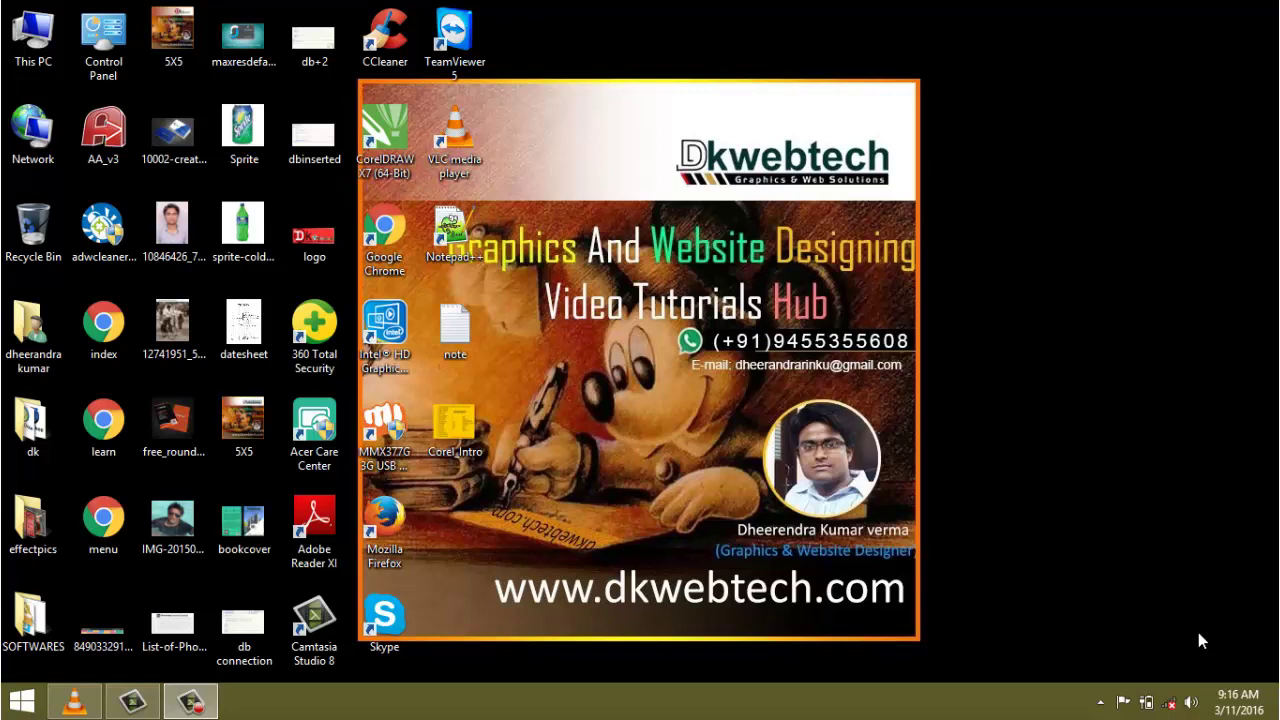
- Refresh the desktop, then launch CorelDRAW X7 (64-Bit) from its desktop shortcut
{"action": "right_click", "coordinate": [708, 94]}
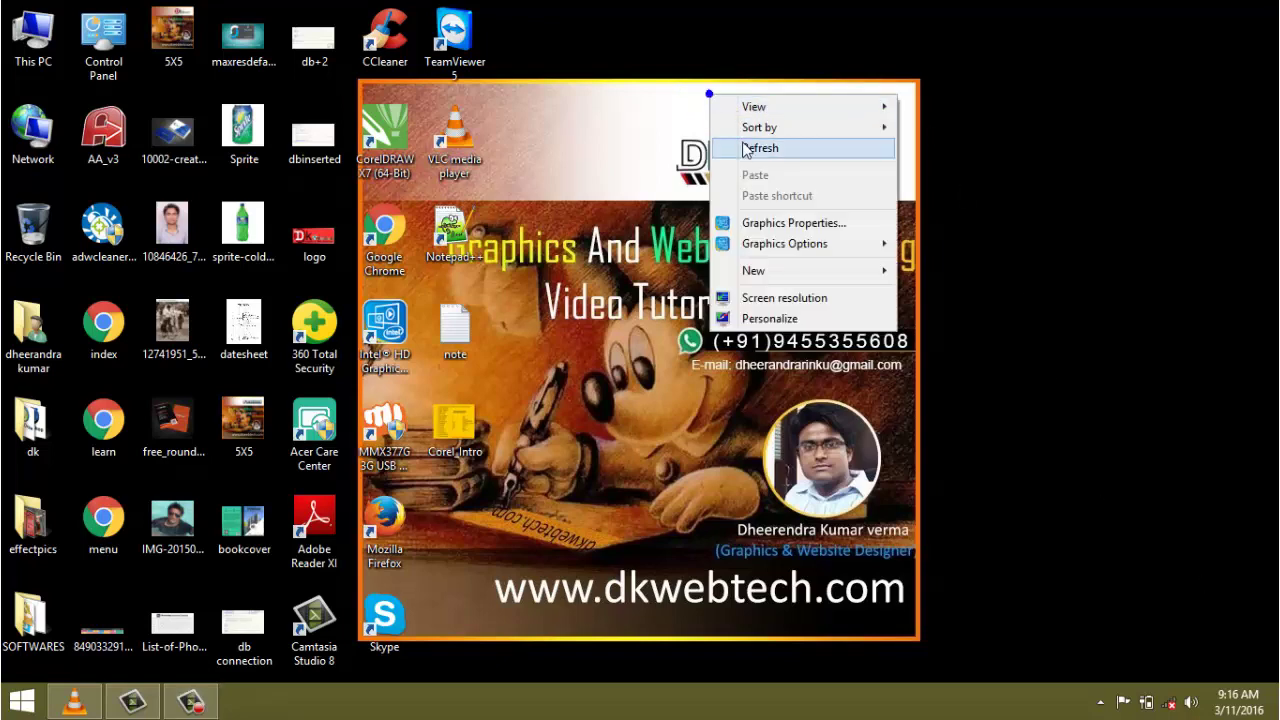
{"action": "left_click", "coordinate": [742, 145]}
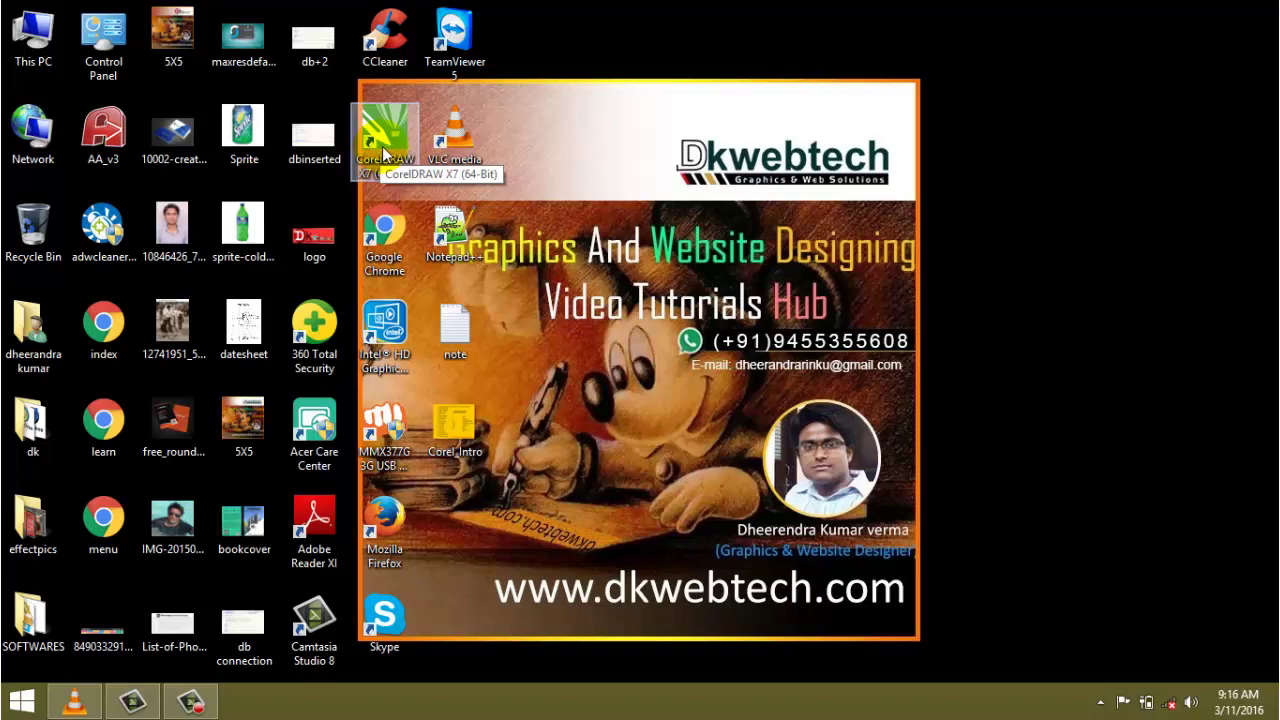
{"action": "right_click", "coordinate": [398, 127]}
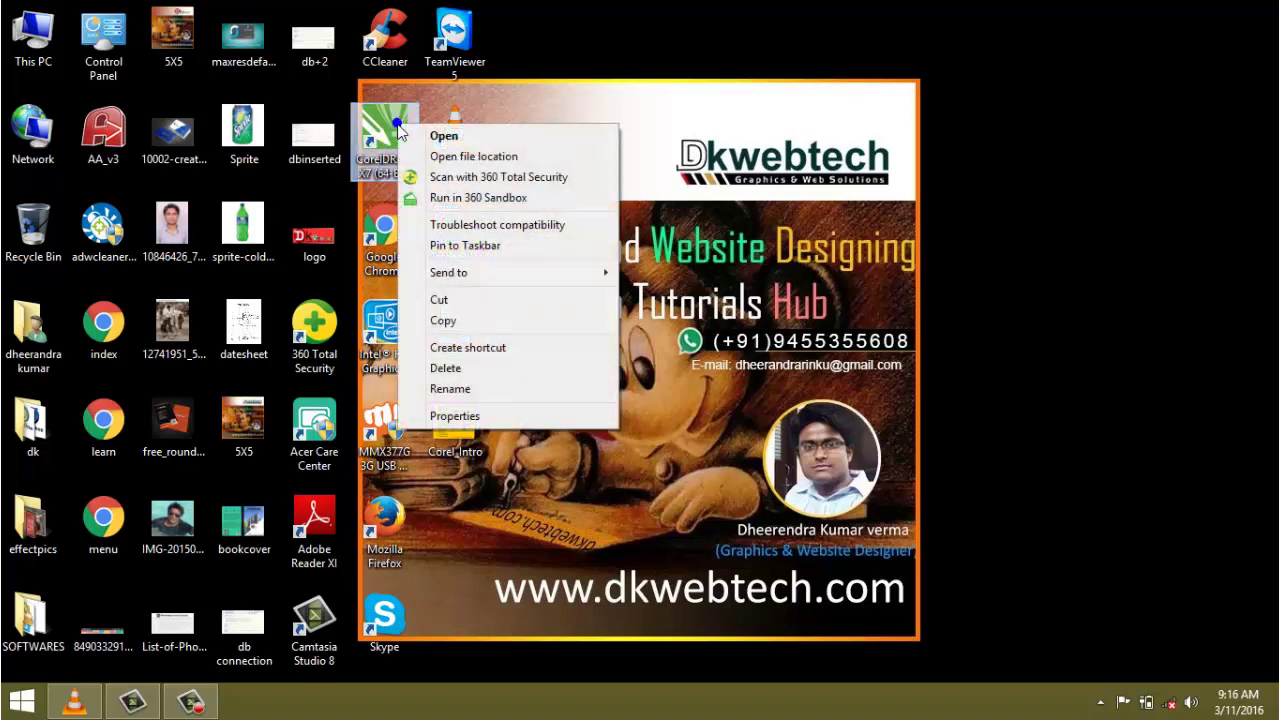
{"action": "left_click", "coordinate": [435, 140]}
{"action": "left_click", "coordinate": [432, 137]}
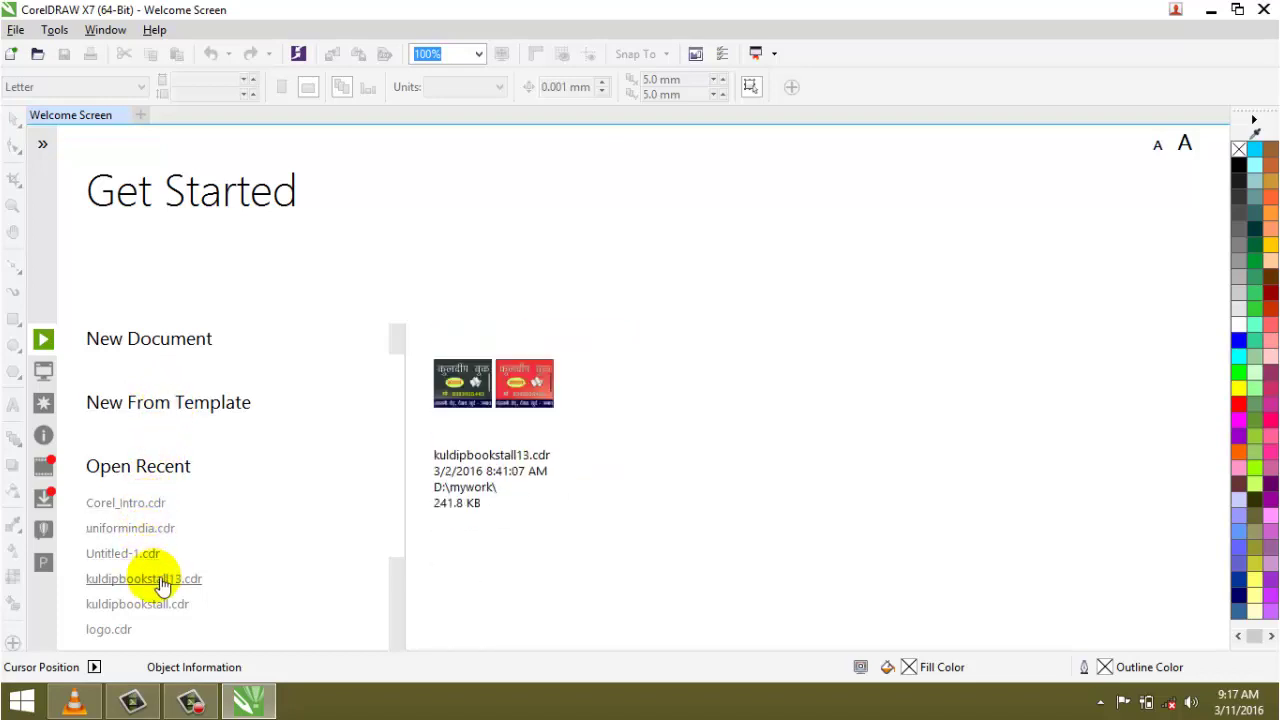
- Create the new blank A4 document Untitled-1 and bring up its Page Size options
{"action": "left_click", "coordinate": [170, 347]}
{"action": "left_click", "coordinate": [171, 318]}
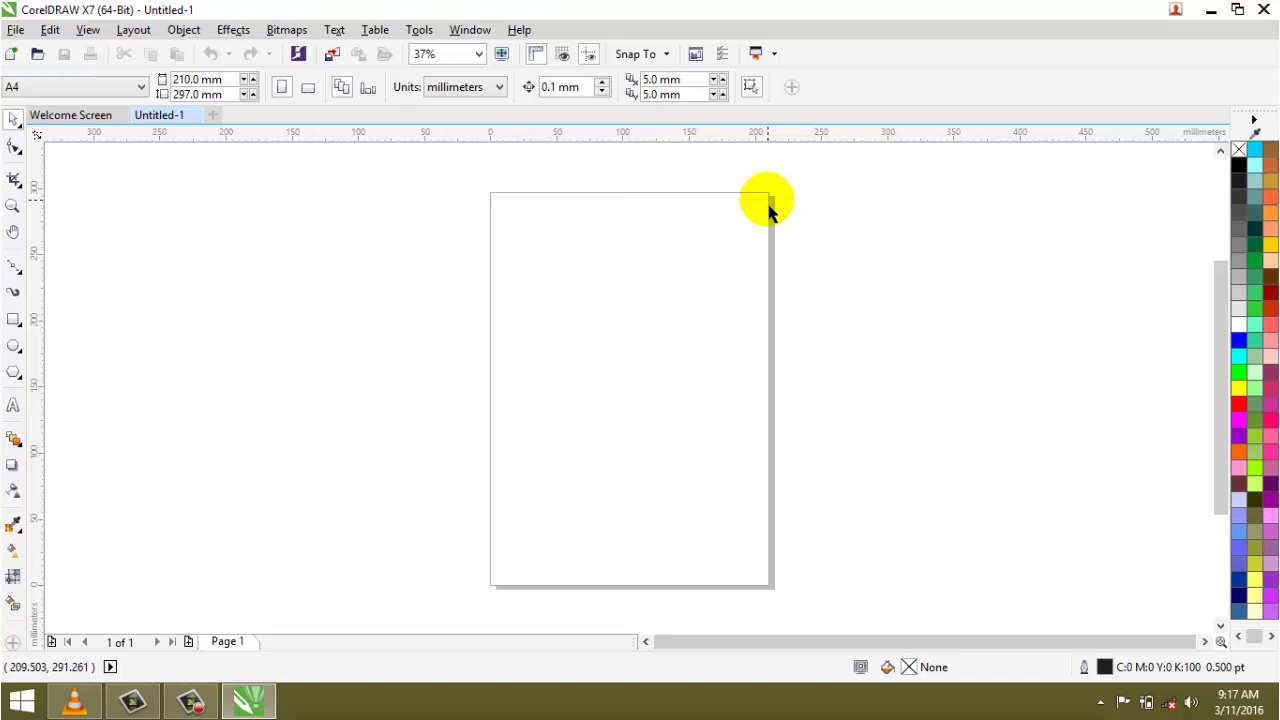
{"action": "double_click", "coordinate": [769, 285]}
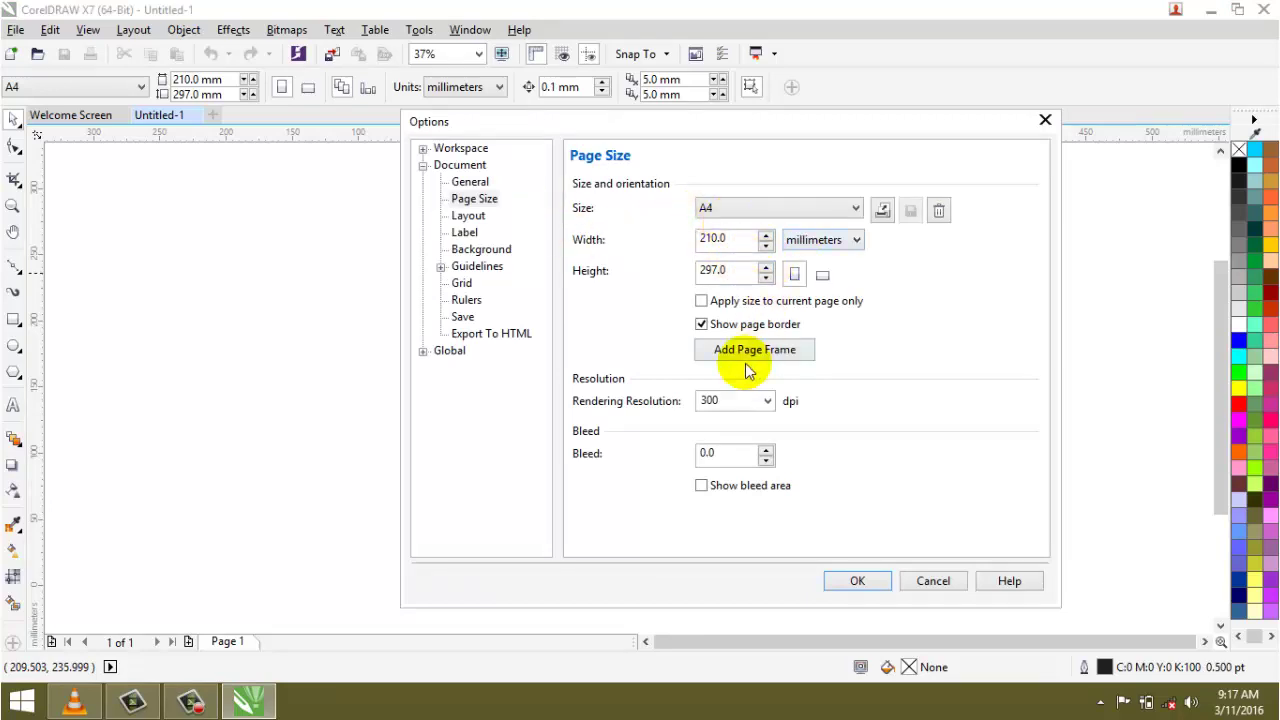
- Review the General and Layout document settings, keeping Default Color Mode on CMYK
{"action": "left_click", "coordinate": [472, 184]}
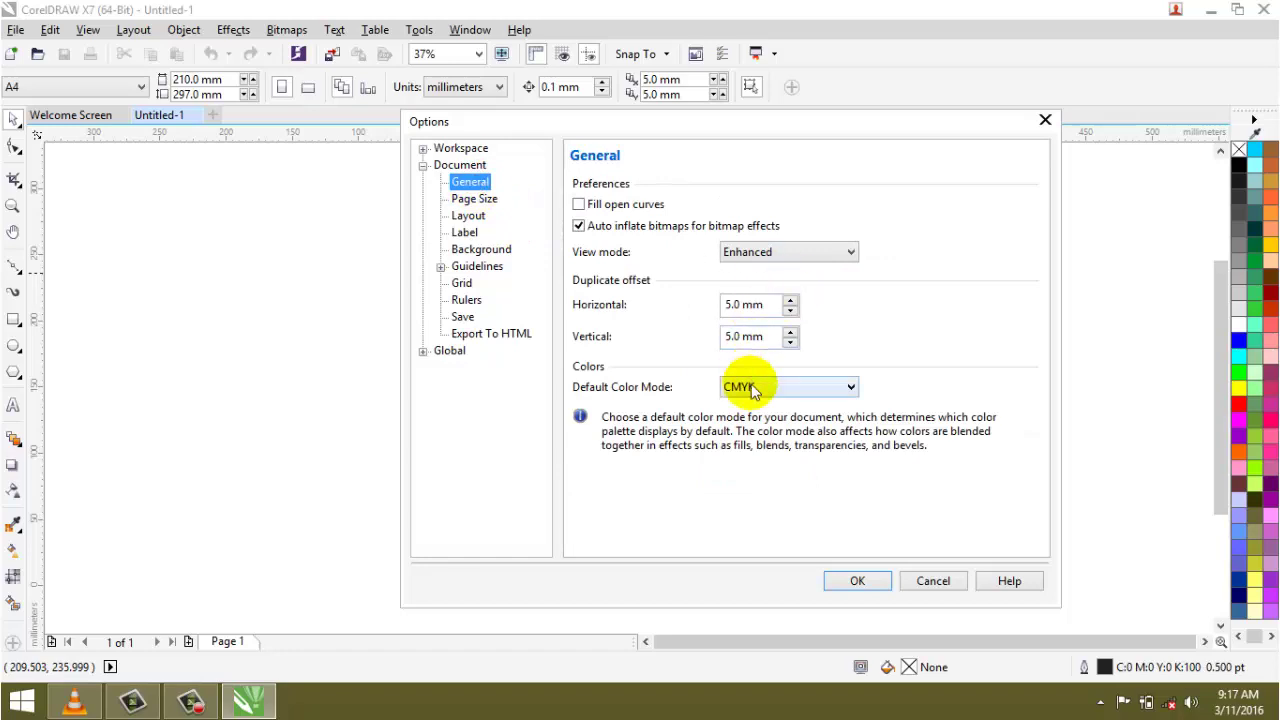
{"action": "left_click", "coordinate": [472, 199]}
{"action": "left_click", "coordinate": [478, 216]}
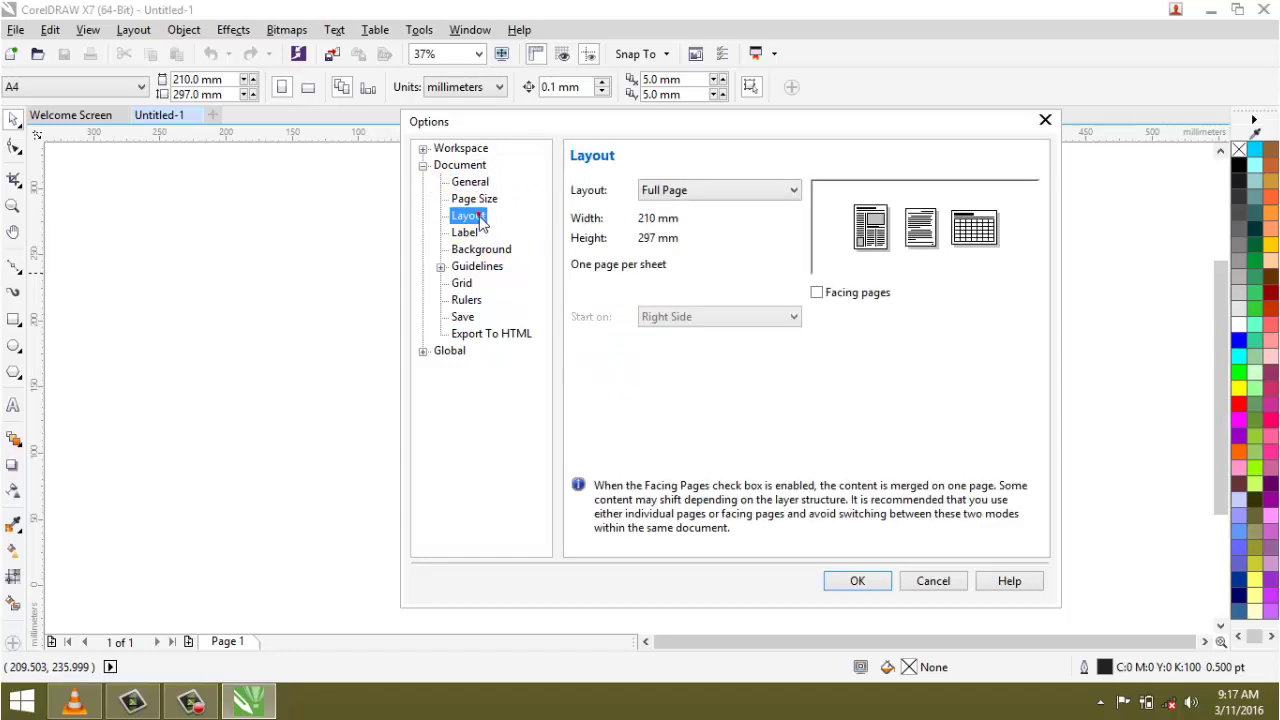
{"action": "left_click", "coordinate": [476, 200]}
{"action": "left_click", "coordinate": [482, 184]}
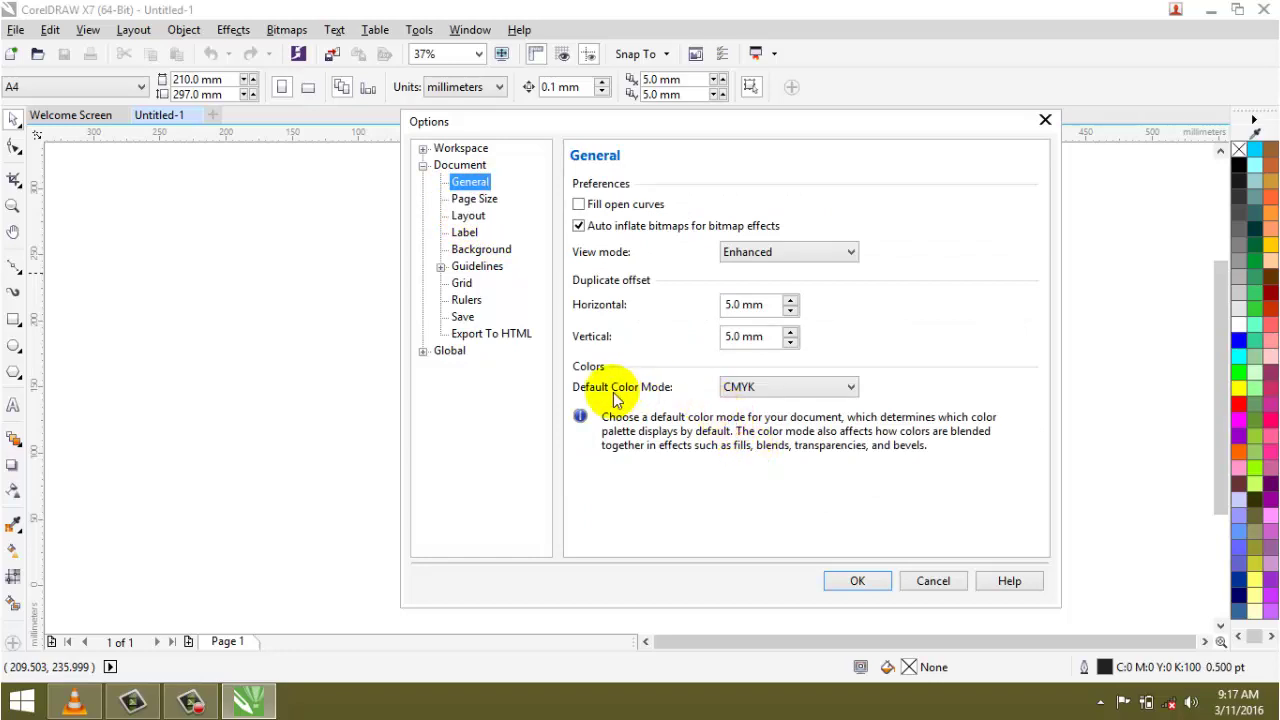
{"action": "left_click", "coordinate": [752, 394]}
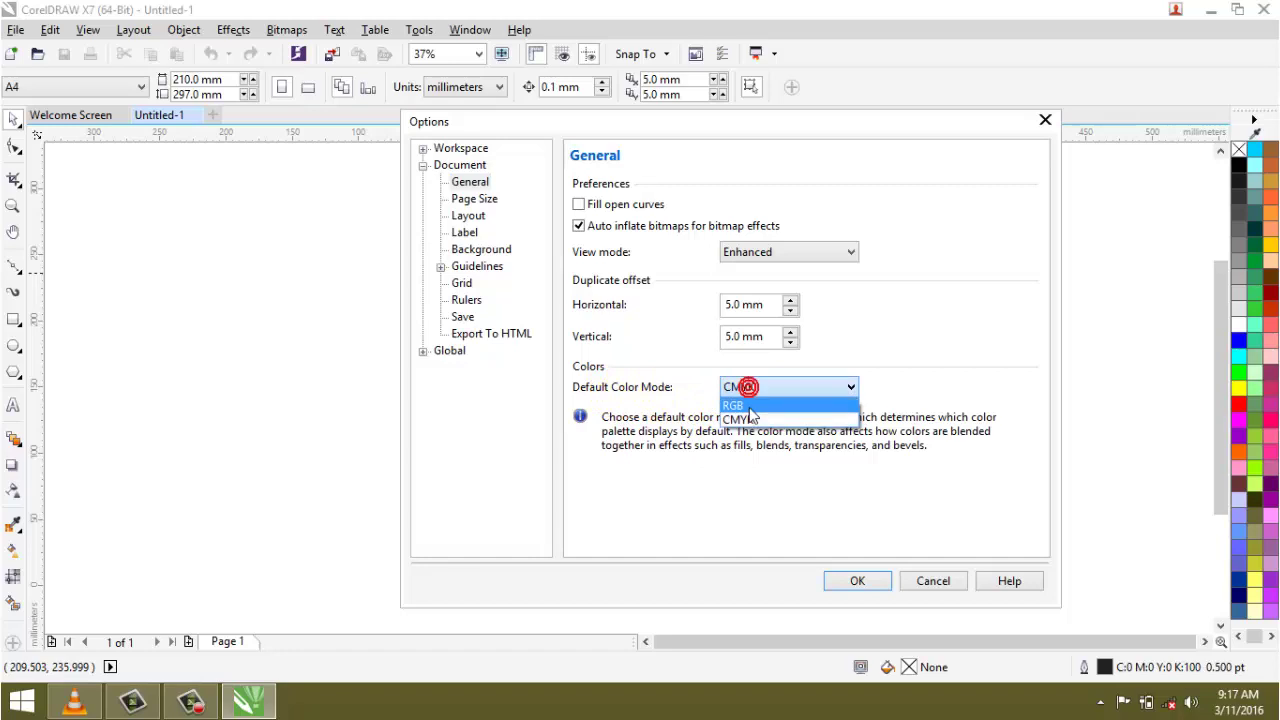
{"action": "left_click", "coordinate": [754, 390]}
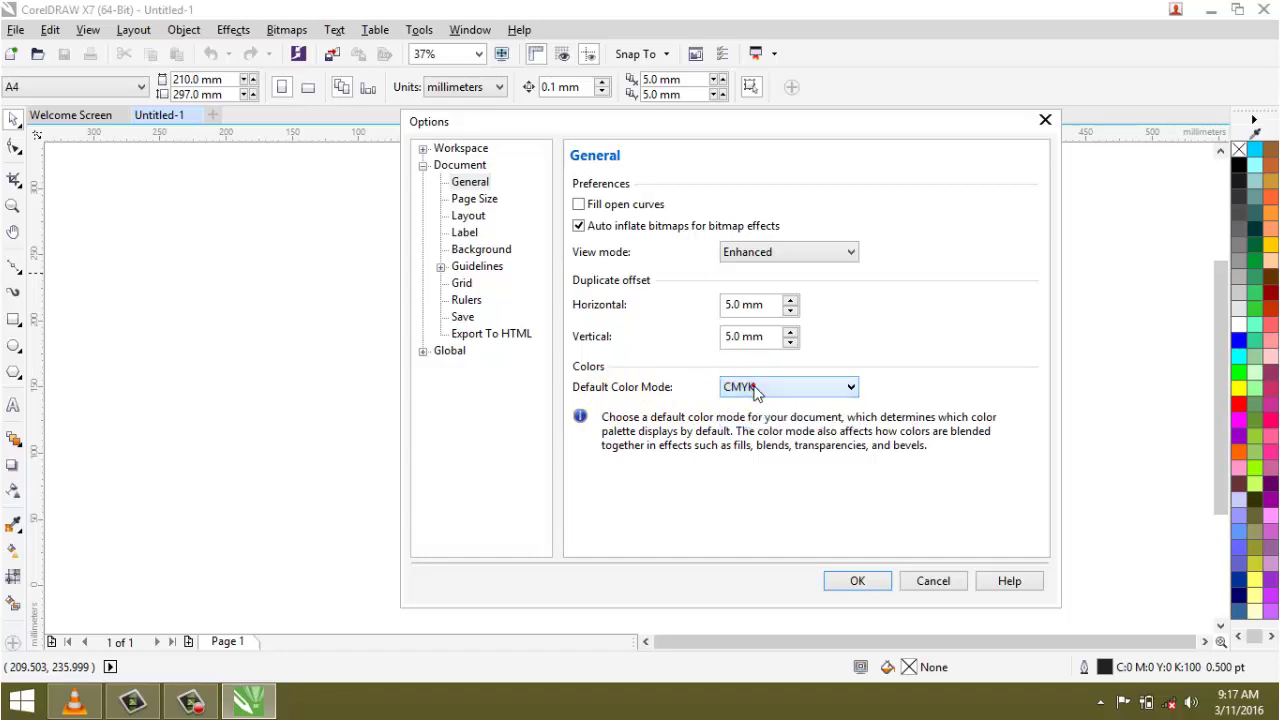
{"action": "left_click", "coordinate": [756, 390]}
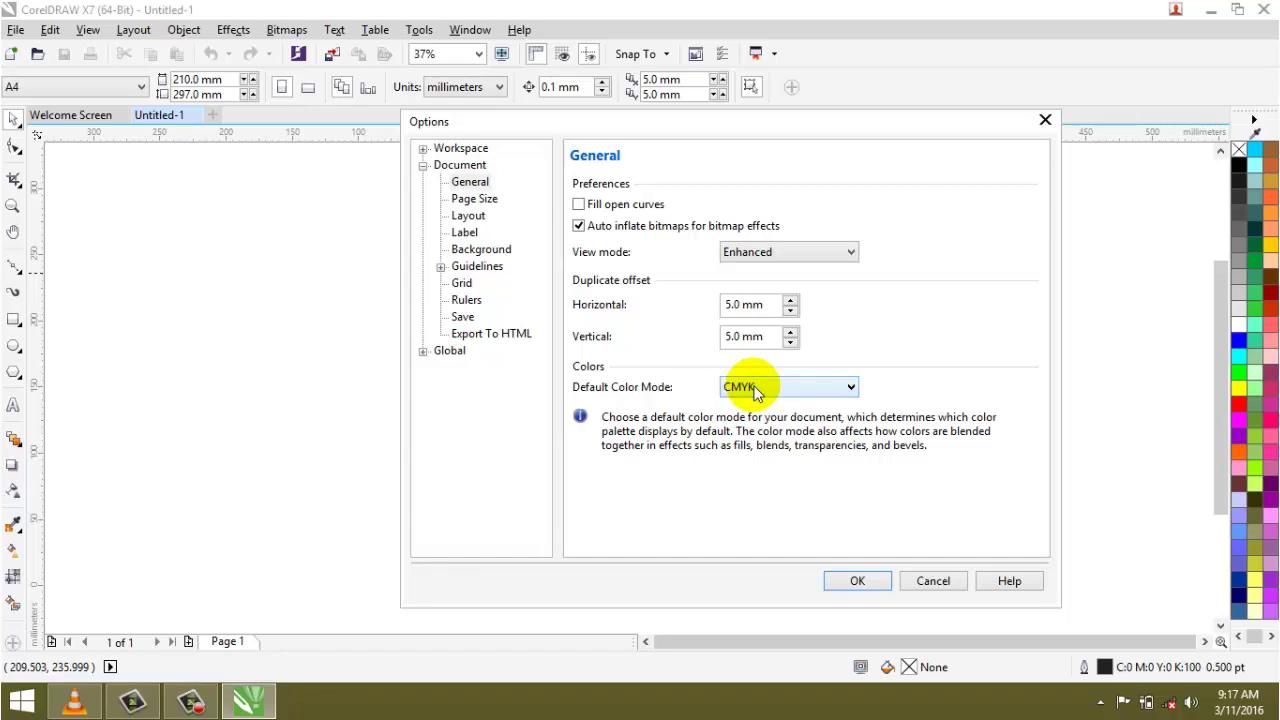
- Browse the Background and Guidelines settings, then confirm the Options dialog with OK
{"action": "left_click", "coordinate": [472, 255]}
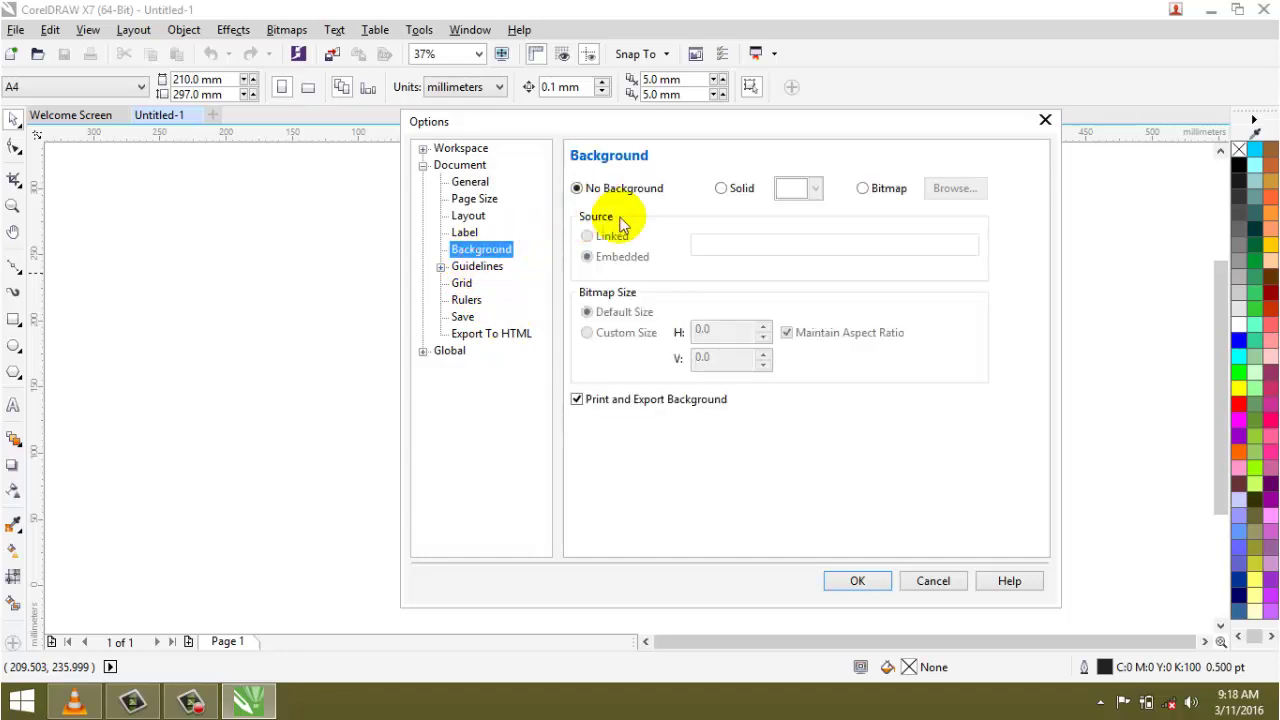
{"action": "left_click", "coordinate": [478, 266]}
{"action": "left_click", "coordinate": [464, 232]}
{"action": "left_click", "coordinate": [467, 215]}
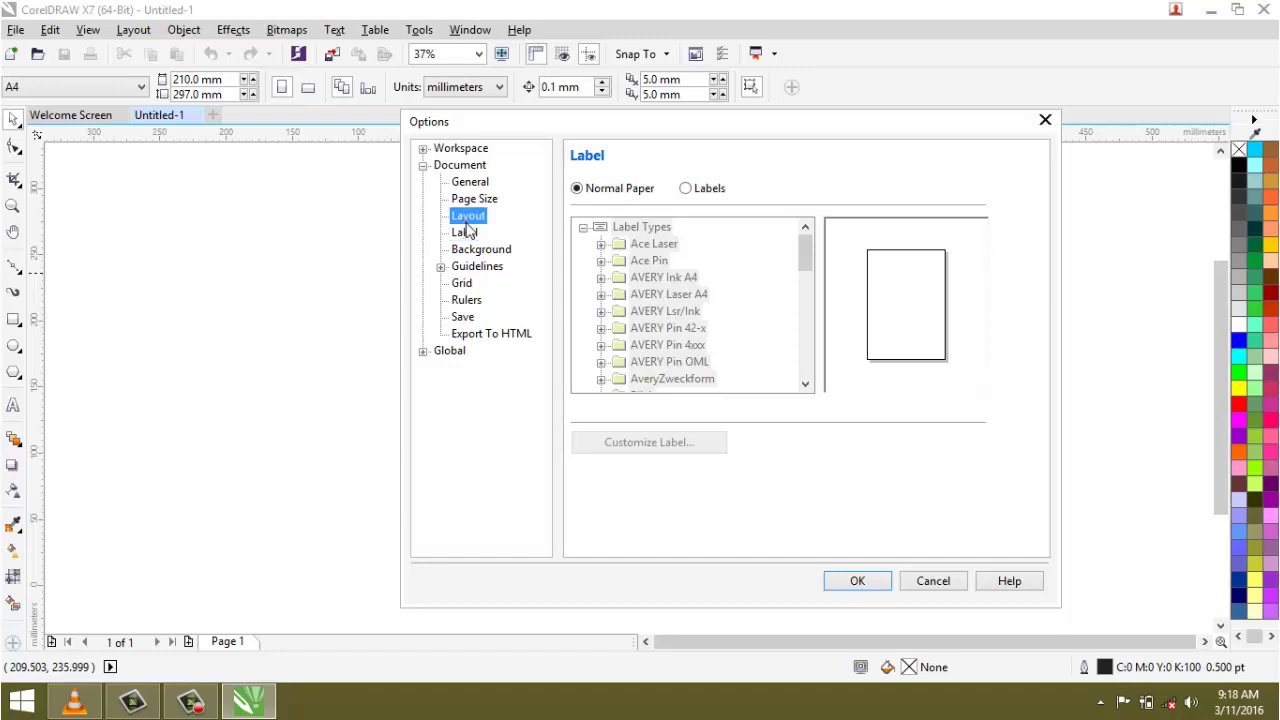
{"action": "left_click", "coordinate": [472, 199]}
{"action": "left_click", "coordinate": [470, 186]}
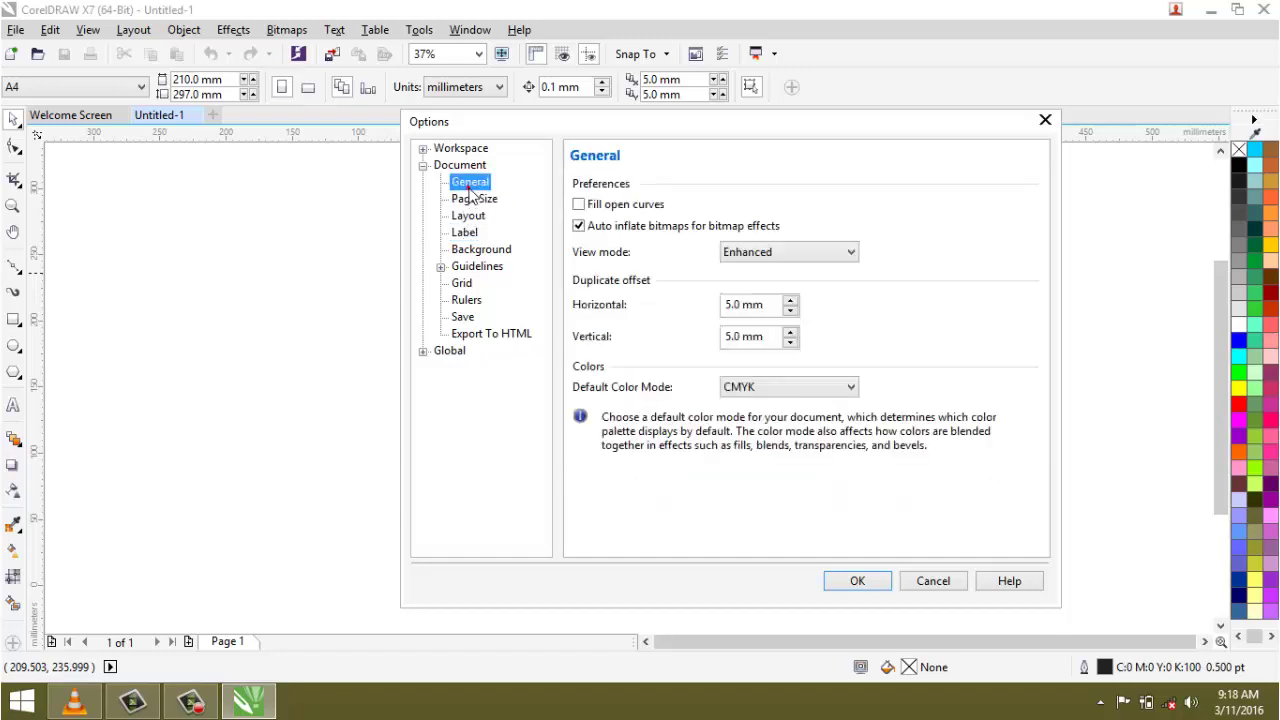
{"action": "left_click", "coordinate": [857, 580]}
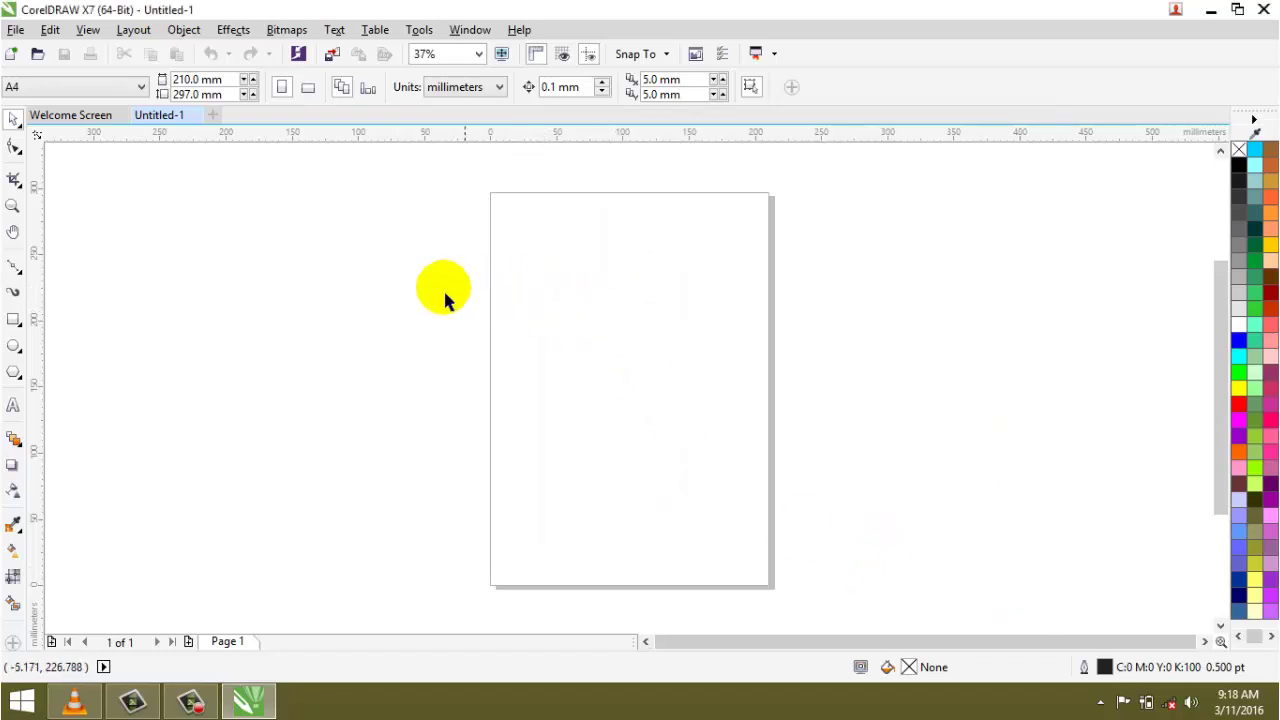
{"action": "left_click", "coordinate": [1213, 9]}
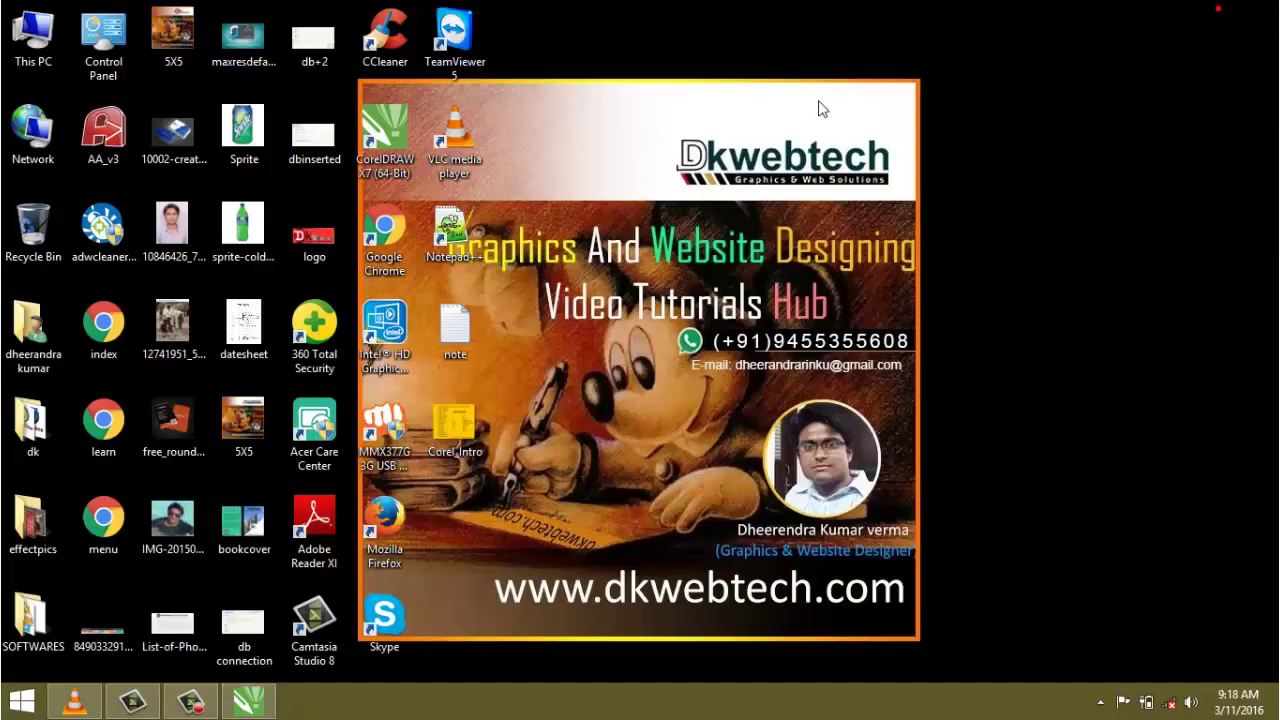
{"action": "right_click", "coordinate": [723, 101]}
{"action": "left_click", "coordinate": [770, 154]}
{"action": "right_click", "coordinate": [756, 147]}
{"action": "left_click", "coordinate": [788, 202]}
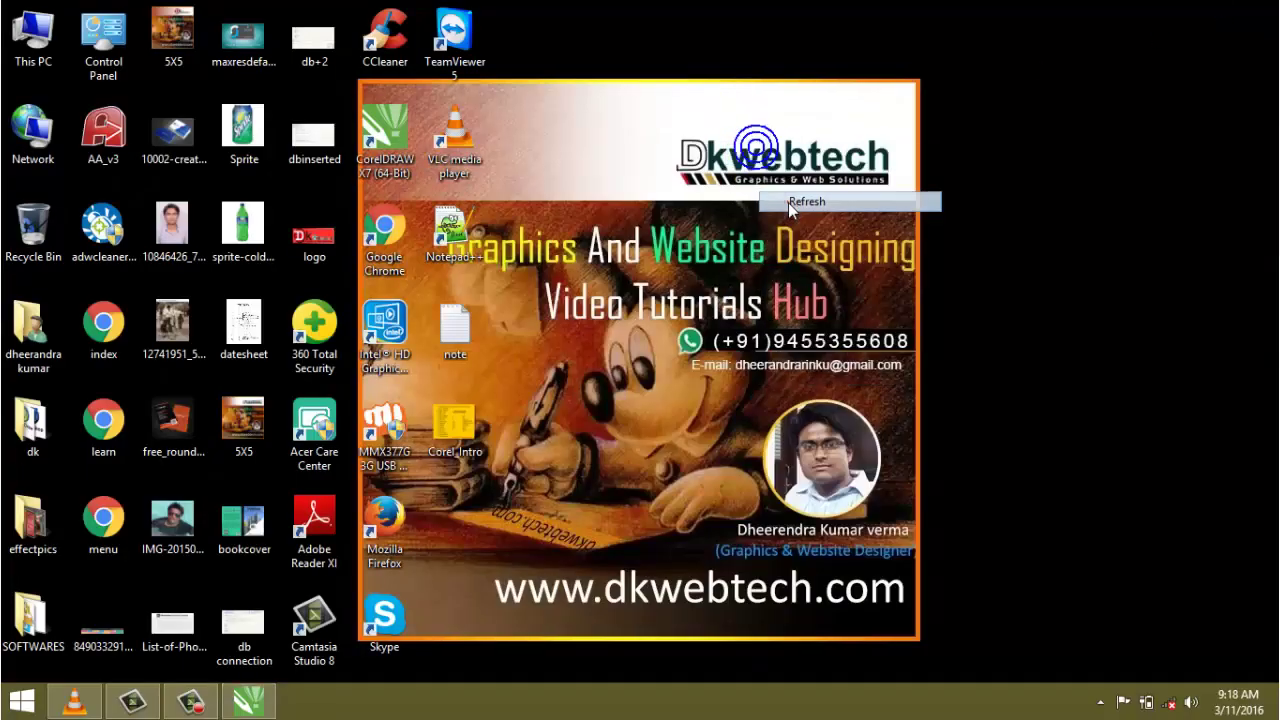
{"action": "right_click", "coordinate": [452, 419]}
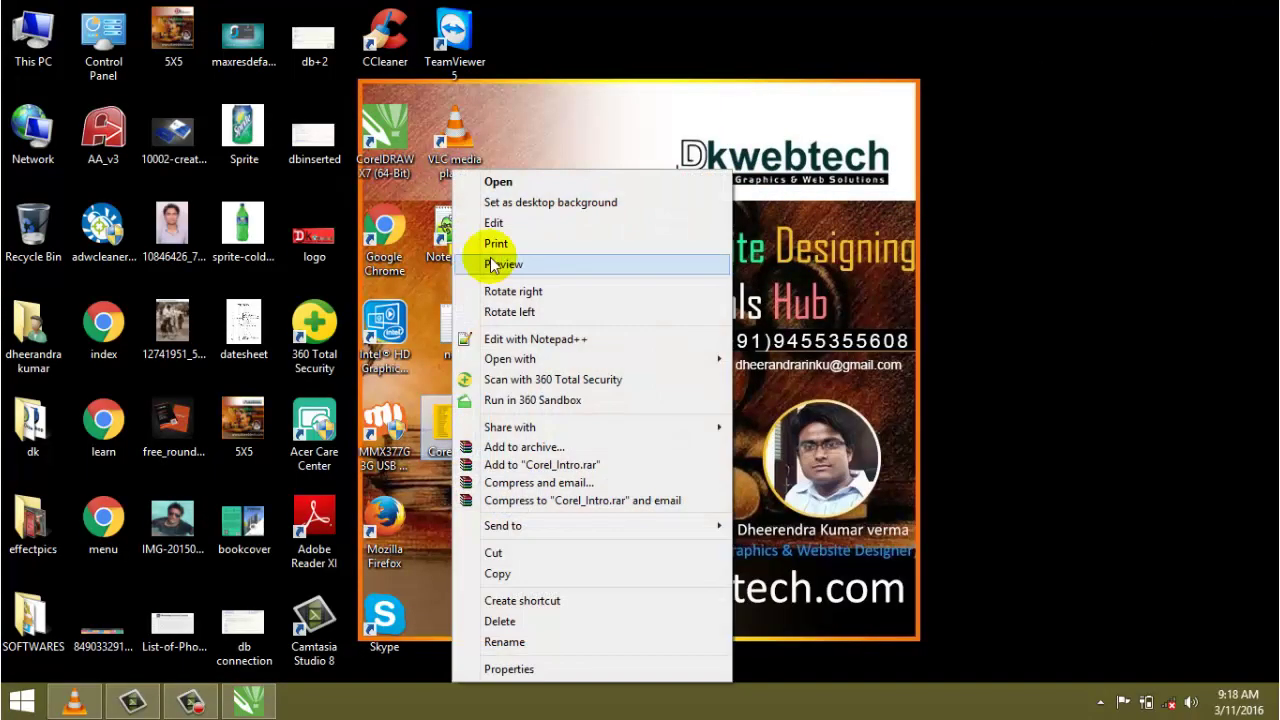
{"action": "left_click", "coordinate": [470, 252]}
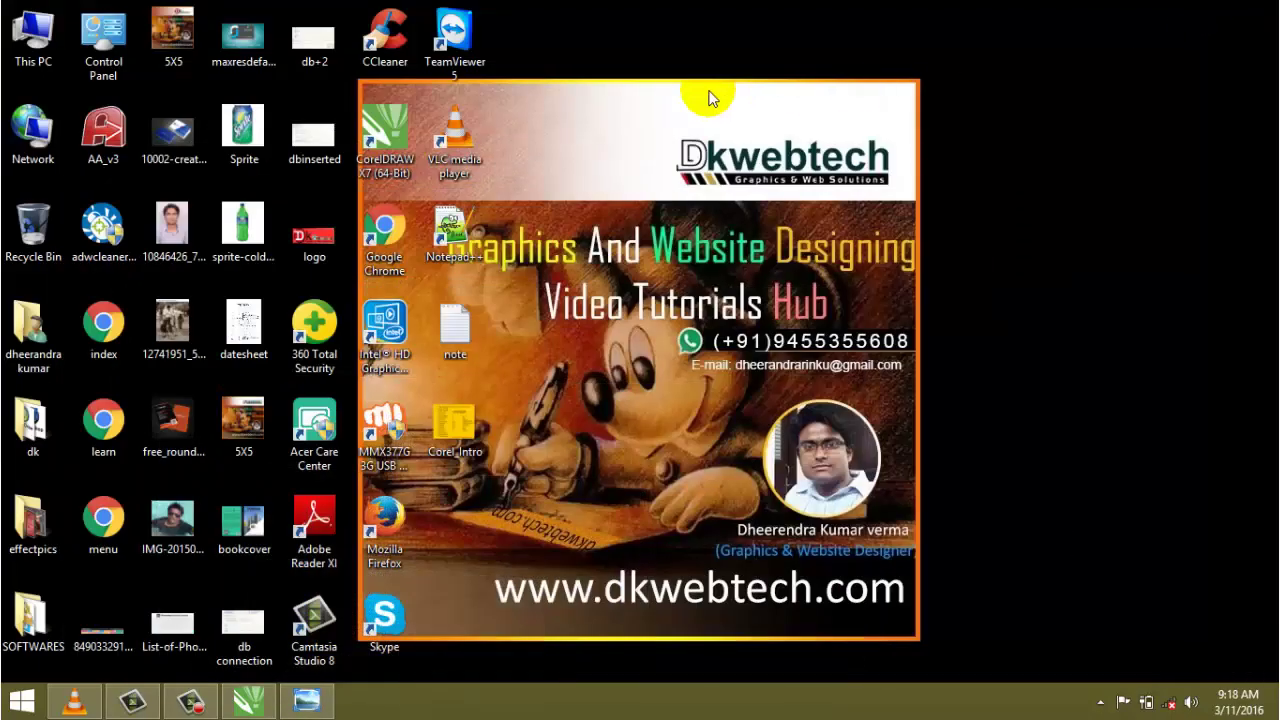
{"action": "right_click", "coordinate": [702, 88]}
{"action": "left_click", "coordinate": [730, 135]}
{"action": "left_click", "coordinate": [252, 706]}
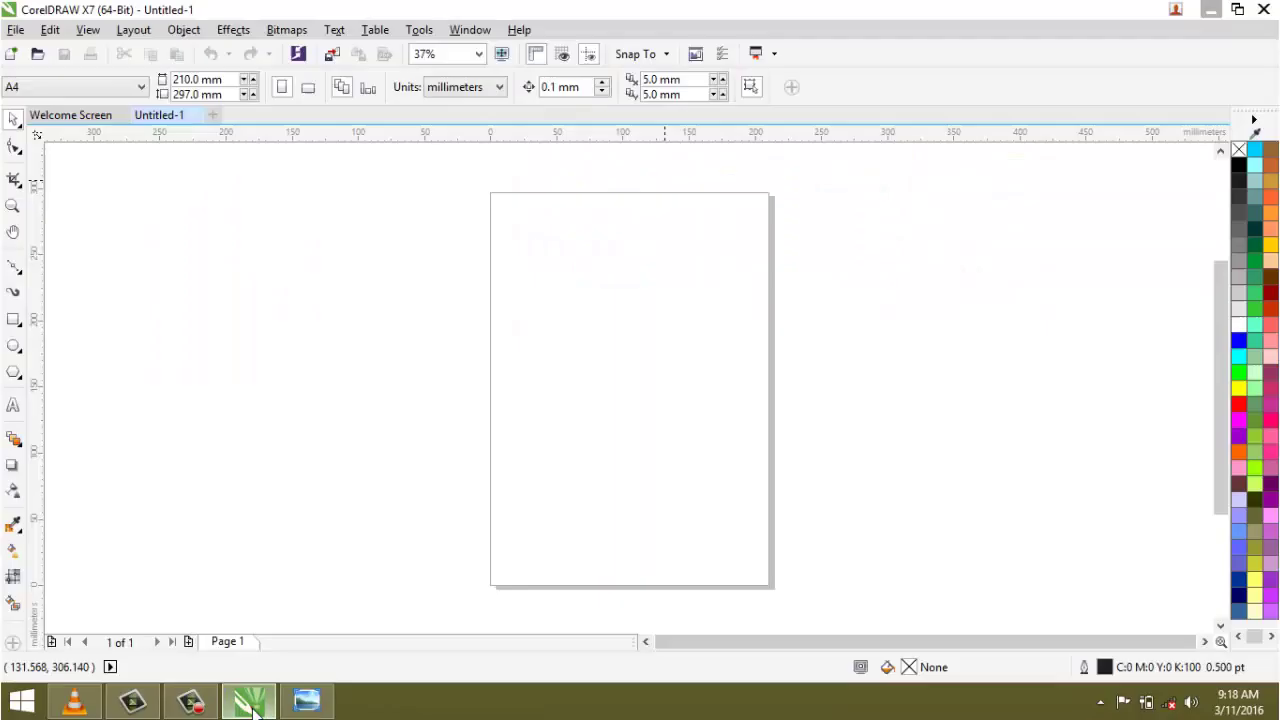
{"action": "left_click", "coordinate": [136, 178]}
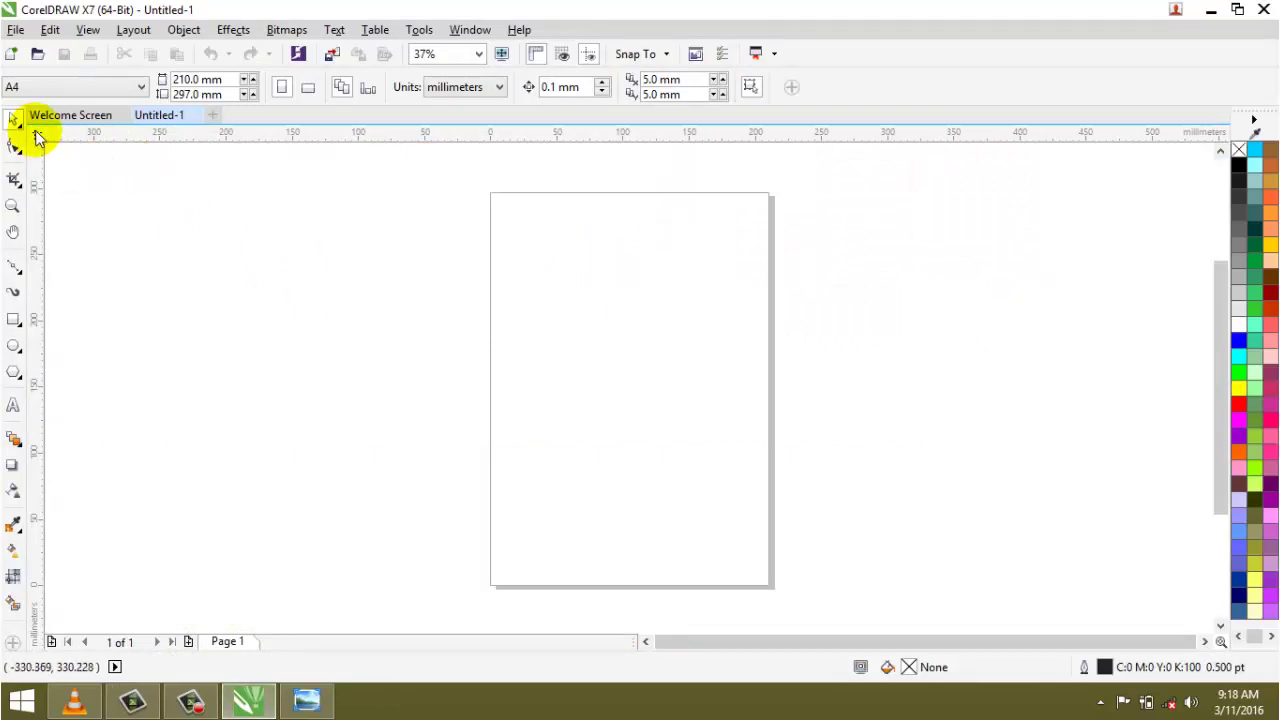
{"action": "left_click", "coordinate": [13, 322]}
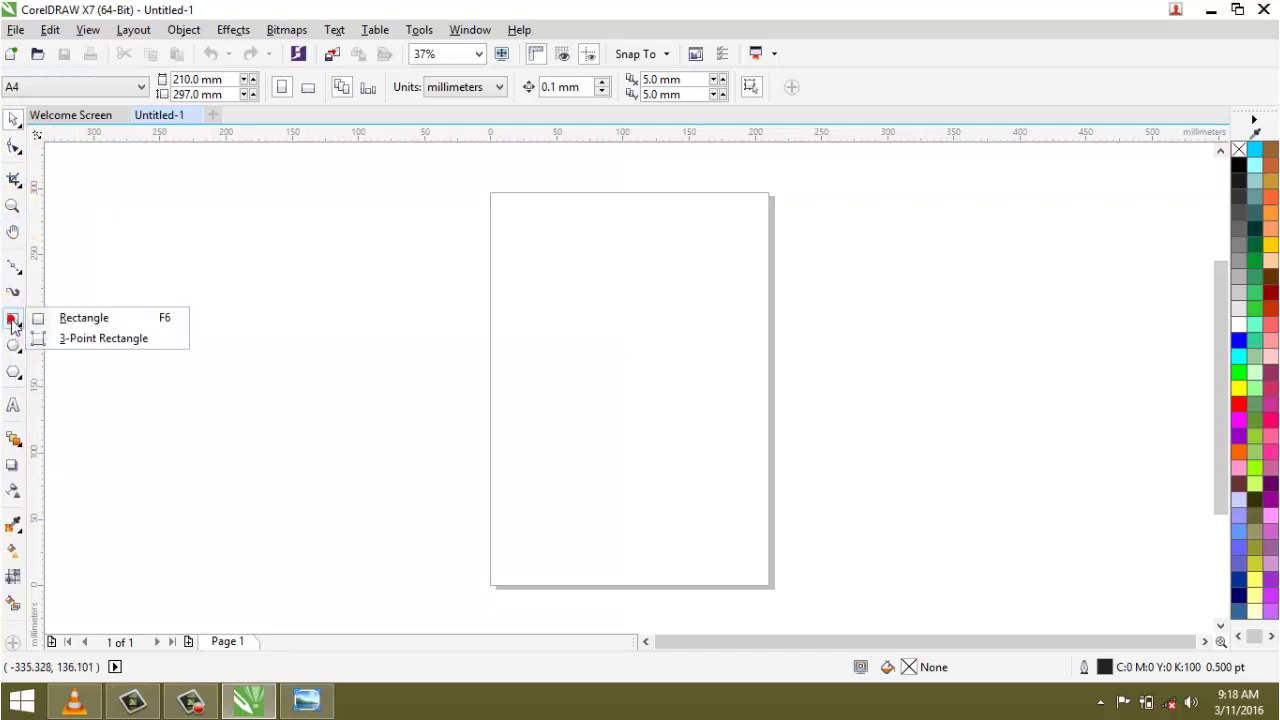
{"action": "left_click", "coordinate": [55, 317]}
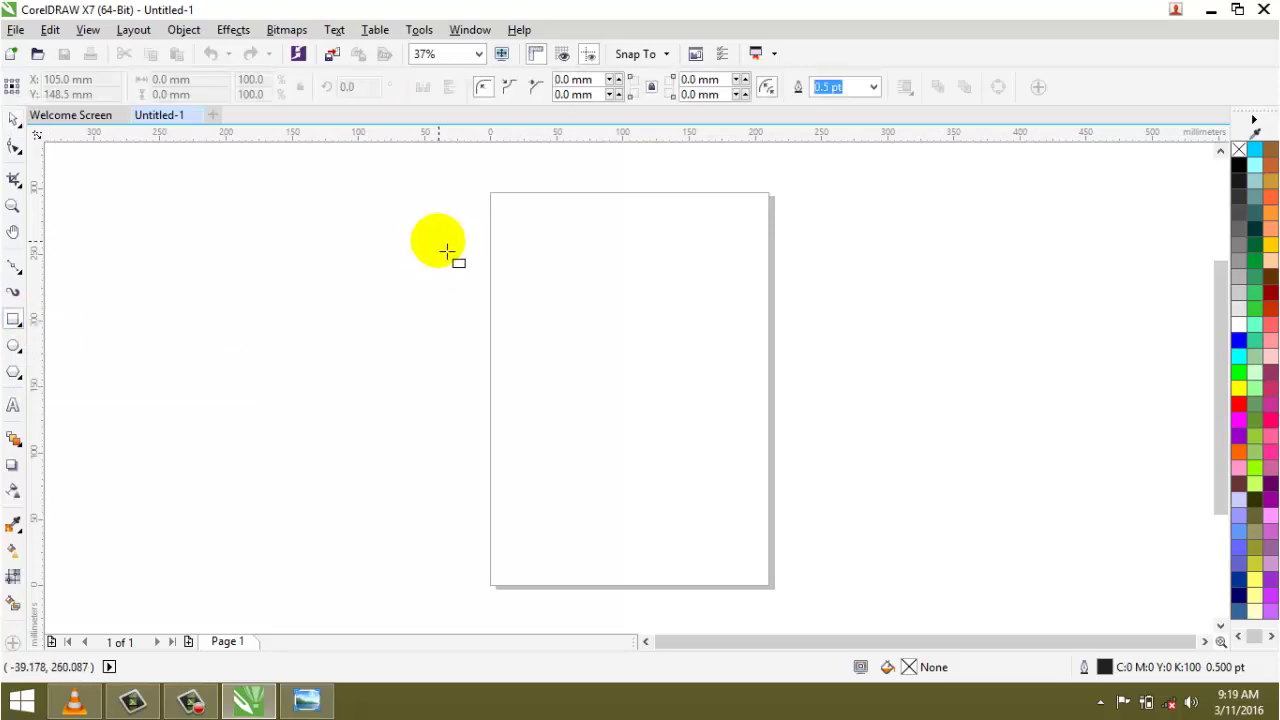
{"action": "mouse_move", "coordinate": [499, 241]}
{"action": "left_mouse_down"}
{"action": "mouse_move", "coordinate": [840, 380]}
{"action": "mouse_move", "coordinate": [999, 400]}
{"action": "mouse_move", "coordinate": [1011, 415]}
{"action": "left_mouse_up"}
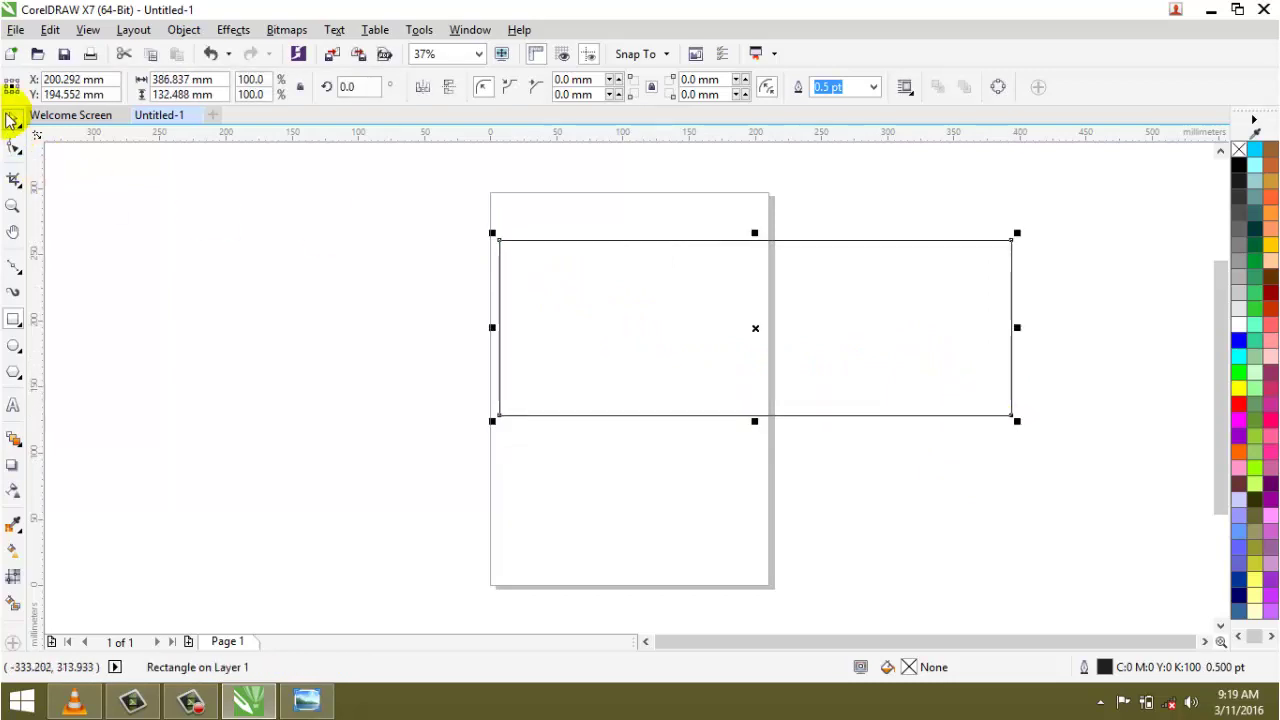
{"action": "left_click_drag", "start_coordinate": [1012, 294], "coordinate": [864, 286]}
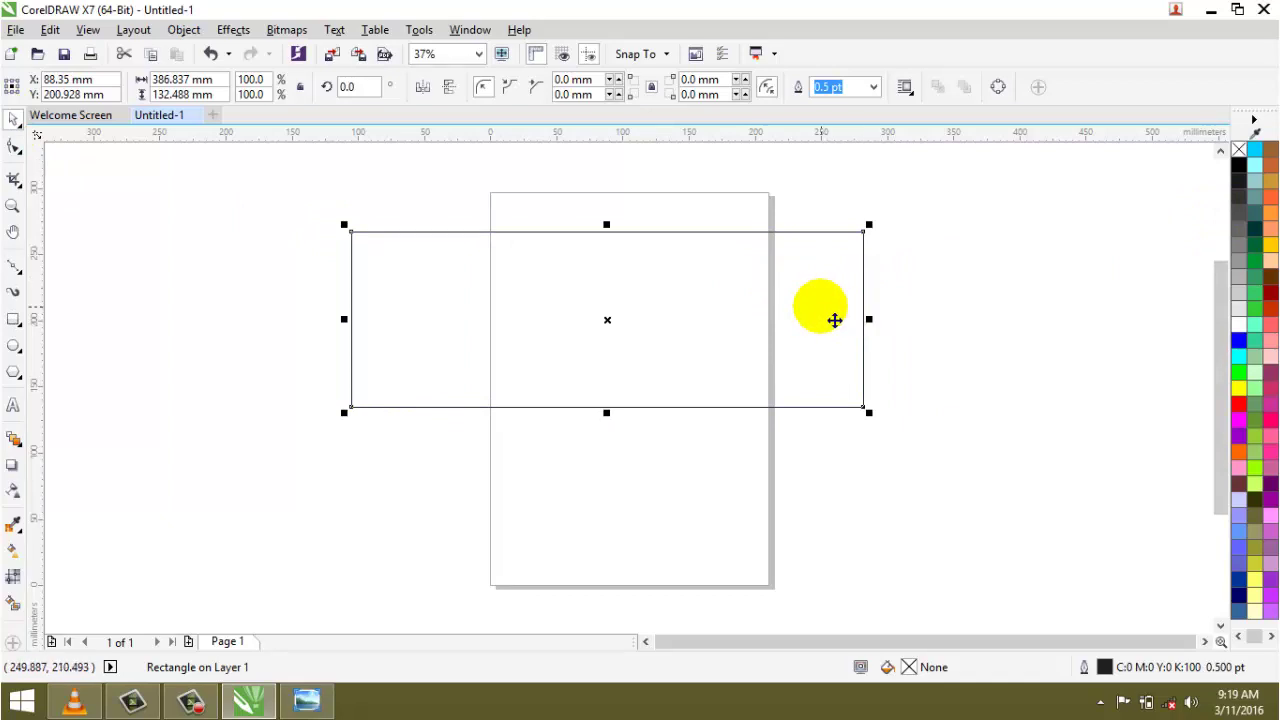
{"action": "key", "text": "Delete"}
{"action": "left_click", "coordinate": [12, 320]}
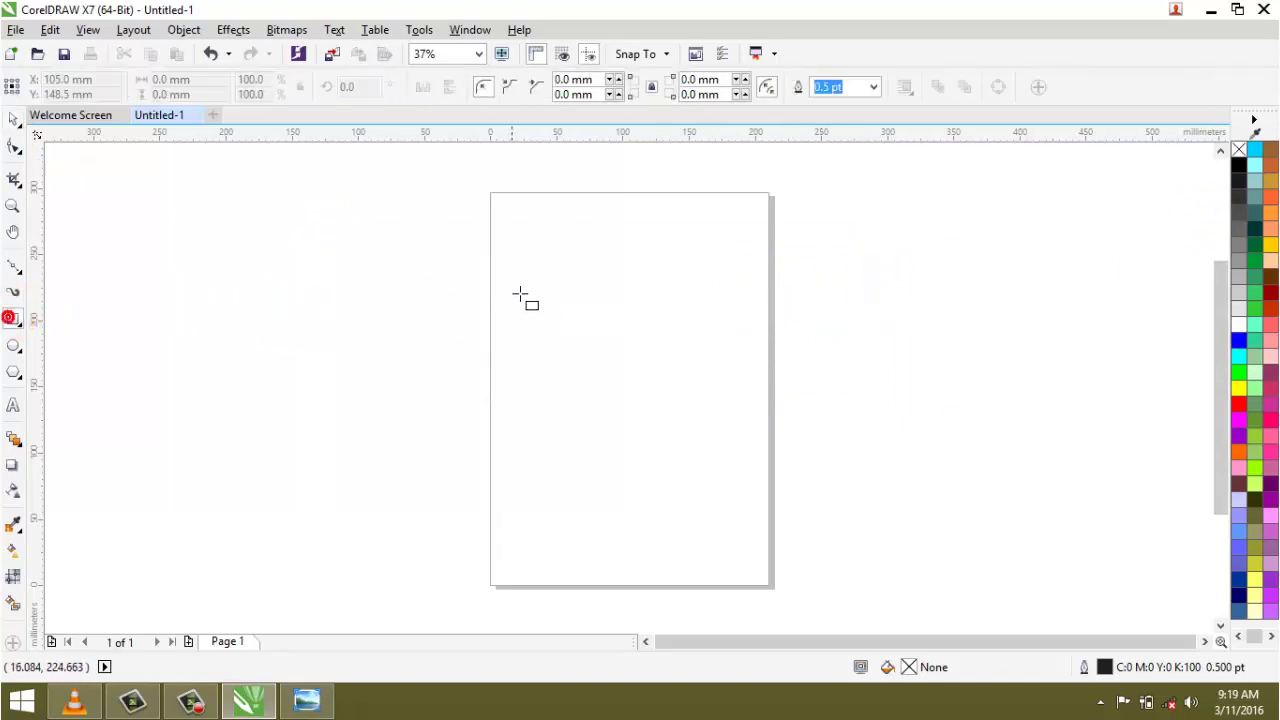
{"action": "mouse_move", "coordinate": [369, 176]}
{"action": "left_mouse_down"}
{"action": "mouse_move", "coordinate": [546, 314]}
{"action": "mouse_move", "coordinate": [575, 314]}
{"action": "mouse_move", "coordinate": [545, 331]}
{"action": "left_mouse_up"}
{"action": "left_click", "coordinate": [13, 120]}
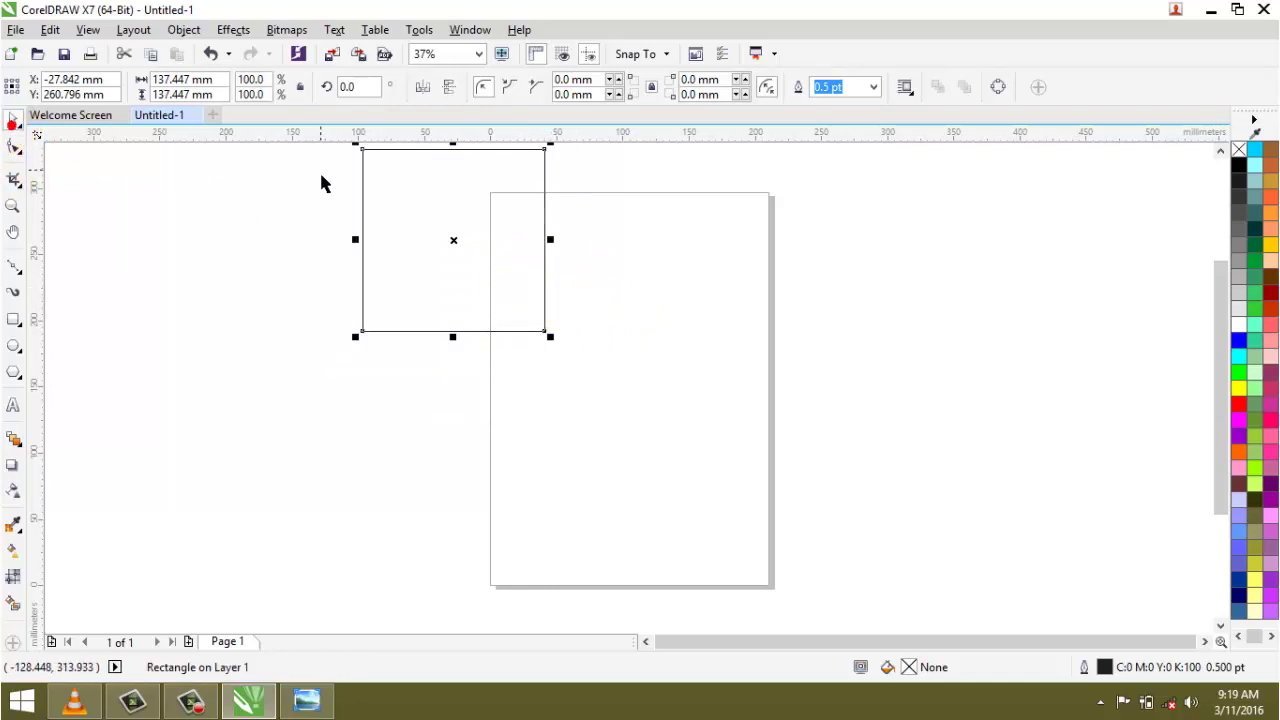
{"action": "key", "text": "Delete"}
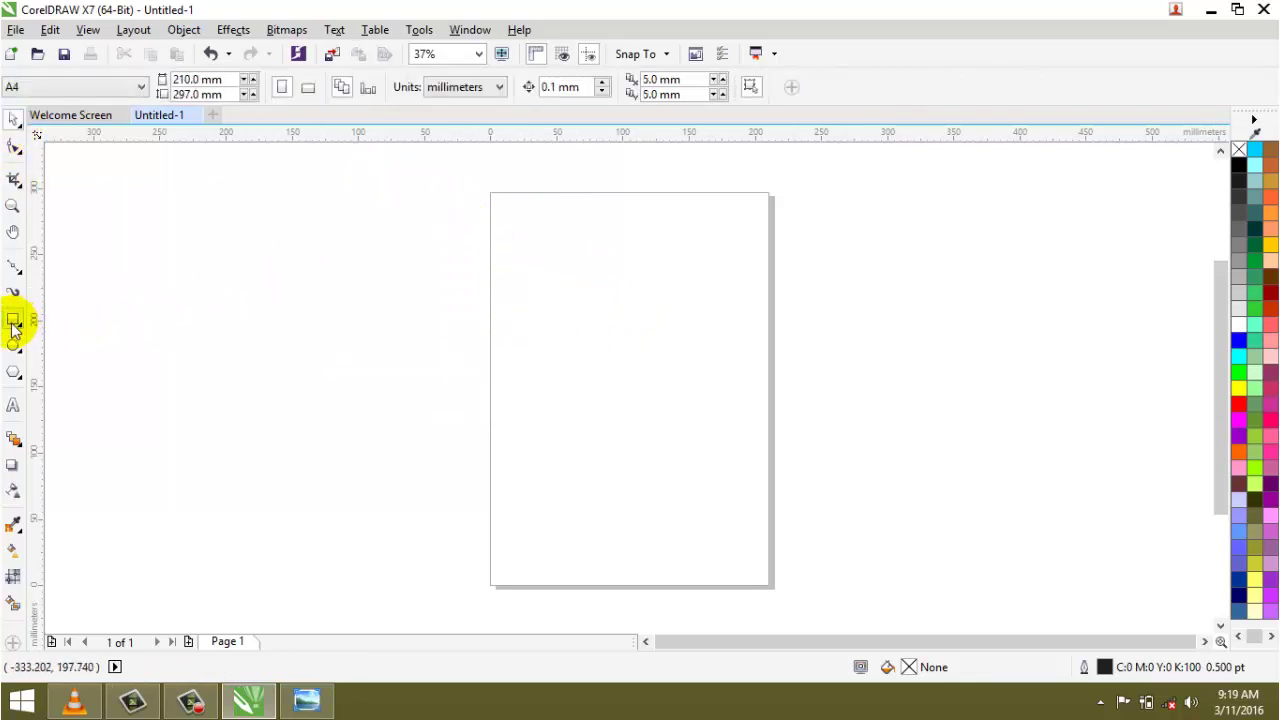
- Draw a circle with the Ellipse tool to the left of the page
{"action": "left_click", "coordinate": [13, 320]}
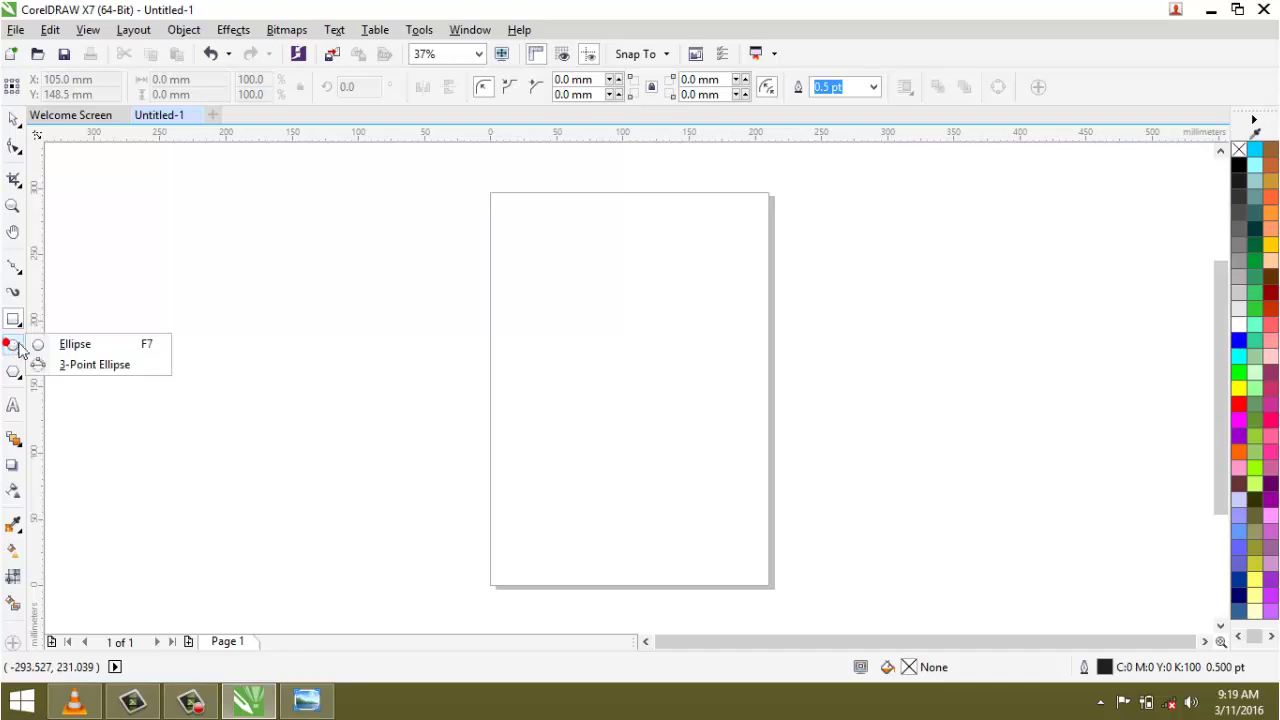
{"action": "left_click", "coordinate": [57, 352]}
{"action": "mouse_move", "coordinate": [258, 204]}
{"action": "left_mouse_down"}
{"action": "mouse_move", "coordinate": [458, 383]}
{"action": "mouse_move", "coordinate": [414, 377]}
{"action": "mouse_move", "coordinate": [538, 401]}
{"action": "mouse_move", "coordinate": [355, 301]}
{"action": "left_mouse_up"}
{"action": "left_click", "coordinate": [16, 128]}
{"action": "left_click_drag", "start_coordinate": [272, 204], "coordinate": [346, 296]}
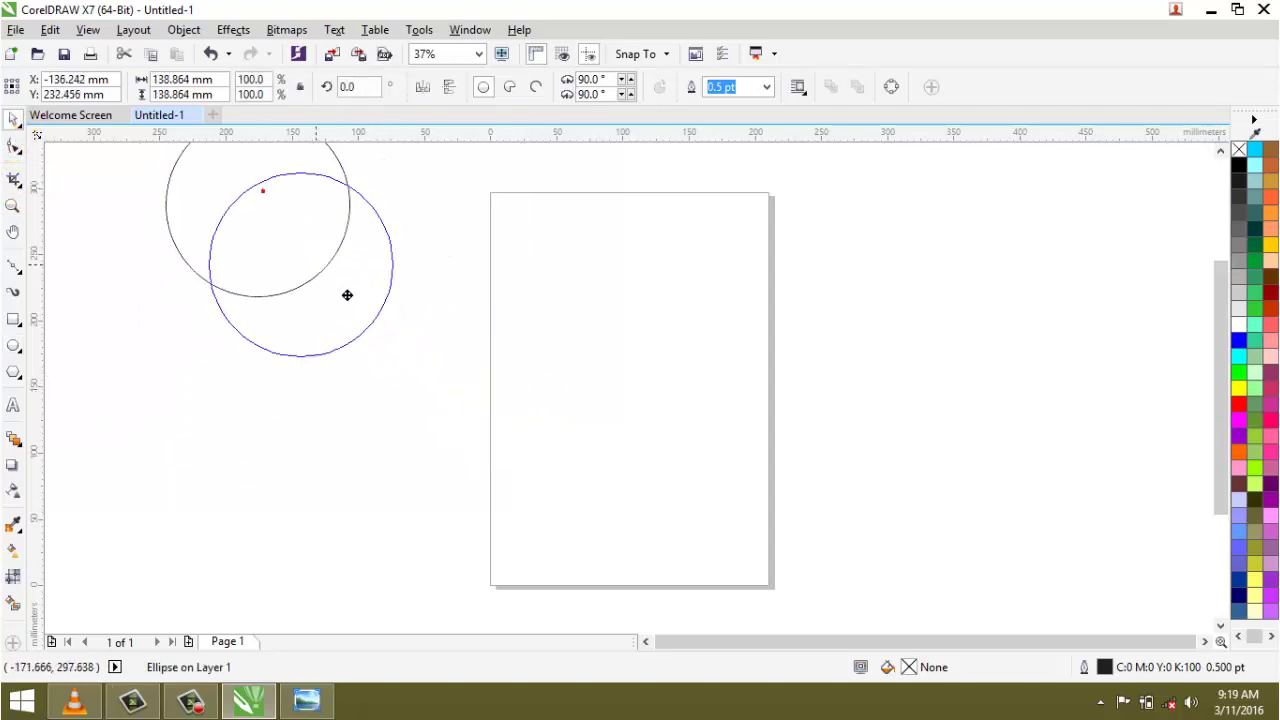
- Draw a square in the page's upper area and fill it deep yellow
{"action": "left_click", "coordinate": [12, 345]}
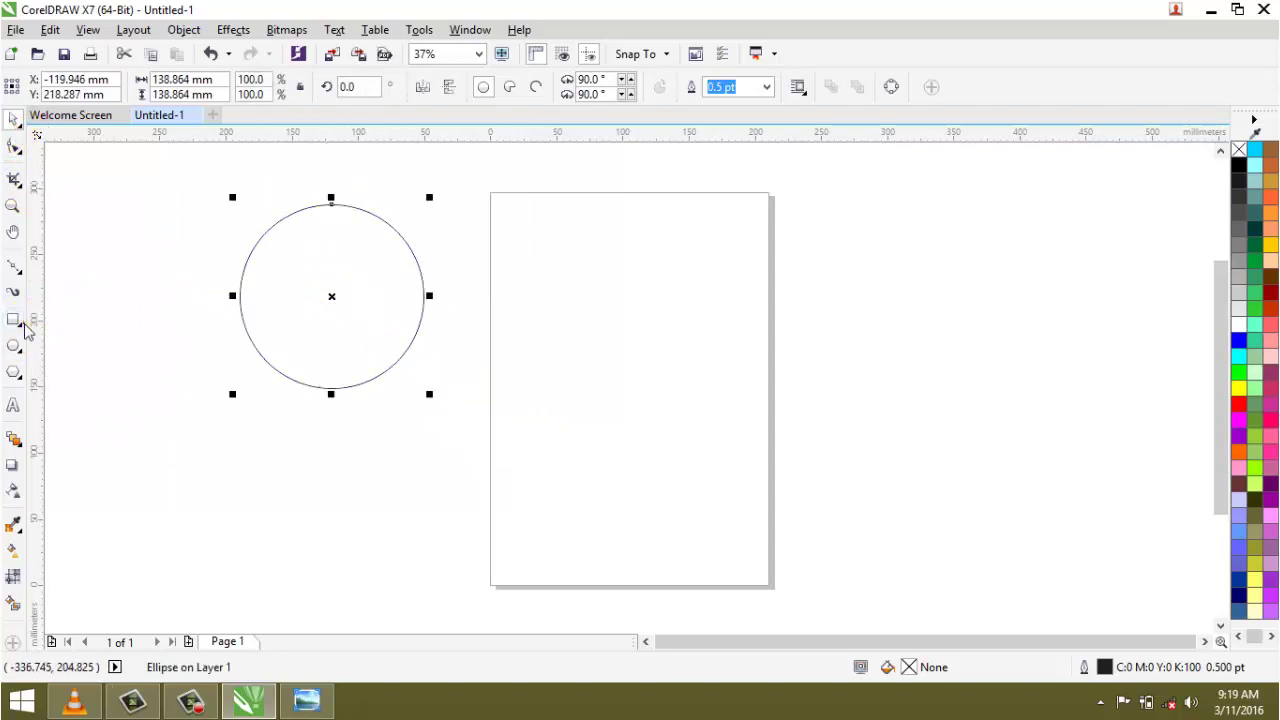
{"action": "left_click", "coordinate": [14, 320]}
{"action": "left_click_drag", "start_coordinate": [581, 352], "coordinate": [677, 446]}
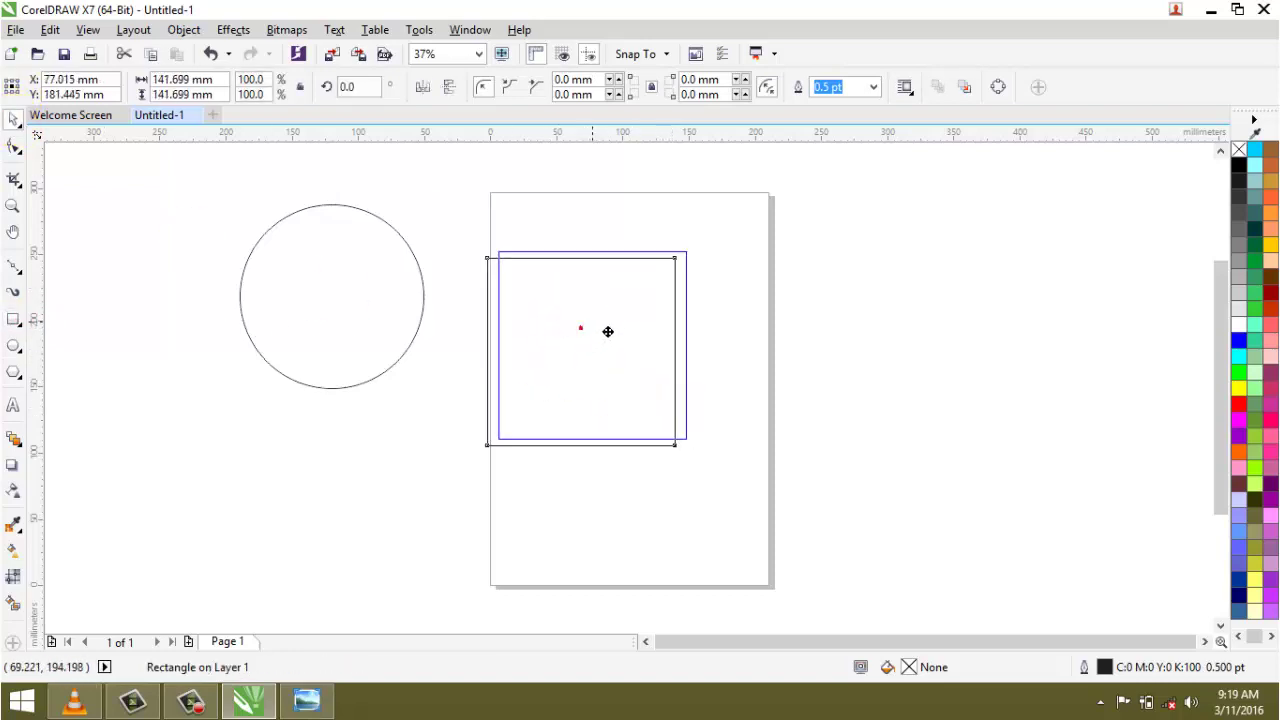
{"action": "left_click_drag", "start_coordinate": [592, 345], "coordinate": [622, 319]}
{"action": "left_click_drag", "start_coordinate": [720, 314], "coordinate": [693, 296]}
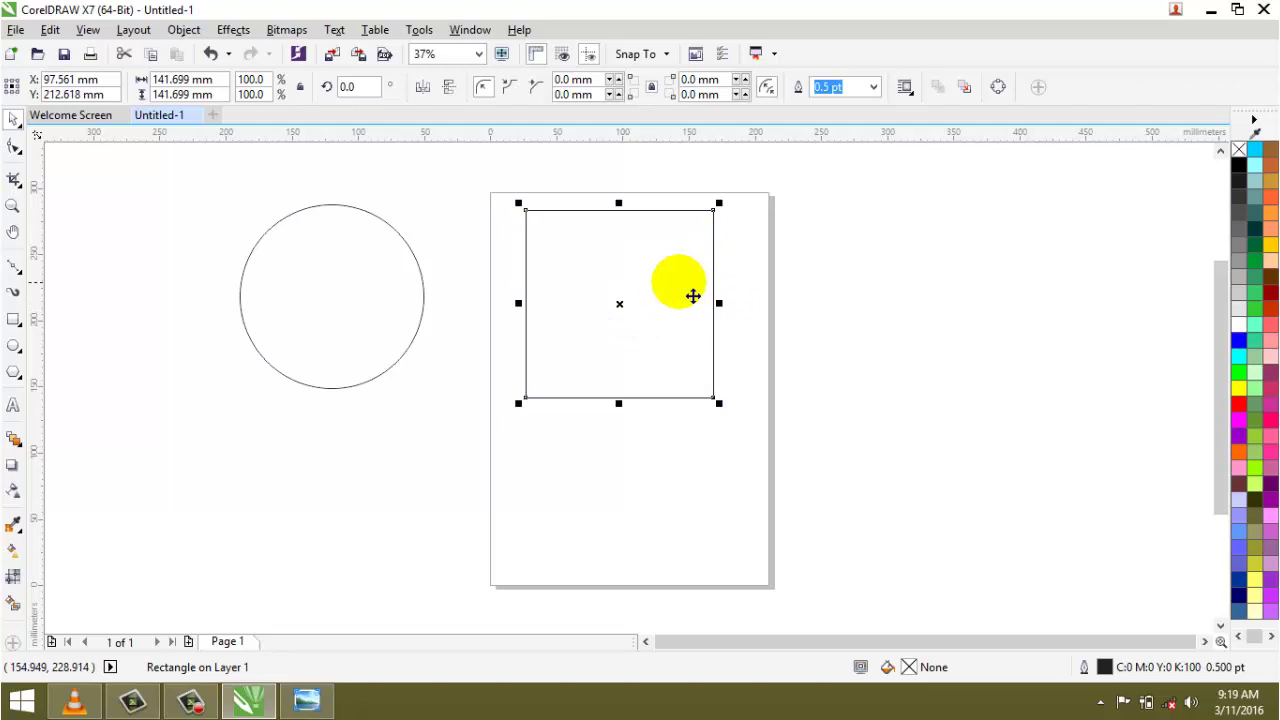
{"action": "left_click", "coordinate": [1270, 247]}
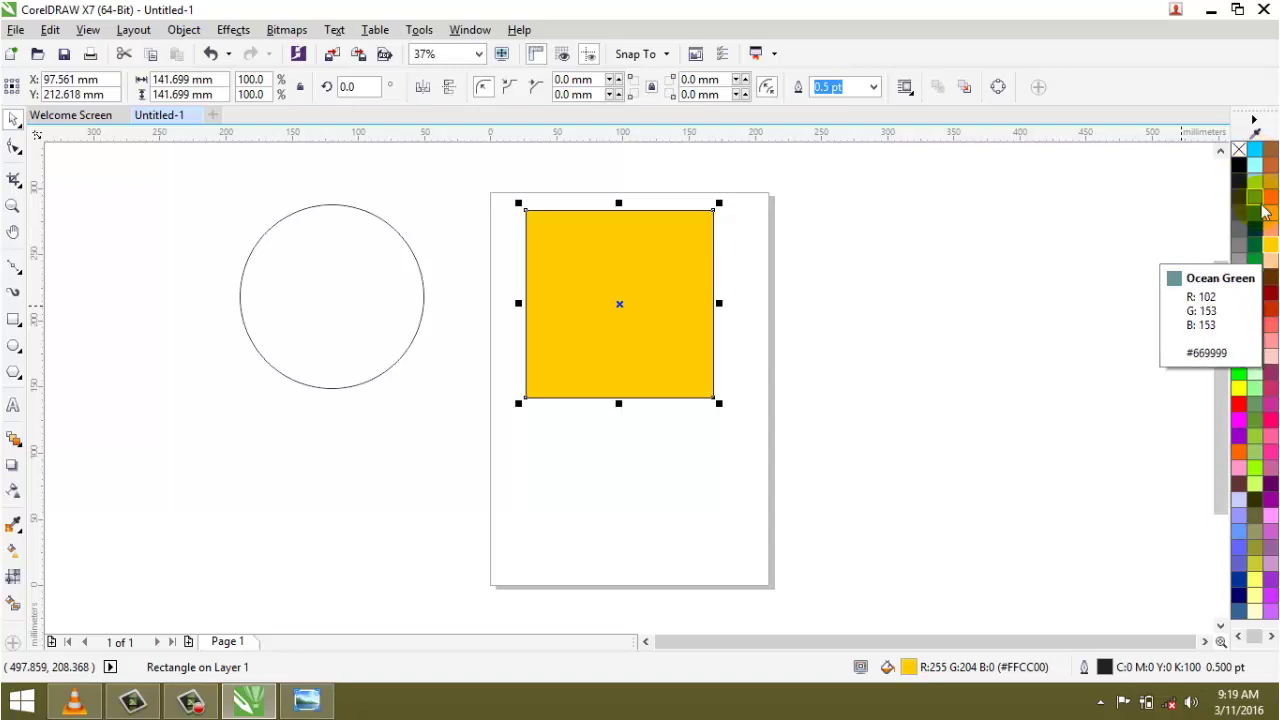
- Look through the window layout and toolbar options without changing anything
{"action": "left_click", "coordinate": [455, 37]}
{"action": "mouse_move", "coordinate": [498, 297]}
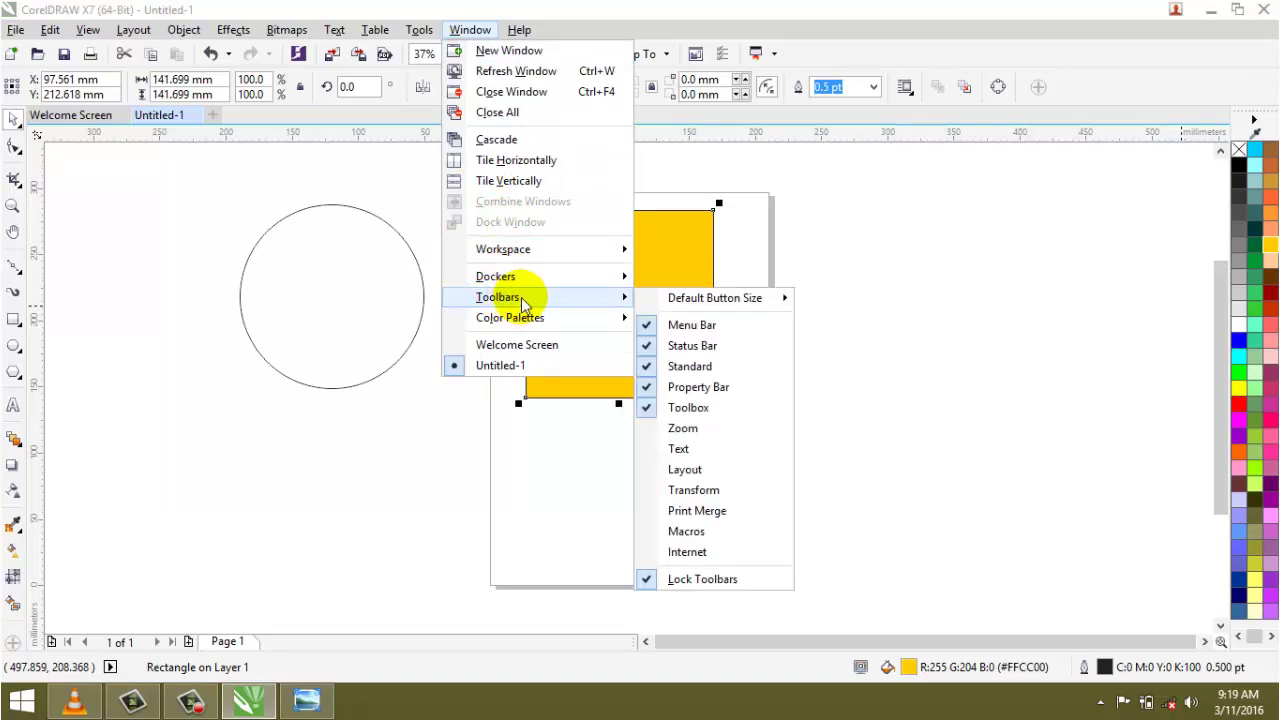
{"action": "left_click", "coordinate": [470, 30]}
{"action": "left_click", "coordinate": [465, 32]}
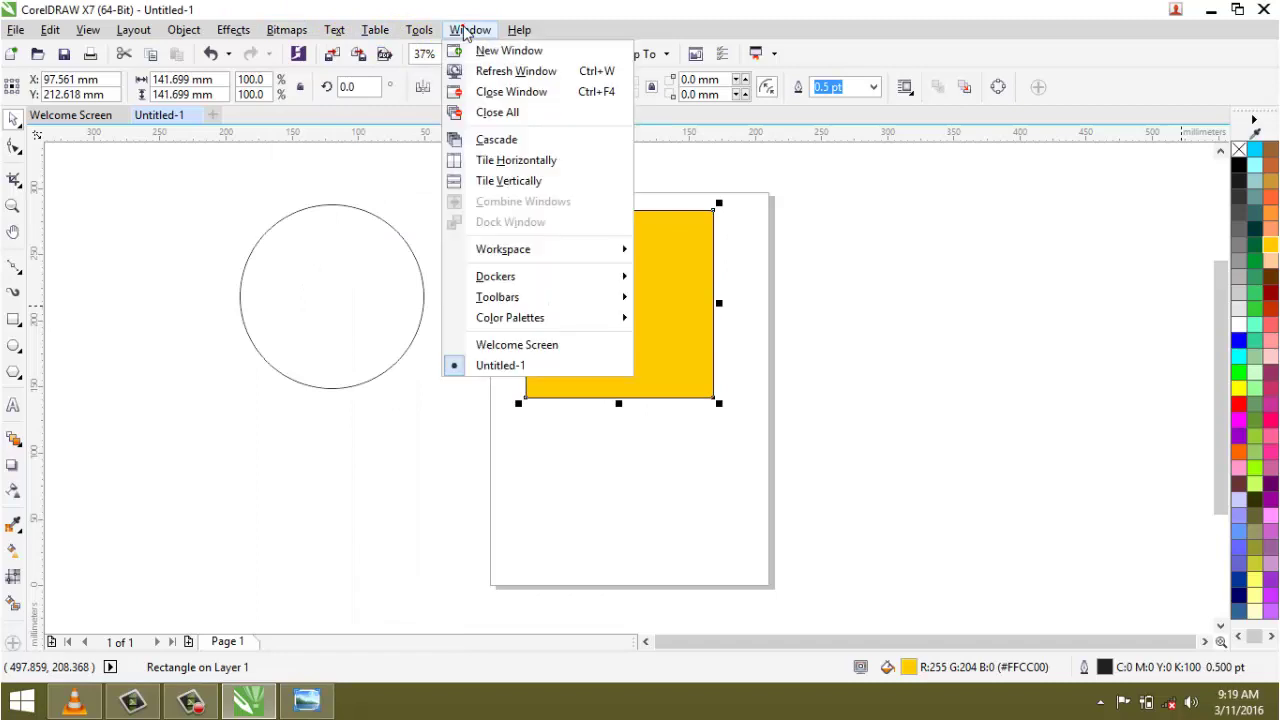
{"action": "mouse_move", "coordinate": [497, 297]}
{"action": "left_click", "coordinate": [560, 300]}
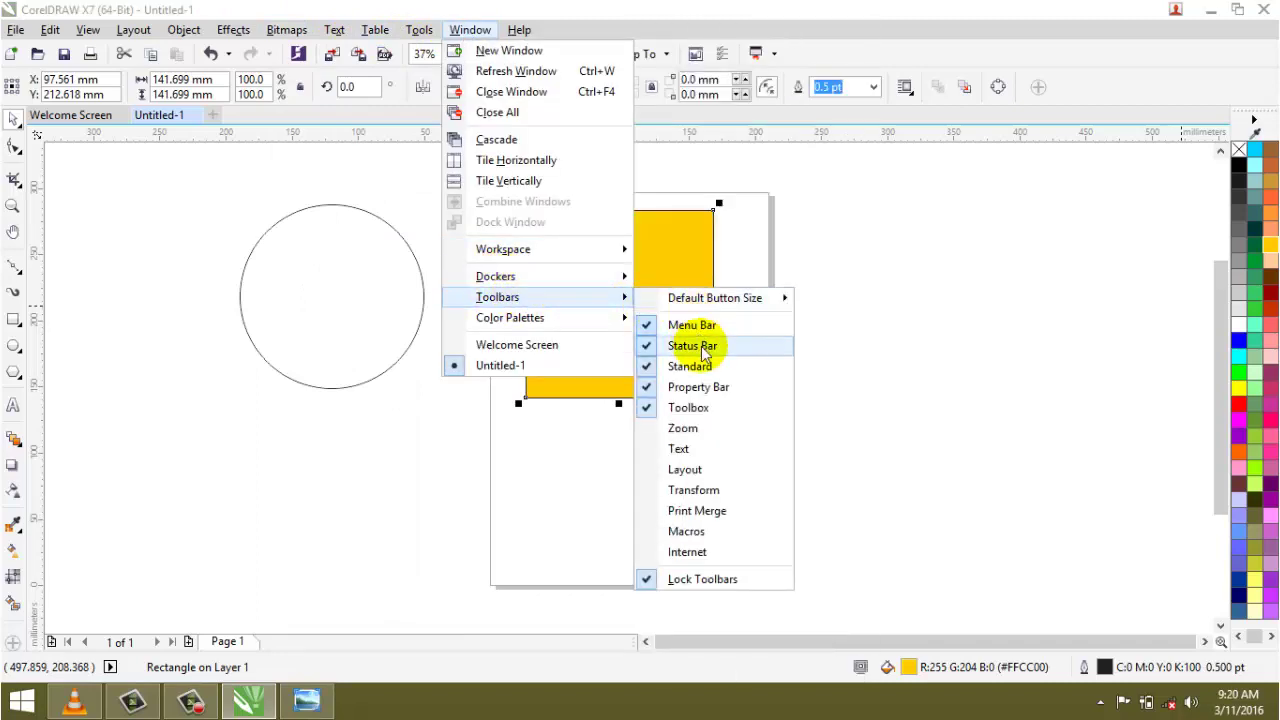
{"action": "left_click", "coordinate": [936, 12]}
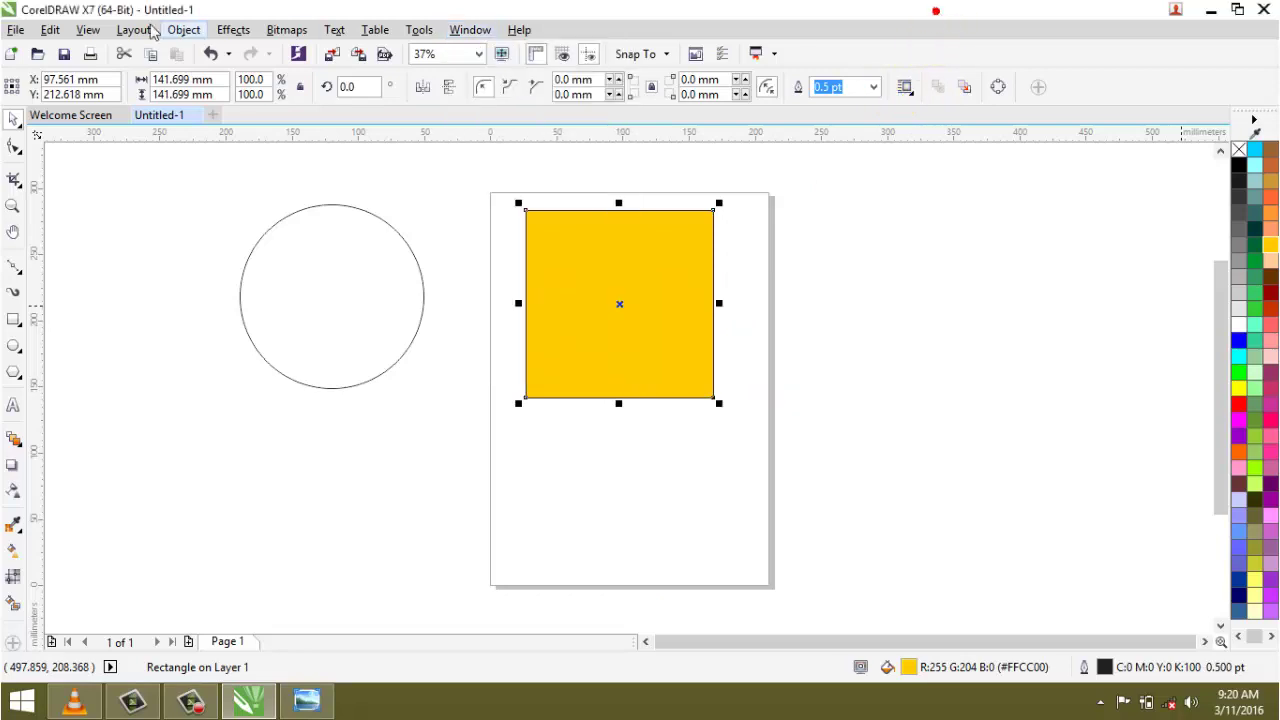
{"action": "left_click", "coordinate": [96, 22]}
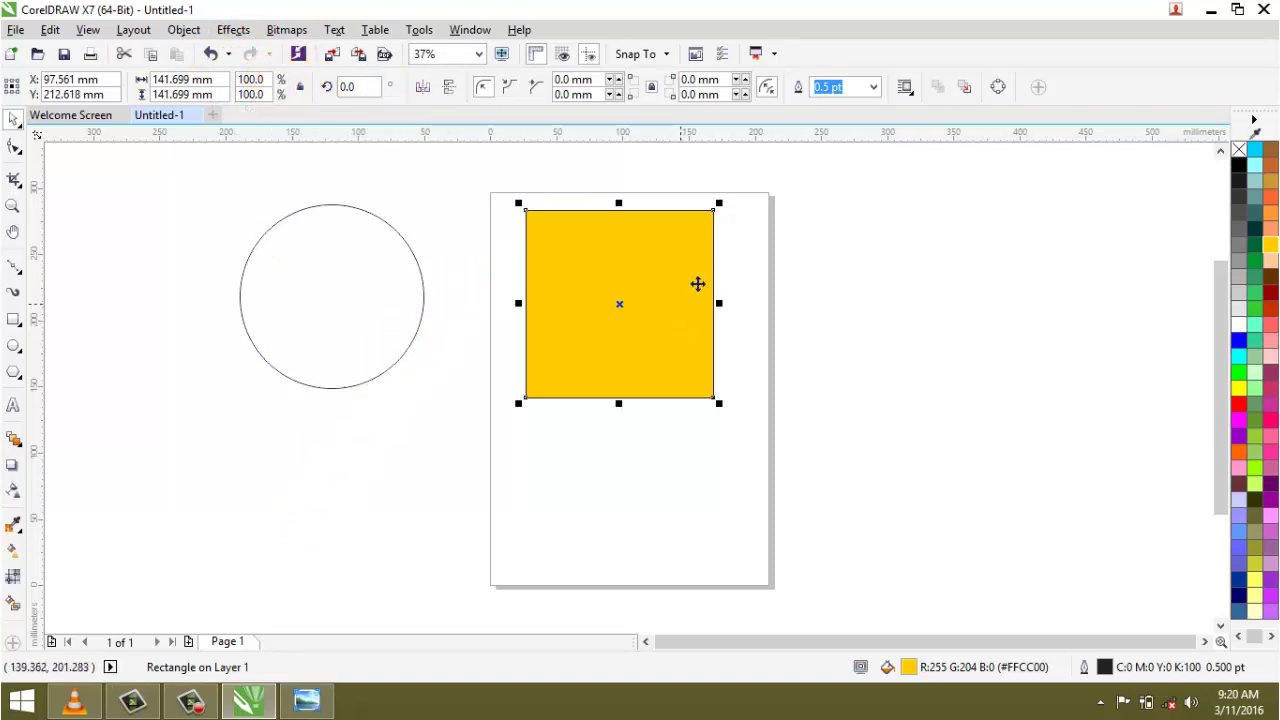
- Resize the yellow rectangle wider to about 154 × 113 mm, then deselect it
{"action": "left_click_drag", "start_coordinate": [719, 205], "coordinate": [700, 222]}
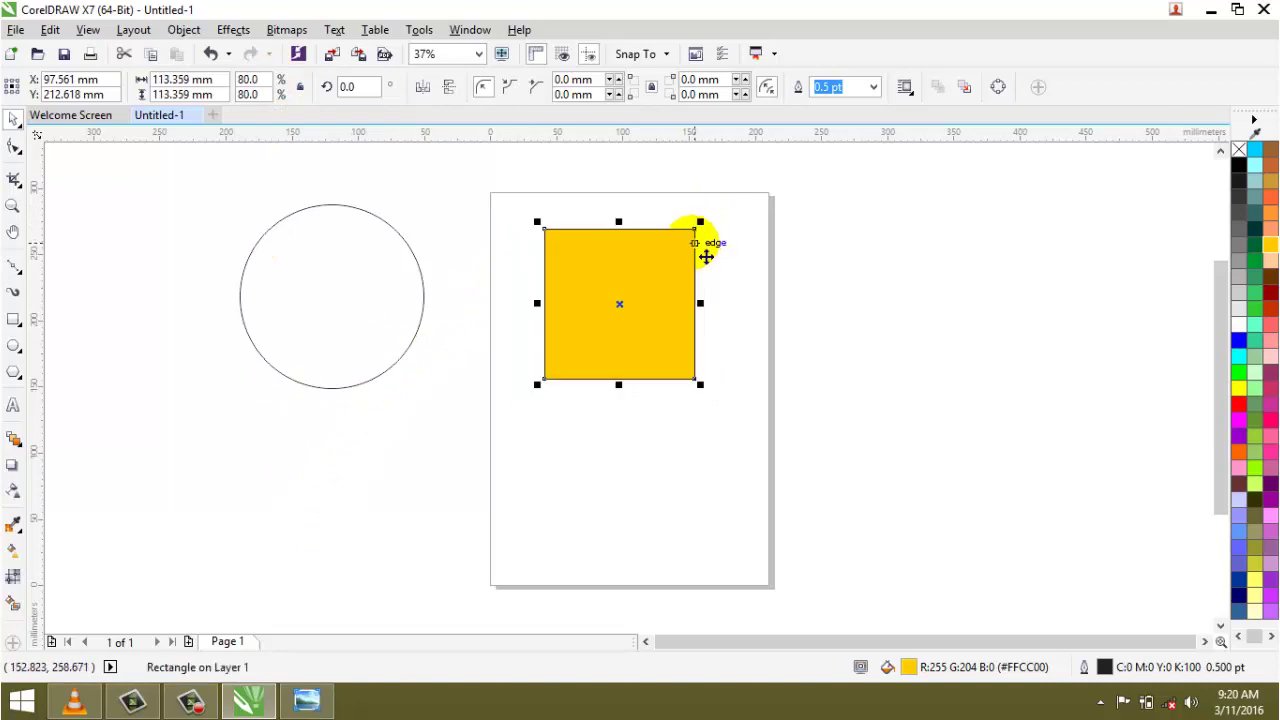
{"action": "left_click_drag", "start_coordinate": [703, 310], "coordinate": [736, 312]}
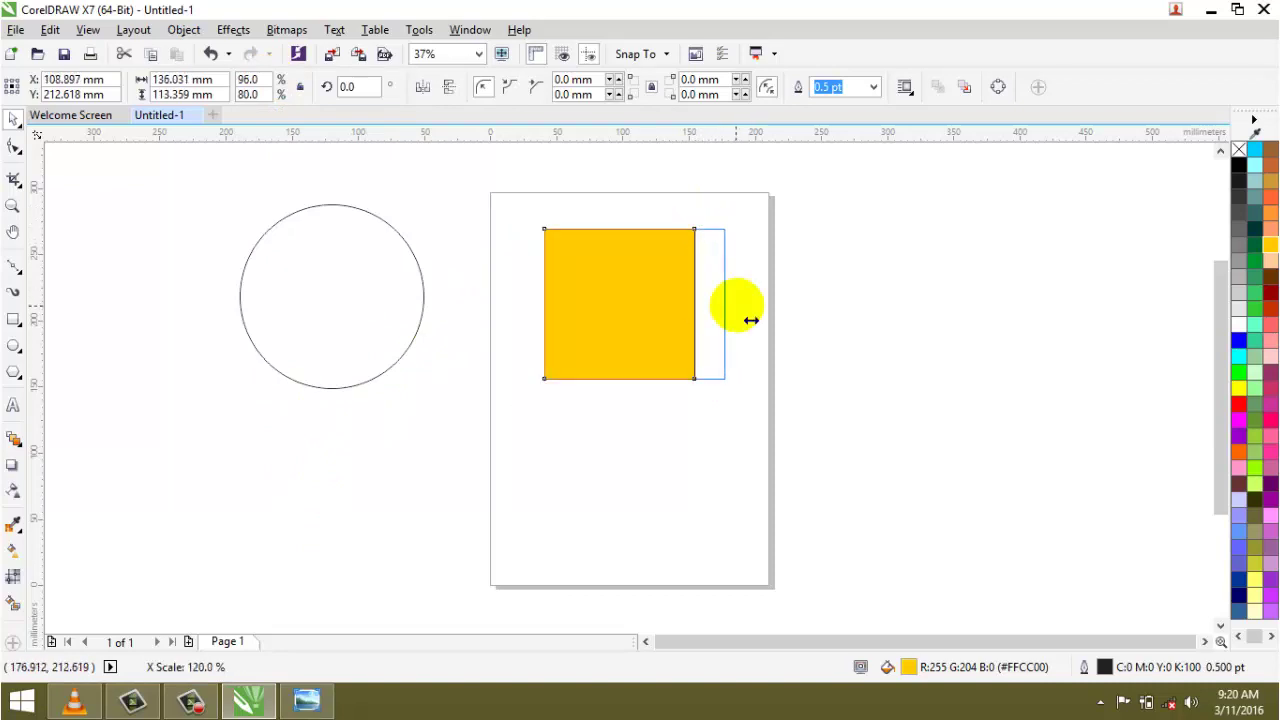
{"action": "left_click_drag", "start_coordinate": [552, 319], "coordinate": [520, 322]}
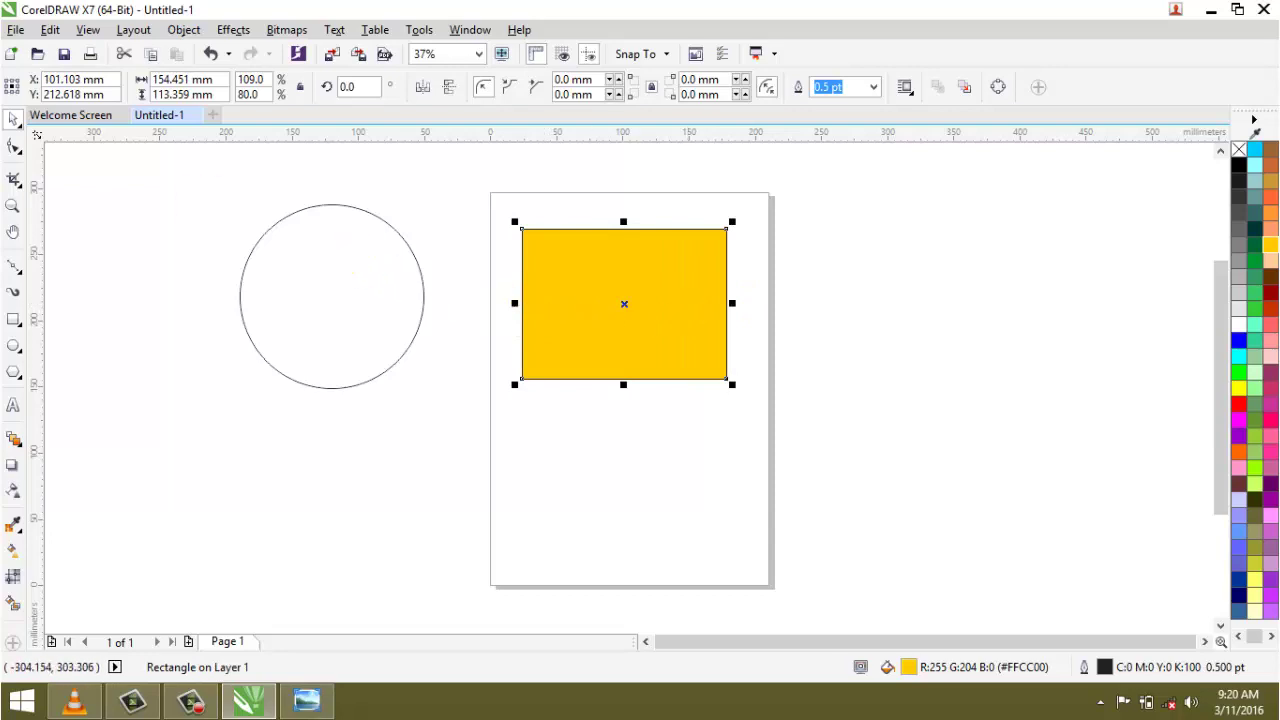
{"action": "left_click", "coordinate": [884, 278]}
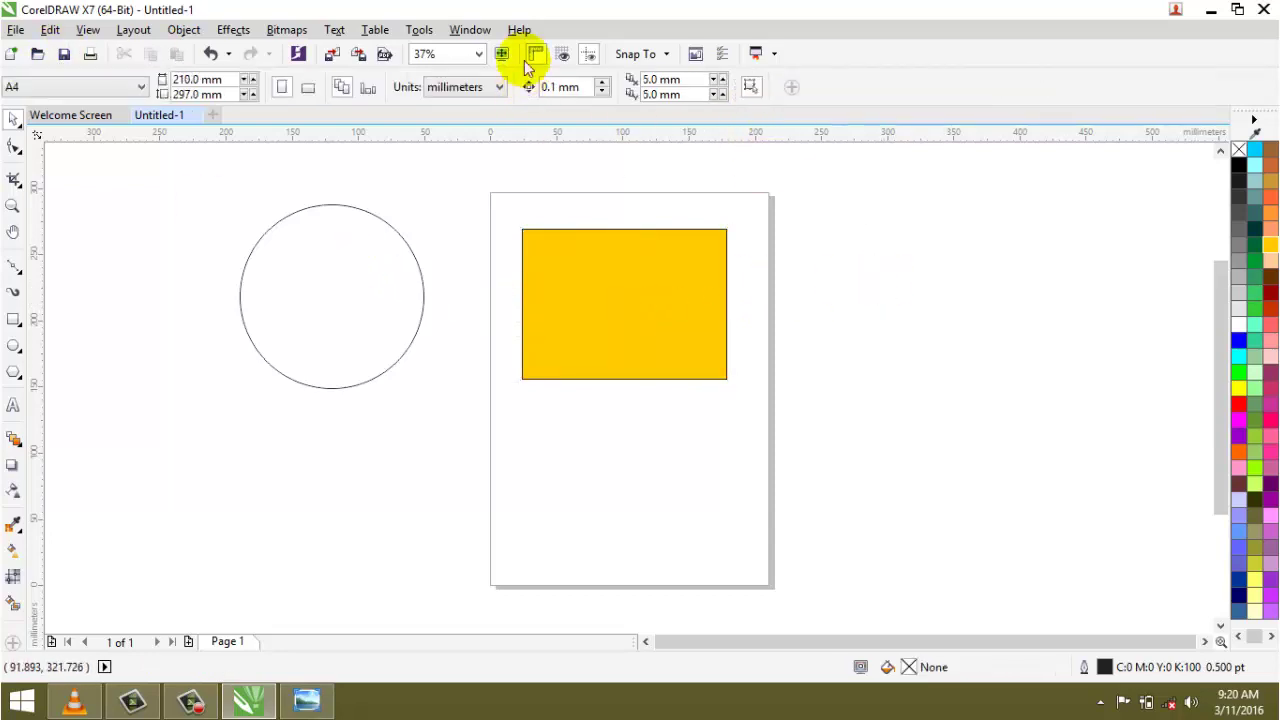
{"action": "left_click", "coordinate": [469, 30]}
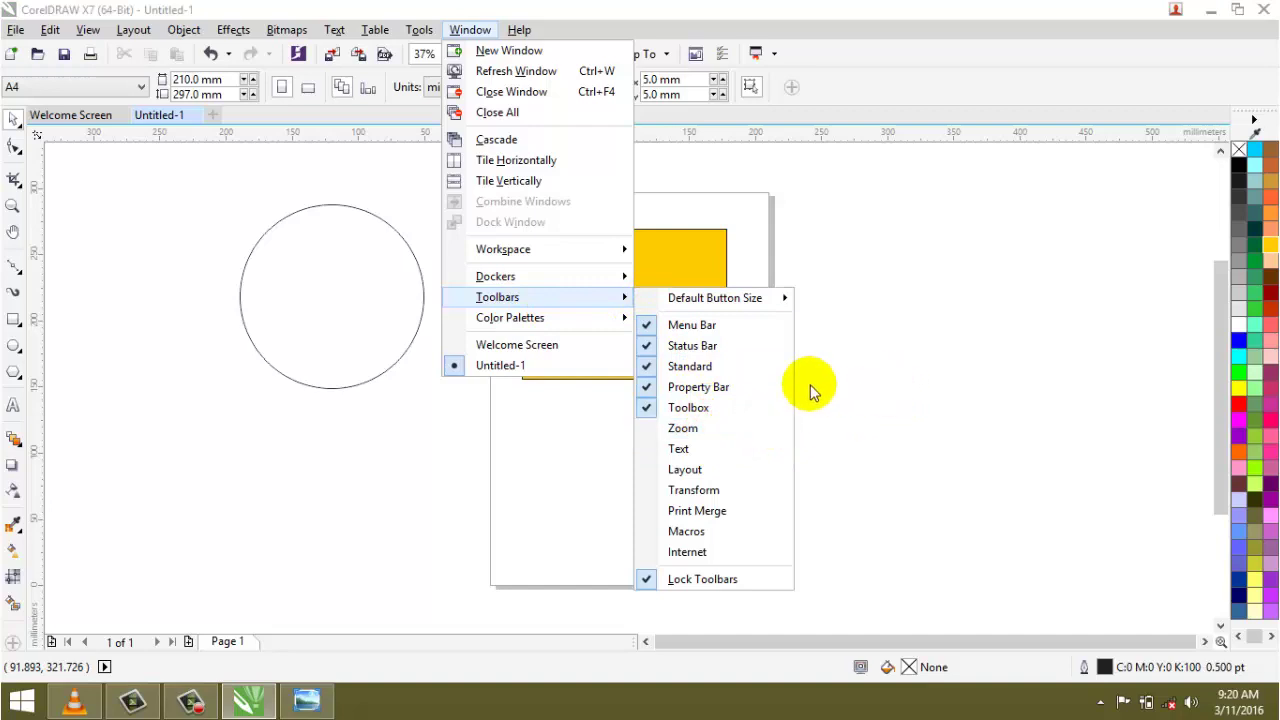
{"action": "mouse_move", "coordinate": [496, 276]}
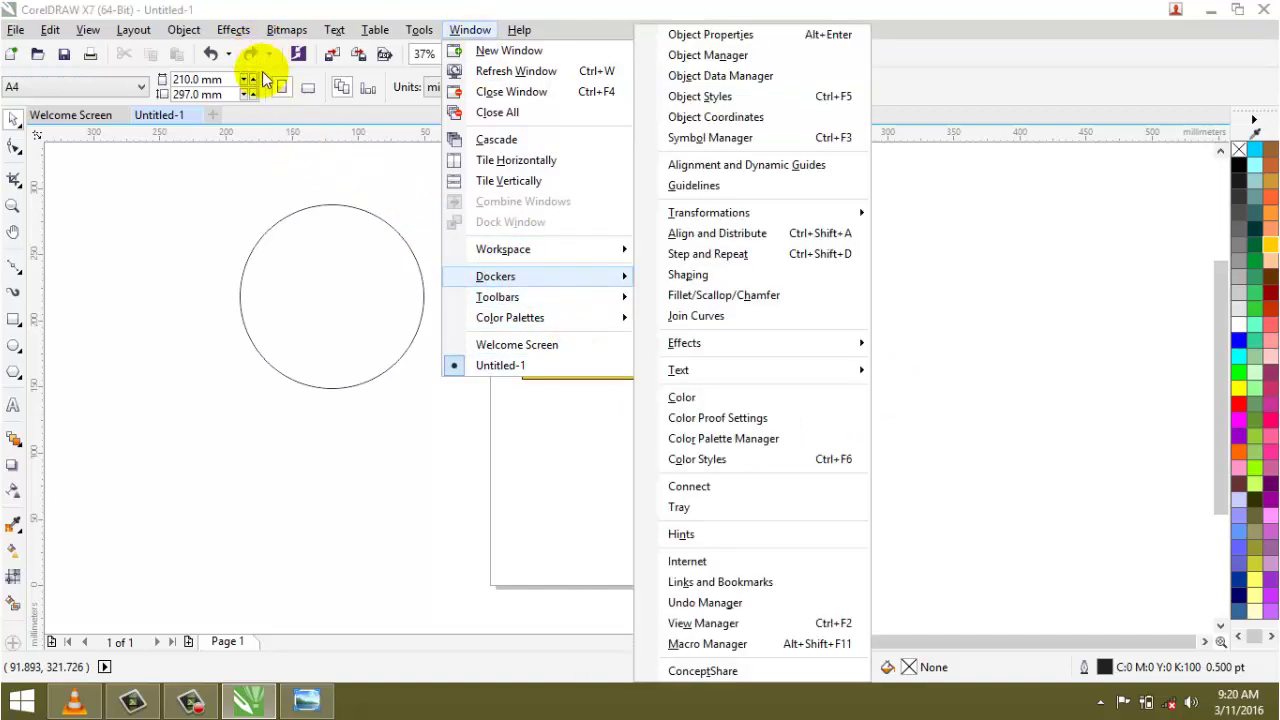
{"action": "left_click", "coordinate": [246, 22]}
{"action": "left_click", "coordinate": [240, 28]}
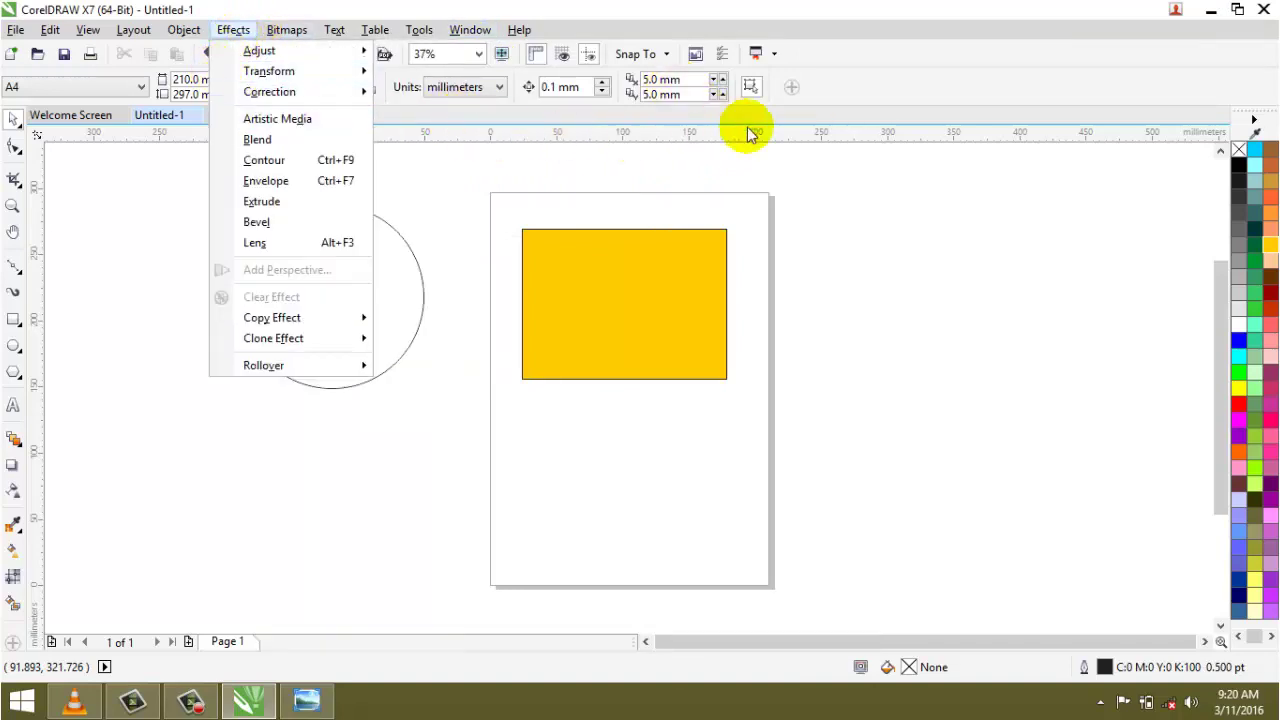
{"action": "left_click", "coordinate": [1037, 208]}
{"action": "left_click", "coordinate": [700, 254]}
- Select the circle and try dark green, dark teal, green and yellow fills
{"action": "left_click", "coordinate": [298, 295]}
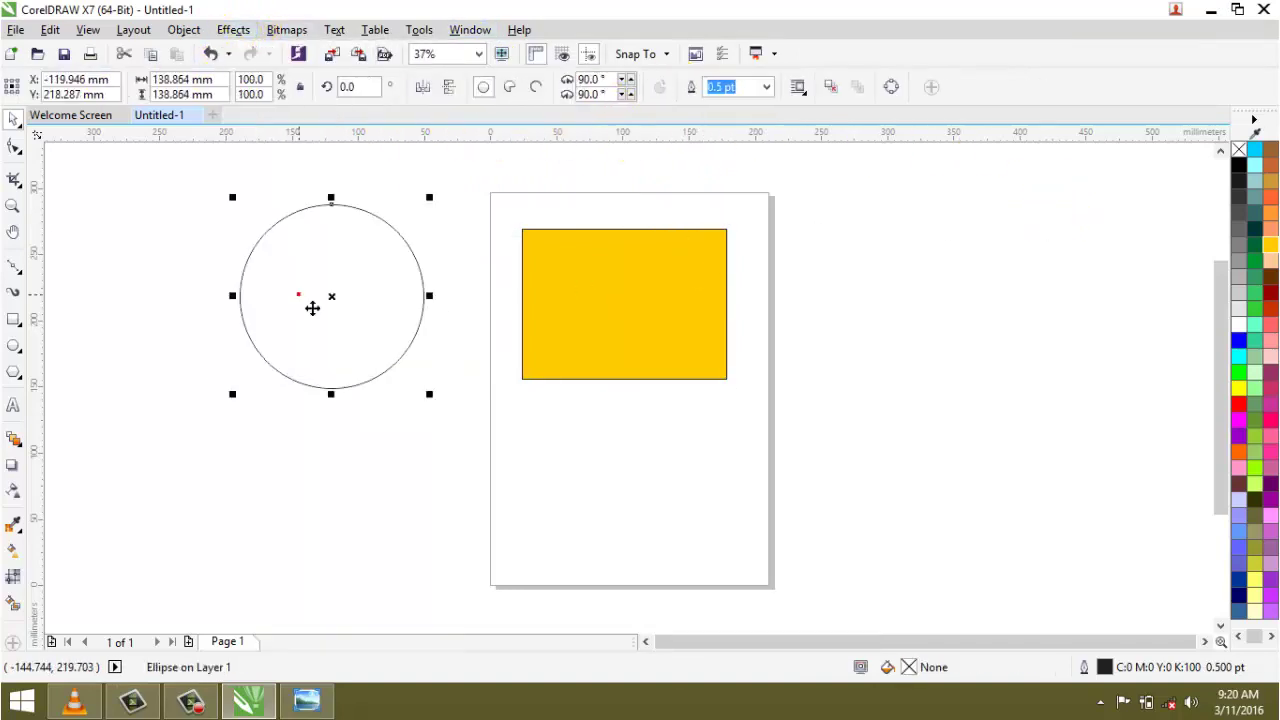
{"action": "left_click", "coordinate": [580, 295]}
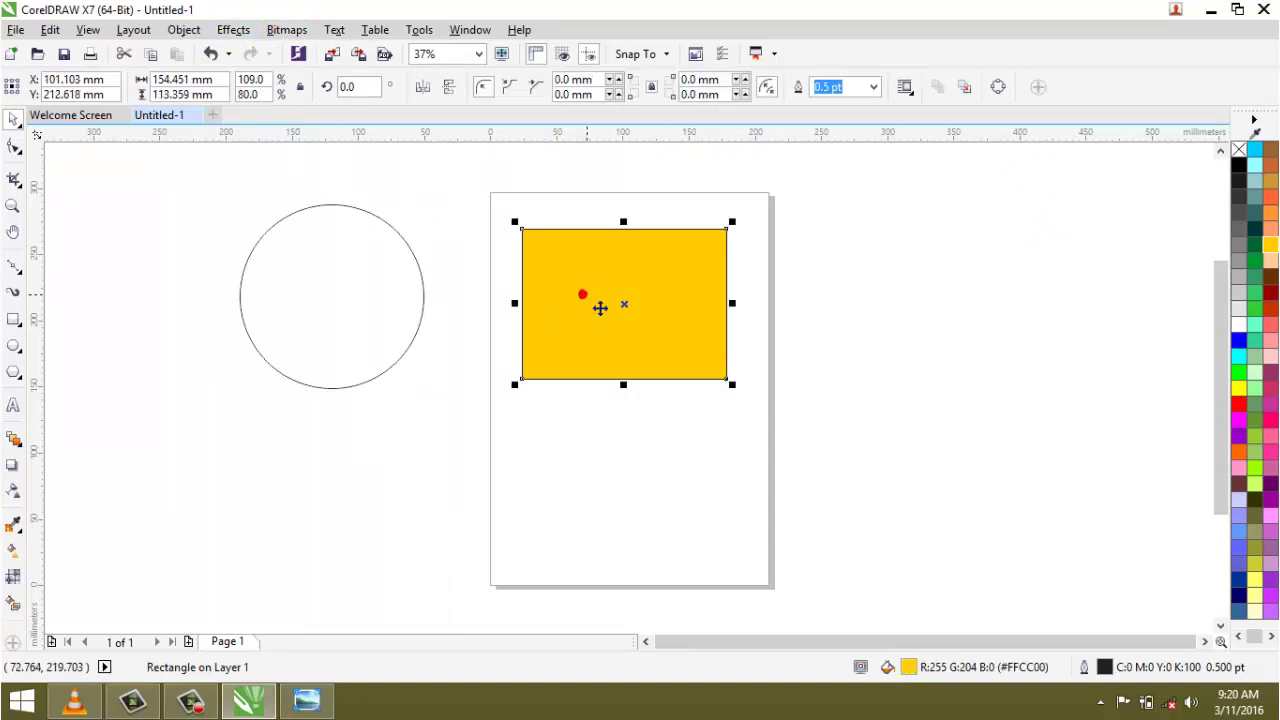
{"action": "left_click", "coordinate": [380, 294]}
{"action": "left_click", "coordinate": [380, 305]}
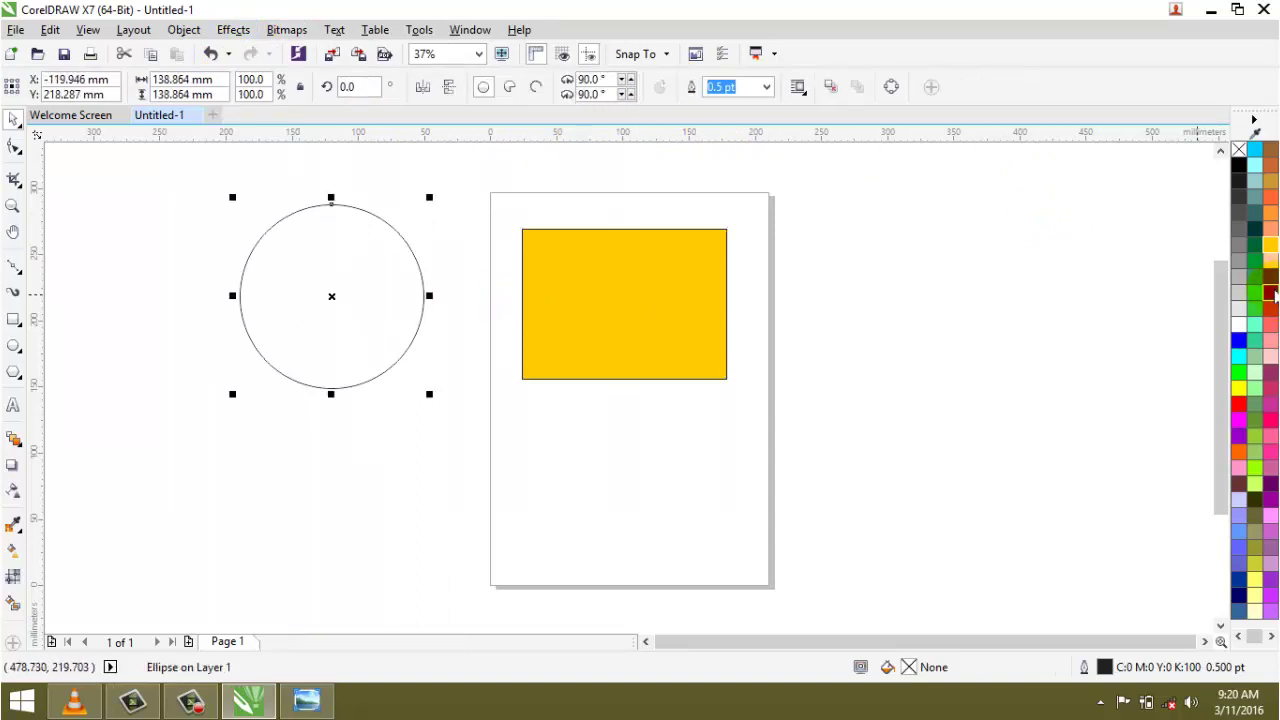
{"action": "left_click", "coordinate": [1254, 244]}
{"action": "left_click", "coordinate": [1254, 228]}
{"action": "left_click", "coordinate": [1254, 260]}
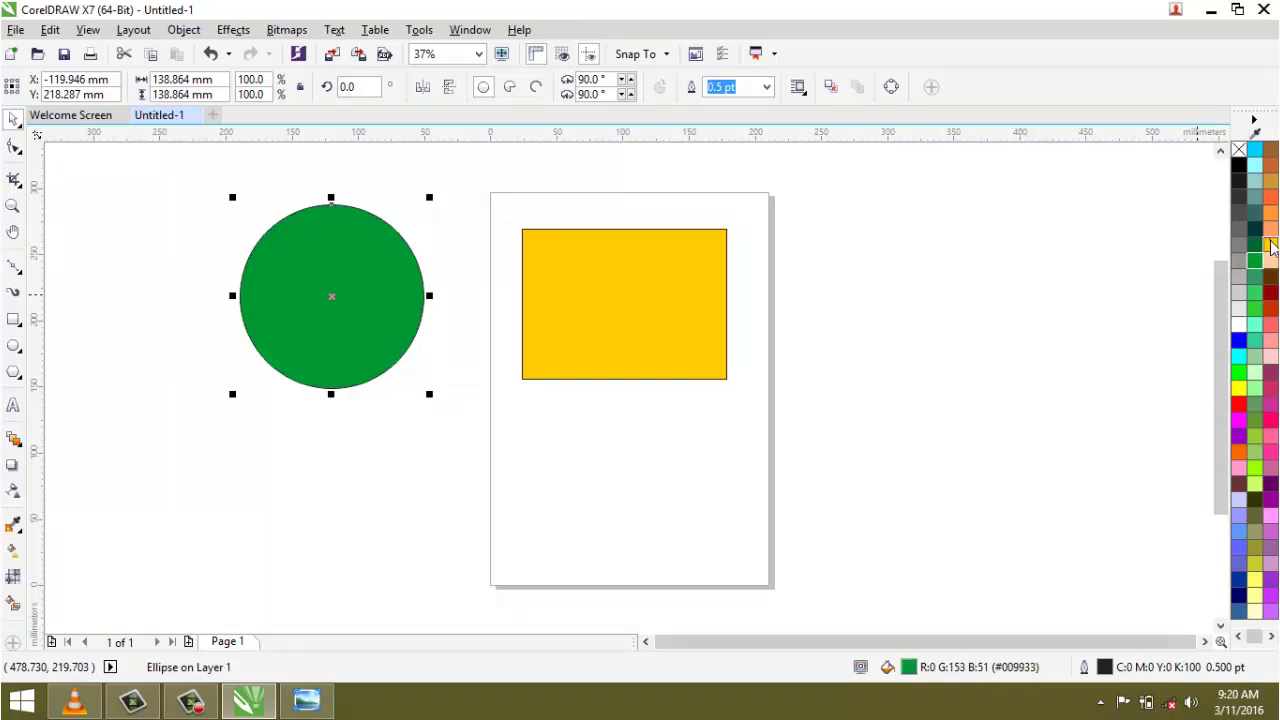
{"action": "left_click", "coordinate": [1270, 244]}
- Try further swatches on the circle, settling on a light lavender #CCCCFF fill
{"action": "left_click", "coordinate": [1258, 292]}
{"action": "left_click", "coordinate": [1270, 338]}
{"action": "left_click", "coordinate": [1268, 352]}
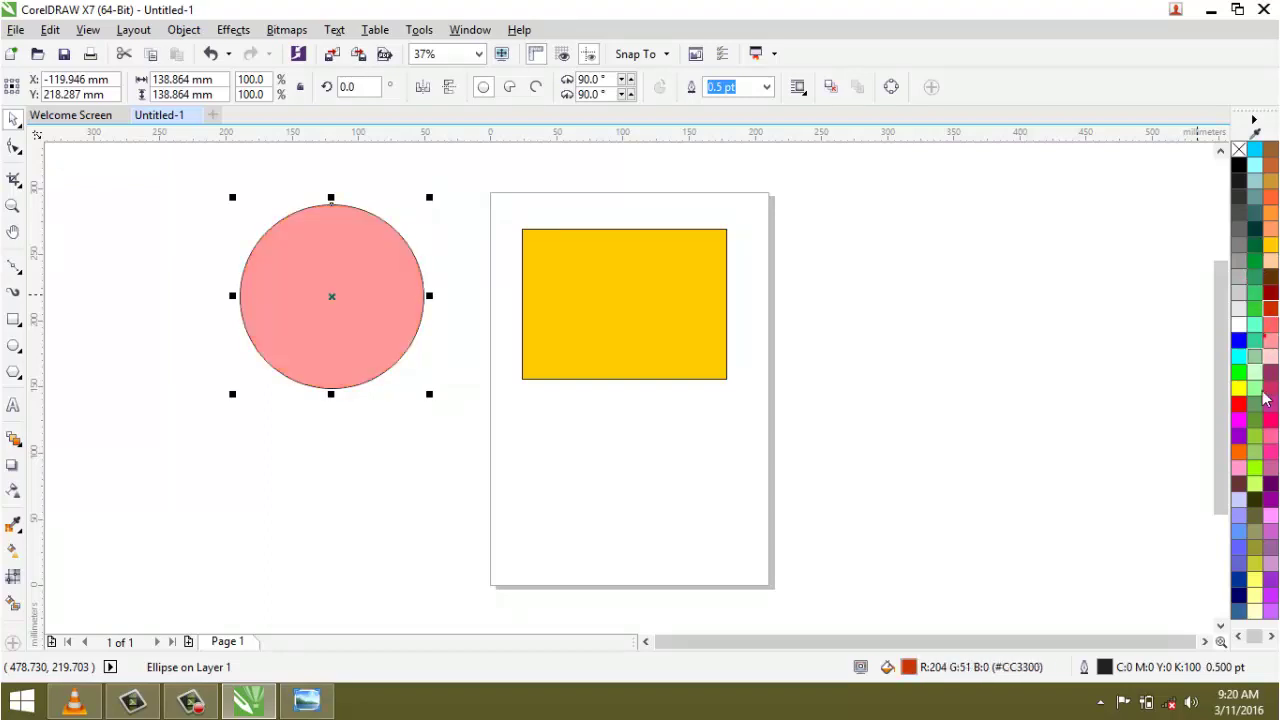
{"action": "left_click", "coordinate": [1255, 390]}
{"action": "left_click", "coordinate": [1256, 420]}
{"action": "left_click", "coordinate": [1270, 424]}
{"action": "left_click", "coordinate": [1271, 440]}
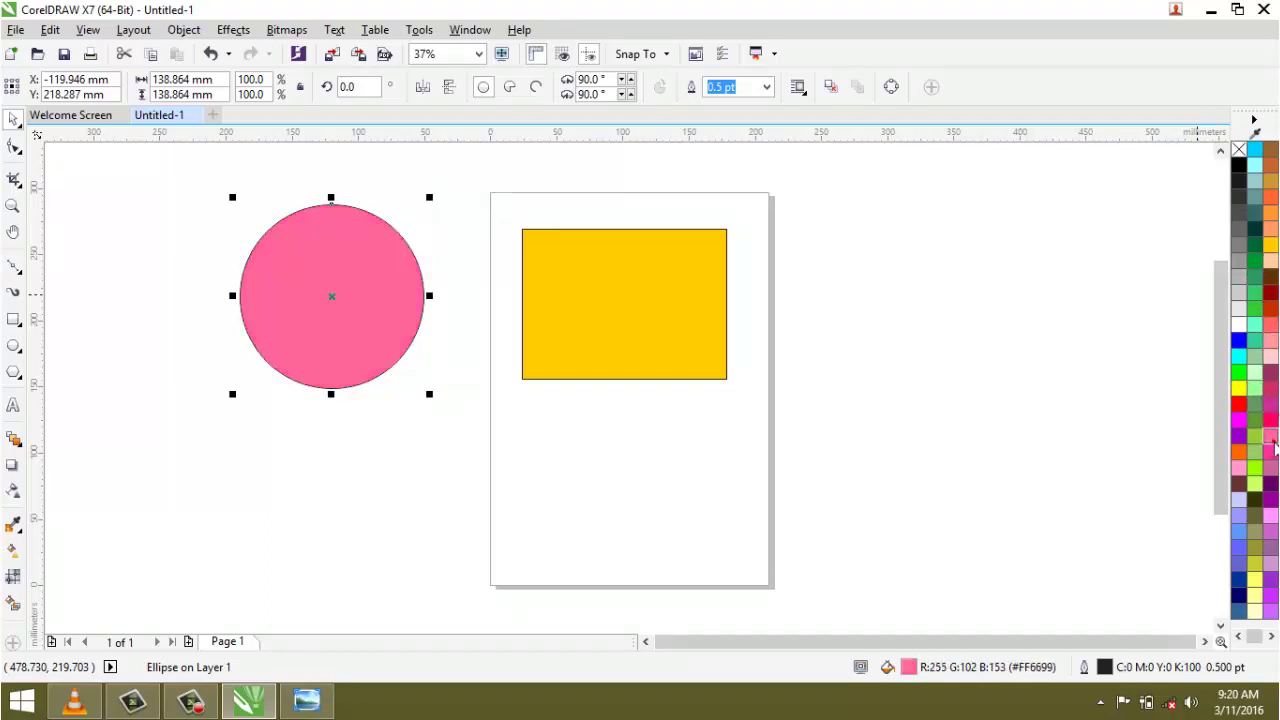
{"action": "left_click", "coordinate": [1245, 497]}
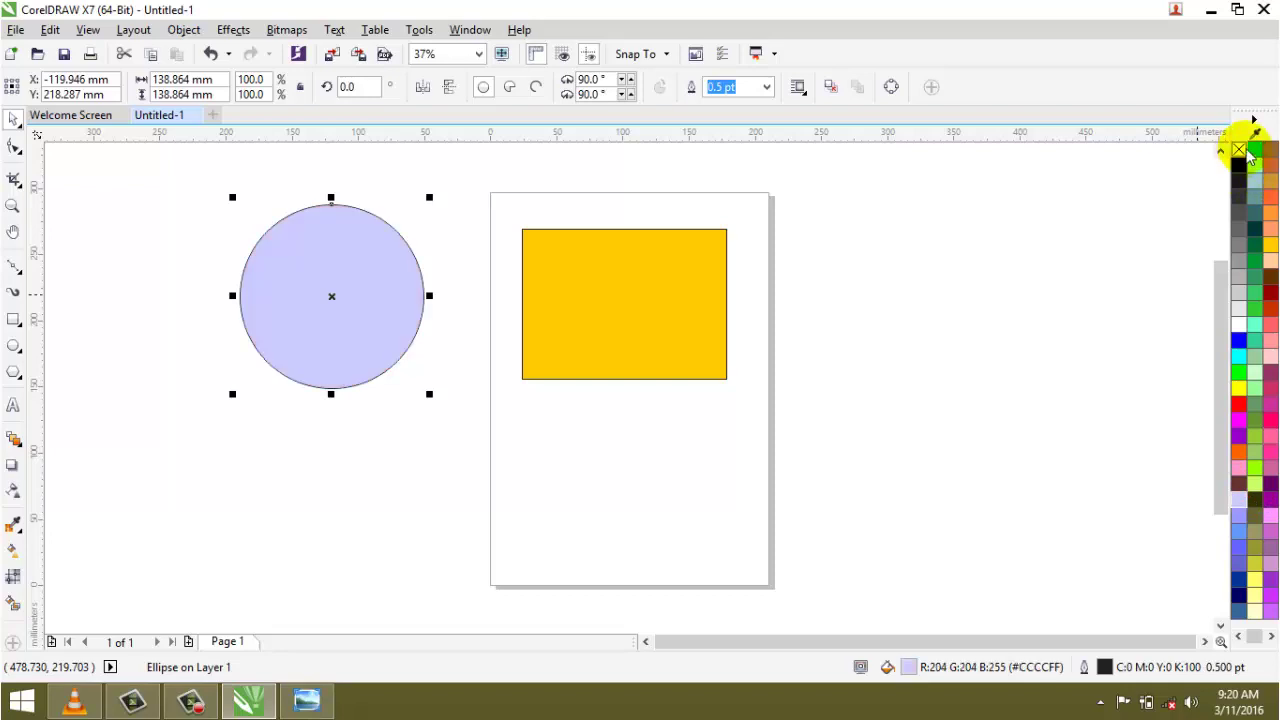
- Switch the colour palette between 1, 2 and 3 rows, ending on 3 rows
{"action": "left_click", "coordinate": [1253, 121]}
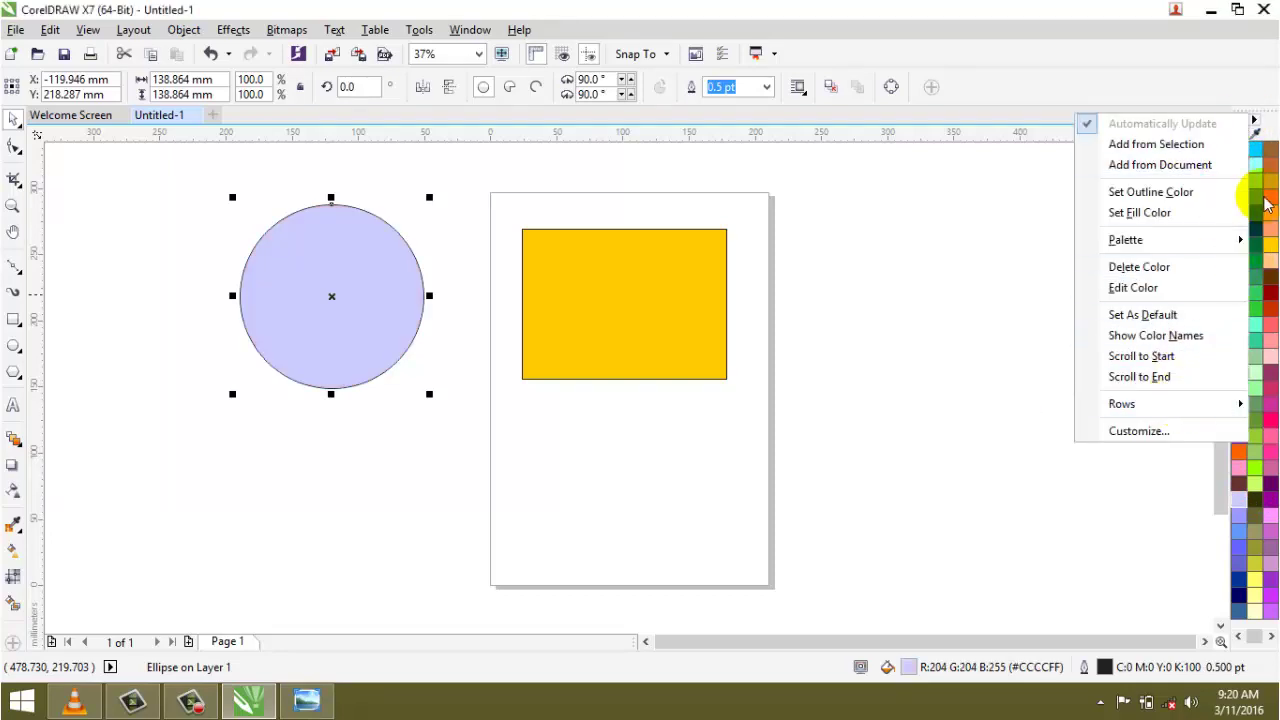
{"action": "mouse_move", "coordinate": [1140, 404]}
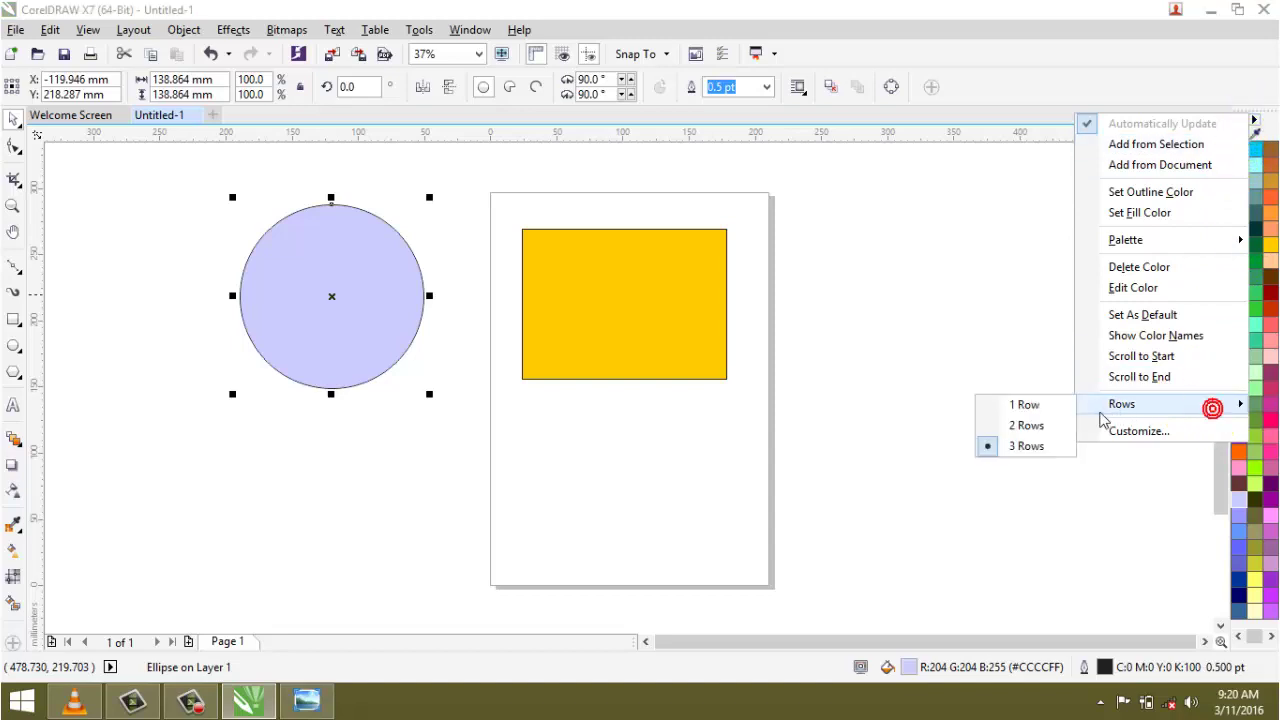
{"action": "left_click", "coordinate": [1038, 408]}
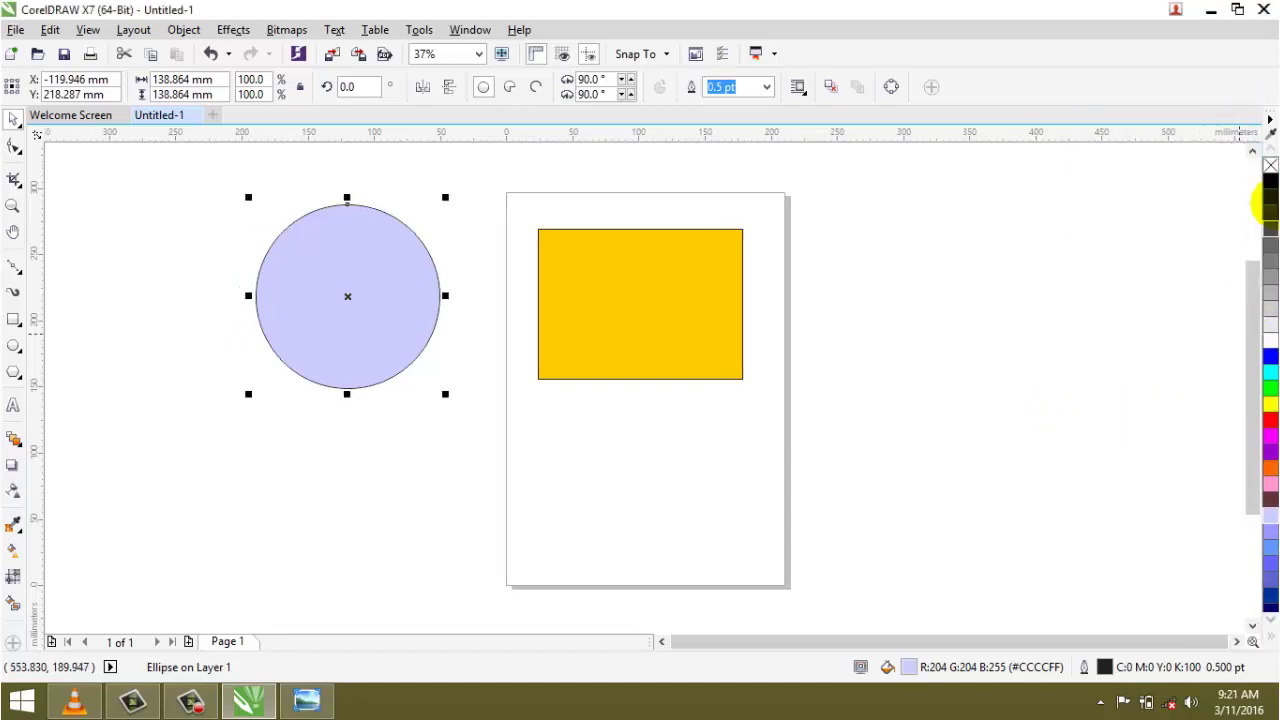
{"action": "left_click", "coordinate": [1269, 120]}
{"action": "mouse_move", "coordinate": [1150, 403]}
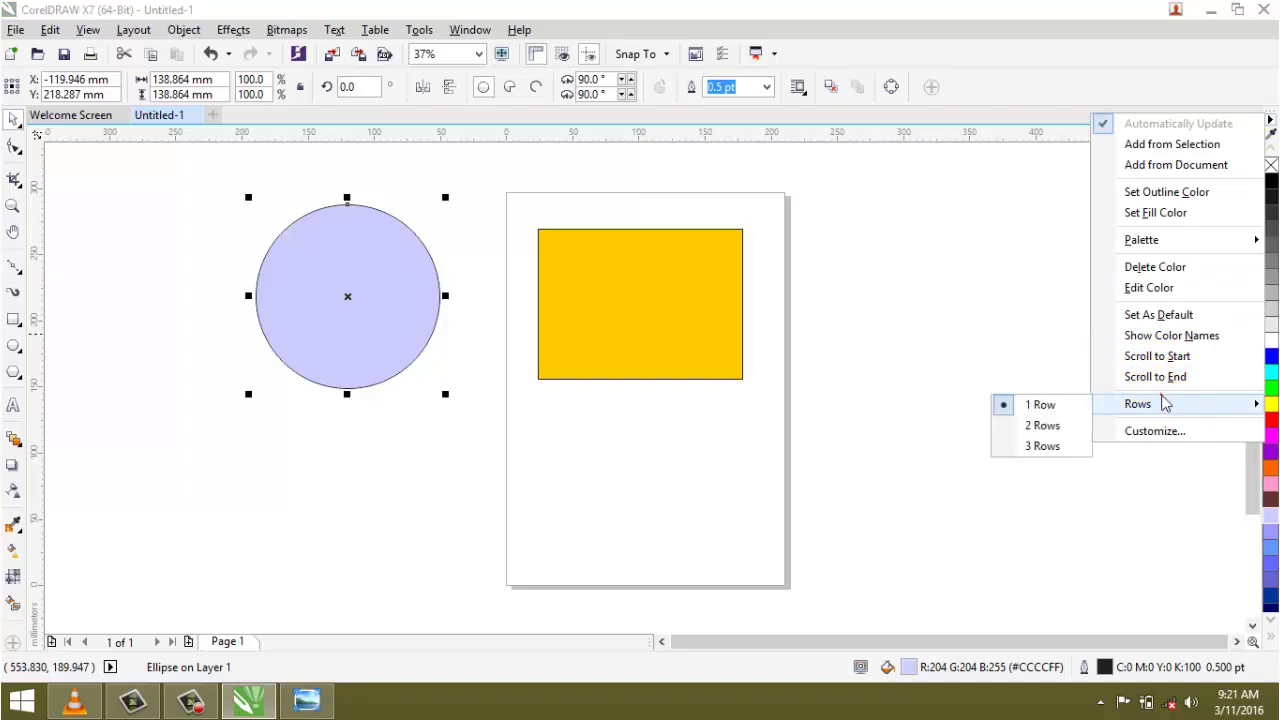
{"action": "left_click", "coordinate": [1075, 429]}
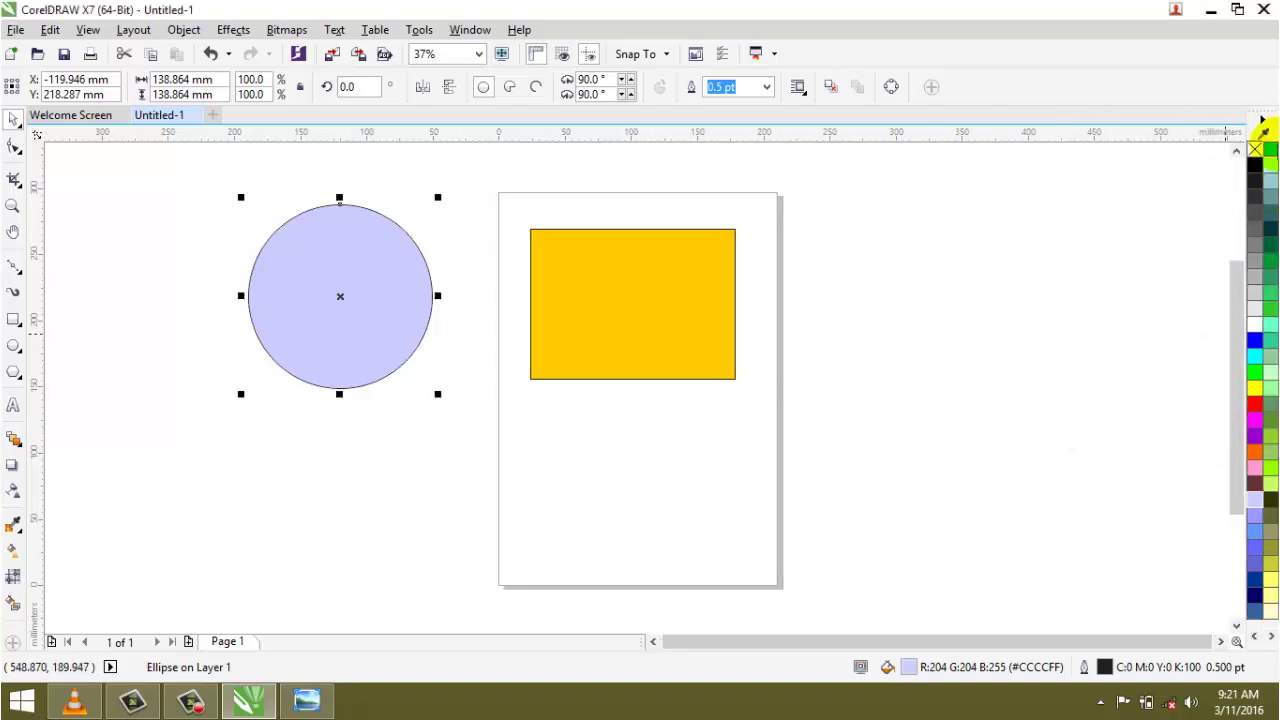
{"action": "left_click", "coordinate": [1262, 125]}
{"action": "left_click", "coordinate": [1220, 334]}
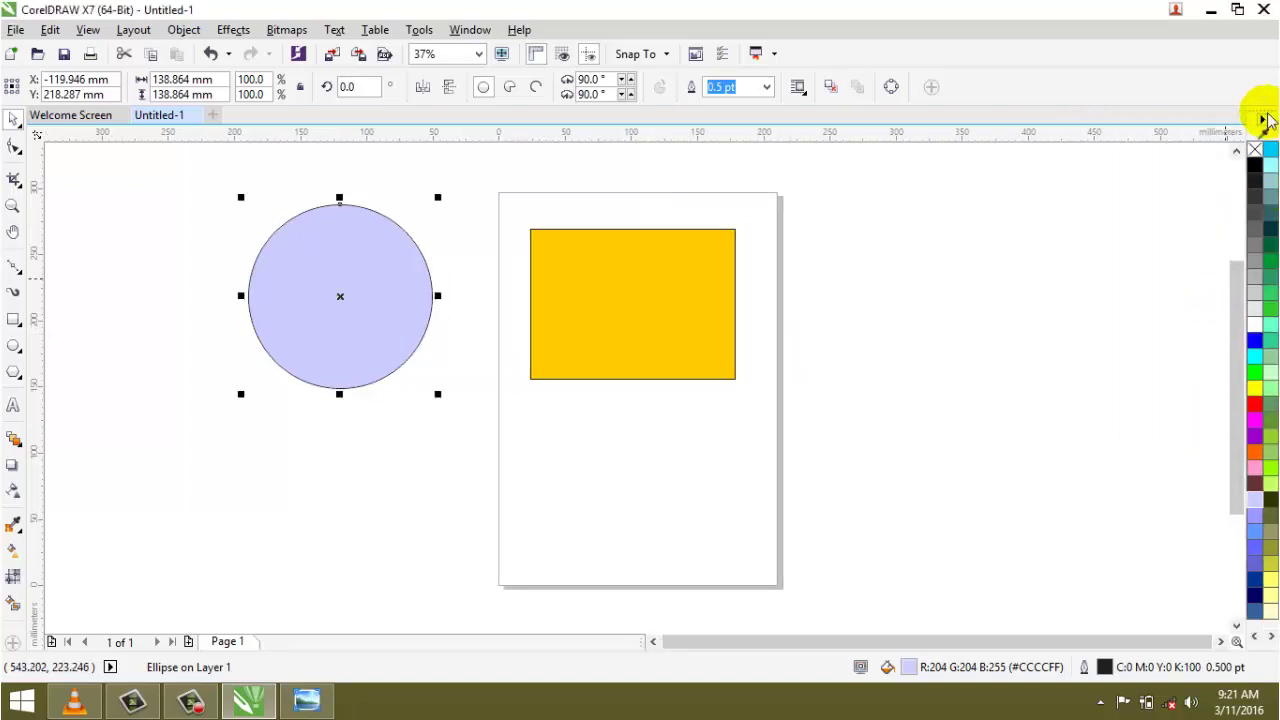
{"action": "left_click", "coordinate": [1265, 120]}
{"action": "mouse_move", "coordinate": [1131, 404]}
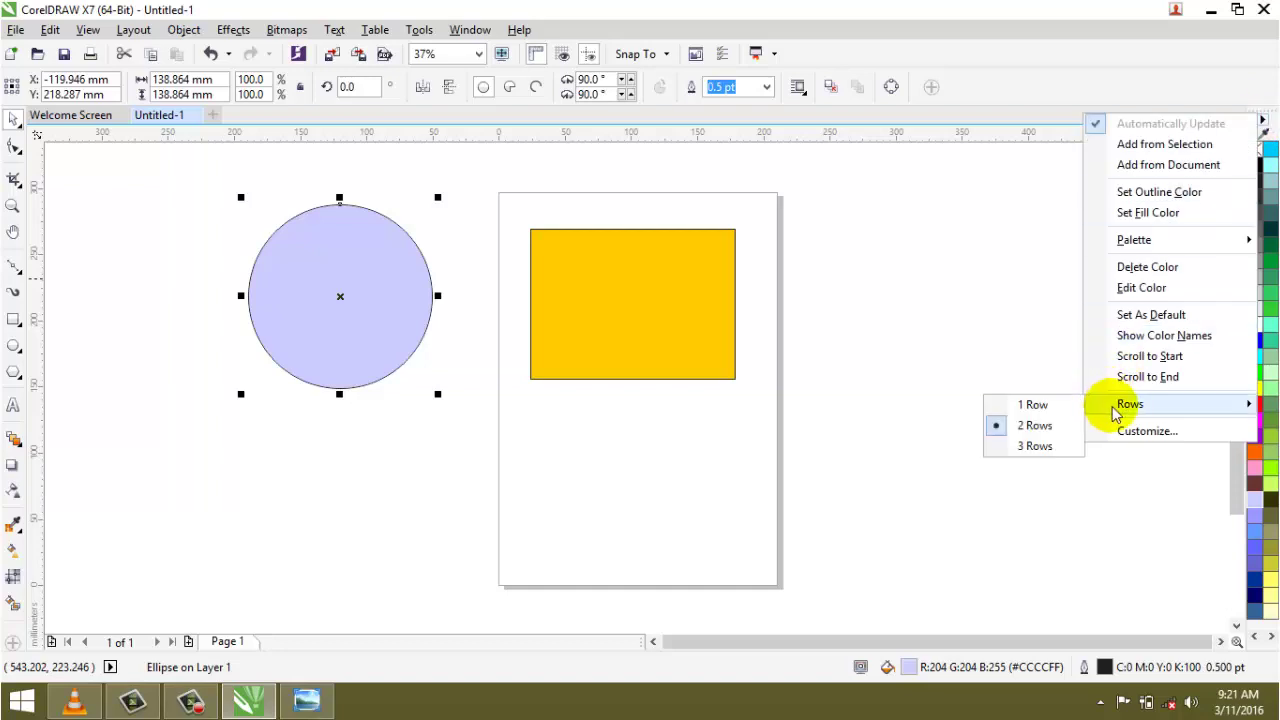
{"action": "left_click", "coordinate": [1072, 446]}
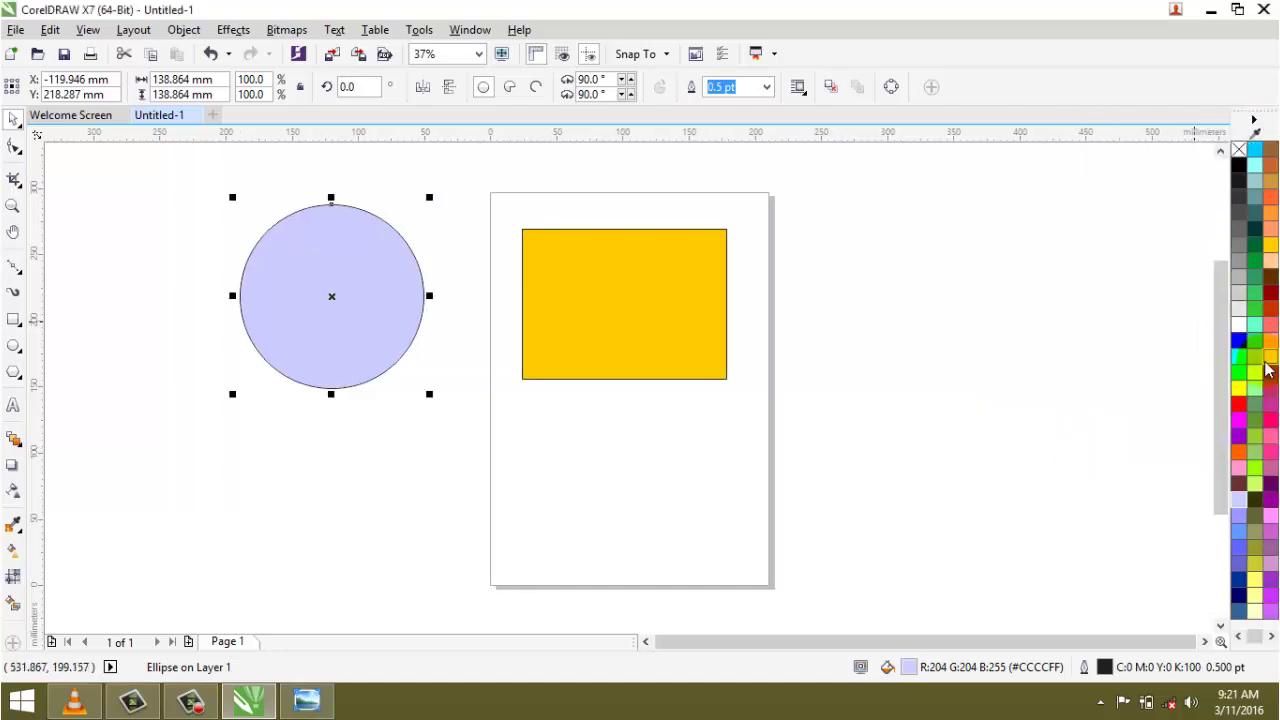
{"action": "left_click", "coordinate": [822, 318]}
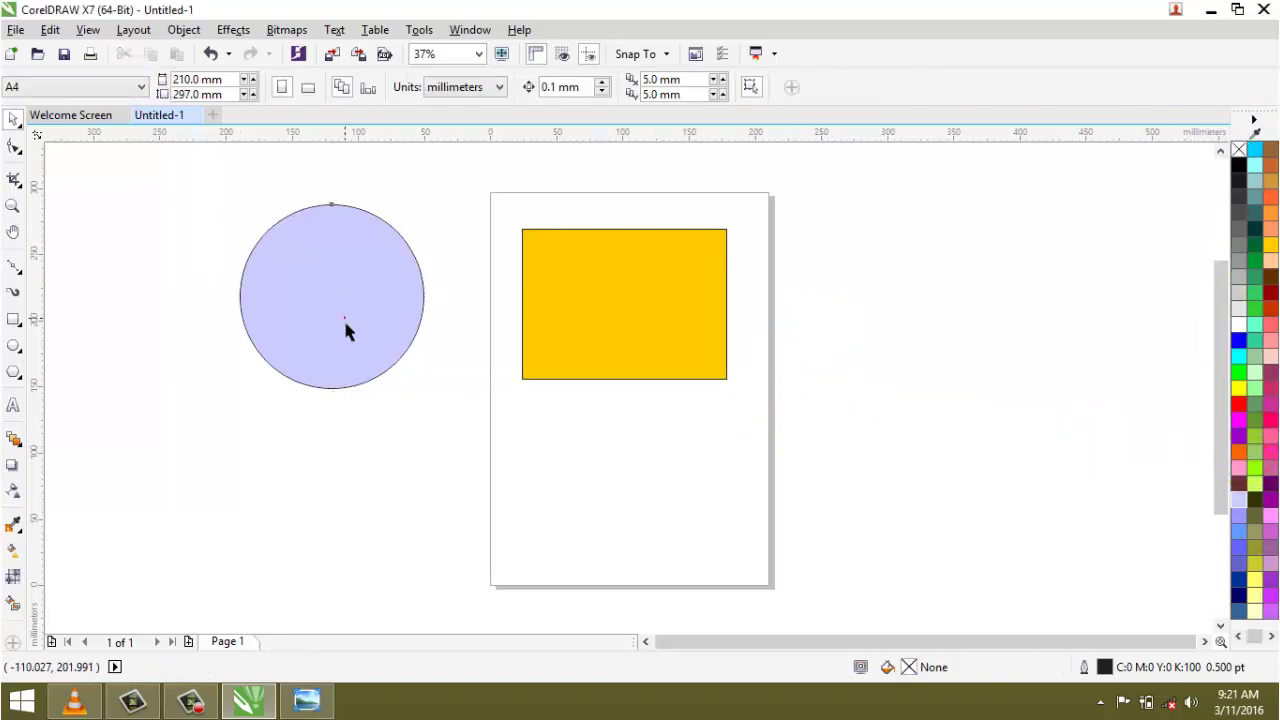
- Scale and reposition the yellow rectangle and move the circle up against the page
{"action": "mouse_move", "coordinate": [346, 329]}
{"action": "left_mouse_down"}
{"action": "mouse_move", "coordinate": [364, 358]}
{"action": "mouse_move", "coordinate": [425, 344]}
{"action": "left_mouse_up"}
{"action": "left_click", "coordinate": [617, 306]}
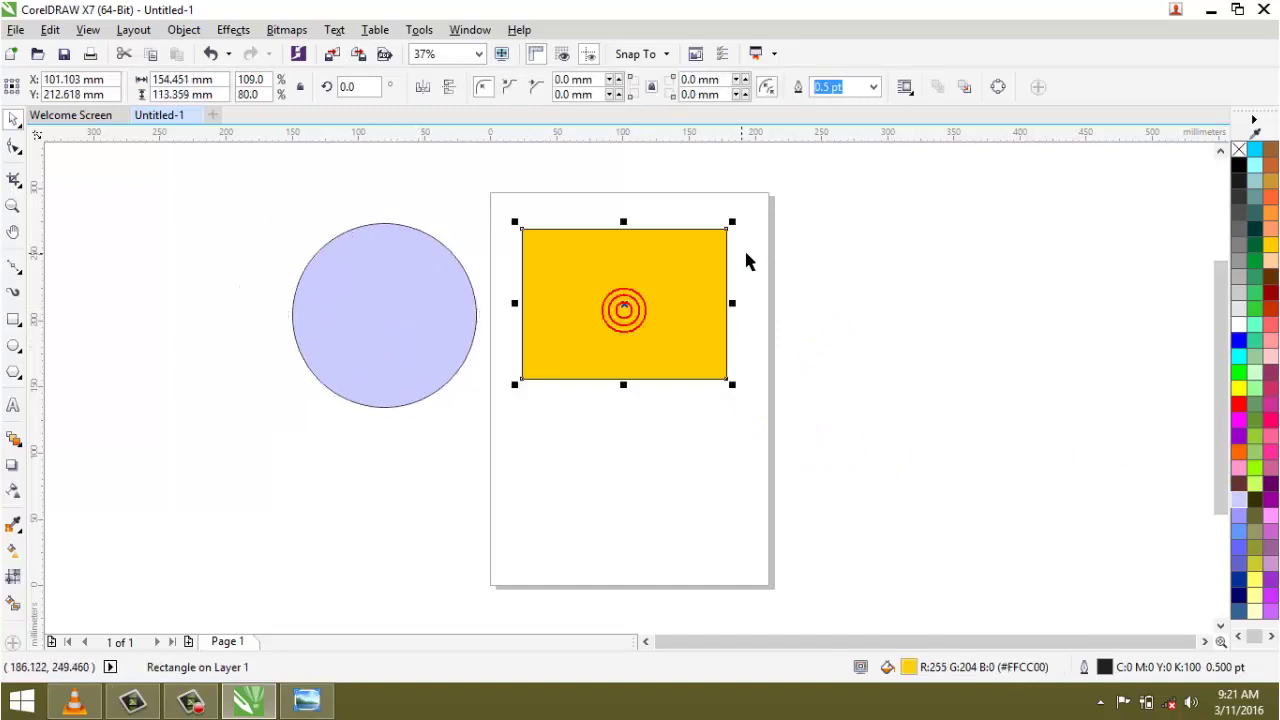
{"action": "mouse_move", "coordinate": [728, 222]}
{"action": "left_mouse_down"}
{"action": "mouse_move", "coordinate": [741, 238]}
{"action": "mouse_move", "coordinate": [690, 256]}
{"action": "left_mouse_up"}
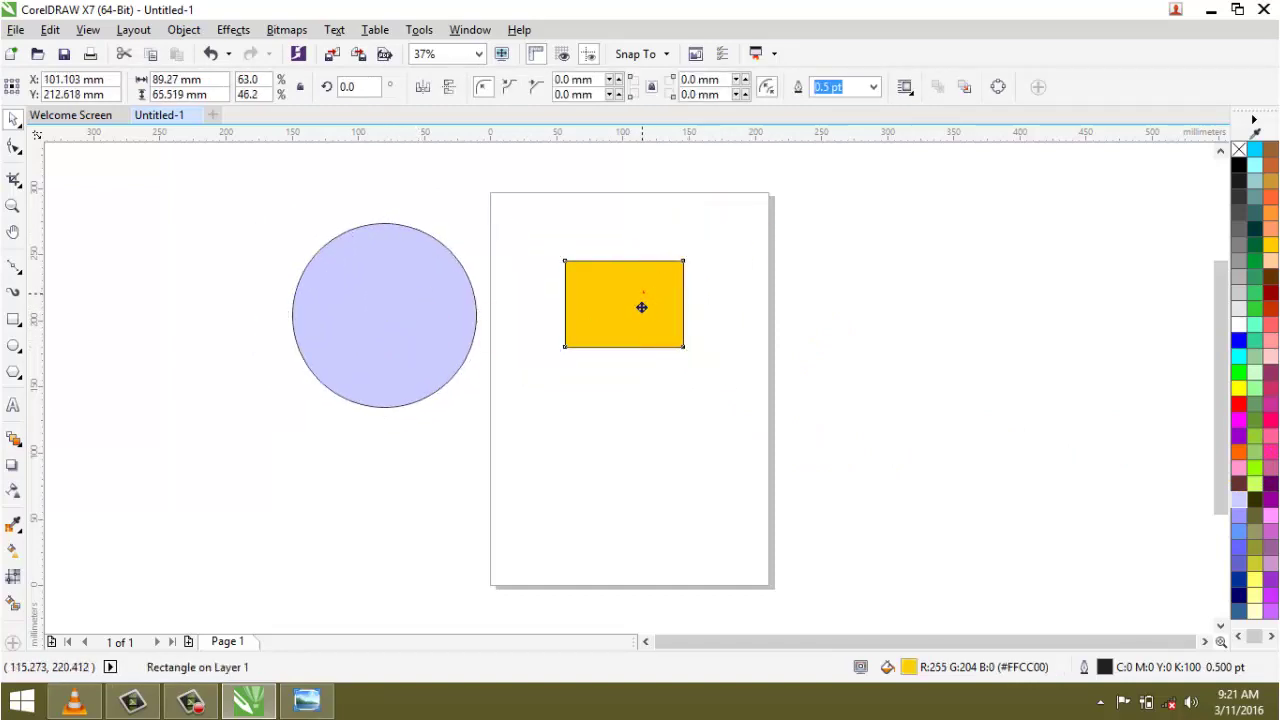
{"action": "left_click_drag", "start_coordinate": [643, 306], "coordinate": [580, 259]}
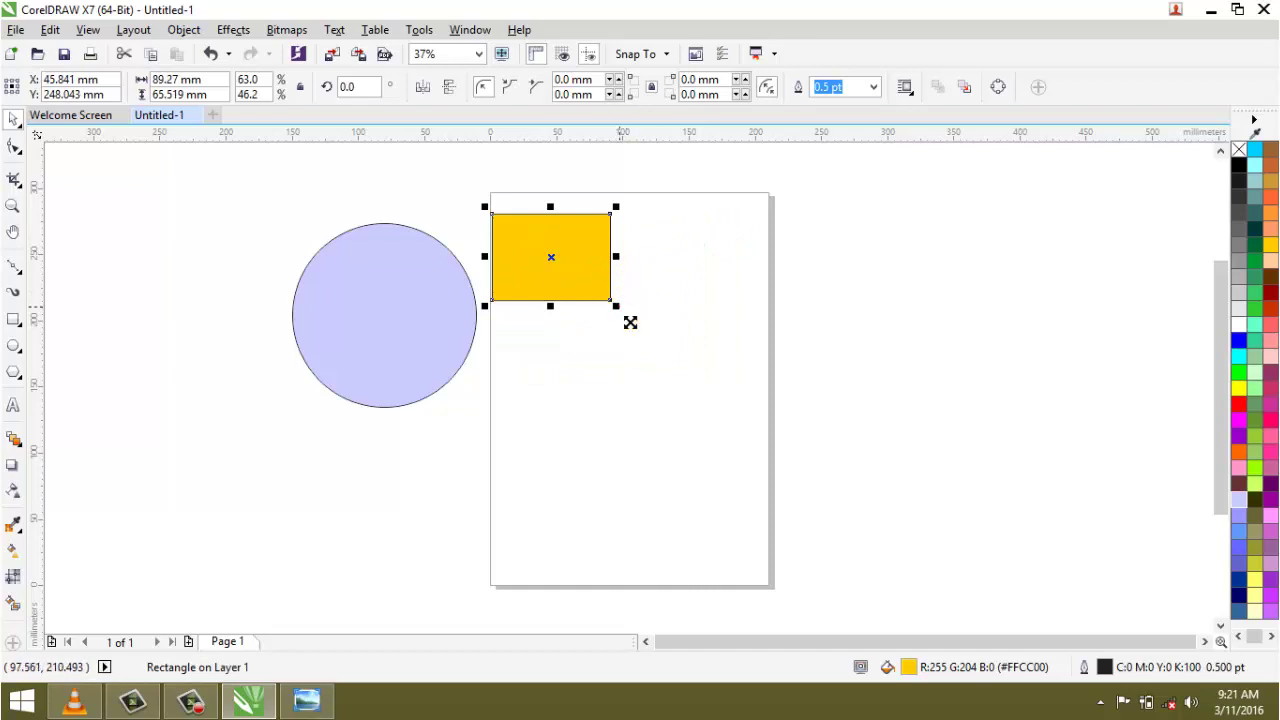
{"action": "left_click_drag", "start_coordinate": [617, 305], "coordinate": [645, 328]}
{"action": "left_click_drag", "start_coordinate": [600, 270], "coordinate": [655, 285]}
{"action": "left_click_drag", "start_coordinate": [460, 329], "coordinate": [477, 295]}
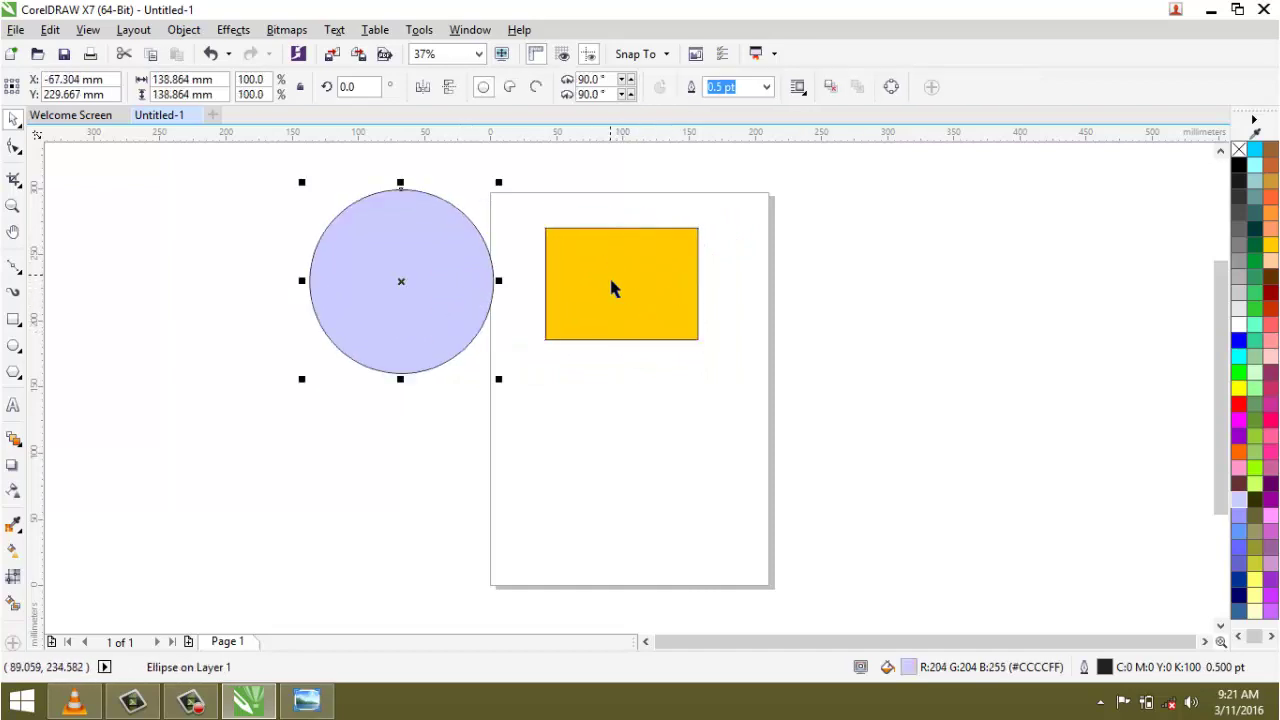
- Draw a tilted rectangle and a second rectangle with the 3-Point Rectangle tool
{"action": "left_click", "coordinate": [15, 316]}
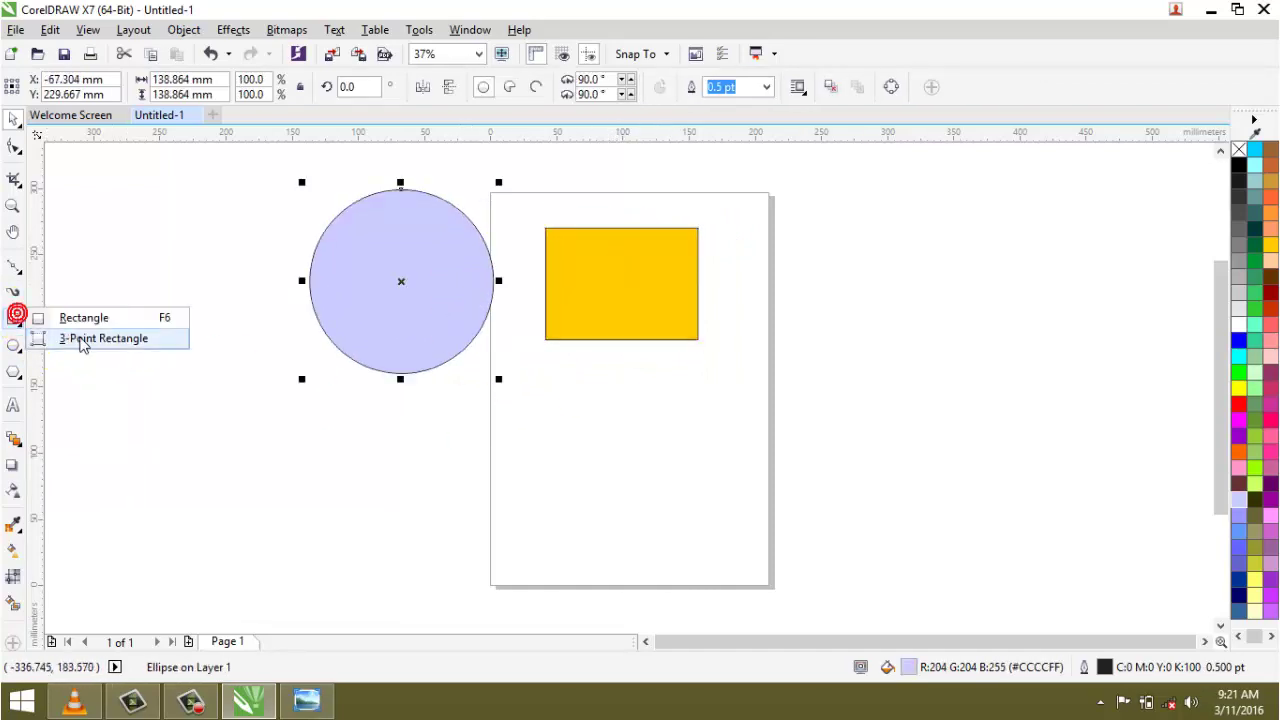
{"action": "left_click", "coordinate": [82, 343]}
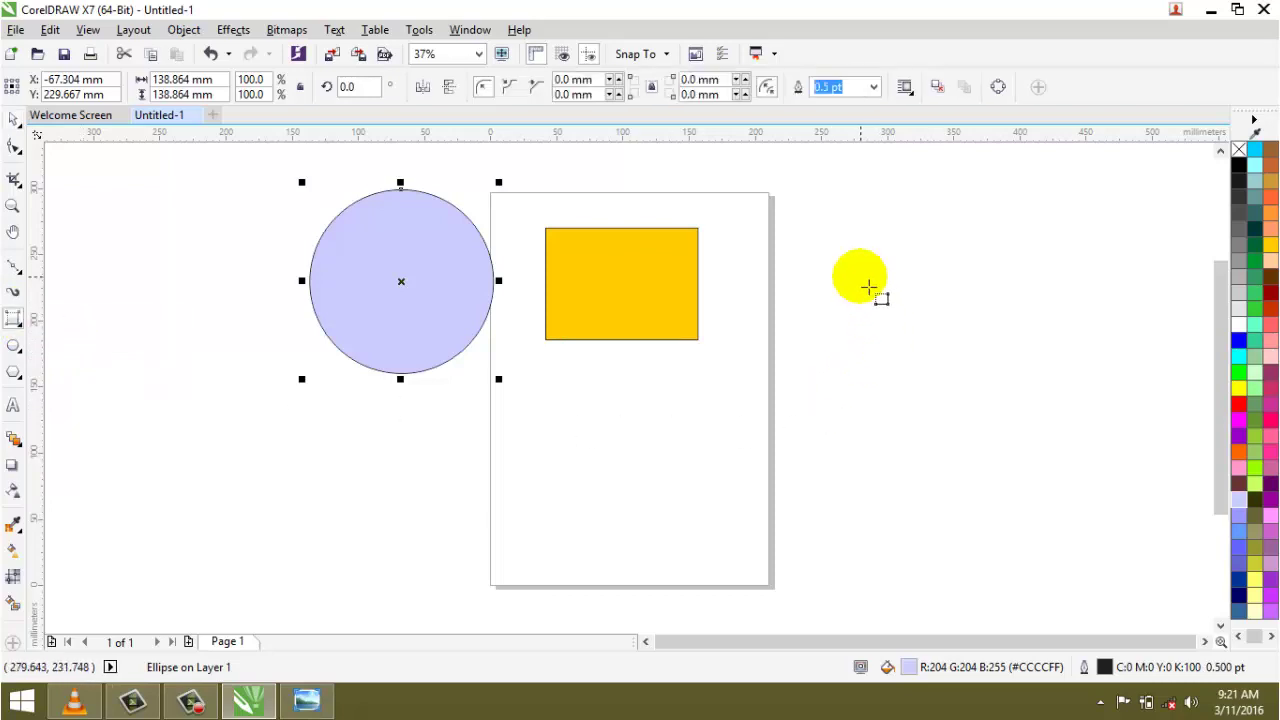
{"action": "left_click_drag", "start_coordinate": [860, 277], "coordinate": [974, 406]}
{"action": "left_click", "coordinate": [868, 468]}
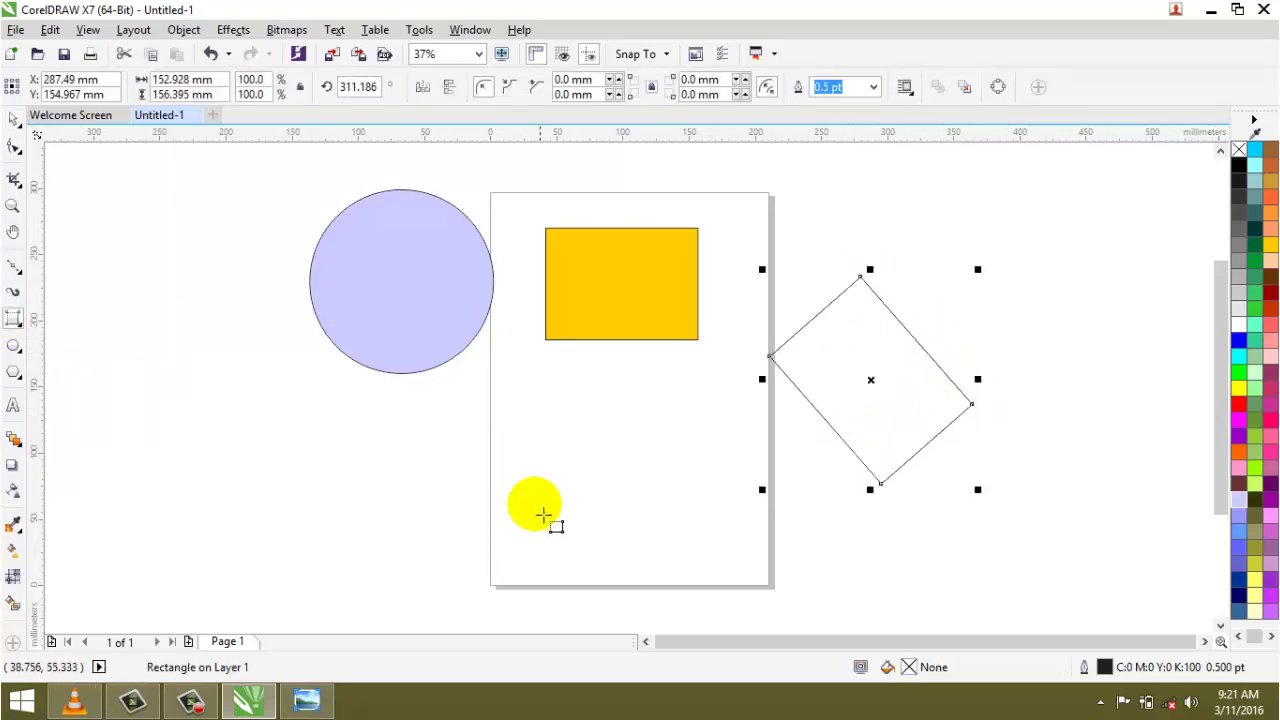
{"action": "left_click_drag", "start_coordinate": [414, 436], "coordinate": [663, 433]}
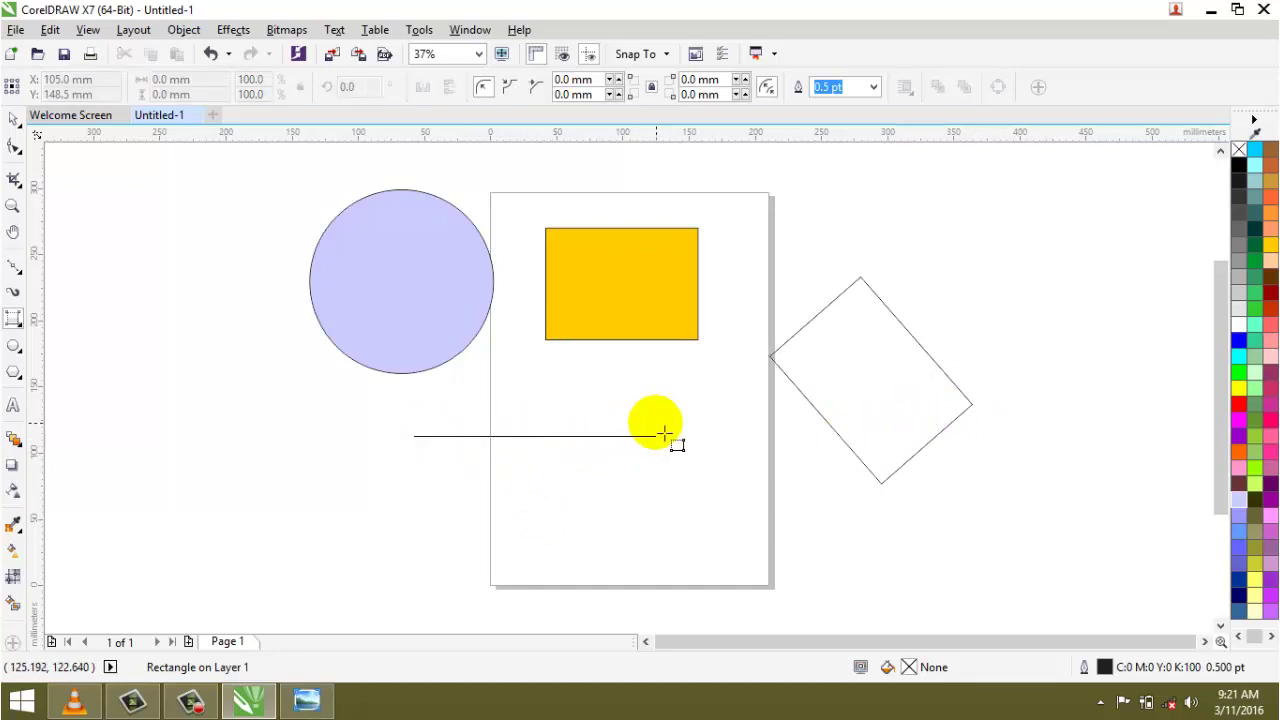
{"action": "left_click_drag", "start_coordinate": [665, 433], "coordinate": [657, 436]}
{"action": "left_click", "coordinate": [670, 520]}
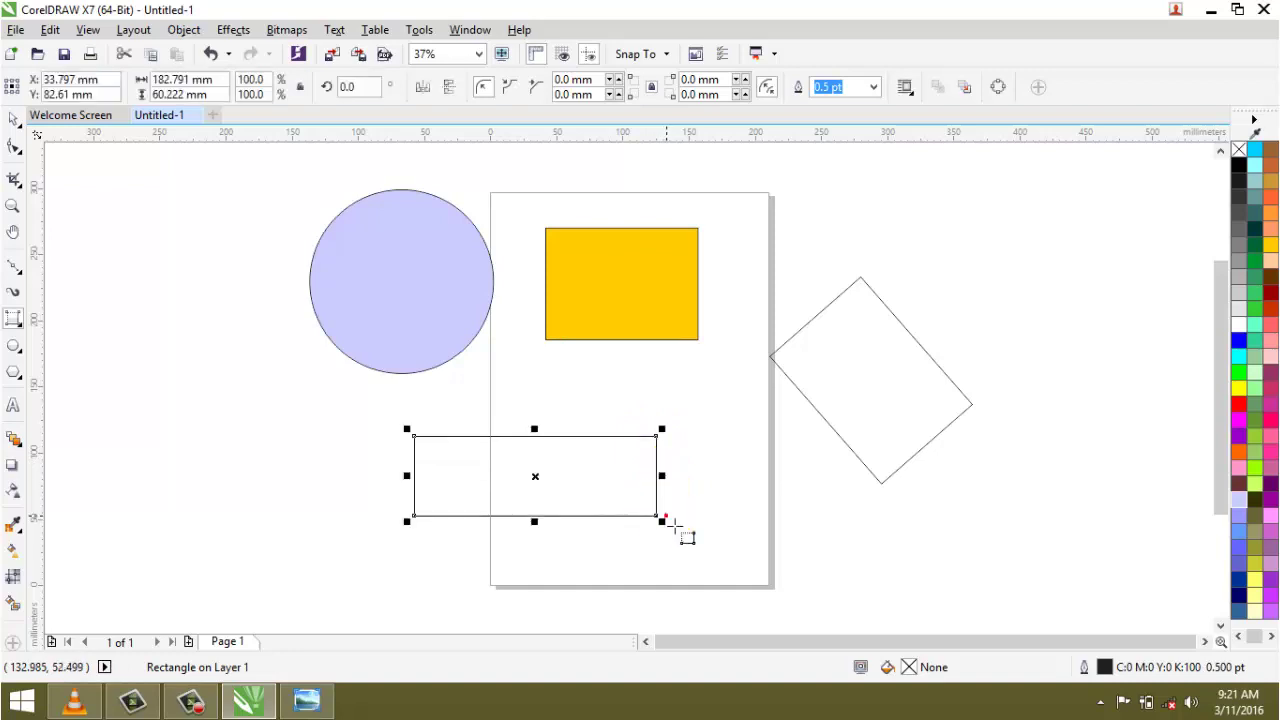
- Delete both new rectangles, the yellow rectangle and the circle, leaving the page empty
{"action": "left_click", "coordinate": [15, 118]}
{"action": "key", "text": "Delete"}
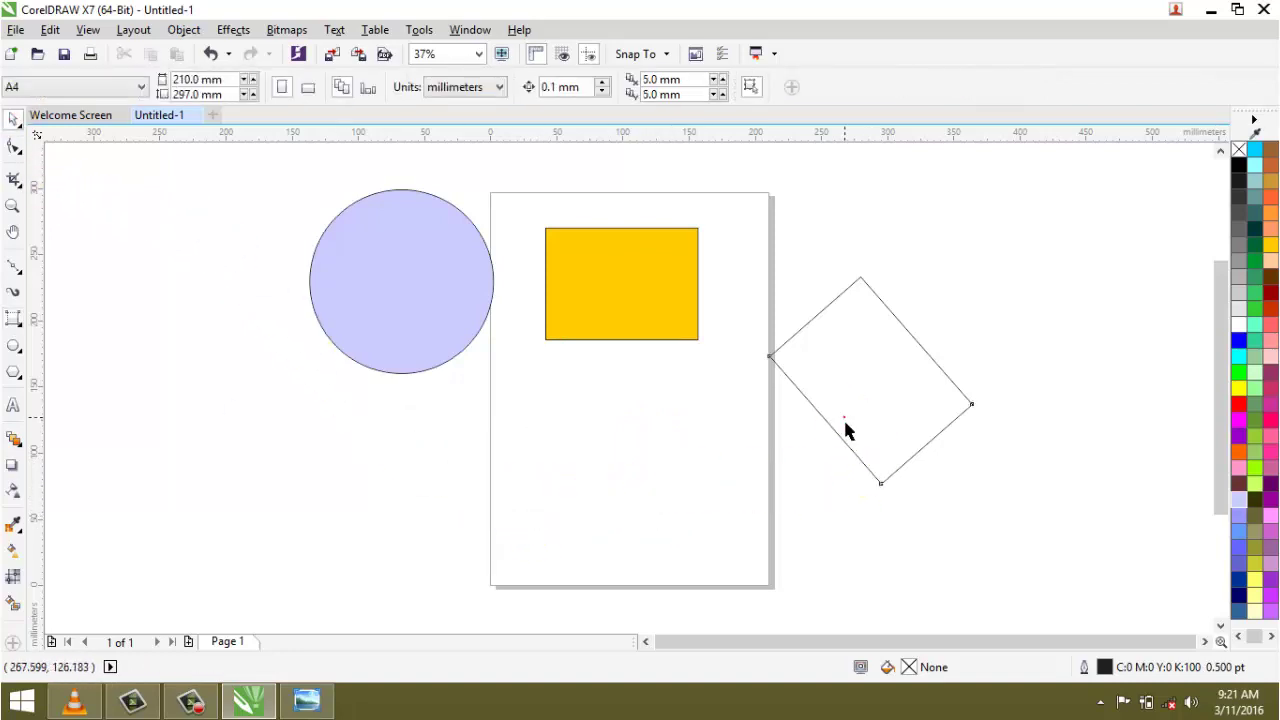
{"action": "left_click", "coordinate": [846, 429]}
{"action": "key", "text": "Delete"}
{"action": "left_click", "coordinate": [643, 294]}
{"action": "key", "text": "Delete"}
{"action": "left_click", "coordinate": [406, 286]}
{"action": "key", "text": "Delete"}
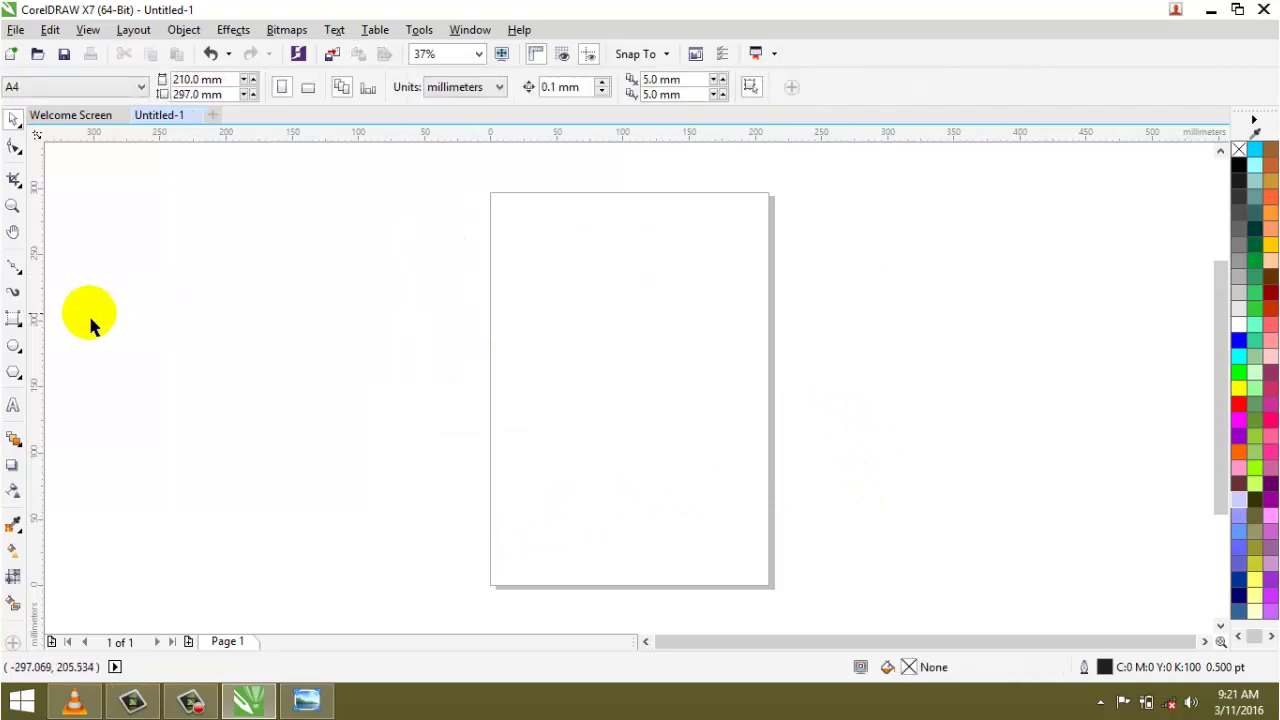
{"action": "left_click", "coordinate": [308, 705]}
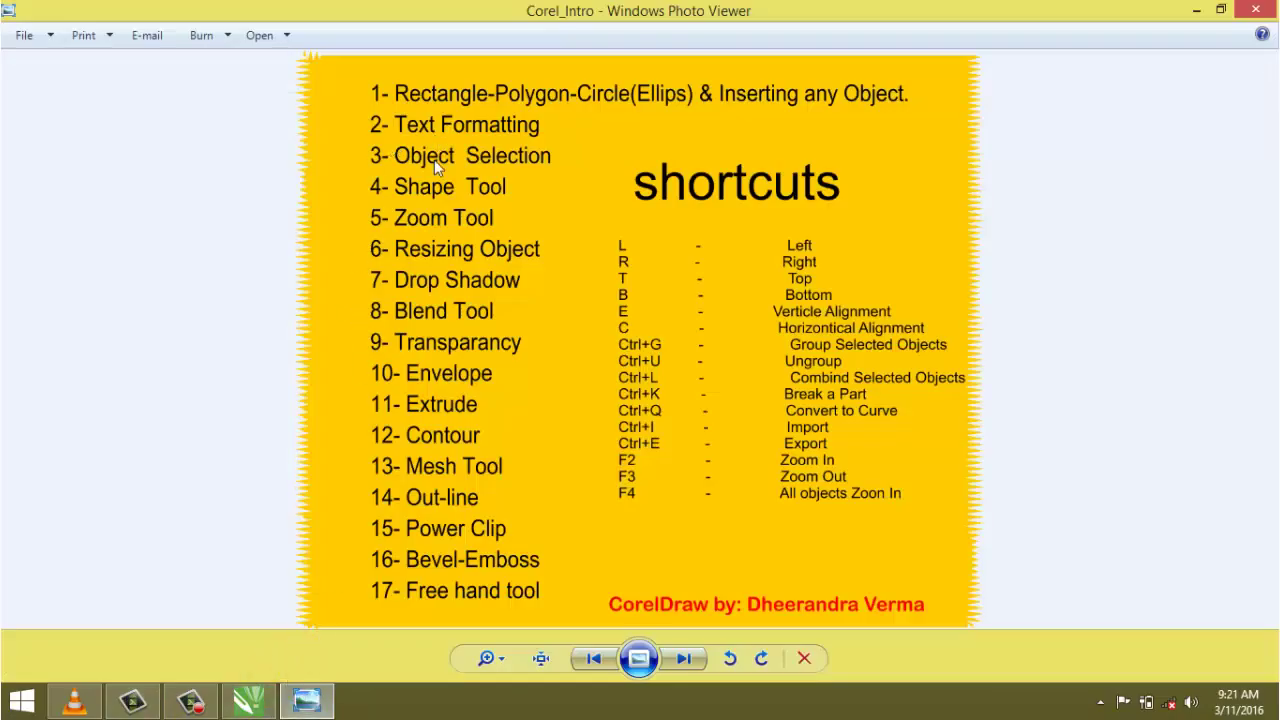
{"action": "key", "text": "alt+Tab"}
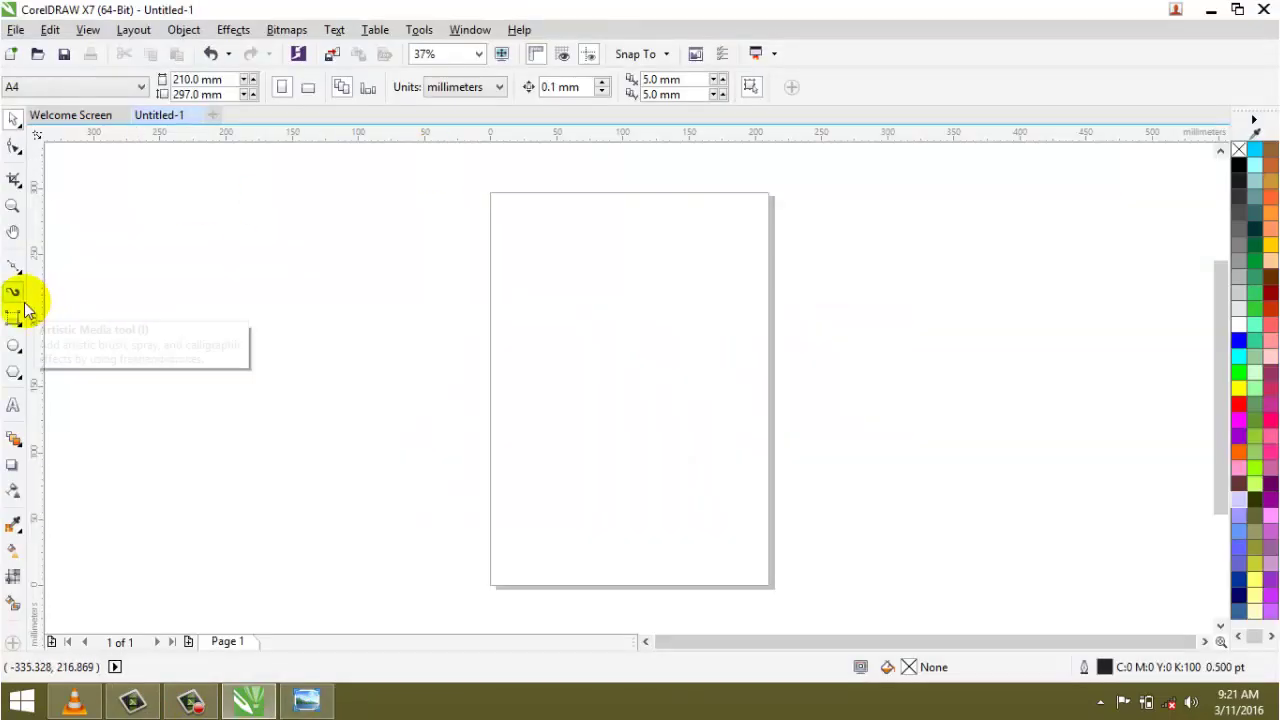
{"action": "key", "text": "alt+Tab"}
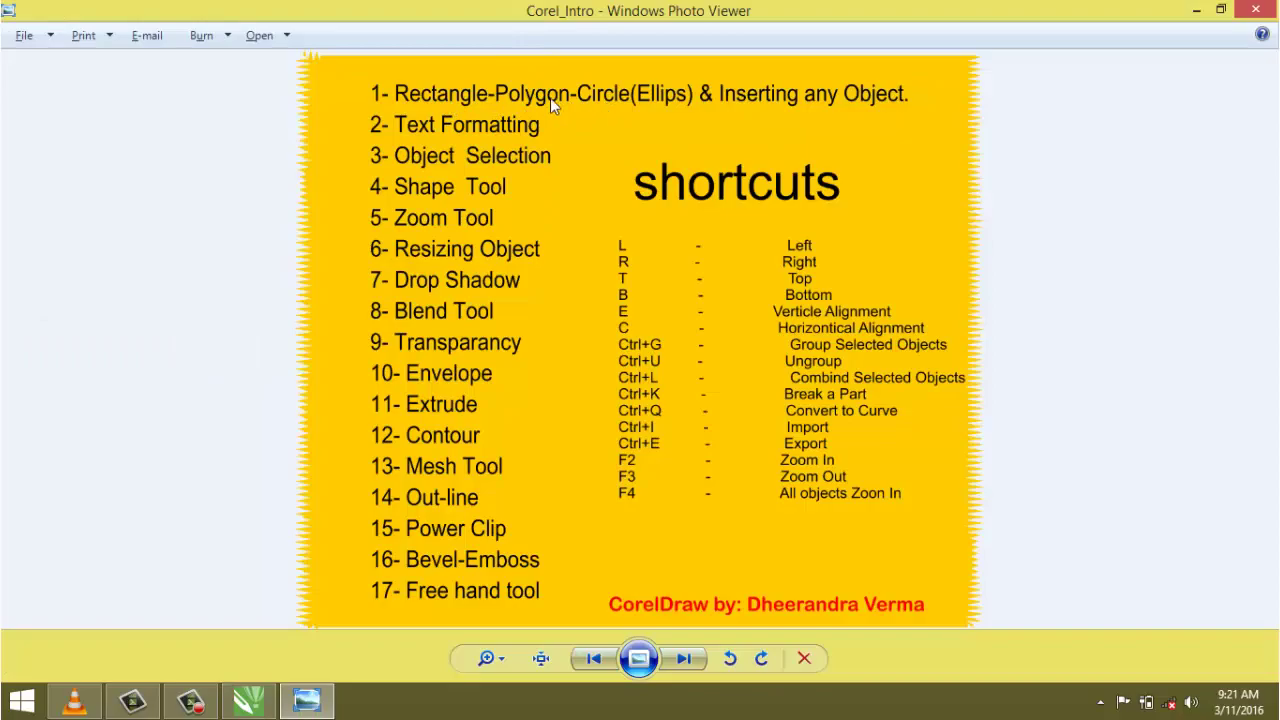
{"action": "key", "text": "alt+Tab"}
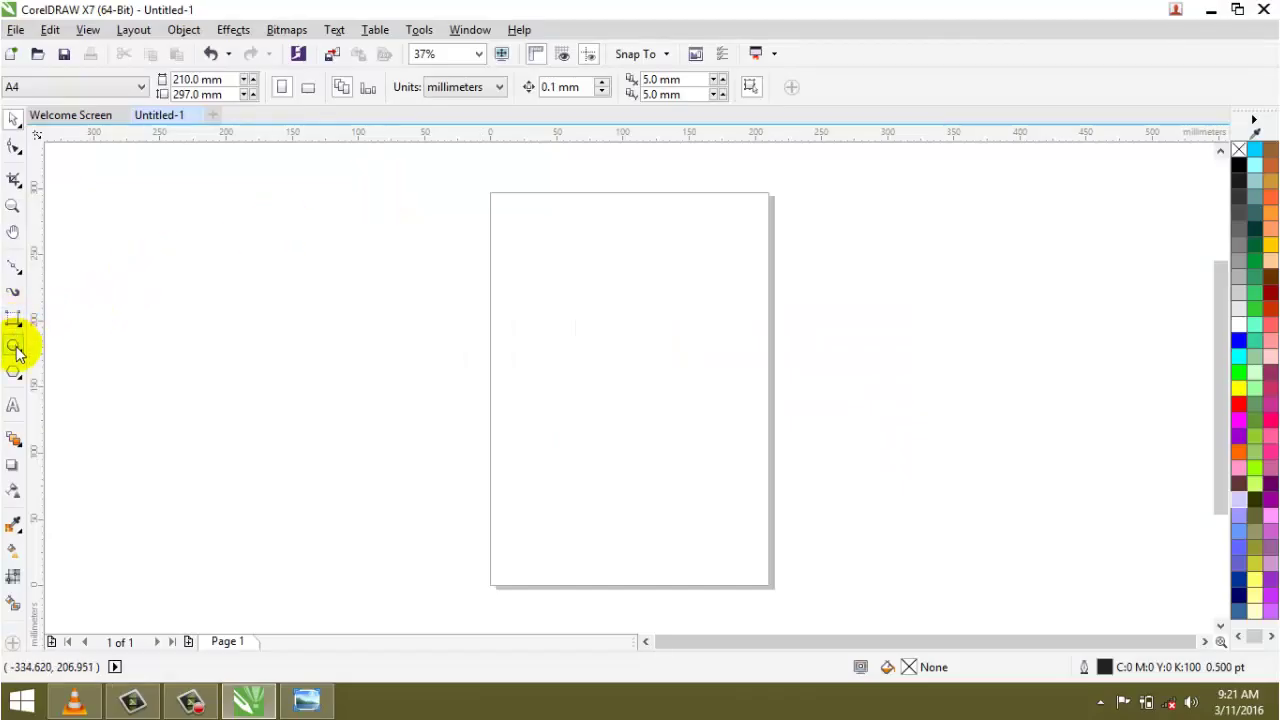
- Draw a pentagon near the top of the page with the Polygon tool
{"action": "left_click", "coordinate": [14, 374]}
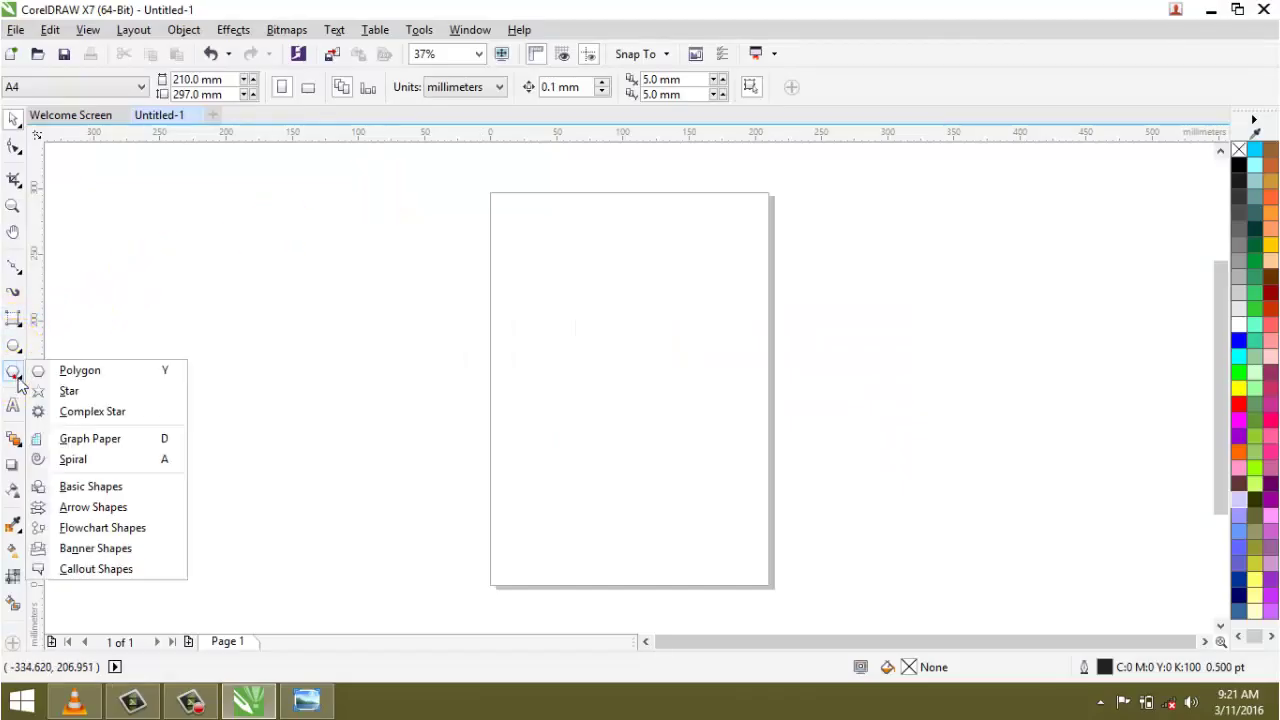
{"action": "left_click", "coordinate": [80, 372]}
{"action": "mouse_move", "coordinate": [560, 234]}
{"action": "left_mouse_down"}
{"action": "mouse_move", "coordinate": [716, 430]}
{"action": "mouse_move", "coordinate": [745, 415]}
{"action": "left_mouse_up"}
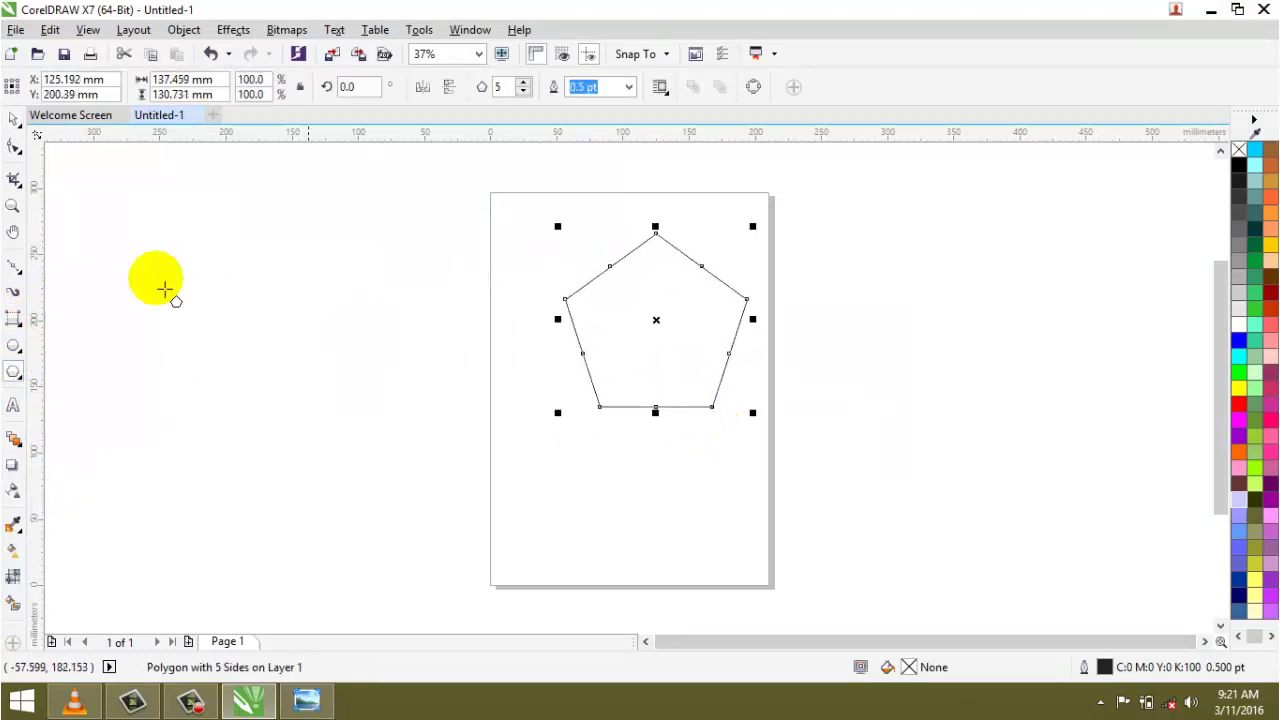
{"action": "left_click", "coordinate": [14, 121]}
- Change the polygon's sides to 3, then raise it to 15 sides
{"action": "double_click", "coordinate": [525, 91]}
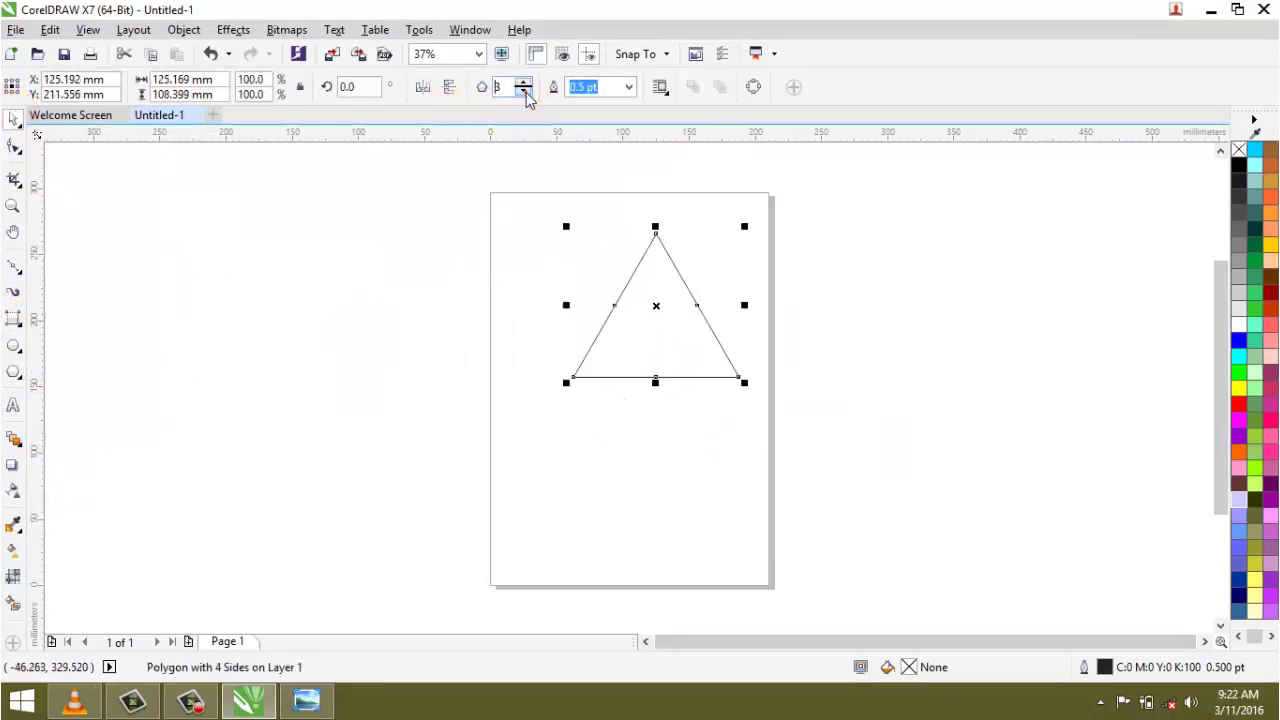
{"action": "left_click", "coordinate": [524, 91]}
{"action": "left_click", "coordinate": [522, 84]}
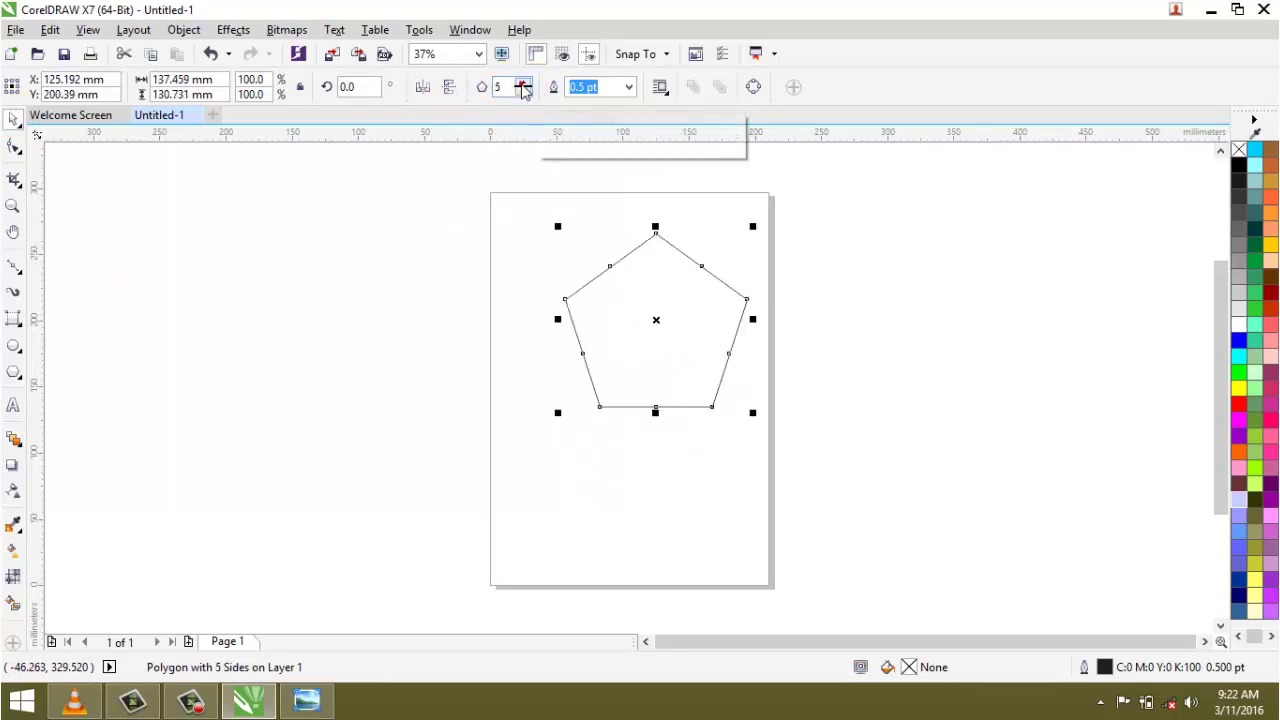
{"action": "left_click", "coordinate": [522, 84]}
{"action": "left_click", "coordinate": [522, 84]}
{"action": "left_click", "coordinate": [522, 84]}
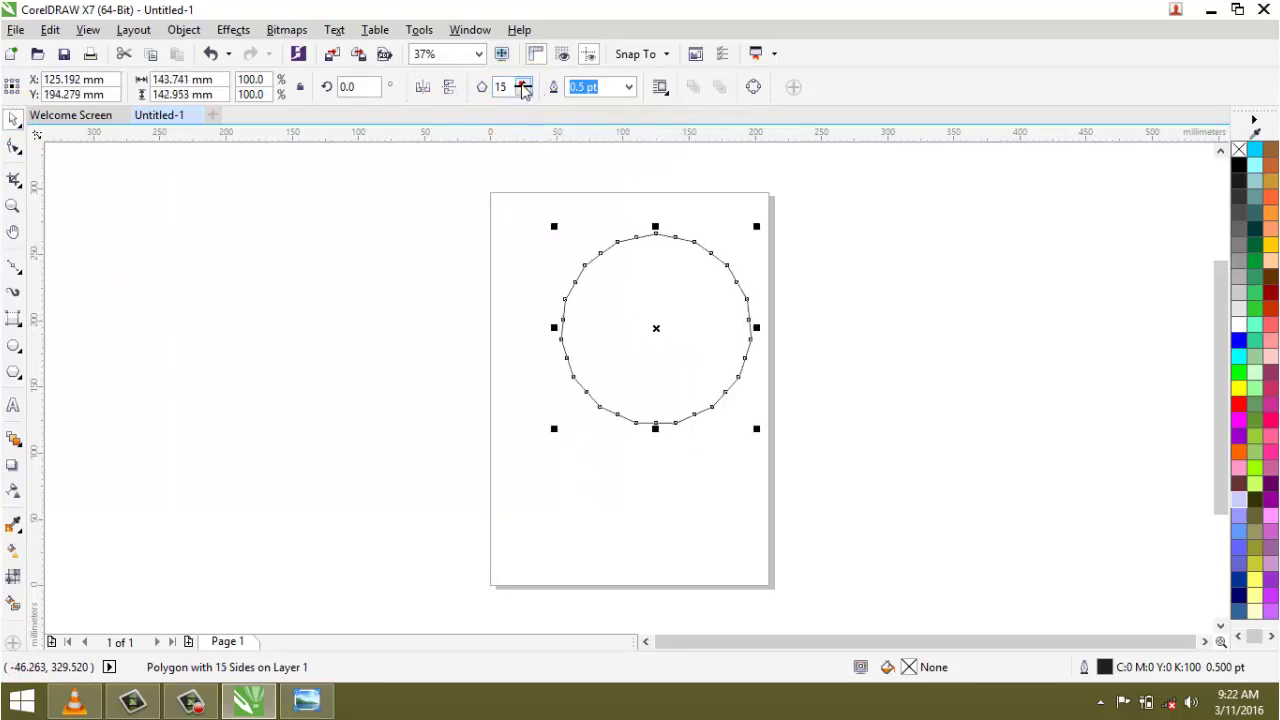
{"action": "left_click", "coordinate": [522, 84]}
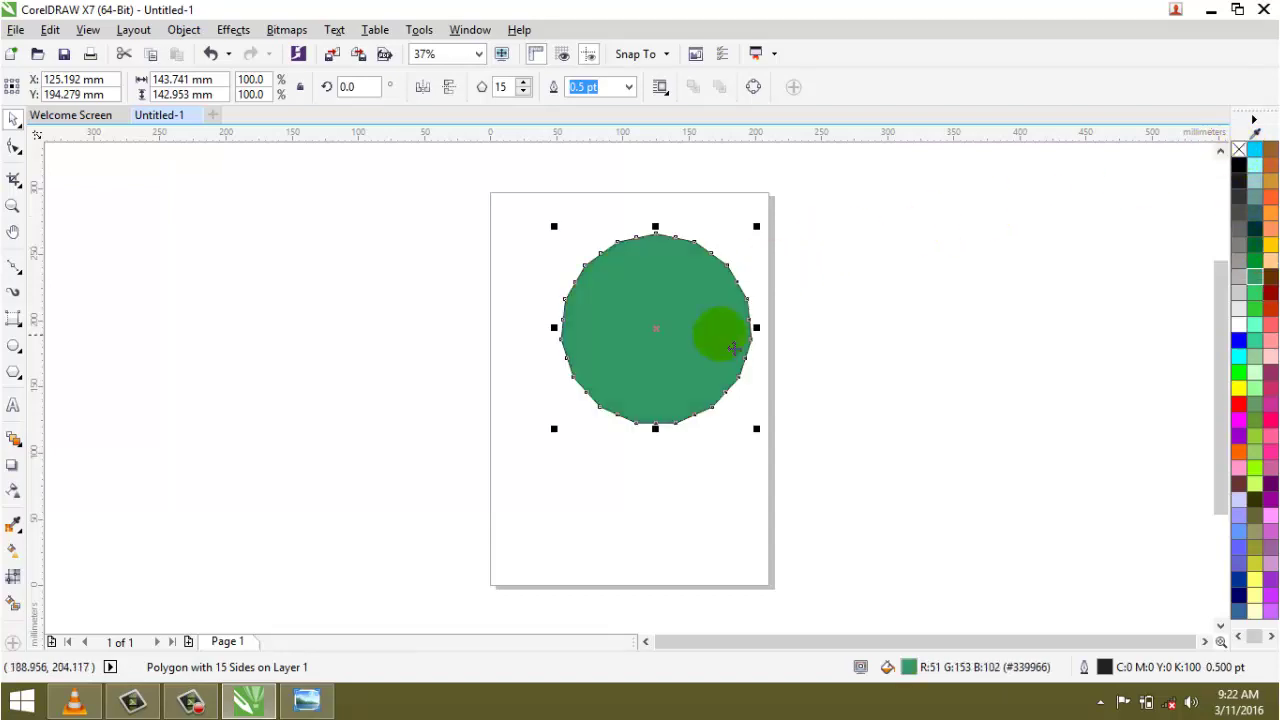
- Give the polygon a black outline and shrink it to about 74% size
{"action": "scroll", "coordinate": [740, 328], "scroll_direction": "up", "scroll_amount": 2}
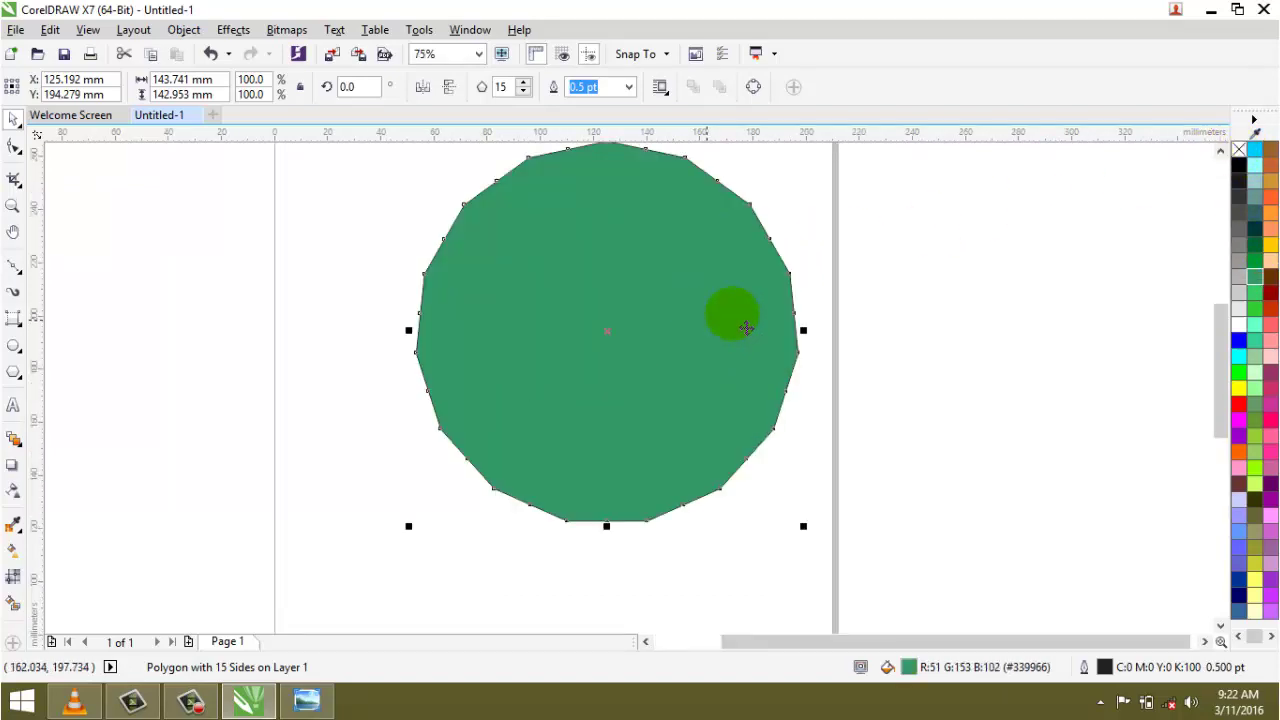
{"action": "right_click", "coordinate": [1240, 165]}
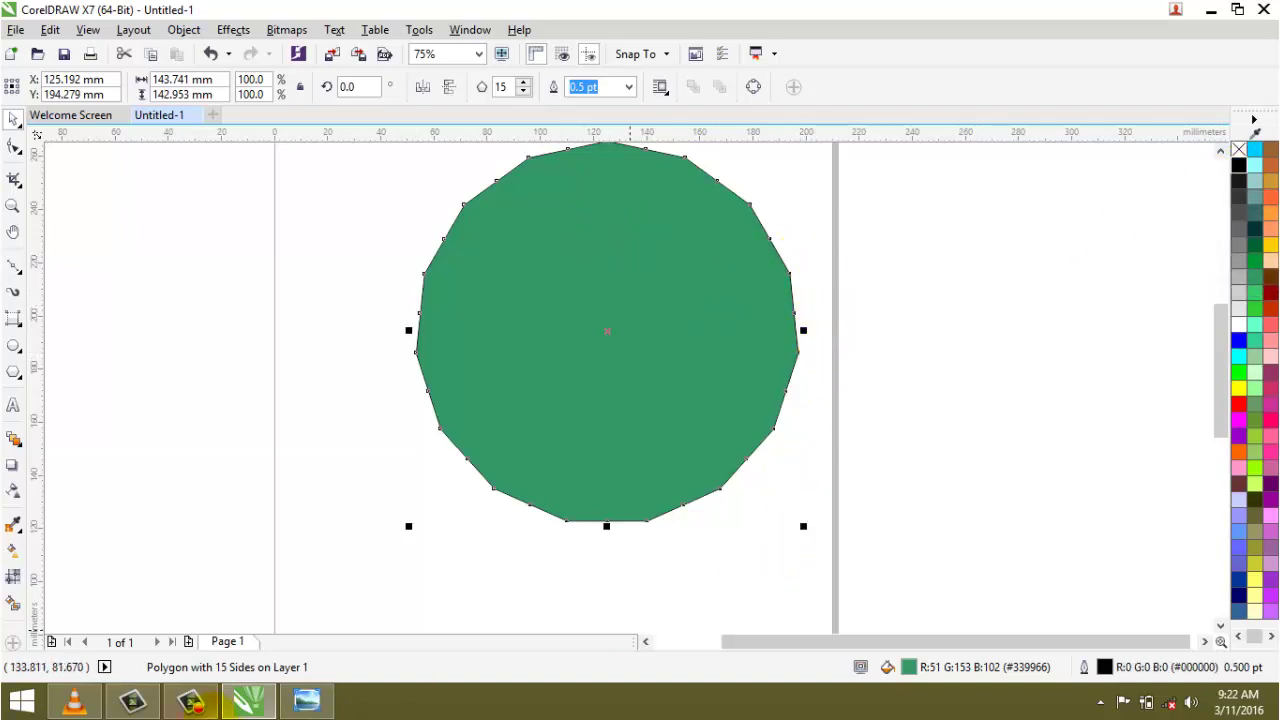
{"action": "left_click", "coordinate": [300, 700]}
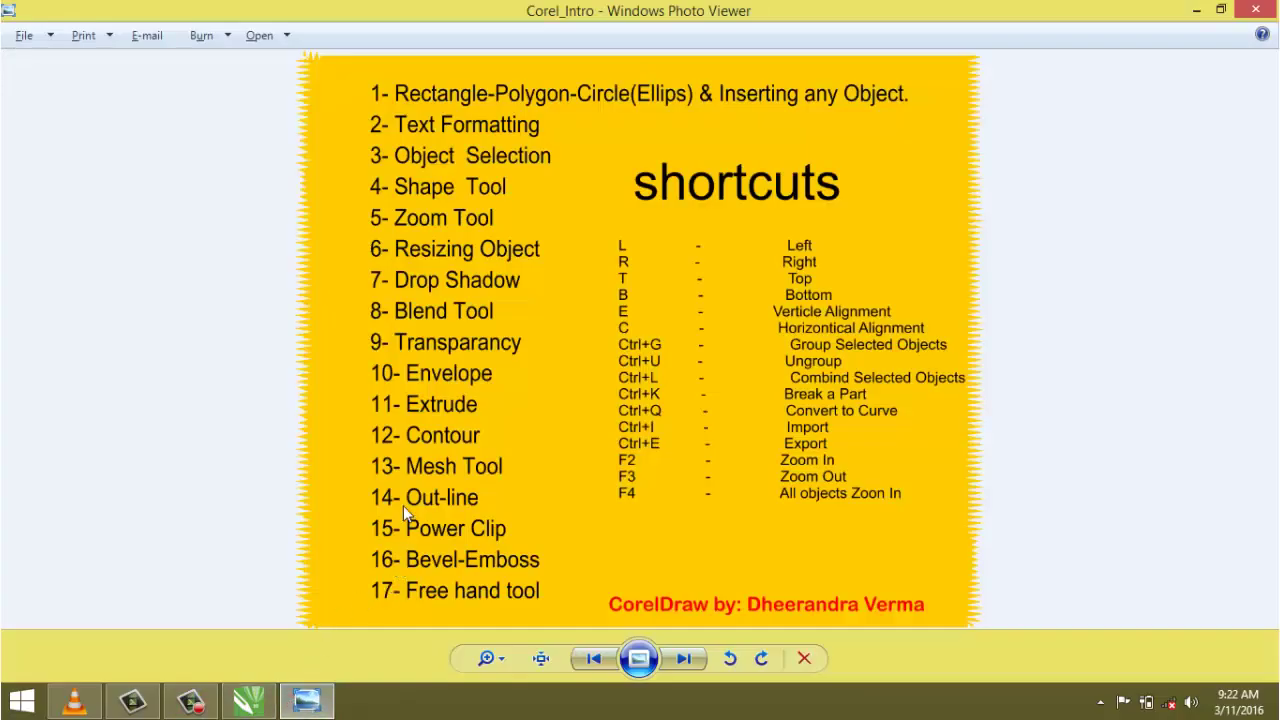
{"action": "left_click", "coordinate": [255, 697]}
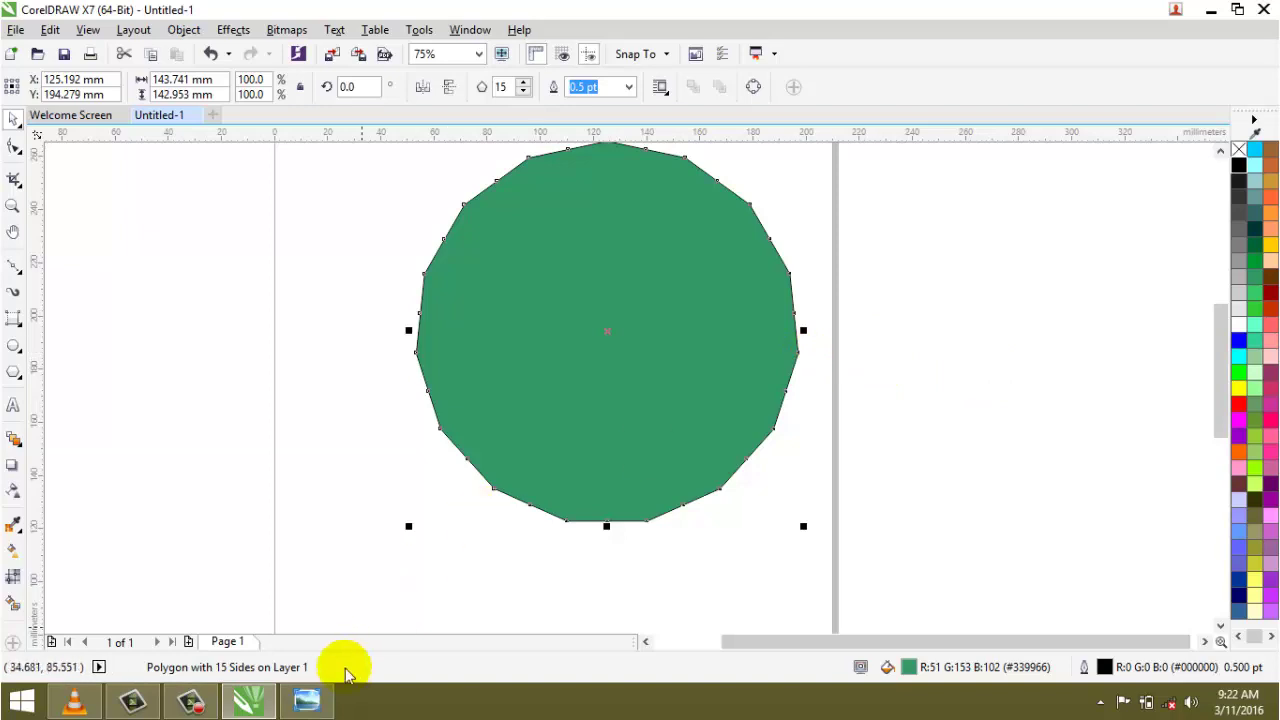
{"action": "left_click_drag", "start_coordinate": [803, 525], "coordinate": [755, 500]}
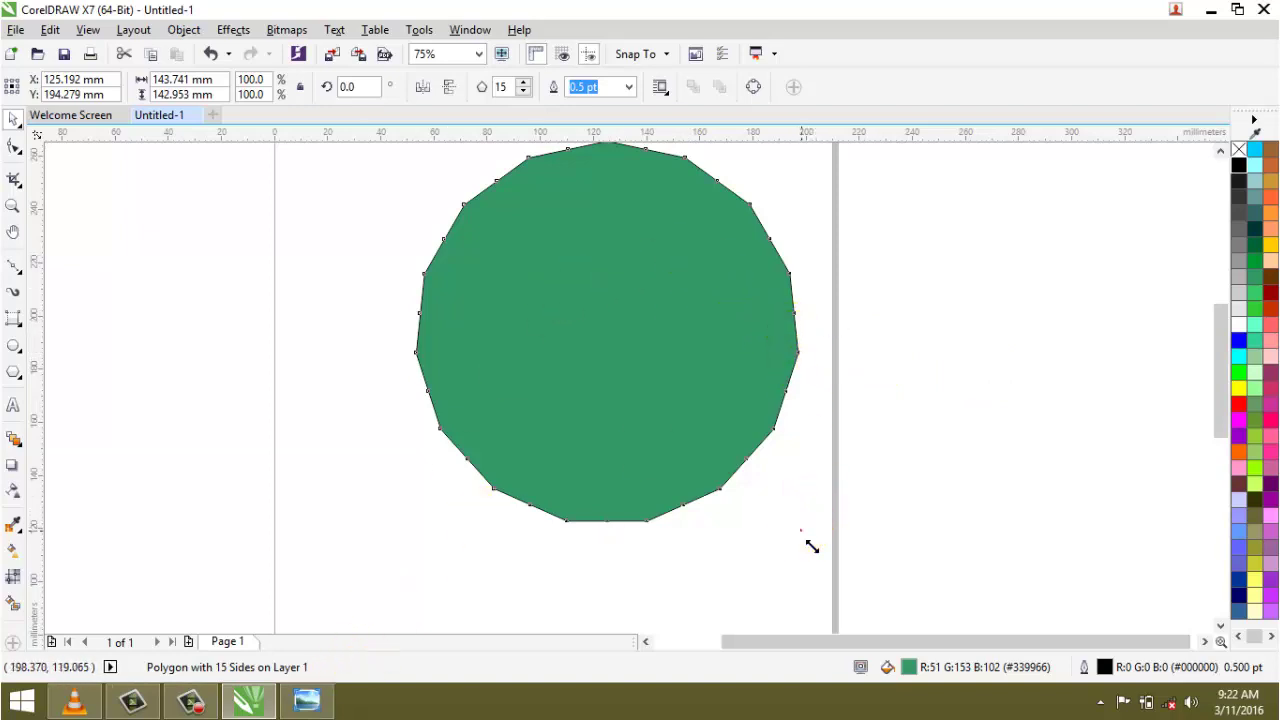
{"action": "left_click", "coordinate": [880, 487]}
{"action": "left_click", "coordinate": [621, 376]}
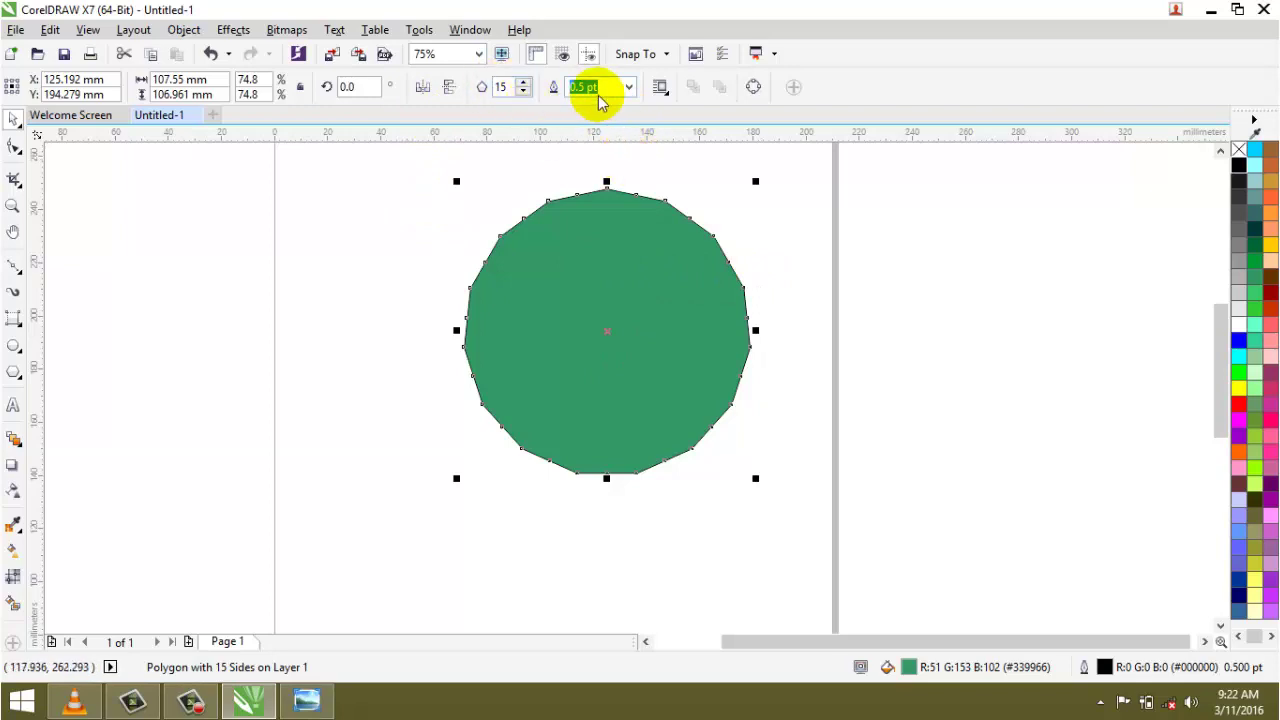
- Set the polygon's outline width to 3.0 pt, then 8.0 pt
{"action": "left_click", "coordinate": [629, 87]}
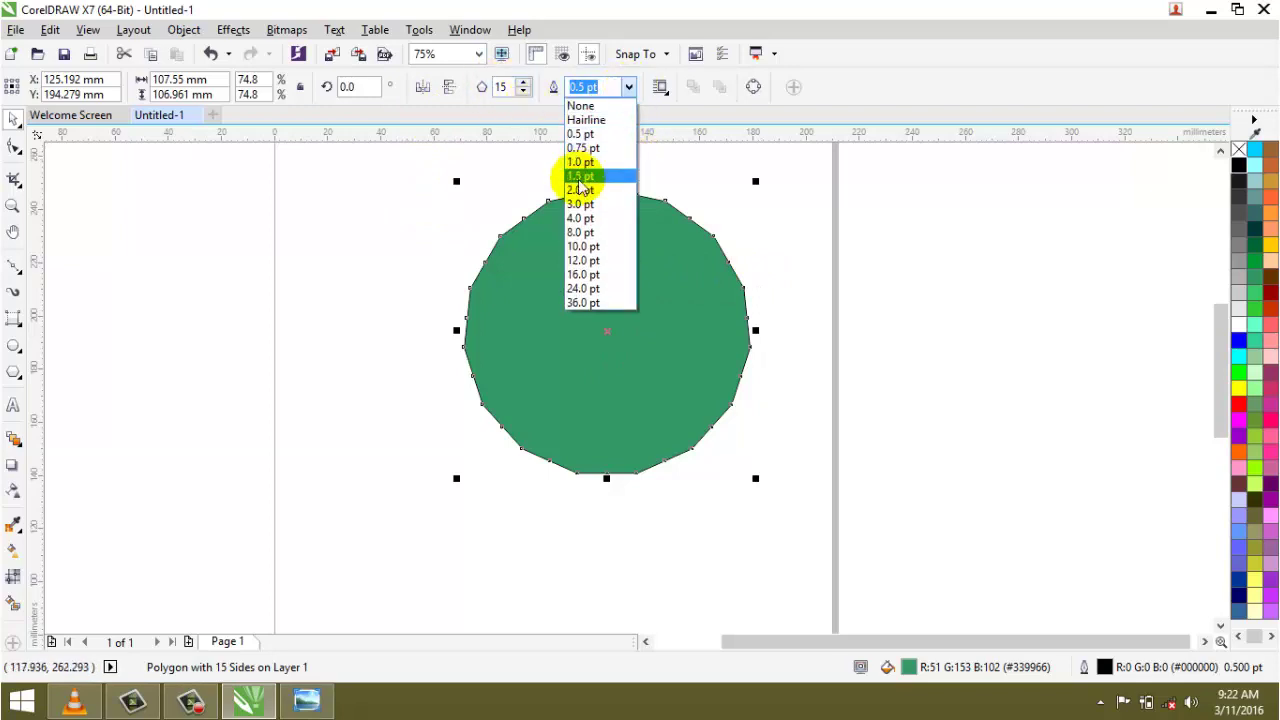
{"action": "left_click", "coordinate": [586, 200]}
{"action": "left_click", "coordinate": [629, 87]}
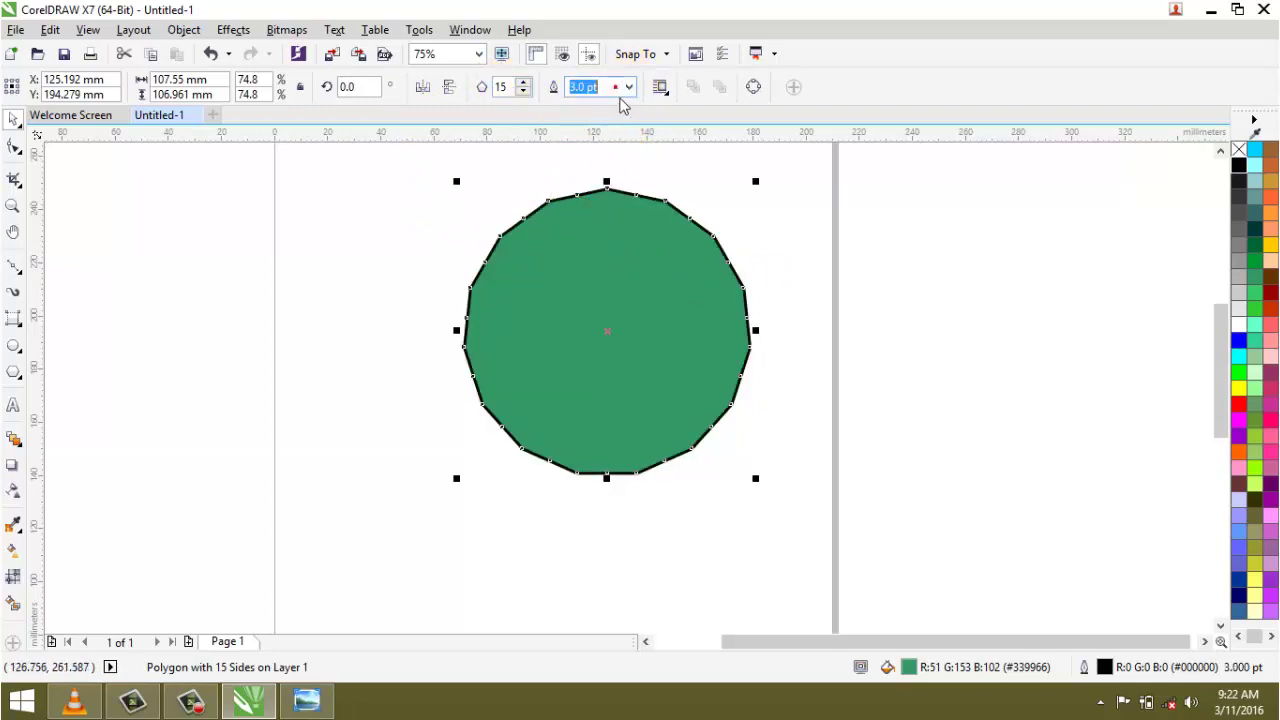
{"action": "left_click", "coordinate": [590, 168]}
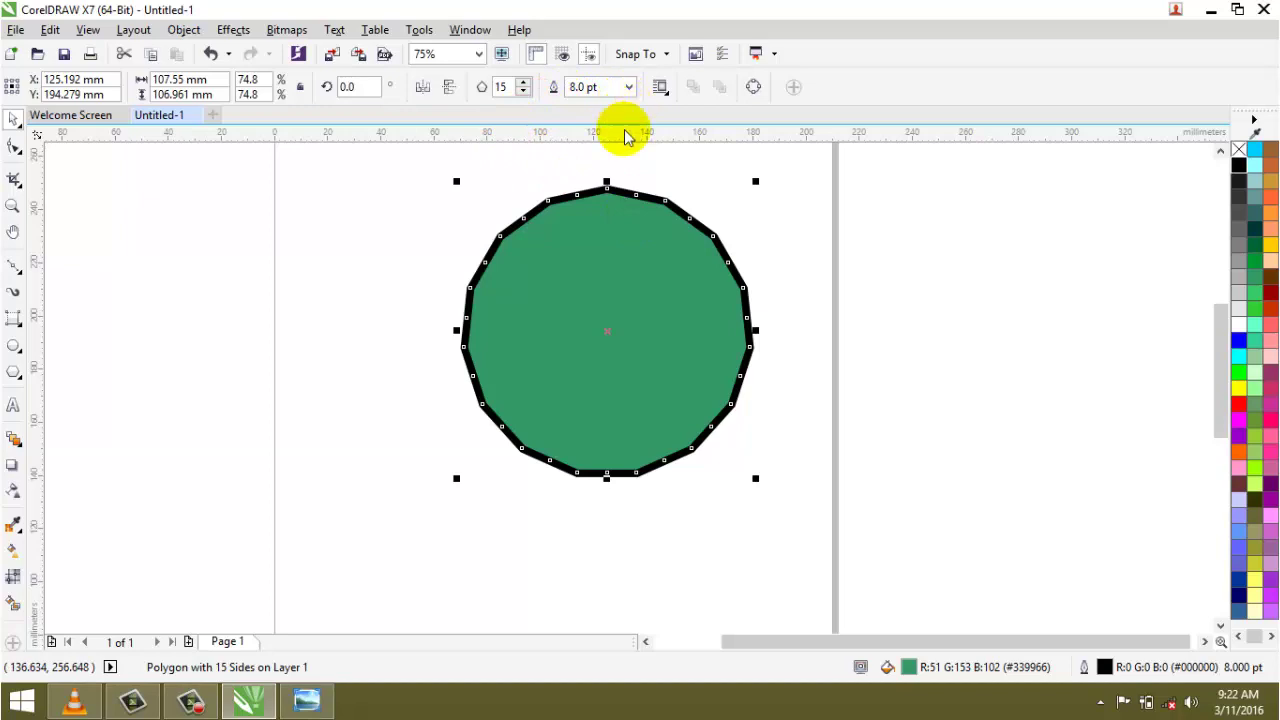
- In the Outline Pen dialog, make the outline colour red and its style dotted
{"action": "double_click", "coordinate": [1105, 667]}
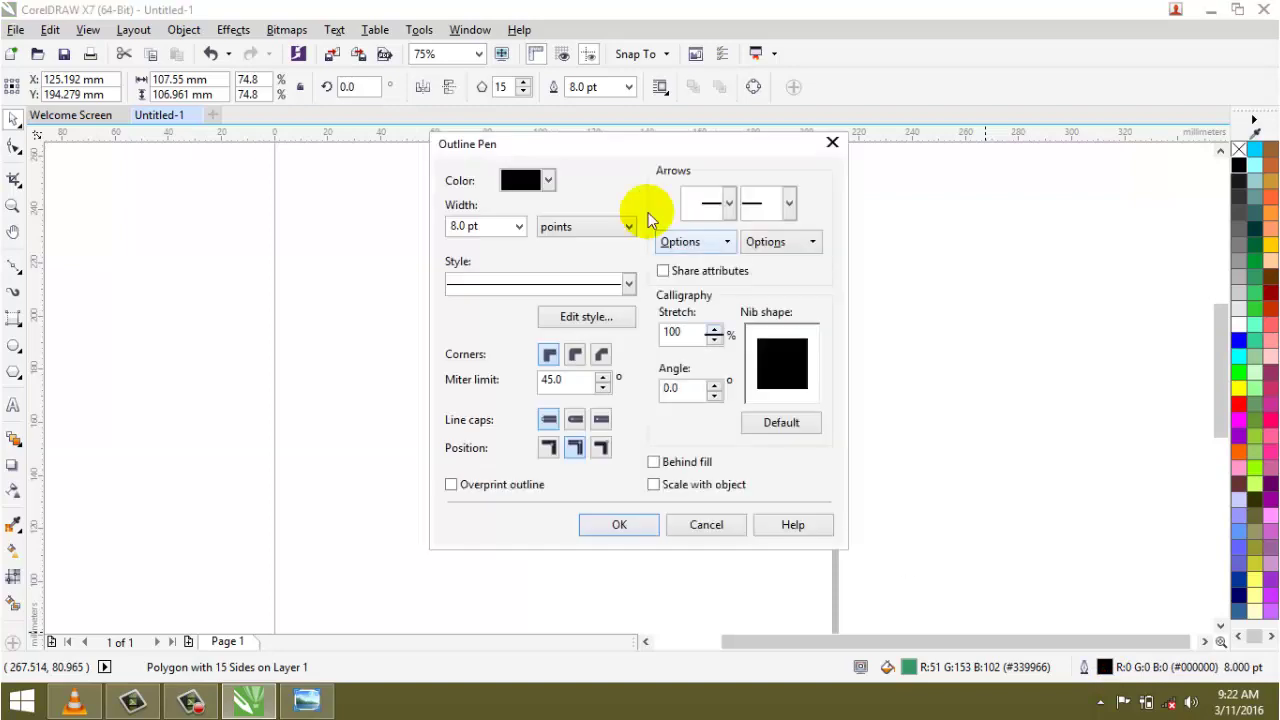
{"action": "left_click_drag", "start_coordinate": [605, 155], "coordinate": [856, 148]}
{"action": "left_click", "coordinate": [798, 174]}
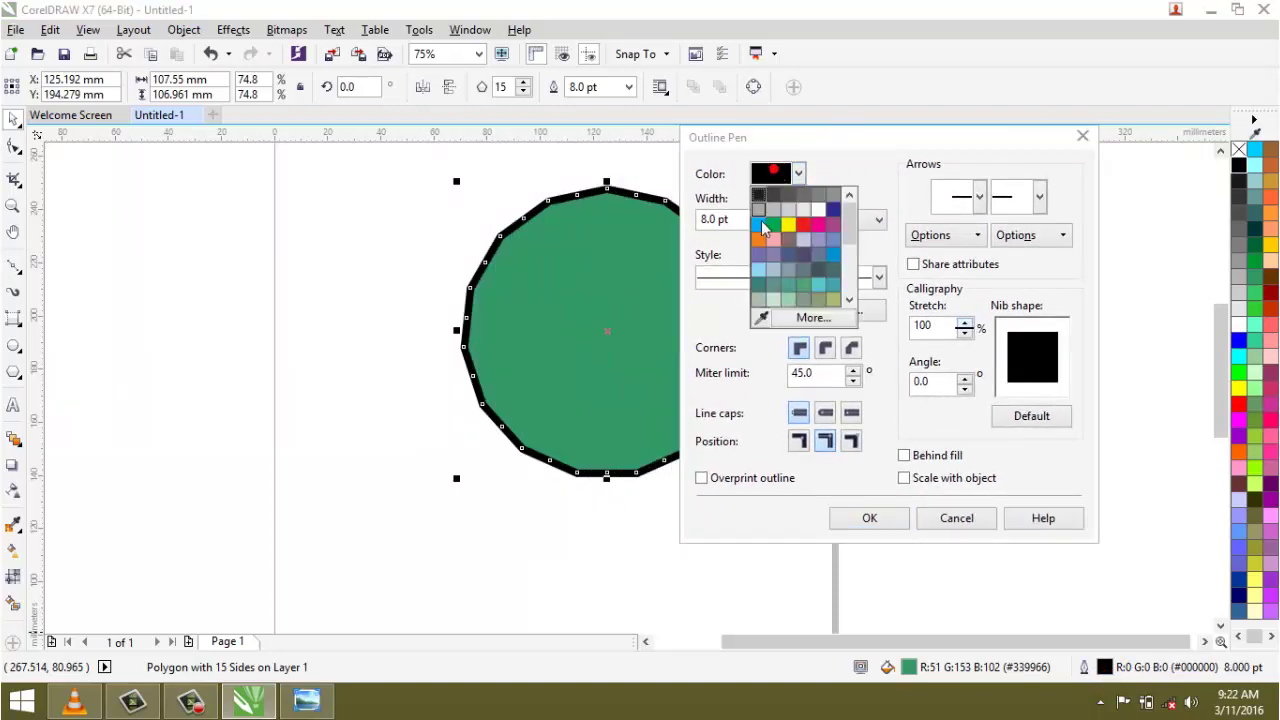
{"action": "left_click", "coordinate": [780, 228]}
{"action": "left_click", "coordinate": [798, 174]}
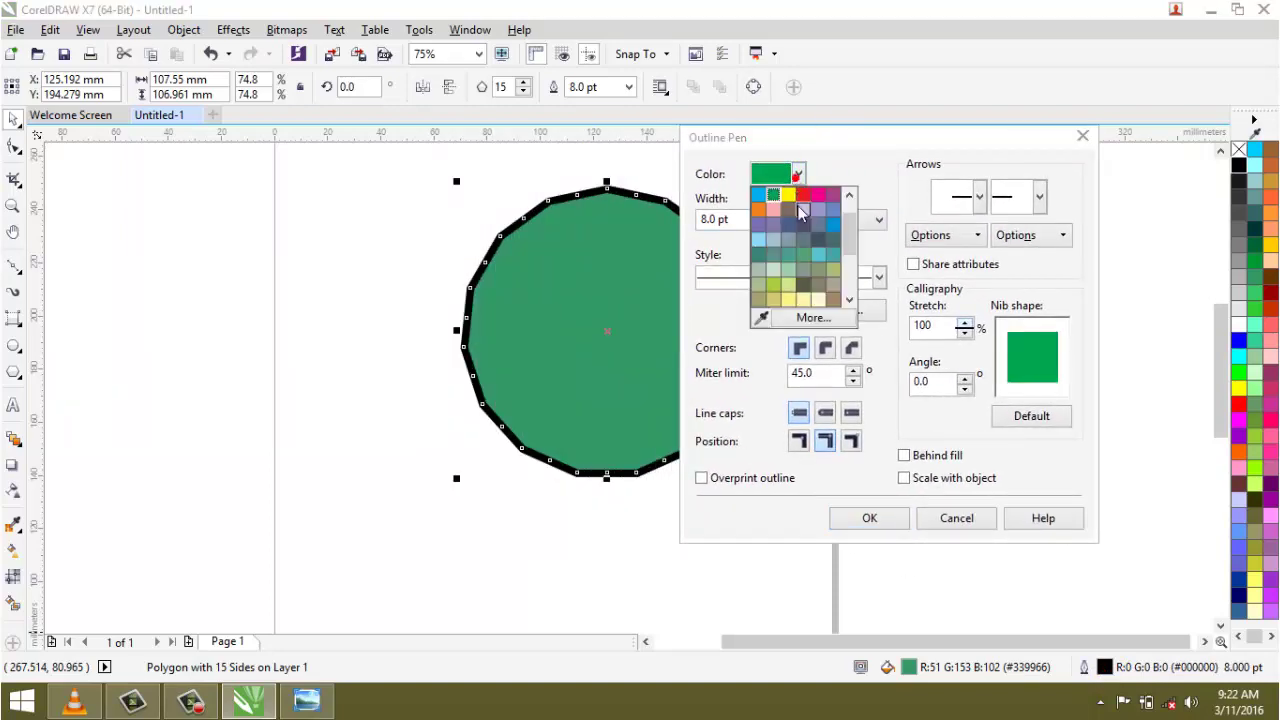
{"action": "left_click", "coordinate": [800, 195]}
{"action": "left_click", "coordinate": [808, 285]}
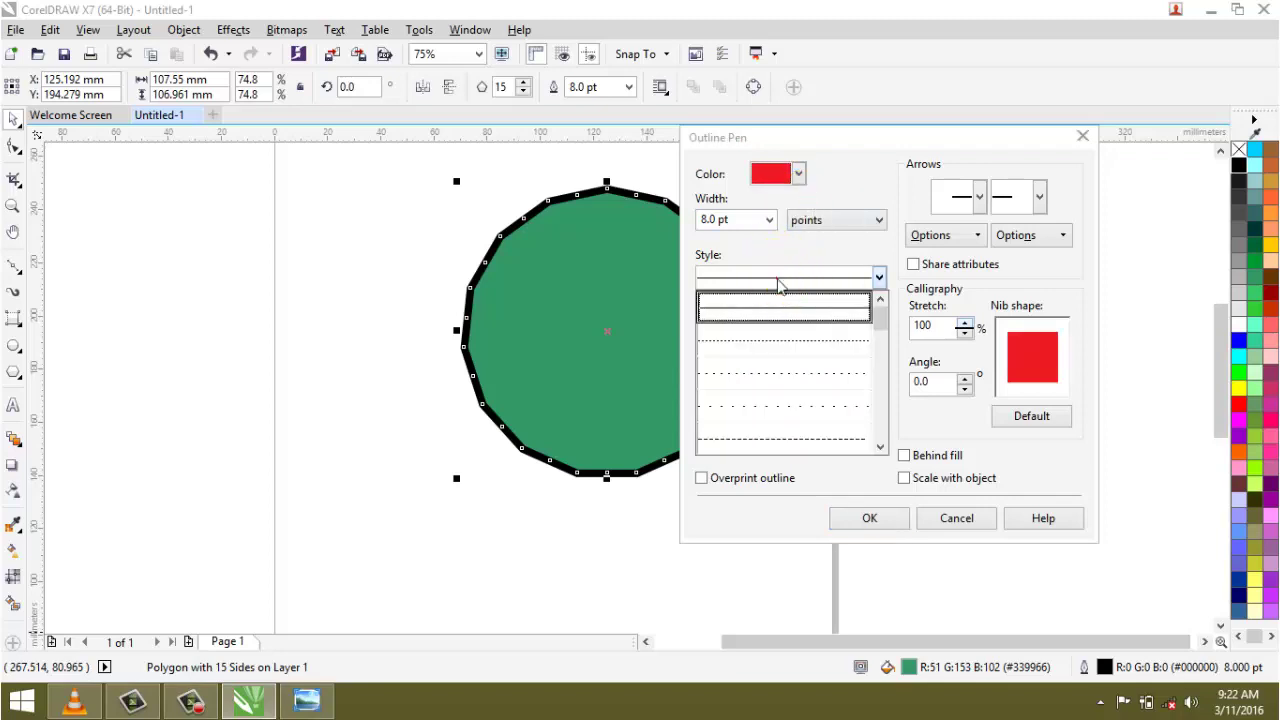
{"action": "left_click", "coordinate": [777, 373]}
- Set outline width 2.0 pt, enable Scale with object and Behind fill, and apply
{"action": "left_click", "coordinate": [769, 220]}
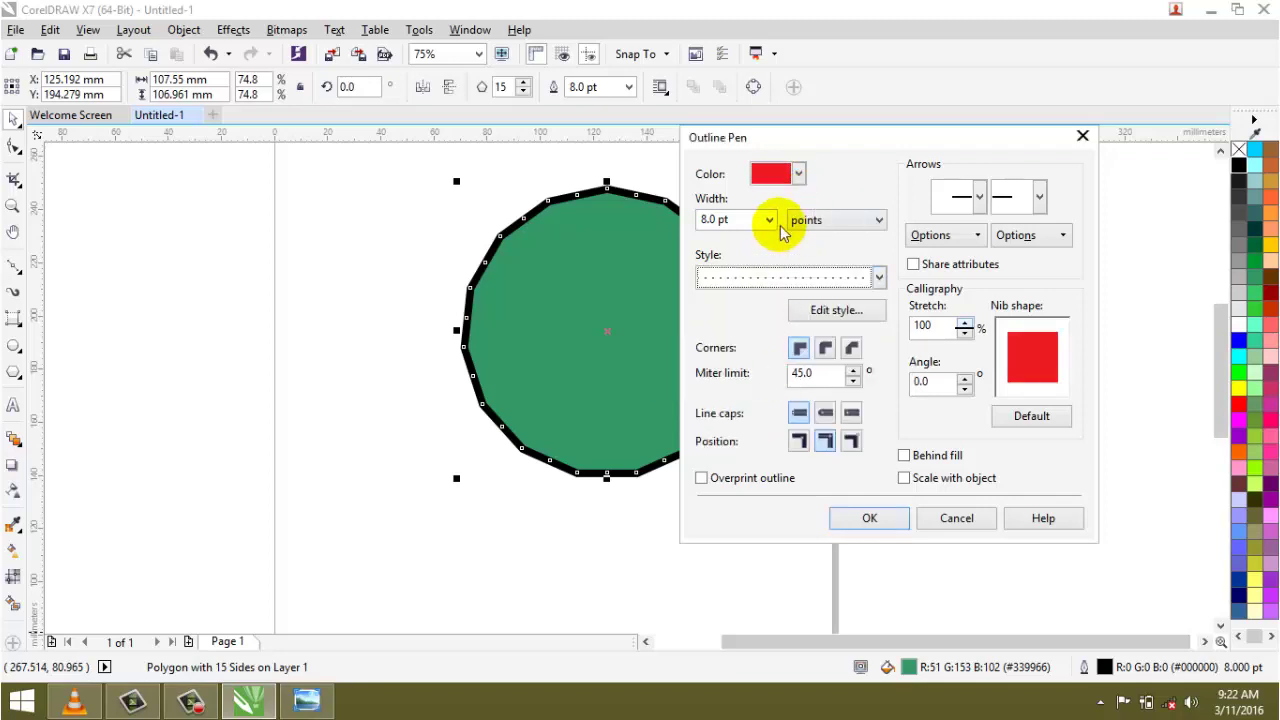
{"action": "left_click", "coordinate": [745, 323]}
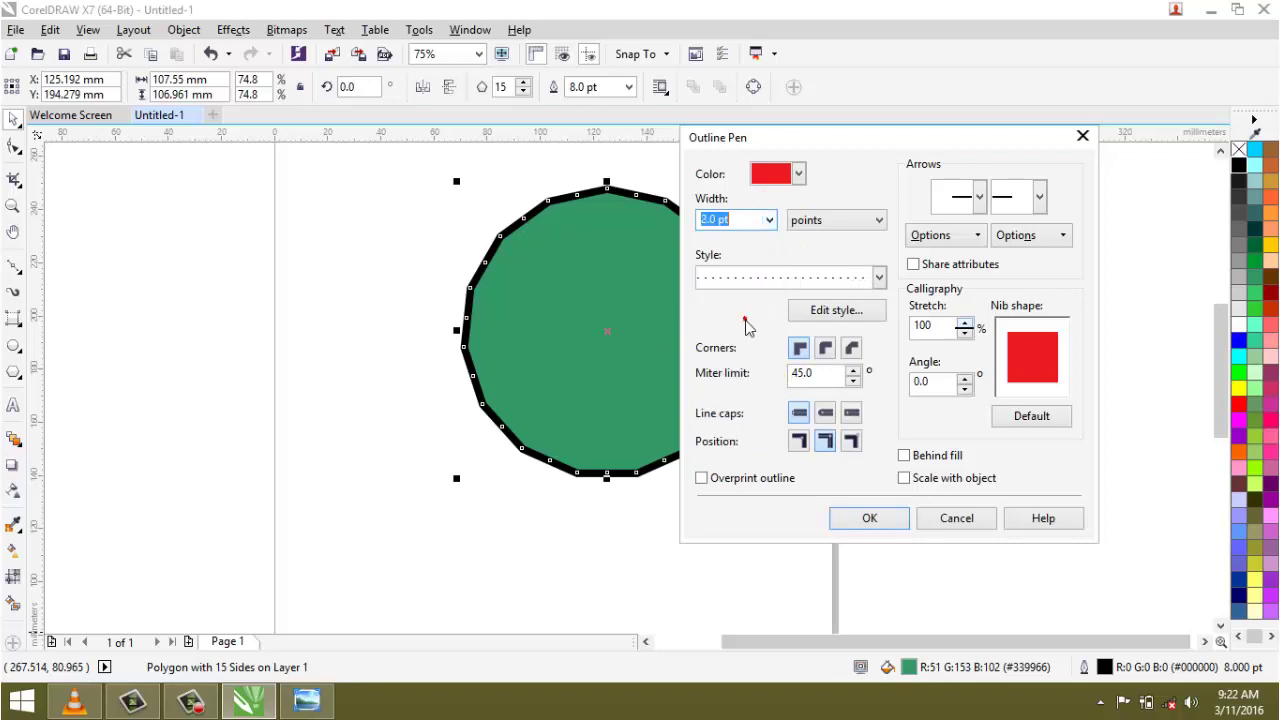
{"action": "left_click", "coordinate": [903, 480]}
{"action": "left_click", "coordinate": [913, 470]}
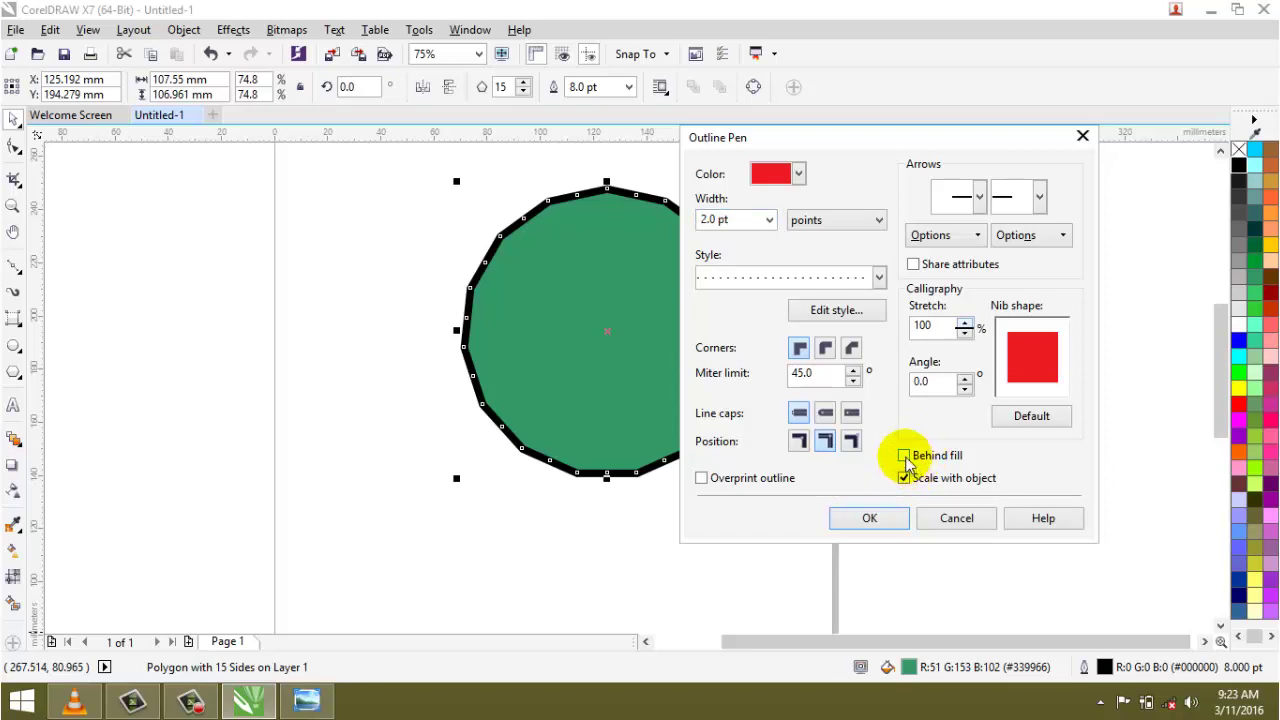
{"action": "left_click", "coordinate": [905, 457]}
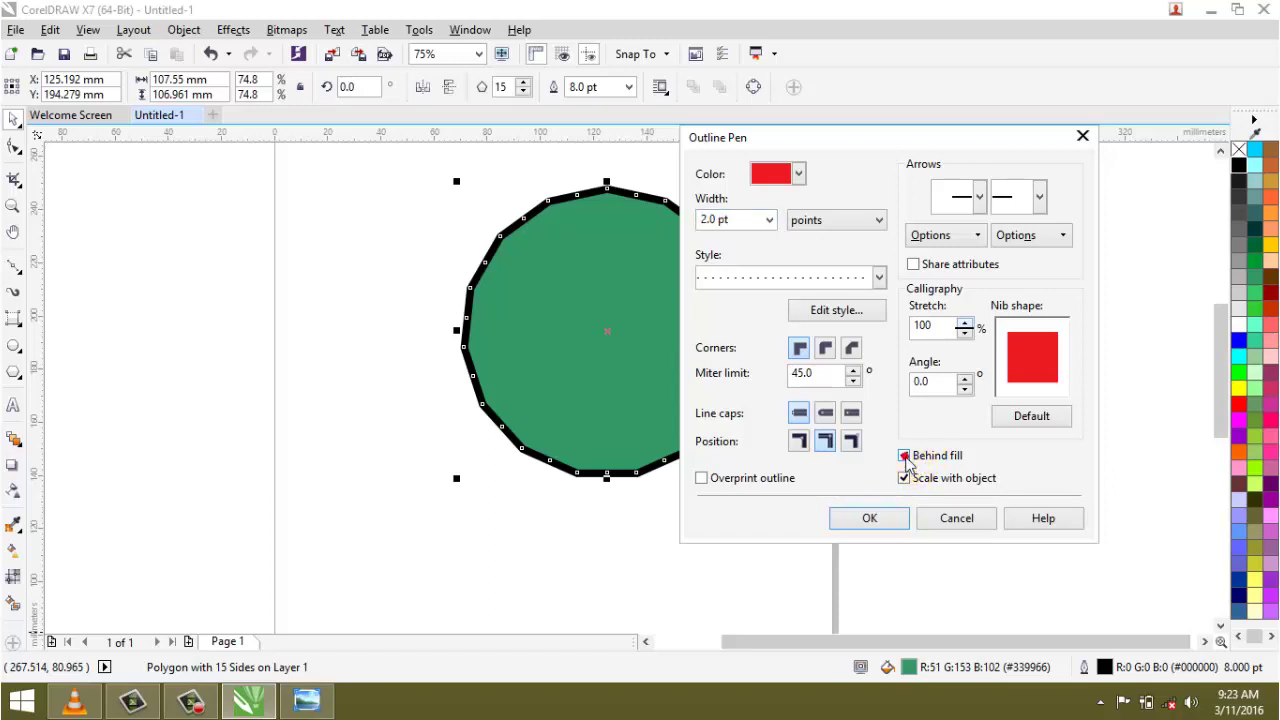
{"action": "left_click", "coordinate": [905, 457]}
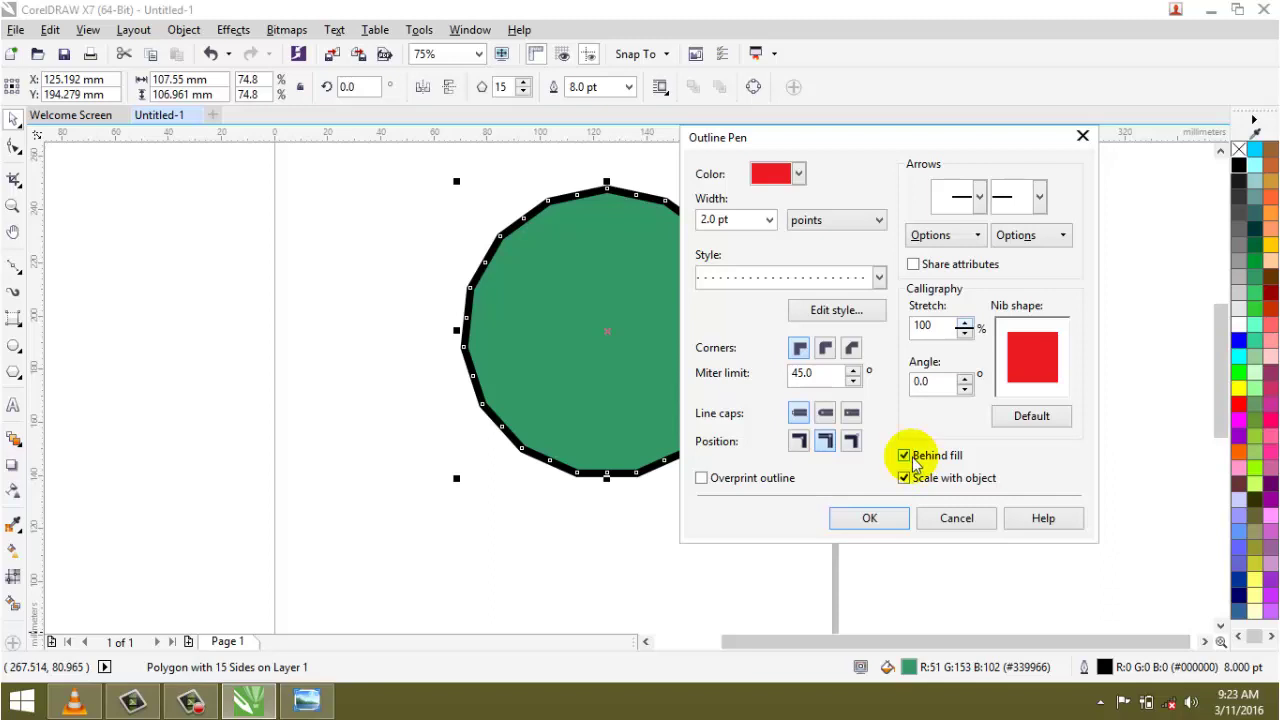
{"action": "left_click", "coordinate": [880, 520]}
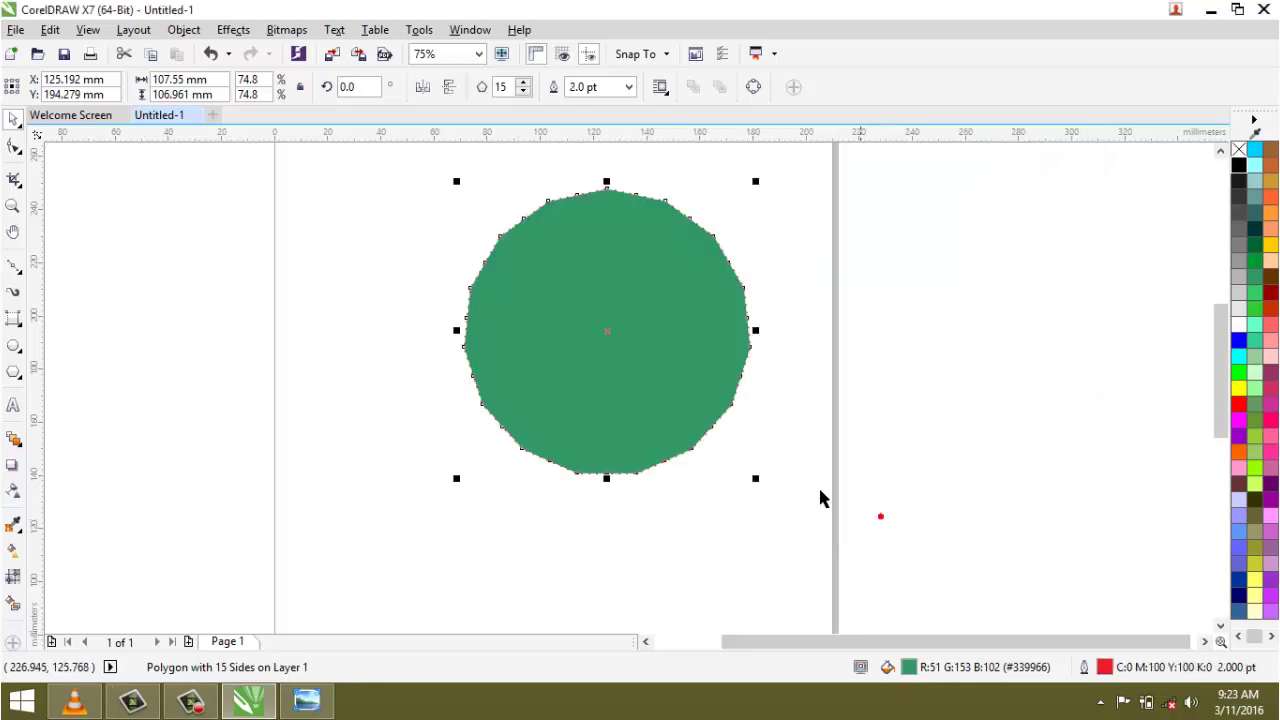
- After undoing two trial resizes, enlarge the polygon to 81.2%, about 116.7 × 116.1 mm
{"action": "scroll", "coordinate": [712, 270], "scroll_direction": "up", "scroll_amount": 3}
{"action": "scroll", "coordinate": [726, 272], "scroll_direction": "down", "scroll_amount": 2}
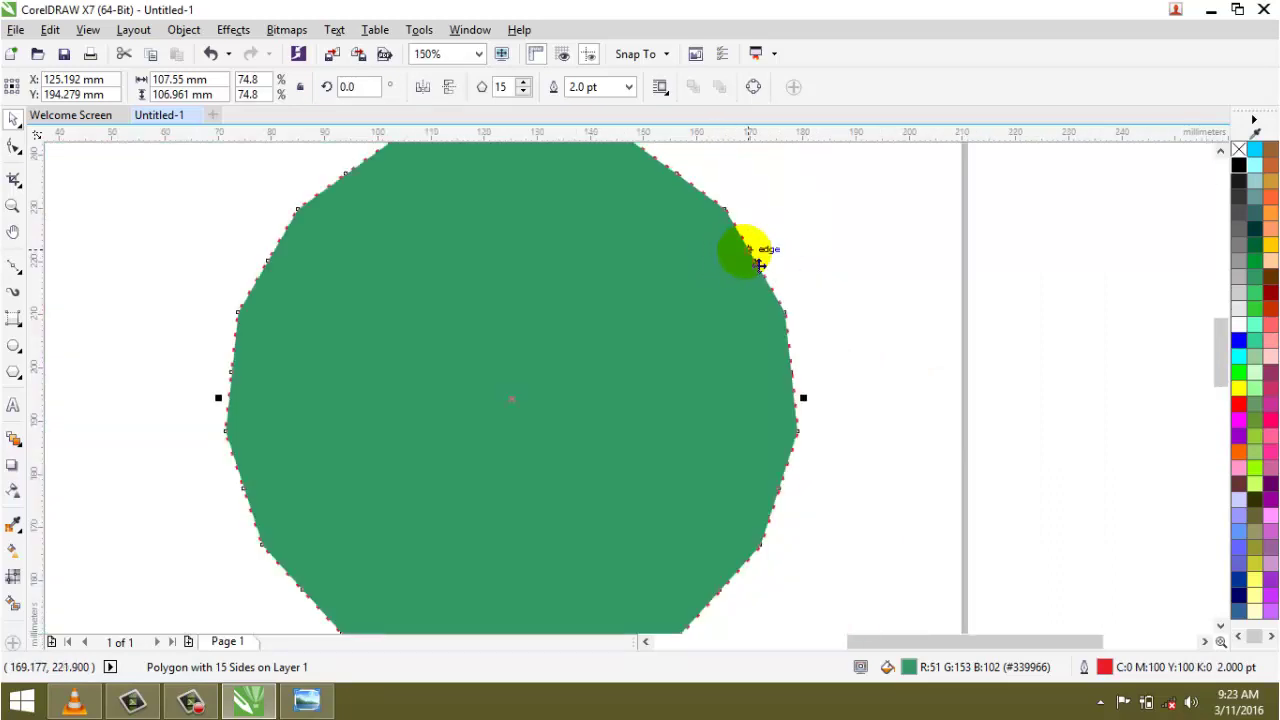
{"action": "left_click_drag", "start_coordinate": [803, 398], "coordinate": [686, 405]}
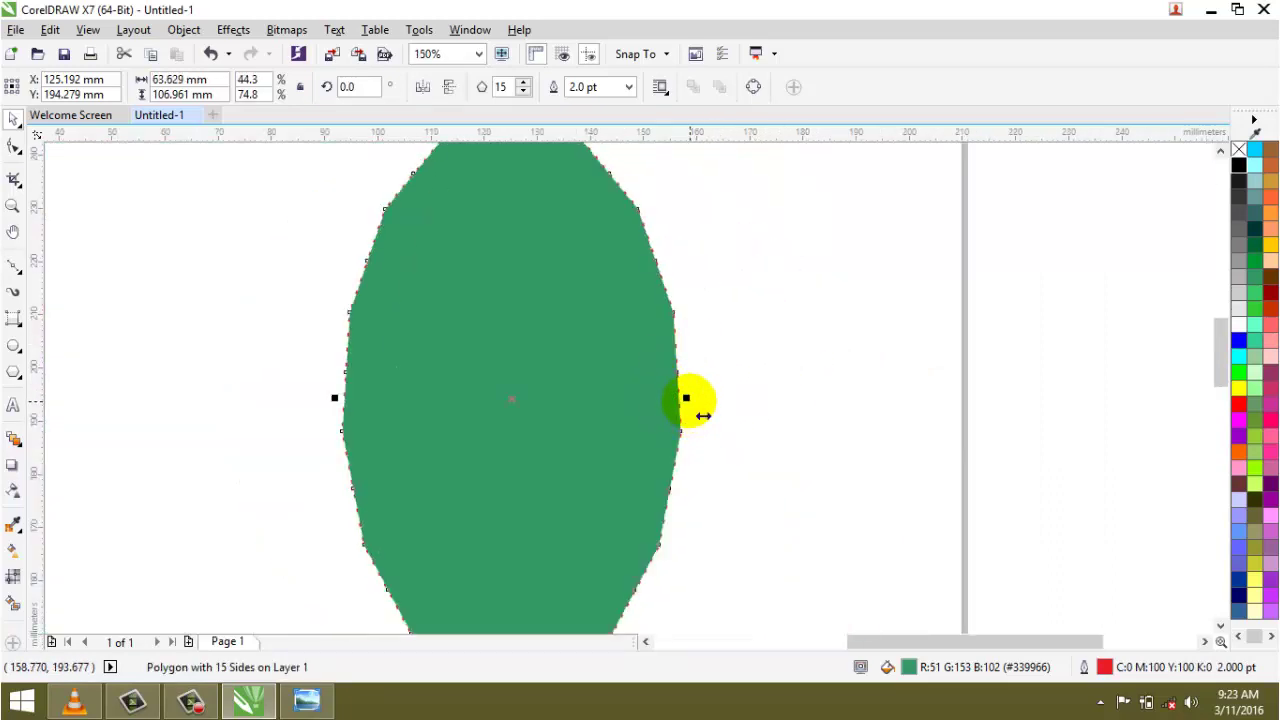
{"action": "key", "text": "ctrl+z"}
{"action": "scroll", "coordinate": [678, 406], "scroll_direction": "down", "scroll_amount": 1}
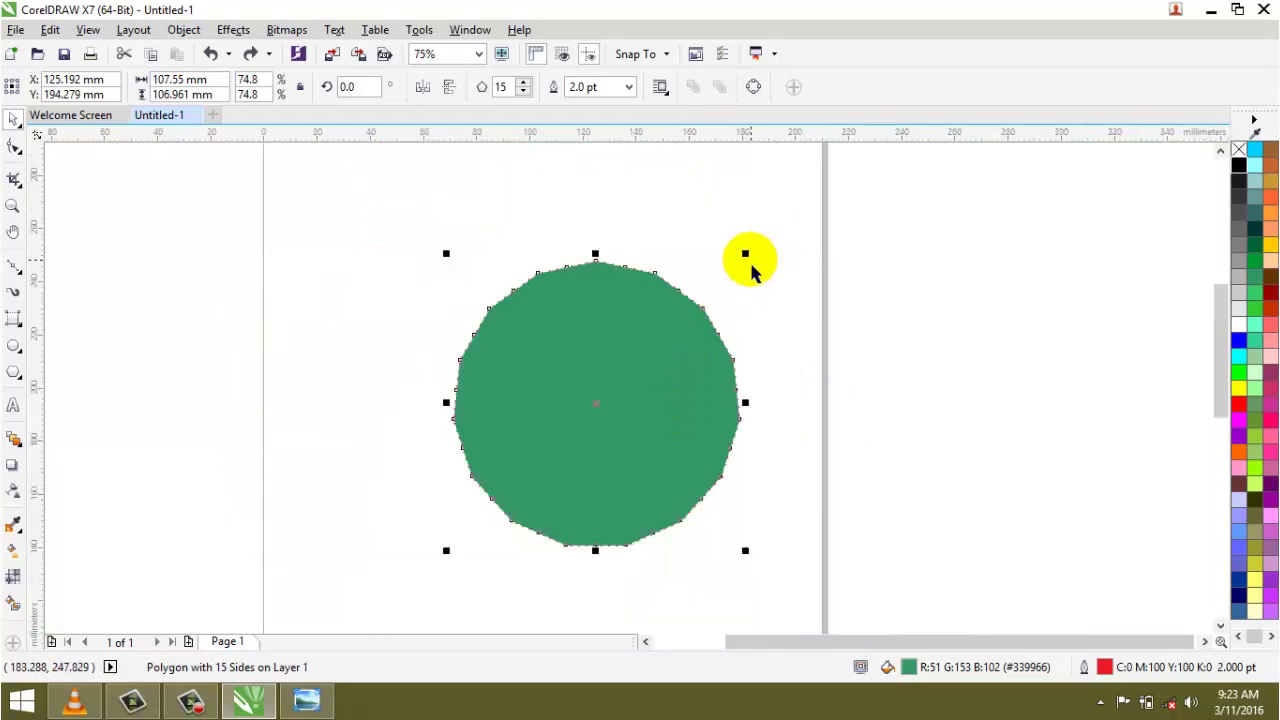
{"action": "left_click_drag", "start_coordinate": [745, 253], "coordinate": [648, 352]}
{"action": "scroll", "coordinate": [666, 380], "scroll_direction": "up", "scroll_amount": 1}
{"action": "scroll", "coordinate": [620, 410], "scroll_direction": "up", "scroll_amount": 1}
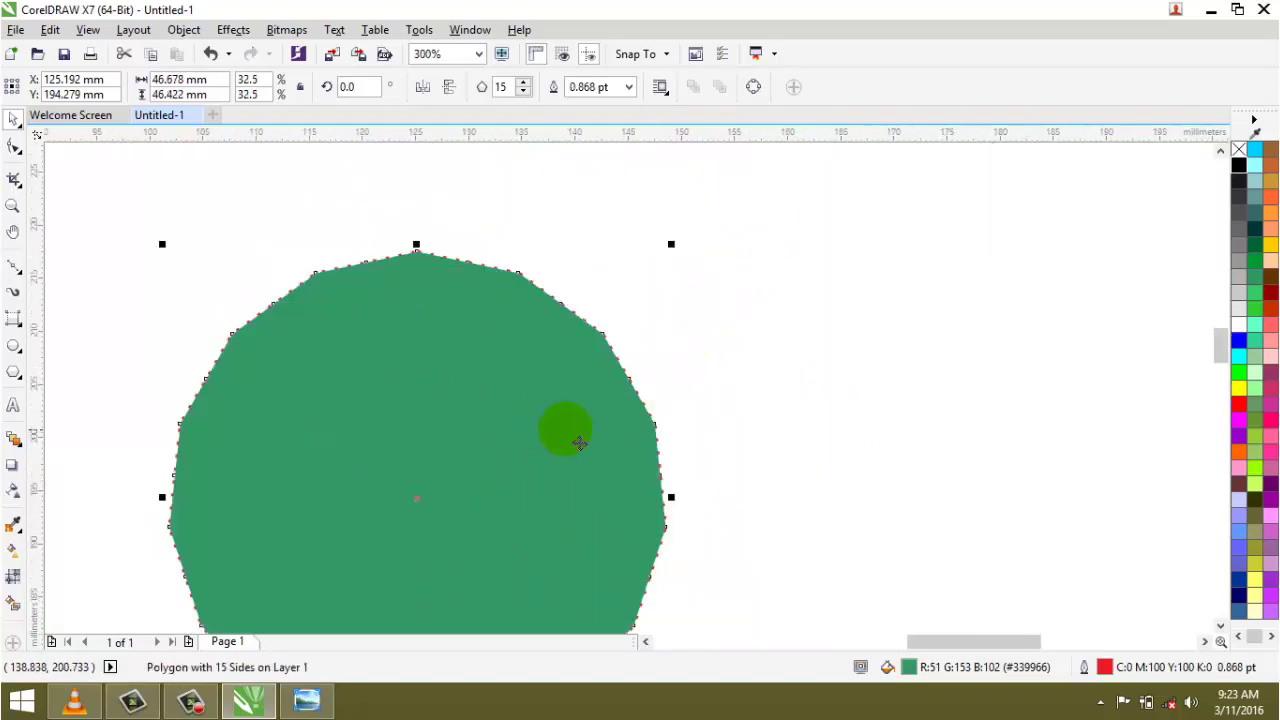
{"action": "key", "text": "ctrl+z"}
{"action": "scroll", "coordinate": [610, 435], "scroll_direction": "down", "scroll_amount": 2}
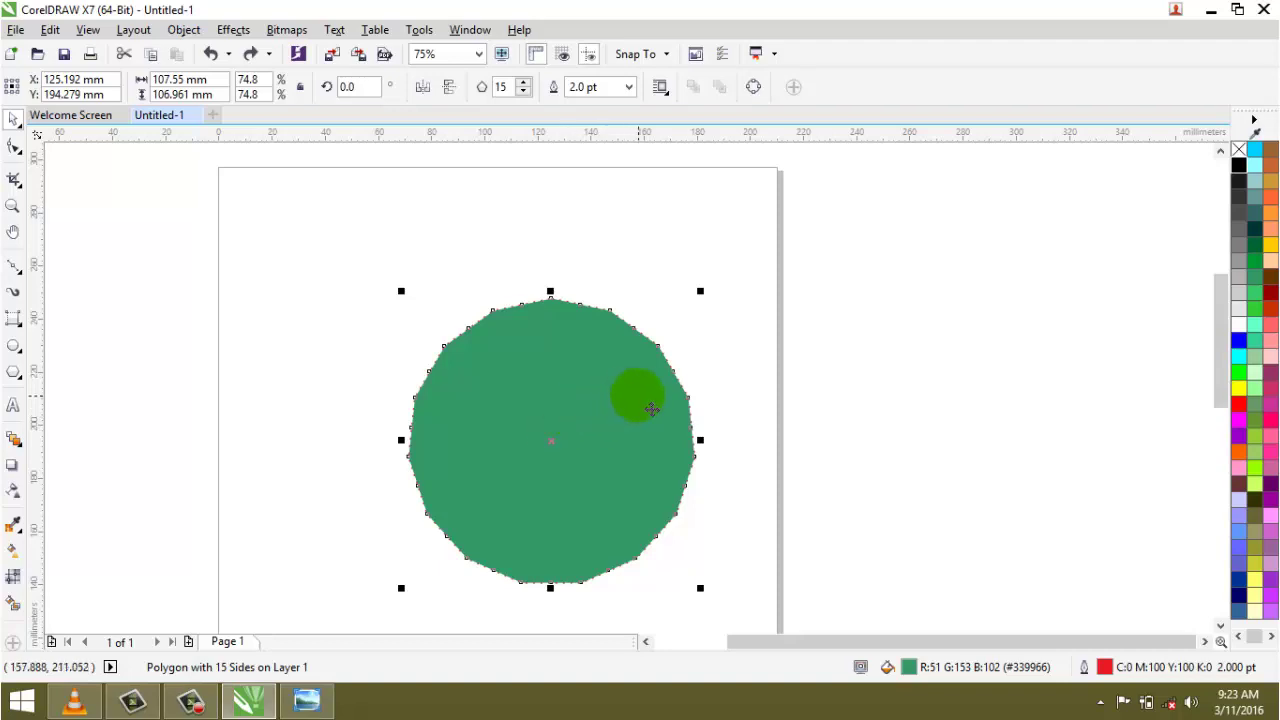
{"action": "left_click_drag", "start_coordinate": [700, 290], "coordinate": [712, 278]}
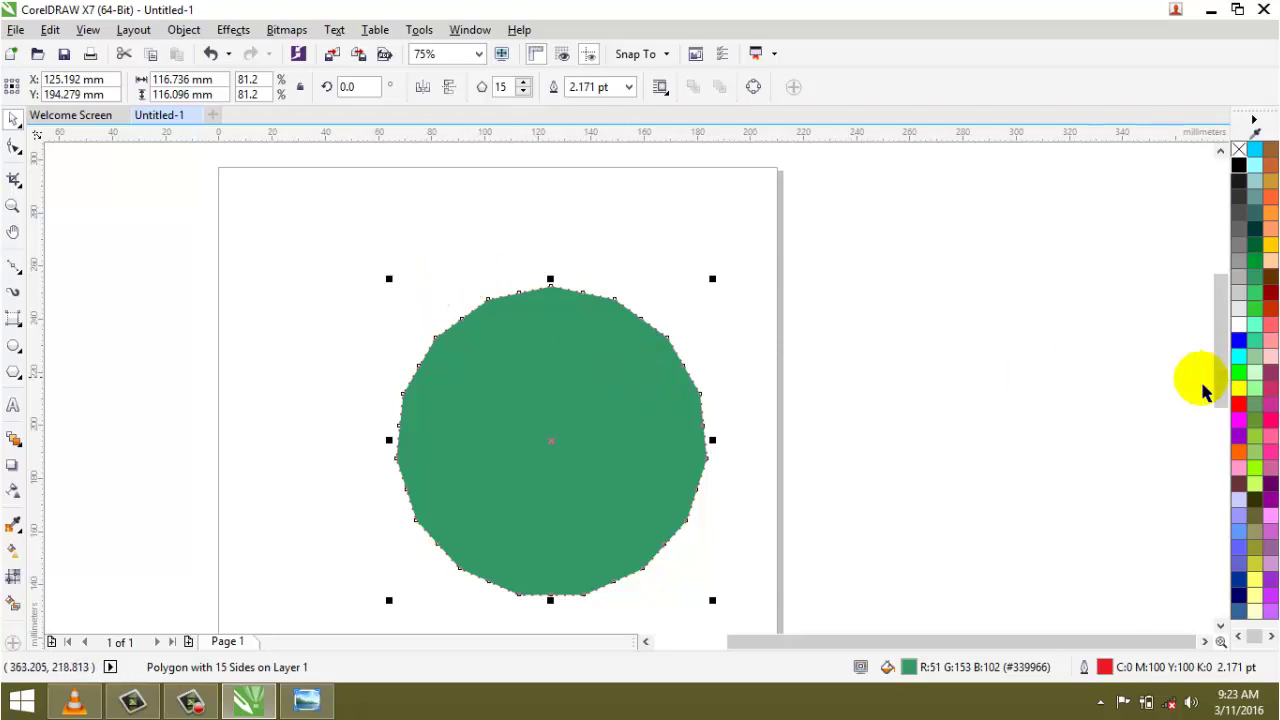
- Fill the polygon yellow and give it a 4.0 pt outline
{"action": "left_click", "coordinate": [1239, 388]}
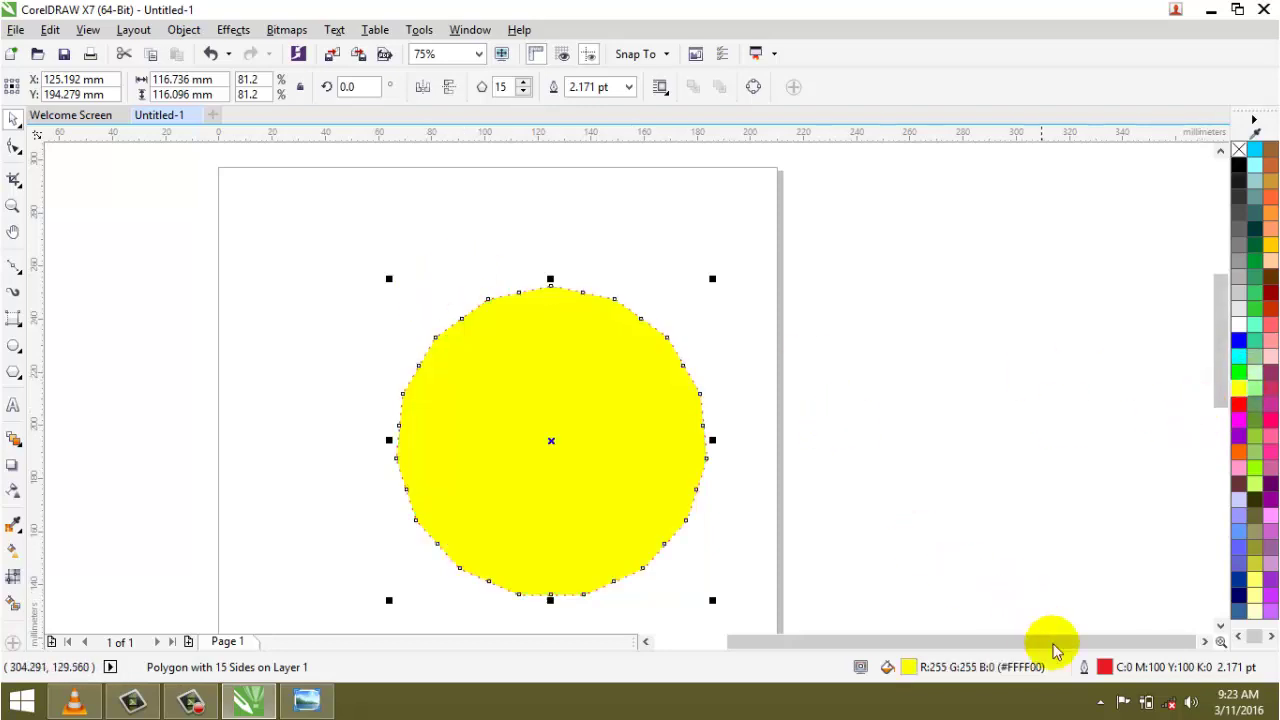
{"action": "double_click", "coordinate": [1102, 665]}
{"action": "left_click", "coordinate": [519, 226]}
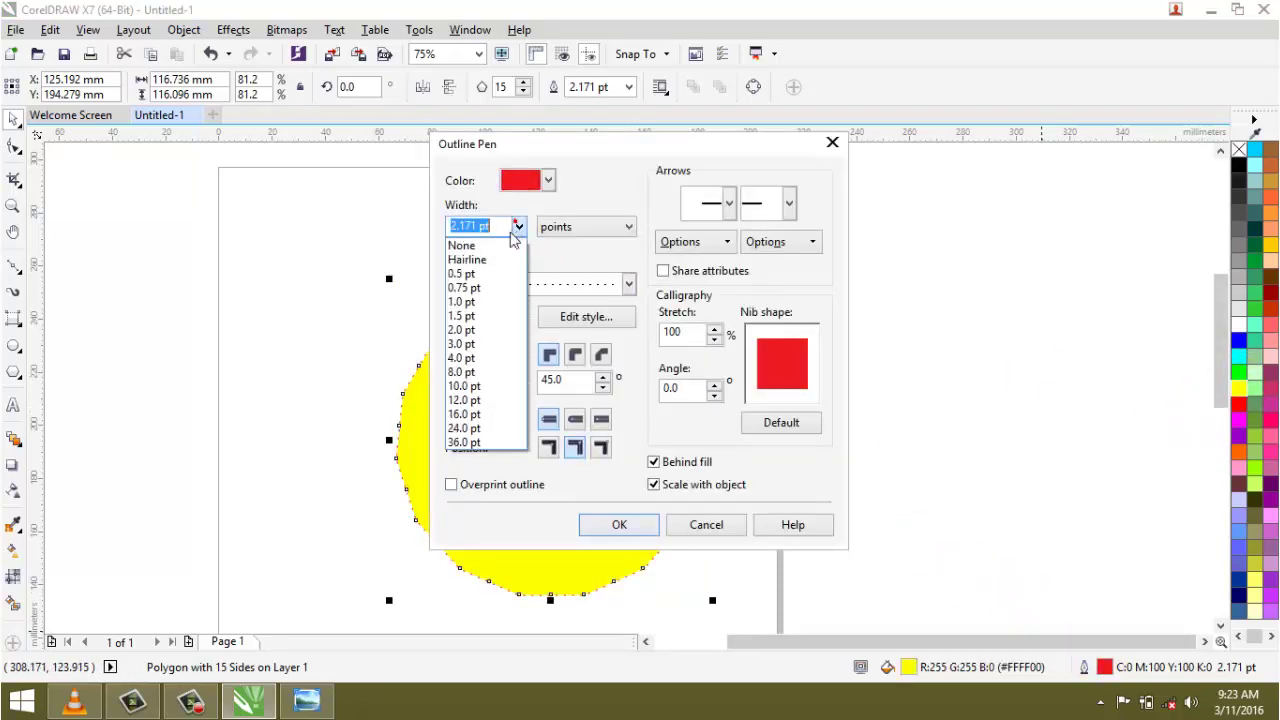
{"action": "left_click", "coordinate": [492, 358]}
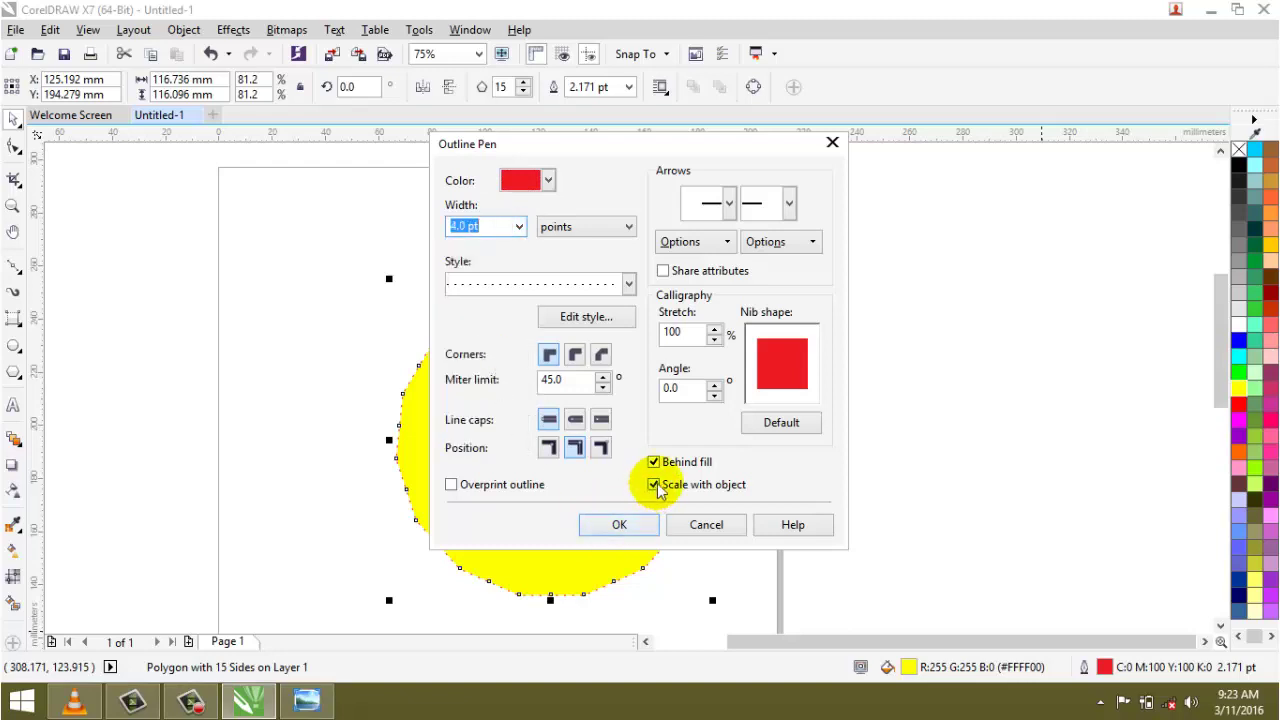
{"action": "left_click", "coordinate": [655, 486]}
{"action": "left_click", "coordinate": [619, 524]}
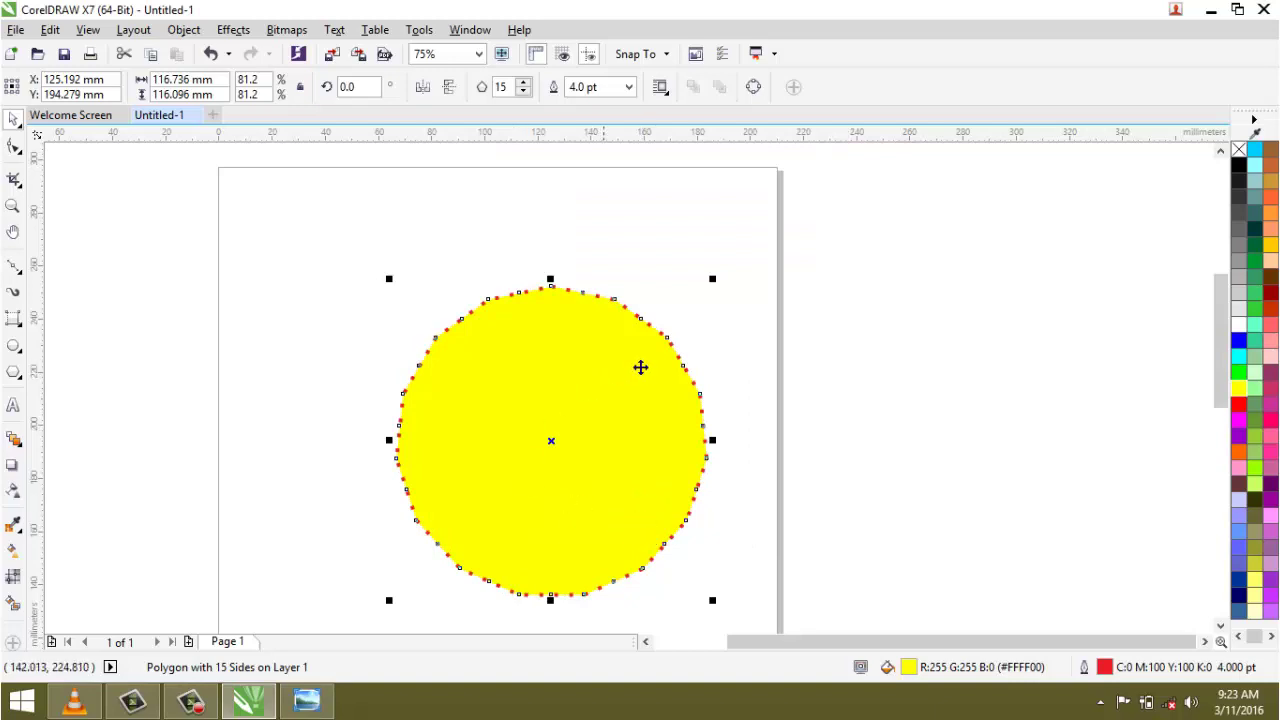
- Try shrinking the polygon to 53.9 mm, then undo back to full size
{"action": "left_click_drag", "start_coordinate": [712, 278], "coordinate": [665, 325]}
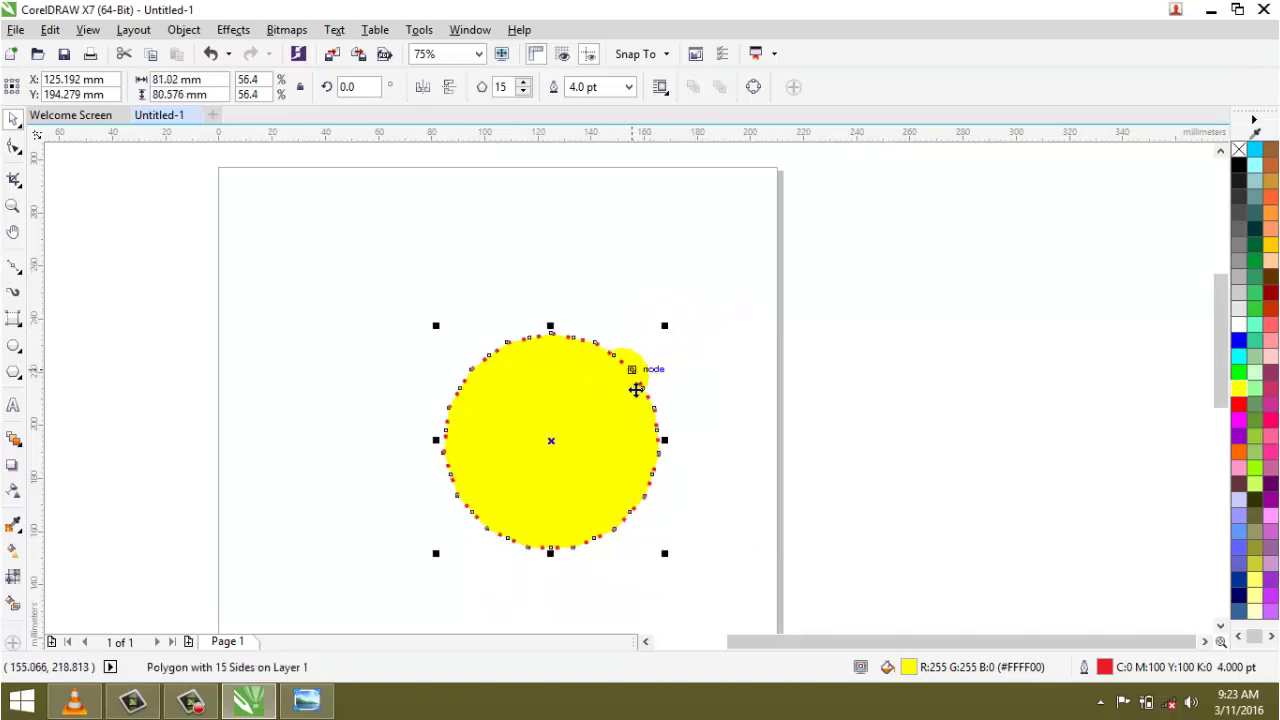
{"action": "scroll", "coordinate": [623, 409], "scroll_direction": "up", "scroll_amount": 2}
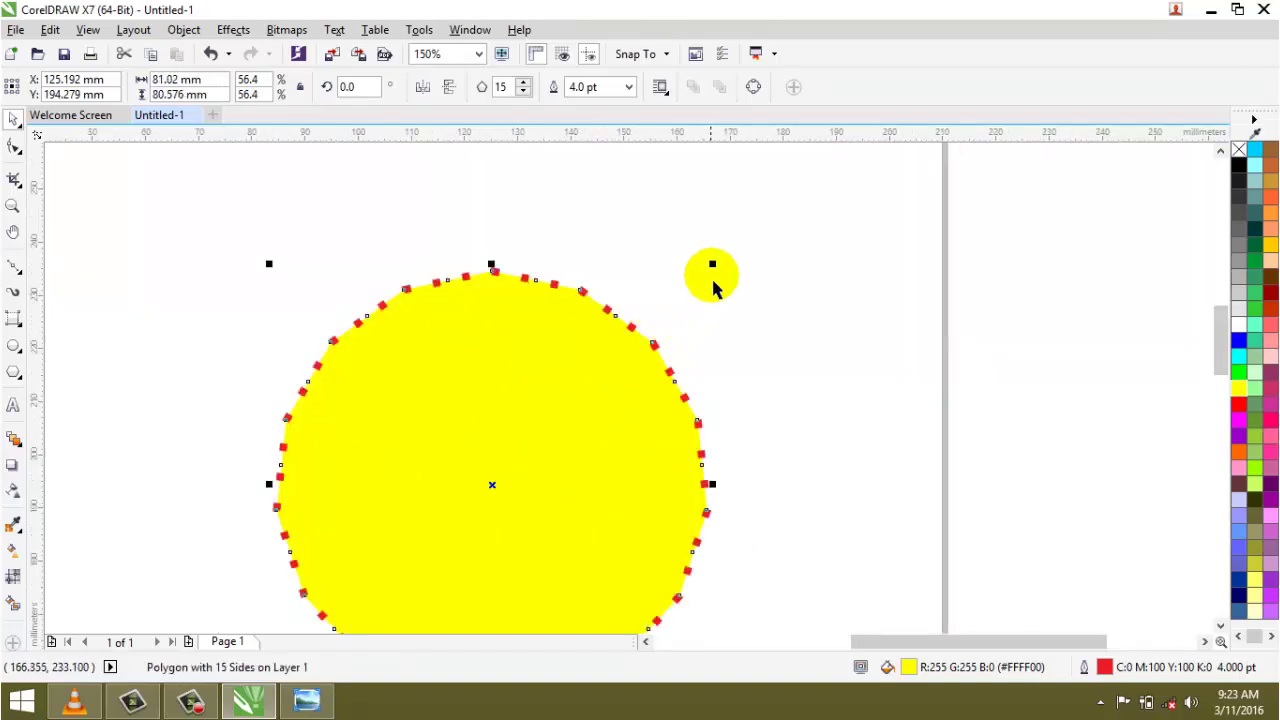
{"action": "left_click_drag", "start_coordinate": [712, 263], "coordinate": [638, 337]}
{"action": "scroll", "coordinate": [610, 403], "scroll_direction": "down", "scroll_amount": 2}
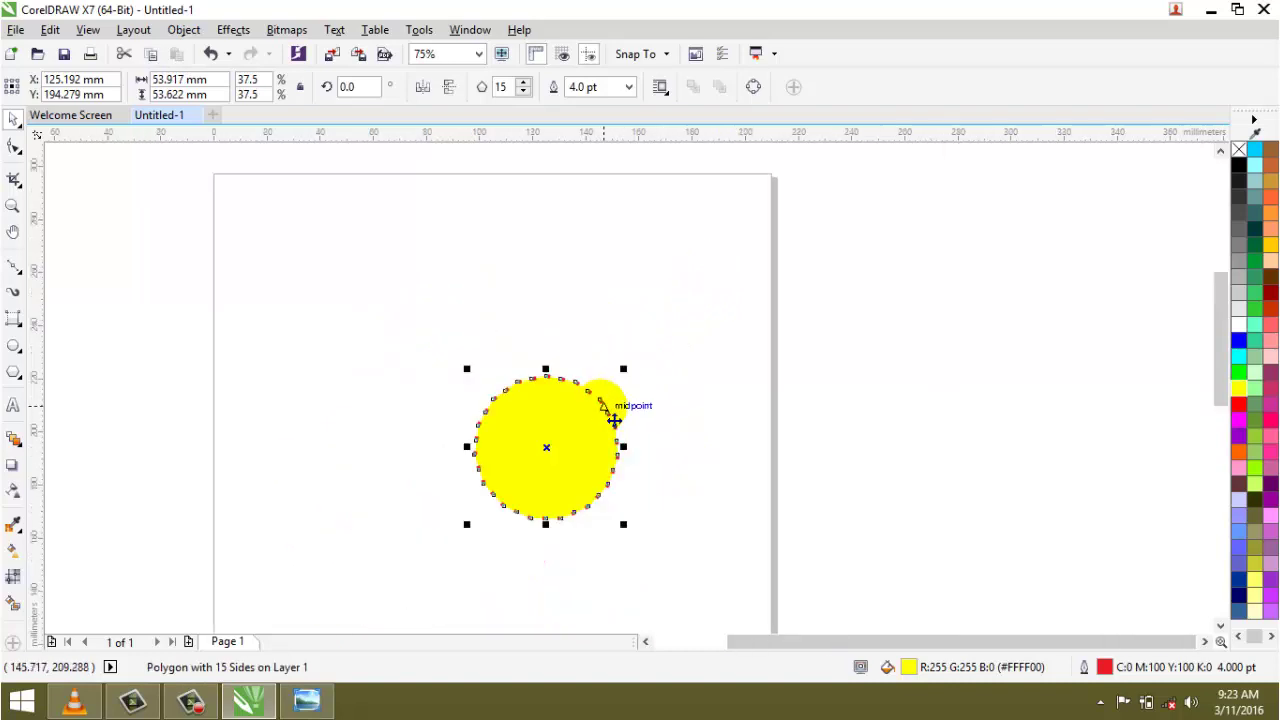
{"action": "key", "text": "ctrl+z"}
{"action": "key", "text": "ctrl+z"}
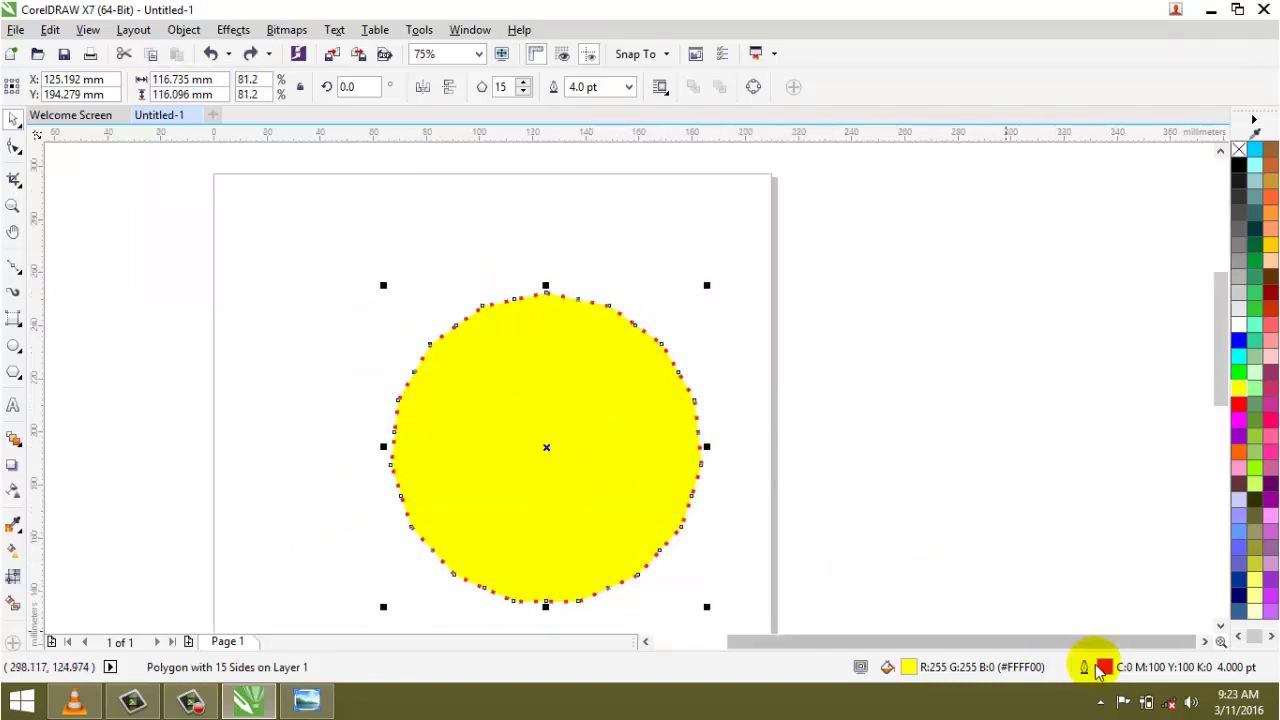
- Set the outline to sit behind the fill and scale with the polygon
{"action": "double_click", "coordinate": [1097, 670]}
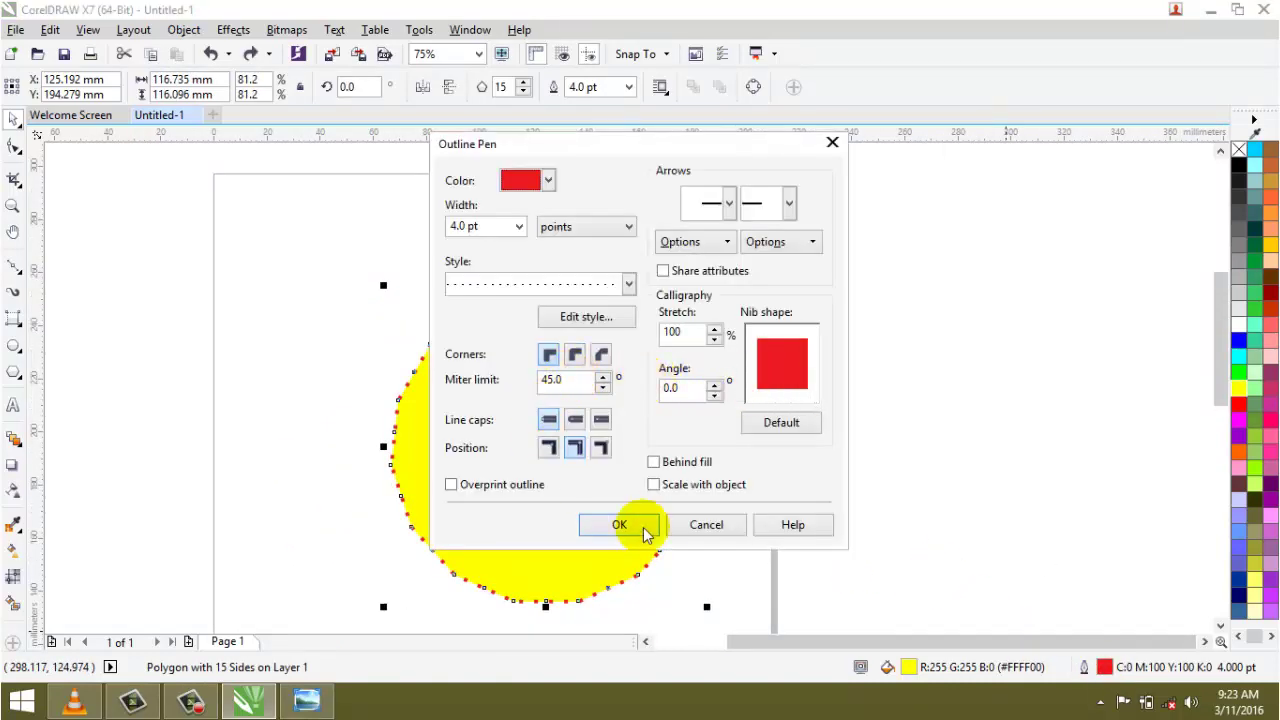
{"action": "left_click", "coordinate": [654, 485]}
{"action": "left_click", "coordinate": [654, 462]}
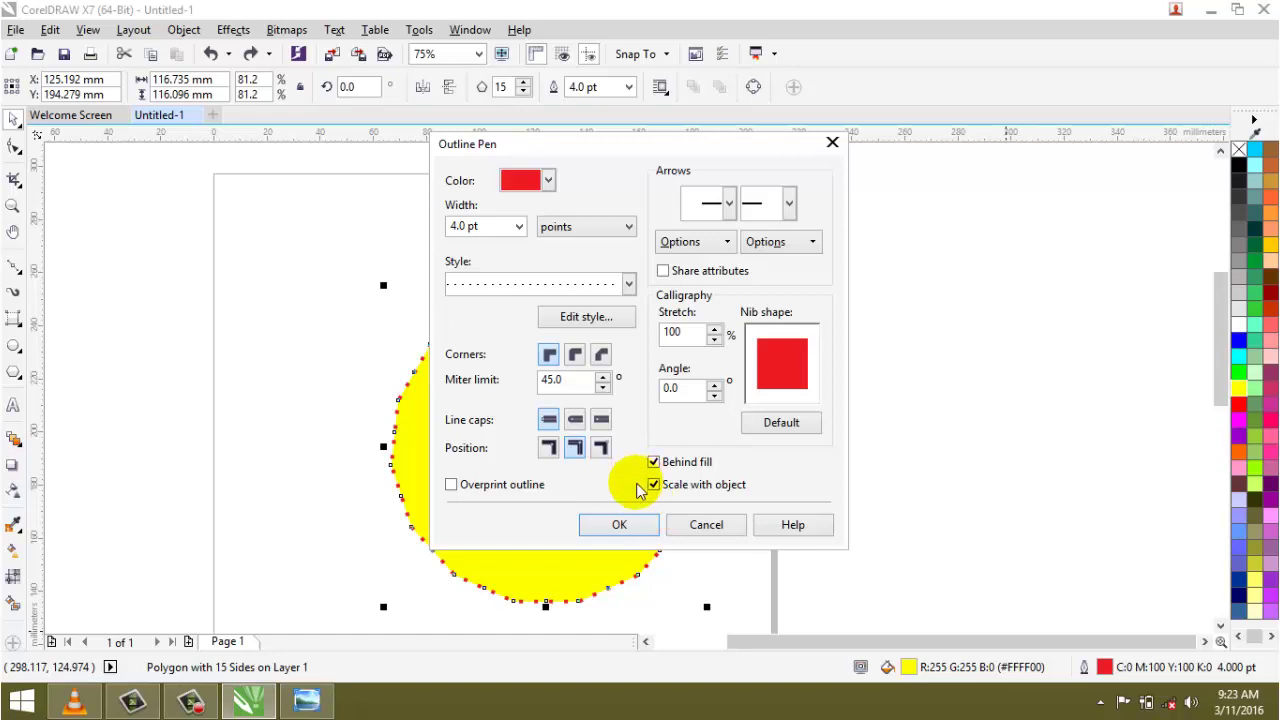
{"action": "left_click", "coordinate": [640, 524]}
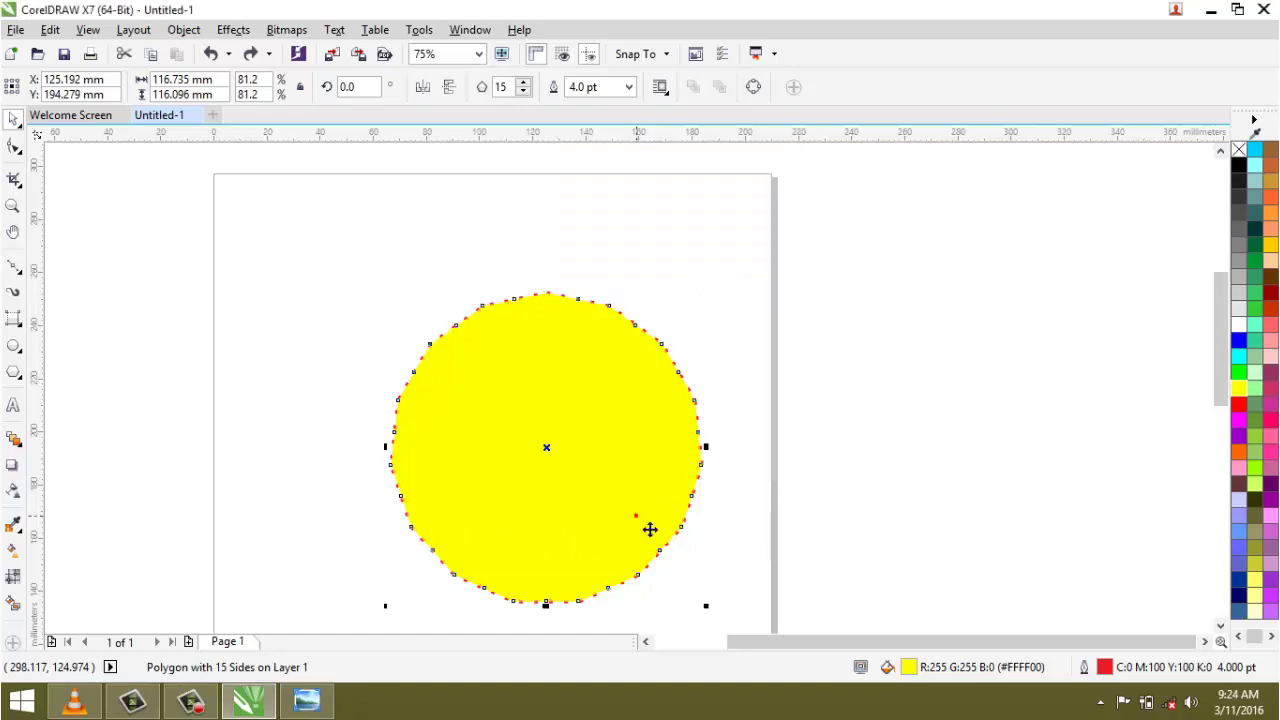
{"action": "left_click", "coordinate": [790, 334]}
- Pull a polygon node inward with the Shape tool to form a star, then undo it
{"action": "left_click", "coordinate": [349, 371]}
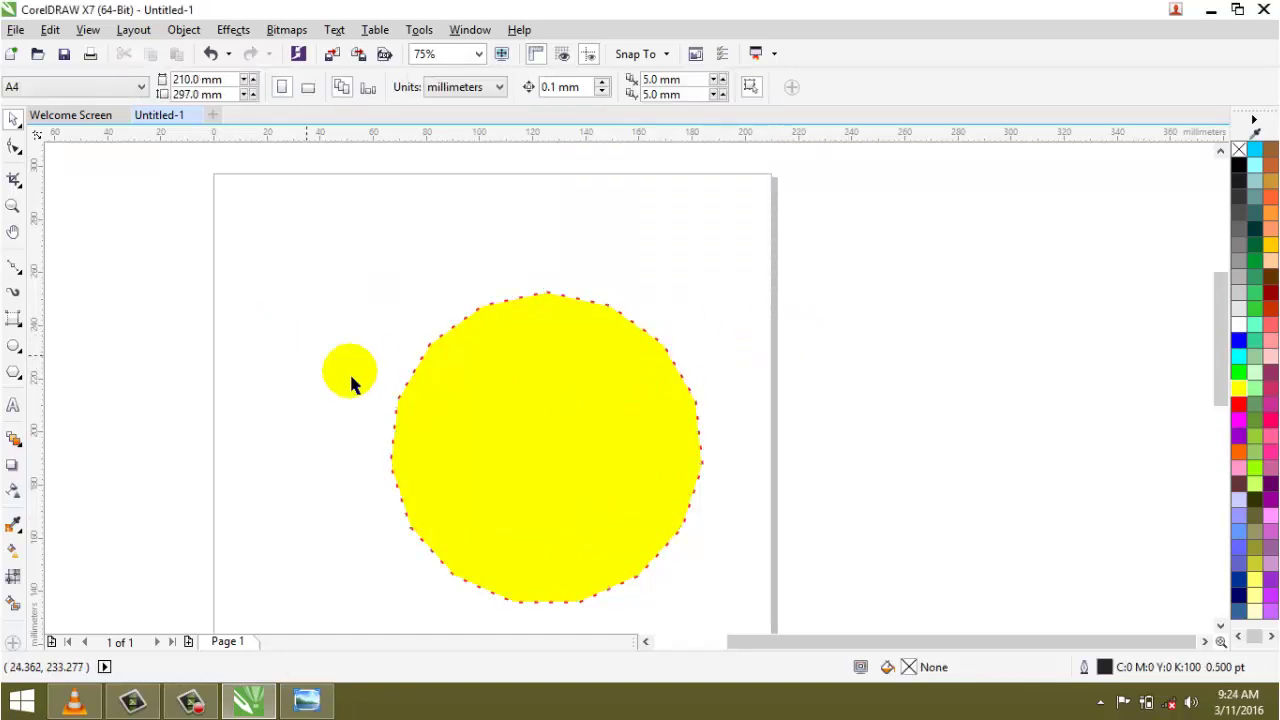
{"action": "left_click", "coordinate": [14, 147]}
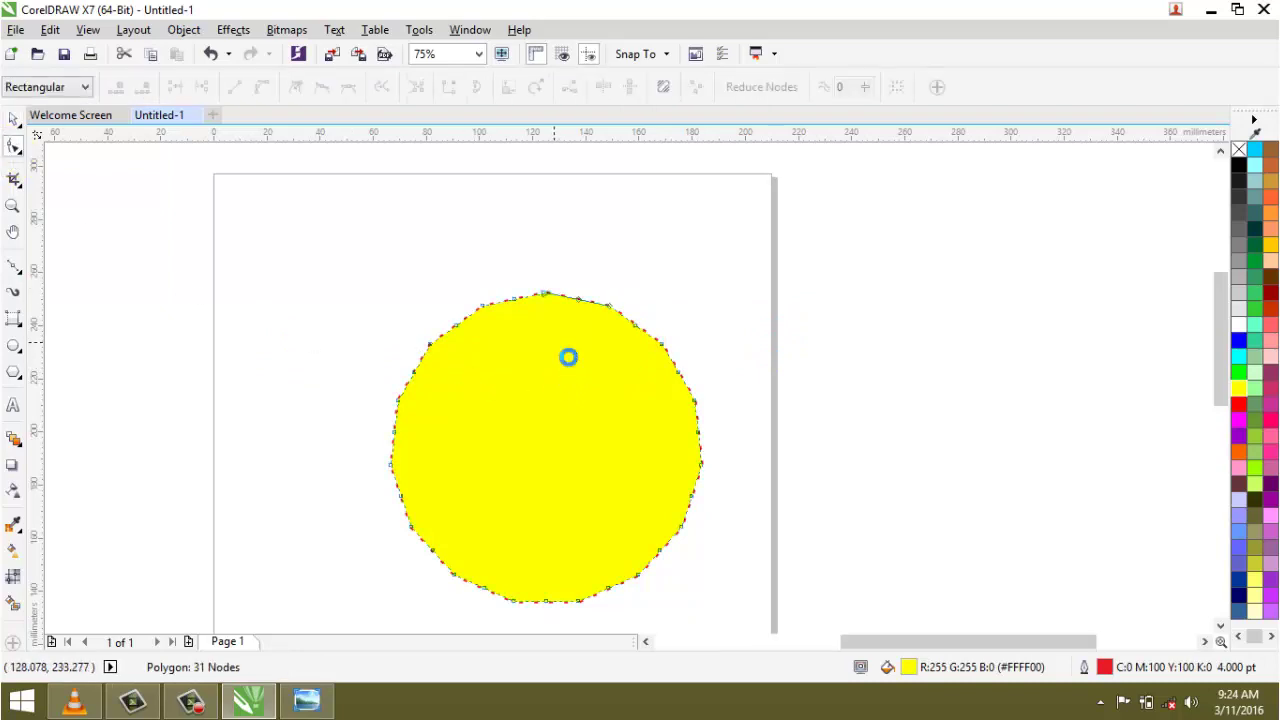
{"action": "scroll", "coordinate": [560, 355], "scroll_direction": "up", "scroll_amount": 2}
{"action": "scroll", "coordinate": [482, 252], "scroll_direction": "up", "scroll_amount": 1}
{"action": "scroll", "coordinate": [478, 240], "scroll_direction": "up", "scroll_amount": 2}
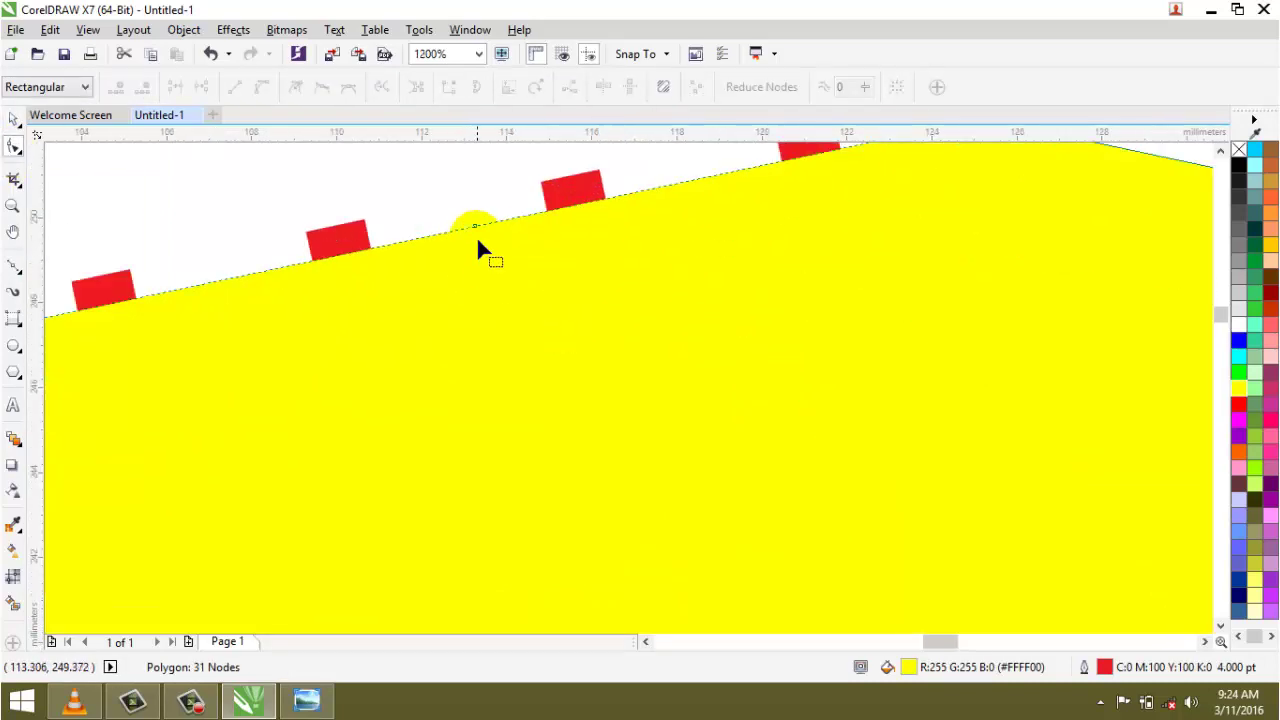
{"action": "scroll", "coordinate": [476, 236], "scroll_direction": "down", "scroll_amount": 3}
{"action": "left_click_drag", "start_coordinate": [476, 236], "coordinate": [621, 298]}
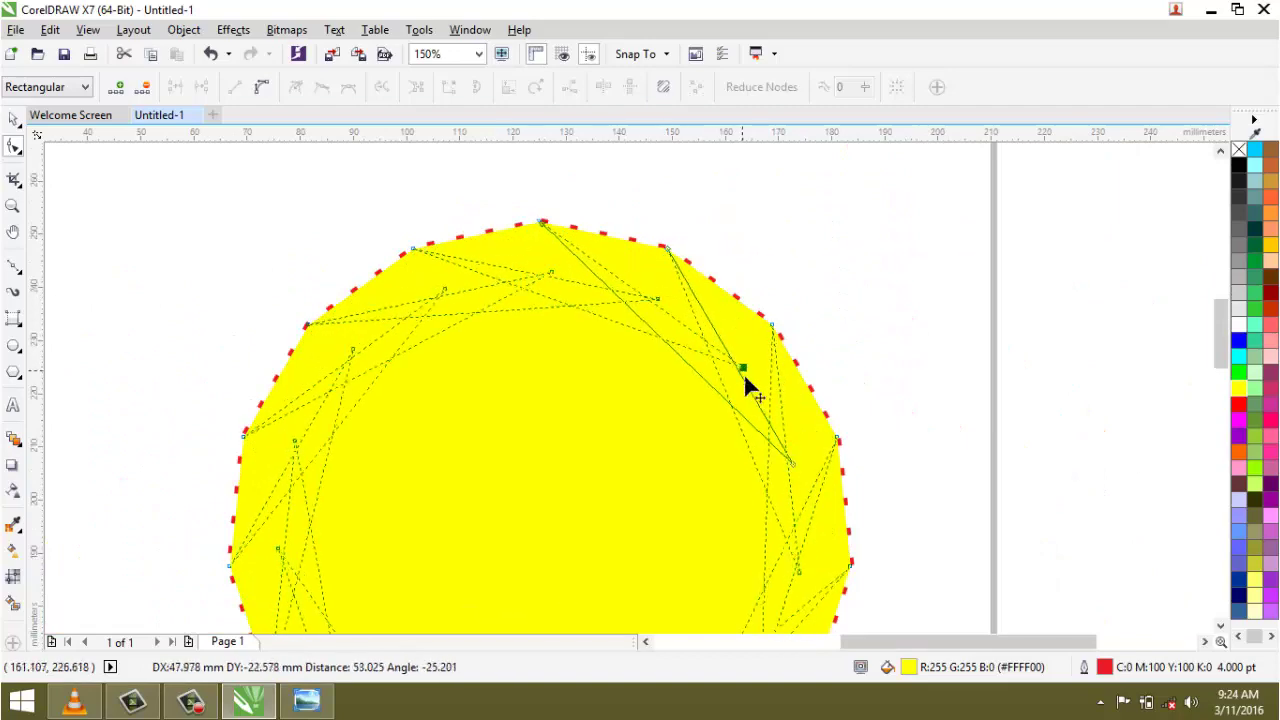
{"action": "left_click_drag", "start_coordinate": [621, 297], "coordinate": [790, 507]}
{"action": "scroll", "coordinate": [412, 425], "scroll_direction": "down", "scroll_amount": 2}
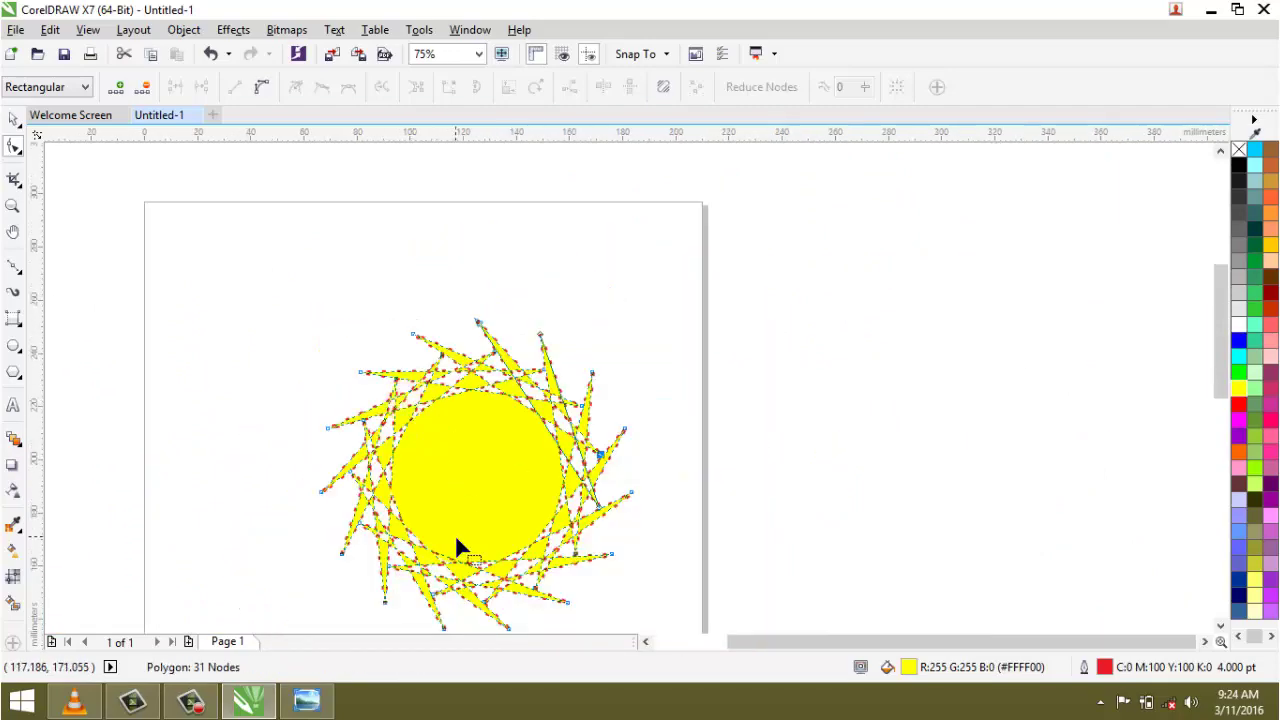
{"action": "key", "text": "ctrl+z"}
- Reshape the polygon into a star with deeper points, then deselect it
{"action": "scroll", "coordinate": [451, 410], "scroll_direction": "up", "scroll_amount": 3}
{"action": "scroll", "coordinate": [450, 381], "scroll_direction": "down", "scroll_amount": 1}
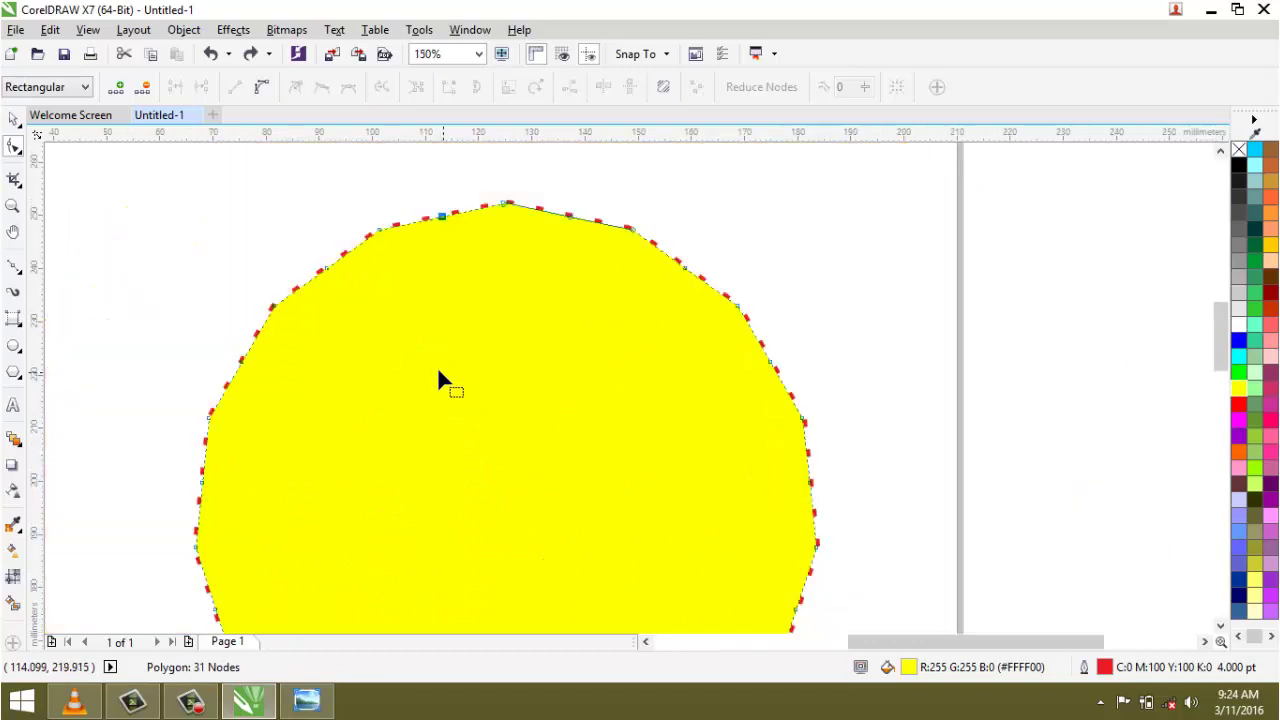
{"action": "left_click_drag", "start_coordinate": [448, 220], "coordinate": [565, 252]}
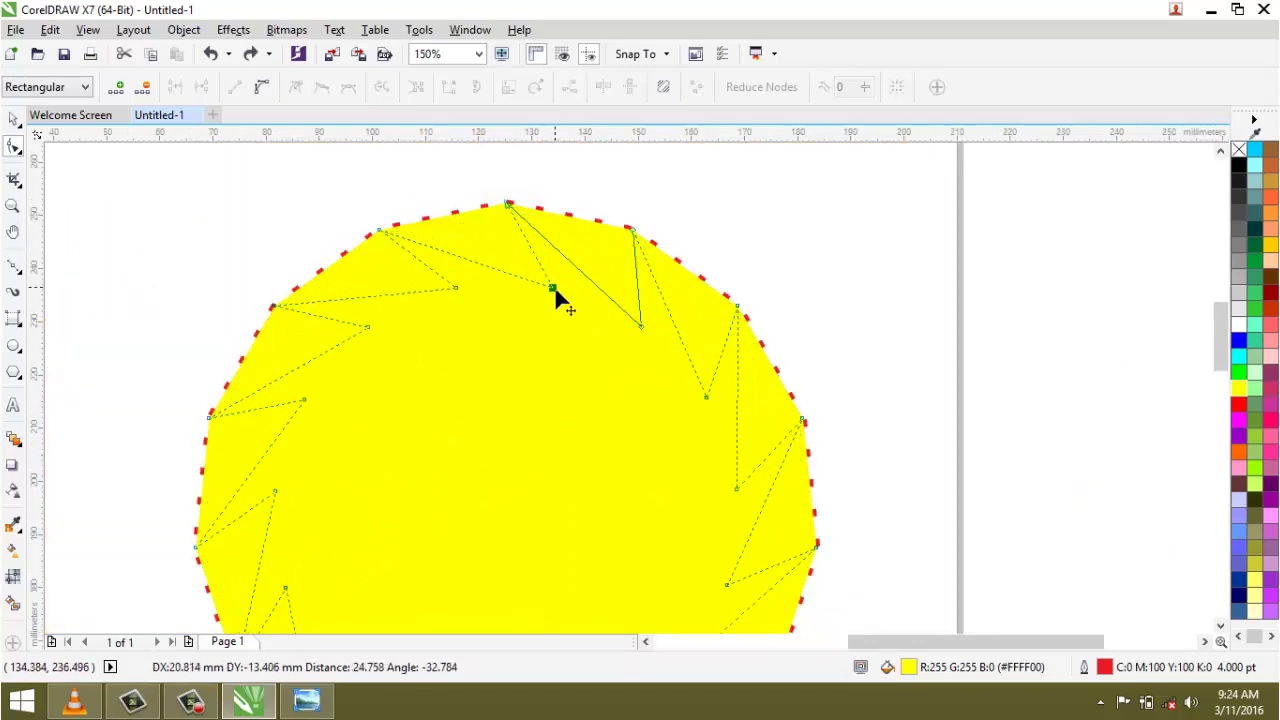
{"action": "left_click_drag", "start_coordinate": [565, 258], "coordinate": [564, 312]}
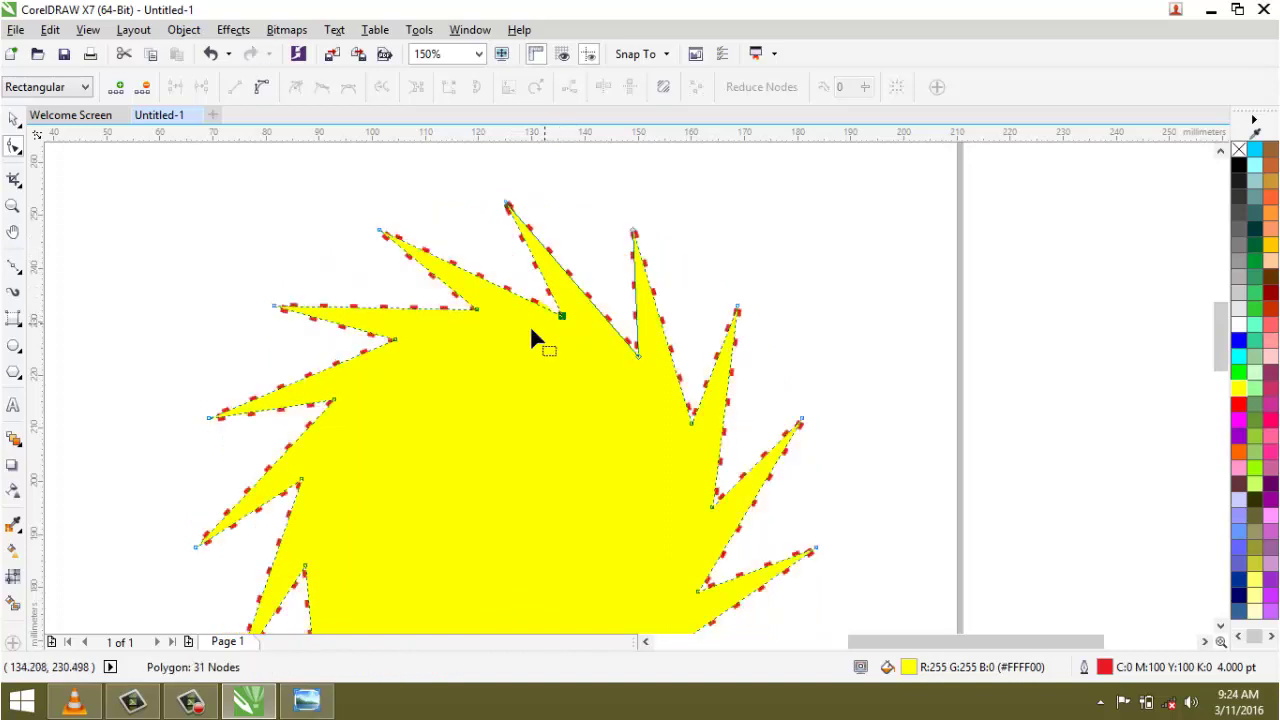
{"action": "scroll", "coordinate": [496, 372], "scroll_direction": "down", "scroll_amount": 2}
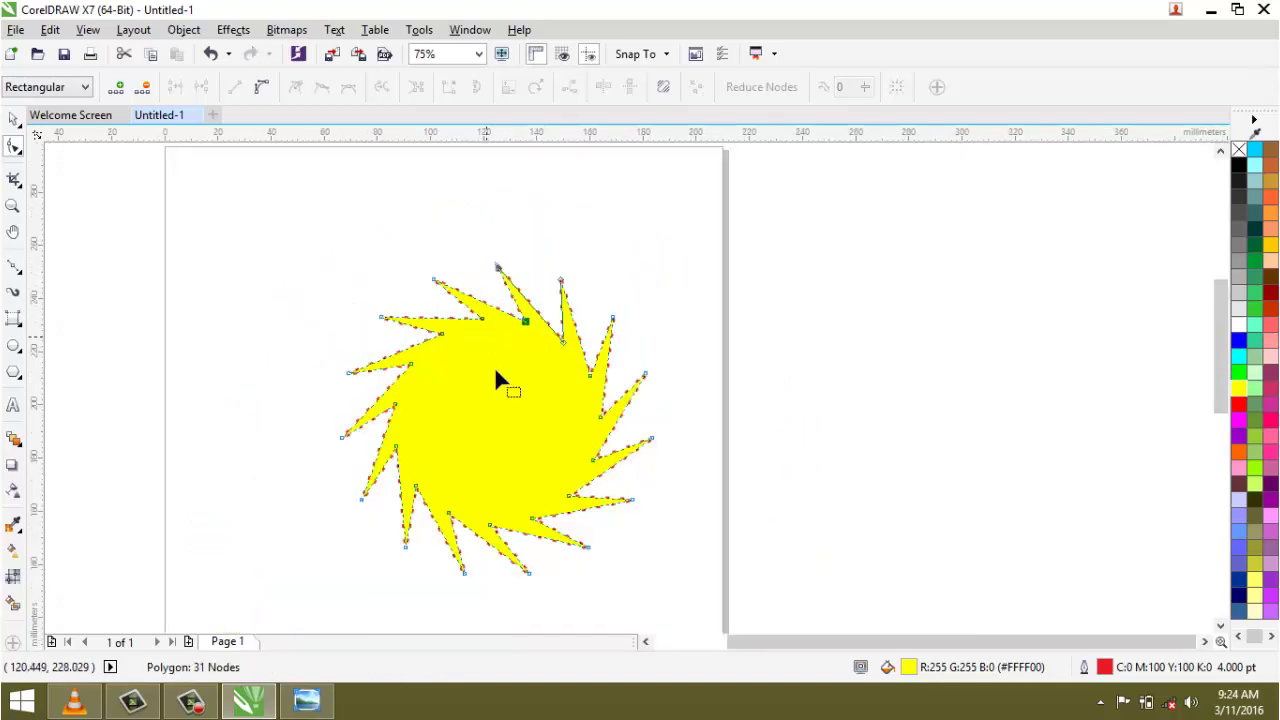
{"action": "left_click", "coordinate": [10, 120]}
{"action": "left_click", "coordinate": [191, 283]}
{"action": "scroll", "coordinate": [858, 378], "scroll_direction": "down", "scroll_amount": 2}
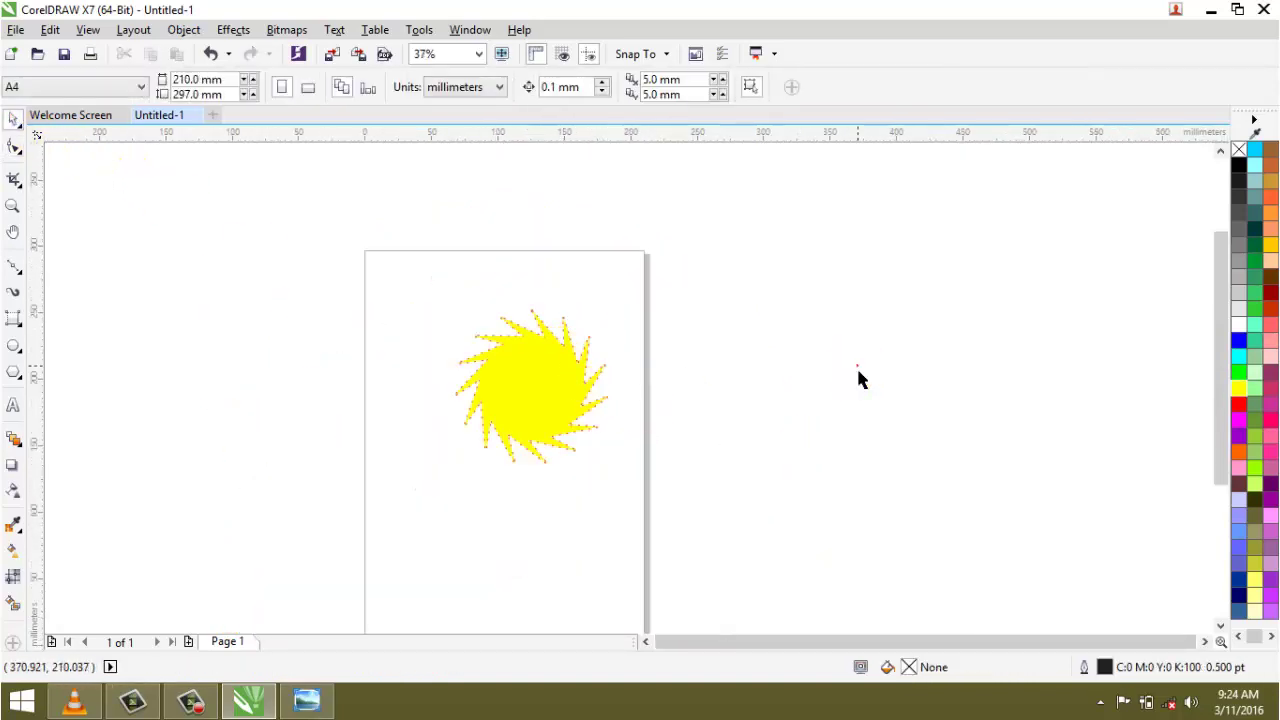
- Remove the star's outline, delete the star, and glance at the shortcuts slide
{"action": "left_click", "coordinate": [558, 392]}
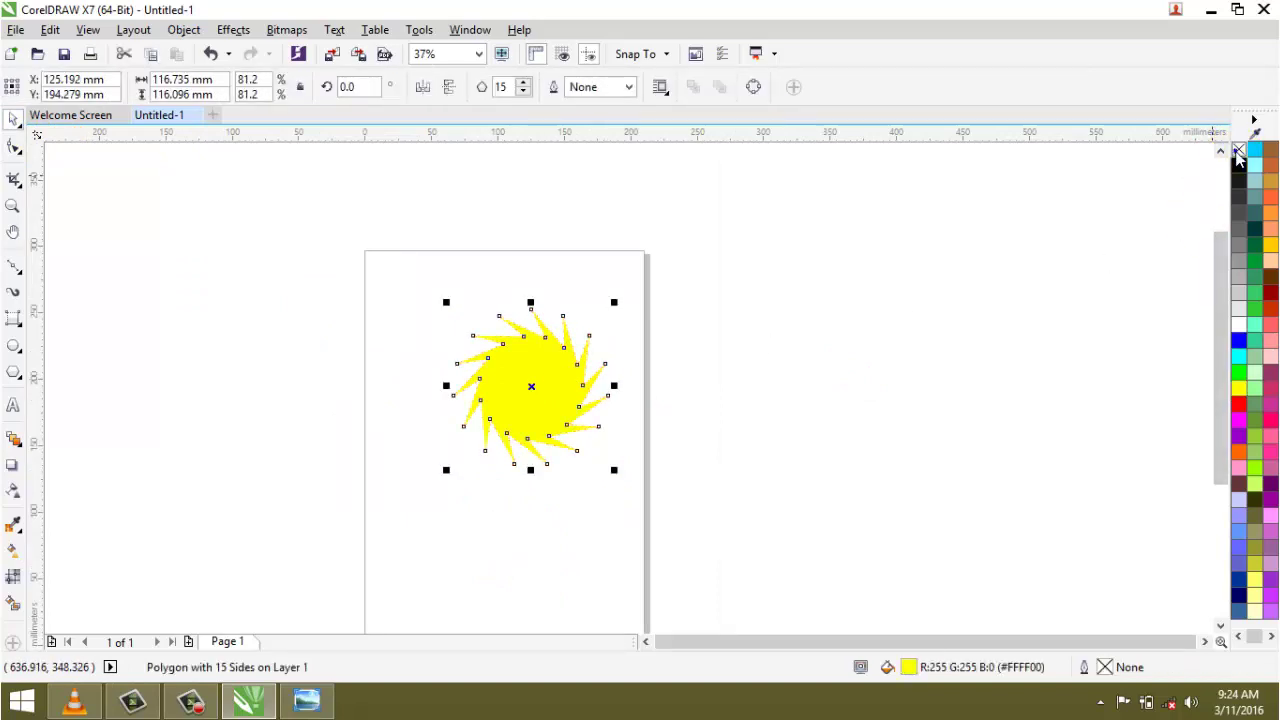
{"action": "left_click", "coordinate": [1237, 151]}
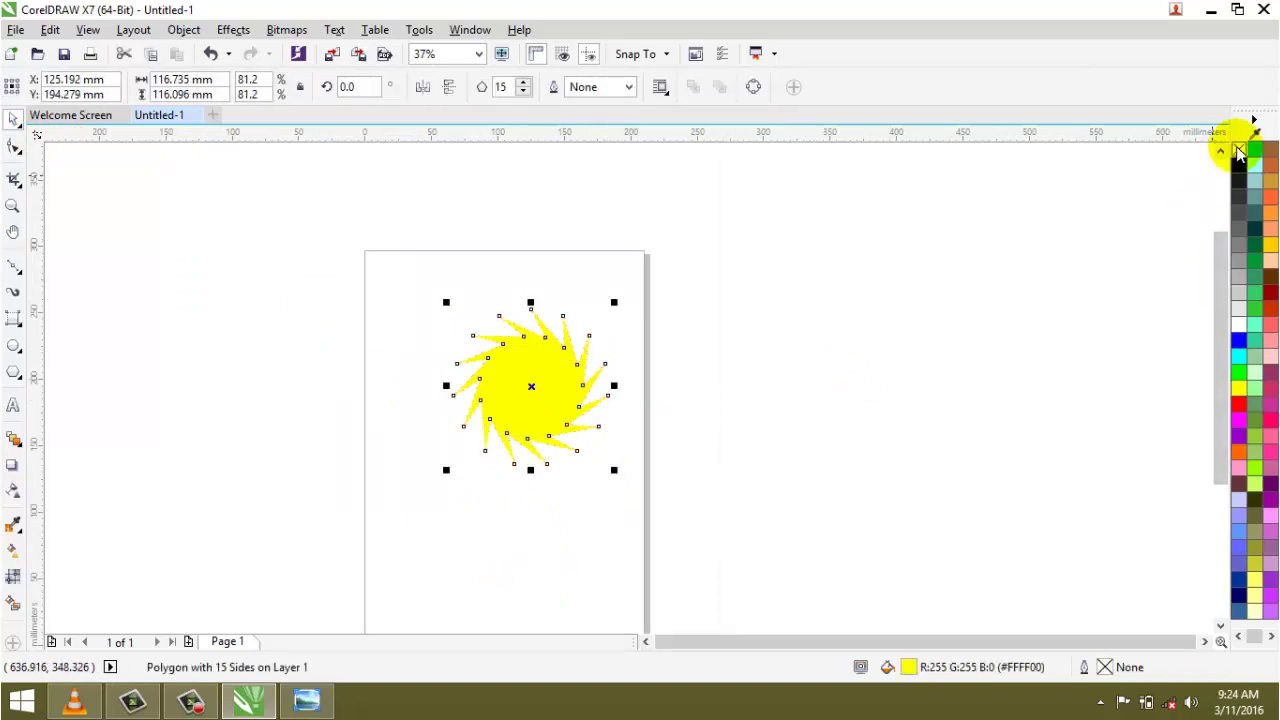
{"action": "left_click", "coordinate": [777, 360]}
{"action": "left_click", "coordinate": [555, 395]}
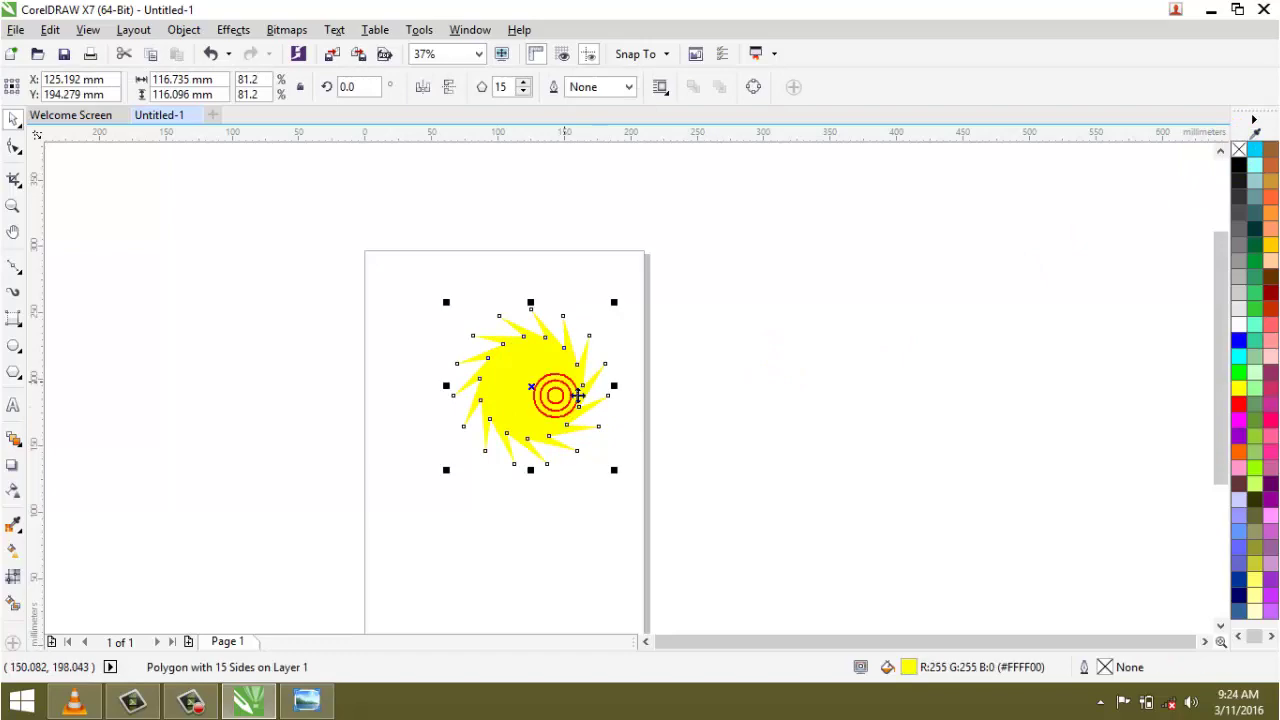
{"action": "key", "text": "Delete"}
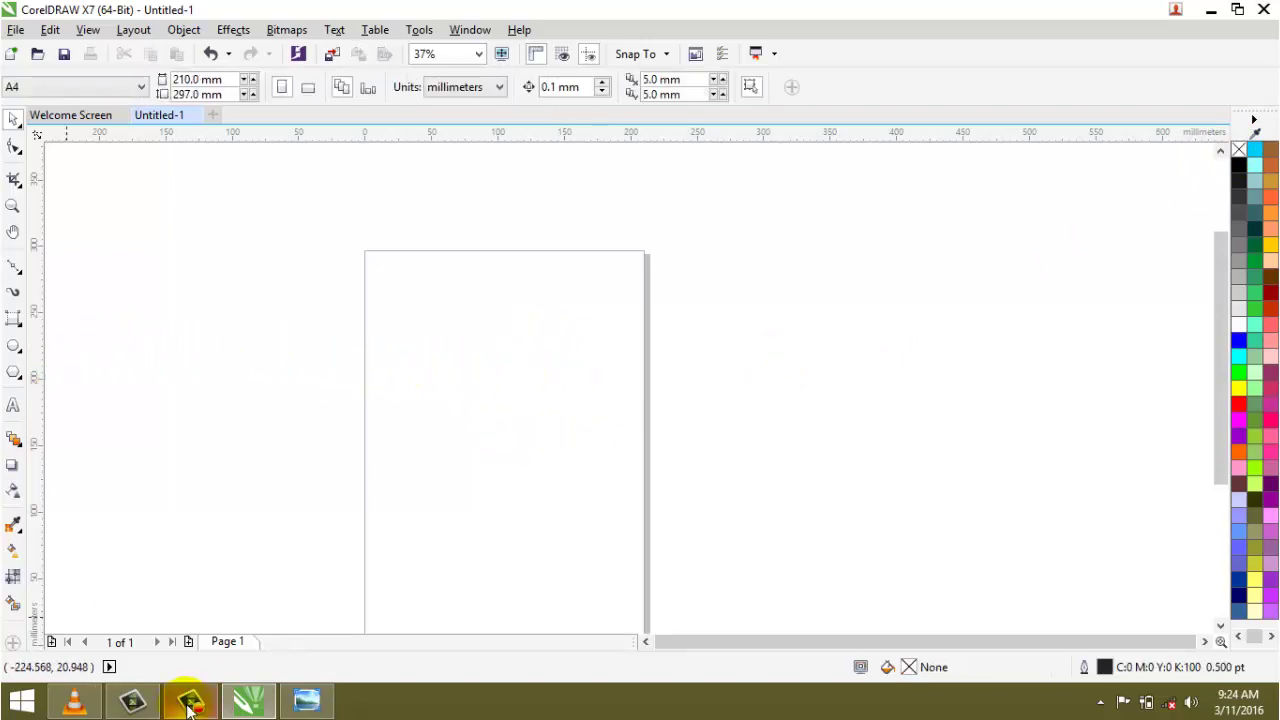
{"action": "left_click", "coordinate": [305, 702]}
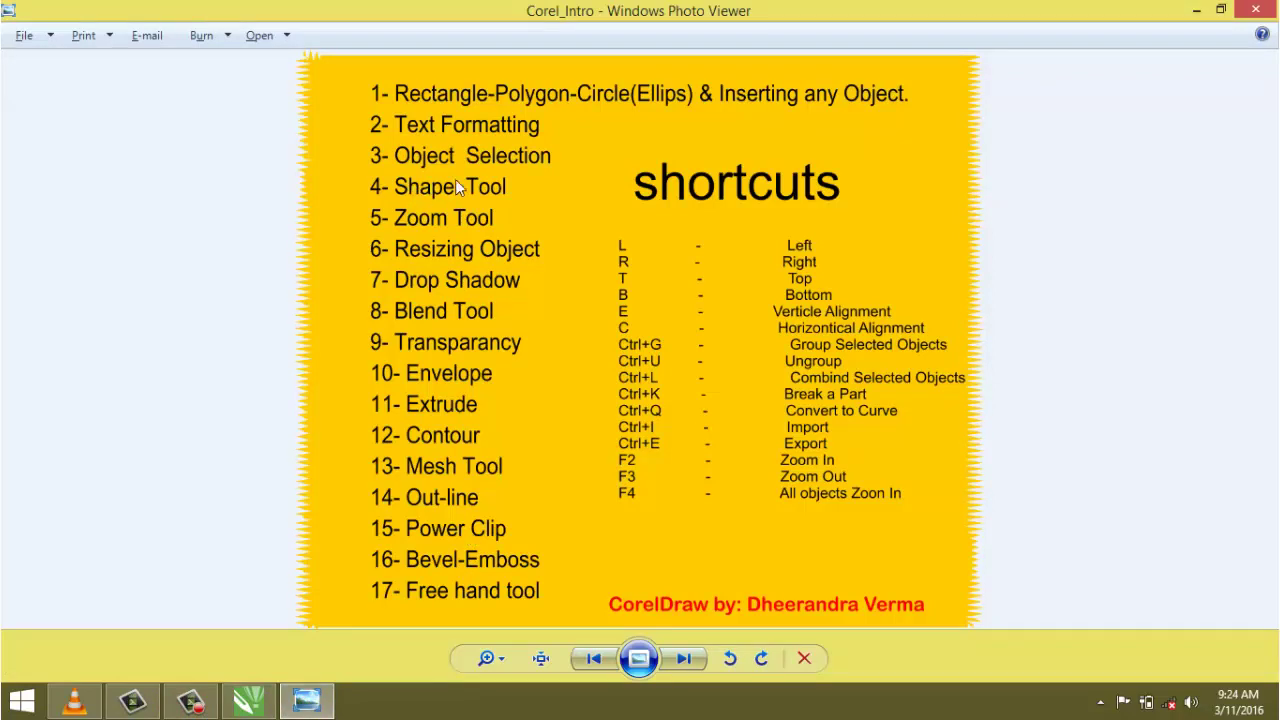
{"action": "key", "text": "alt+Tab"}
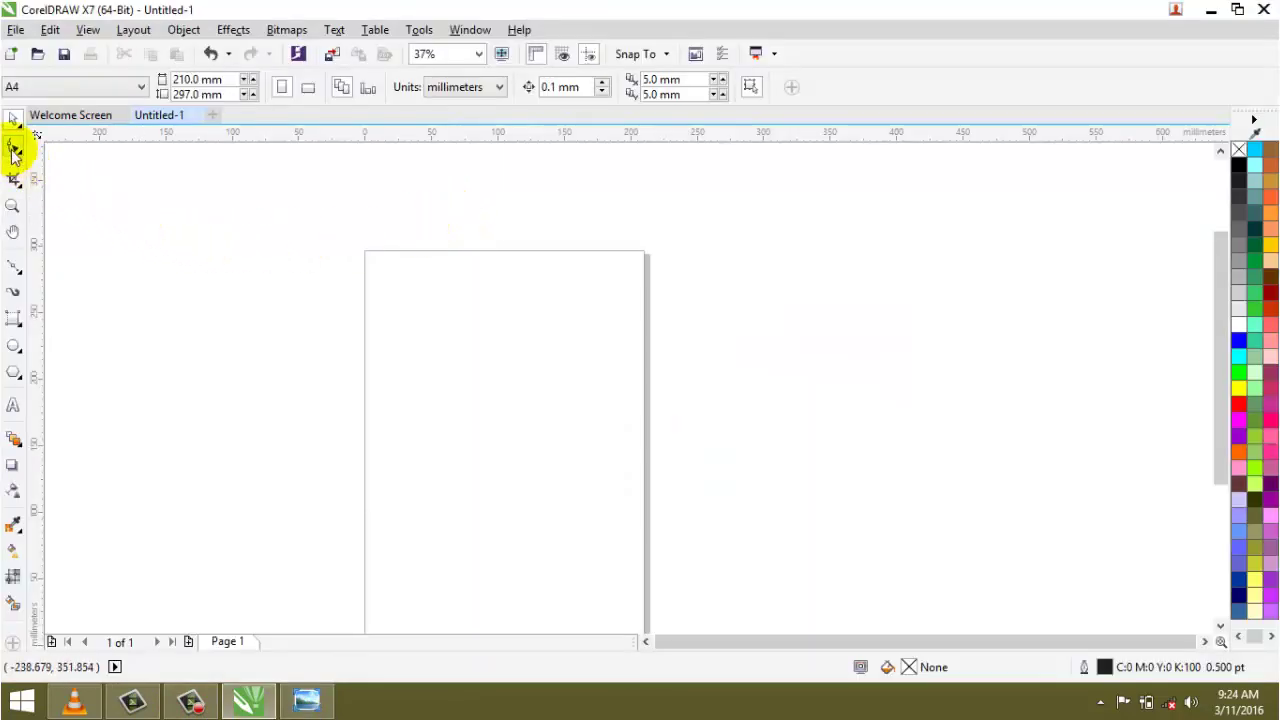
- Type the artistic text 'Hello Guys Here You learn Corel From Basic Steps' near the page top
{"action": "left_click", "coordinate": [14, 148]}
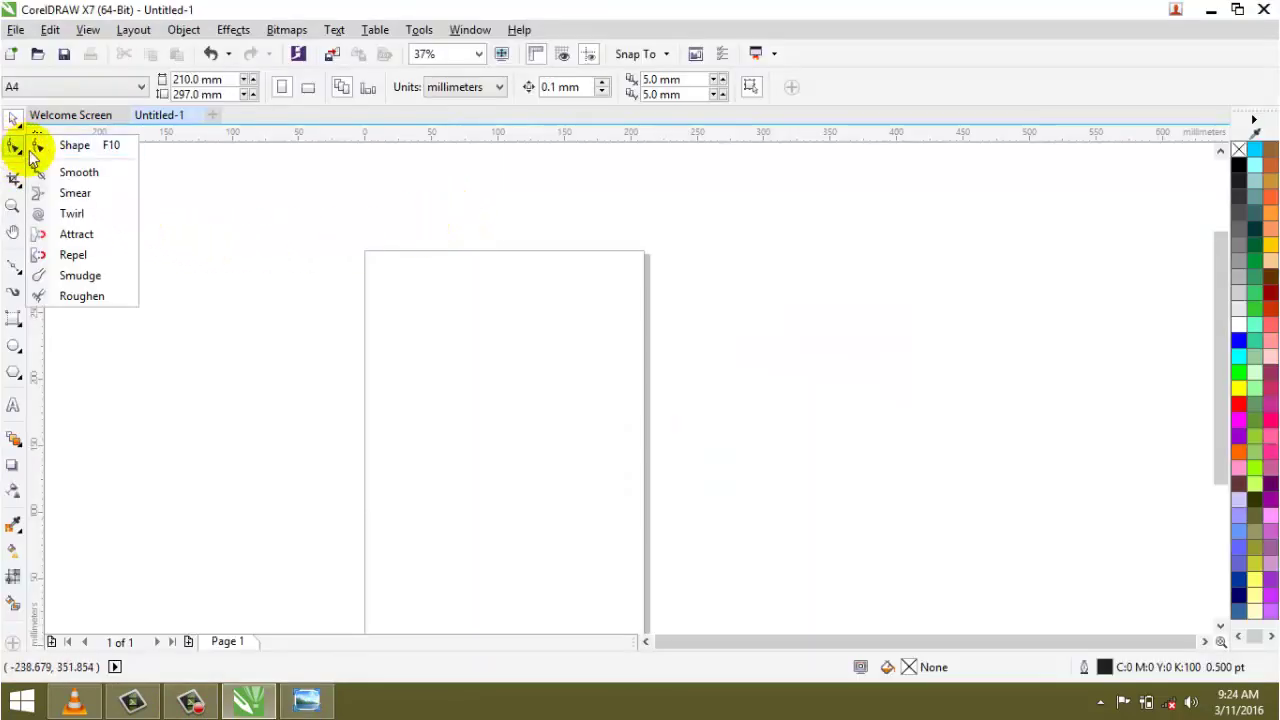
{"action": "left_click", "coordinate": [13, 405]}
{"action": "left_click", "coordinate": [490, 339]}
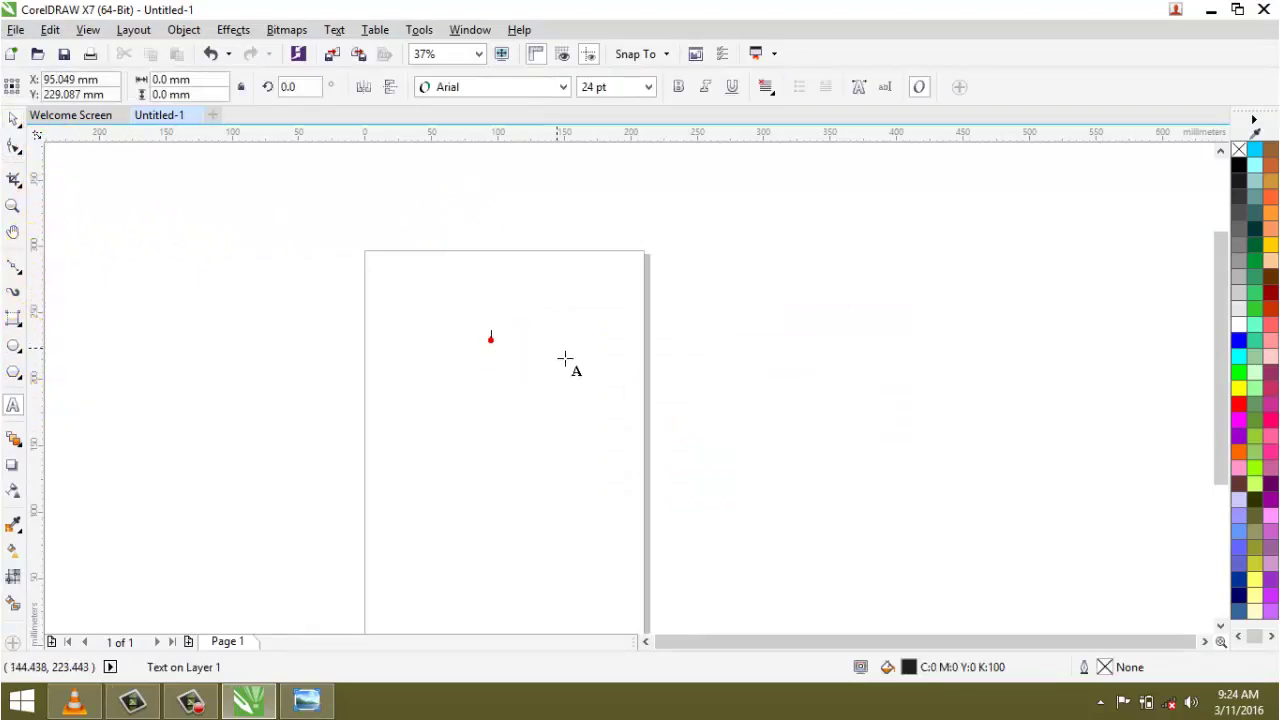
{"action": "type", "text": "Hel"}
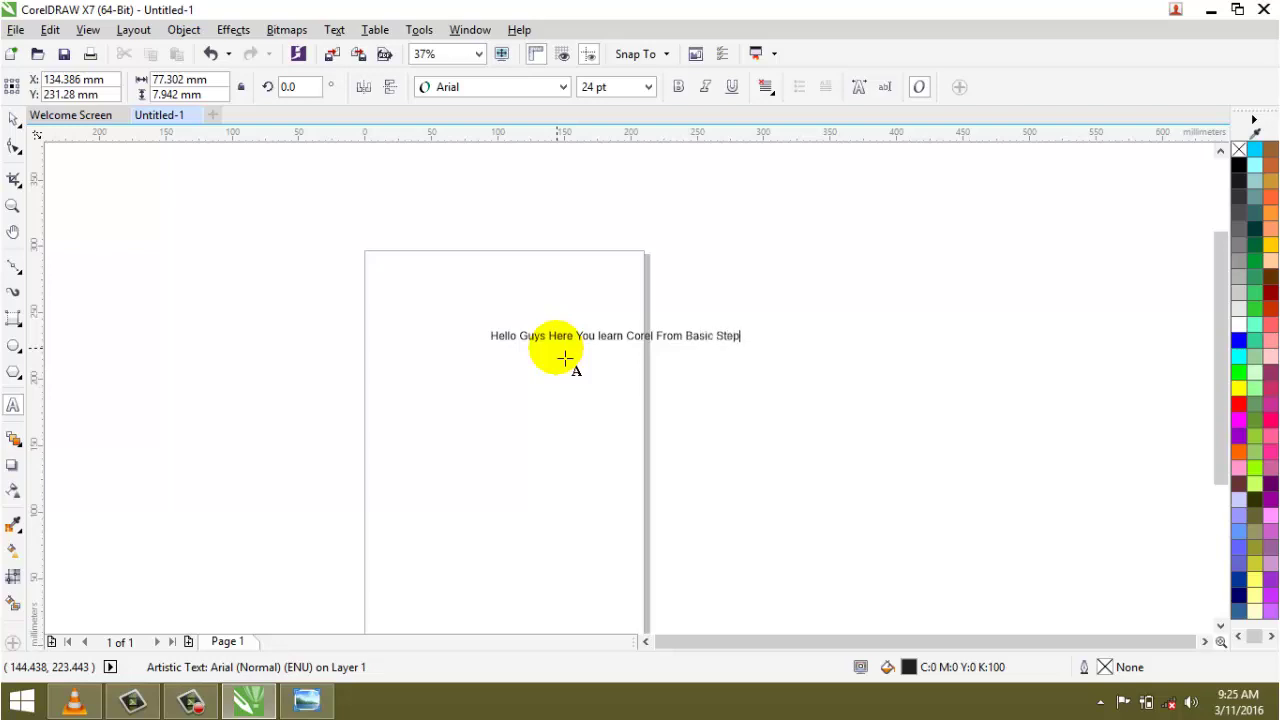
{"action": "left_click", "coordinate": [13, 119]}
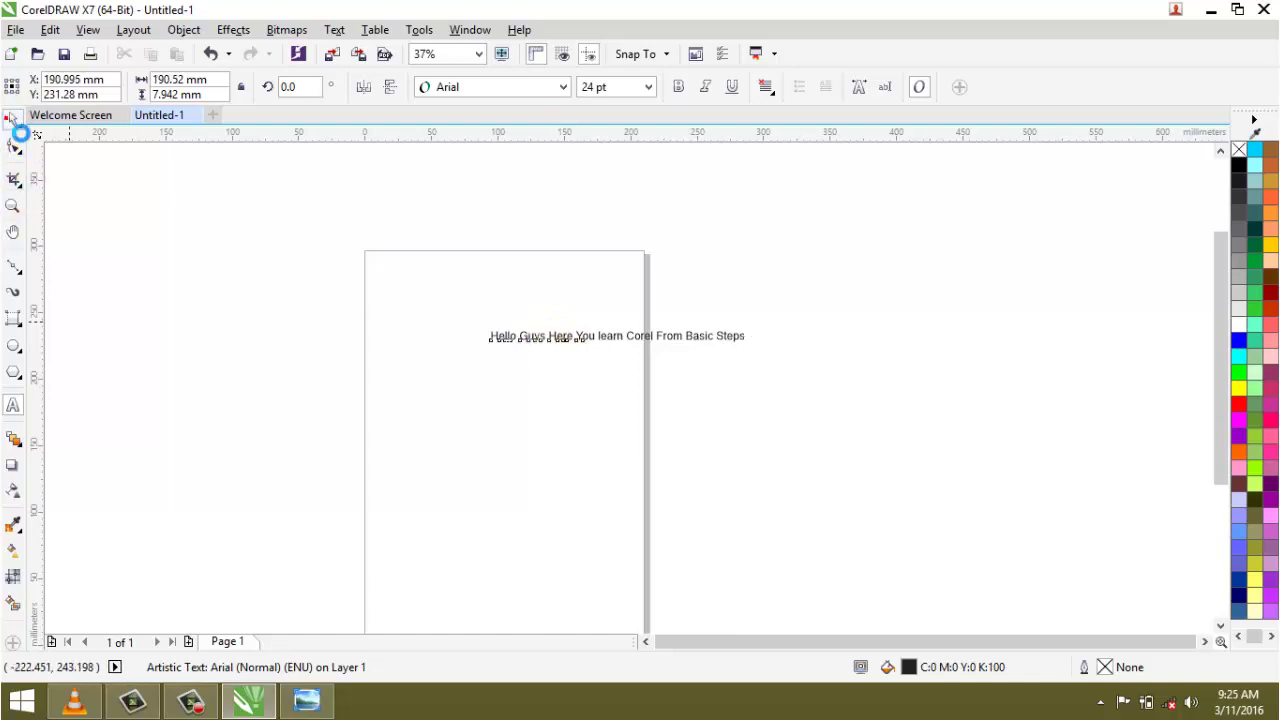
- Break the text before 'Basic' into two lines, scale it to 39.13 pt, and view the shortcuts slide
{"action": "left_click", "coordinate": [13, 405]}
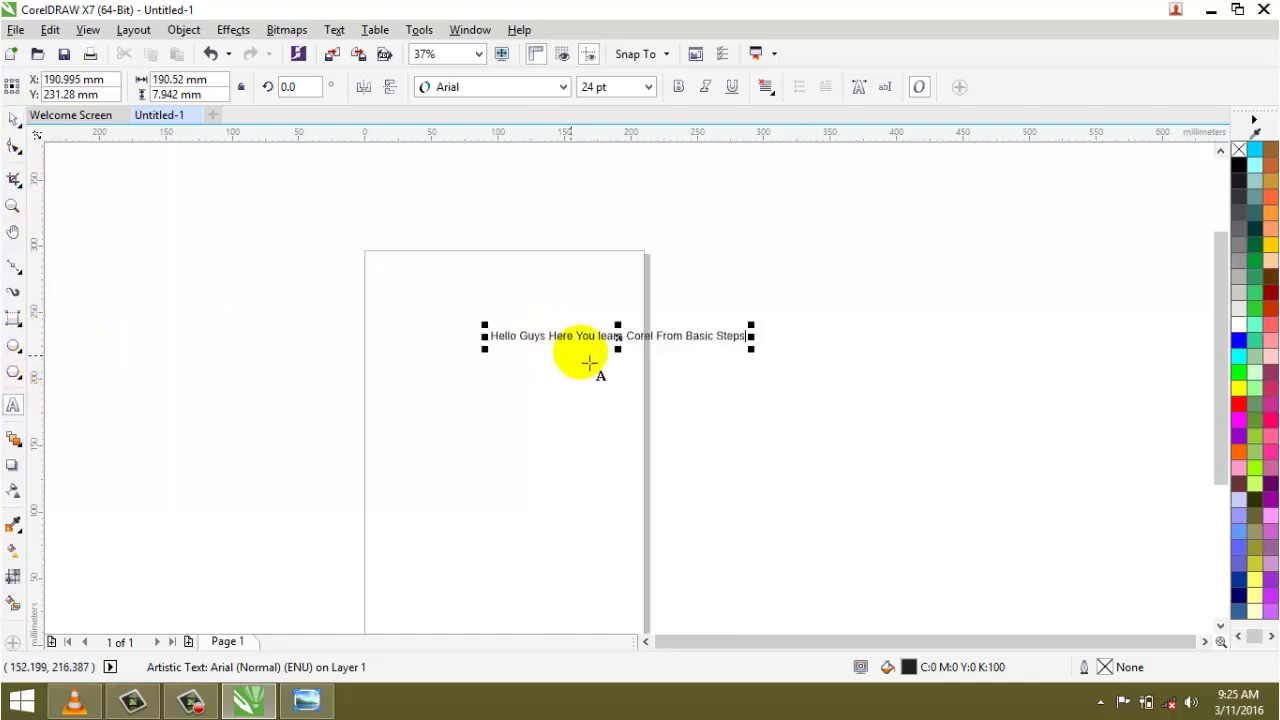
{"action": "left_click", "coordinate": [689, 350]}
{"action": "key", "text": "Return"}
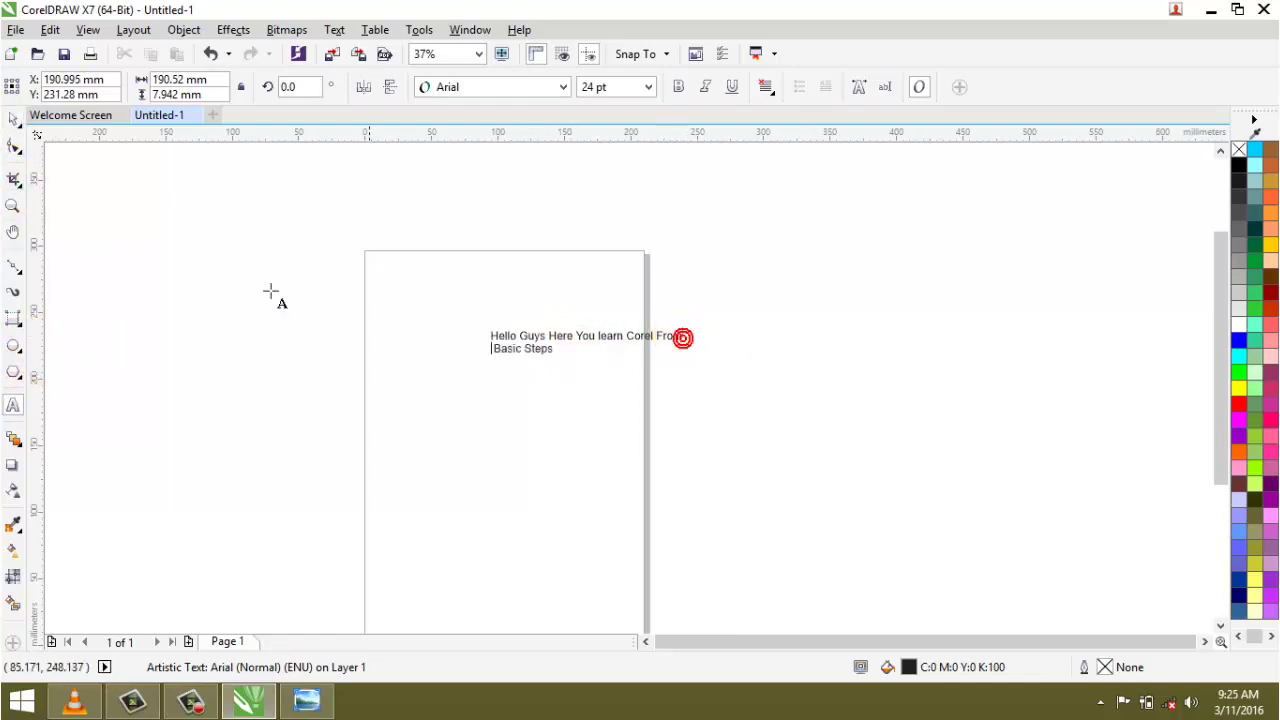
{"action": "left_click", "coordinate": [13, 119]}
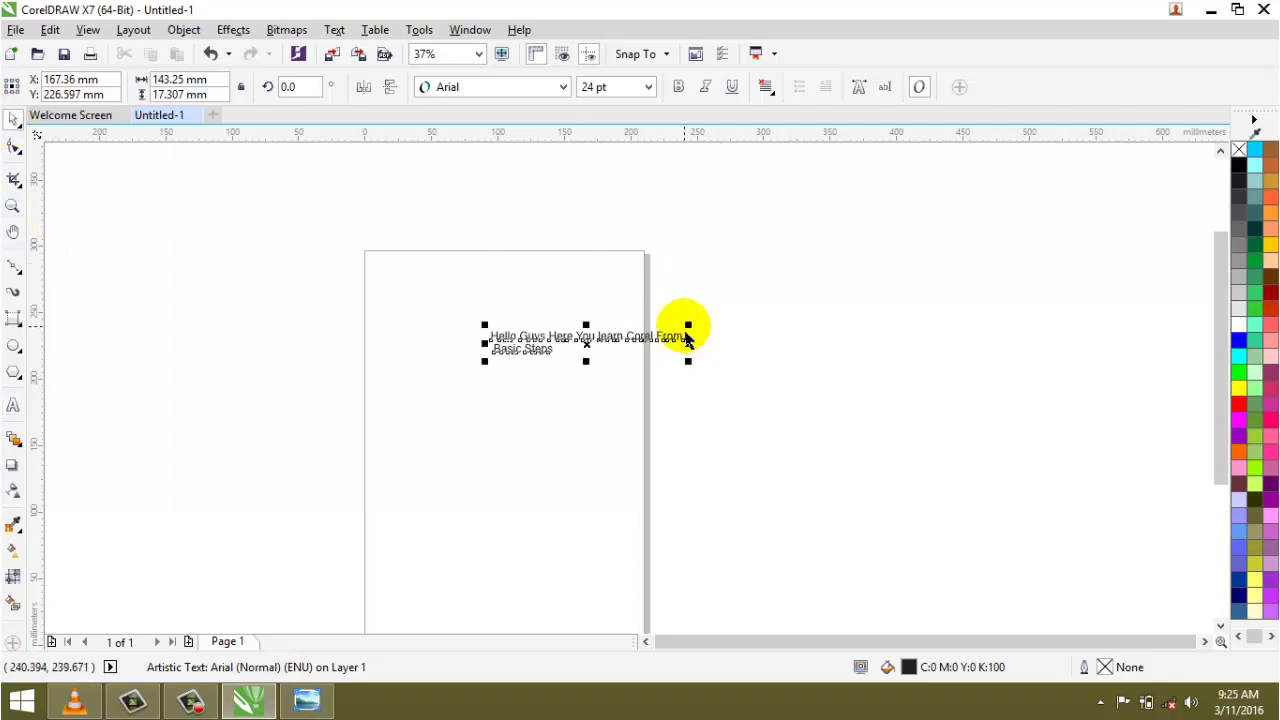
{"action": "left_click_drag", "start_coordinate": [688, 324], "coordinate": [716, 340]}
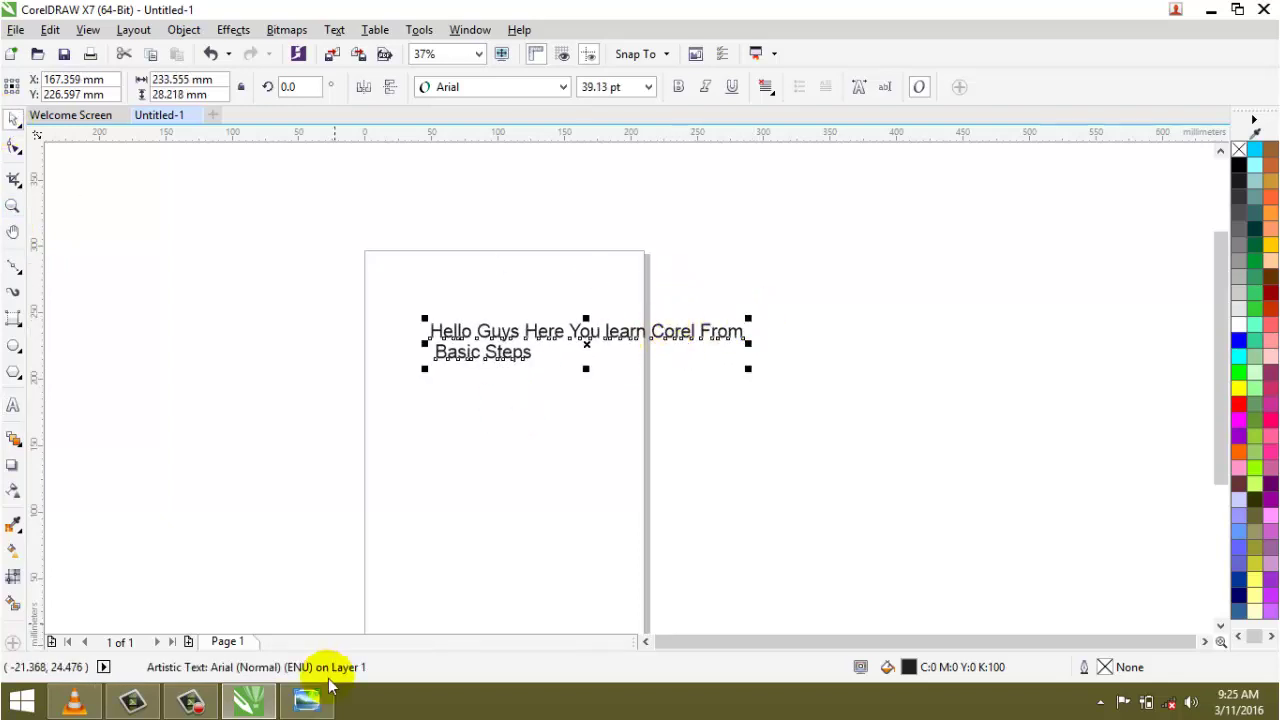
{"action": "left_click", "coordinate": [306, 700]}
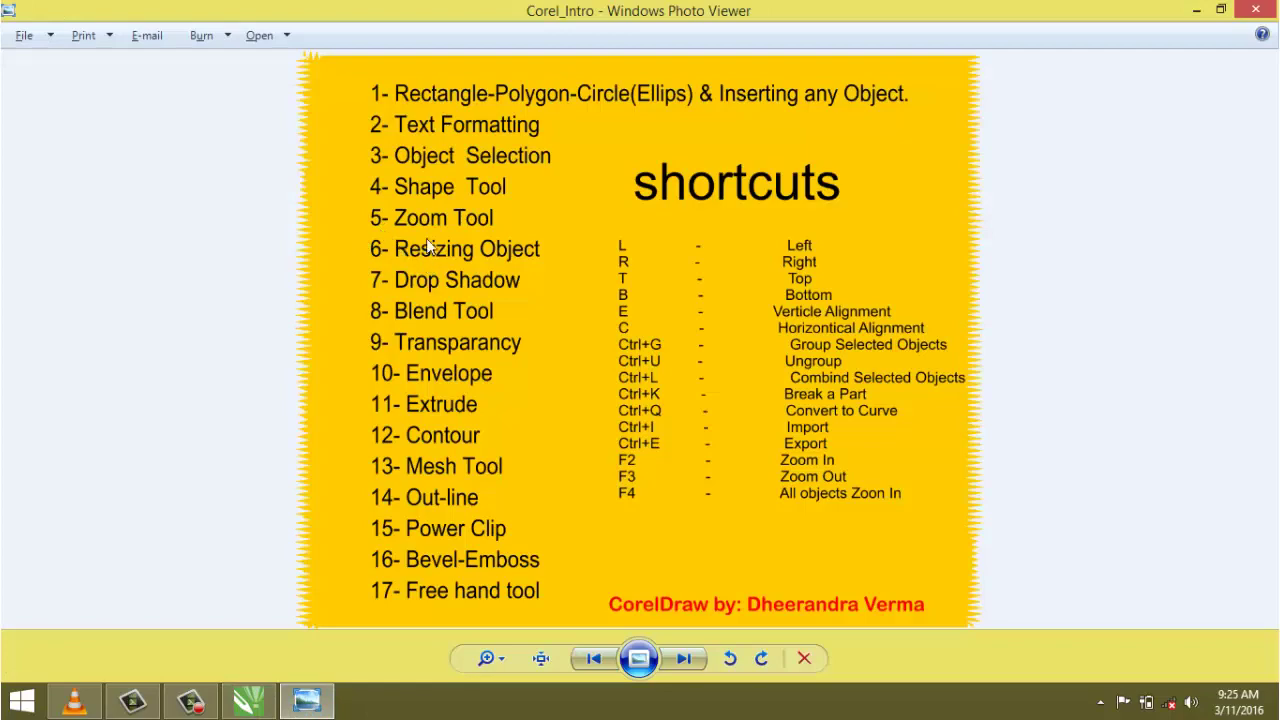
- Alt+Tab between Photo Viewer and CorelDRAW, ending on the drawing zoomed to 75%
{"action": "key", "text": "alt+Tab"}
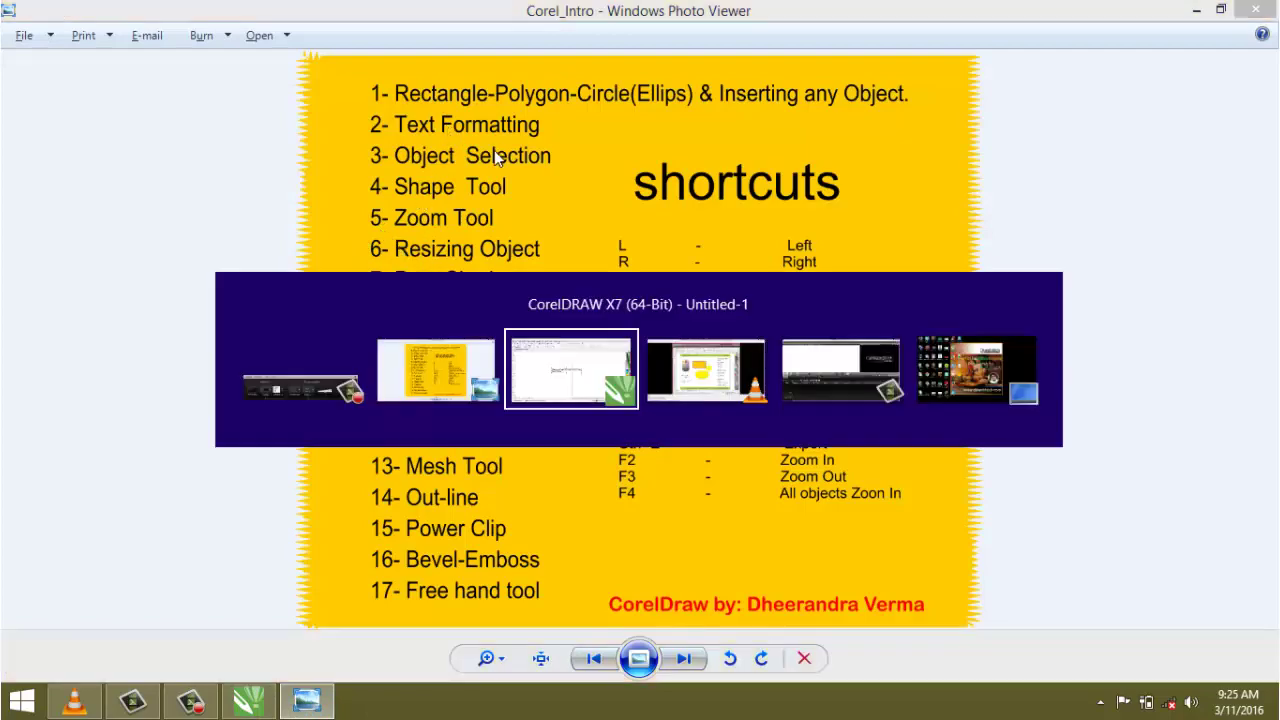
{"action": "key", "text": "alt+Tab"}
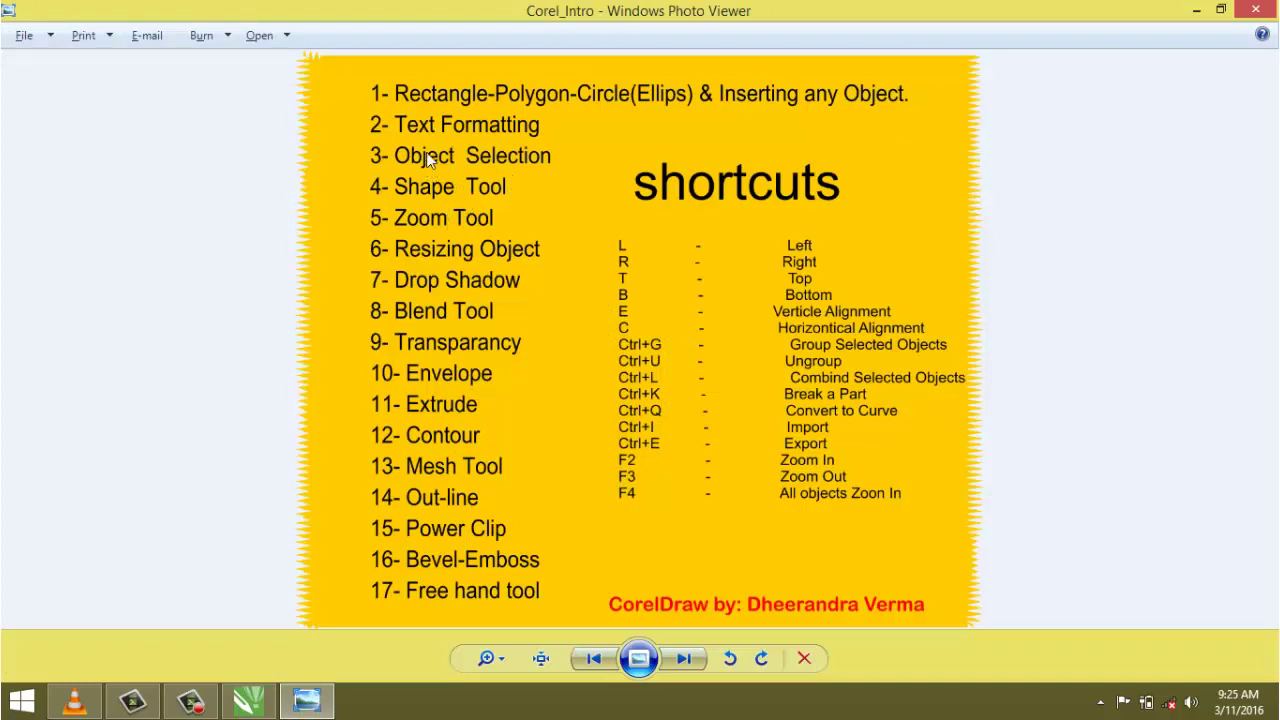
{"action": "key", "text": "alt+Tab"}
{"action": "scroll", "coordinate": [543, 368], "scroll_direction": "up", "scroll_amount": 2}
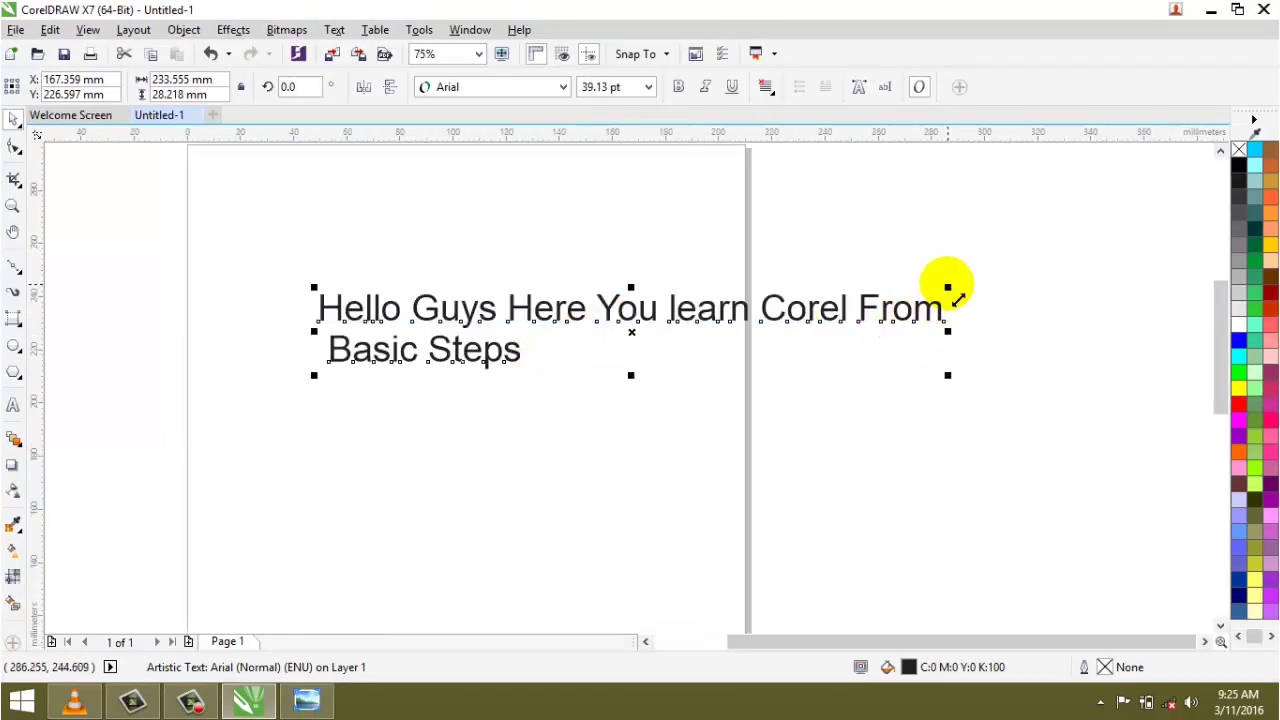
- Scale the greeting to 42.127 pt and colour it red after trying green, teal and gold
{"action": "left_click_drag", "start_coordinate": [947, 287], "coordinate": [971, 285]}
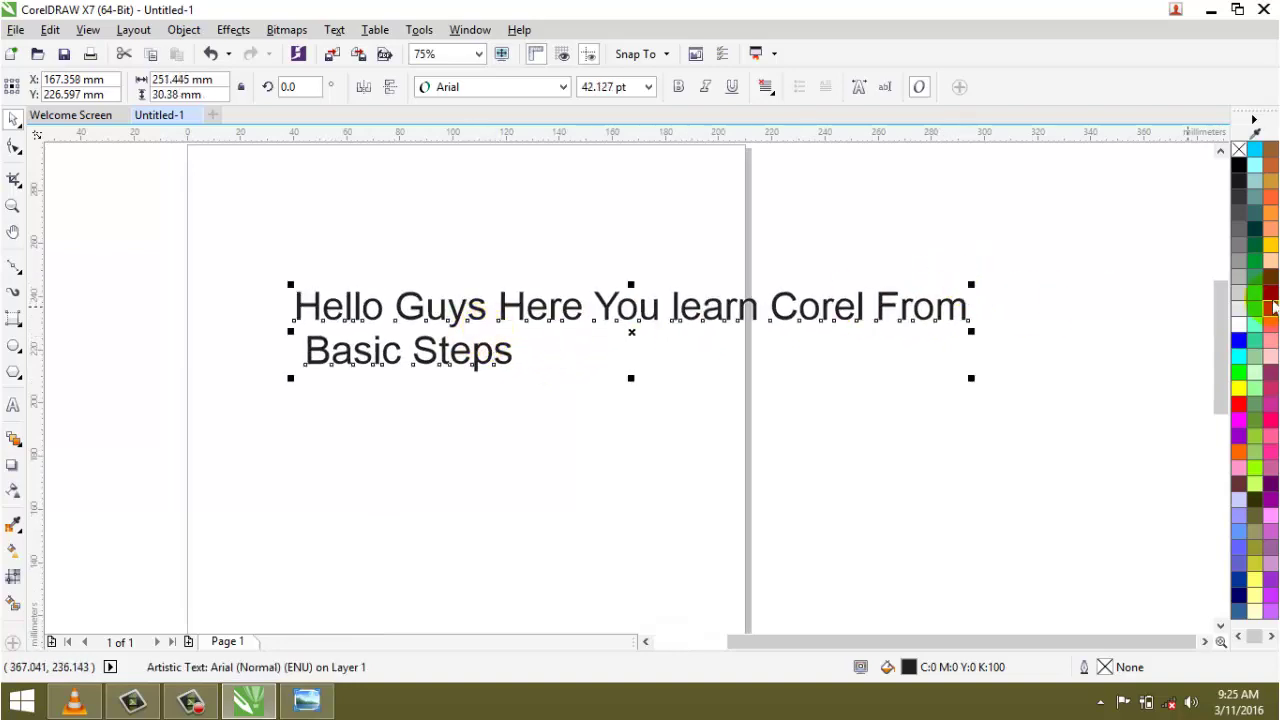
{"action": "left_click", "coordinate": [1254, 262]}
{"action": "left_click", "coordinate": [1254, 228]}
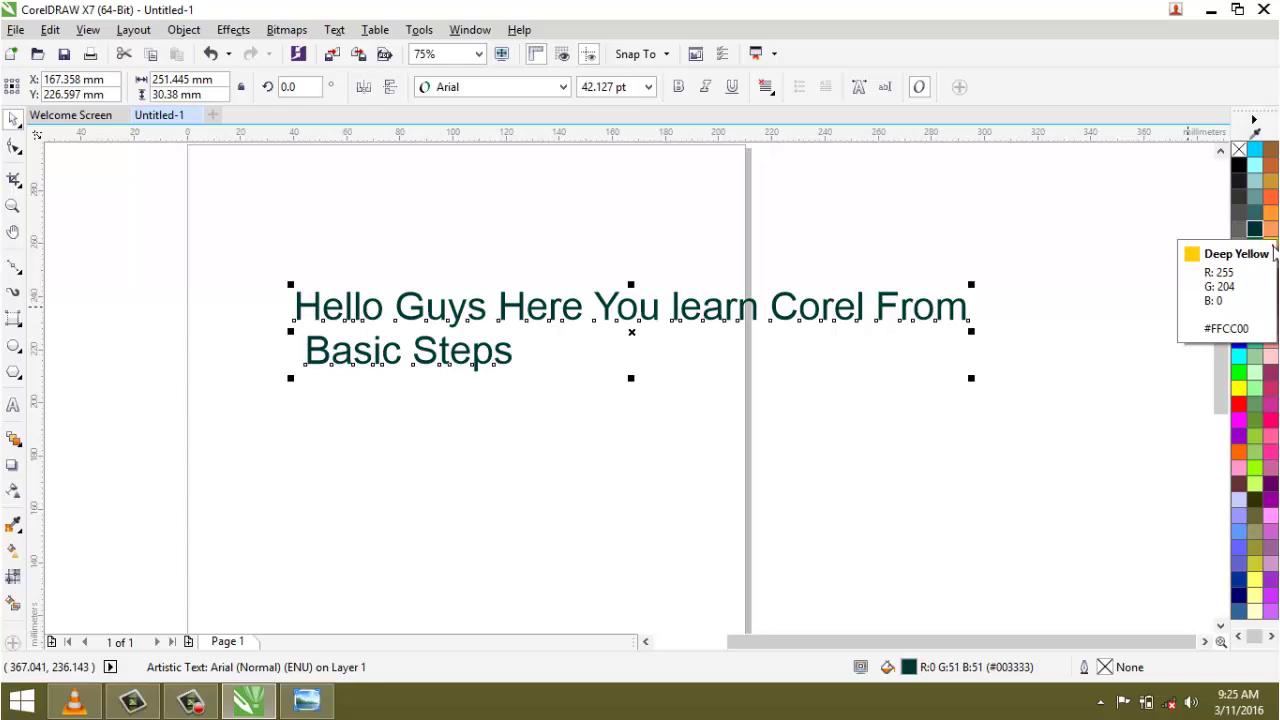
{"action": "left_click", "coordinate": [1270, 181]}
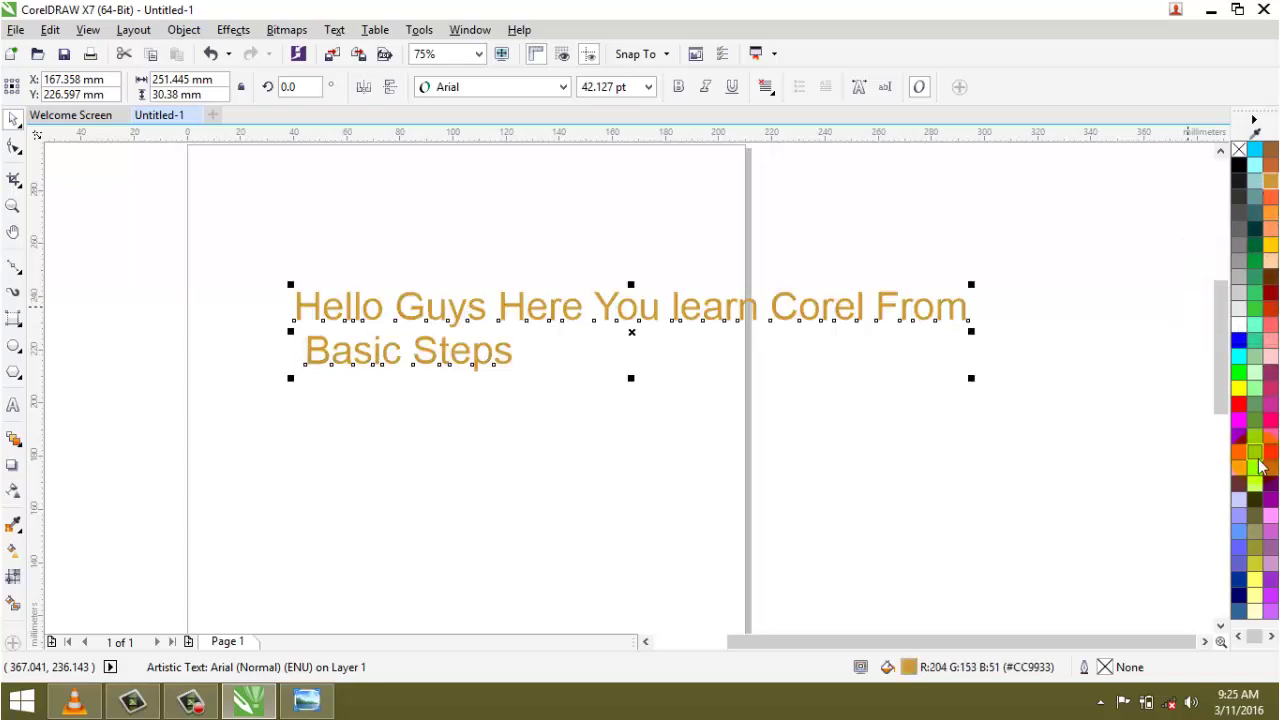
{"action": "left_click", "coordinate": [1238, 404]}
{"action": "left_click", "coordinate": [913, 418]}
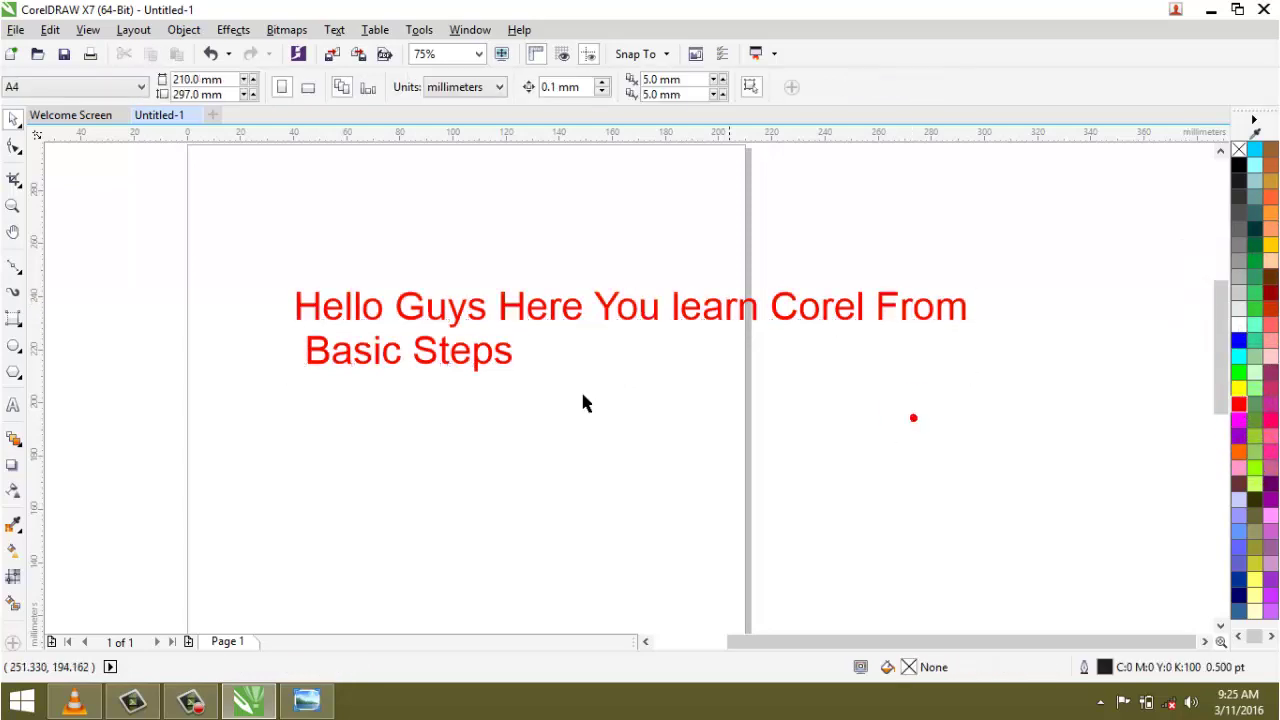
{"action": "left_click", "coordinate": [318, 308]}
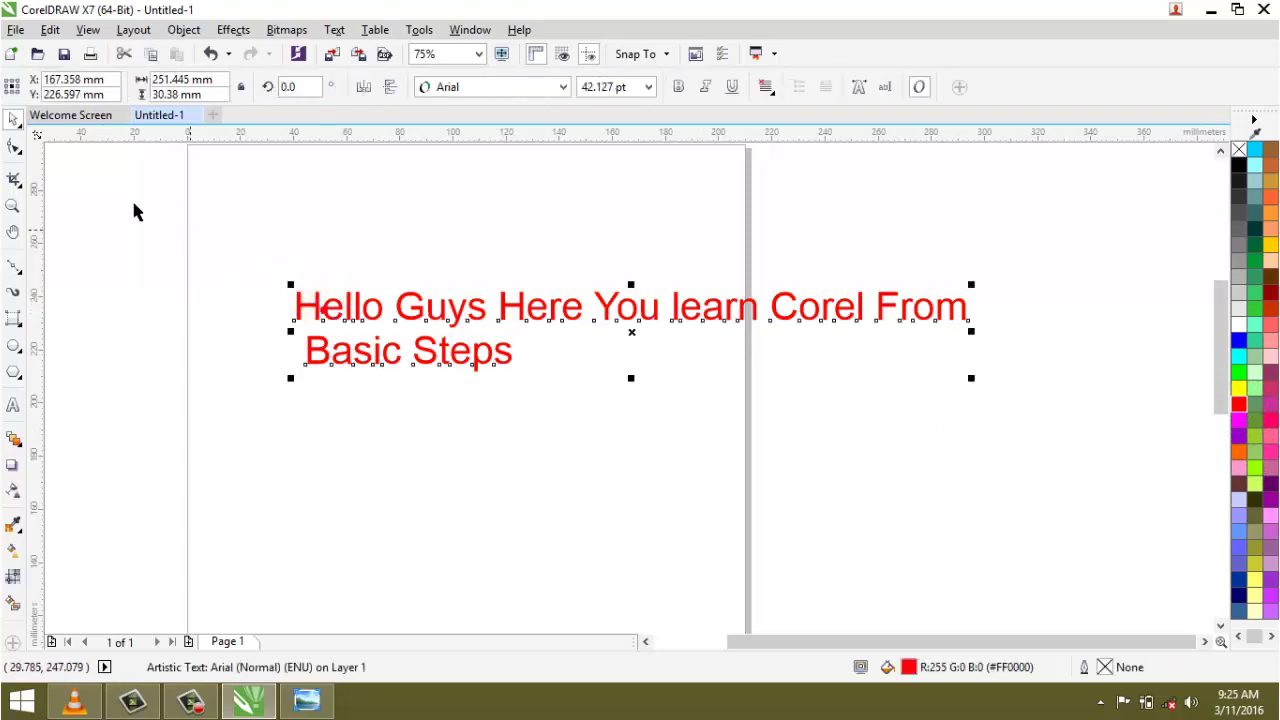
{"action": "left_click", "coordinate": [13, 146]}
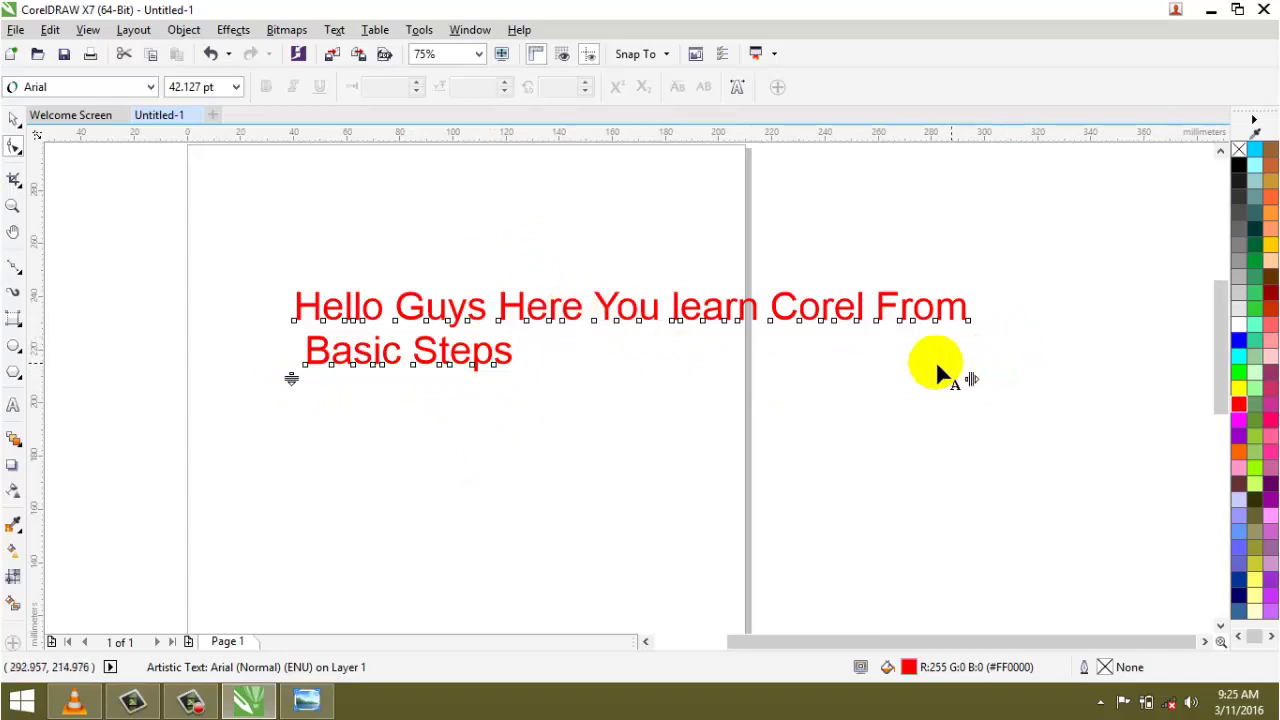
{"action": "left_click", "coordinate": [334, 29]}
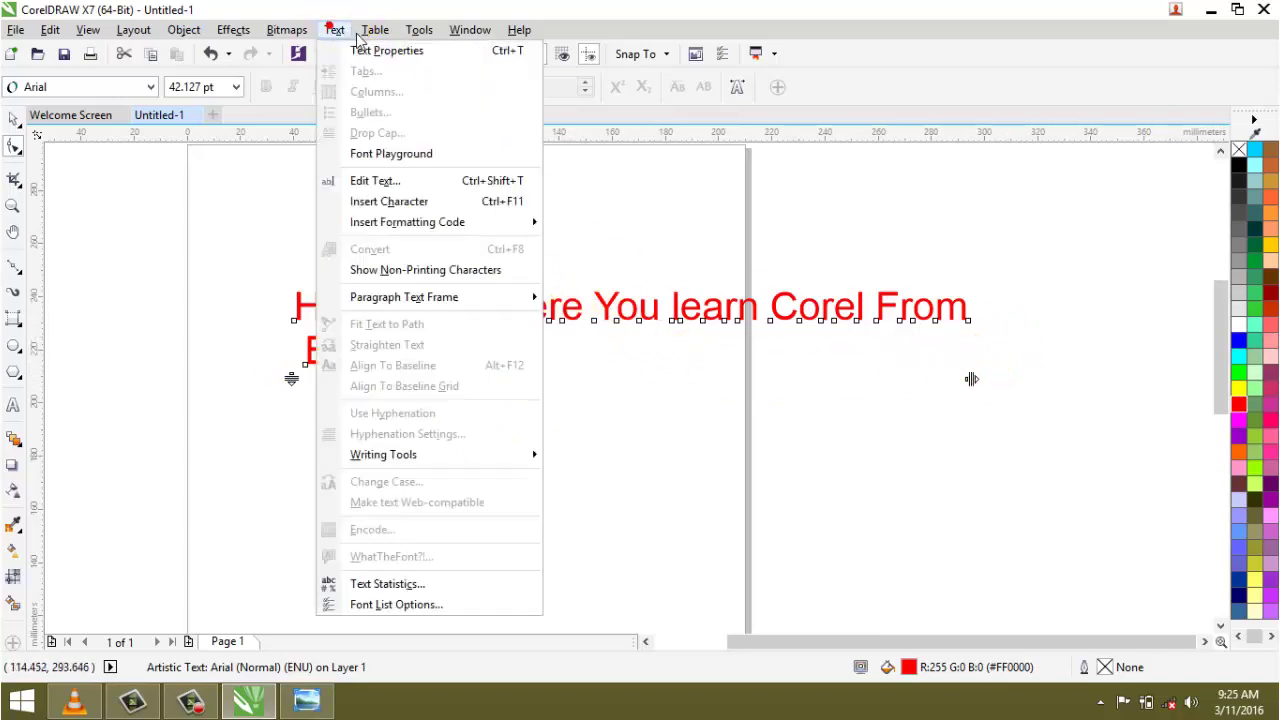
{"action": "left_click", "coordinate": [333, 38]}
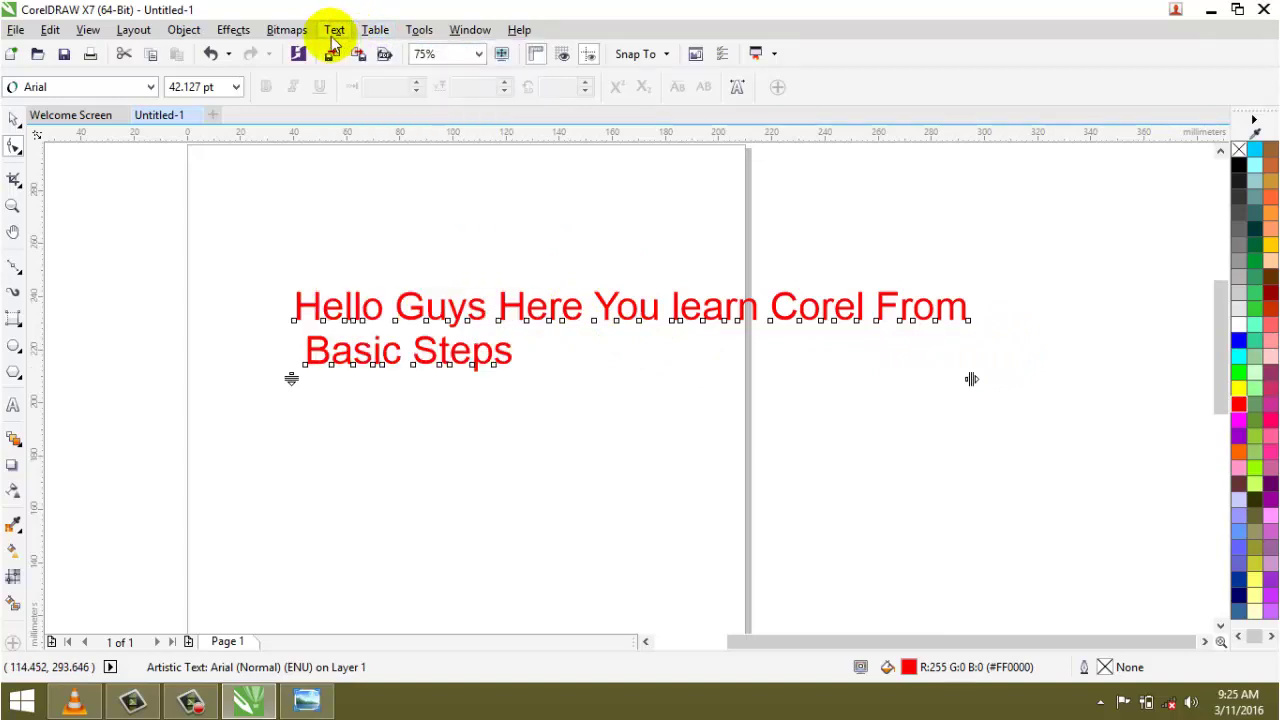
{"action": "left_click", "coordinate": [334, 40]}
{"action": "left_click", "coordinate": [387, 50]}
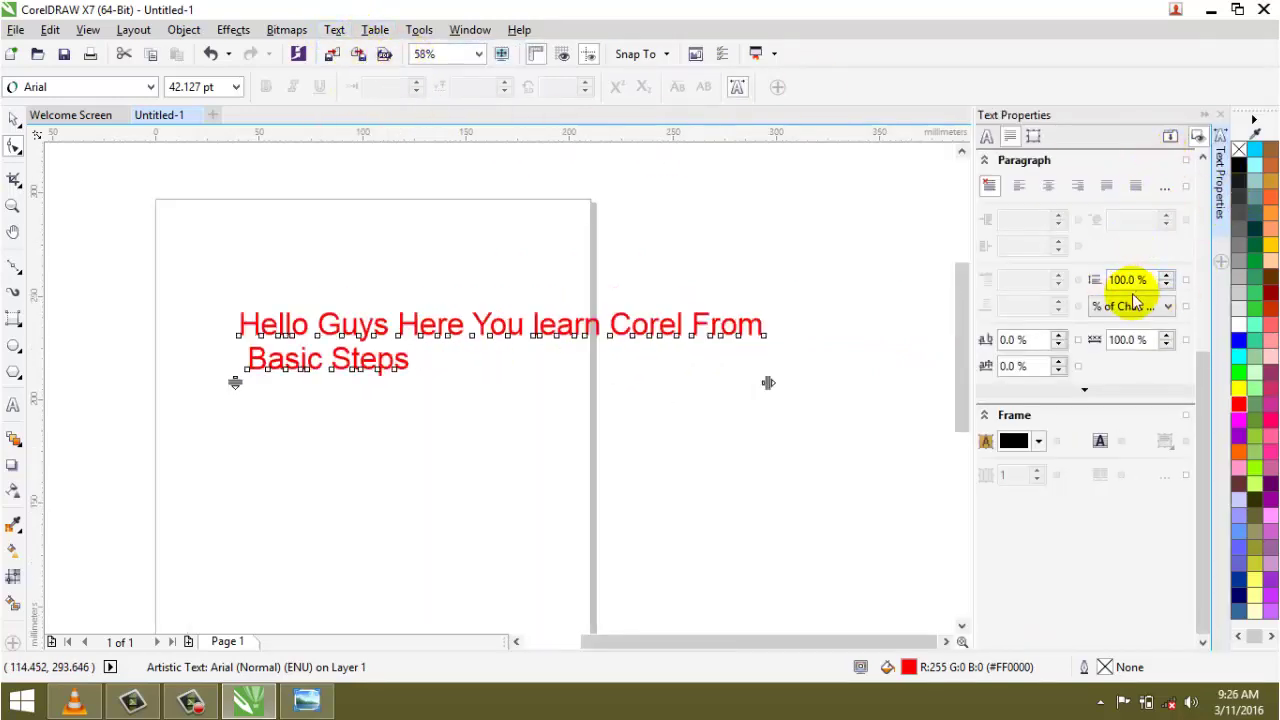
{"action": "left_click", "coordinate": [14, 120]}
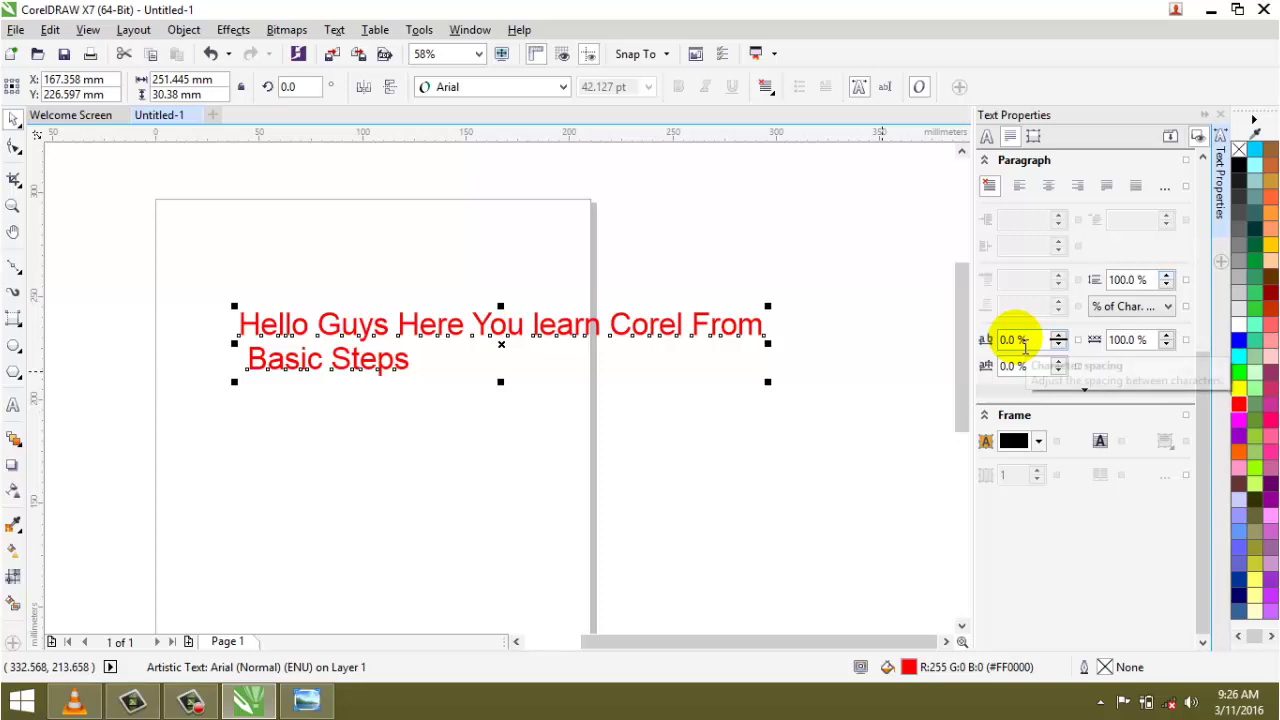
{"action": "left_click_drag", "start_coordinate": [1025, 343], "coordinate": [985, 343]}
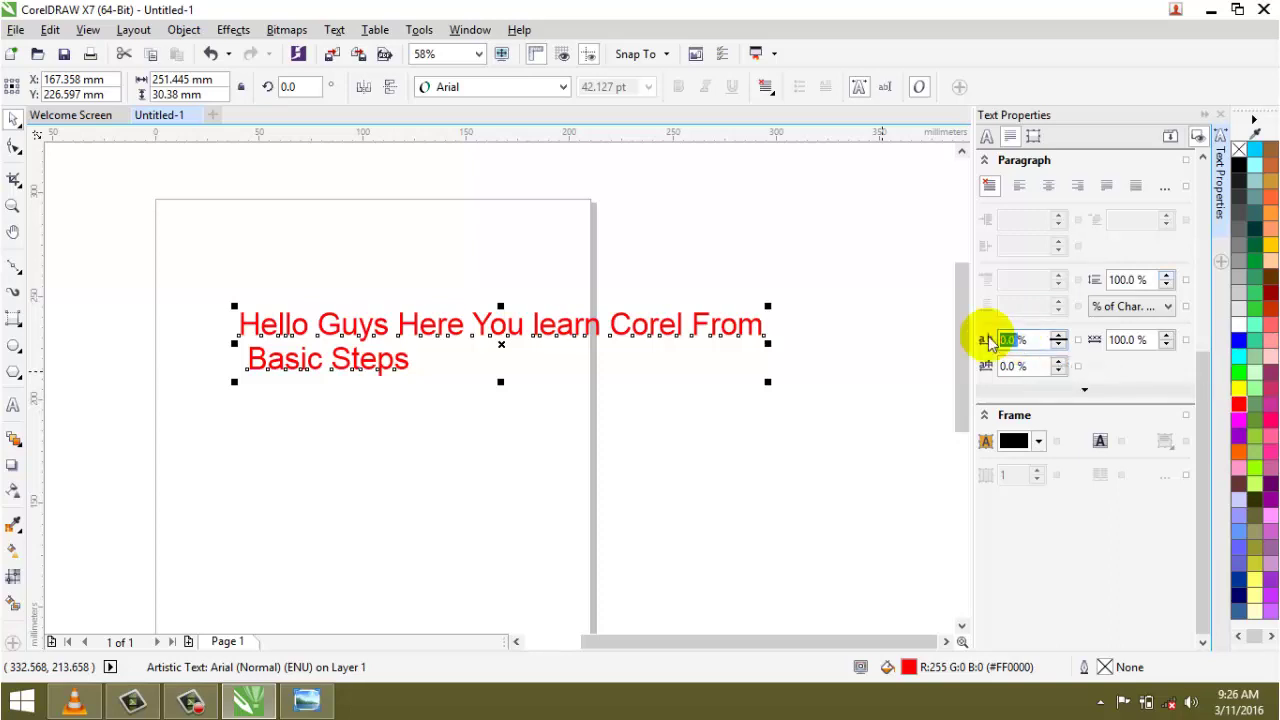
{"action": "type", "text": "50"}
{"action": "key", "text": "Return"}
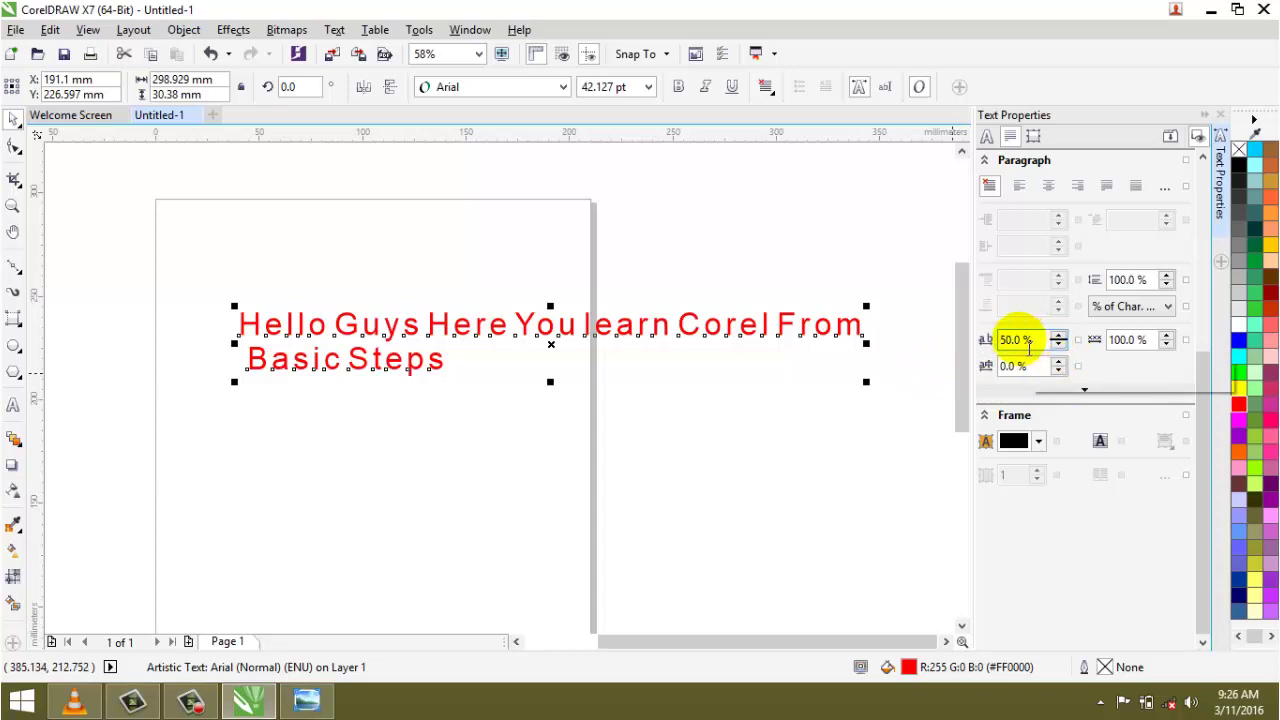
{"action": "left_click_drag", "start_coordinate": [1022, 340], "coordinate": [986, 343]}
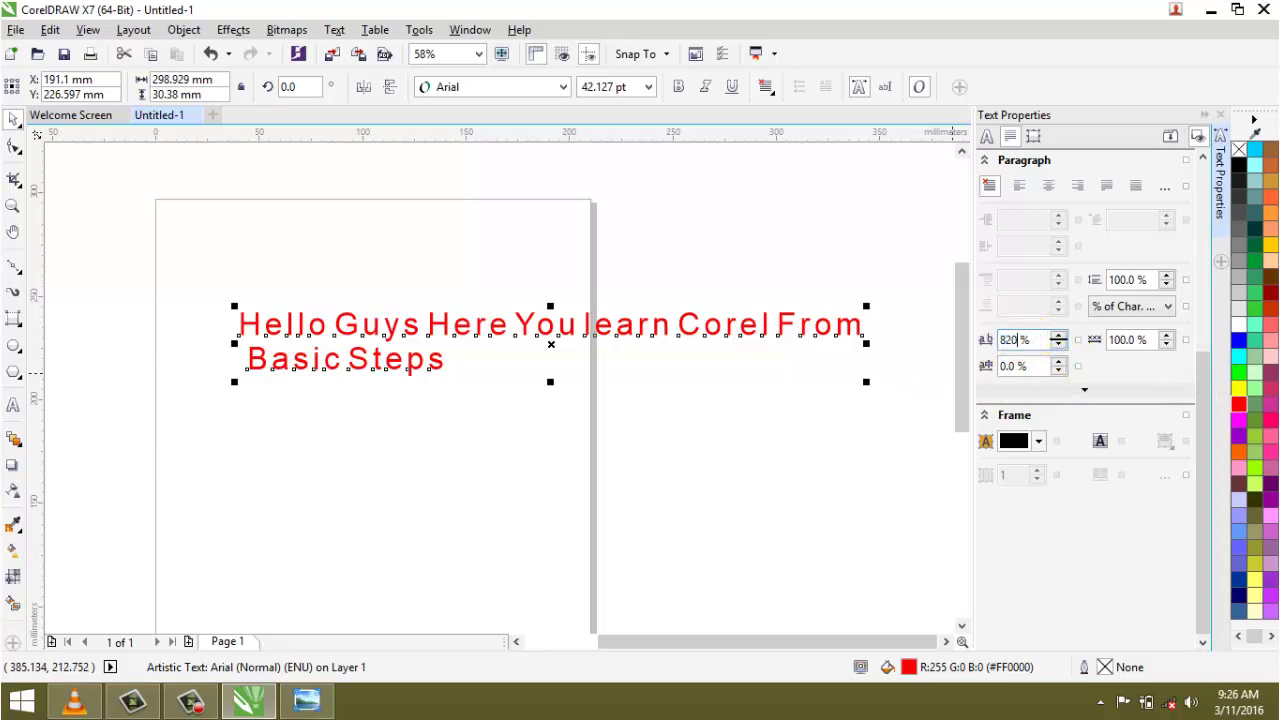
{"action": "key", "text": "Return"}
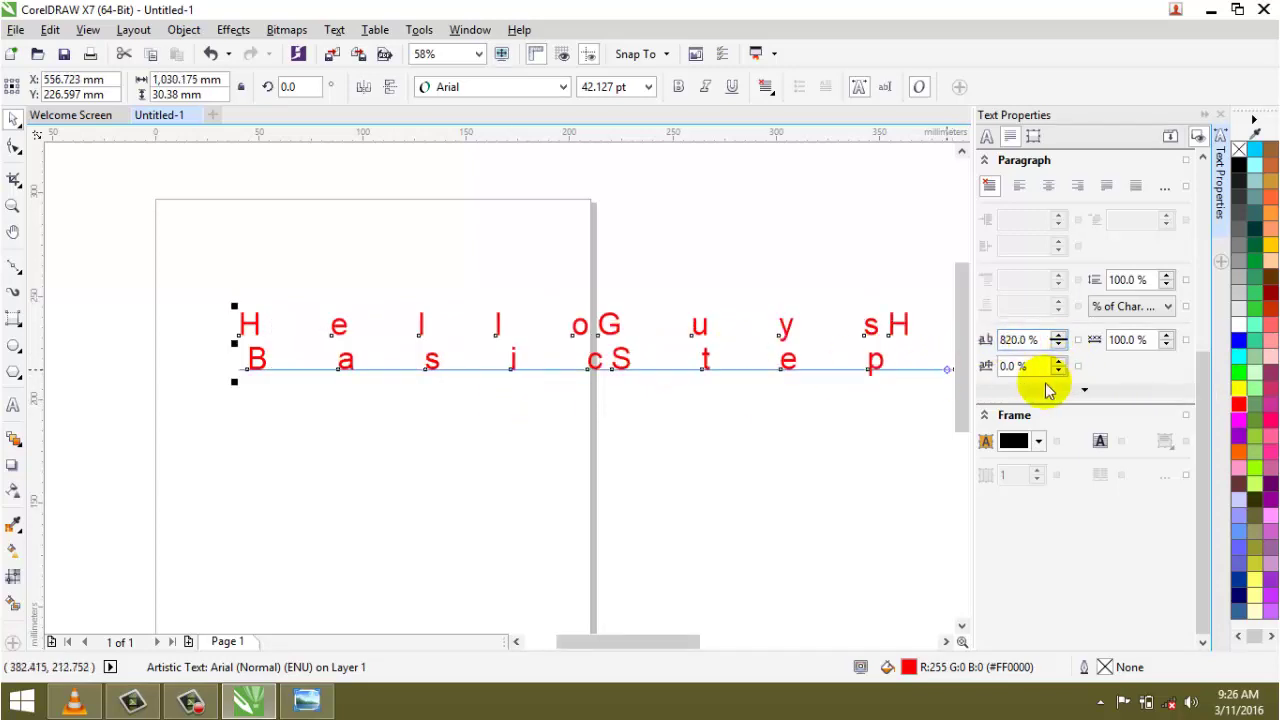
{"action": "left_click_drag", "start_coordinate": [1040, 345], "coordinate": [985, 330]}
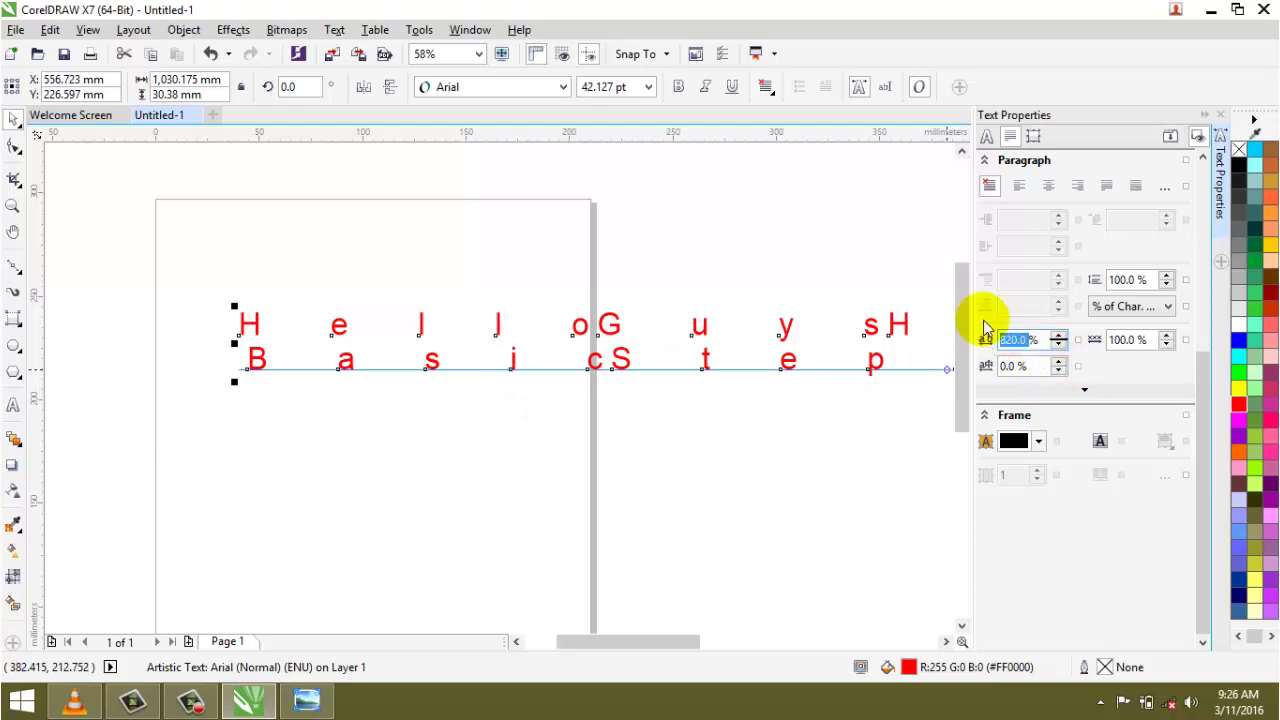
{"action": "type", "text": "0"}
{"action": "key", "text": "Return"}
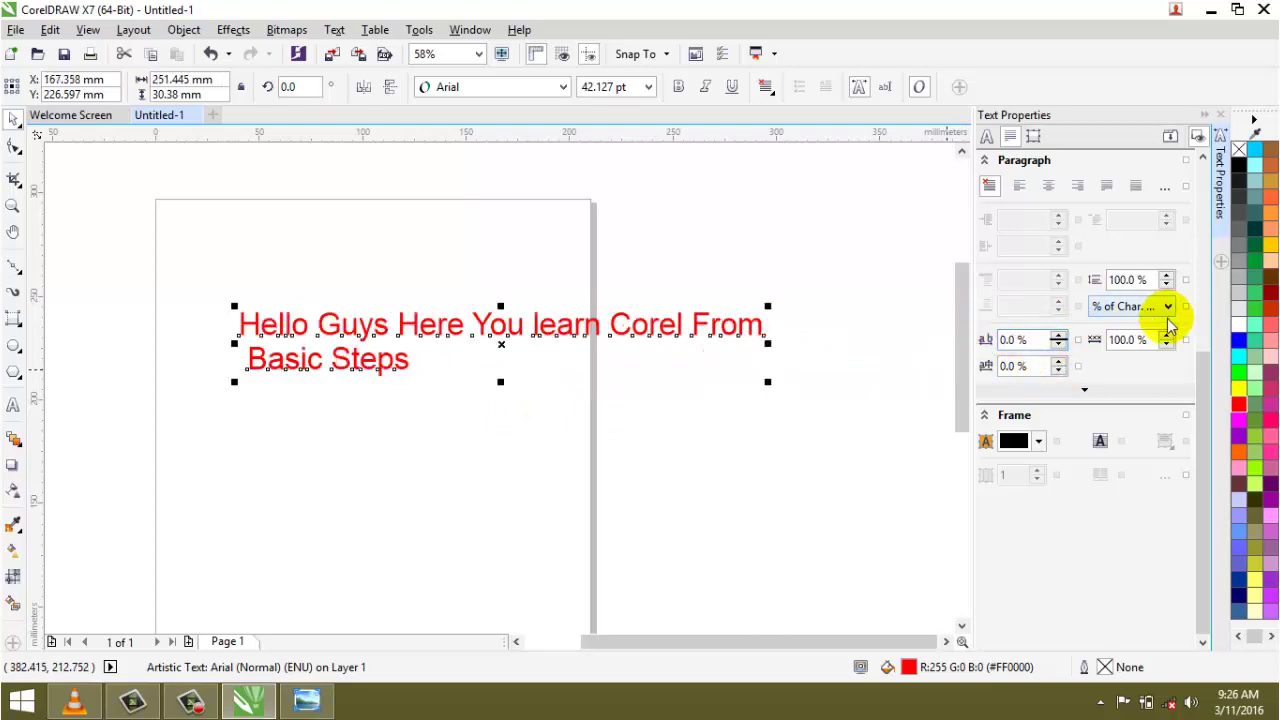
{"action": "left_click_drag", "start_coordinate": [1146, 340], "coordinate": [1085, 338]}
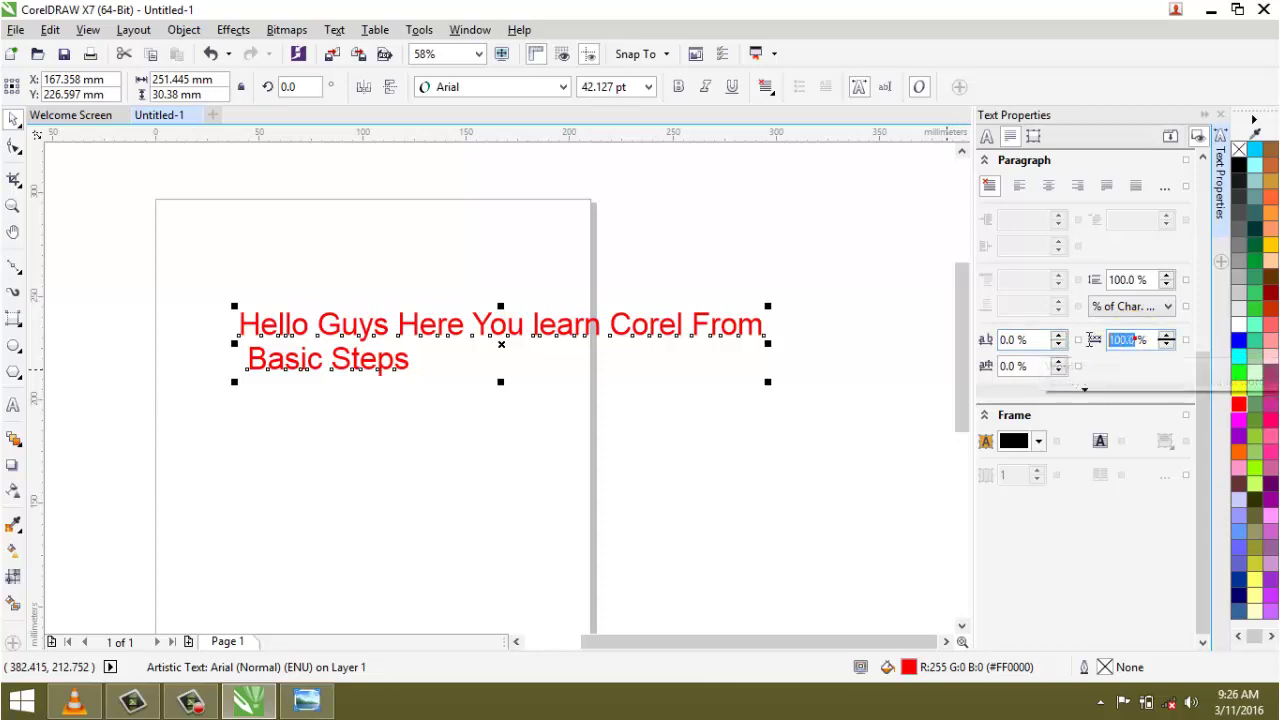
{"action": "key", "text": "Return"}
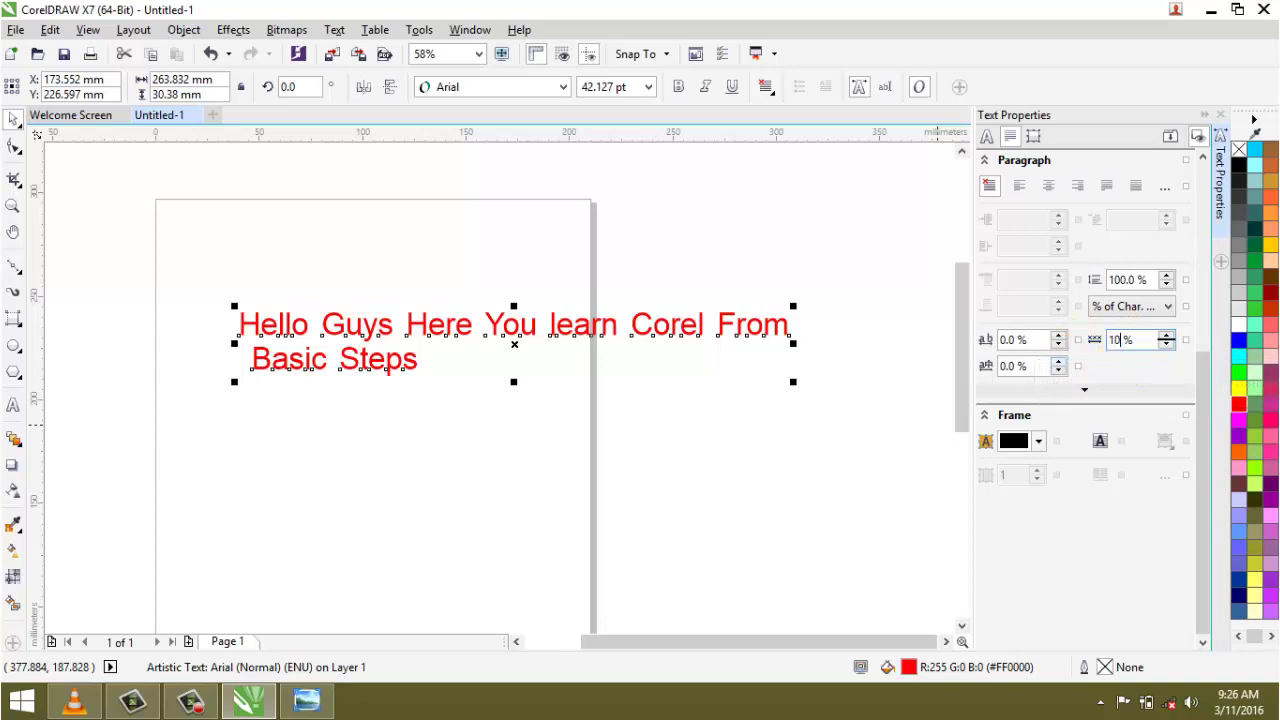
{"action": "type", "text": "0"}
{"action": "key", "text": "Return"}
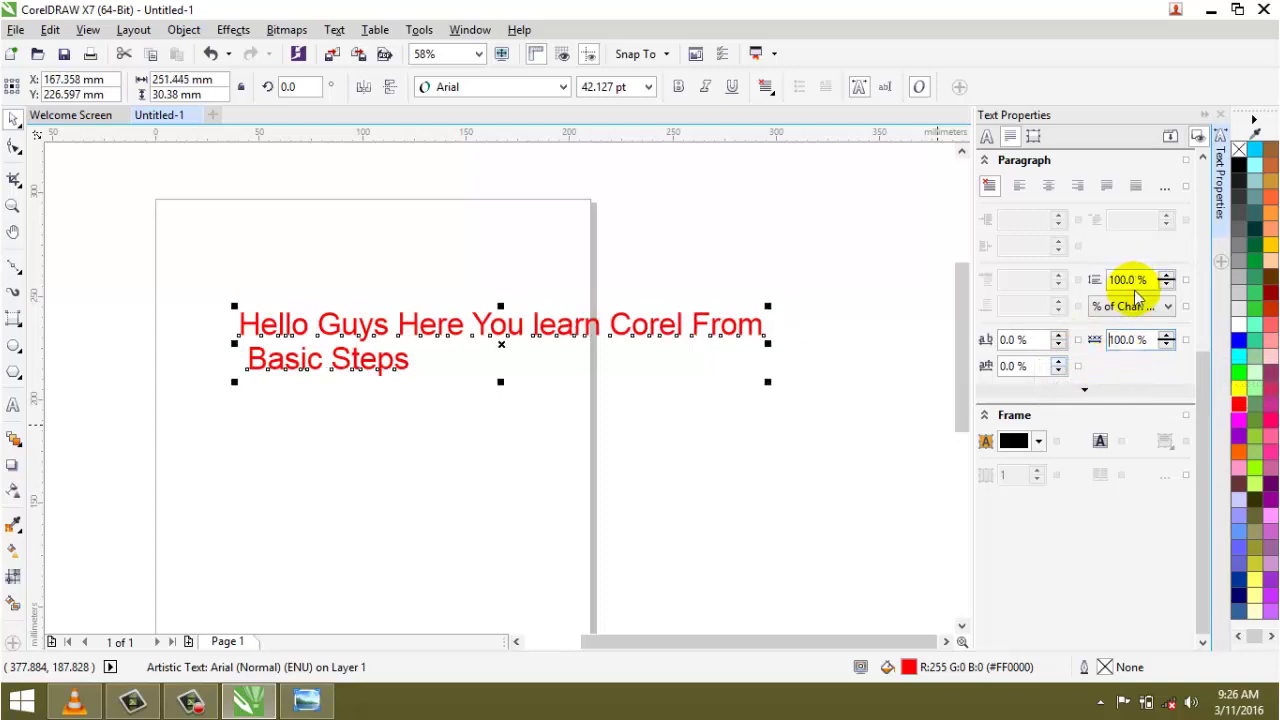
{"action": "left_click", "coordinate": [1137, 283]}
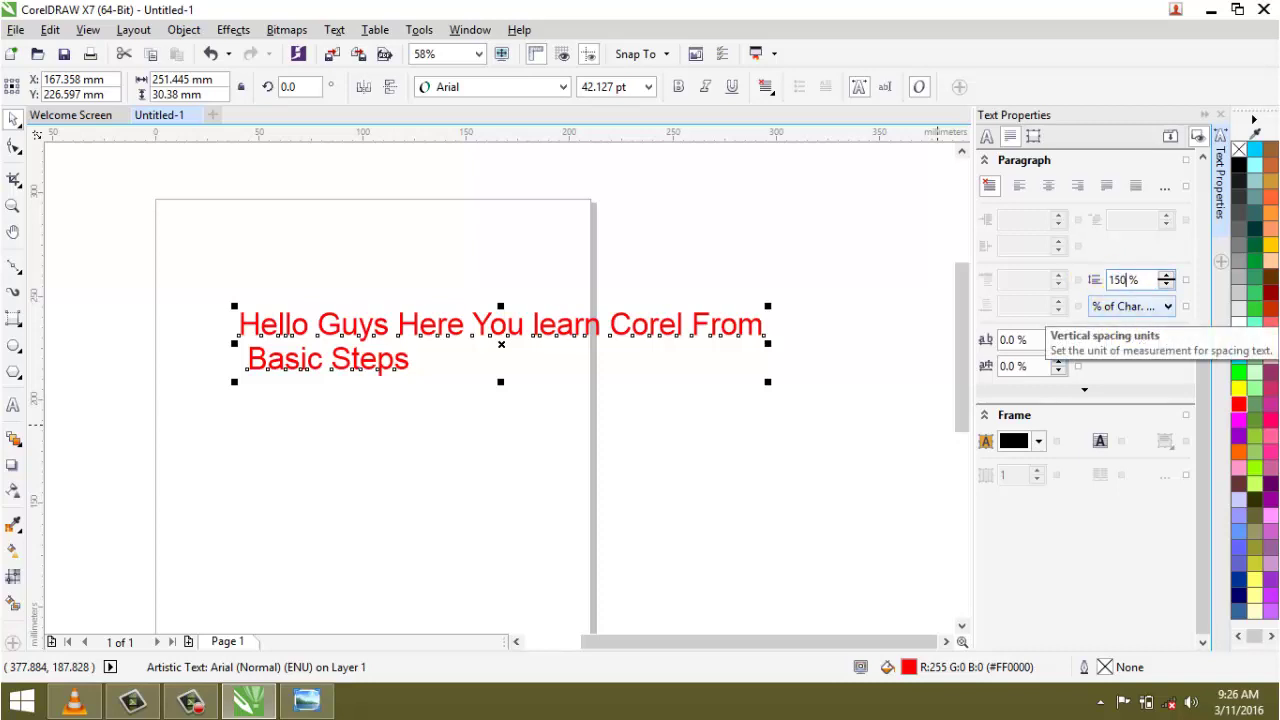
{"action": "key", "text": "Return"}
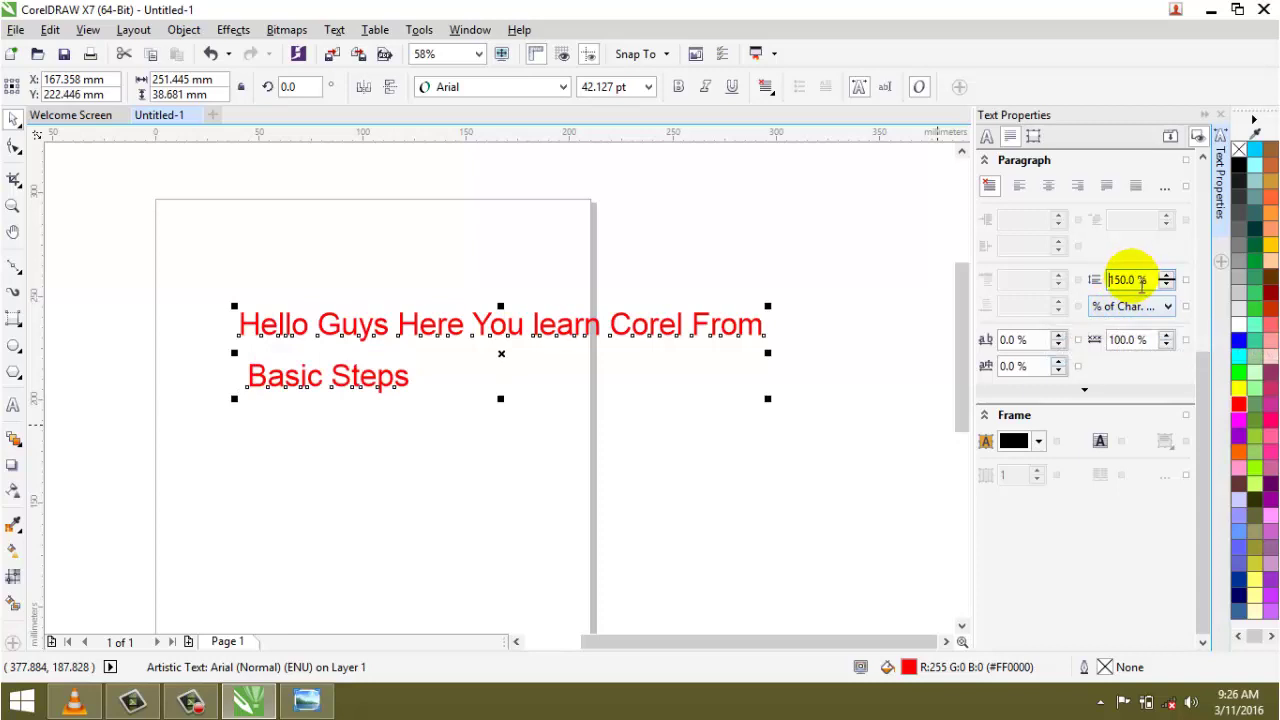
{"action": "left_click_drag", "start_coordinate": [1141, 282], "coordinate": [1117, 282]}
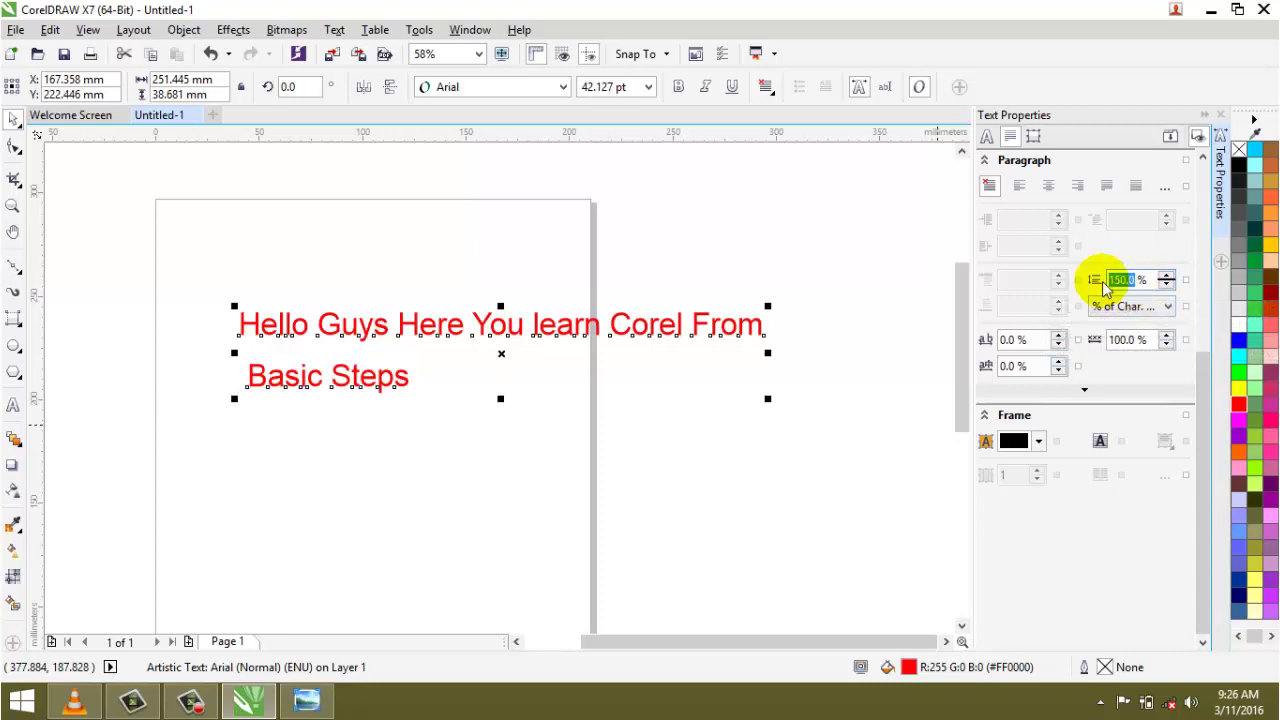
{"action": "left_click", "coordinate": [1221, 116]}
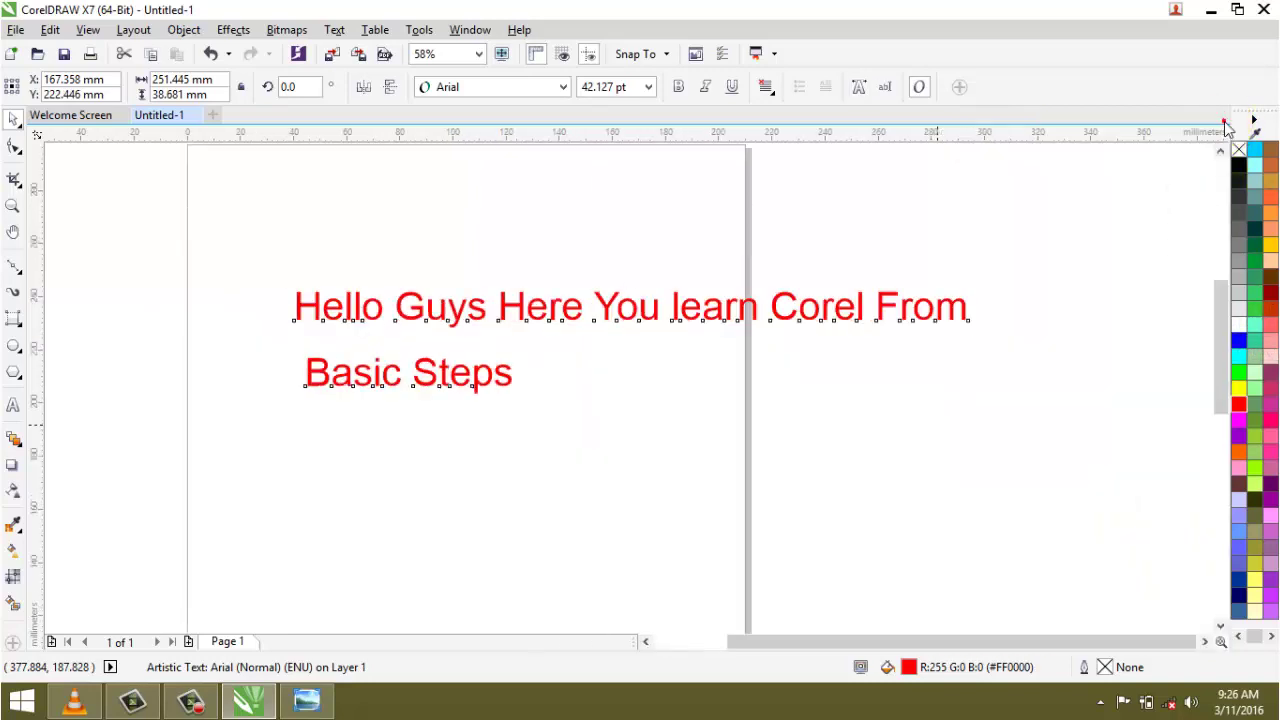
{"action": "left_click", "coordinate": [334, 29]}
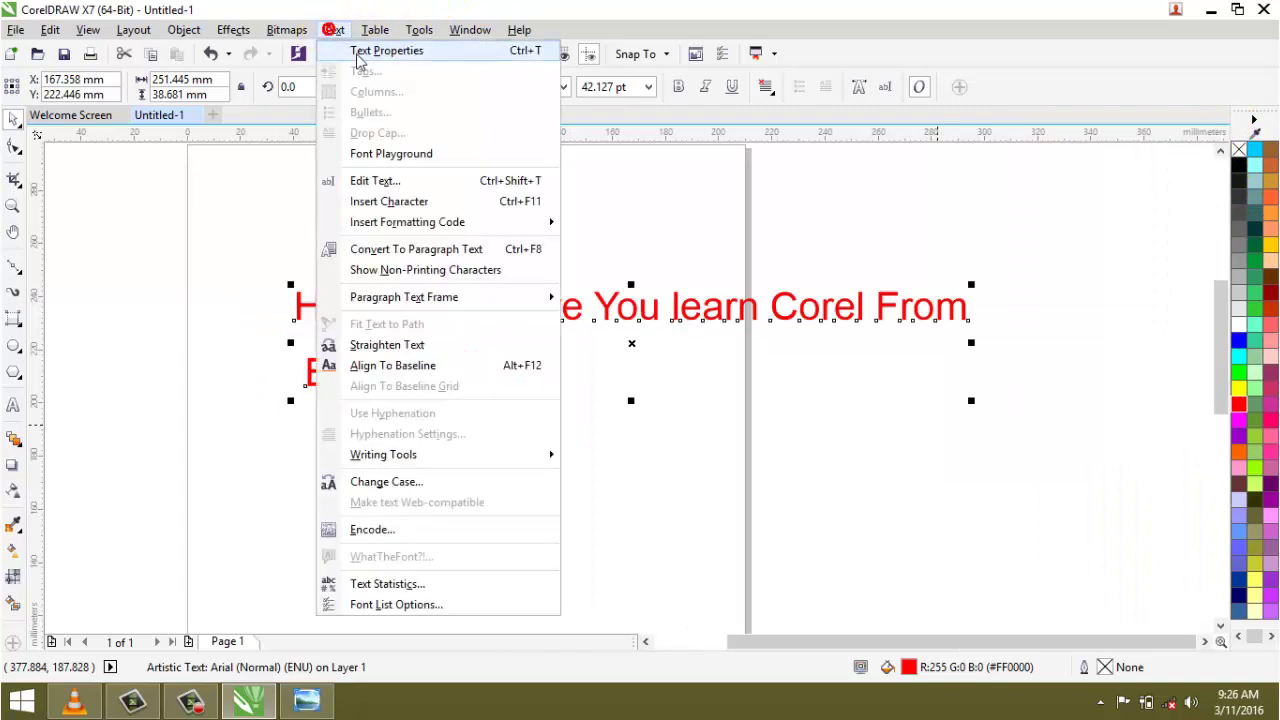
{"action": "left_click", "coordinate": [870, 418]}
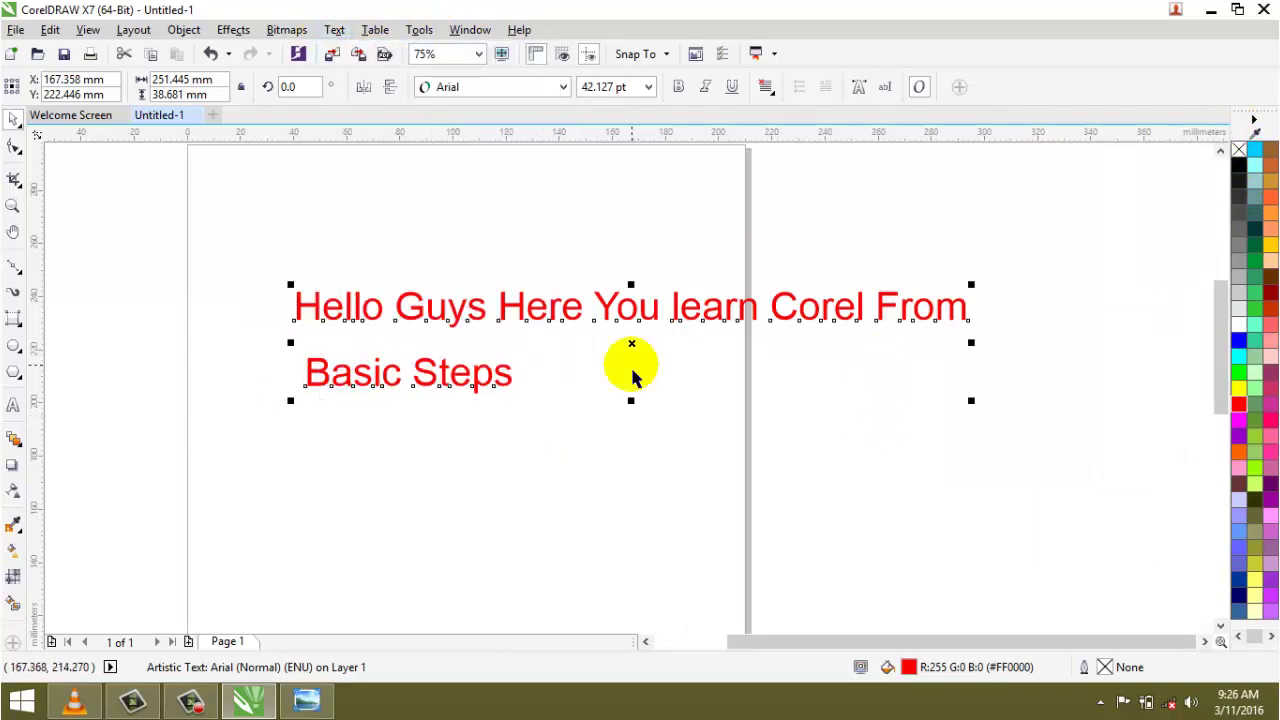
{"action": "key", "text": "ctrl+z"}
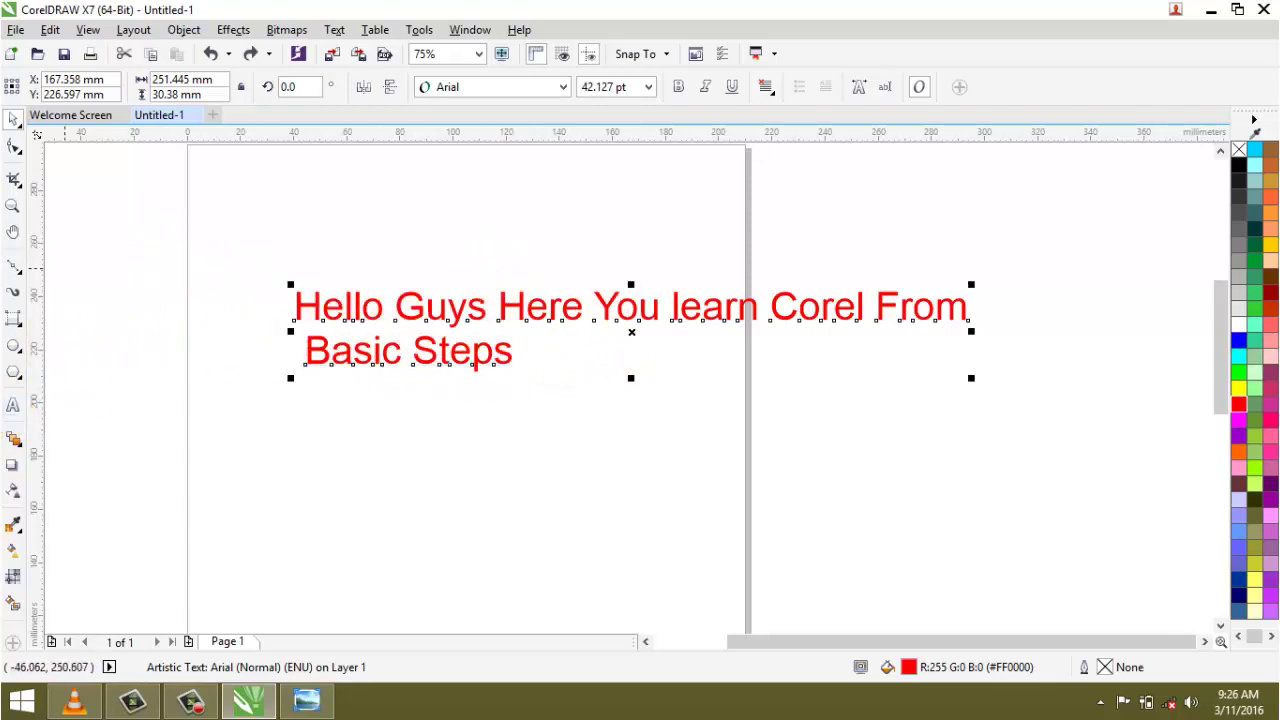
{"action": "left_click", "coordinate": [16, 149]}
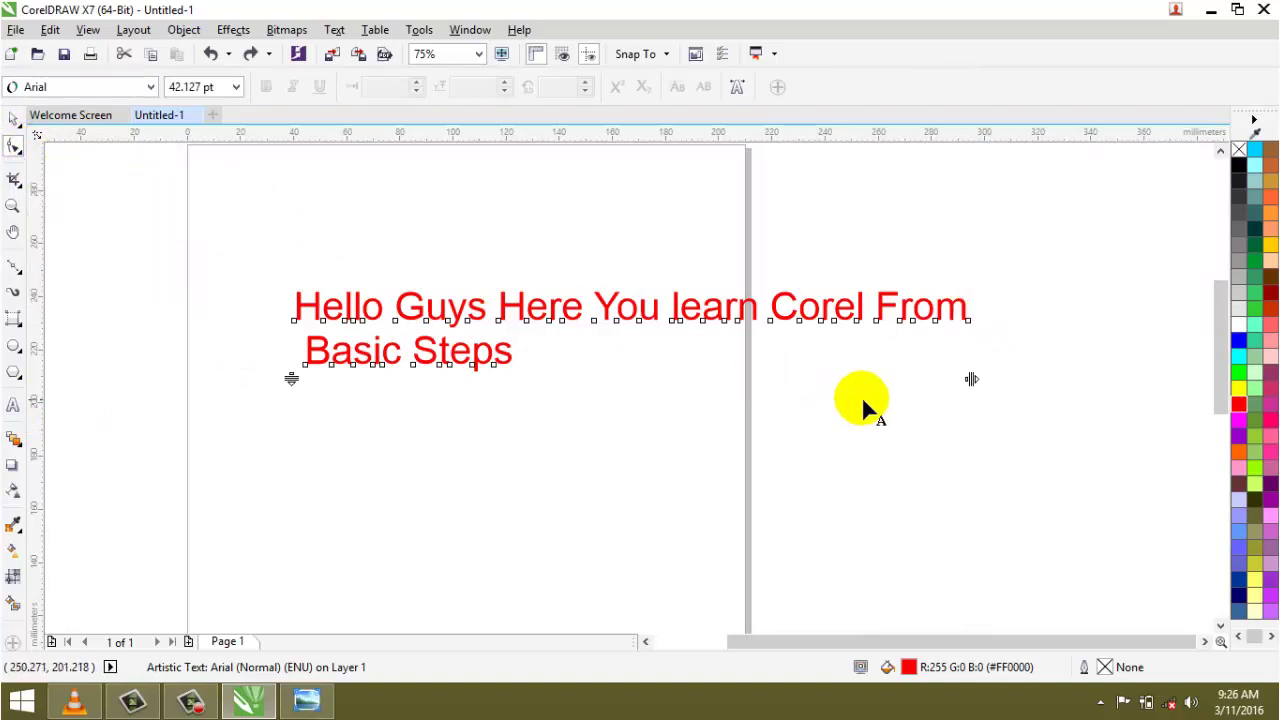
{"action": "mouse_move", "coordinate": [972, 380]}
{"action": "left_mouse_down"}
{"action": "mouse_move", "coordinate": [482, 393]}
{"action": "mouse_move", "coordinate": [468, 375]}
{"action": "left_mouse_up"}
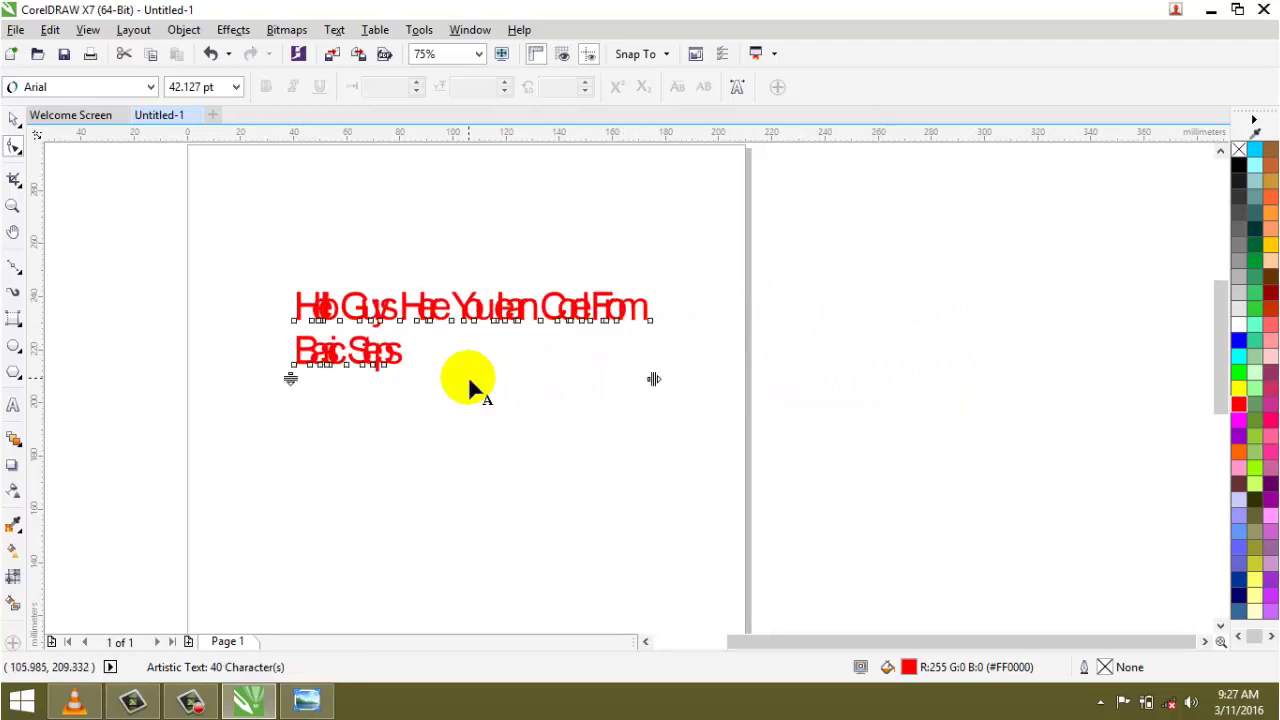
{"action": "key", "text": "ctrl+z"}
{"action": "left_click_drag", "start_coordinate": [286, 392], "coordinate": [288, 584]}
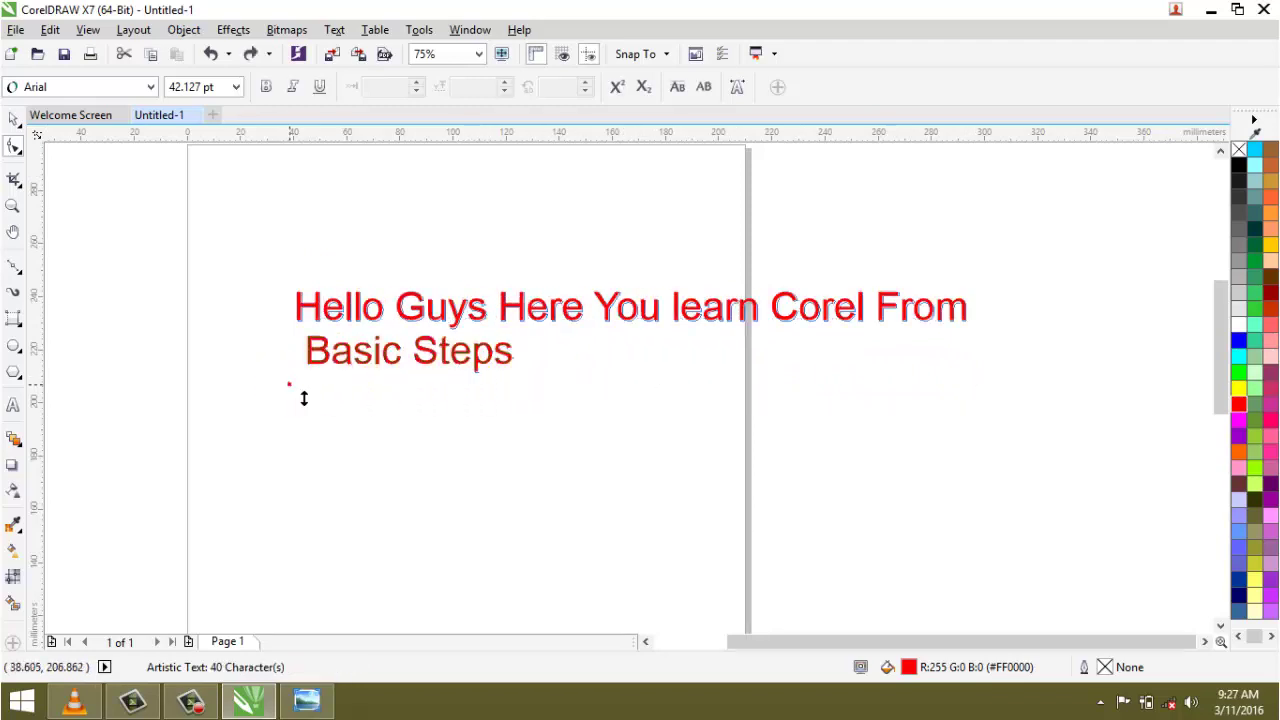
{"action": "key", "text": "ctrl+z"}
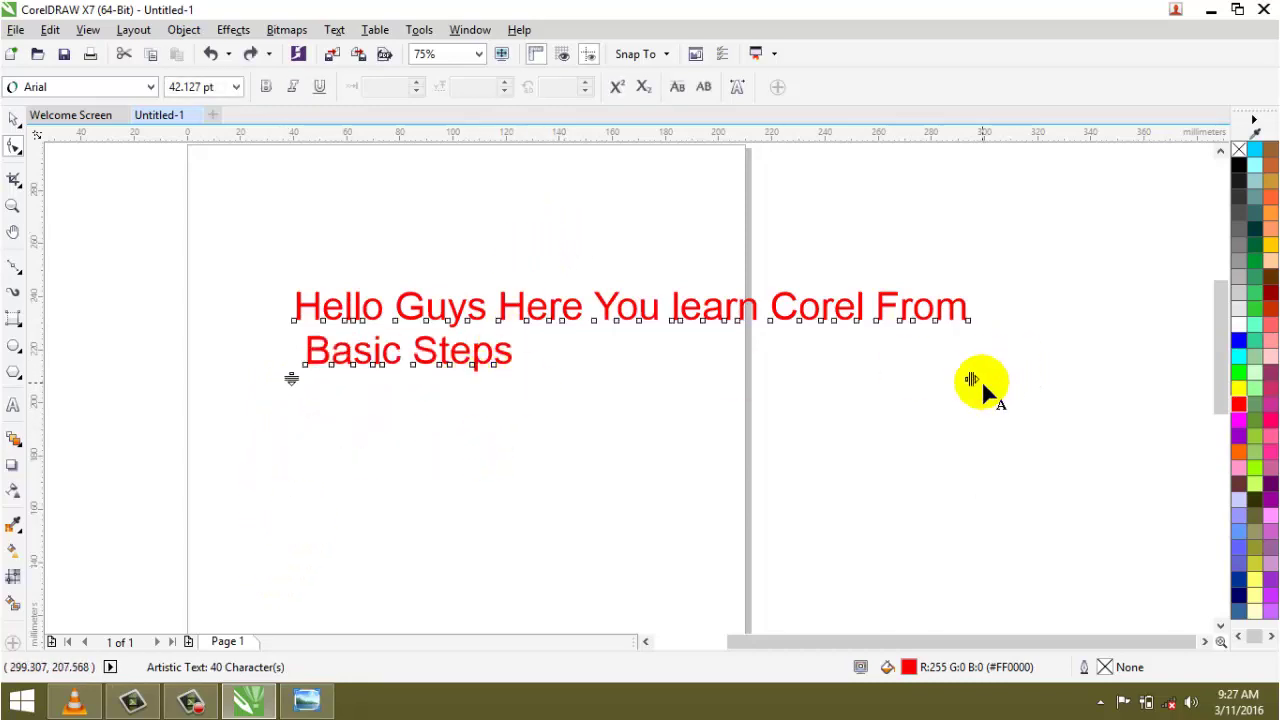
{"action": "left_click_drag", "start_coordinate": [971, 379], "coordinate": [657, 391]}
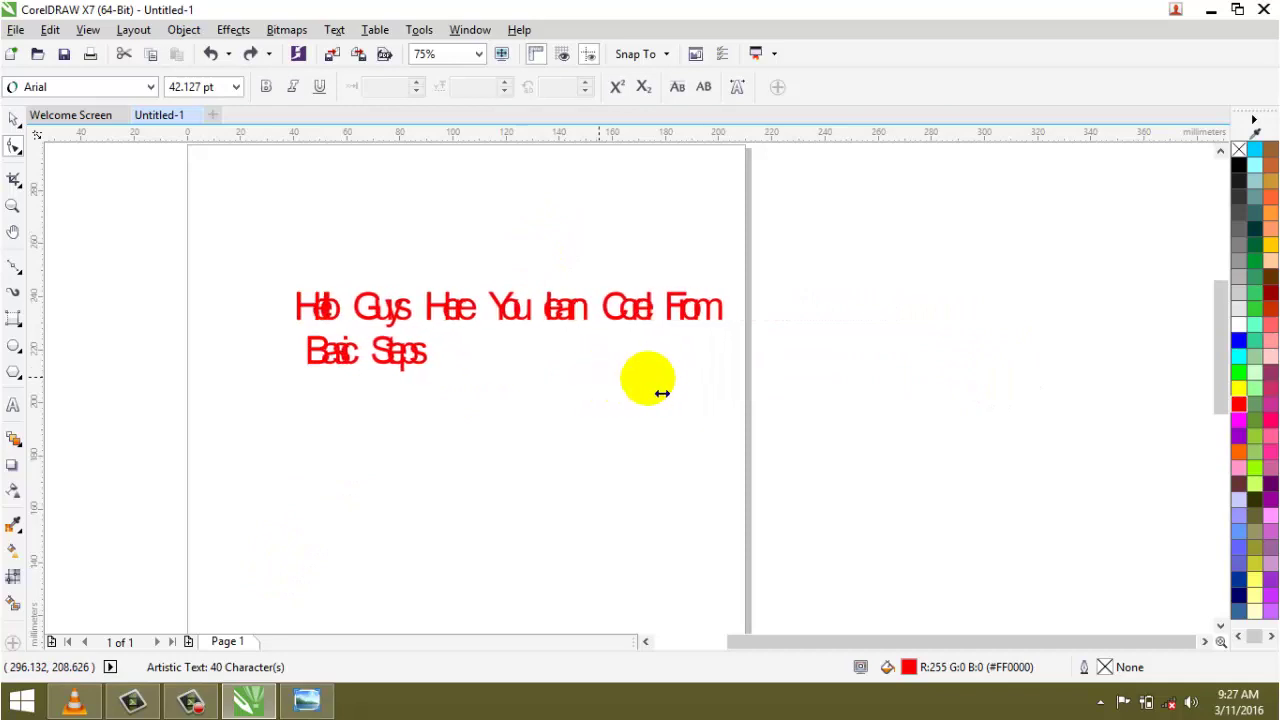
{"action": "key", "text": "ctrl+z"}
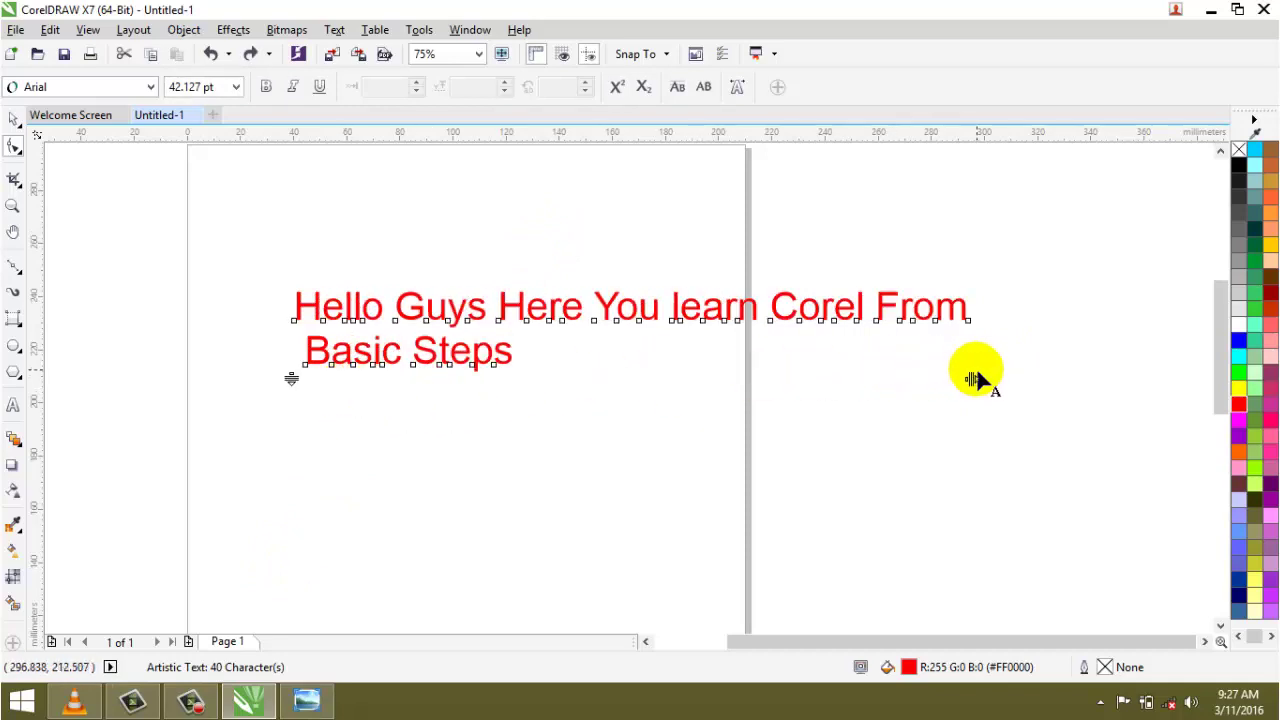
{"action": "mouse_move", "coordinate": [971, 379]}
{"action": "left_mouse_down"}
{"action": "mouse_move", "coordinate": [657, 393]}
{"action": "mouse_move", "coordinate": [627, 372]}
{"action": "left_mouse_up"}
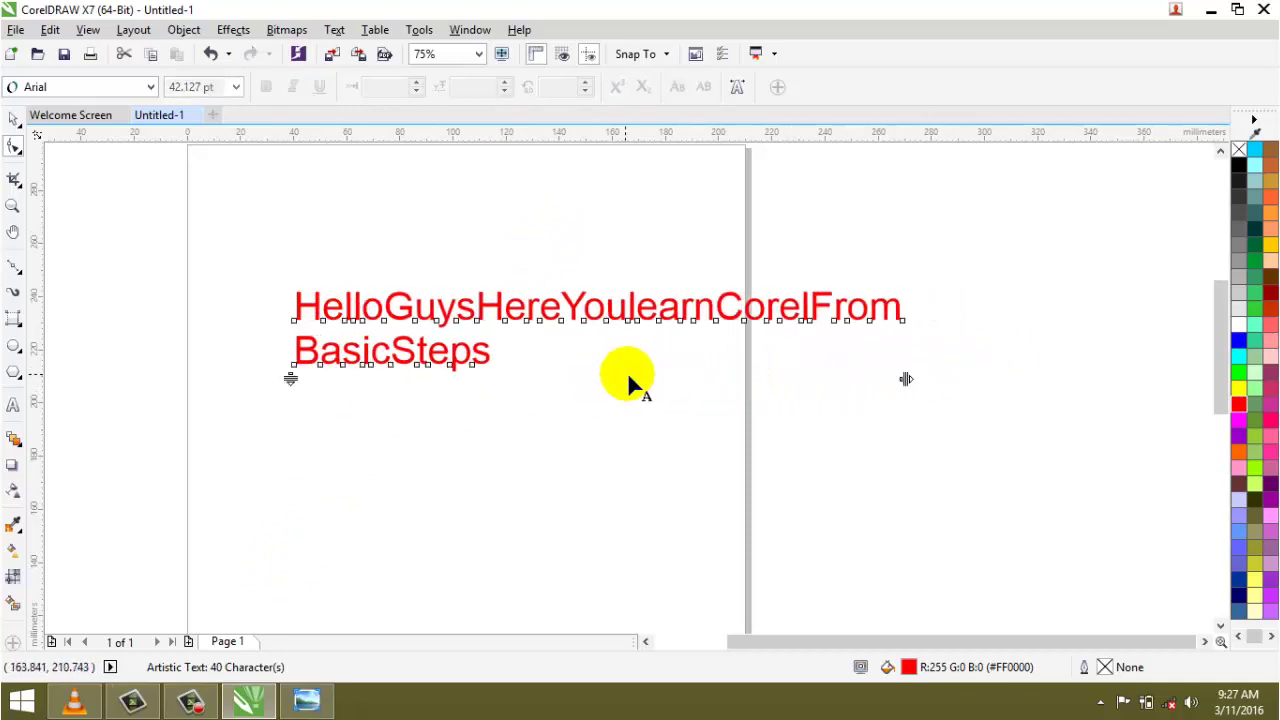
{"action": "key", "text": "ctrl+z"}
{"action": "mouse_move", "coordinate": [971, 380]}
{"action": "left_mouse_down"}
{"action": "mouse_move", "coordinate": [520, 370]}
{"action": "mouse_move", "coordinate": [493, 355]}
{"action": "left_mouse_up"}
{"action": "key", "text": "ctrl+z"}
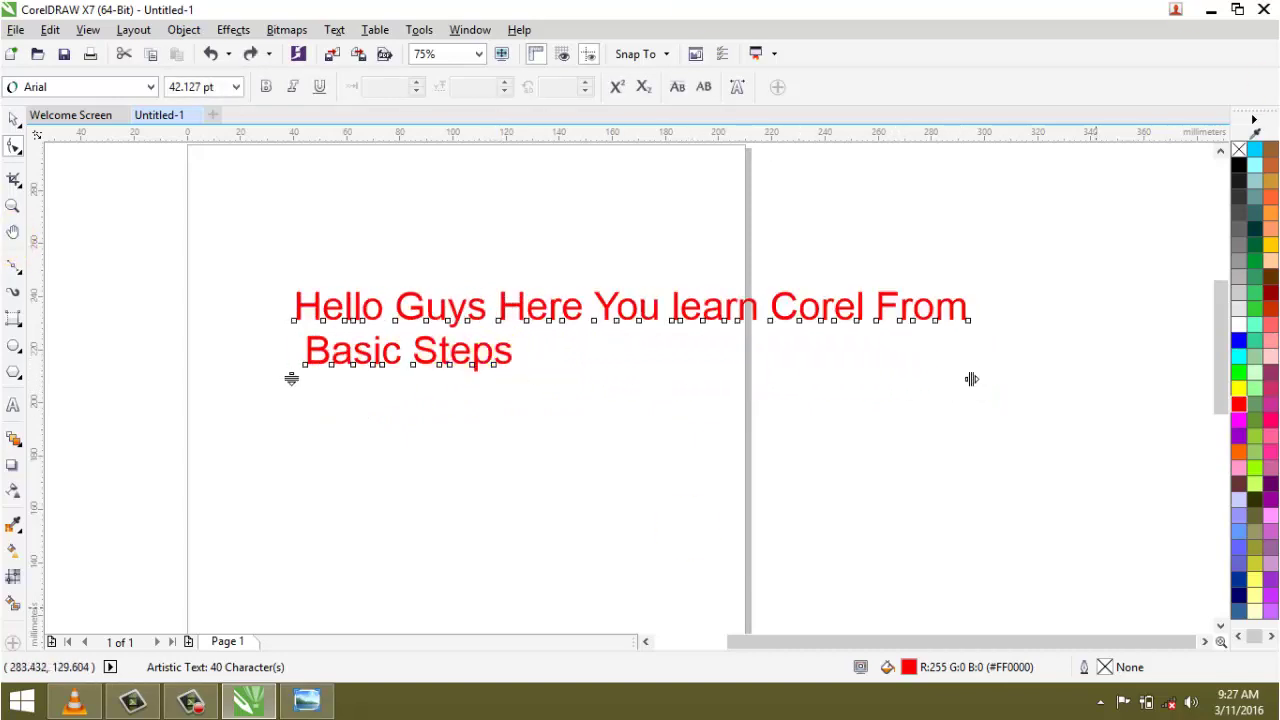
{"action": "left_click", "coordinate": [14, 122]}
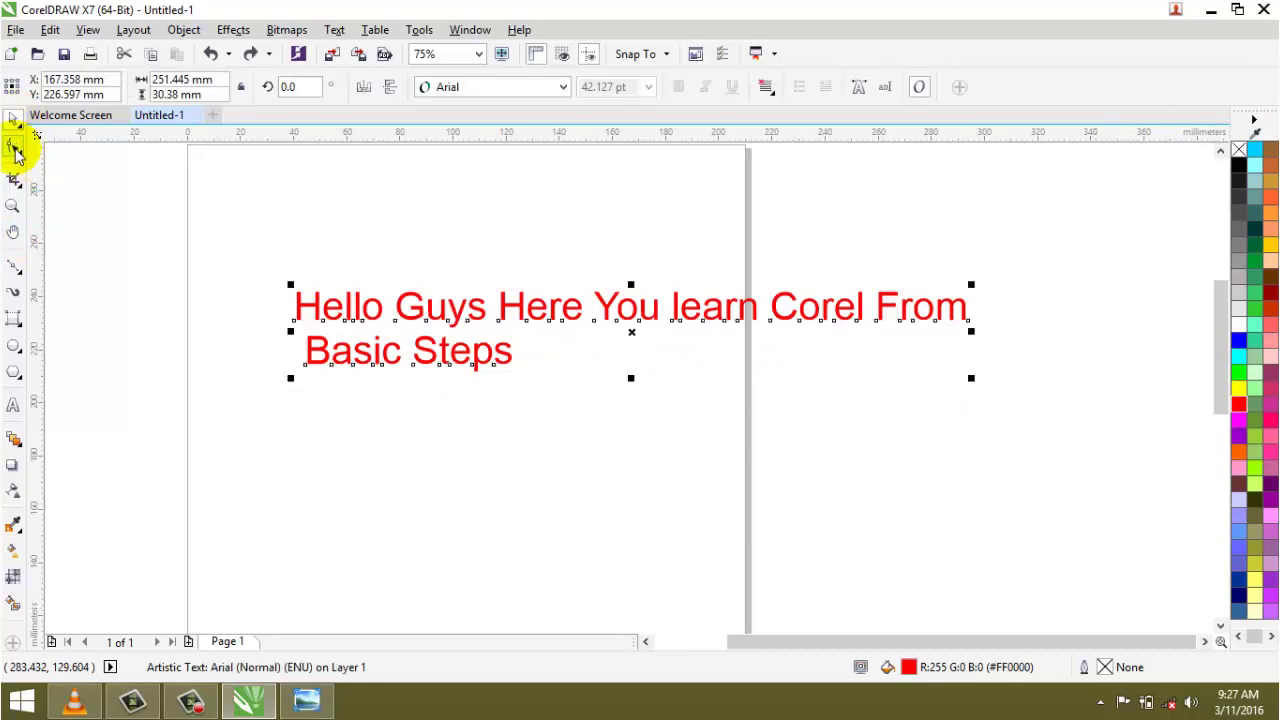
{"action": "left_click", "coordinate": [15, 148]}
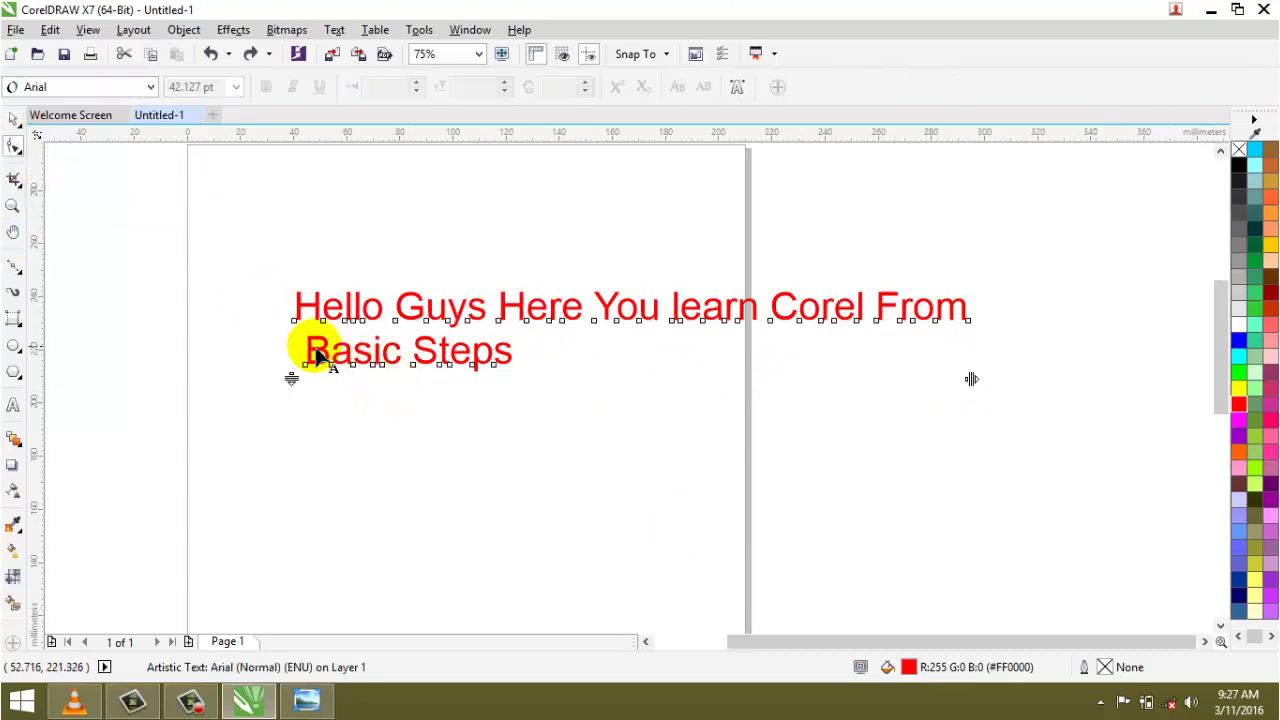
{"action": "left_click_drag", "start_coordinate": [295, 380], "coordinate": [294, 557]}
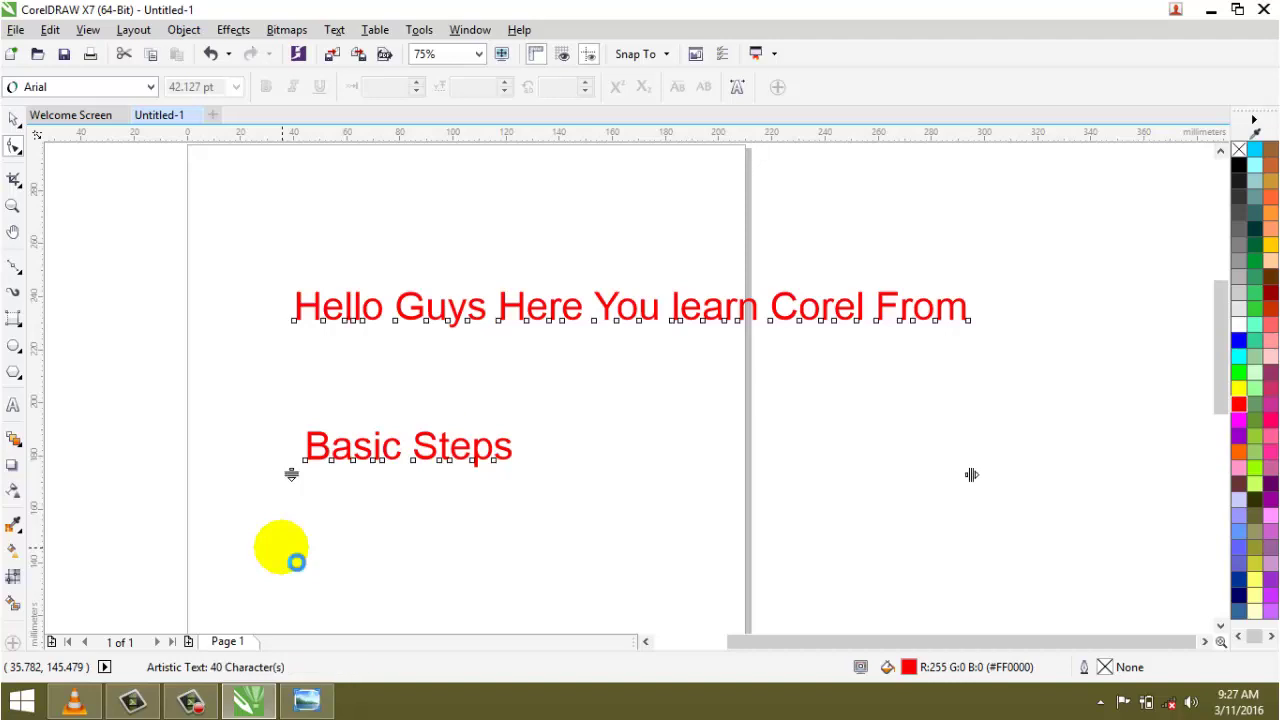
{"action": "key", "text": "ctrl+z"}
{"action": "left_click", "coordinate": [14, 120]}
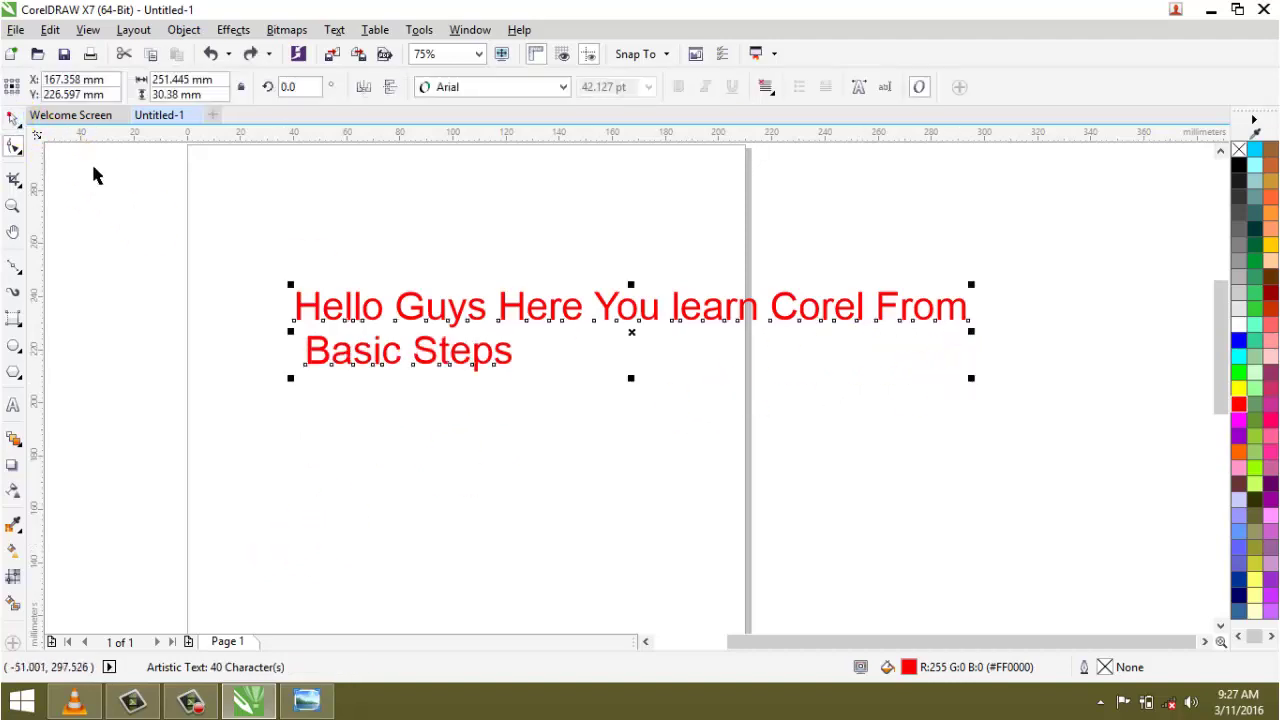
{"action": "left_click_drag", "start_coordinate": [551, 343], "coordinate": [551, 230]}
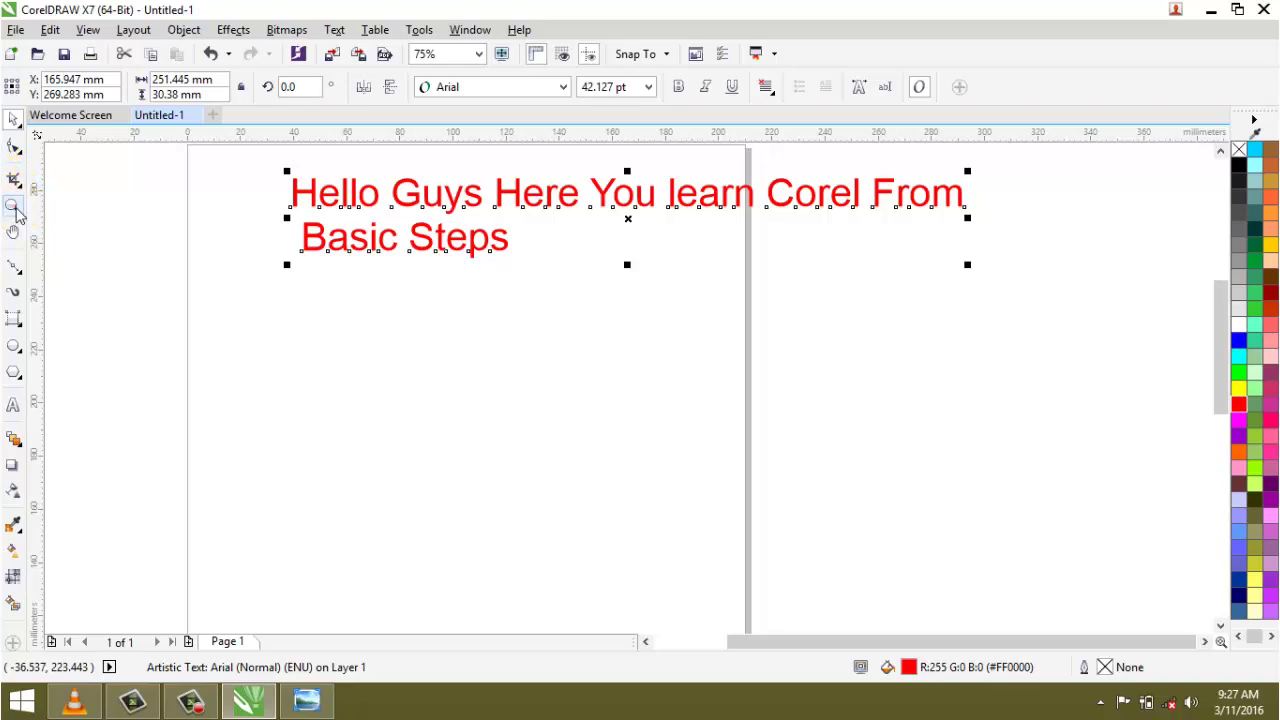
{"action": "left_click", "coordinate": [14, 207]}
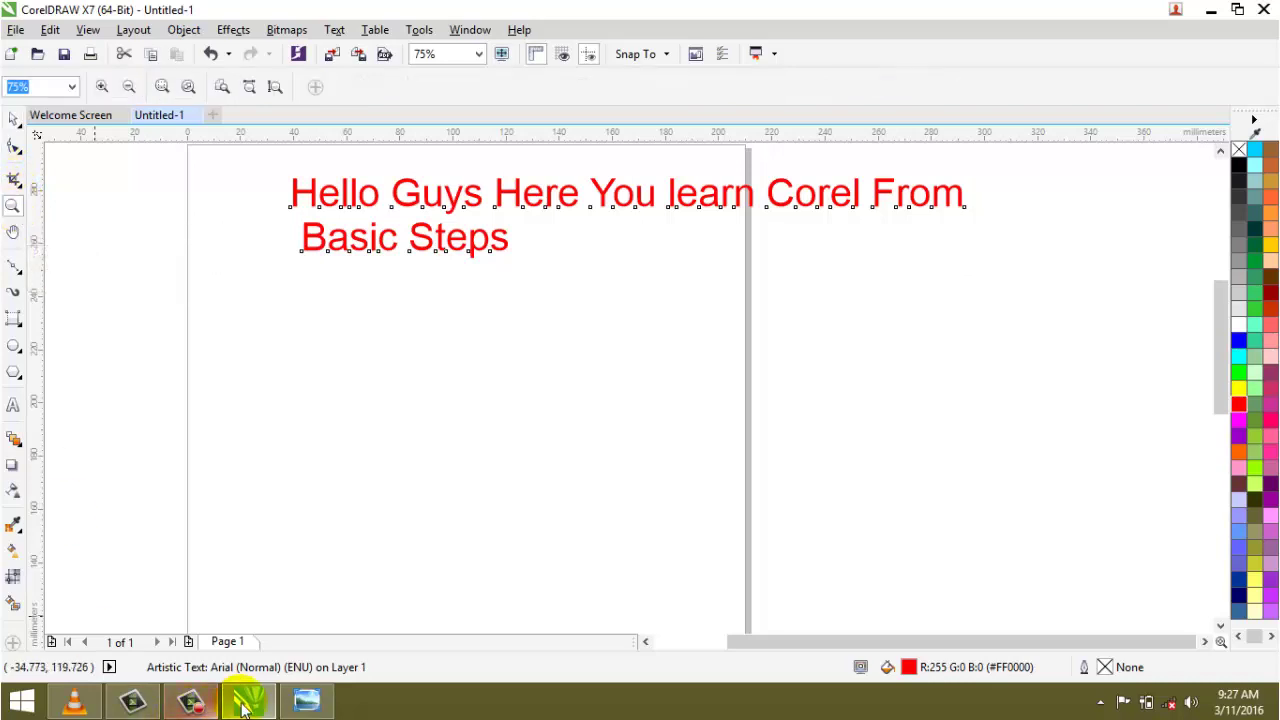
{"action": "left_click", "coordinate": [307, 705]}
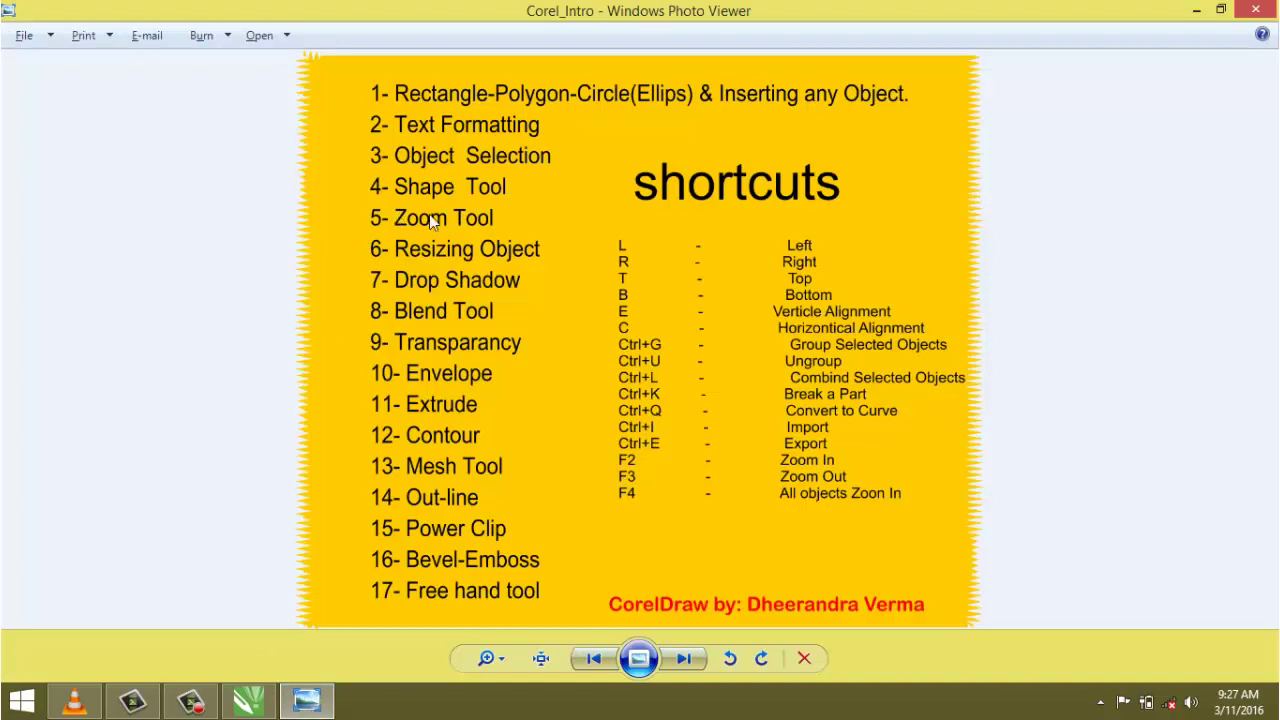
{"action": "key", "text": "alt+Tab"}
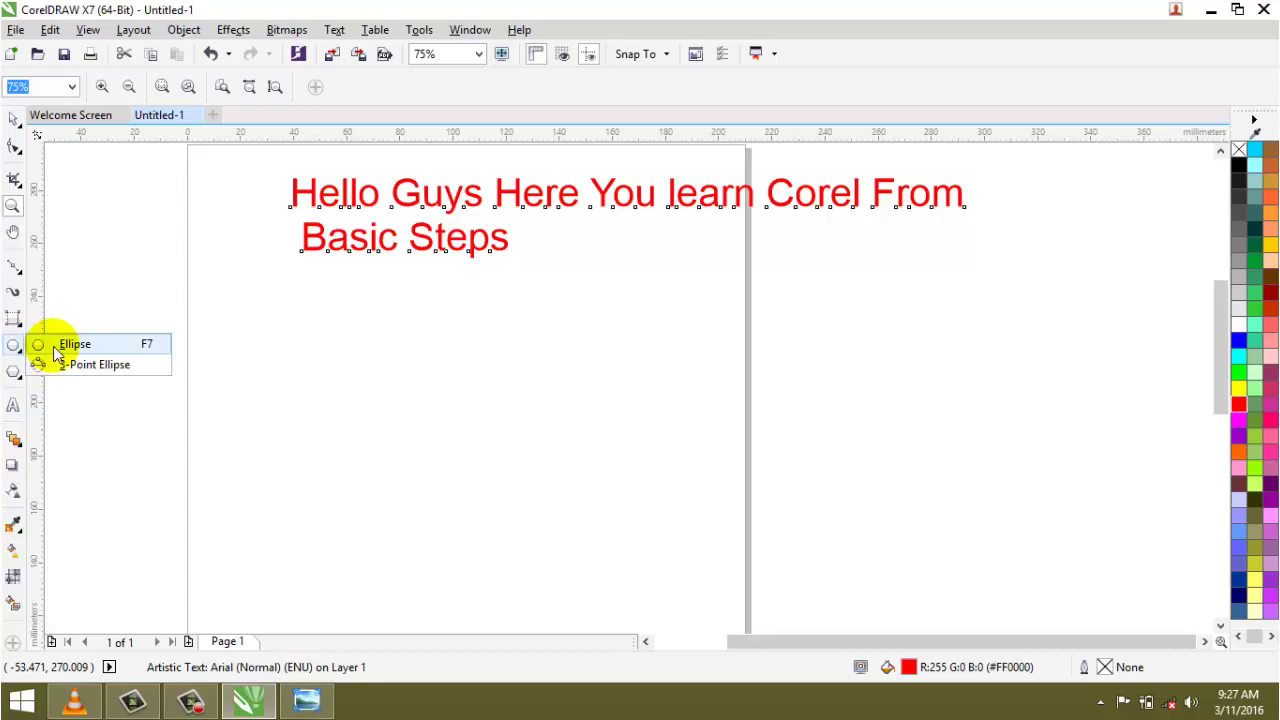
- Draw a circle right of the page and a polygon near the page's left edge
{"action": "left_click", "coordinate": [55, 350]}
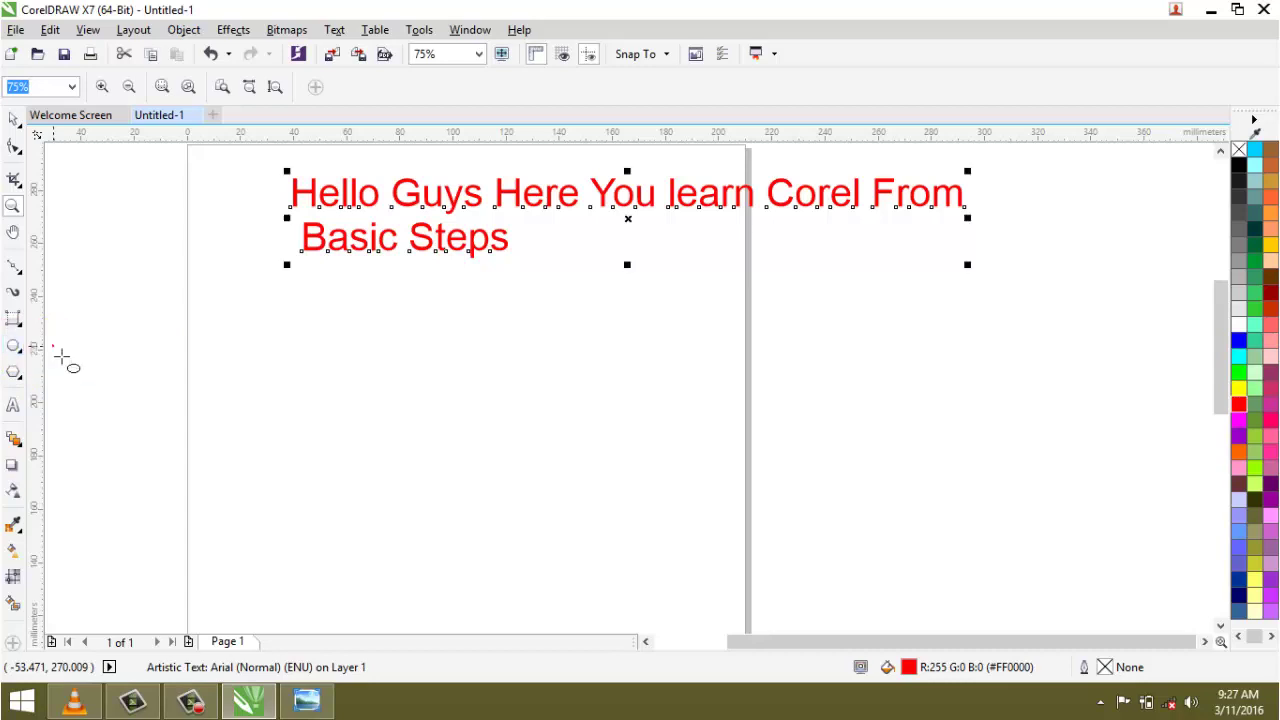
{"action": "left_click_drag", "start_coordinate": [814, 350], "coordinate": [1017, 537]}
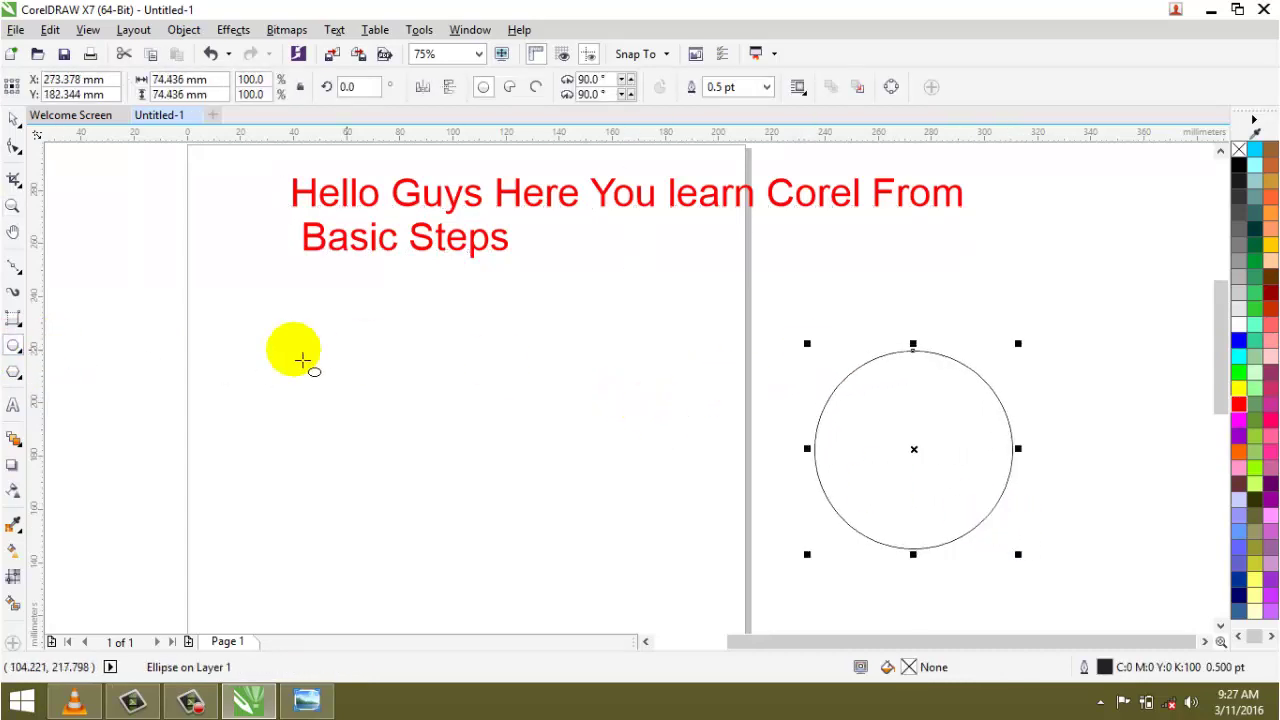
{"action": "left_click", "coordinate": [13, 372]}
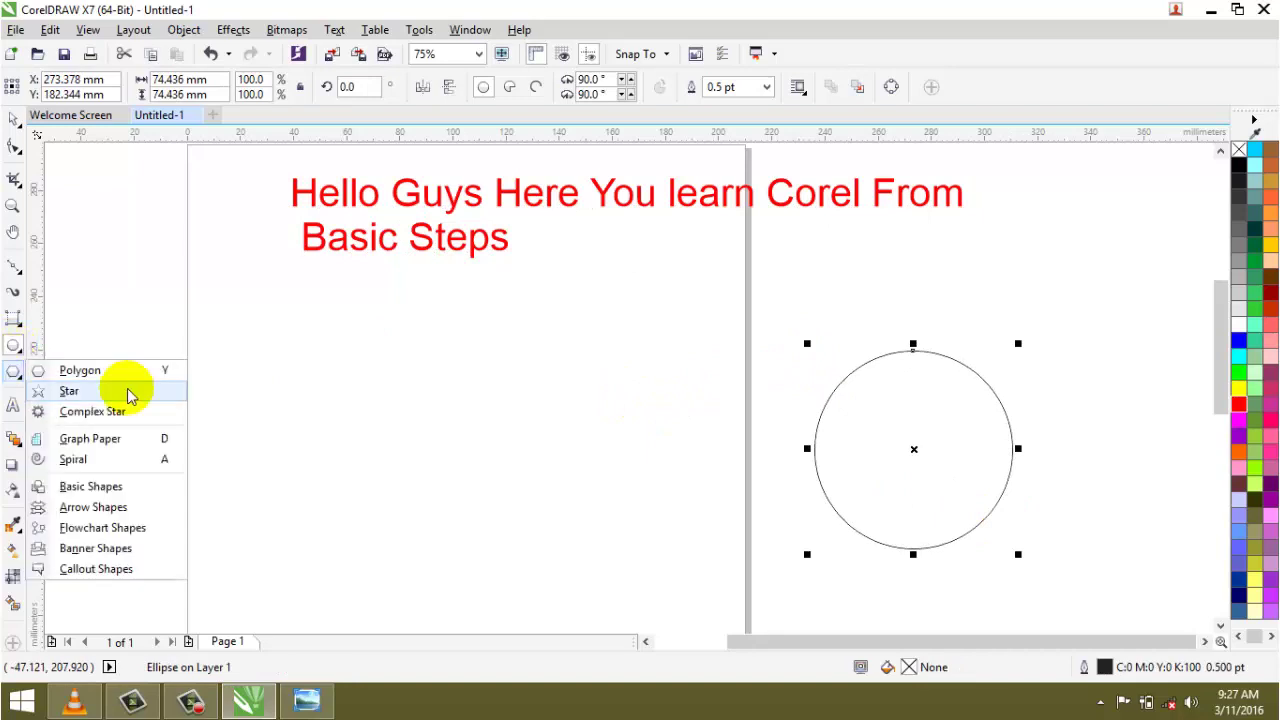
{"action": "left_click", "coordinate": [80, 366]}
{"action": "left_click_drag", "start_coordinate": [183, 361], "coordinate": [369, 538]}
{"action": "left_click", "coordinate": [13, 121]}
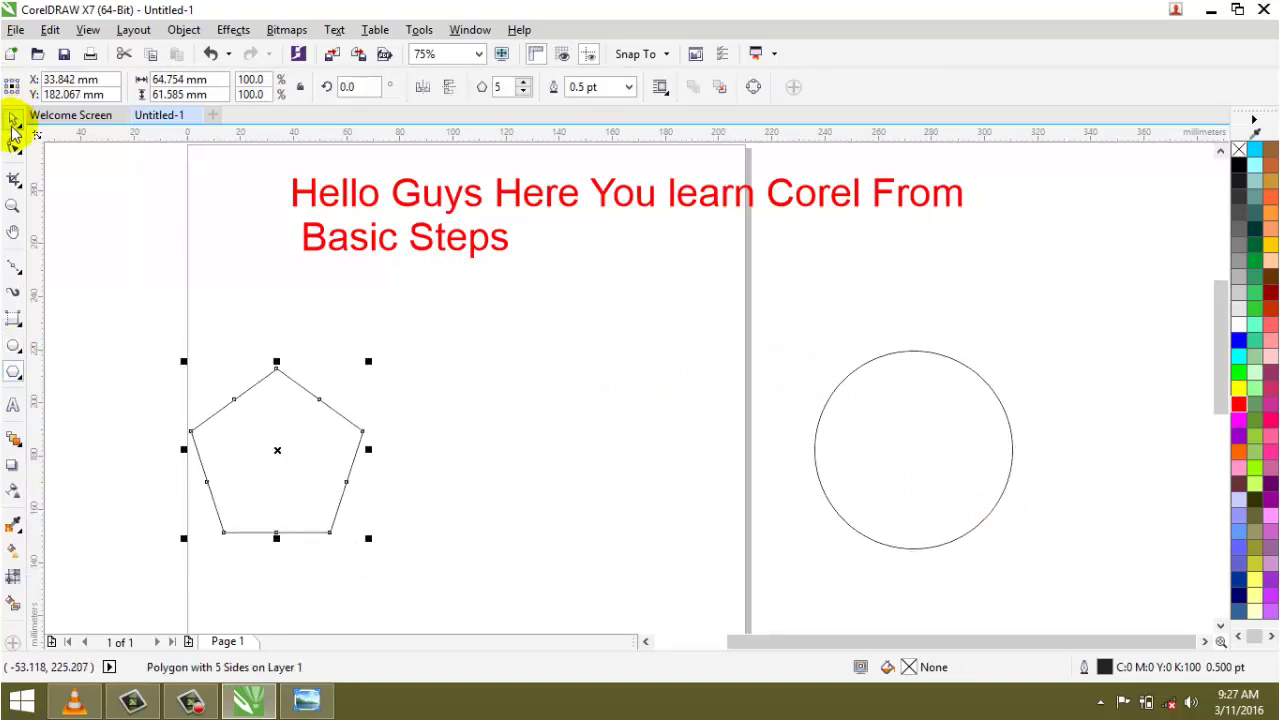
{"action": "left_click_drag", "start_coordinate": [357, 441], "coordinate": [308, 422]}
- Give the polygon 9 sides and fill it green #009933
{"action": "left_click", "coordinate": [1006, 409]}
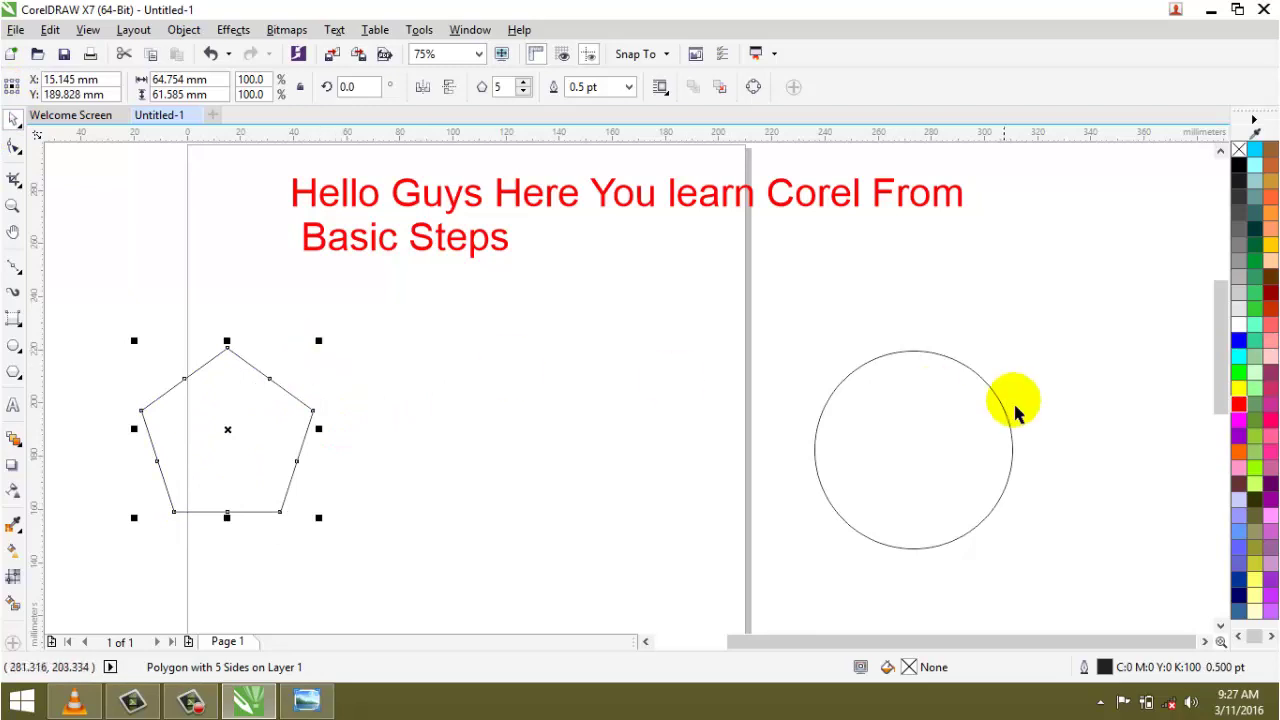
{"action": "left_click", "coordinate": [263, 437]}
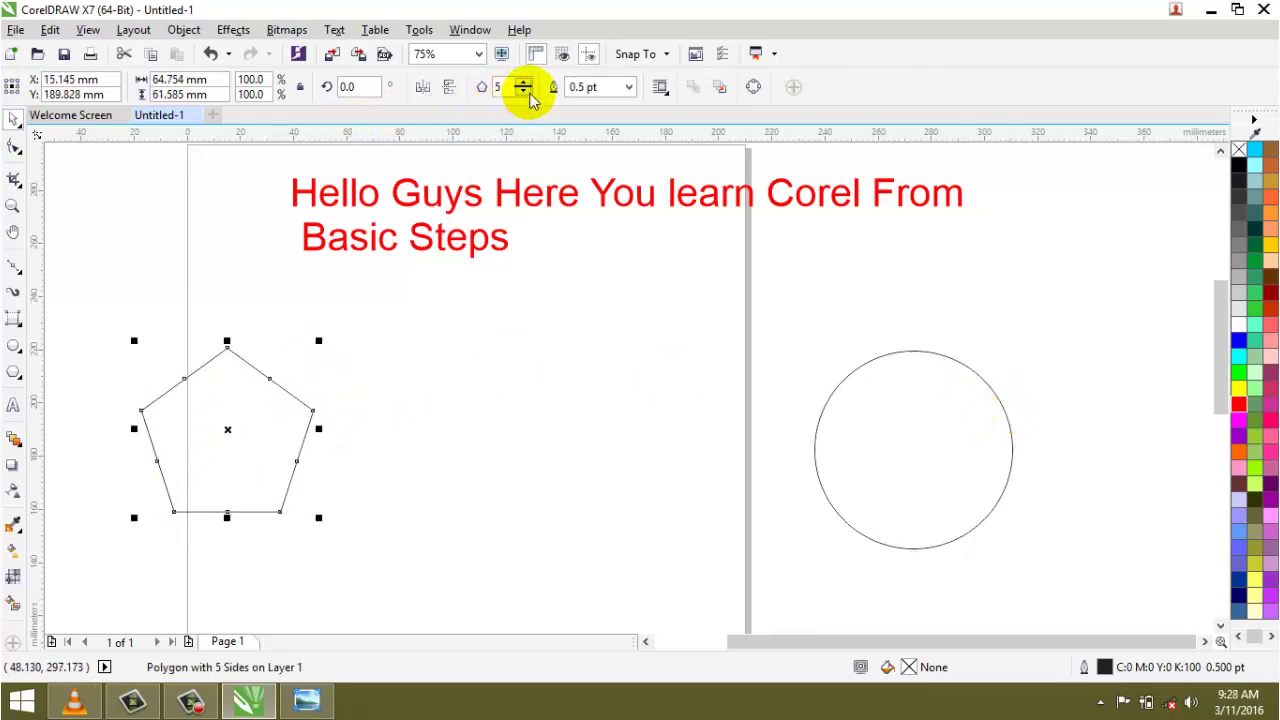
{"action": "left_click", "coordinate": [522, 91]}
{"action": "left_click_drag", "start_coordinate": [533, 107], "coordinate": [525, 89]}
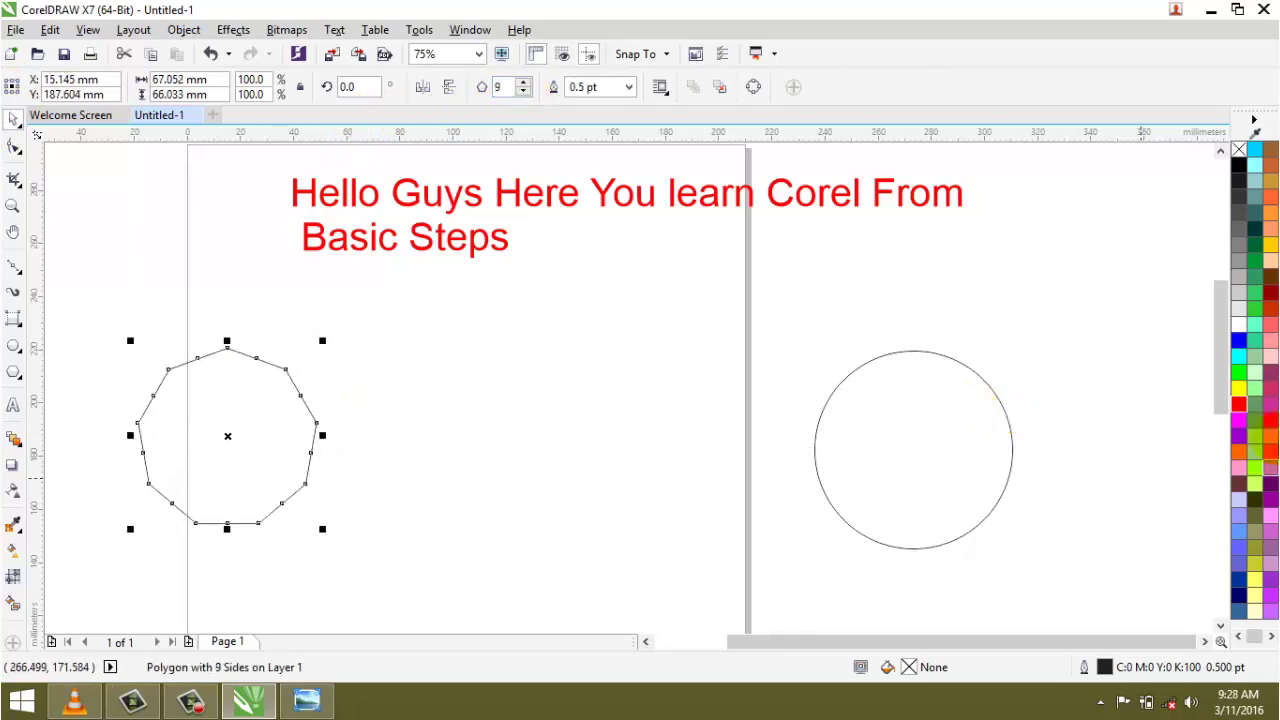
{"action": "left_click", "coordinate": [1256, 325]}
{"action": "left_click", "coordinate": [1254, 260]}
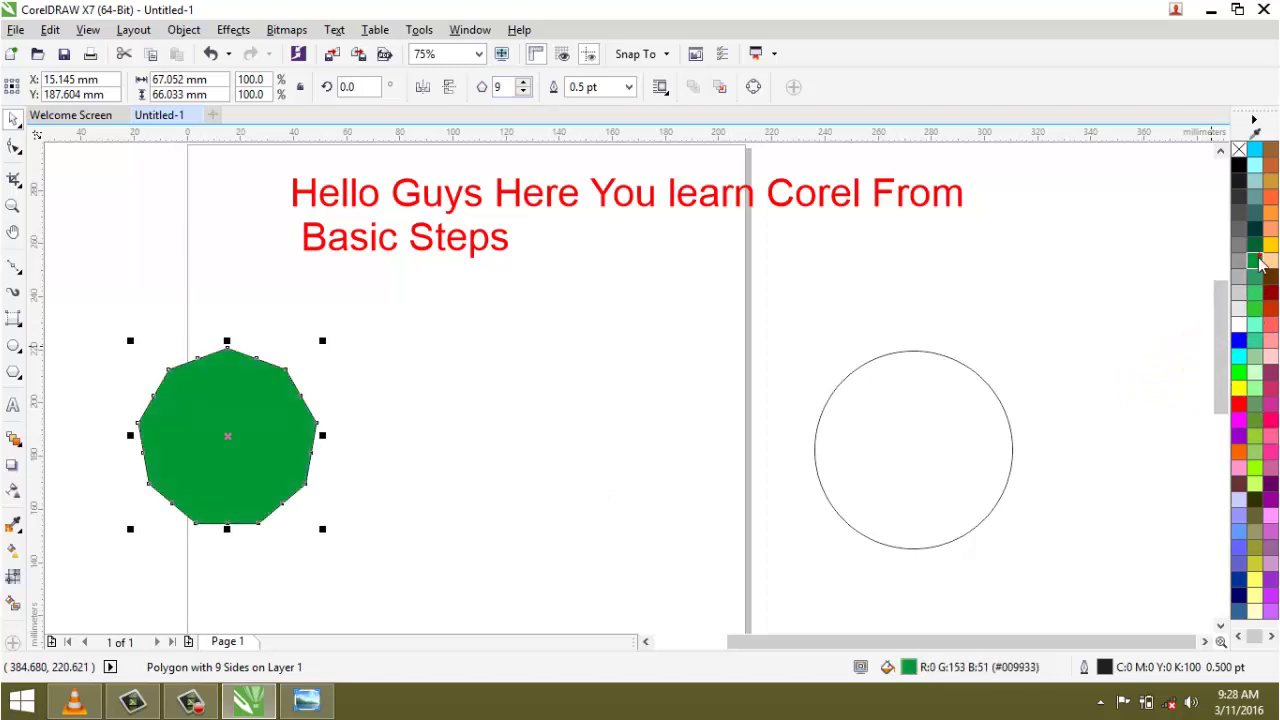
- Fill the circle dark green #006633, check the shortcuts sheet, and reselect the polygon
{"action": "left_click", "coordinate": [1020, 443]}
{"action": "left_click", "coordinate": [1256, 245]}
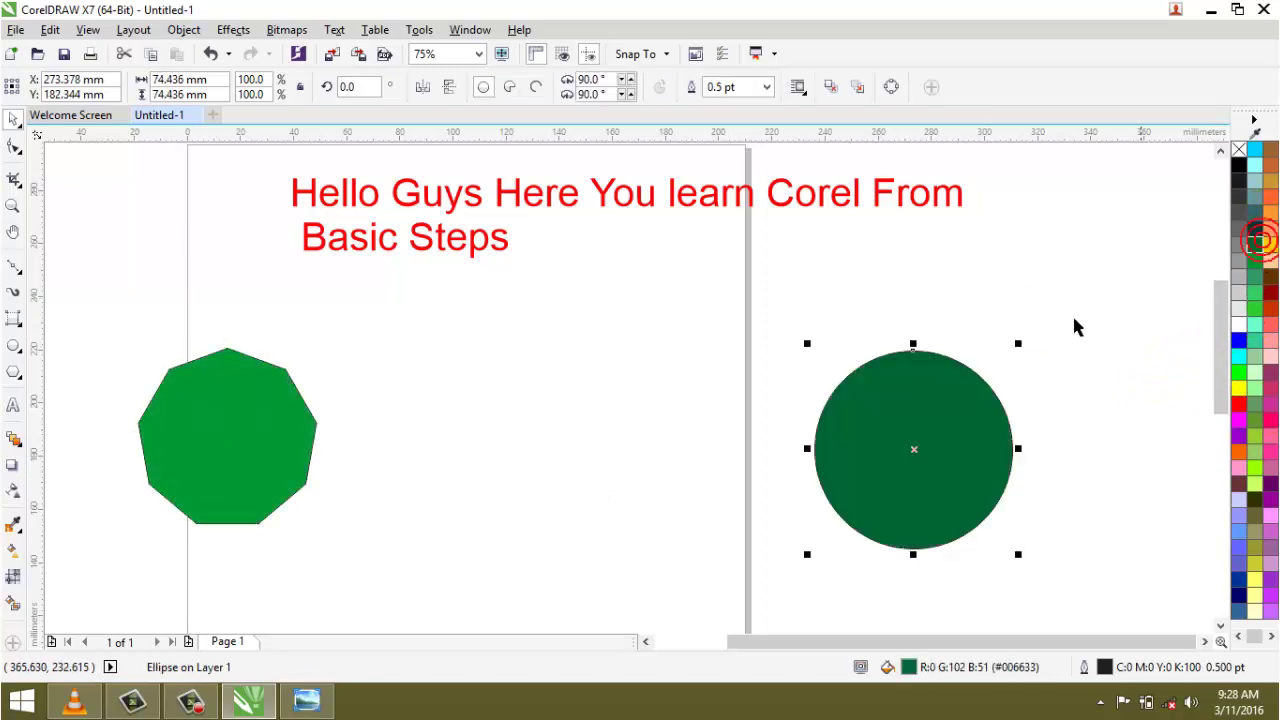
{"action": "left_click", "coordinate": [1034, 322]}
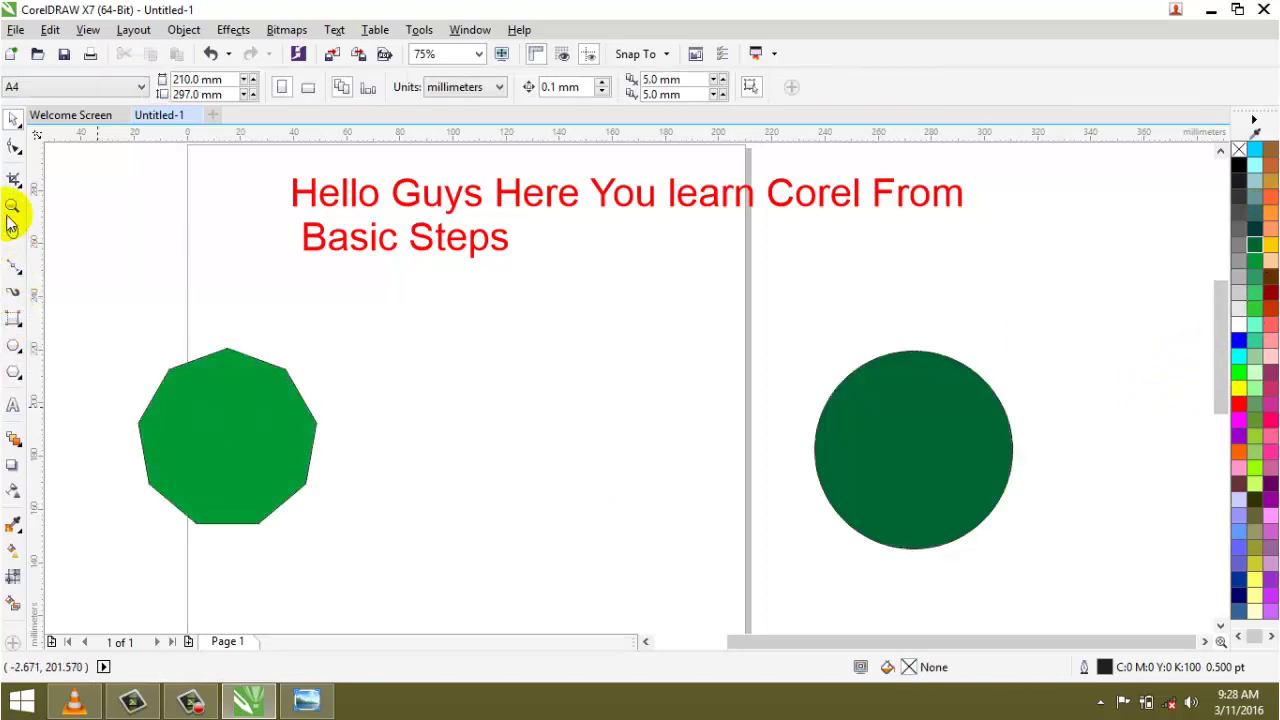
{"action": "left_click", "coordinate": [316, 704]}
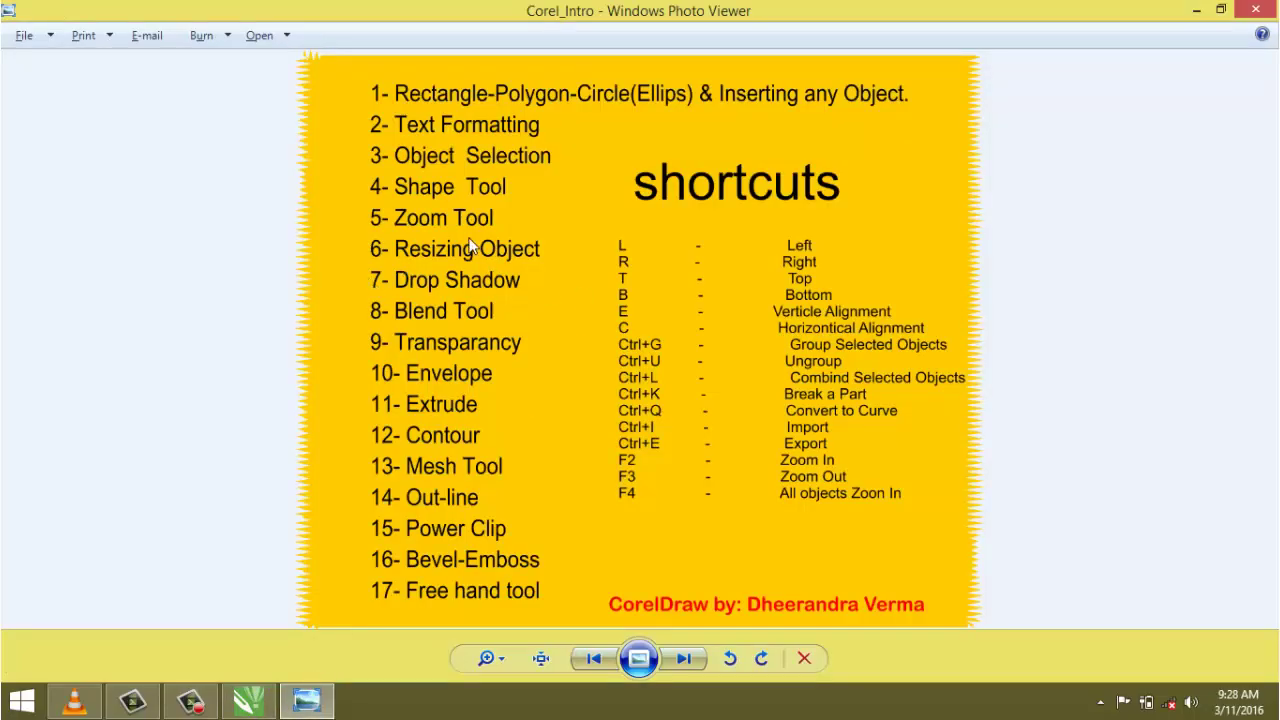
{"action": "key", "text": "alt+Tab"}
{"action": "left_click", "coordinate": [252, 426]}
{"action": "scroll", "coordinate": [252, 426], "scroll_direction": "down", "scroll_amount": 2}
- Drag-copy the dark green circle to the upper right and nudge the red heading right
{"action": "scroll", "coordinate": [500, 400], "scroll_direction": "down", "scroll_amount": 1}
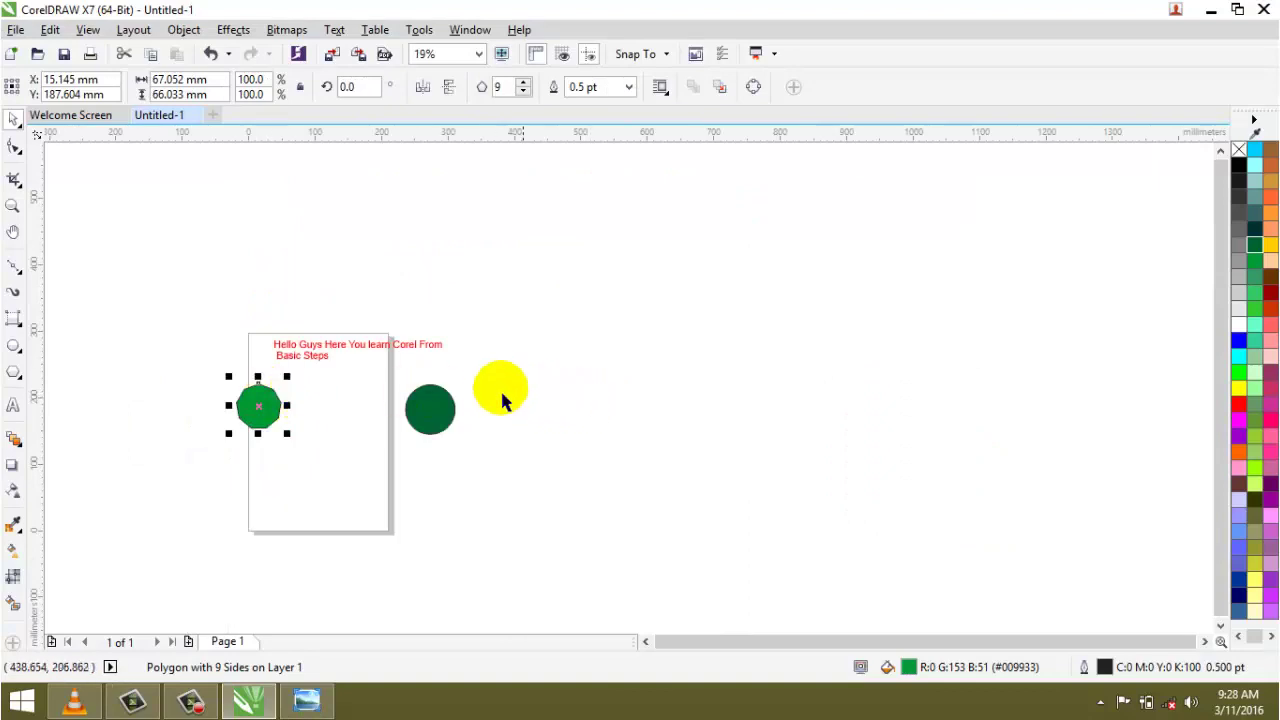
{"action": "mouse_move", "coordinate": [440, 392]}
{"action": "left_mouse_down"}
{"action": "mouse_move", "coordinate": [531, 397]}
{"action": "mouse_move", "coordinate": [964, 257]}
{"action": "left_mouse_up"}
{"action": "left_click", "coordinate": [409, 403]}
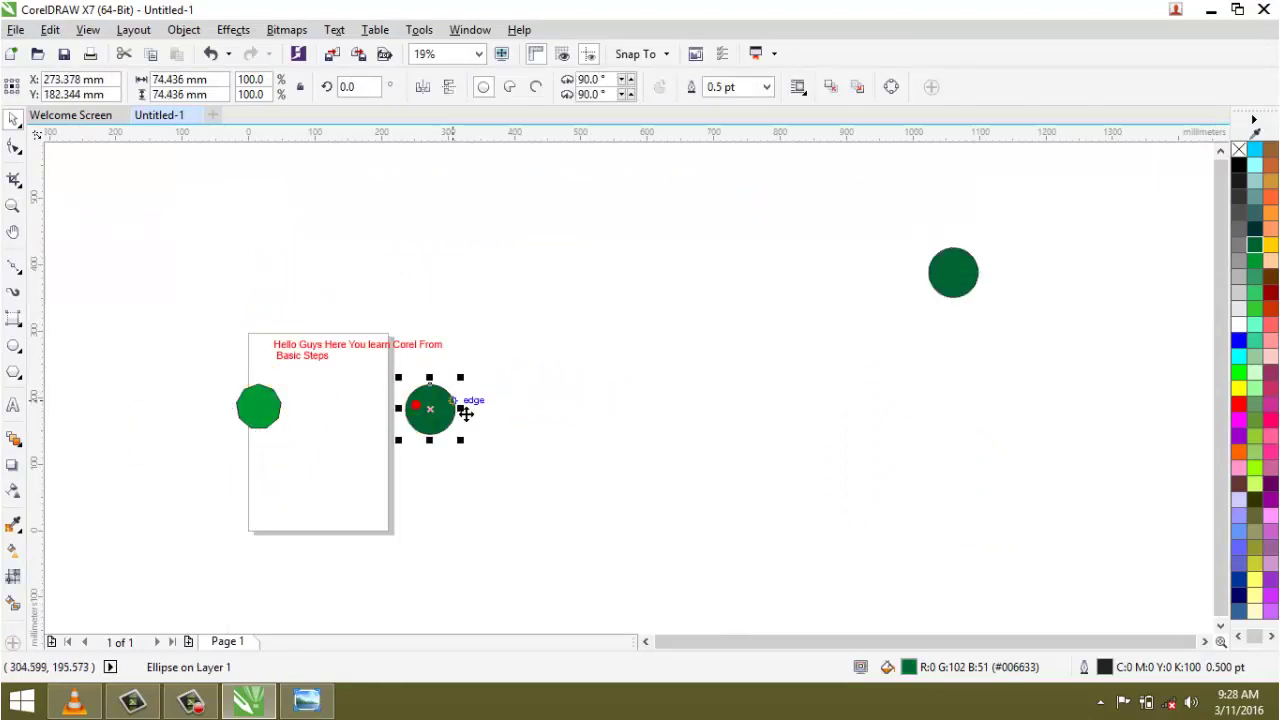
{"action": "left_click_drag", "start_coordinate": [388, 343], "coordinate": [426, 351]}
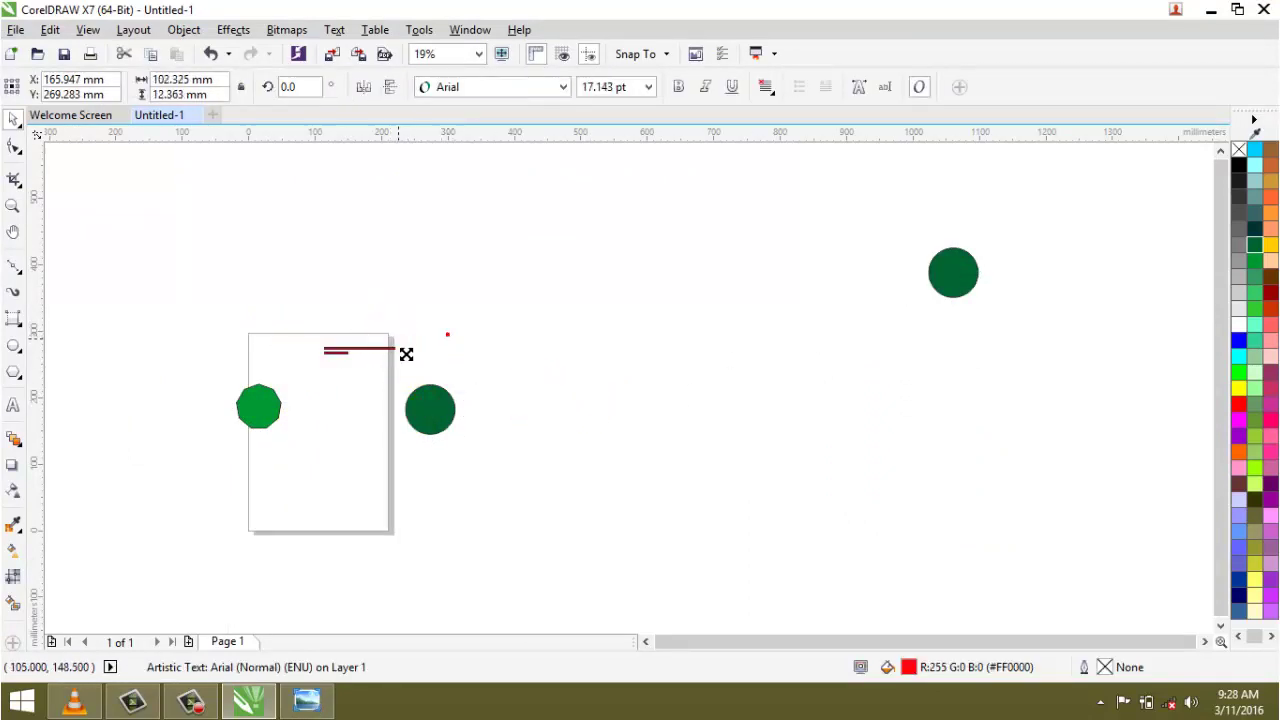
{"action": "left_click", "coordinate": [481, 315]}
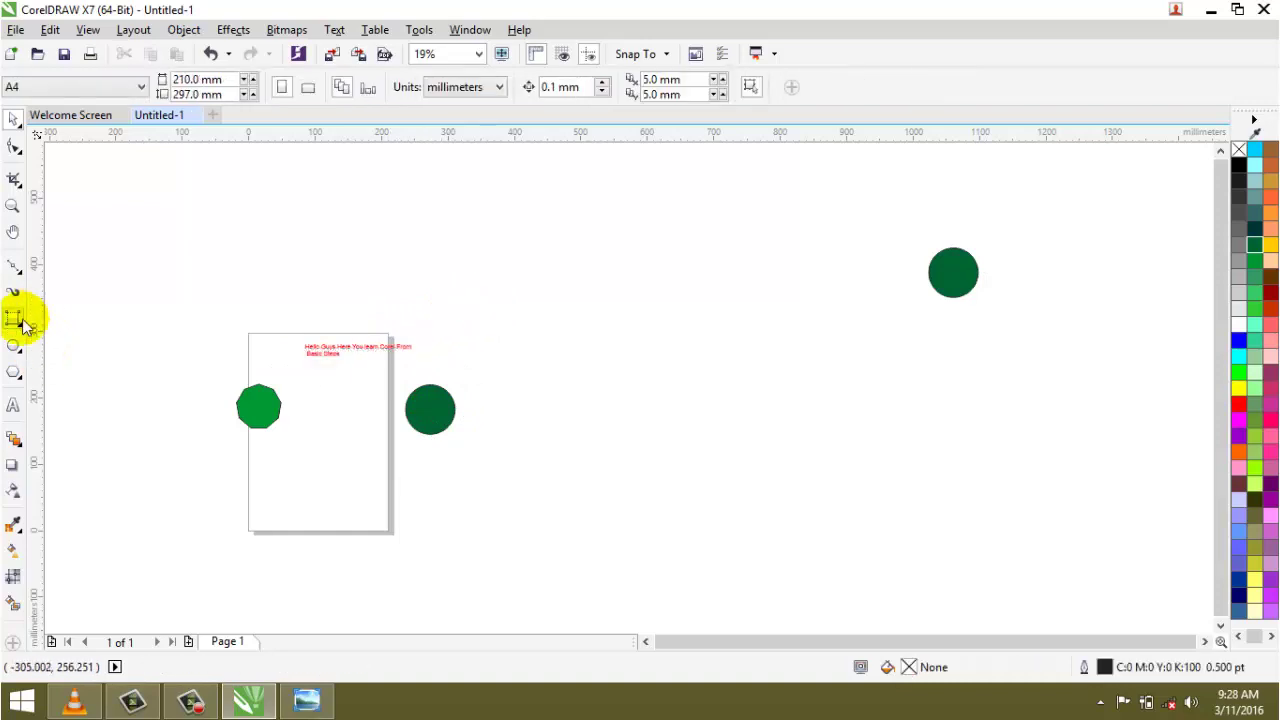
- Draw a wide #FFCC00 yellow rectangle across the page bottom and move the heading onto it
{"action": "left_click", "coordinate": [17, 323]}
{"action": "left_click", "coordinate": [68, 317]}
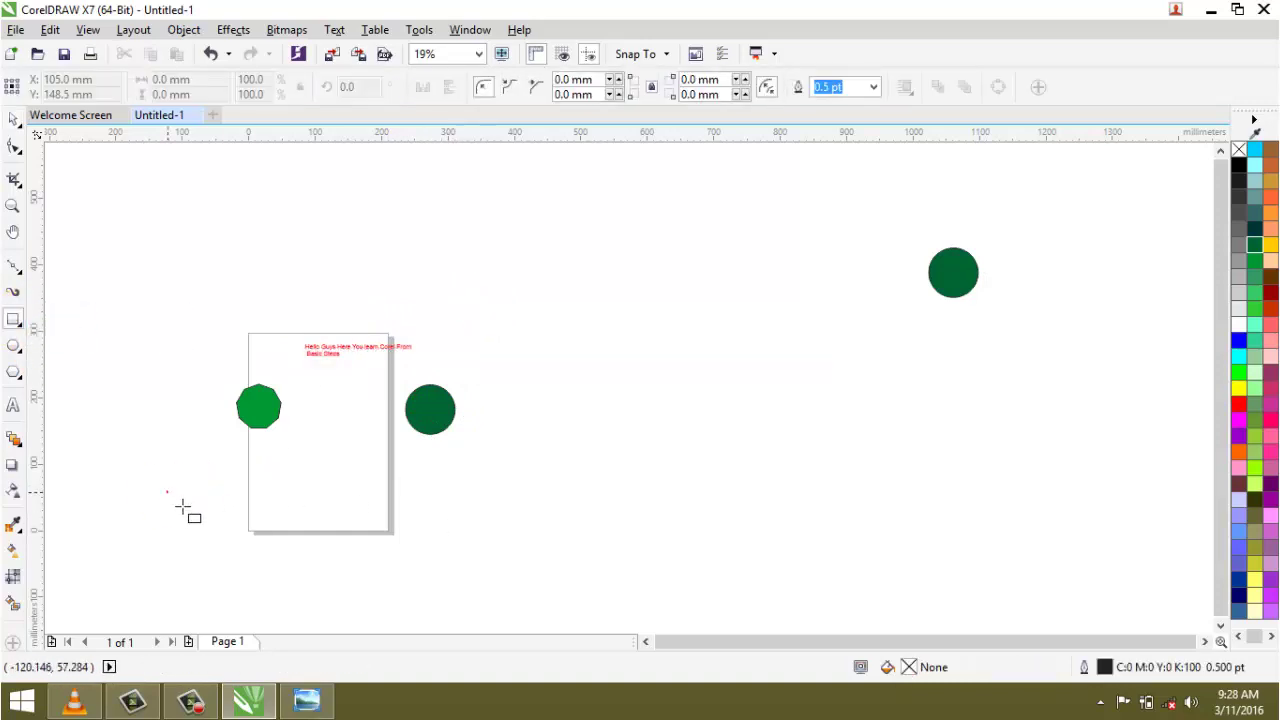
{"action": "left_click_drag", "start_coordinate": [167, 492], "coordinate": [668, 625]}
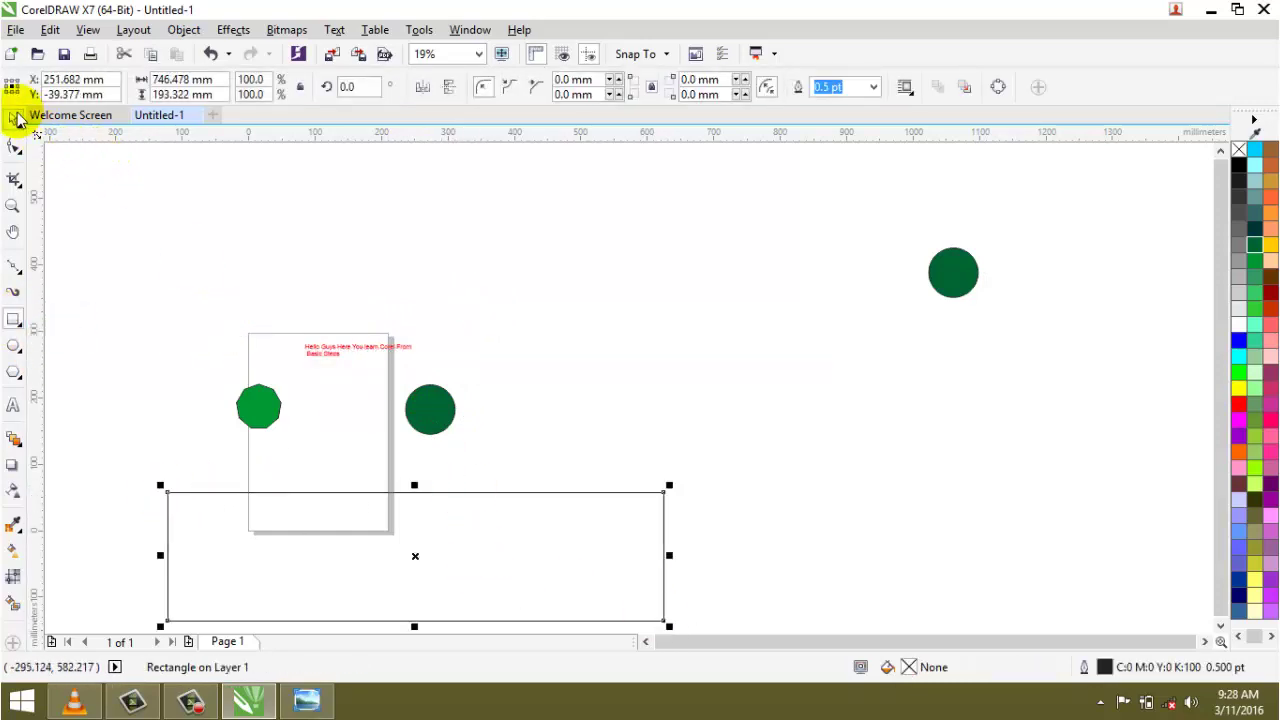
{"action": "left_click", "coordinate": [1270, 245]}
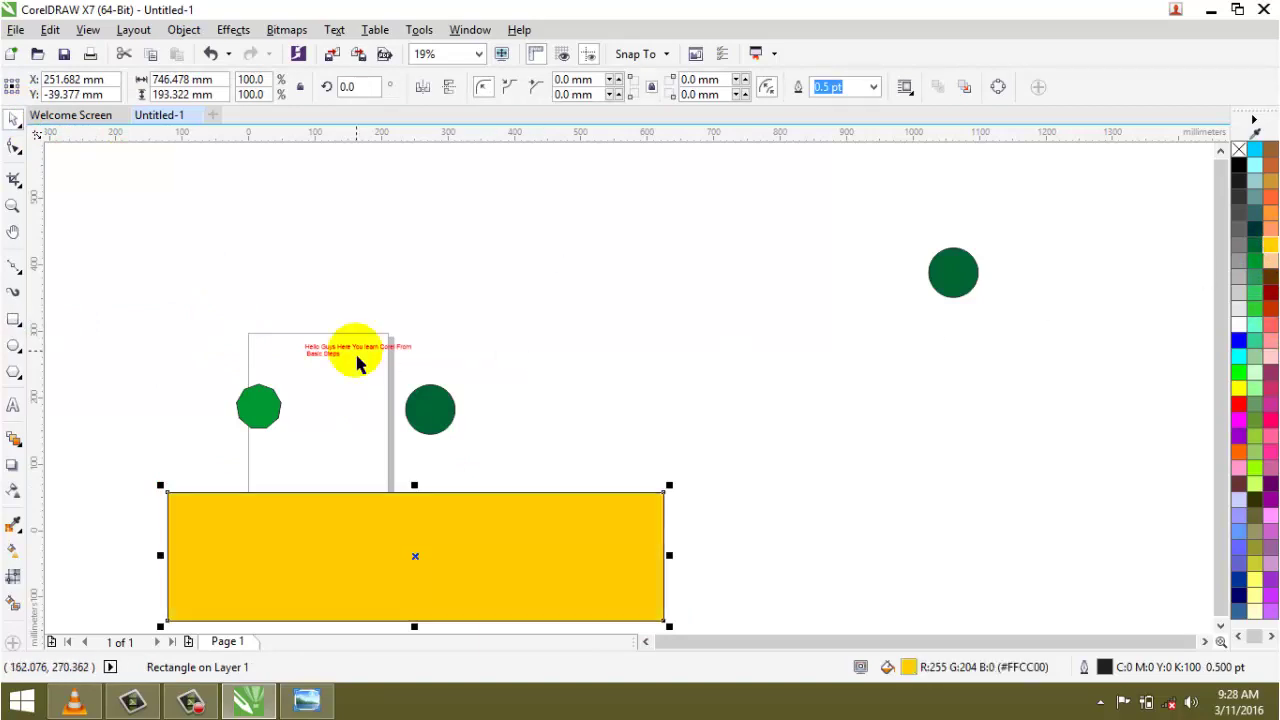
{"action": "left_click_drag", "start_coordinate": [357, 352], "coordinate": [404, 570]}
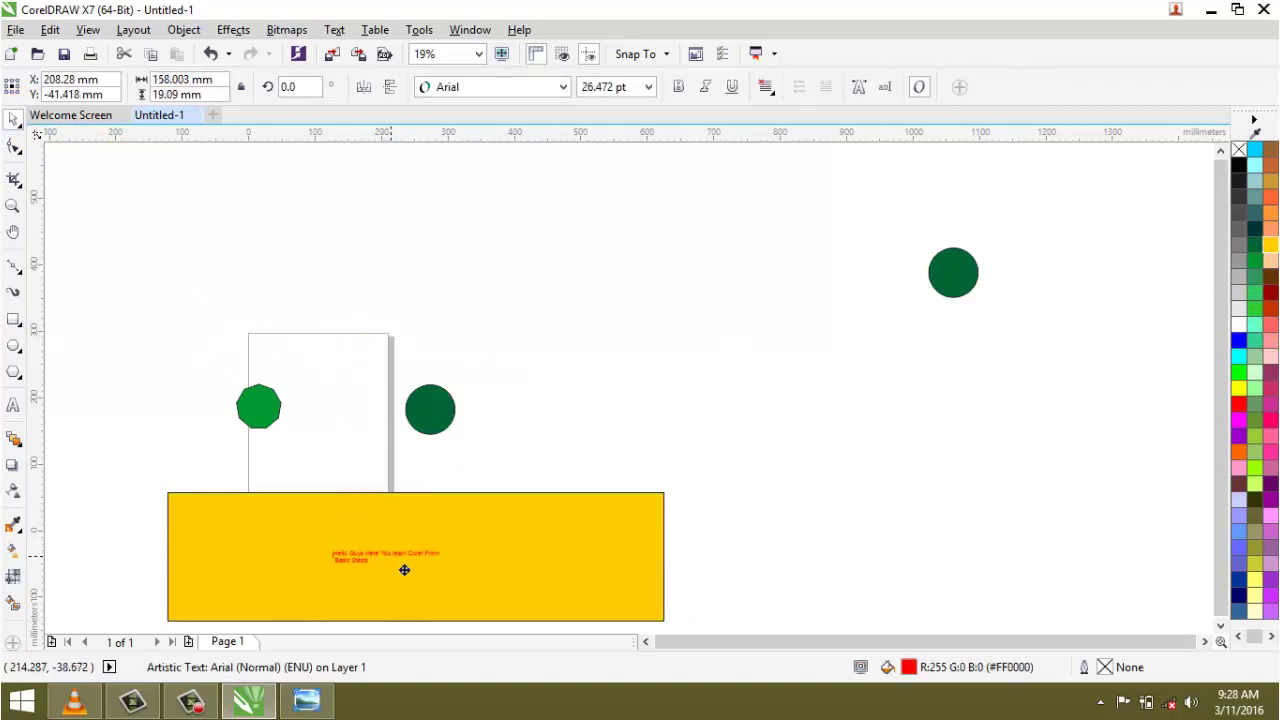
- Undo the move and try dragging copies of the red heading, undoing the extra copy
{"action": "key", "text": "ctrl+z"}
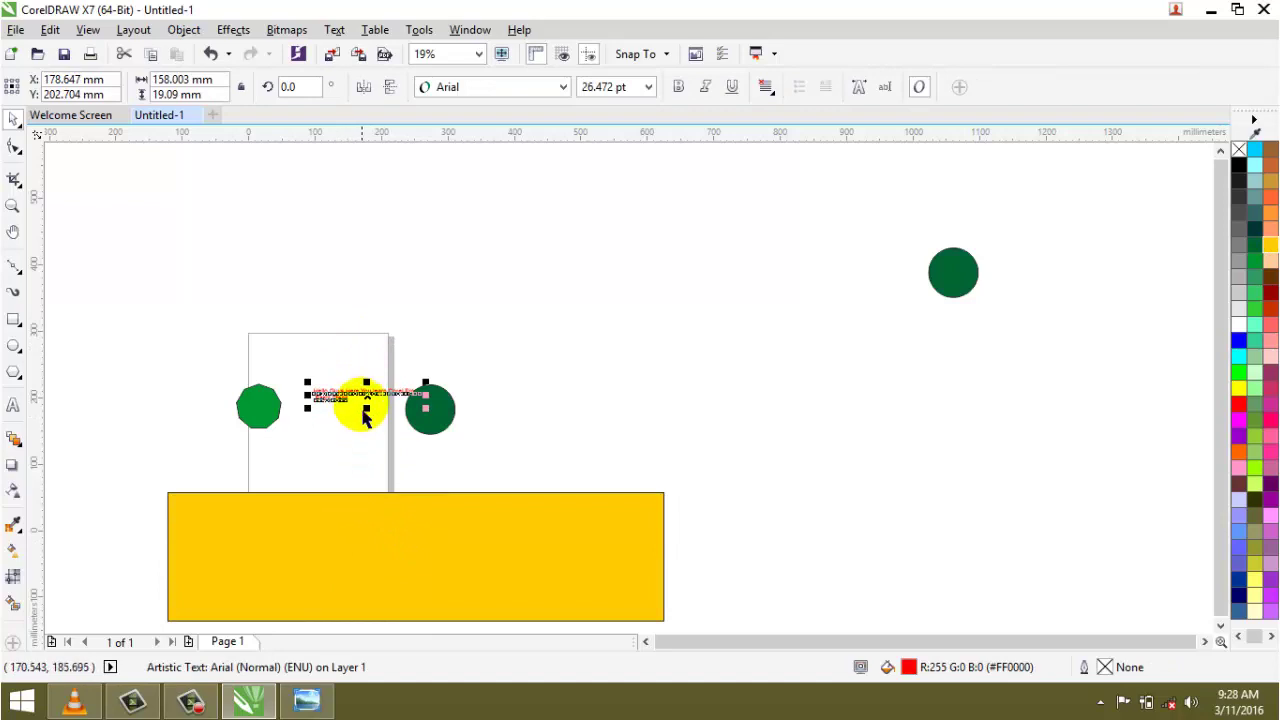
{"action": "mouse_move", "coordinate": [365, 410]}
{"action": "left_mouse_down"}
{"action": "mouse_move", "coordinate": [370, 362]}
{"action": "mouse_move", "coordinate": [322, 390]}
{"action": "left_mouse_up"}
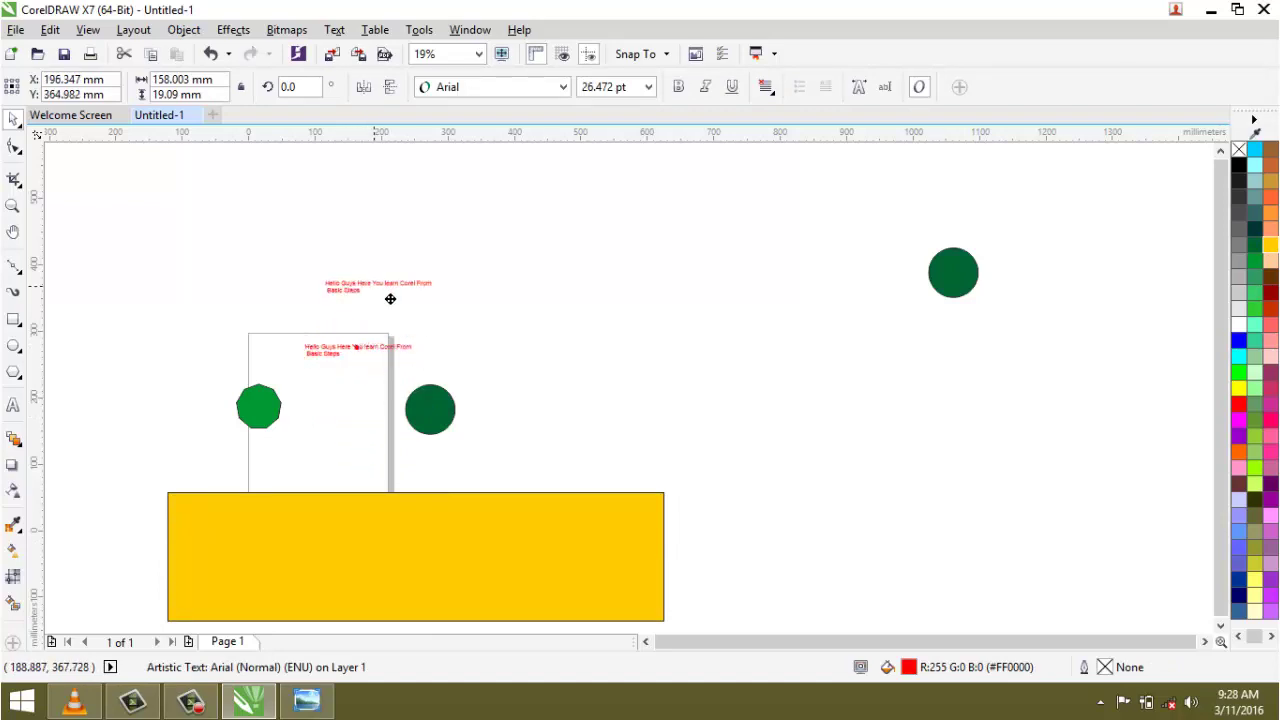
{"action": "scroll", "coordinate": [322, 390], "scroll_direction": "up", "scroll_amount": 3}
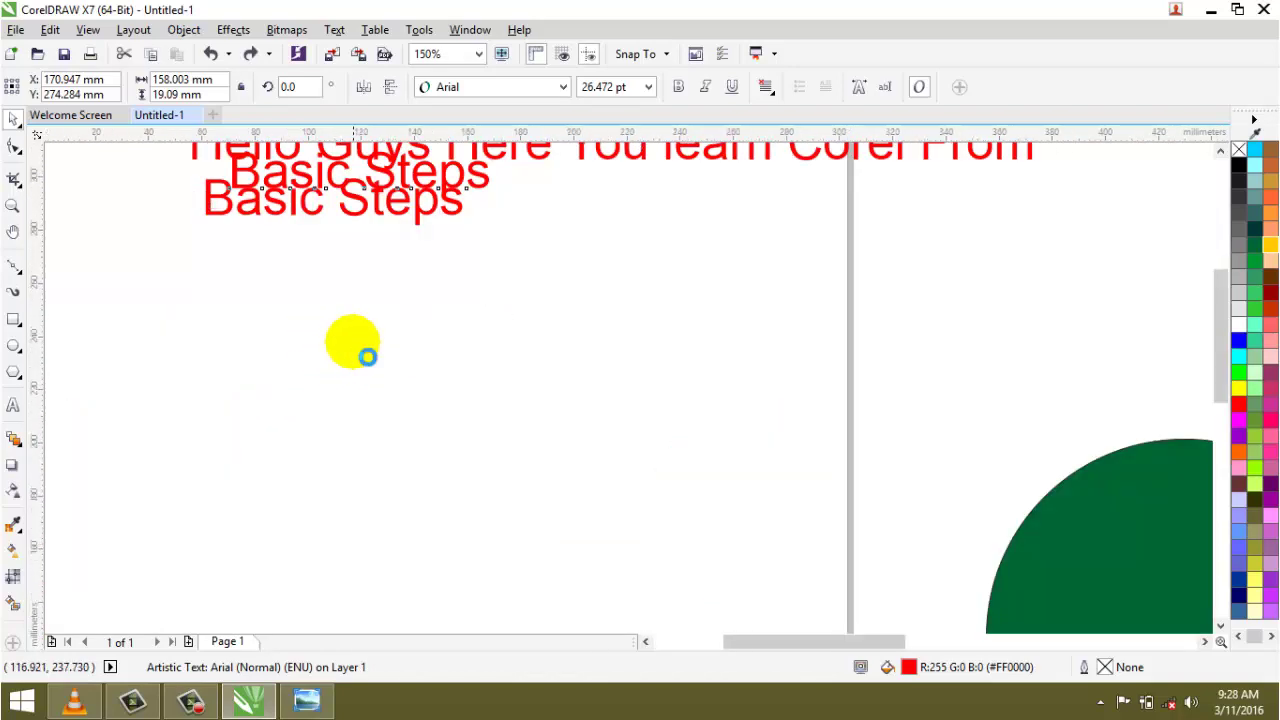
{"action": "scroll", "coordinate": [369, 354], "scroll_direction": "down", "scroll_amount": 1}
{"action": "left_click", "coordinate": [355, 350]}
{"action": "left_click", "coordinate": [396, 252]}
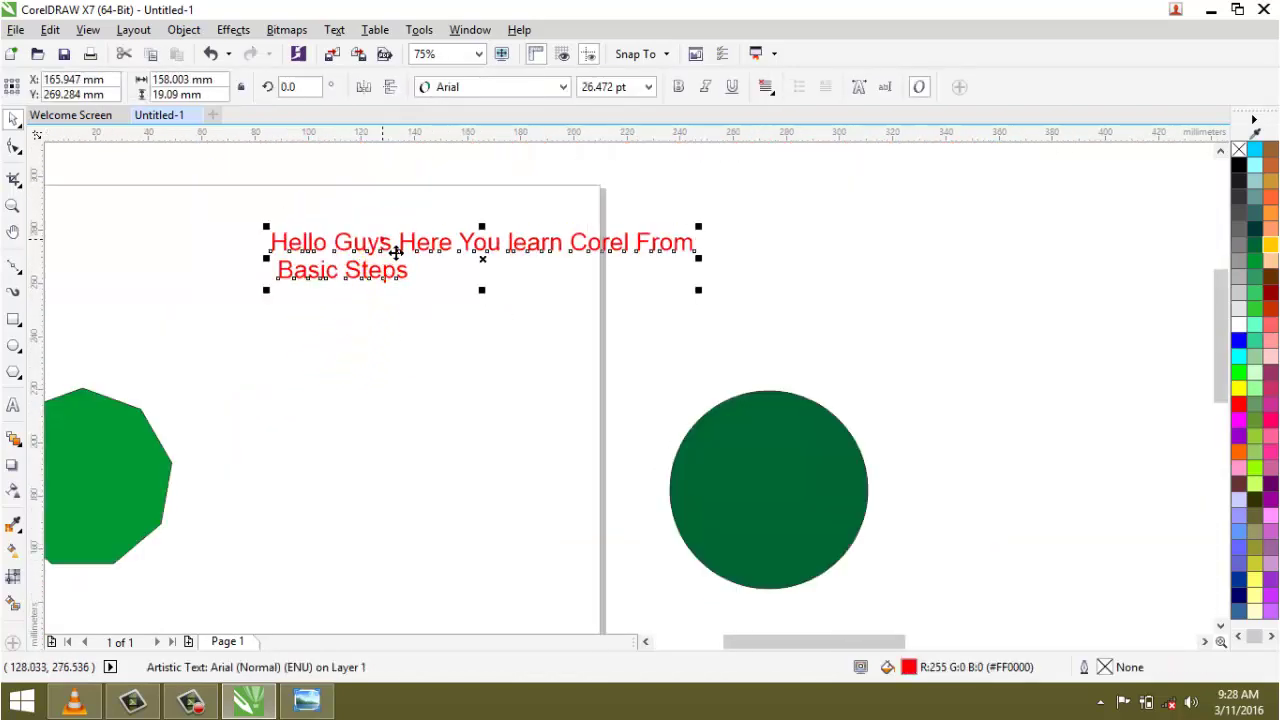
{"action": "left_click_drag", "start_coordinate": [396, 252], "coordinate": [452, 180]}
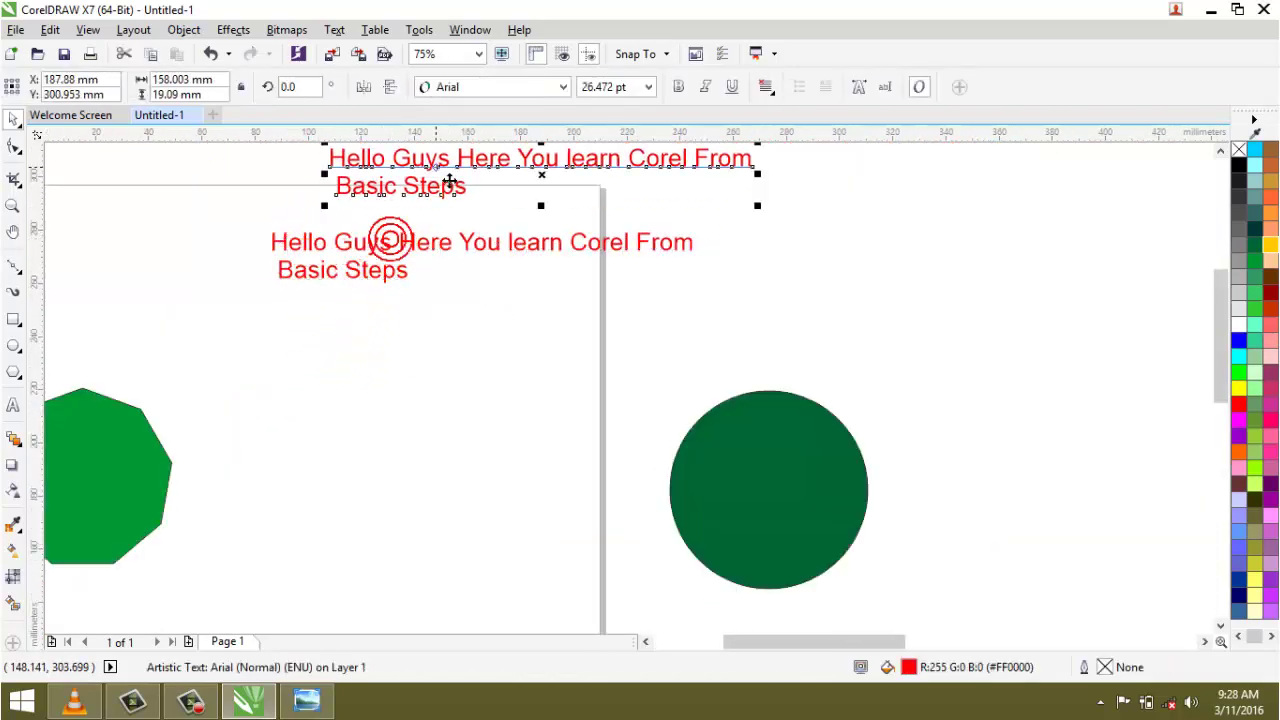
{"action": "key", "text": "ctrl+z"}
- Move the red heading into the yellow rectangle and zoom to check it
{"action": "scroll", "coordinate": [434, 171], "scroll_direction": "down", "scroll_amount": 3}
{"action": "scroll", "coordinate": [418, 215], "scroll_direction": "down", "scroll_amount": 2}
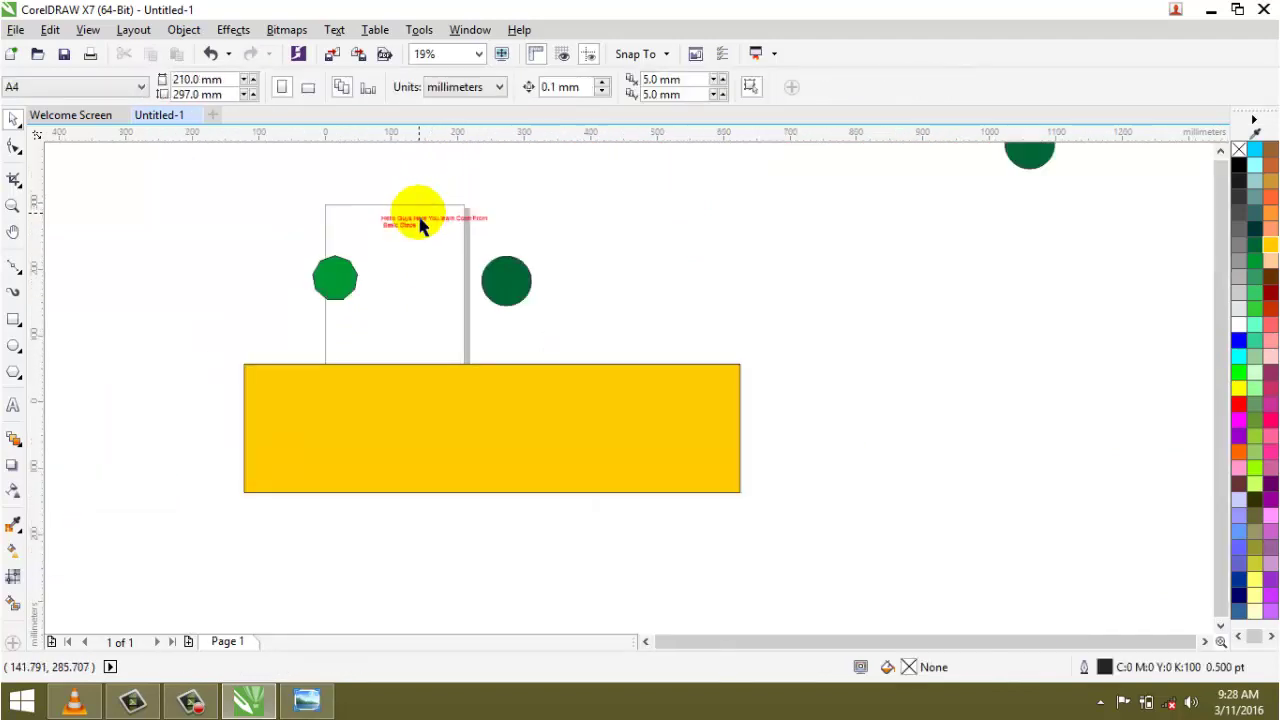
{"action": "left_click", "coordinate": [422, 228]}
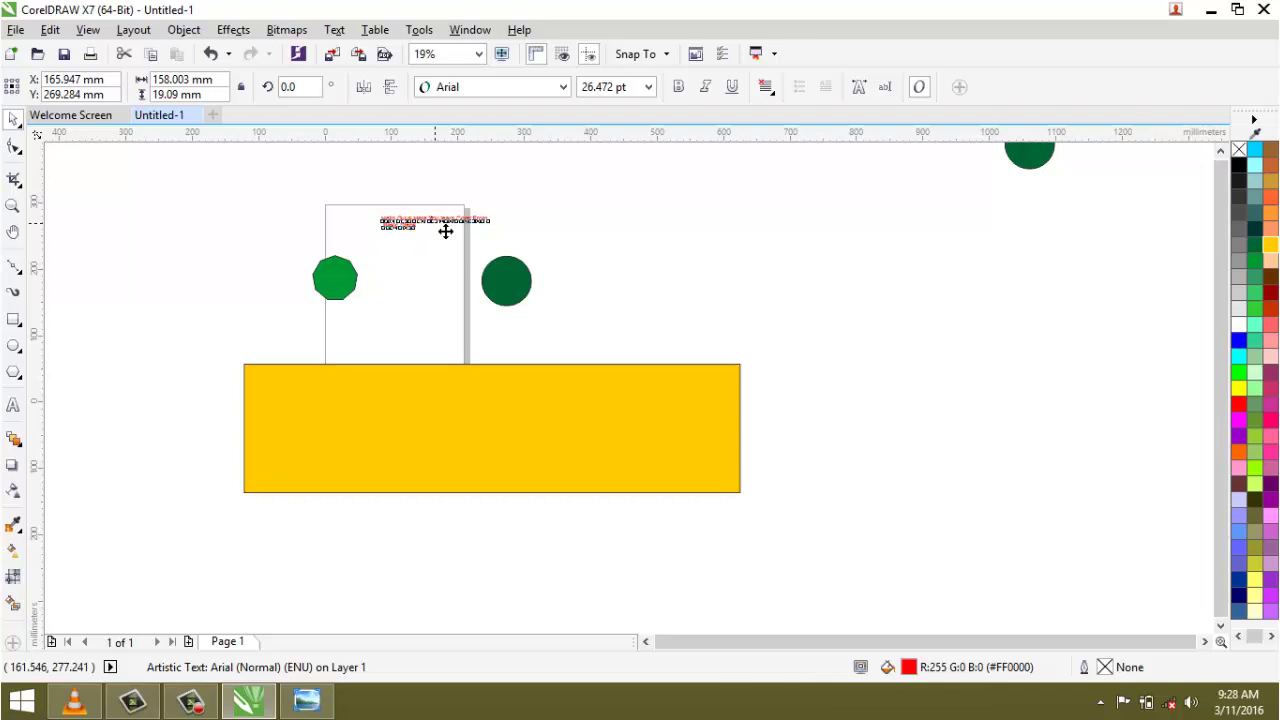
{"action": "left_click_drag", "start_coordinate": [445, 231], "coordinate": [499, 434]}
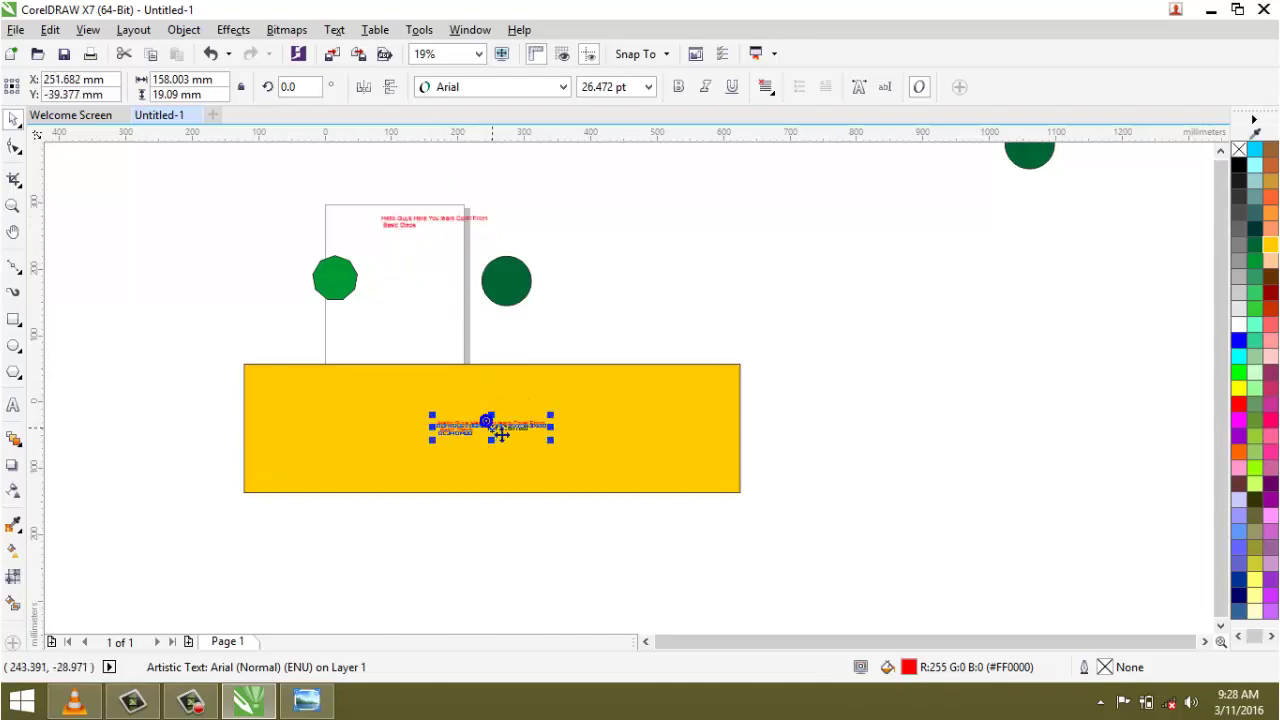
{"action": "scroll", "coordinate": [500, 447], "scroll_direction": "up", "scroll_amount": 2}
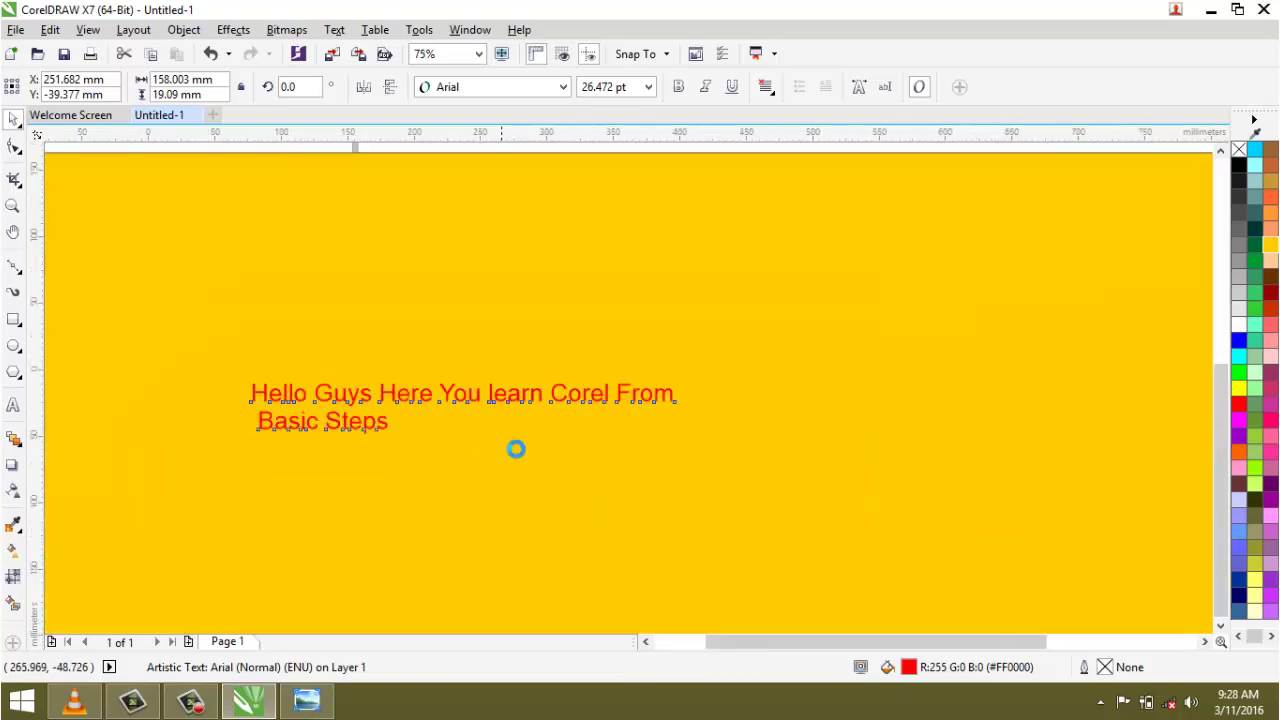
{"action": "scroll", "coordinate": [510, 448], "scroll_direction": "down", "scroll_amount": 2}
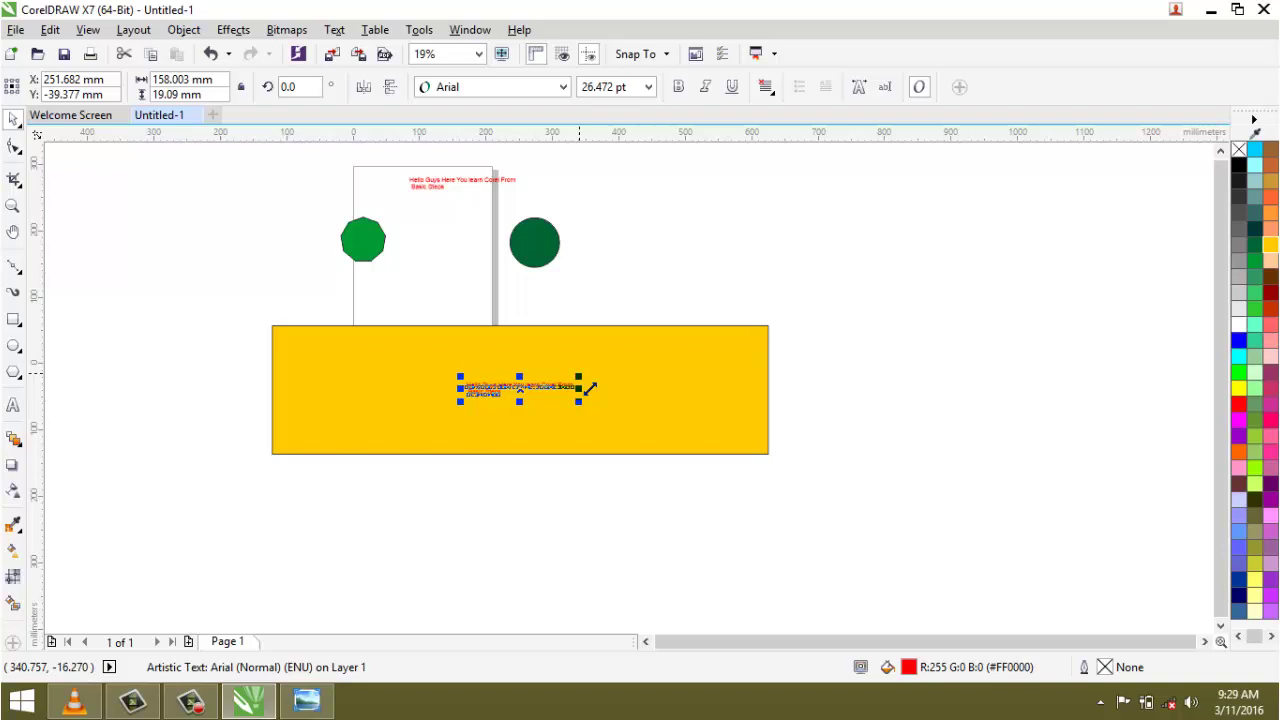
- Scale the red text up inside the rectangle, reaching about 112 pt after undone trials
{"action": "left_click_drag", "start_coordinate": [590, 389], "coordinate": [820, 355]}
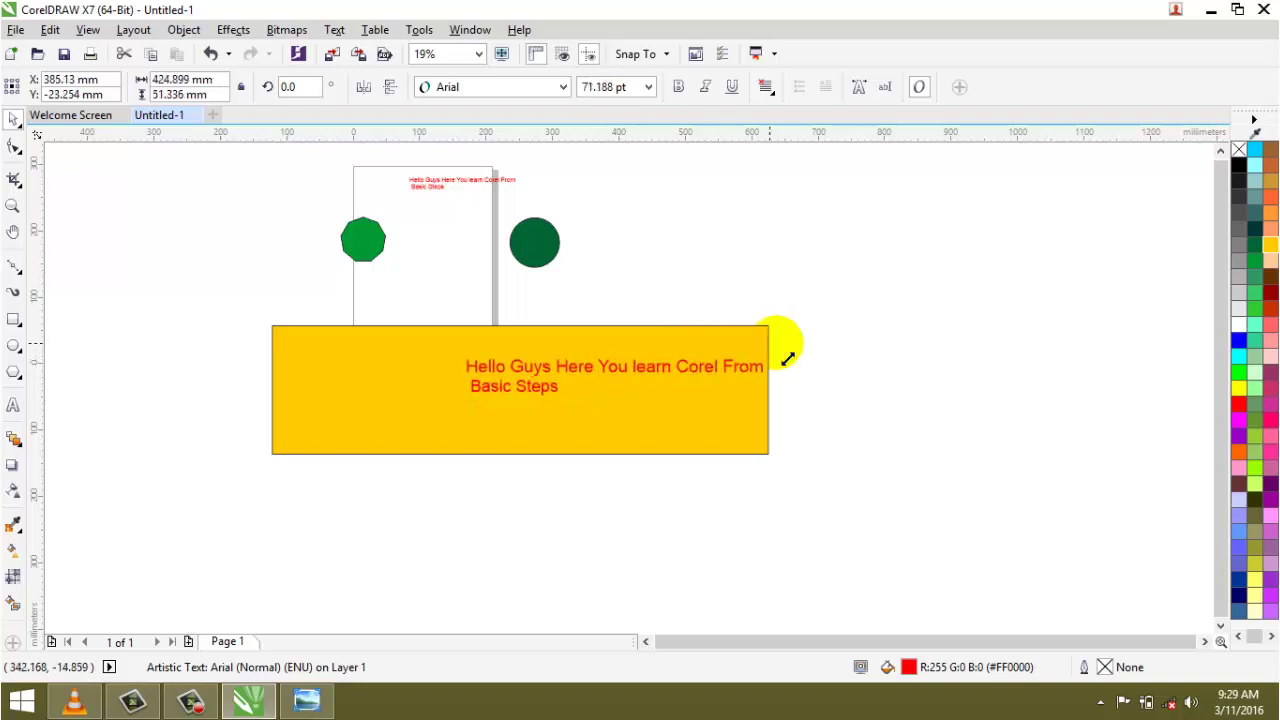
{"action": "key", "text": "ctrl+z"}
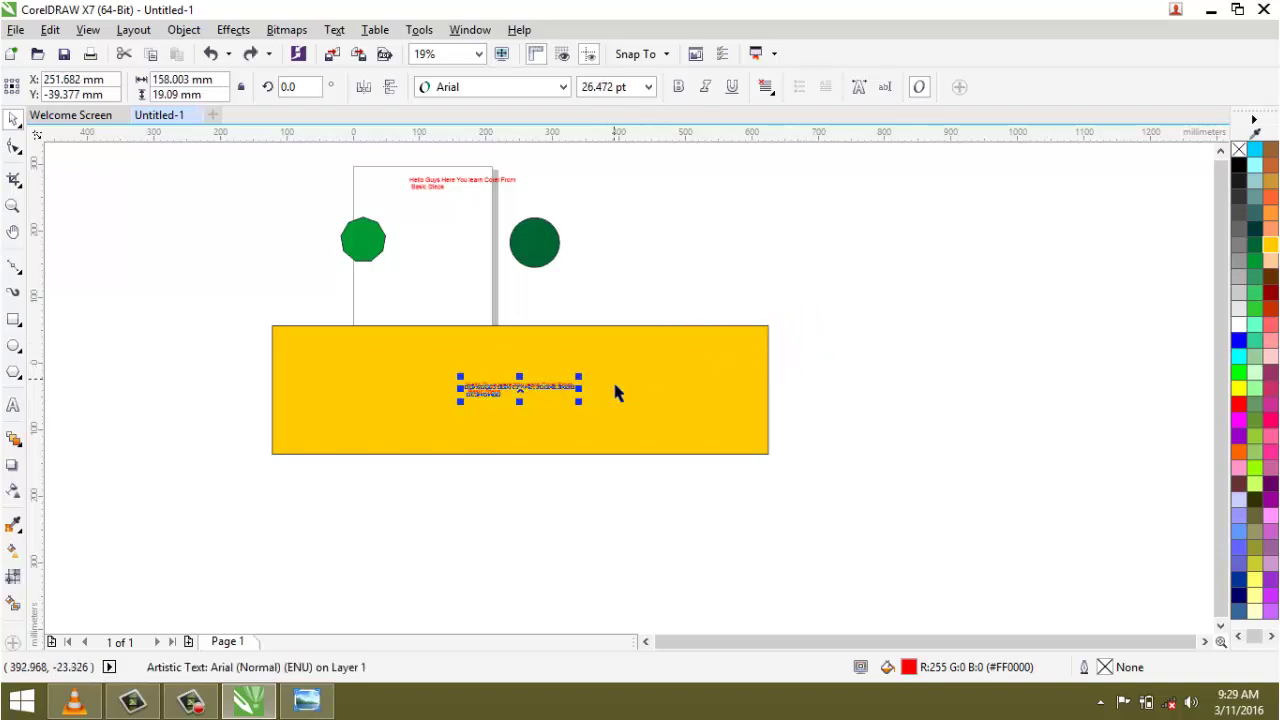
{"action": "left_click_drag", "start_coordinate": [583, 391], "coordinate": [785, 343]}
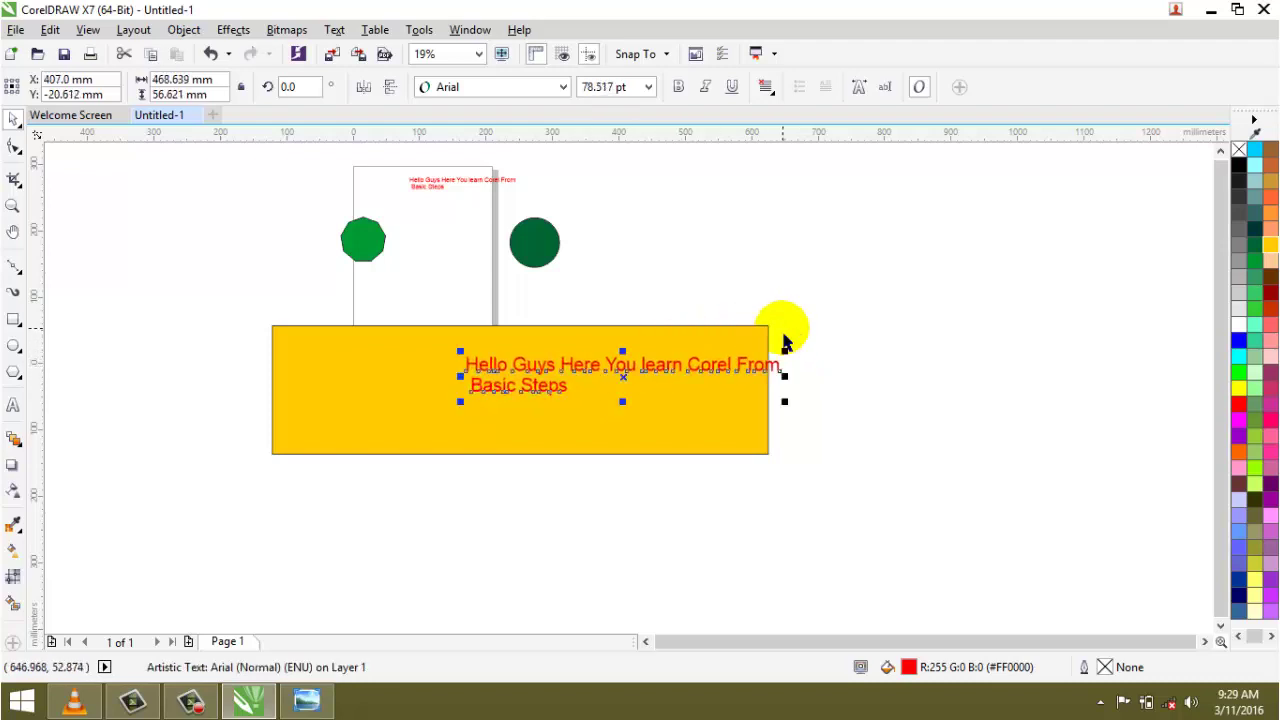
{"action": "key", "text": "ctrl+z"}
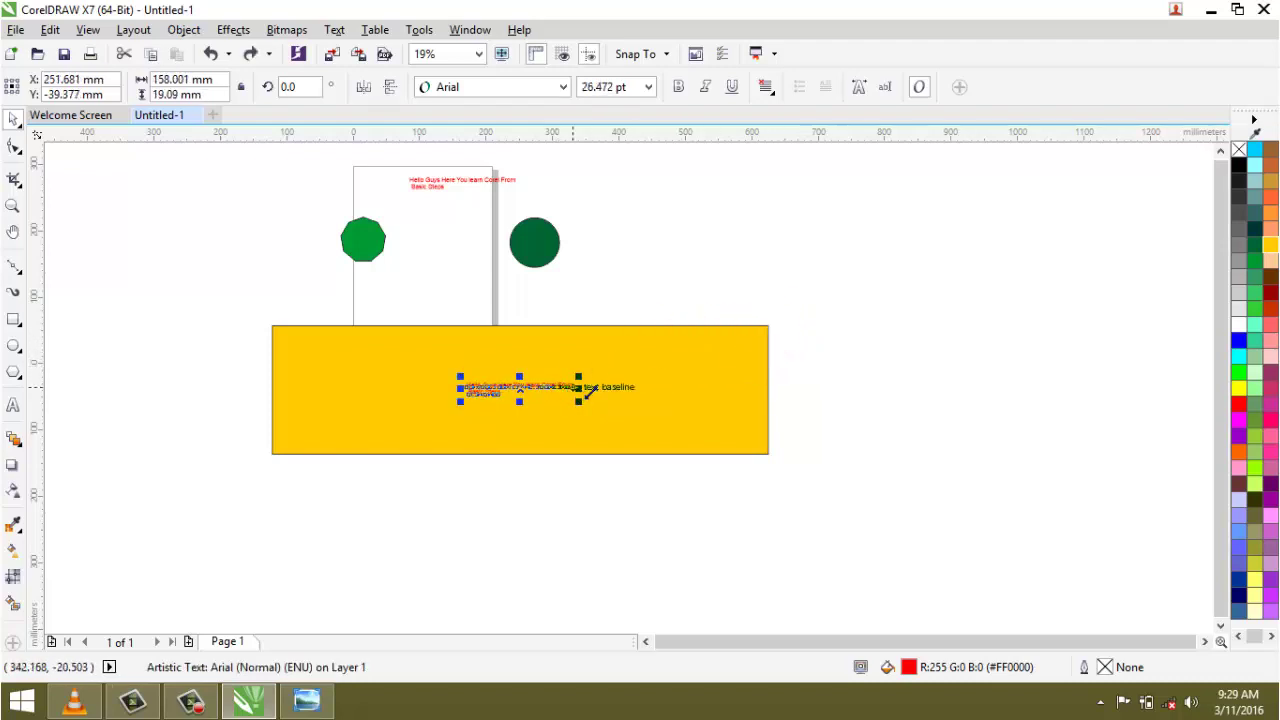
{"action": "left_click_drag", "start_coordinate": [587, 392], "coordinate": [727, 366]}
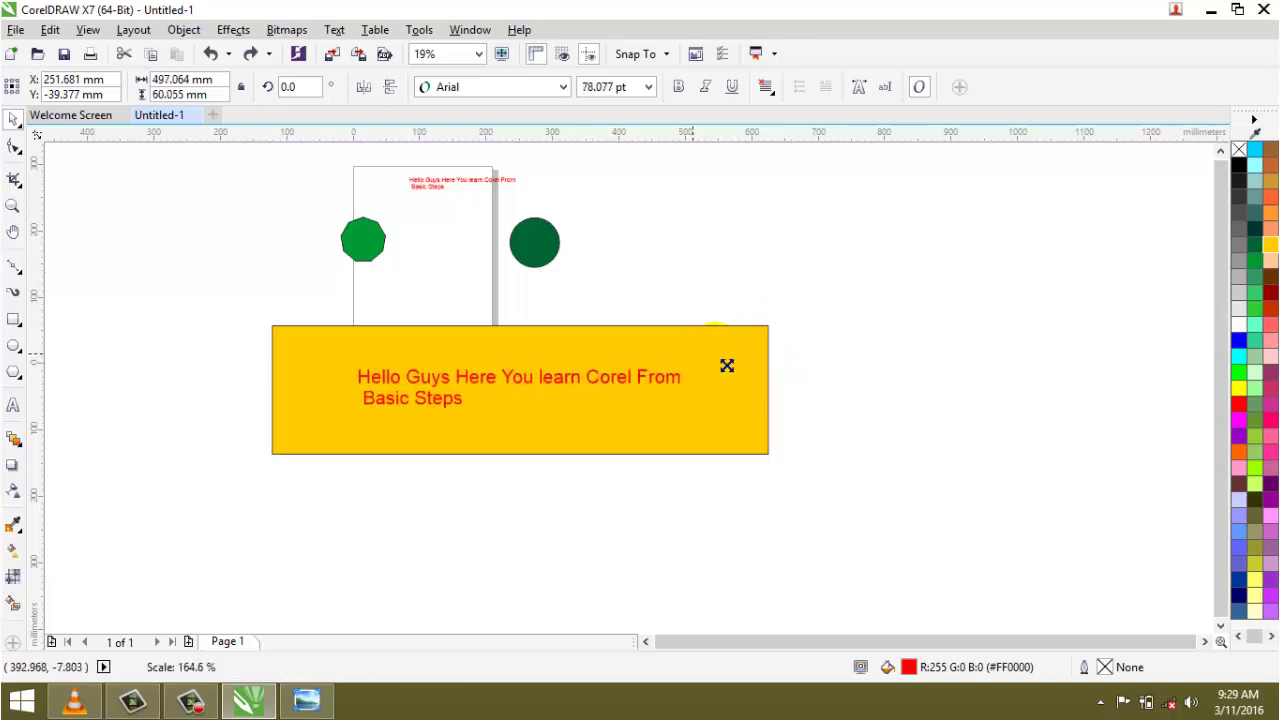
{"action": "left_click_drag", "start_coordinate": [727, 366], "coordinate": [757, 357]}
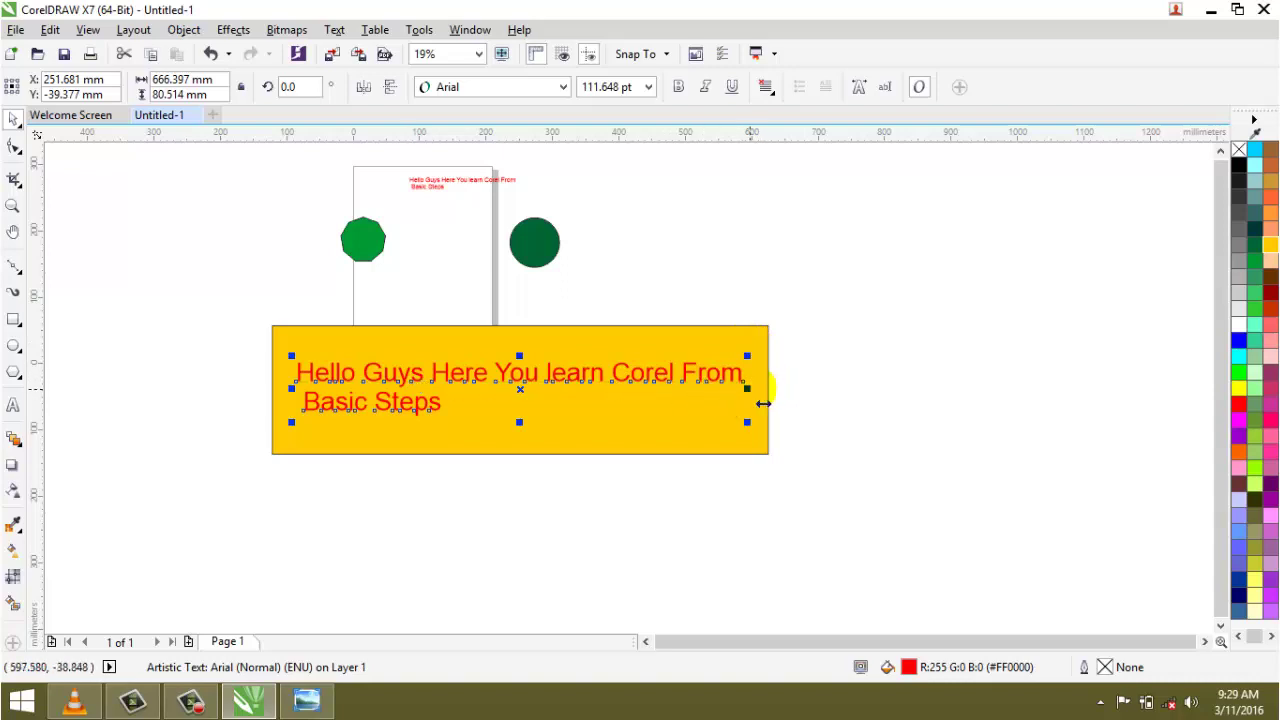
- Try squeezing the text horizontally and vertically, undo both, and settle at about 106 pt
{"action": "left_click_drag", "start_coordinate": [763, 403], "coordinate": [475, 410]}
{"action": "key", "text": "ctrl+z"}
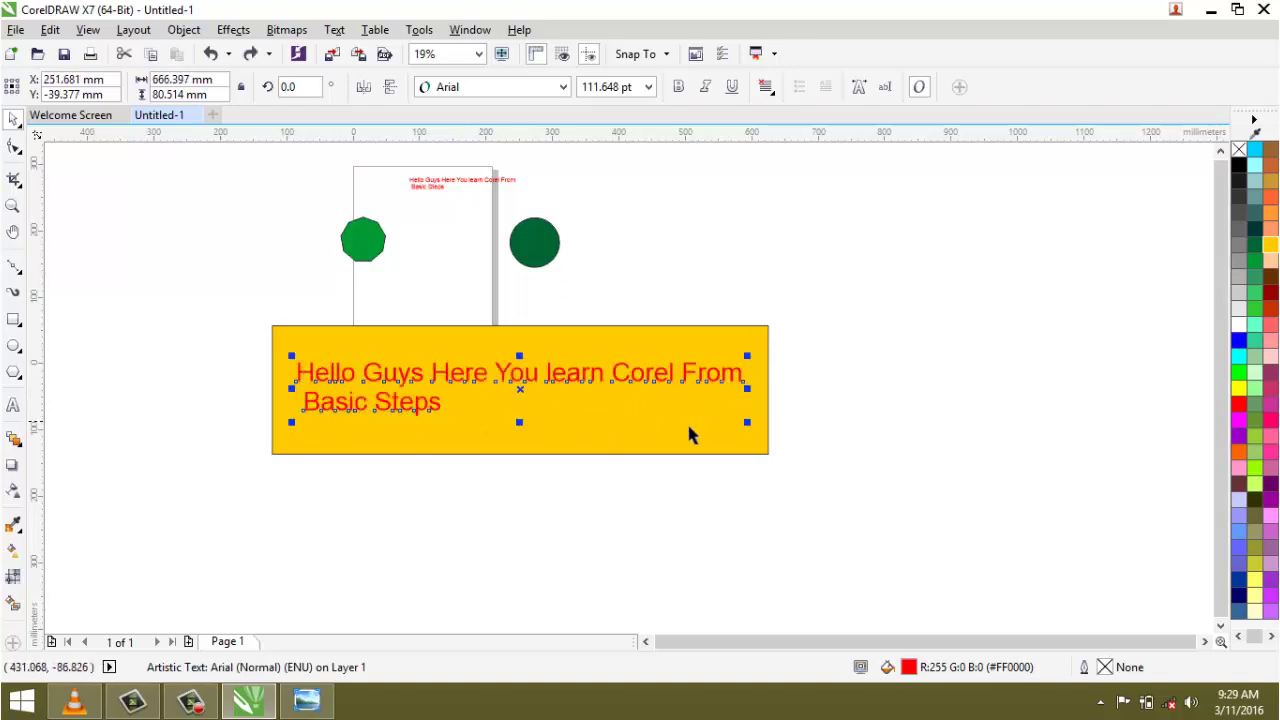
{"action": "left_click_drag", "start_coordinate": [519, 423], "coordinate": [532, 397]}
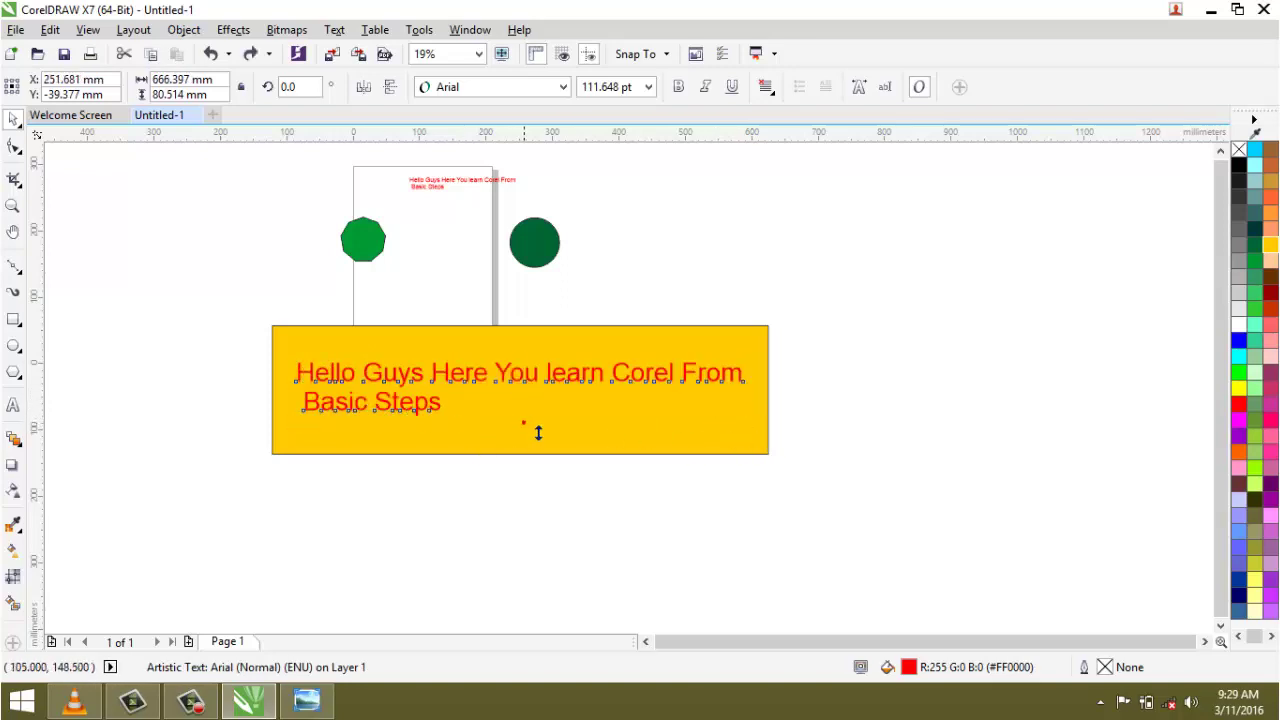
{"action": "key", "text": "ctrl+z"}
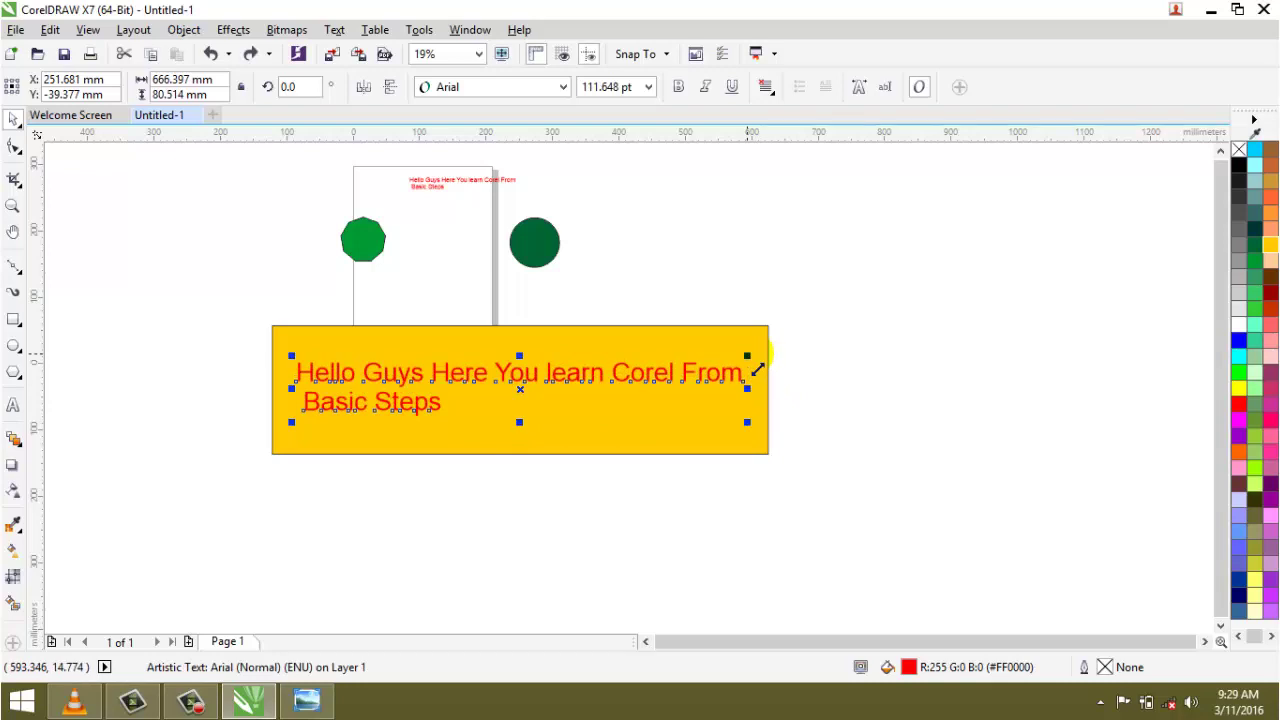
{"action": "left_click_drag", "start_coordinate": [758, 370], "coordinate": [697, 376]}
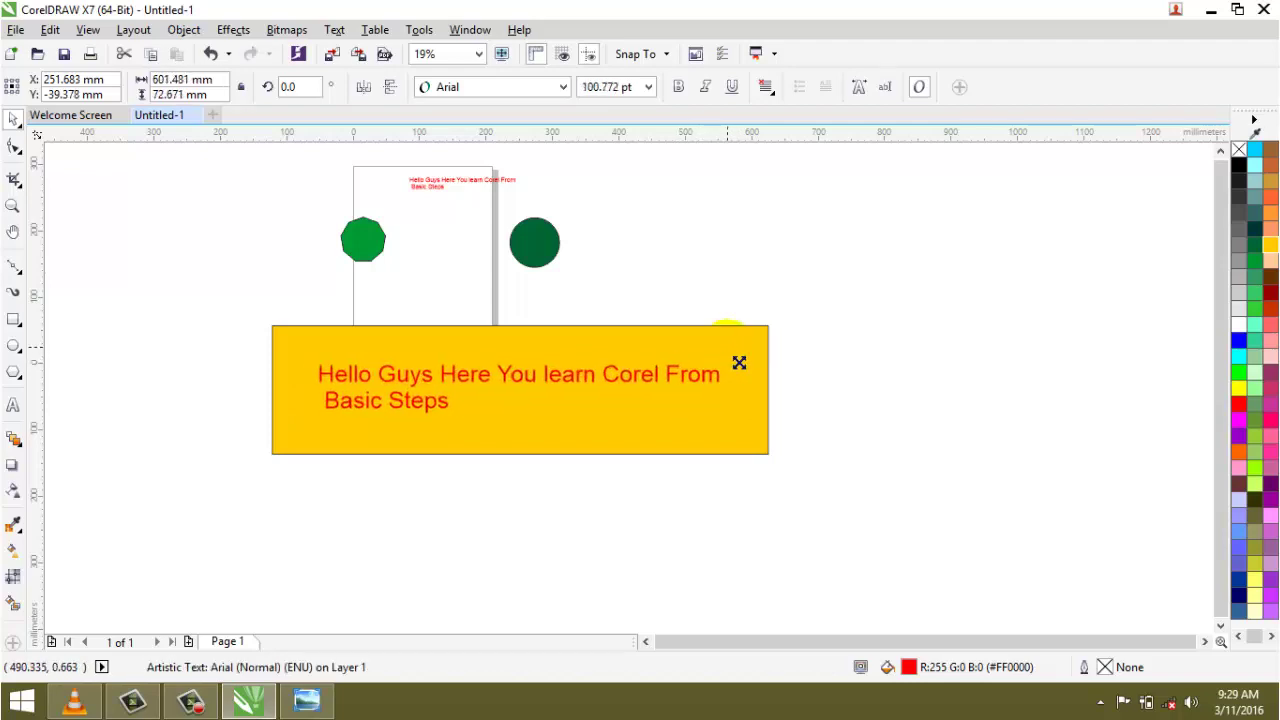
{"action": "left_click_drag", "start_coordinate": [690, 379], "coordinate": [740, 368]}
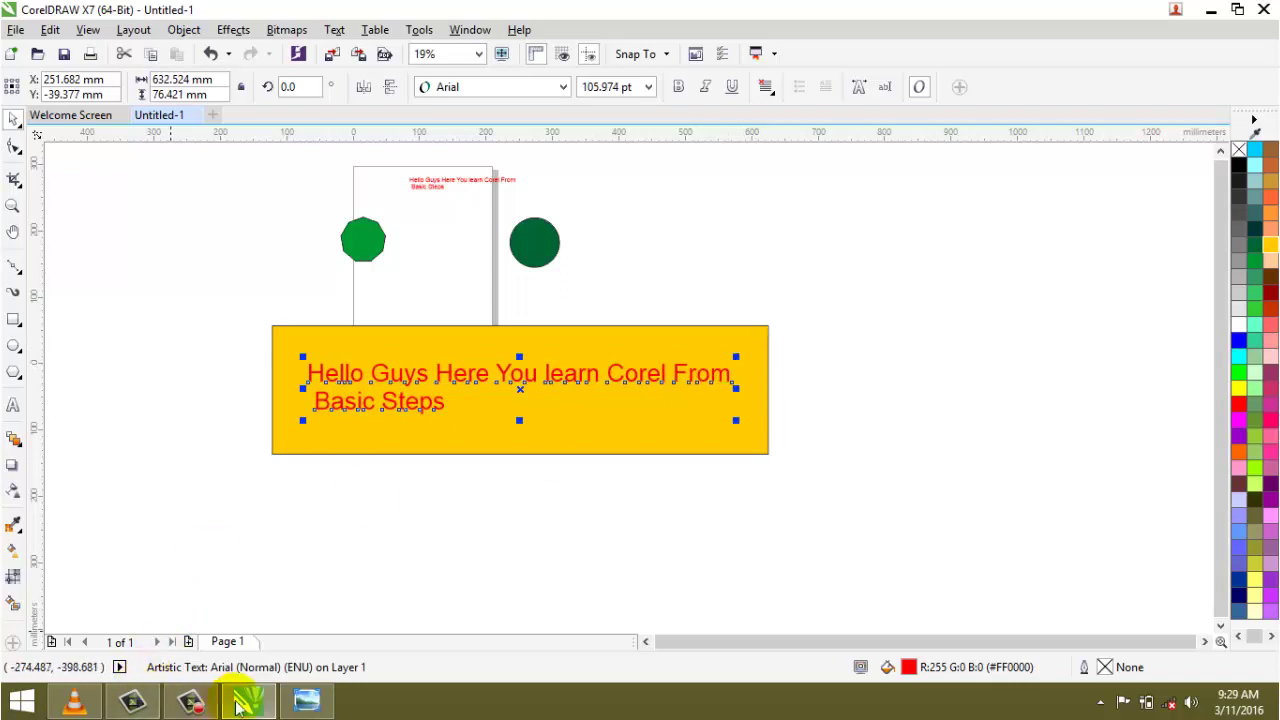
- Resize the yellow rectangle to fit snugly around the two-line greeting
{"action": "left_click", "coordinate": [306, 700]}
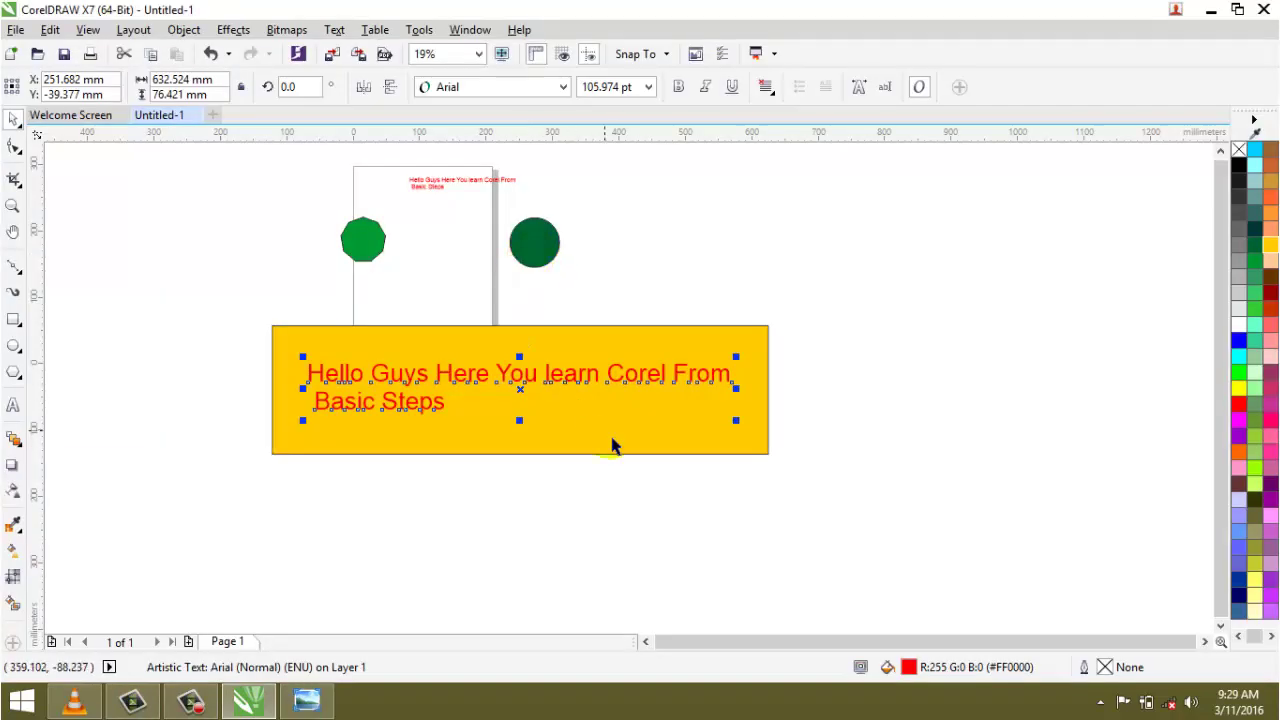
{"action": "left_click", "coordinate": [768, 330]}
{"action": "mouse_move", "coordinate": [767, 329]}
{"action": "left_mouse_down"}
{"action": "mouse_move", "coordinate": [604, 385]}
{"action": "mouse_move", "coordinate": [790, 342]}
{"action": "left_mouse_up"}
- Try narrowing the 657.9 × 170.4 mm yellow rectangle, undo it, then zoom out
{"action": "left_click", "coordinate": [874, 347]}
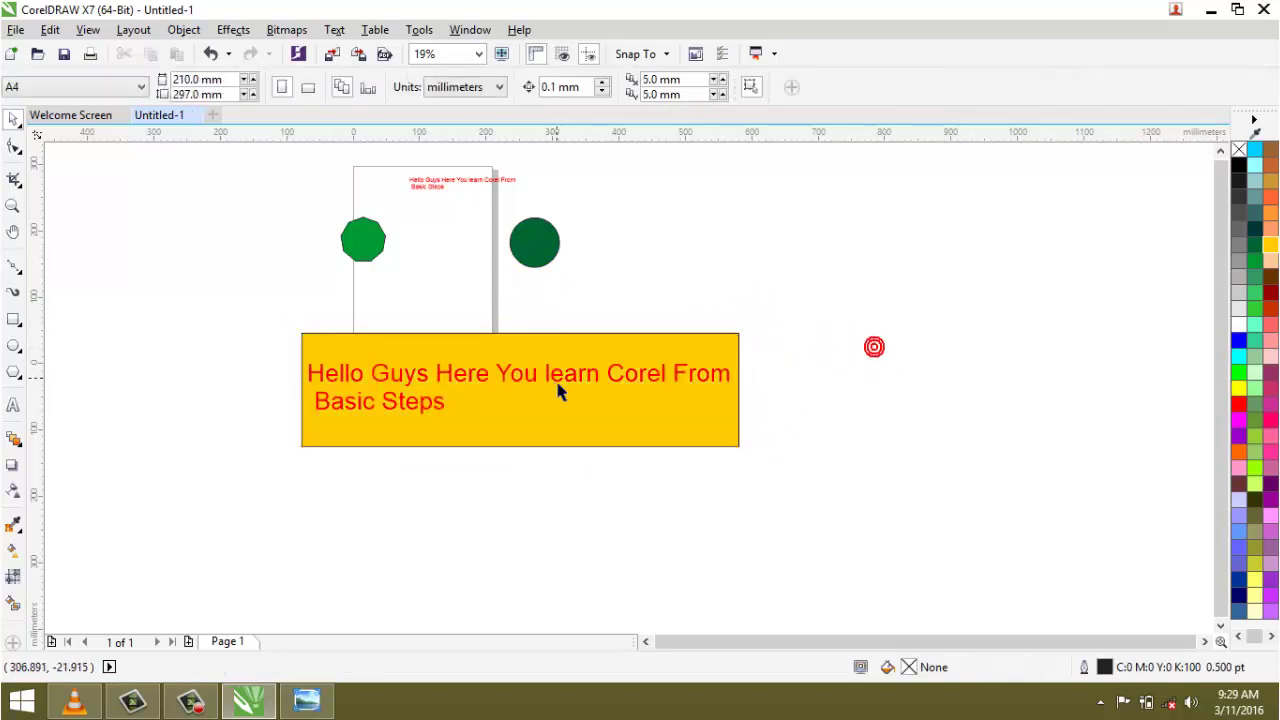
{"action": "left_click", "coordinate": [665, 440]}
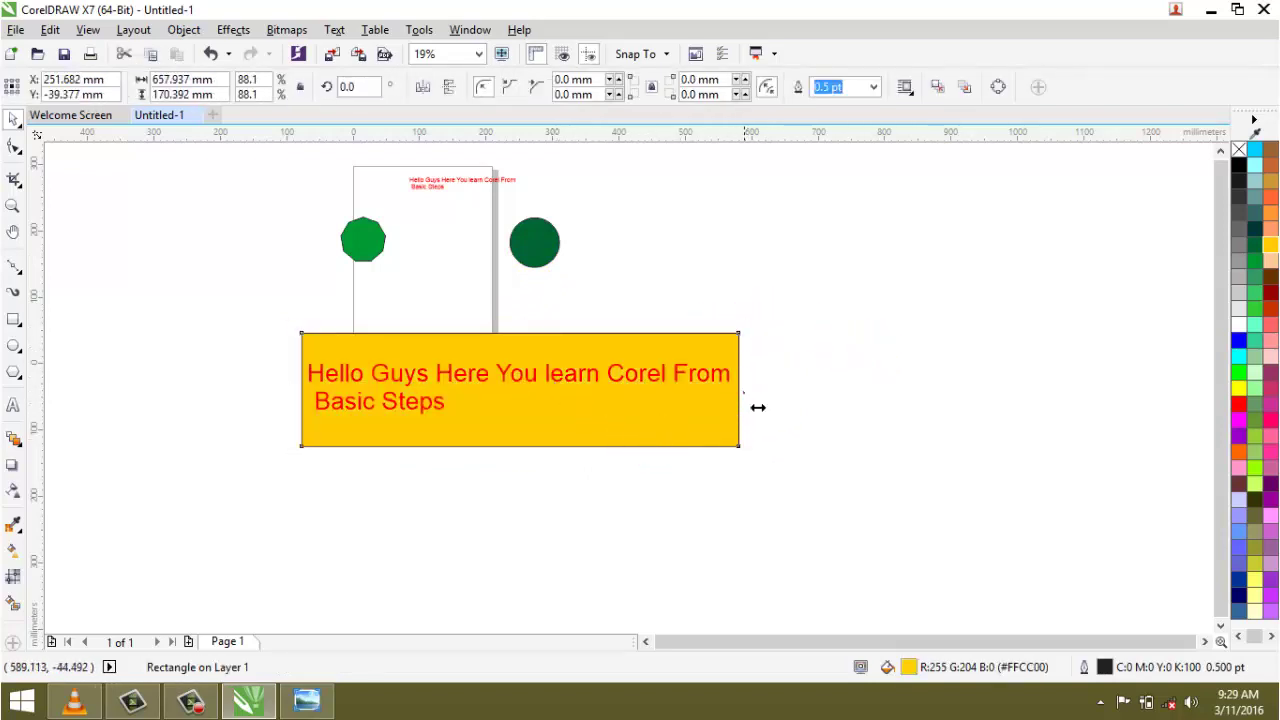
{"action": "left_click_drag", "start_coordinate": [740, 390], "coordinate": [534, 391]}
{"action": "key", "text": "ctrl+z"}
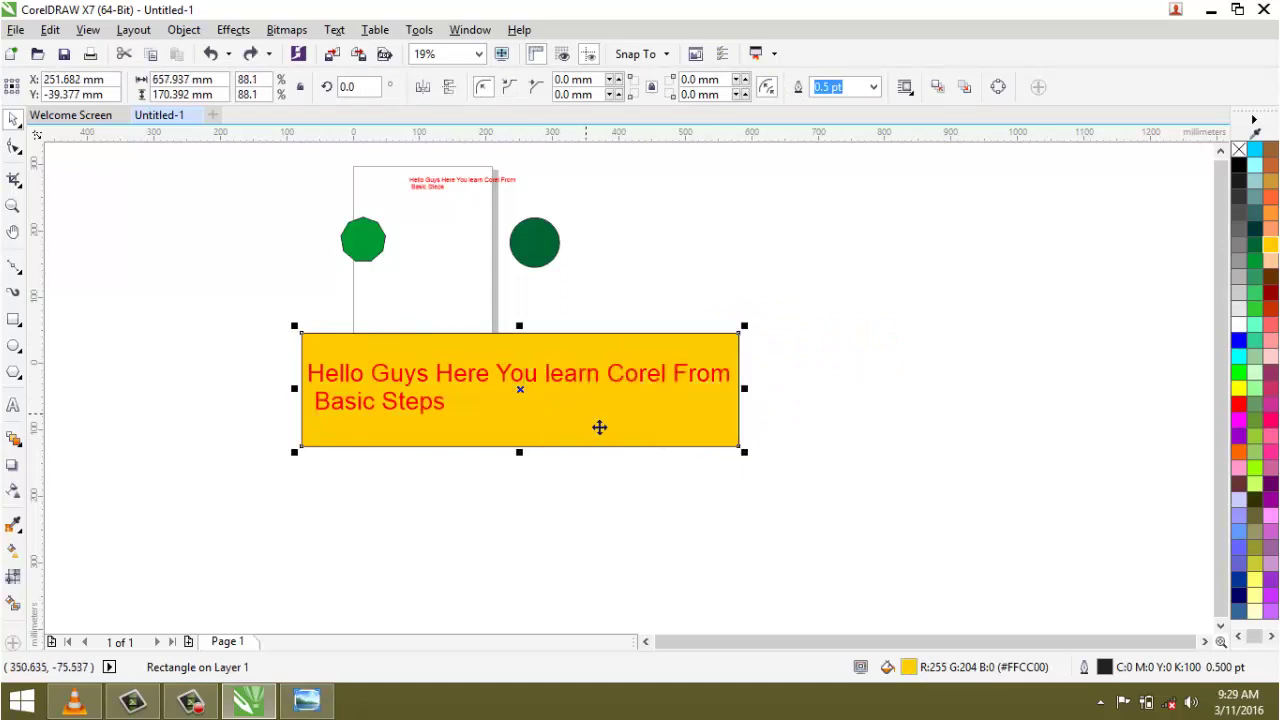
{"action": "left_click", "coordinate": [810, 430]}
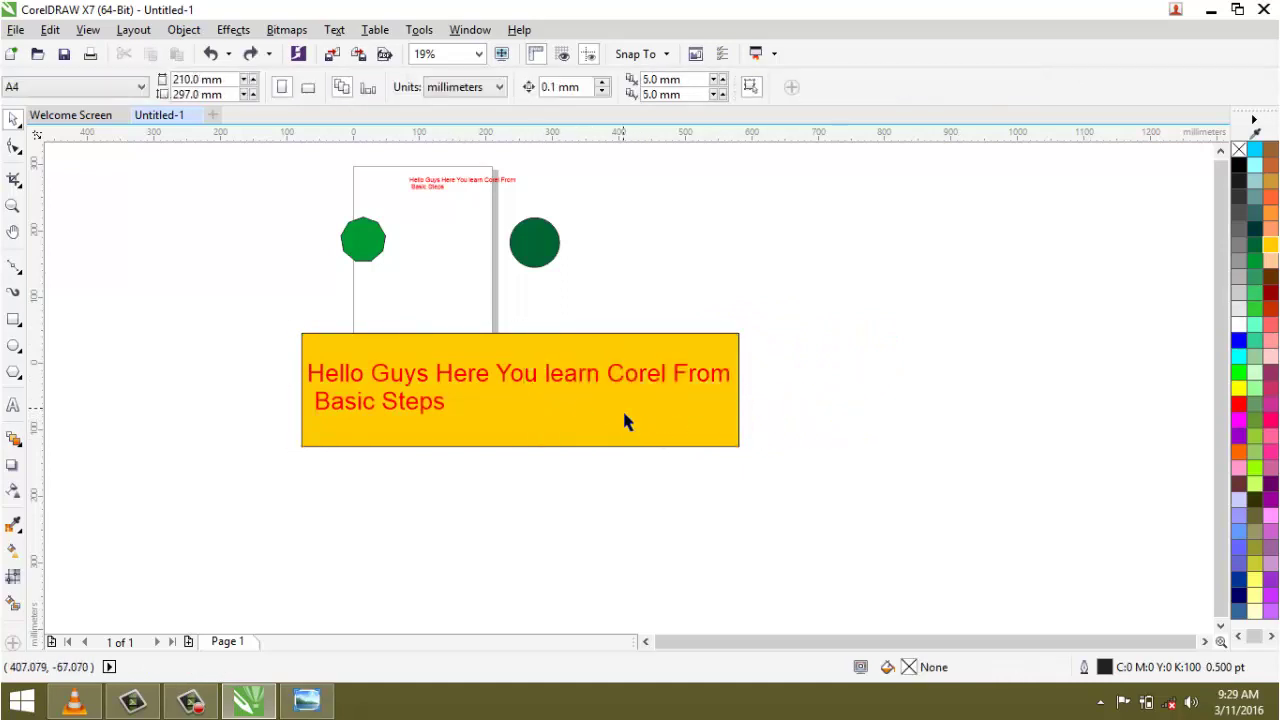
{"action": "mouse_move", "coordinate": [624, 420]}
{"action": "left_mouse_down"}
{"action": "mouse_move", "coordinate": [471, 343]}
{"action": "mouse_move", "coordinate": [745, 263]}
{"action": "left_mouse_up"}
{"action": "scroll", "coordinate": [486, 343], "scroll_direction": "down", "scroll_amount": 2}
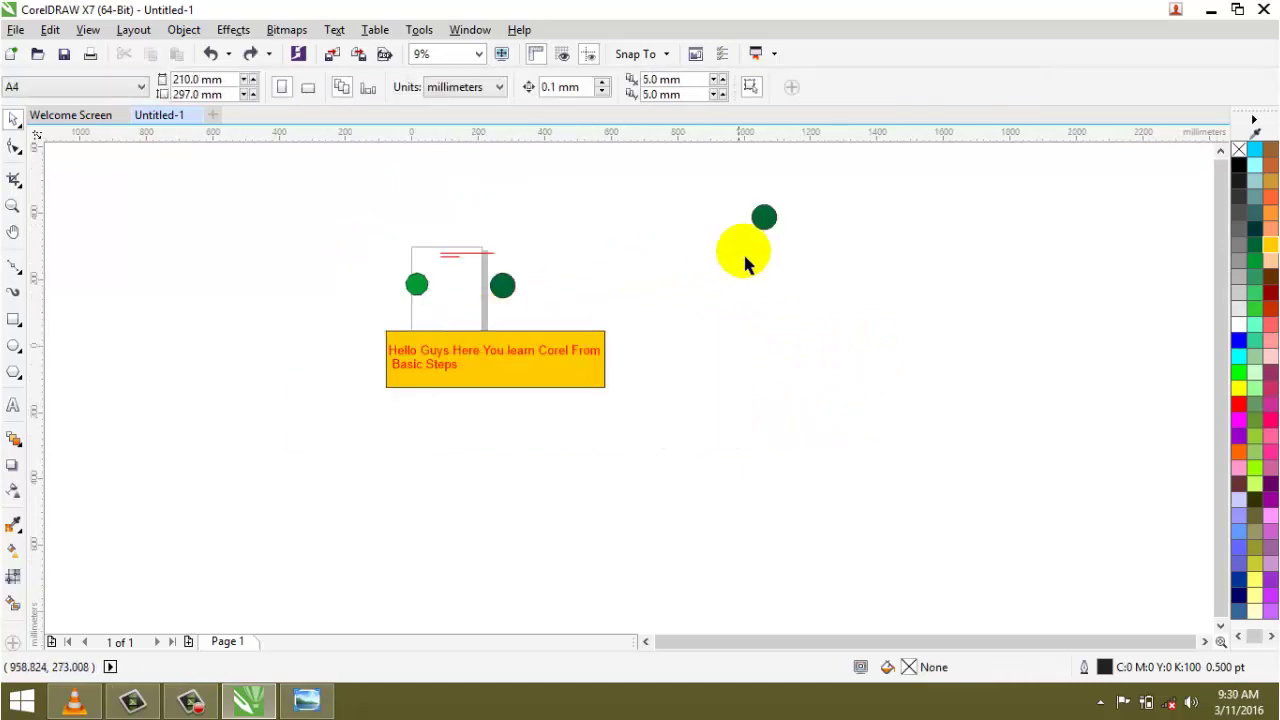
{"action": "left_click", "coordinate": [310, 700]}
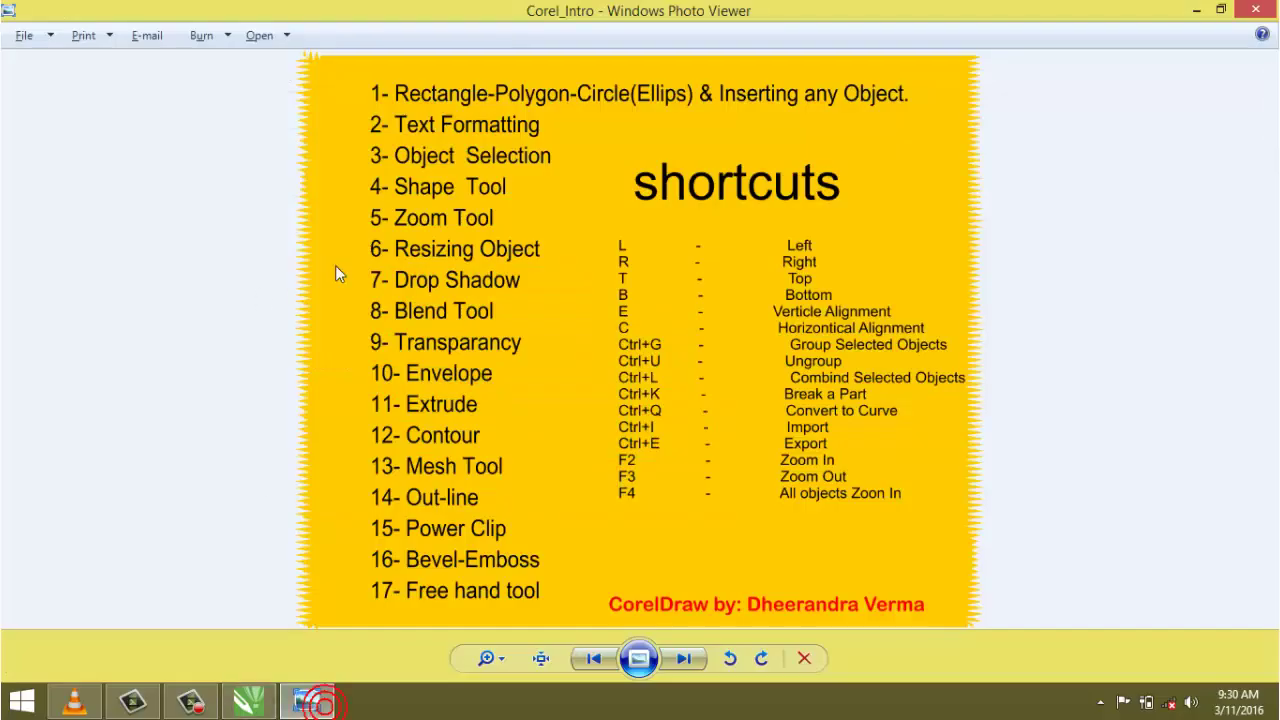
{"action": "key", "text": "alt+Tab"}
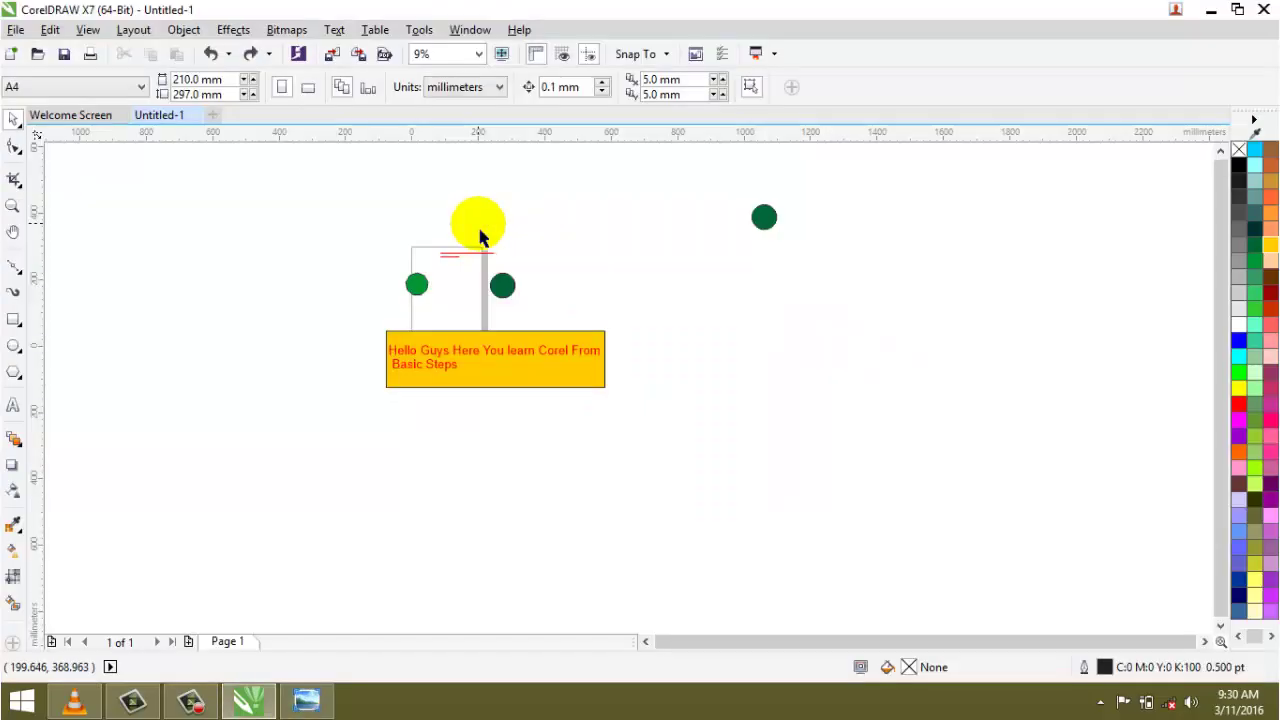
{"action": "left_click", "coordinate": [318, 698]}
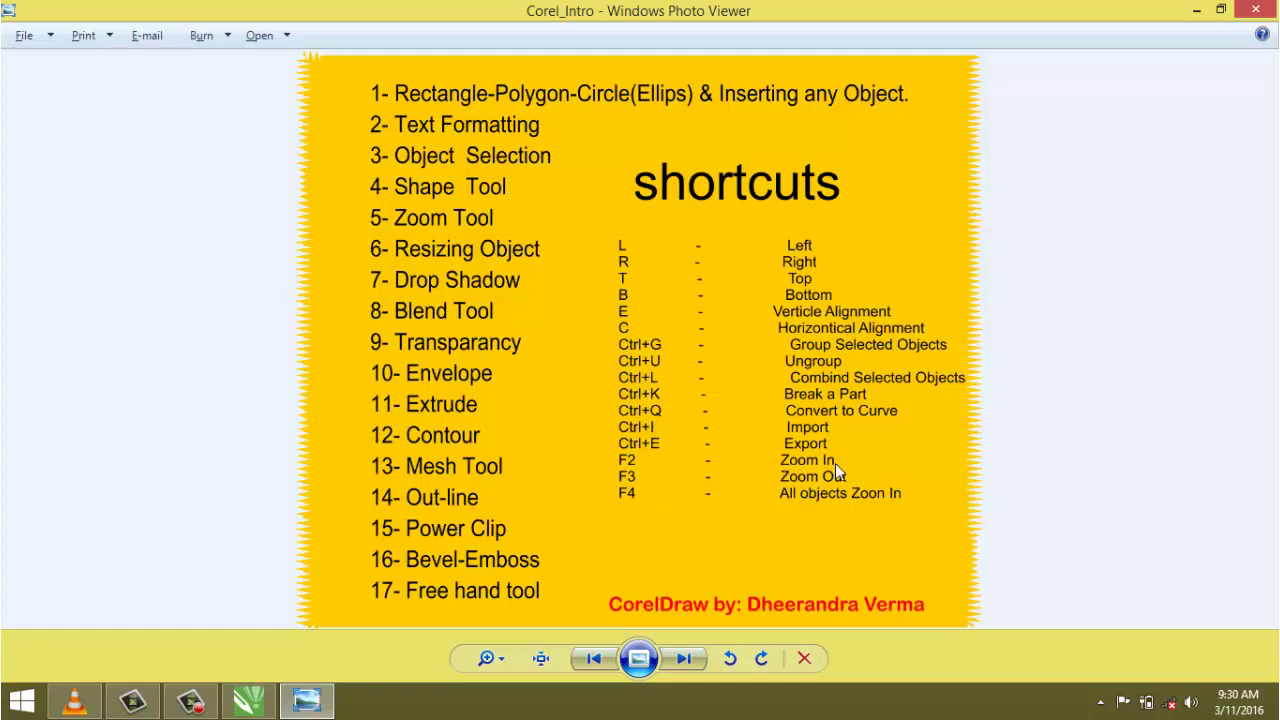
{"action": "key", "text": "alt+Tab"}
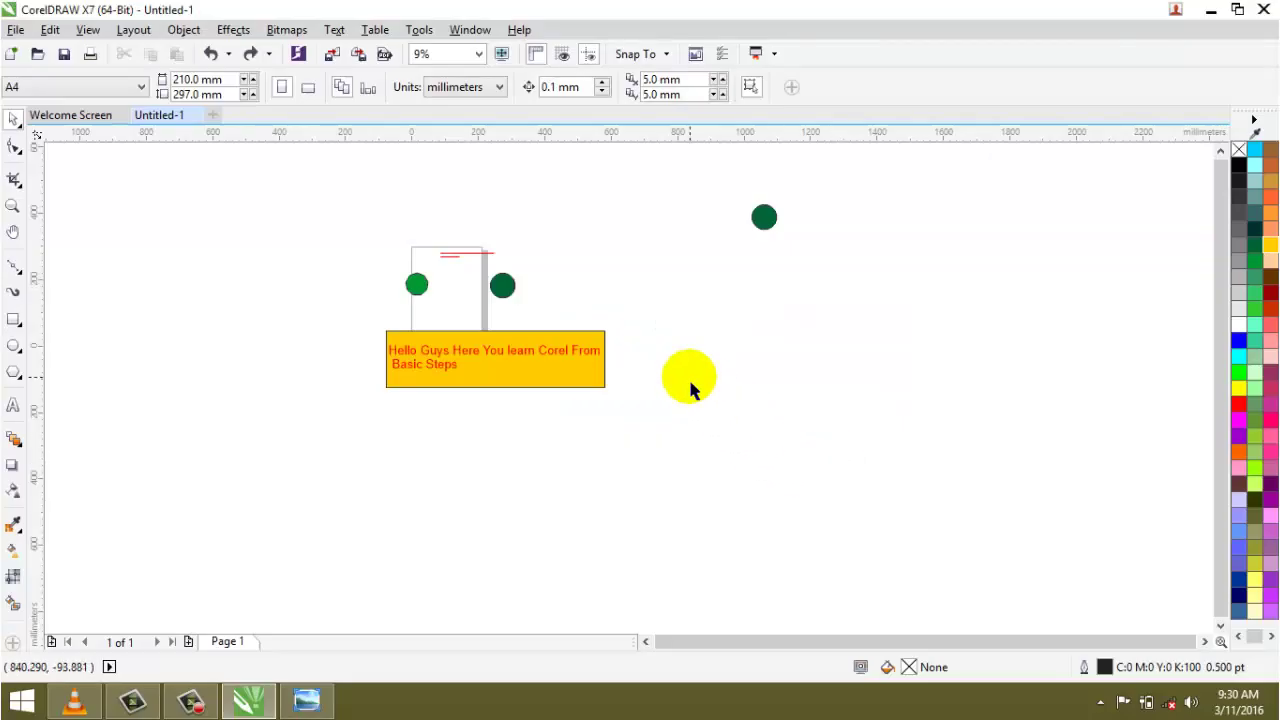
{"action": "key", "text": "z"}
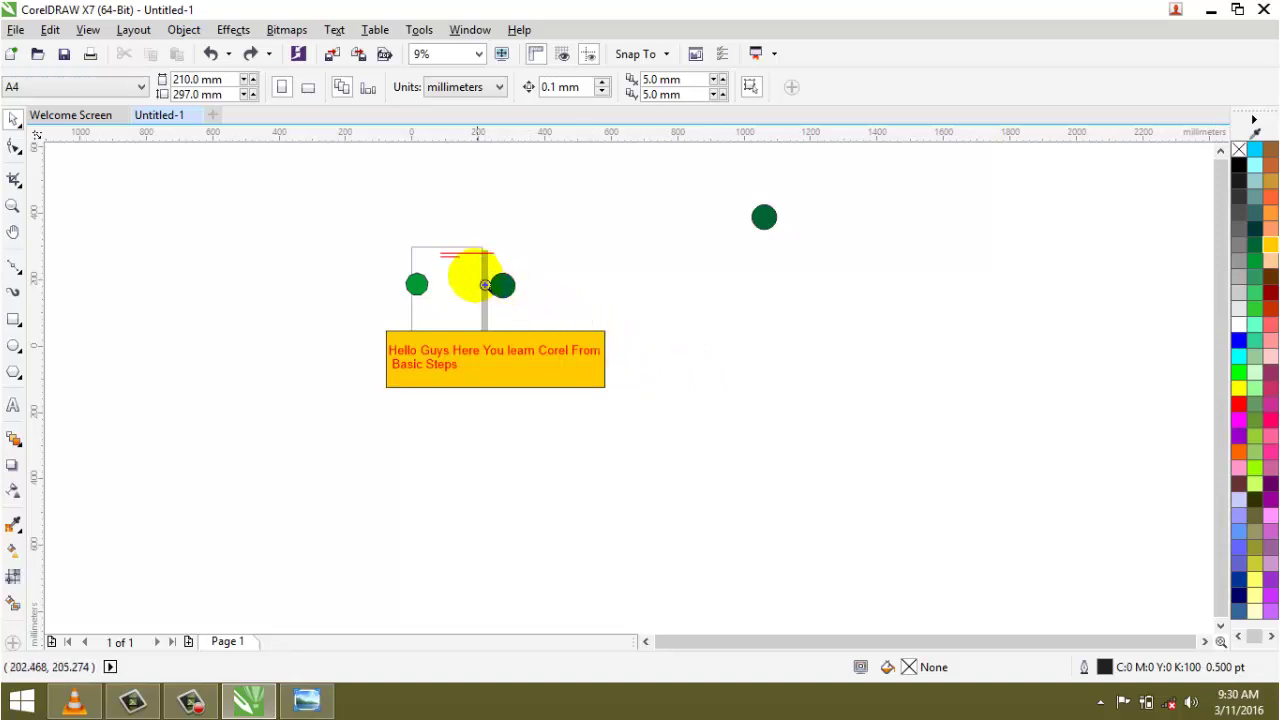
{"action": "left_click", "coordinate": [390, 243]}
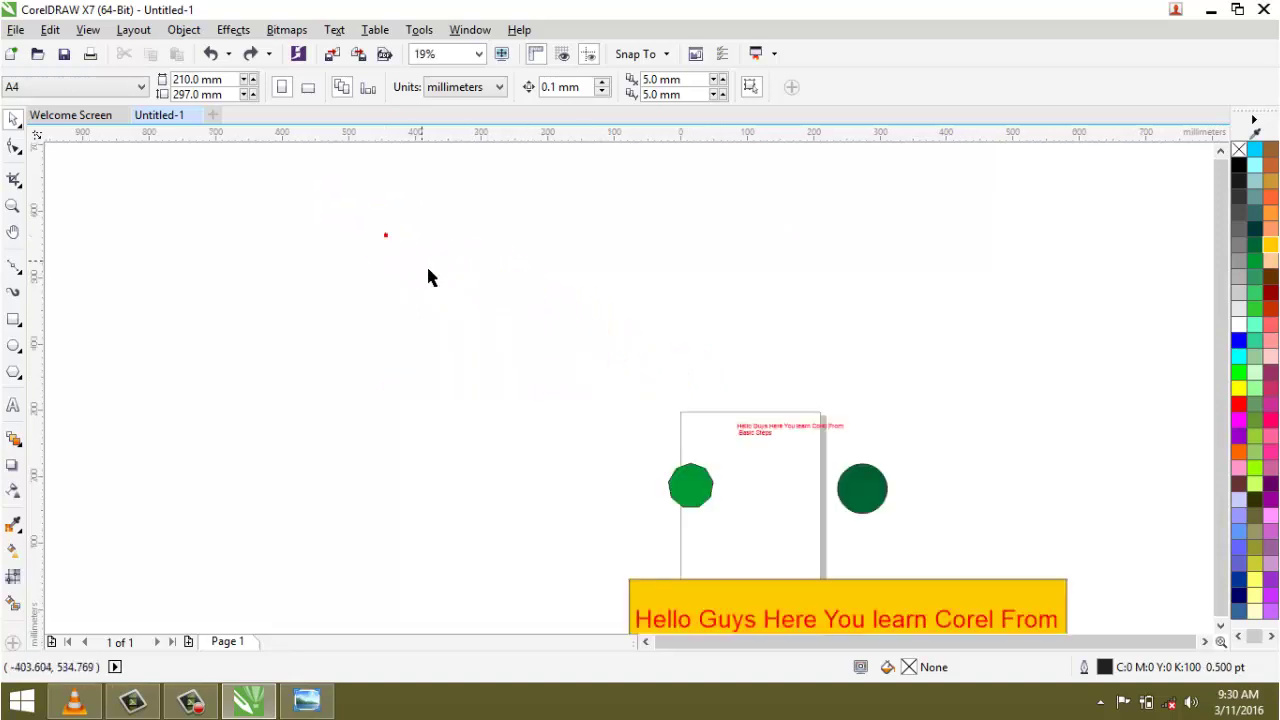
- Zoom out and back in on the drawing, dismissing the zoom limit warning
{"action": "right_click", "coordinate": [885, 418]}
{"action": "scroll", "coordinate": [845, 505], "scroll_direction": "up", "scroll_amount": 2}
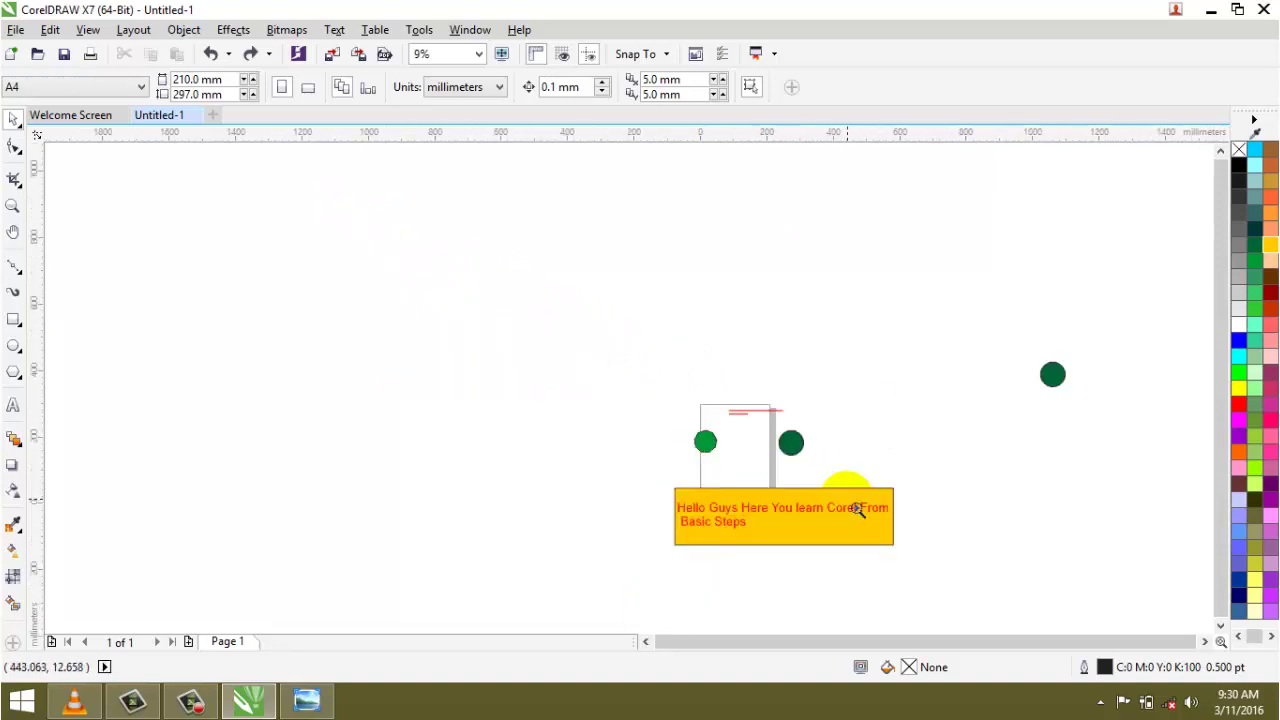
{"action": "scroll", "coordinate": [825, 509], "scroll_direction": "down", "scroll_amount": 2}
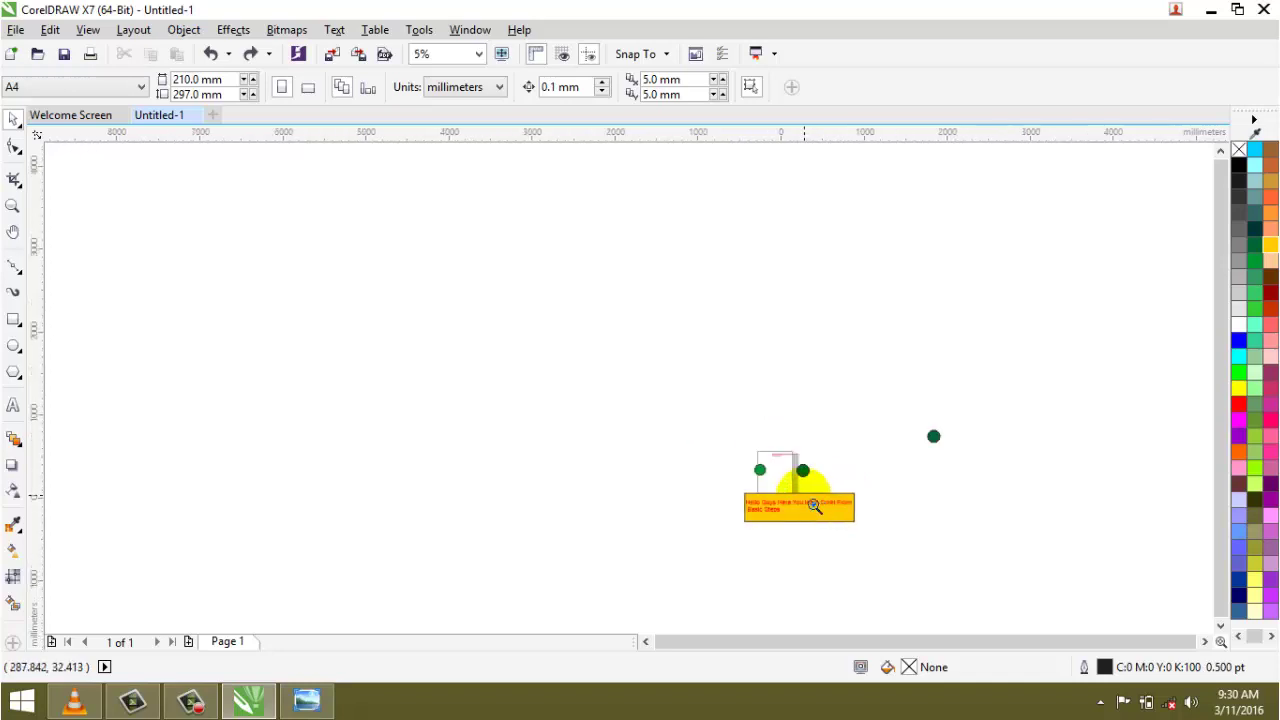
{"action": "scroll", "coordinate": [815, 505], "scroll_direction": "down", "scroll_amount": 3}
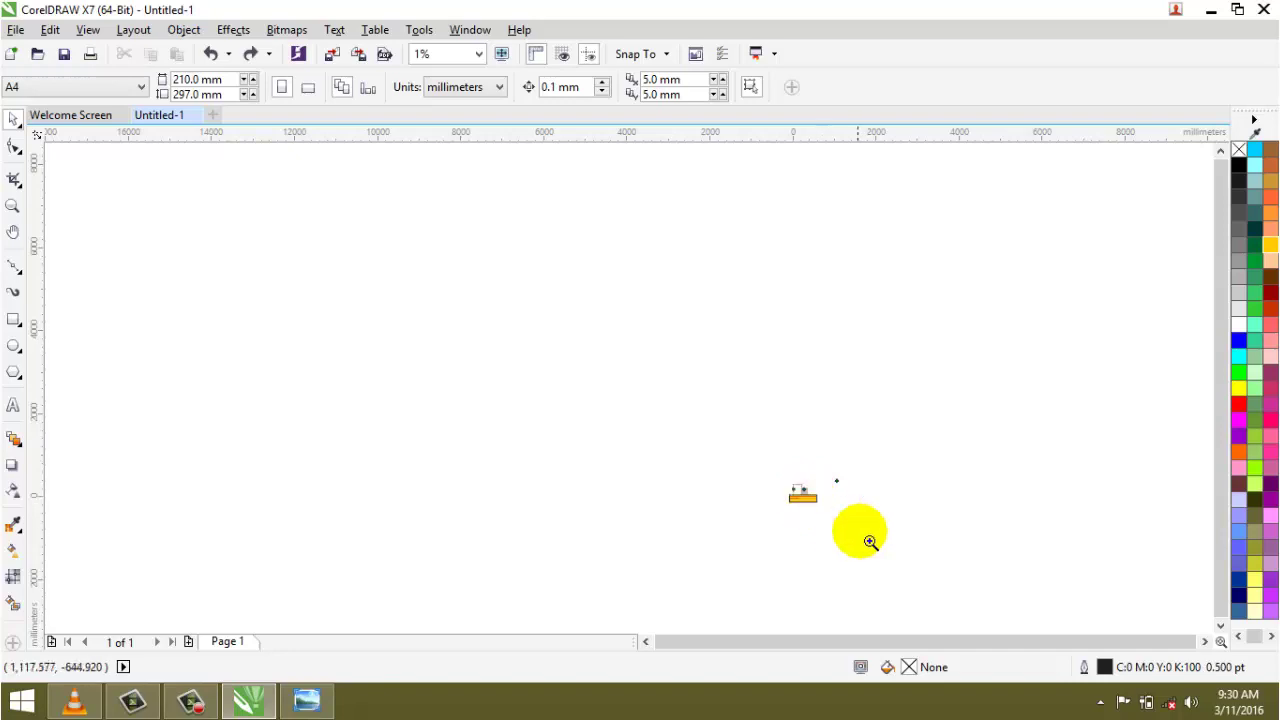
{"action": "scroll", "coordinate": [800, 478], "scroll_direction": "down", "scroll_amount": 1}
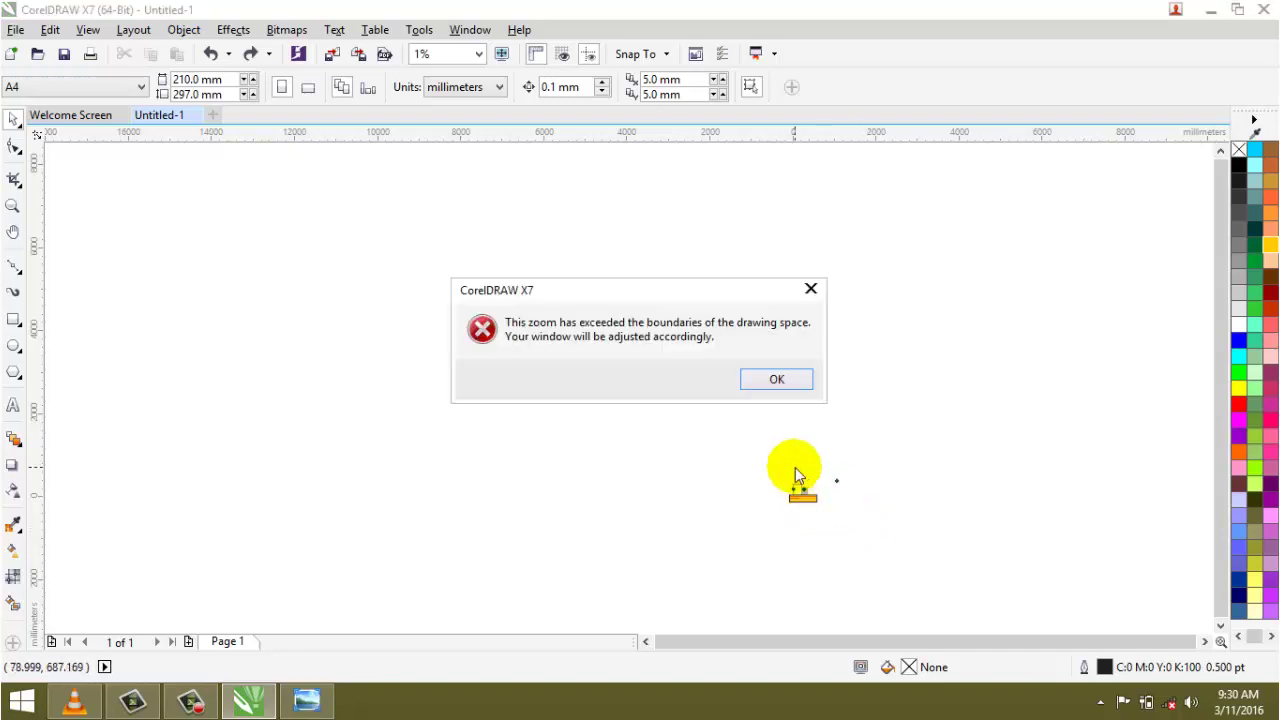
{"action": "left_click", "coordinate": [811, 289]}
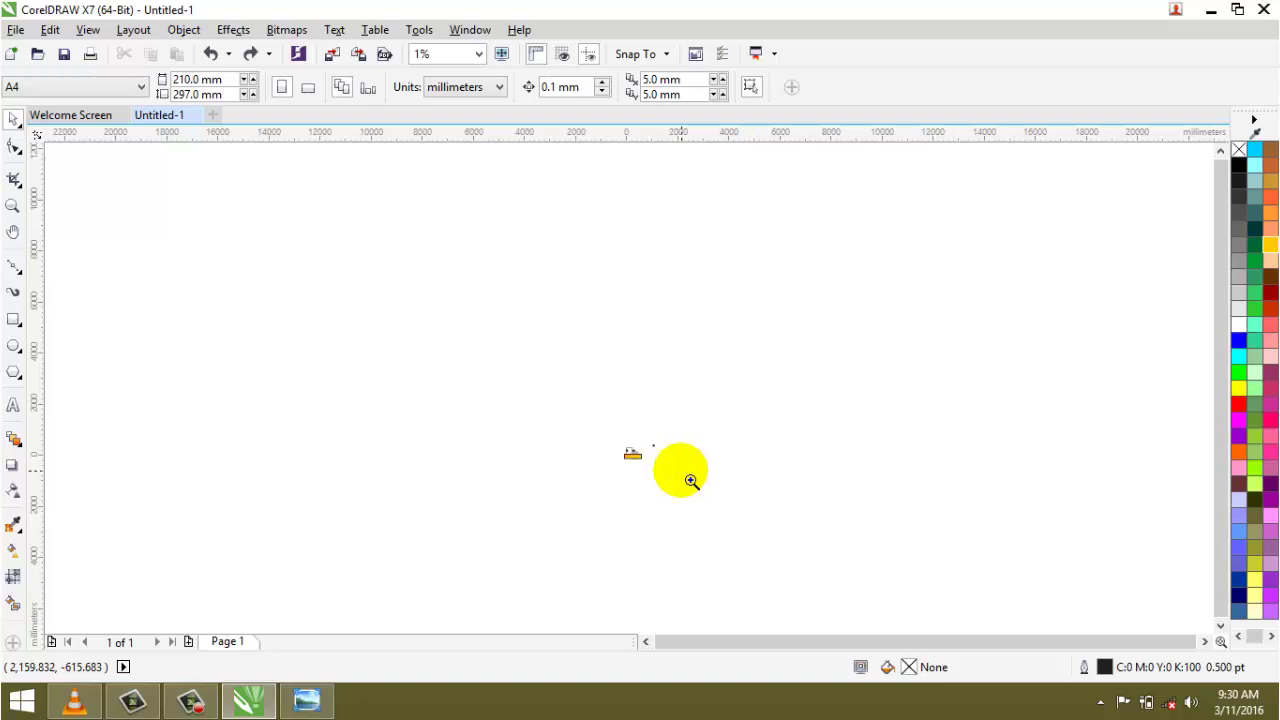
{"action": "left_click", "coordinate": [700, 485]}
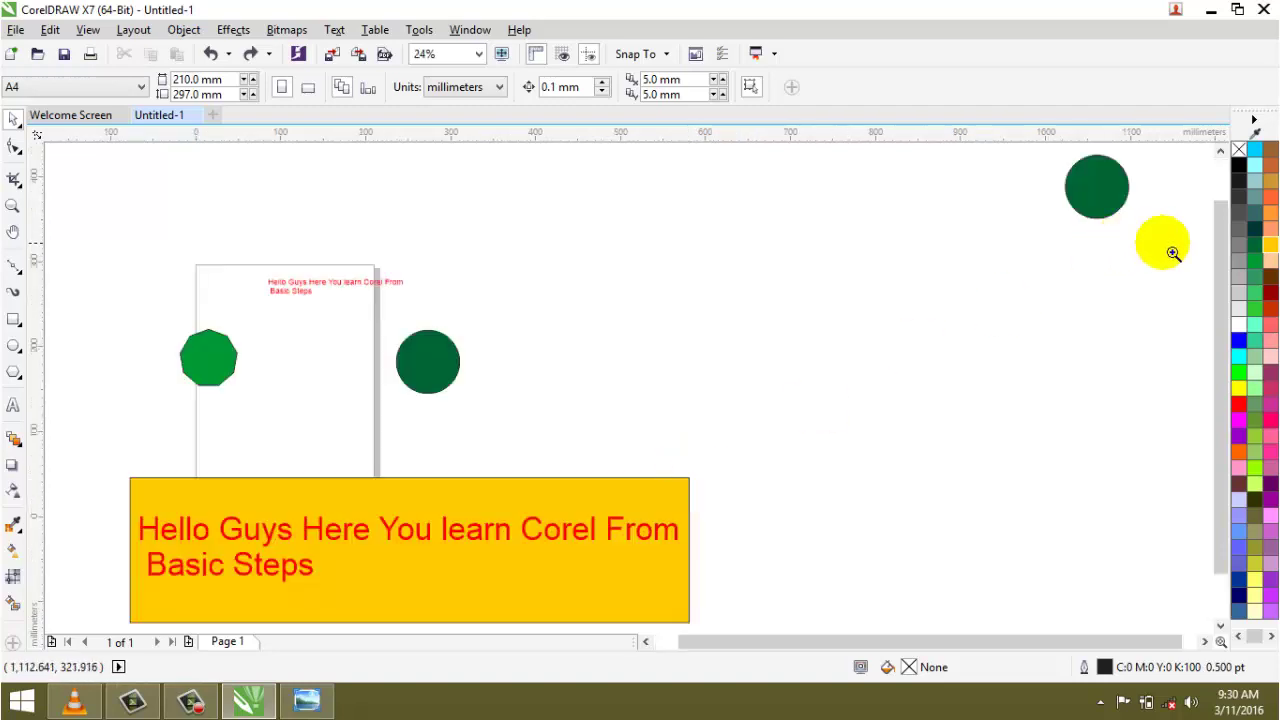
- Zoom around the drawing, then bring the Corel_Intro image in Windows Photo Viewer forward
{"action": "right_click", "coordinate": [997, 275]}
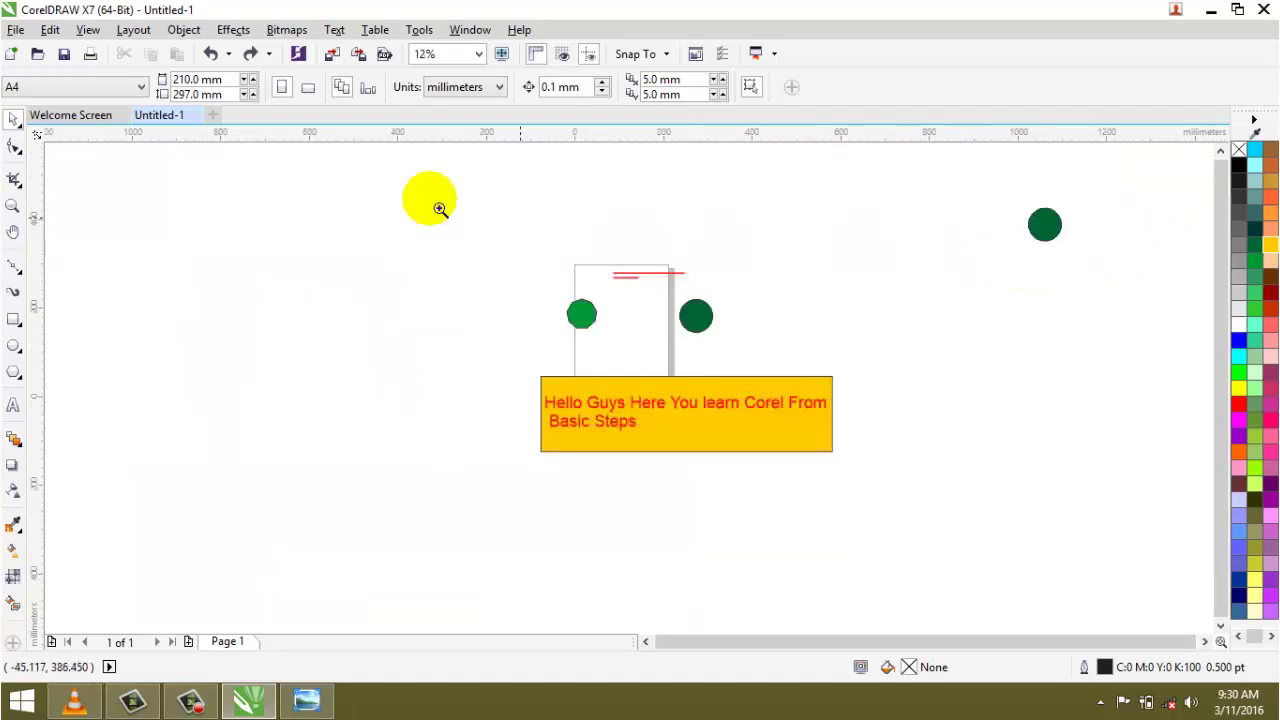
{"action": "scroll", "coordinate": [360, 283], "scroll_direction": "up", "scroll_amount": 2}
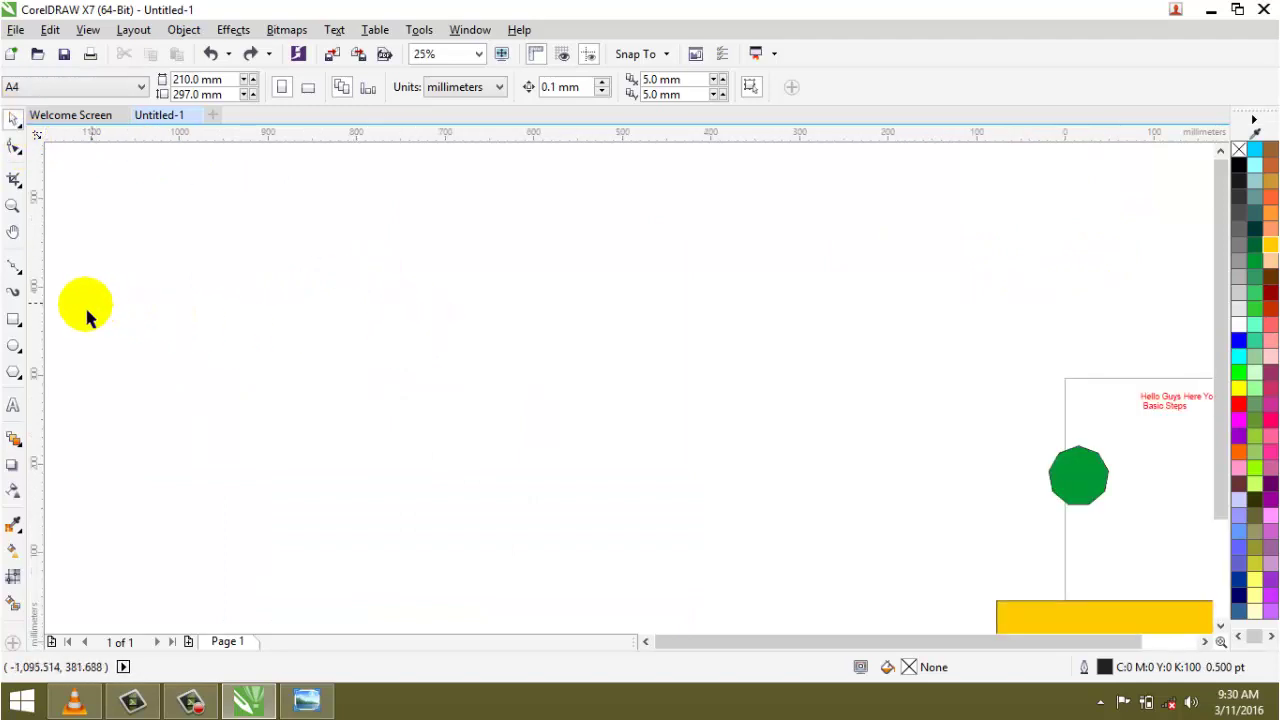
{"action": "scroll", "coordinate": [351, 351], "scroll_direction": "down", "scroll_amount": 1}
{"action": "scroll", "coordinate": [236, 315], "scroll_direction": "down", "scroll_amount": 1}
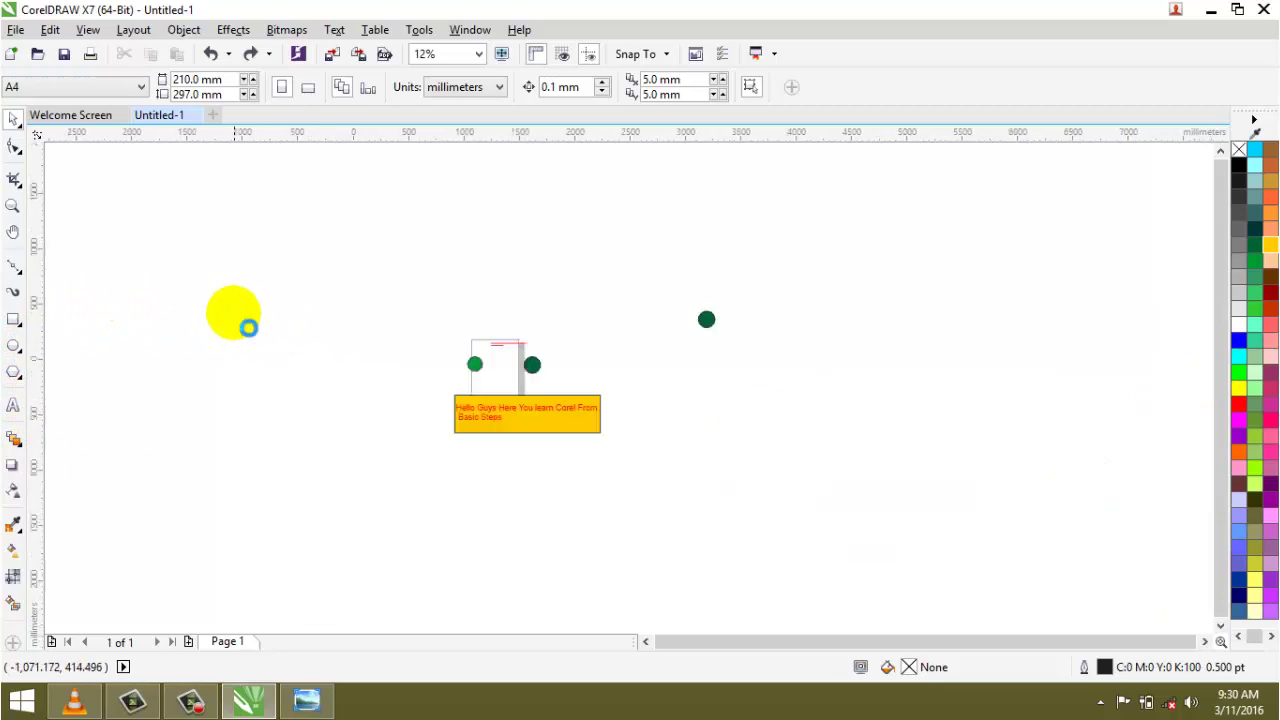
{"action": "scroll", "coordinate": [232, 320], "scroll_direction": "down", "scroll_amount": 1}
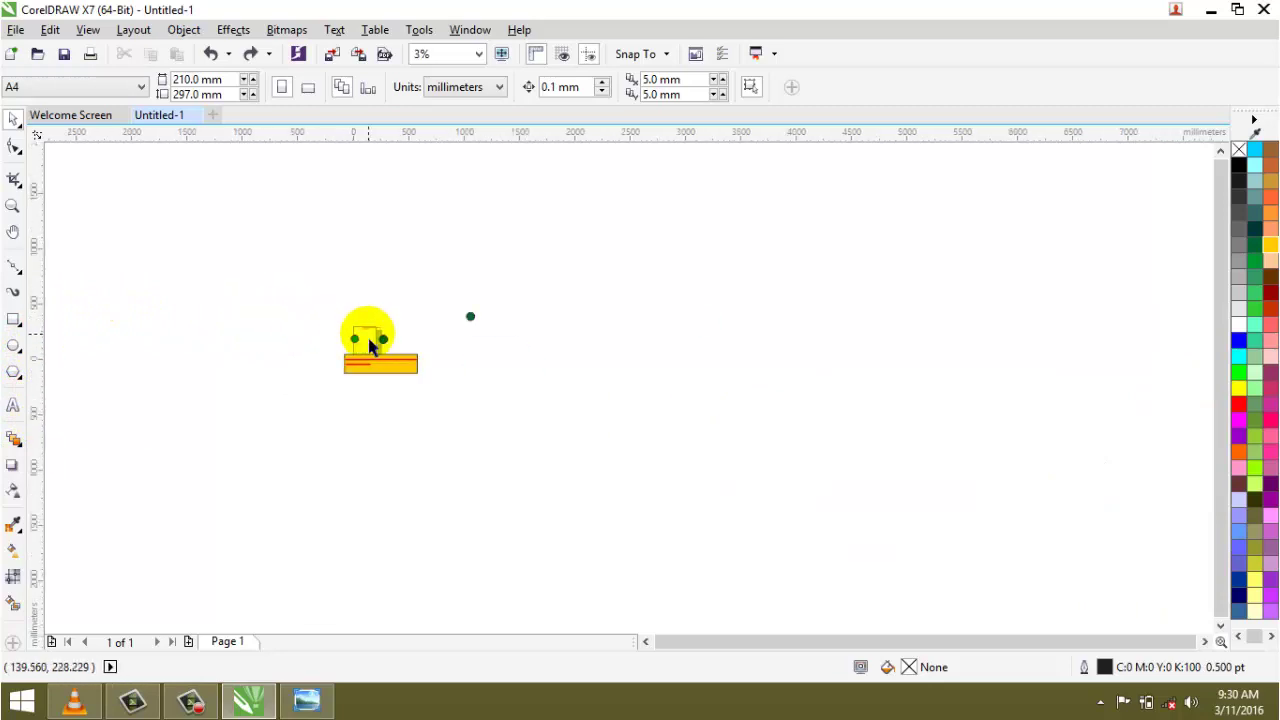
{"action": "scroll", "coordinate": [352, 358], "scroll_direction": "up", "scroll_amount": 3}
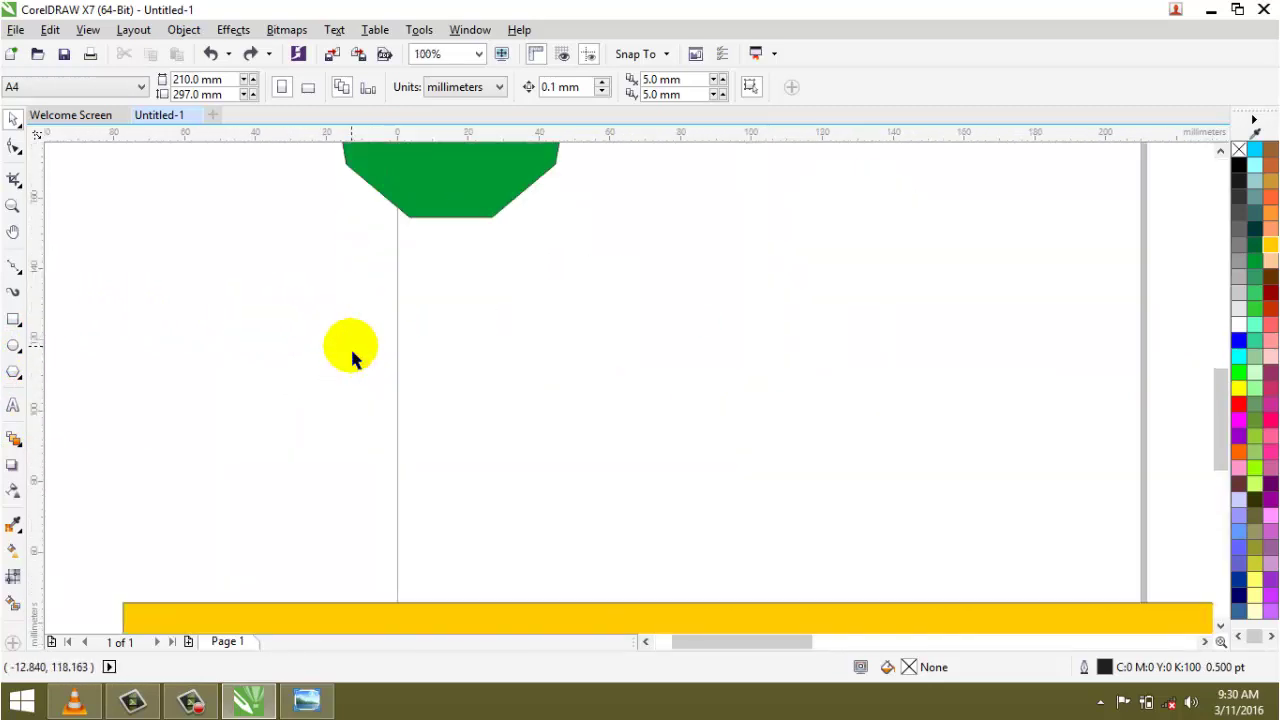
{"action": "scroll", "coordinate": [352, 358], "scroll_direction": "down", "scroll_amount": 2}
{"action": "scroll", "coordinate": [352, 358], "scroll_direction": "down", "scroll_amount": 1}
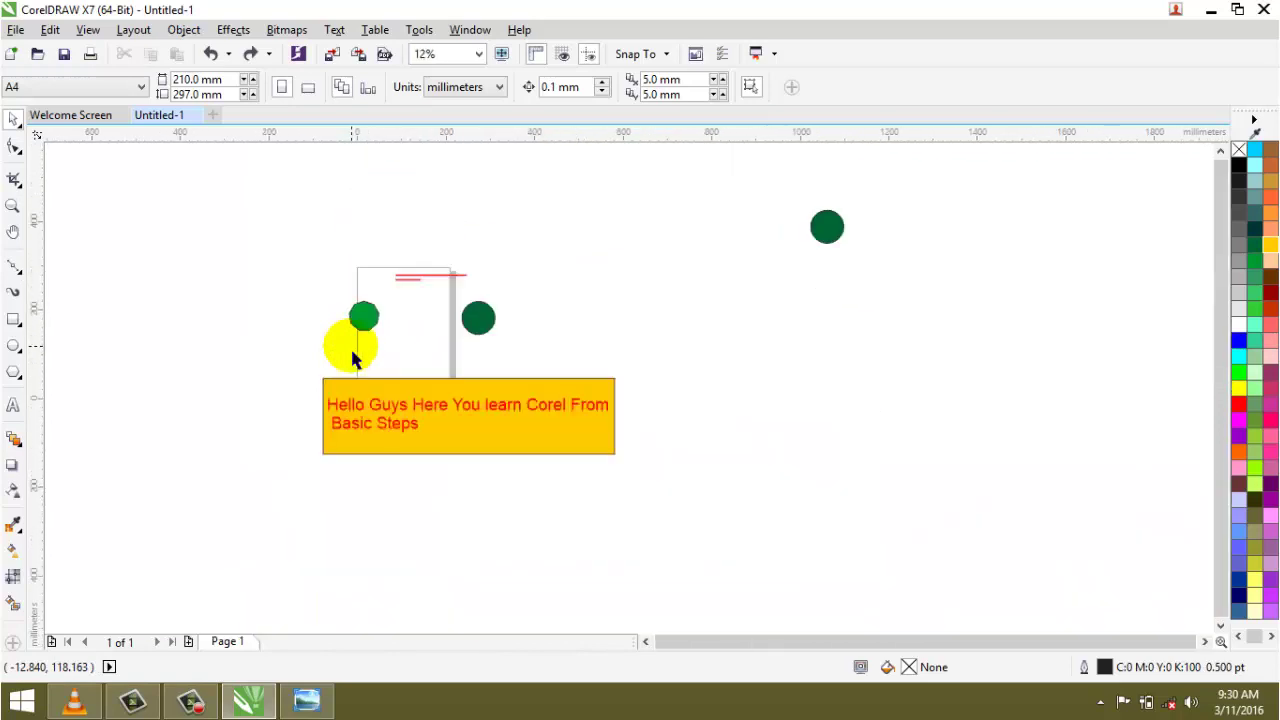
{"action": "scroll", "coordinate": [352, 358], "scroll_direction": "up", "scroll_amount": 1}
{"action": "scroll", "coordinate": [352, 358], "scroll_direction": "up", "scroll_amount": 2}
{"action": "scroll", "coordinate": [352, 358], "scroll_direction": "up", "scroll_amount": 1}
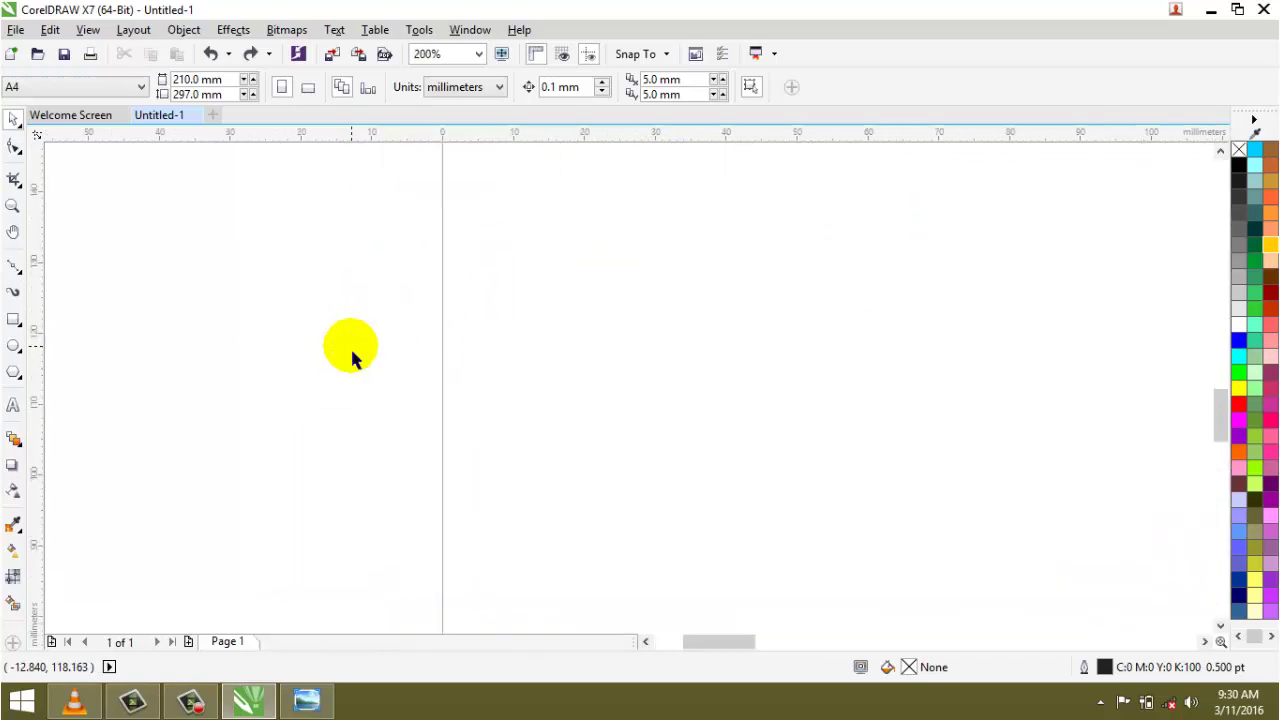
{"action": "scroll", "coordinate": [352, 350], "scroll_direction": "down", "scroll_amount": 2}
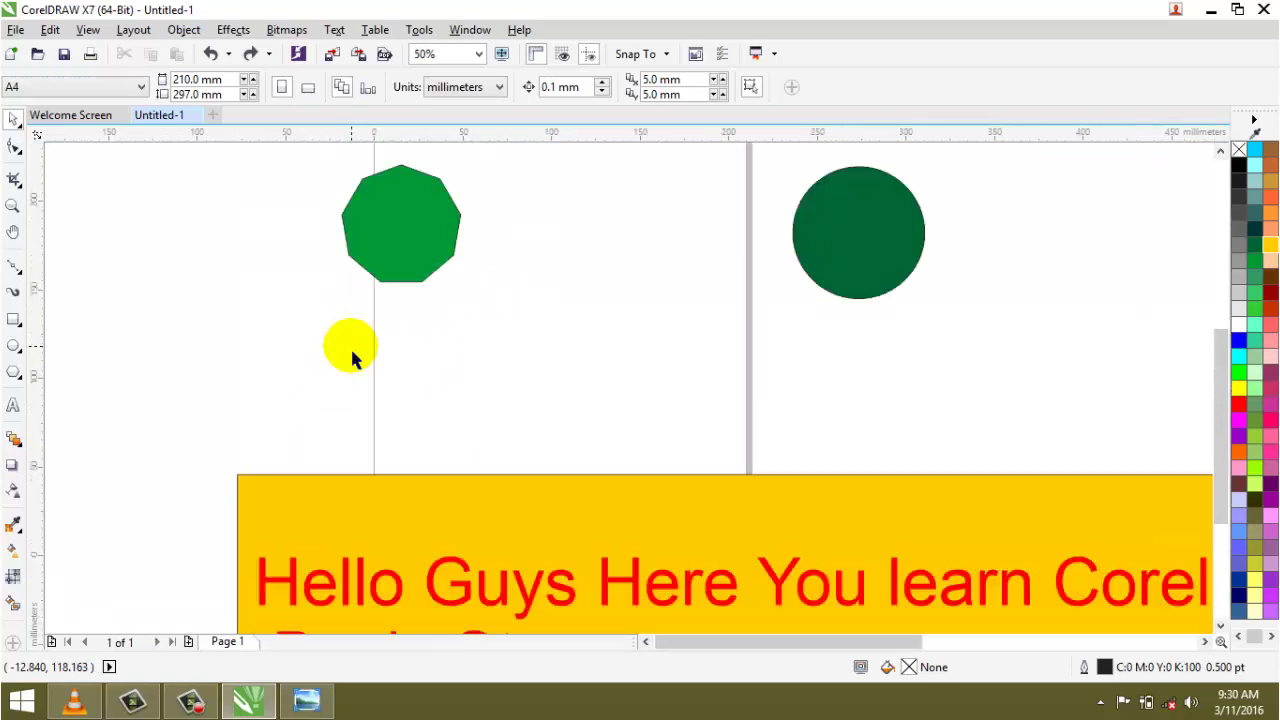
{"action": "scroll", "coordinate": [352, 350], "scroll_direction": "down", "scroll_amount": 3}
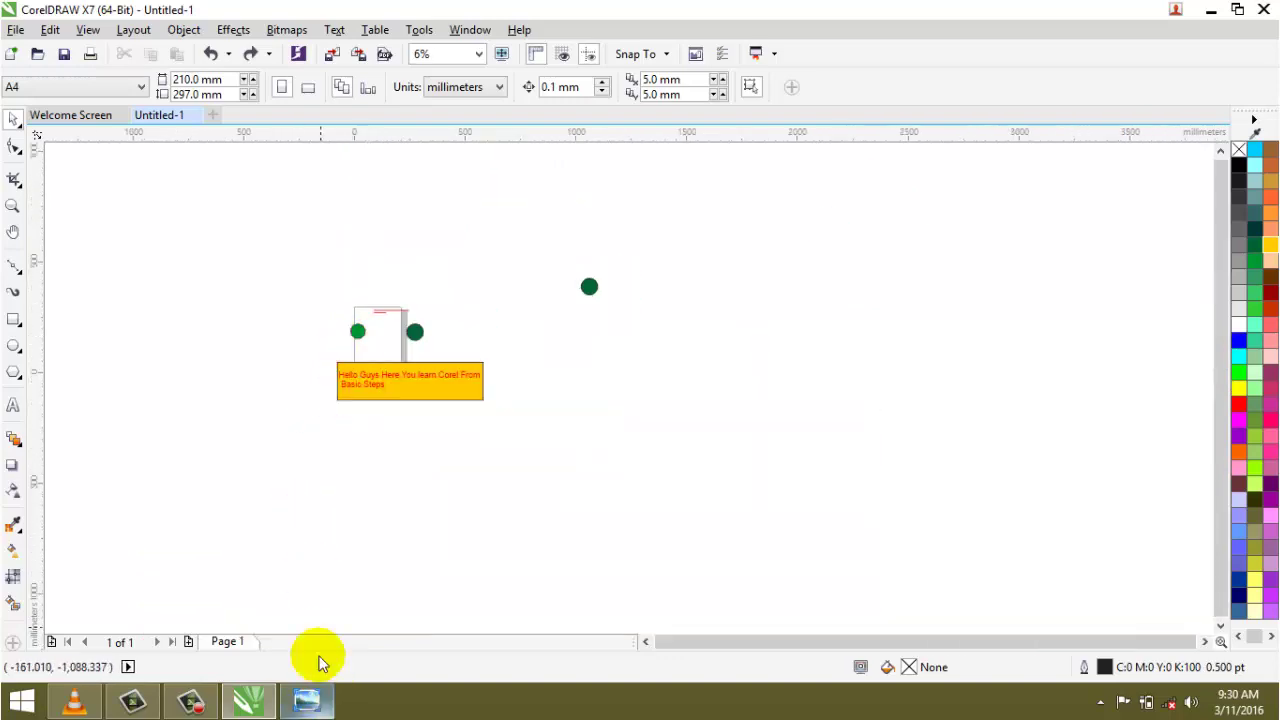
{"action": "left_click", "coordinate": [308, 700]}
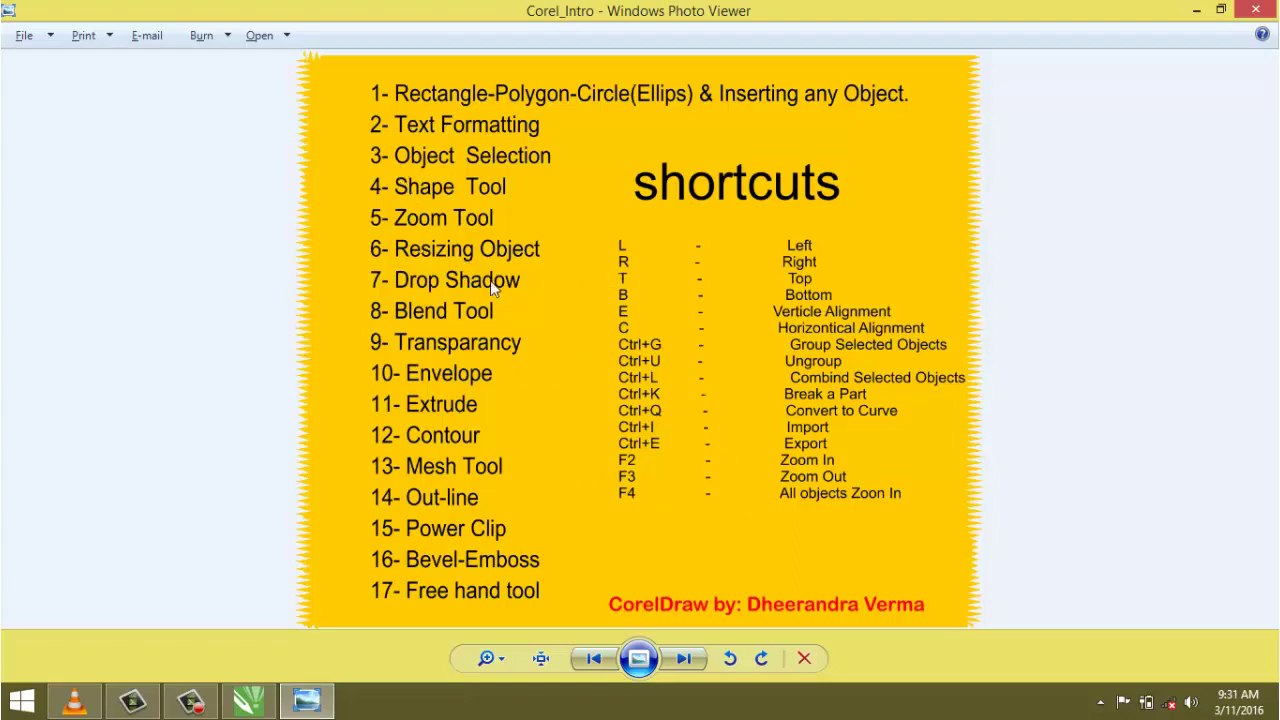
- Leave the Corel_Intro image and return to the CorelDRAW drawing with Alt+Tab
{"action": "key", "text": "alt+Tab"}
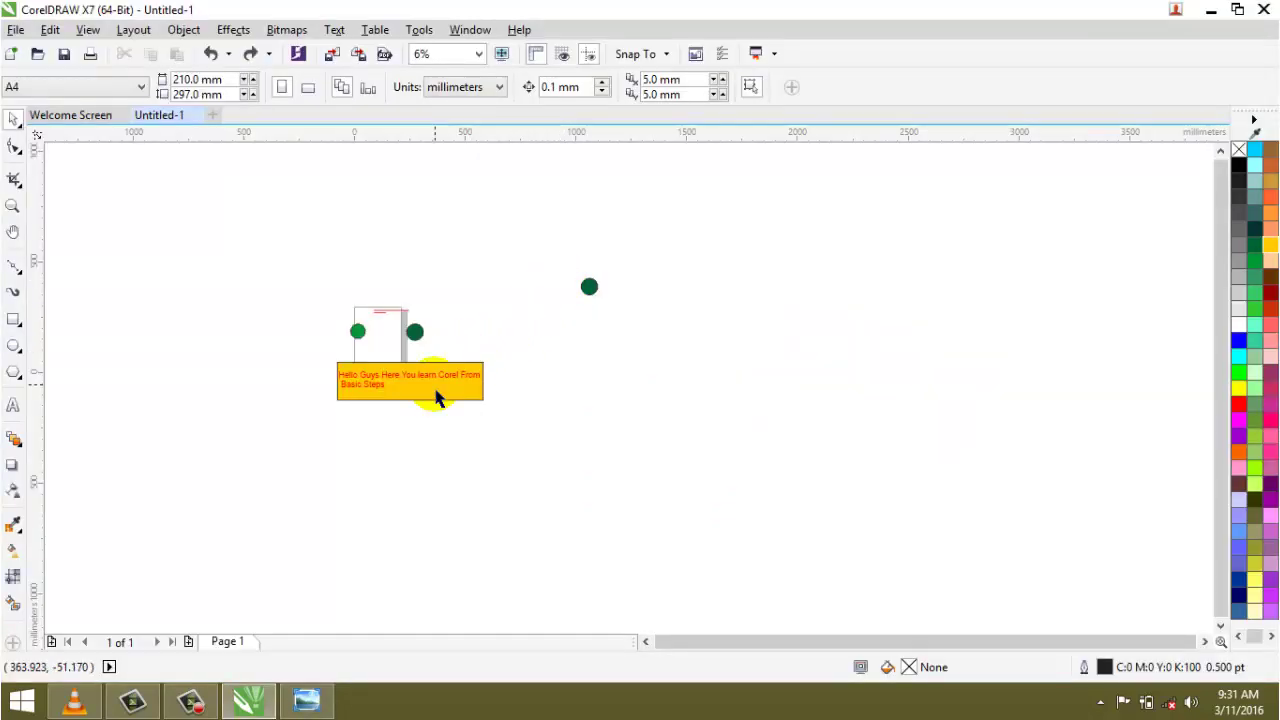
- Delete the dark green circle beside the page and the one at top right
{"action": "scroll", "coordinate": [414, 397], "scroll_direction": "up", "scroll_amount": 1}
{"action": "scroll", "coordinate": [400, 380], "scroll_direction": "up", "scroll_amount": 1}
{"action": "scroll", "coordinate": [400, 370], "scroll_direction": "down", "scroll_amount": 1}
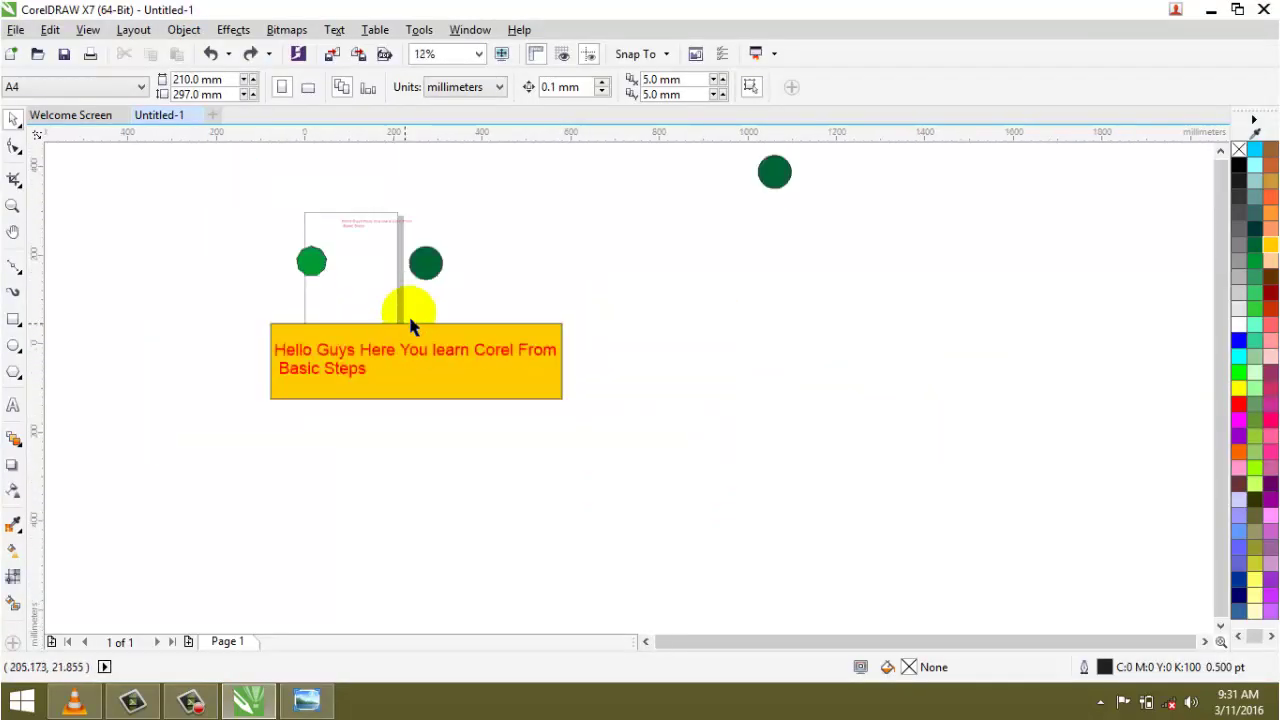
{"action": "left_click", "coordinate": [435, 271]}
{"action": "key", "text": "Delete"}
{"action": "left_click", "coordinate": [773, 172]}
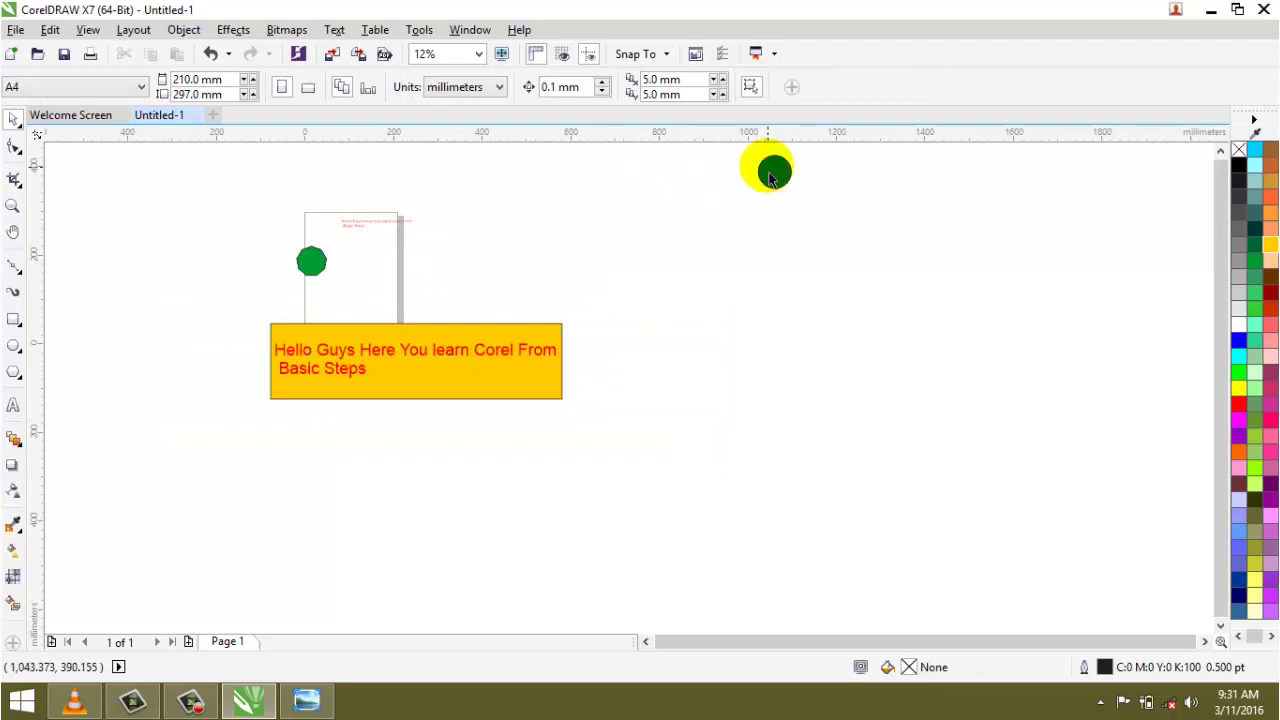
{"action": "key", "text": "Delete"}
- Replace the red sentence's wording on the yellow rectangle with 'Hello'
{"action": "scroll", "coordinate": [305, 372], "scroll_direction": "up", "scroll_amount": 1}
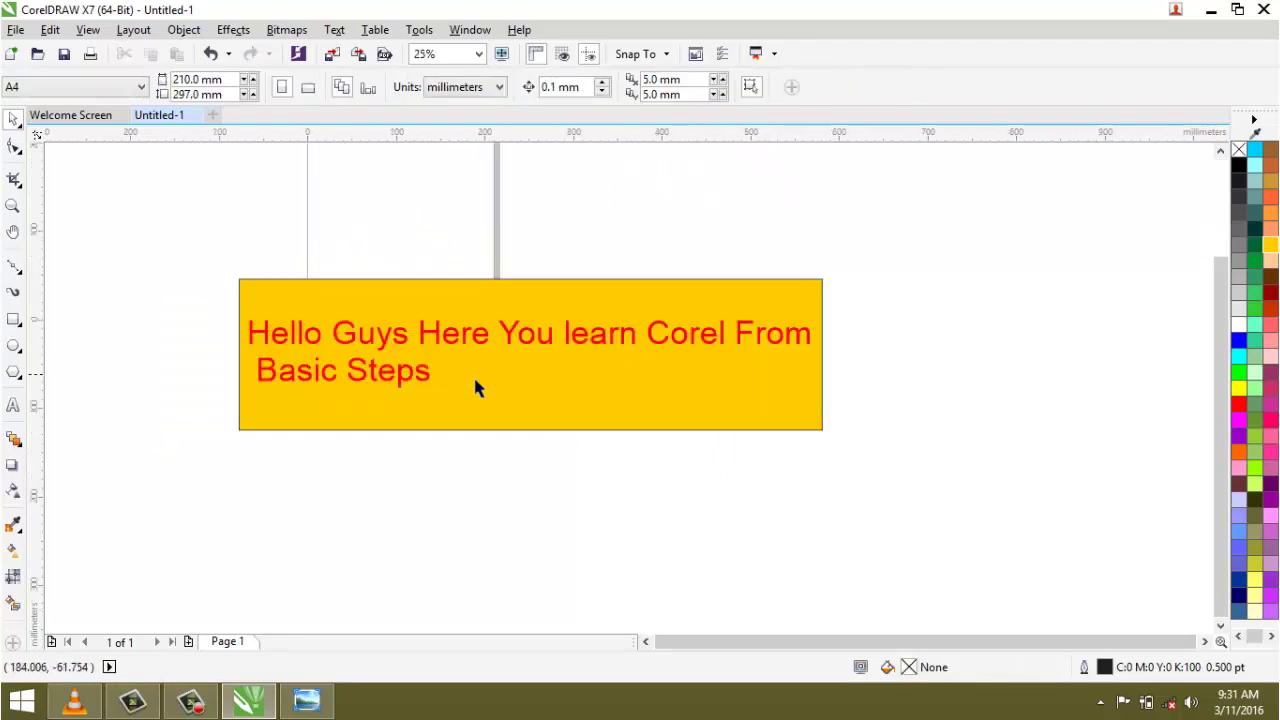
{"action": "left_click", "coordinate": [690, 380]}
{"action": "left_click", "coordinate": [676, 336]}
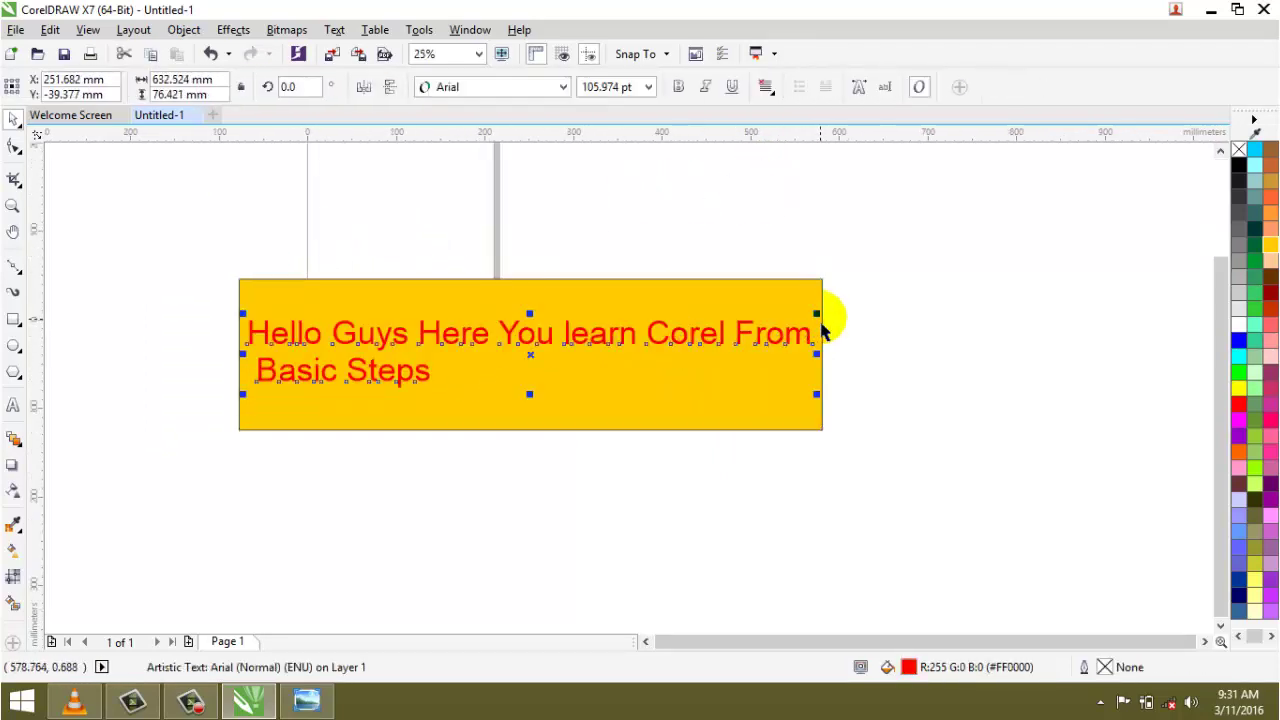
{"action": "left_click_drag", "start_coordinate": [828, 328], "coordinate": [794, 334]}
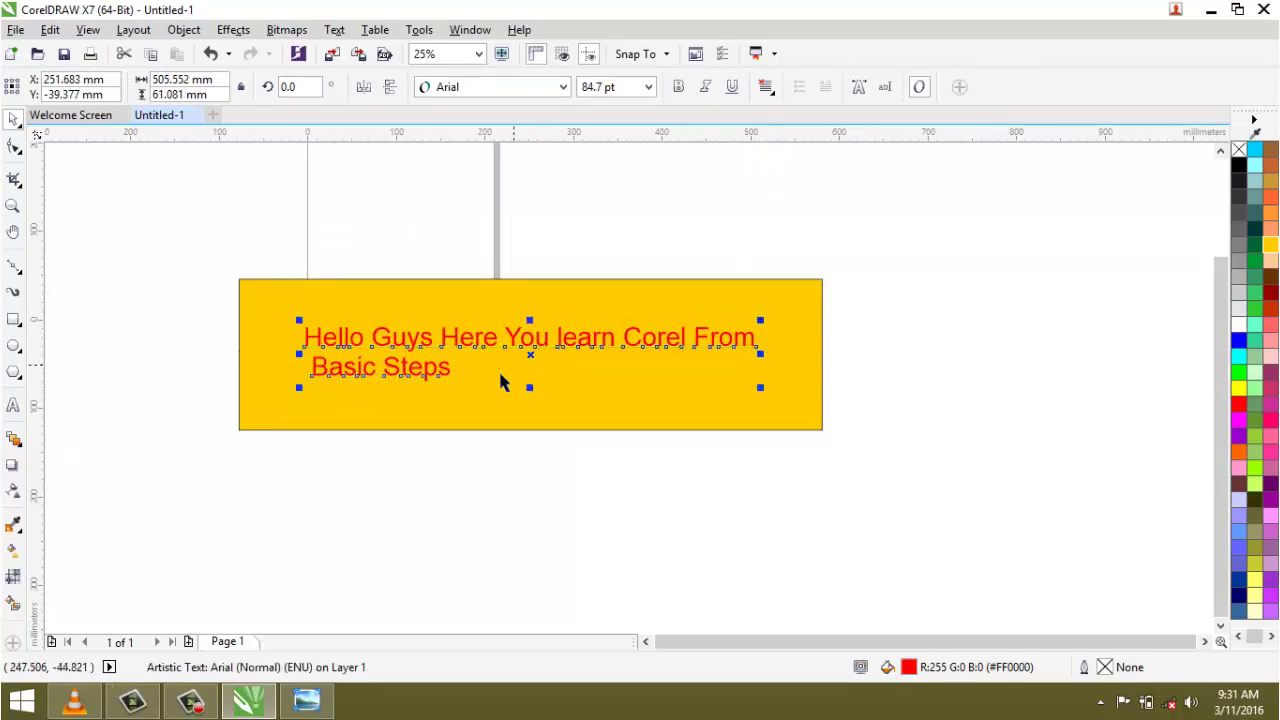
{"action": "left_click", "coordinate": [13, 404]}
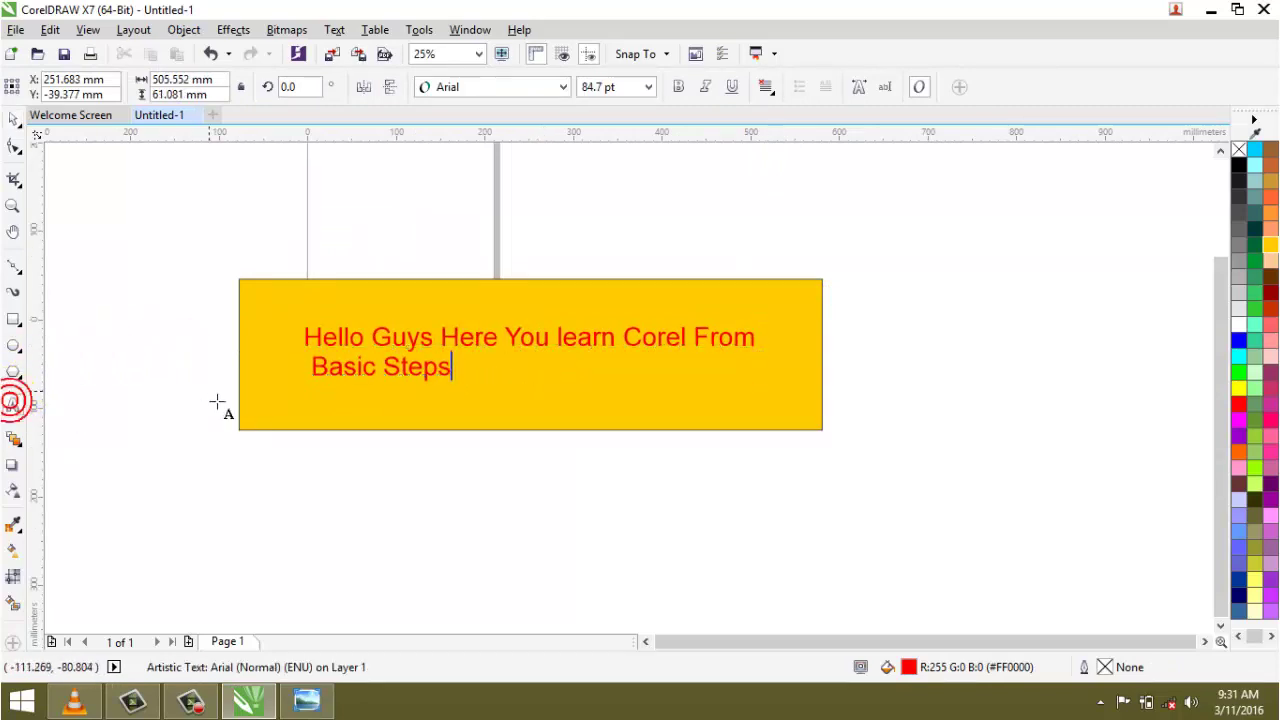
{"action": "key", "text": "ctrl+a"}
{"action": "key", "text": "BackSpace"}
{"action": "type", "text": "Hel"}
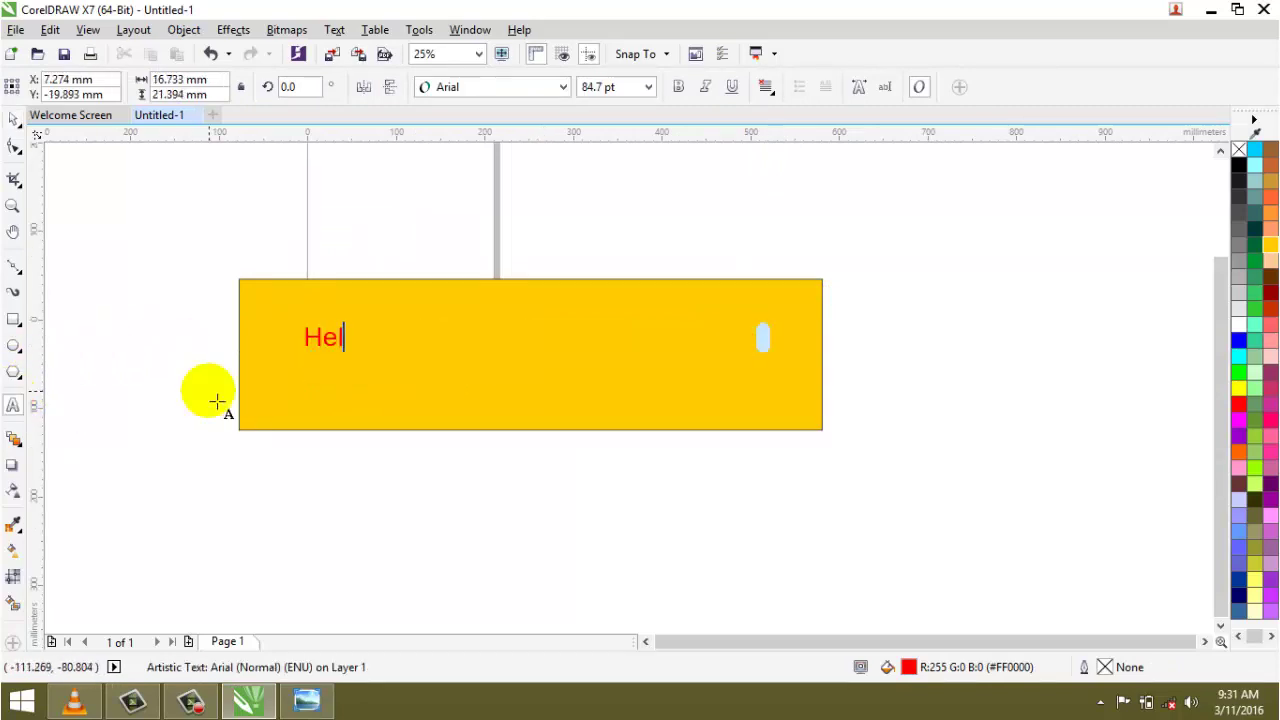
{"action": "type", "text": "lo"}
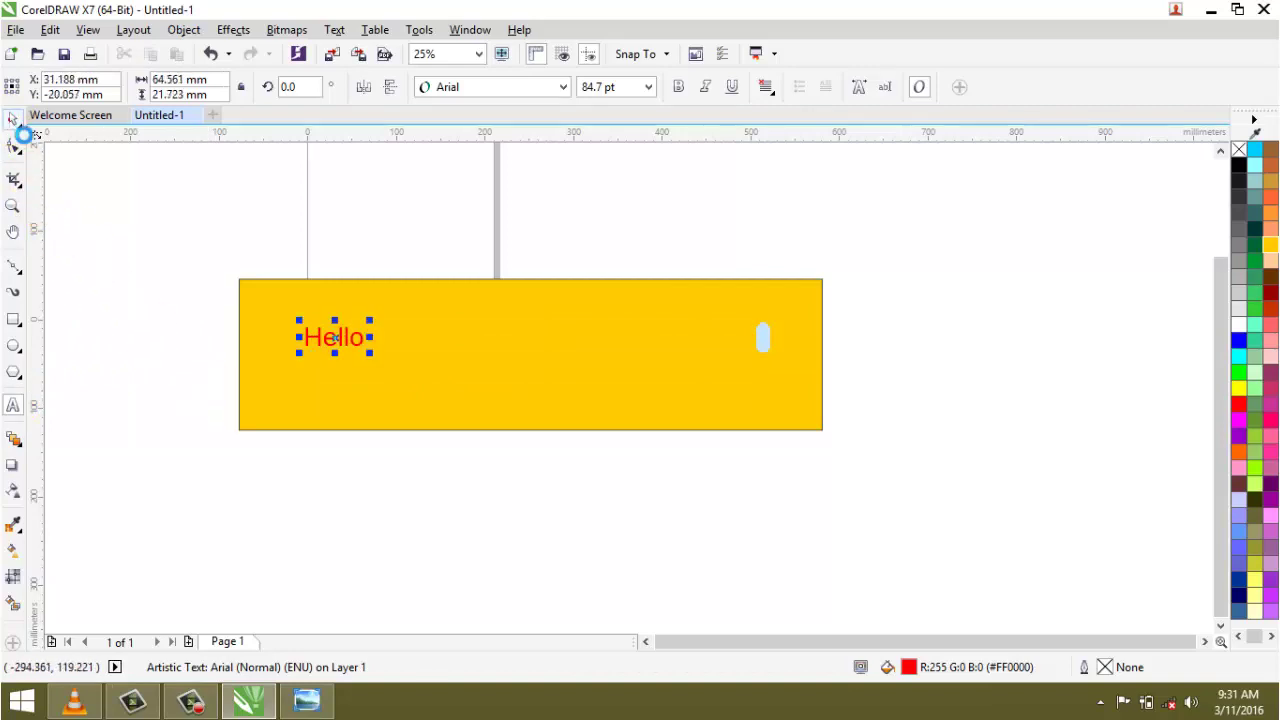
- Enlarge the red Arial 'Hello' from 84.7 pt to 277.318 pt
{"action": "left_click", "coordinate": [13, 119]}
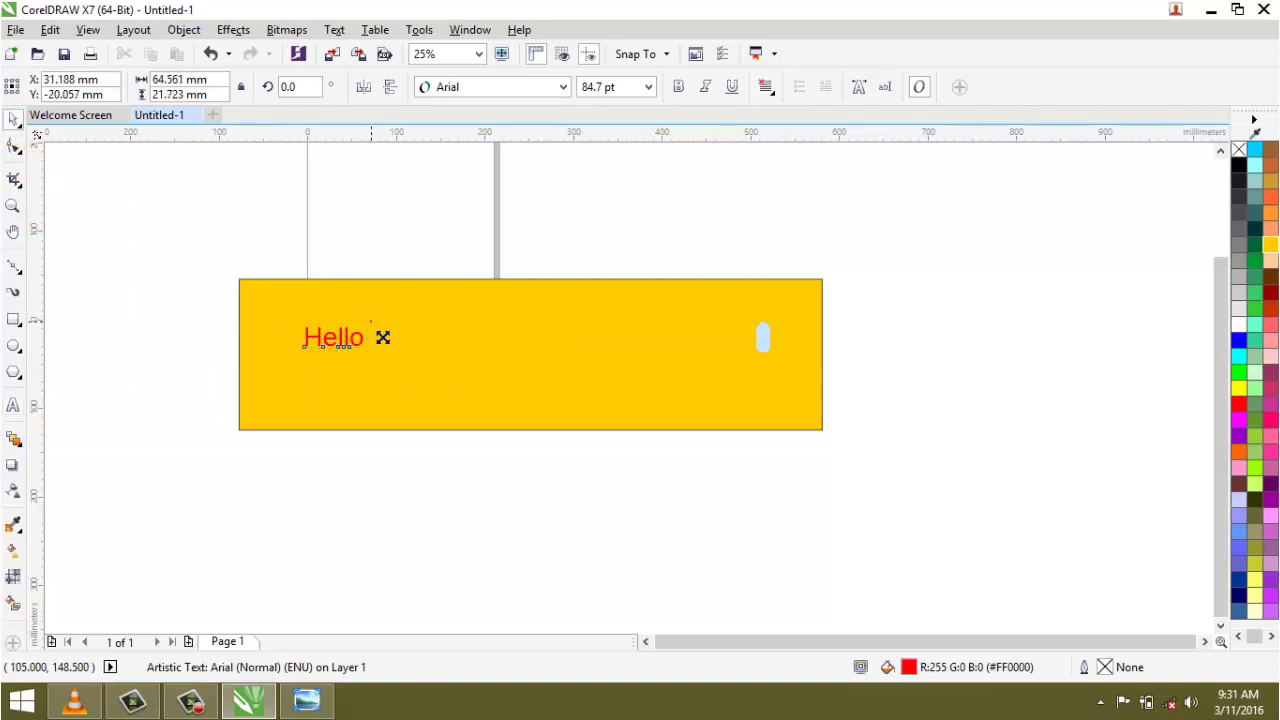
{"action": "mouse_move", "coordinate": [382, 337]}
{"action": "left_mouse_down"}
{"action": "mouse_move", "coordinate": [509, 314]}
{"action": "mouse_move", "coordinate": [435, 344]}
{"action": "mouse_move", "coordinate": [608, 357]}
{"action": "mouse_move", "coordinate": [591, 334]}
{"action": "left_mouse_up"}
{"action": "scroll", "coordinate": [560, 400], "scroll_direction": "up", "scroll_amount": 1}
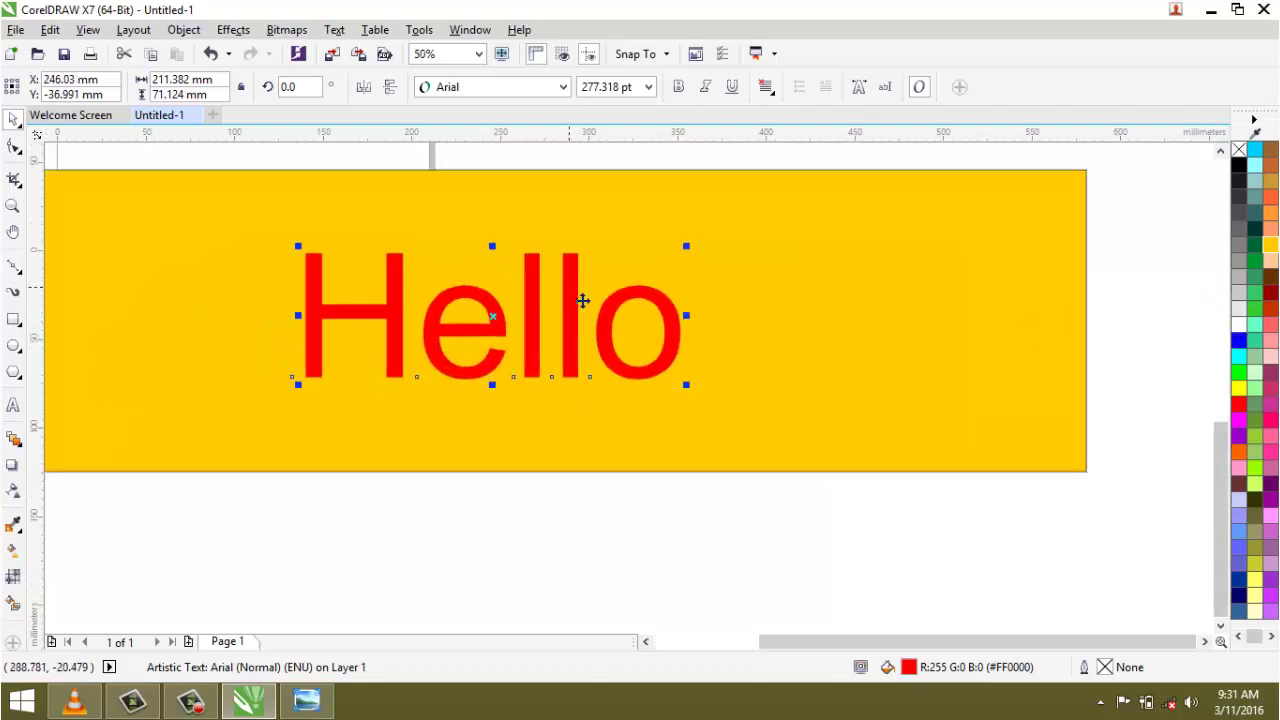
{"action": "scroll", "coordinate": [582, 300], "scroll_direction": "down", "scroll_amount": 1}
{"action": "scroll", "coordinate": [522, 290], "scroll_direction": "up", "scroll_amount": 1}
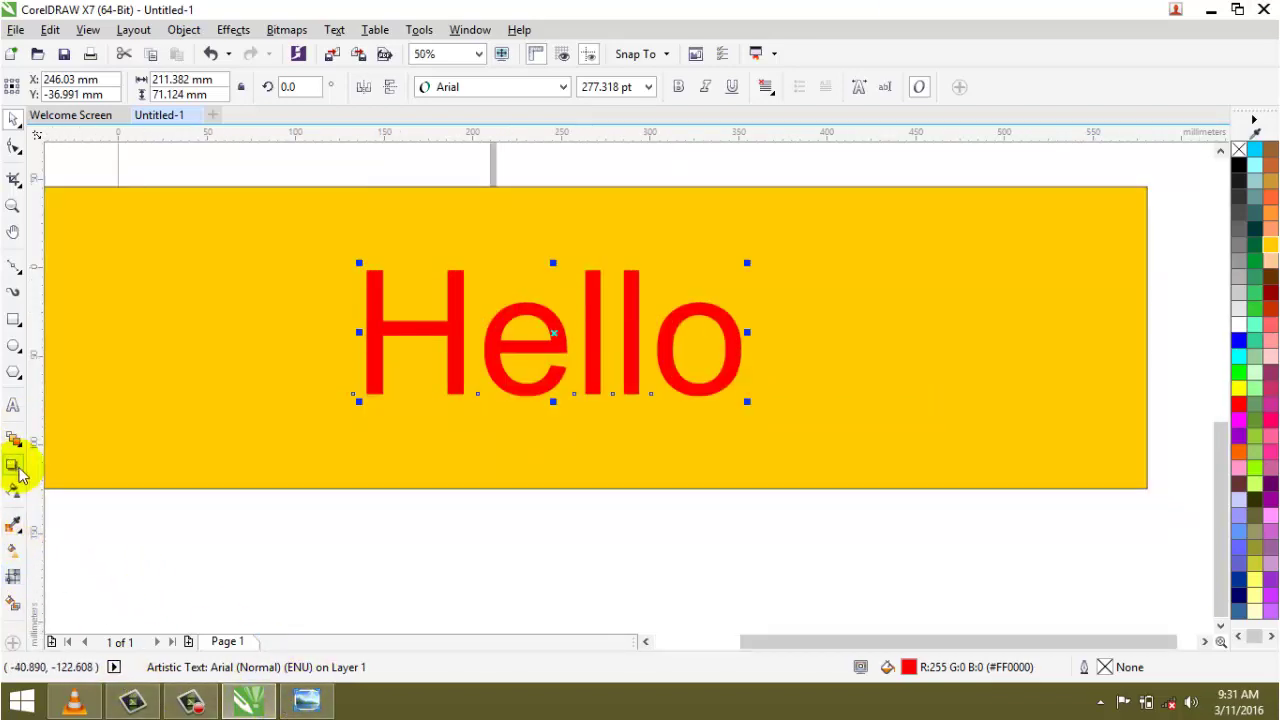
- Try a drop shadow on the Hello text, then undo it
{"action": "left_click", "coordinate": [14, 468]}
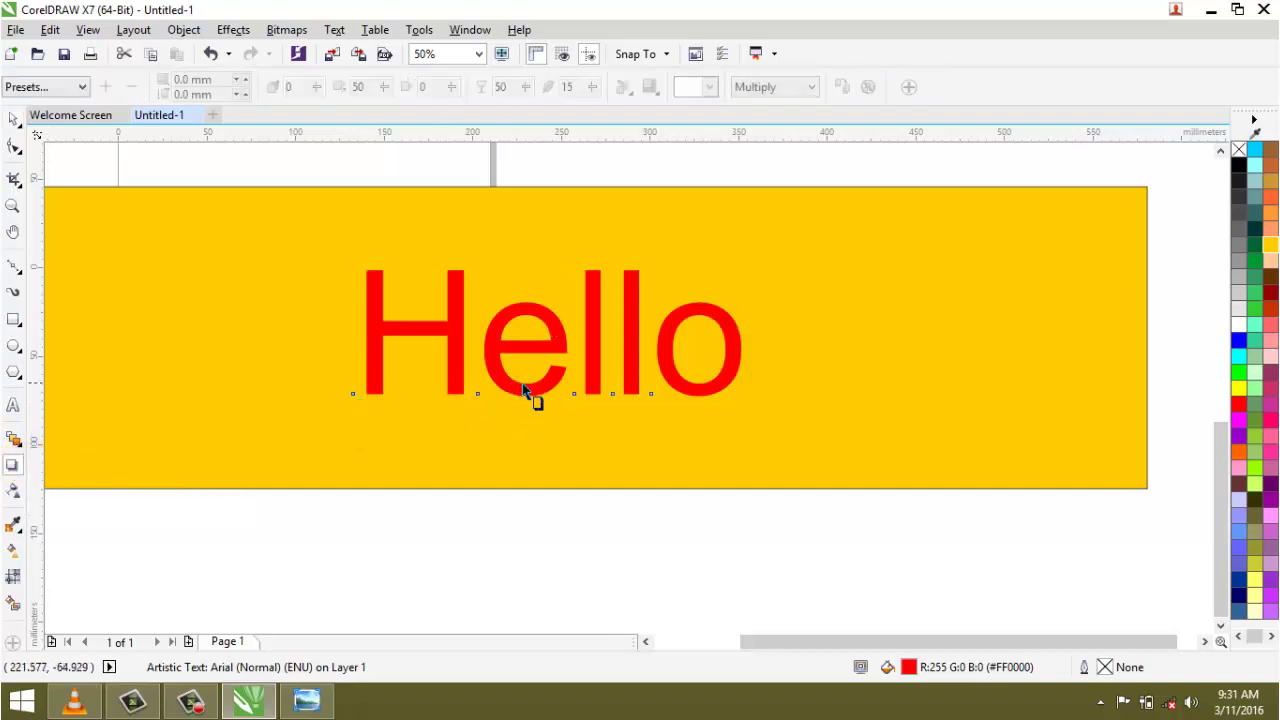
{"action": "mouse_move", "coordinate": [532, 394]}
{"action": "left_mouse_down"}
{"action": "mouse_move", "coordinate": [562, 281]}
{"action": "mouse_move", "coordinate": [551, 293]}
{"action": "left_mouse_up"}
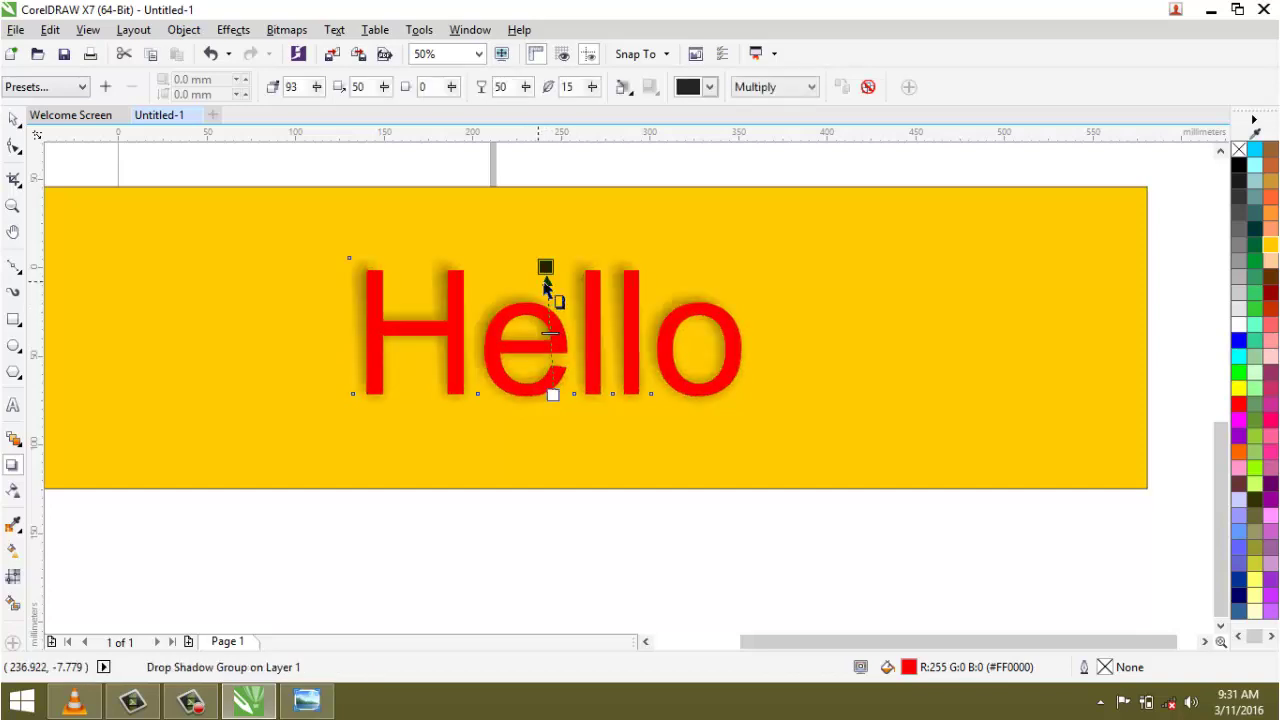
{"action": "key", "text": "ctrl+z"}
- Duplicate the 277.318 pt Hello and arrange both copies side by side in the rectangle
{"action": "left_click", "coordinate": [14, 120]}
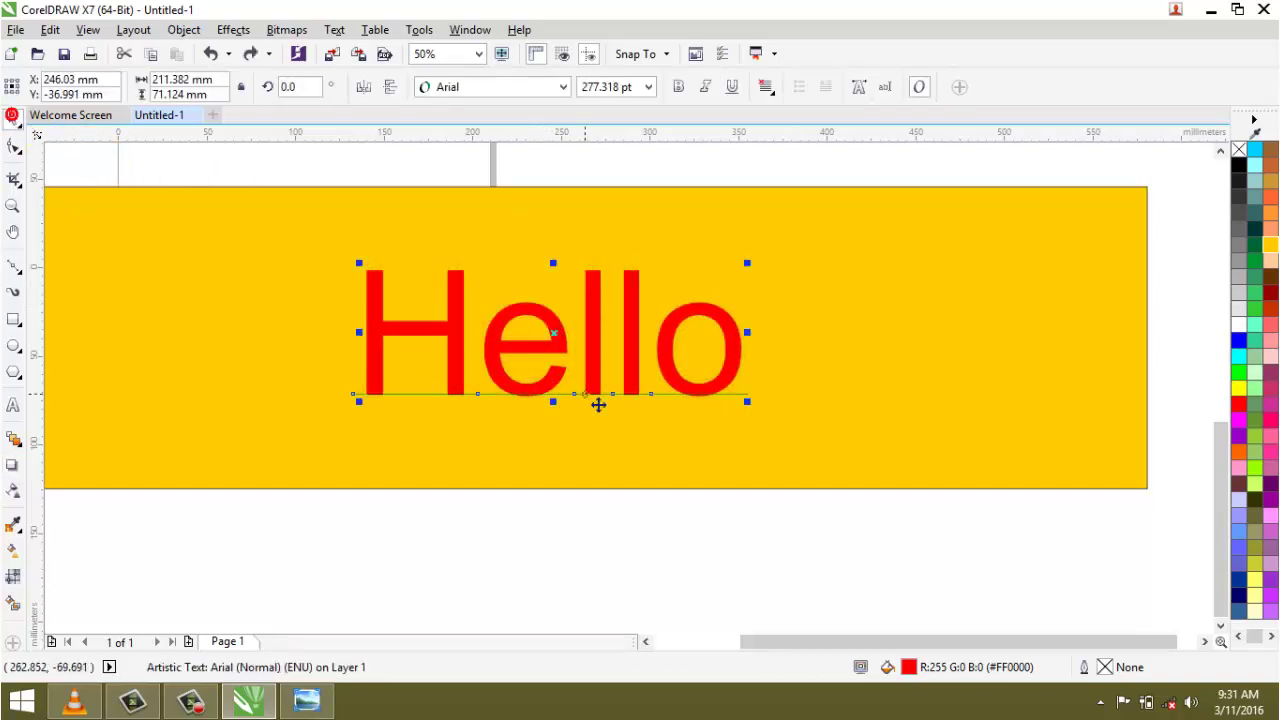
{"action": "left_click_drag", "start_coordinate": [580, 354], "coordinate": [1008, 371]}
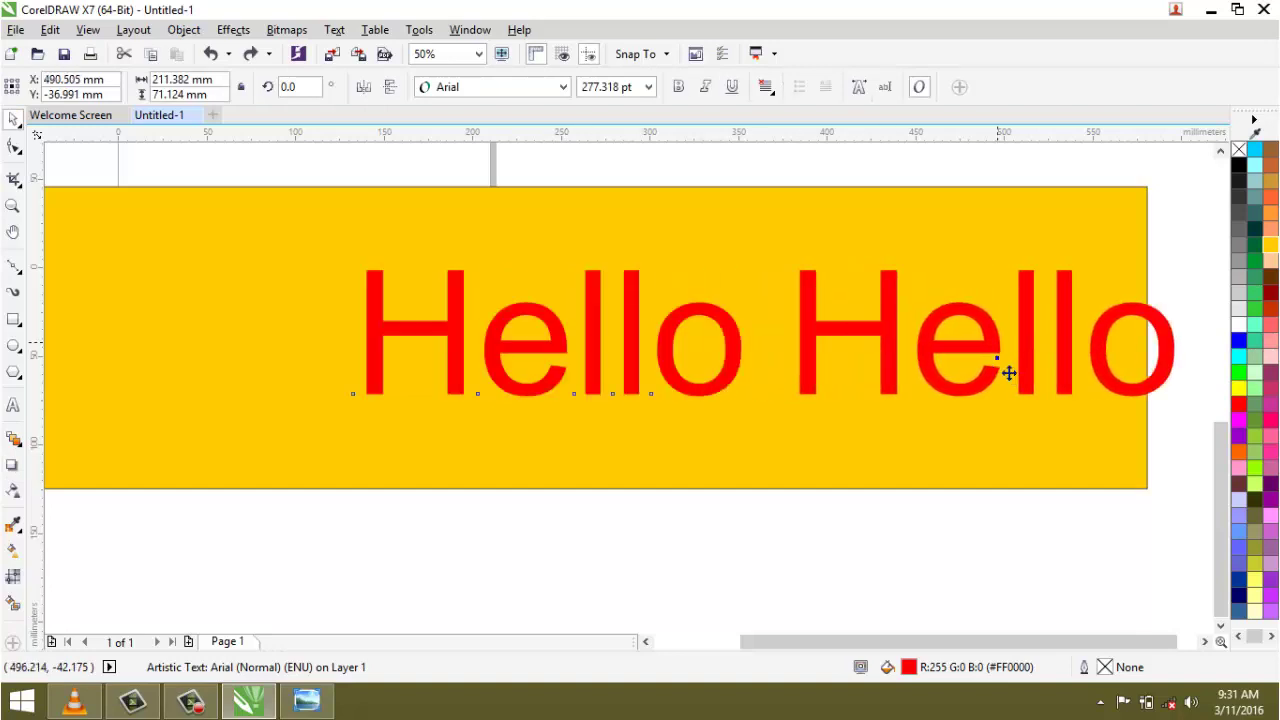
{"action": "scroll", "coordinate": [727, 410], "scroll_direction": "down", "scroll_amount": 1}
{"action": "left_click_drag", "start_coordinate": [680, 398], "coordinate": [571, 388]}
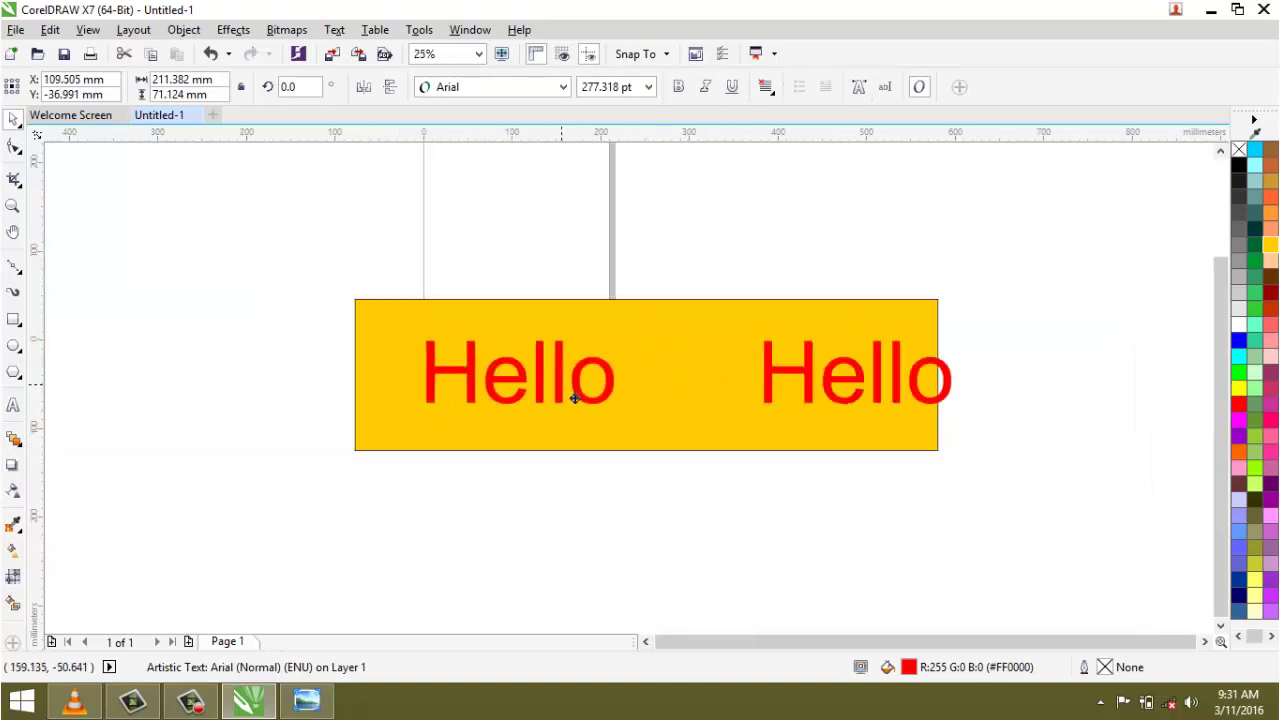
{"action": "left_click_drag", "start_coordinate": [765, 392], "coordinate": [720, 381]}
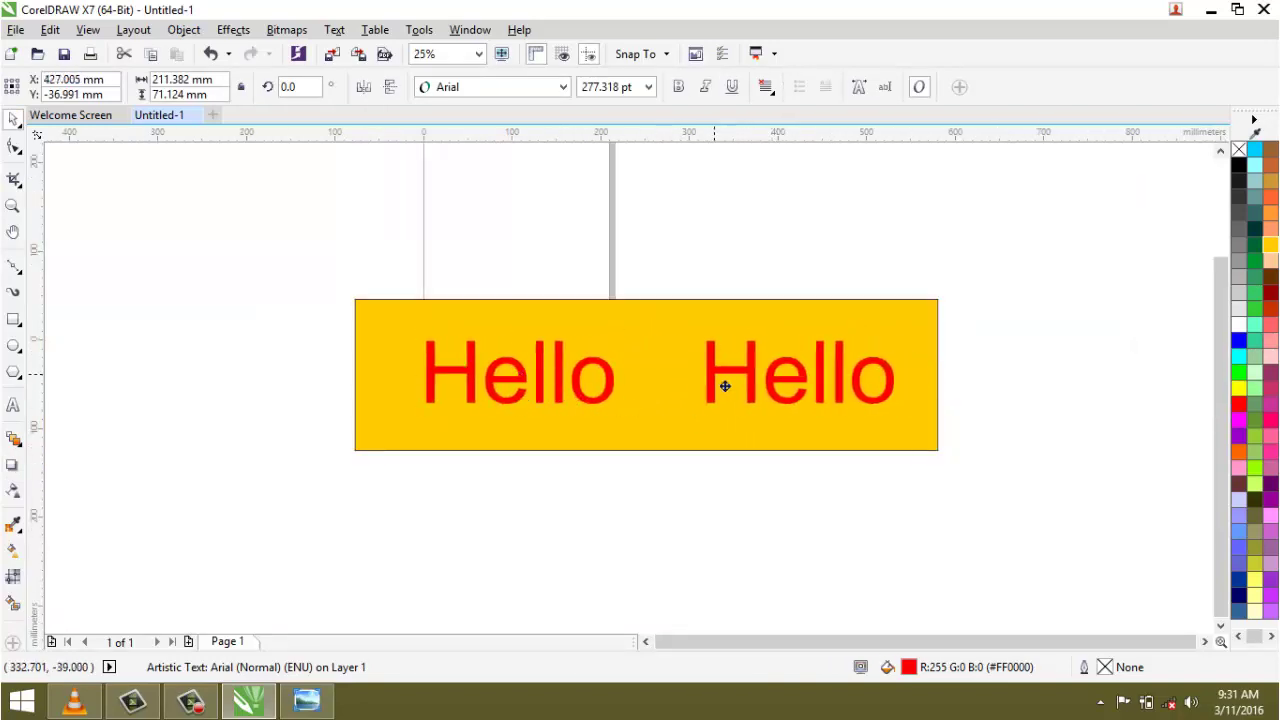
{"action": "left_click", "coordinate": [714, 530]}
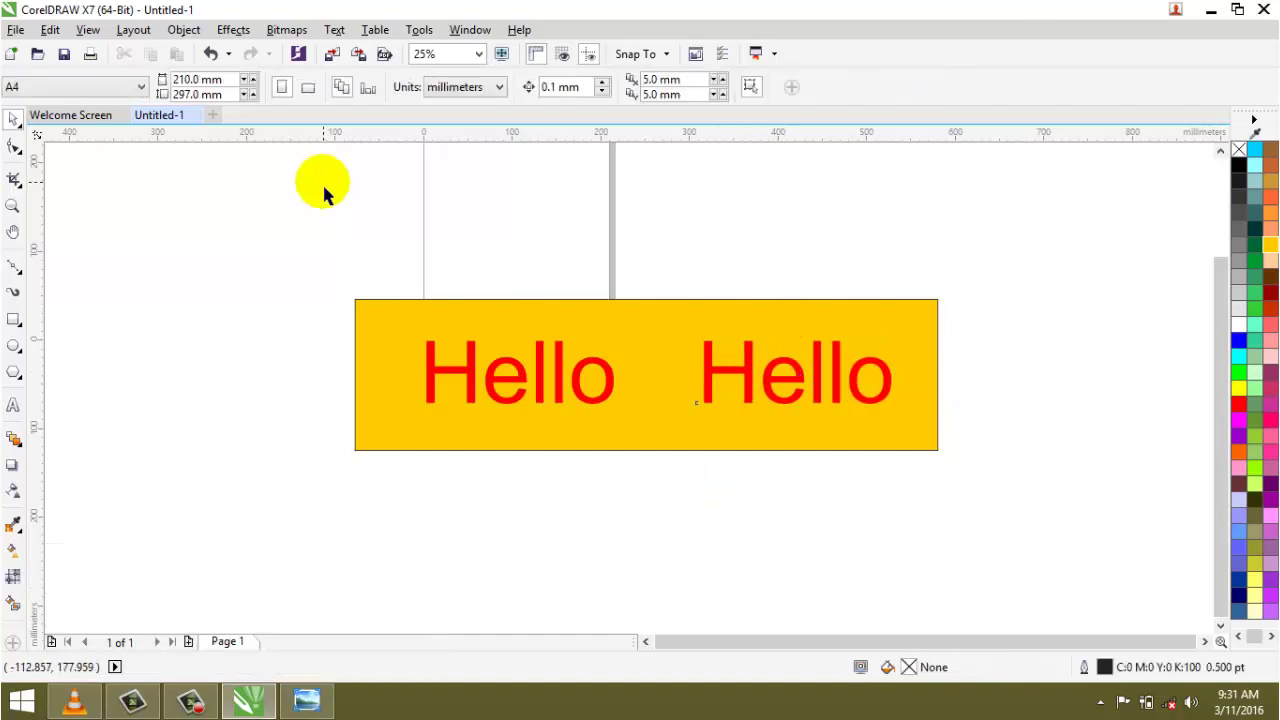
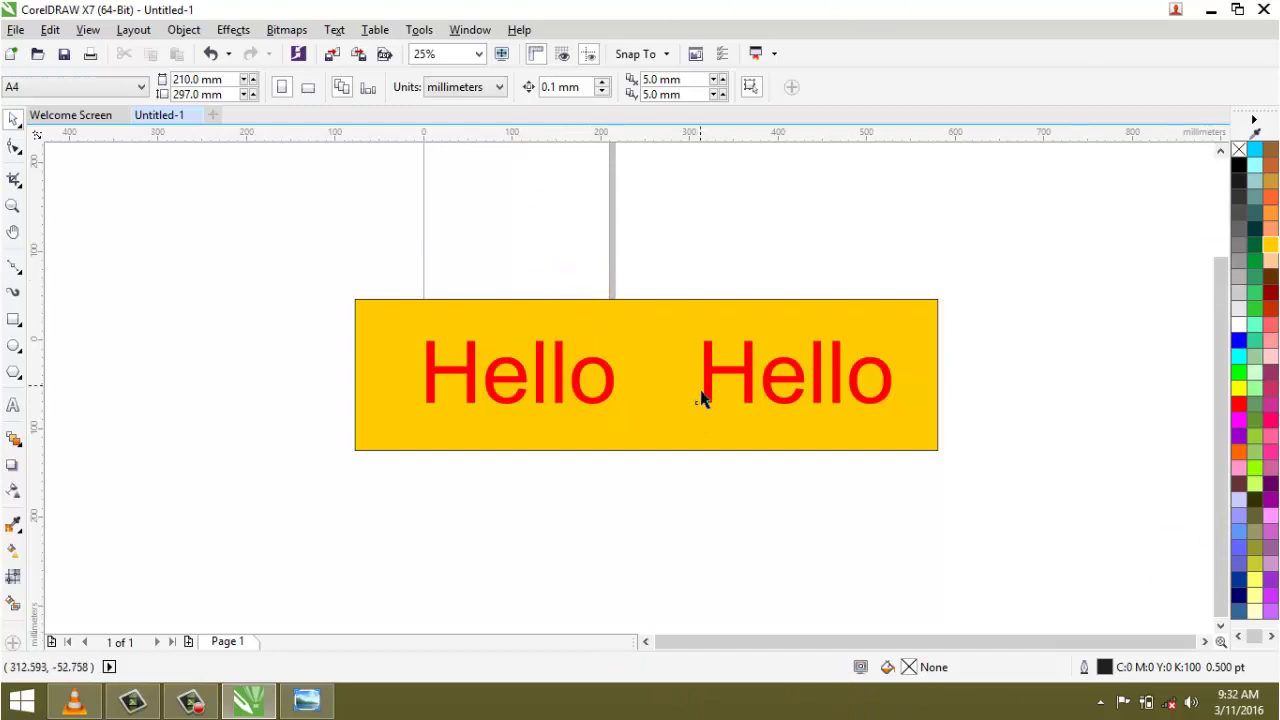
- Give the left red Hello a soft dark drop shadow at opacity 51 and feathering 15
{"action": "scroll", "coordinate": [700, 398], "scroll_direction": "up", "scroll_amount": 1}
{"action": "left_click", "coordinate": [797, 380]}
{"action": "scroll", "coordinate": [805, 380], "scroll_direction": "down", "scroll_amount": 1}
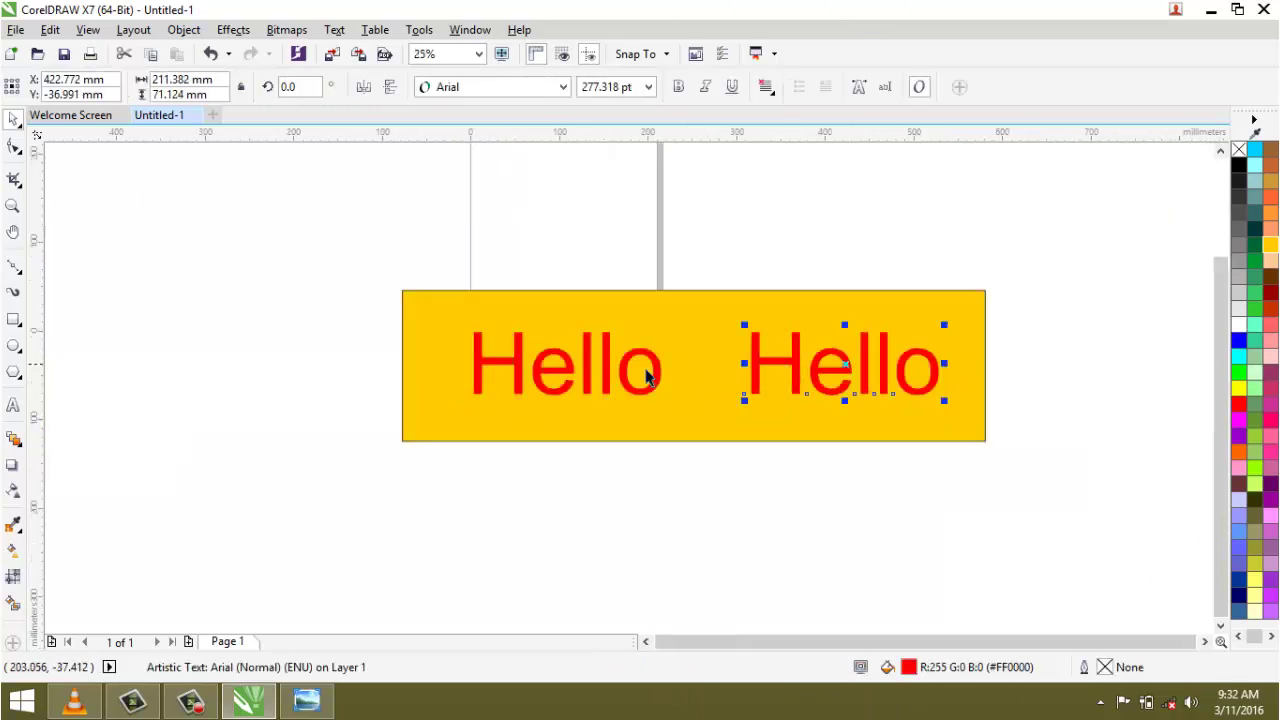
{"action": "left_click", "coordinate": [630, 375]}
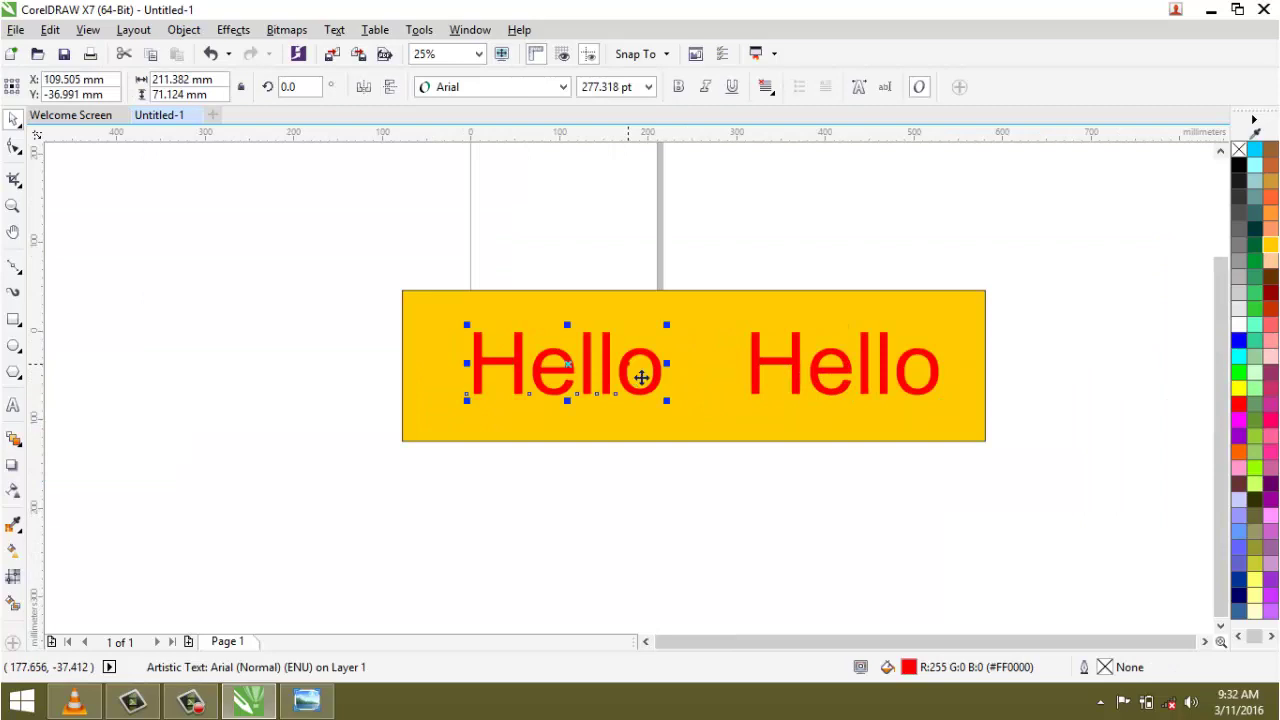
{"action": "left_click", "coordinate": [12, 466]}
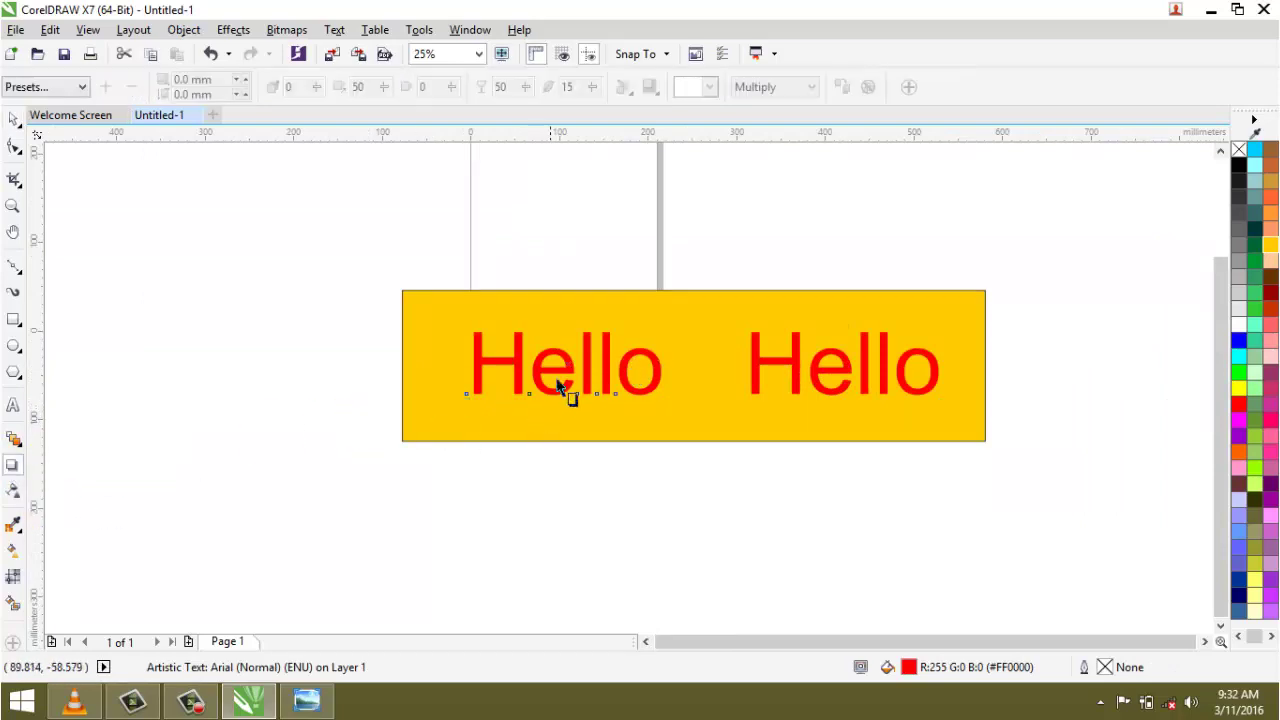
{"action": "scroll", "coordinate": [570, 394], "scroll_direction": "up", "scroll_amount": 1}
{"action": "left_click_drag", "start_coordinate": [581, 410], "coordinate": [576, 312]}
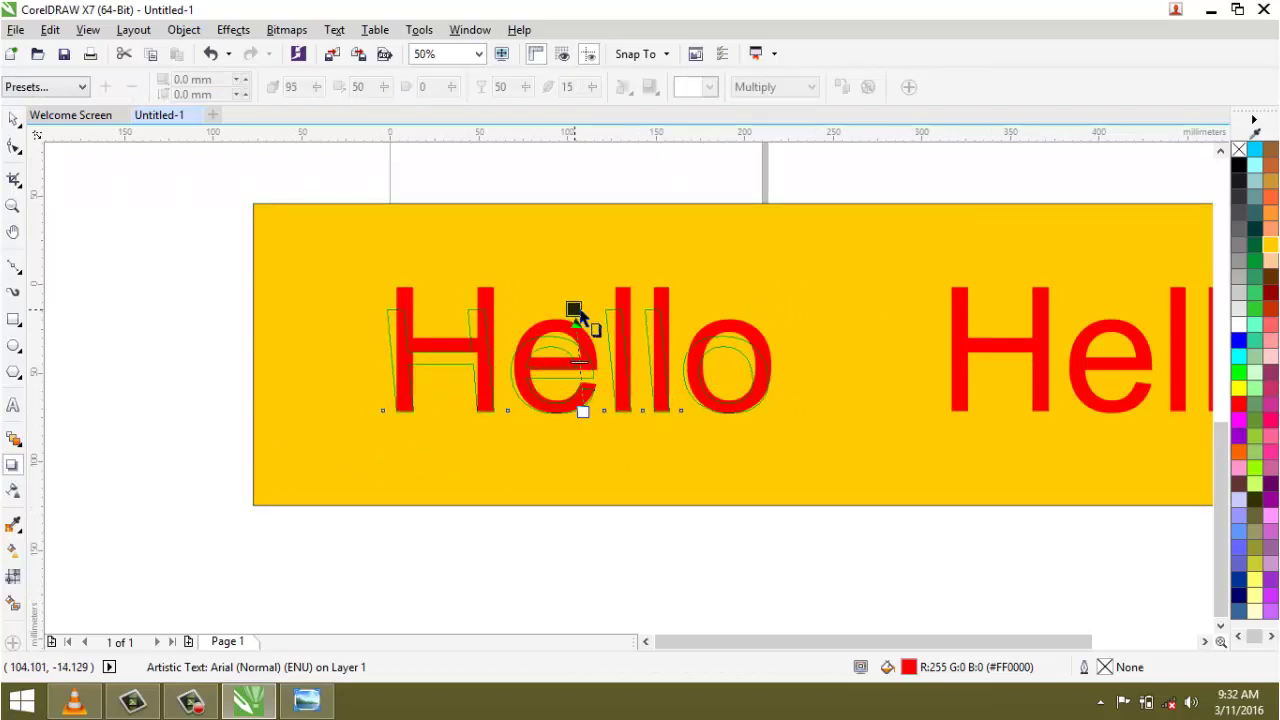
{"action": "left_click_drag", "start_coordinate": [577, 313], "coordinate": [590, 296]}
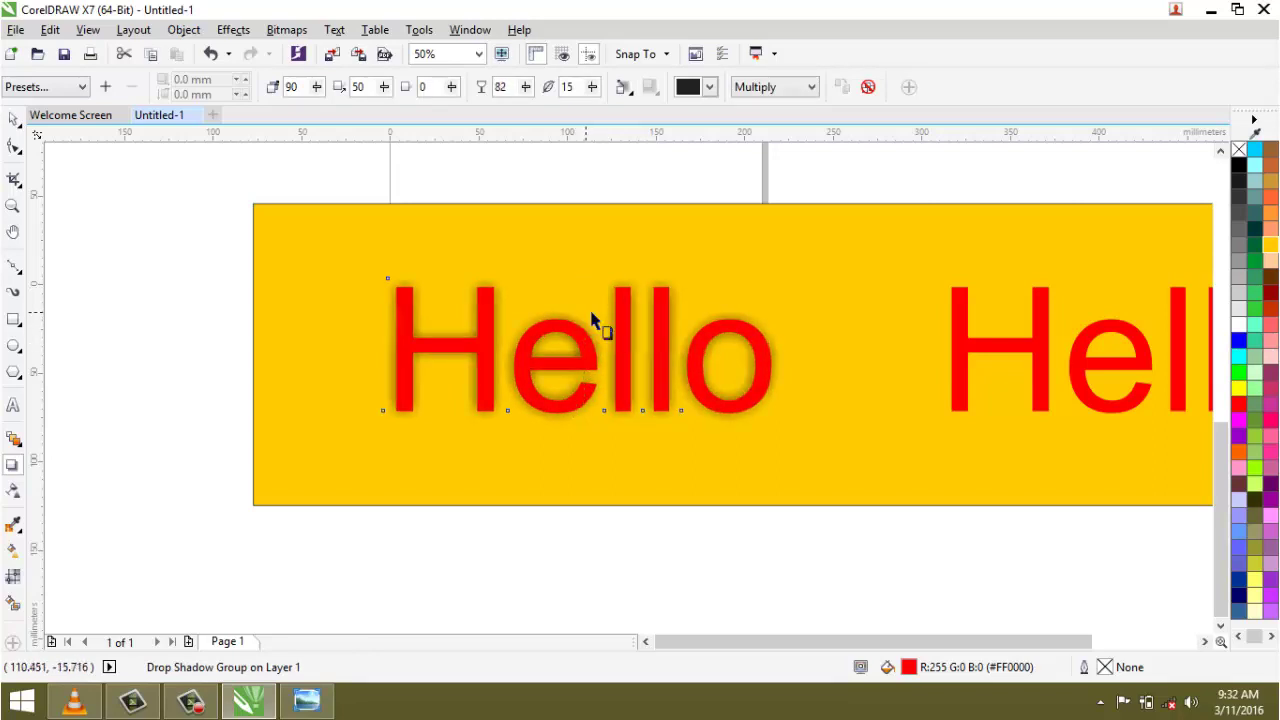
{"action": "left_click_drag", "start_coordinate": [590, 330], "coordinate": [590, 317]}
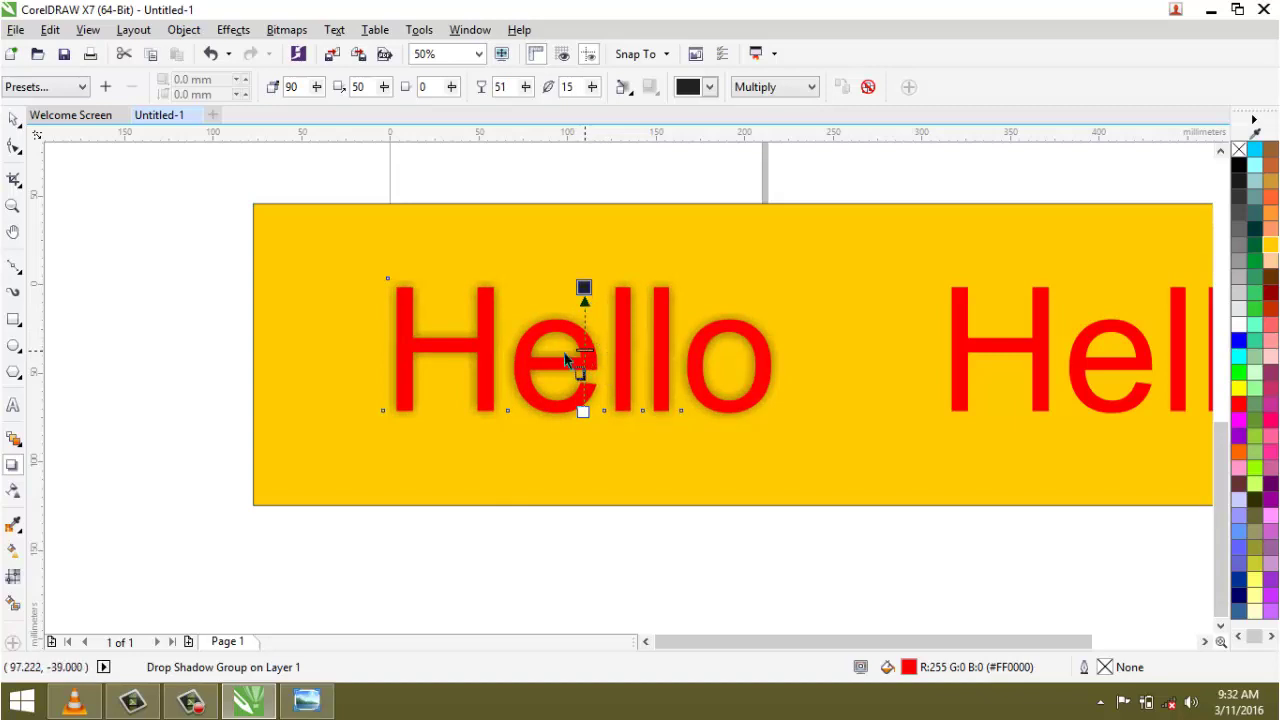
{"action": "scroll", "coordinate": [560, 355], "scroll_direction": "up", "scroll_amount": 2}
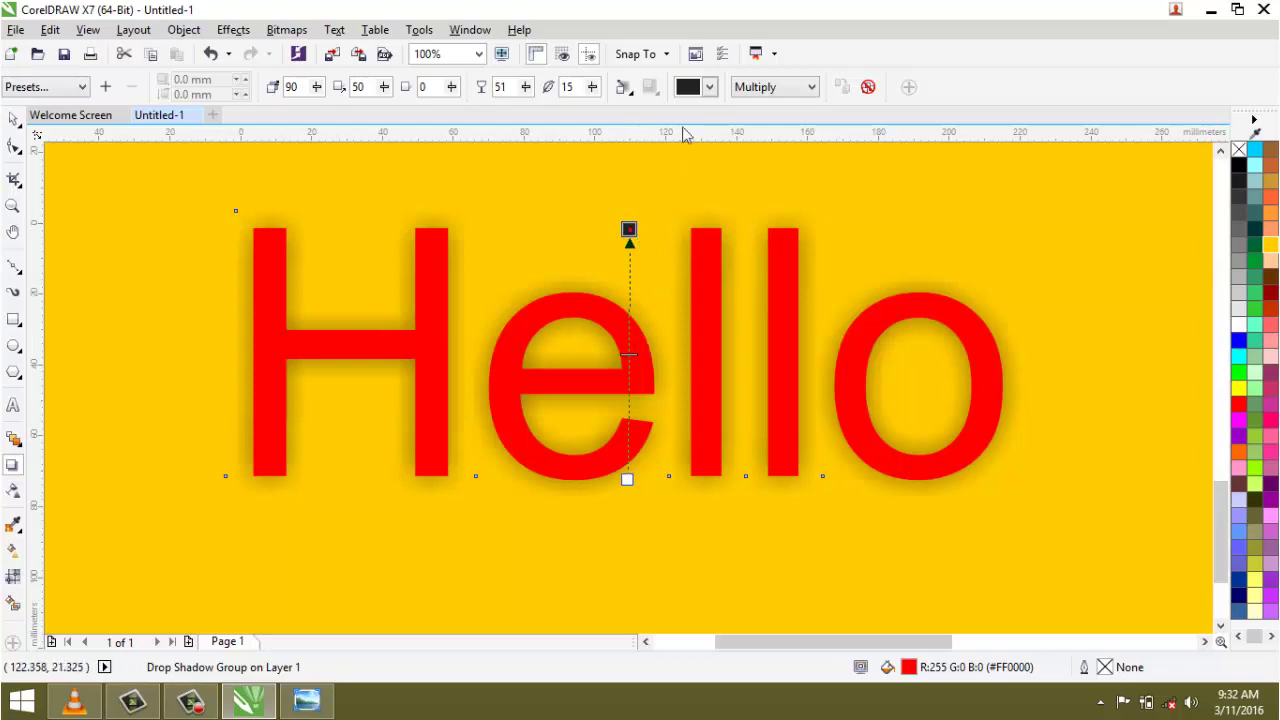
{"action": "left_click", "coordinate": [697, 92]}
{"action": "left_click", "coordinate": [713, 139]}
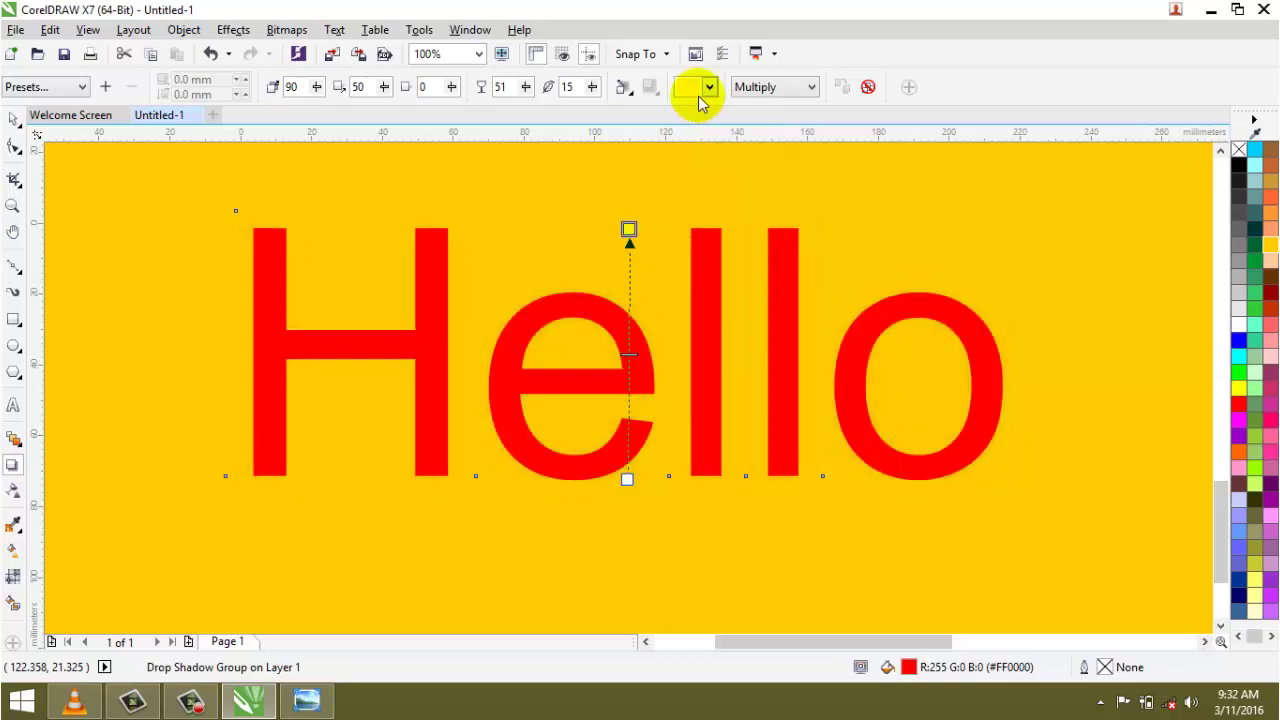
{"action": "left_click", "coordinate": [709, 88]}
{"action": "left_click", "coordinate": [726, 117]}
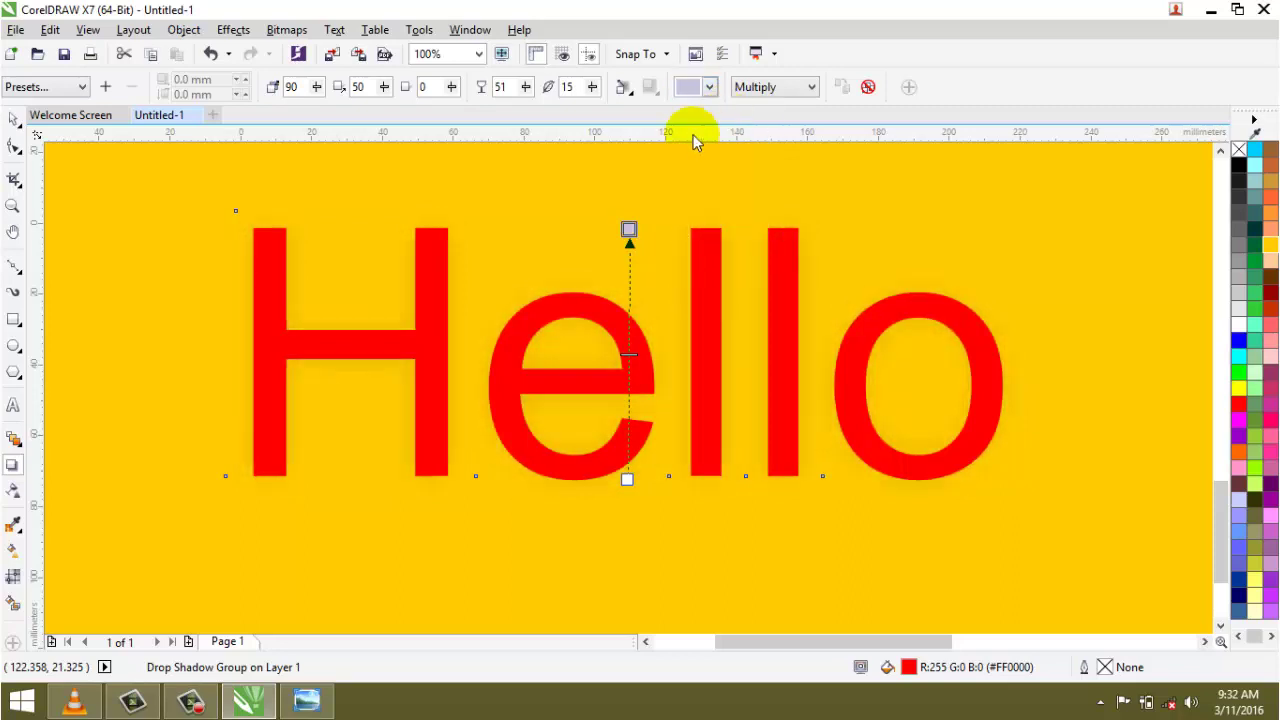
{"action": "left_click", "coordinate": [709, 88]}
{"action": "left_click", "coordinate": [760, 177]}
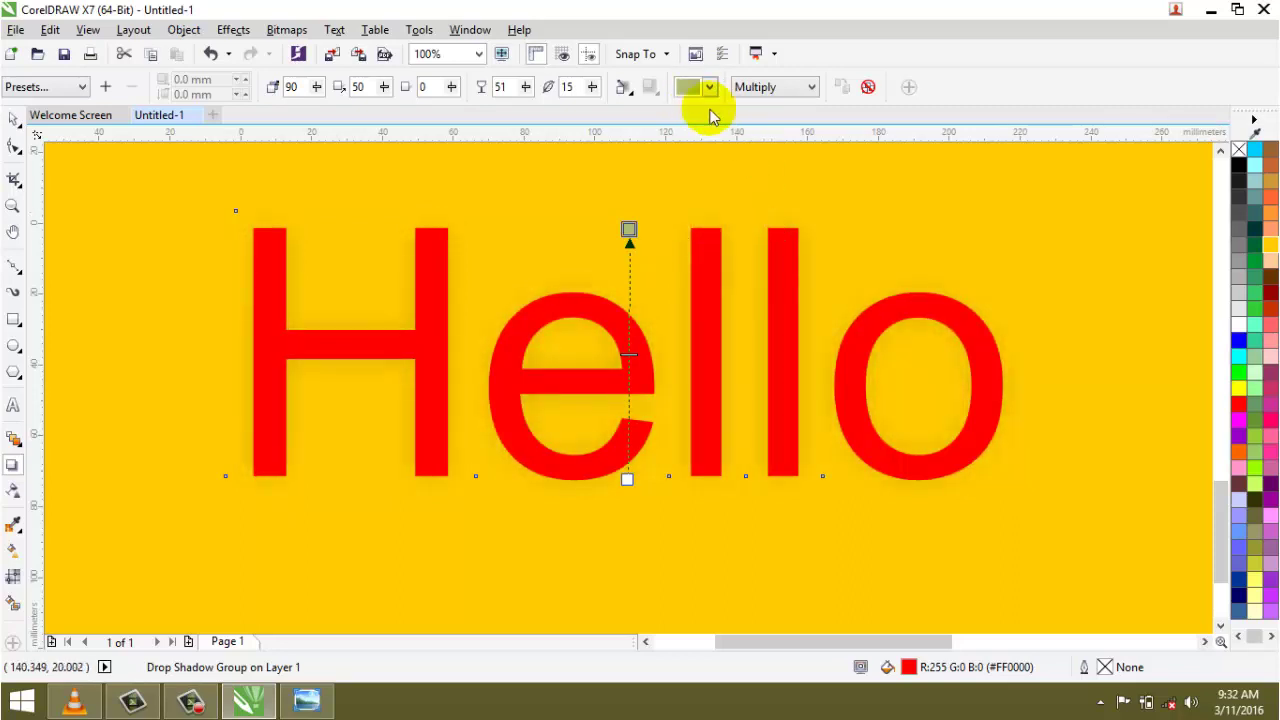
{"action": "left_click", "coordinate": [709, 88]}
{"action": "left_click", "coordinate": [697, 121]}
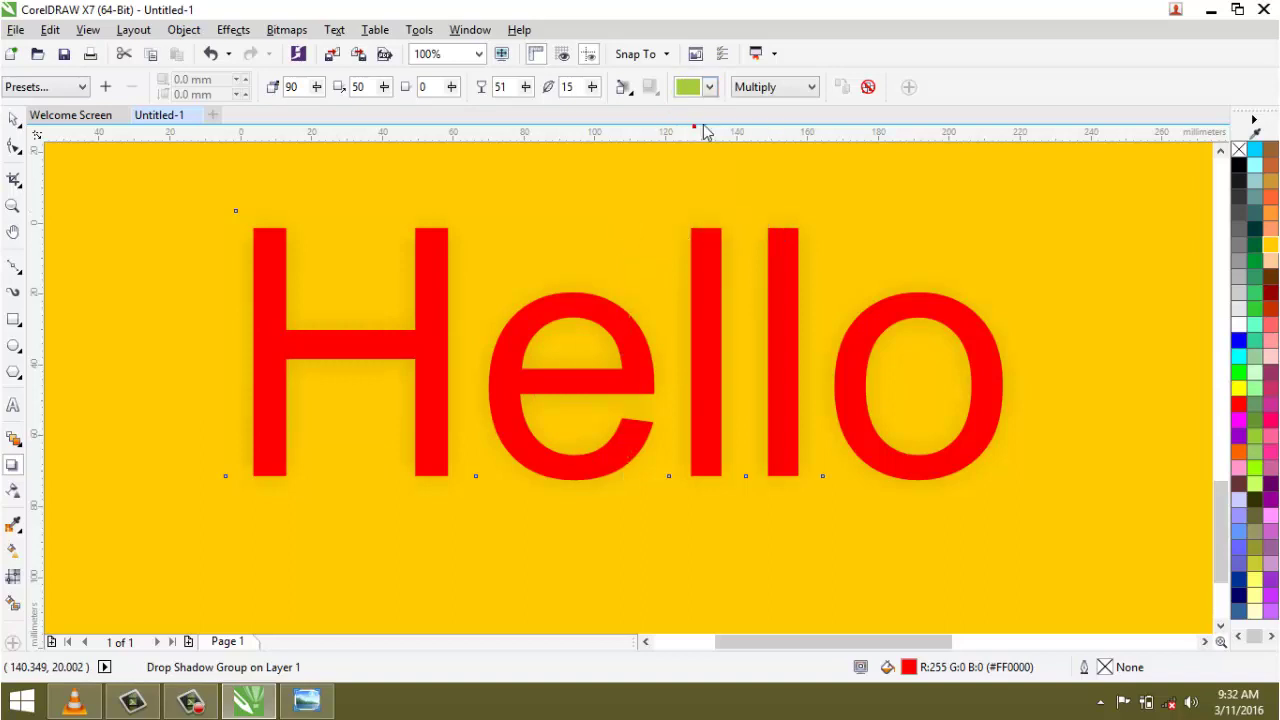
{"action": "left_click", "coordinate": [709, 88]}
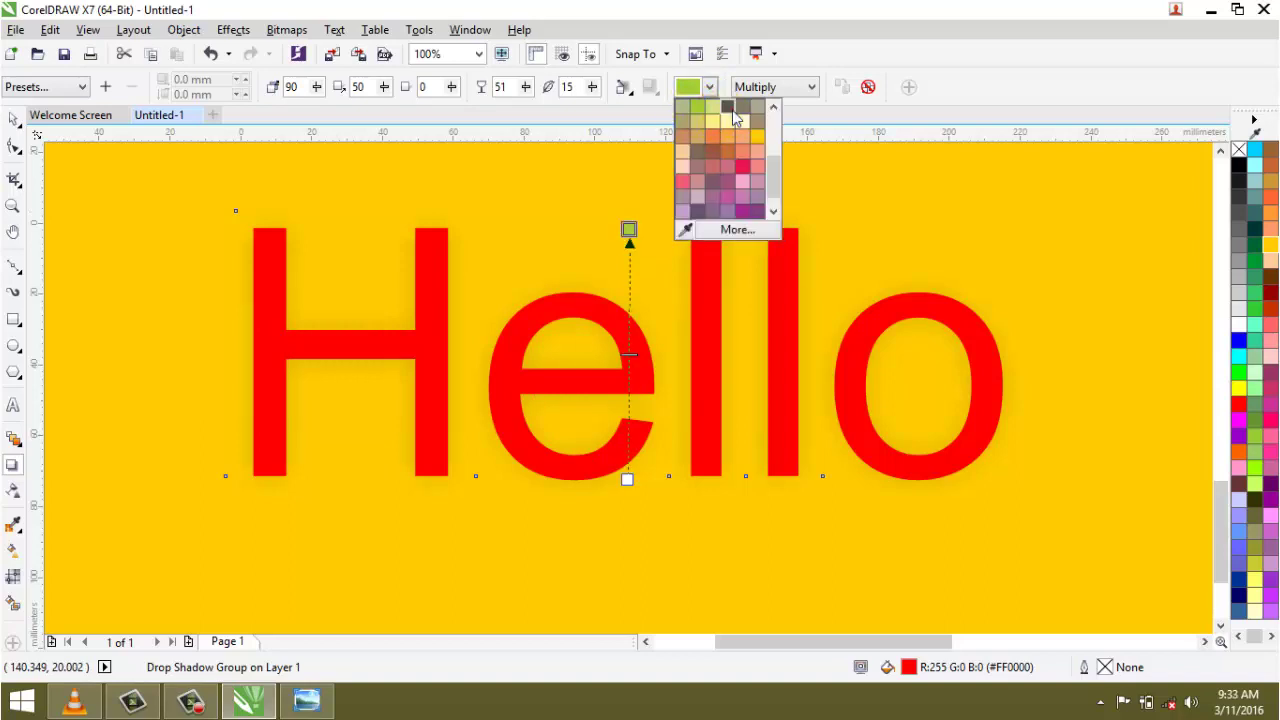
{"action": "left_click", "coordinate": [712, 151]}
{"action": "left_click", "coordinate": [709, 88]}
{"action": "scroll", "coordinate": [771, 171], "scroll_direction": "up", "scroll_amount": 3}
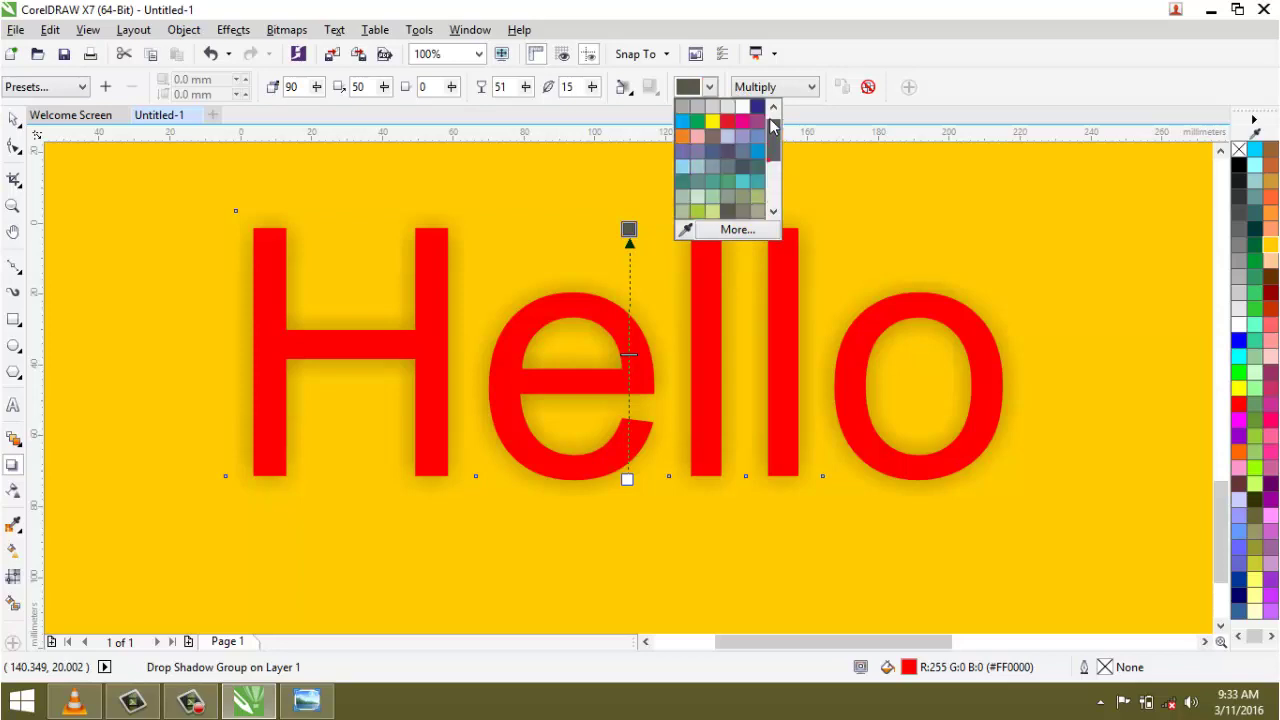
{"action": "left_click", "coordinate": [758, 121]}
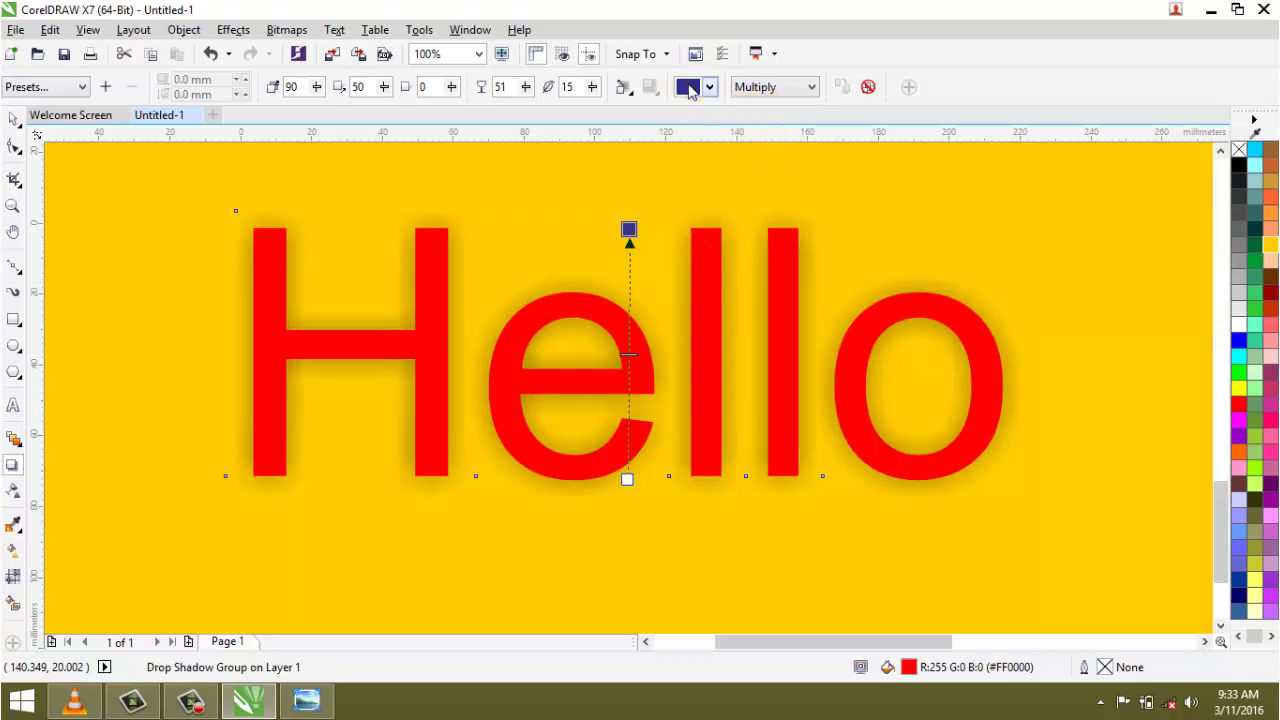
{"action": "left_click", "coordinate": [709, 88]}
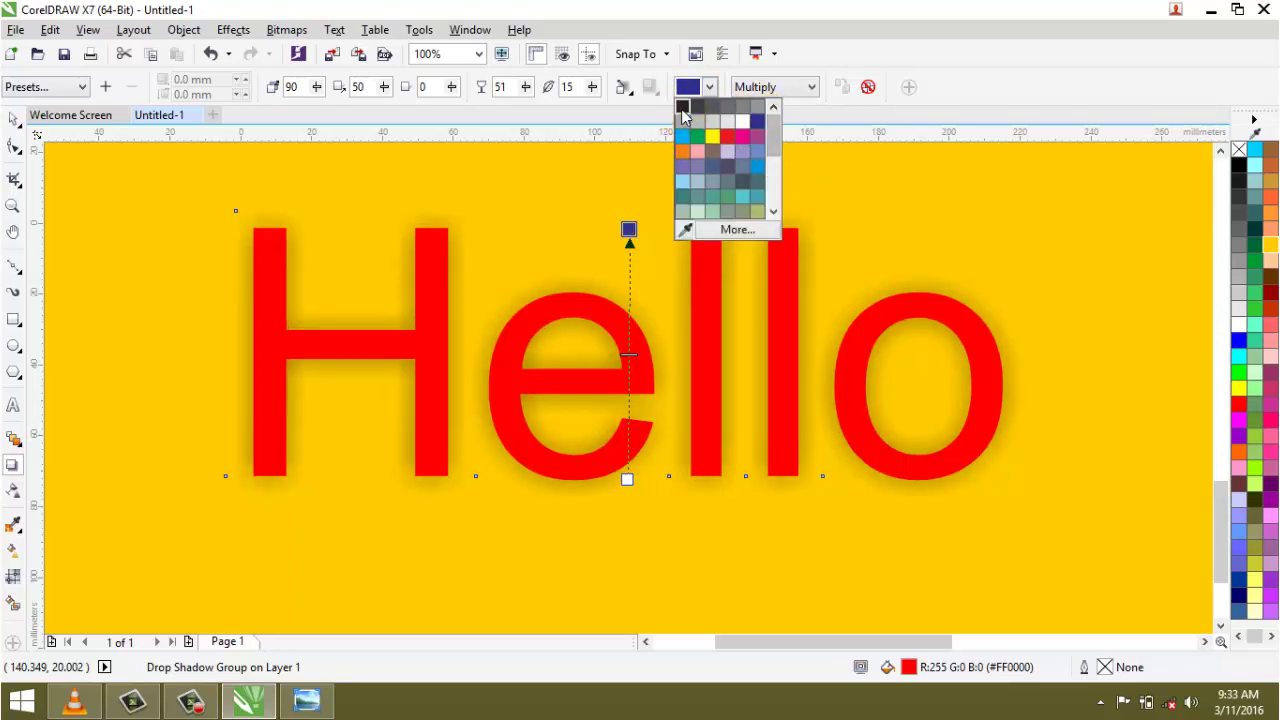
{"action": "left_click", "coordinate": [682, 107]}
{"action": "left_click", "coordinate": [735, 88]}
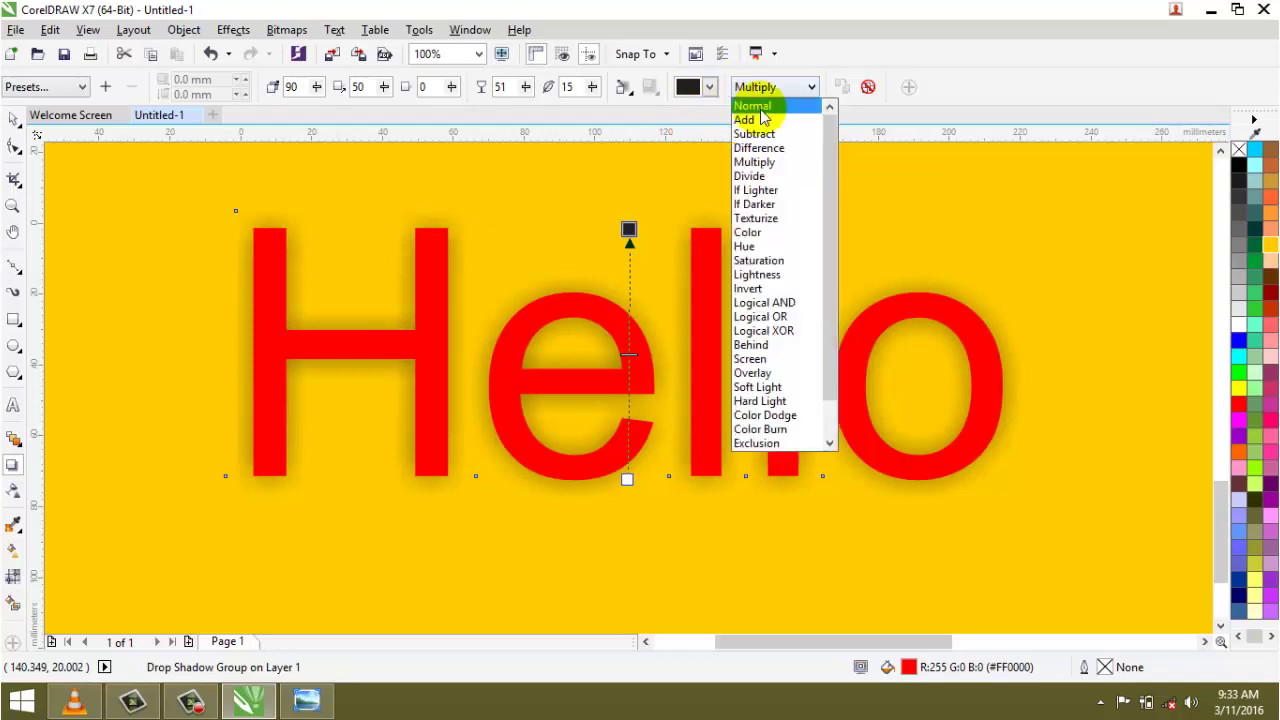
{"action": "left_click", "coordinate": [755, 105]}
{"action": "left_click", "coordinate": [765, 88]}
{"action": "left_click", "coordinate": [762, 133]}
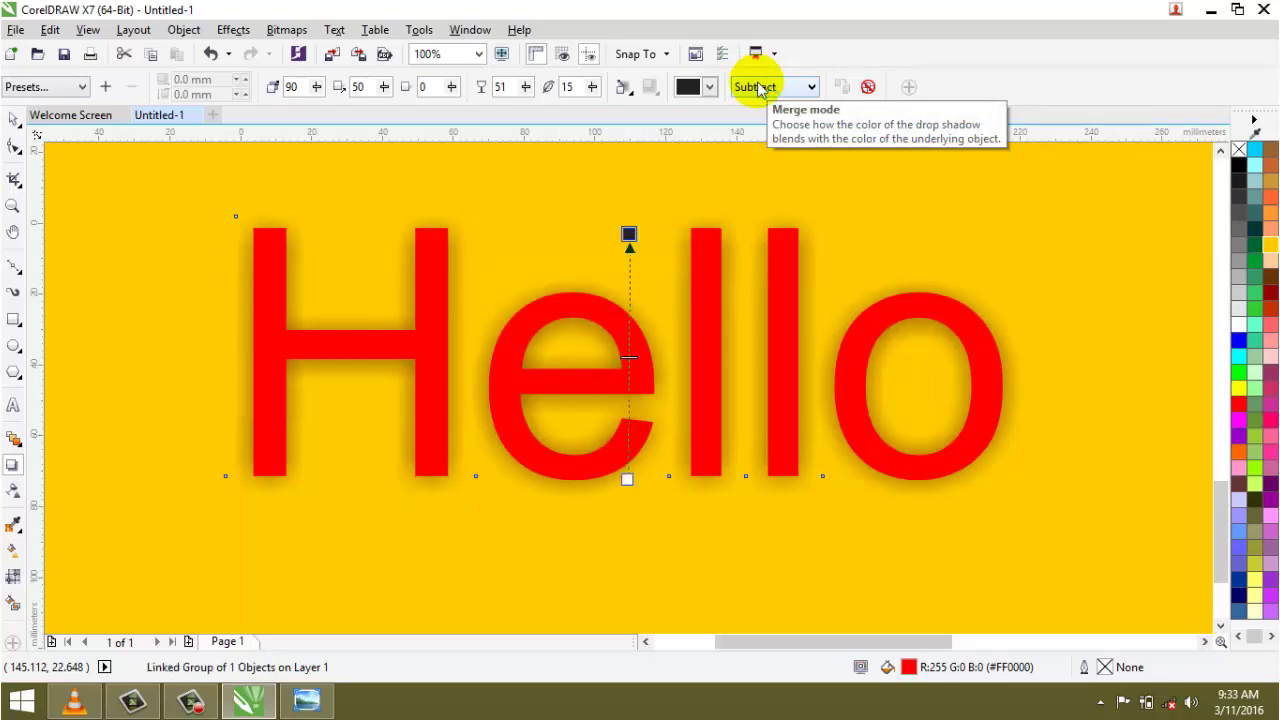
{"action": "left_click", "coordinate": [760, 88]}
{"action": "left_click", "coordinate": [762, 260]}
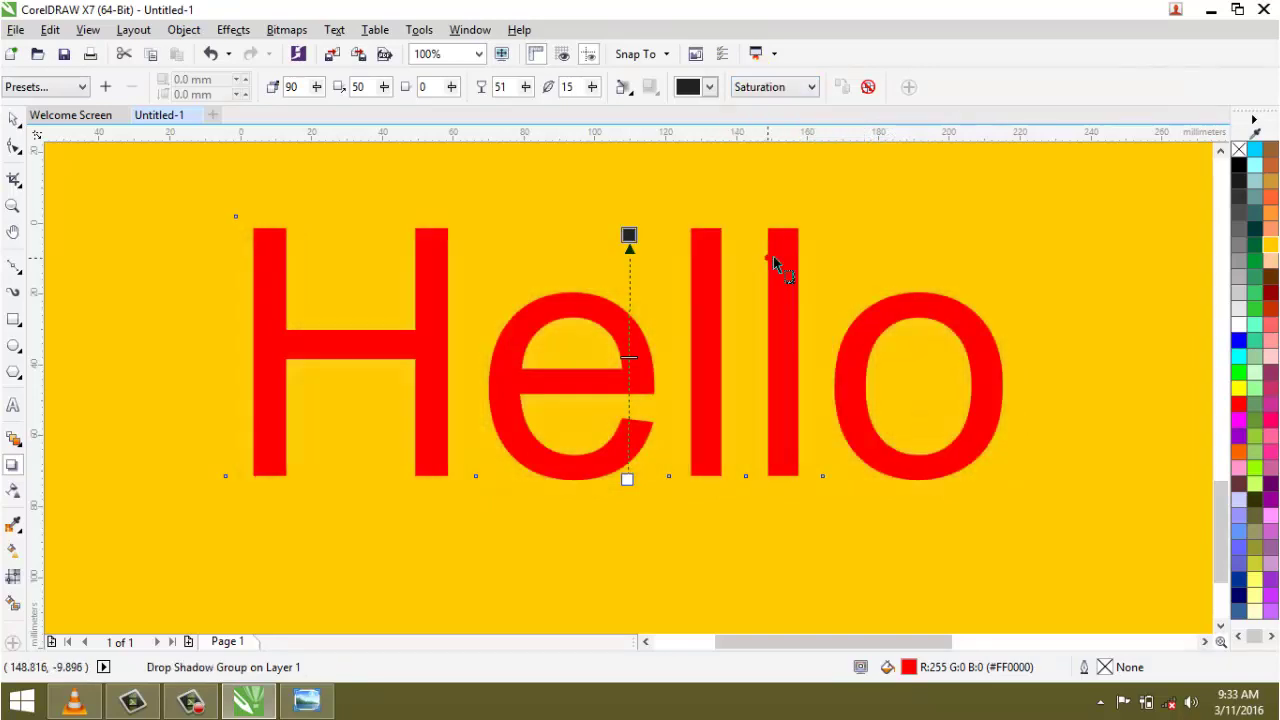
{"action": "left_click", "coordinate": [766, 86]}
{"action": "left_click", "coordinate": [785, 275]}
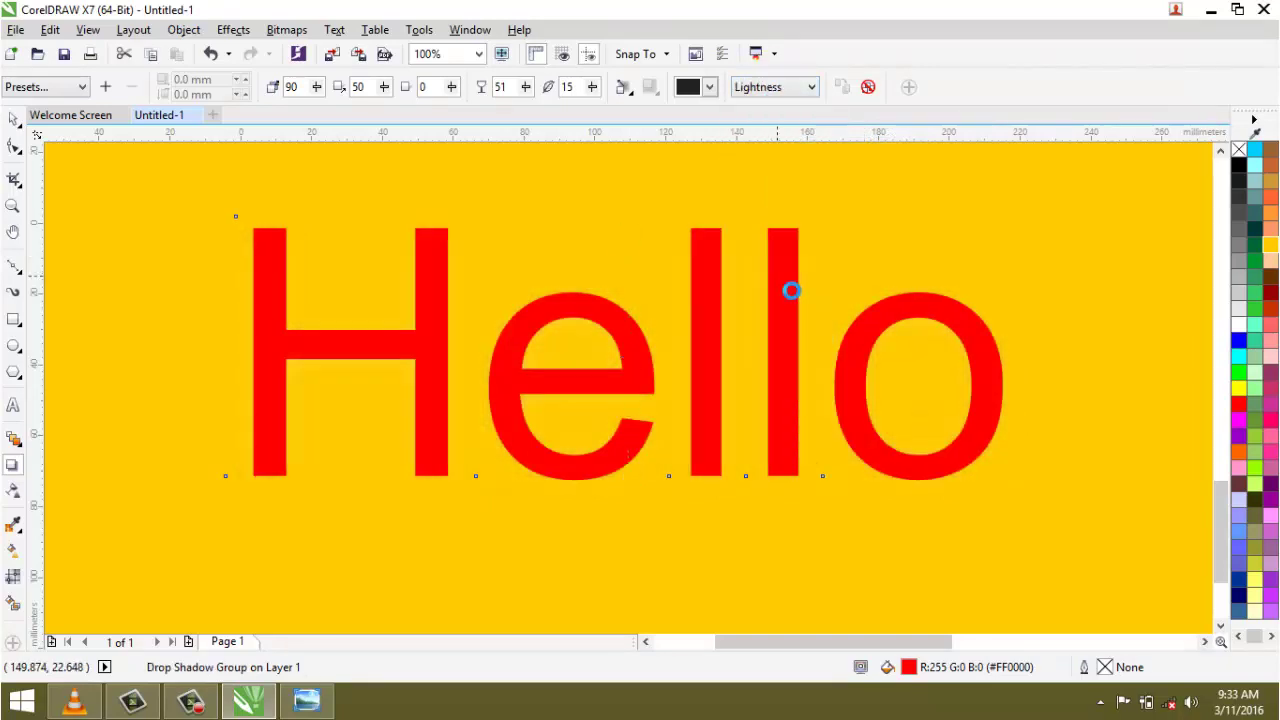
{"action": "left_click", "coordinate": [770, 87]}
{"action": "left_click", "coordinate": [762, 316]}
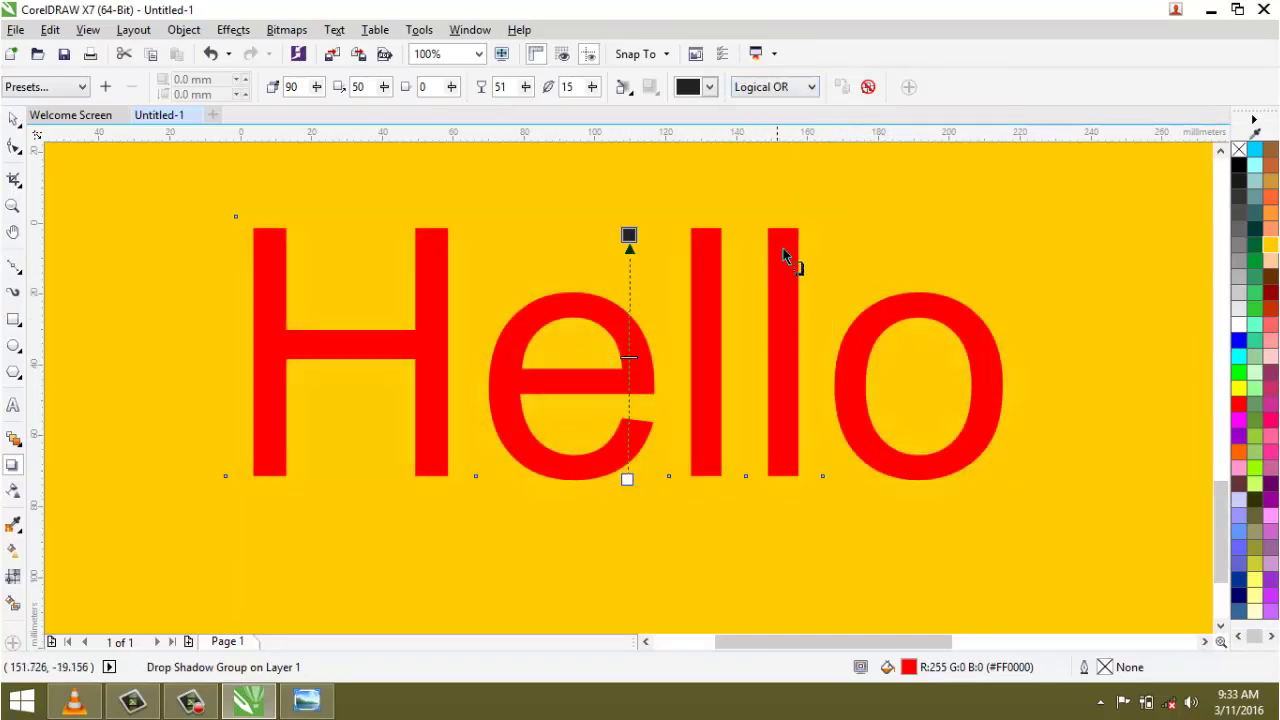
{"action": "left_click", "coordinate": [768, 88]}
{"action": "left_click", "coordinate": [760, 344]}
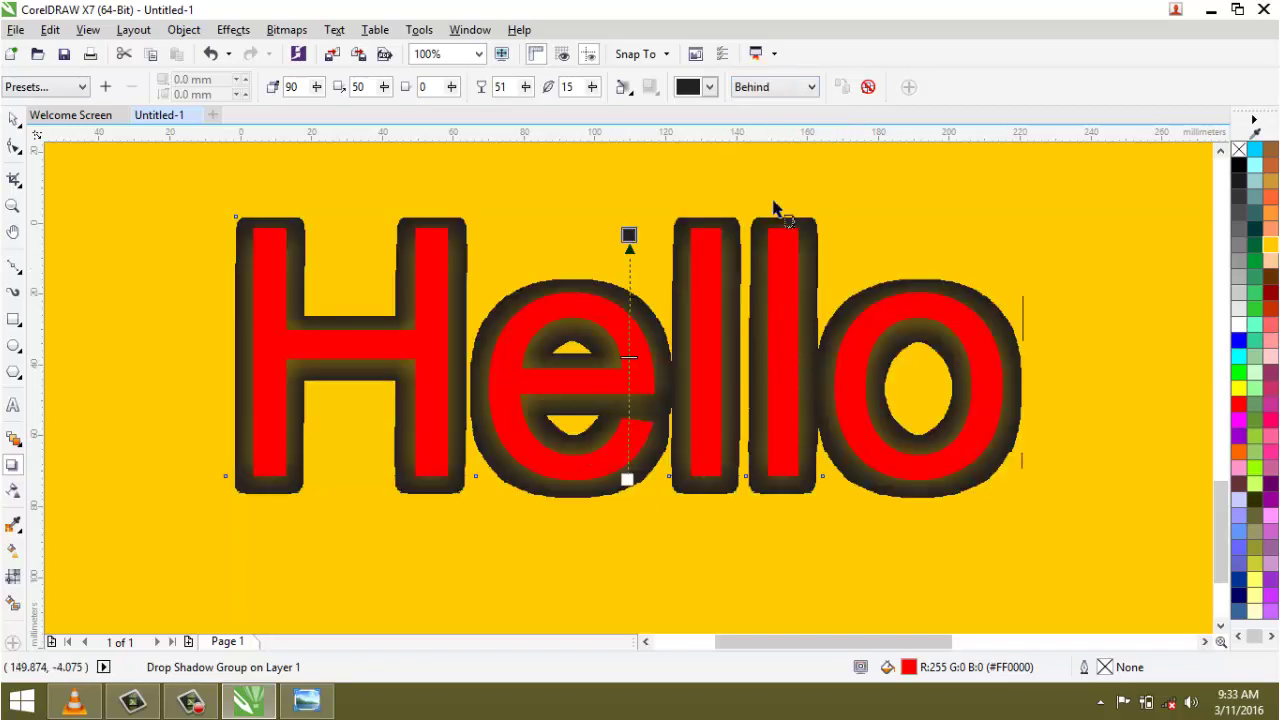
{"action": "left_click", "coordinate": [770, 87]}
{"action": "left_click", "coordinate": [775, 399]}
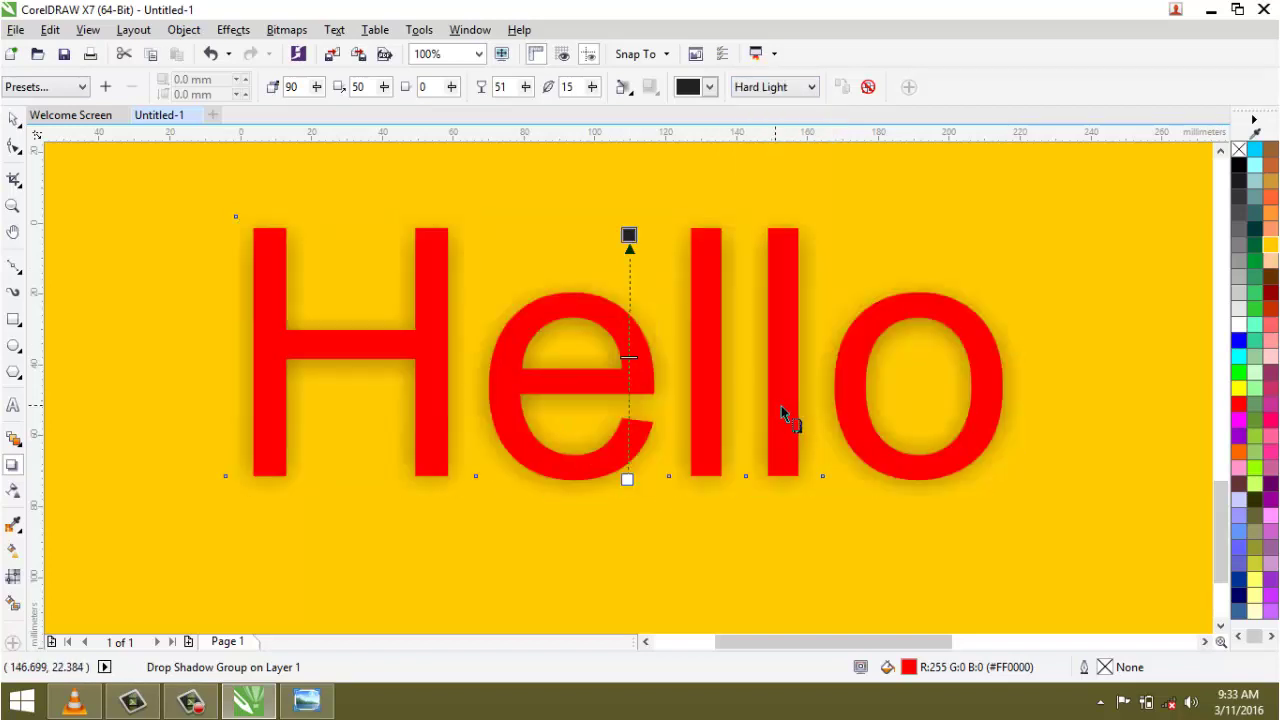
{"action": "left_click", "coordinate": [770, 87]}
{"action": "left_click", "coordinate": [770, 417]}
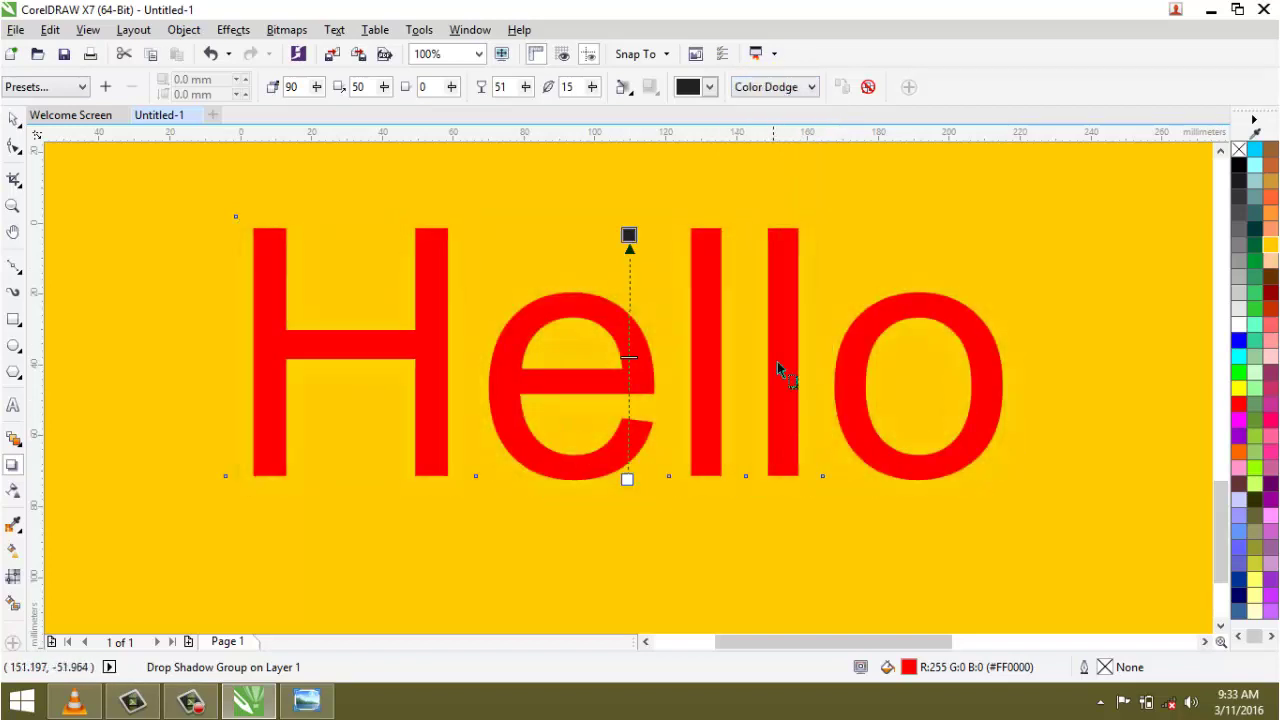
{"action": "left_click", "coordinate": [770, 87]}
{"action": "left_click", "coordinate": [775, 432]}
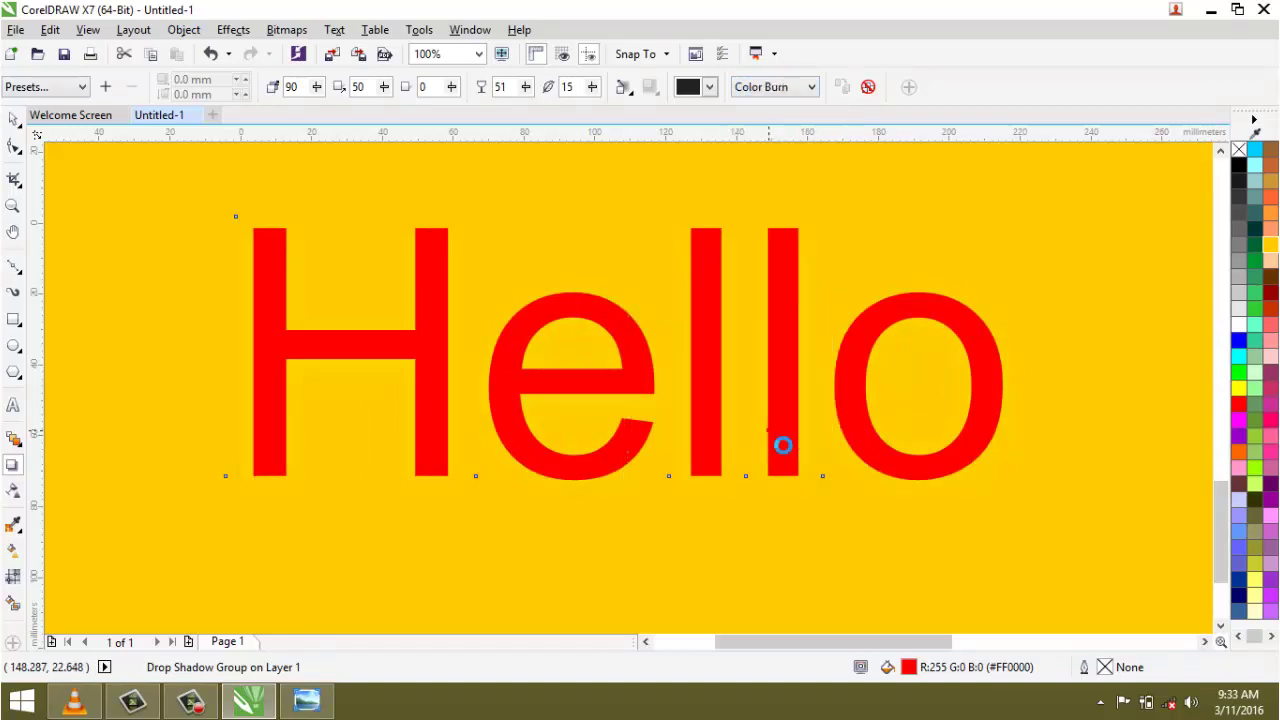
{"action": "left_click", "coordinate": [772, 89]}
{"action": "left_click", "coordinate": [768, 166]}
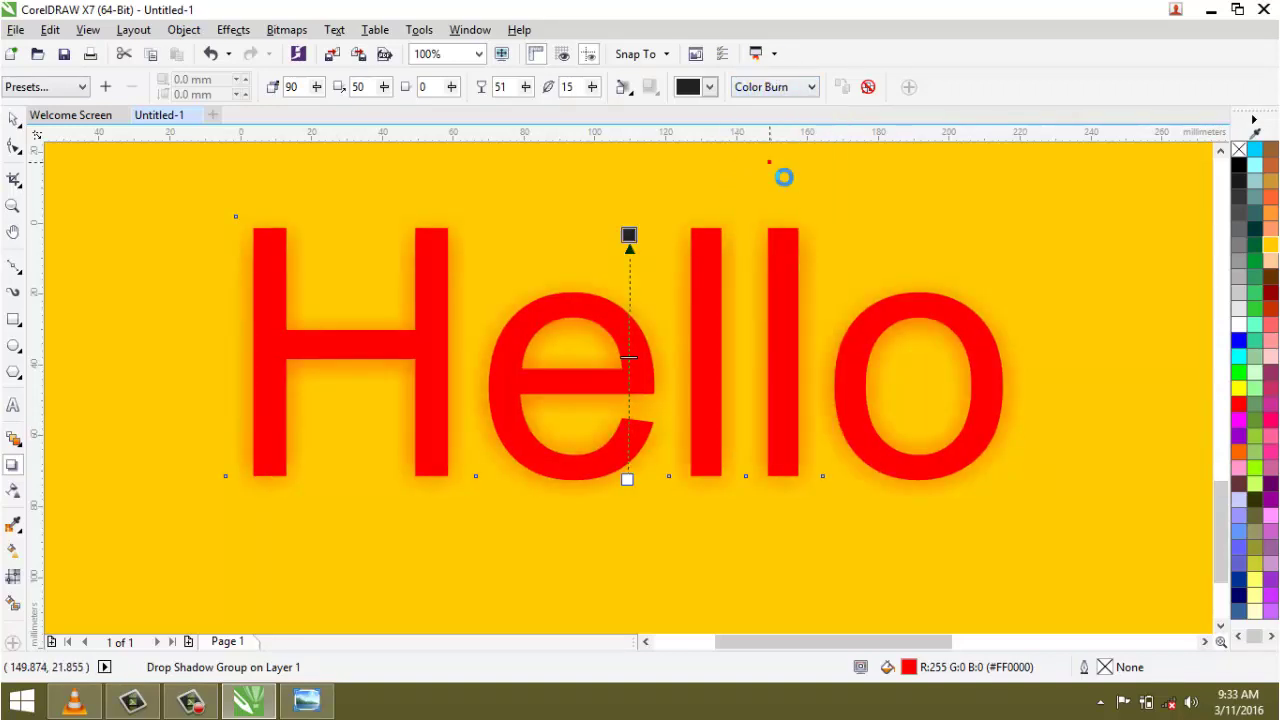
- Experiment with the Hello shadow's feathering and opacity values on the property bar
{"action": "left_click_drag", "start_coordinate": [592, 87], "coordinate": [613, 121]}
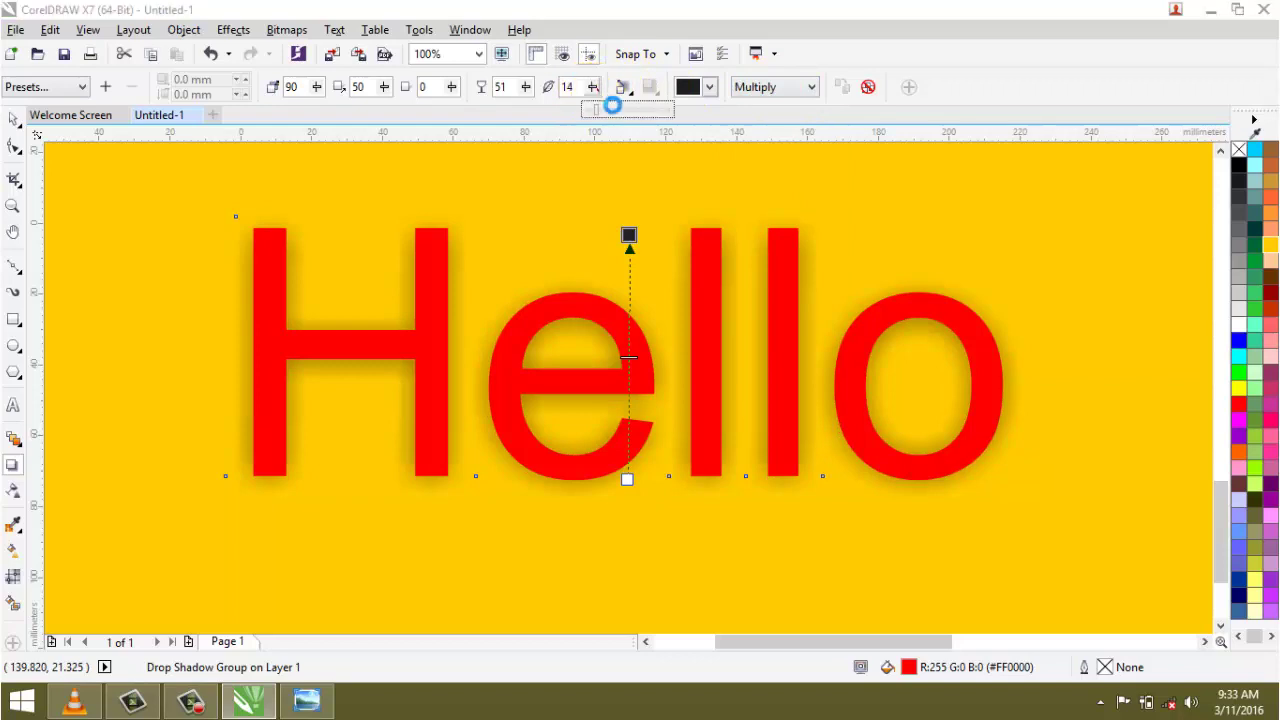
{"action": "left_click", "coordinate": [615, 107]}
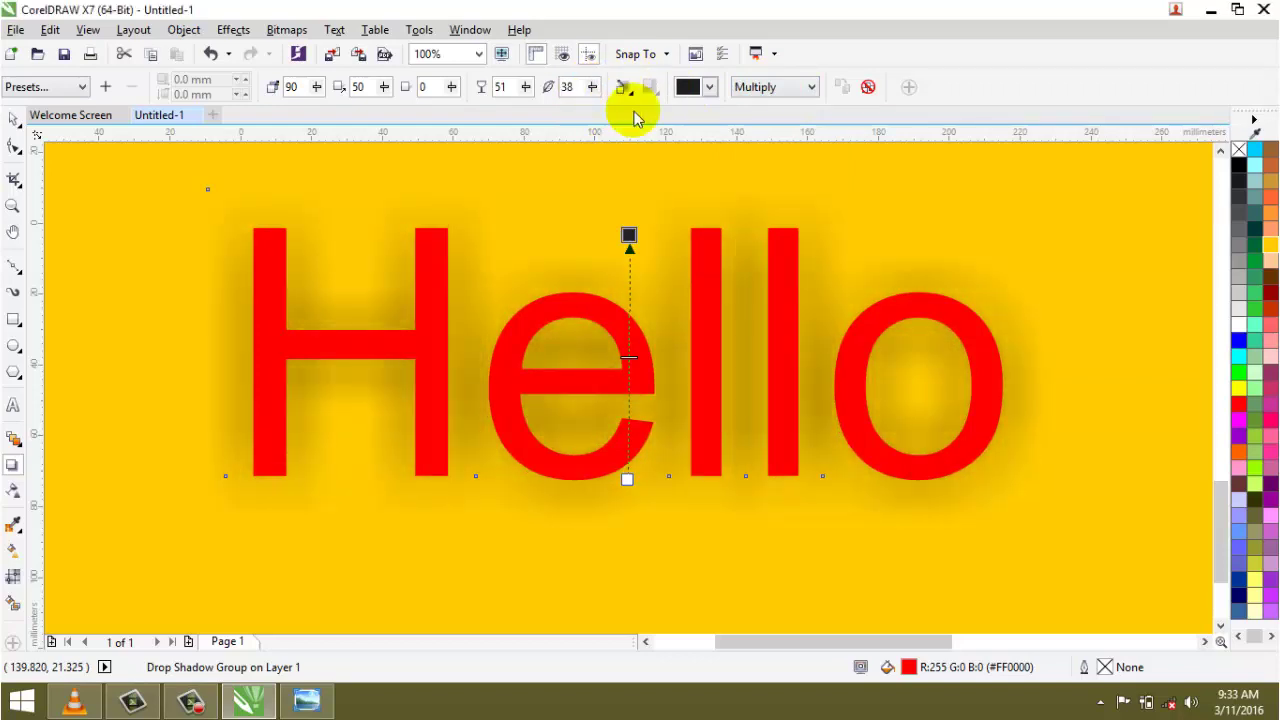
{"action": "left_click", "coordinate": [592, 87]}
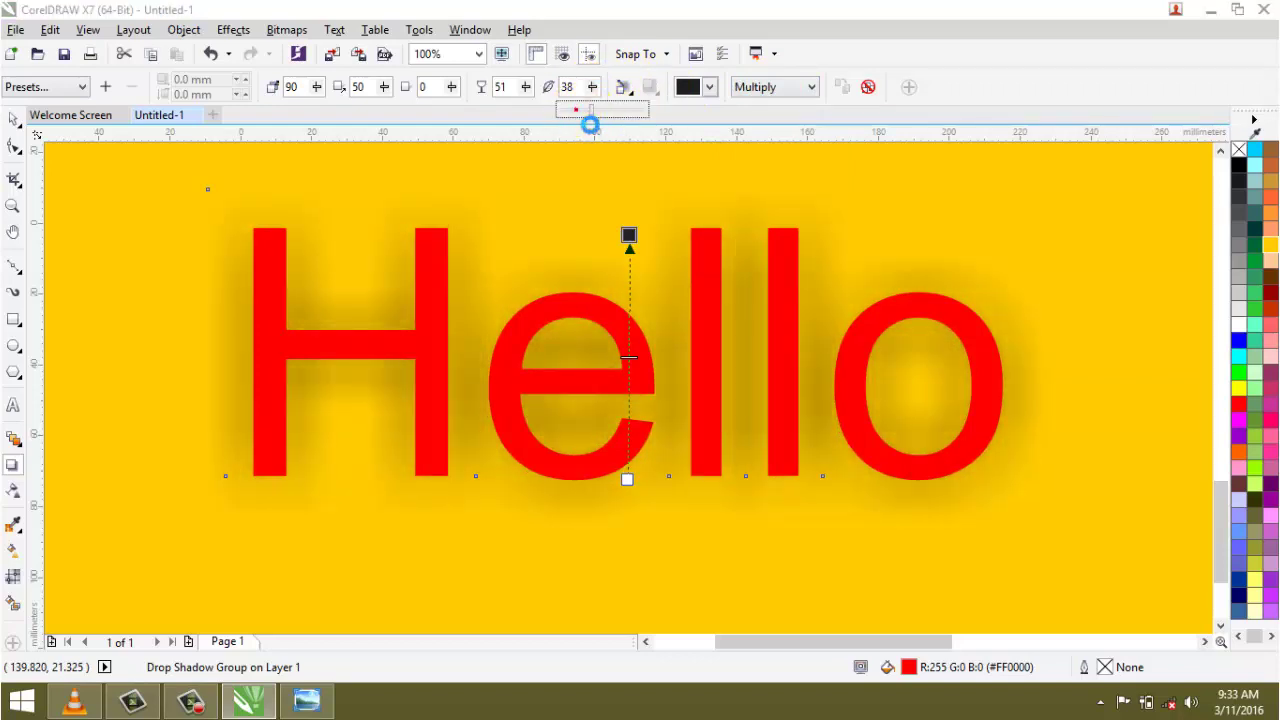
{"action": "left_click", "coordinate": [576, 111]}
{"action": "mouse_move", "coordinate": [525, 87]}
{"action": "left_mouse_down"}
{"action": "mouse_move", "coordinate": [537, 110]}
{"action": "mouse_move", "coordinate": [500, 115]}
{"action": "mouse_move", "coordinate": [545, 130]}
{"action": "mouse_move", "coordinate": [551, 114]}
{"action": "mouse_move", "coordinate": [575, 118]}
{"action": "mouse_move", "coordinate": [472, 114]}
{"action": "mouse_move", "coordinate": [500, 112]}
{"action": "left_mouse_up"}
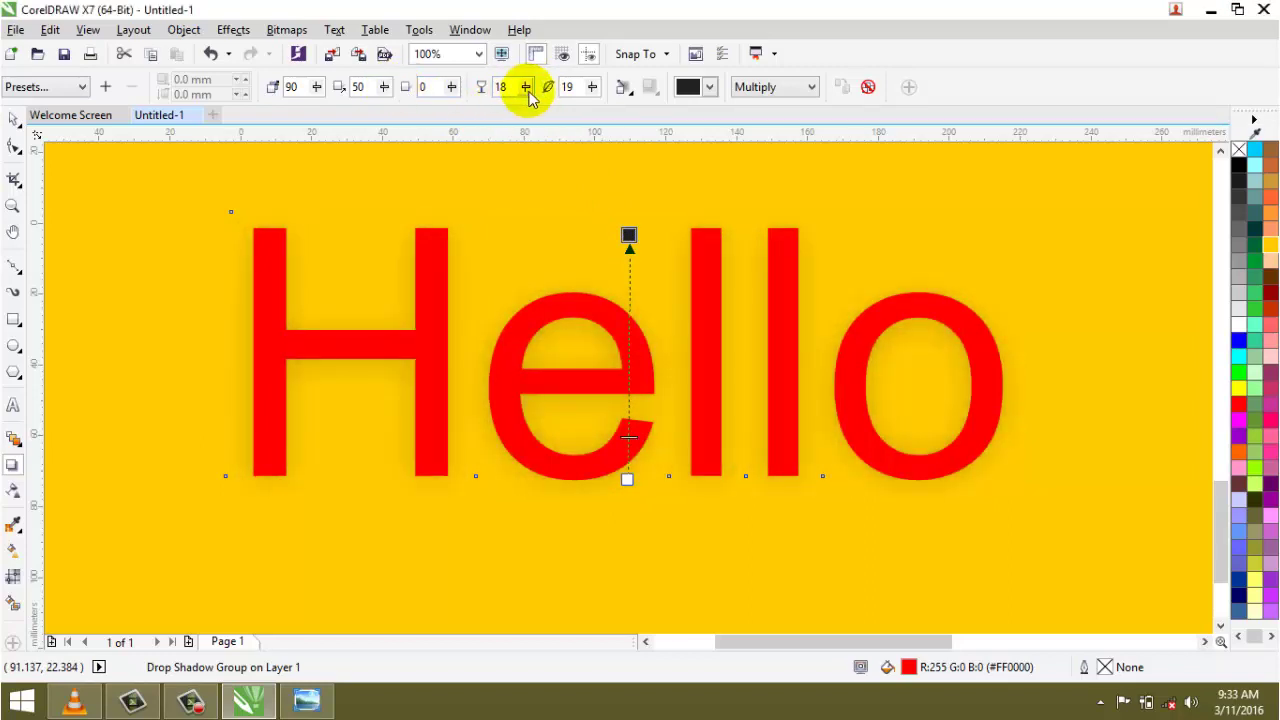
{"action": "left_click_drag", "start_coordinate": [526, 87], "coordinate": [553, 118]}
- Adjust the shadow's softness and try shadow angles 256, 80 and -72
{"action": "left_click", "coordinate": [384, 87]}
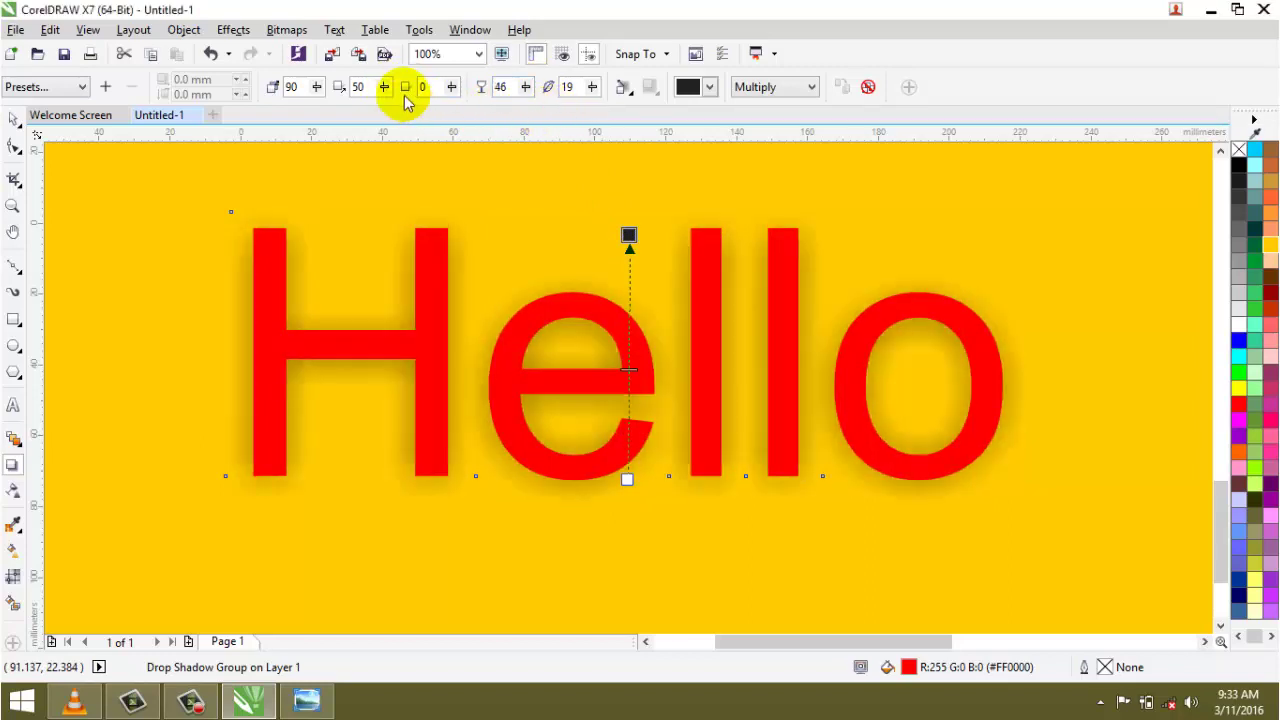
{"action": "left_click", "coordinate": [382, 87]}
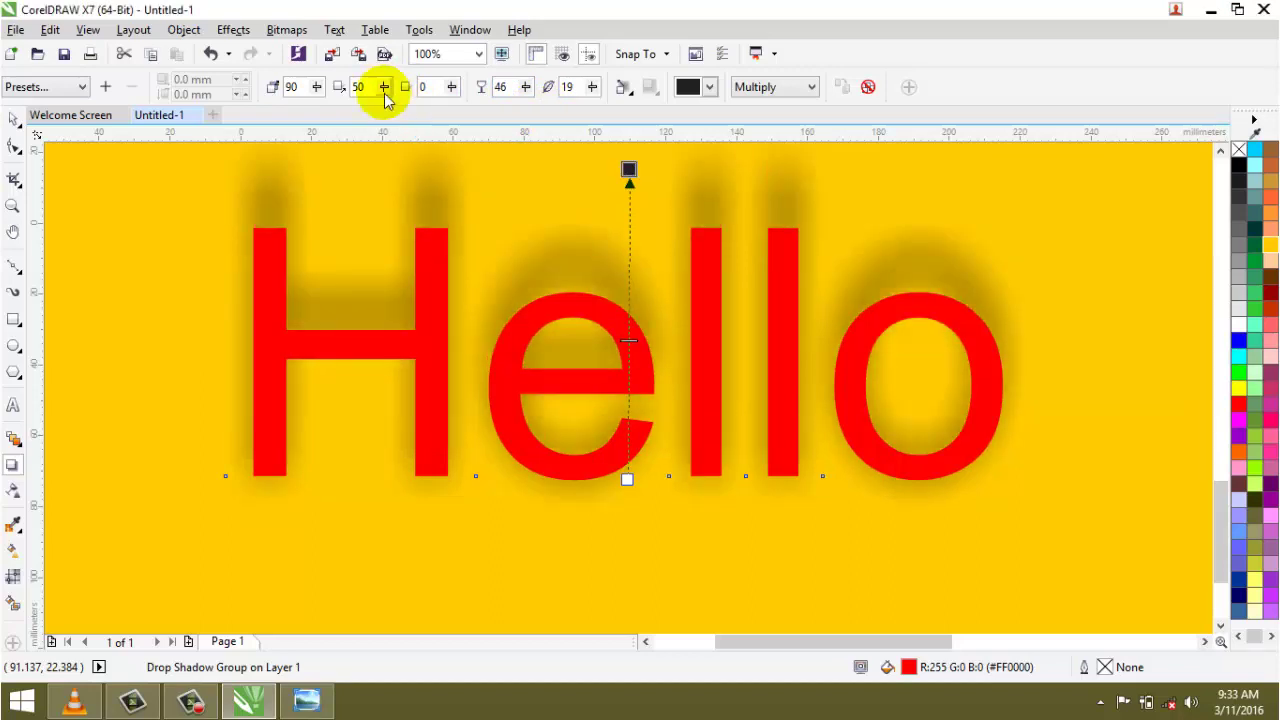
{"action": "left_click_drag", "start_coordinate": [392, 113], "coordinate": [298, 113]}
{"action": "left_click", "coordinate": [316, 87]}
{"action": "left_click", "coordinate": [316, 87]}
{"action": "left_click", "coordinate": [316, 87]}
{"action": "scroll", "coordinate": [328, 140], "scroll_direction": "down", "scroll_amount": 2}
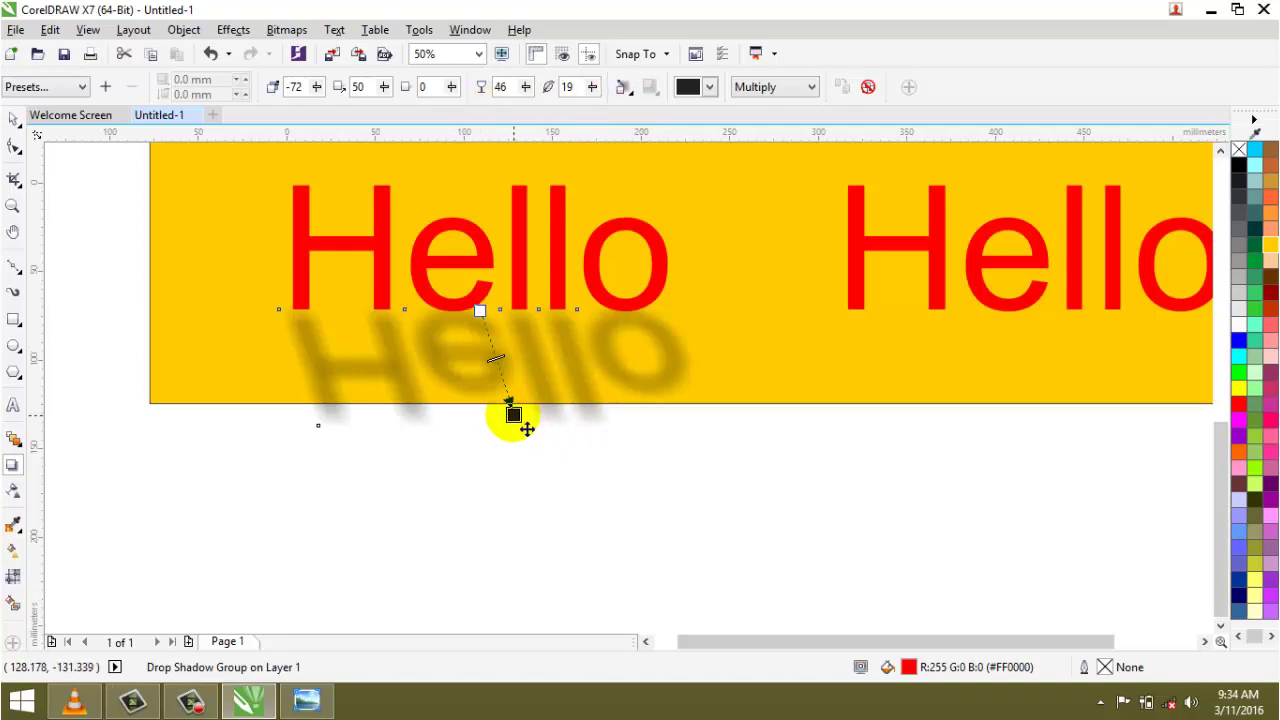
- Flatten the left Hello's shadow into a thin blurred strip along its baseline, then deselect it
{"action": "left_click_drag", "start_coordinate": [527, 428], "coordinate": [478, 212]}
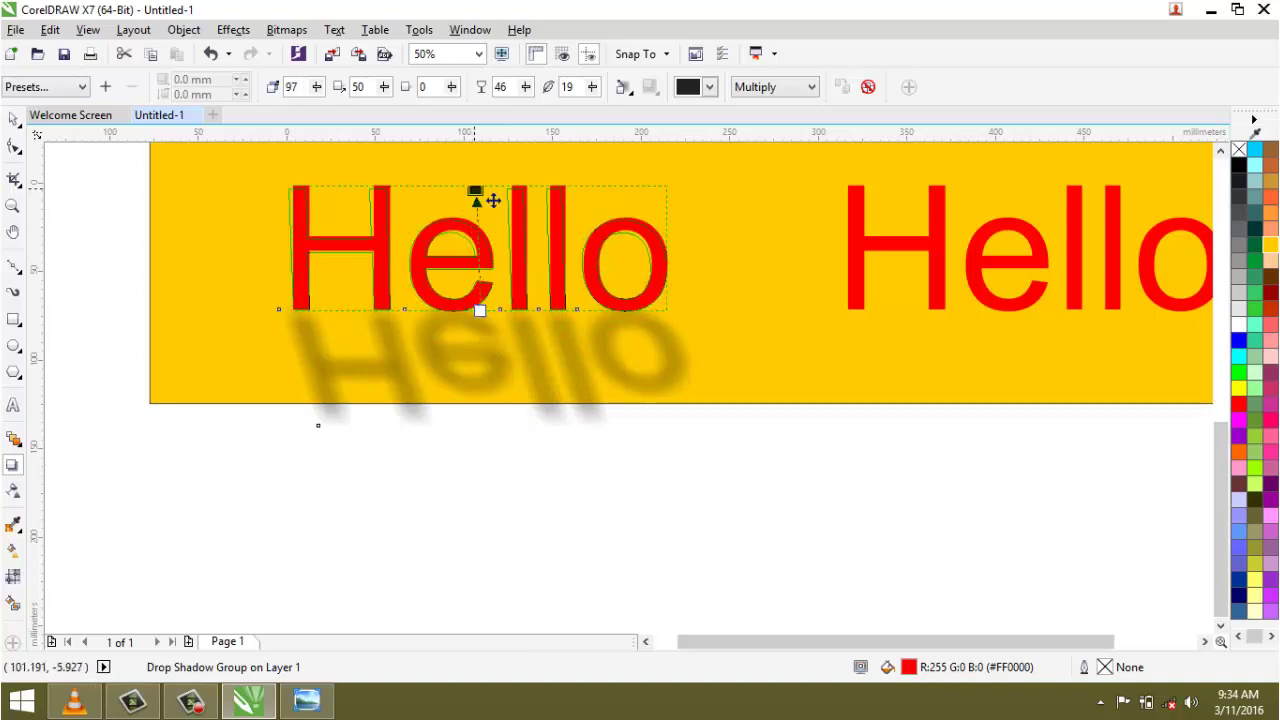
{"action": "mouse_move", "coordinate": [478, 212]}
{"action": "left_mouse_down"}
{"action": "mouse_move", "coordinate": [492, 197]}
{"action": "mouse_move", "coordinate": [492, 260]}
{"action": "mouse_move", "coordinate": [518, 295]}
{"action": "mouse_move", "coordinate": [487, 301]}
{"action": "mouse_move", "coordinate": [486, 286]}
{"action": "mouse_move", "coordinate": [493, 305]}
{"action": "left_mouse_up"}
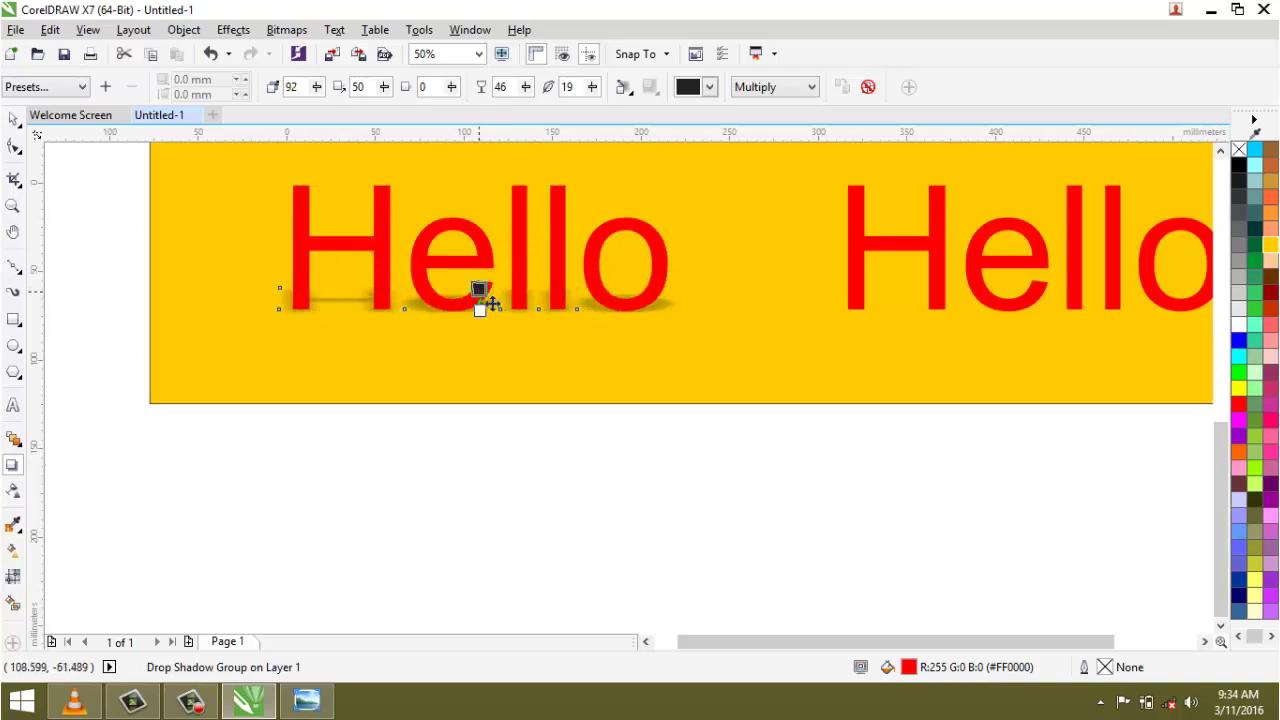
{"action": "left_click", "coordinate": [530, 480]}
{"action": "scroll", "coordinate": [549, 443], "scroll_direction": "down", "scroll_amount": 1}
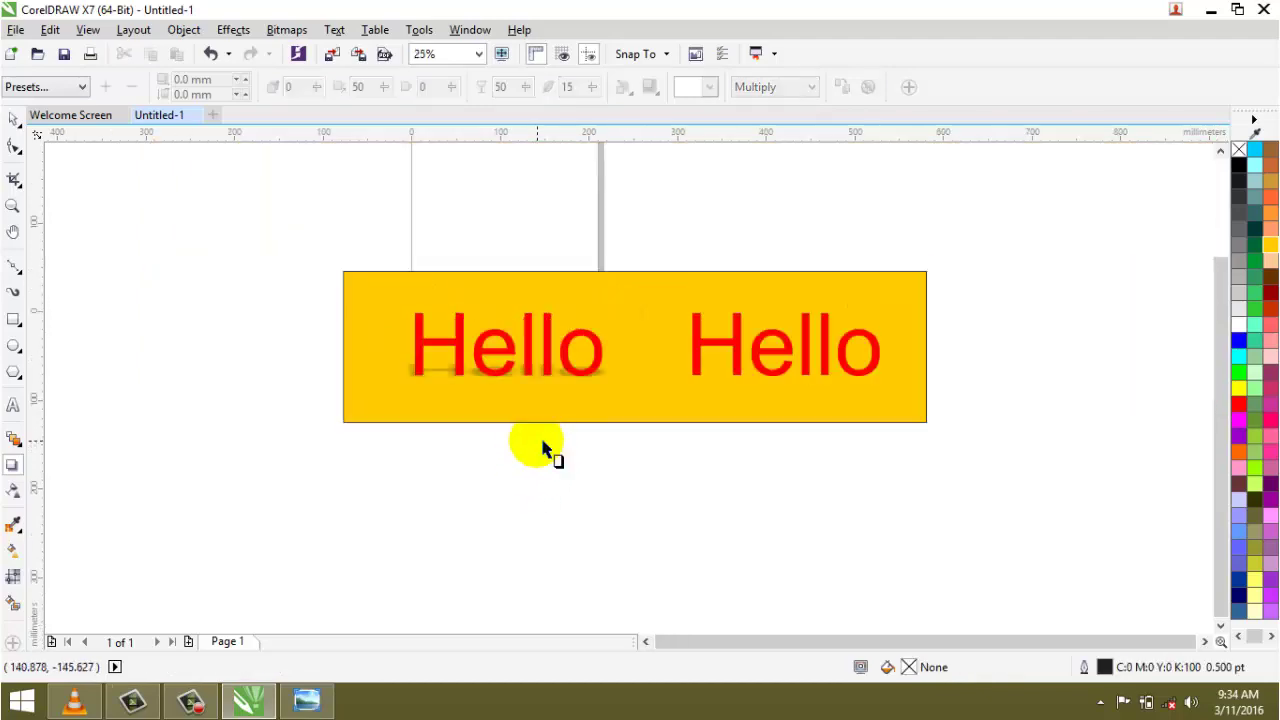
{"action": "scroll", "coordinate": [541, 383], "scroll_direction": "up", "scroll_amount": 1}
{"action": "scroll", "coordinate": [541, 383], "scroll_direction": "down", "scroll_amount": 1}
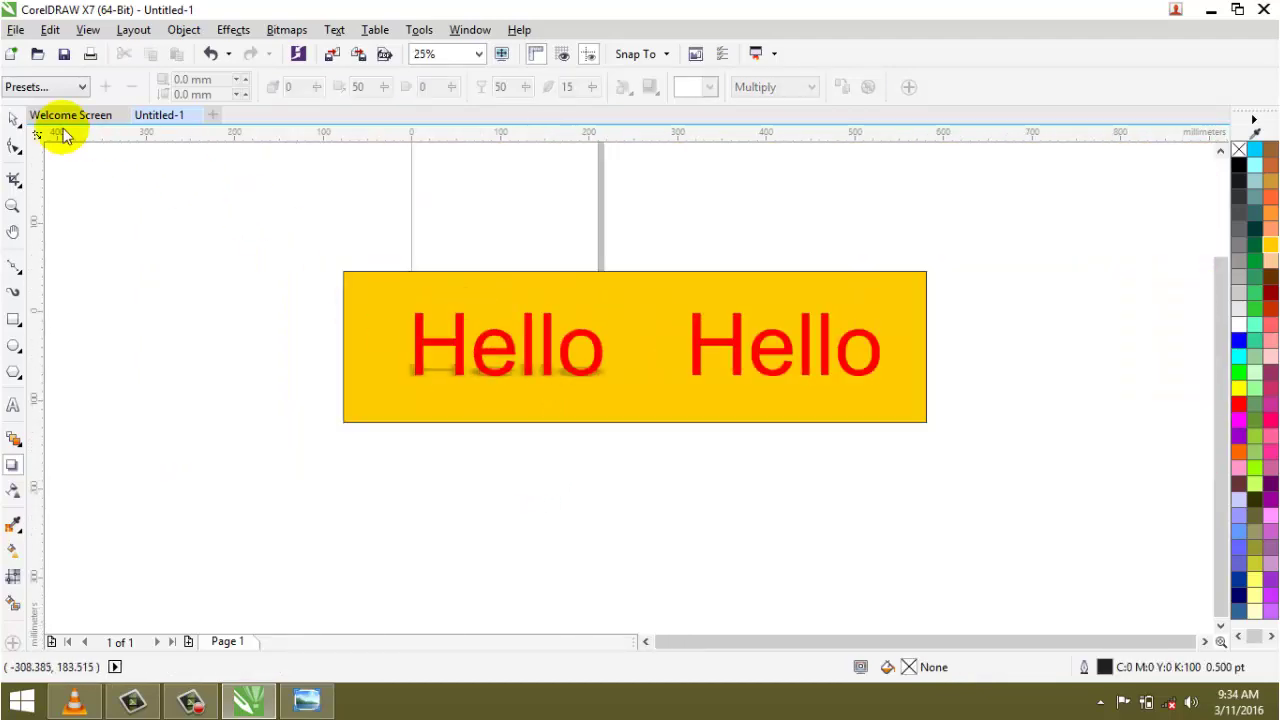
{"action": "left_click", "coordinate": [10, 120]}
{"action": "key", "text": "alt+Tab"}
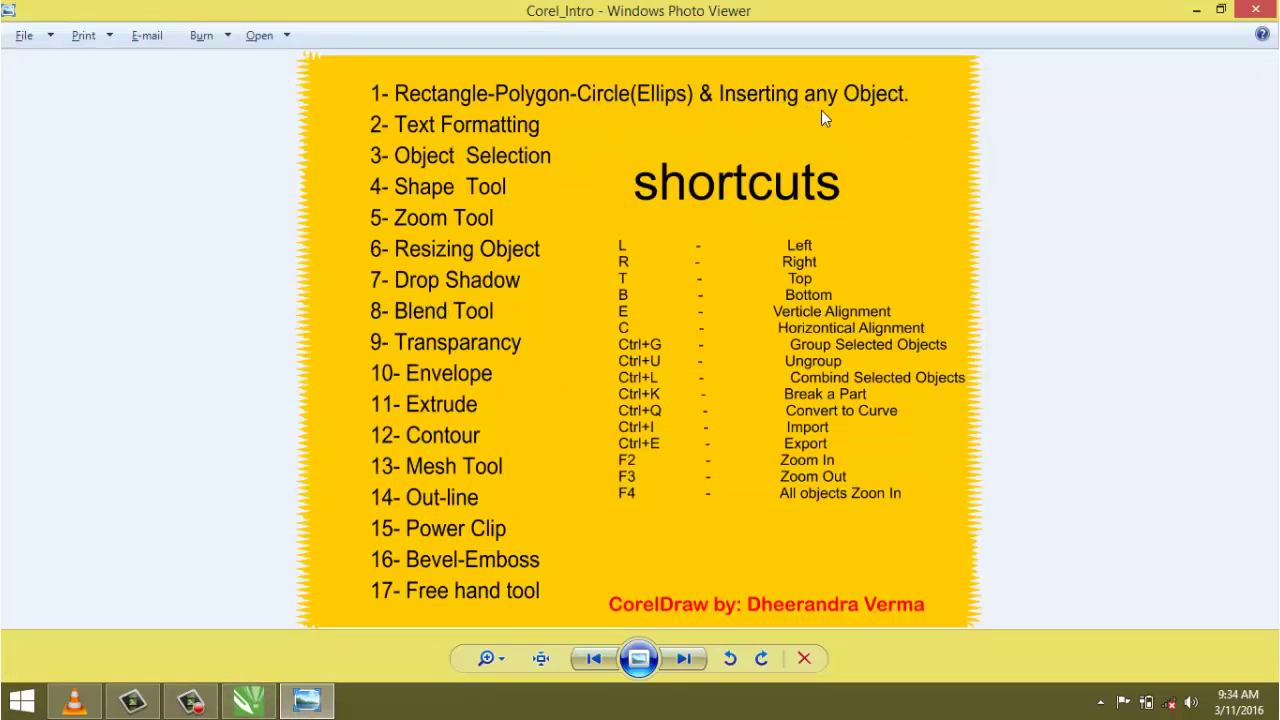
{"action": "key", "text": "alt+Tab"}
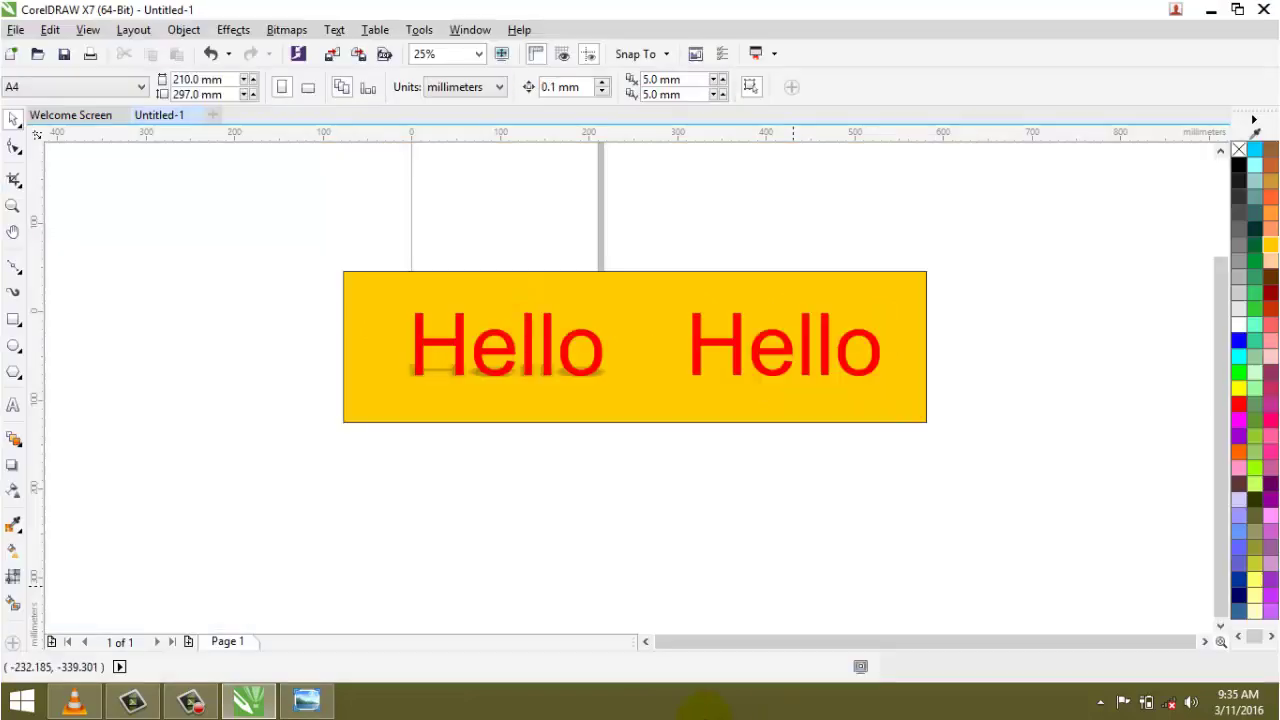
{"action": "scroll", "coordinate": [480, 277], "scroll_direction": "down", "scroll_amount": 1}
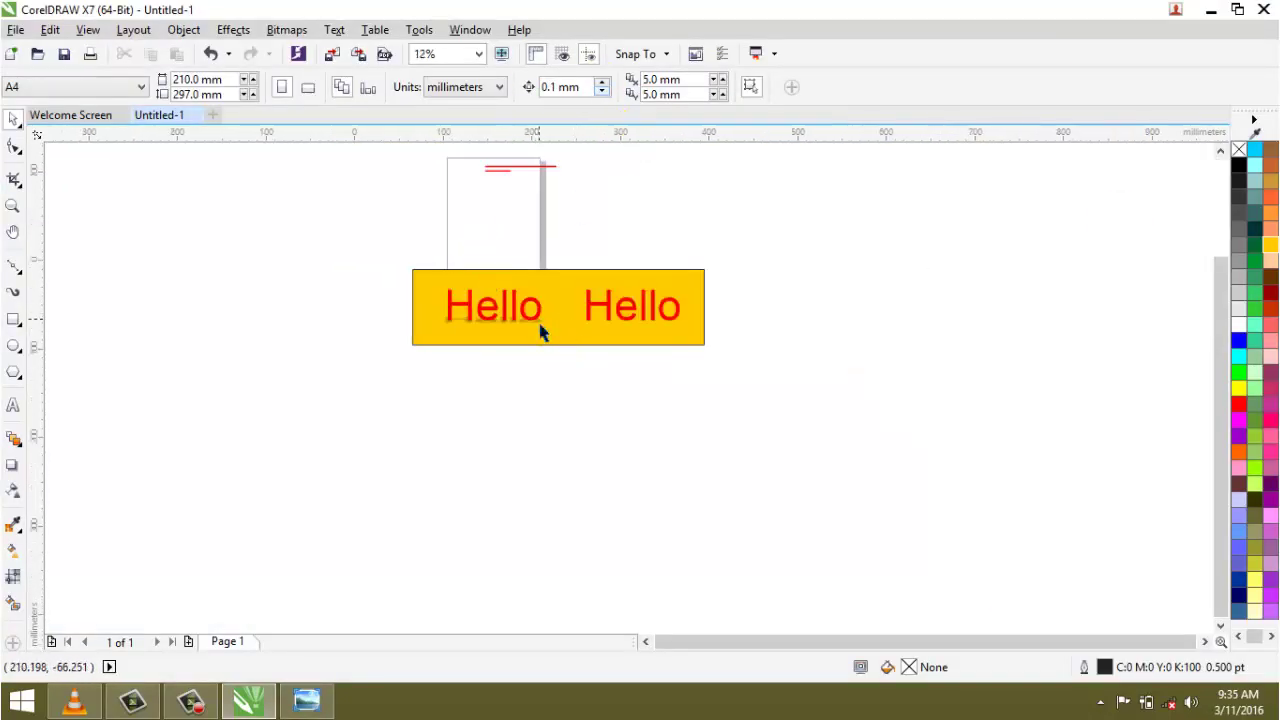
{"action": "scroll", "coordinate": [545, 330], "scroll_direction": "up", "scroll_amount": 1}
{"action": "scroll", "coordinate": [537, 260], "scroll_direction": "down", "scroll_amount": 2}
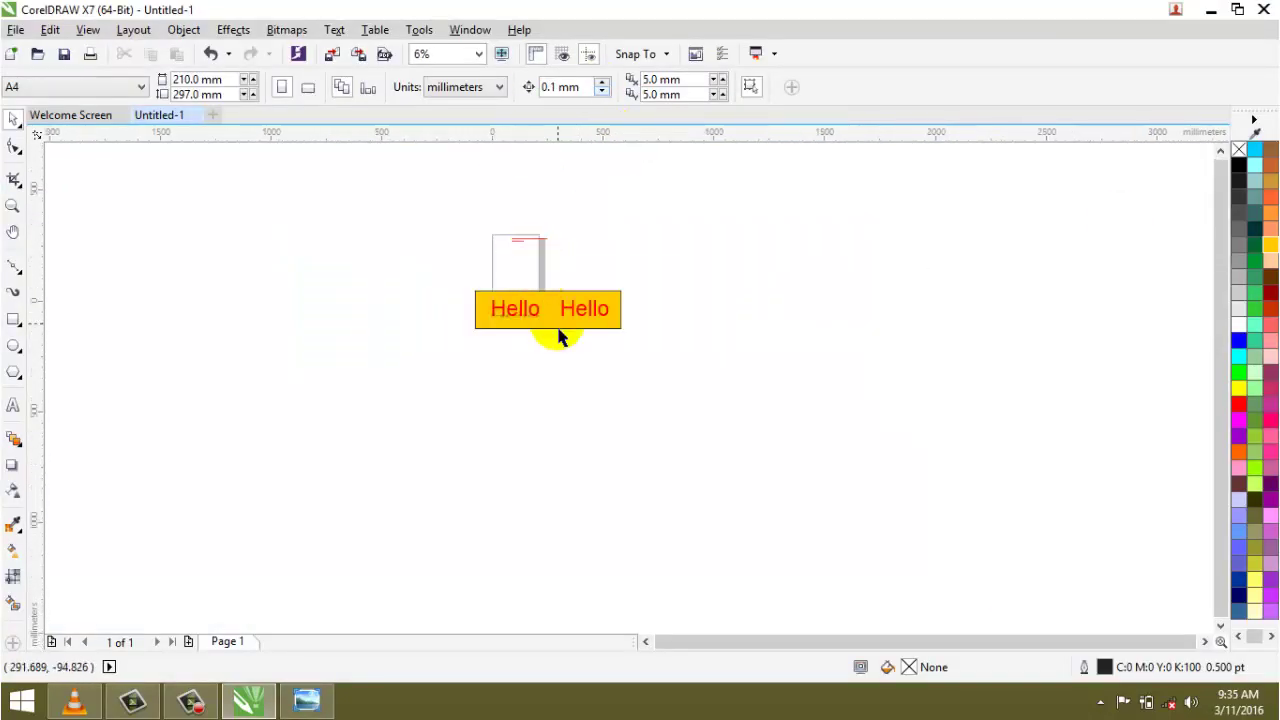
{"action": "scroll", "coordinate": [560, 334], "scroll_direction": "up", "scroll_amount": 2}
{"action": "scroll", "coordinate": [517, 329], "scroll_direction": "up", "scroll_amount": 1}
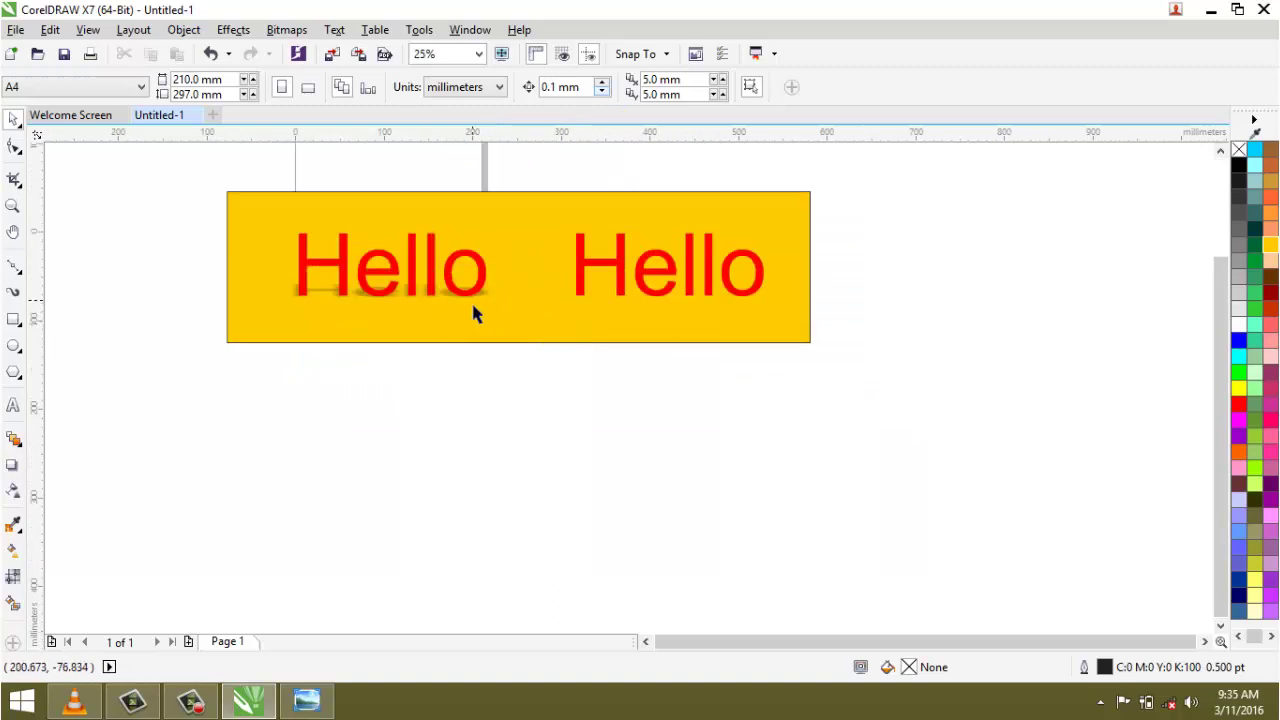
{"action": "scroll", "coordinate": [363, 293], "scroll_direction": "up", "scroll_amount": 1}
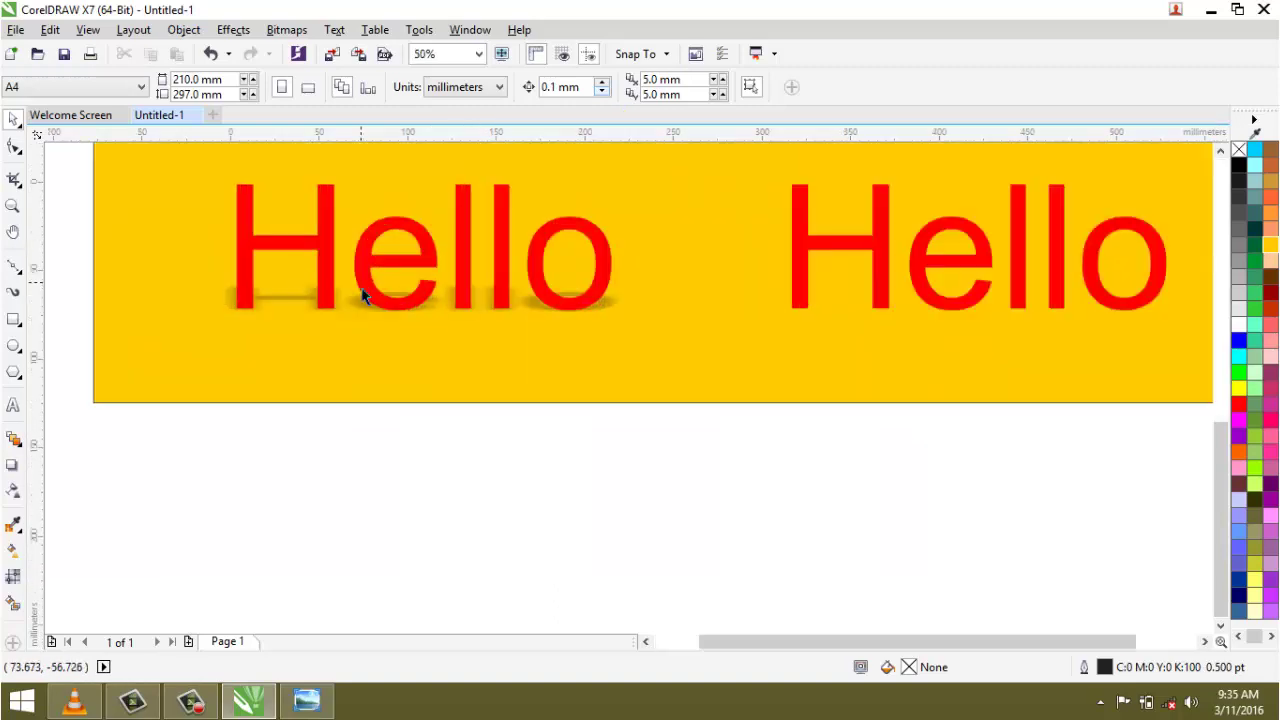
{"action": "left_click_drag", "start_coordinate": [408, 310], "coordinate": [463, 374]}
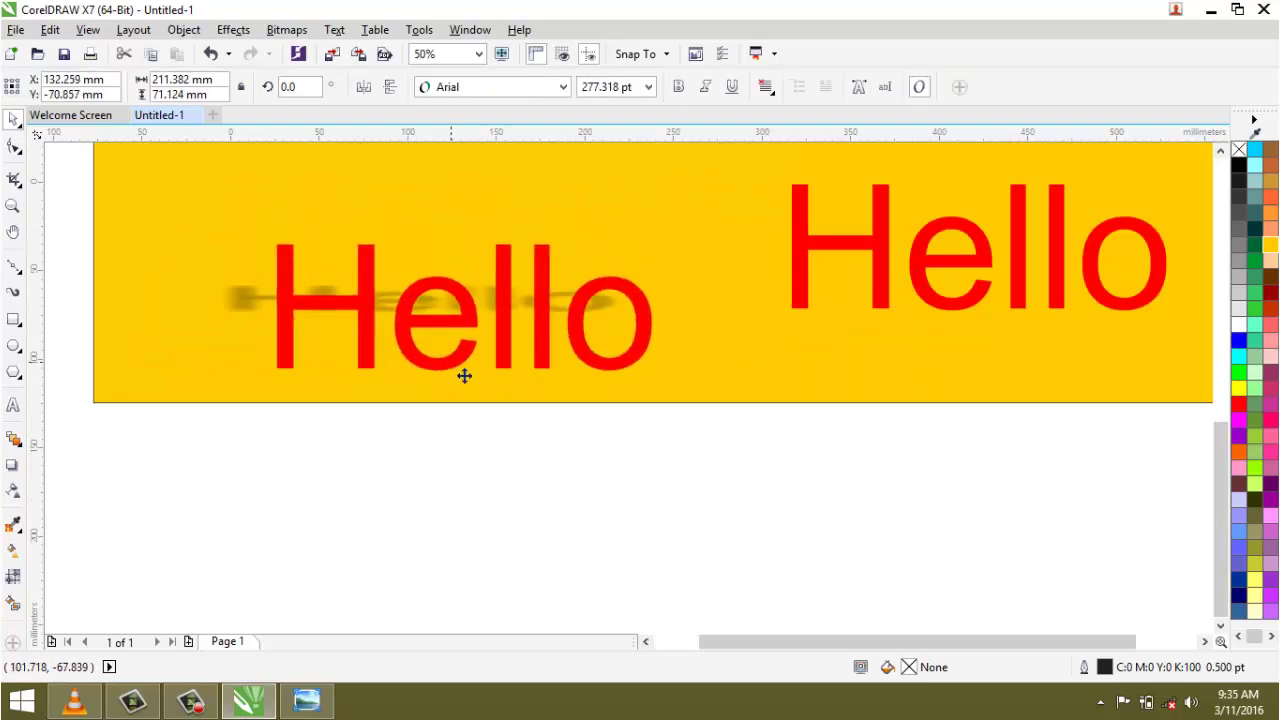
{"action": "key", "text": "ctrl+z"}
{"action": "left_click", "coordinate": [483, 440]}
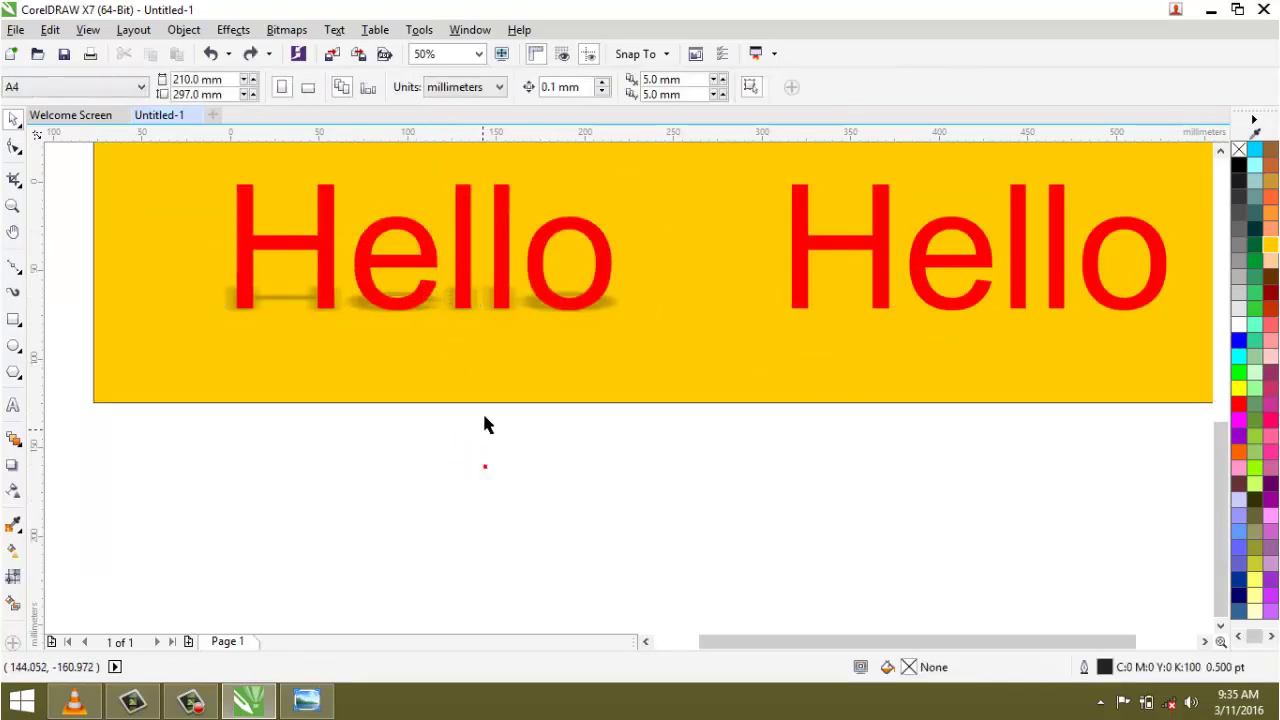
{"action": "left_click", "coordinate": [306, 700]}
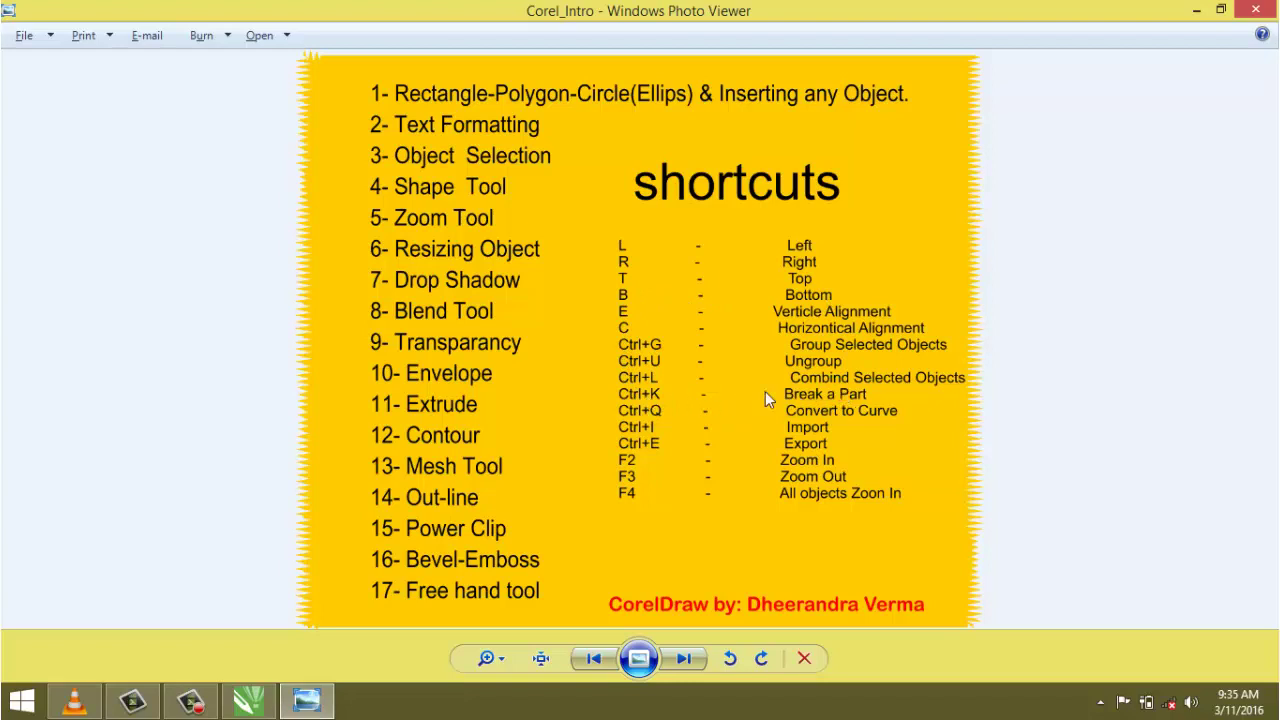
- Break the left Hello's drop shadow group apart with Ctrl+K
{"action": "left_click", "coordinate": [249, 700]}
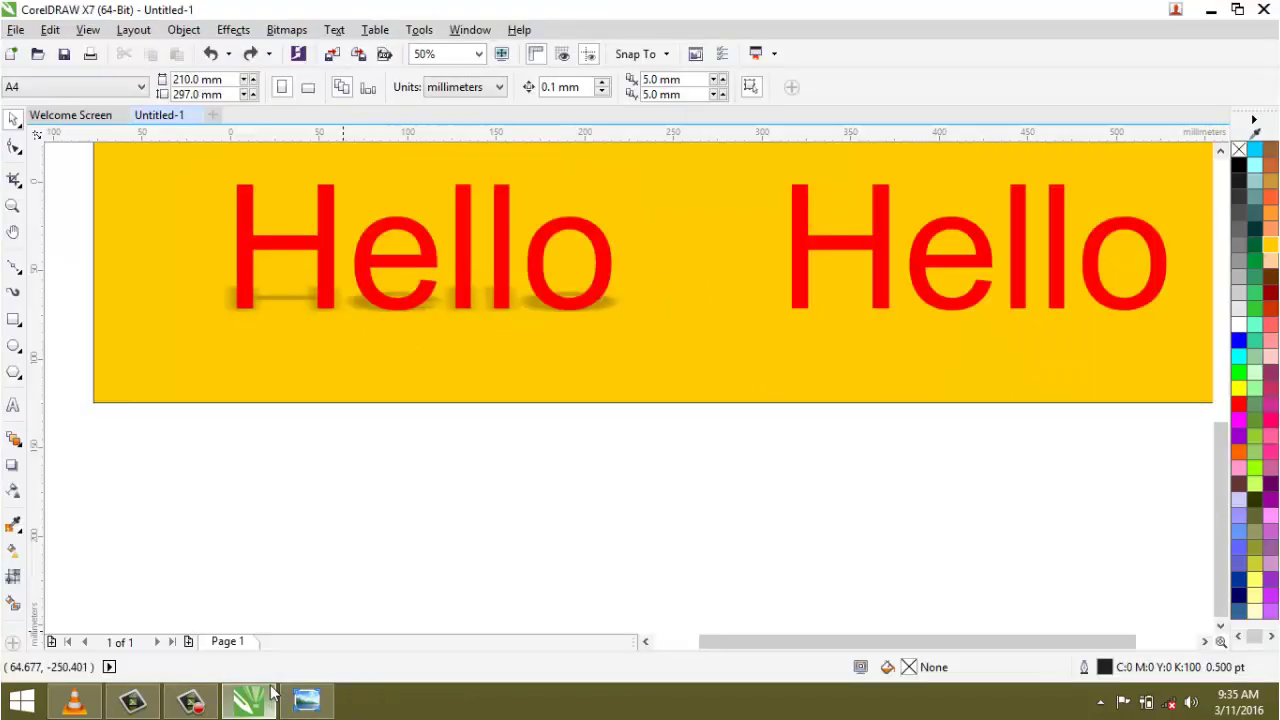
{"action": "left_click", "coordinate": [610, 313]}
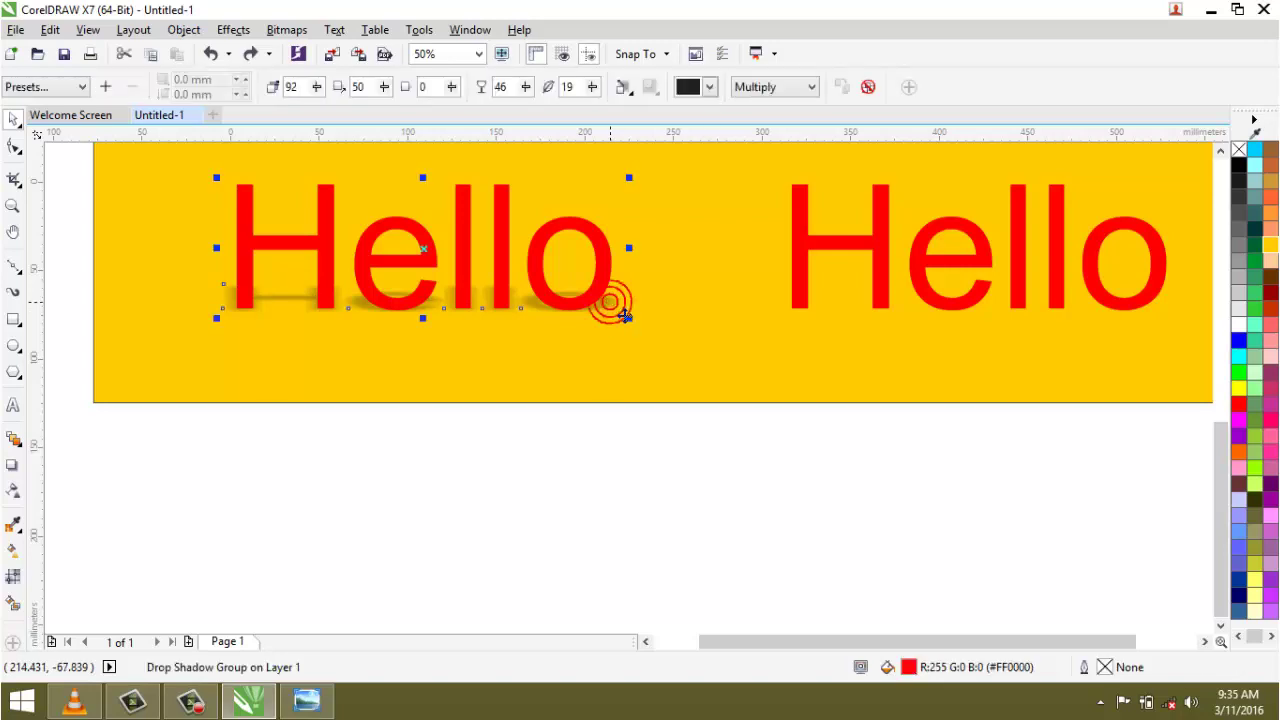
{"action": "left_click", "coordinate": [666, 543]}
{"action": "scroll", "coordinate": [612, 300], "scroll_direction": "up", "scroll_amount": 1}
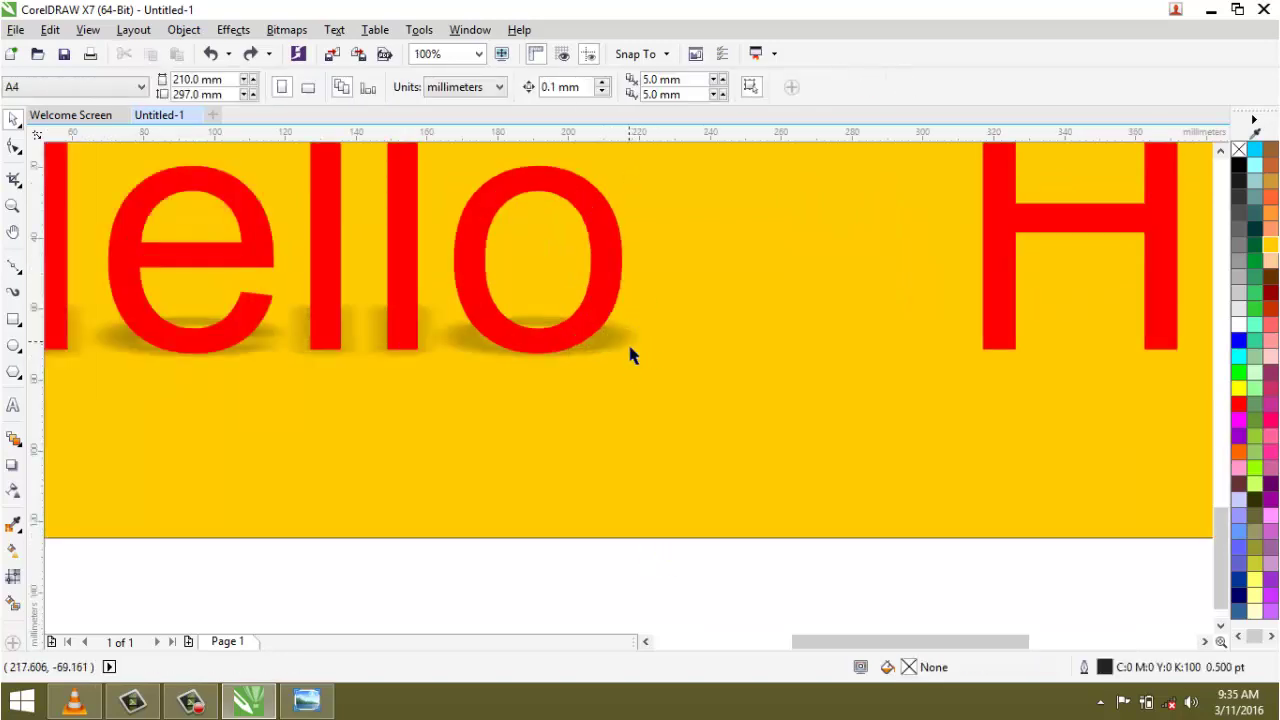
{"action": "left_click", "coordinate": [630, 352]}
{"action": "scroll", "coordinate": [640, 352], "scroll_direction": "down", "scroll_amount": 1}
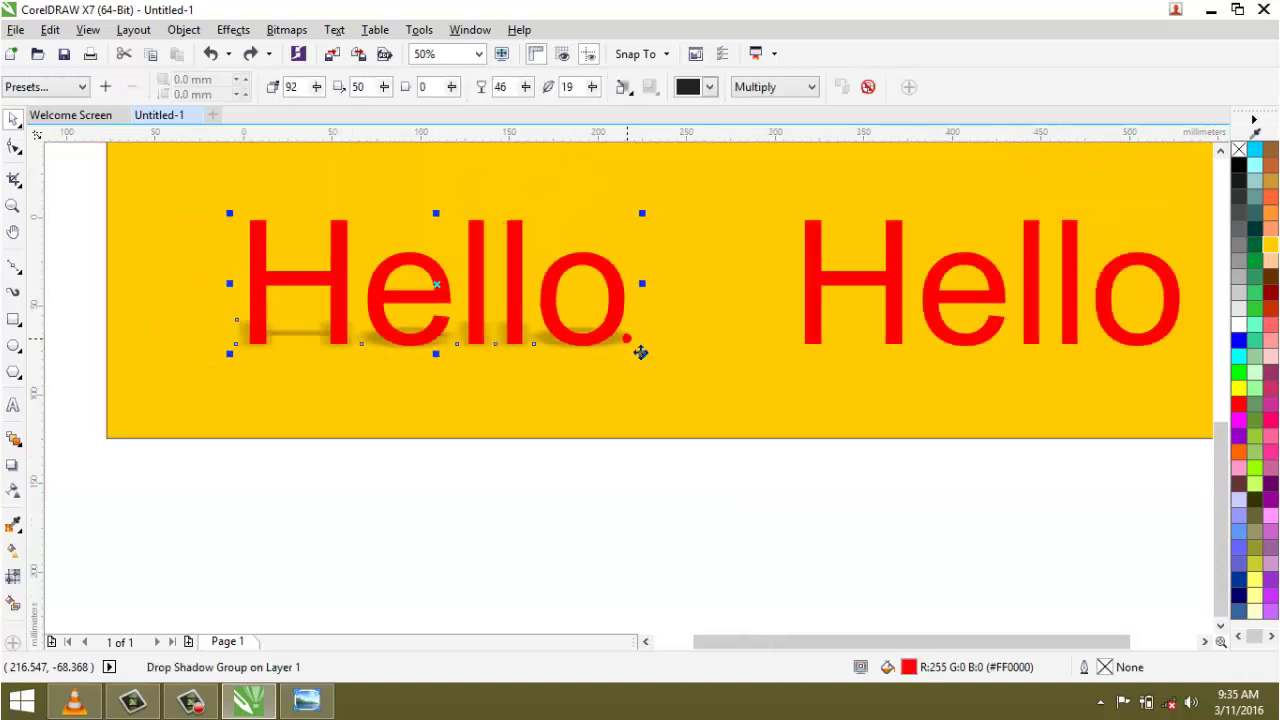
{"action": "key", "text": "ctrl+k"}
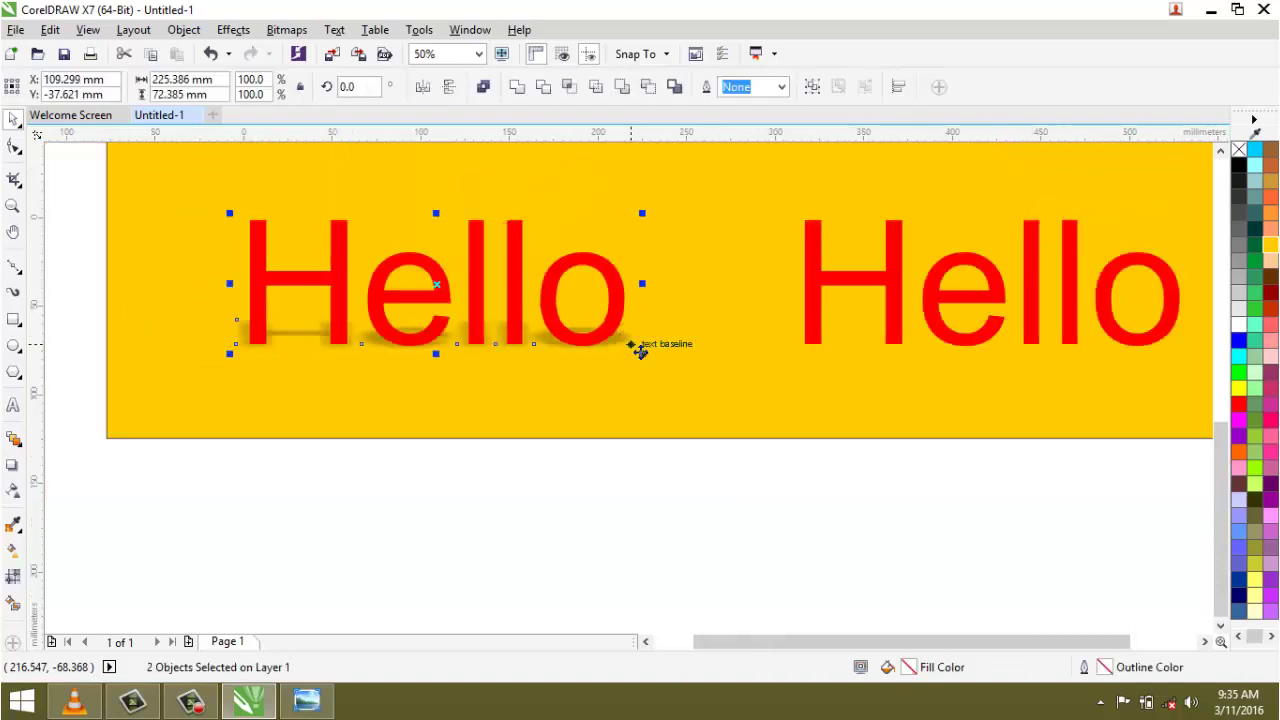
- Test-move the detached shadow, undo the move, and glance at the shortcuts image
{"action": "left_click", "coordinate": [634, 483]}
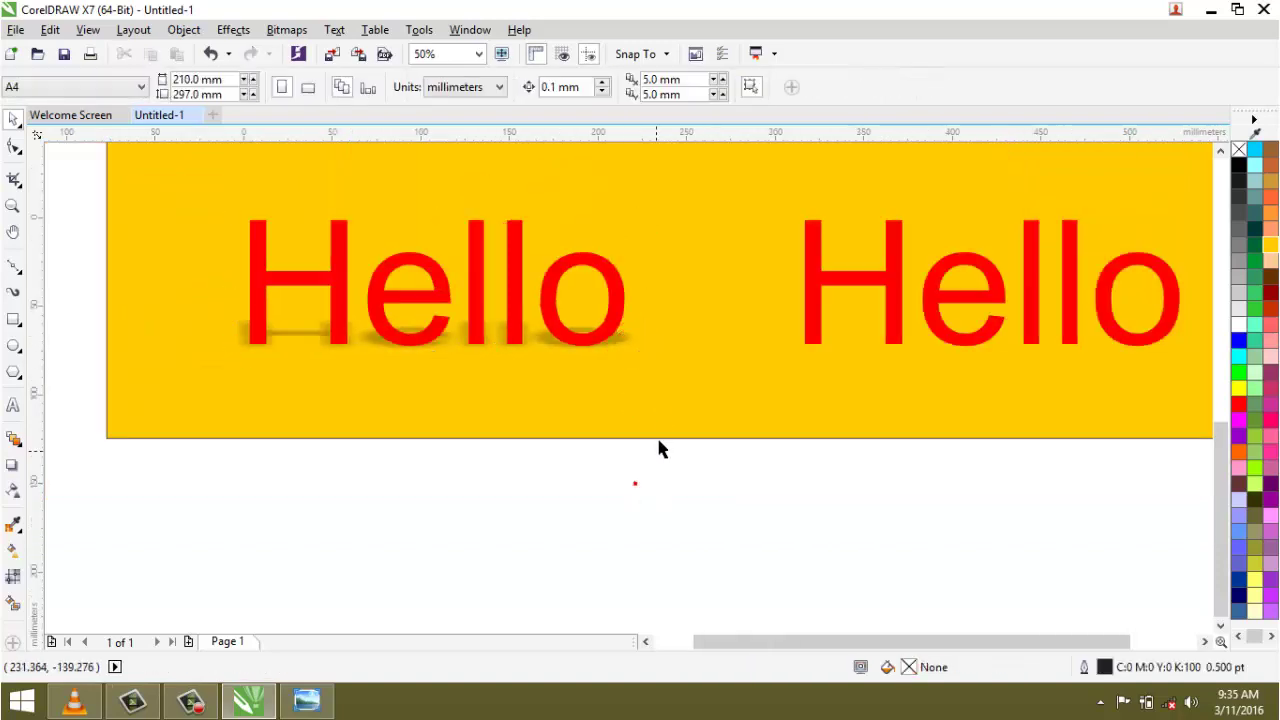
{"action": "left_click", "coordinate": [582, 458]}
{"action": "left_click_drag", "start_coordinate": [630, 347], "coordinate": [686, 378]}
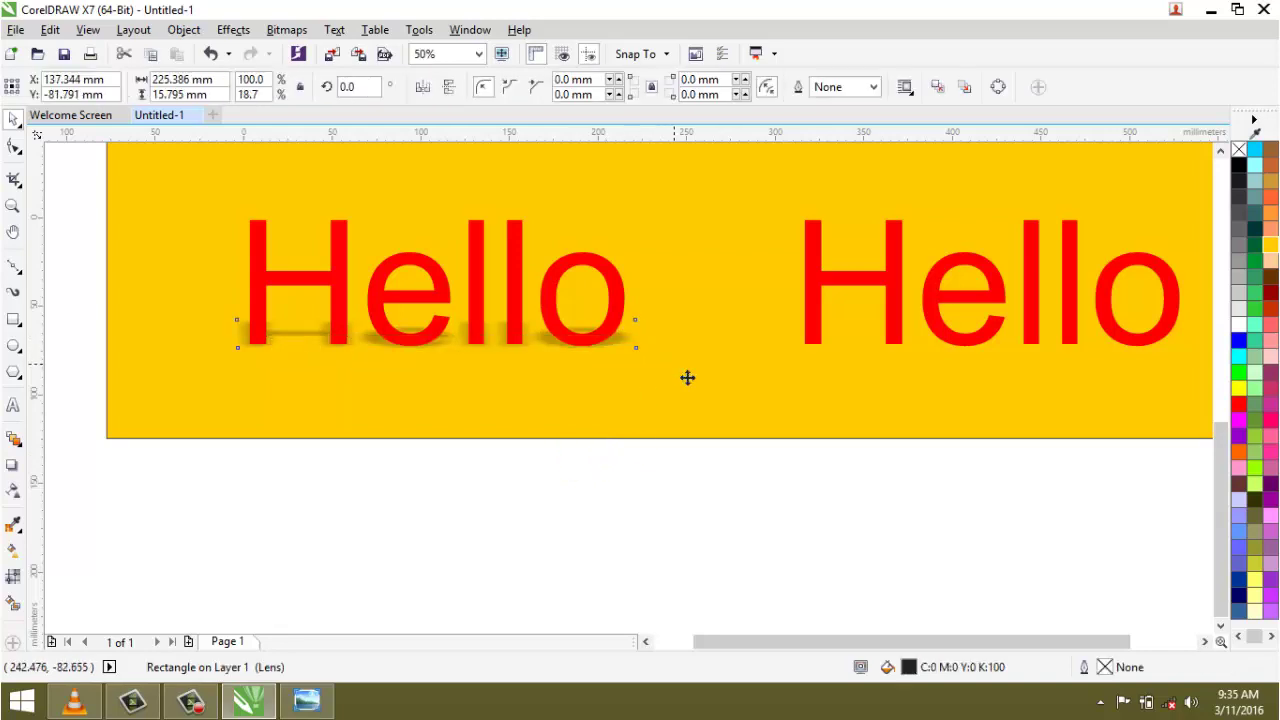
{"action": "key", "text": "ctrl+z"}
{"action": "left_click", "coordinate": [754, 457]}
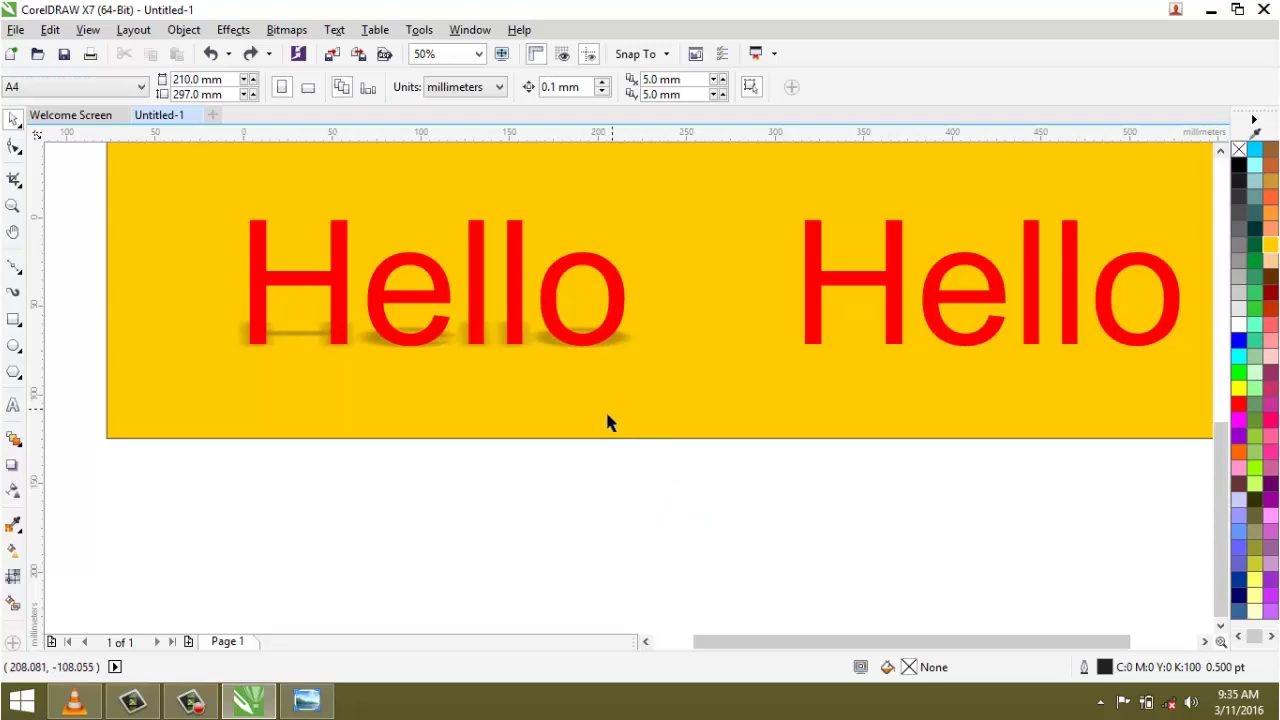
{"action": "left_click", "coordinate": [306, 698]}
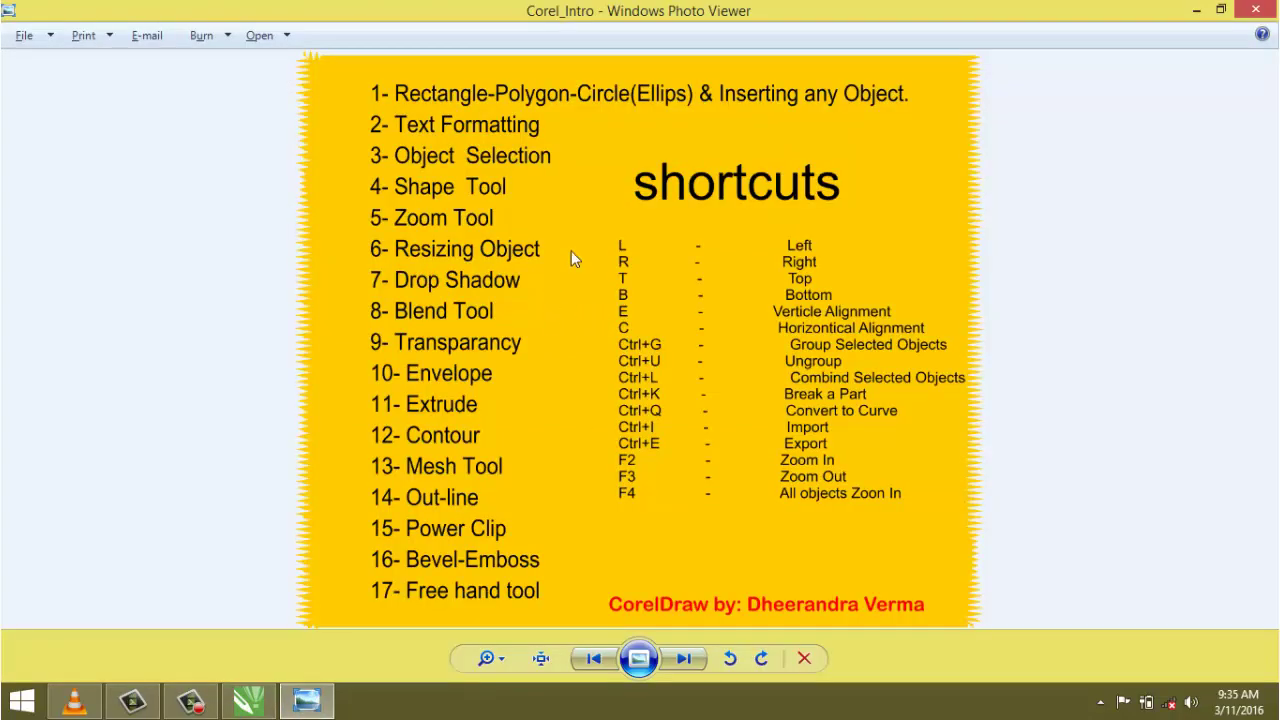
{"action": "key", "text": "alt+Tab"}
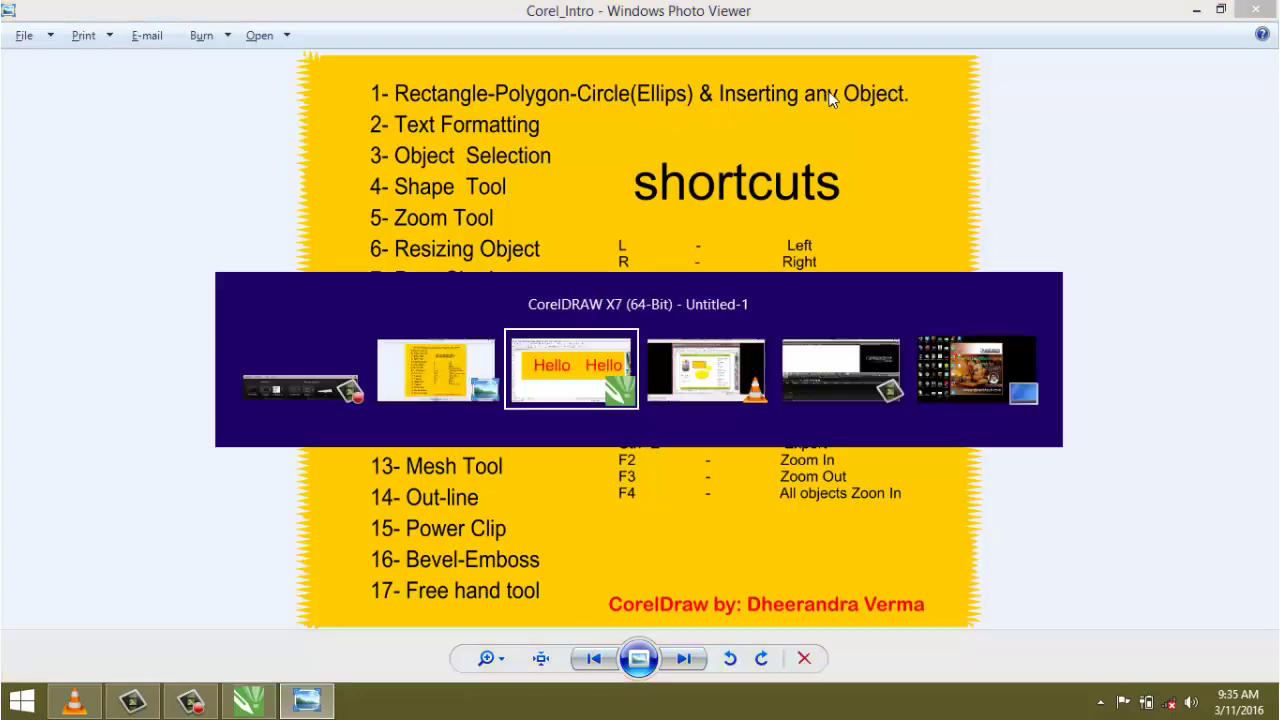
- Import the hands-holding-tablet image and place it on the page
{"action": "scroll", "coordinate": [589, 490], "scroll_direction": "down", "scroll_amount": 1}
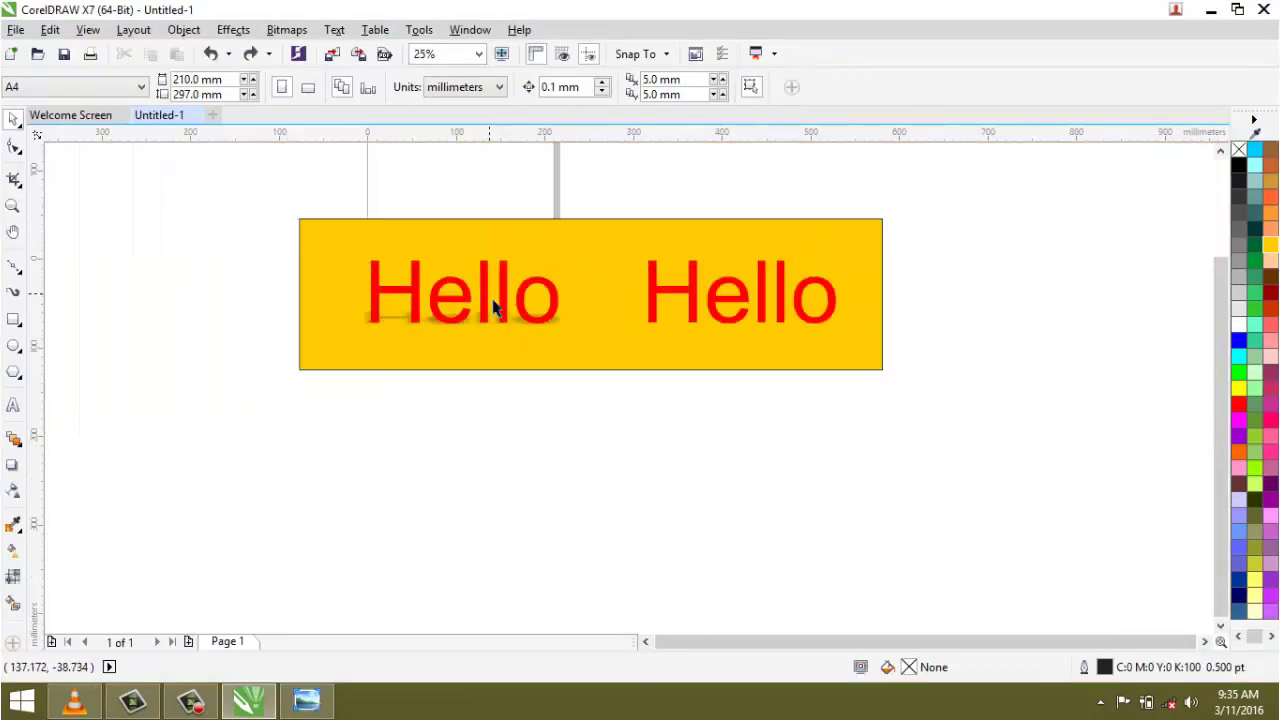
{"action": "scroll", "coordinate": [535, 317], "scroll_direction": "up", "scroll_amount": 1}
{"action": "scroll", "coordinate": [531, 317], "scroll_direction": "down", "scroll_amount": 1}
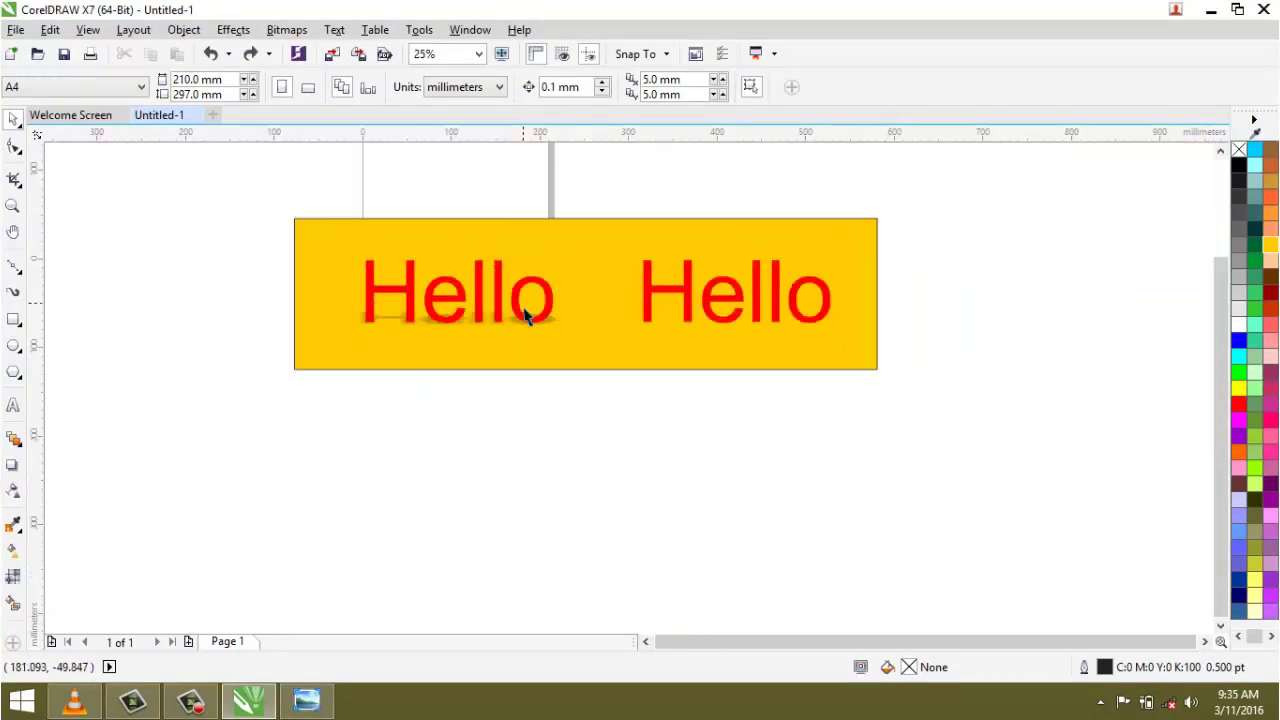
{"action": "left_click", "coordinate": [343, 87]}
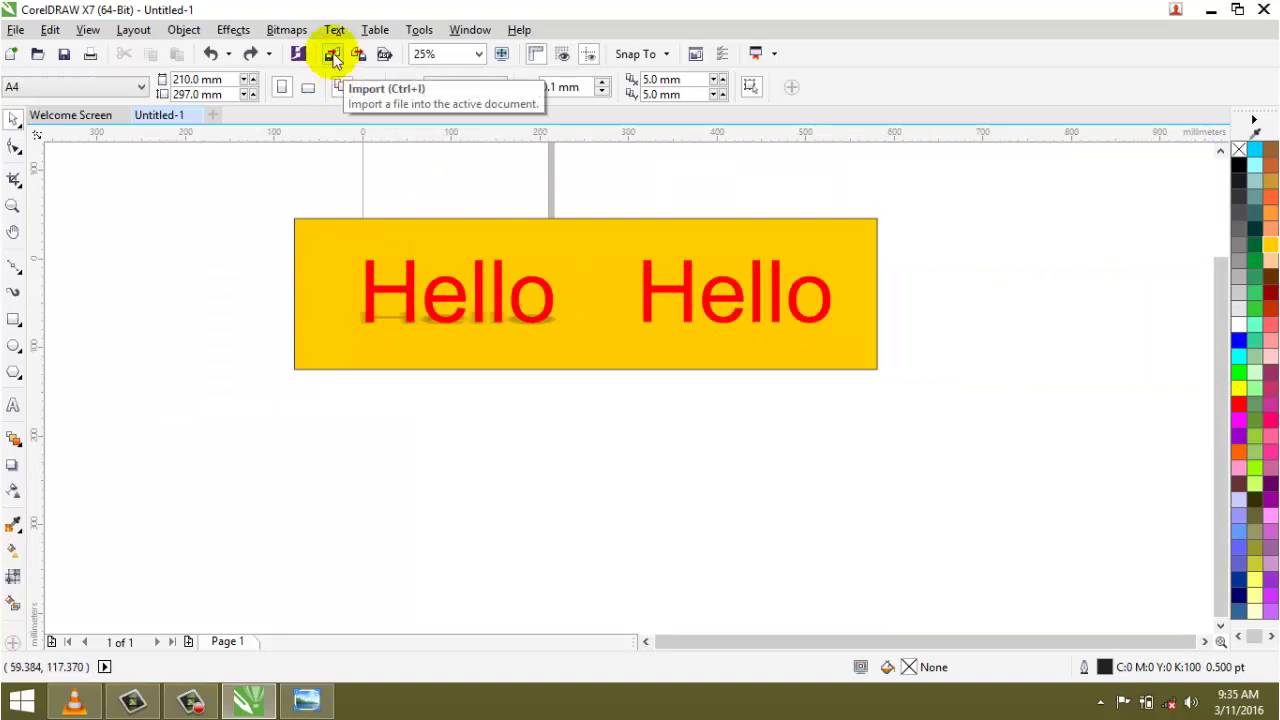
{"action": "left_click", "coordinate": [333, 56]}
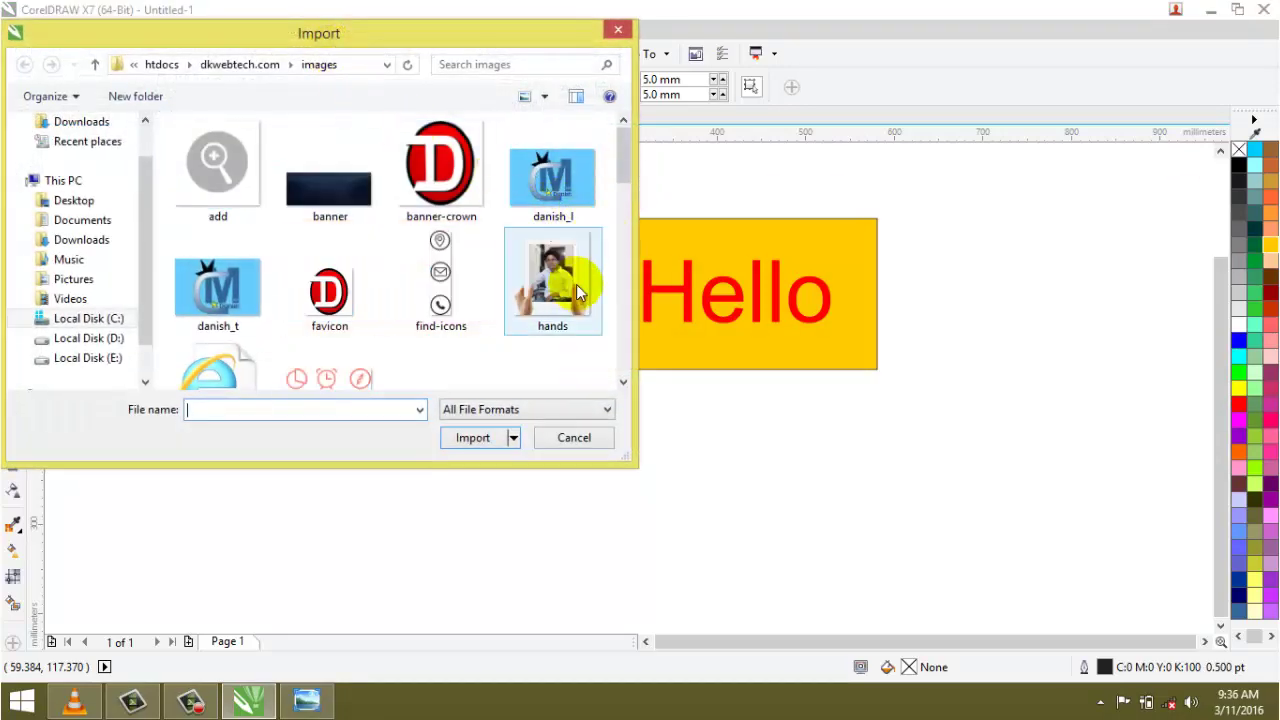
{"action": "left_click", "coordinate": [566, 282]}
{"action": "left_click", "coordinate": [485, 437]}
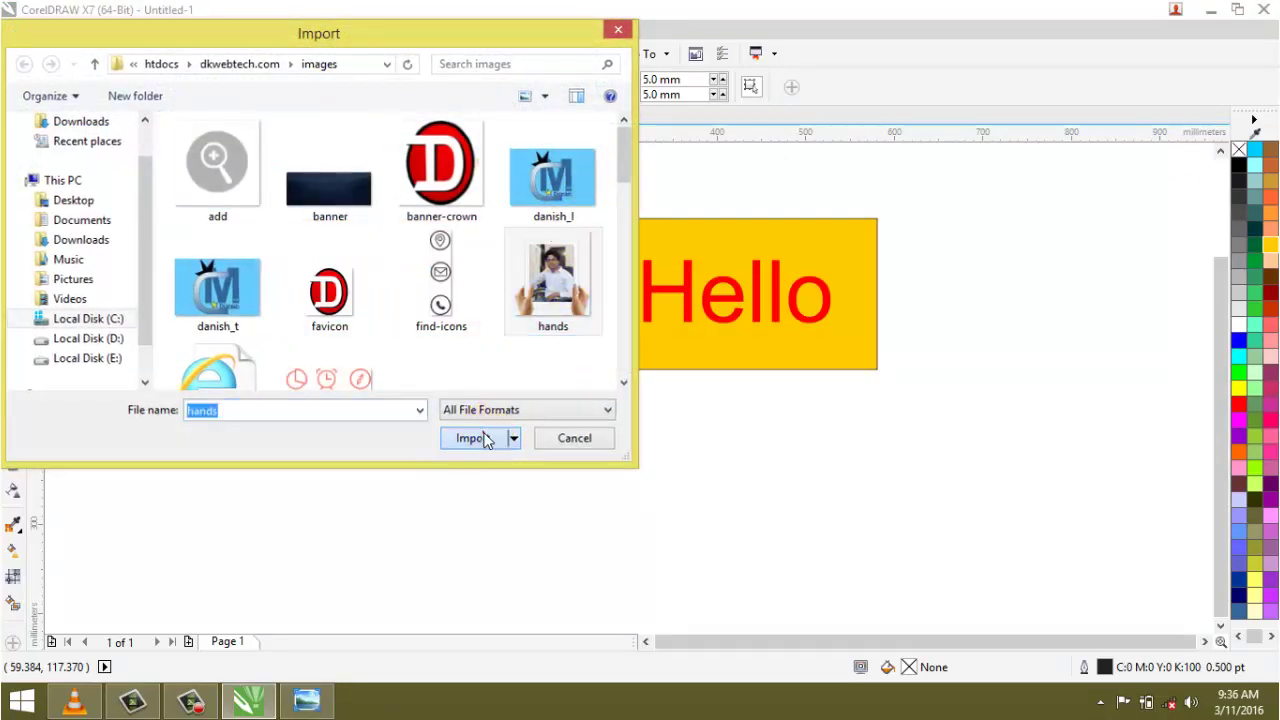
{"action": "left_click", "coordinate": [383, 358]}
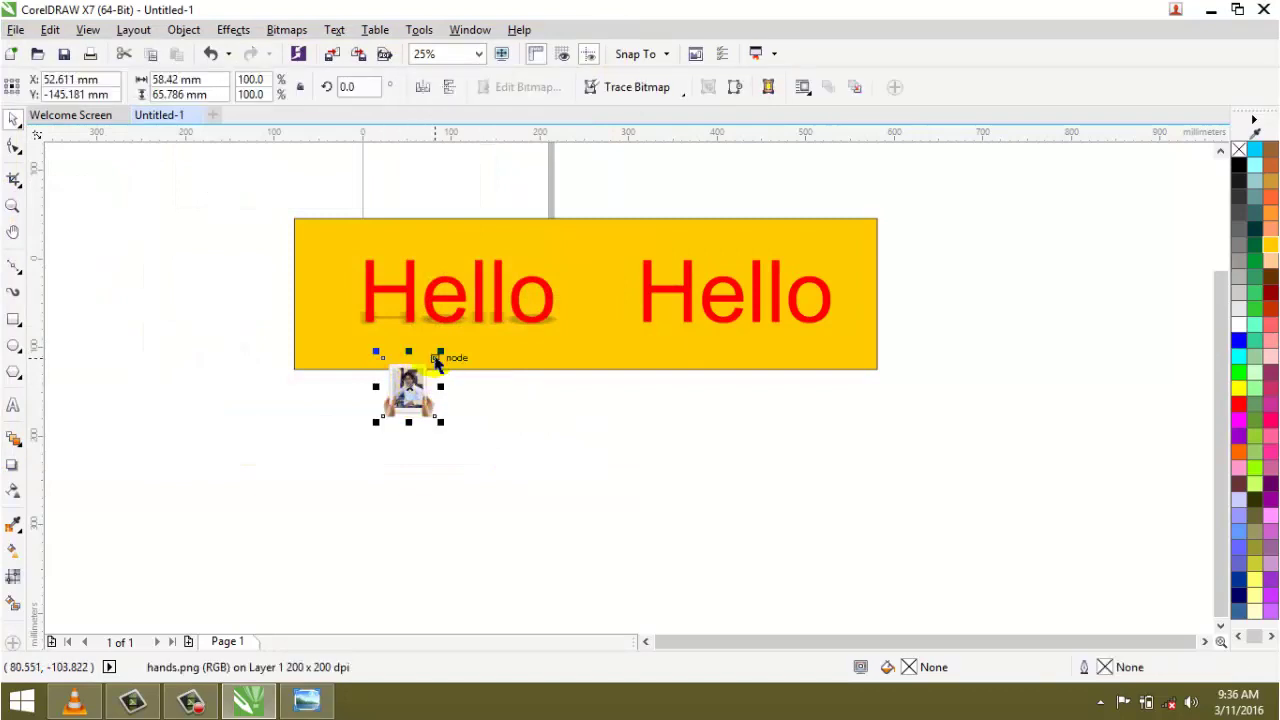
- Enlarge the hands photo to about 155% and move it over the right Hello
{"action": "left_click_drag", "start_coordinate": [440, 362], "coordinate": [450, 343]}
{"action": "mouse_move", "coordinate": [415, 400]}
{"action": "left_mouse_down"}
{"action": "mouse_move", "coordinate": [866, 337]}
{"action": "mouse_move", "coordinate": [840, 335]}
{"action": "mouse_move", "coordinate": [903, 411]}
{"action": "mouse_move", "coordinate": [1064, 364]}
{"action": "left_mouse_up"}
{"action": "left_click", "coordinate": [900, 411]}
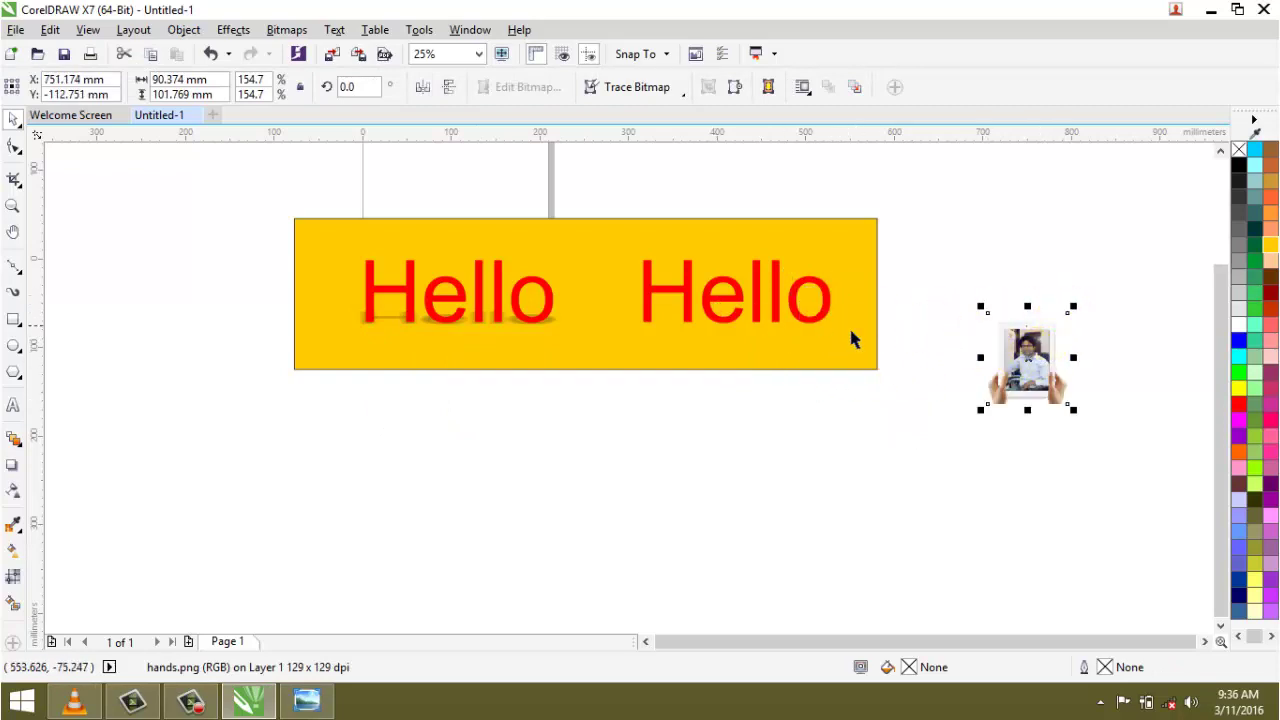
{"action": "scroll", "coordinate": [849, 326], "scroll_direction": "down", "scroll_amount": 1}
- Scale the hands photo to about 339% and set it just right of the banner
{"action": "left_click_drag", "start_coordinate": [965, 313], "coordinate": [1009, 297]}
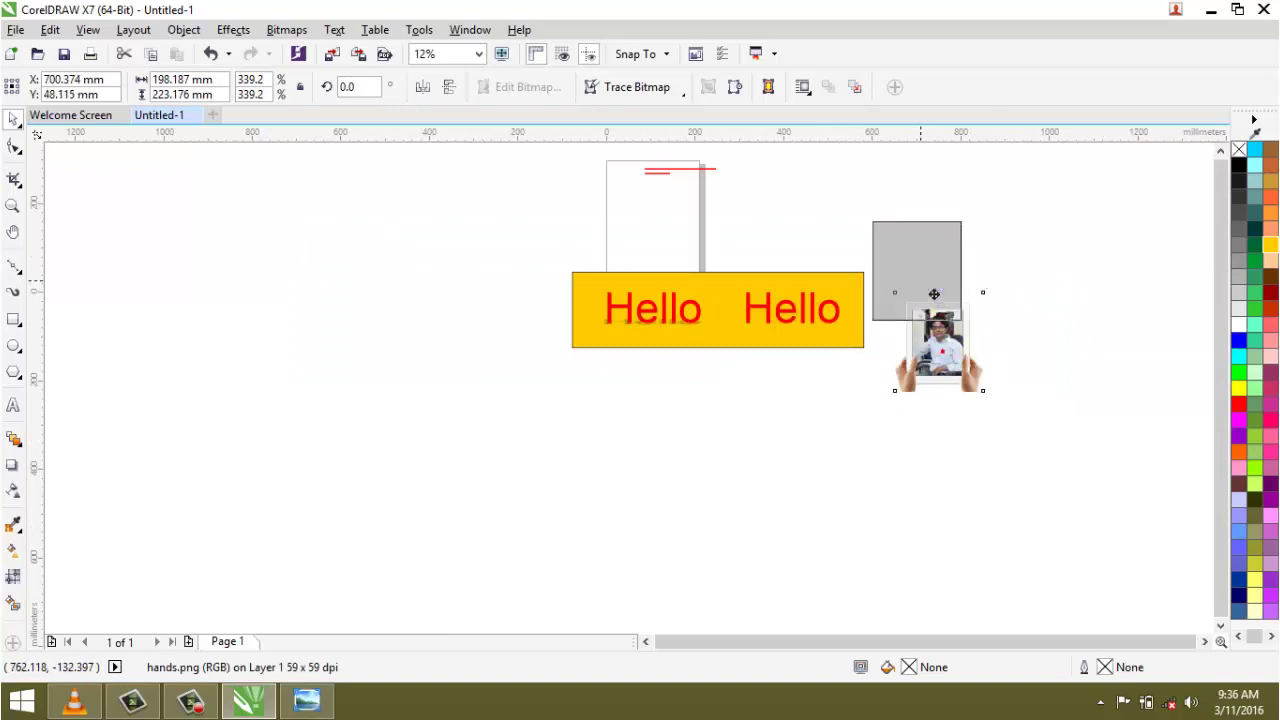
{"action": "scroll", "coordinate": [935, 296], "scroll_direction": "up", "scroll_amount": 2}
{"action": "scroll", "coordinate": [935, 296], "scroll_direction": "down", "scroll_amount": 1}
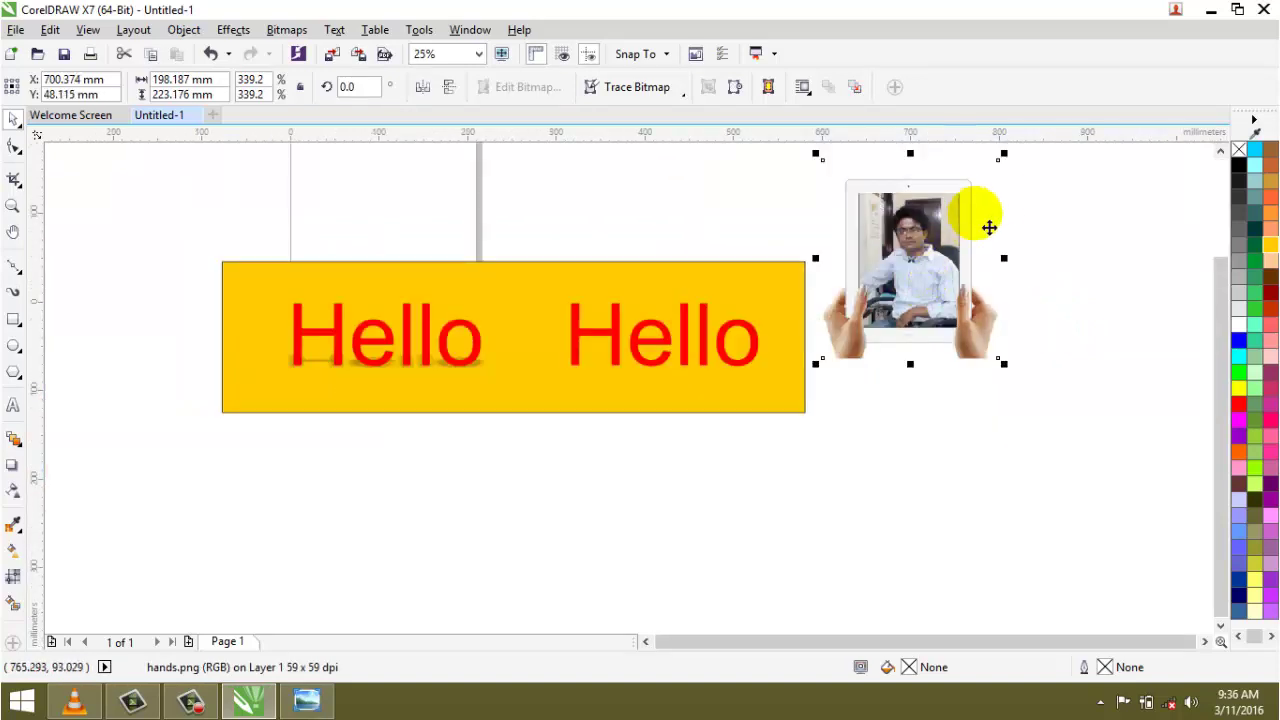
{"action": "left_click_drag", "start_coordinate": [1004, 155], "coordinate": [1034, 171]}
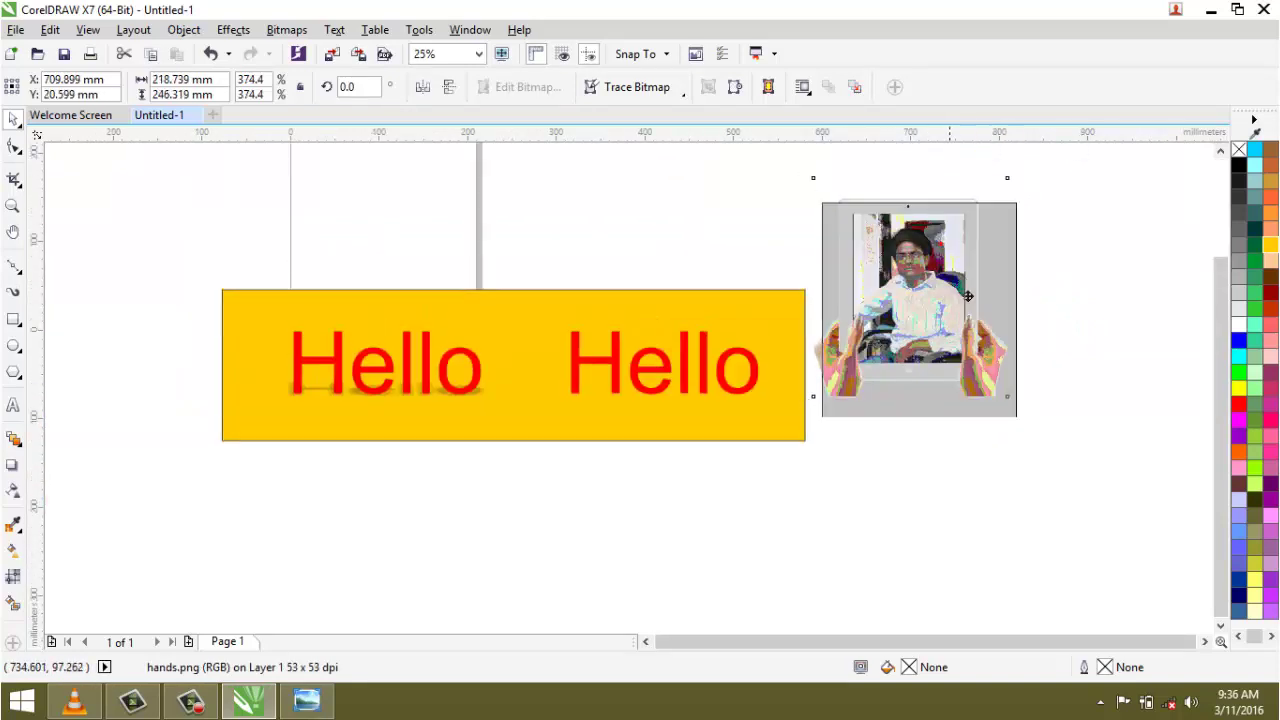
{"action": "left_click_drag", "start_coordinate": [946, 313], "coordinate": [971, 363]}
{"action": "key", "text": "Escape"}
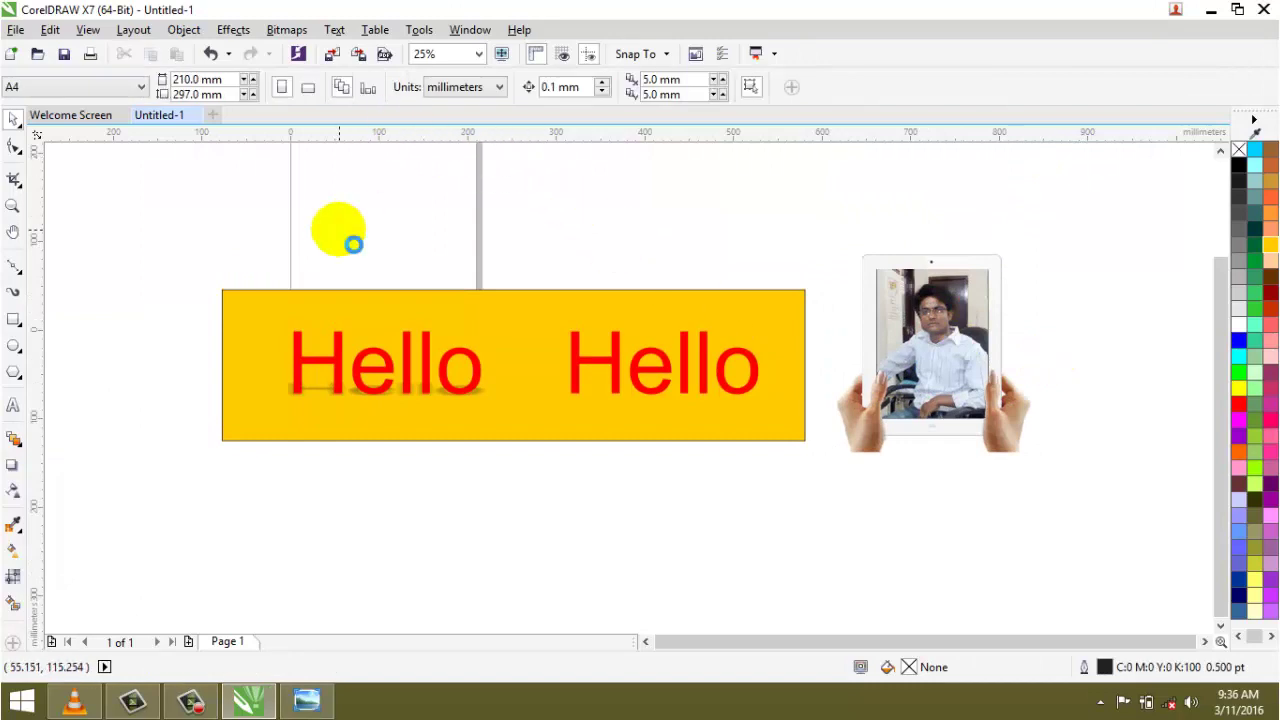
{"action": "scroll", "coordinate": [338, 230], "scroll_direction": "down", "scroll_amount": 1}
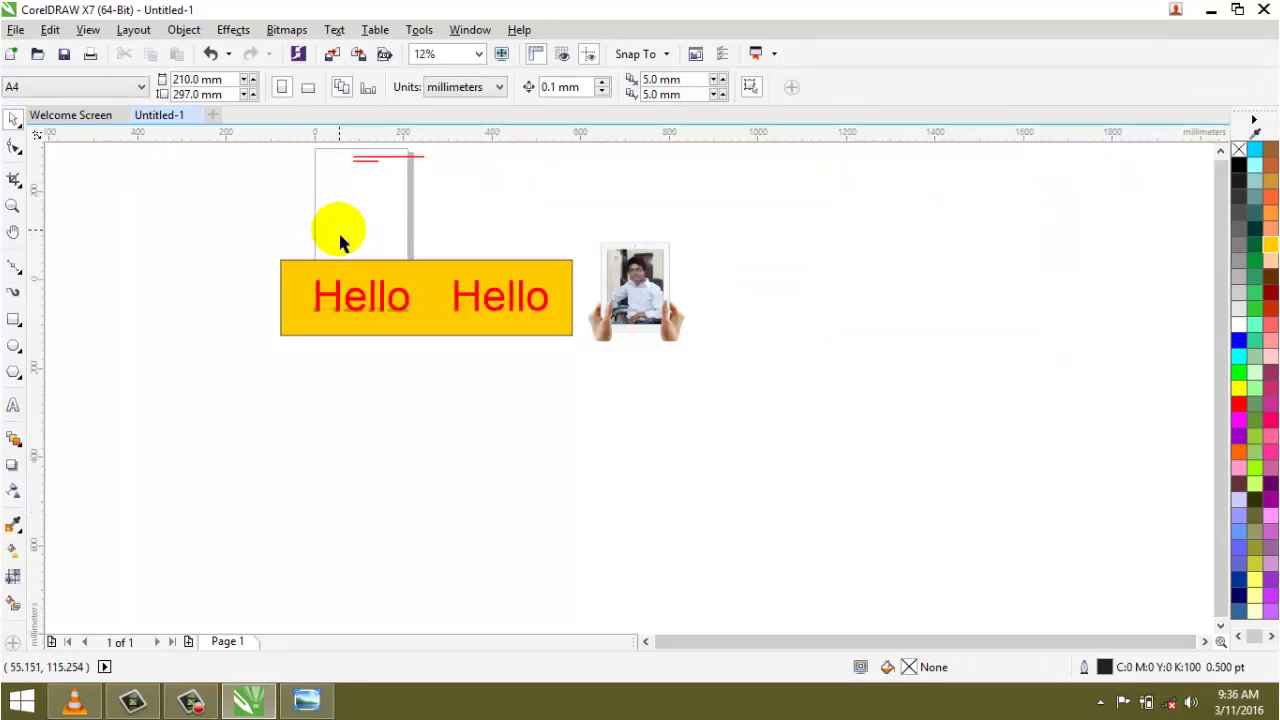
{"action": "left_click", "coordinate": [305, 702]}
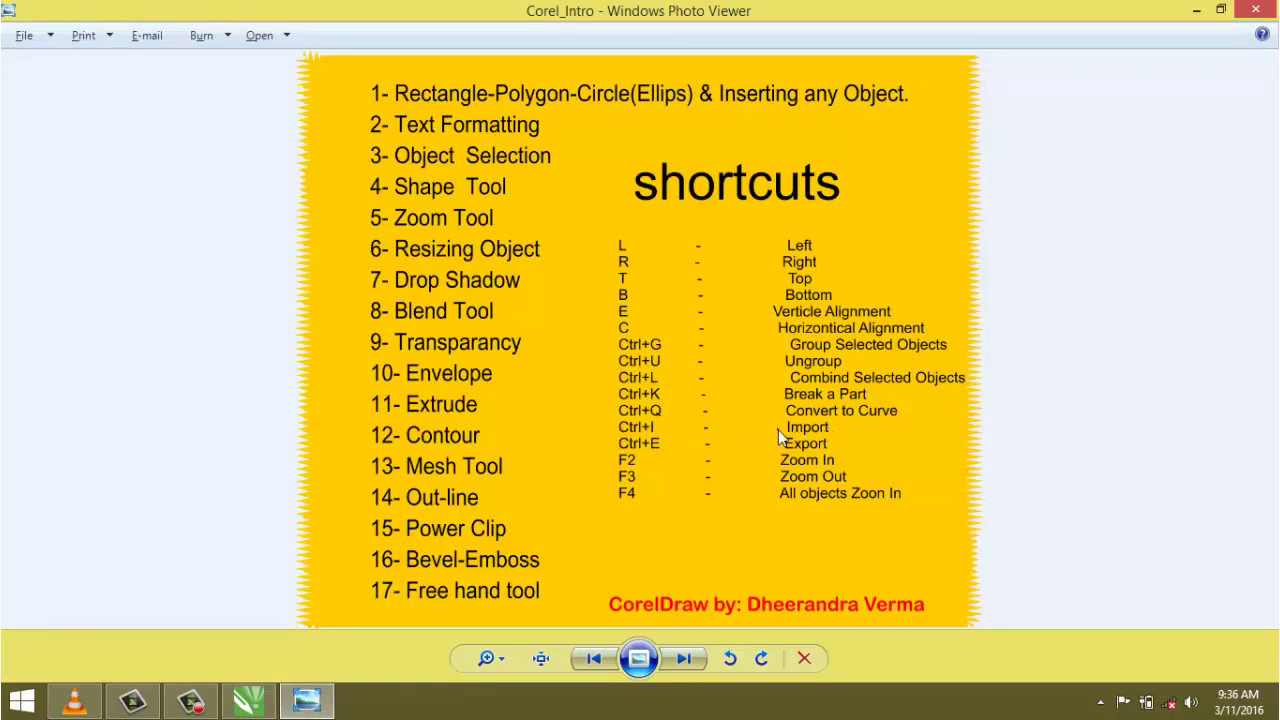
- Leave the Photo Viewer shortcuts slide and switch back to CorelDRAW with Alt+Tab
{"action": "key", "text": "alt+Tab"}
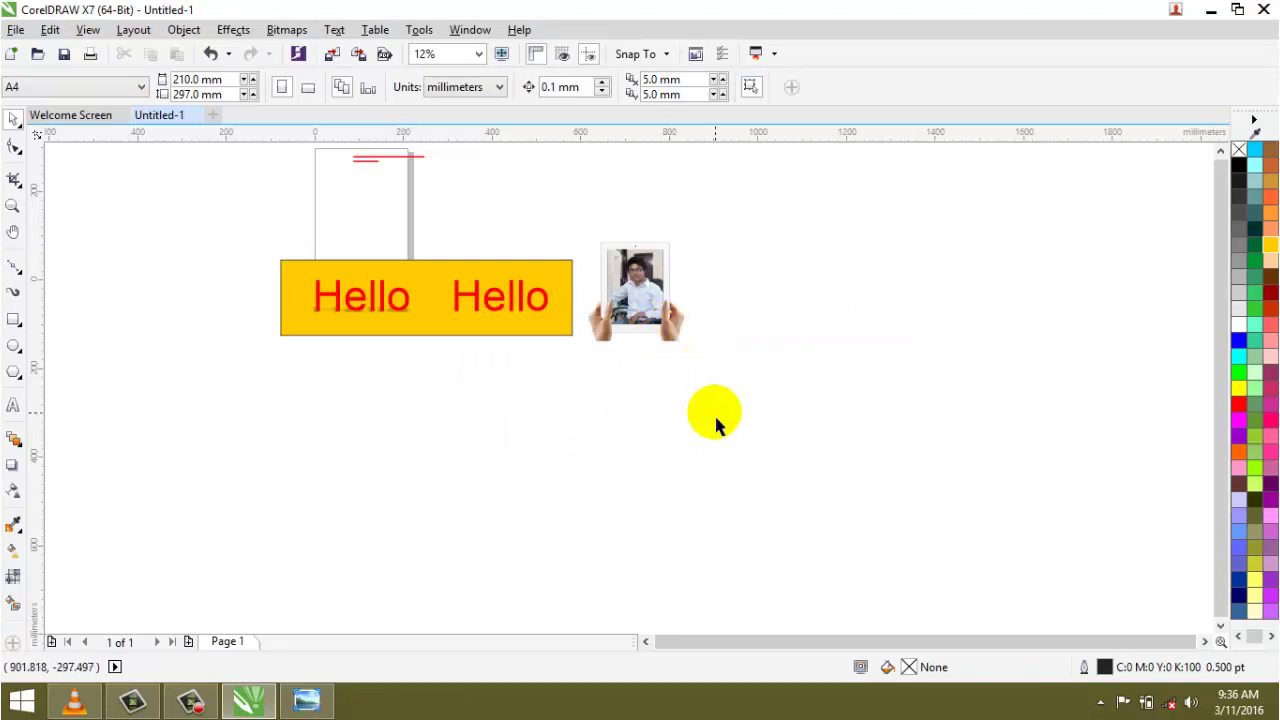
- Open and close the Import dialog without importing, then marquee-select the whole Hello banner
{"action": "left_click", "coordinate": [334, 62]}
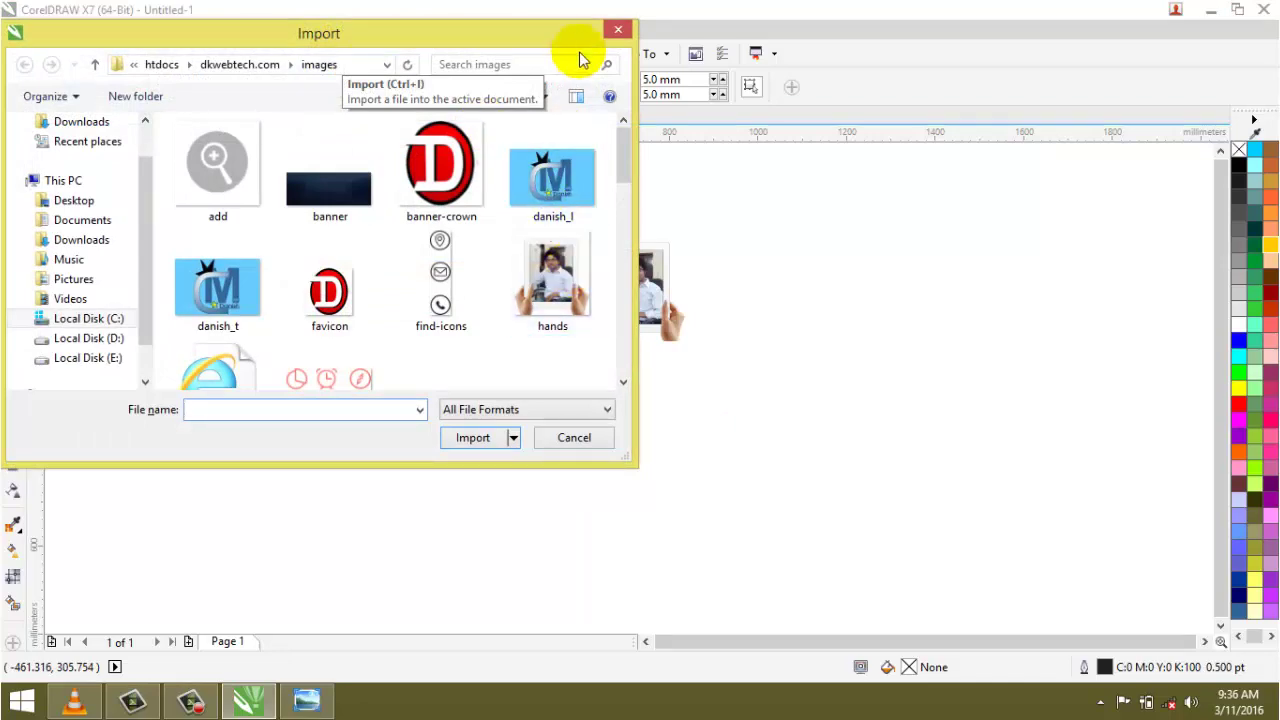
{"action": "left_click", "coordinate": [618, 30]}
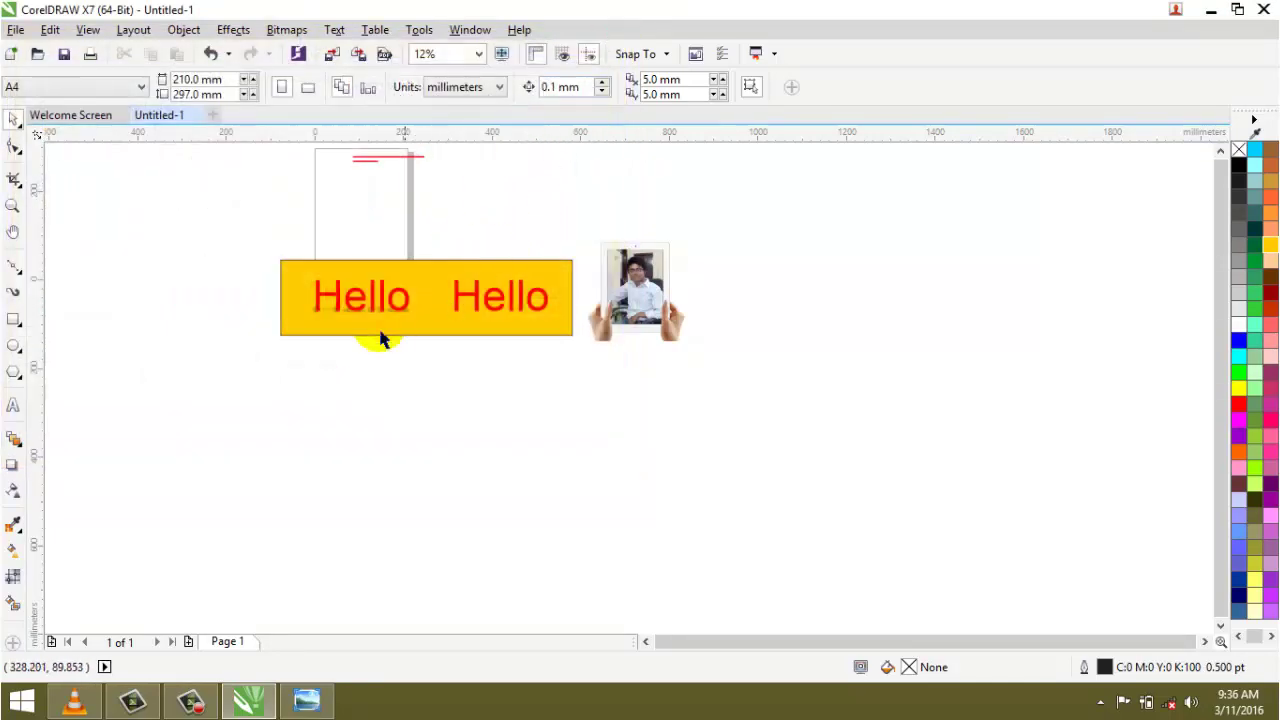
{"action": "left_click_drag", "start_coordinate": [229, 236], "coordinate": [580, 363]}
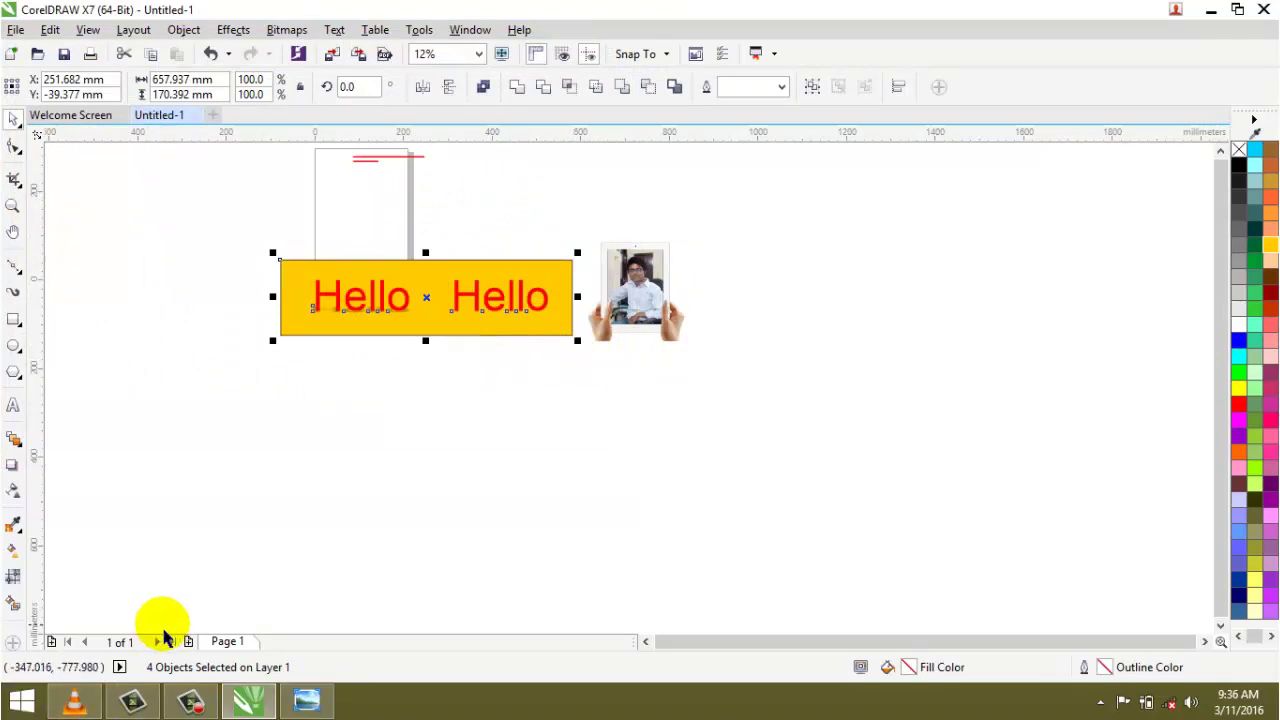
- Review the Save dialog's file types, keep CDR - CorelDRAW, and cancel
{"action": "key", "text": "ctrl+s"}
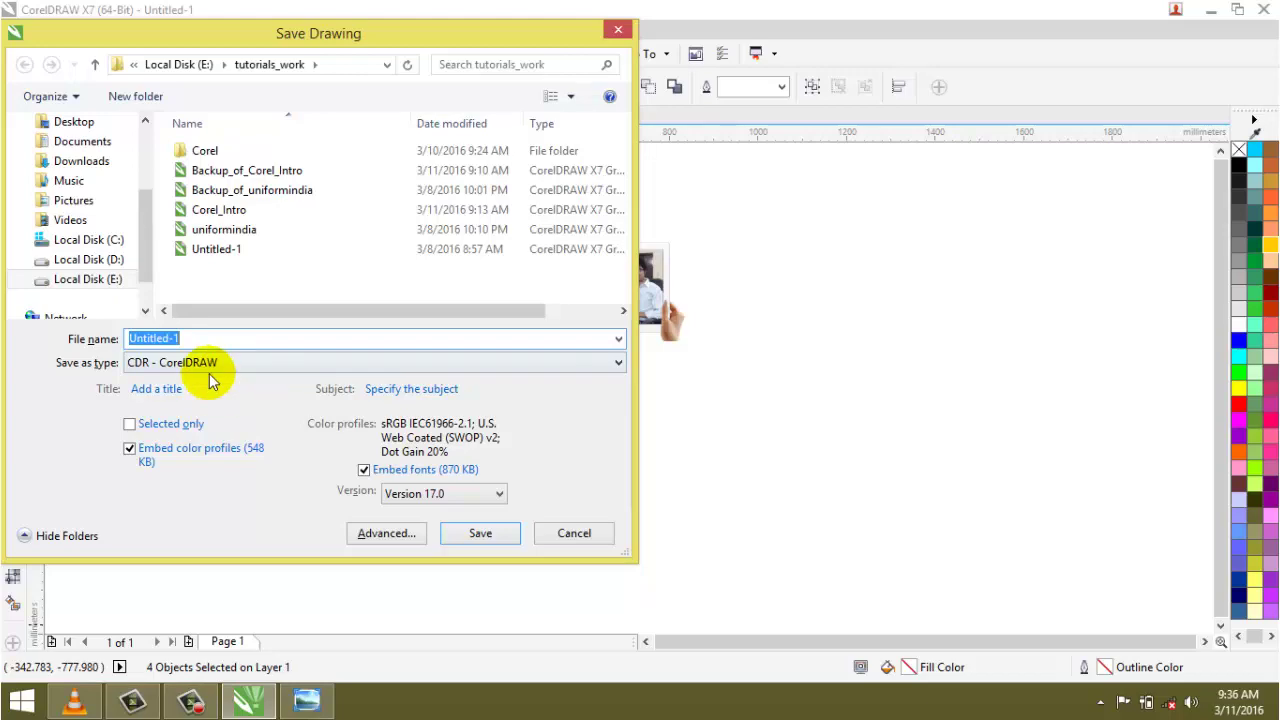
{"action": "left_click", "coordinate": [215, 373]}
{"action": "left_click", "coordinate": [250, 440]}
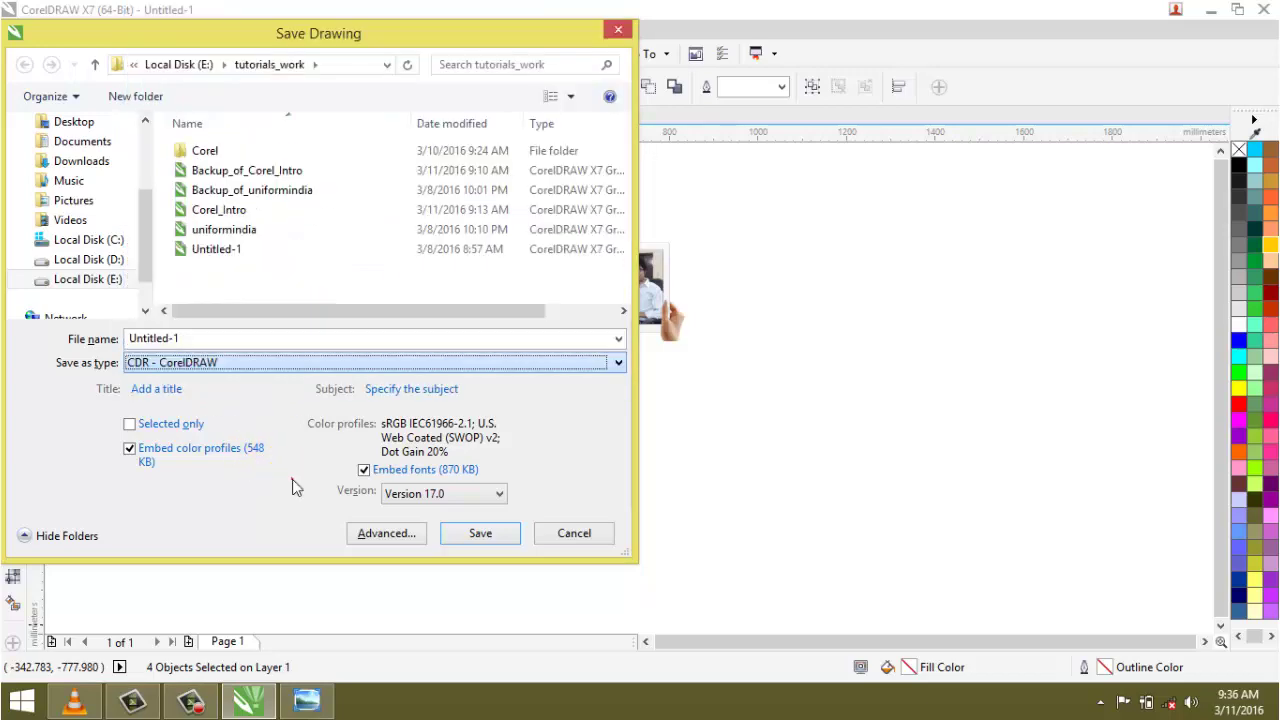
{"action": "left_click", "coordinate": [617, 31]}
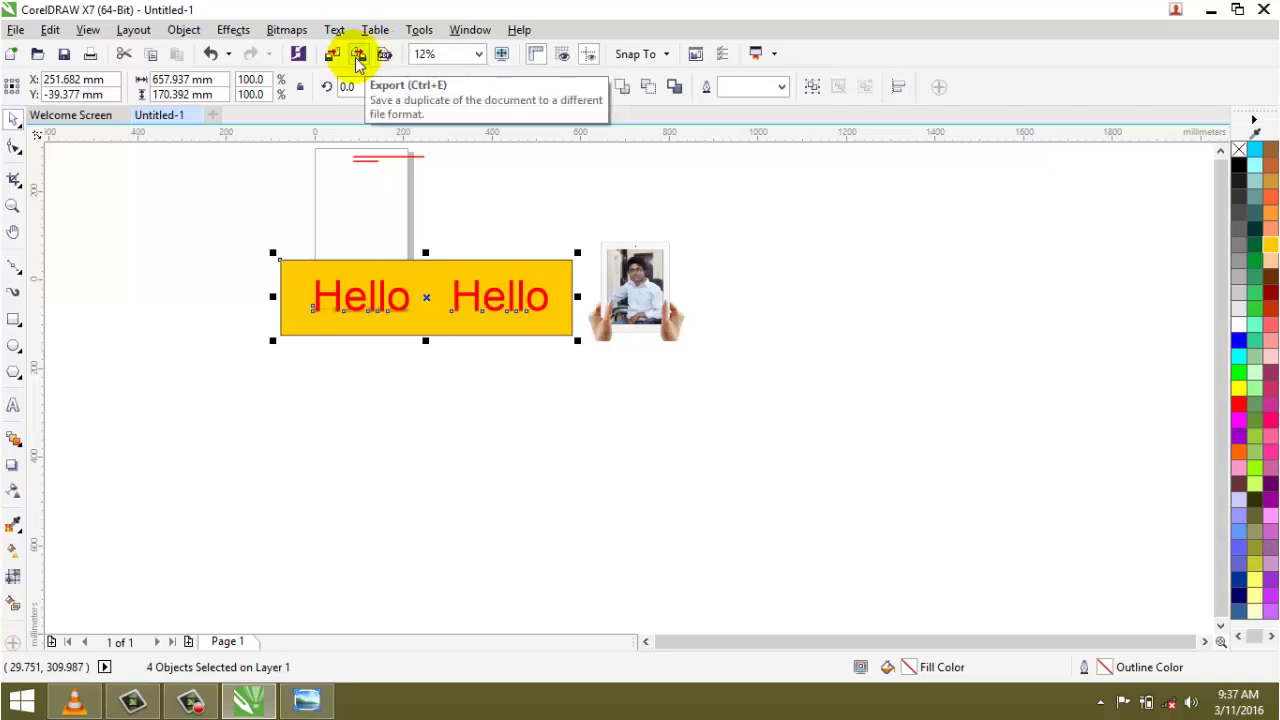
- Open the Export dialog and close it without exporting
{"action": "left_click", "coordinate": [357, 57]}
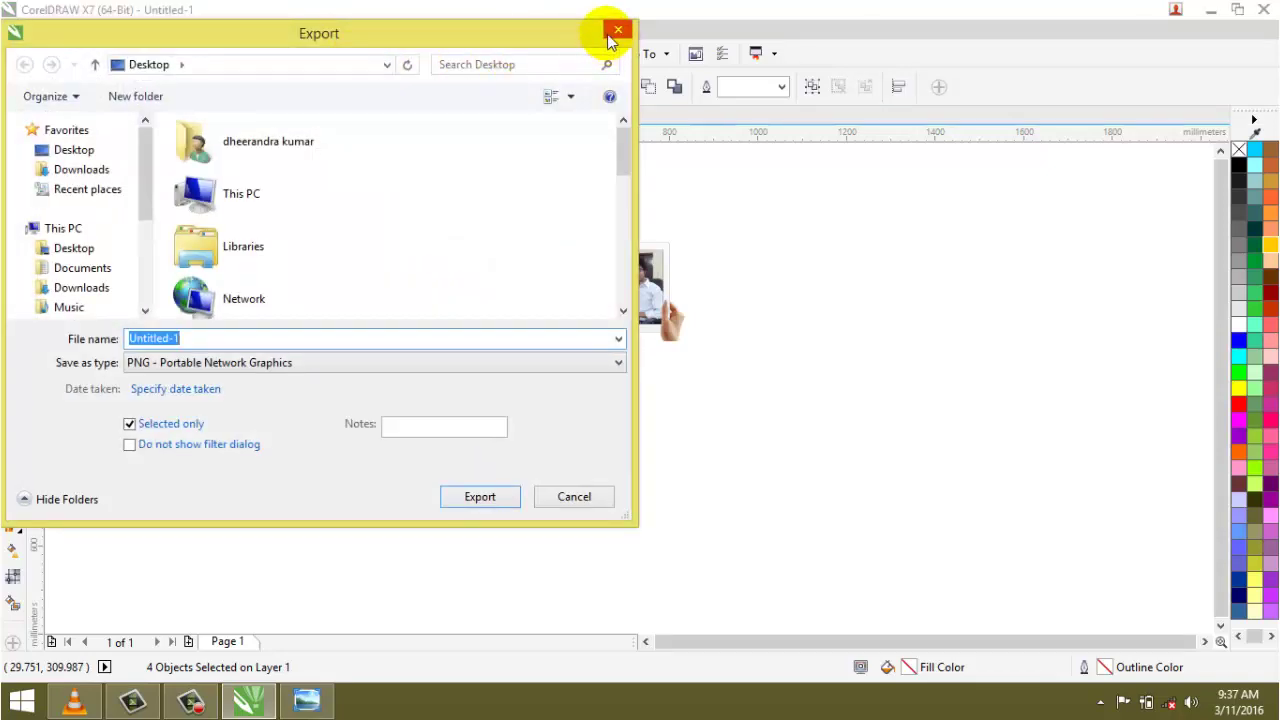
{"action": "left_click", "coordinate": [614, 34]}
{"action": "left_click", "coordinate": [306, 700]}
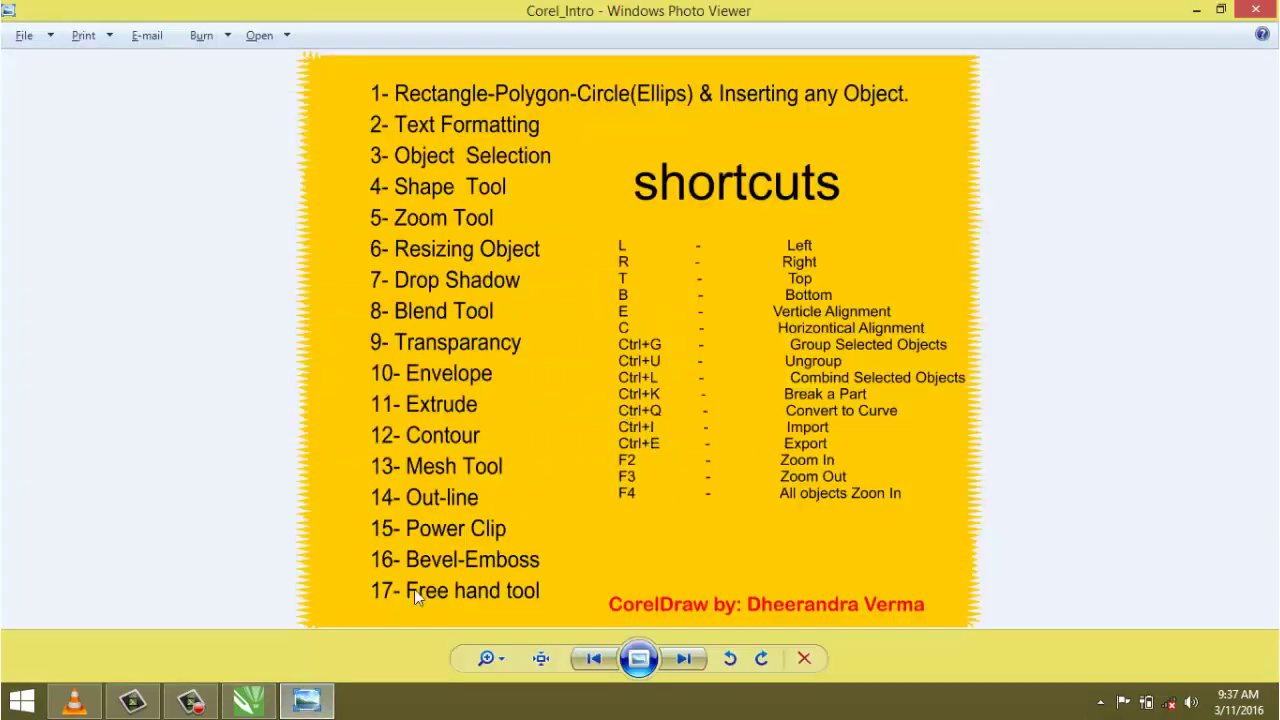
- Return to CorelDRAW, marquee-select the banner objects, then clear the selection
{"action": "left_click", "coordinate": [255, 700]}
{"action": "left_click", "coordinate": [373, 250]}
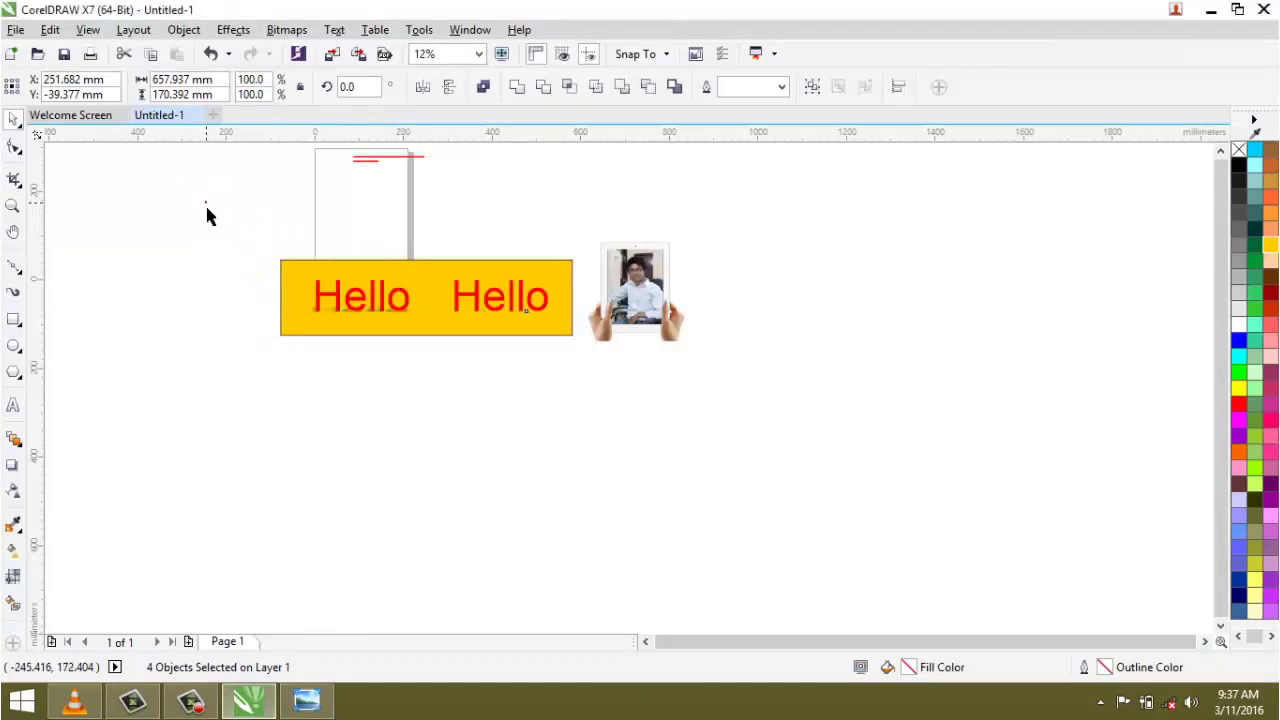
{"action": "left_click_drag", "start_coordinate": [204, 238], "coordinate": [600, 336]}
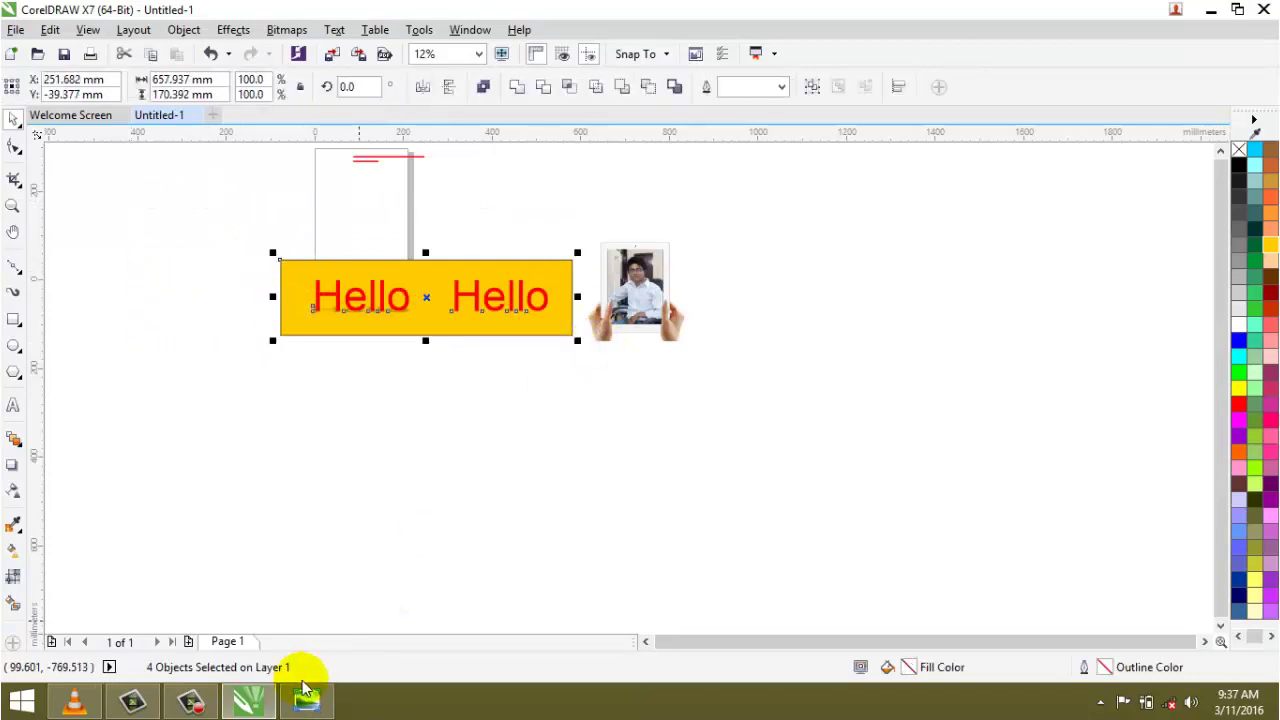
{"action": "left_click", "coordinate": [250, 698]}
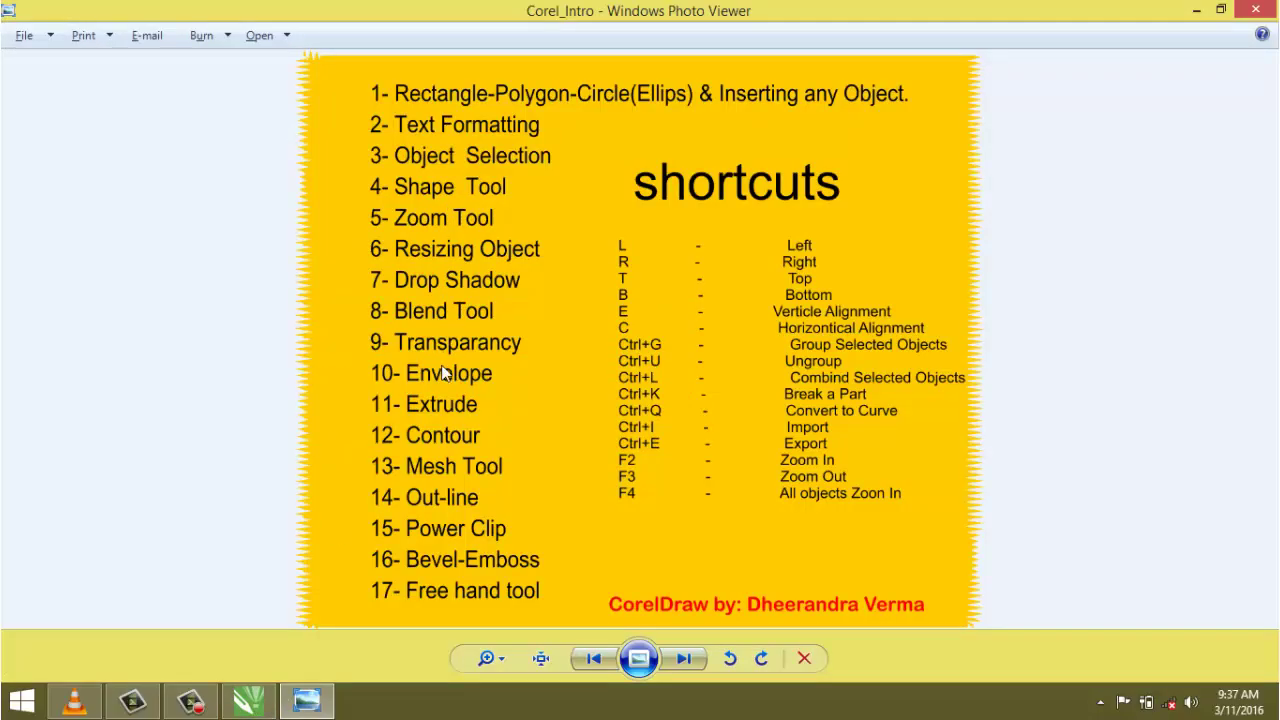
{"action": "key", "text": "alt+Tab"}
{"action": "left_click", "coordinate": [514, 423]}
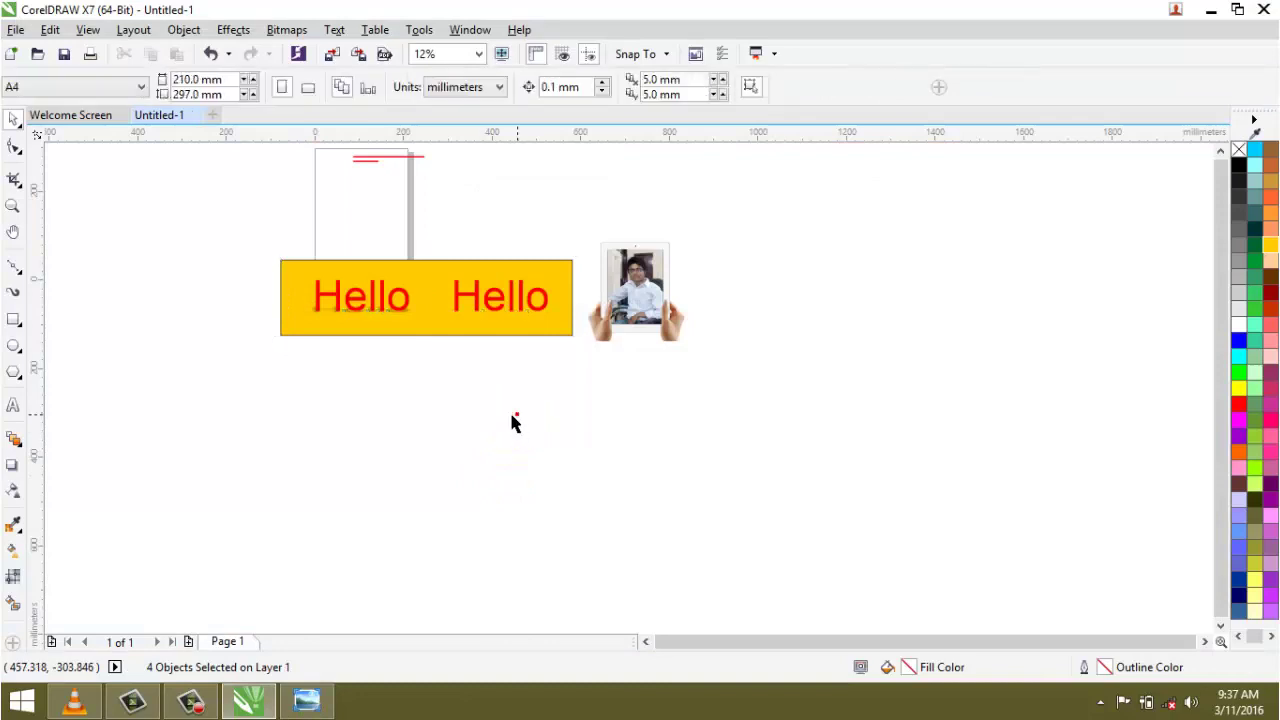
- Select the right Hello, then add the left Hello, tablet photo and yellow box
{"action": "scroll", "coordinate": [455, 300], "scroll_direction": "up", "scroll_amount": 1}
{"action": "scroll", "coordinate": [460, 310], "scroll_direction": "down", "scroll_amount": 1}
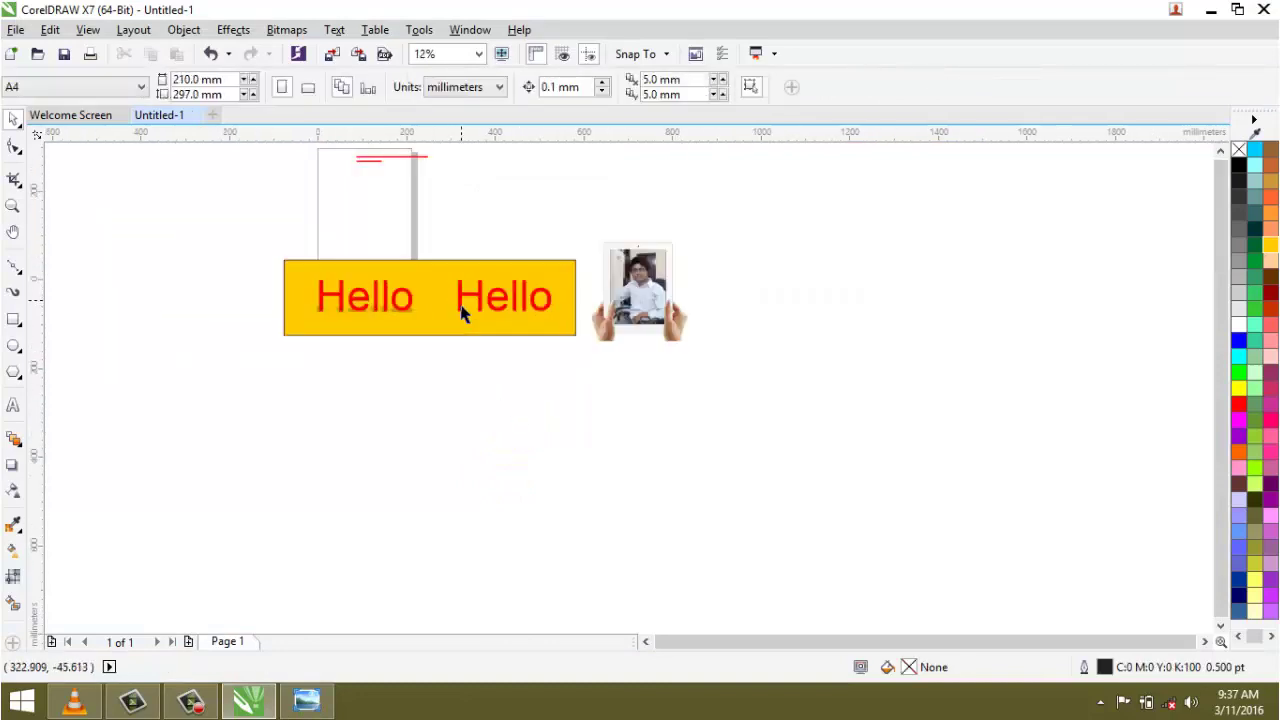
{"action": "scroll", "coordinate": [383, 292], "scroll_direction": "up", "scroll_amount": 1}
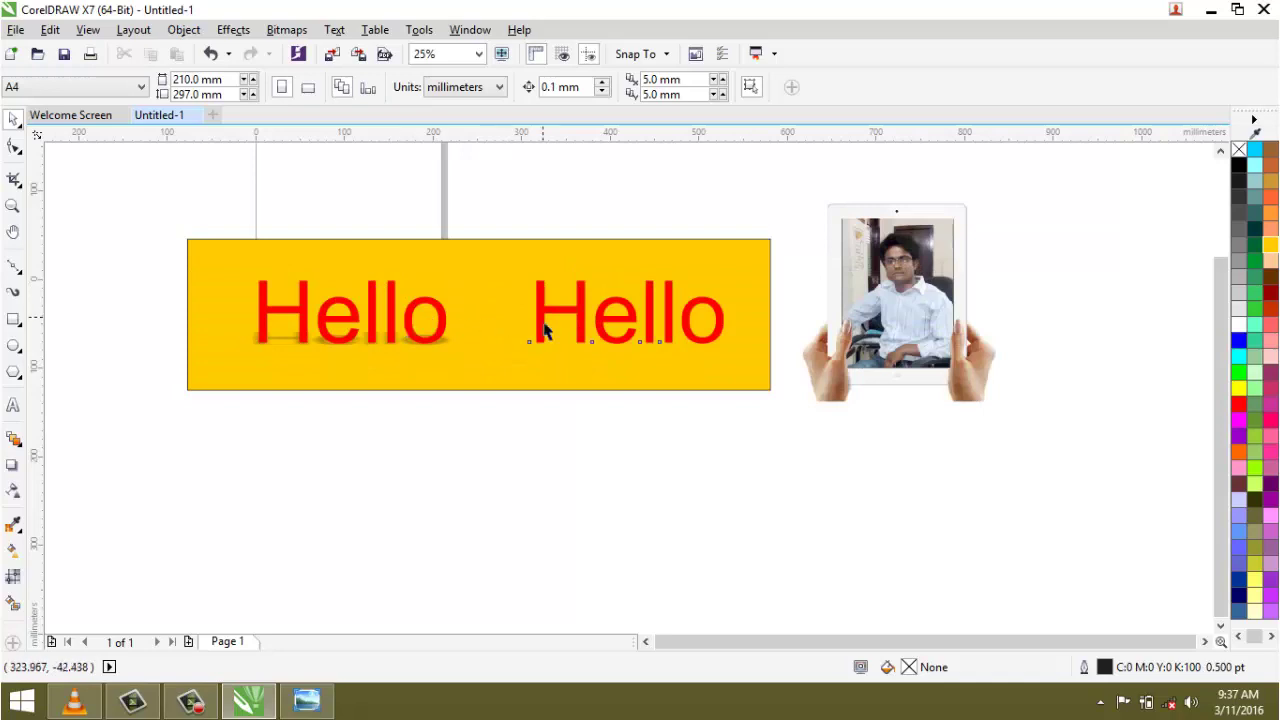
{"action": "left_click", "coordinate": [548, 332]}
{"action": "left_click", "coordinate": [345, 325], "text": "shift"}
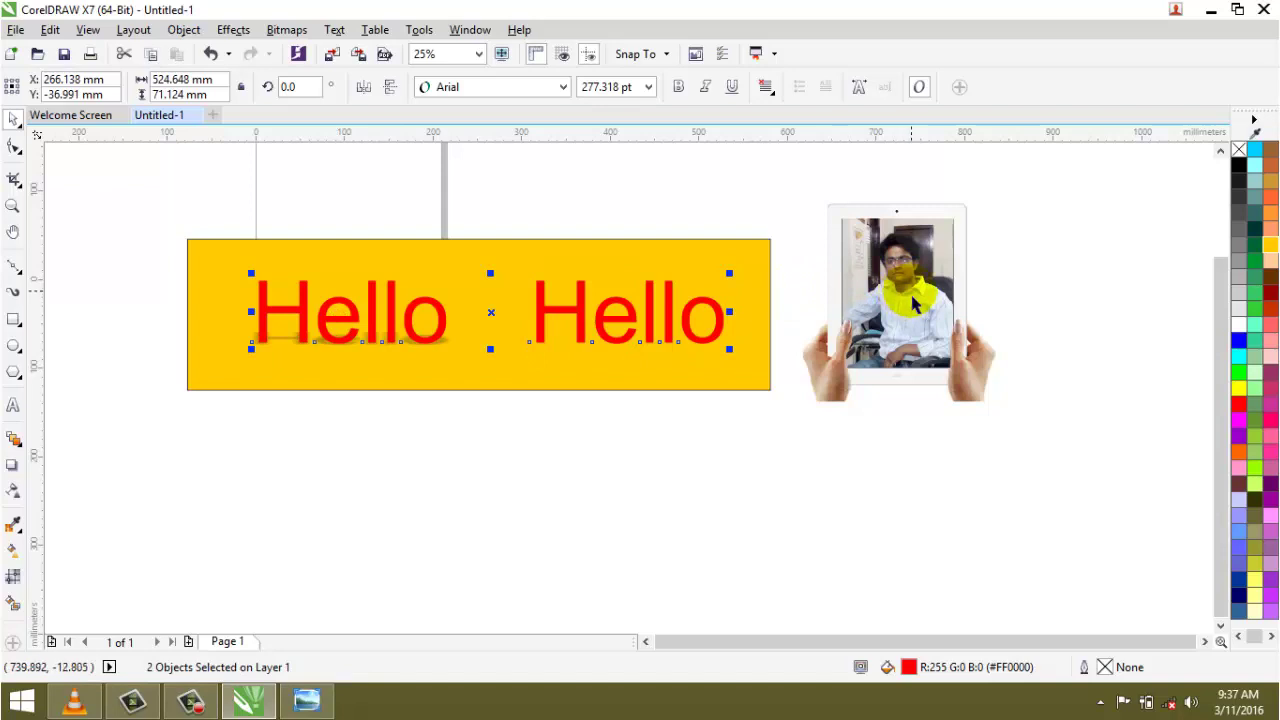
{"action": "left_click", "coordinate": [912, 303], "text": "shift"}
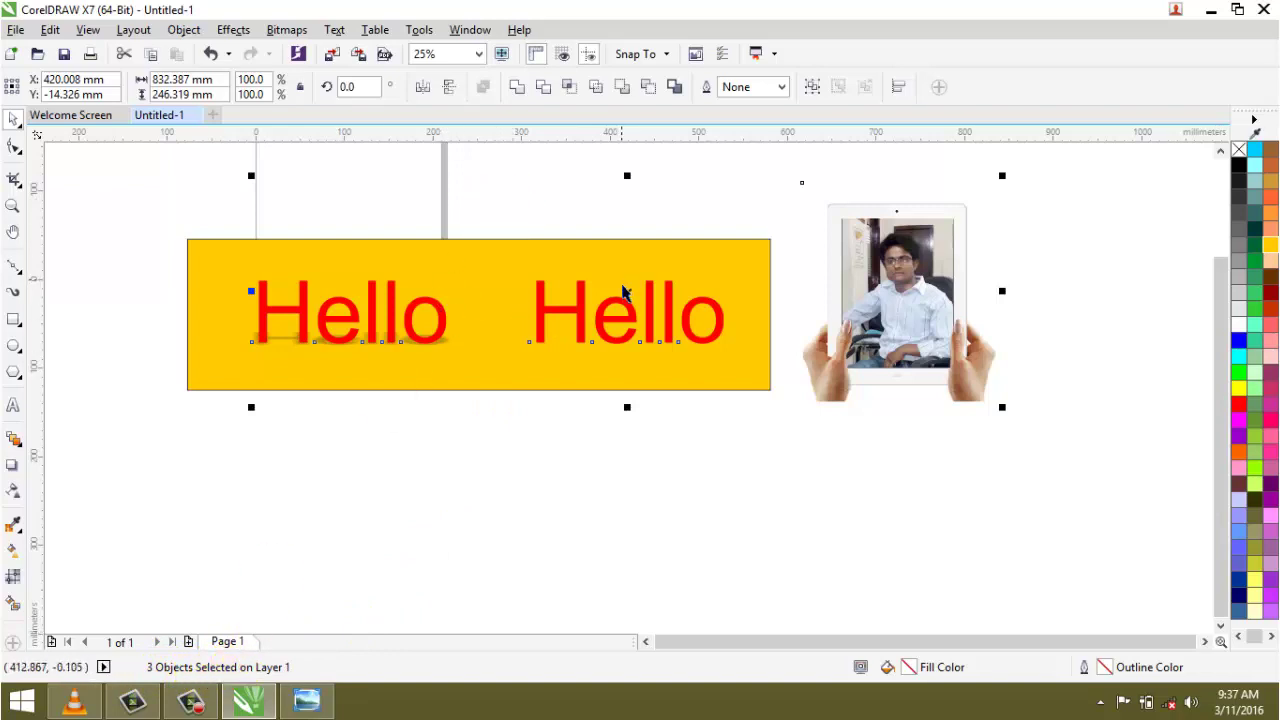
{"action": "left_click", "coordinate": [190, 270], "text": "shift"}
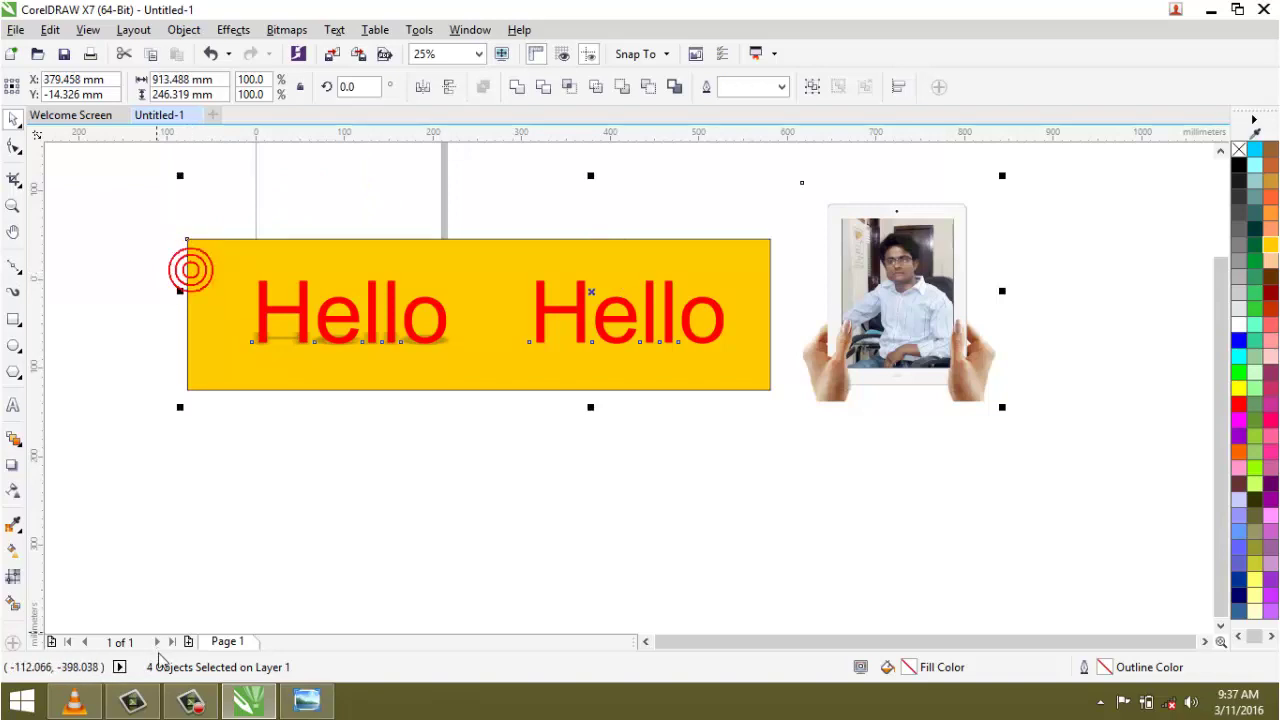
- Try marquee selections around the Hello banner's objects, then clear them
{"action": "scroll", "coordinate": [440, 505], "scroll_direction": "down", "scroll_amount": 1}
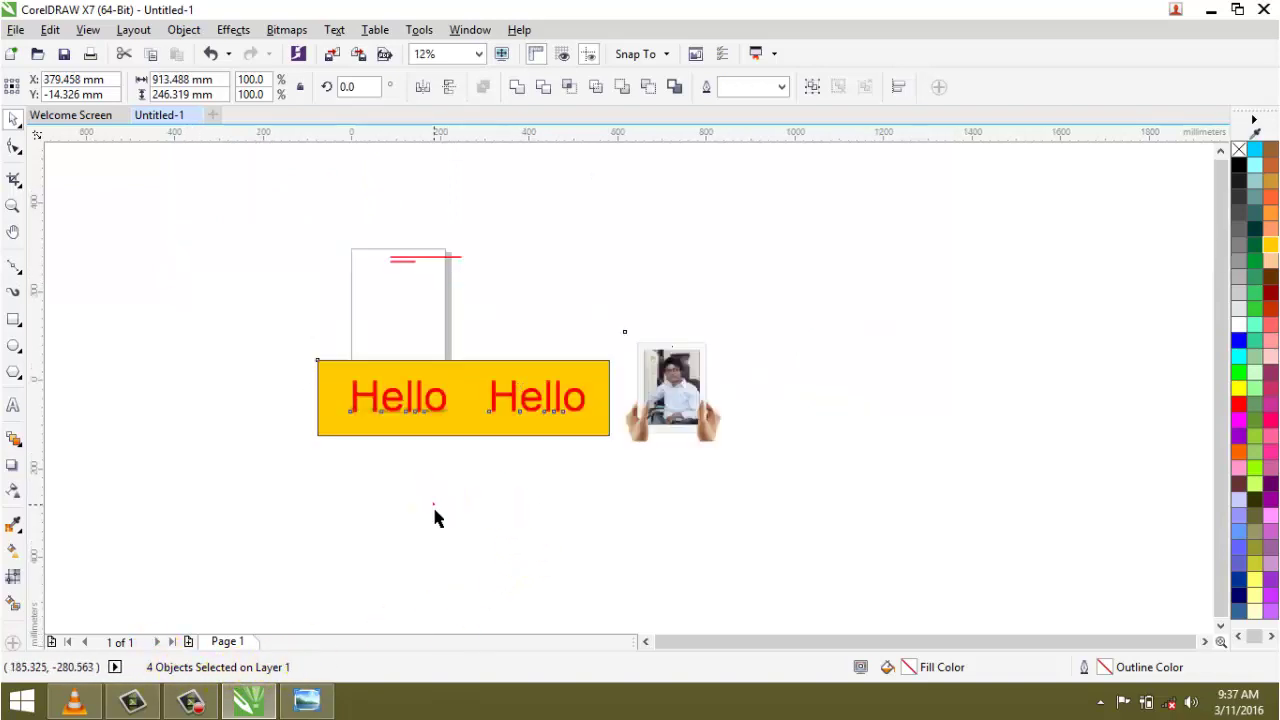
{"action": "left_click", "coordinate": [434, 509]}
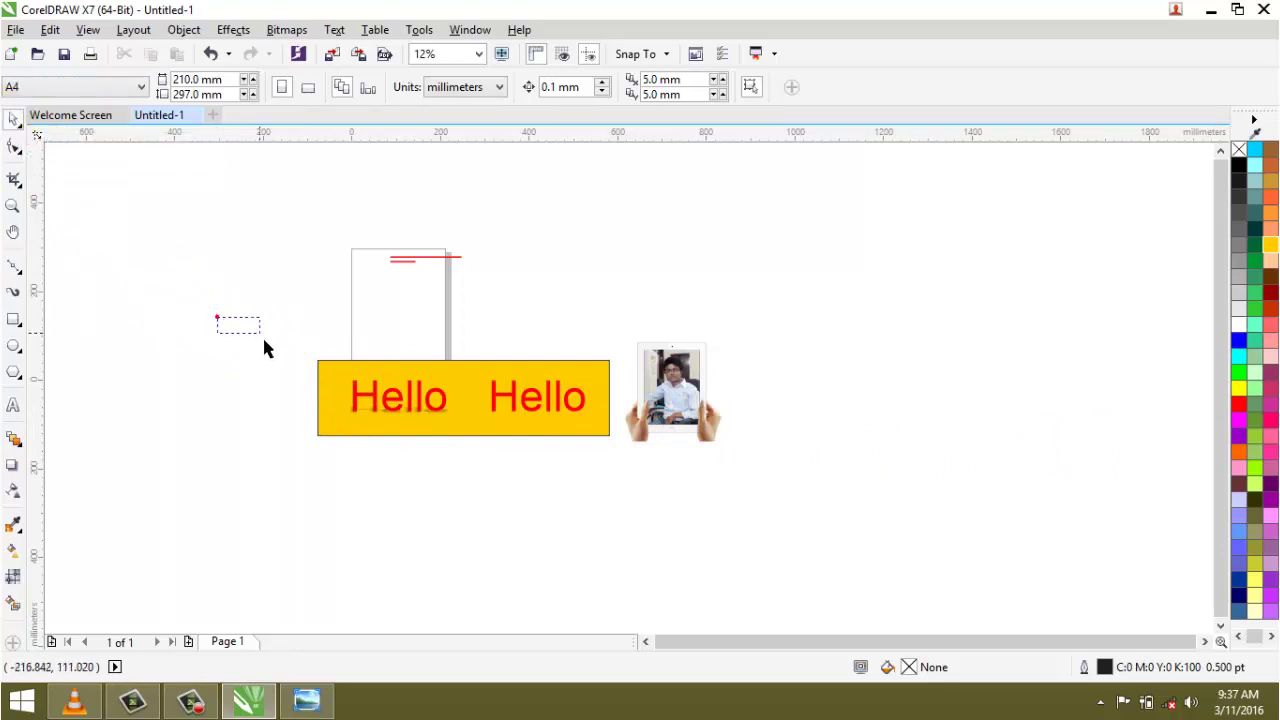
{"action": "mouse_move", "coordinate": [264, 341]}
{"action": "left_mouse_down"}
{"action": "mouse_move", "coordinate": [821, 457]}
{"action": "mouse_move", "coordinate": [835, 490]}
{"action": "left_mouse_up"}
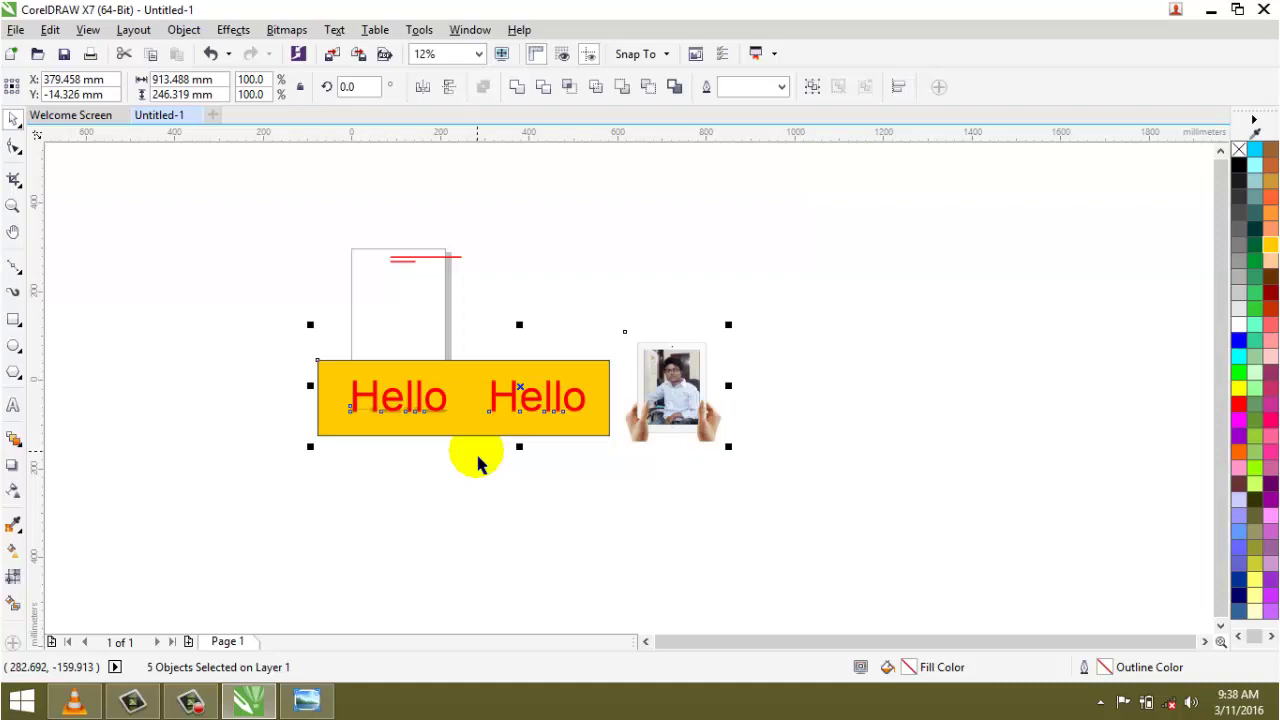
{"action": "left_click", "coordinate": [499, 513]}
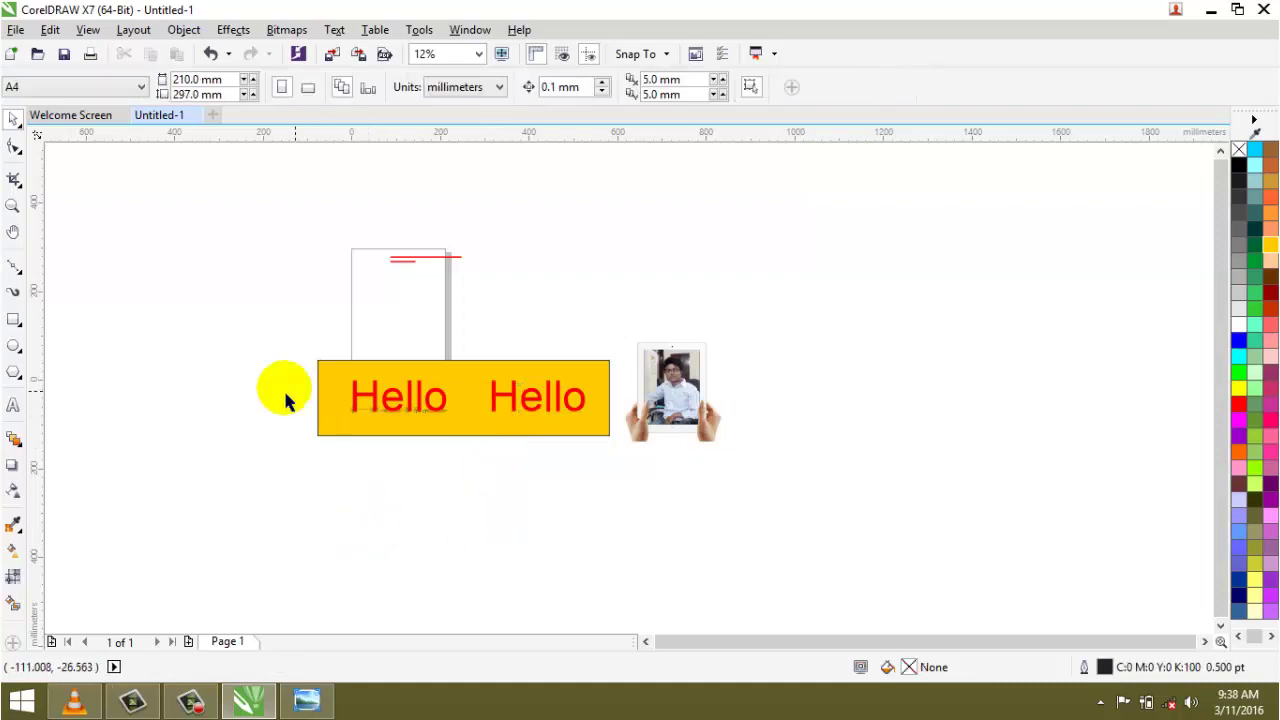
{"action": "left_click_drag", "start_coordinate": [230, 338], "coordinate": [629, 535]}
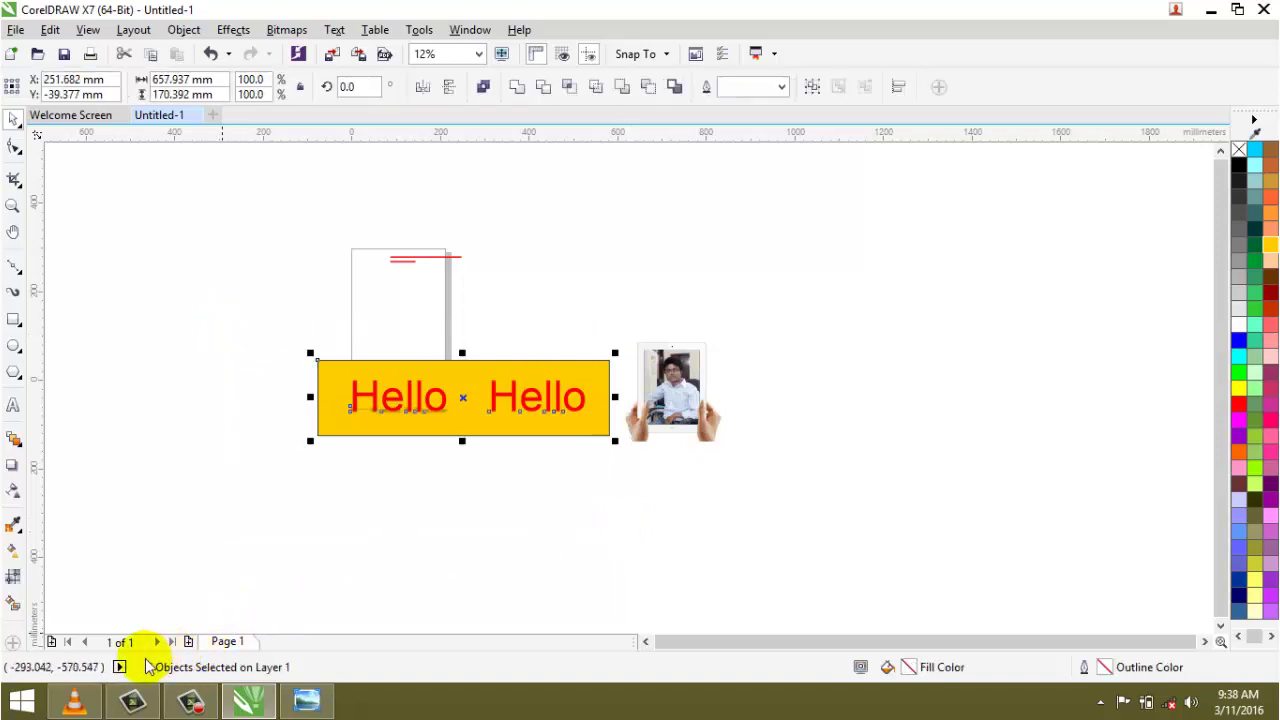
{"action": "left_click", "coordinate": [493, 477]}
- Marquee-select the yellow banner together with both Hello texts and the shadow
{"action": "scroll", "coordinate": [447, 420], "scroll_direction": "up", "scroll_amount": 2}
{"action": "scroll", "coordinate": [446, 418], "scroll_direction": "down", "scroll_amount": 1}
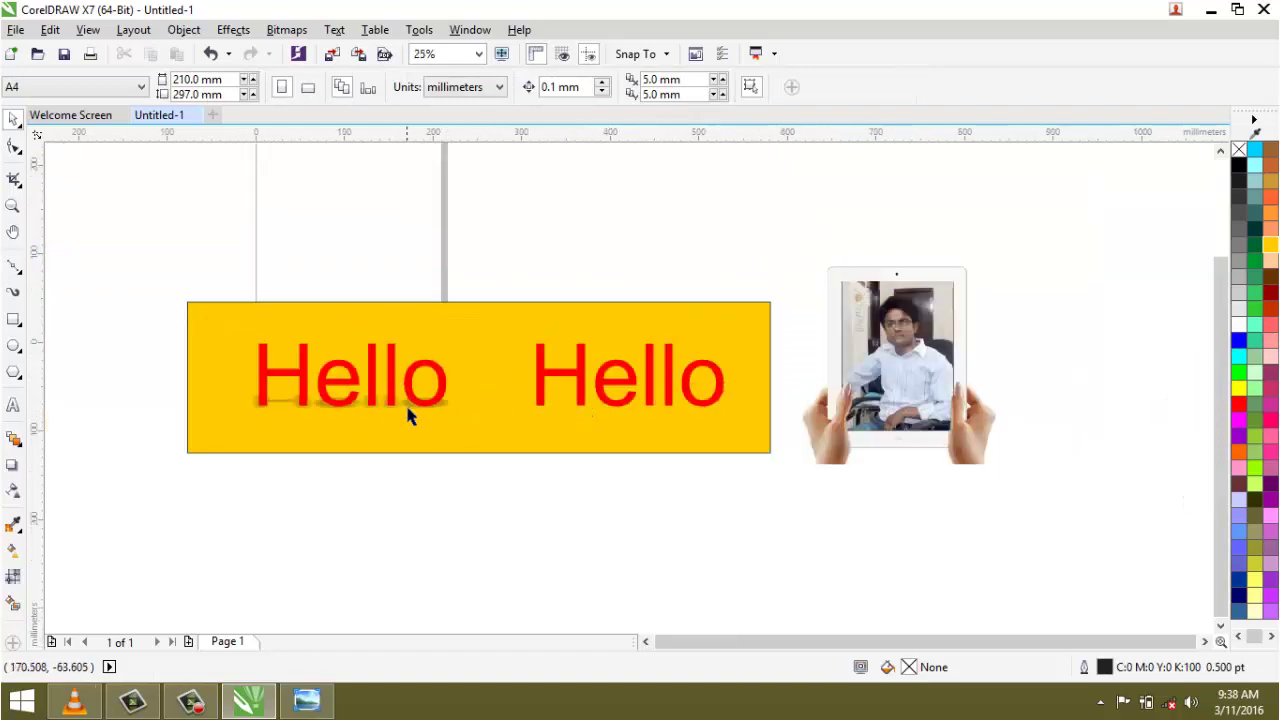
{"action": "scroll", "coordinate": [407, 408], "scroll_direction": "up", "scroll_amount": 2}
{"action": "left_click", "coordinate": [425, 423]}
{"action": "scroll", "coordinate": [432, 421], "scroll_direction": "down", "scroll_amount": 2}
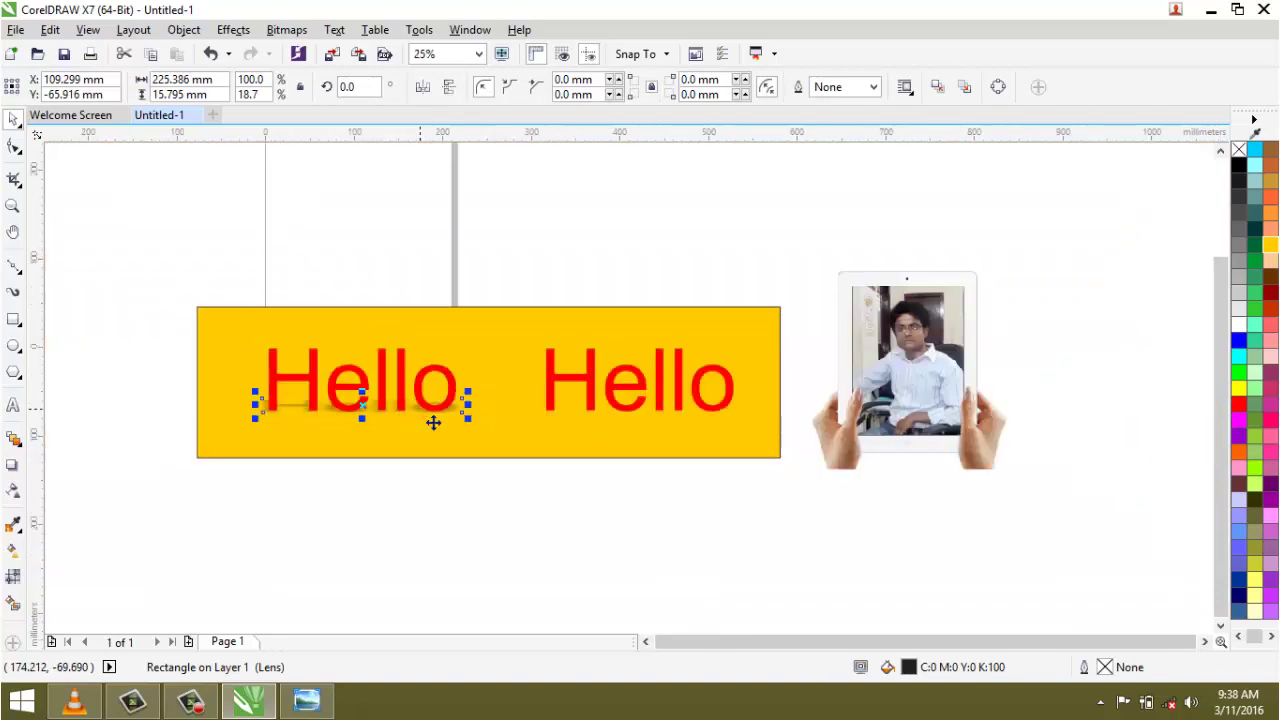
{"action": "left_click", "coordinate": [519, 342]}
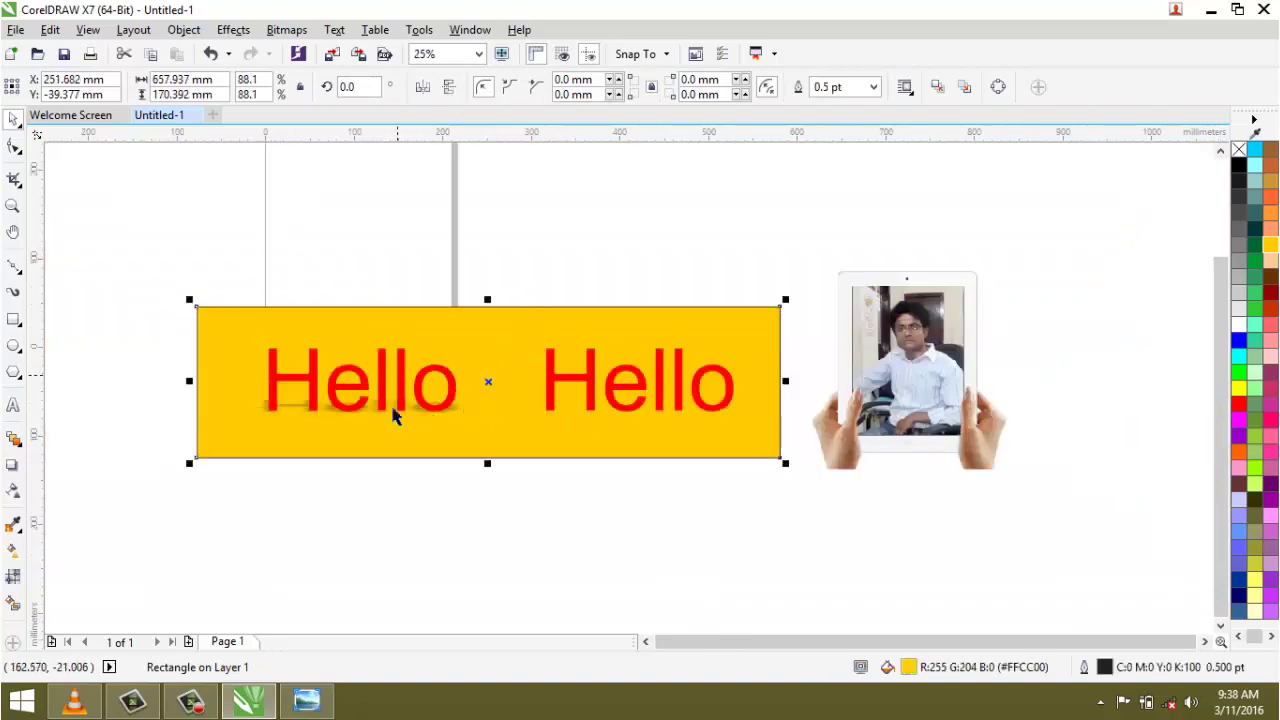
{"action": "left_click", "coordinate": [383, 531]}
{"action": "left_click", "coordinate": [376, 514]}
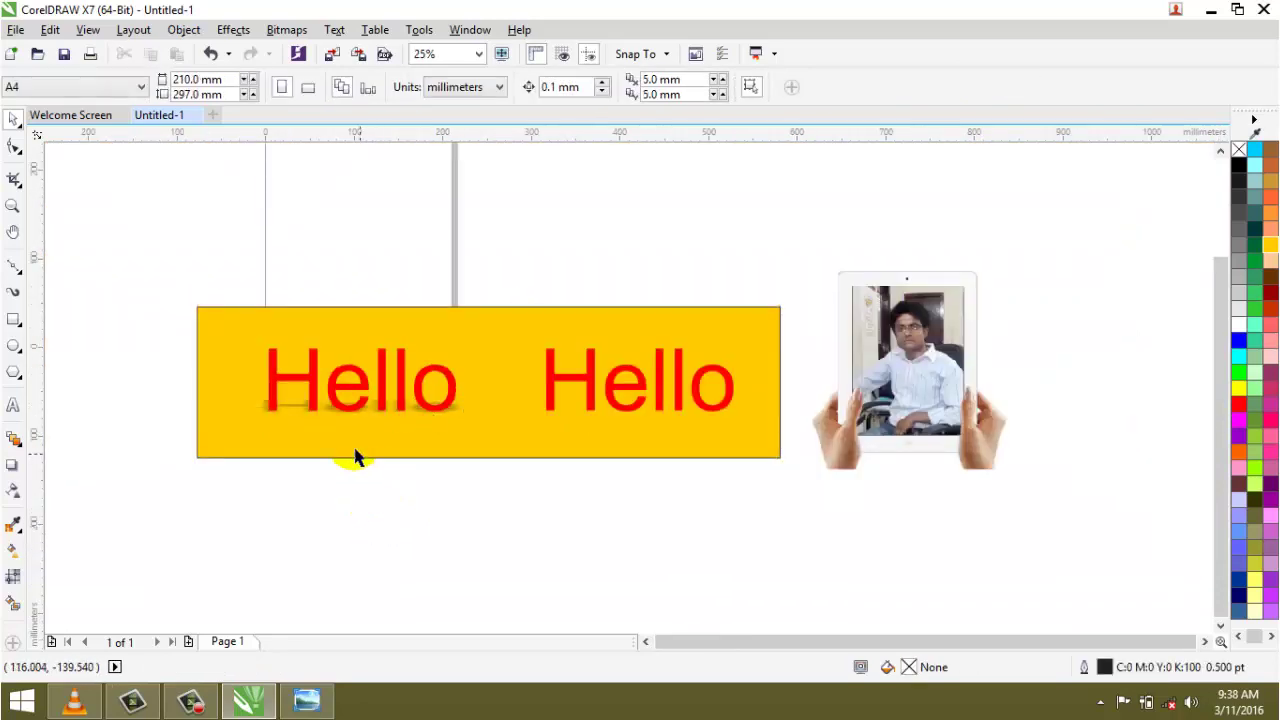
{"action": "left_click_drag", "start_coordinate": [137, 269], "coordinate": [809, 502]}
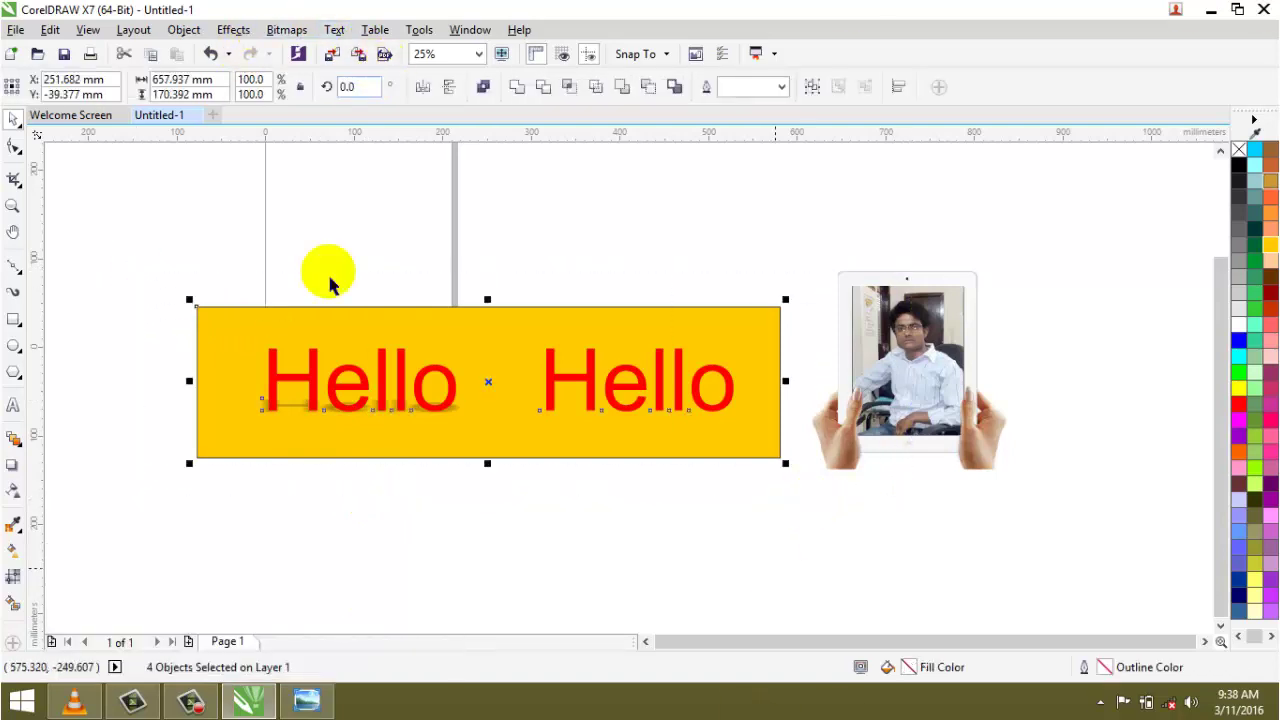
{"action": "left_click", "coordinate": [303, 697]}
{"action": "key", "text": "alt+Tab"}
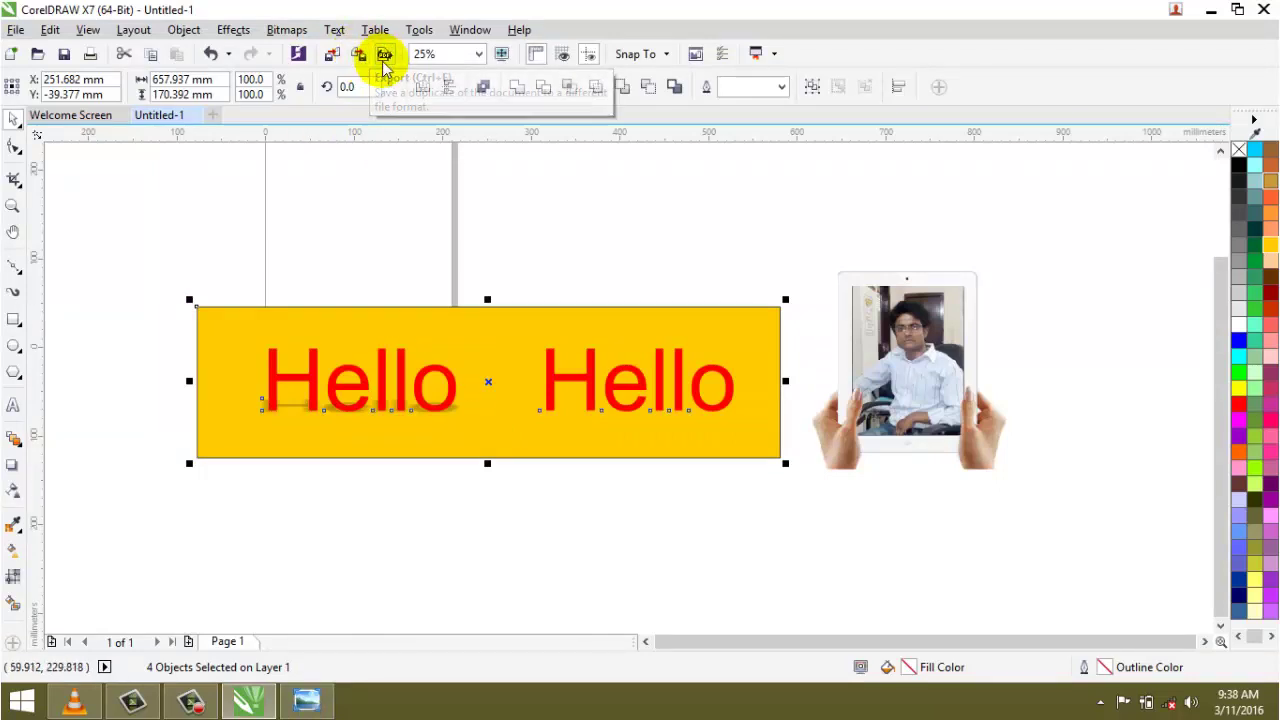
- Start an export to the Desktop with a corelin file name, then close the dialog
{"action": "left_click", "coordinate": [360, 56]}
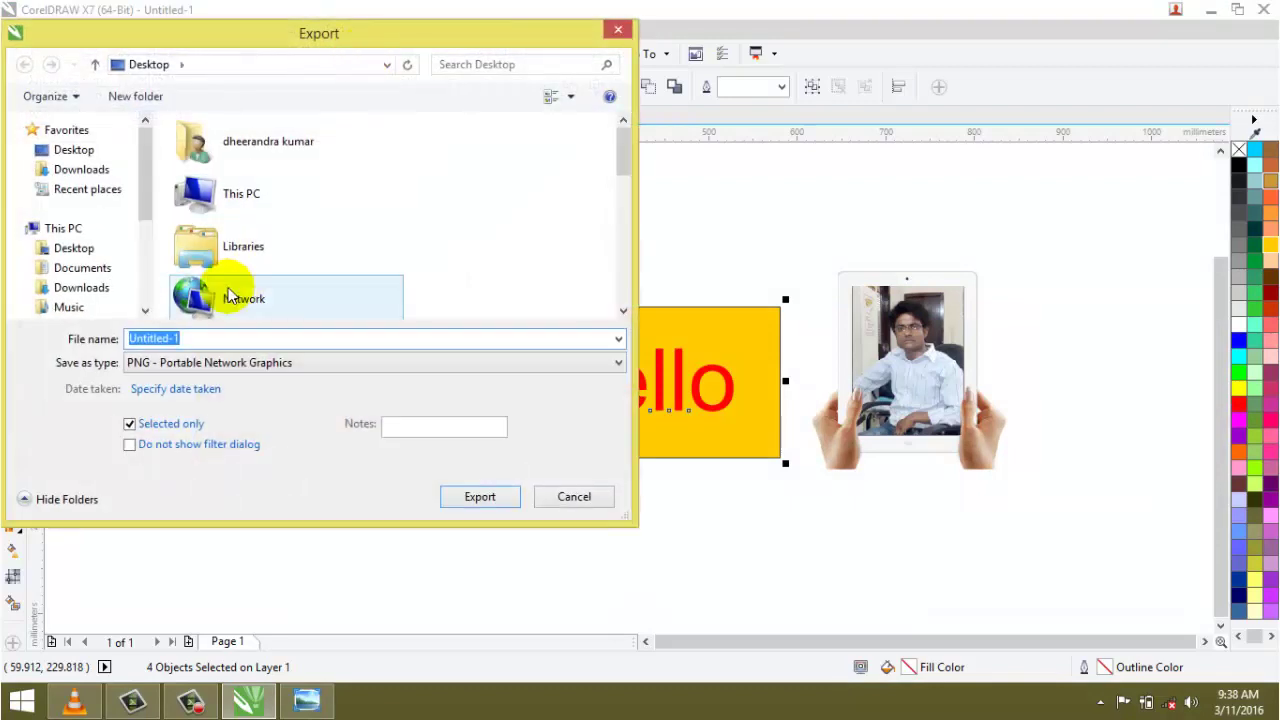
{"action": "left_click", "coordinate": [92, 150]}
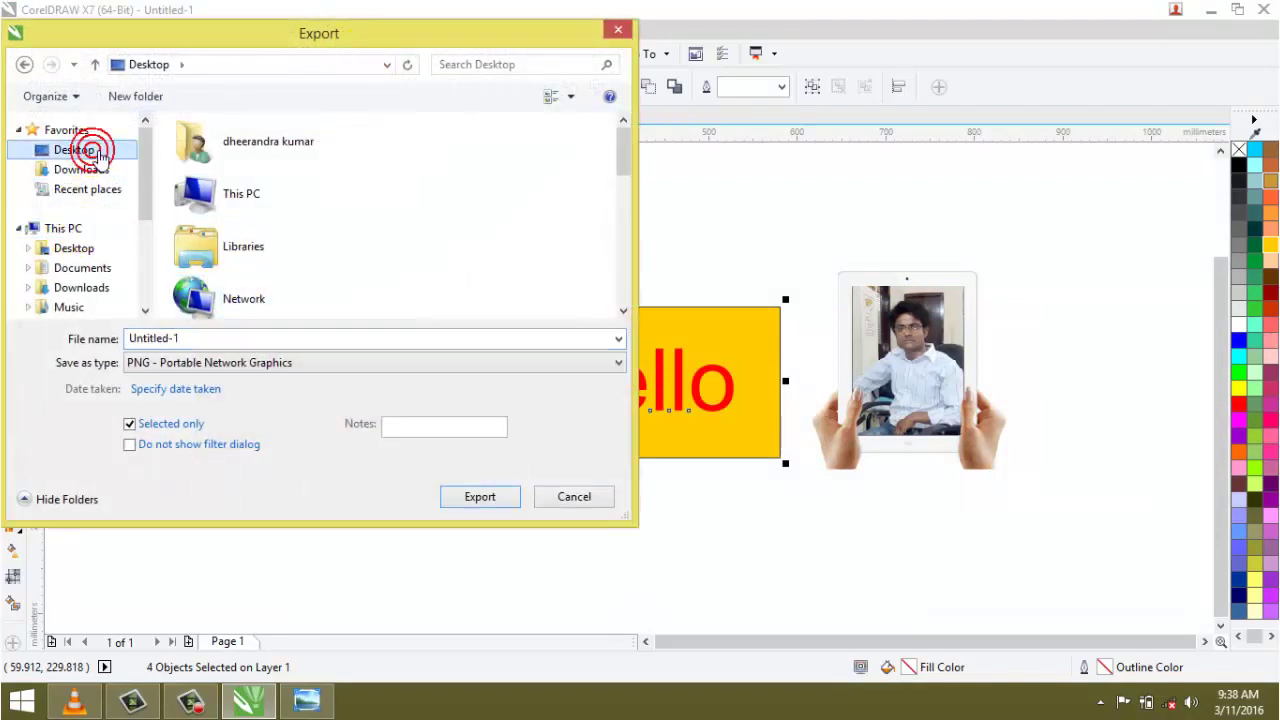
{"action": "left_click", "coordinate": [209, 338]}
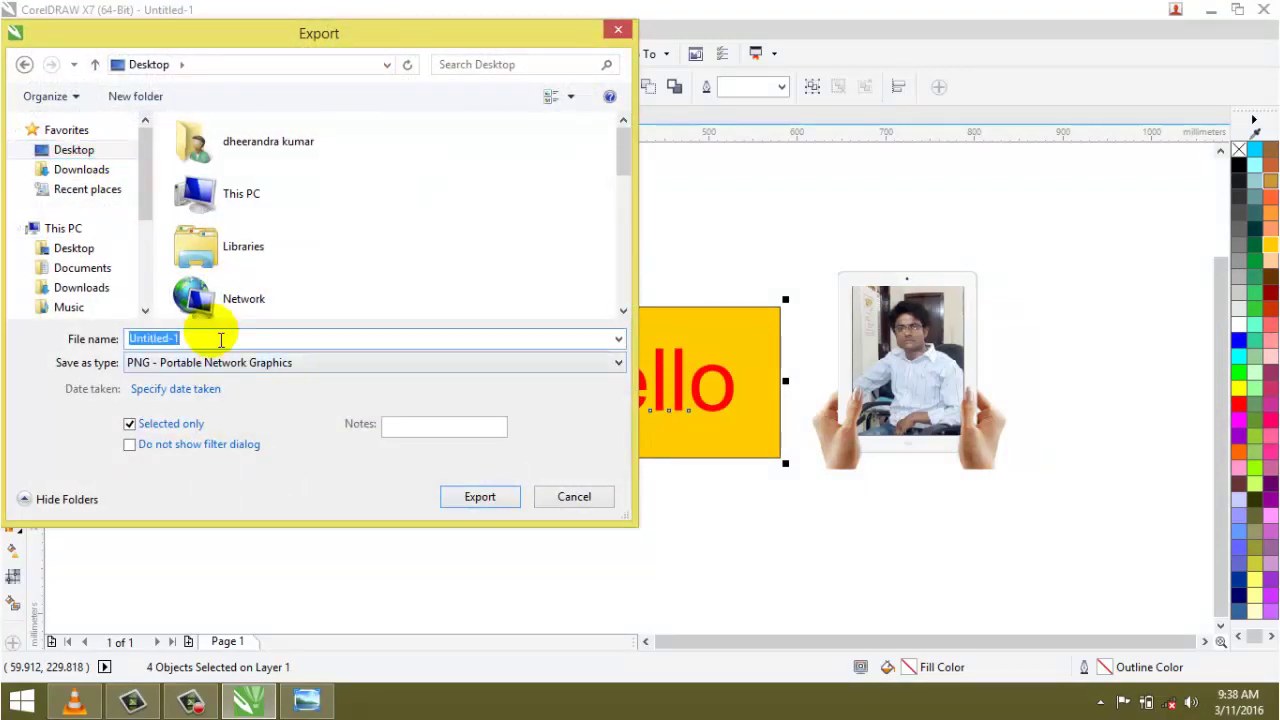
{"action": "type", "text": "corelintro"}
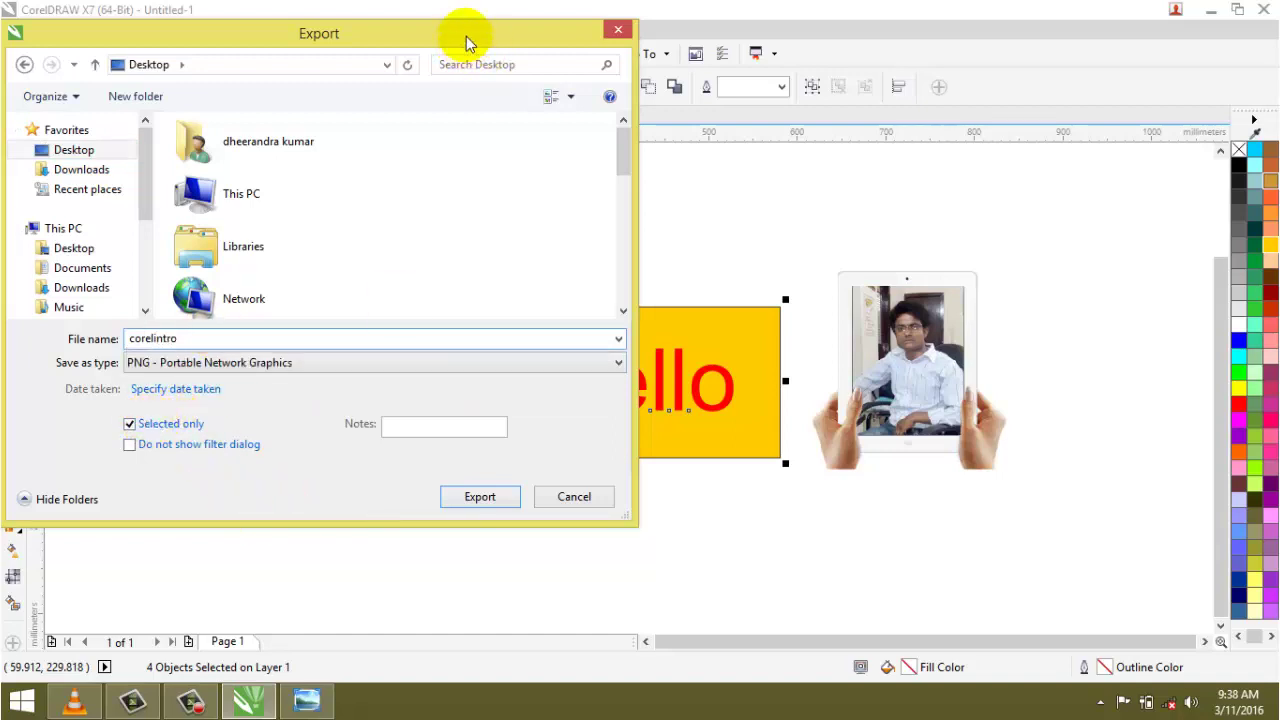
{"action": "left_click_drag", "start_coordinate": [467, 40], "coordinate": [652, 347]}
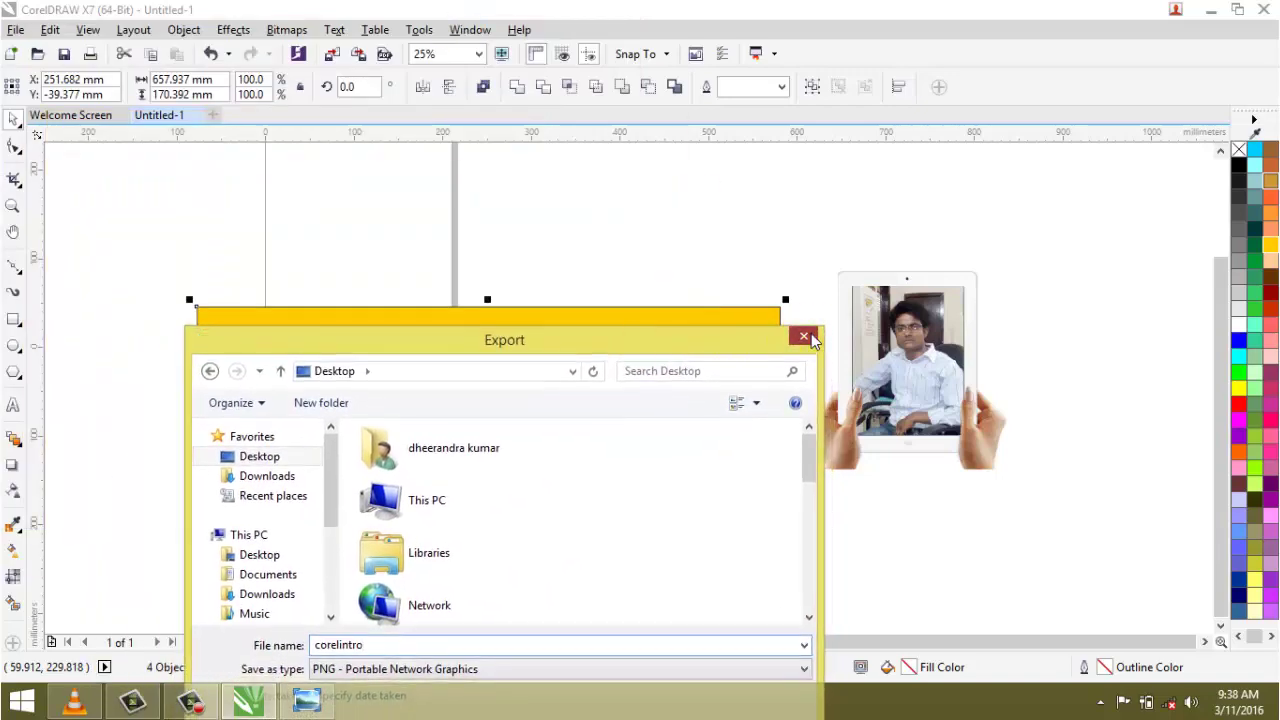
{"action": "left_click", "coordinate": [805, 336]}
- Reopen the export, name the file corelintro and choose the Desktop folder
{"action": "scroll", "coordinate": [734, 309], "scroll_direction": "down", "scroll_amount": 1}
{"action": "scroll", "coordinate": [578, 195], "scroll_direction": "up", "scroll_amount": 1}
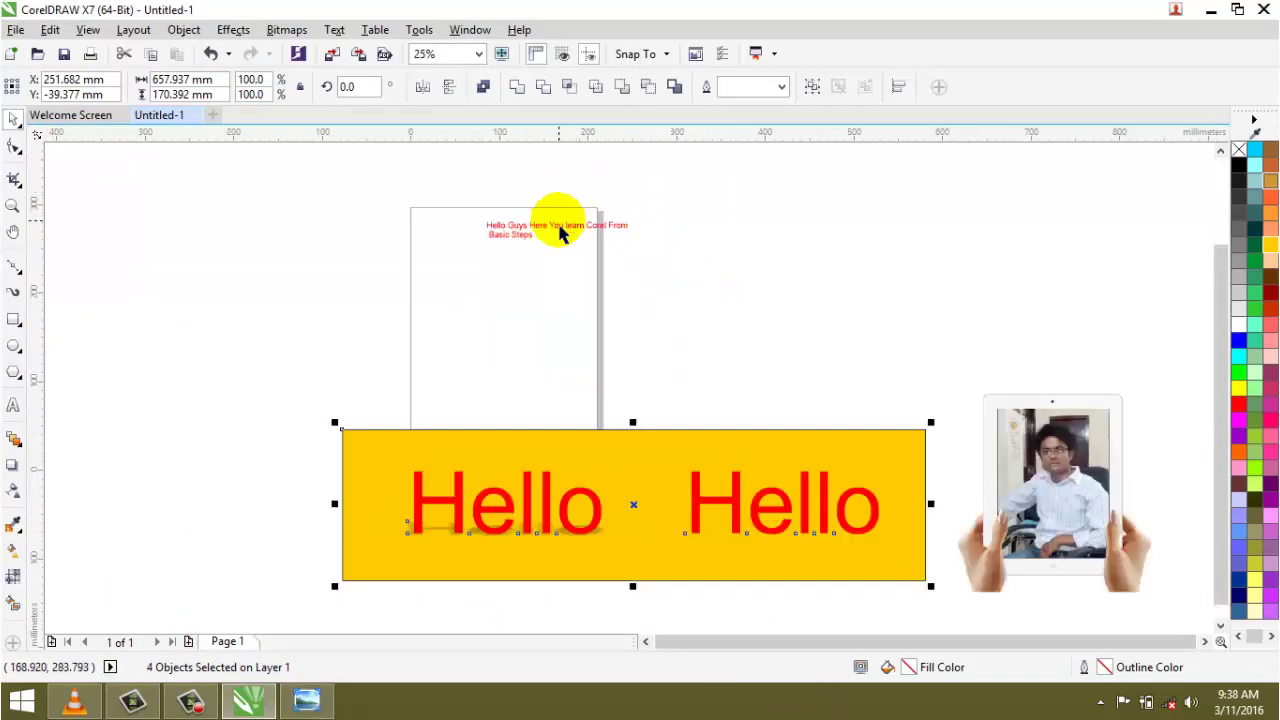
{"action": "scroll", "coordinate": [563, 220], "scroll_direction": "down", "scroll_amount": 1}
{"action": "left_click", "coordinate": [357, 55]}
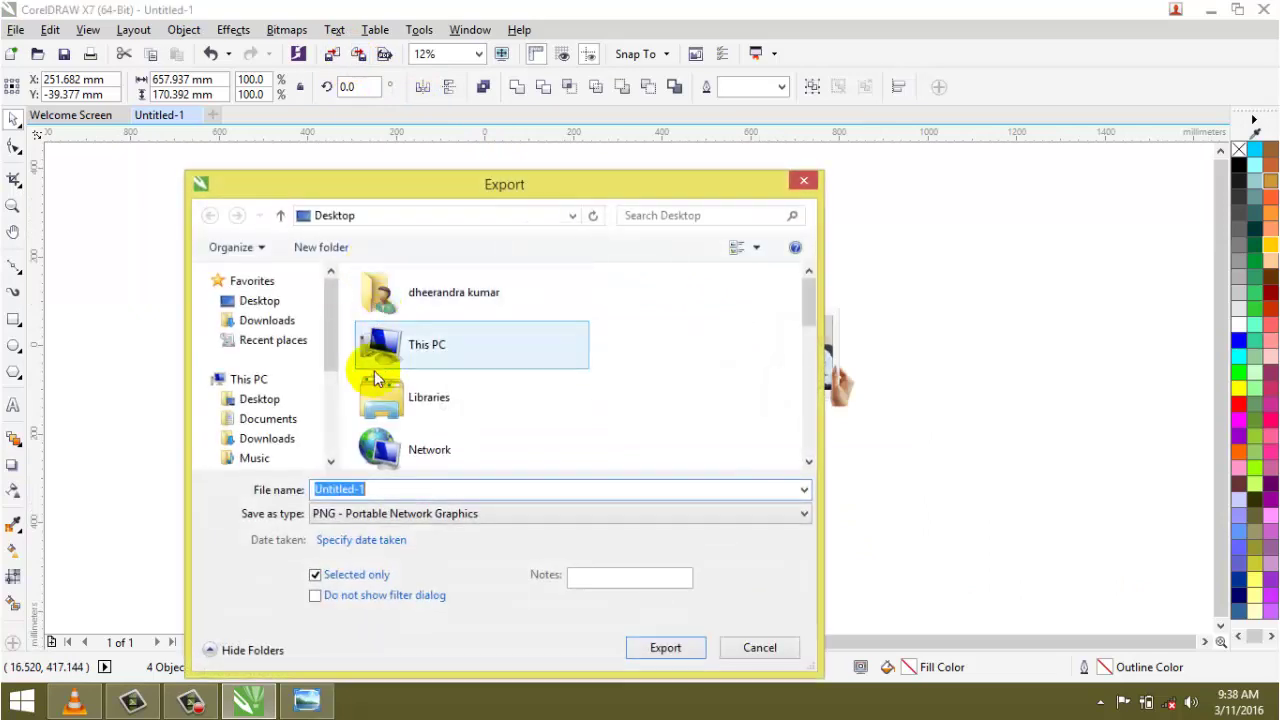
{"action": "type", "text": "co"}
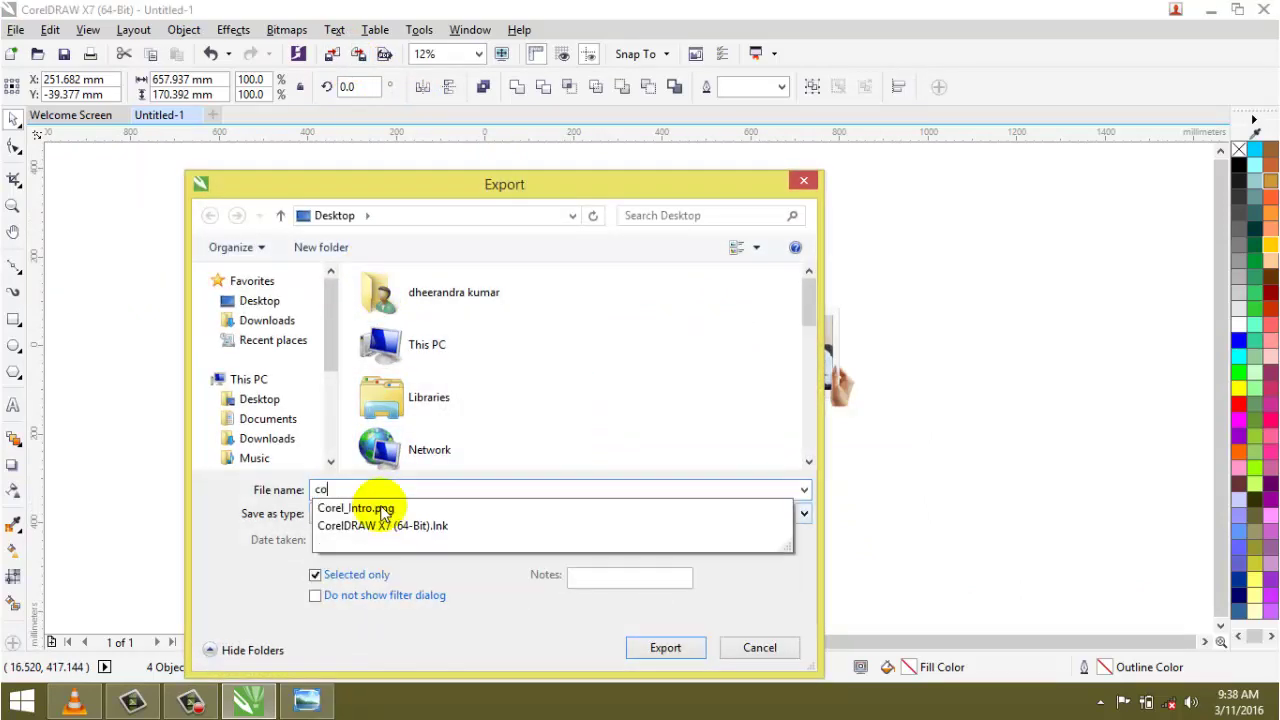
{"action": "type", "text": "relintro"}
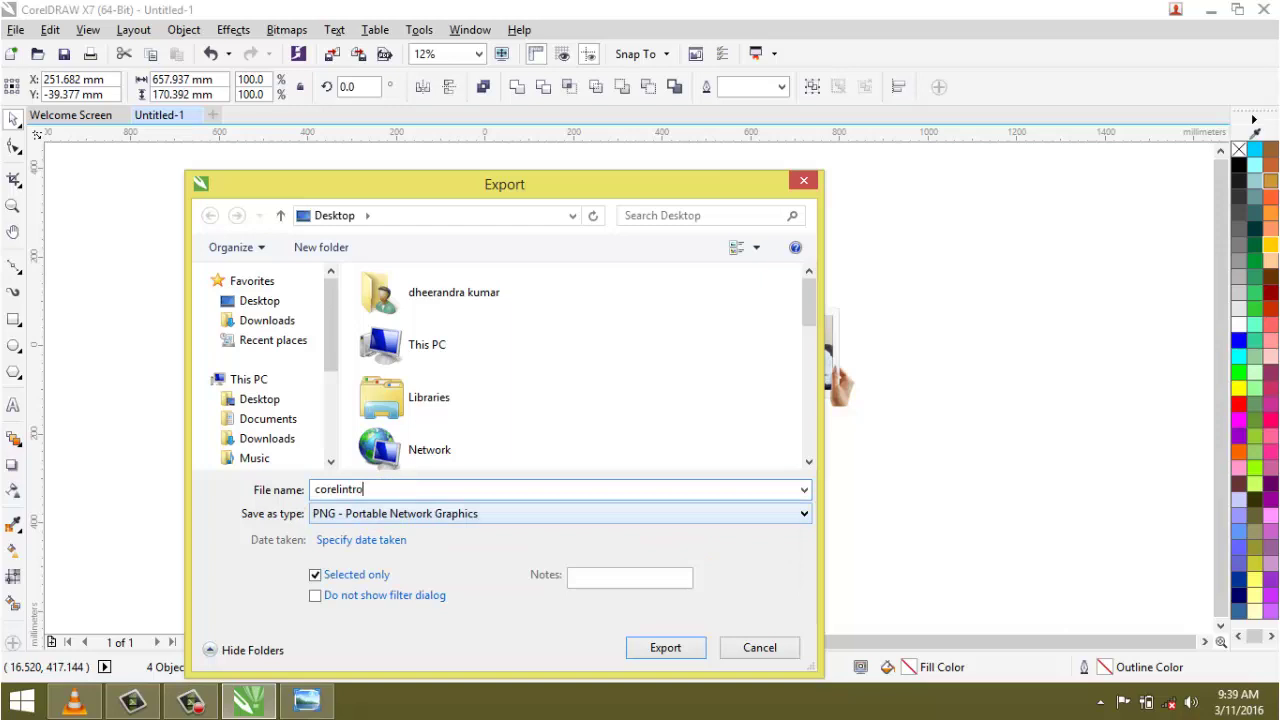
{"action": "left_click", "coordinate": [268, 302]}
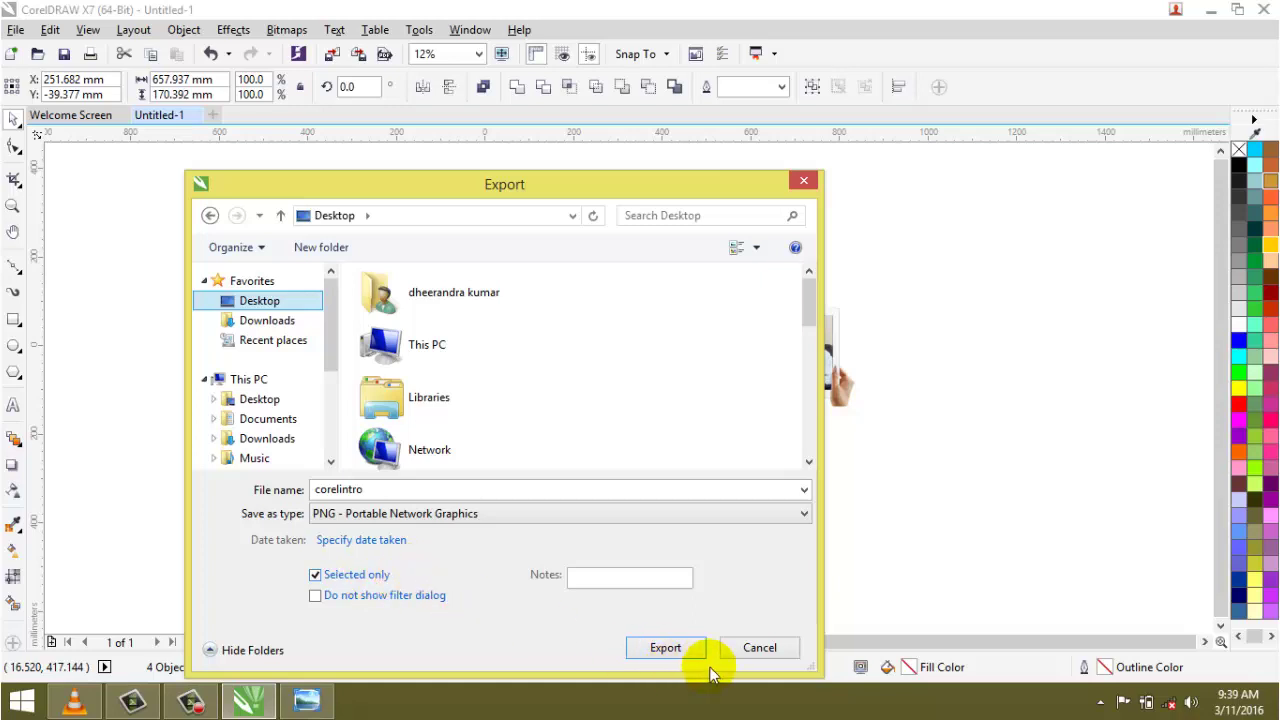
- Export the PNG with RGB Color (24-bit) colour mode and confirm
{"action": "left_click", "coordinate": [668, 648]}
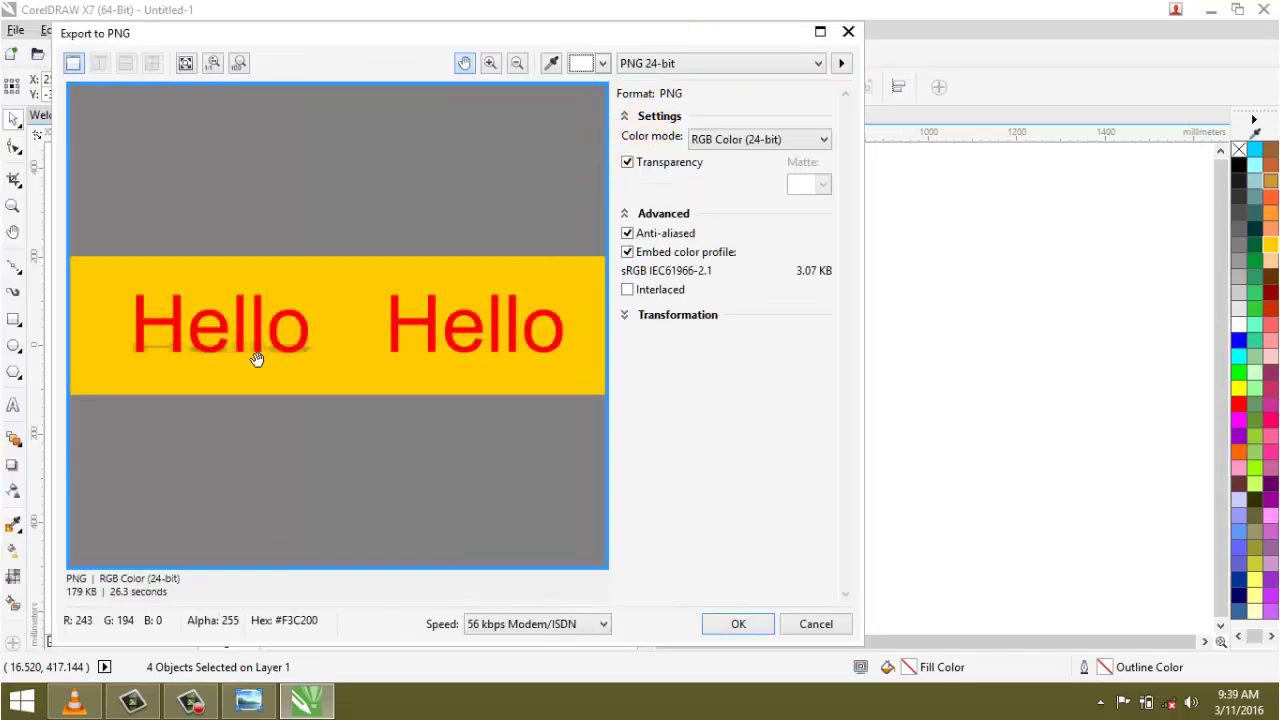
{"action": "left_click", "coordinate": [725, 141]}
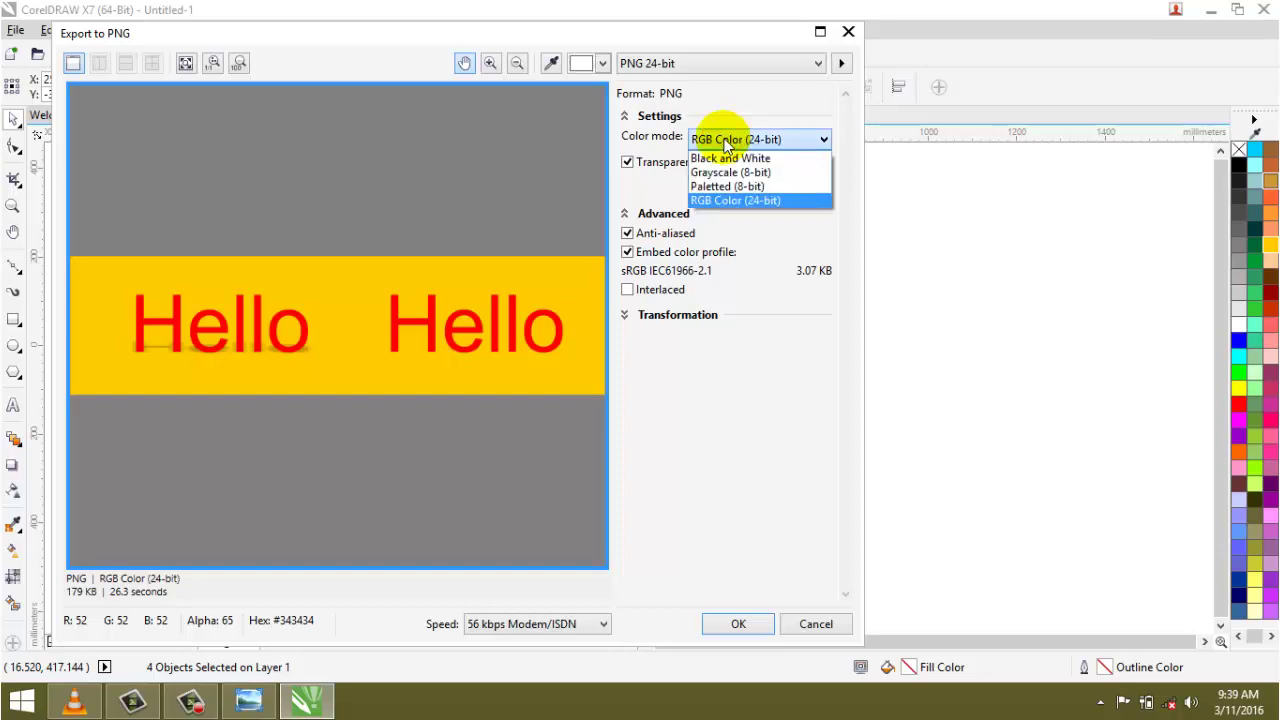
{"action": "left_click", "coordinate": [736, 200]}
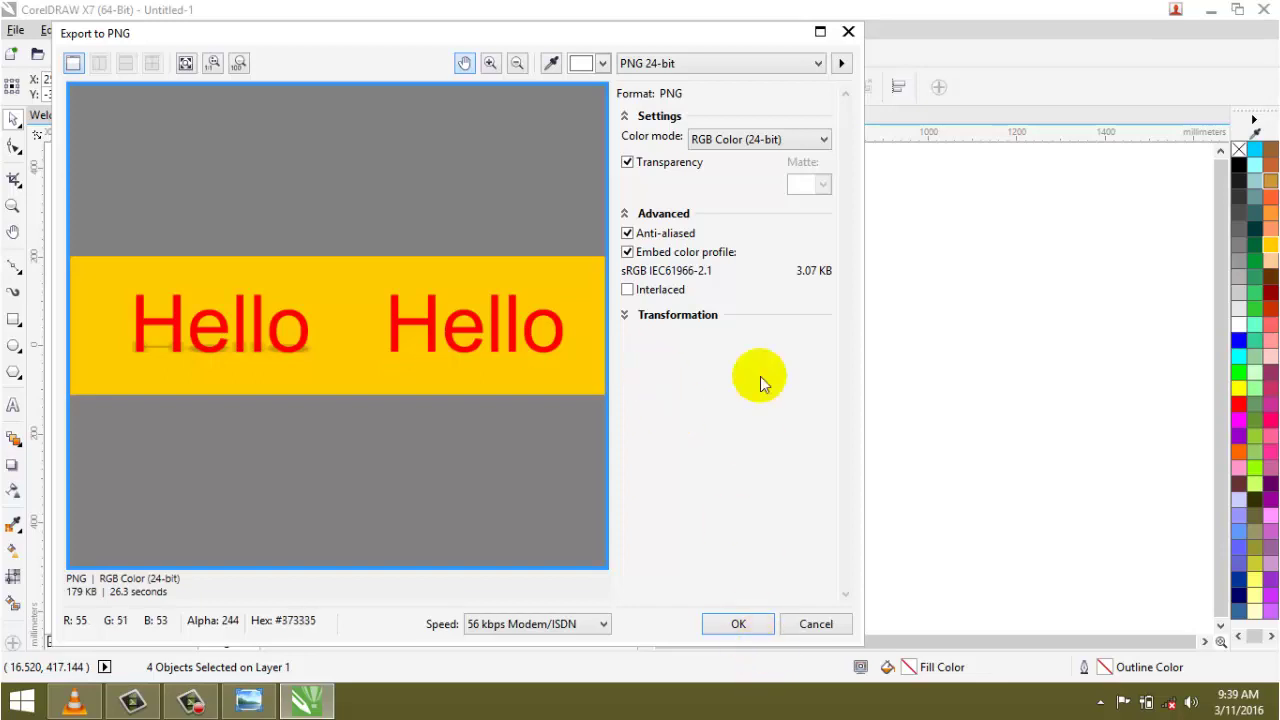
{"action": "left_click", "coordinate": [740, 624]}
- Preview the exported corelintro image from the desktop, then close the preview
{"action": "left_click", "coordinate": [1210, 10]}
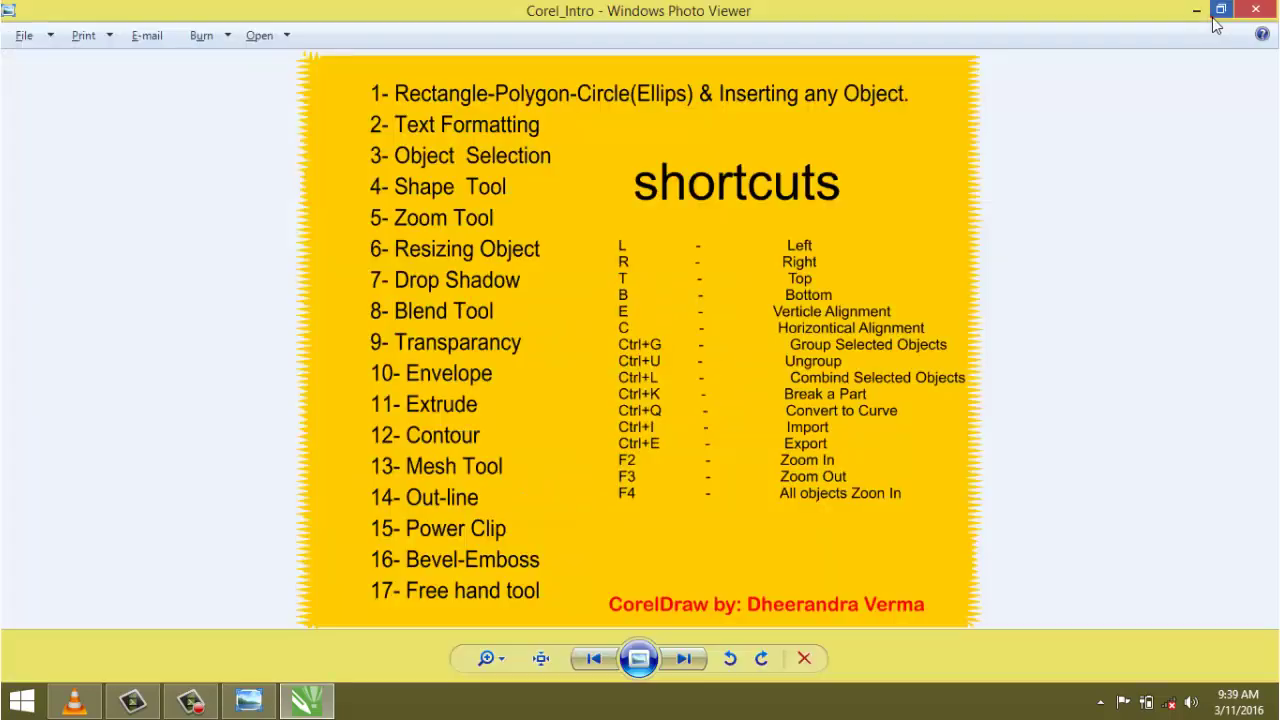
{"action": "left_click", "coordinate": [1196, 10]}
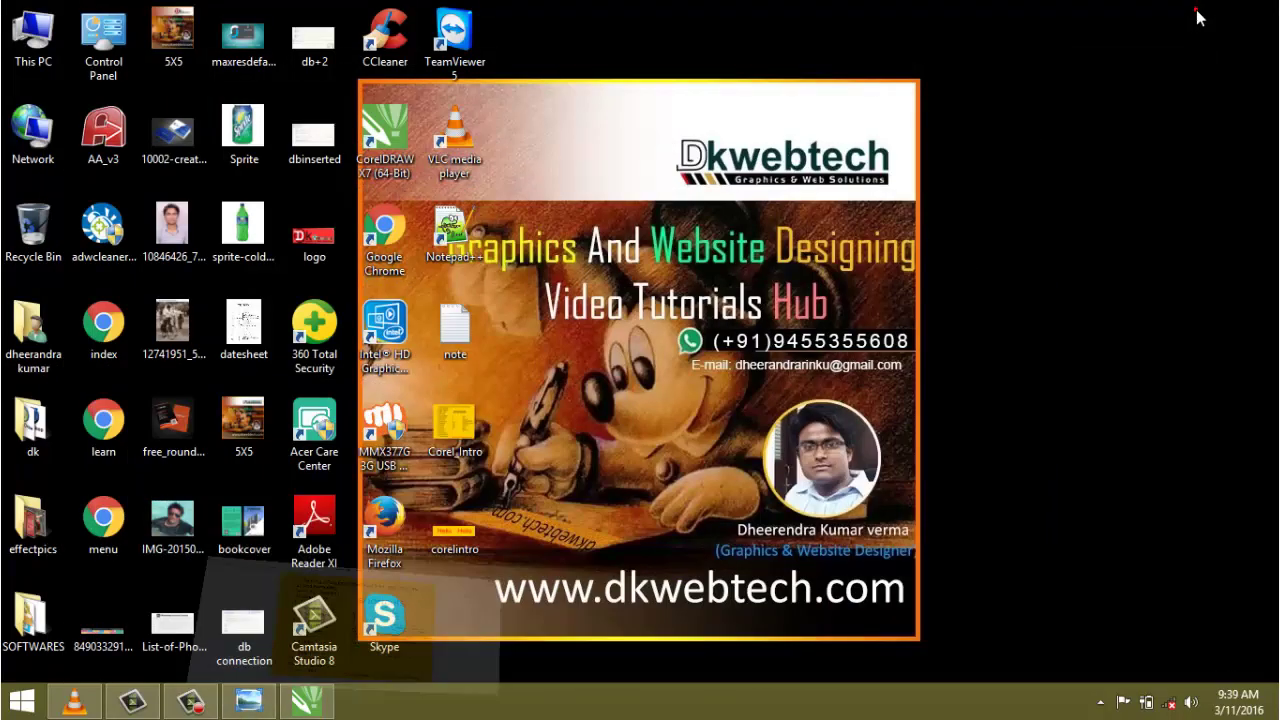
{"action": "right_click", "coordinate": [459, 527]}
{"action": "left_click", "coordinate": [527, 110]}
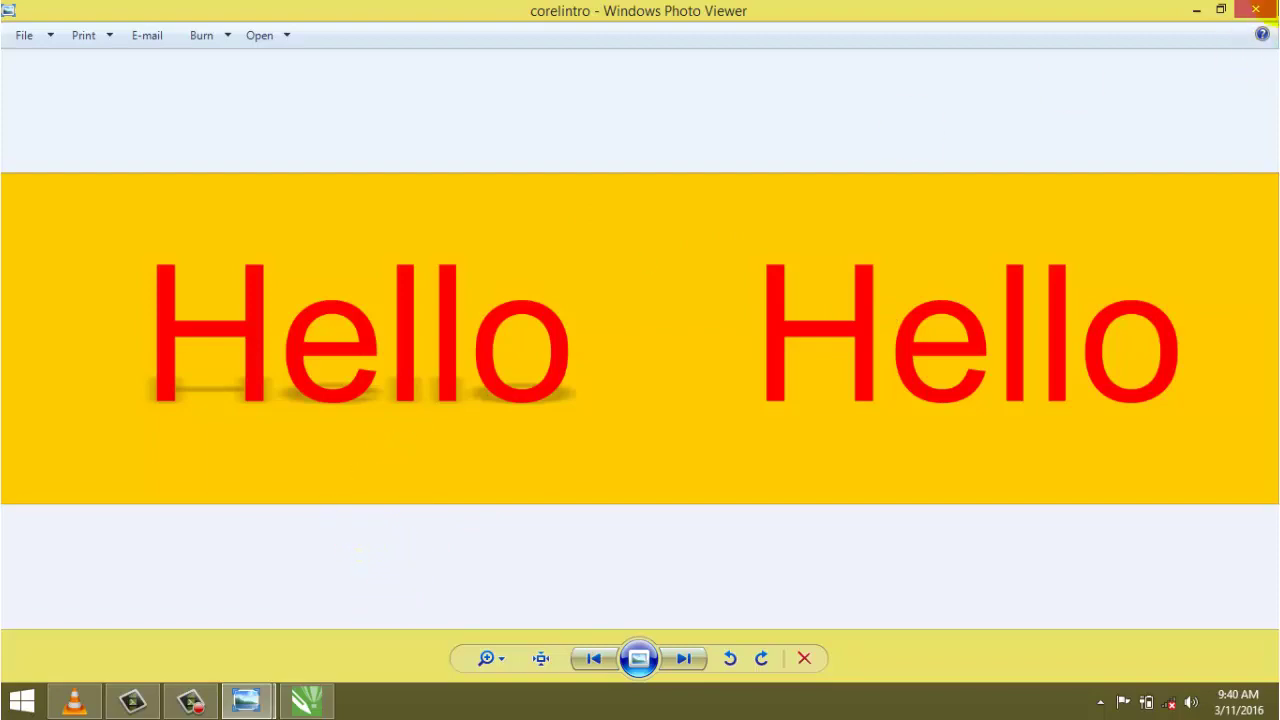
{"action": "left_click", "coordinate": [1256, 10]}
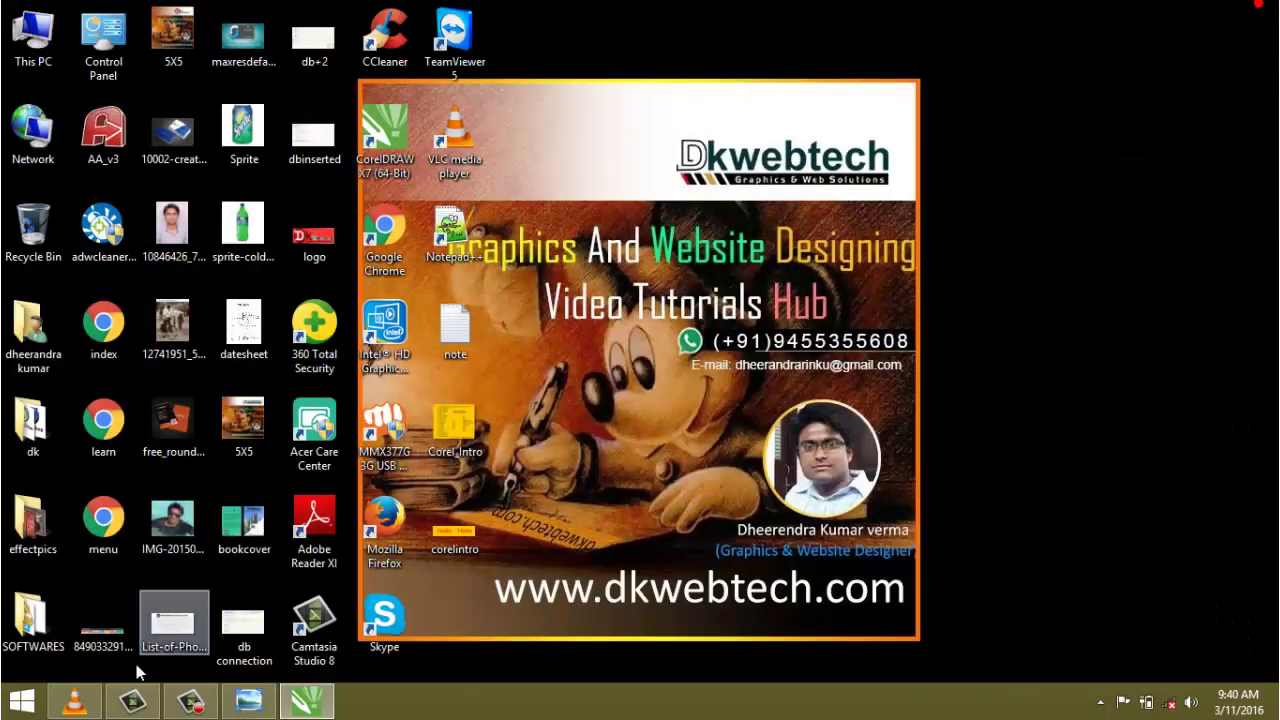
- Return to the CorelDRAW drawing and clear the selection
{"action": "left_click", "coordinate": [305, 708]}
{"action": "left_click", "coordinate": [248, 700]}
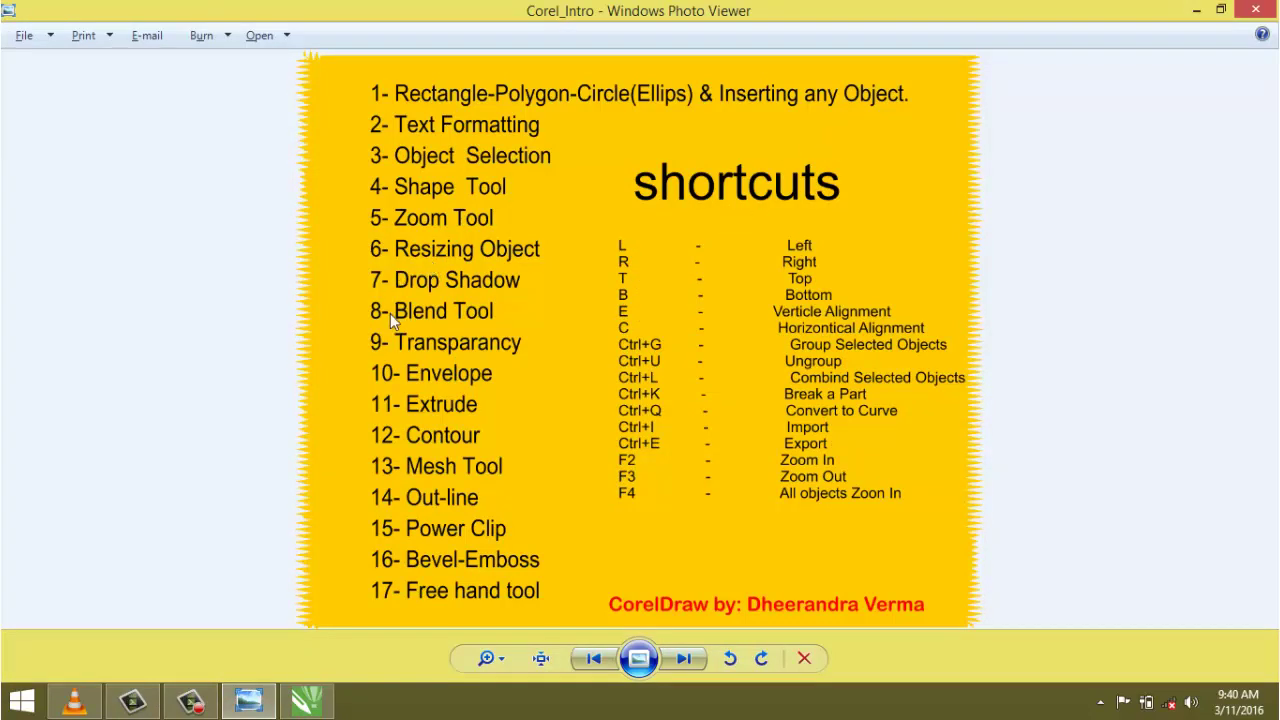
{"action": "key", "text": "alt+Tab"}
{"action": "left_click", "coordinate": [429, 314]}
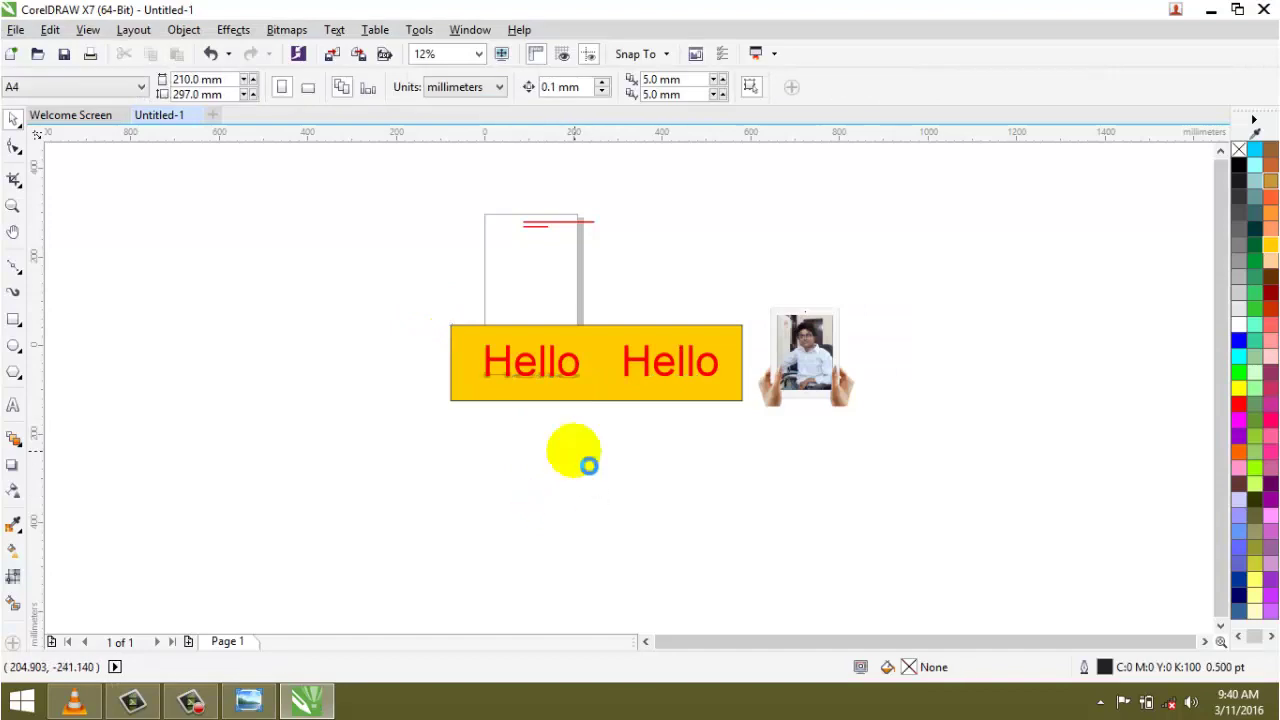
- Draw a red square with no outline below the banner's left end
{"action": "scroll", "coordinate": [589, 465], "scroll_direction": "down", "scroll_amount": 1}
{"action": "scroll", "coordinate": [570, 495], "scroll_direction": "up", "scroll_amount": 1}
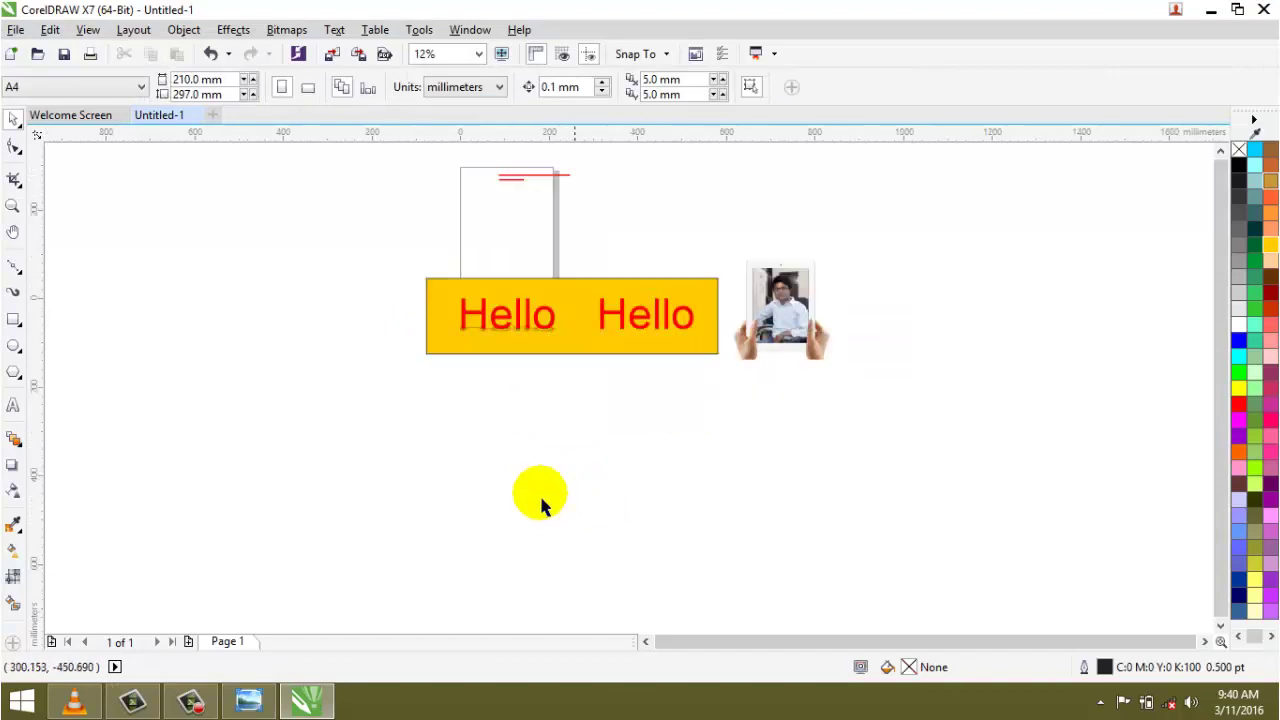
{"action": "left_click", "coordinate": [13, 320]}
{"action": "left_click_drag", "start_coordinate": [328, 422], "coordinate": [489, 534]}
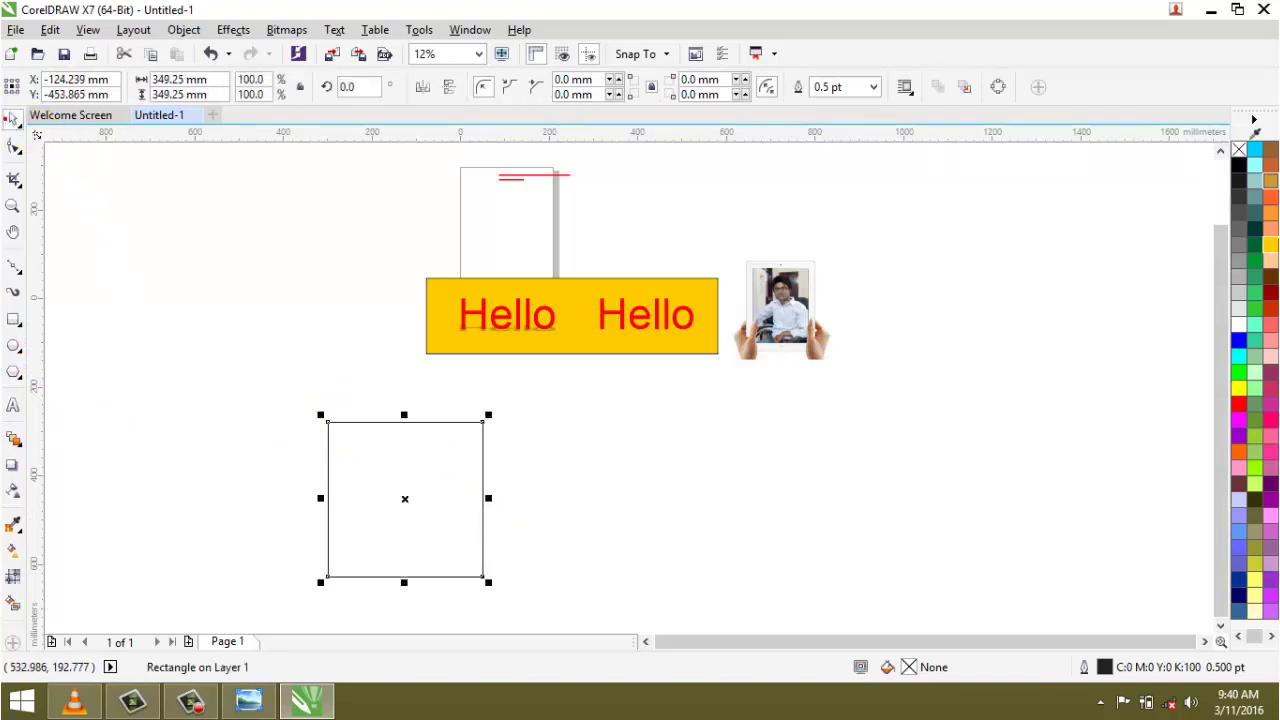
{"action": "left_click", "coordinate": [1238, 403]}
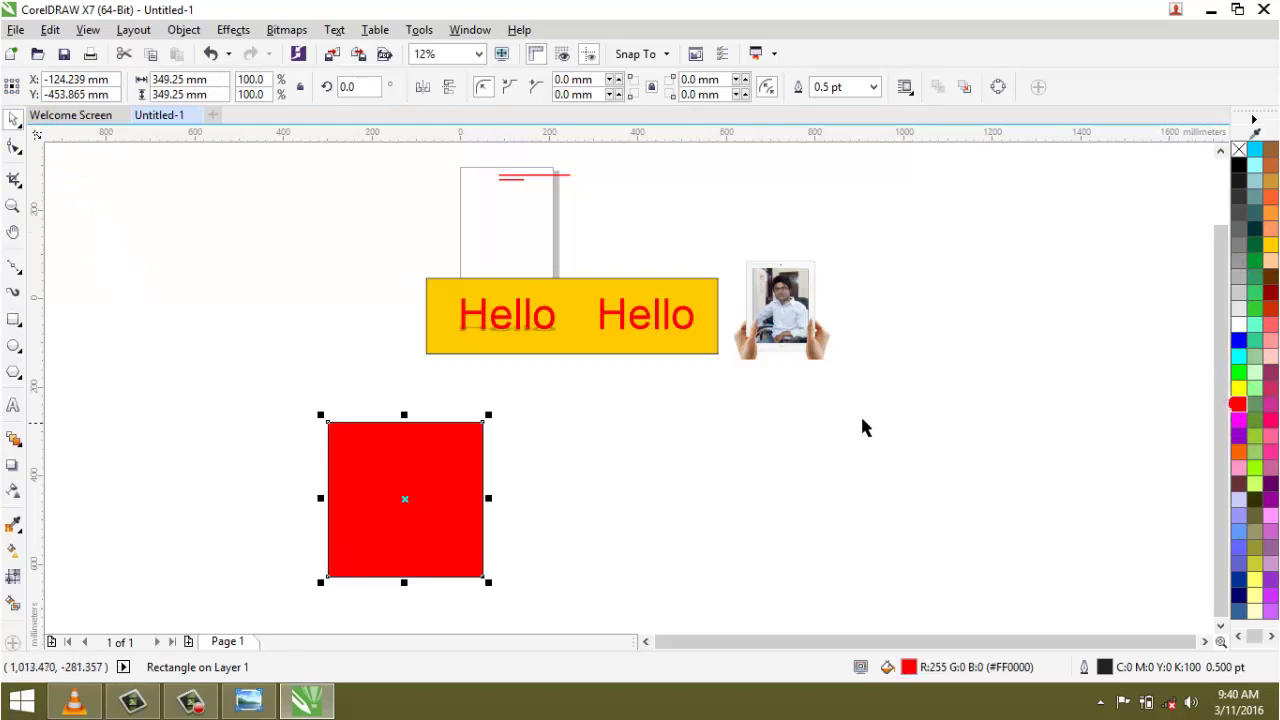
{"action": "right_click", "coordinate": [1238, 150]}
- Place a smaller yellow copy of the square to its right
{"action": "left_click", "coordinate": [737, 423]}
{"action": "left_click_drag", "start_coordinate": [411, 460], "coordinate": [850, 397]}
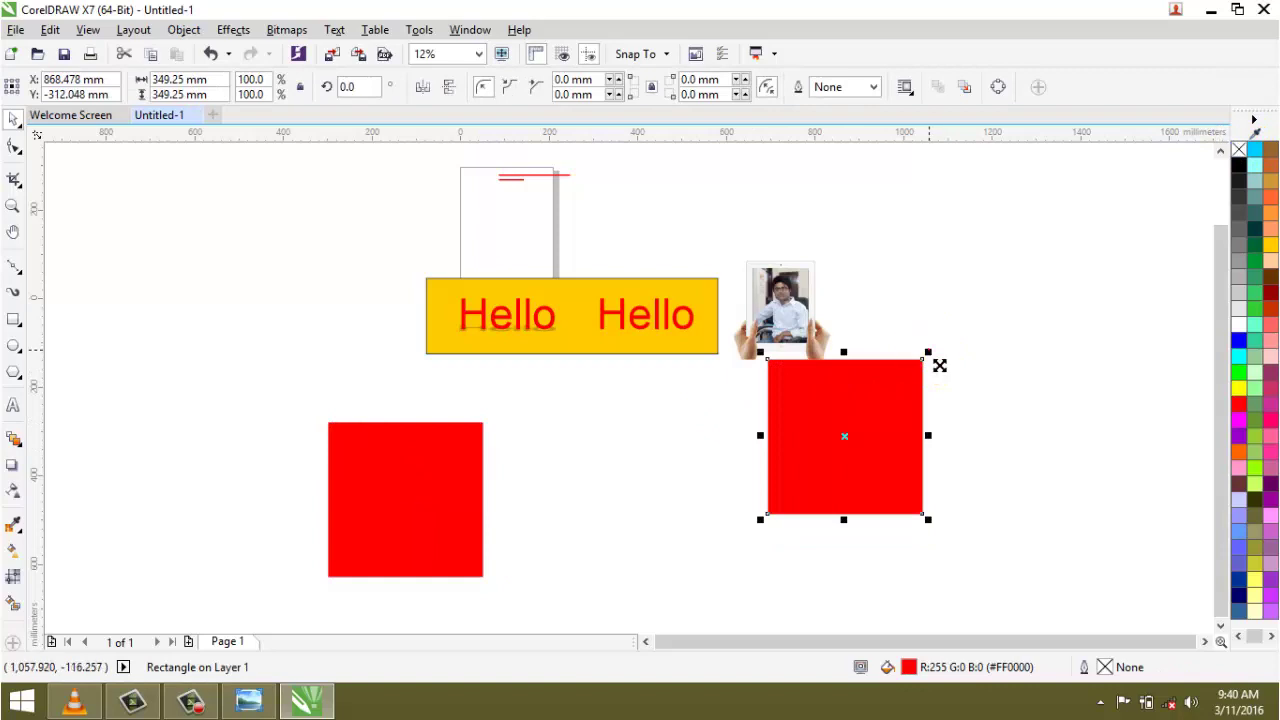
{"action": "mouse_move", "coordinate": [934, 360]}
{"action": "left_mouse_down"}
{"action": "mouse_move", "coordinate": [925, 383]}
{"action": "mouse_move", "coordinate": [898, 383]}
{"action": "left_mouse_up"}
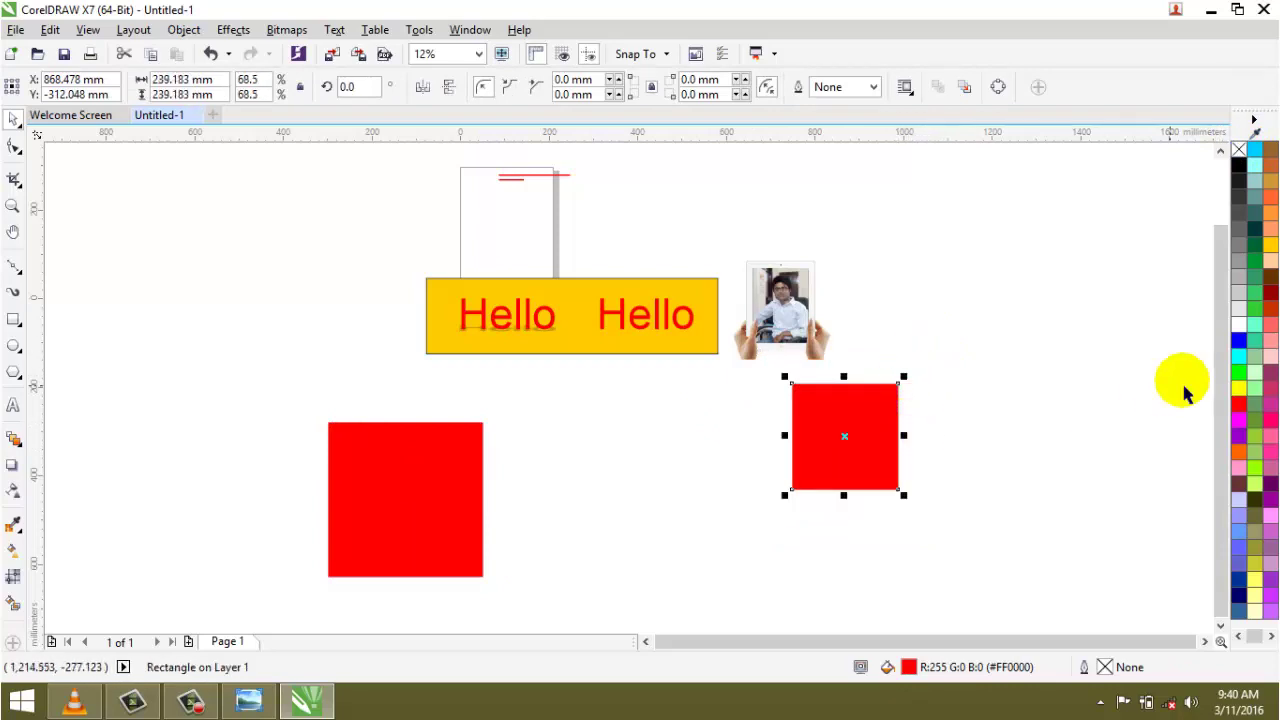
{"action": "left_click", "coordinate": [1238, 388]}
{"action": "left_click", "coordinate": [998, 412]}
{"action": "left_click", "coordinate": [409, 495]}
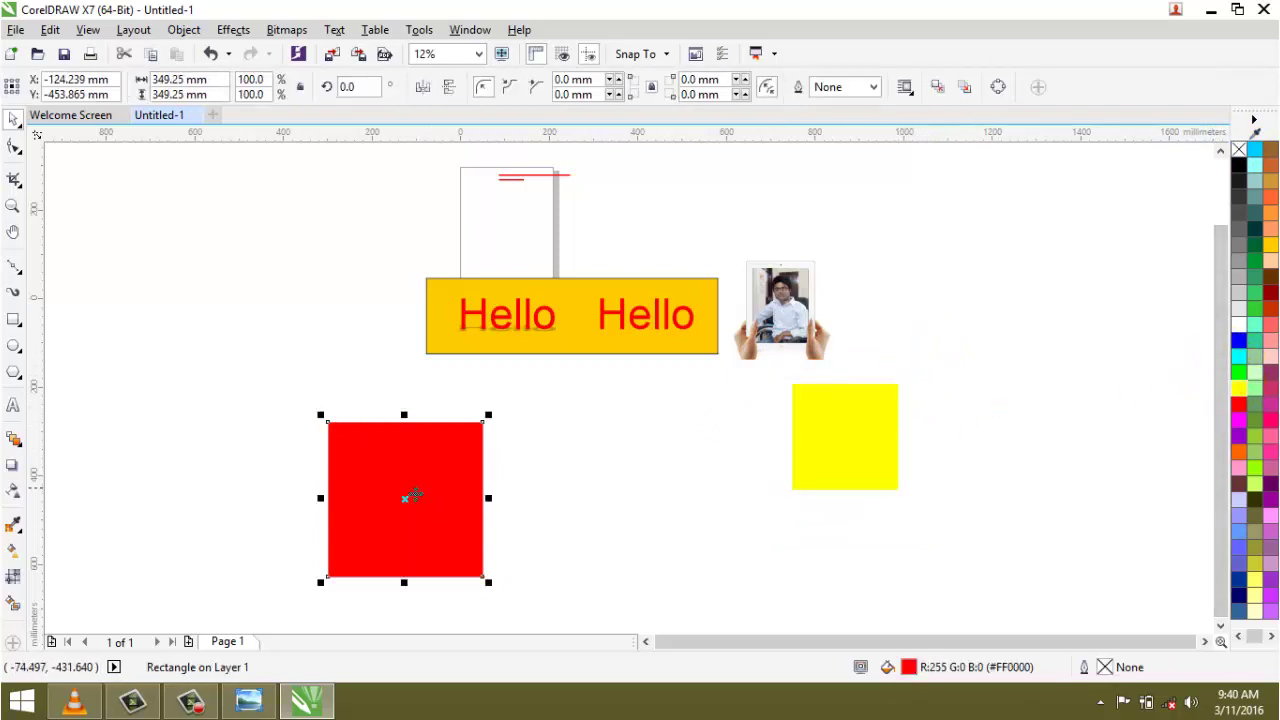
{"action": "left_click", "coordinate": [139, 451]}
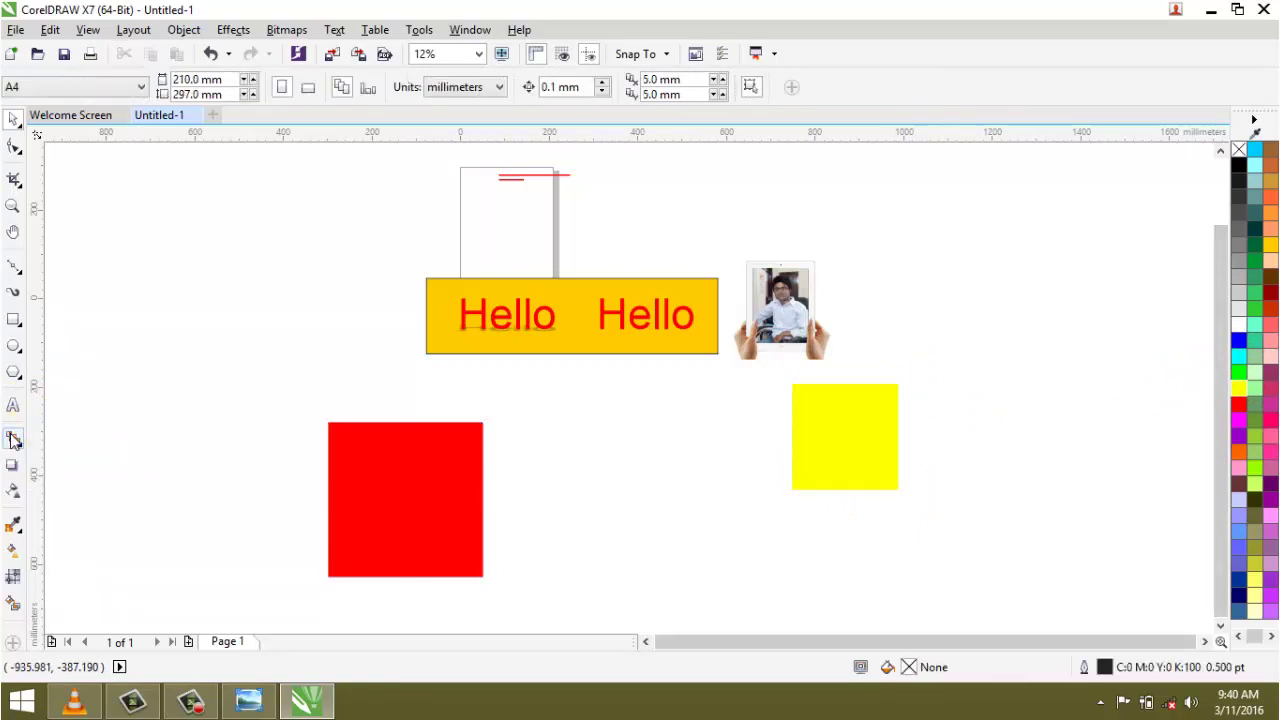
{"action": "left_click", "coordinate": [13, 440]}
{"action": "left_click", "coordinate": [84, 437]}
- Blend the red square into the yellow one and shift the colour balance along it
{"action": "left_click", "coordinate": [393, 490]}
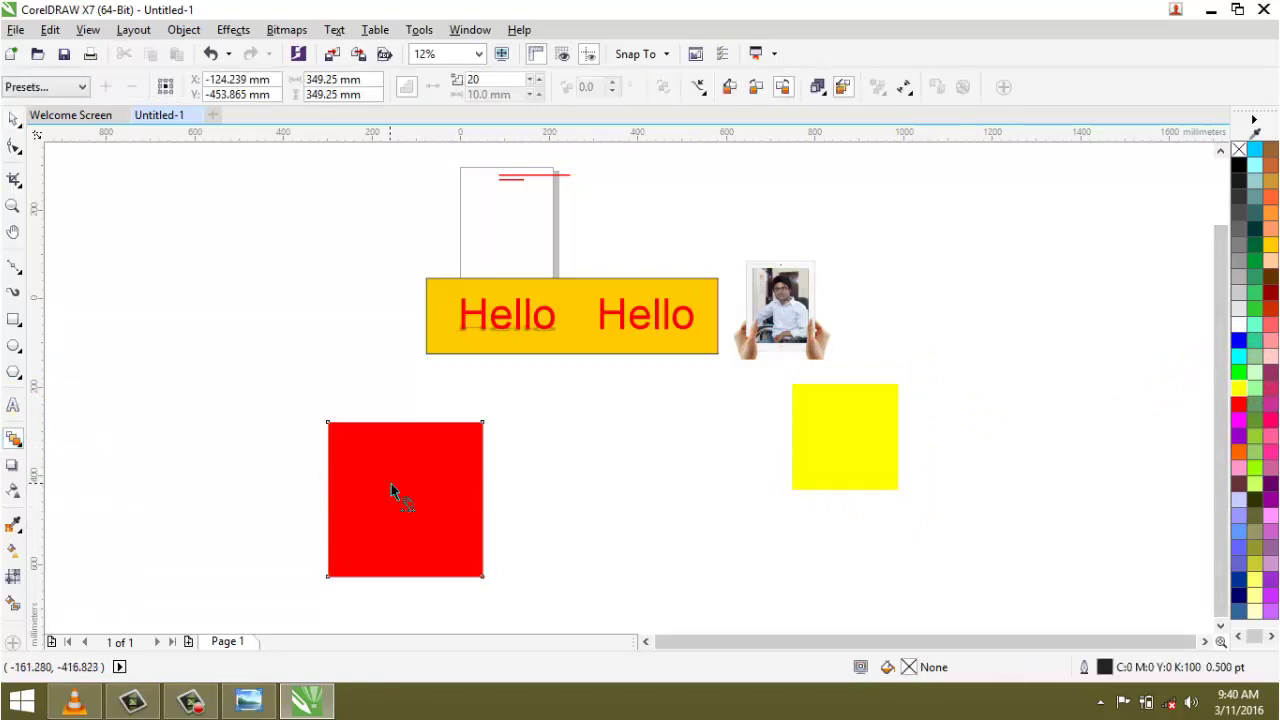
{"action": "left_click_drag", "start_coordinate": [404, 496], "coordinate": [830, 441]}
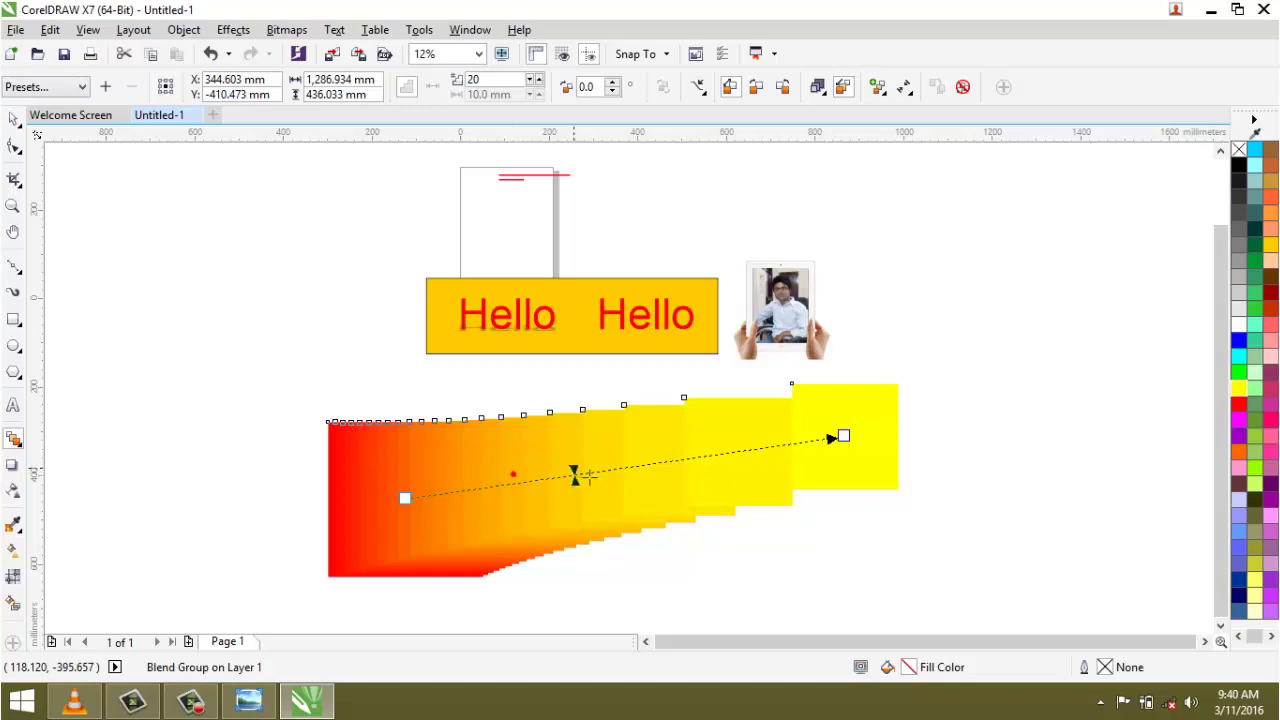
{"action": "left_click_drag", "start_coordinate": [589, 477], "coordinate": [642, 471]}
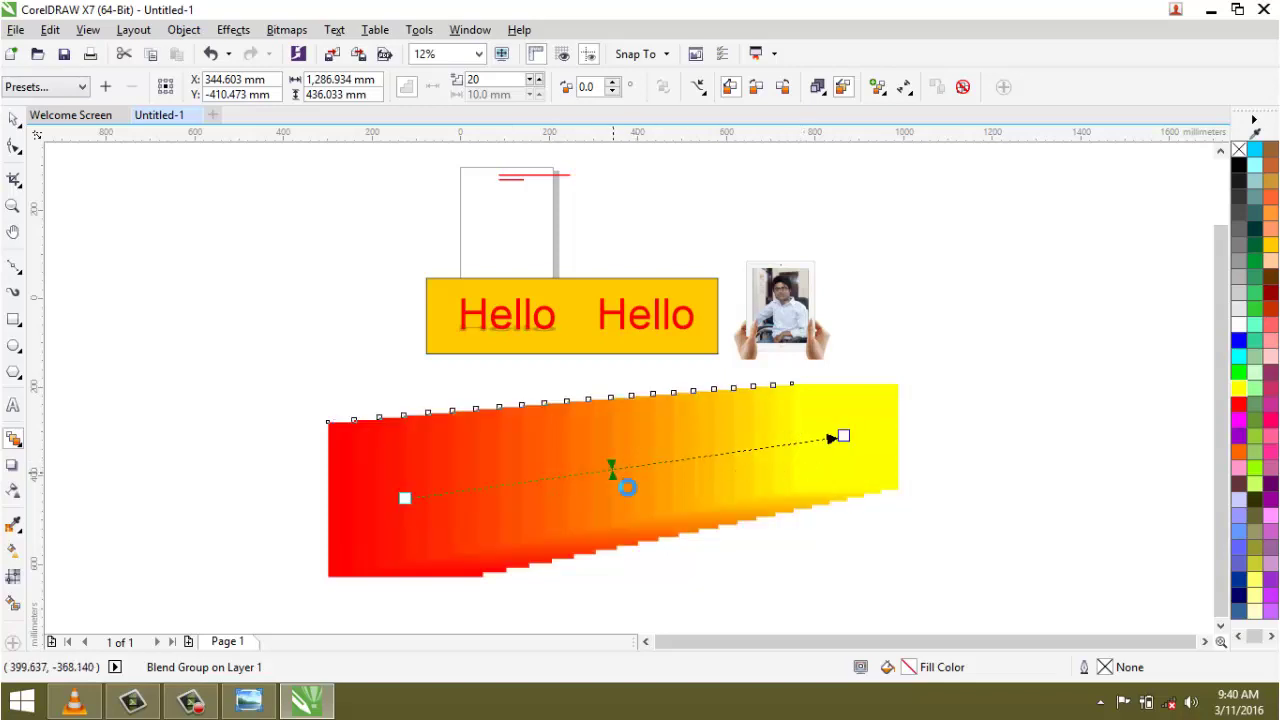
{"action": "left_click_drag", "start_coordinate": [626, 487], "coordinate": [620, 482]}
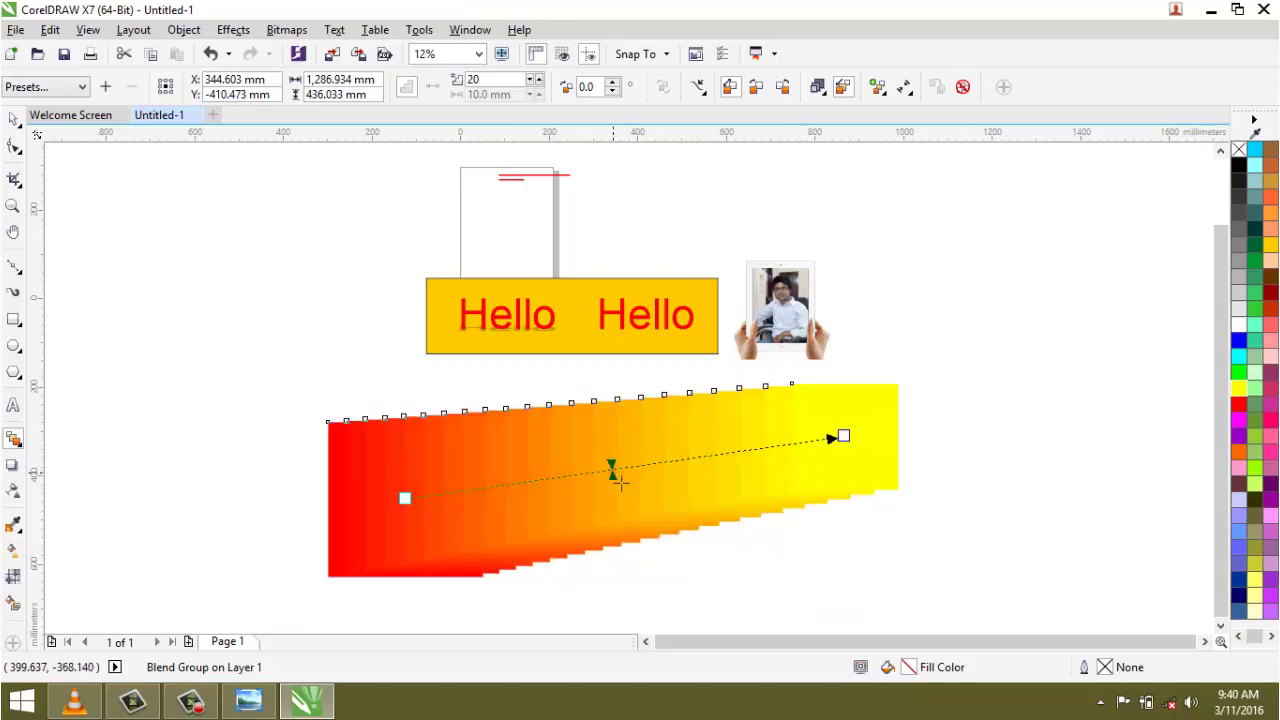
- Rotate the yellow end square so the blend curves into a band
{"action": "left_click", "coordinate": [13, 118]}
{"action": "left_click", "coordinate": [1066, 406]}
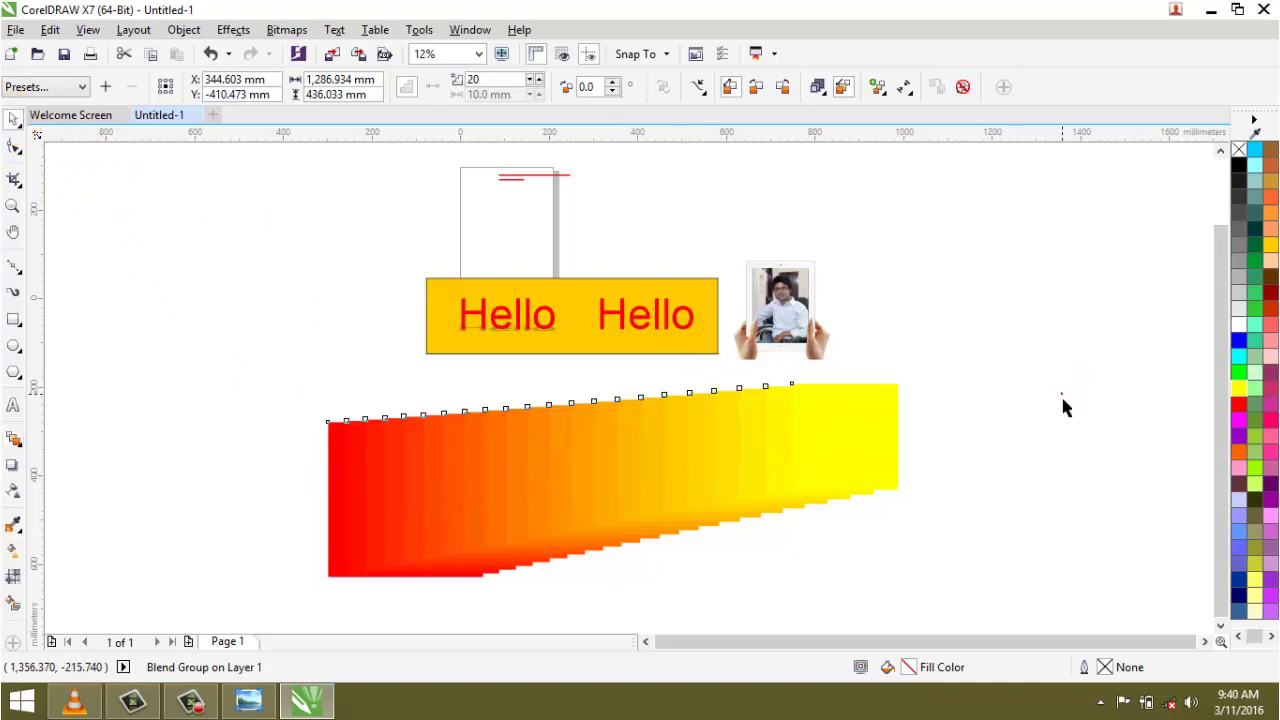
{"action": "left_click", "coordinate": [871, 408]}
{"action": "left_click_drag", "start_coordinate": [904, 378], "coordinate": [948, 434]}
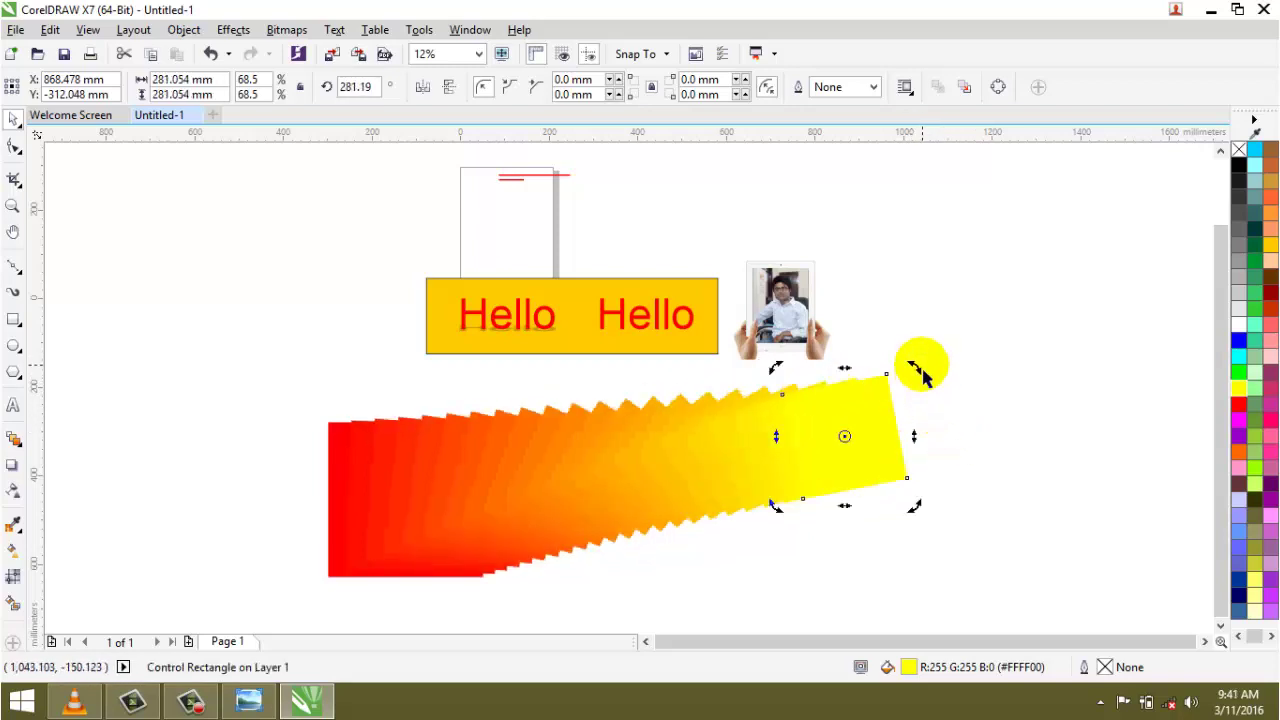
{"action": "left_click_drag", "start_coordinate": [928, 380], "coordinate": [925, 438]}
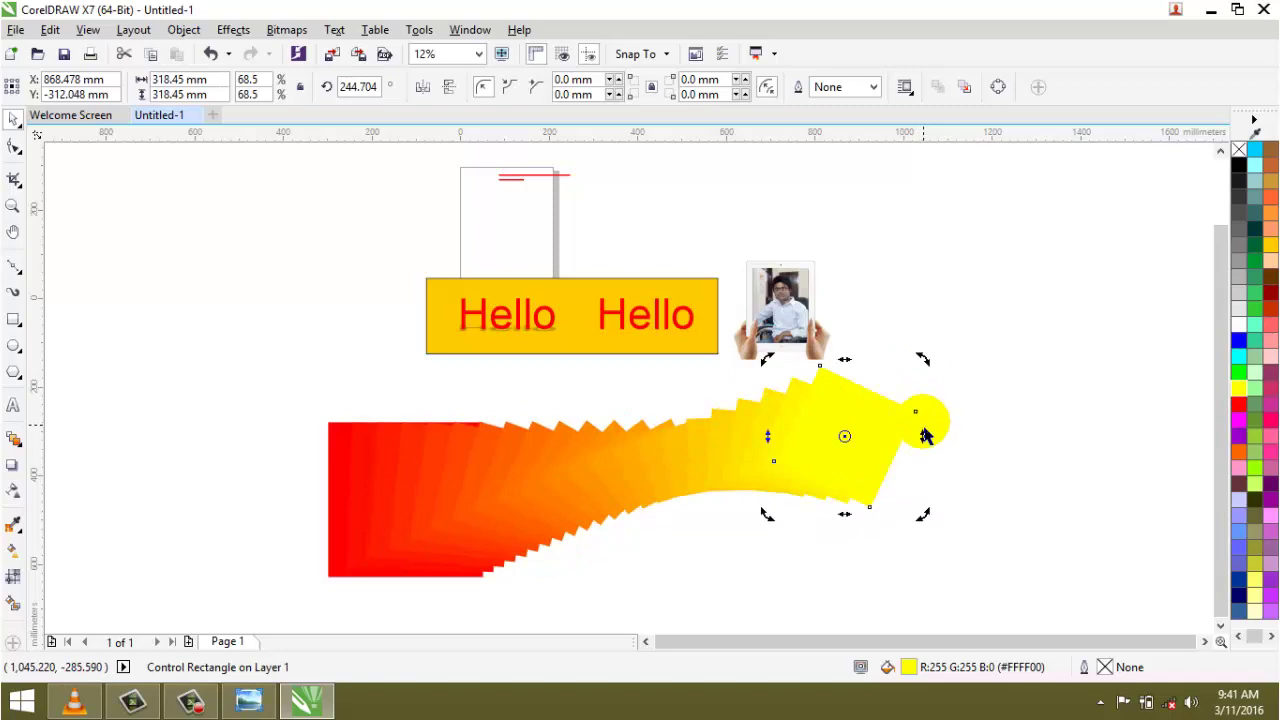
{"action": "left_click_drag", "start_coordinate": [930, 366], "coordinate": [907, 357]}
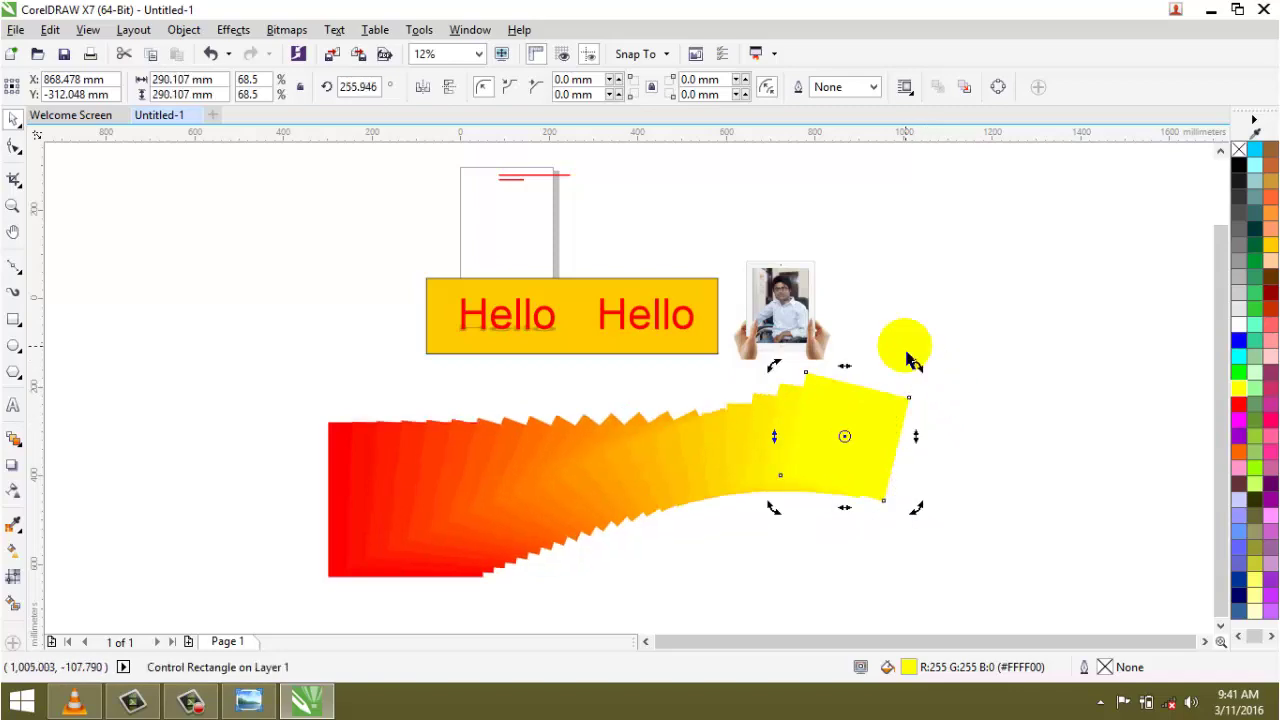
{"action": "left_click", "coordinate": [985, 380]}
- Move the blend group to the upper right above the tablet photo
{"action": "left_click", "coordinate": [574, 490]}
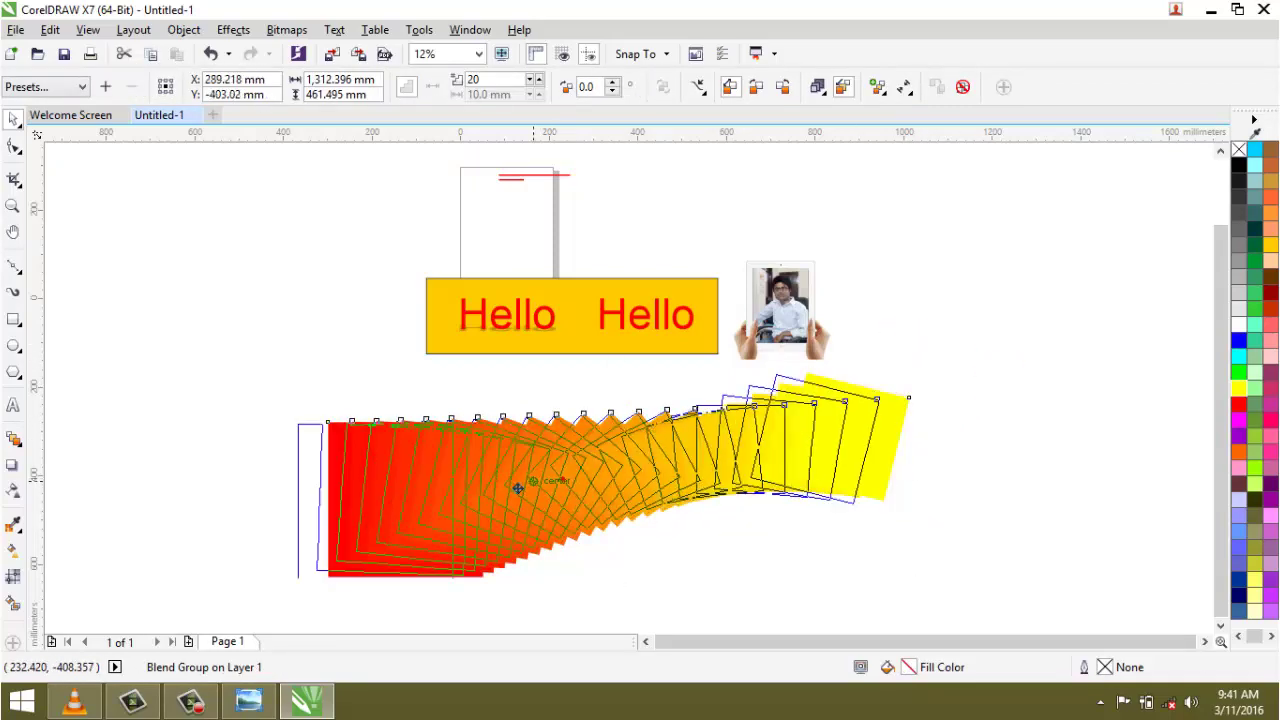
{"action": "left_click_drag", "start_coordinate": [517, 488], "coordinate": [593, 462]}
{"action": "mouse_move", "coordinate": [963, 350]}
{"action": "left_mouse_down"}
{"action": "mouse_move", "coordinate": [911, 403]}
{"action": "mouse_move", "coordinate": [883, 409]}
{"action": "left_mouse_up"}
{"action": "left_click_drag", "start_coordinate": [790, 425], "coordinate": [940, 200]}
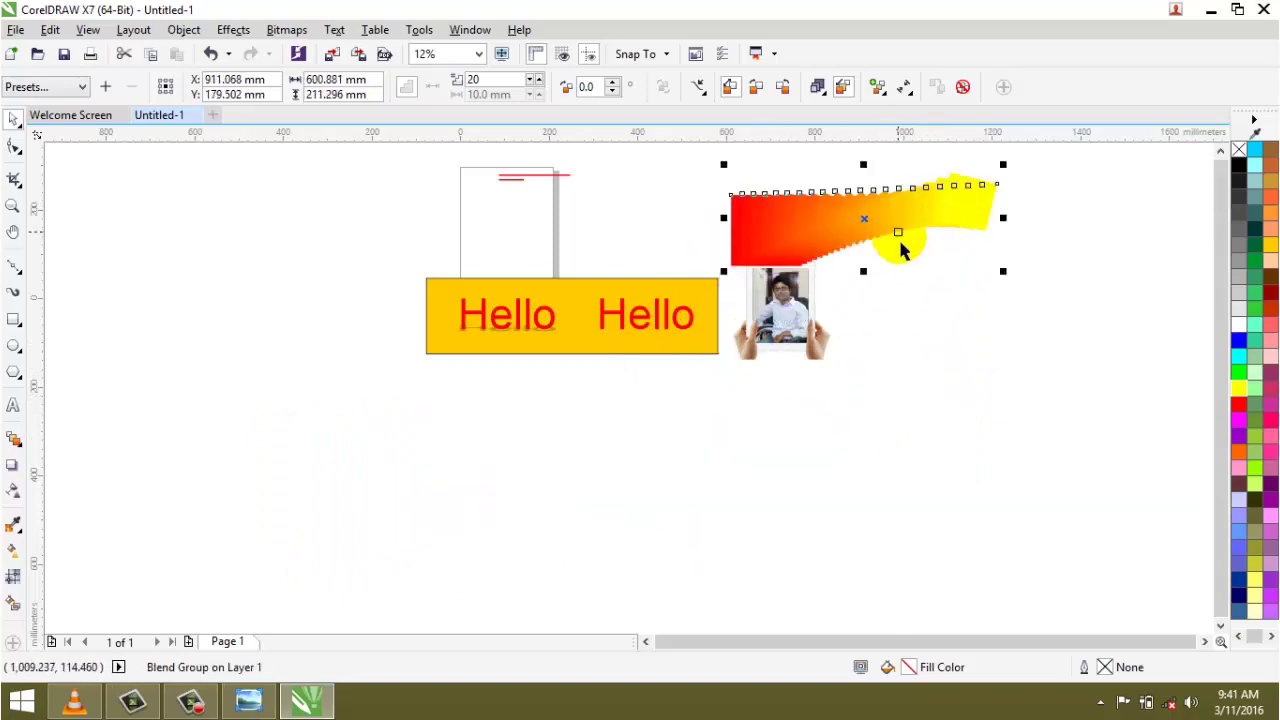
{"action": "left_click_drag", "start_coordinate": [900, 250], "coordinate": [922, 232]}
{"action": "left_click", "coordinate": [914, 280]}
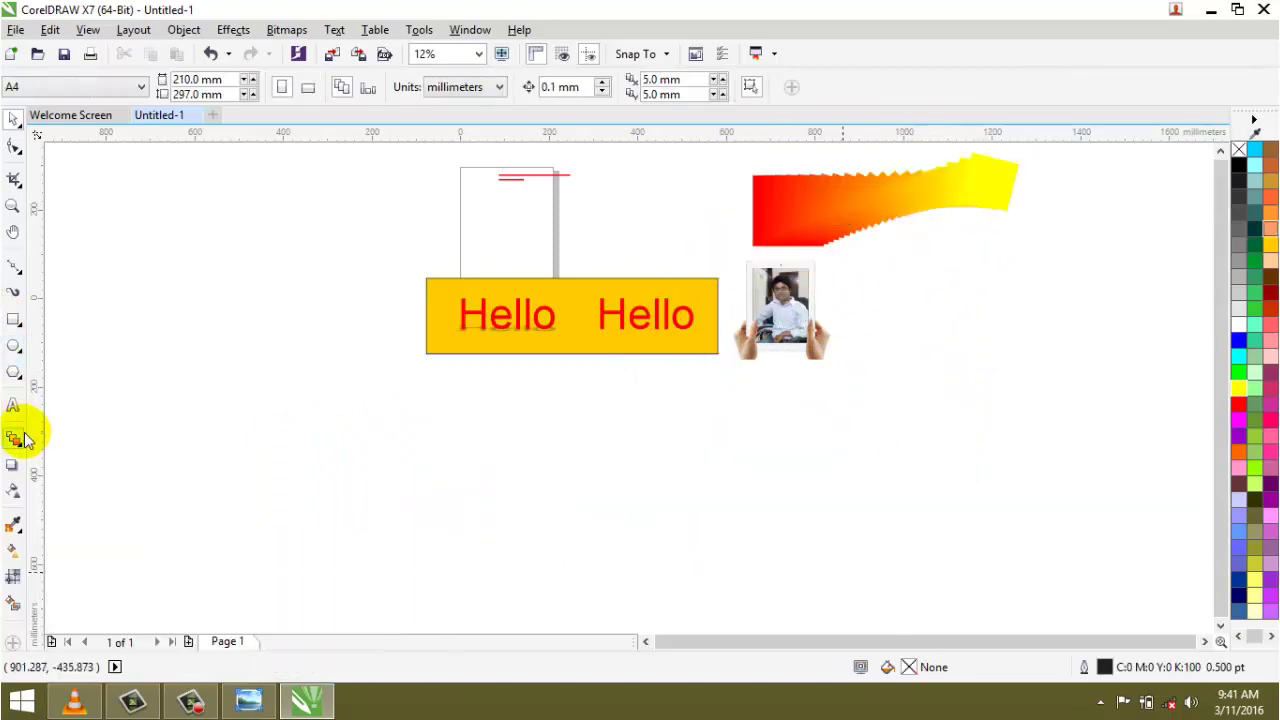
{"action": "left_click", "coordinate": [13, 466]}
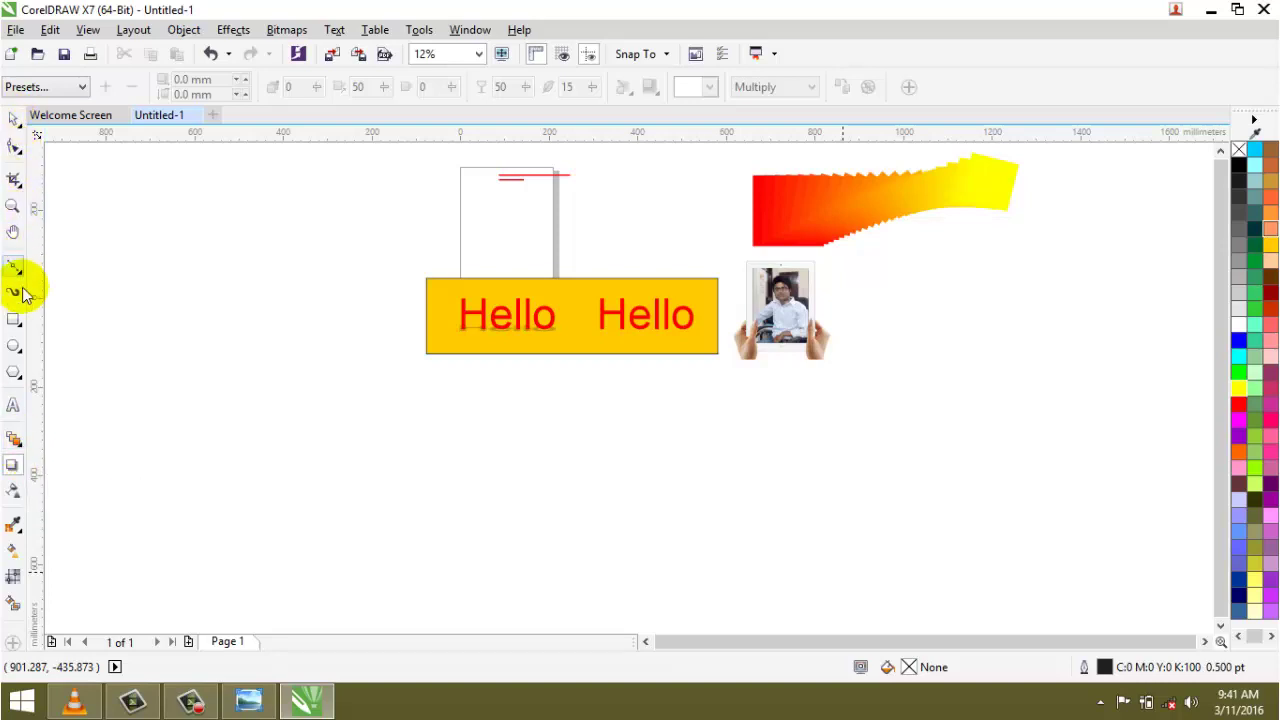
{"action": "left_click", "coordinate": [20, 449]}
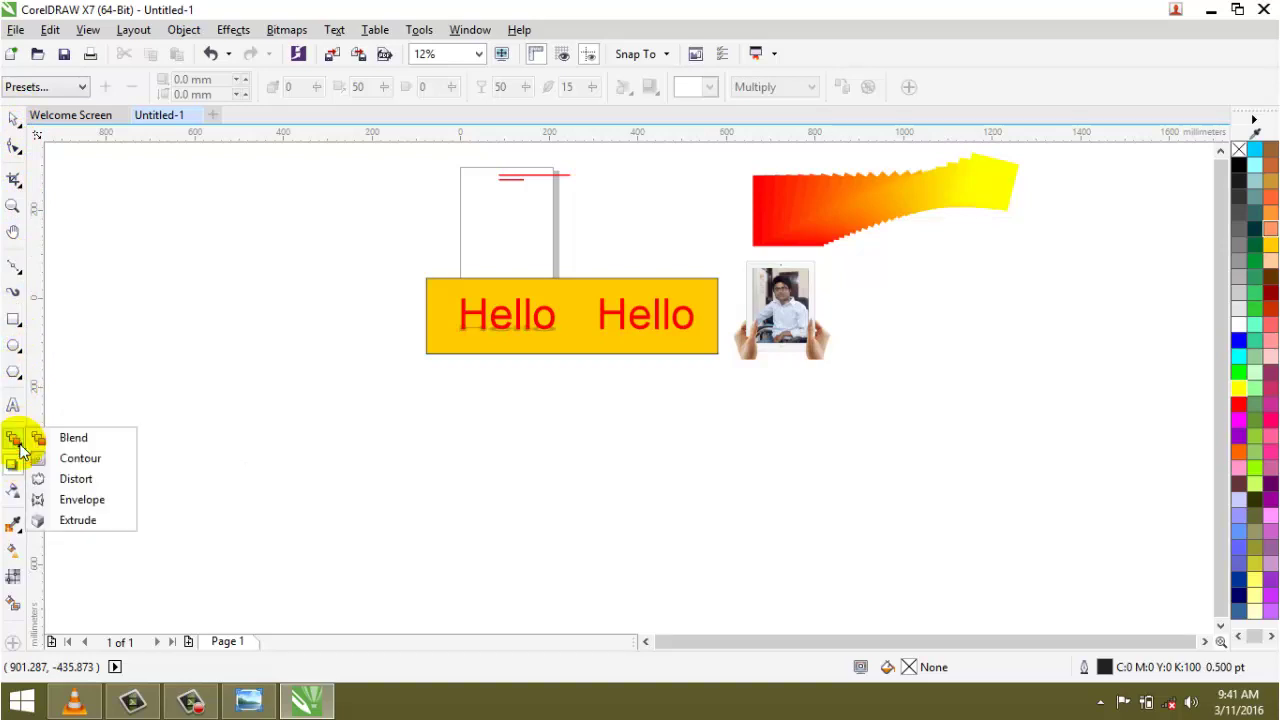
{"action": "left_click", "coordinate": [68, 460]}
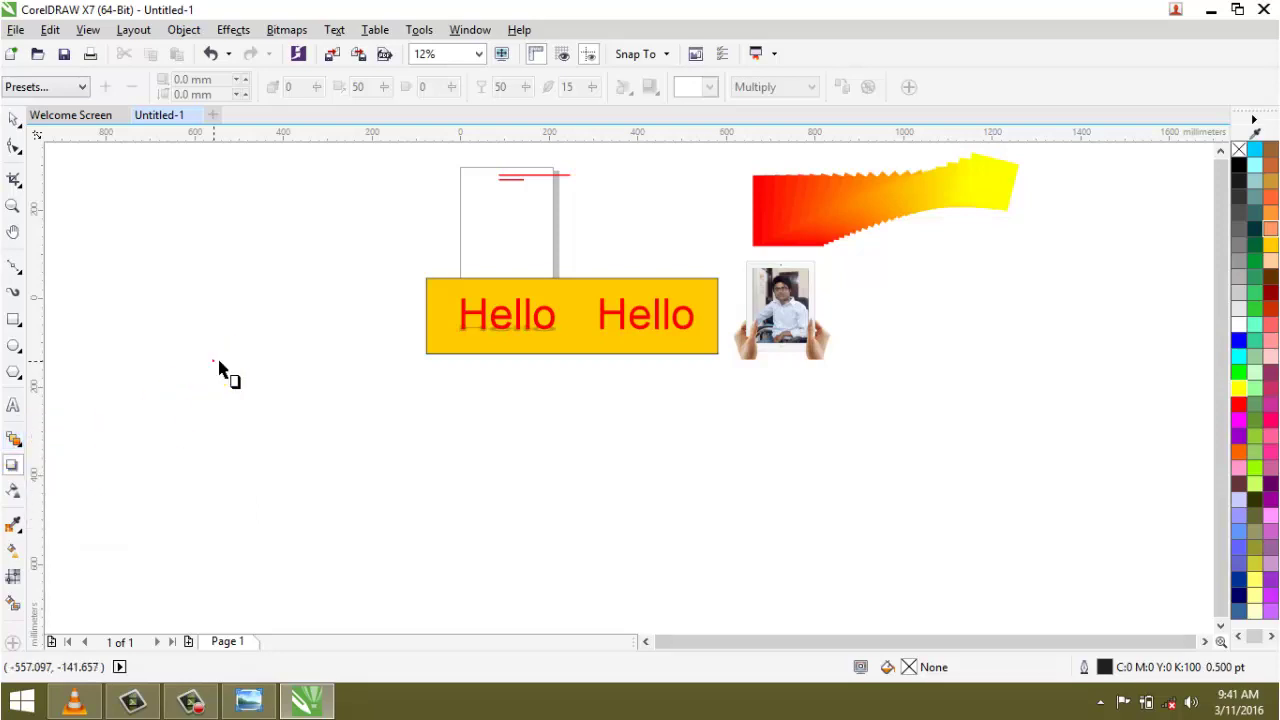
{"action": "scroll", "coordinate": [557, 325], "scroll_direction": "up", "scroll_amount": 2}
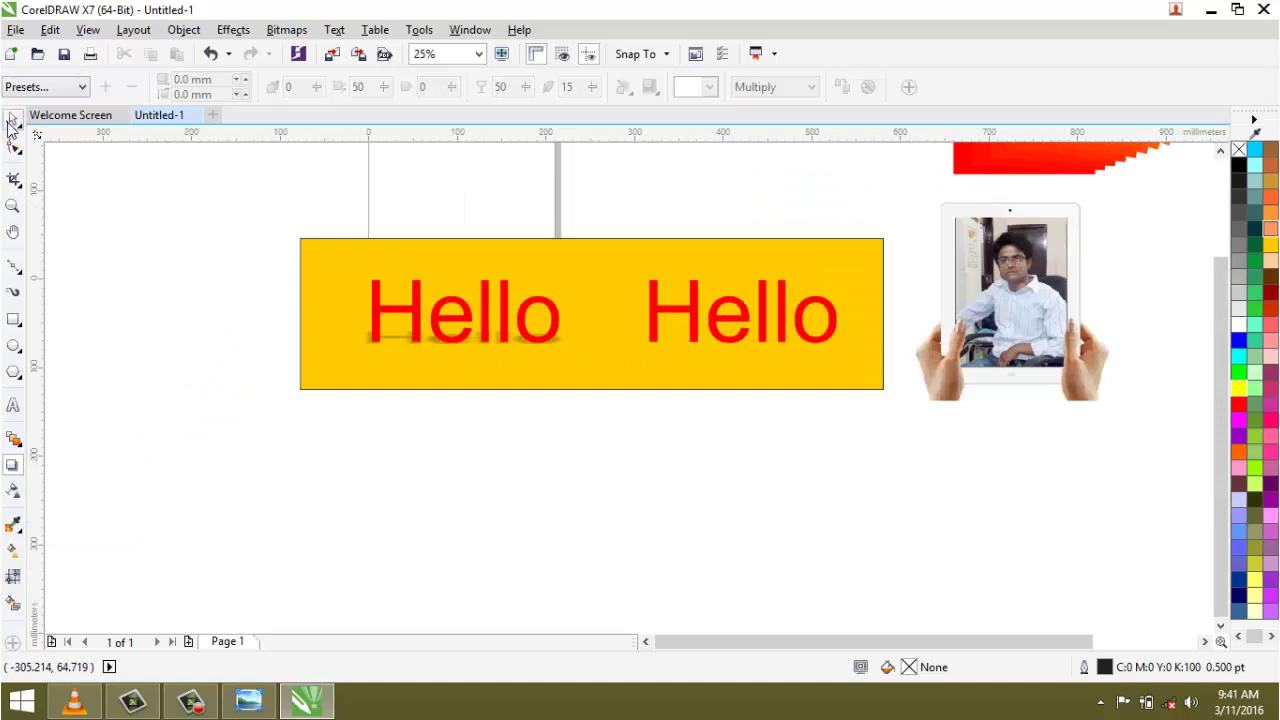
{"action": "left_click", "coordinate": [13, 119]}
{"action": "left_click", "coordinate": [571, 353]}
{"action": "left_click_drag", "start_coordinate": [571, 353], "coordinate": [557, 367]}
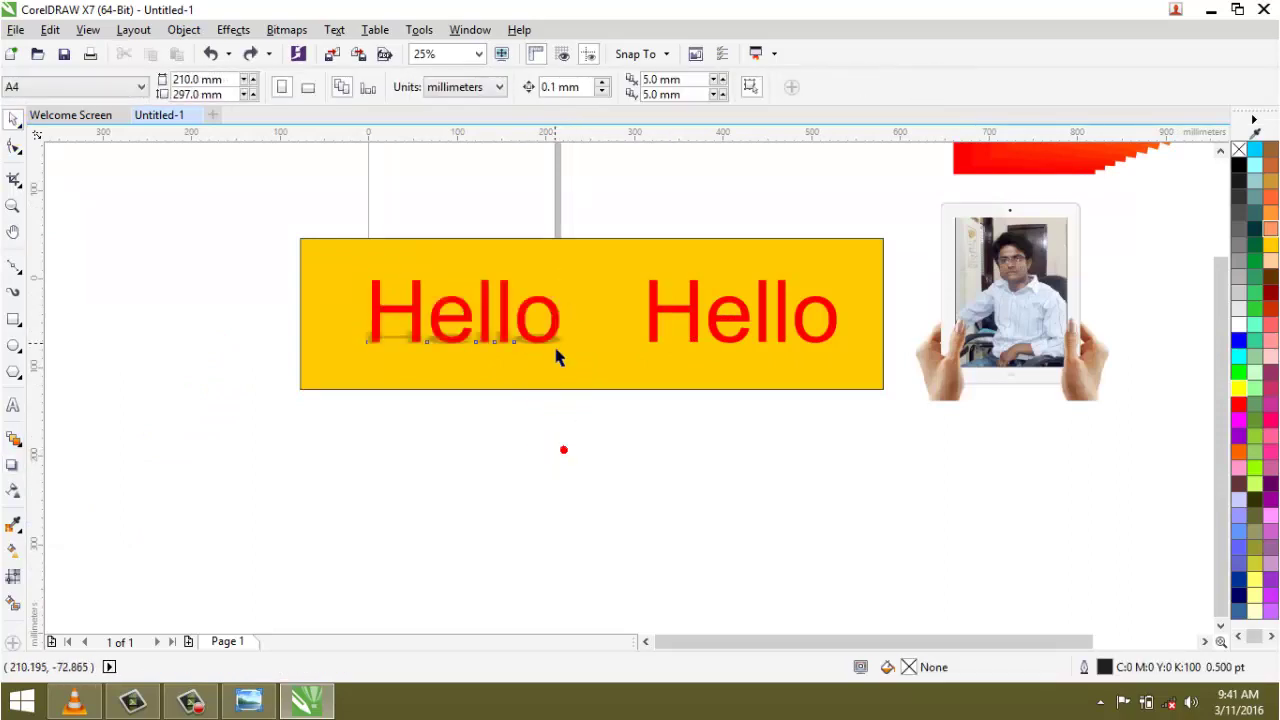
{"action": "left_click", "coordinate": [557, 357]}
{"action": "left_click", "coordinate": [787, 335]}
{"action": "scroll", "coordinate": [787, 335], "scroll_direction": "up", "scroll_amount": 2}
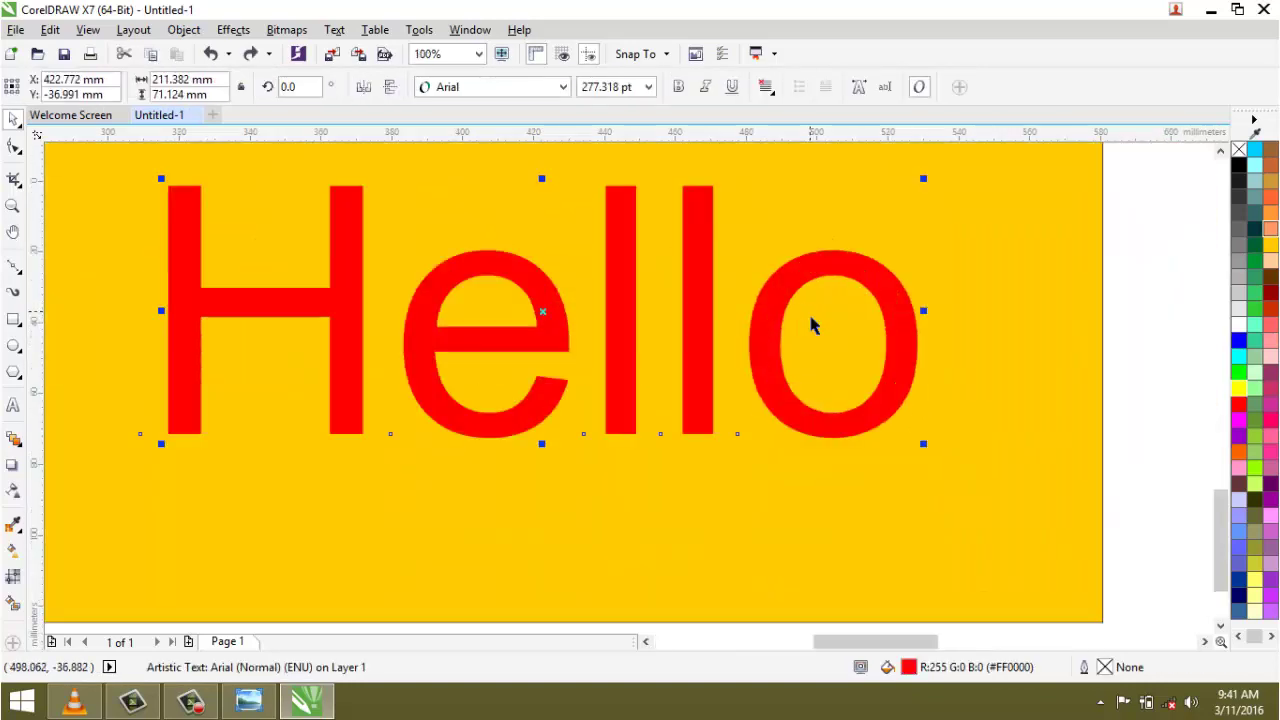
{"action": "scroll", "coordinate": [808, 311], "scroll_direction": "down", "scroll_amount": 1}
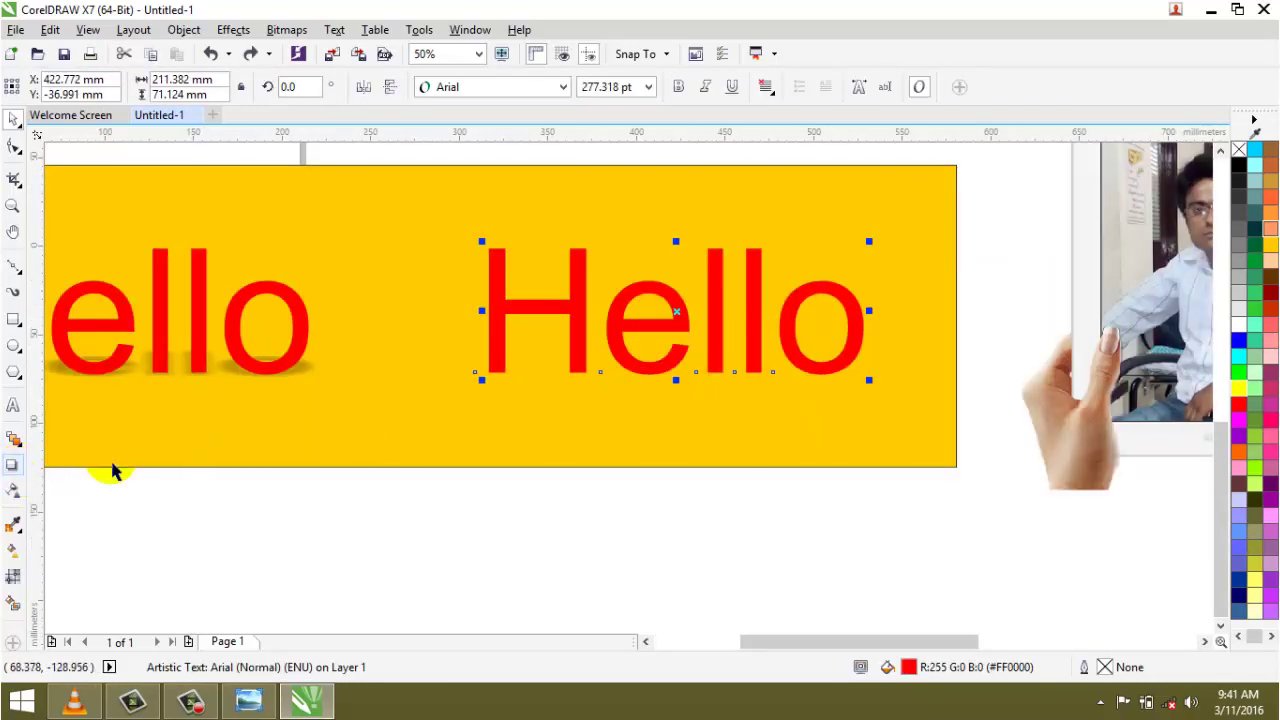
- Apply a contour effect to the second Hello, dismissing the offset-too-large error
{"action": "left_click", "coordinate": [12, 466]}
{"action": "left_click", "coordinate": [14, 447]}
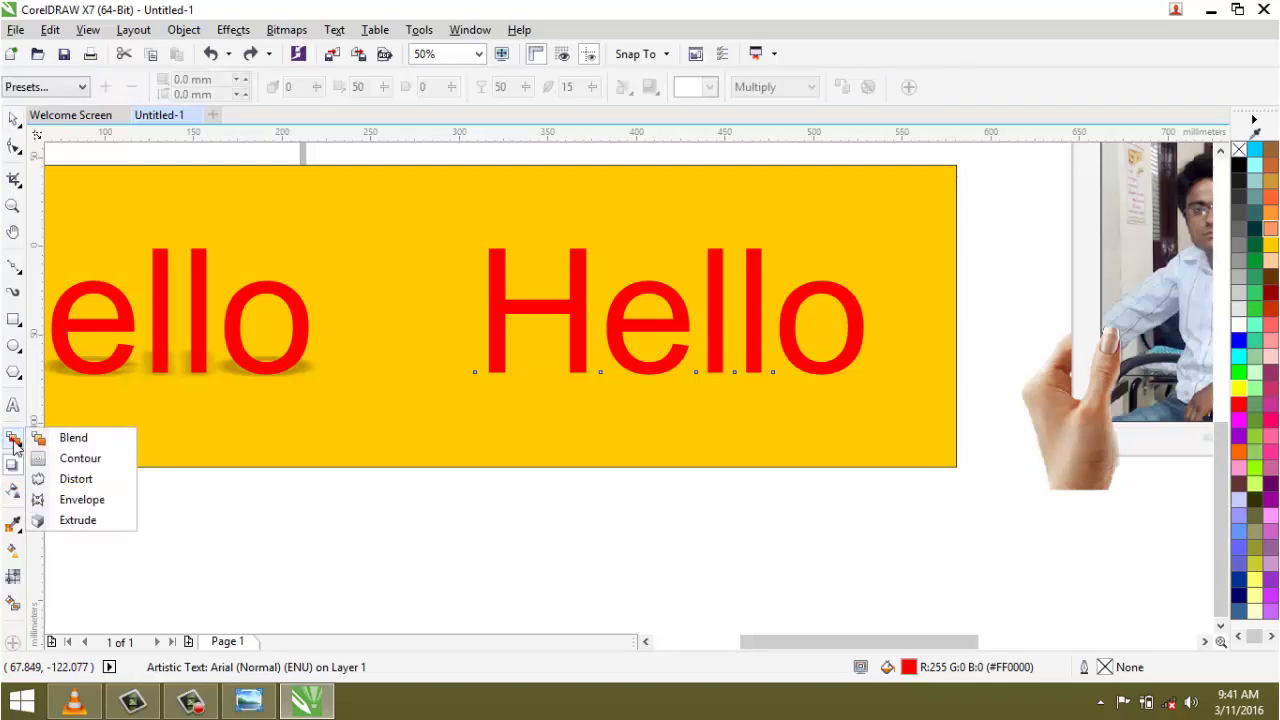
{"action": "left_click", "coordinate": [77, 457]}
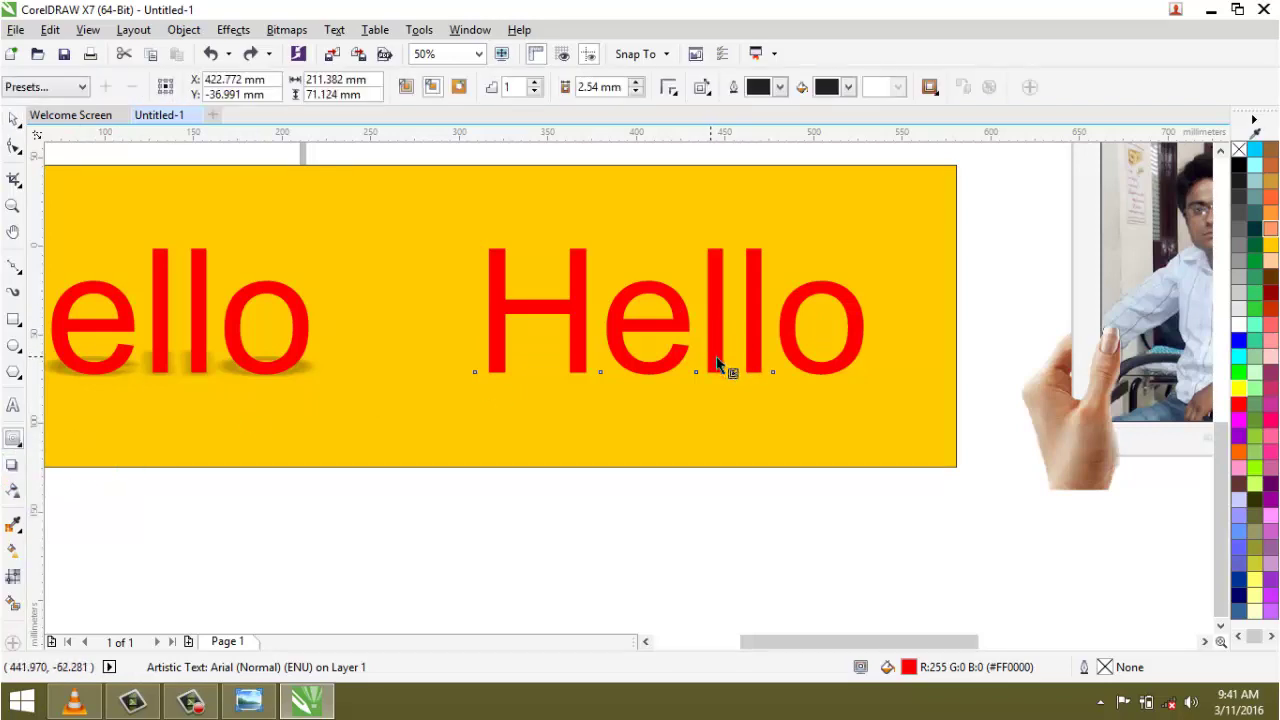
{"action": "left_click_drag", "start_coordinate": [718, 362], "coordinate": [720, 272]}
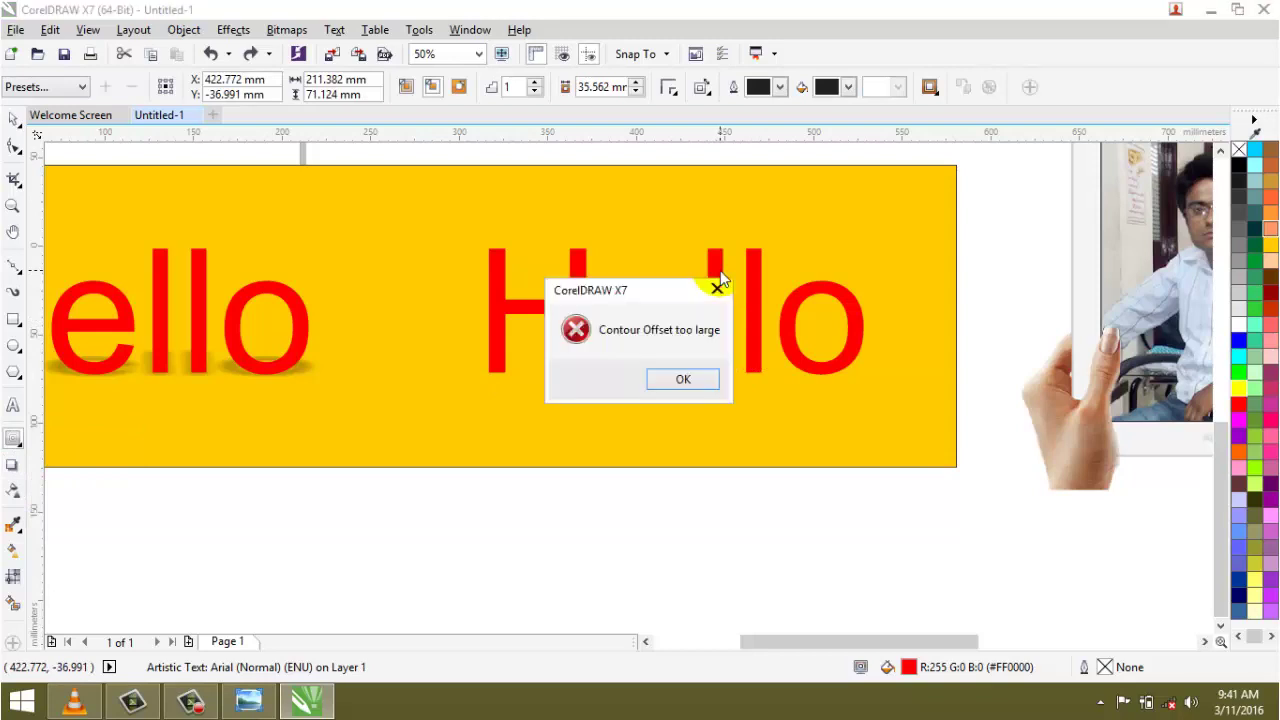
{"action": "left_click", "coordinate": [690, 380]}
{"action": "type", "text": "2.54"}
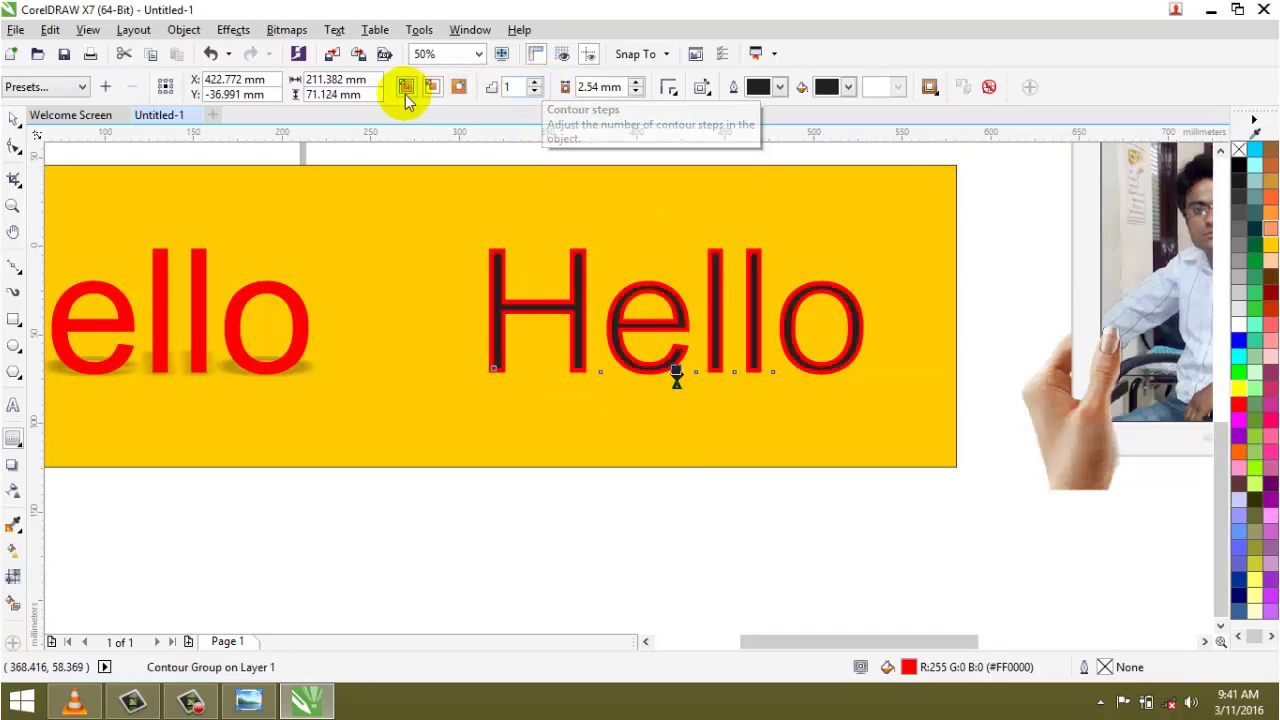
- Set the contour offset to 1.0 mm, clearing the repeated offset errors
{"action": "double_click", "coordinate": [611, 92]}
{"action": "type", "text": "1"}
{"action": "key", "text": "Return"}
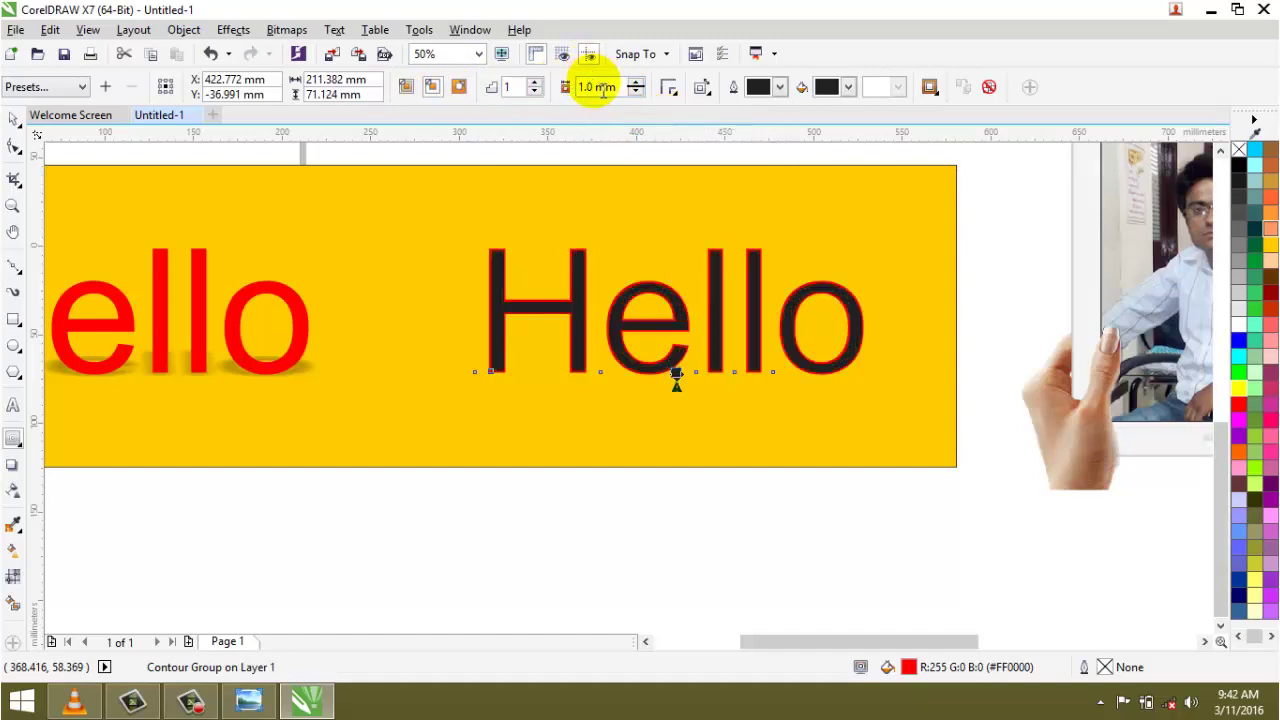
{"action": "type", "text": "5"}
{"action": "key", "text": "Return"}
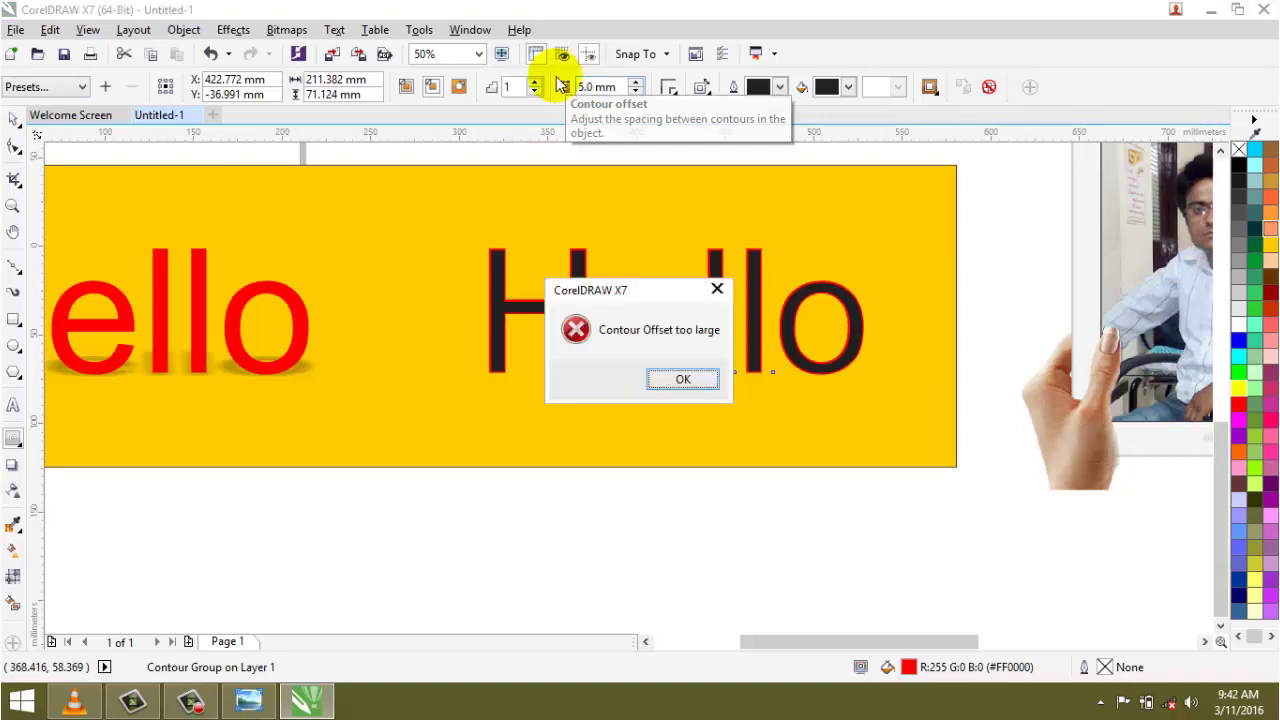
{"action": "left_click", "coordinate": [683, 380]}
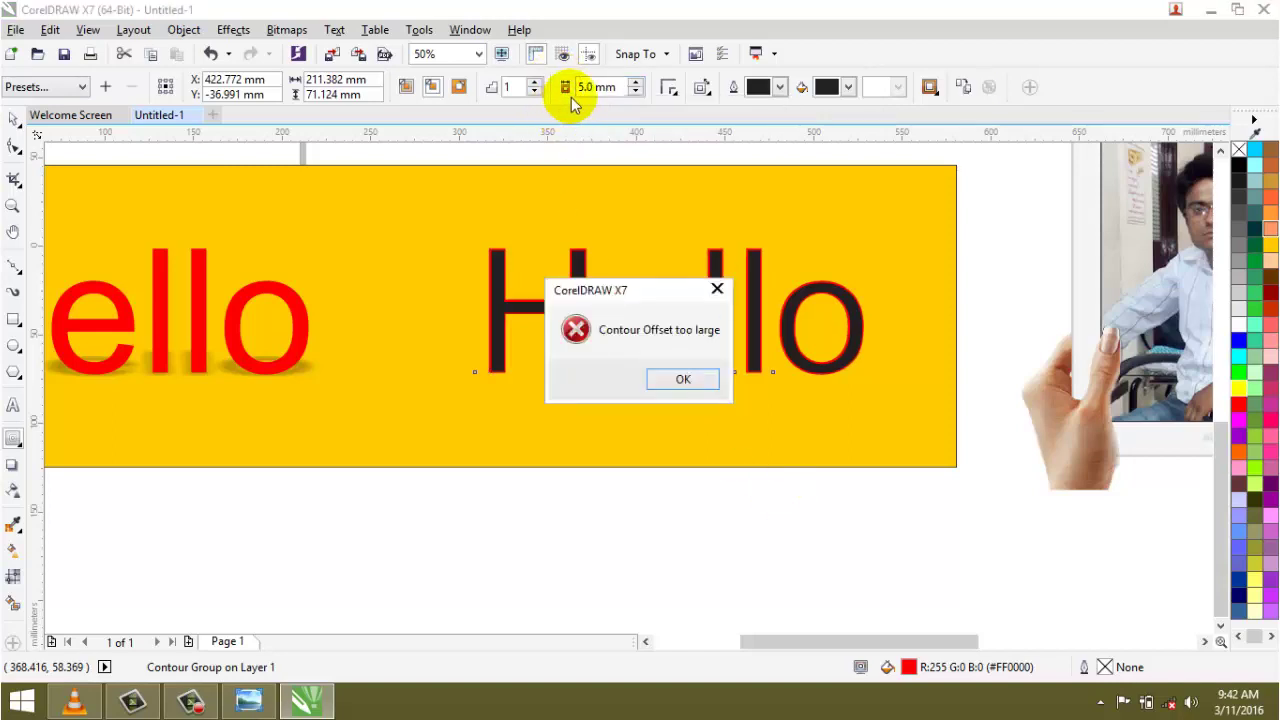
{"action": "left_click", "coordinate": [683, 380]}
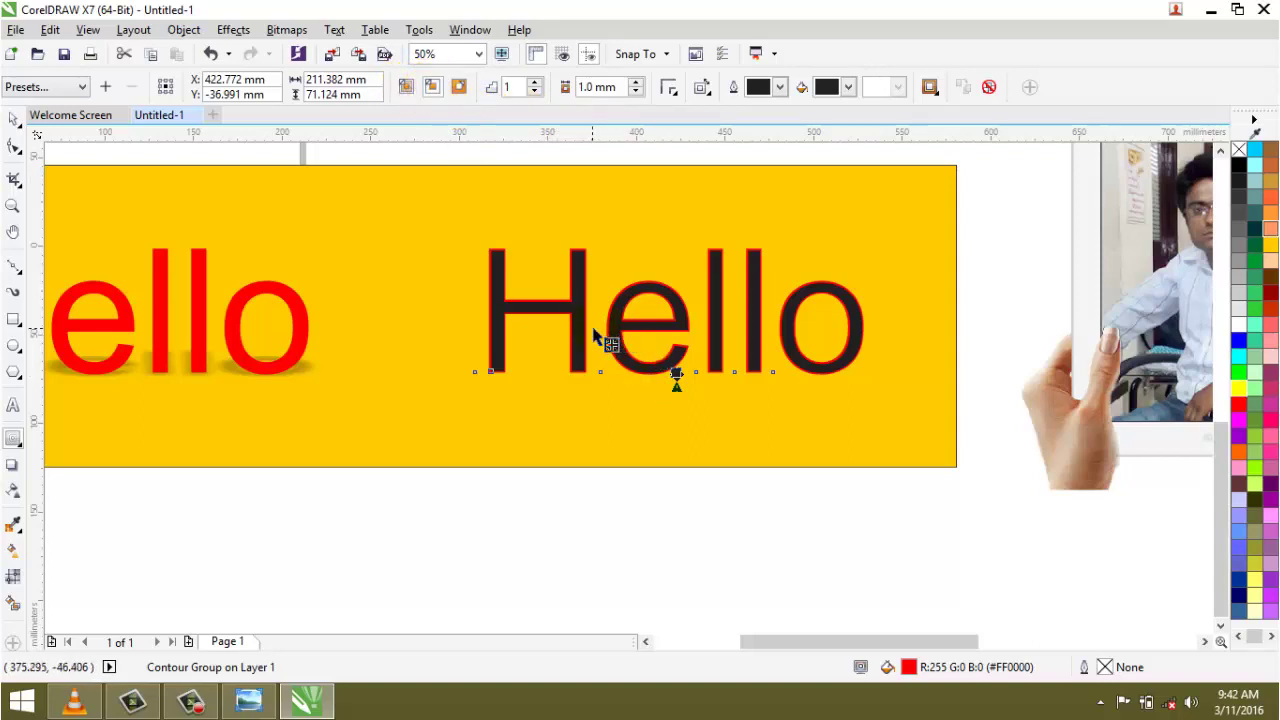
- Try an inward contour and set the contour offset to 2.0 mm
{"action": "left_click", "coordinate": [405, 87]}
{"action": "scroll", "coordinate": [709, 297], "scroll_direction": "up", "scroll_amount": 1}
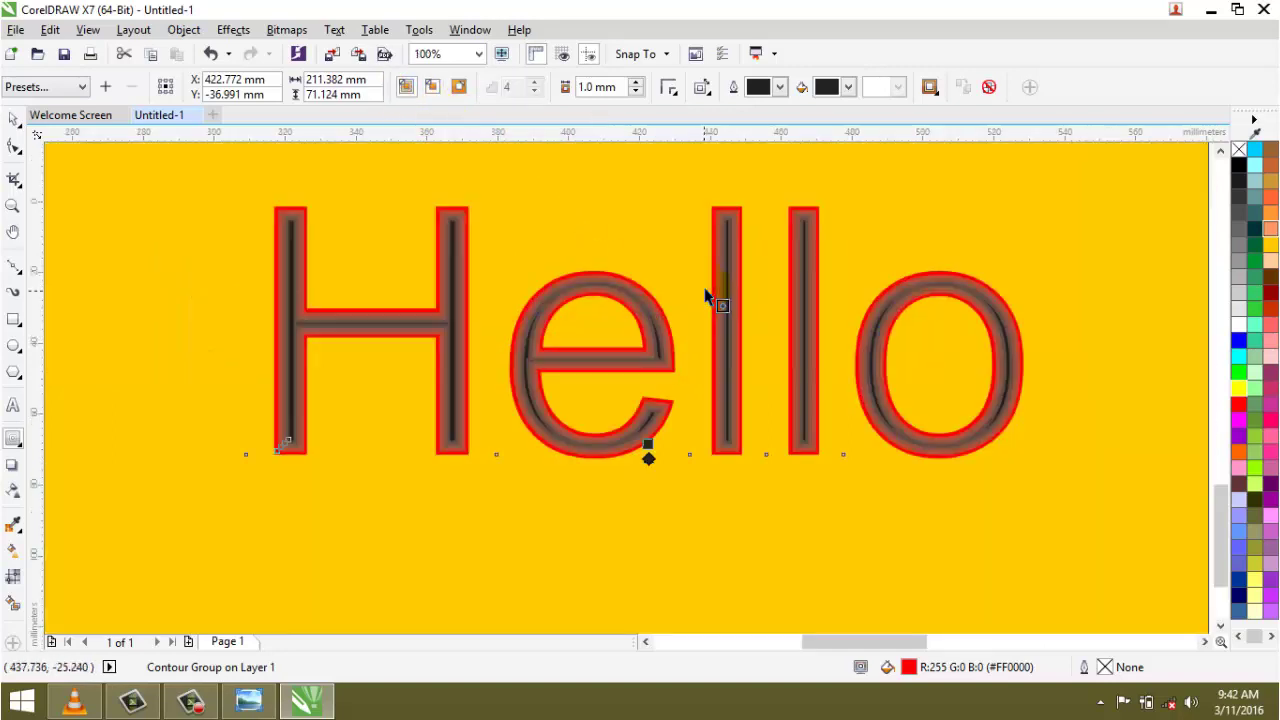
{"action": "double_click", "coordinate": [593, 87]}
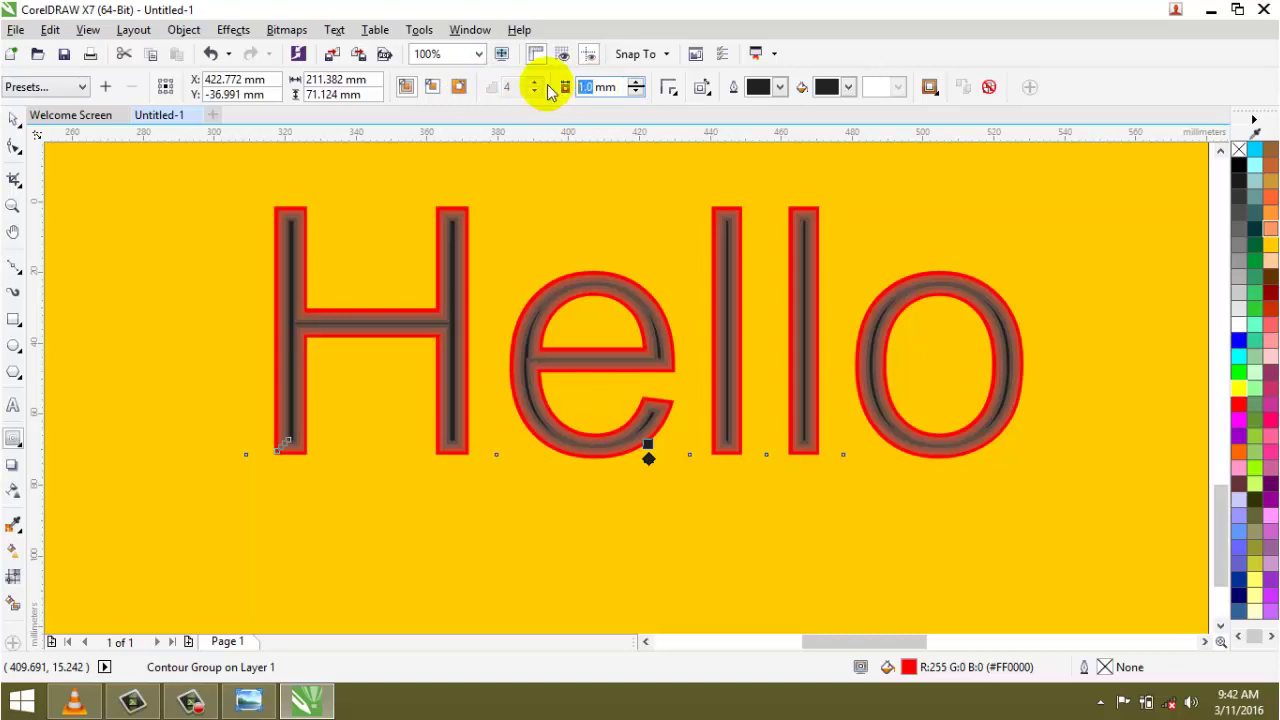
{"action": "type", "text": "2"}
{"action": "key", "text": "Return"}
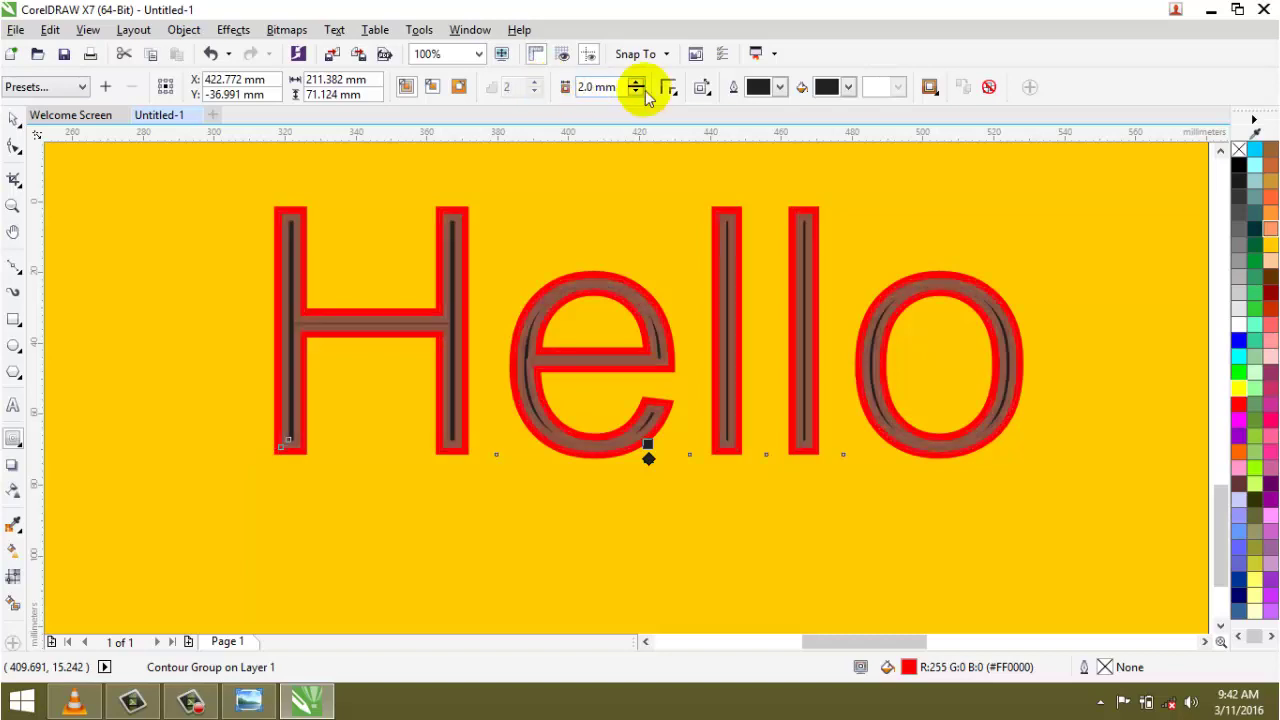
- Choose counterclockwise contour colours, open Acceleration, and switch to an outside contour
{"action": "left_click", "coordinate": [714, 92]}
{"action": "left_click", "coordinate": [741, 125]}
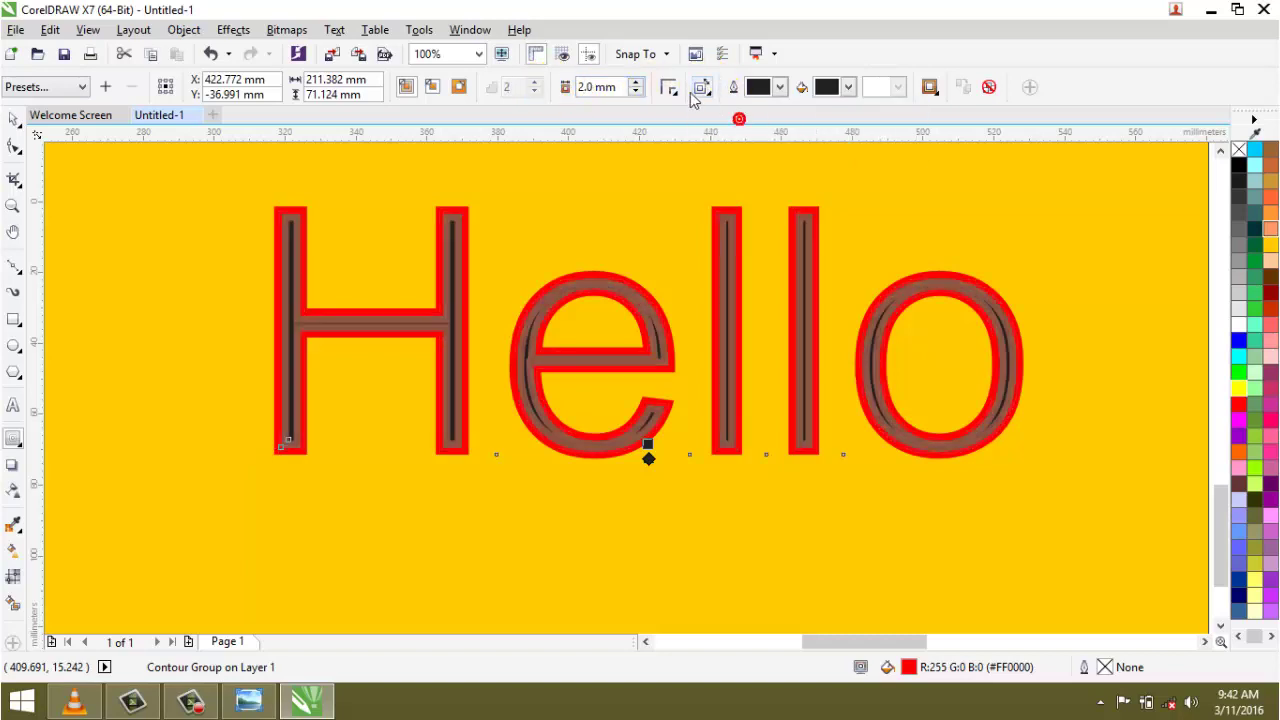
{"action": "left_click", "coordinate": [700, 90]}
{"action": "left_click", "coordinate": [728, 127]}
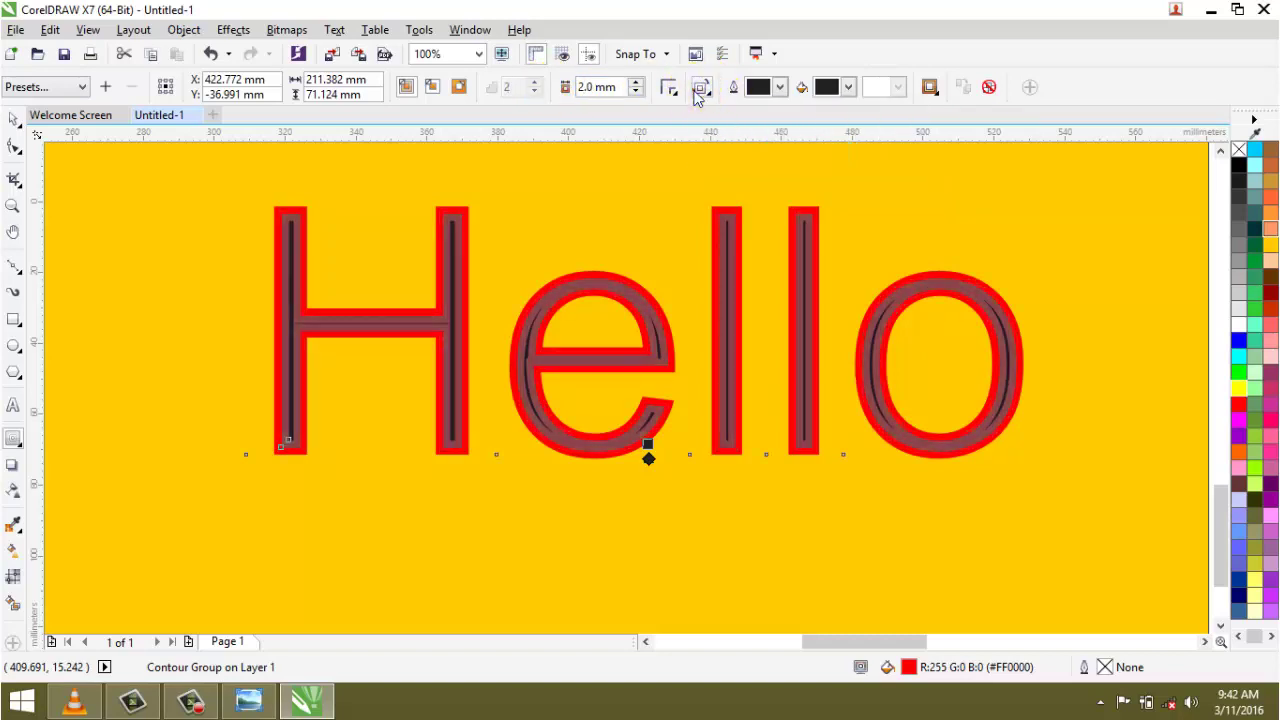
{"action": "left_click", "coordinate": [699, 90]}
{"action": "left_click", "coordinate": [745, 150]}
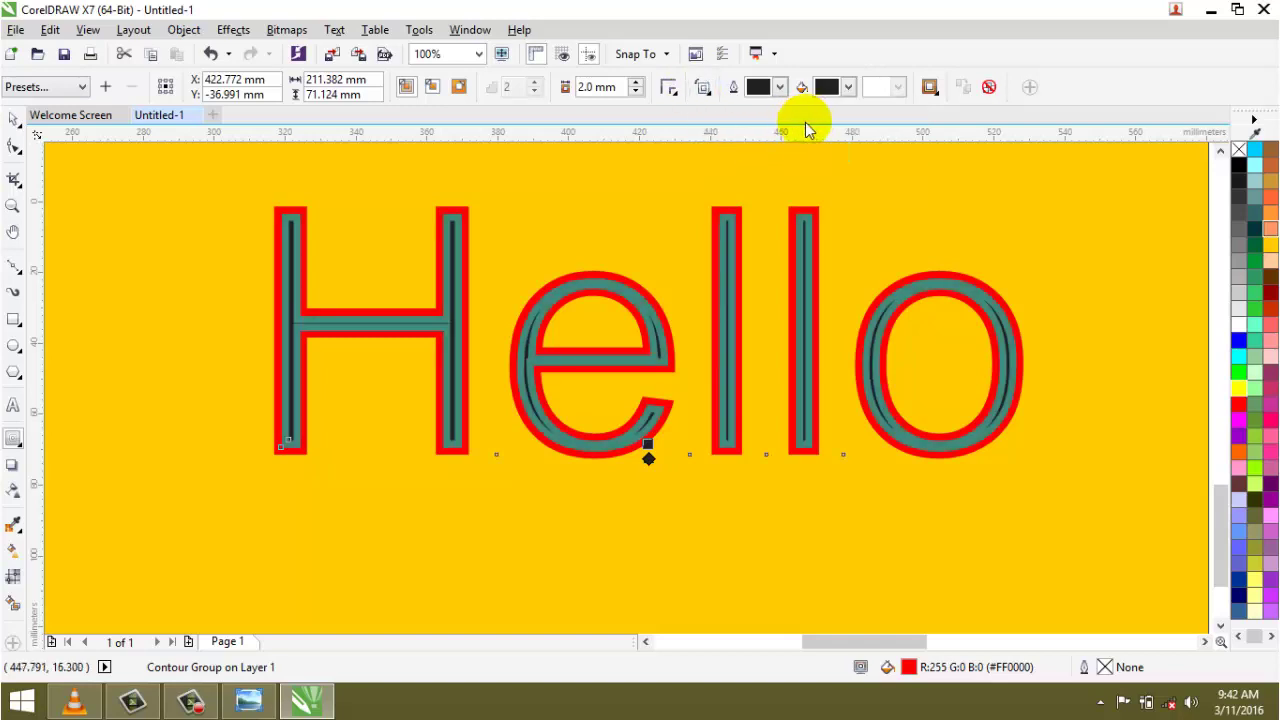
{"action": "left_click", "coordinate": [929, 88]}
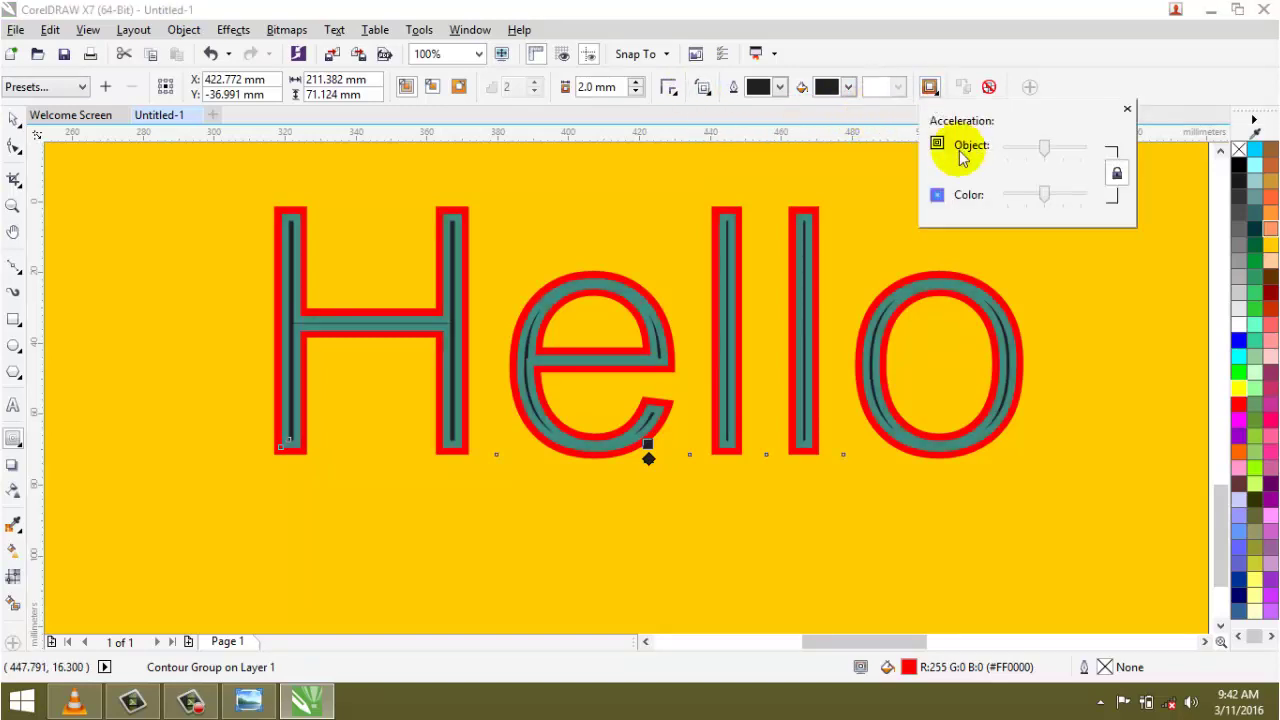
{"action": "left_click", "coordinate": [459, 87]}
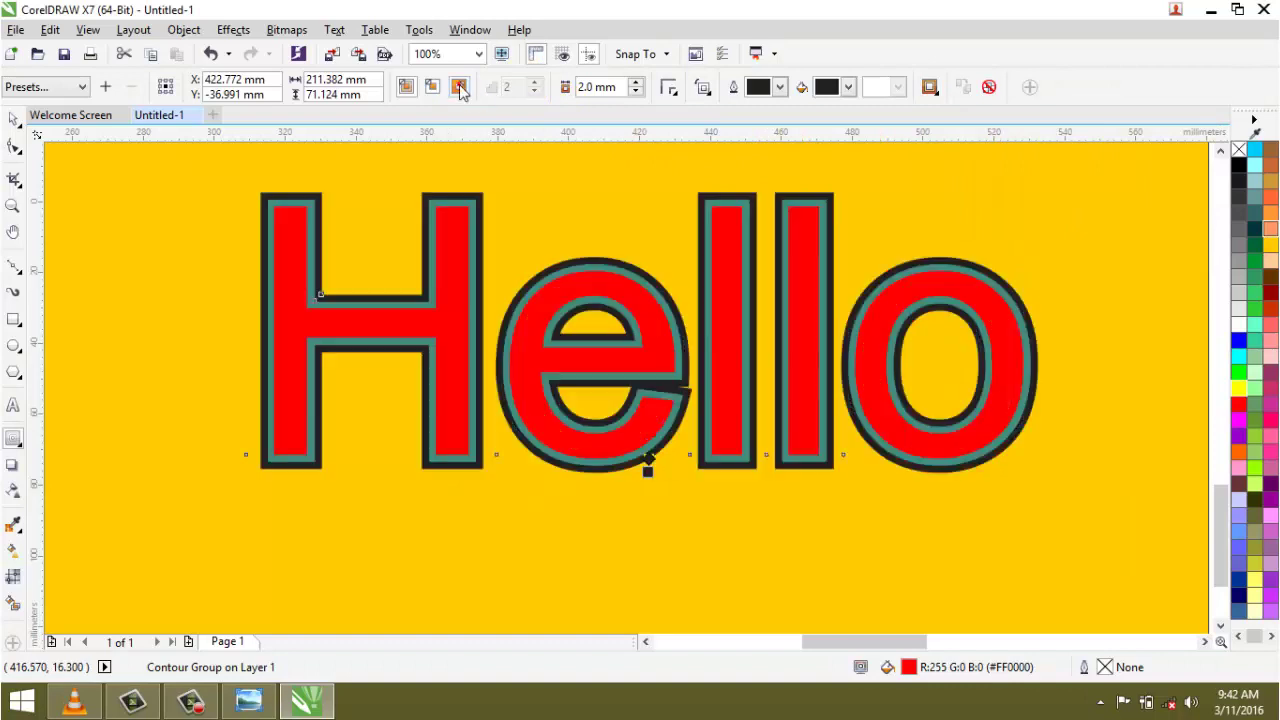
{"action": "left_click", "coordinate": [450, 90]}
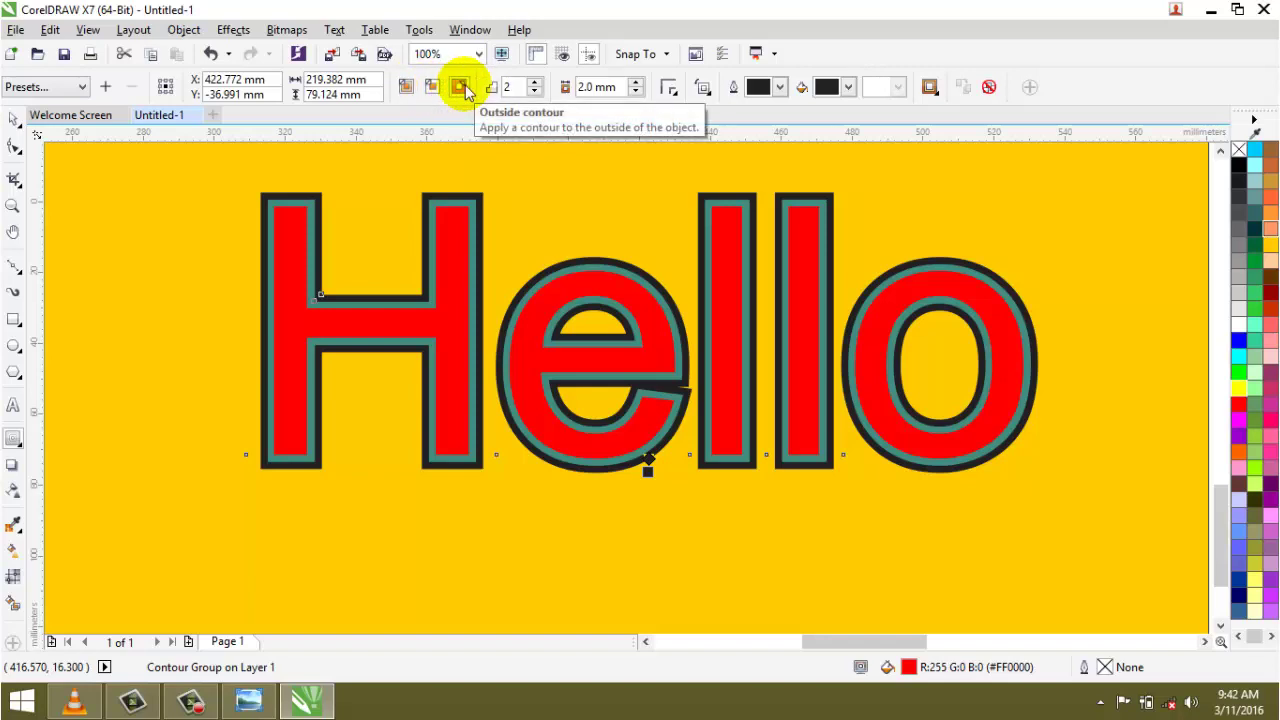
- Set the contour to 3 steps
{"action": "left_click", "coordinate": [536, 84]}
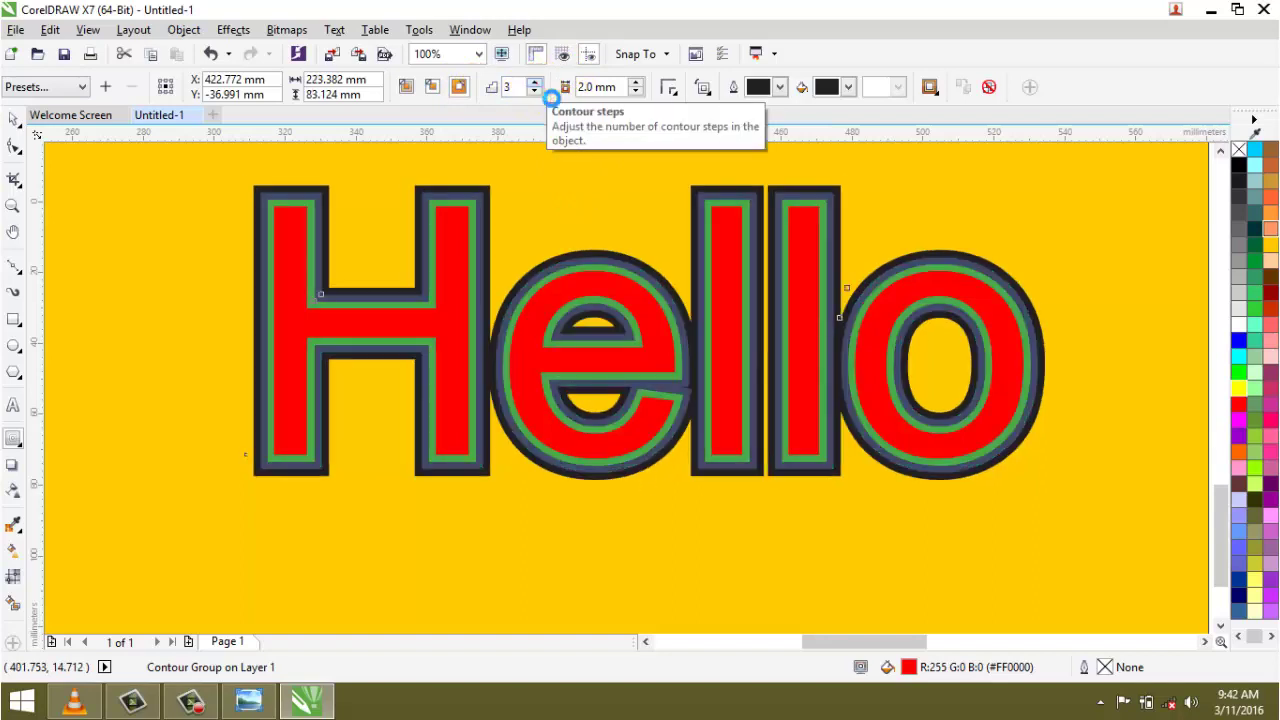
{"action": "left_click", "coordinate": [535, 82]}
{"action": "left_click", "coordinate": [535, 82]}
{"action": "left_click", "coordinate": [535, 82]}
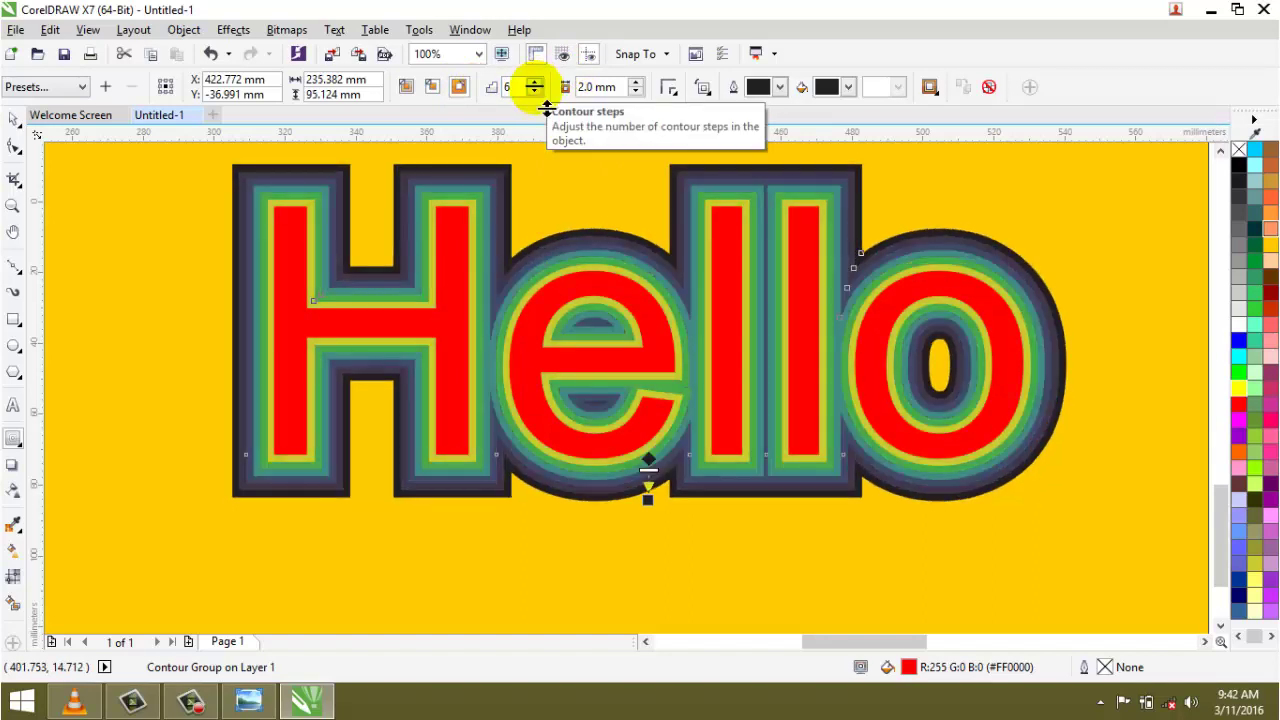
{"action": "left_click", "coordinate": [536, 91]}
{"action": "left_click", "coordinate": [536, 91]}
{"action": "left_click", "coordinate": [536, 91]}
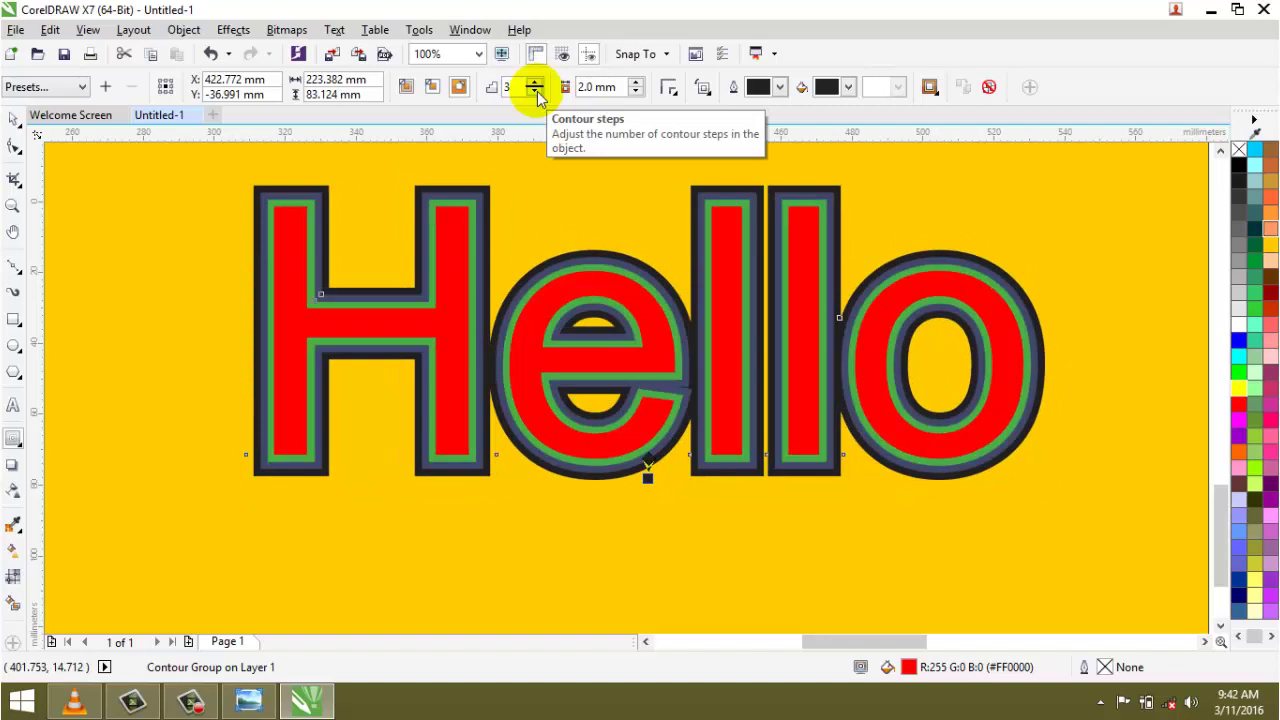
- Set the contour outline colour to yellow and the fill colour to blue-violet
{"action": "left_click", "coordinate": [755, 88]}
{"action": "left_click", "coordinate": [783, 147]}
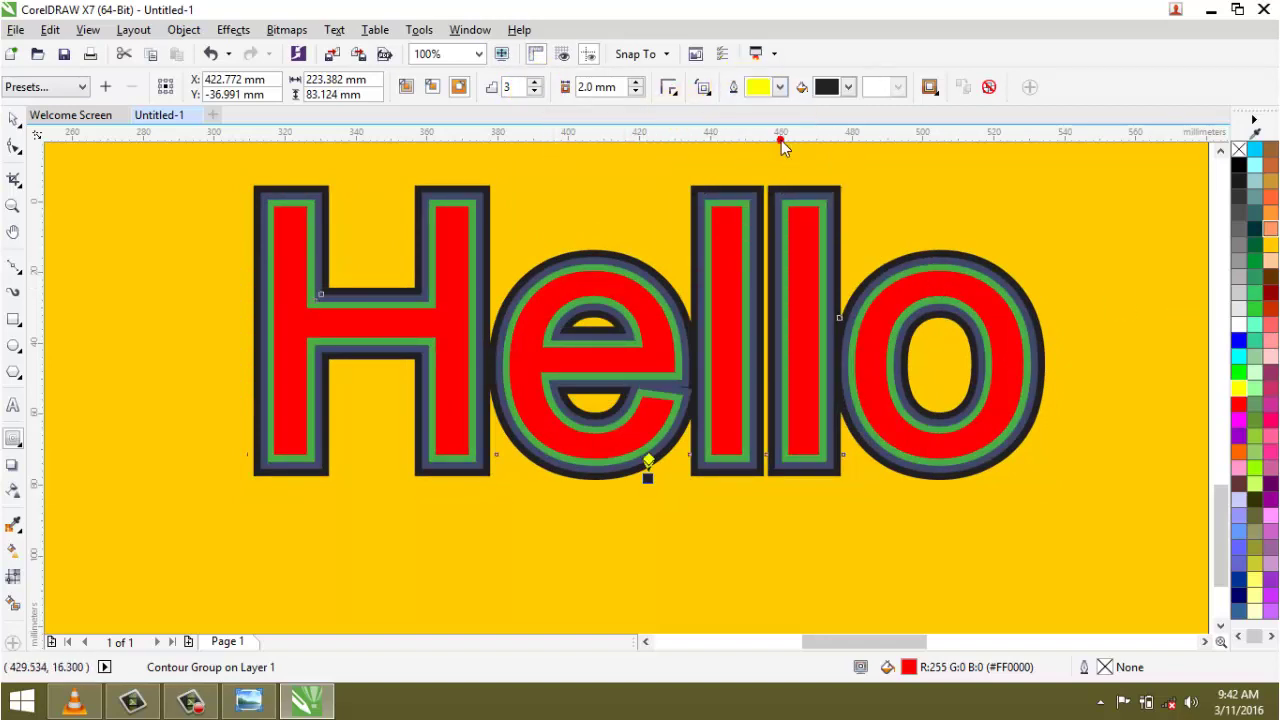
{"action": "left_click", "coordinate": [848, 87]}
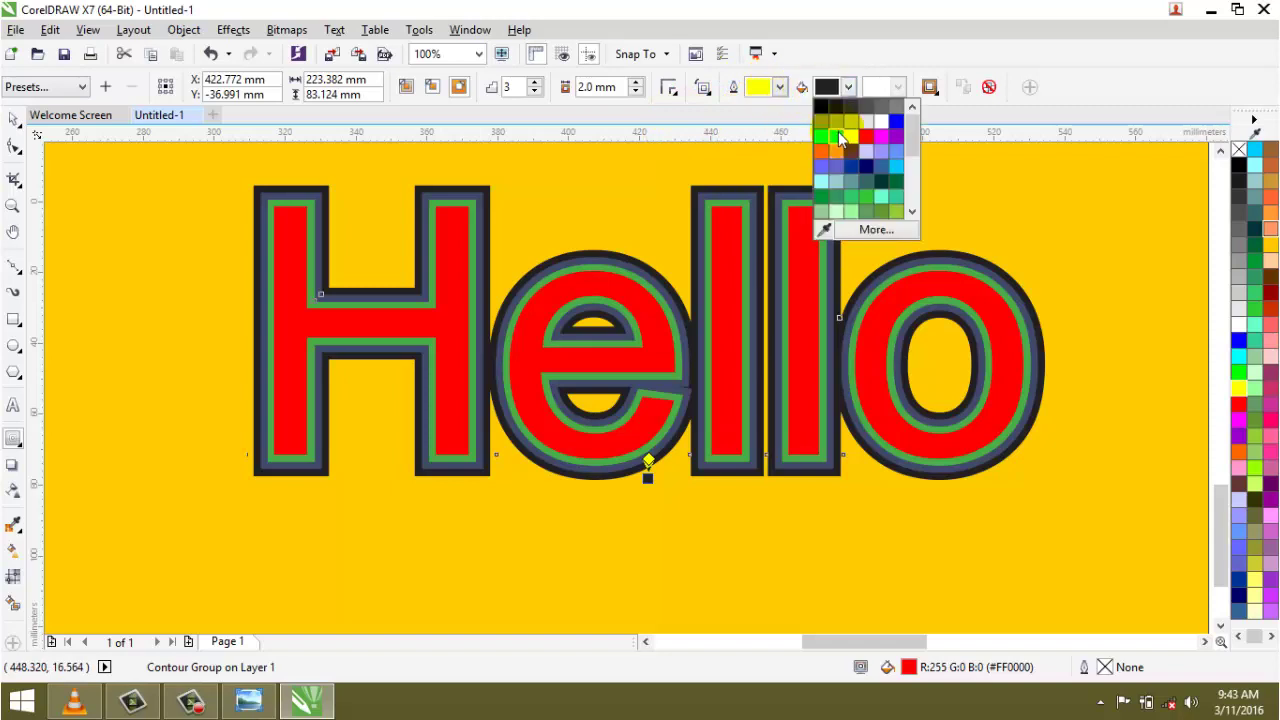
{"action": "left_click", "coordinate": [840, 138]}
{"action": "left_click", "coordinate": [846, 88]}
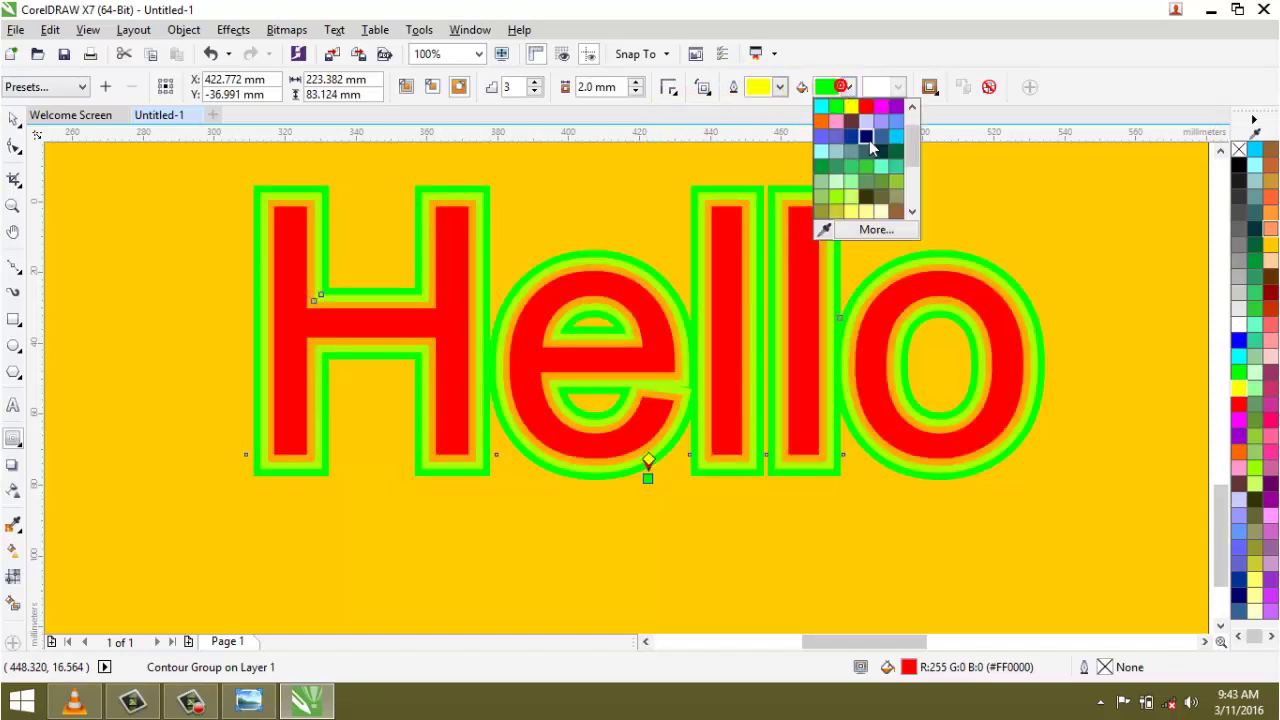
{"action": "left_click", "coordinate": [897, 181]}
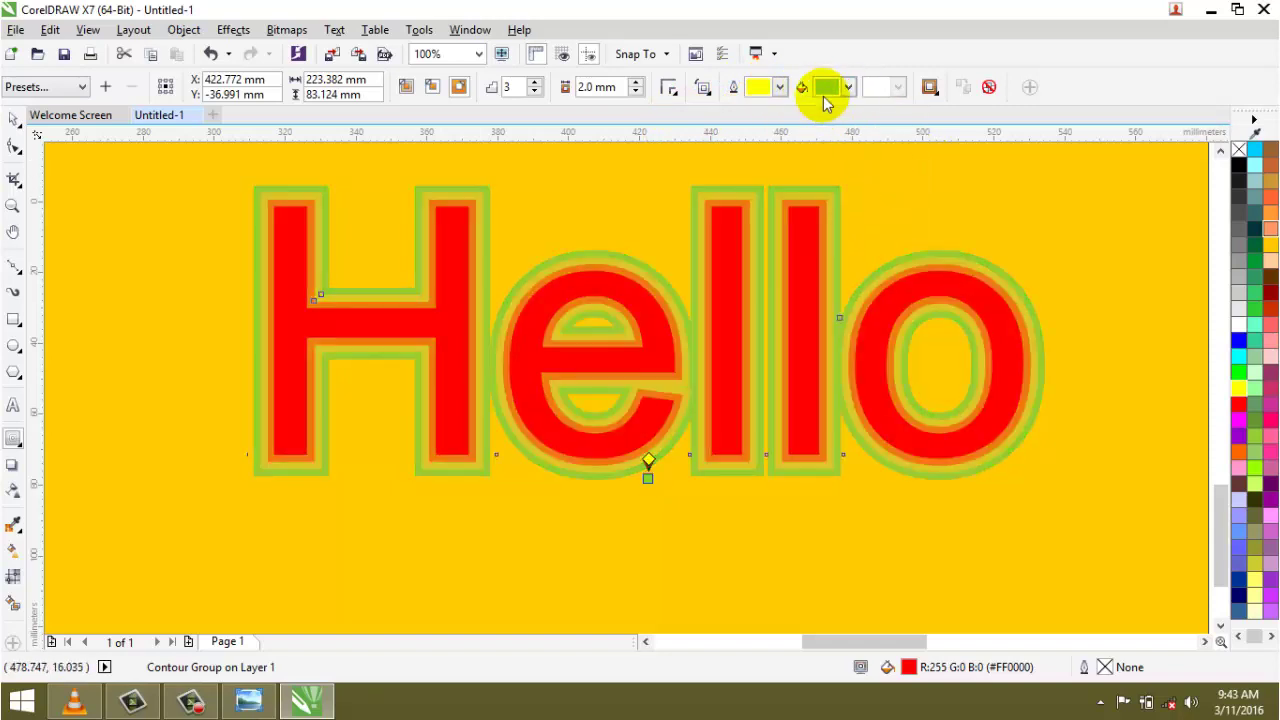
{"action": "left_click", "coordinate": [826, 94]}
{"action": "left_click", "coordinate": [866, 195]}
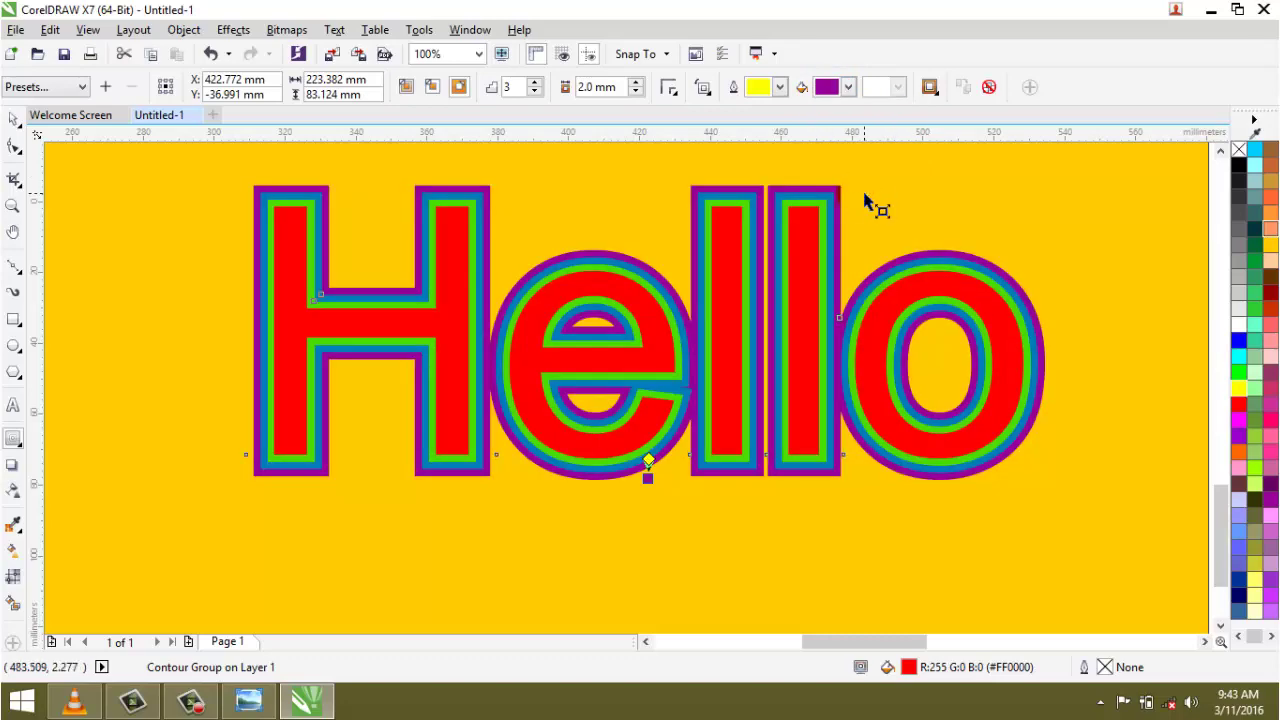
{"action": "left_click", "coordinate": [830, 88]}
{"action": "left_click", "coordinate": [852, 218]}
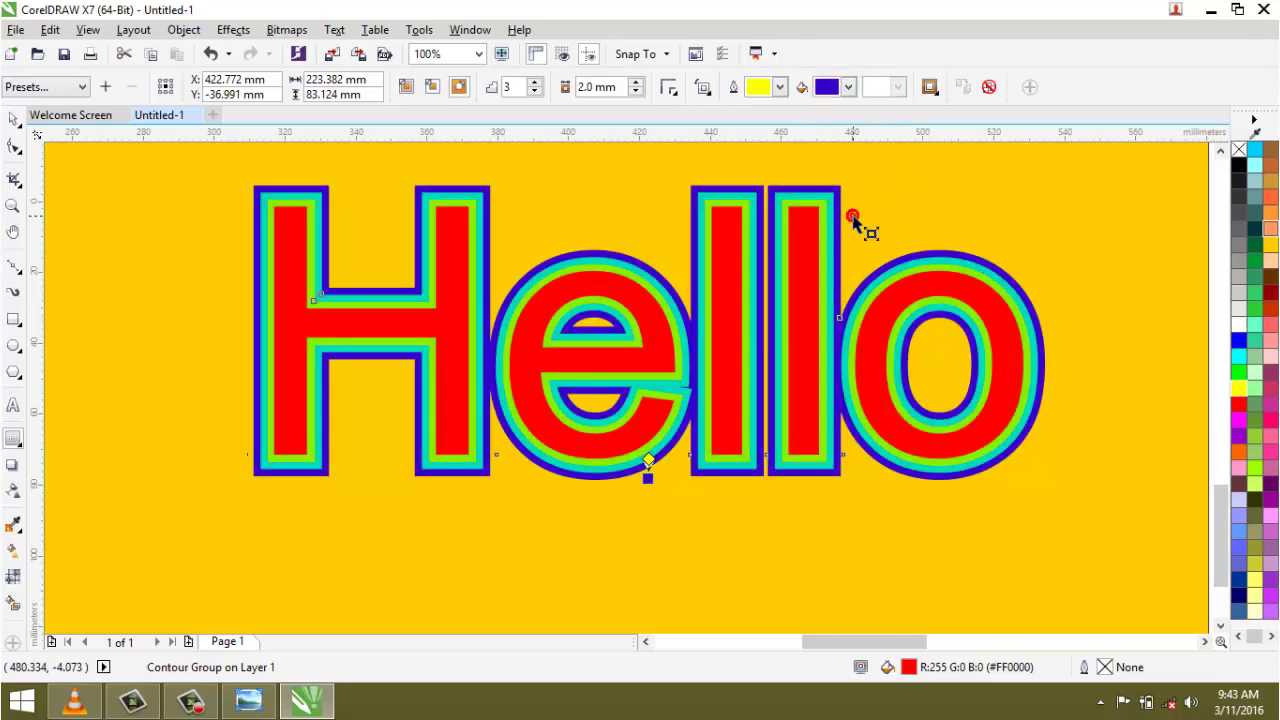
- Change the contour outline colour to pink after trying orange and dark green
{"action": "scroll", "coordinate": [714, 286], "scroll_direction": "down", "scroll_amount": 2}
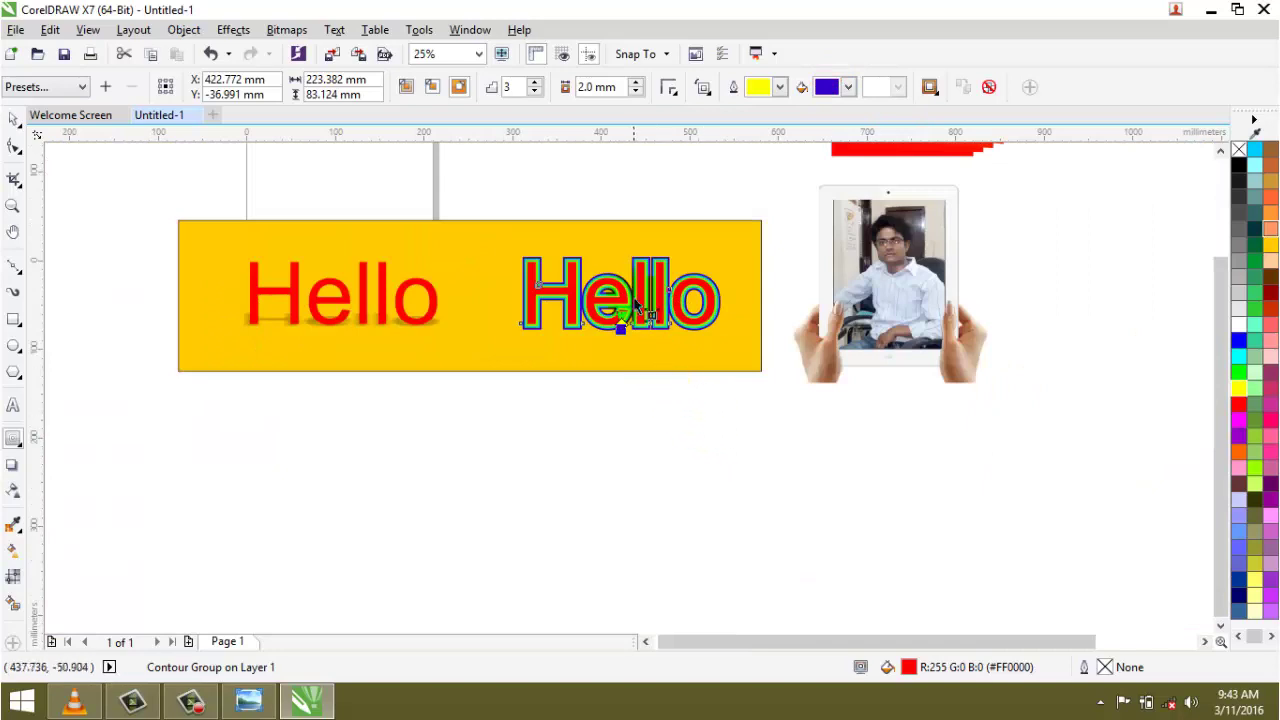
{"action": "scroll", "coordinate": [636, 305], "scroll_direction": "up", "scroll_amount": 1}
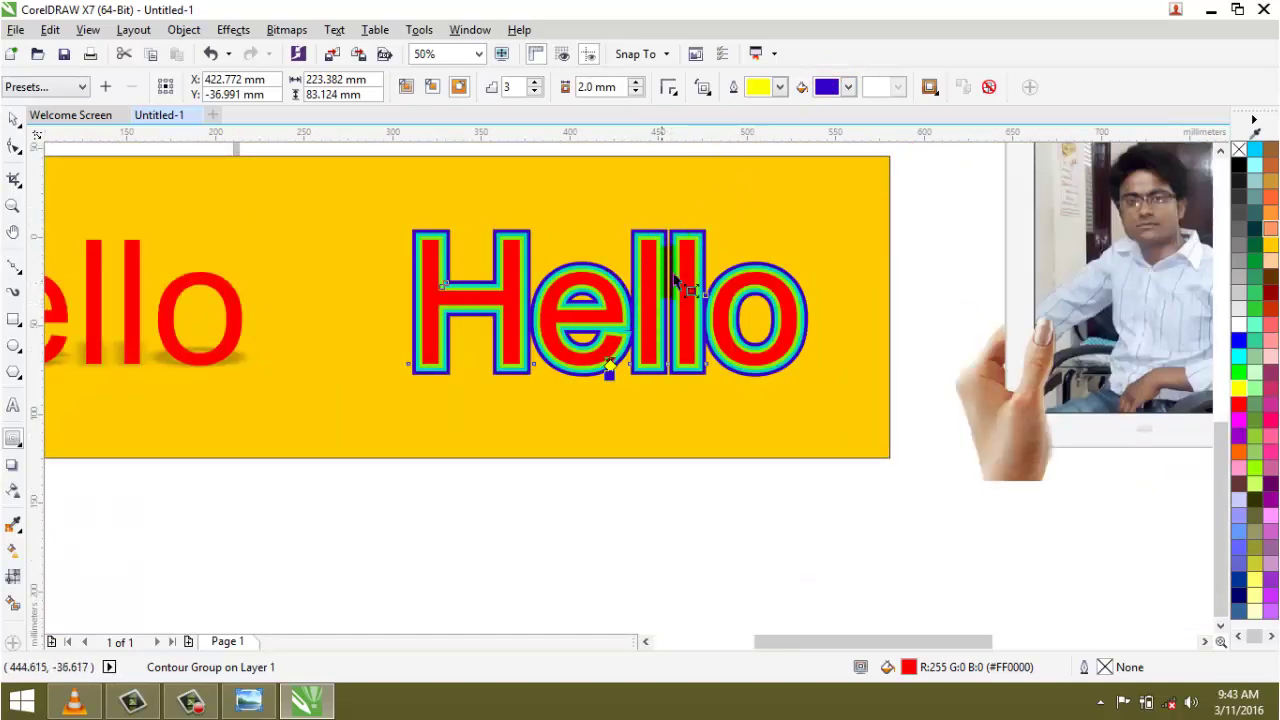
{"action": "scroll", "coordinate": [674, 283], "scroll_direction": "up", "scroll_amount": 1}
{"action": "left_click", "coordinate": [779, 87]}
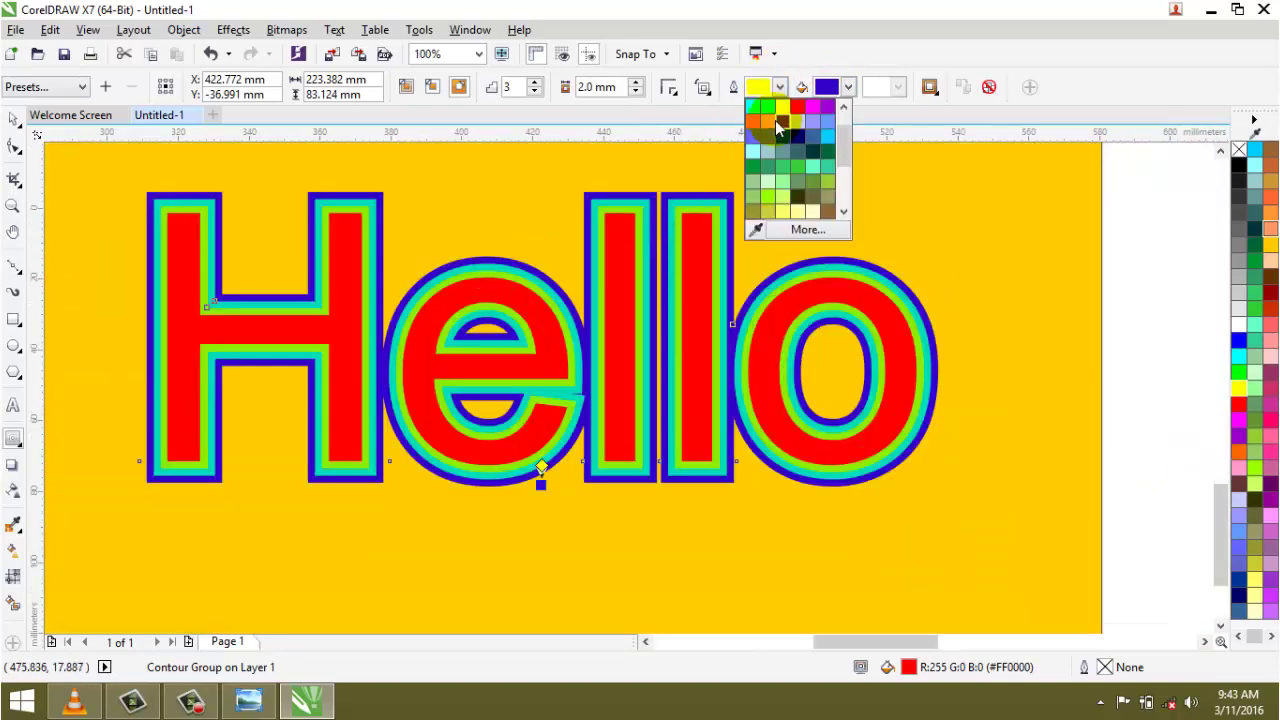
{"action": "left_click", "coordinate": [767, 120]}
{"action": "left_click", "coordinate": [781, 87]}
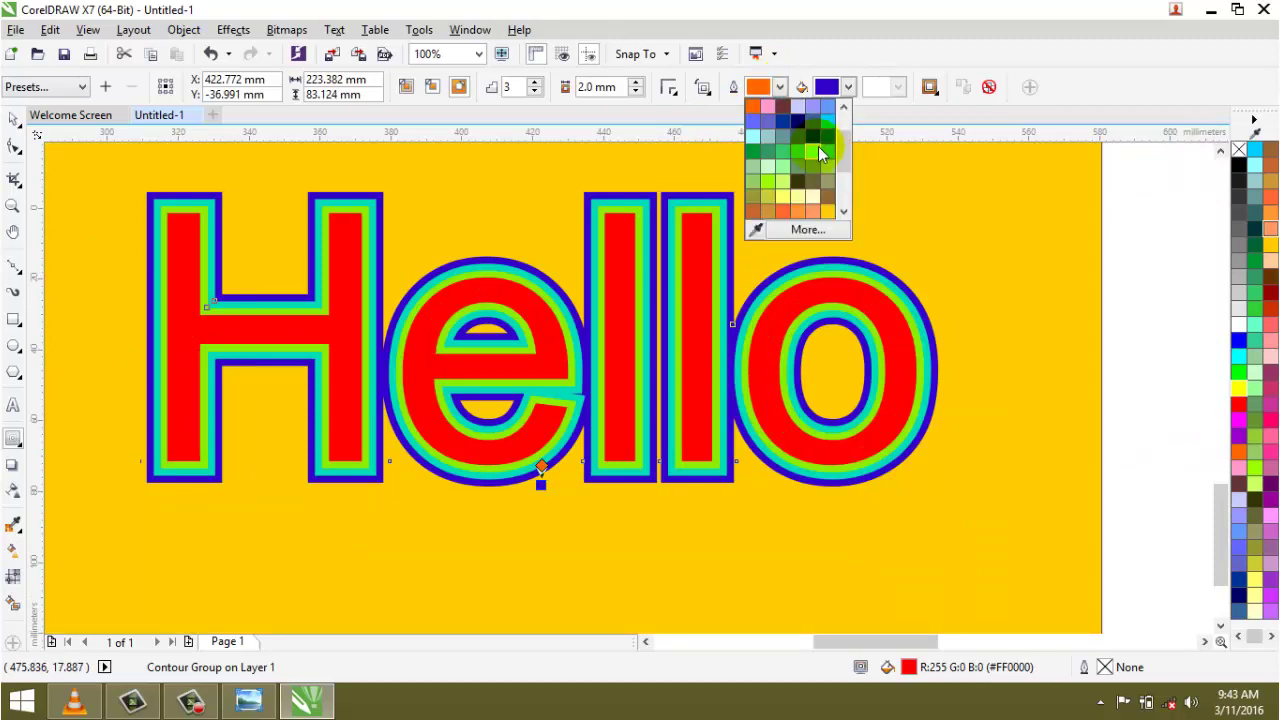
{"action": "left_click", "coordinate": [813, 137]}
{"action": "left_click", "coordinate": [781, 87]}
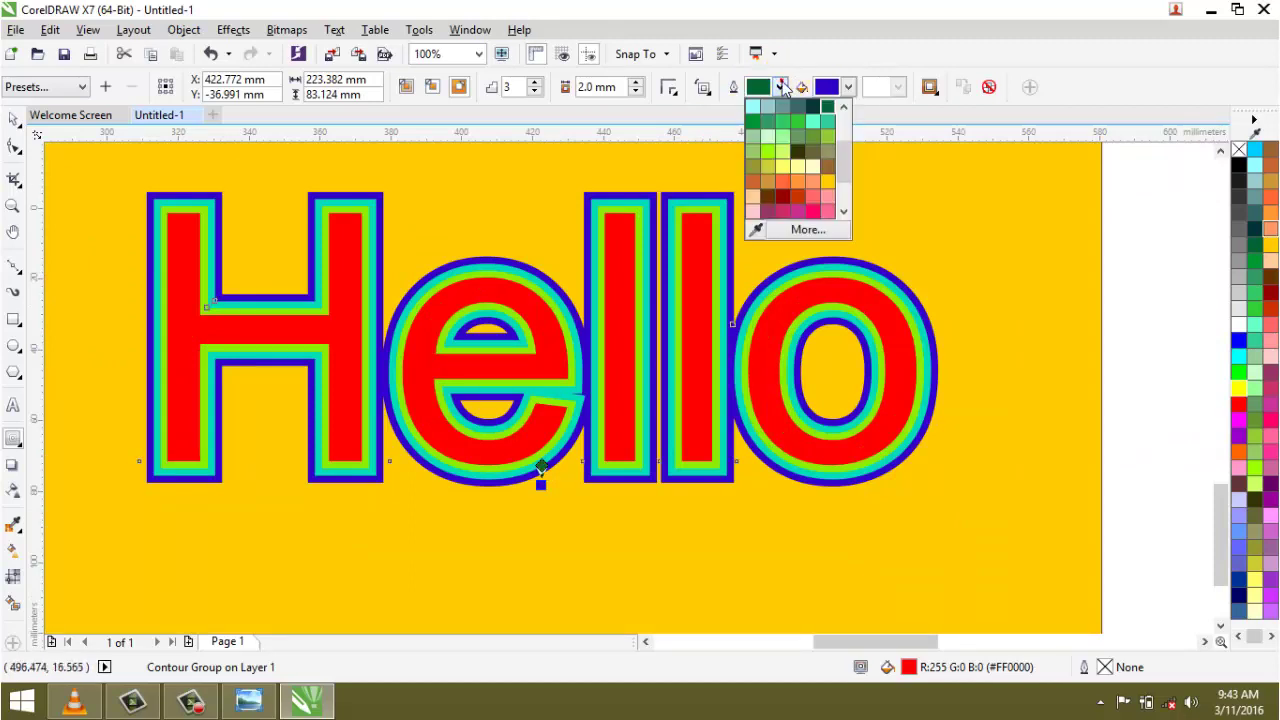
{"action": "left_click", "coordinate": [806, 208]}
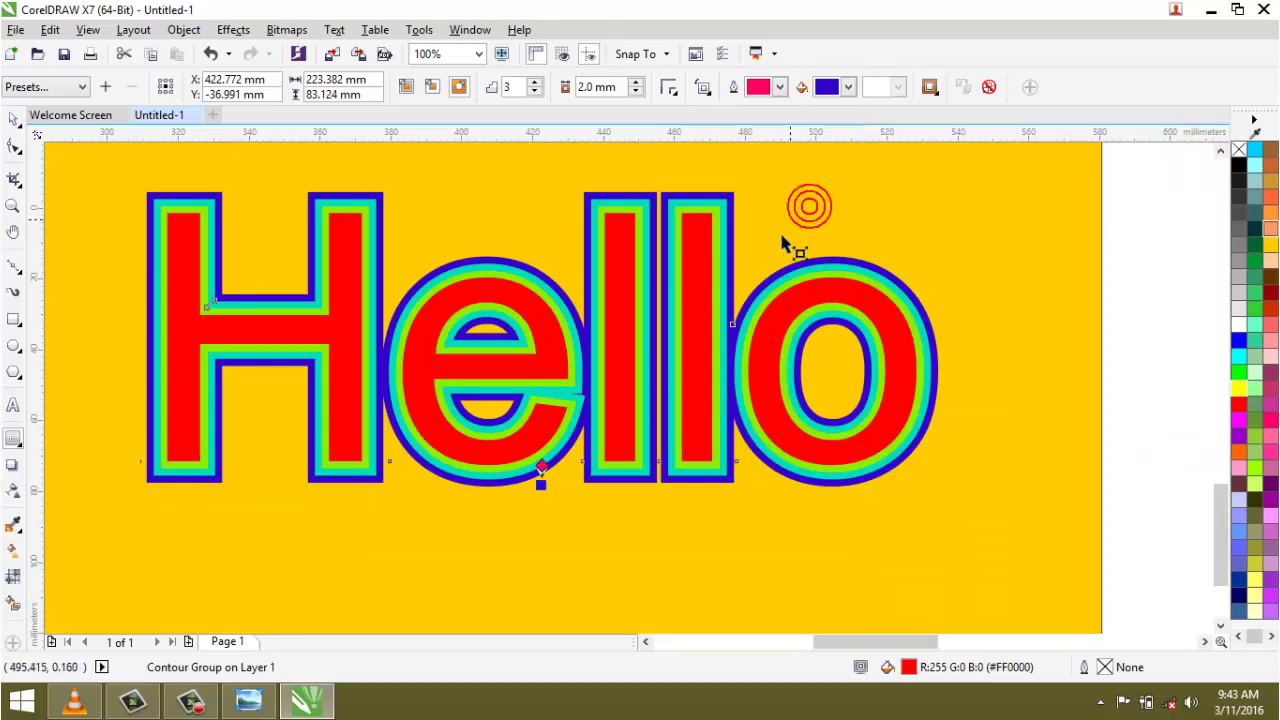
{"action": "left_click", "coordinate": [775, 264]}
{"action": "scroll", "coordinate": [787, 276], "scroll_direction": "down", "scroll_amount": 3}
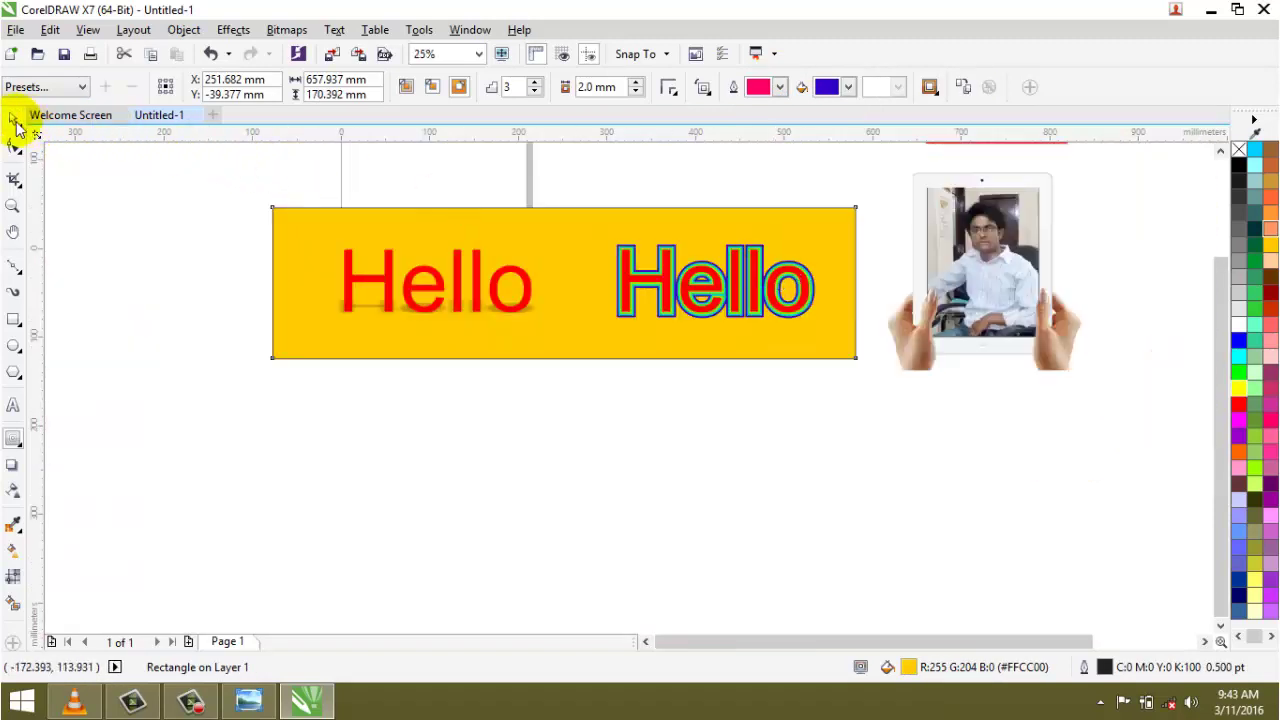
- Move the contoured Hello to the banner's top-right
{"action": "left_click", "coordinate": [543, 386]}
{"action": "scroll", "coordinate": [656, 295], "scroll_direction": "down", "scroll_amount": 1}
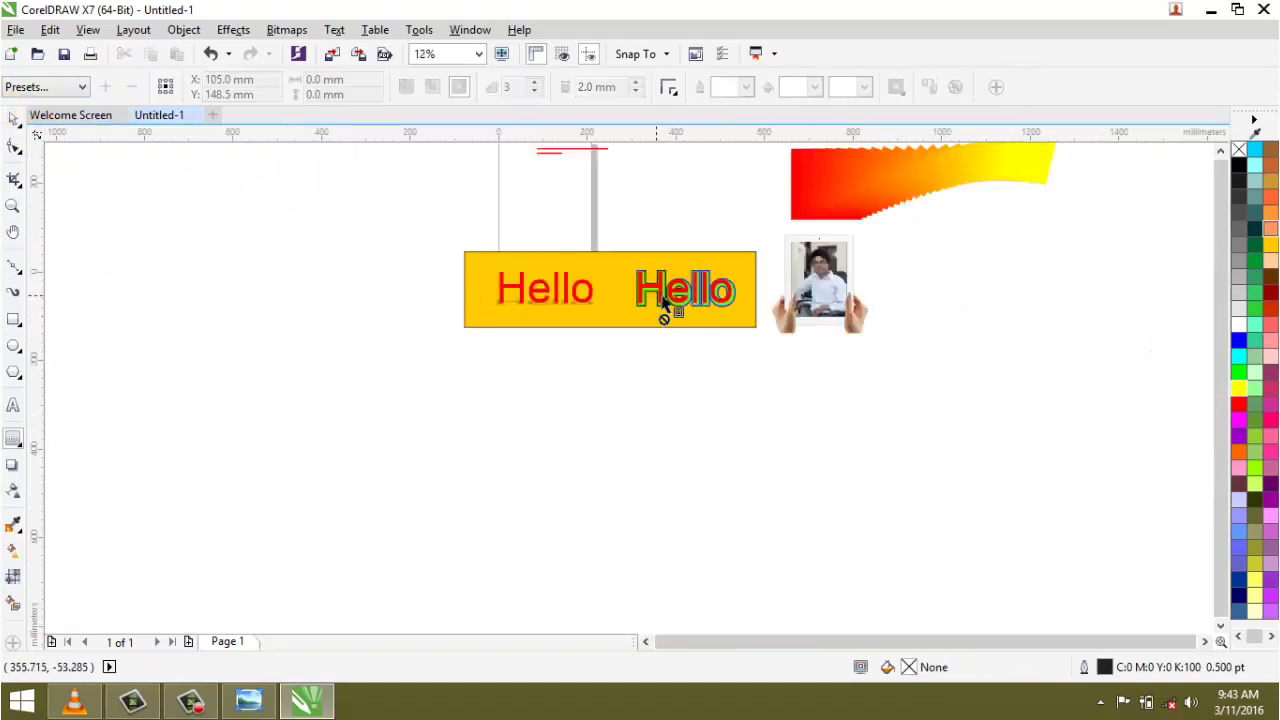
{"action": "left_click", "coordinate": [13, 119]}
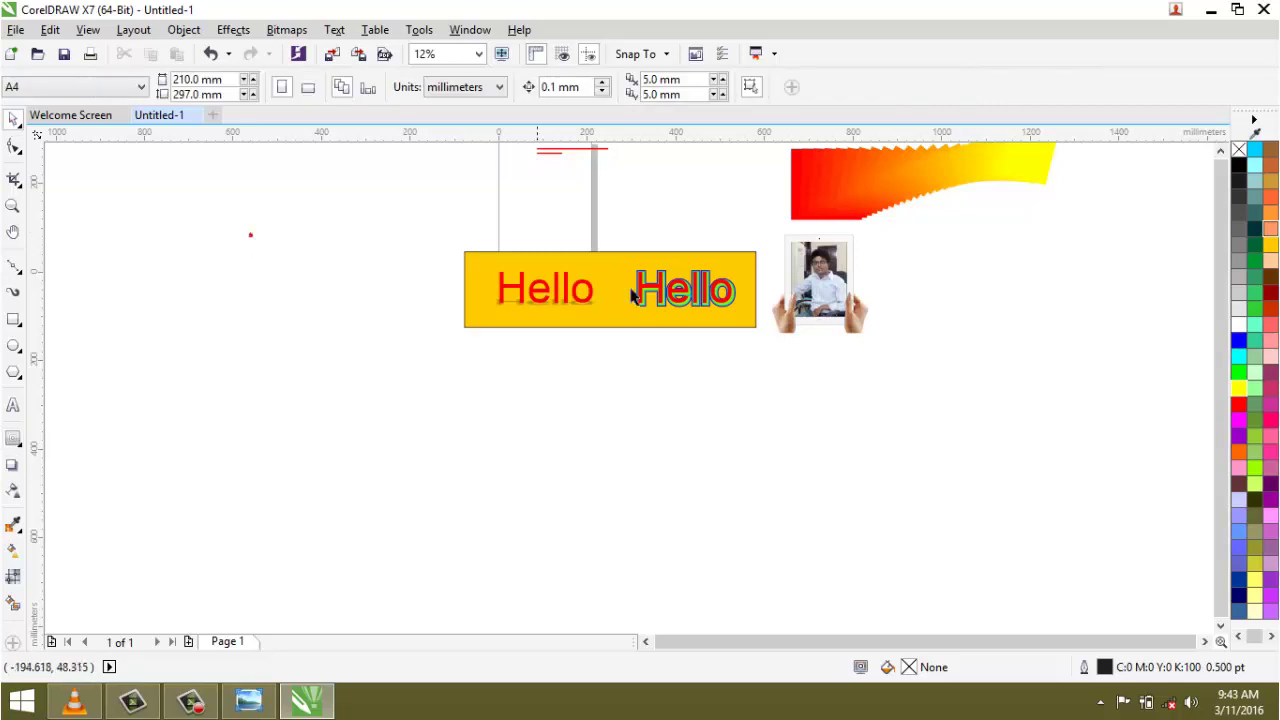
{"action": "scroll", "coordinate": [707, 284], "scroll_direction": "up", "scroll_amount": 2}
{"action": "left_click", "coordinate": [716, 375]}
{"action": "left_click_drag", "start_coordinate": [716, 375], "coordinate": [755, 328]}
- Stretch the yellow banner down to 324 mm tall, undoing an accidental black fill
{"action": "scroll", "coordinate": [755, 328], "scroll_direction": "down", "scroll_amount": 1}
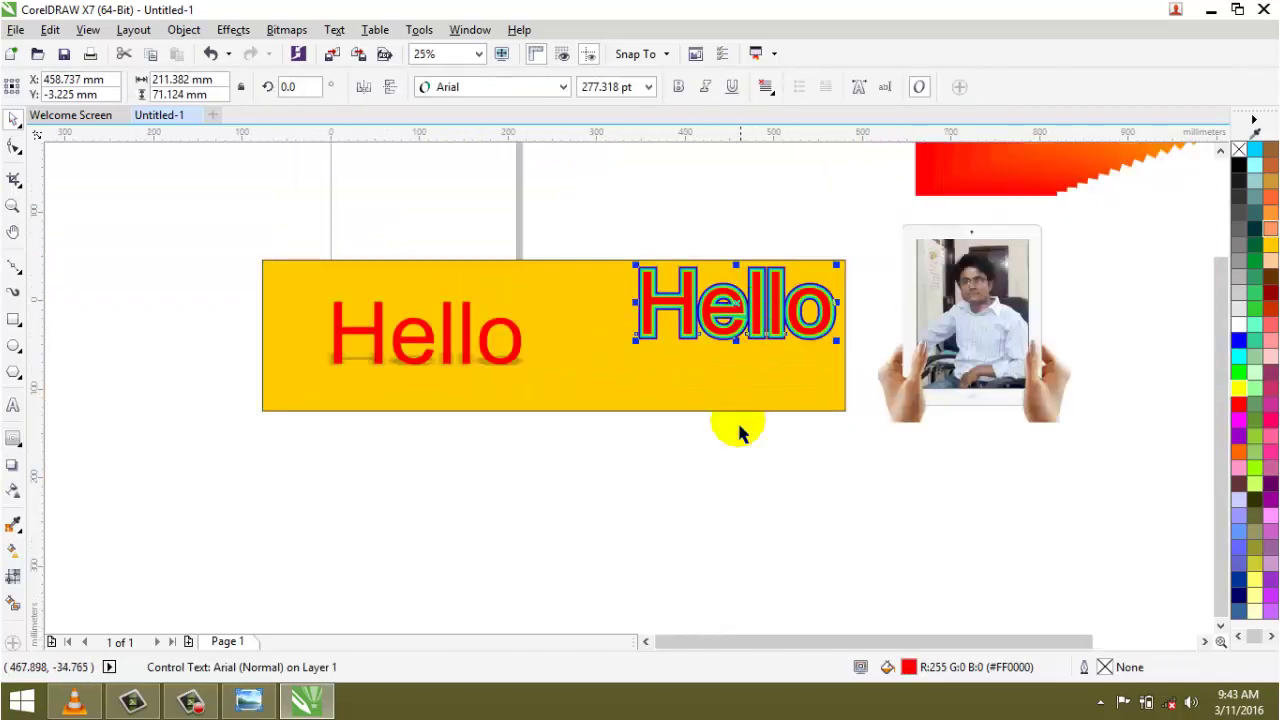
{"action": "left_click", "coordinate": [718, 484]}
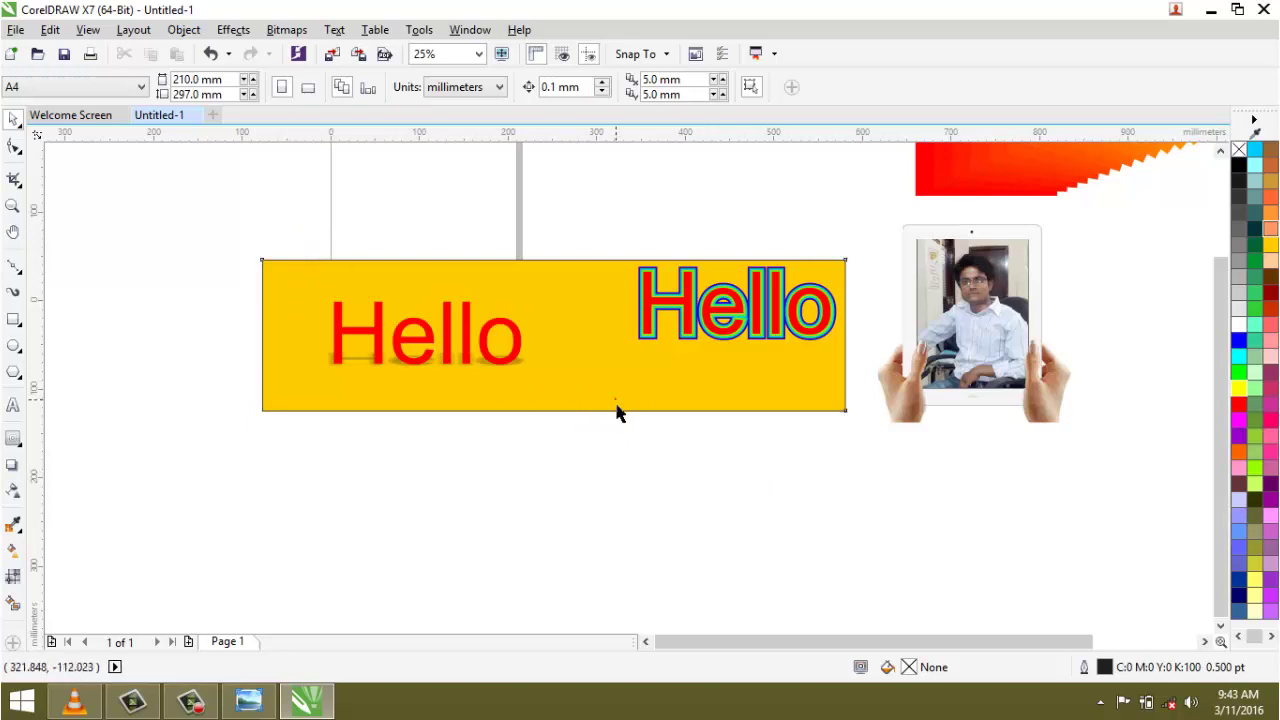
{"action": "left_click", "coordinate": [558, 416]}
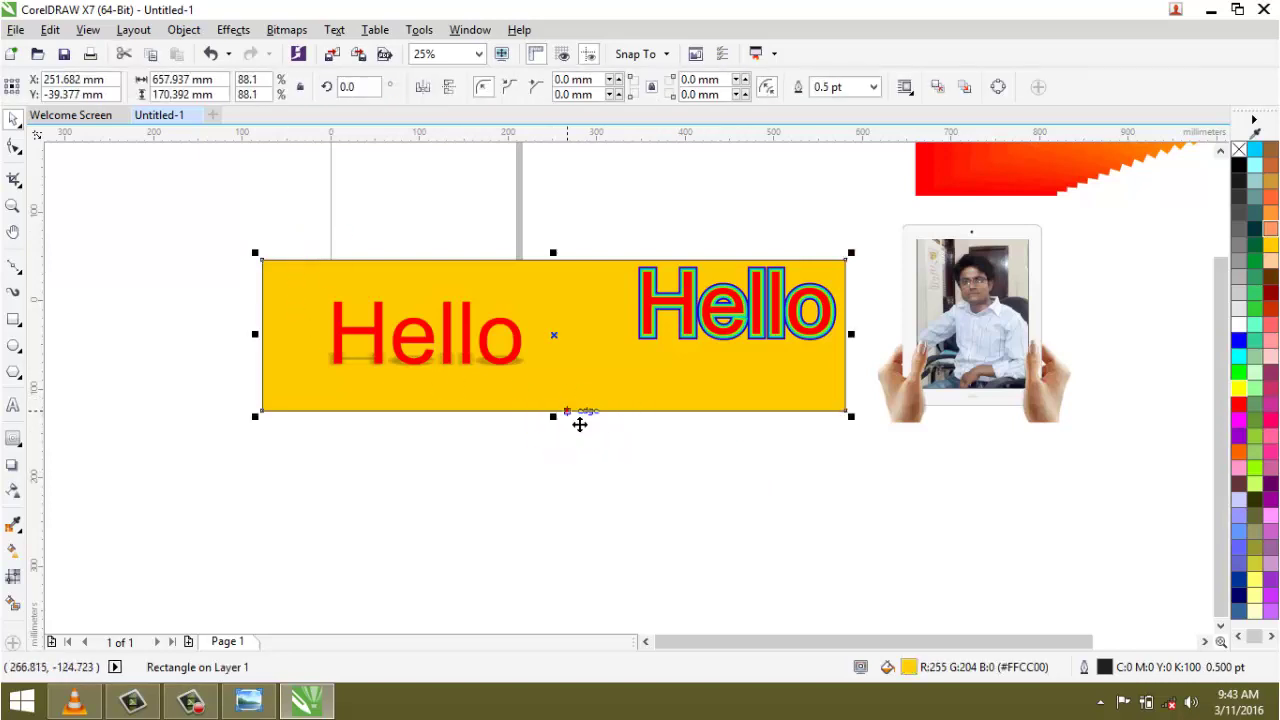
{"action": "left_click_drag", "start_coordinate": [555, 418], "coordinate": [600, 552]}
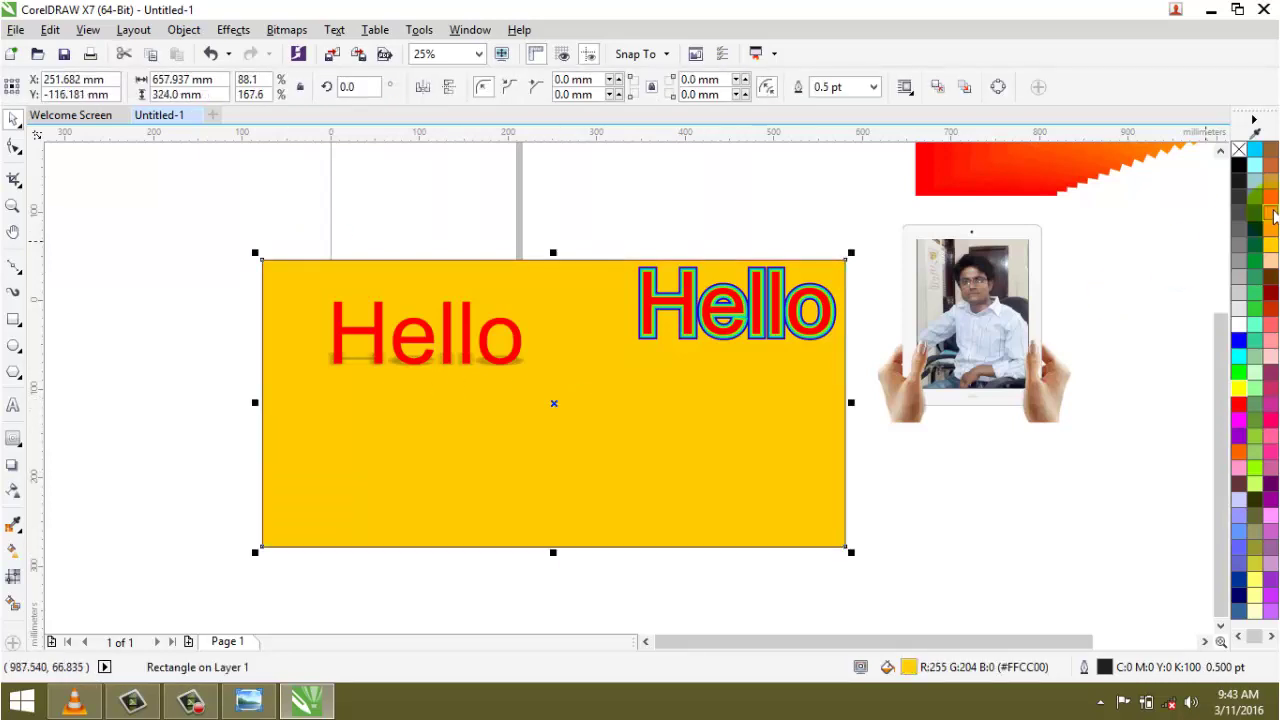
{"action": "left_click", "coordinate": [1237, 165]}
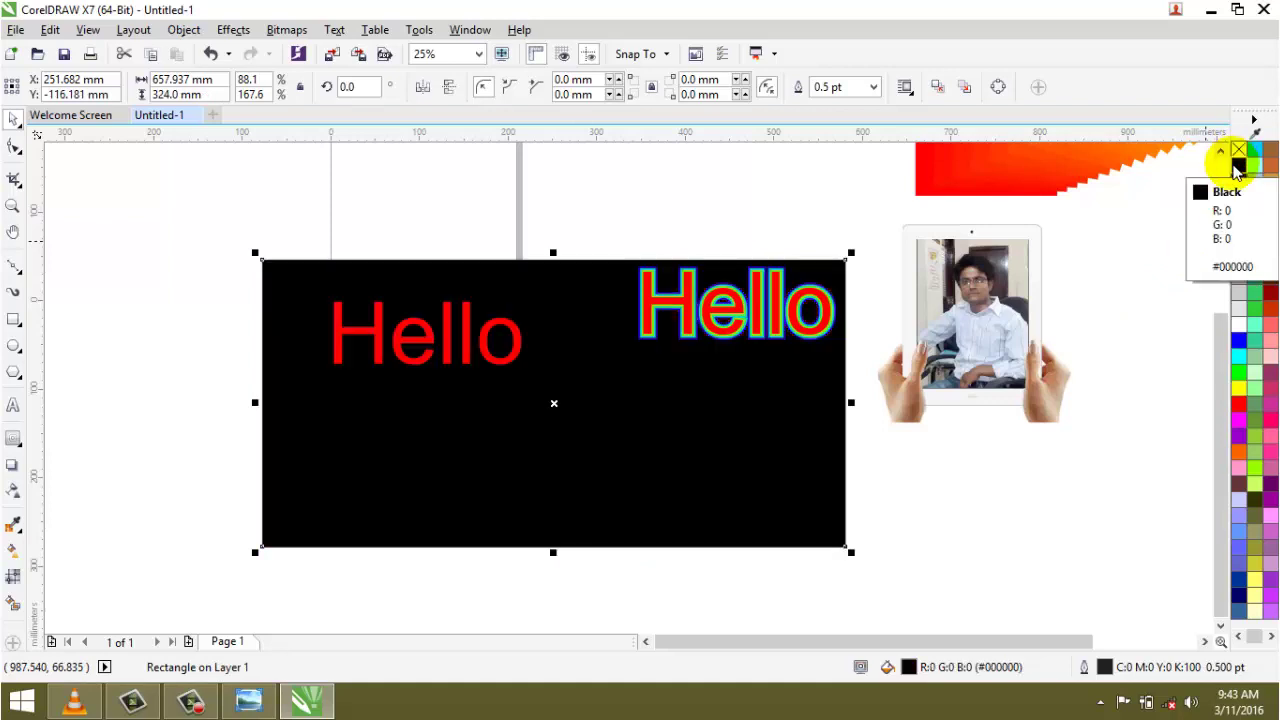
{"action": "key", "text": "ctrl+z"}
{"action": "left_click", "coordinate": [1106, 447]}
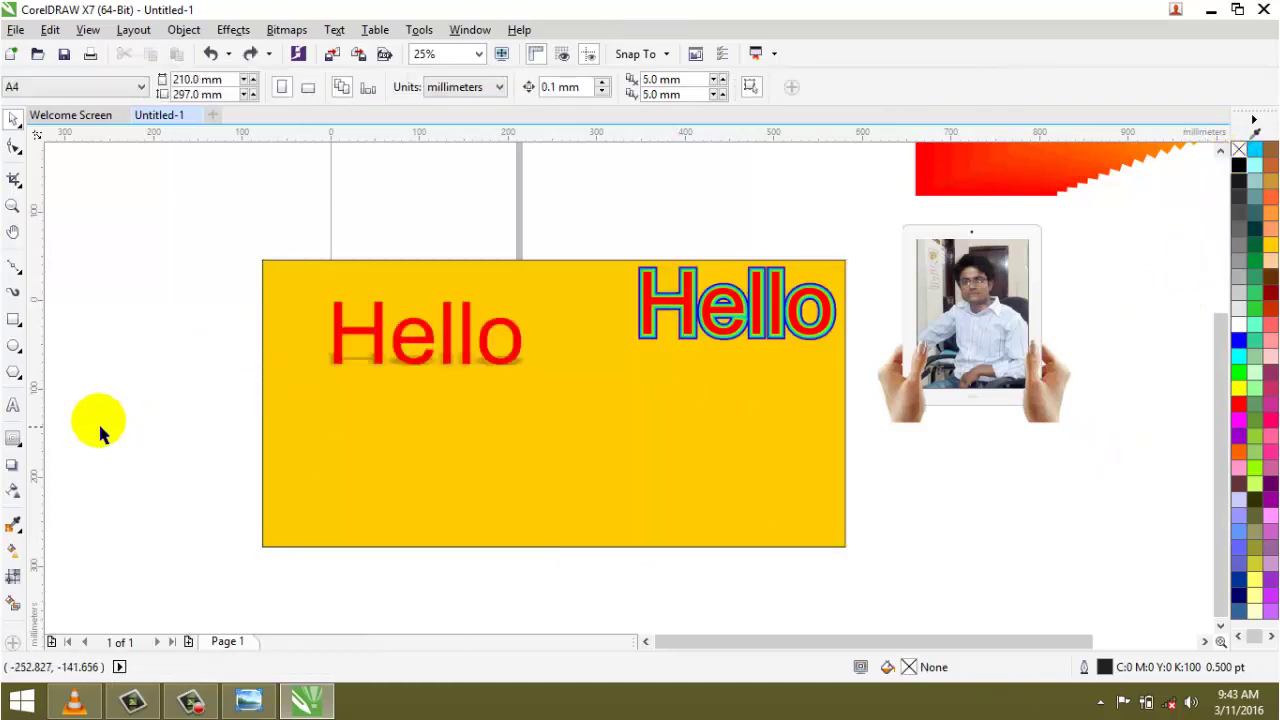
- Drag a copy of the red Hello down-right to the banner's middle and zoom in to 50%
{"action": "left_click", "coordinate": [12, 442]}
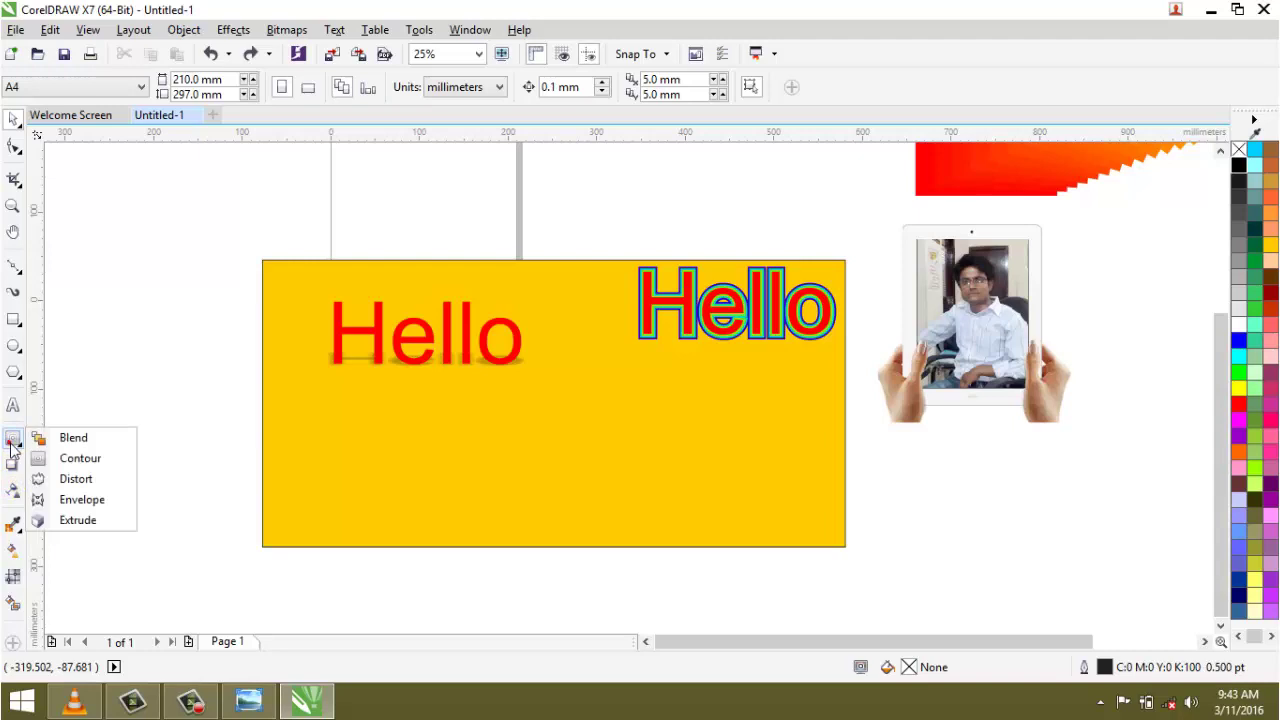
{"action": "left_click", "coordinate": [70, 487]}
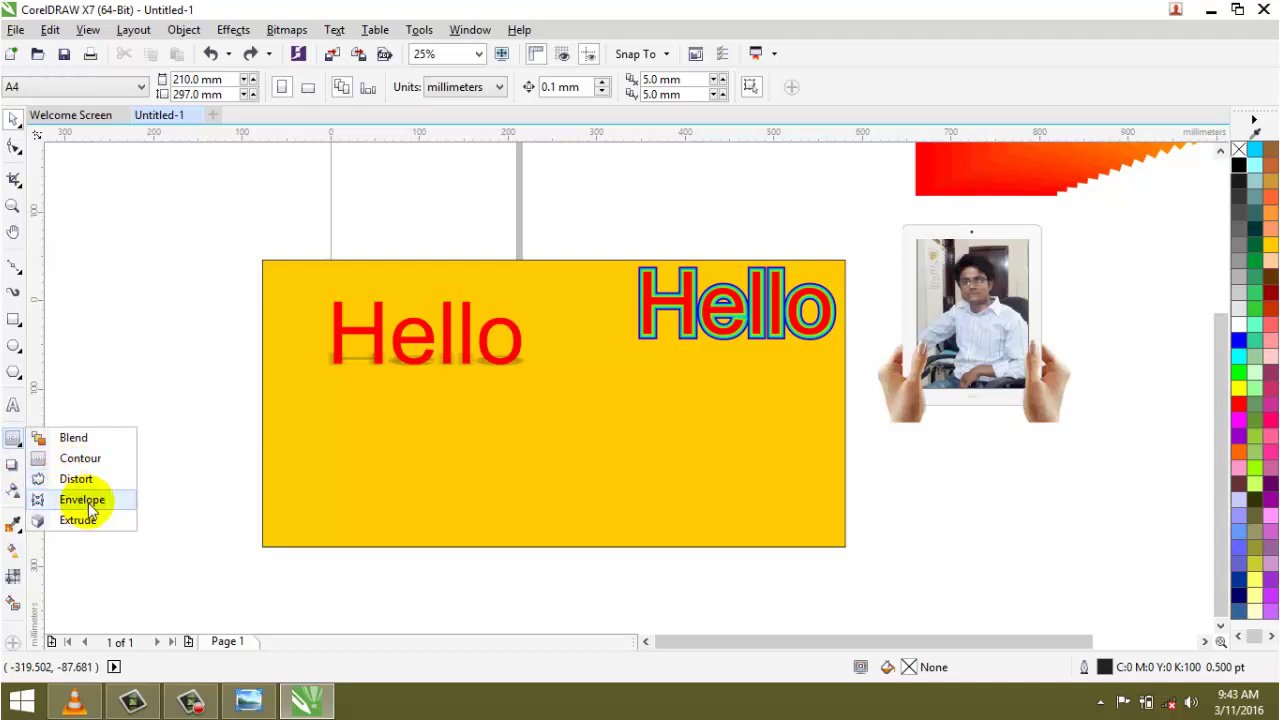
{"action": "left_click", "coordinate": [90, 505]}
{"action": "left_click", "coordinate": [420, 357]}
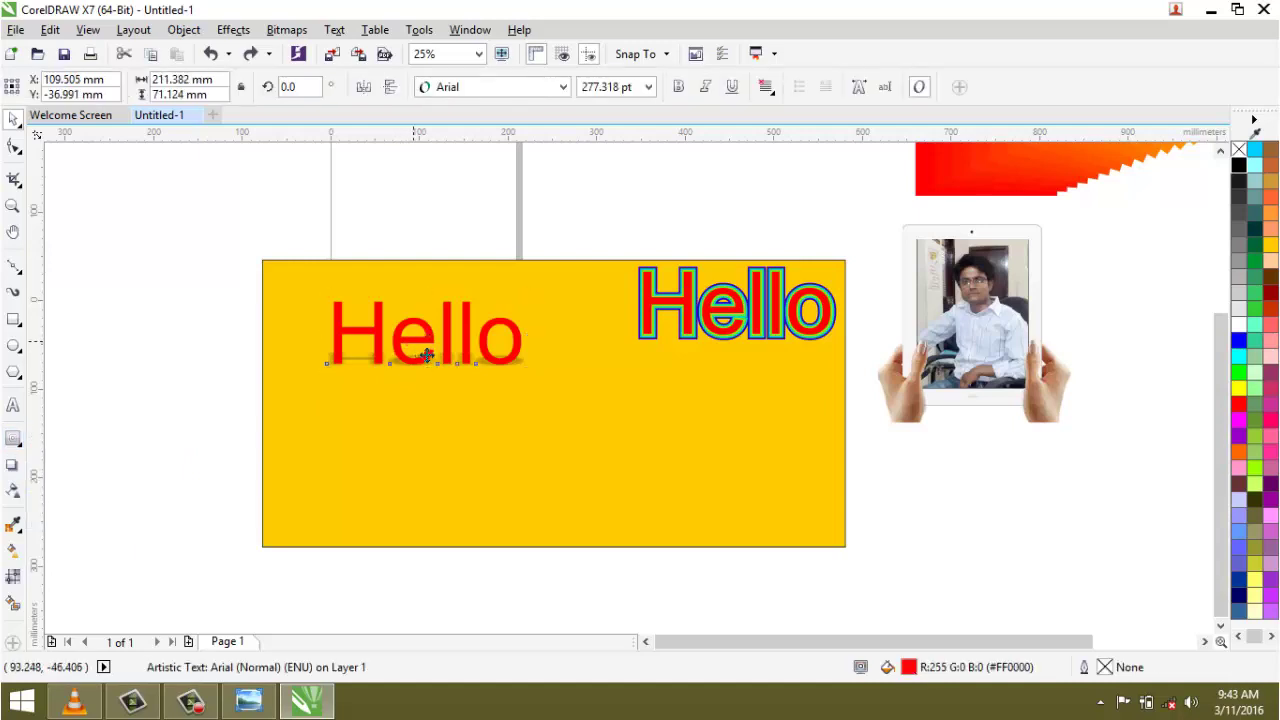
{"action": "left_click_drag", "start_coordinate": [426, 355], "coordinate": [640, 455]}
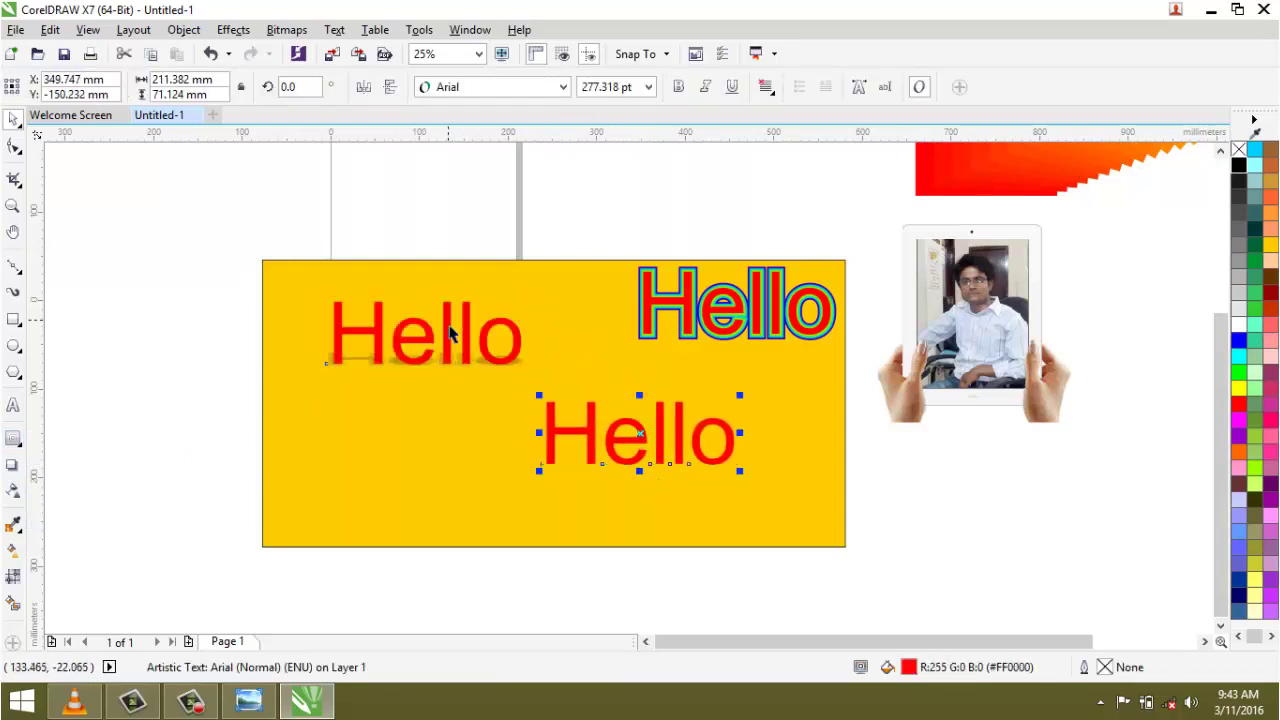
{"action": "scroll", "coordinate": [660, 515], "scroll_direction": "up", "scroll_amount": 1}
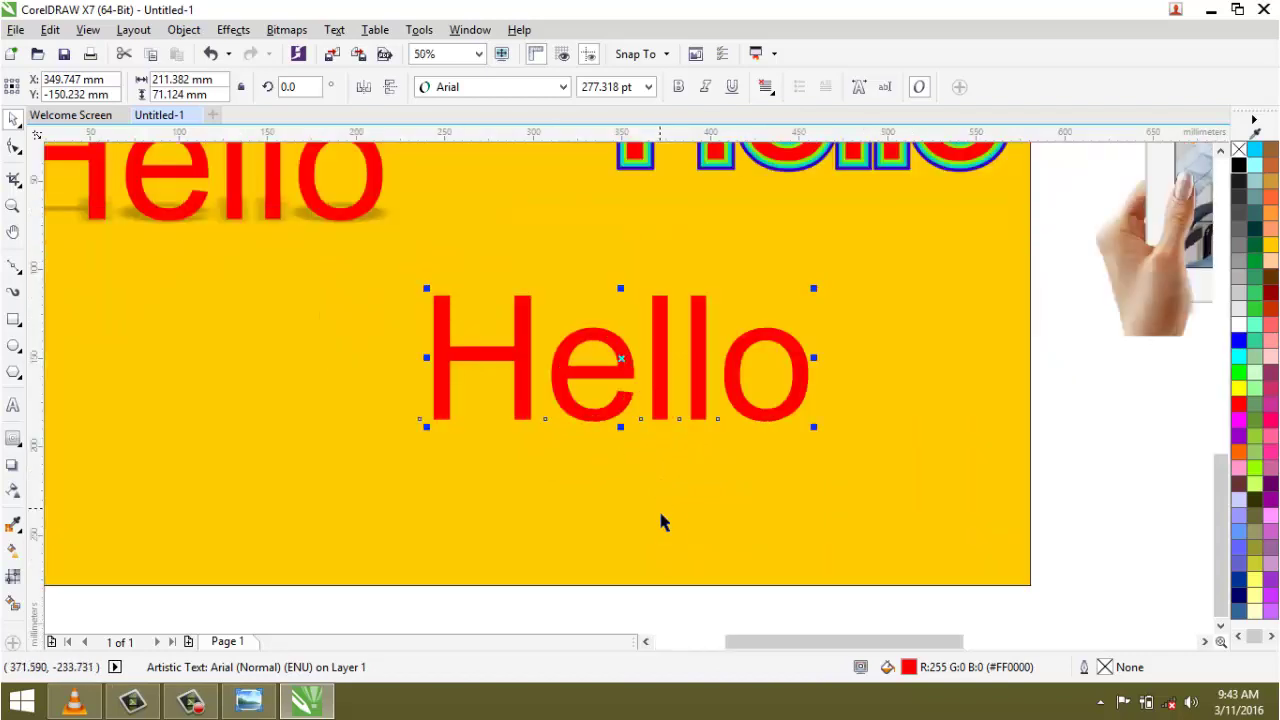
- Move the red Hello down, append 'Hiii' so it reads HelloHiii, and shift it left
{"action": "left_click_drag", "start_coordinate": [640, 374], "coordinate": [640, 404]}
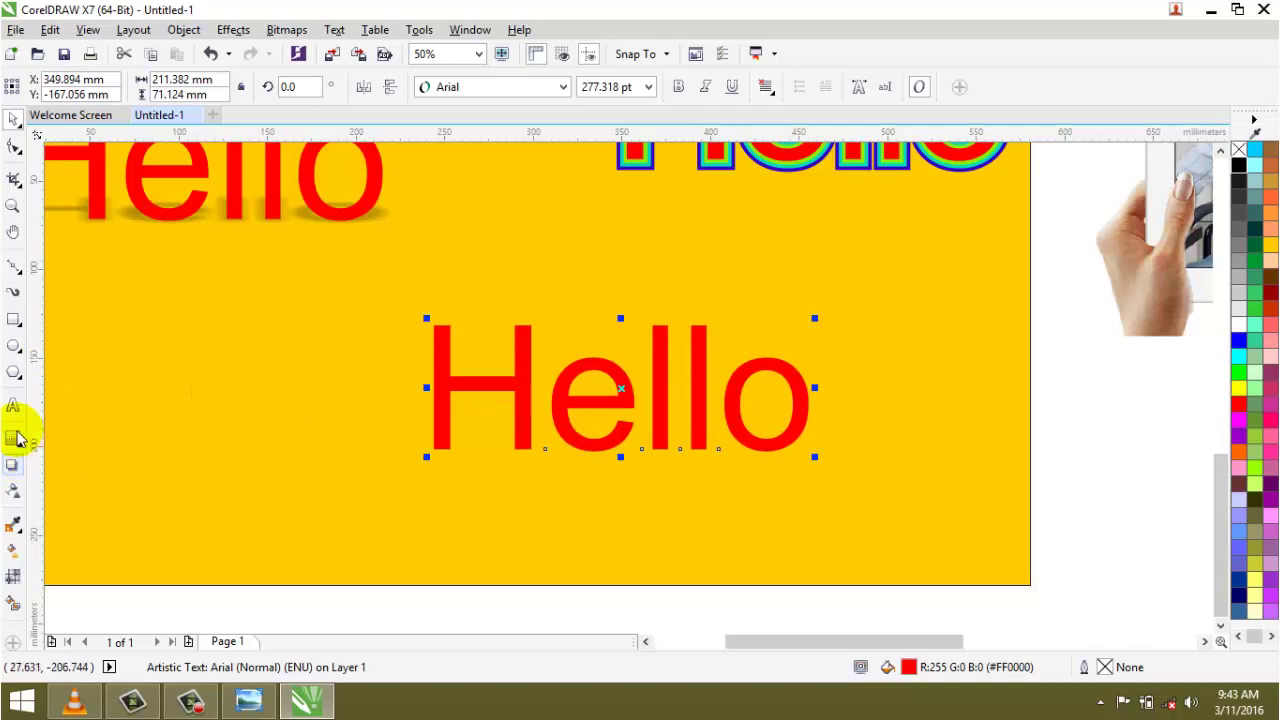
{"action": "left_click", "coordinate": [14, 400]}
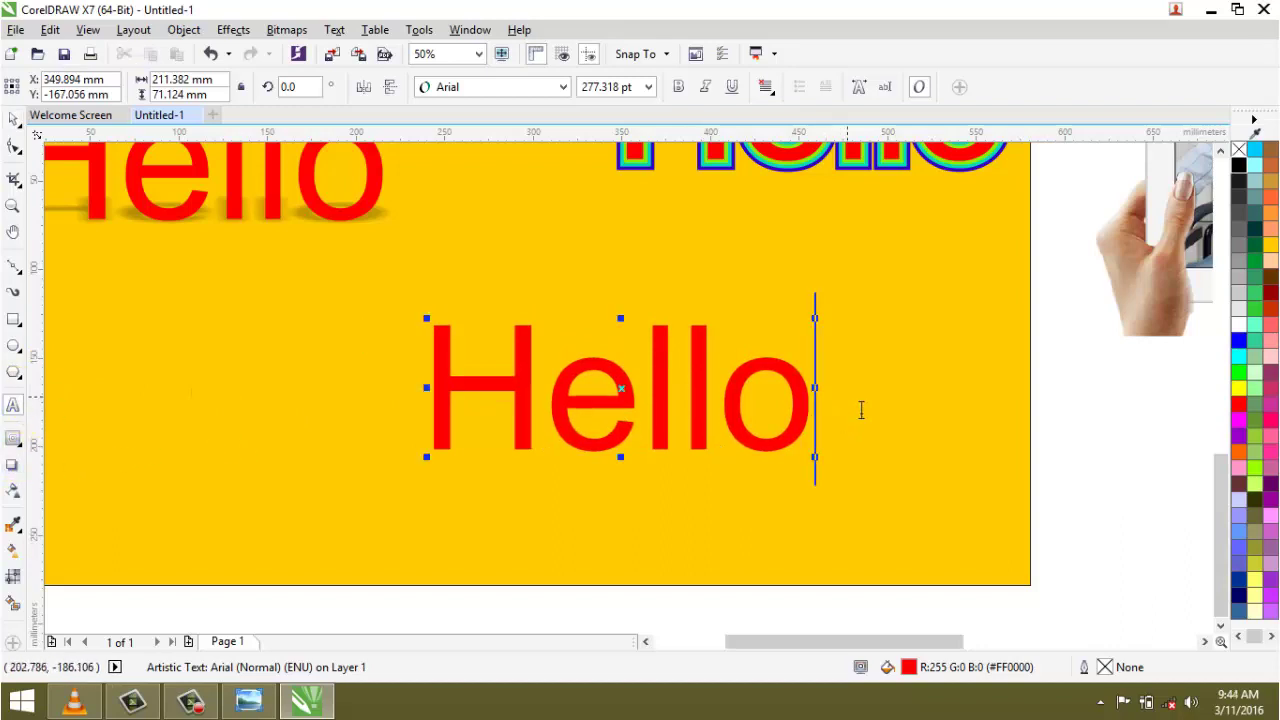
{"action": "type", "text": "Hiii"}
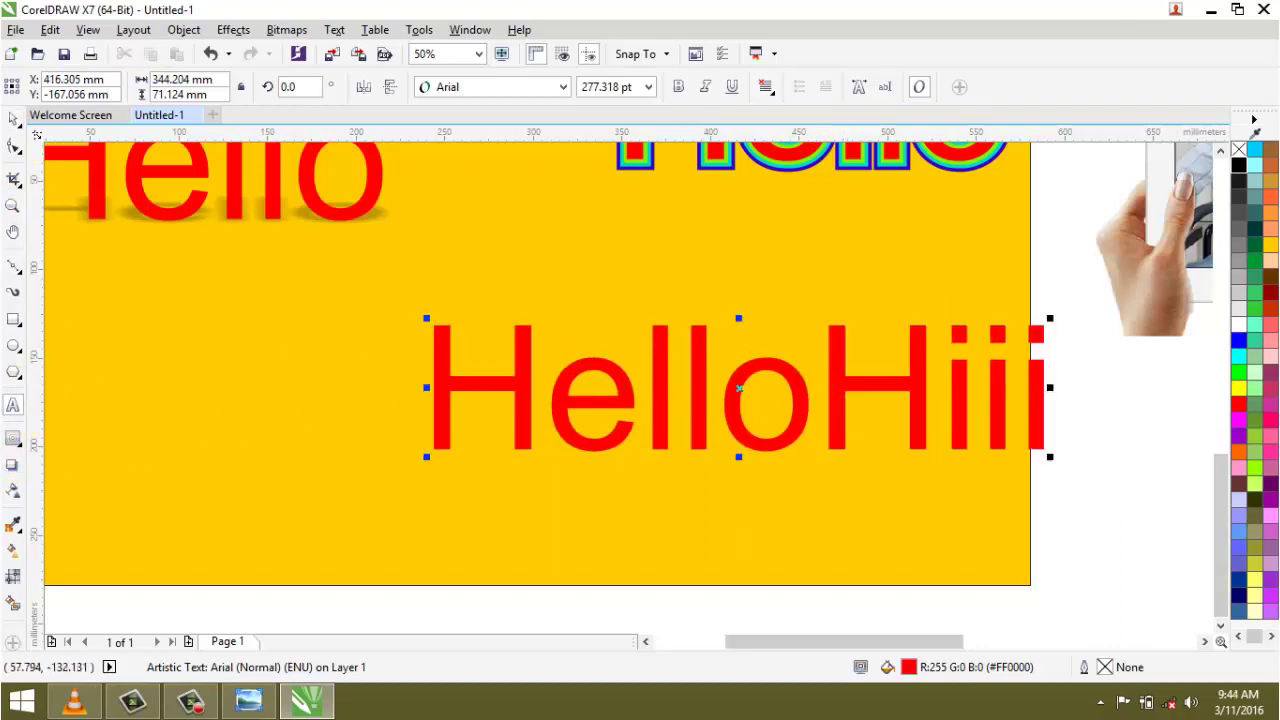
{"action": "left_click", "coordinate": [14, 118]}
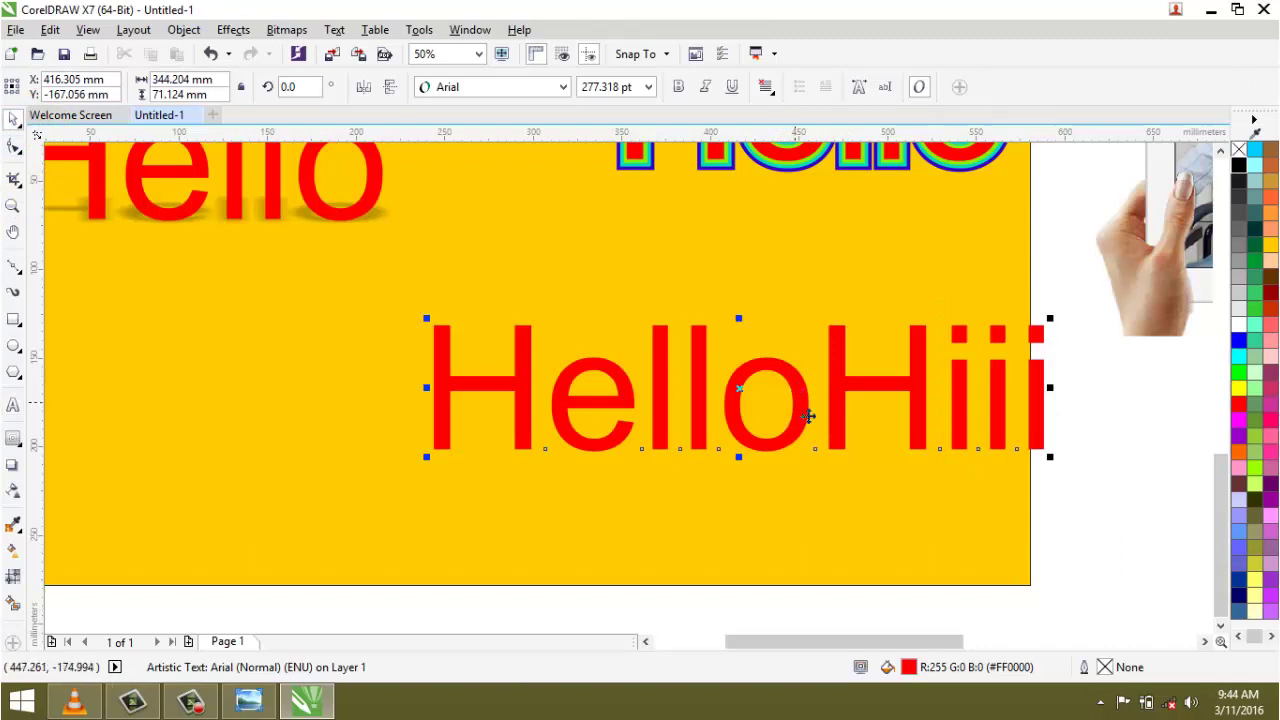
{"action": "left_click_drag", "start_coordinate": [808, 416], "coordinate": [652, 434]}
- Use the Envelope tool to raise the top and bottom middle nodes, arching HelloHiii upward
{"action": "left_click", "coordinate": [10, 443]}
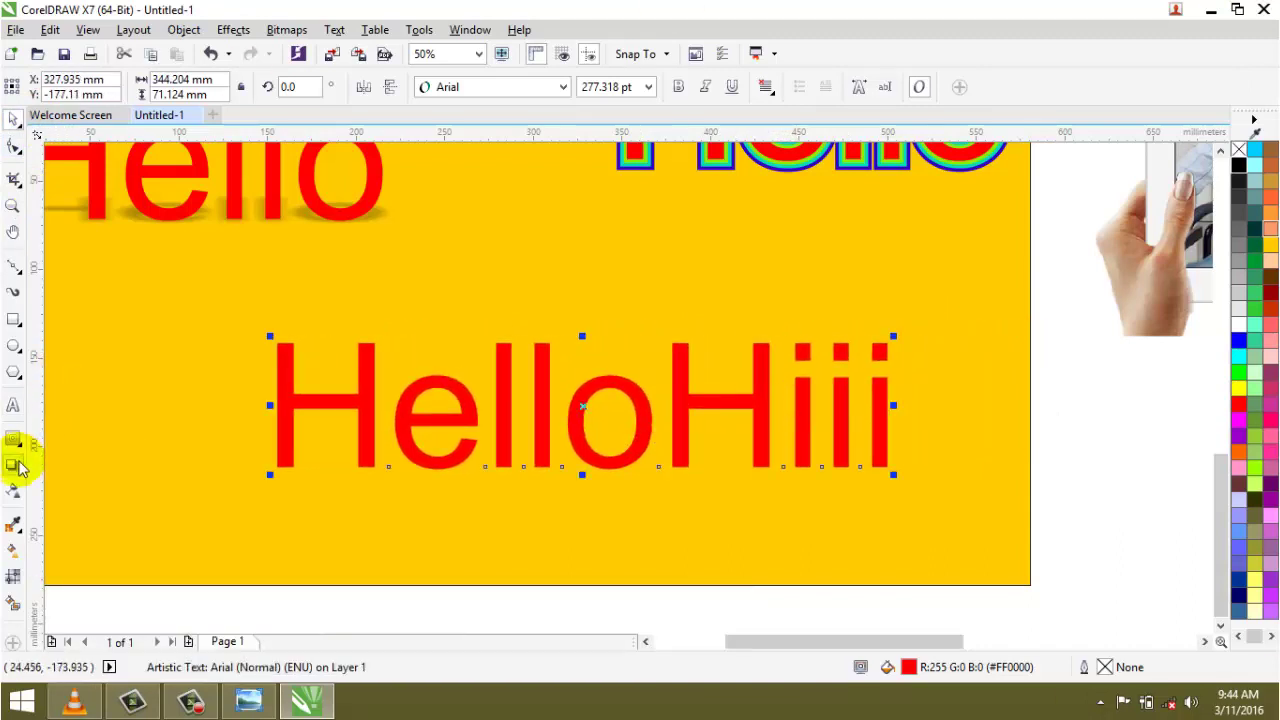
{"action": "left_click", "coordinate": [12, 438]}
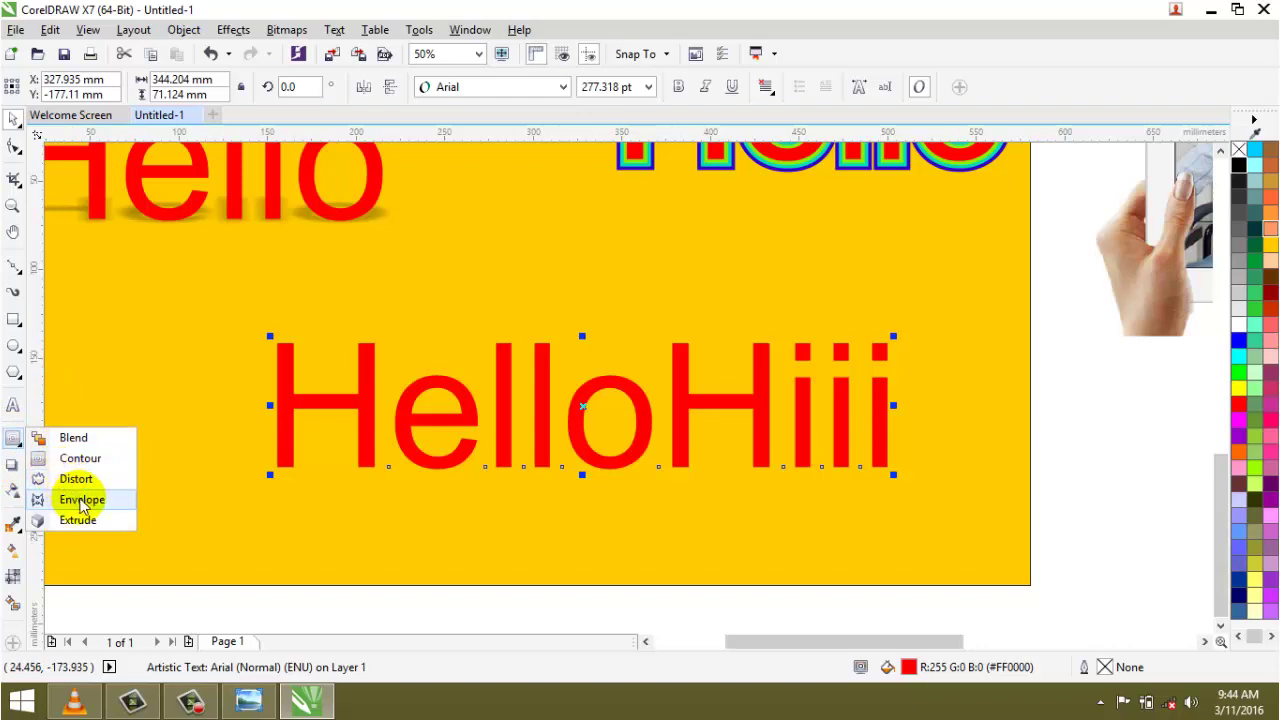
{"action": "left_click", "coordinate": [82, 500]}
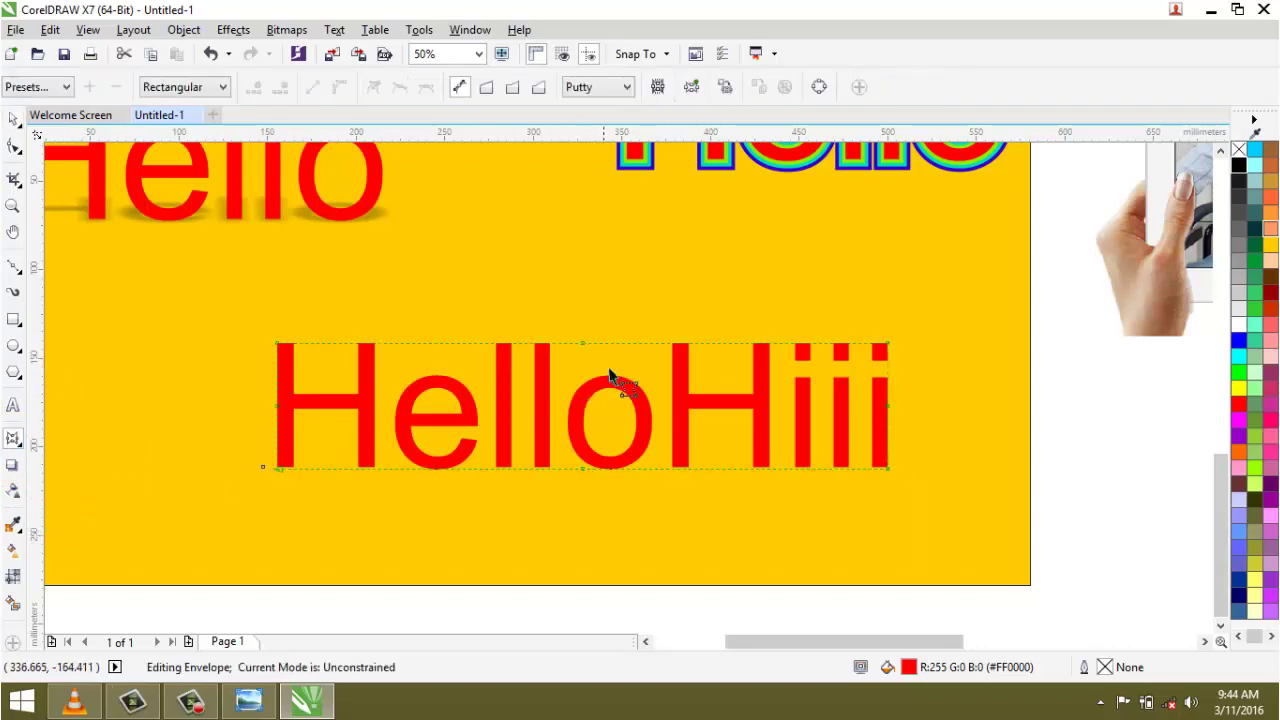
{"action": "left_click", "coordinate": [598, 115]}
{"action": "left_click_drag", "start_coordinate": [582, 343], "coordinate": [582, 299]}
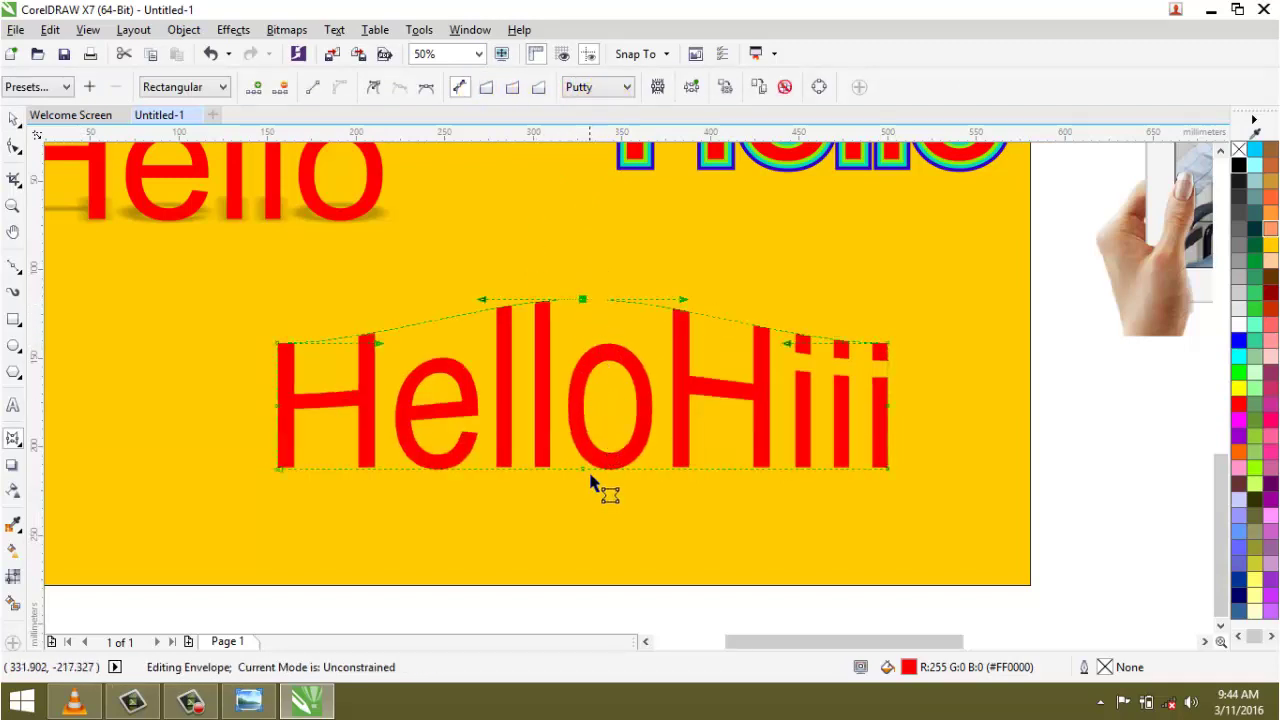
{"action": "left_click_drag", "start_coordinate": [585, 466], "coordinate": [585, 406]}
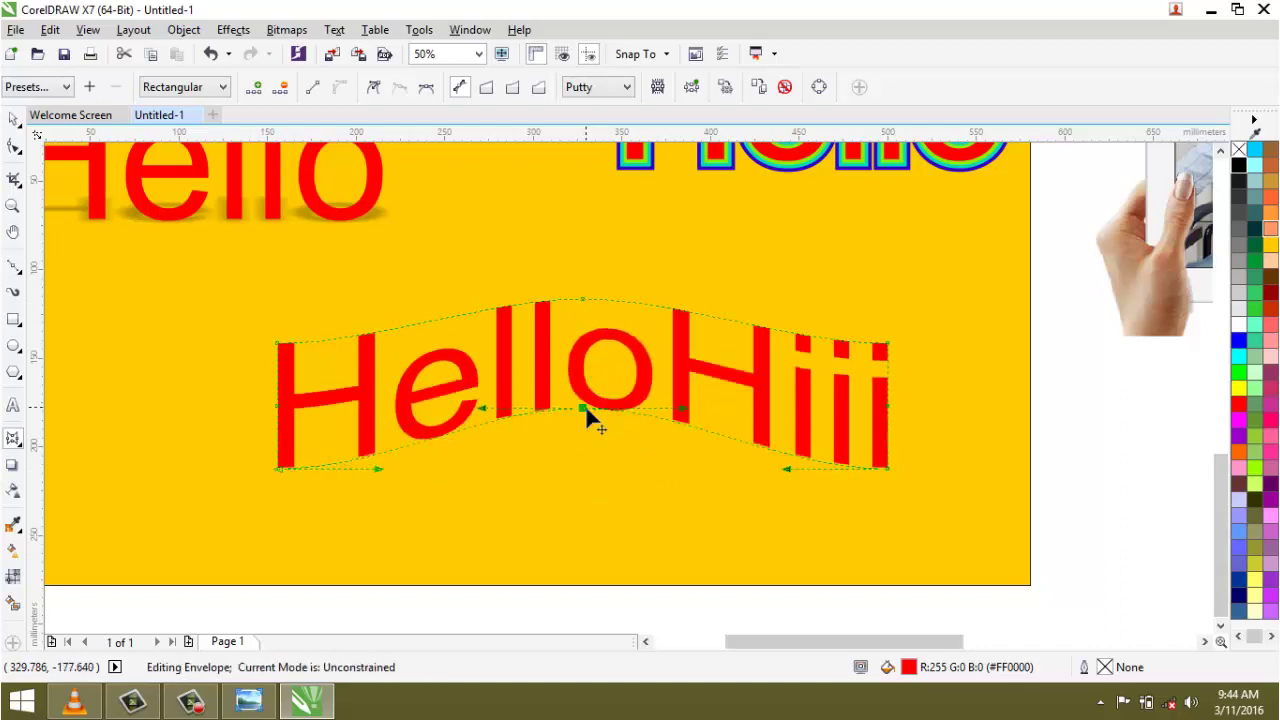
{"action": "left_click", "coordinate": [580, 296]}
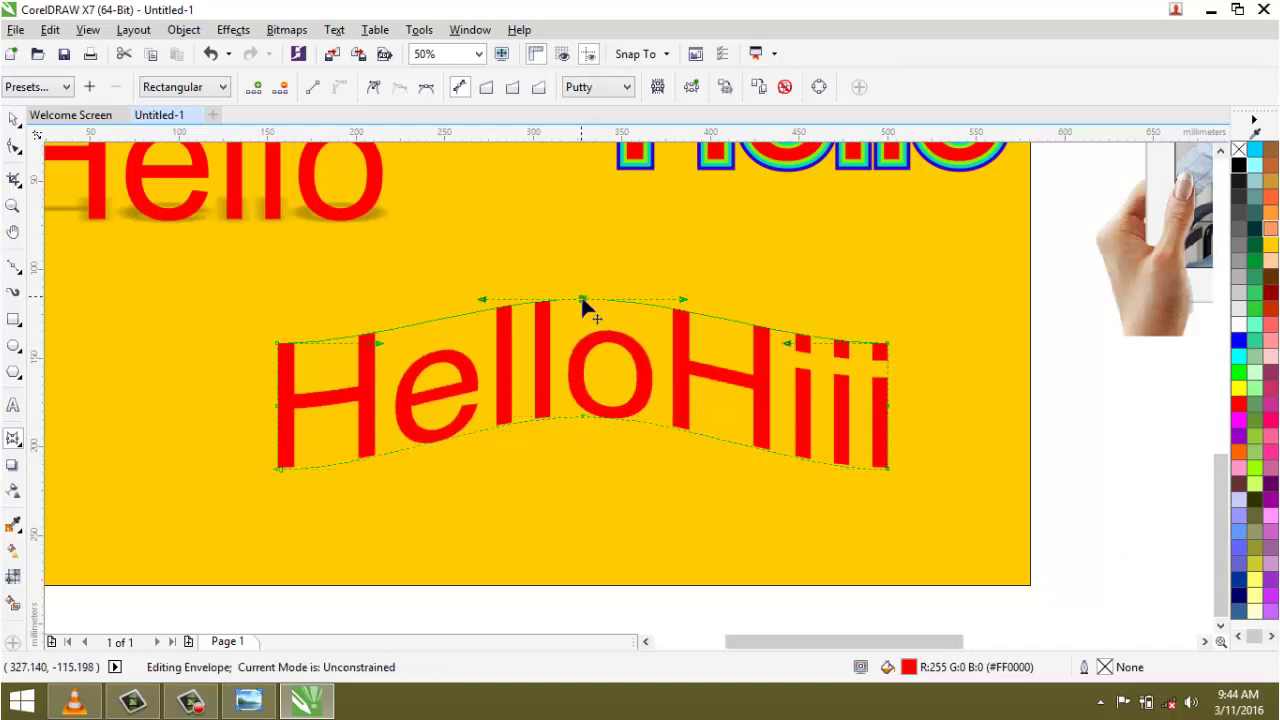
{"action": "left_click_drag", "start_coordinate": [582, 299], "coordinate": [582, 277]}
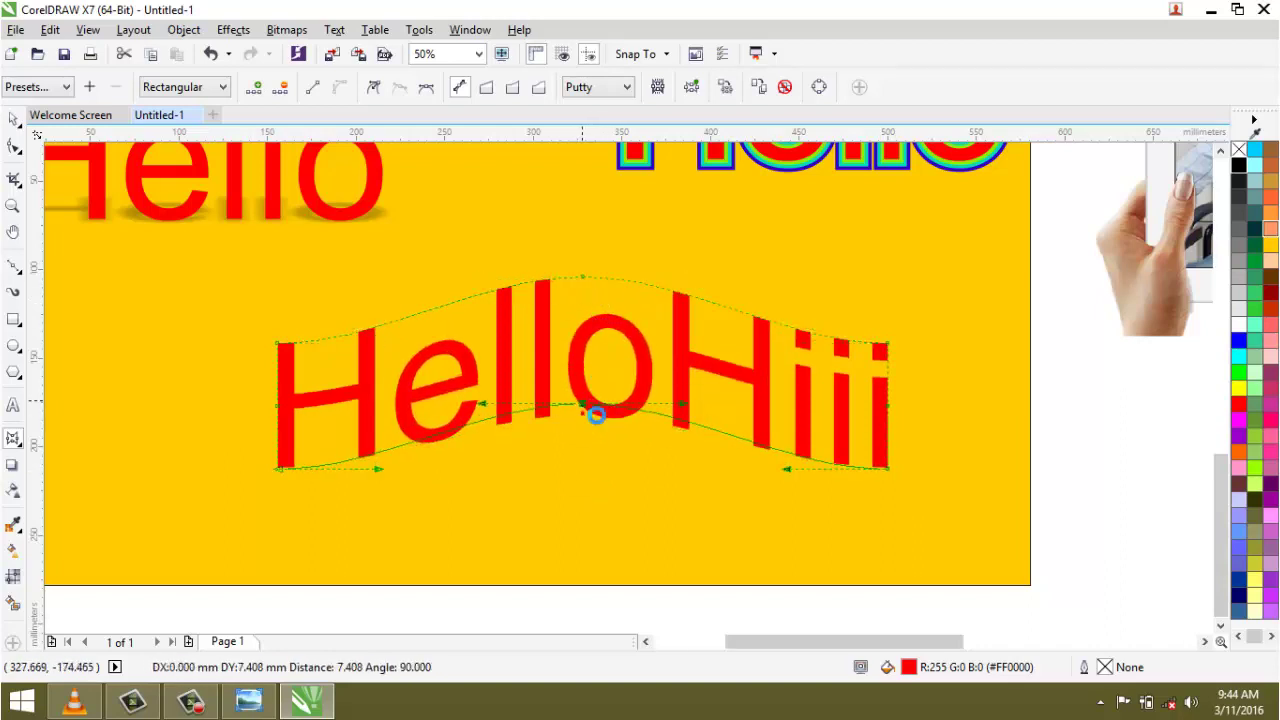
{"action": "left_click_drag", "start_coordinate": [584, 417], "coordinate": [584, 416]}
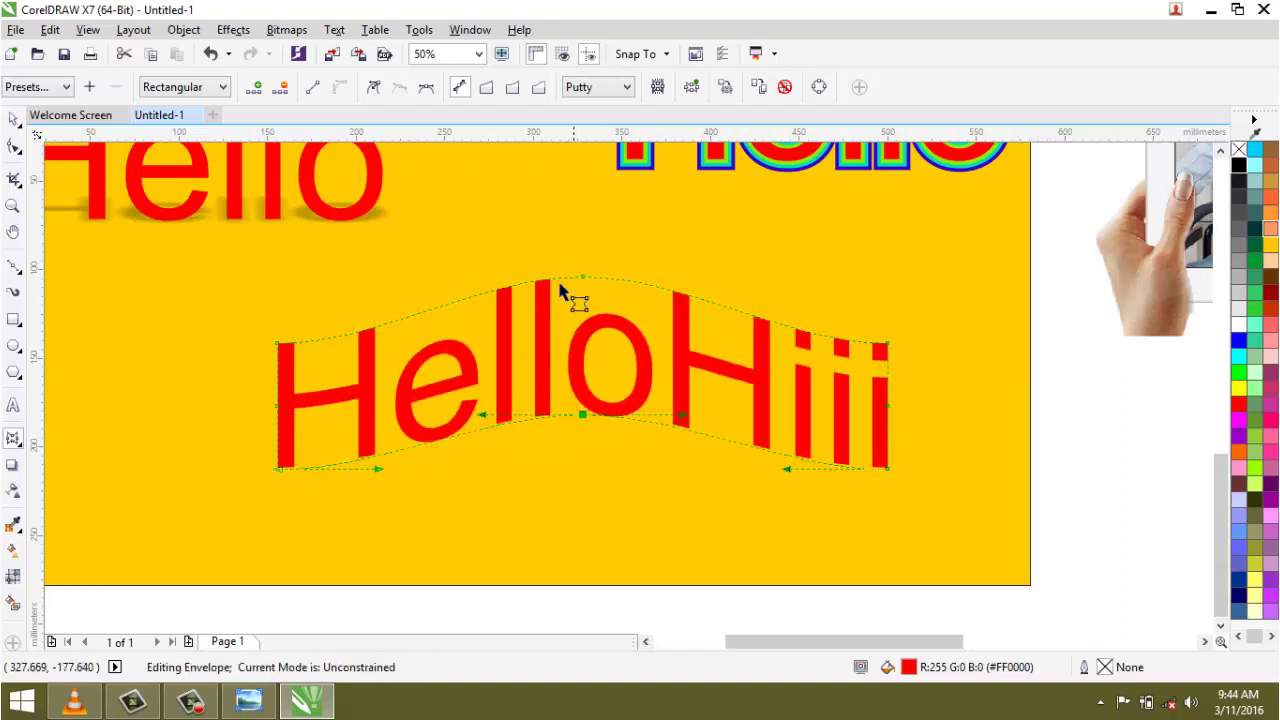
- Try straight-line and single-arc envelope modes and higher arches, undoing them and keeping Putty mapping
{"action": "left_click", "coordinate": [486, 88]}
{"action": "left_click", "coordinate": [512, 88]}
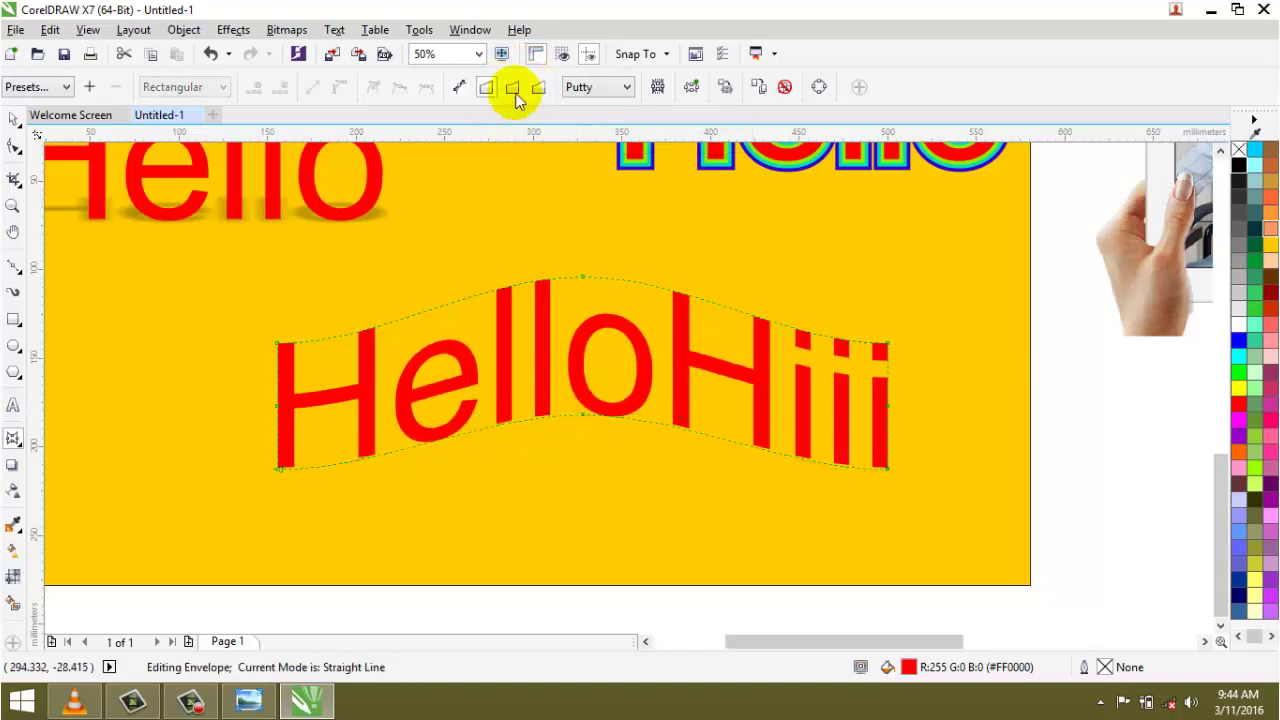
{"action": "left_click_drag", "start_coordinate": [582, 277], "coordinate": [579, 213]}
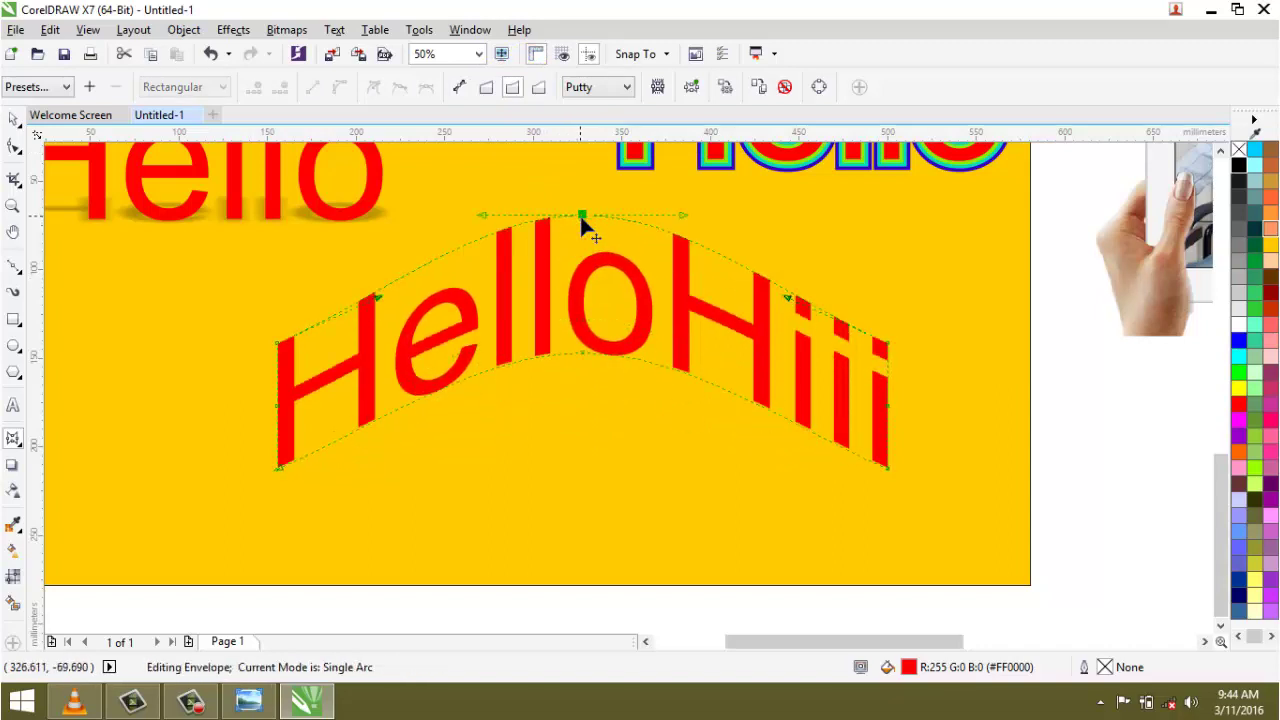
{"action": "key", "text": "ctrl+z"}
{"action": "key", "text": "ctrl+z"}
{"action": "left_click", "coordinate": [601, 91]}
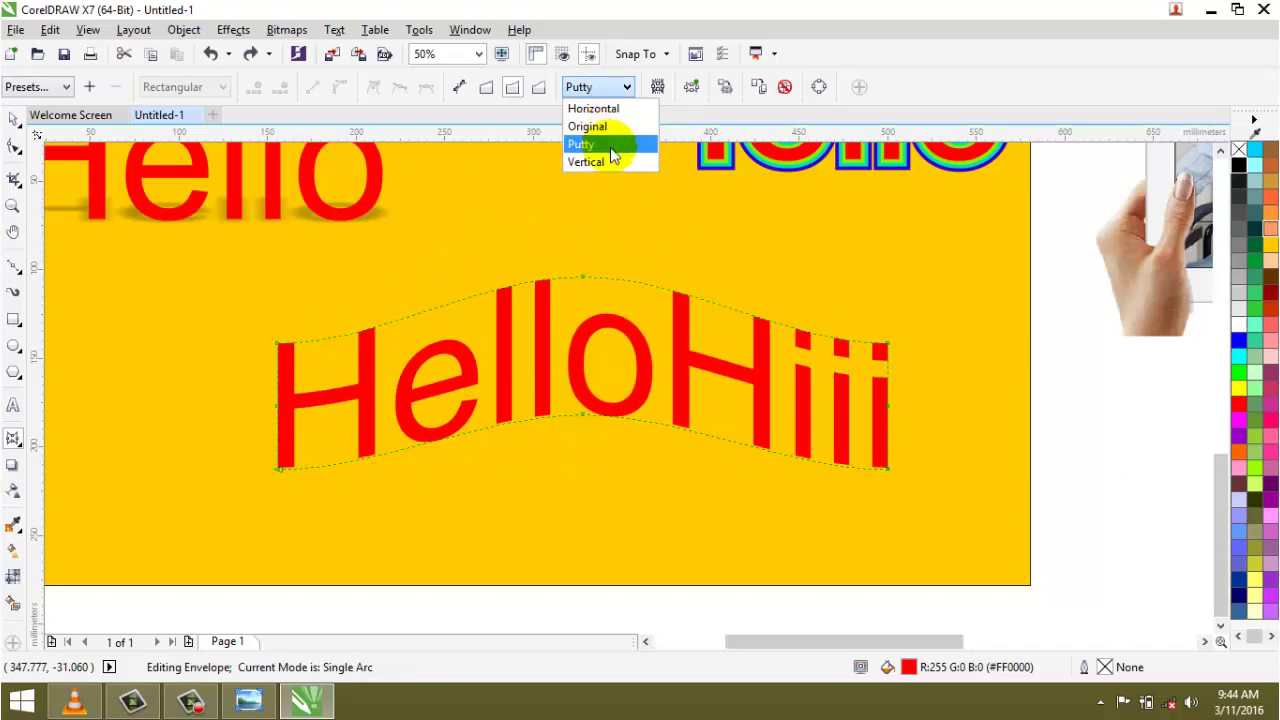
{"action": "left_click", "coordinate": [614, 148]}
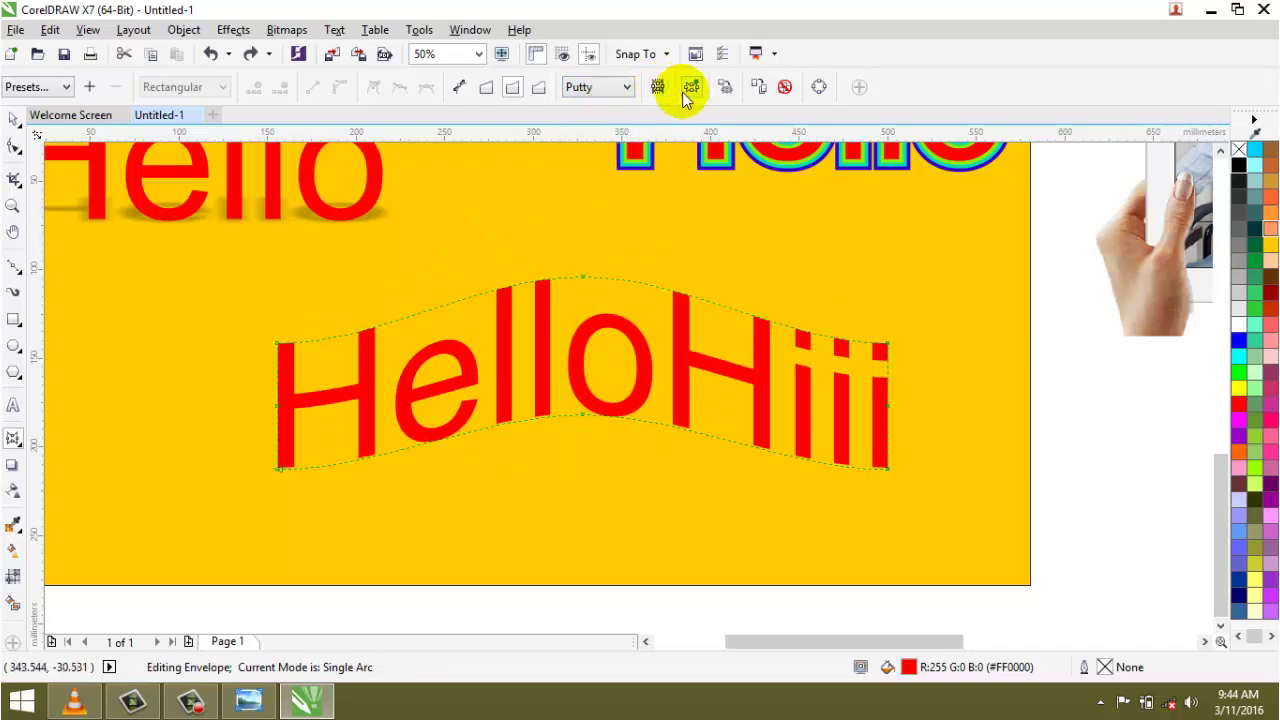
{"action": "left_click_drag", "start_coordinate": [582, 278], "coordinate": [586, 241]}
{"action": "key", "text": "ctrl+z"}
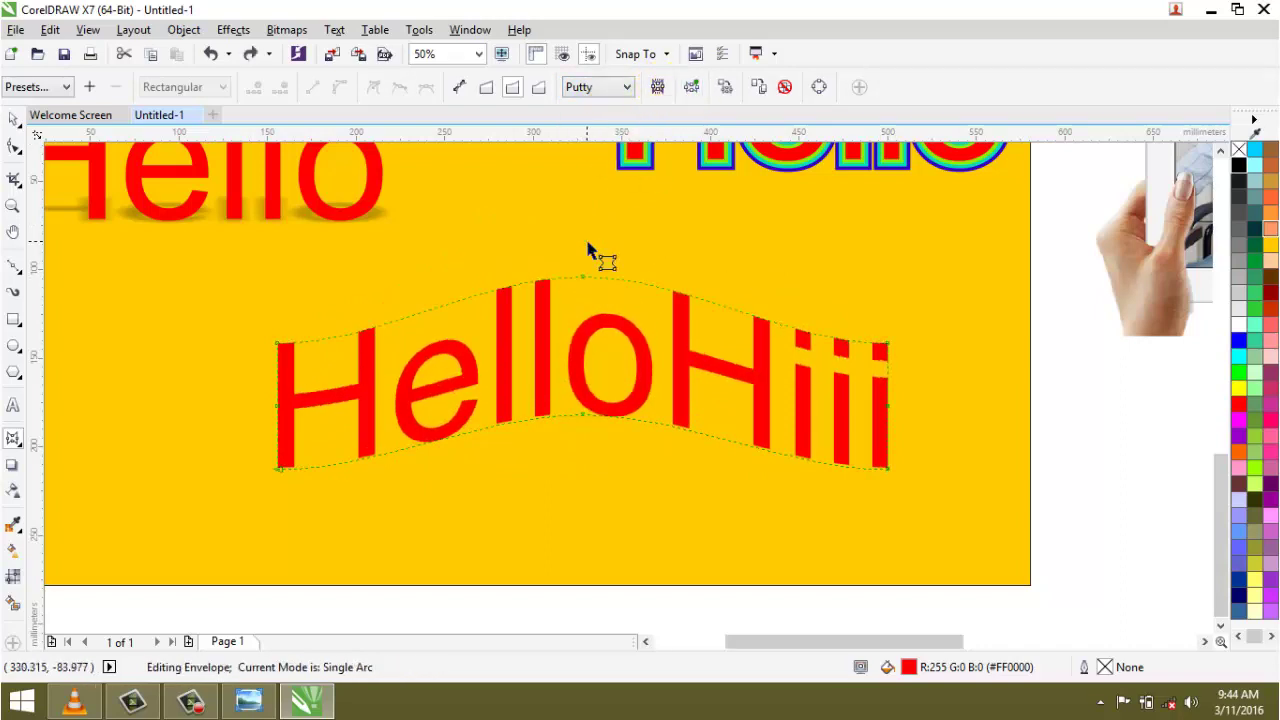
{"action": "left_click", "coordinate": [13, 119]}
- Zoom out, then shrink the arched HelloHiii and place it under the outlined Hello
{"action": "scroll", "coordinate": [513, 260], "scroll_direction": "down", "scroll_amount": 1}
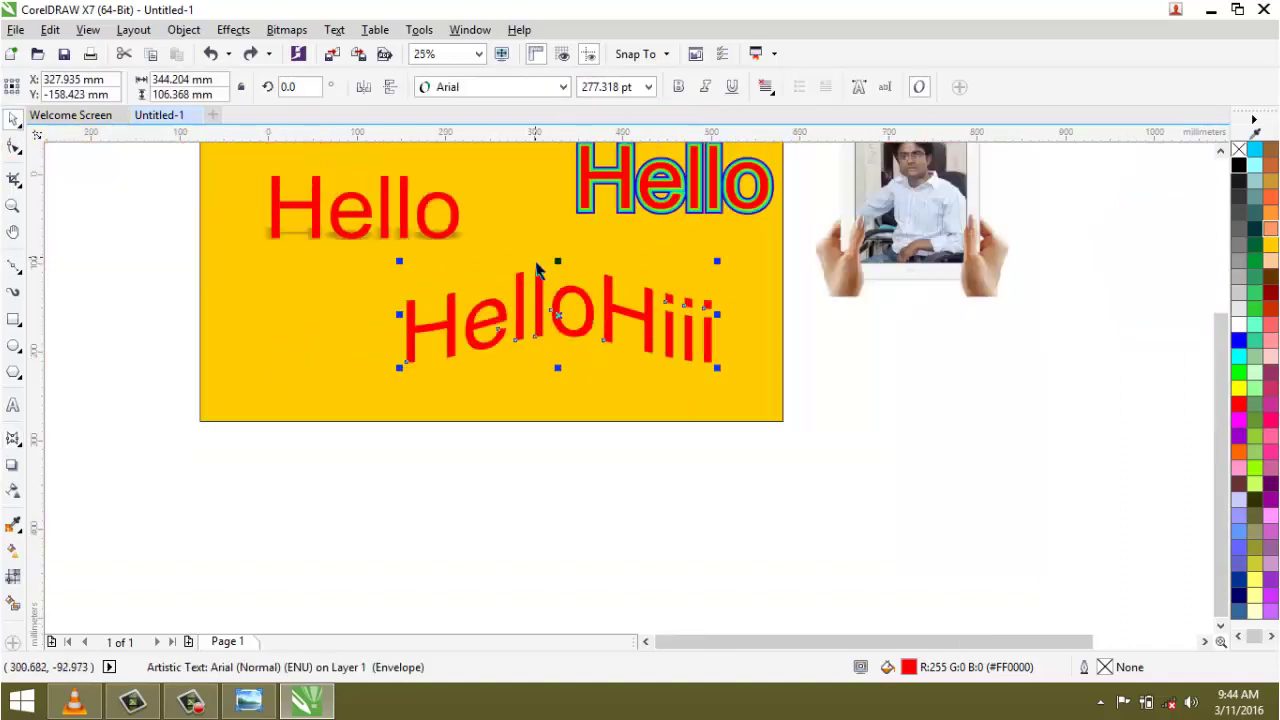
{"action": "scroll", "coordinate": [660, 337], "scroll_direction": "down", "scroll_amount": 1}
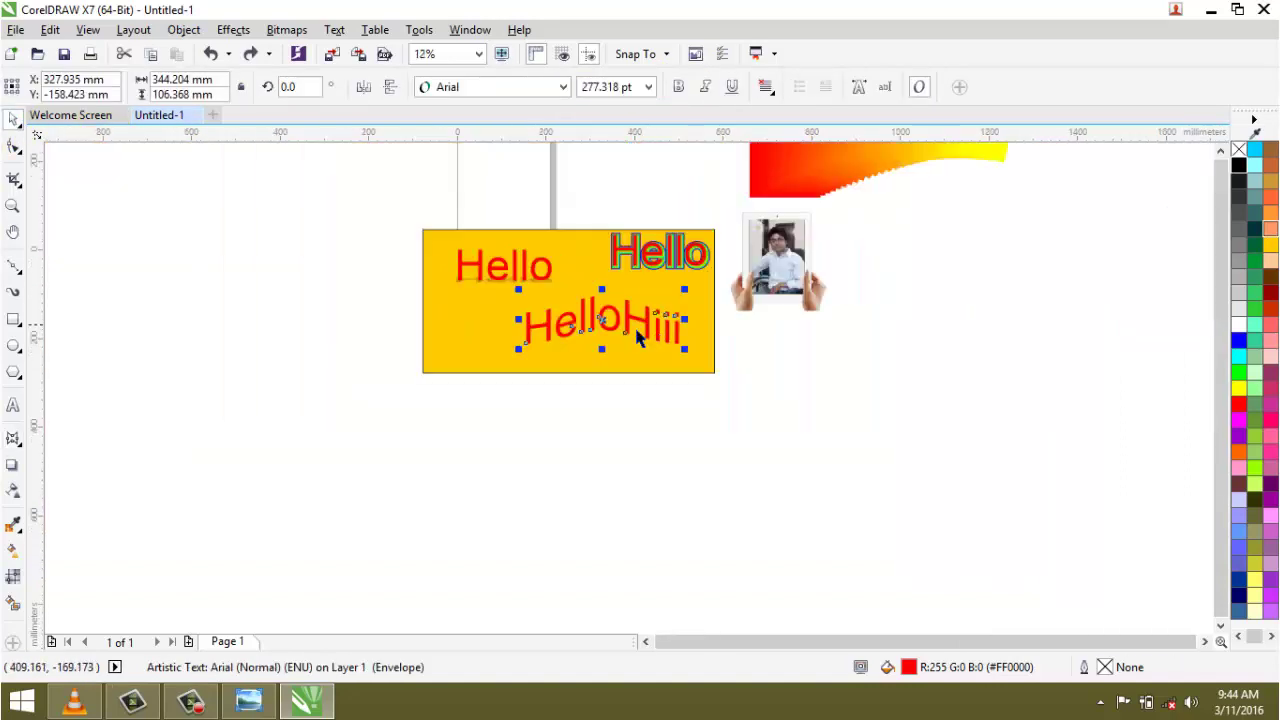
{"action": "left_click_drag", "start_coordinate": [640, 338], "coordinate": [711, 329]}
{"action": "key", "text": "ctrl+z"}
{"action": "left_click", "coordinate": [641, 335]}
{"action": "mouse_move", "coordinate": [697, 305]}
{"action": "left_mouse_down"}
{"action": "mouse_move", "coordinate": [651, 330]}
{"action": "mouse_move", "coordinate": [700, 298]}
{"action": "left_mouse_up"}
- Drag a copy of the red Hello down to the banner's bottom
{"action": "left_click", "coordinate": [813, 381]}
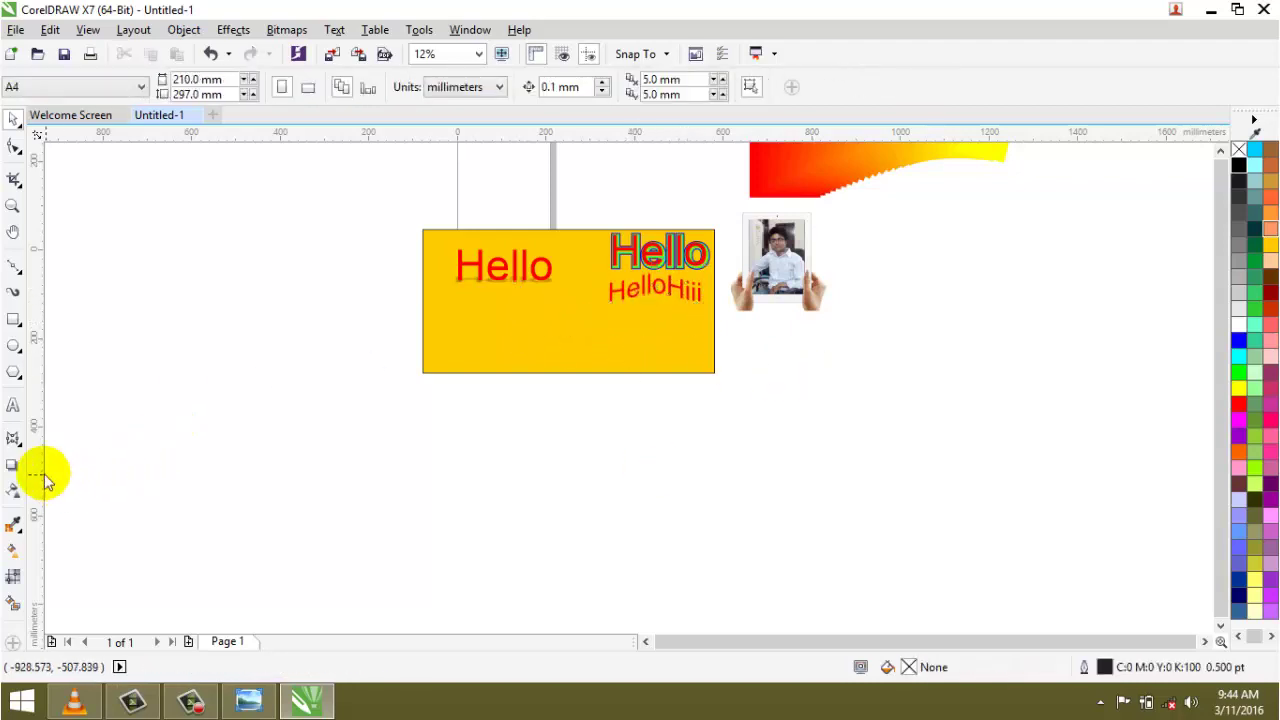
{"action": "left_click_drag", "start_coordinate": [493, 286], "coordinate": [554, 362]}
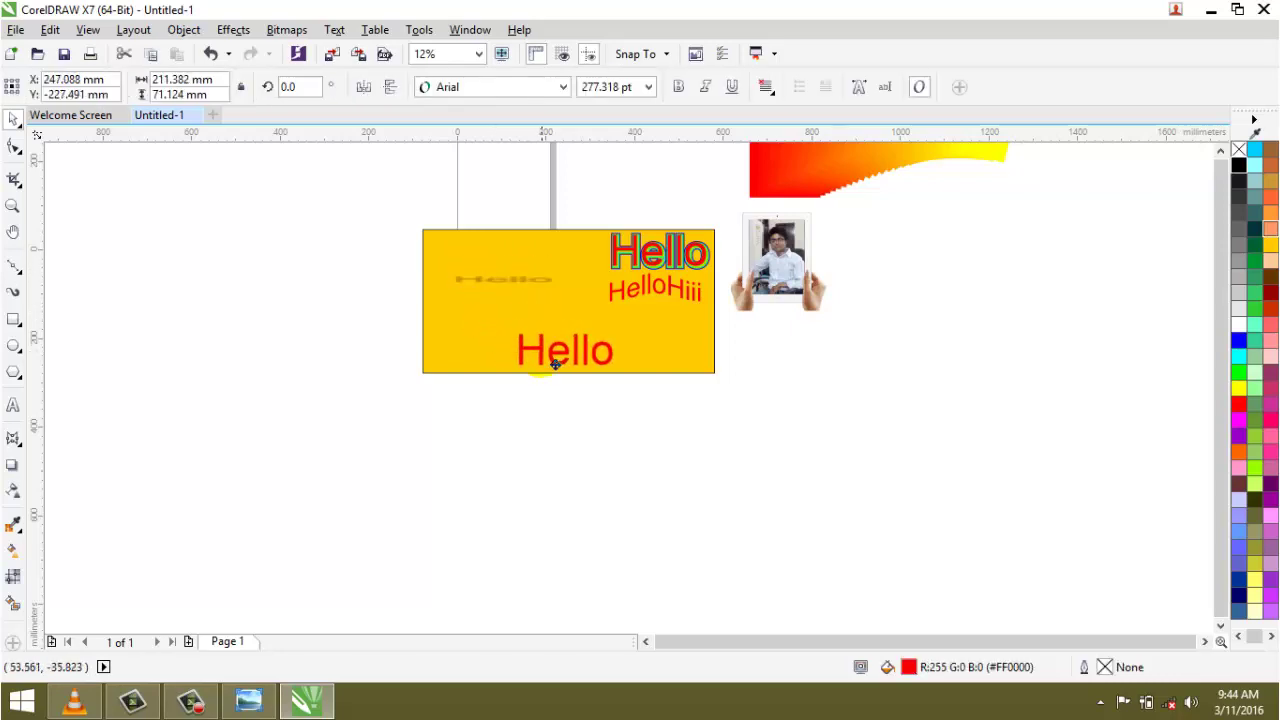
{"action": "left_click", "coordinate": [14, 438]}
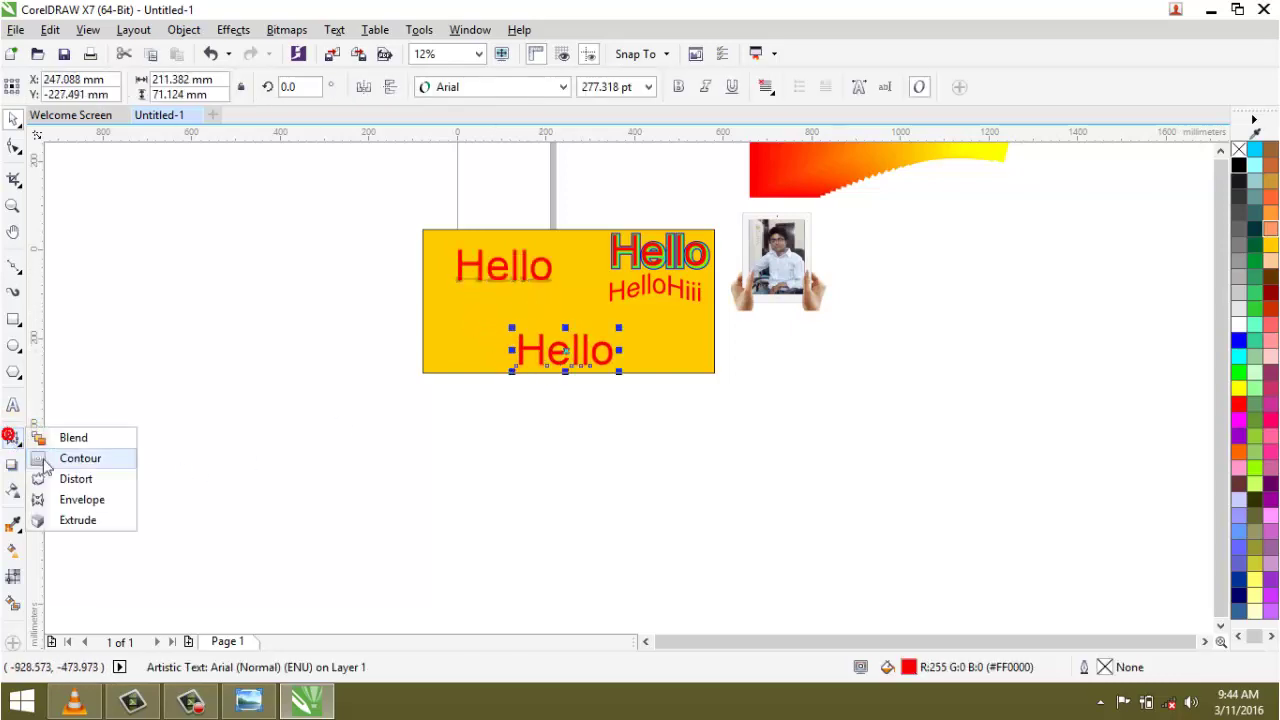
- Extrude the bottom Hello in 3D, vanishing point straight above the text, depth 10
{"action": "left_click", "coordinate": [88, 516]}
{"action": "scroll", "coordinate": [547, 378], "scroll_direction": "up", "scroll_amount": 3}
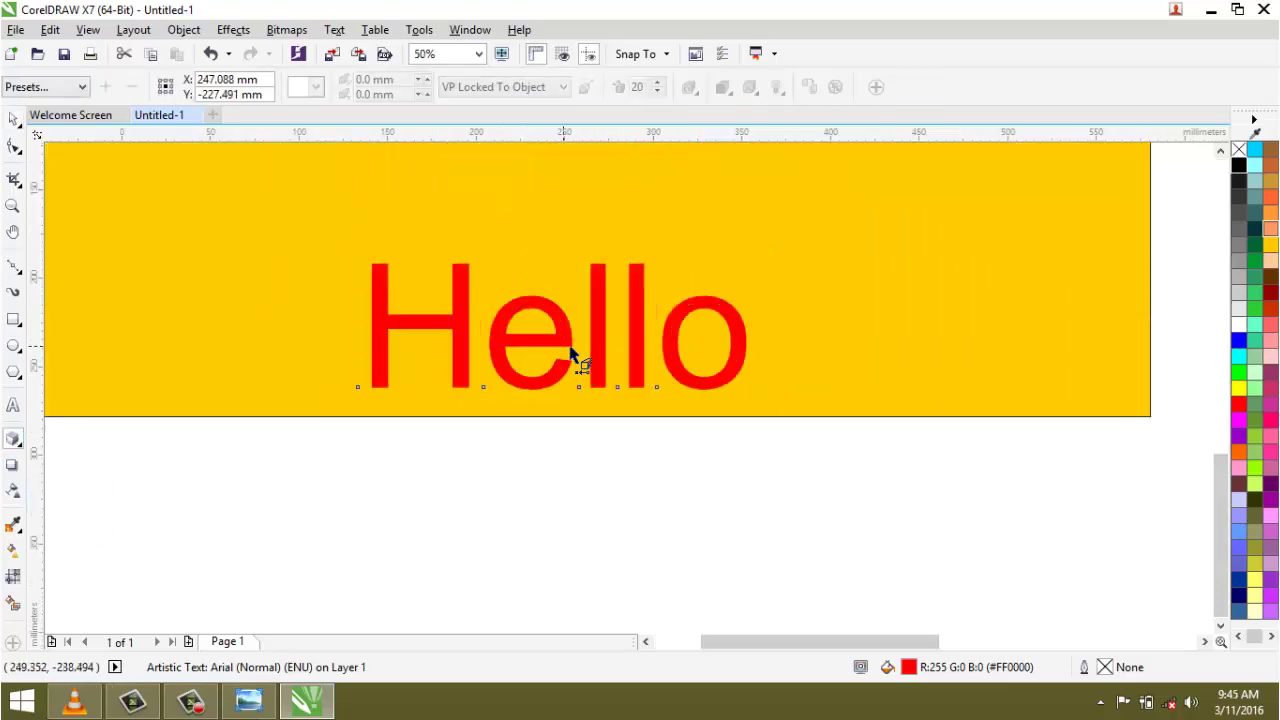
{"action": "left_click_drag", "start_coordinate": [575, 355], "coordinate": [629, 171]}
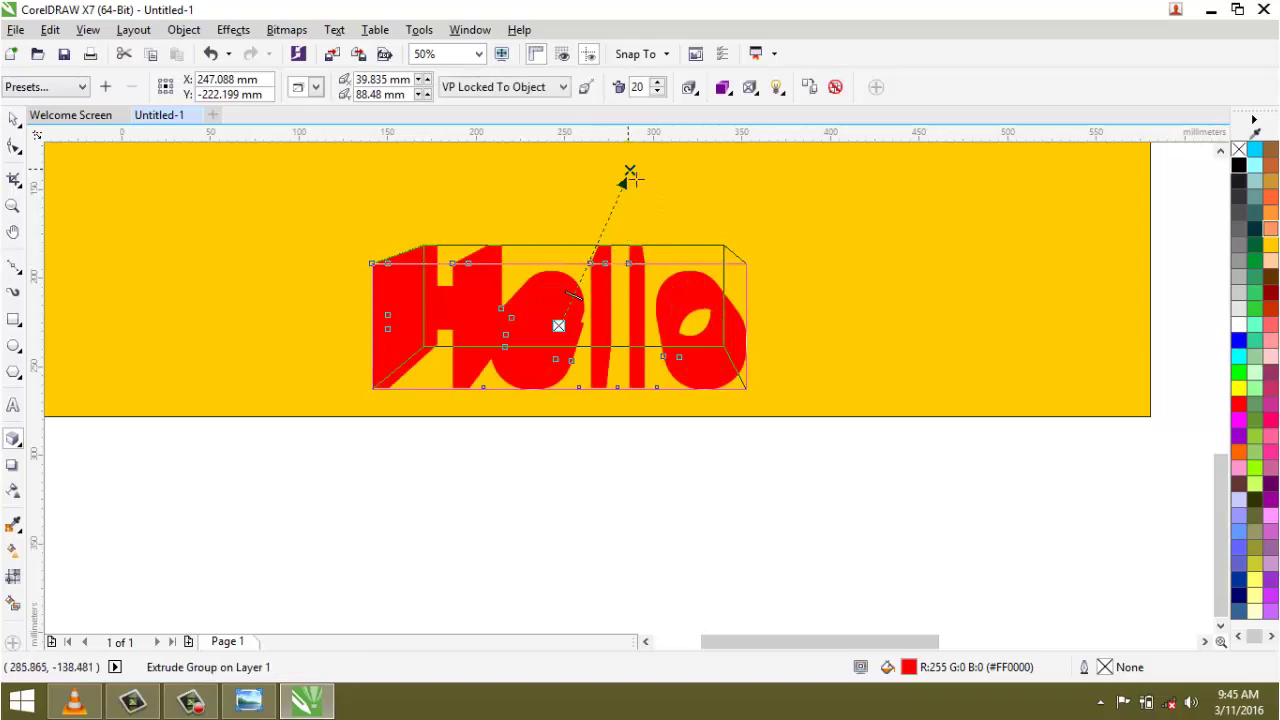
{"action": "left_click_drag", "start_coordinate": [631, 176], "coordinate": [563, 183]}
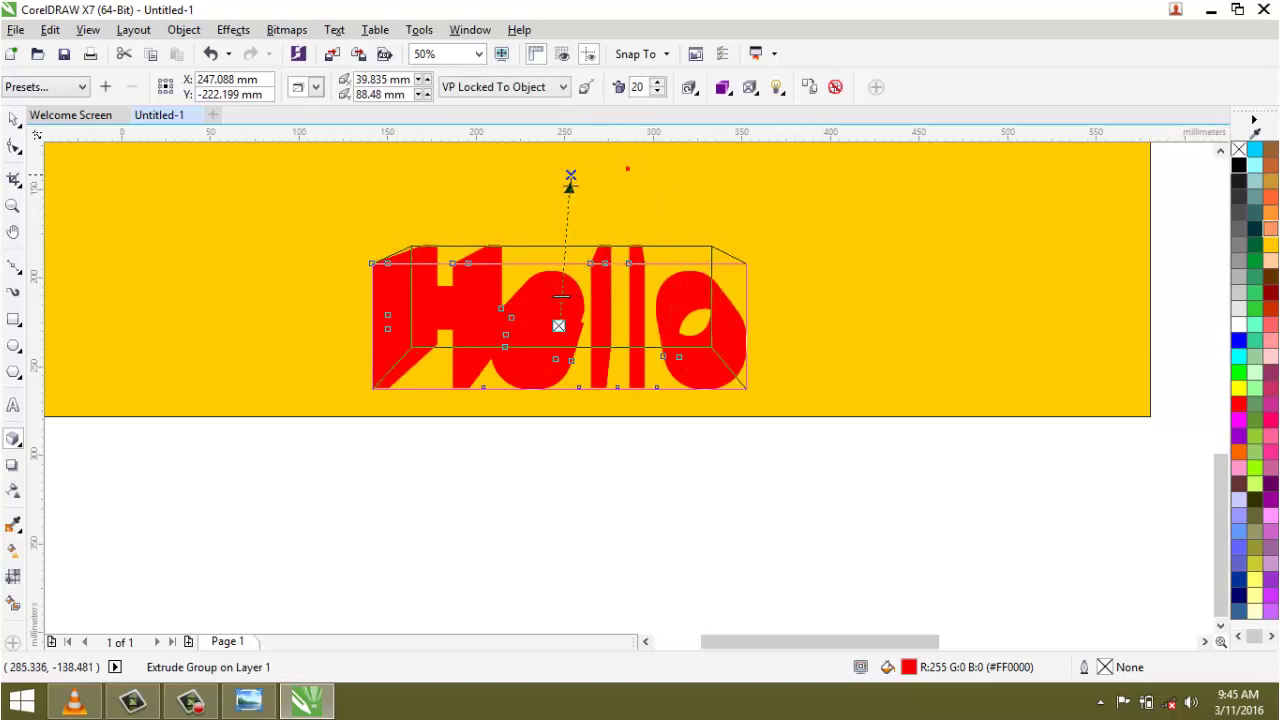
{"action": "left_click", "coordinate": [657, 91]}
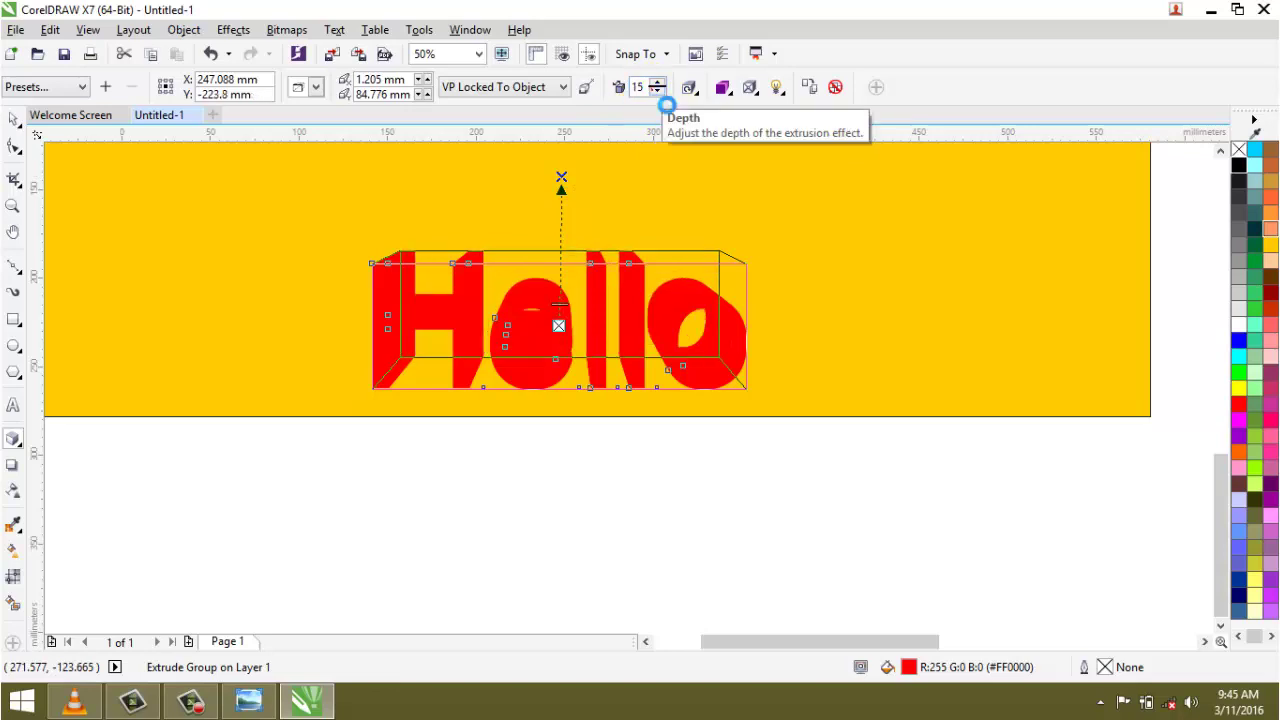
{"action": "left_click", "coordinate": [657, 91]}
- Switch the extrusion colour to colour shading, first trying yellow to red
{"action": "left_click", "coordinate": [722, 88]}
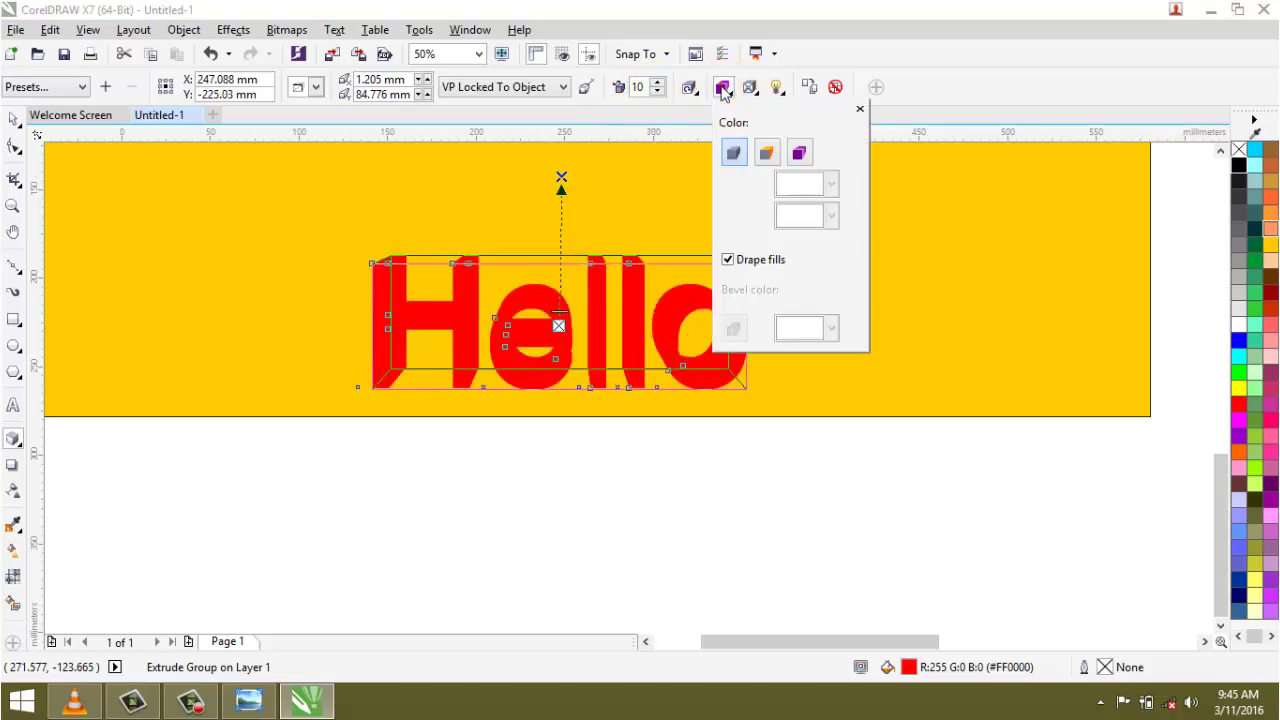
{"action": "left_click", "coordinate": [766, 152]}
{"action": "left_click", "coordinate": [744, 155]}
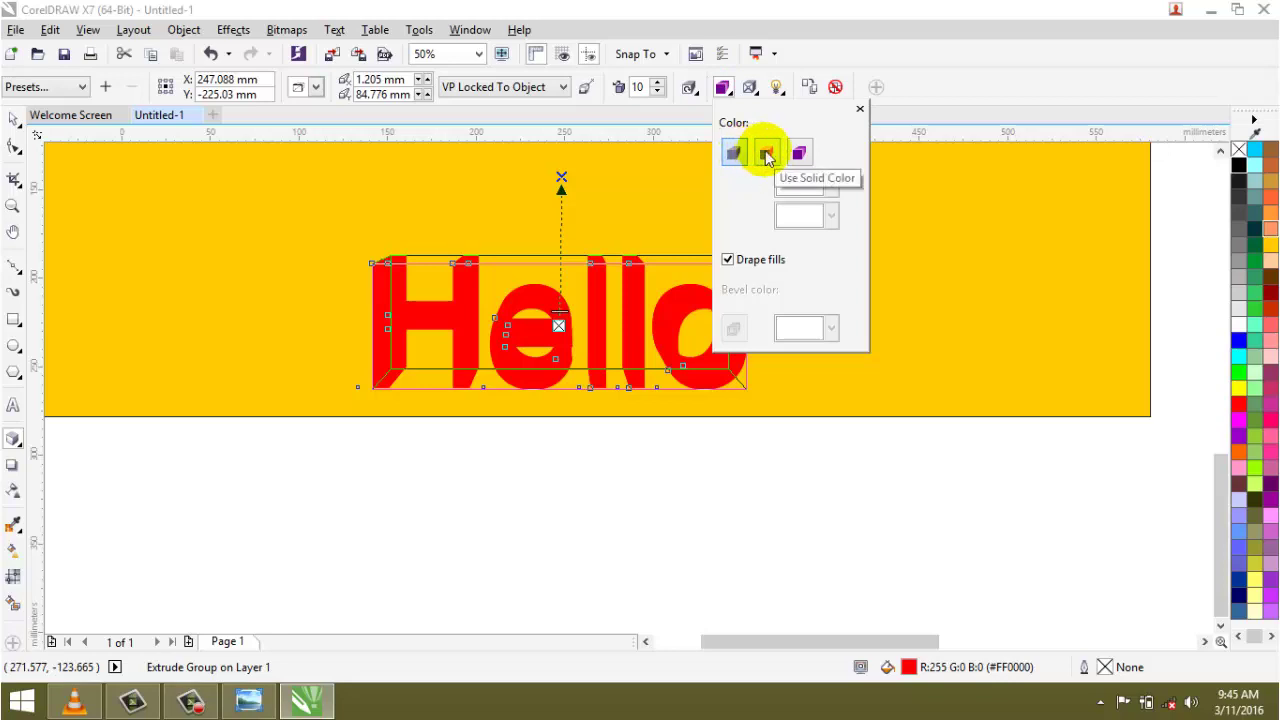
{"action": "left_click", "coordinate": [766, 152]}
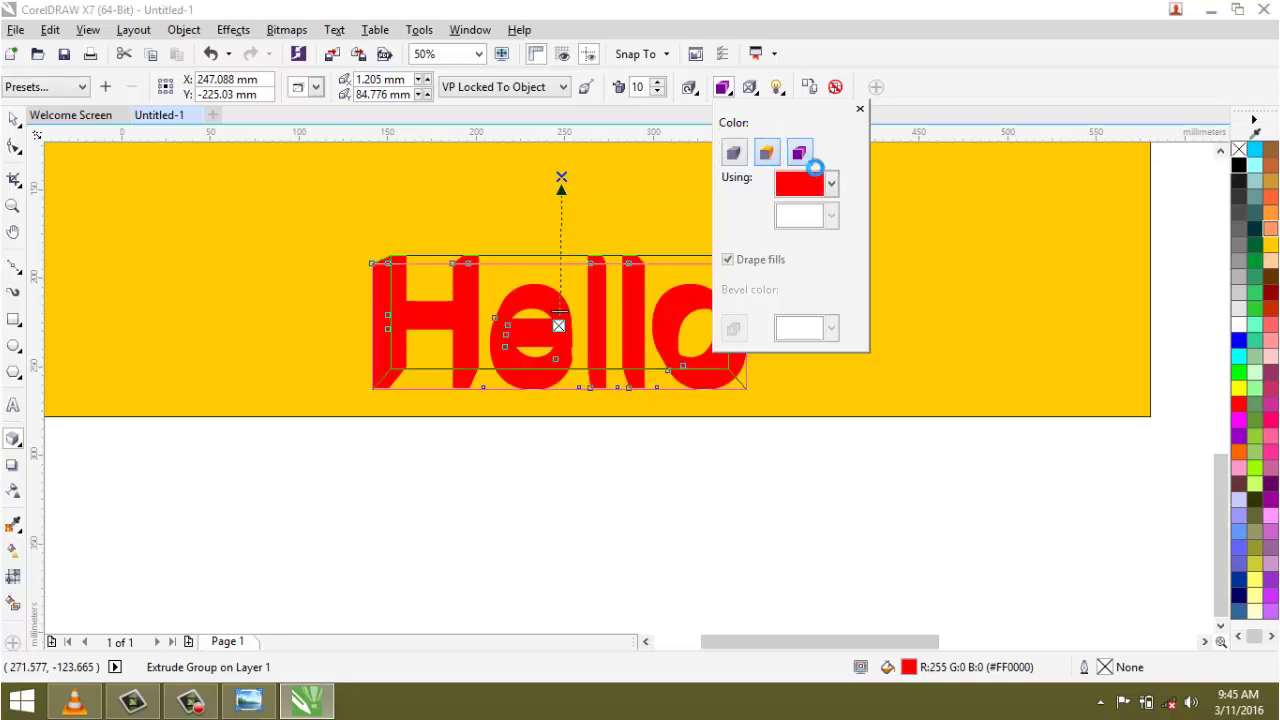
{"action": "left_click", "coordinate": [800, 153]}
{"action": "left_click", "coordinate": [830, 183]}
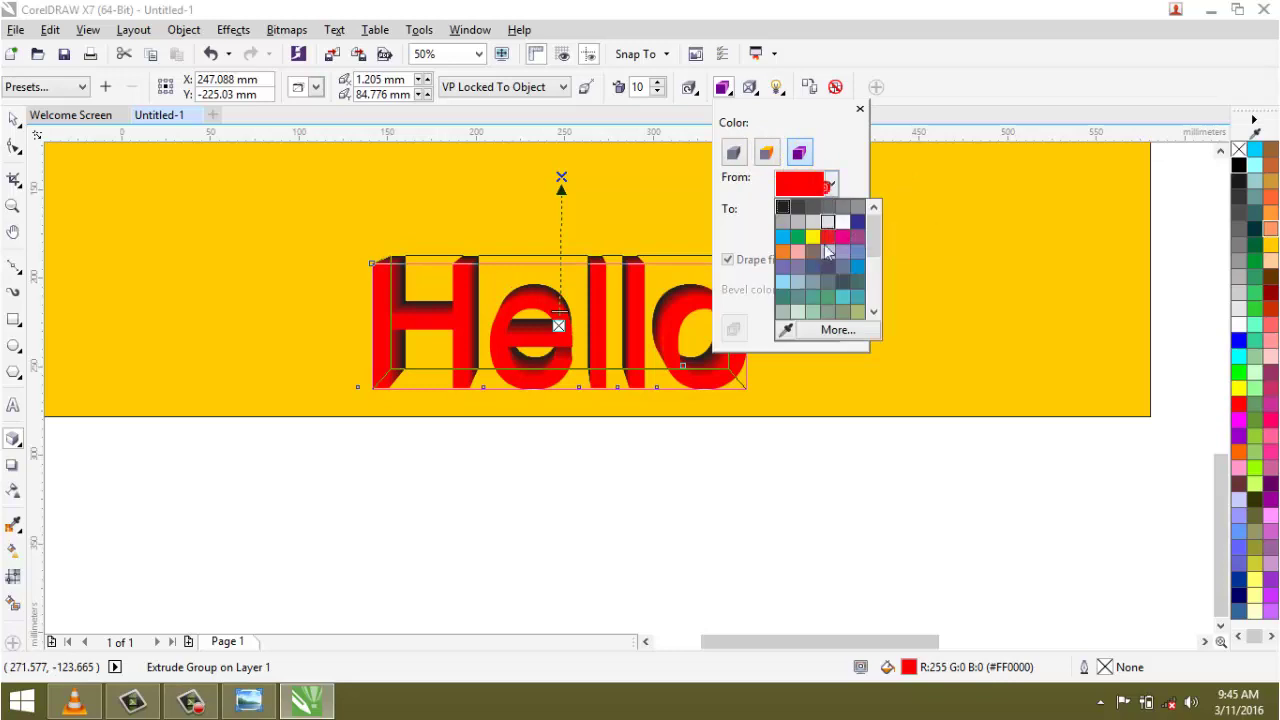
{"action": "left_click", "coordinate": [808, 237]}
{"action": "left_click", "coordinate": [818, 218]}
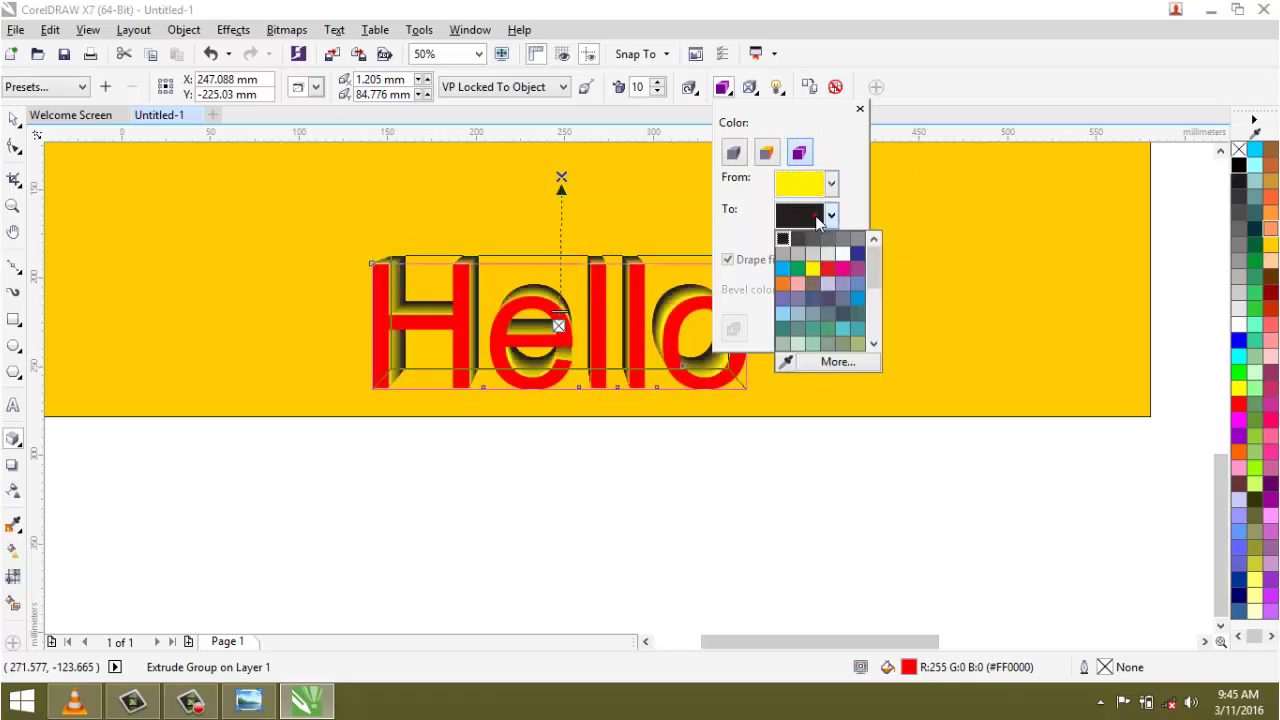
{"action": "left_click", "coordinate": [822, 270]}
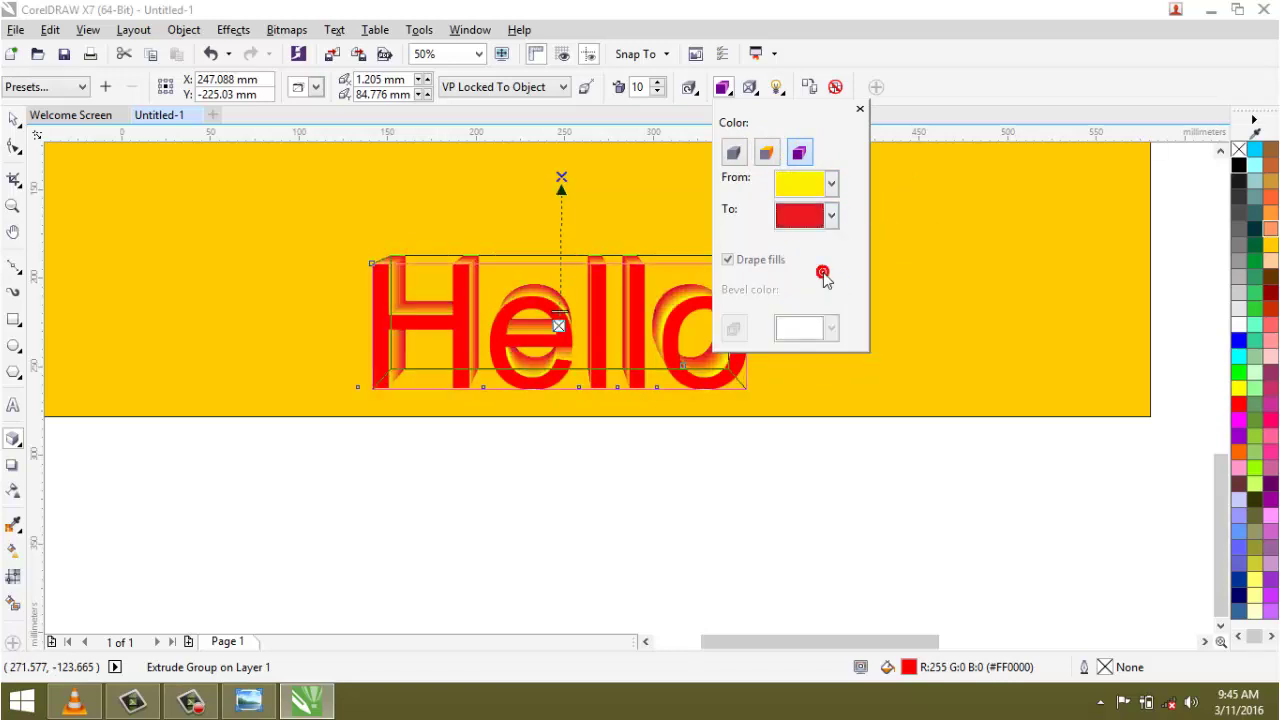
- After testing green, set the shading from red to yellow and close the colour settings
{"action": "left_click", "coordinate": [831, 185]}
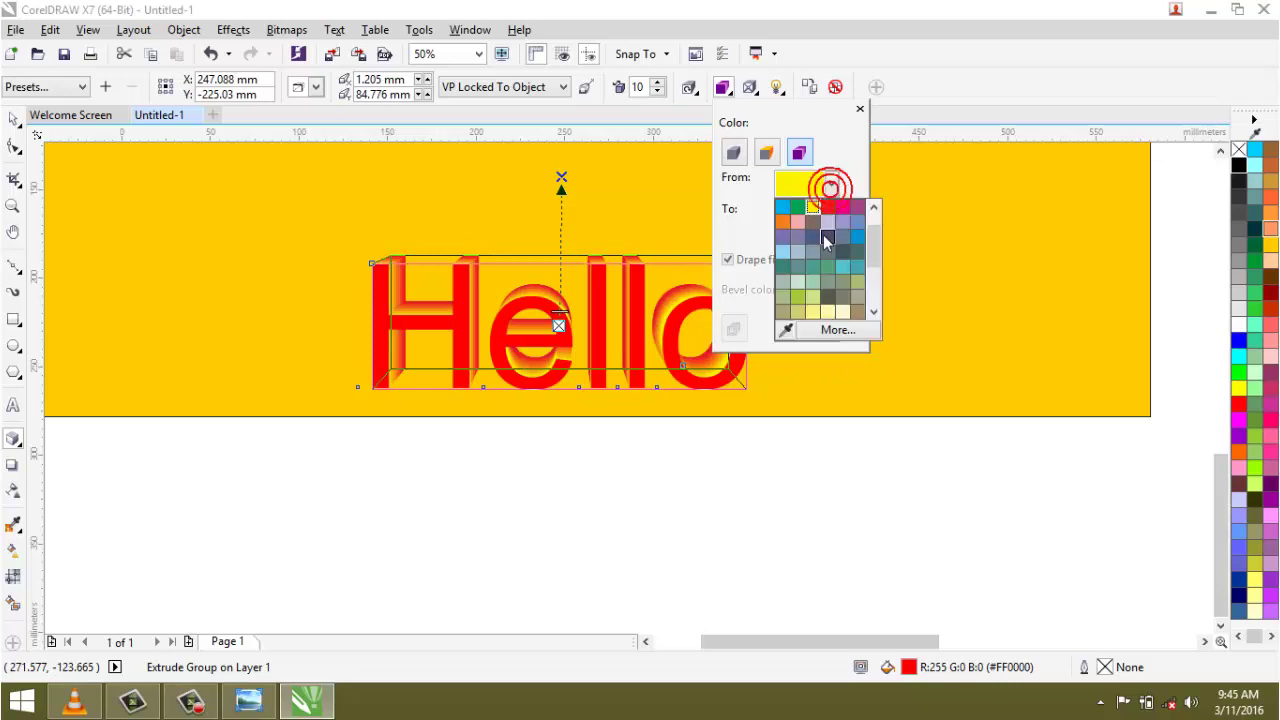
{"action": "scroll", "coordinate": [872, 247], "scroll_direction": "up", "scroll_amount": 1}
{"action": "left_click", "coordinate": [796, 237]}
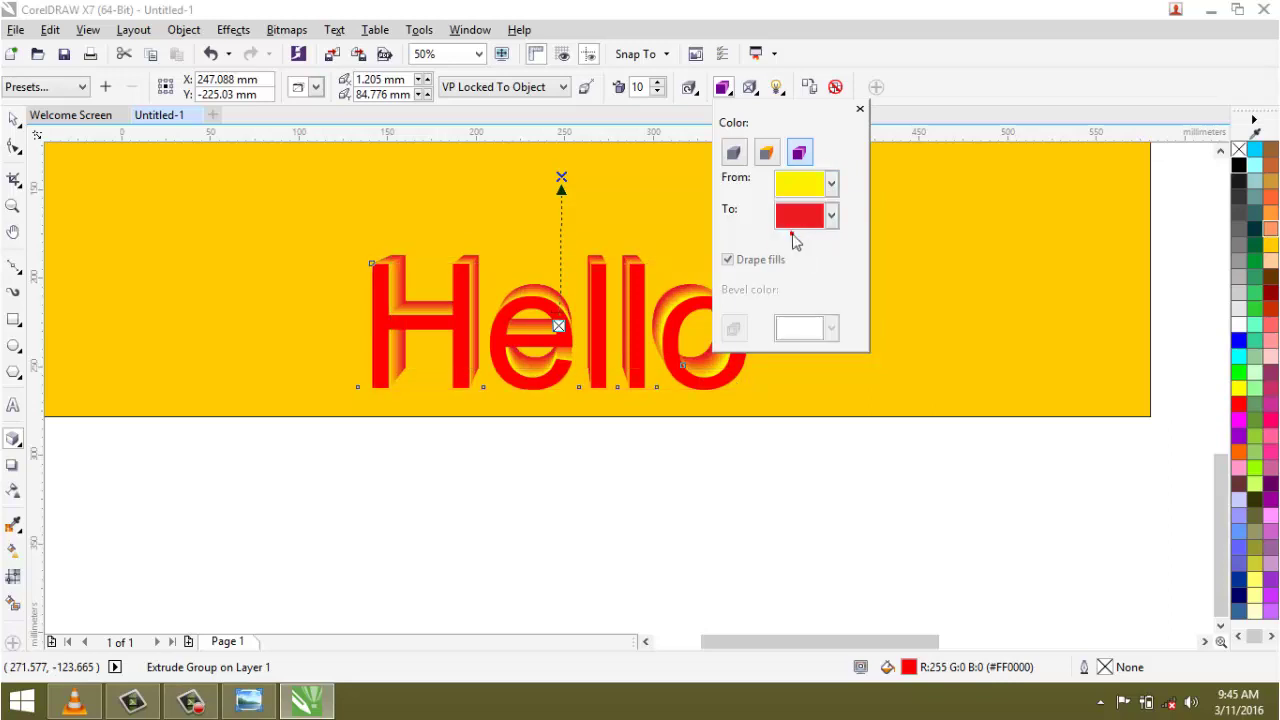
{"action": "left_click", "coordinate": [830, 215]}
{"action": "left_click", "coordinate": [797, 238]}
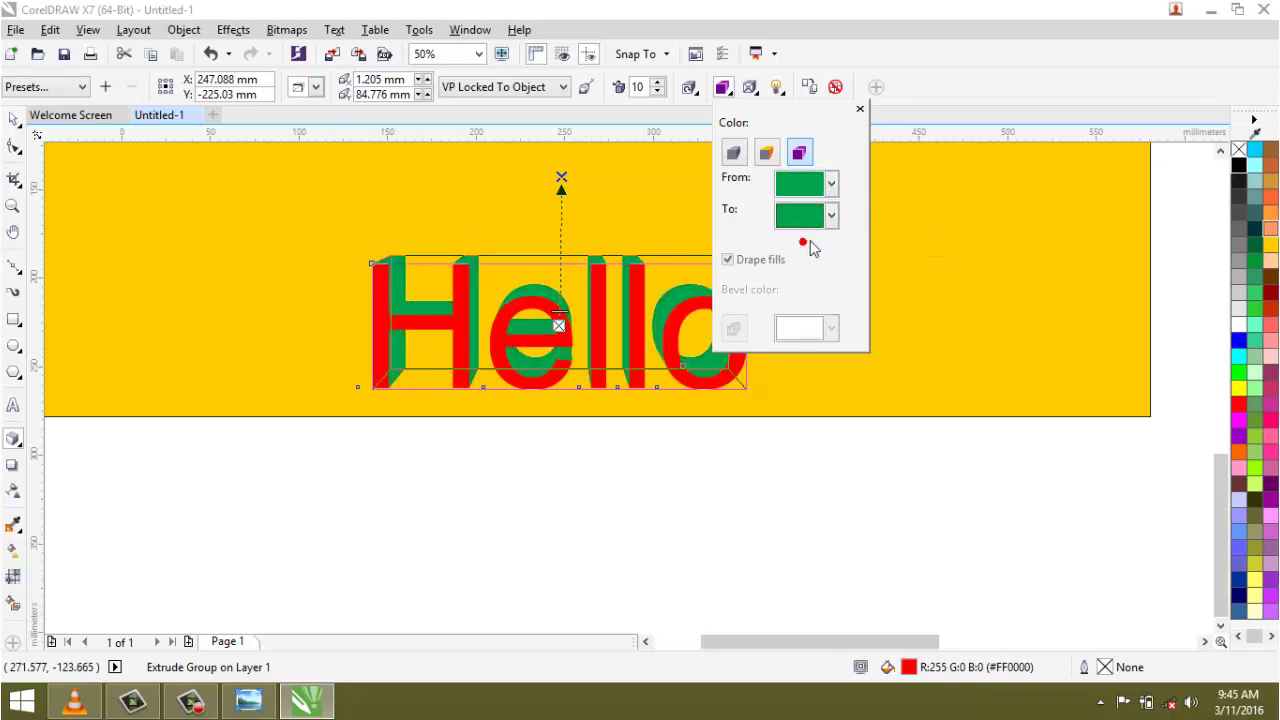
{"action": "left_click", "coordinate": [830, 215]}
{"action": "left_click", "coordinate": [812, 239]}
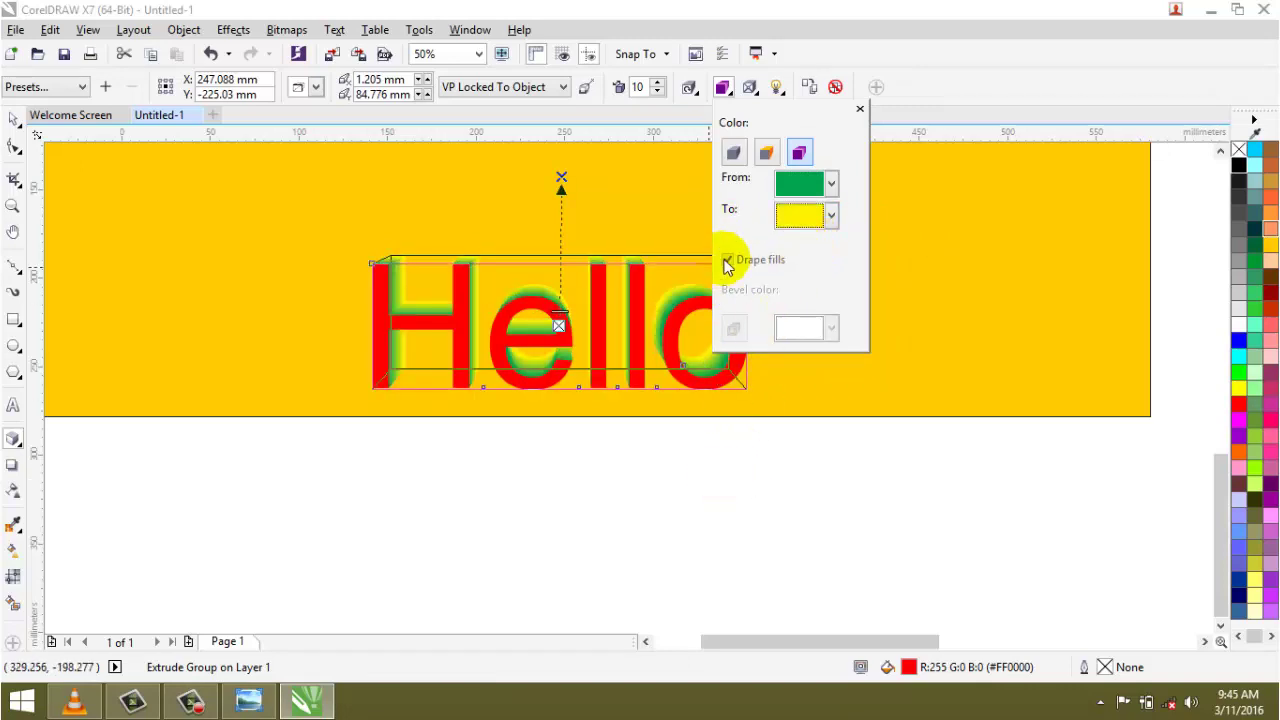
{"action": "left_click", "coordinate": [831, 183]}
{"action": "left_click", "coordinate": [826, 205]}
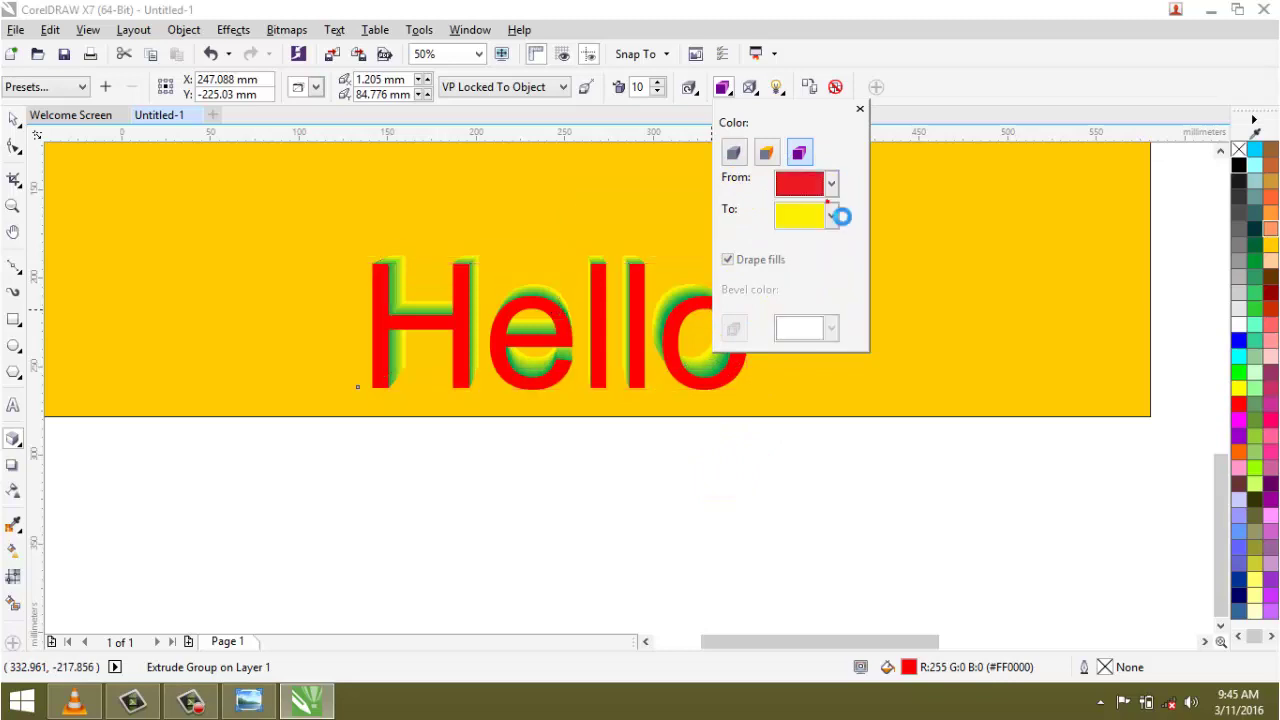
{"action": "left_click", "coordinate": [806, 538]}
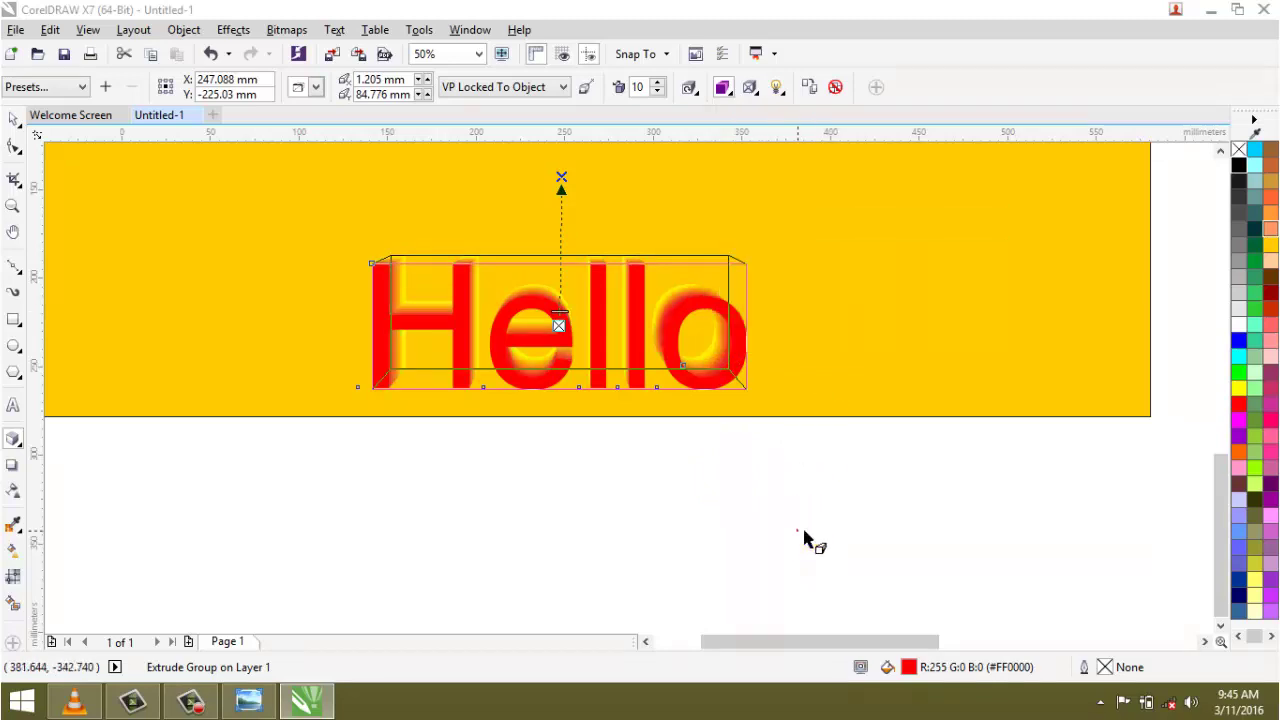
- Fill the banner's background rectangle green, then change it to black
{"action": "left_click", "coordinate": [13, 120]}
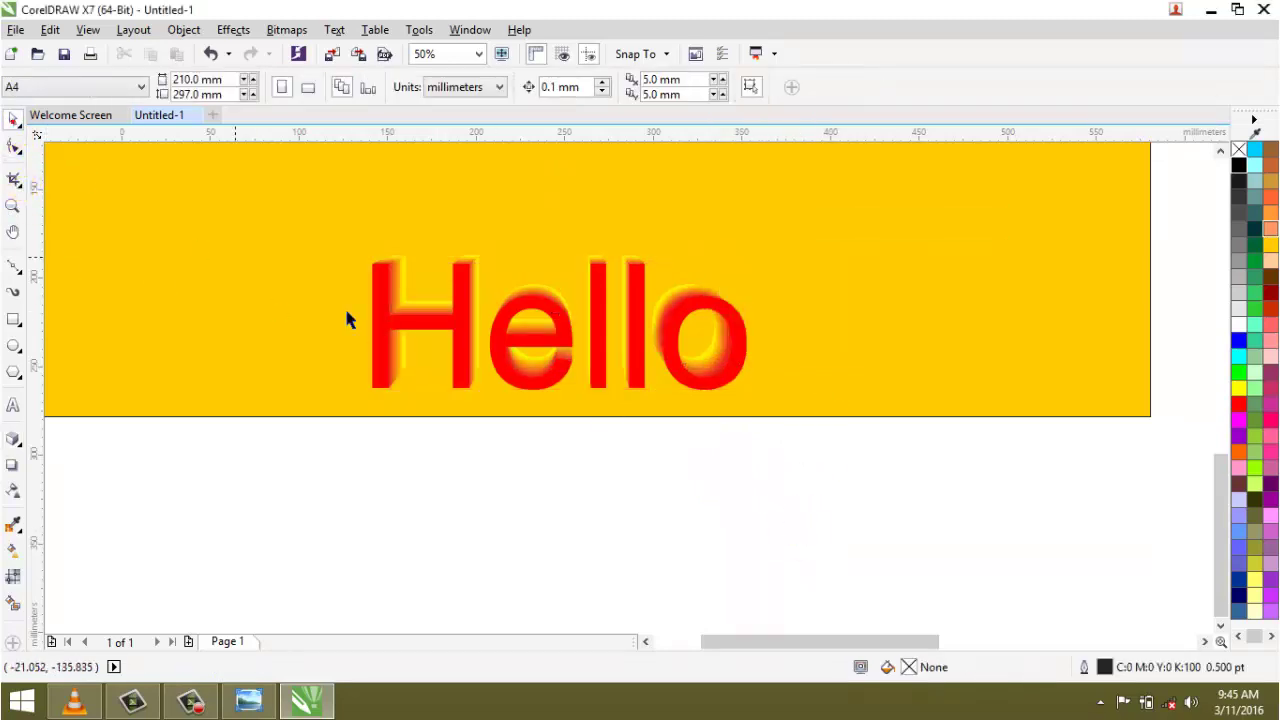
{"action": "scroll", "coordinate": [470, 334], "scroll_direction": "down", "scroll_amount": 1}
{"action": "left_click", "coordinate": [707, 332]}
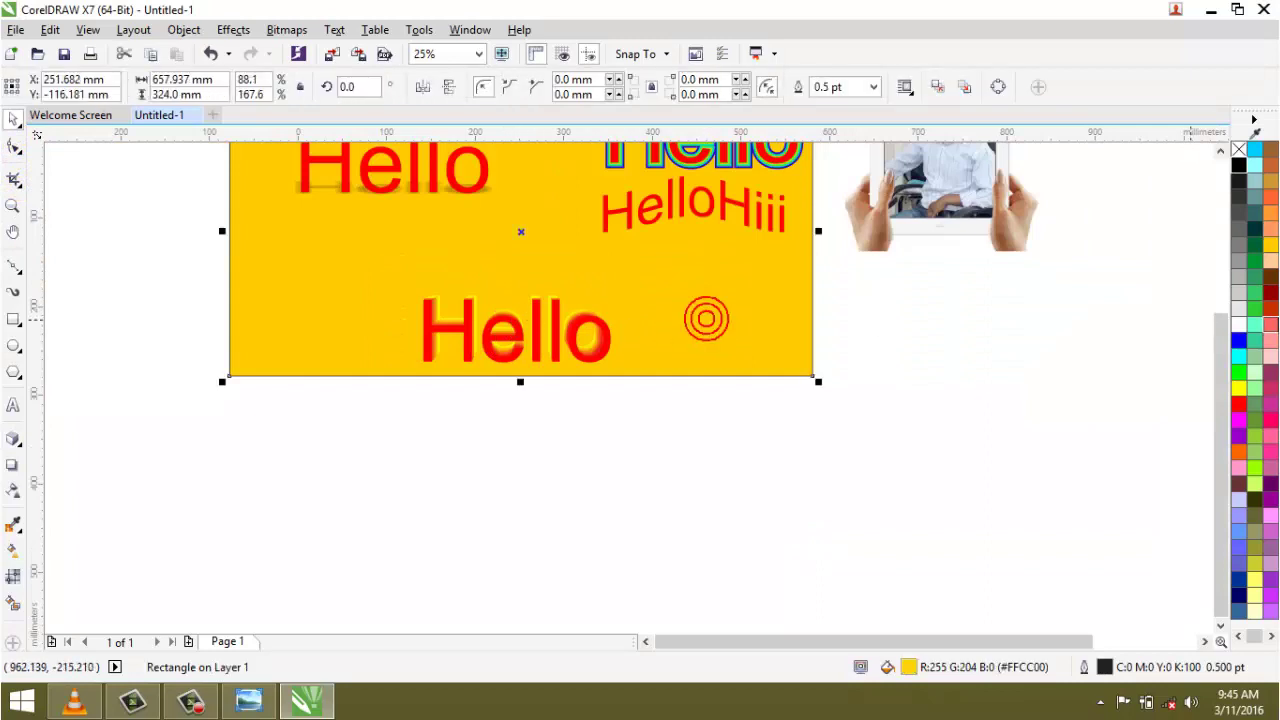
{"action": "left_click", "coordinate": [1256, 262]}
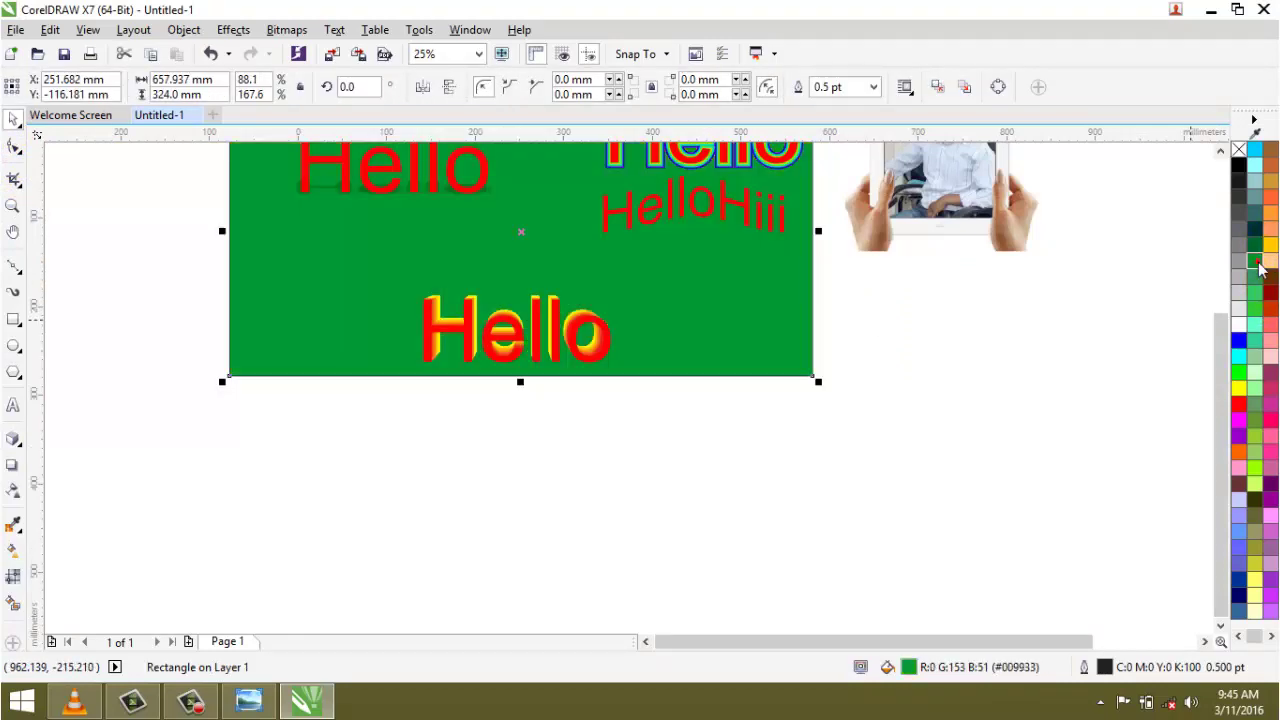
{"action": "left_click", "coordinate": [918, 414]}
{"action": "scroll", "coordinate": [905, 420], "scroll_direction": "down", "scroll_amount": 1}
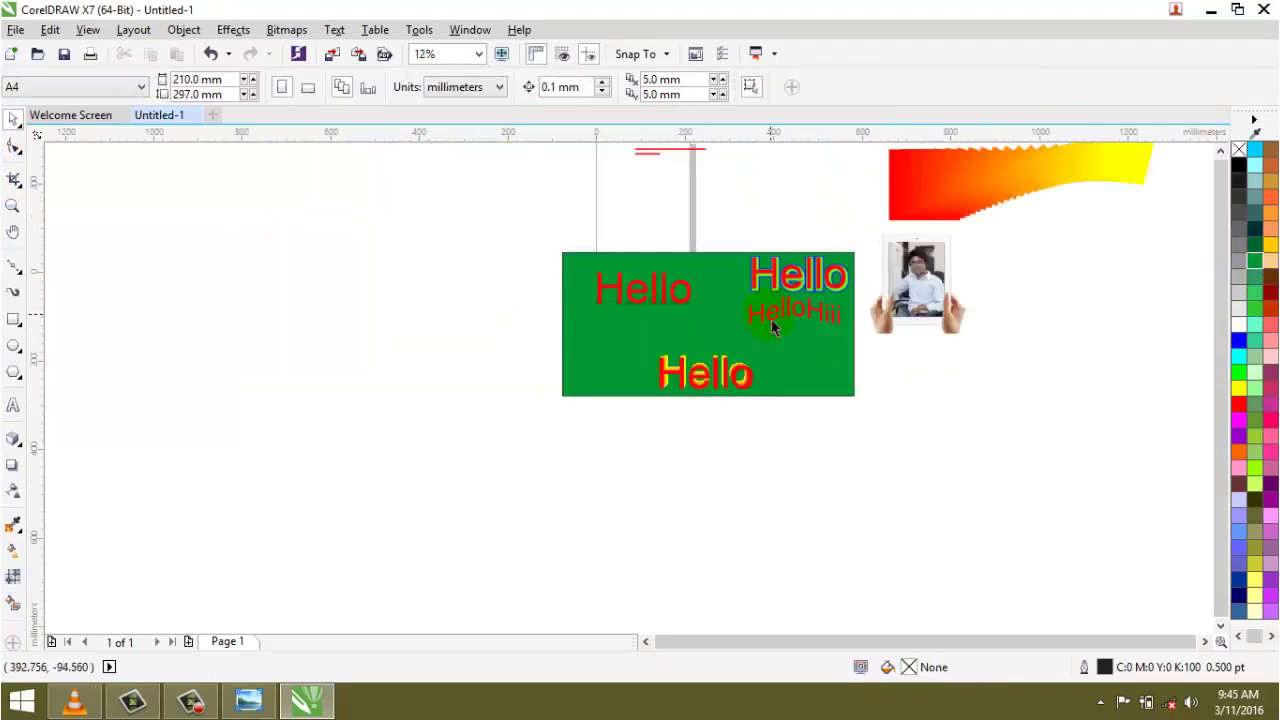
{"action": "scroll", "coordinate": [771, 318], "scroll_direction": "up", "scroll_amount": 1}
{"action": "left_click", "coordinate": [786, 395]}
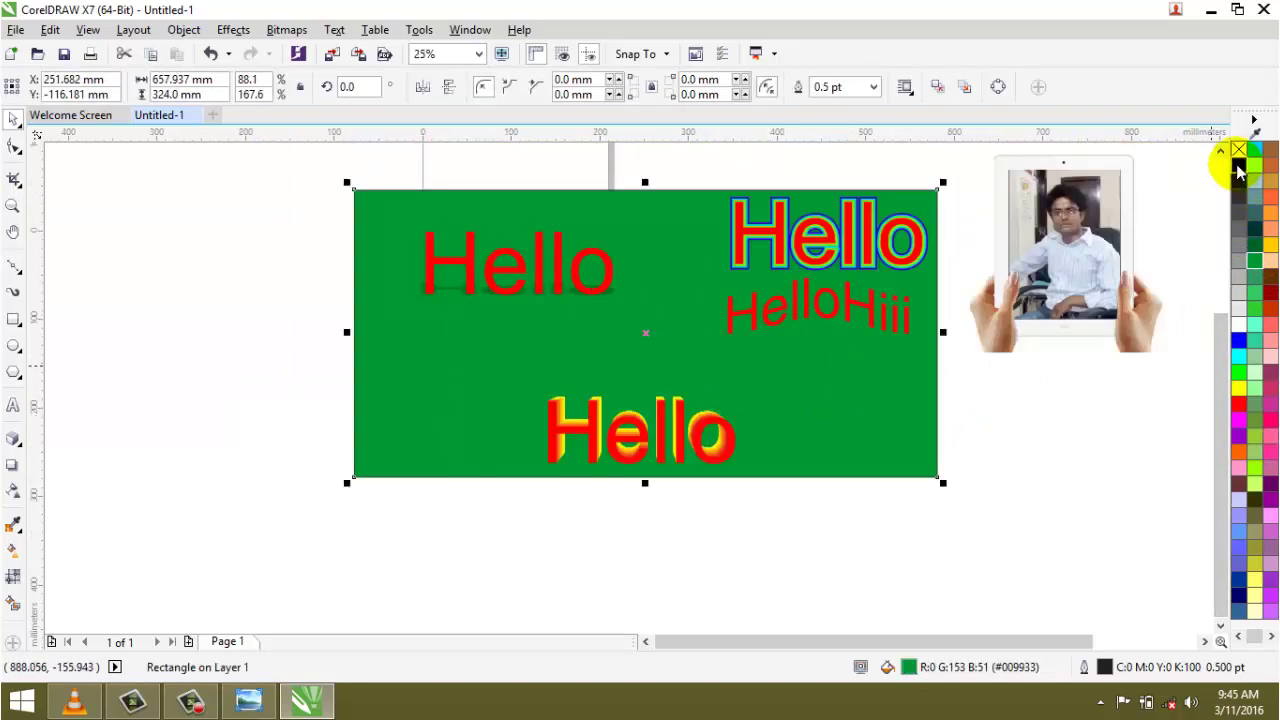
{"action": "left_click", "coordinate": [1238, 165]}
{"action": "left_click", "coordinate": [1069, 401]}
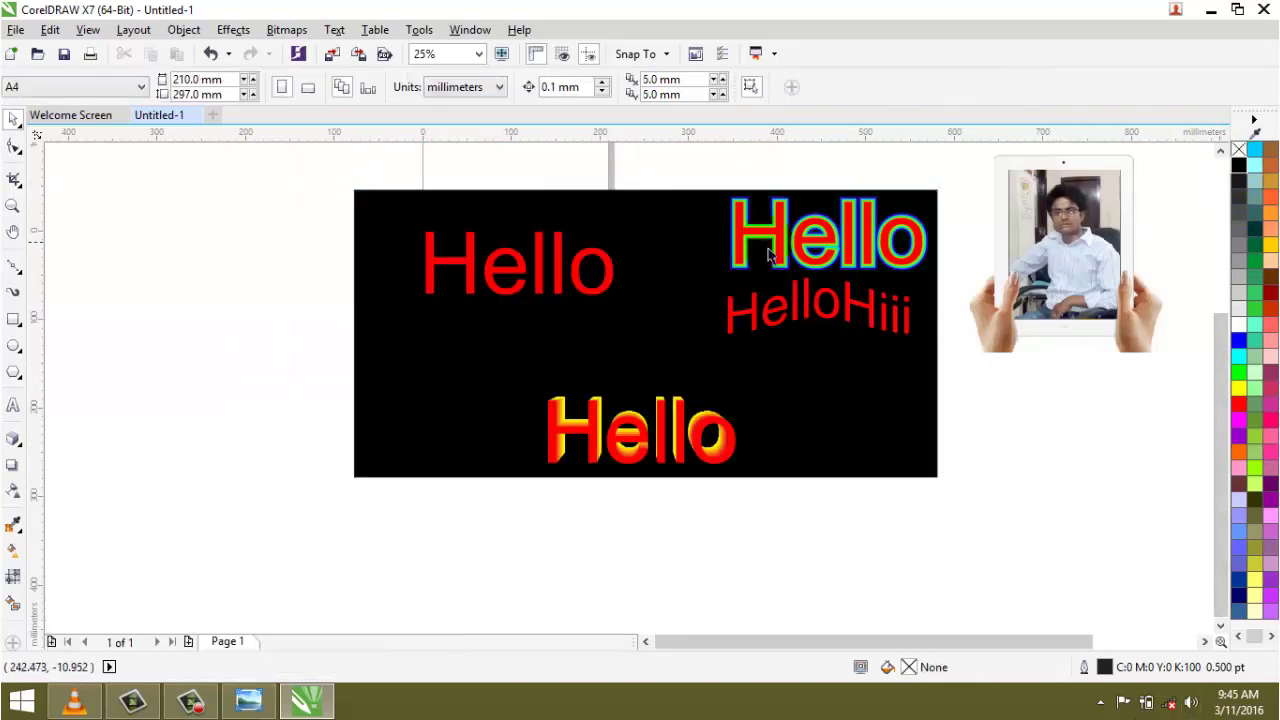
- Set the Hello extrusion depth to 30 and lock its vanishing point to the page
{"action": "scroll", "coordinate": [700, 510], "scroll_direction": "up", "scroll_amount": 1}
{"action": "left_click", "coordinate": [654, 390]}
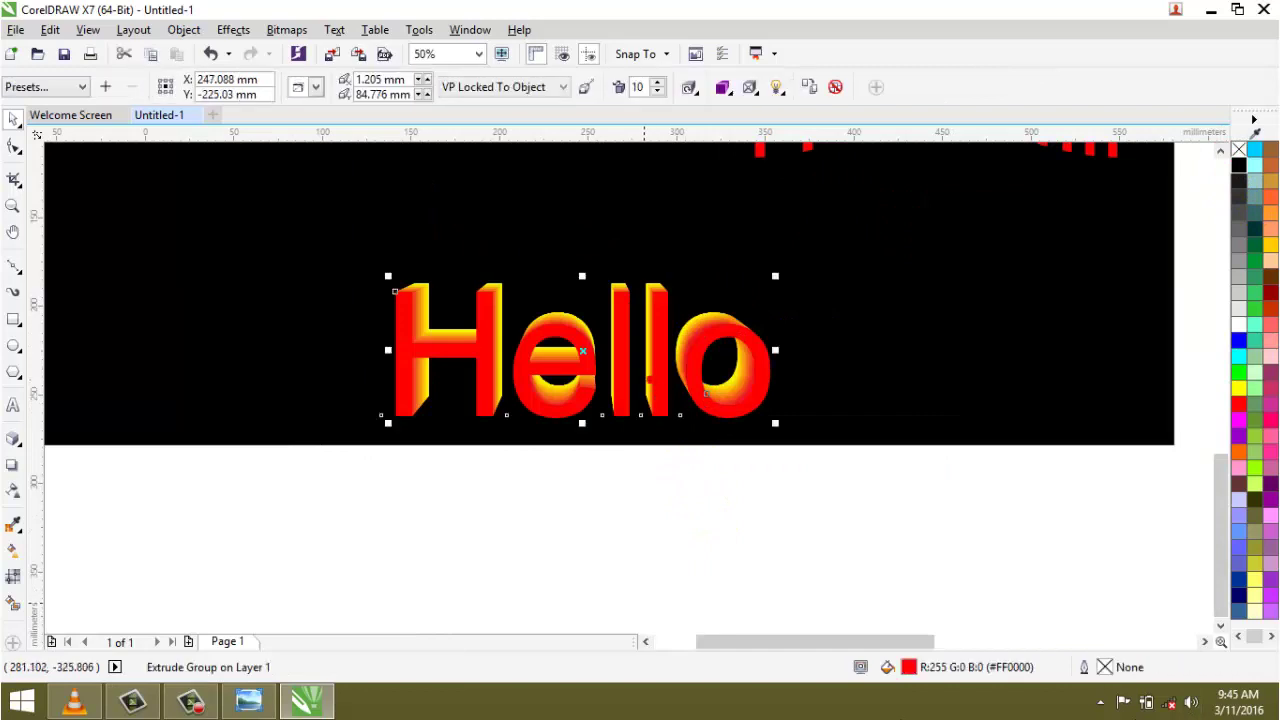
{"action": "left_click", "coordinate": [656, 84]}
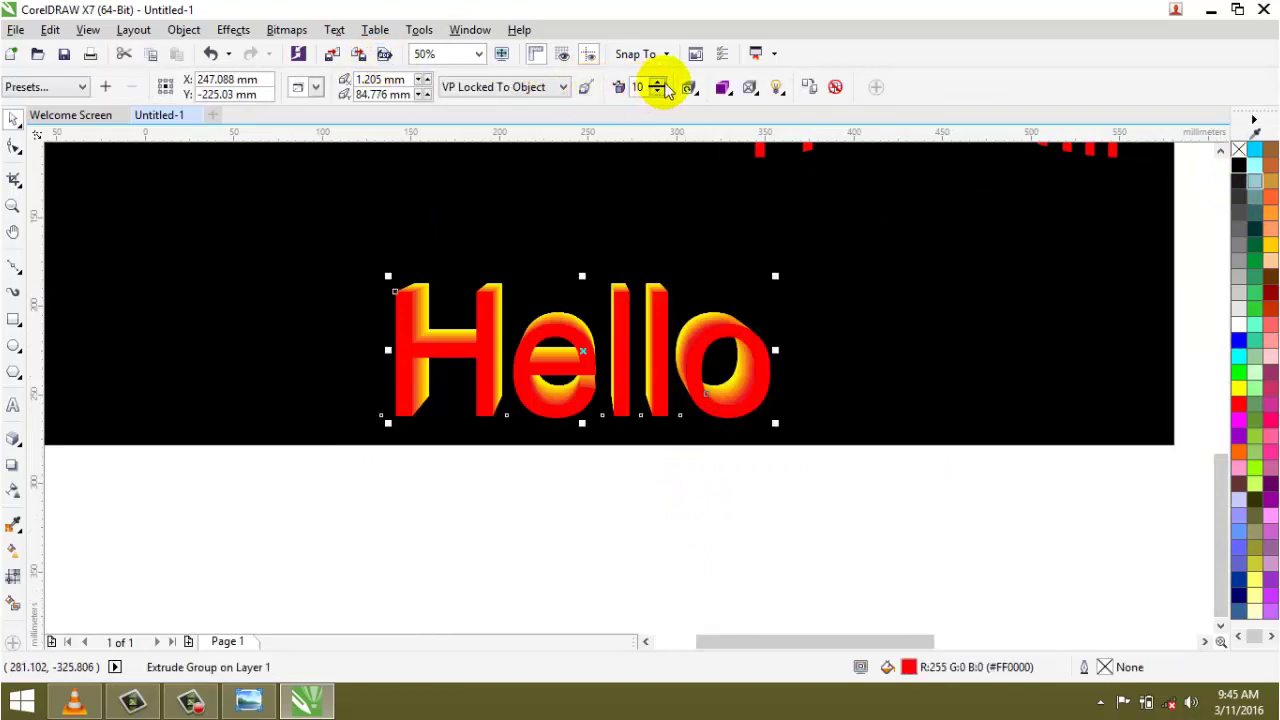
{"action": "left_click", "coordinate": [660, 88]}
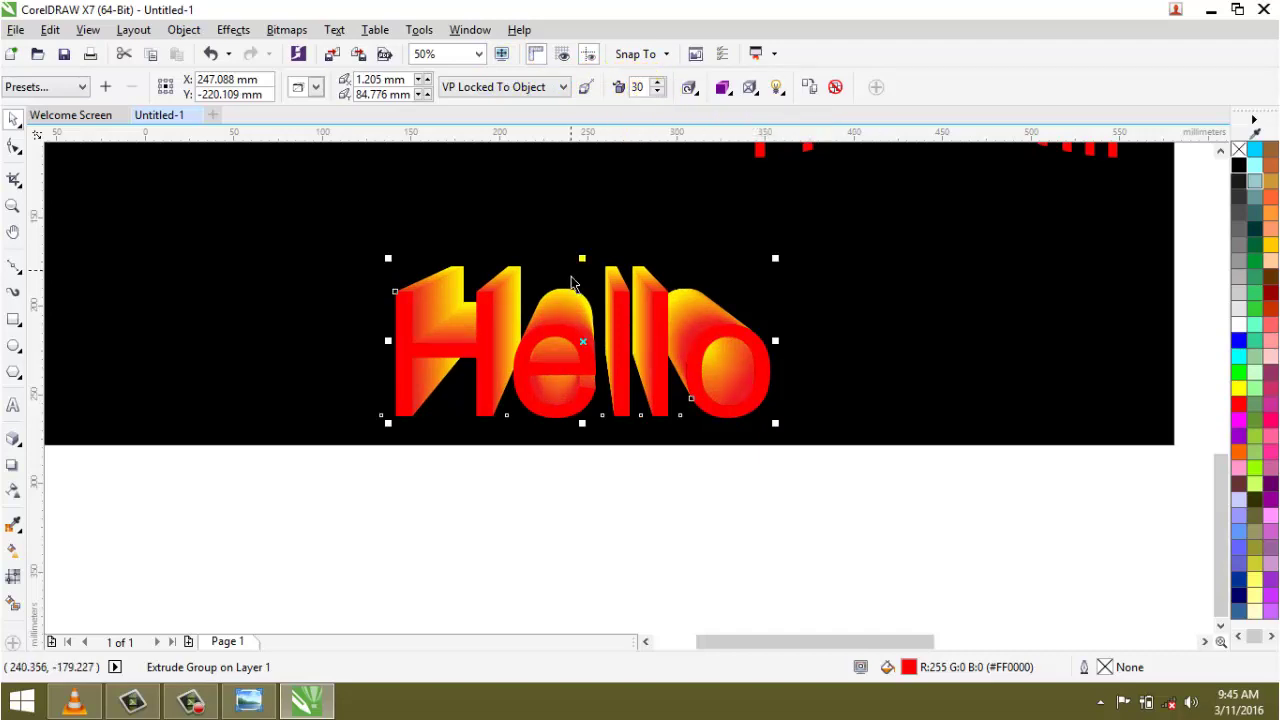
{"action": "left_click", "coordinate": [450, 87]}
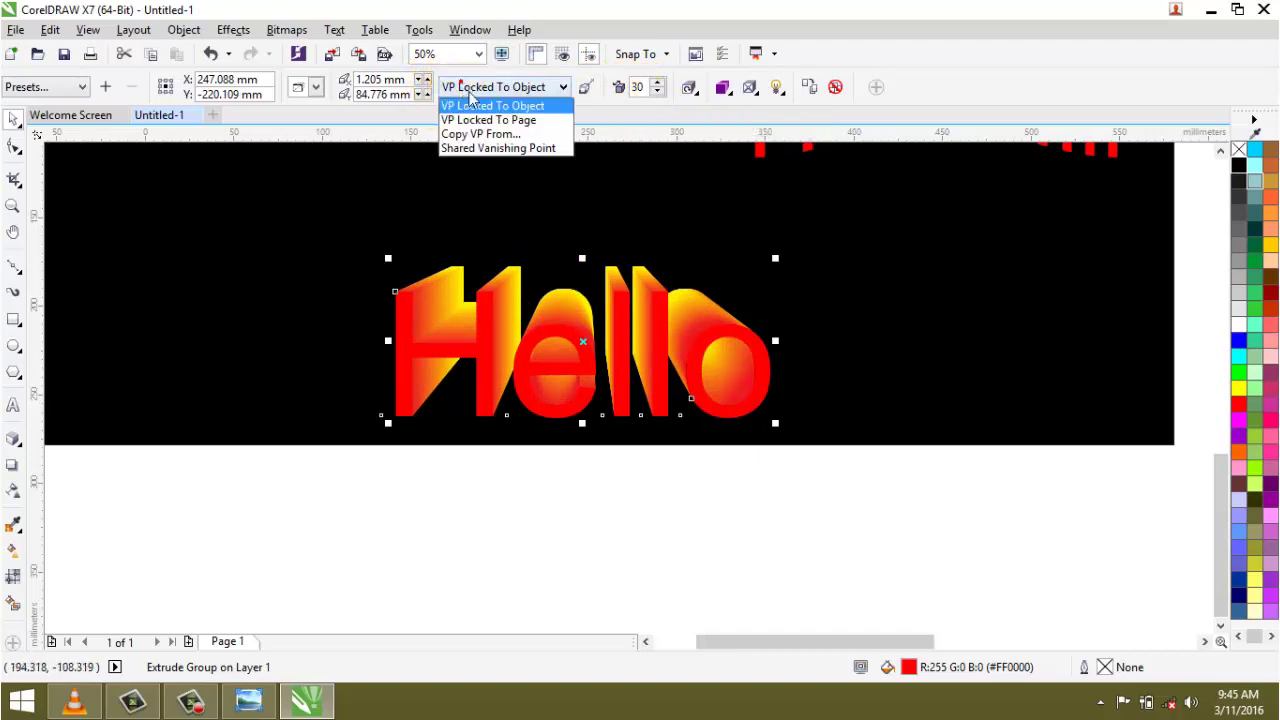
{"action": "left_click", "coordinate": [485, 120]}
- Try copying the vanishing point from another object, dismissing the warning to keep the page lock
{"action": "left_click", "coordinate": [486, 87]}
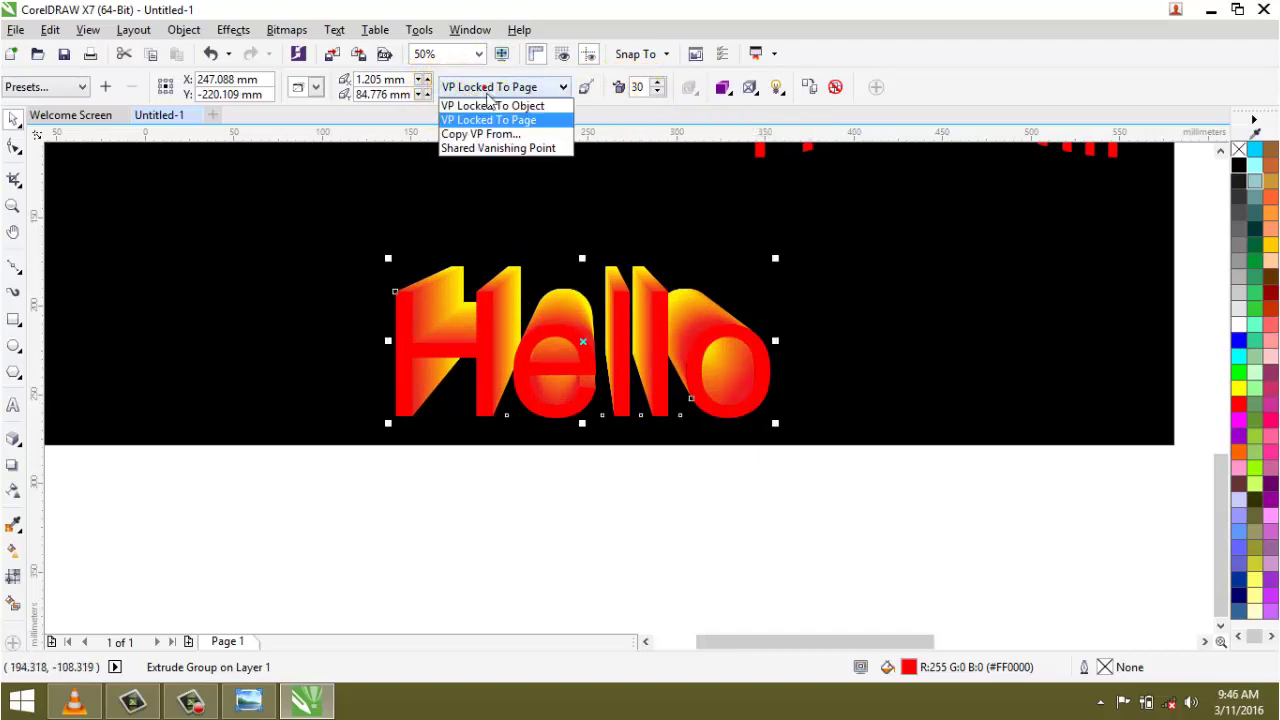
{"action": "left_click", "coordinate": [490, 135]}
{"action": "left_click", "coordinate": [487, 89]}
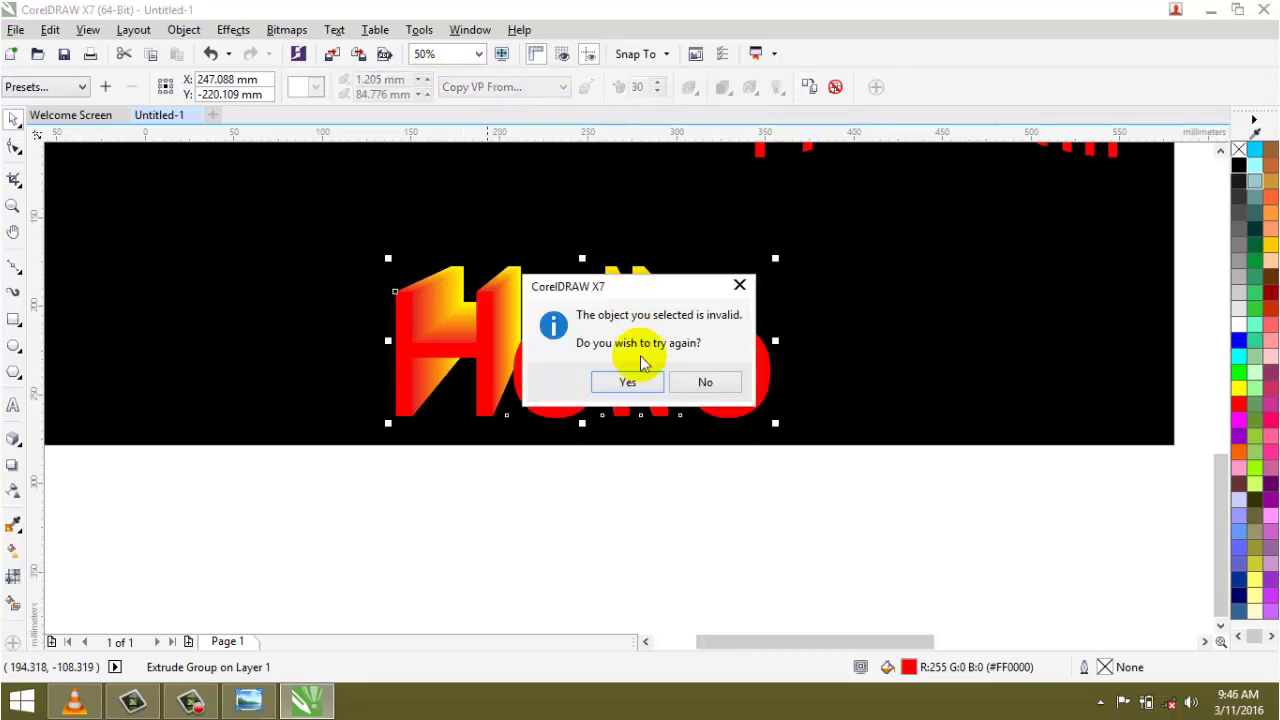
{"action": "left_click", "coordinate": [636, 382]}
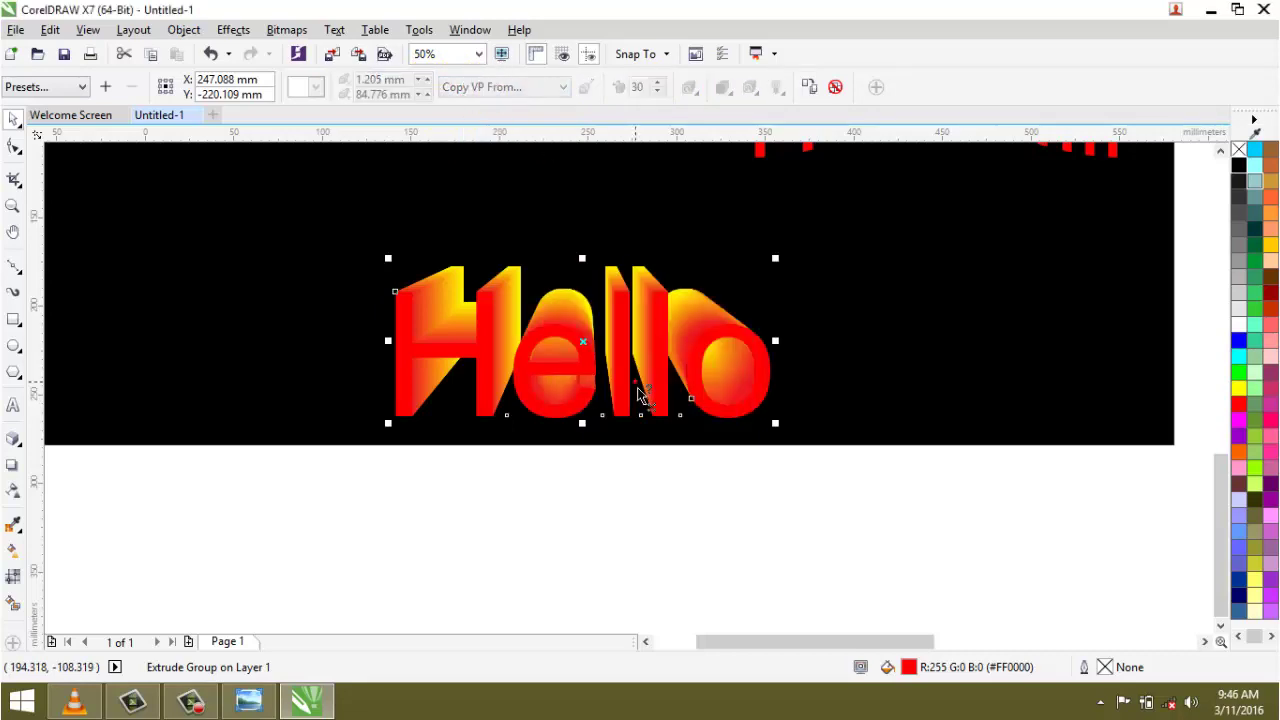
{"action": "left_click", "coordinate": [658, 322]}
{"action": "left_click", "coordinate": [753, 382]}
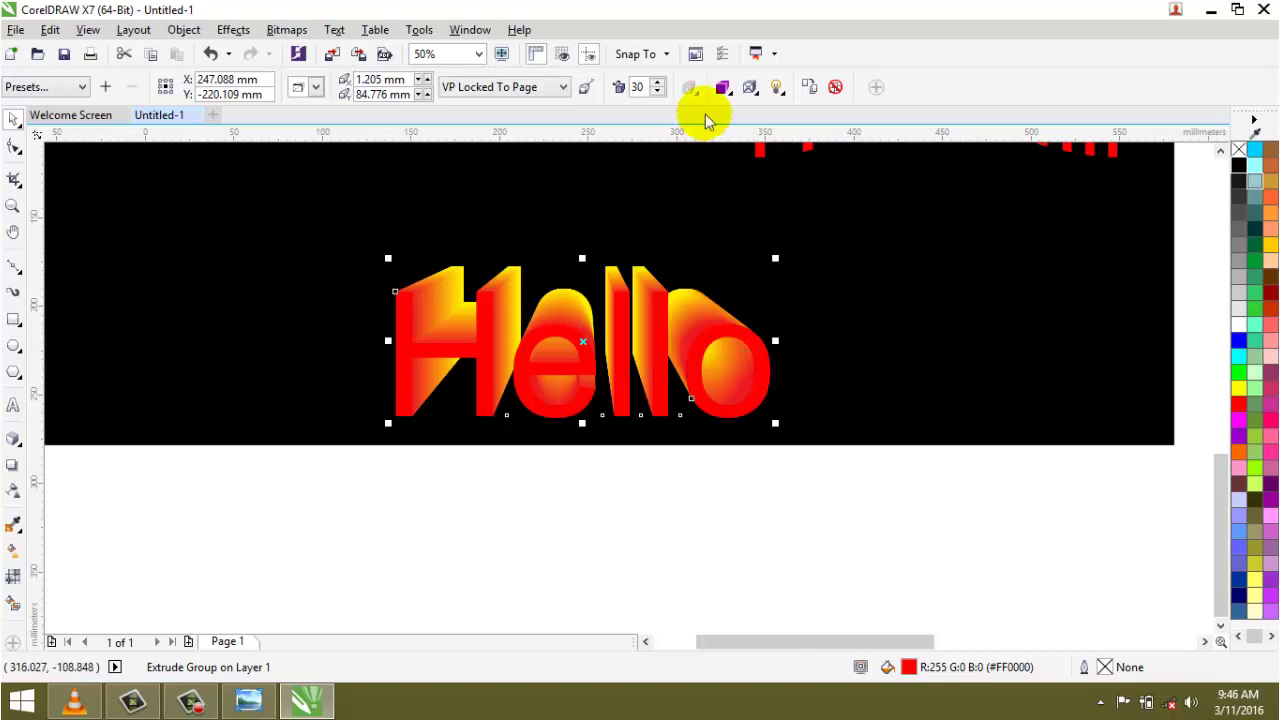
{"action": "left_click", "coordinate": [750, 87]}
{"action": "left_click", "coordinate": [775, 88]}
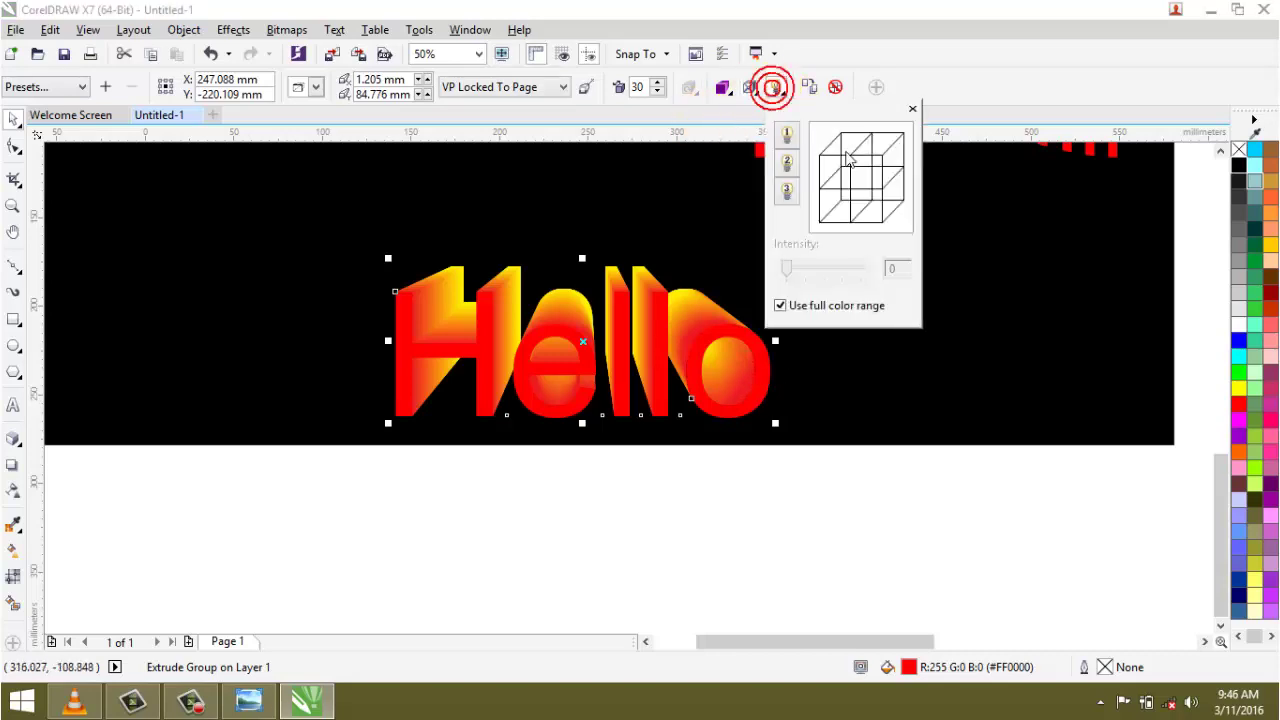
- Turn on the first extrusion light and place it at the upper-left front
{"action": "left_click", "coordinate": [786, 134]}
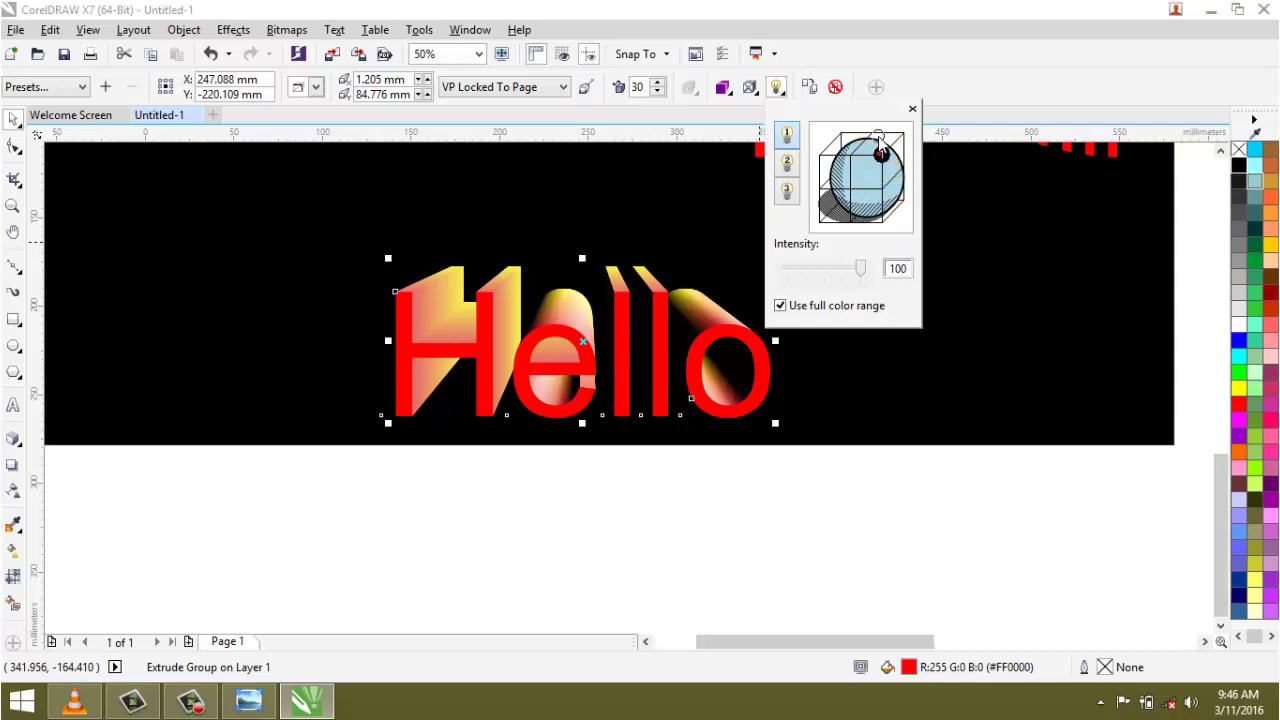
{"action": "left_click_drag", "start_coordinate": [878, 140], "coordinate": [869, 130]}
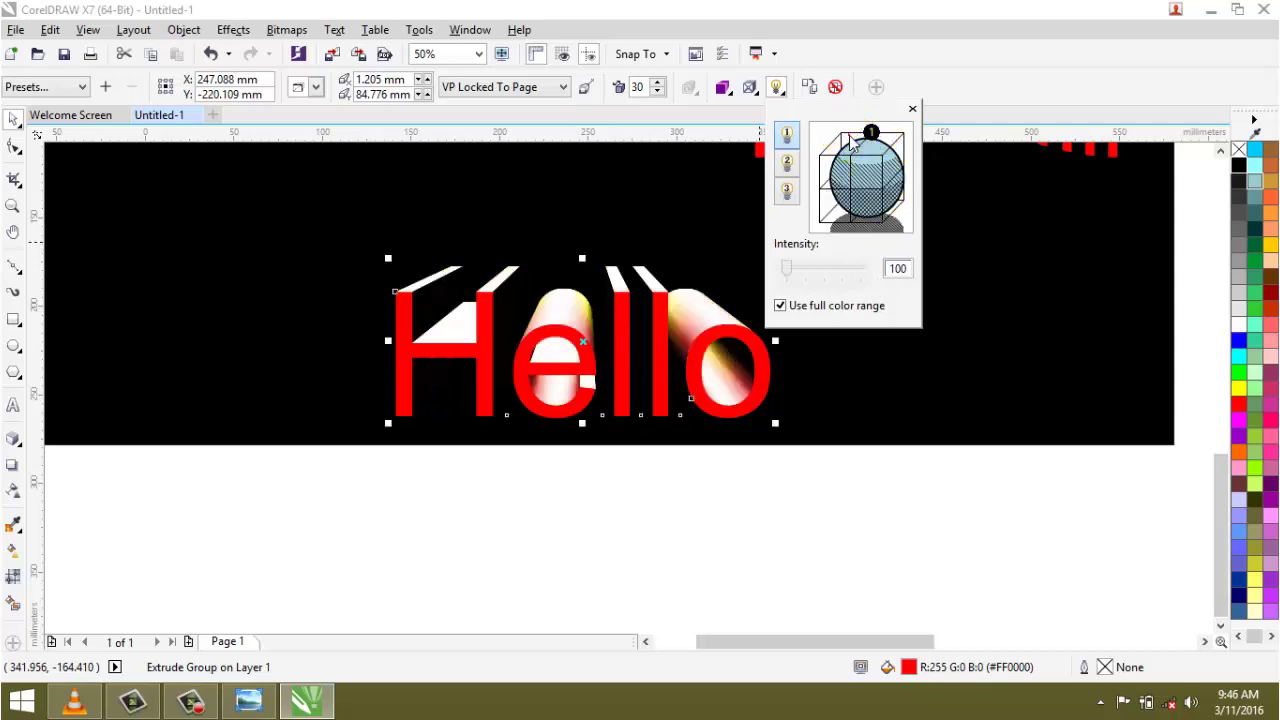
{"action": "mouse_move", "coordinate": [869, 132]}
{"action": "left_mouse_down"}
{"action": "mouse_move", "coordinate": [838, 134]}
{"action": "mouse_move", "coordinate": [818, 155]}
{"action": "mouse_move", "coordinate": [822, 230]}
{"action": "mouse_move", "coordinate": [849, 221]}
{"action": "left_mouse_up"}
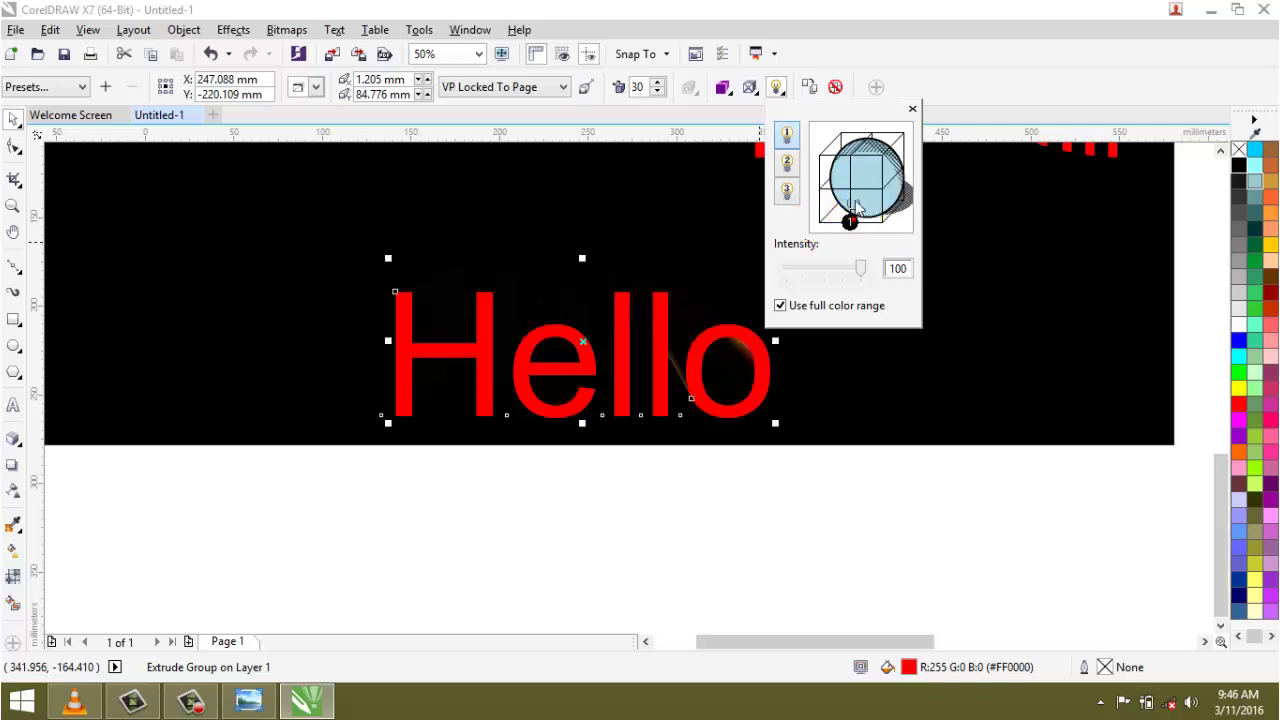
{"action": "left_click", "coordinate": [849, 157]}
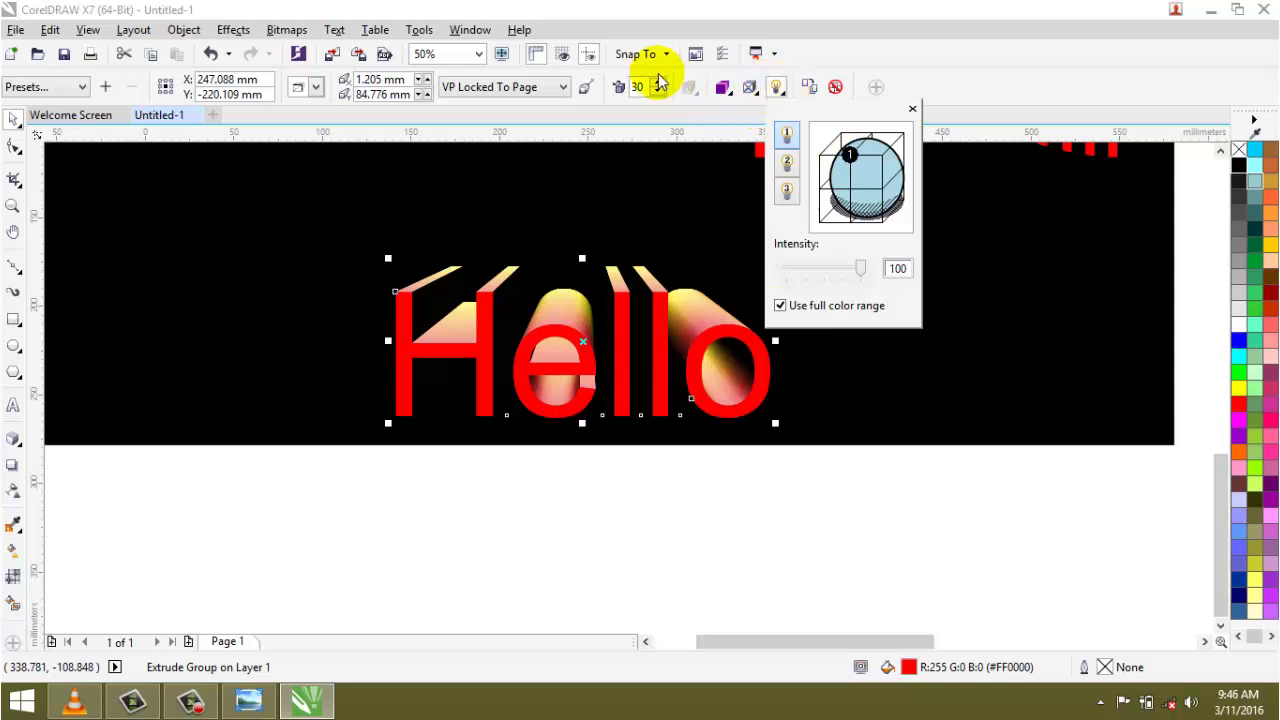
{"action": "left_click", "coordinate": [316, 87]}
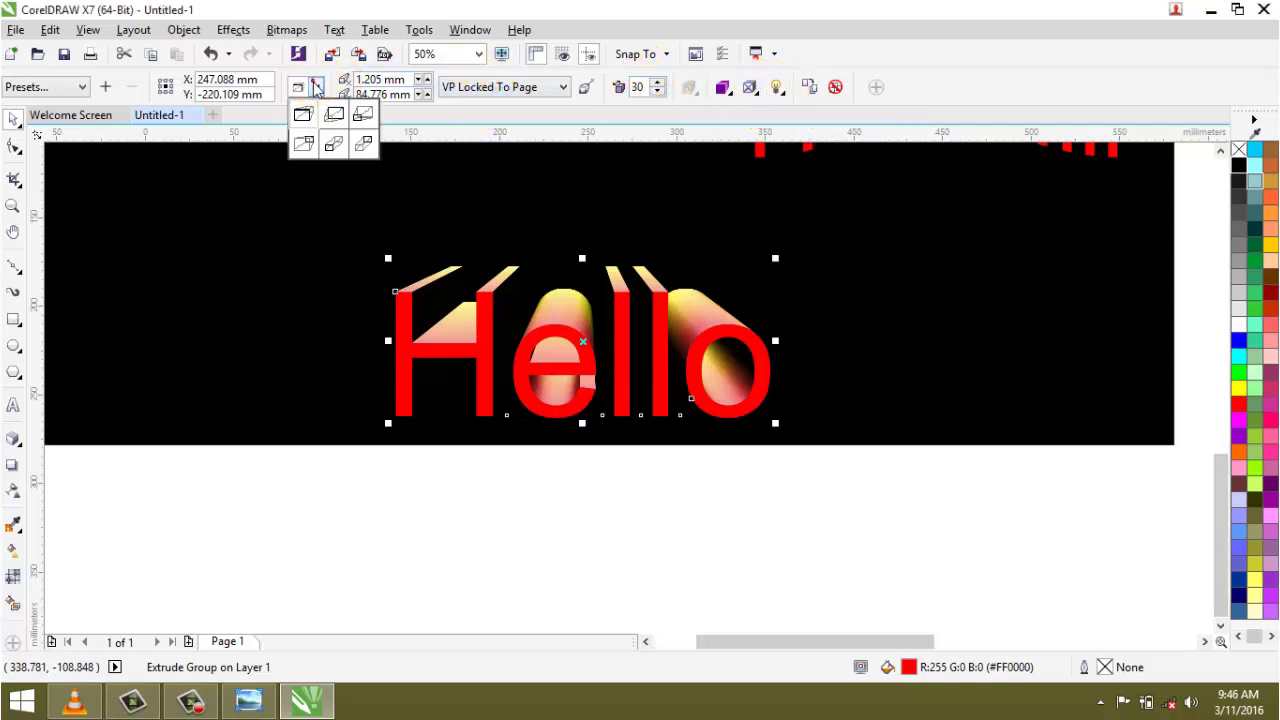
- Try several extrusion types, ending with the one receding upward behind the text
{"action": "left_click", "coordinate": [325, 112]}
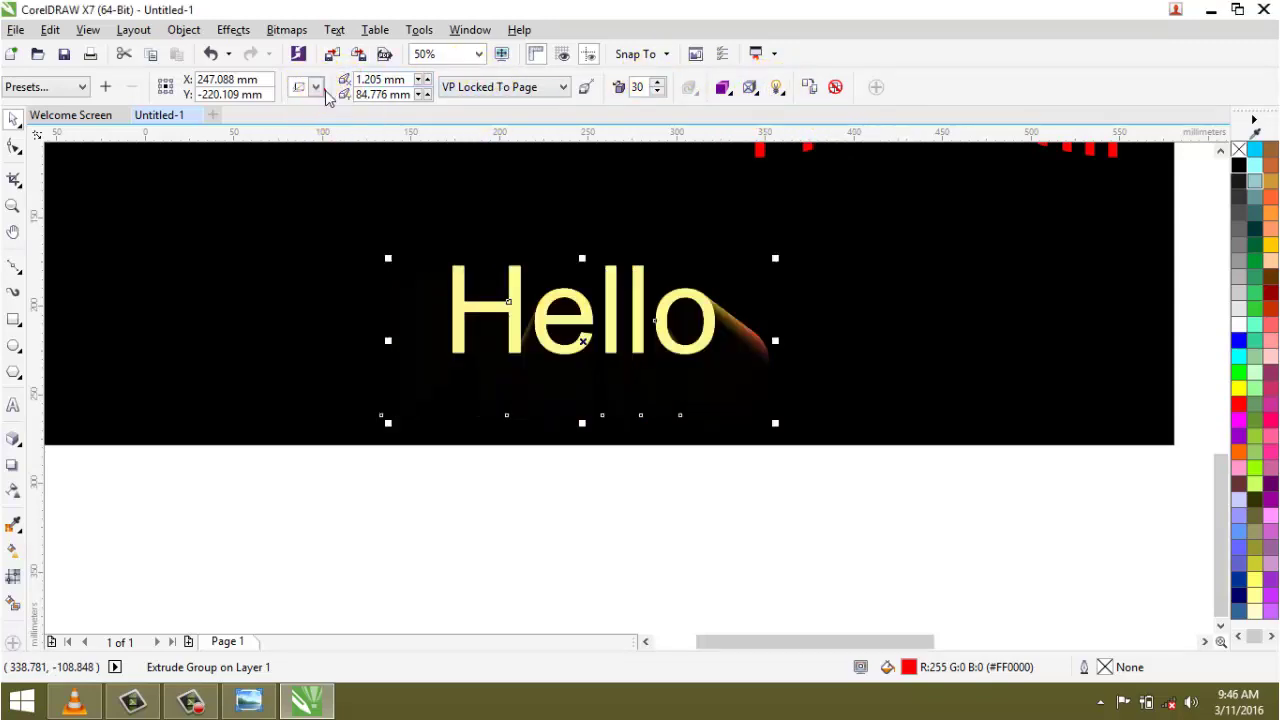
{"action": "left_click", "coordinate": [334, 113]}
{"action": "left_click", "coordinate": [316, 87]}
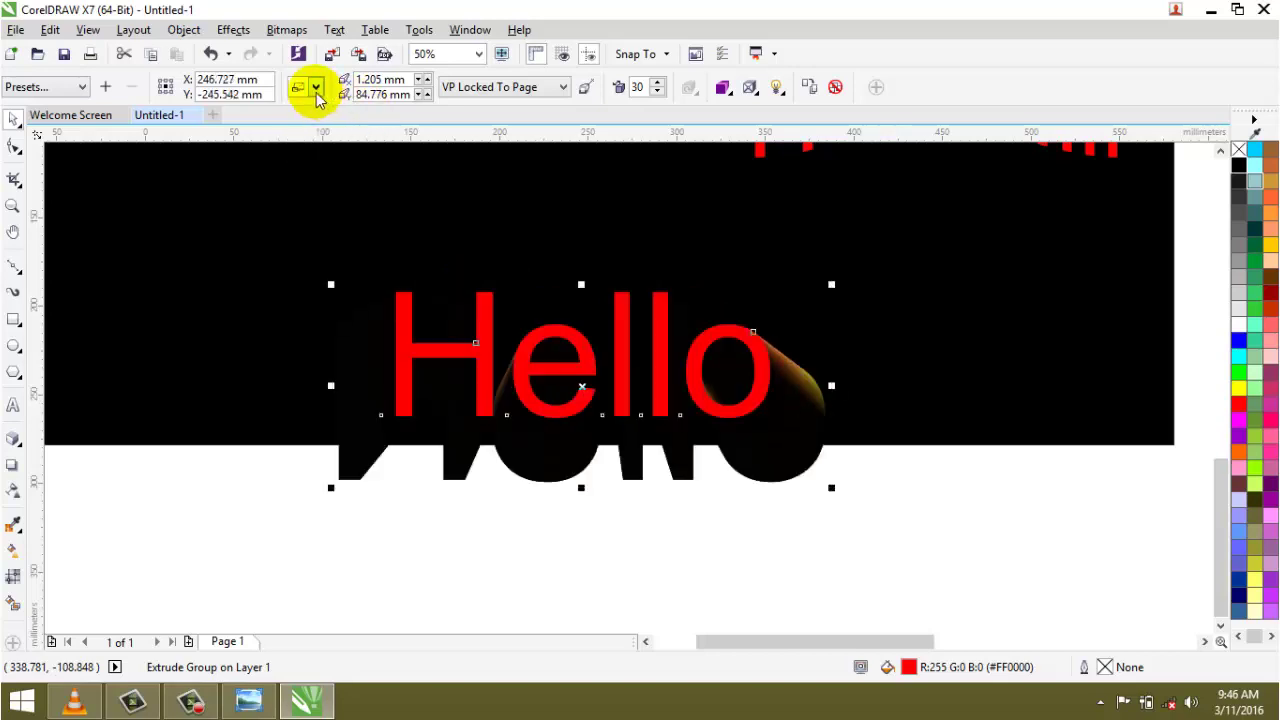
{"action": "left_click", "coordinate": [334, 144]}
{"action": "left_click", "coordinate": [316, 87]}
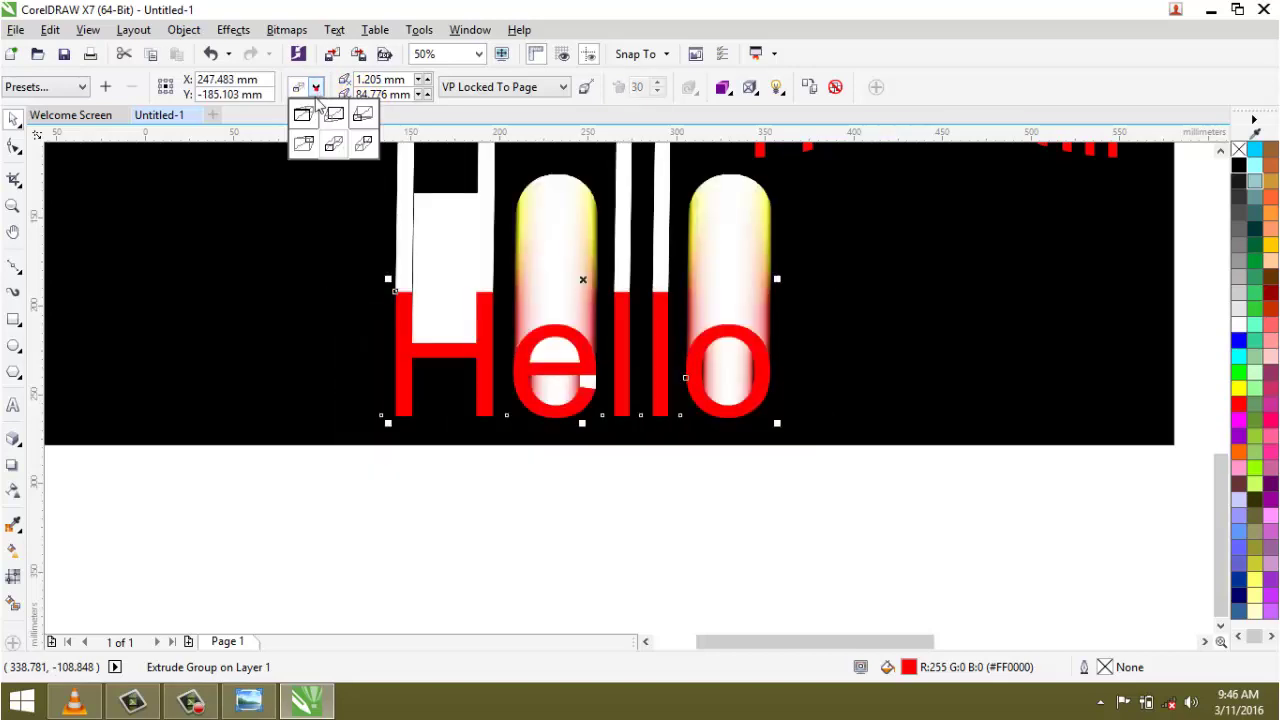
{"action": "left_click", "coordinate": [302, 116]}
- Select the black background rectangle and try yellow, then brown fills
{"action": "scroll", "coordinate": [455, 390], "scroll_direction": "down", "scroll_amount": 1}
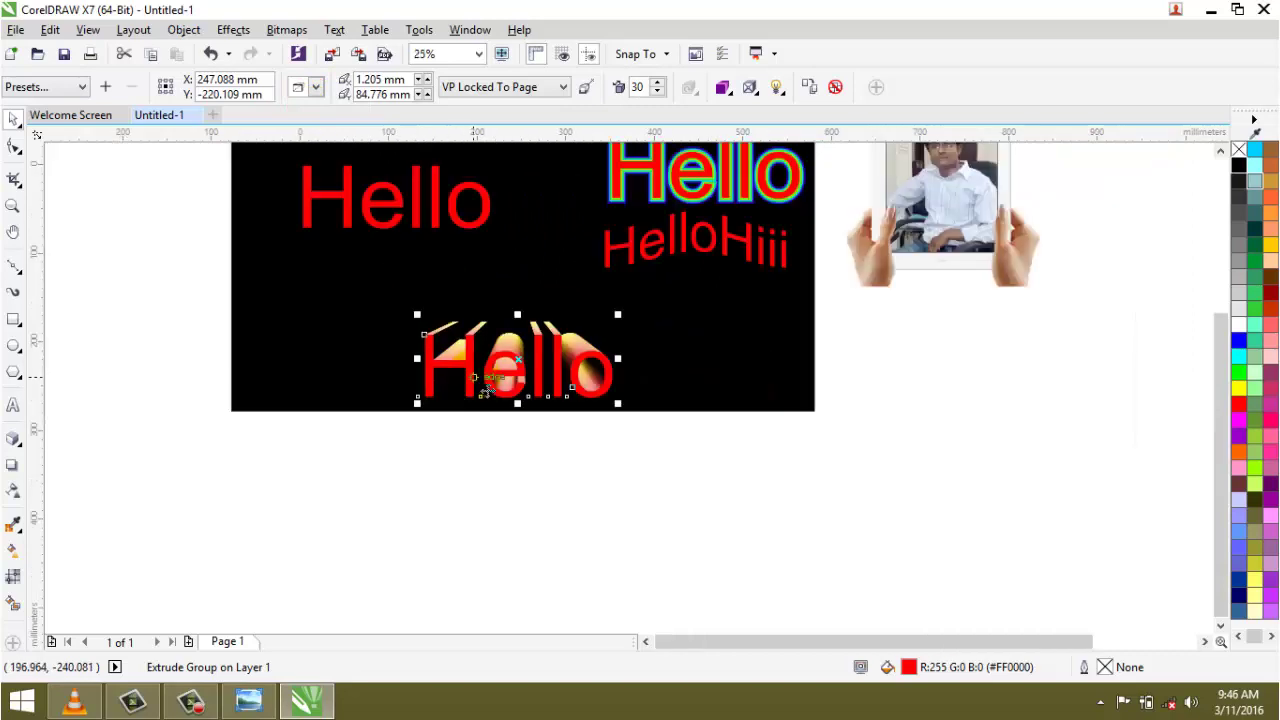
{"action": "left_click", "coordinate": [102, 155]}
{"action": "left_click_drag", "start_coordinate": [285, 266], "coordinate": [280, 266]}
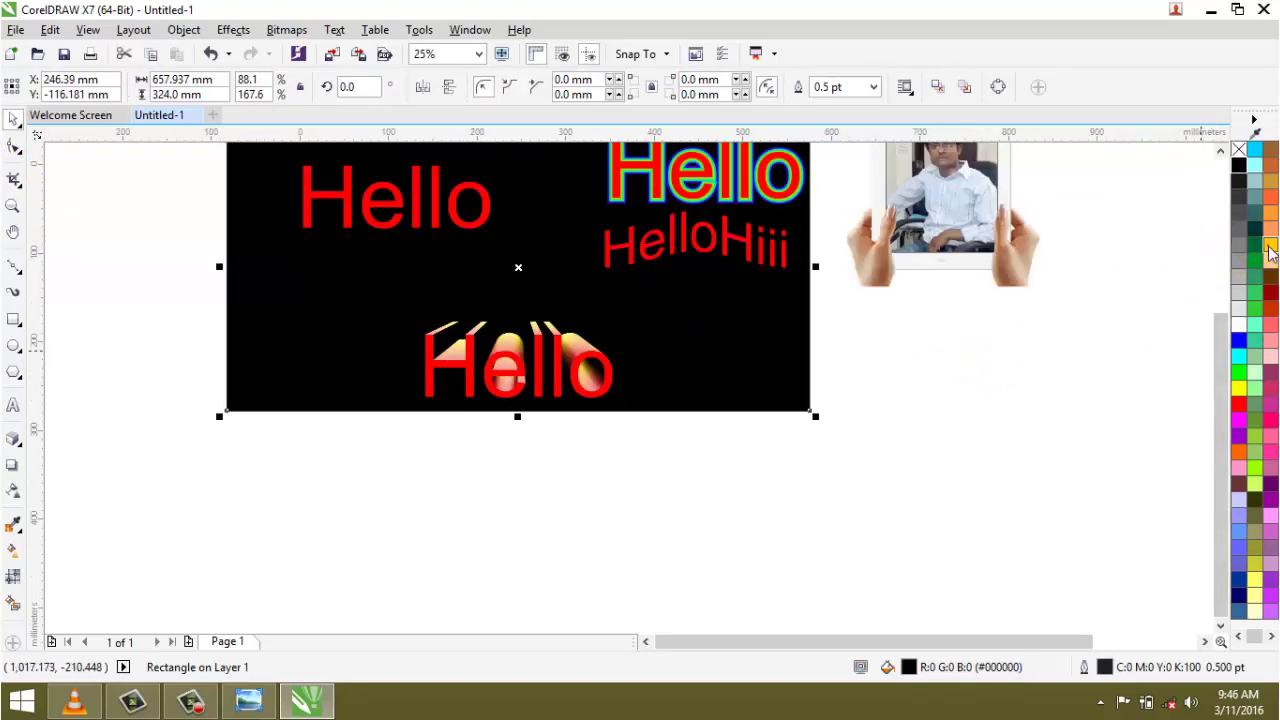
{"action": "left_click", "coordinate": [1267, 245]}
{"action": "left_click", "coordinate": [1272, 288]}
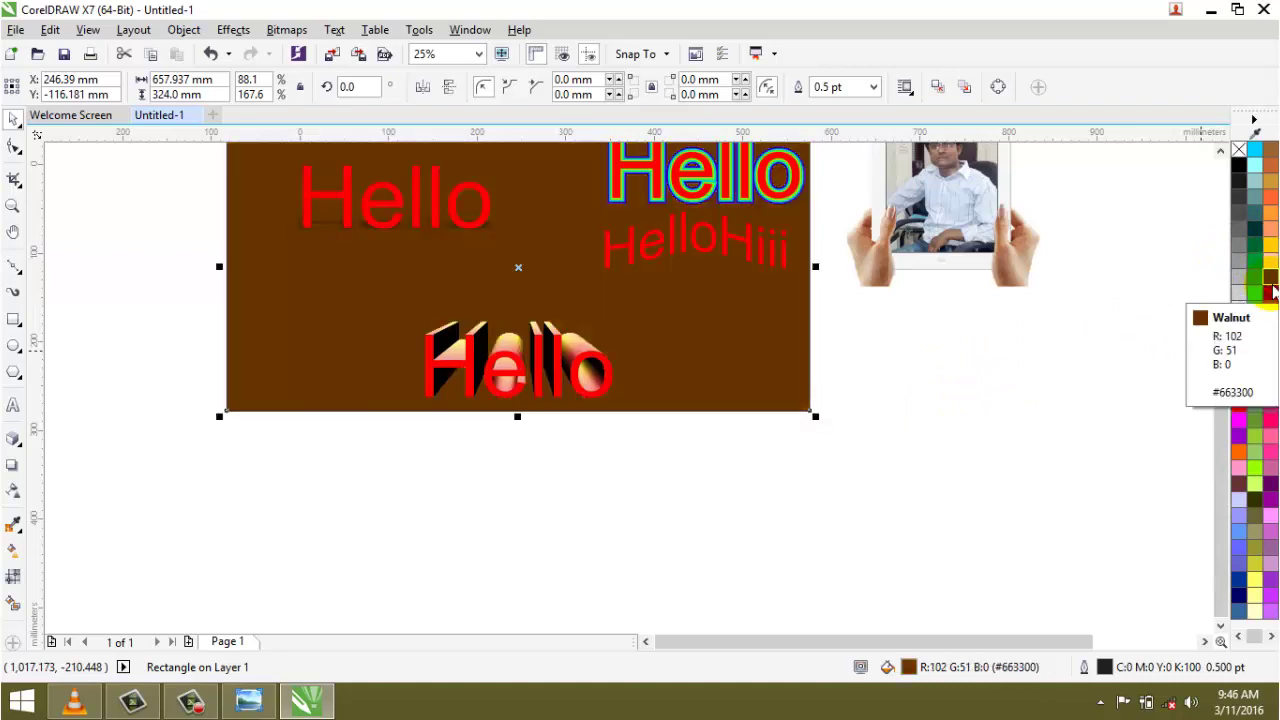
{"action": "left_click", "coordinate": [1014, 335]}
- Fill the background rectangle dark teal (Moss Green)
{"action": "scroll", "coordinate": [656, 343], "scroll_direction": "down", "scroll_amount": 1}
{"action": "left_click", "coordinate": [511, 252]}
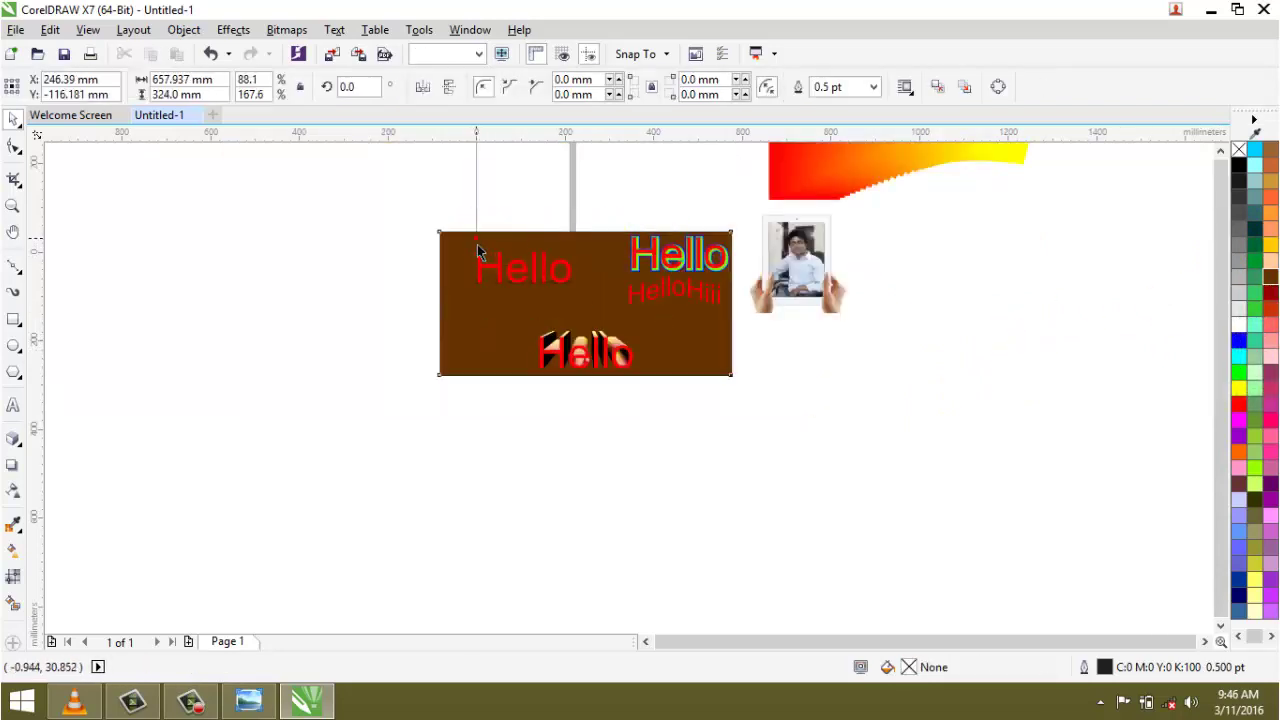
{"action": "left_click", "coordinate": [1255, 214]}
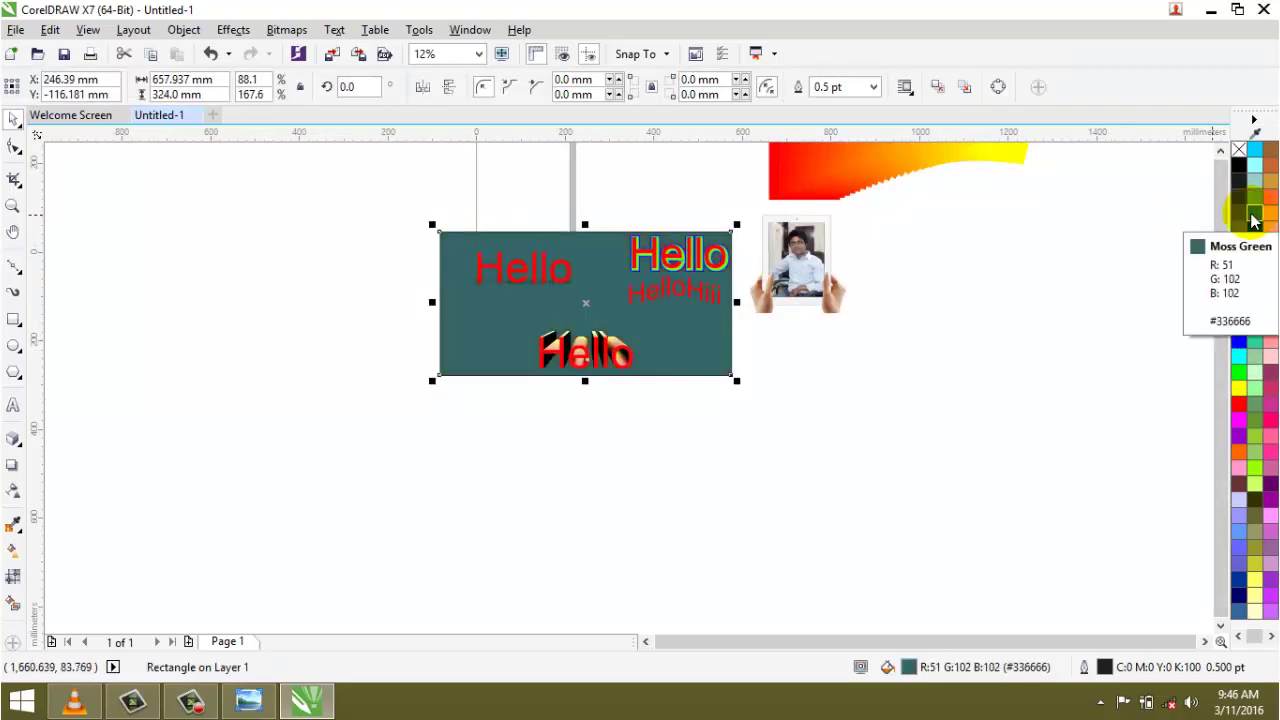
{"action": "left_click", "coordinate": [1053, 333]}
{"action": "left_click", "coordinate": [722, 346]}
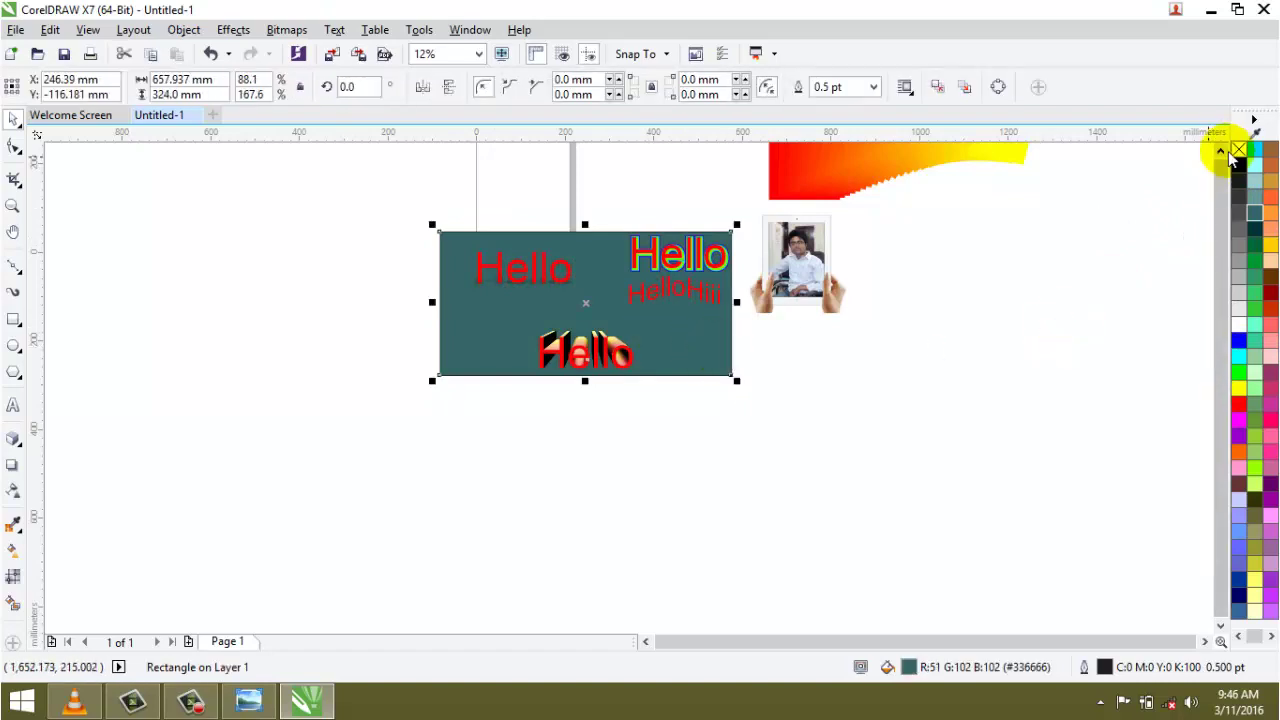
{"action": "left_click", "coordinate": [983, 360]}
{"action": "scroll", "coordinate": [732, 316], "scroll_direction": "up", "scroll_amount": 1}
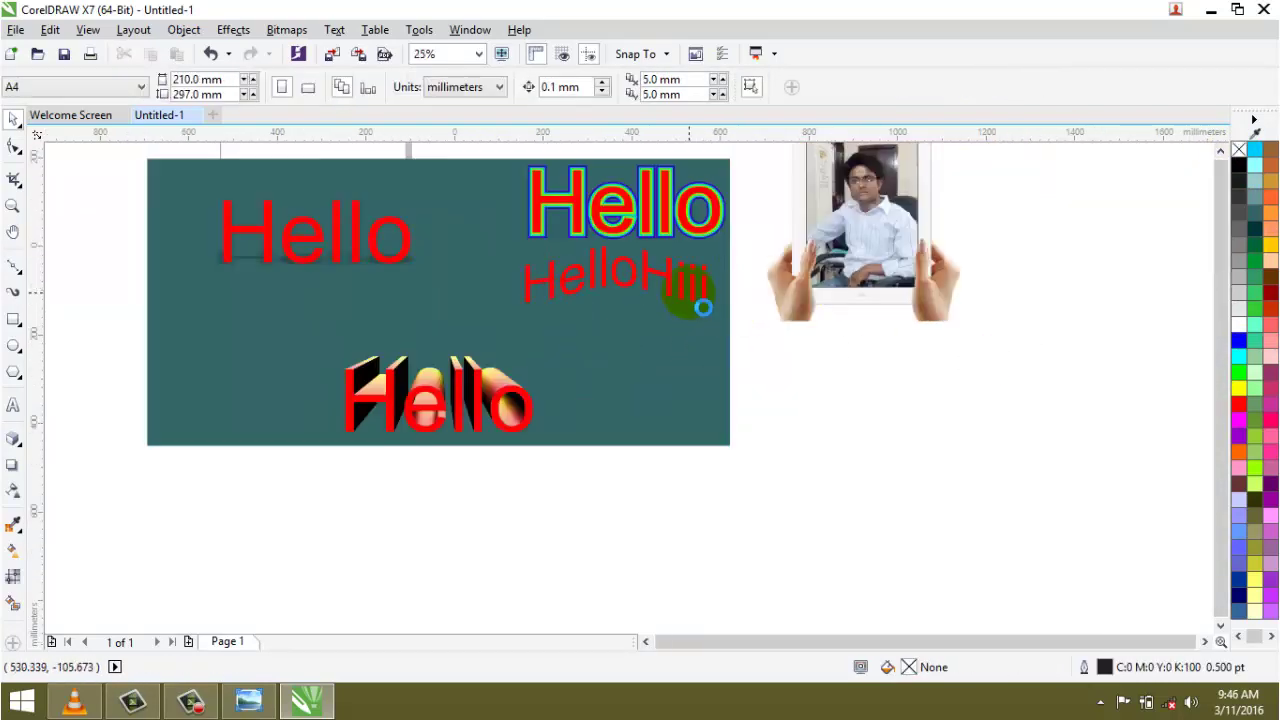
{"action": "scroll", "coordinate": [693, 297], "scroll_direction": "down", "scroll_amount": 1}
{"action": "left_click", "coordinate": [728, 314]}
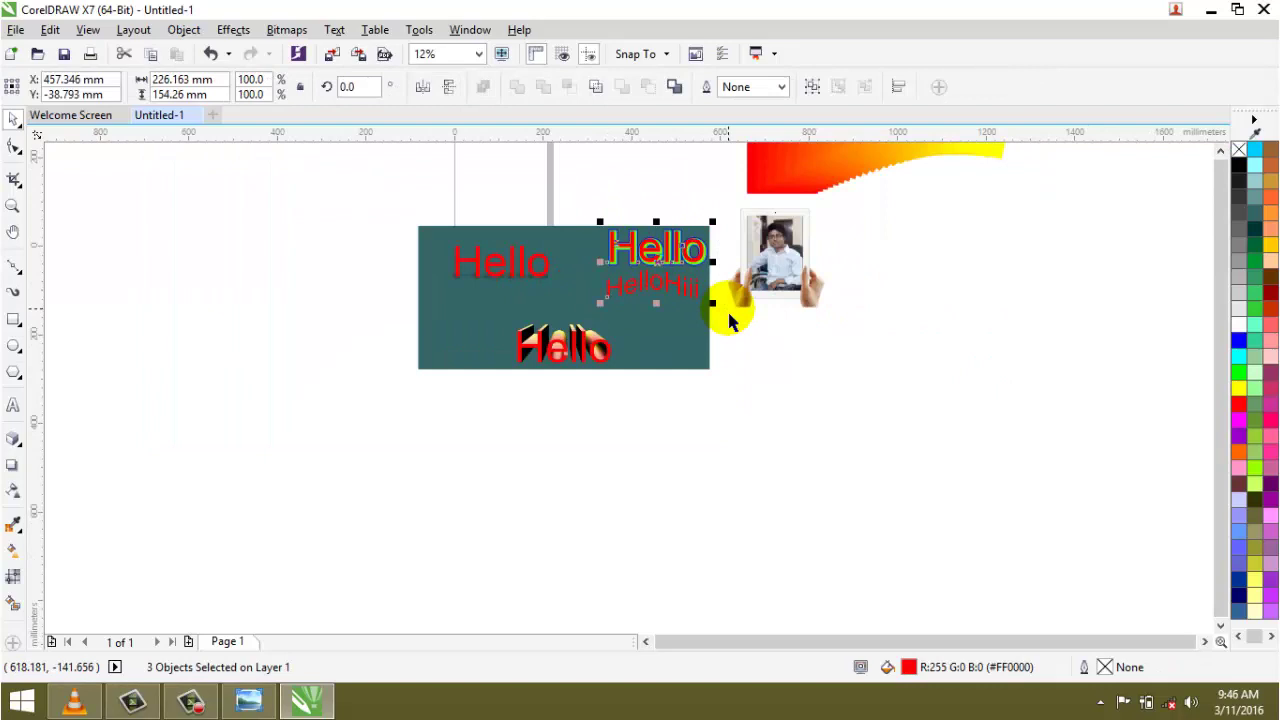
- Delete the selected top-right Hello texts, then cancel an attempted move of the extruded Hello
{"action": "key", "text": "Delete"}
{"action": "left_click_drag", "start_coordinate": [566, 358], "coordinate": [640, 265]}
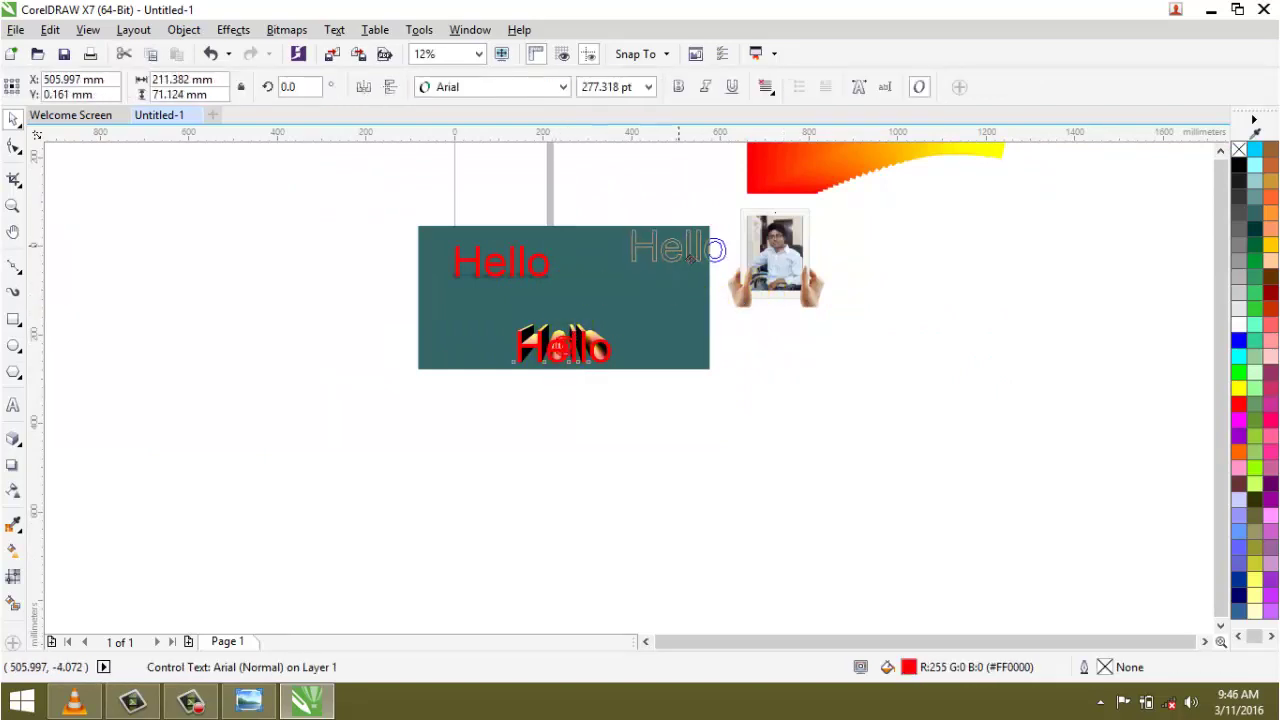
{"action": "scroll", "coordinate": [636, 265], "scroll_direction": "up", "scroll_amount": 2}
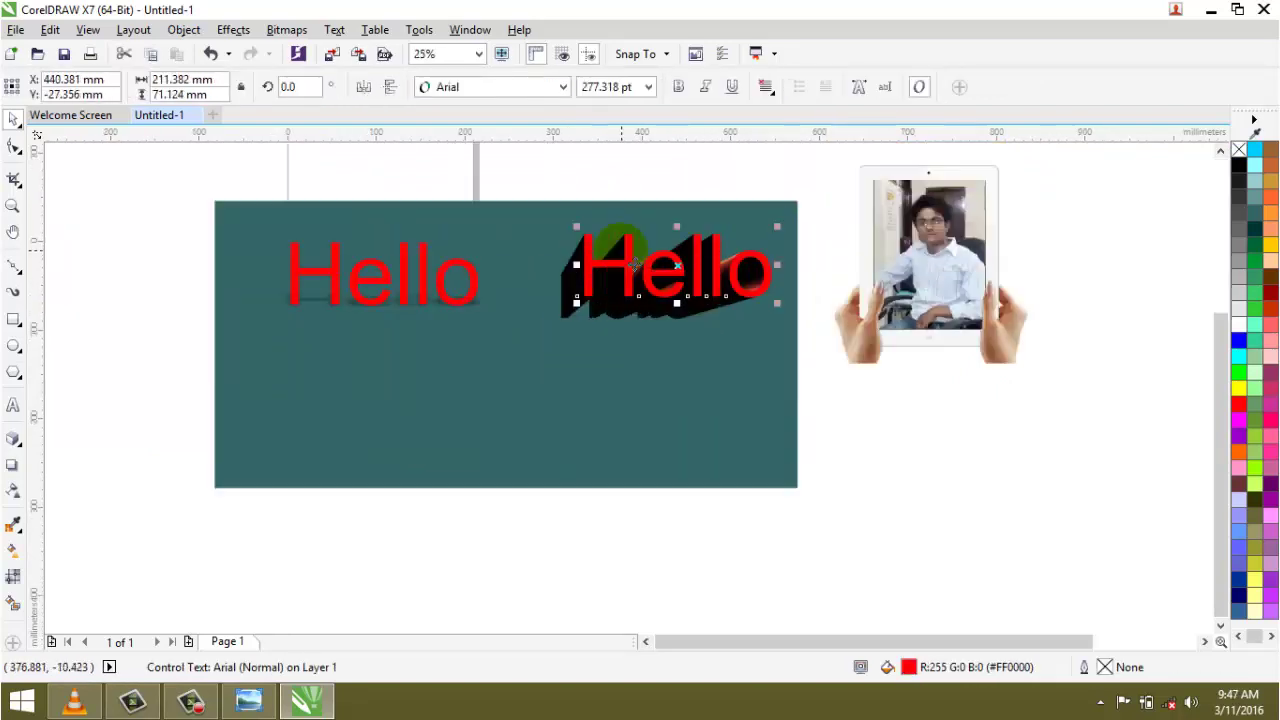
{"action": "left_click_drag", "start_coordinate": [640, 275], "coordinate": [480, 440]}
{"action": "key", "text": "Escape"}
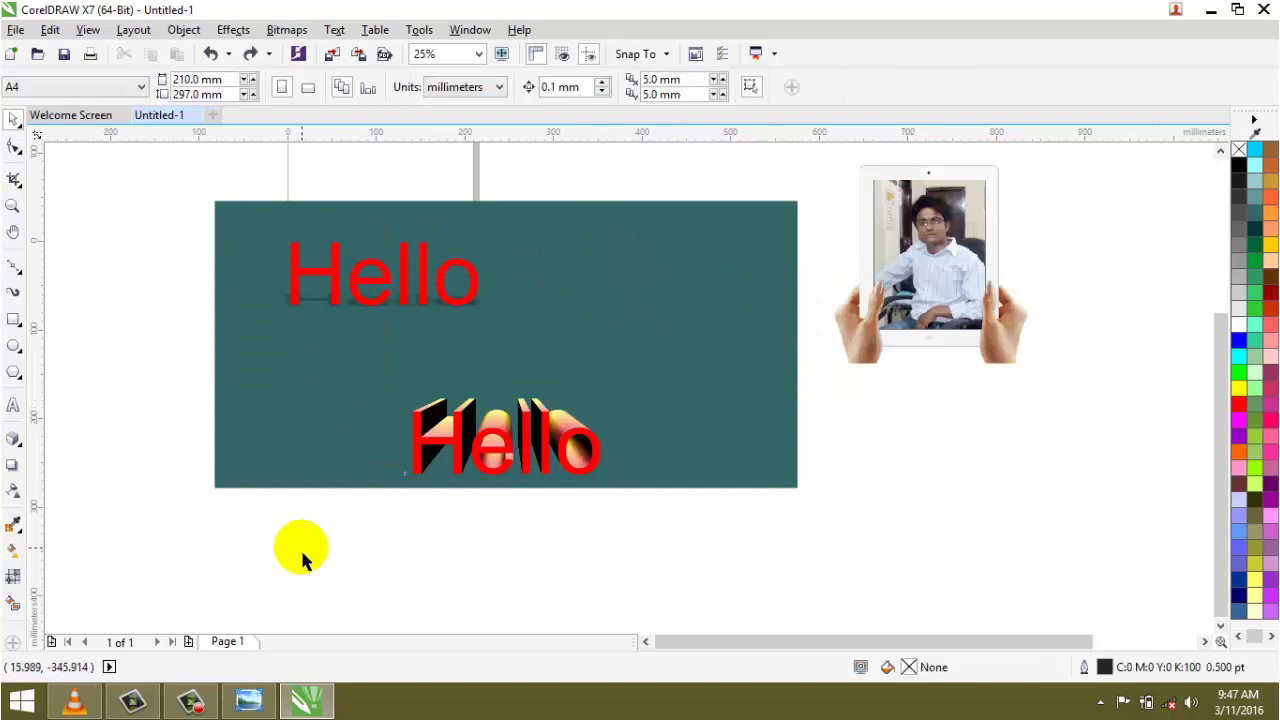
- Undo moving the extruded Hello top-right, keeping it bottom centre, then return to Photo Viewer
{"action": "left_click_drag", "start_coordinate": [638, 378], "coordinate": [638, 378]}
{"action": "mouse_move", "coordinate": [494, 426]}
{"action": "left_mouse_down"}
{"action": "mouse_move", "coordinate": [650, 258]}
{"action": "mouse_move", "coordinate": [652, 276]}
{"action": "left_mouse_up"}
{"action": "key", "text": "ctrl+z"}
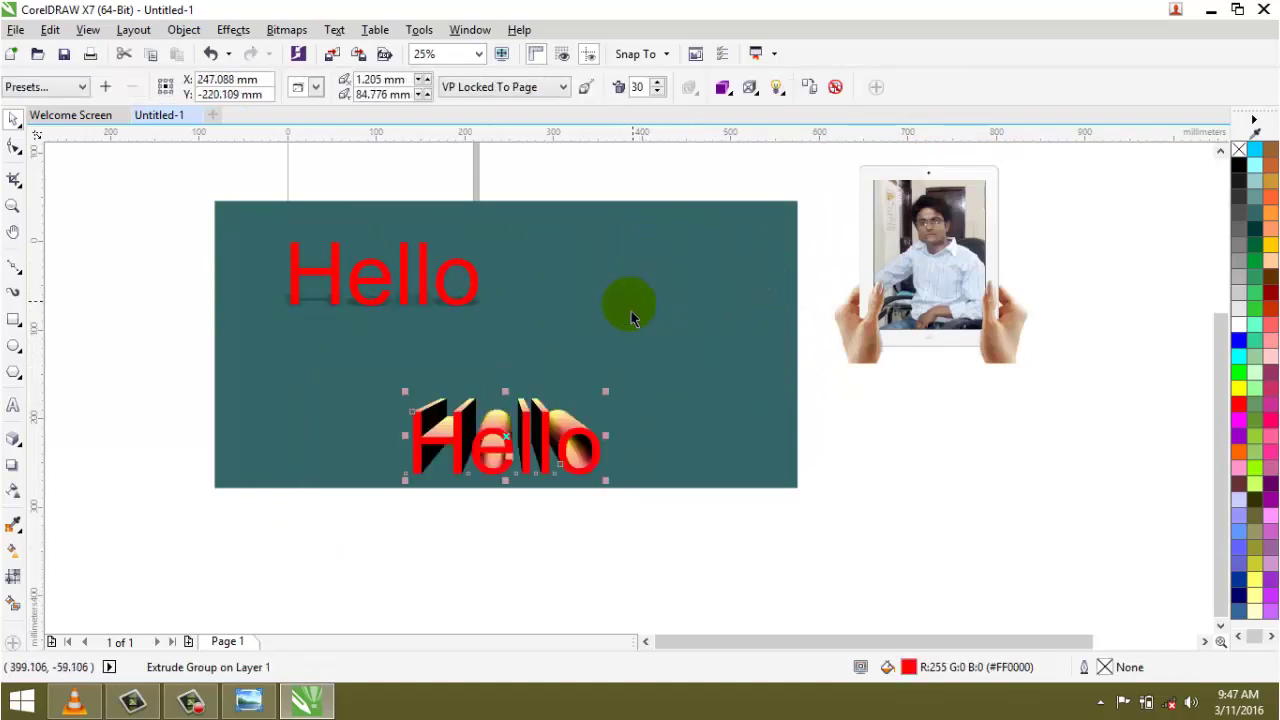
{"action": "left_click", "coordinate": [890, 463]}
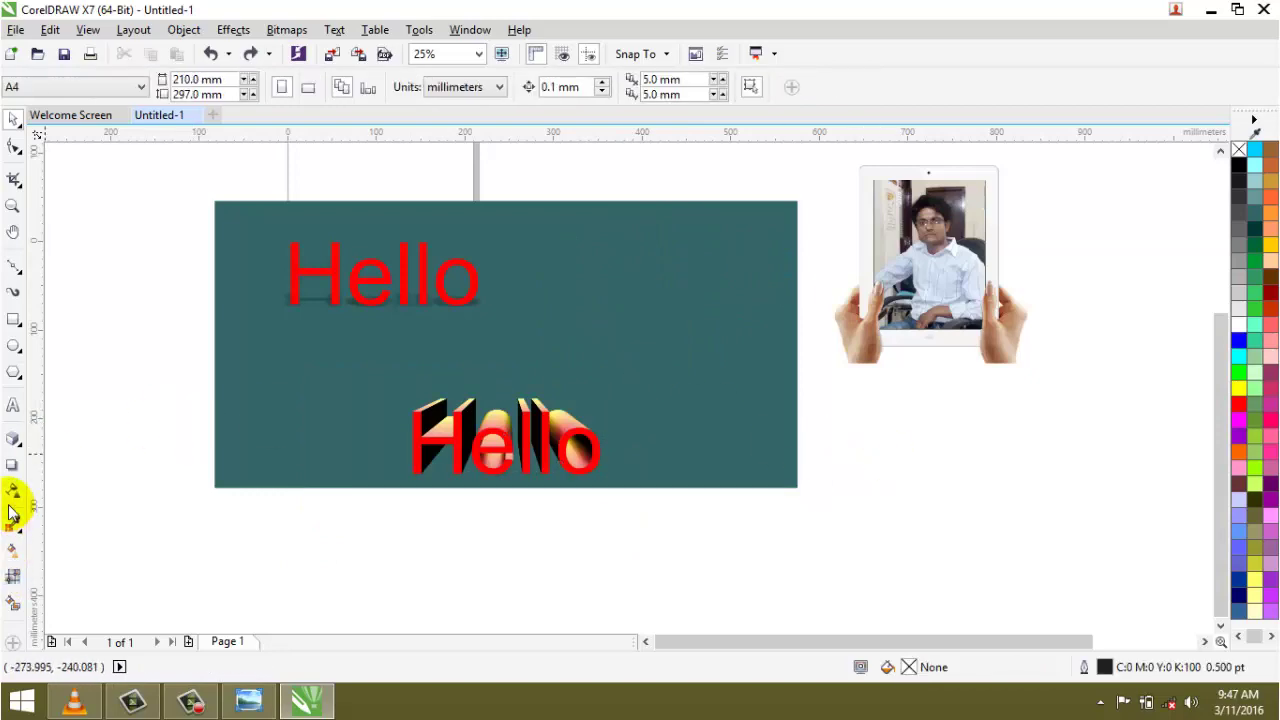
{"action": "left_click", "coordinate": [248, 700]}
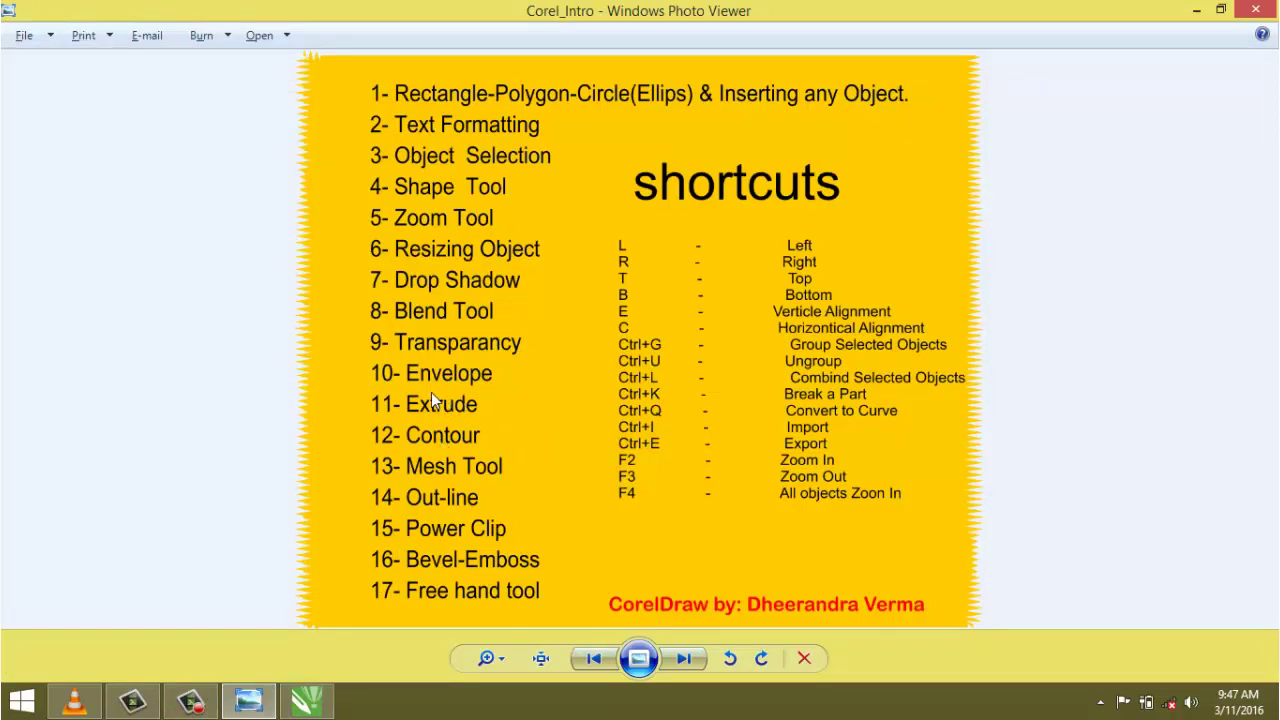
- Back in the Hello drawing, recolour the red Hello text white
{"action": "left_click", "coordinate": [306, 700]}
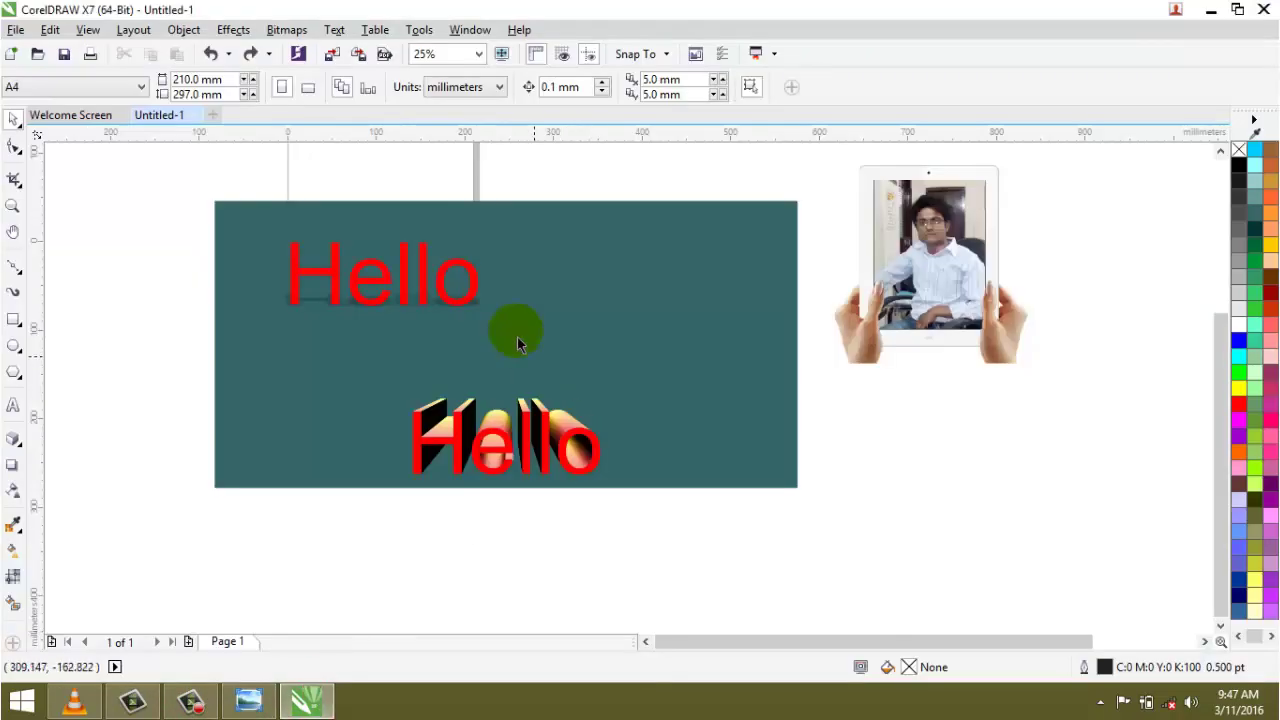
{"action": "left_click", "coordinate": [445, 292]}
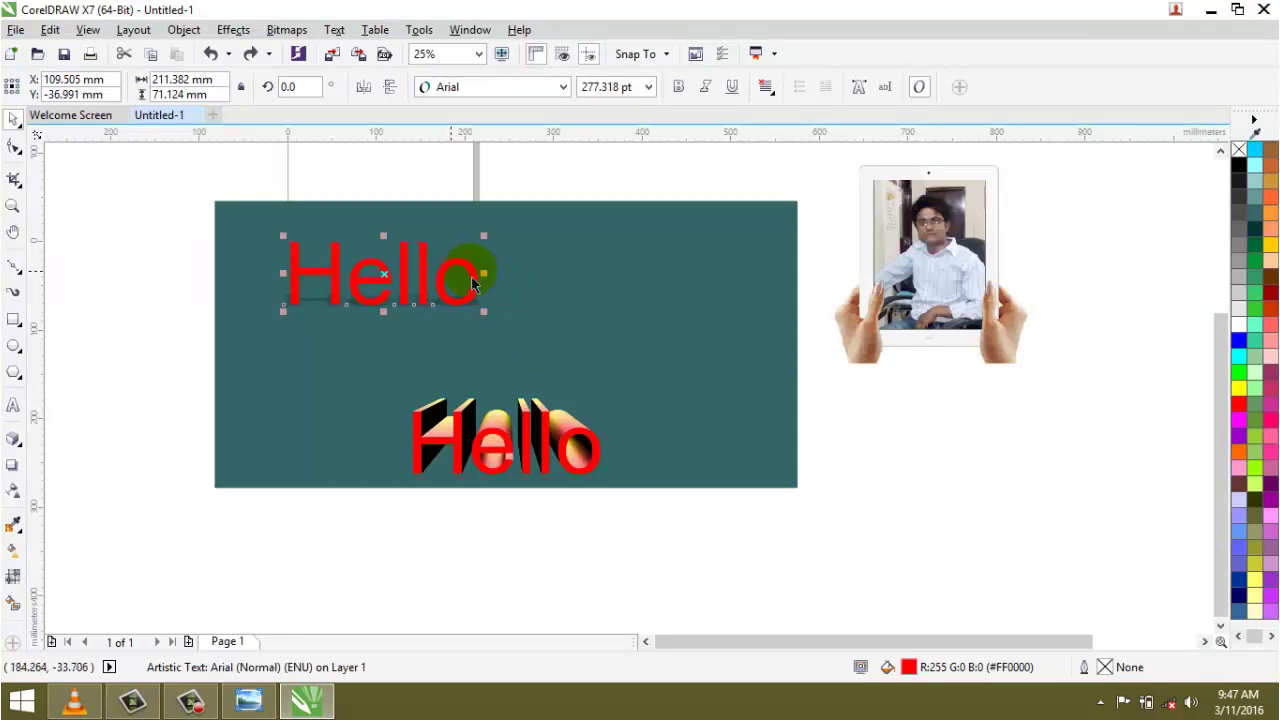
{"action": "left_click", "coordinate": [1239, 324]}
{"action": "left_click", "coordinate": [957, 414]}
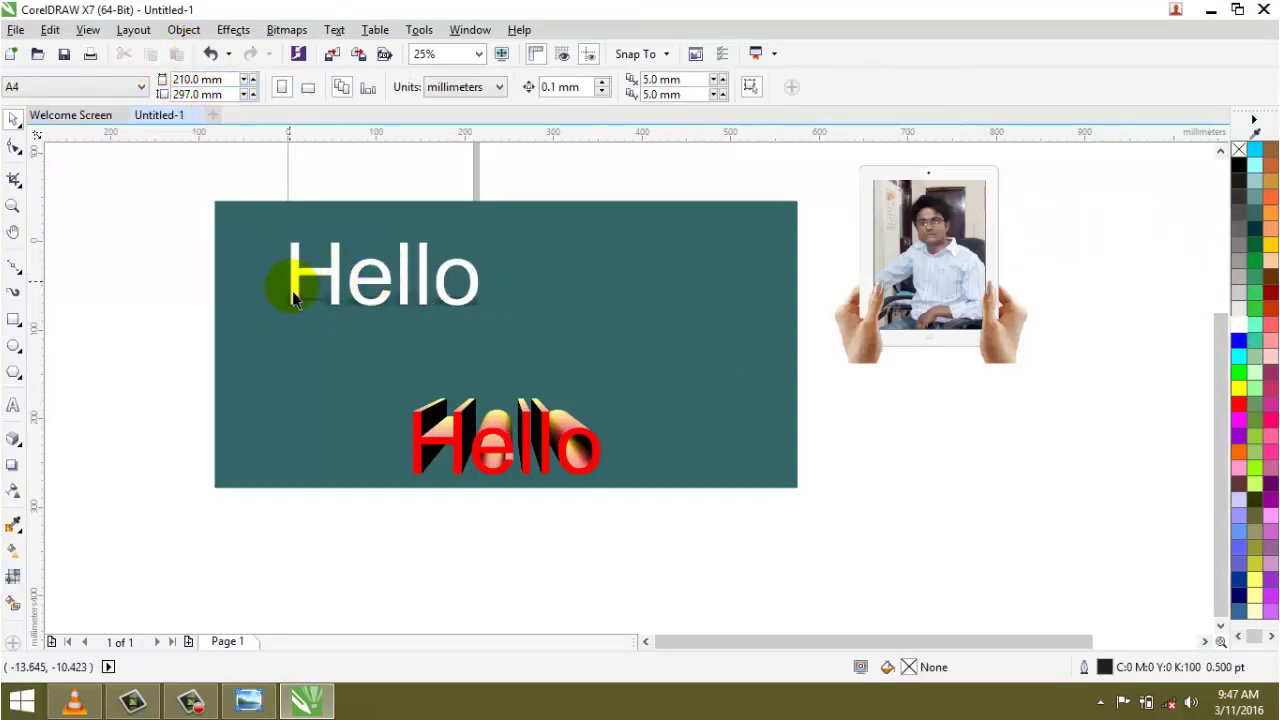
- Drop a copy of the white Hello at the teal banner's top right
{"action": "scroll", "coordinate": [282, 279], "scroll_direction": "up", "scroll_amount": 1}
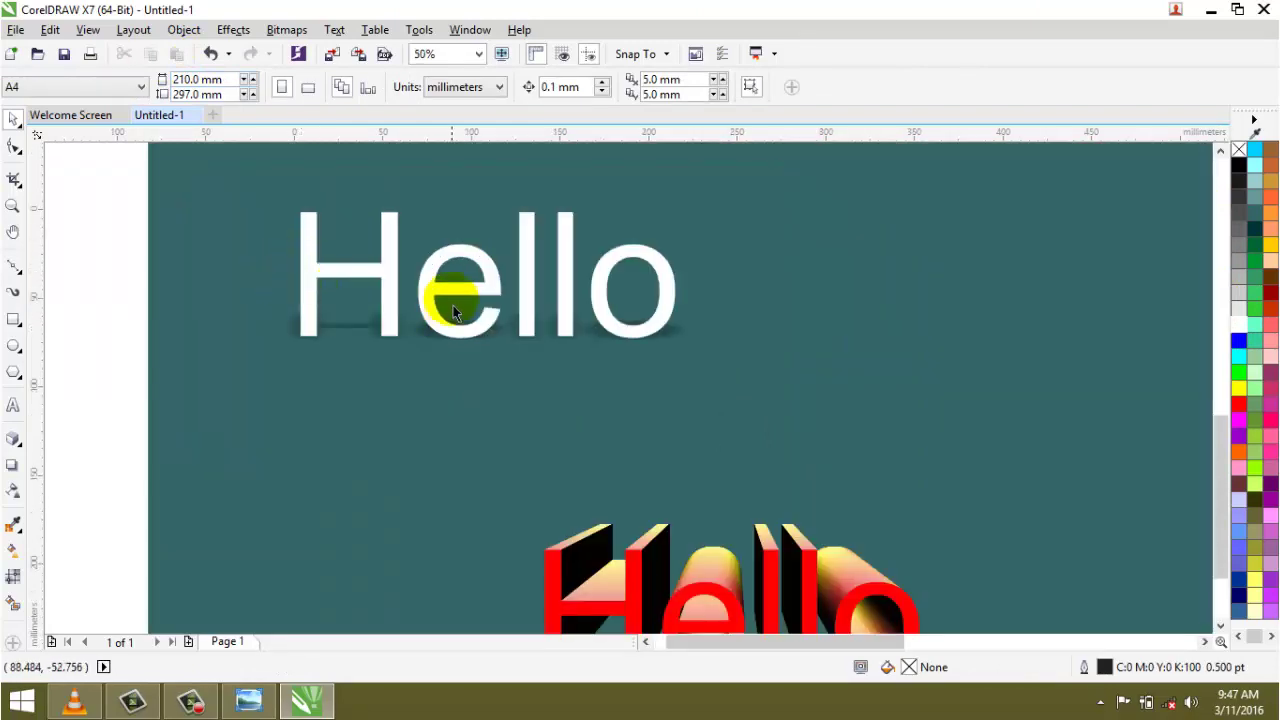
{"action": "left_click", "coordinate": [658, 338]}
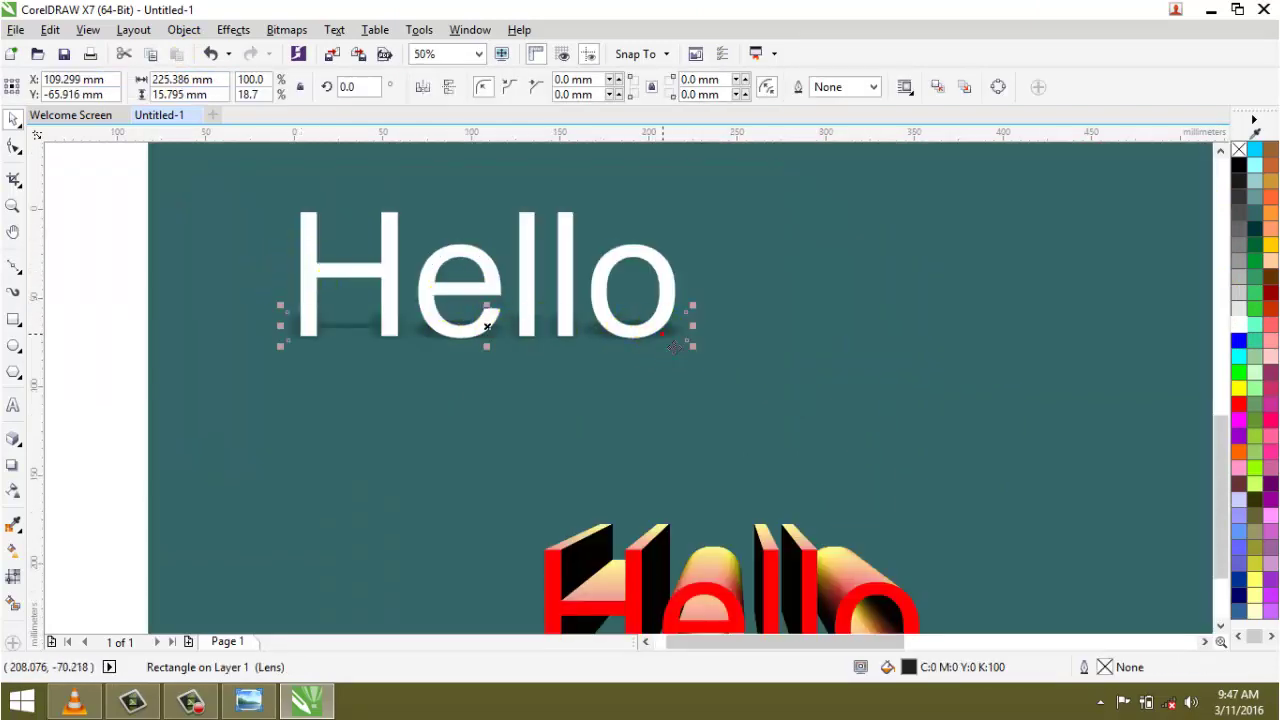
{"action": "key", "text": "Escape"}
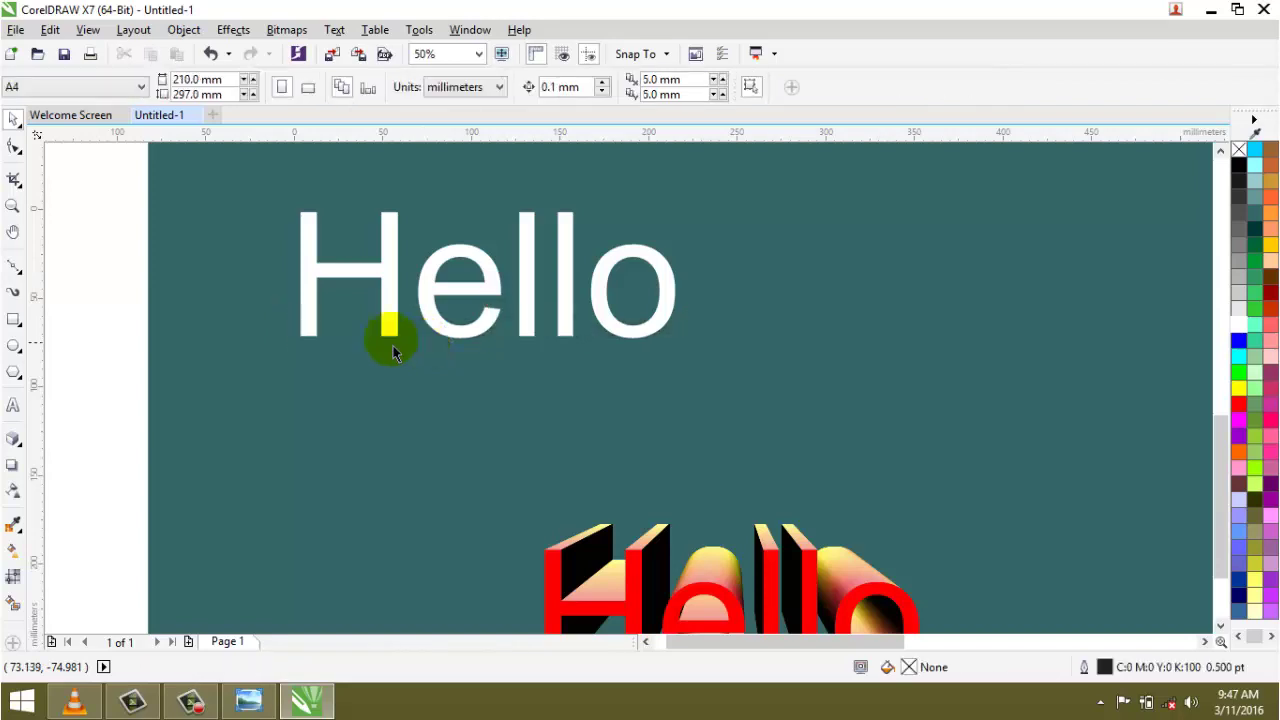
{"action": "scroll", "coordinate": [389, 338], "scroll_direction": "down", "scroll_amount": 2}
{"action": "scroll", "coordinate": [390, 340], "scroll_direction": "down", "scroll_amount": 2}
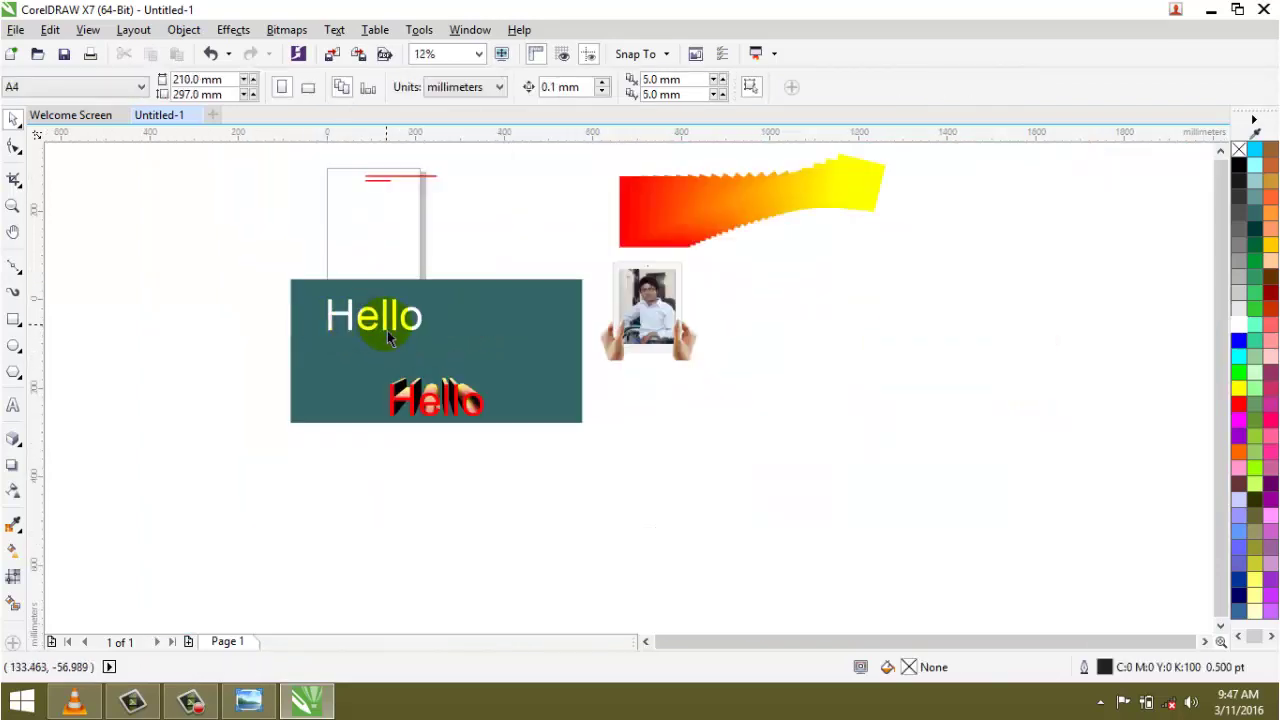
{"action": "left_click", "coordinate": [398, 337]}
{"action": "scroll", "coordinate": [360, 351], "scroll_direction": "up", "scroll_amount": 2}
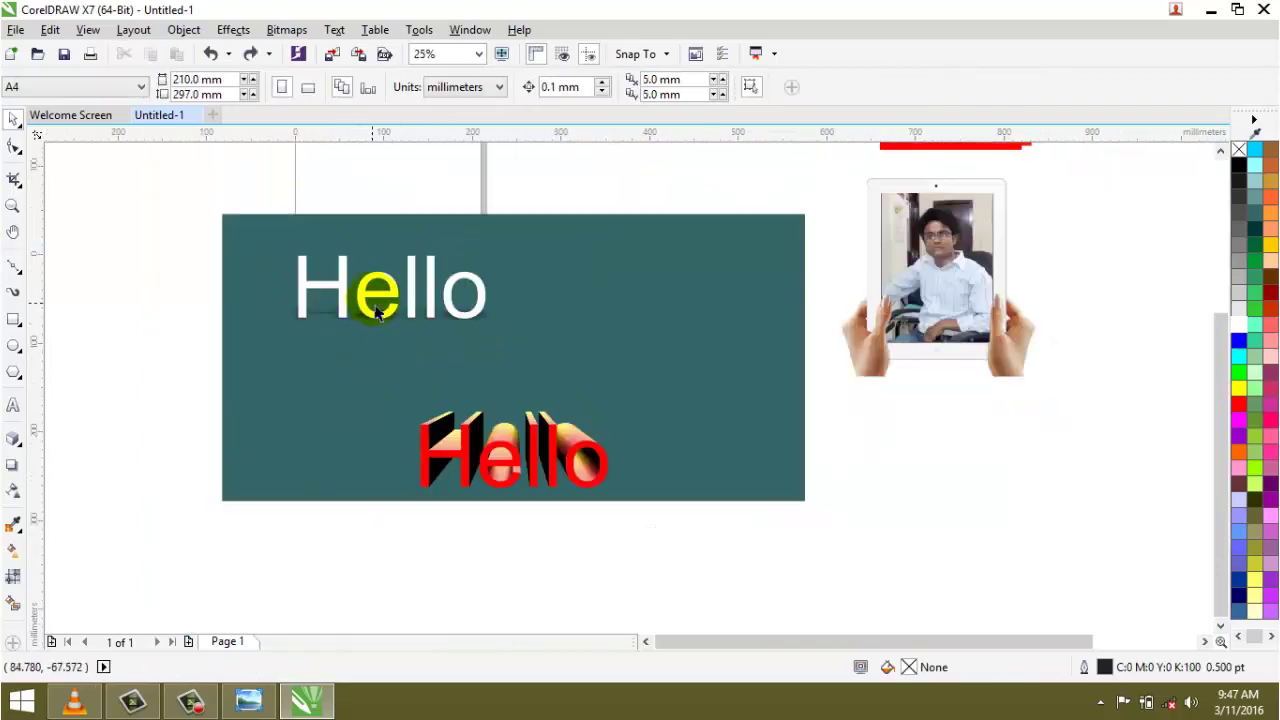
{"action": "left_click_drag", "start_coordinate": [393, 290], "coordinate": [680, 290]}
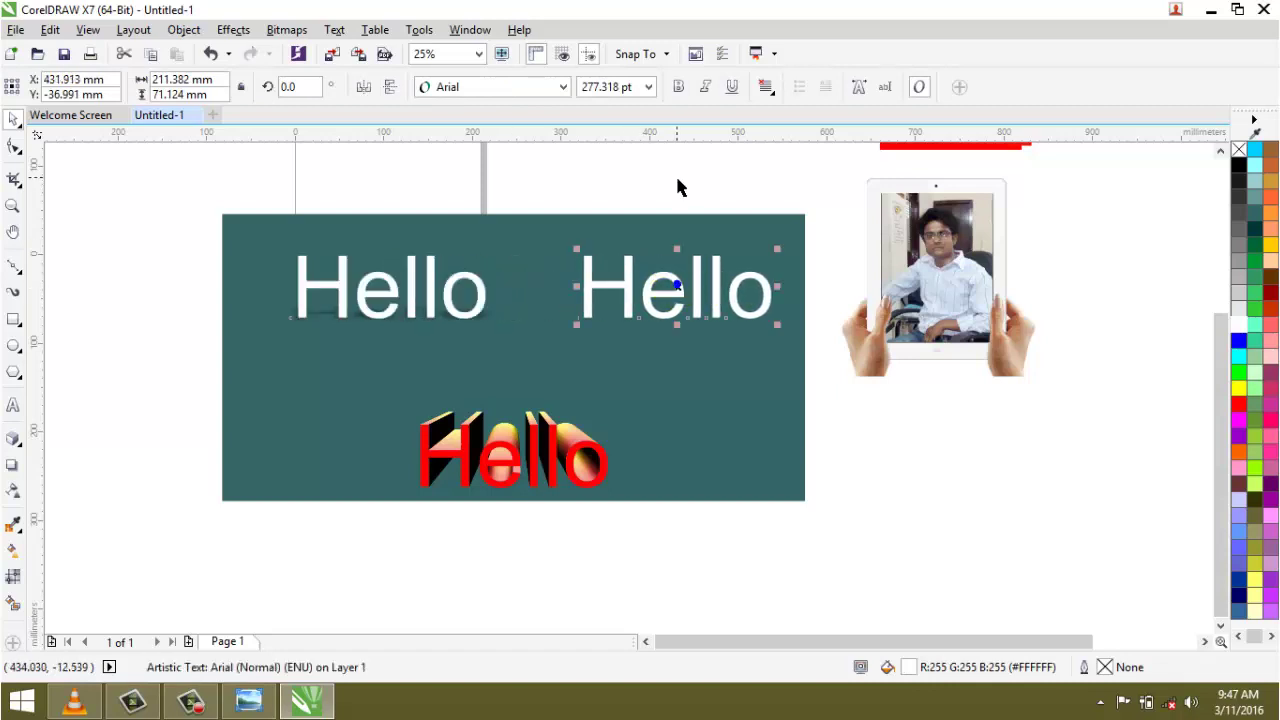
{"action": "left_click", "coordinate": [676, 172]}
- Try an upside-down mirrored copy of the right Hello, then undo it and reselect
{"action": "left_click", "coordinate": [693, 316]}
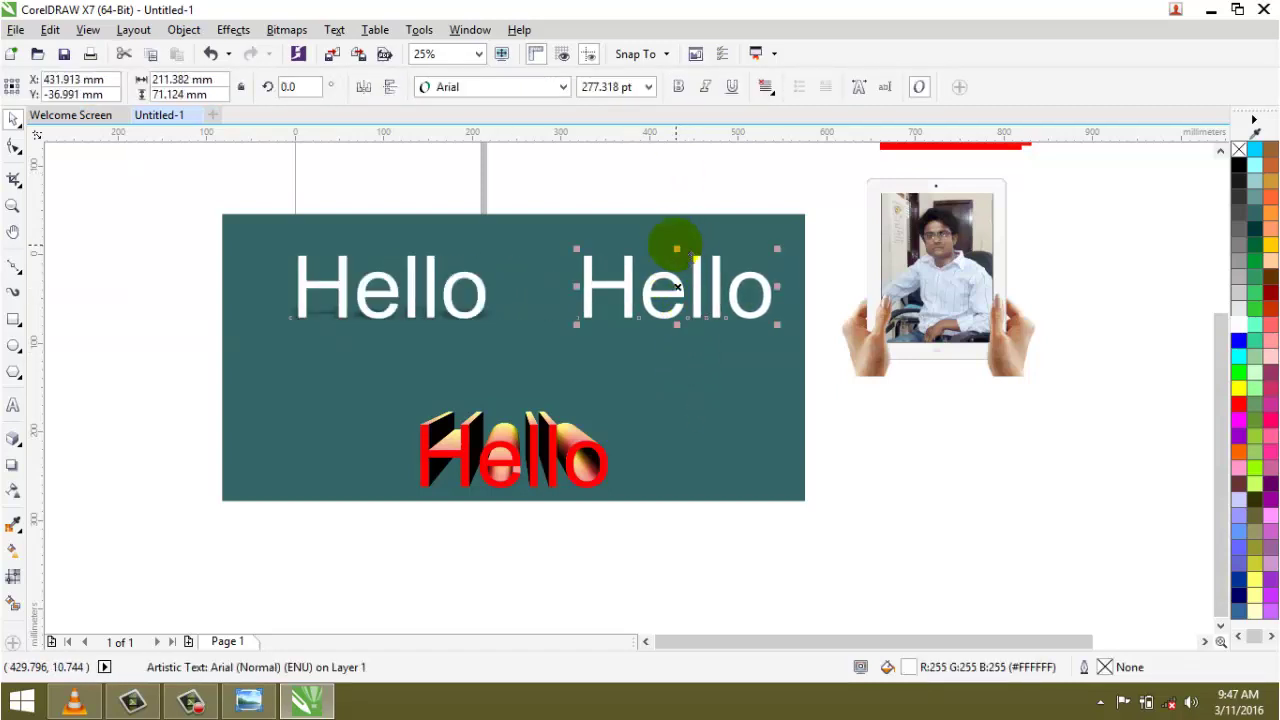
{"action": "left_click_drag", "start_coordinate": [677, 249], "coordinate": [698, 355]}
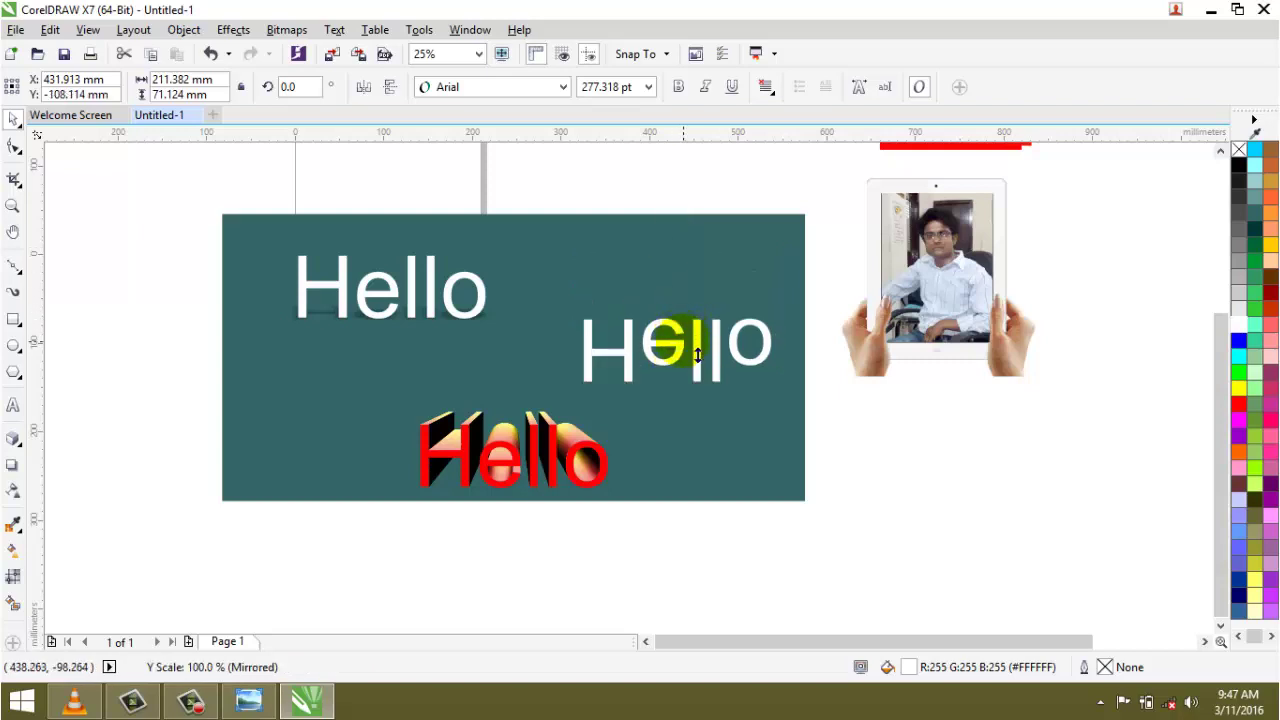
{"action": "right_click", "coordinate": [698, 355]}
{"action": "left_click_drag", "start_coordinate": [698, 355], "coordinate": [690, 345]}
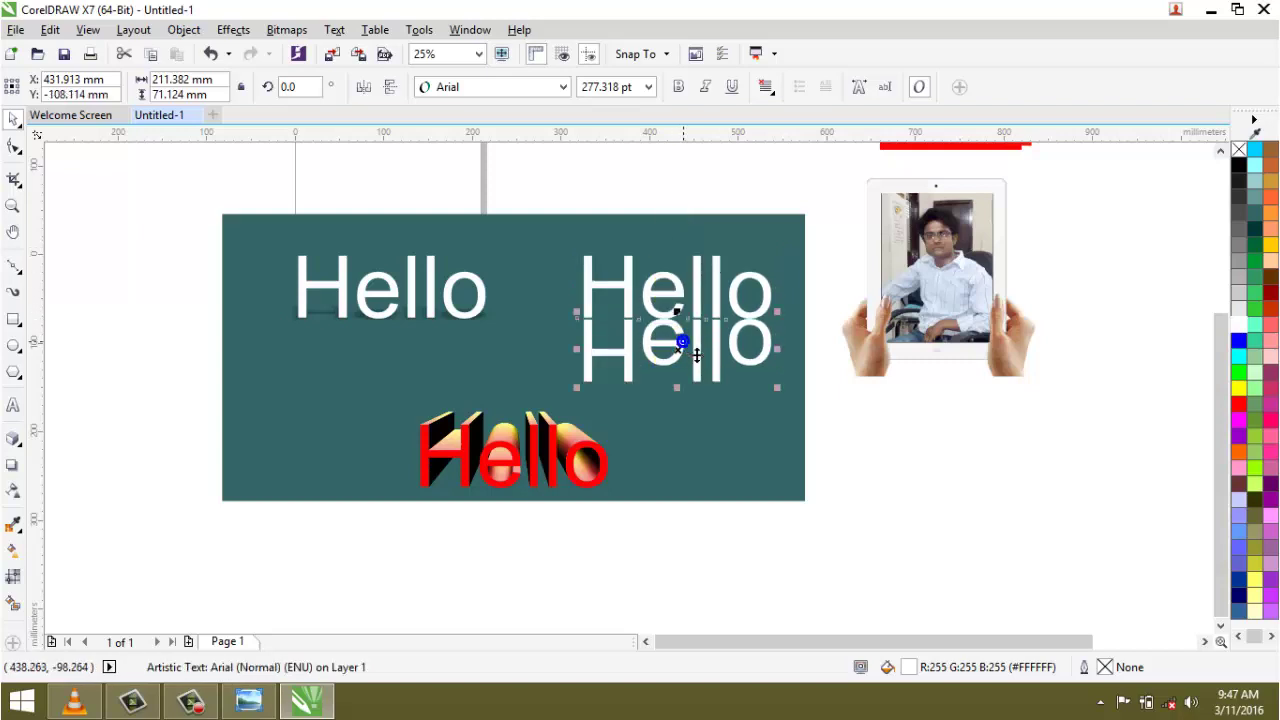
{"action": "left_click", "coordinate": [925, 392]}
{"action": "key", "text": "ctrl+z"}
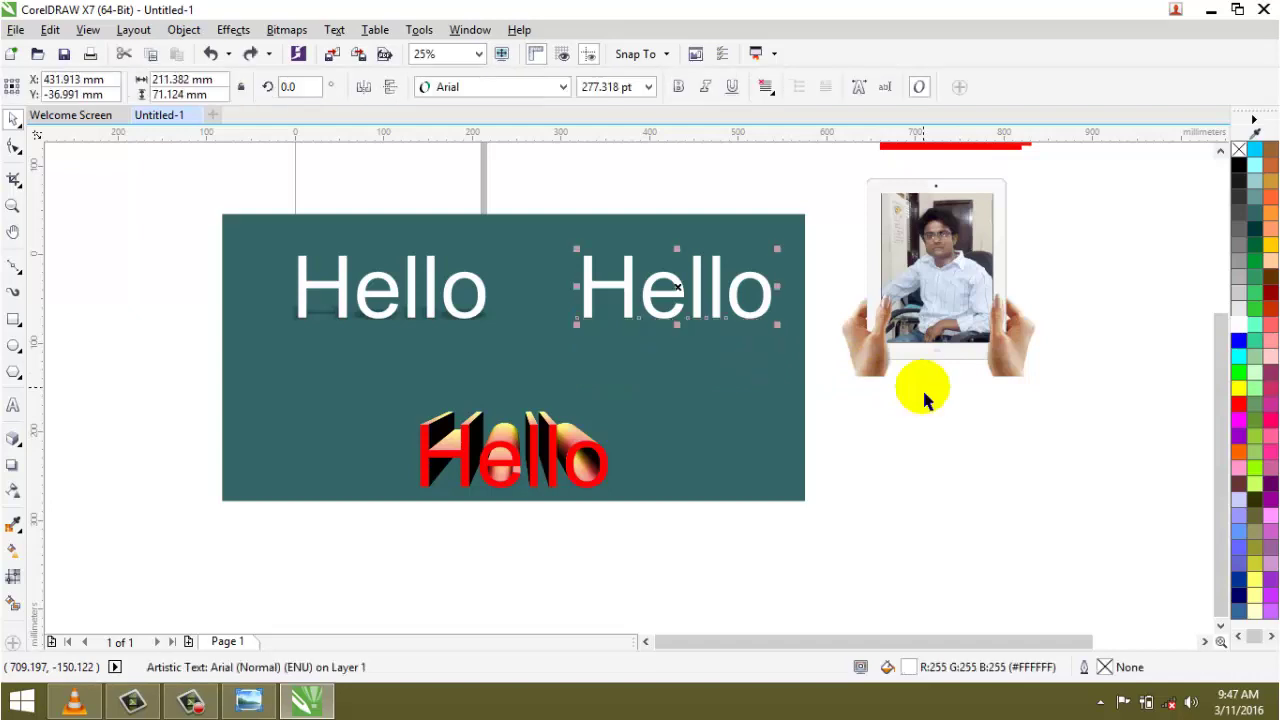
{"action": "left_click", "coordinate": [700, 197]}
{"action": "left_click", "coordinate": [692, 296]}
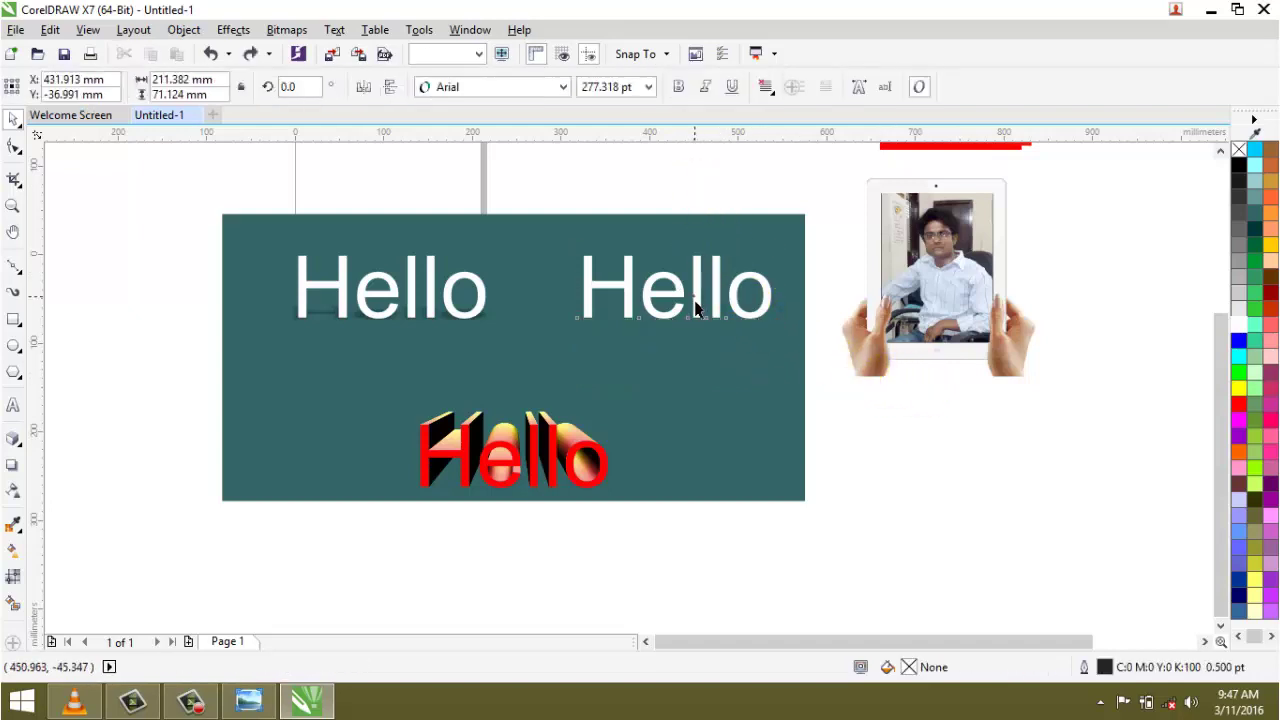
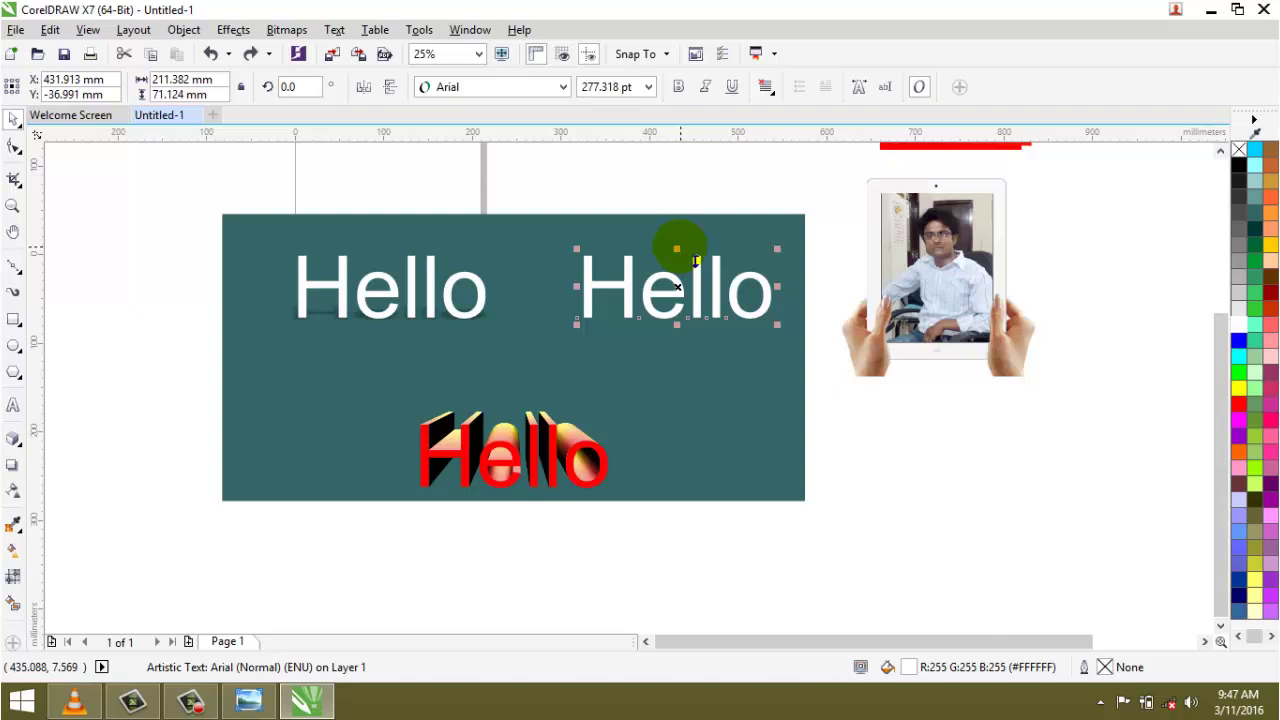
- Drop a flipped copy beneath the right Hello and fade it out toward the bottom with transparency
{"action": "left_click_drag", "start_coordinate": [694, 259], "coordinate": [690, 340]}
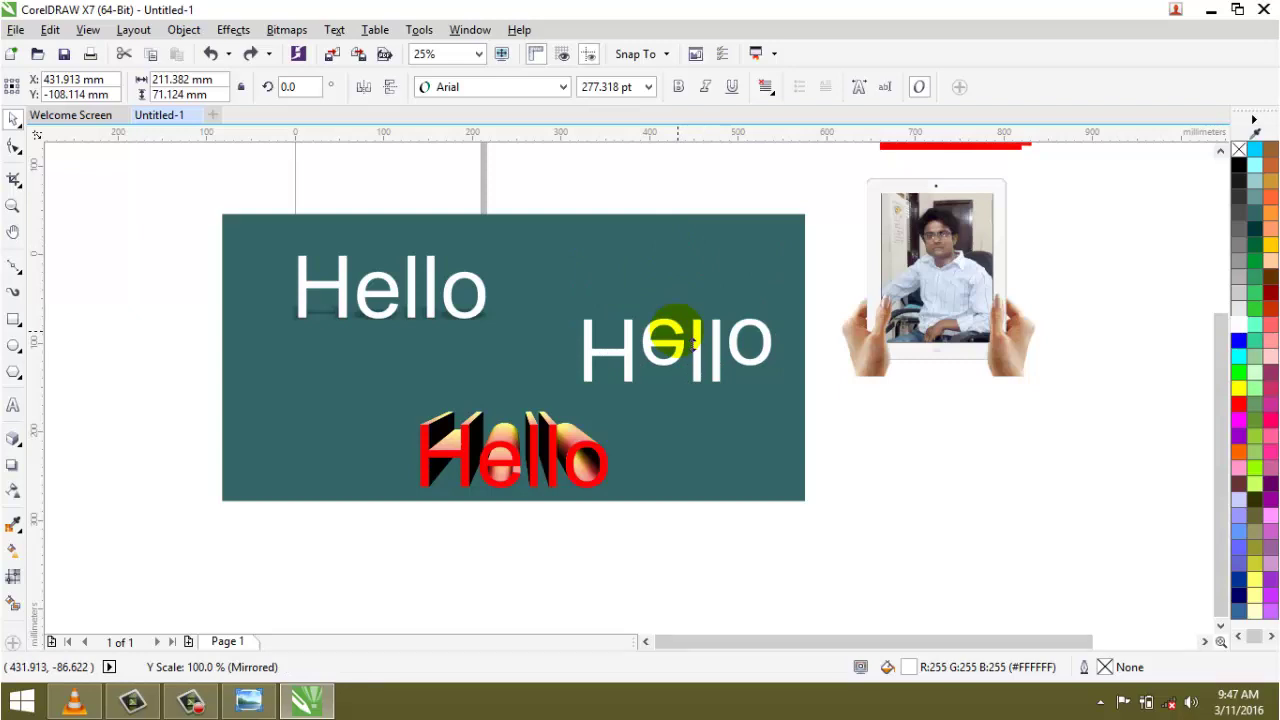
{"action": "left_click_drag", "start_coordinate": [679, 343], "coordinate": [679, 343]}
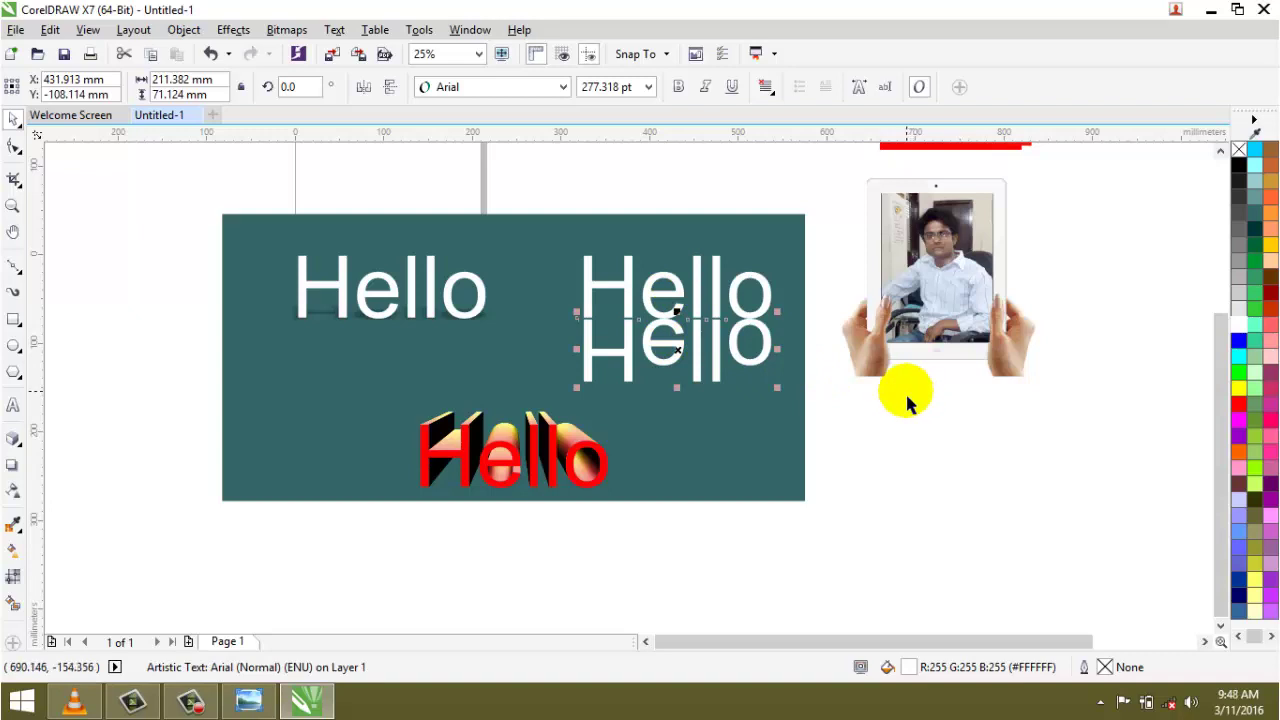
{"action": "left_click", "coordinate": [13, 490]}
{"action": "left_click_drag", "start_coordinate": [664, 270], "coordinate": [669, 326]}
{"action": "left_click_drag", "start_coordinate": [666, 403], "coordinate": [661, 398]}
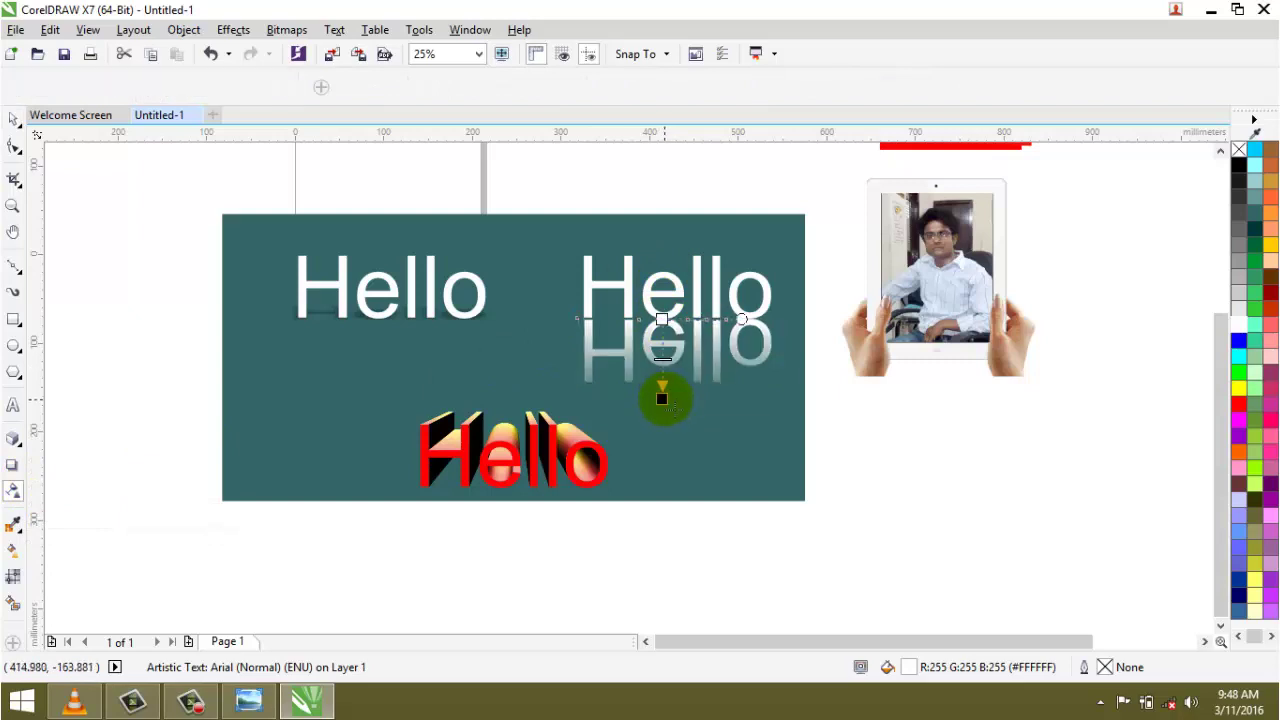
{"action": "left_click_drag", "start_coordinate": [661, 264], "coordinate": [661, 240]}
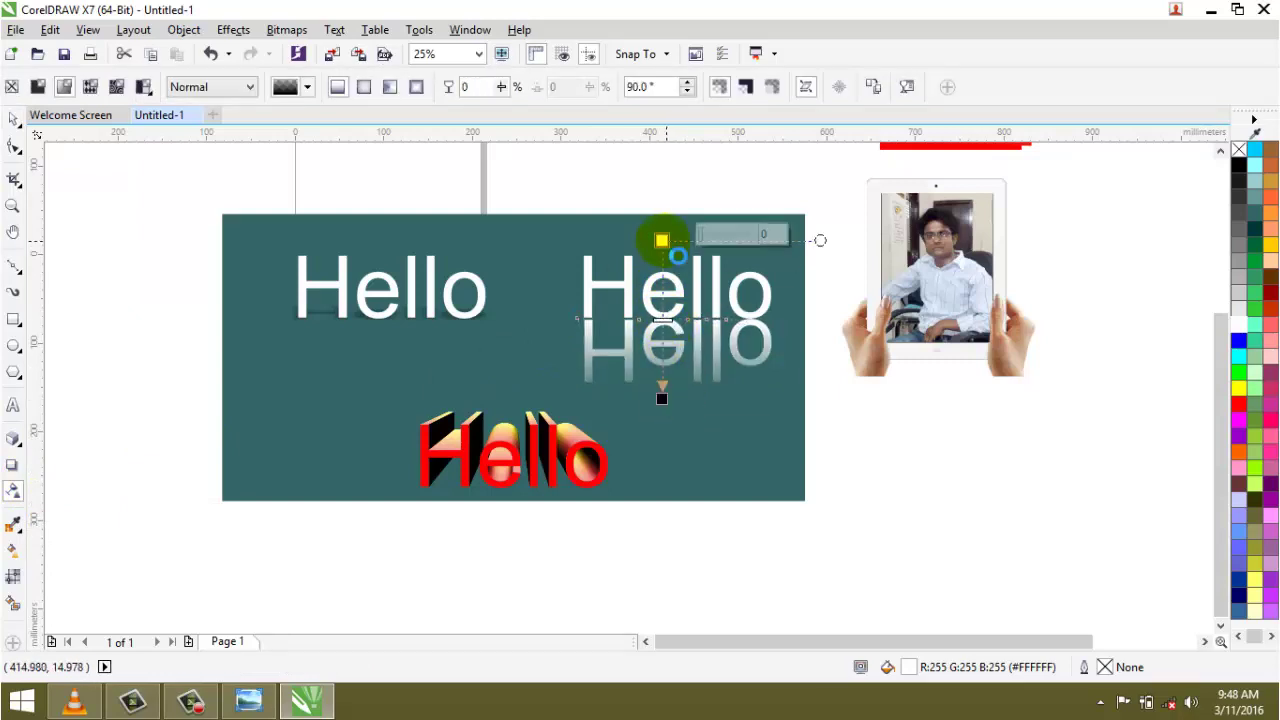
{"action": "left_click_drag", "start_coordinate": [660, 398], "coordinate": [661, 347]}
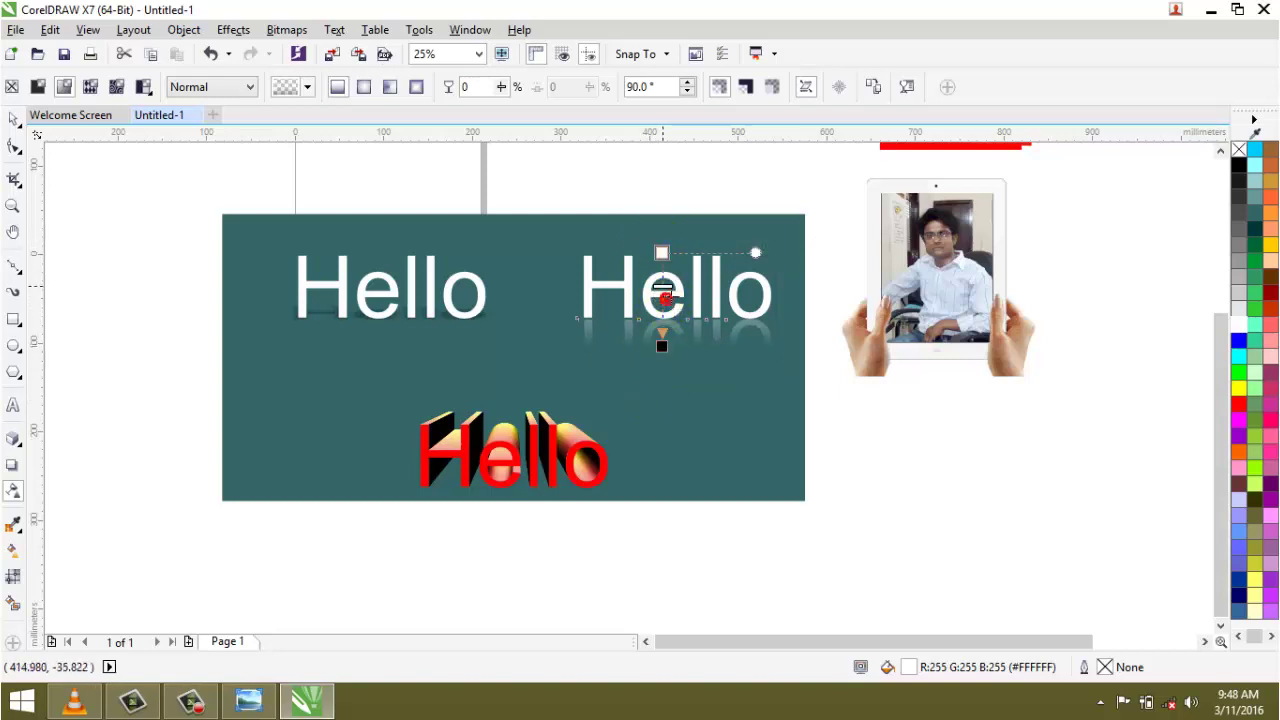
{"action": "left_click", "coordinate": [663, 291]}
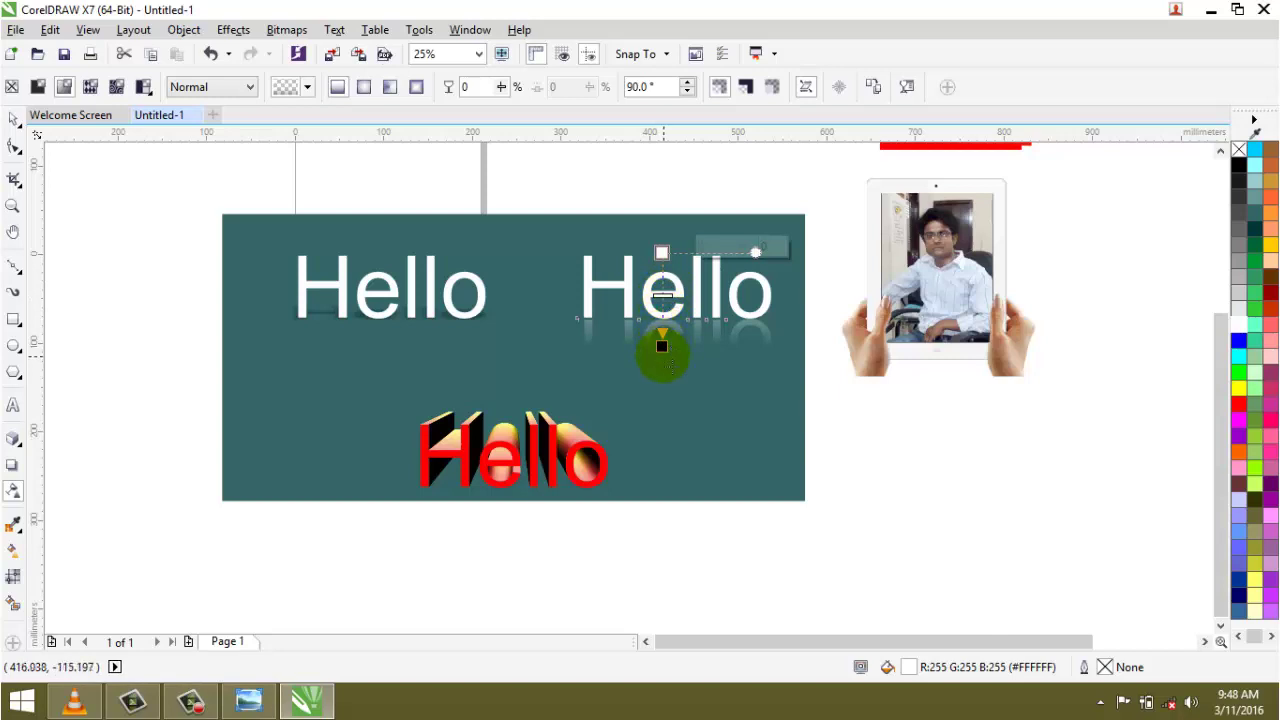
{"action": "mouse_move", "coordinate": [662, 347]}
{"action": "left_mouse_down"}
{"action": "mouse_move", "coordinate": [662, 334]}
{"action": "mouse_move", "coordinate": [83, 175]}
{"action": "left_mouse_up"}
{"action": "left_click", "coordinate": [13, 118]}
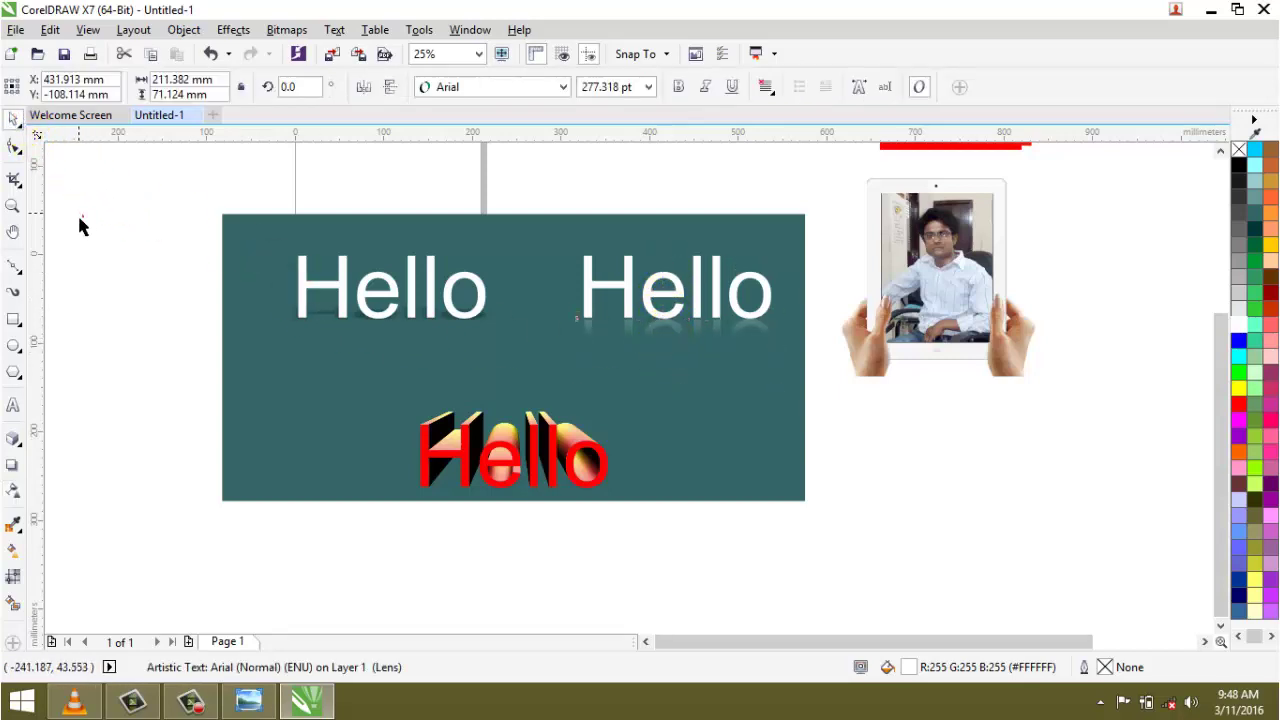
{"action": "left_click", "coordinate": [680, 330]}
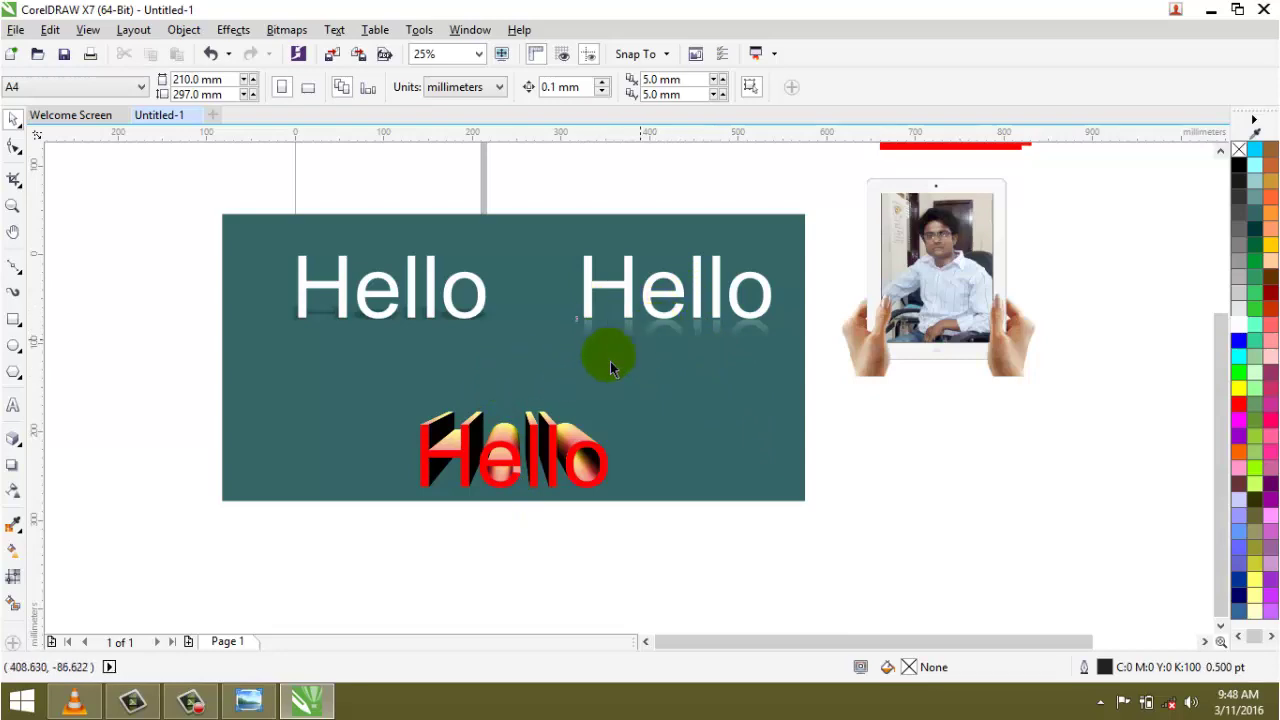
{"action": "left_click", "coordinate": [250, 700]}
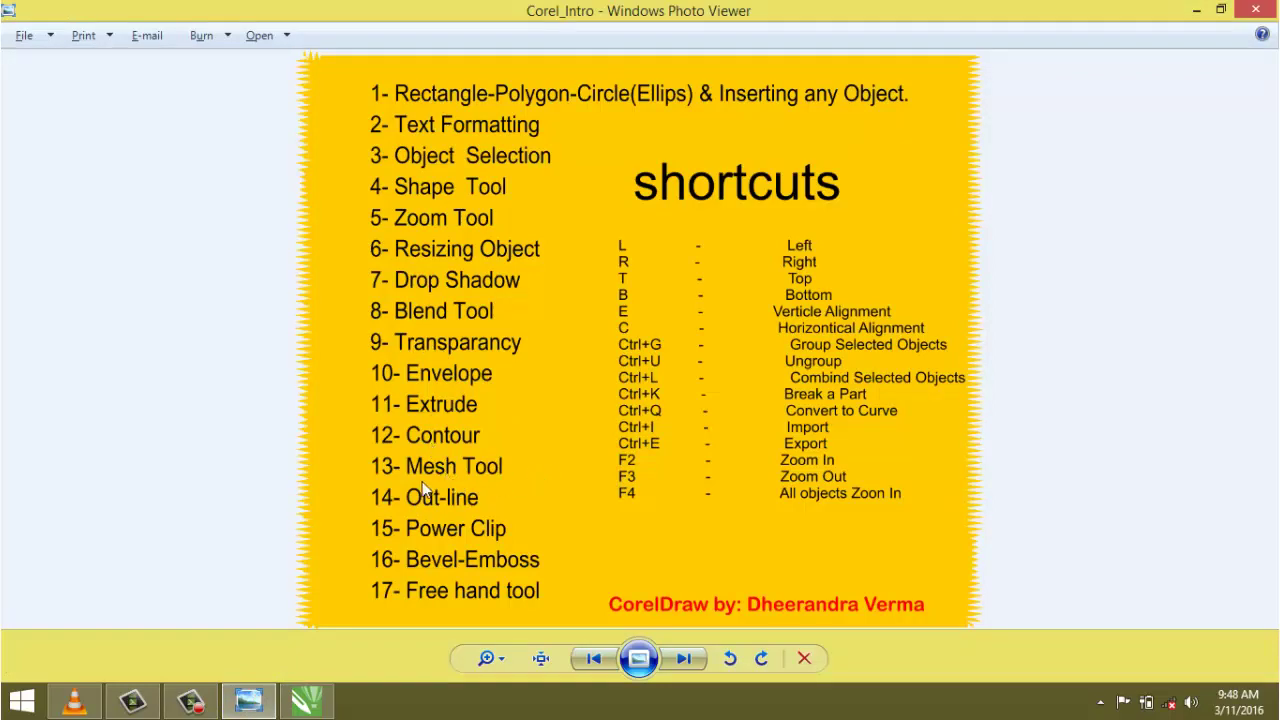
{"action": "left_click", "coordinate": [300, 699]}
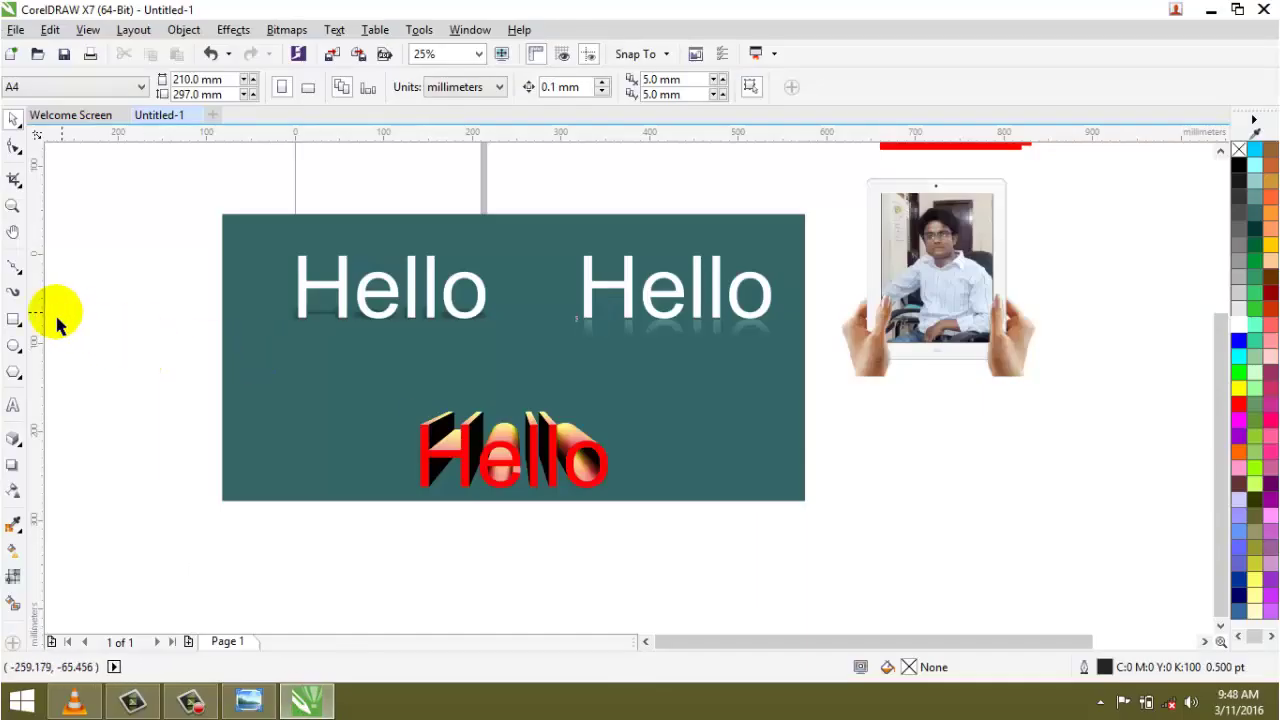
{"action": "left_click", "coordinate": [13, 319]}
{"action": "scroll", "coordinate": [428, 311], "scroll_direction": "down", "scroll_amount": 2}
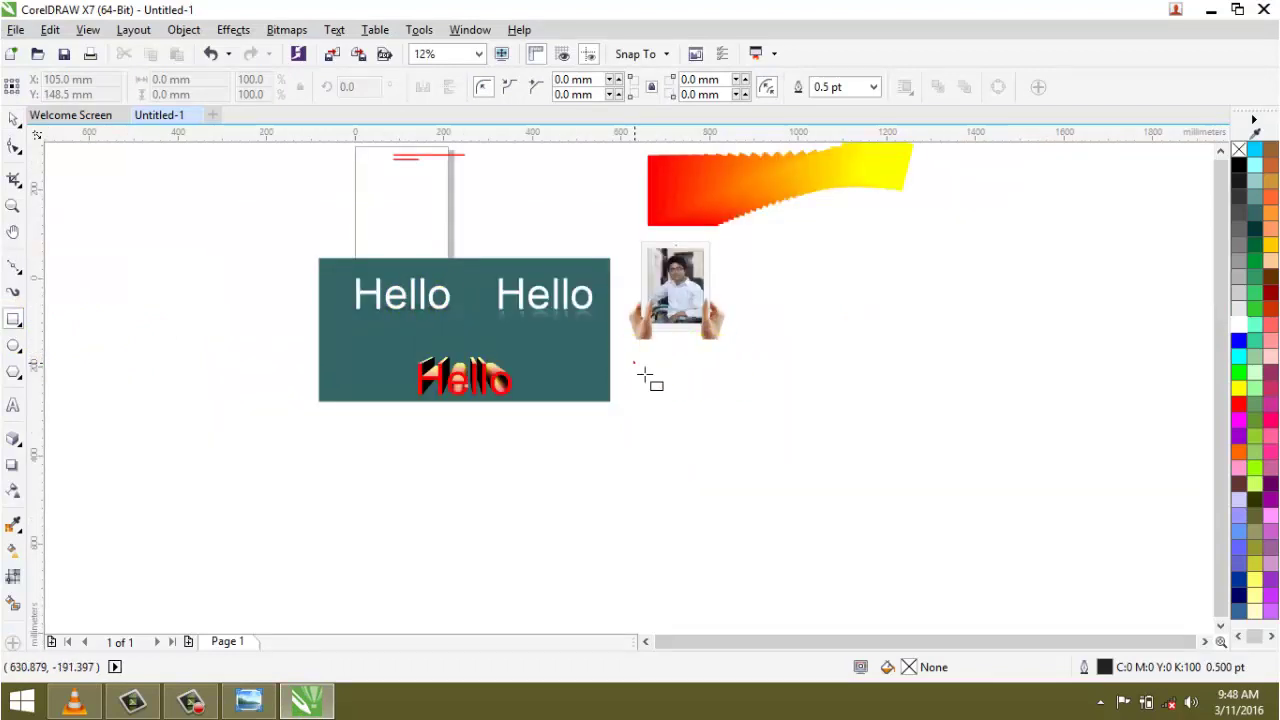
{"action": "left_click_drag", "start_coordinate": [634, 362], "coordinate": [716, 520]}
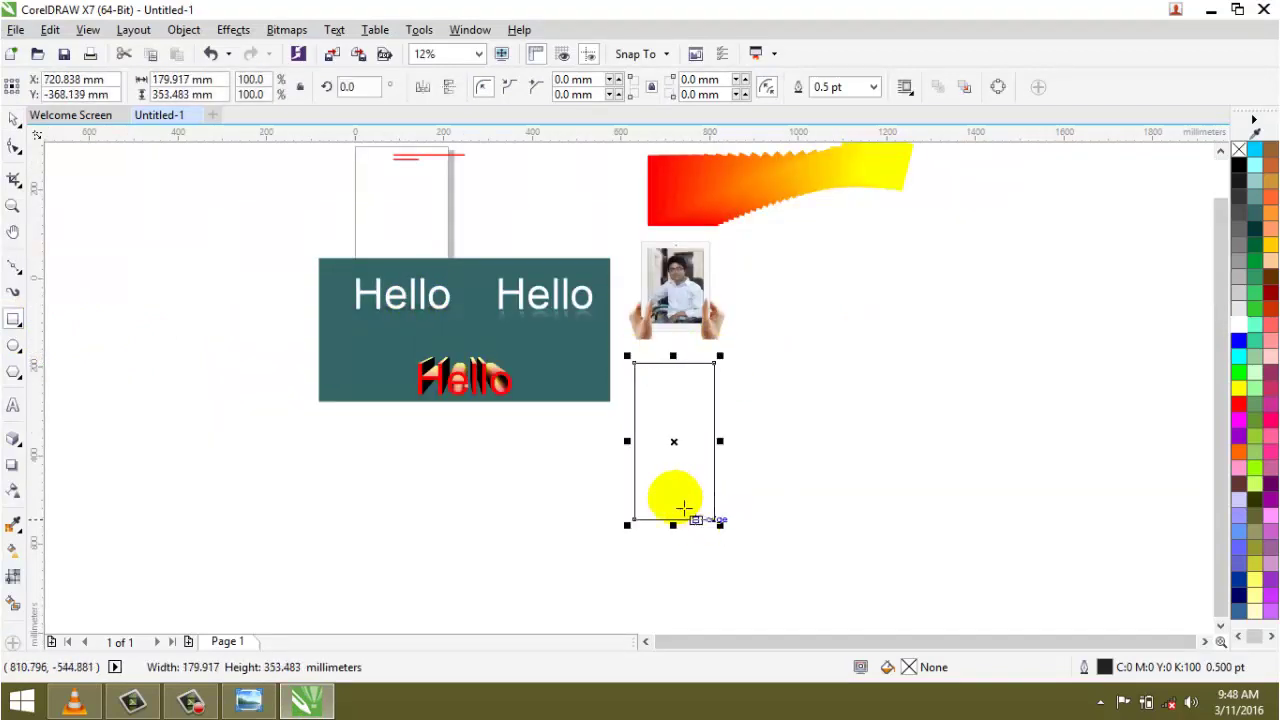
{"action": "left_click", "coordinate": [16, 146]}
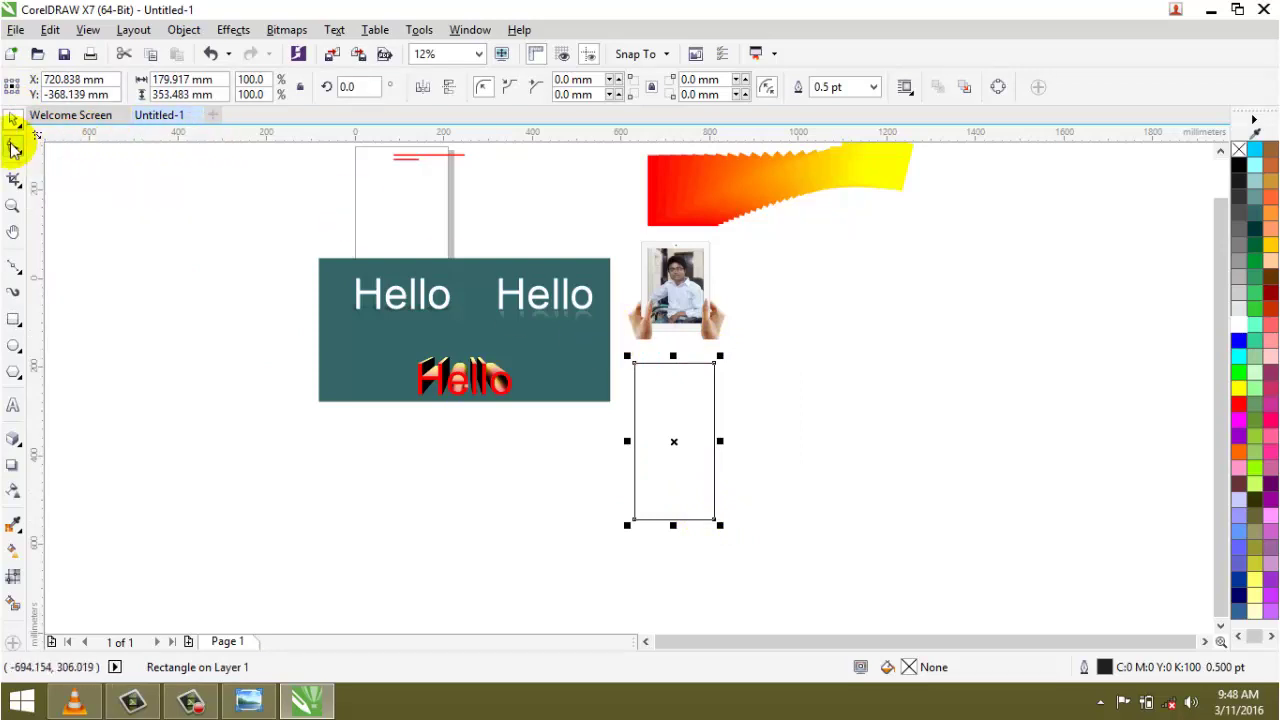
{"action": "left_click", "coordinate": [152, 102]}
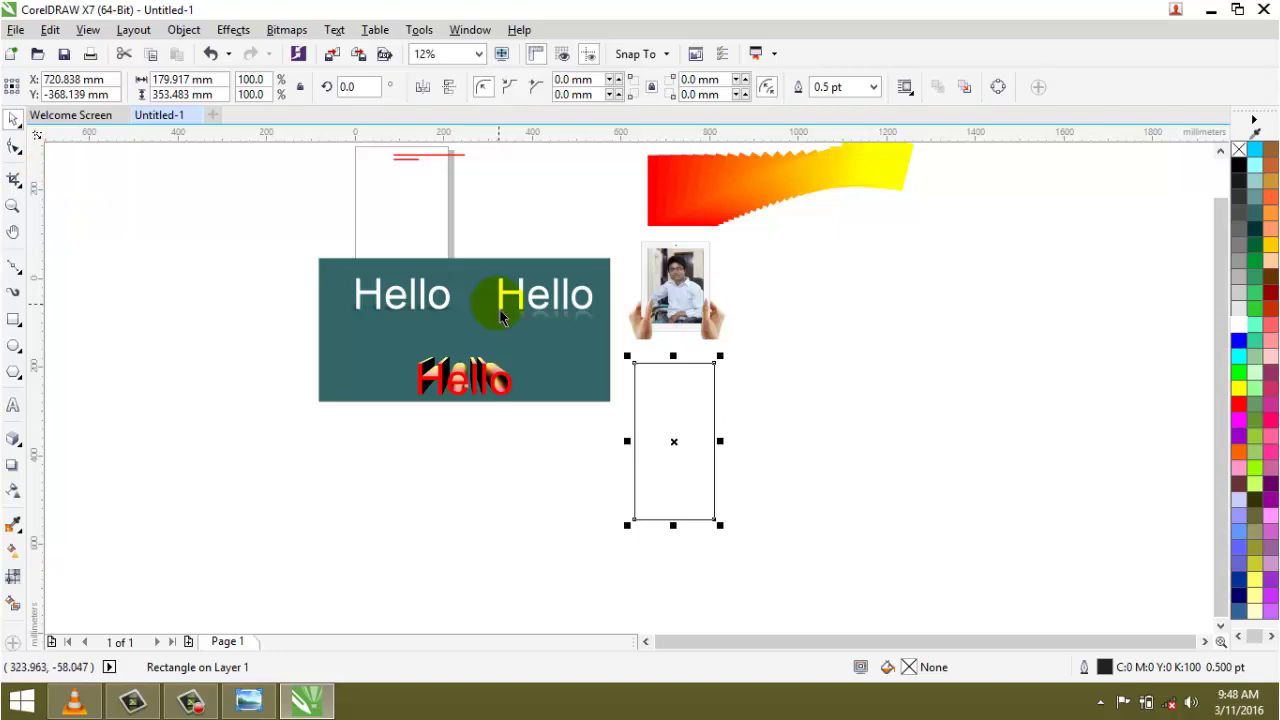
{"action": "key", "text": "Delete"}
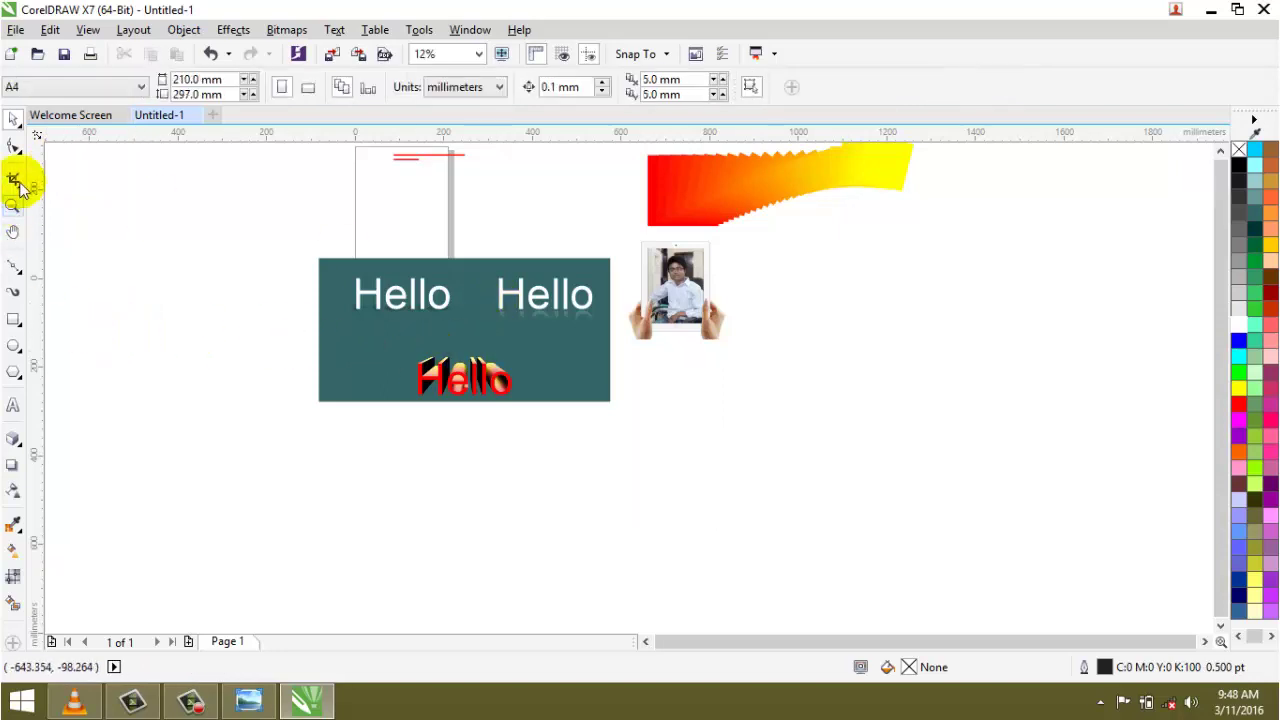
- Draw a straight vertical Freehand line to the right of the tablet photo
{"action": "left_click", "coordinate": [250, 695]}
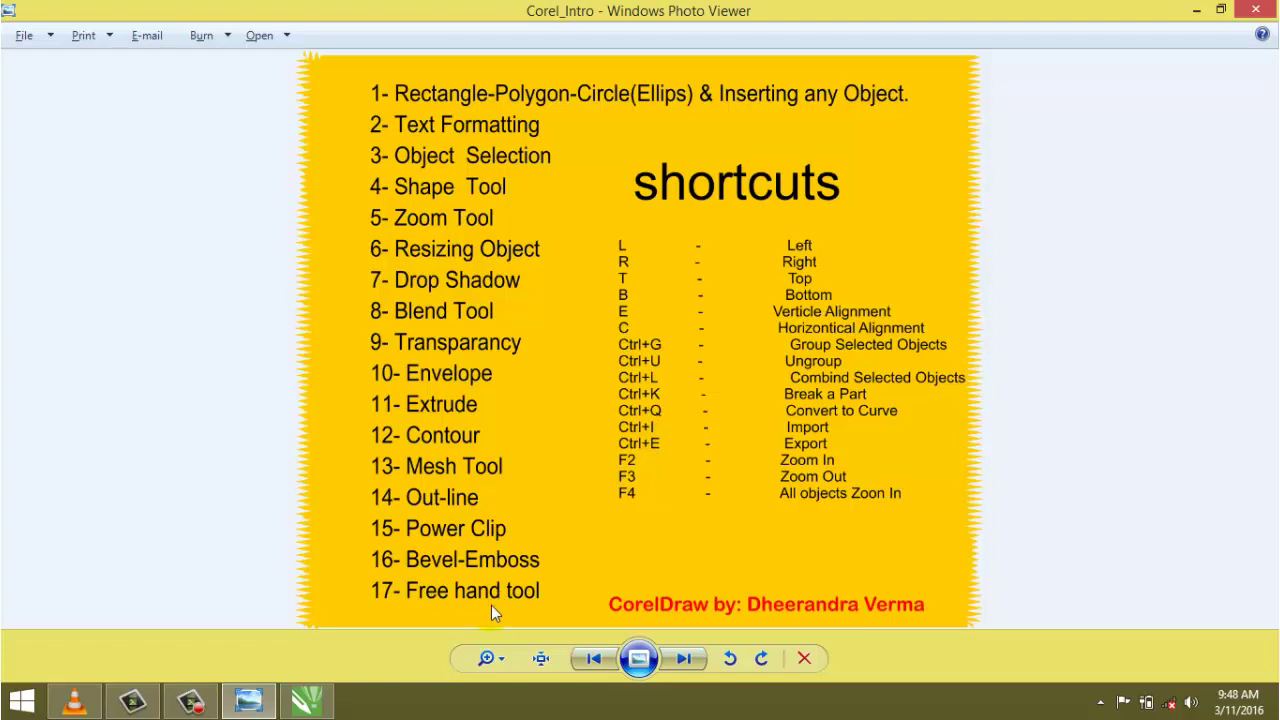
{"action": "key", "text": "alt+Tab"}
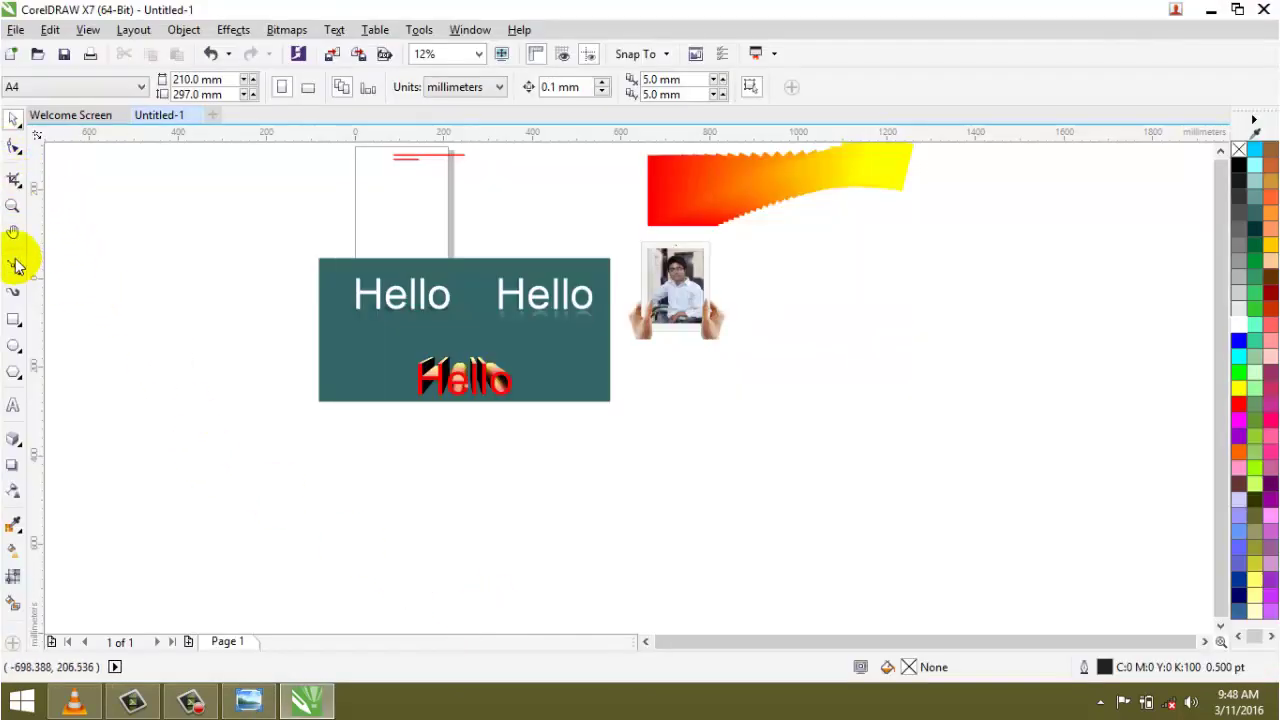
{"action": "left_click", "coordinate": [14, 266]}
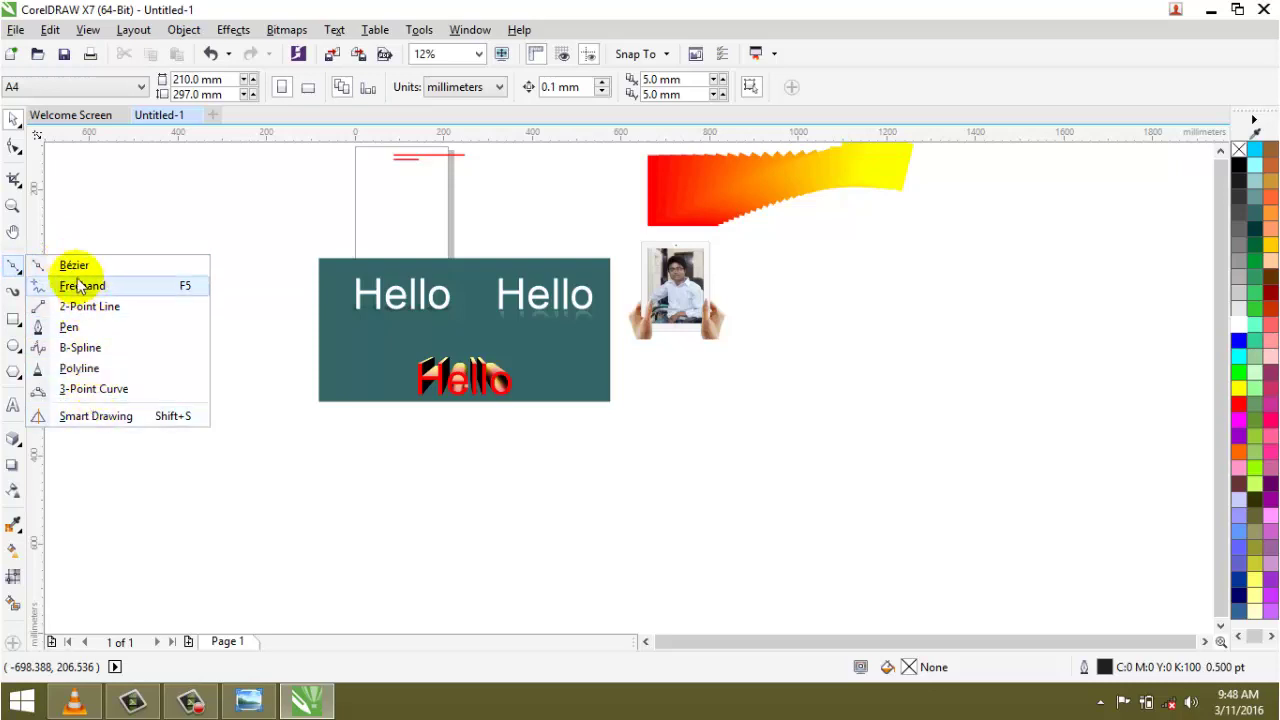
{"action": "left_click", "coordinate": [78, 290]}
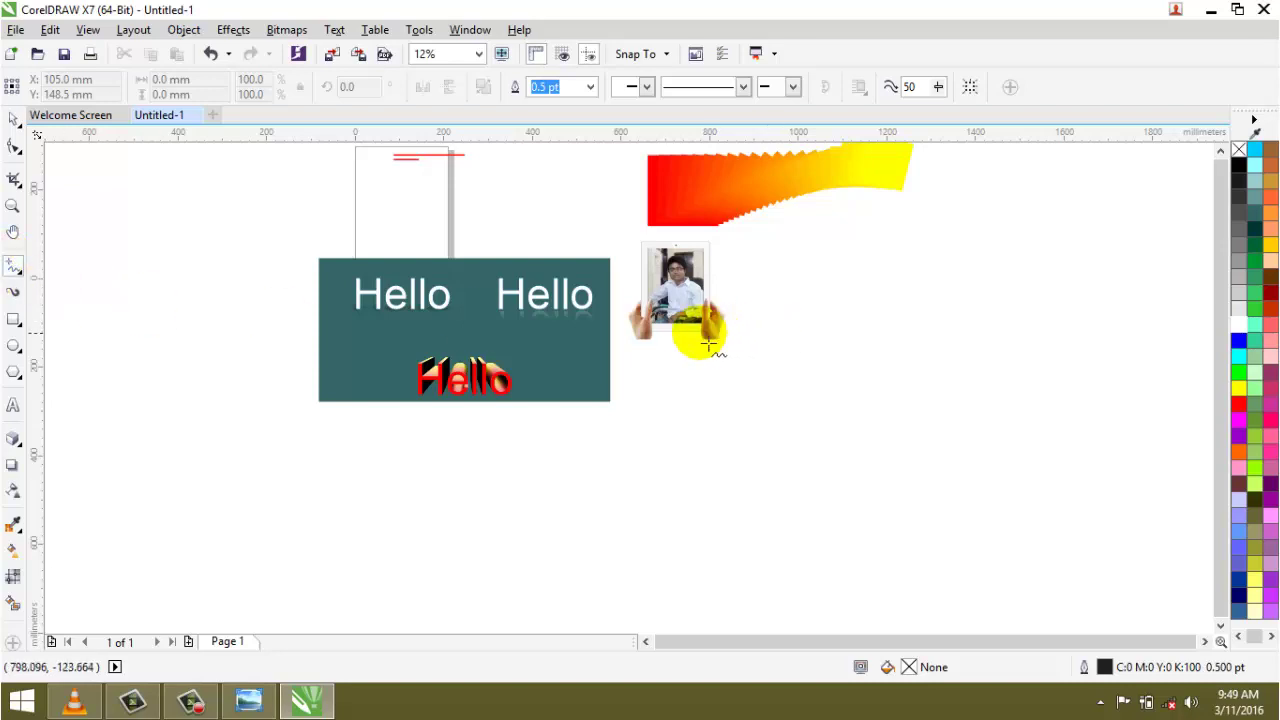
{"action": "left_click", "coordinate": [818, 296]}
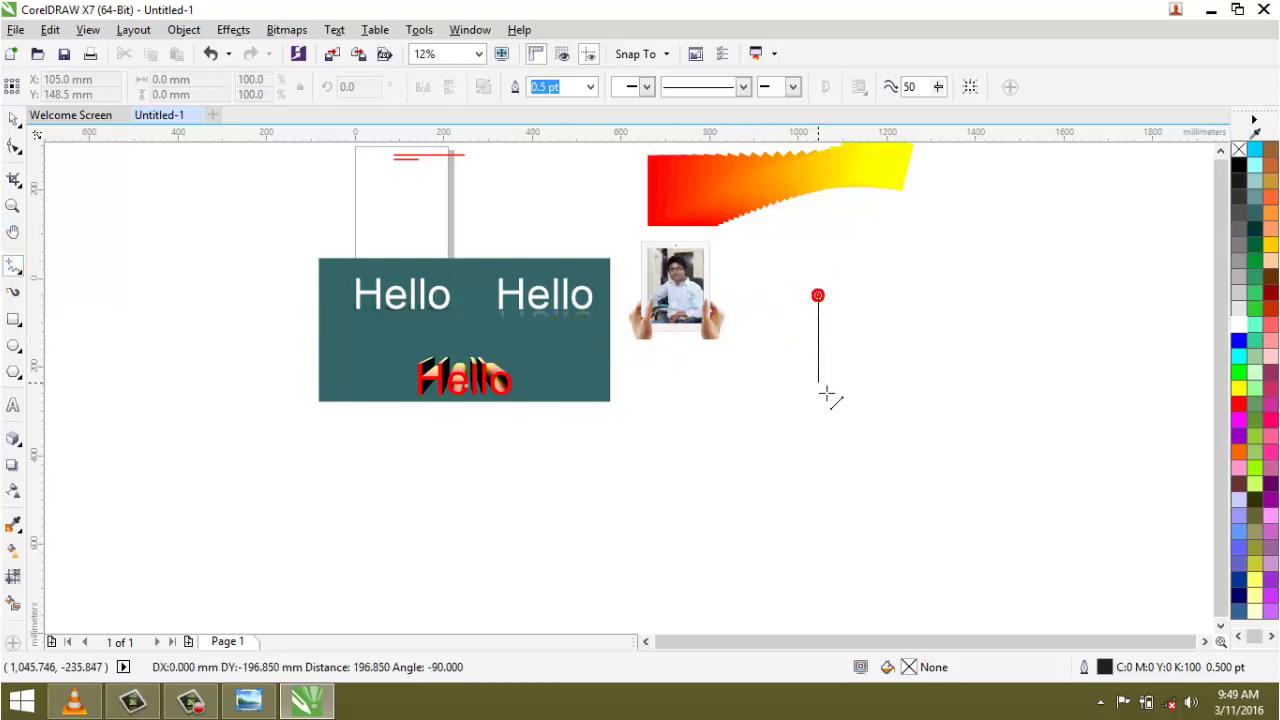
{"action": "left_click", "coordinate": [830, 448]}
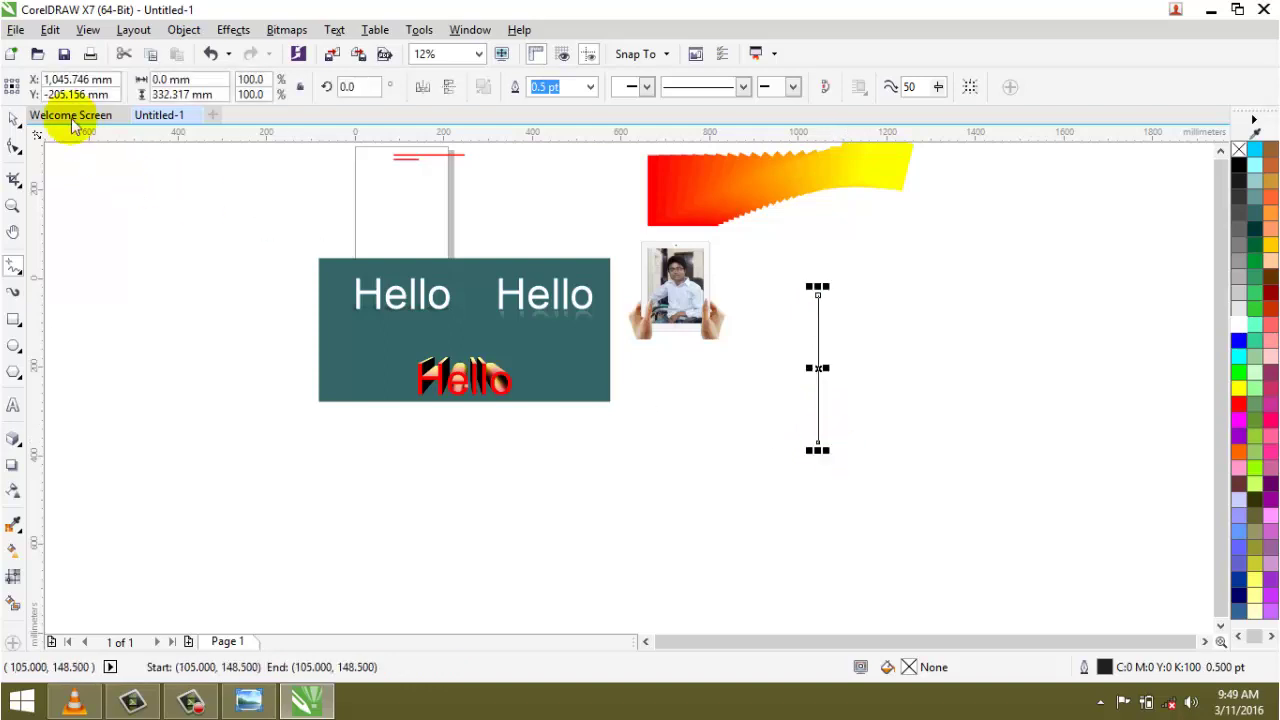
{"action": "left_click", "coordinate": [14, 120]}
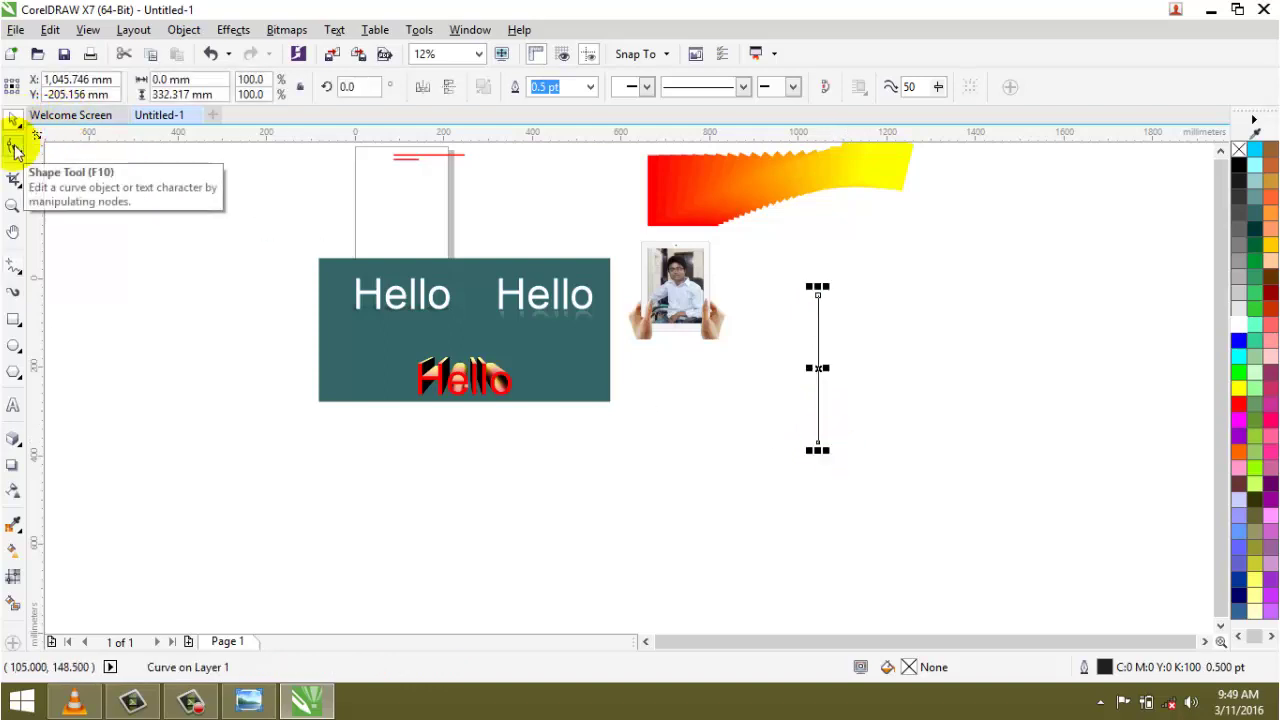
- Convert the vertical line to a curve and bend it into an S-shaped vase side
{"action": "left_click", "coordinate": [16, 150]}
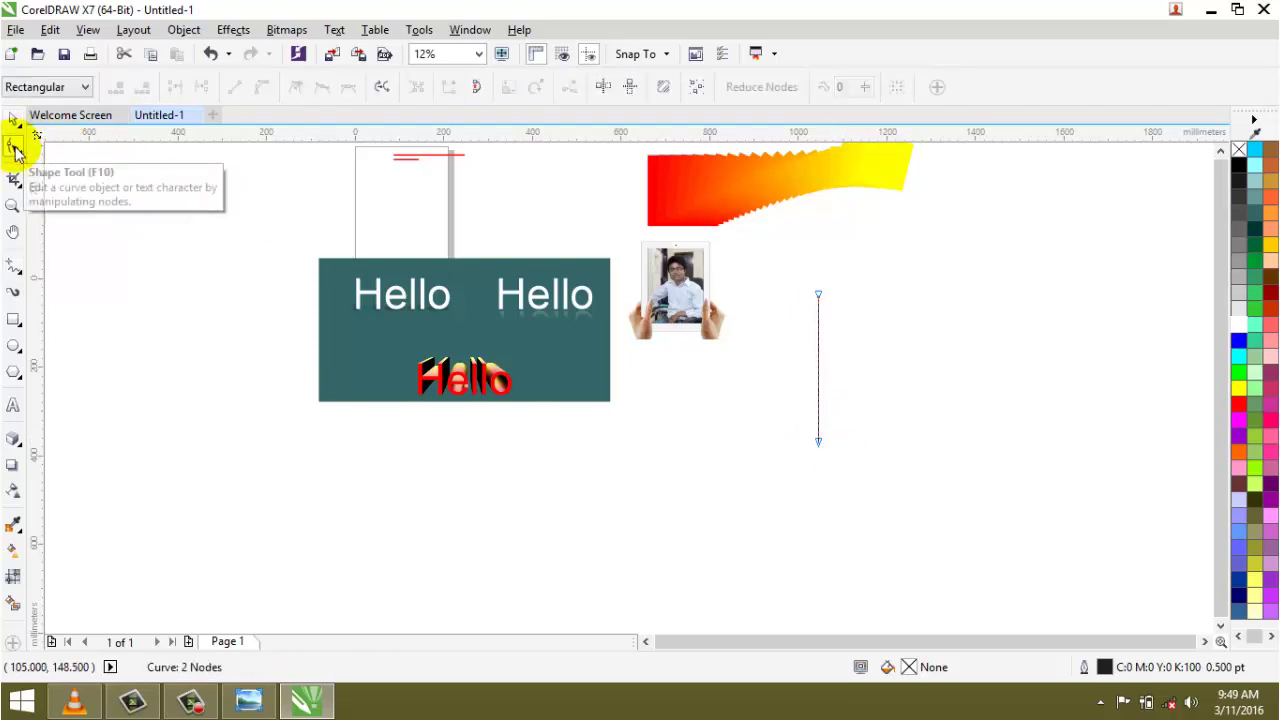
{"action": "left_click", "coordinate": [252, 701]}
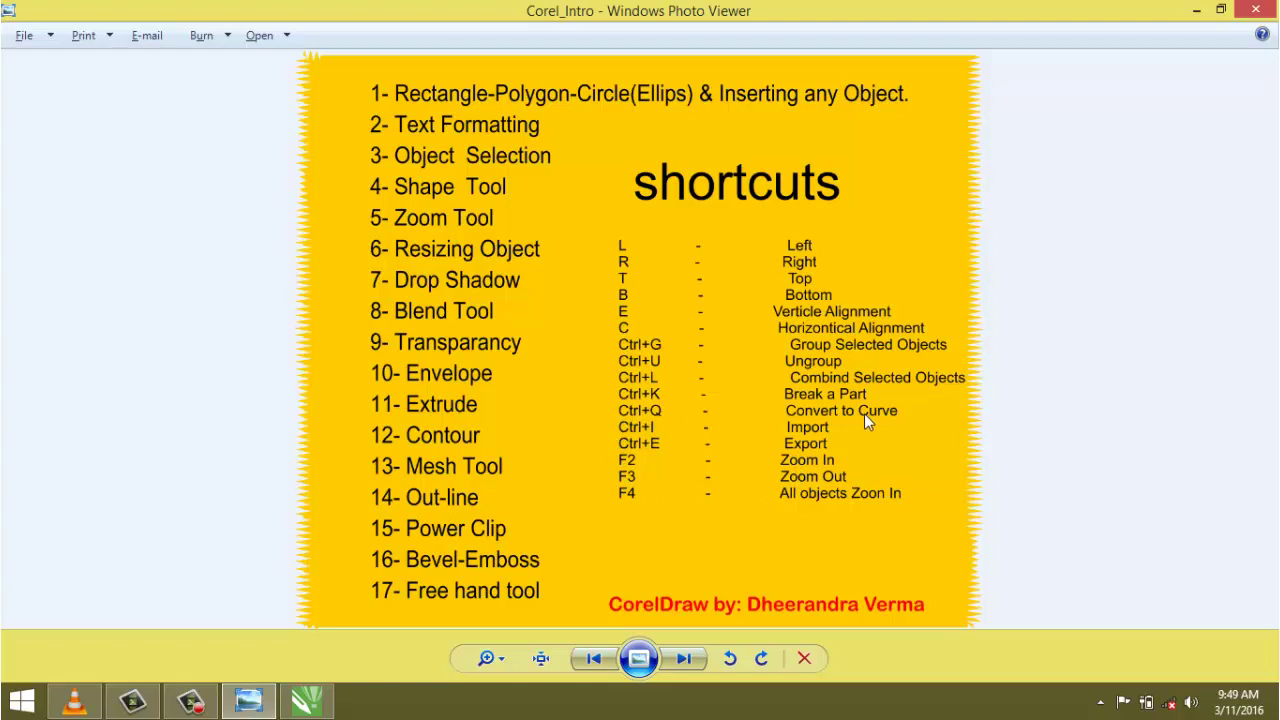
{"action": "key", "text": "alt+Tab"}
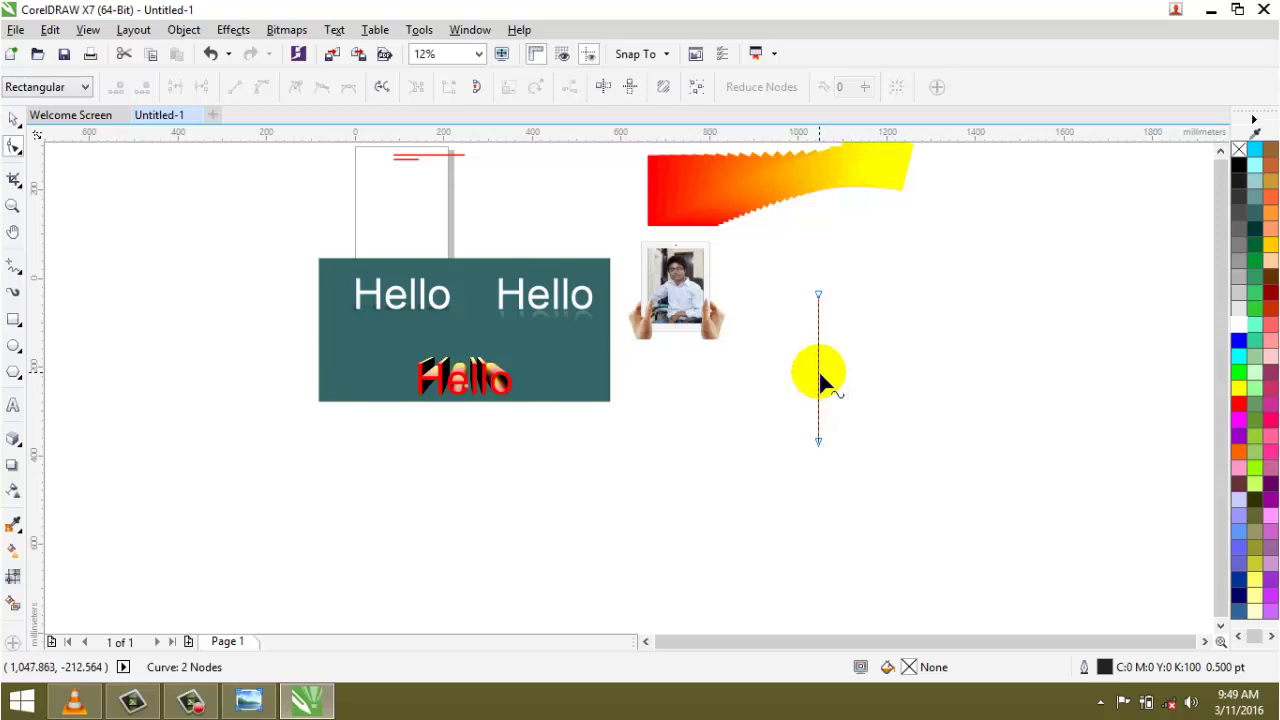
{"action": "left_click", "coordinate": [818, 375]}
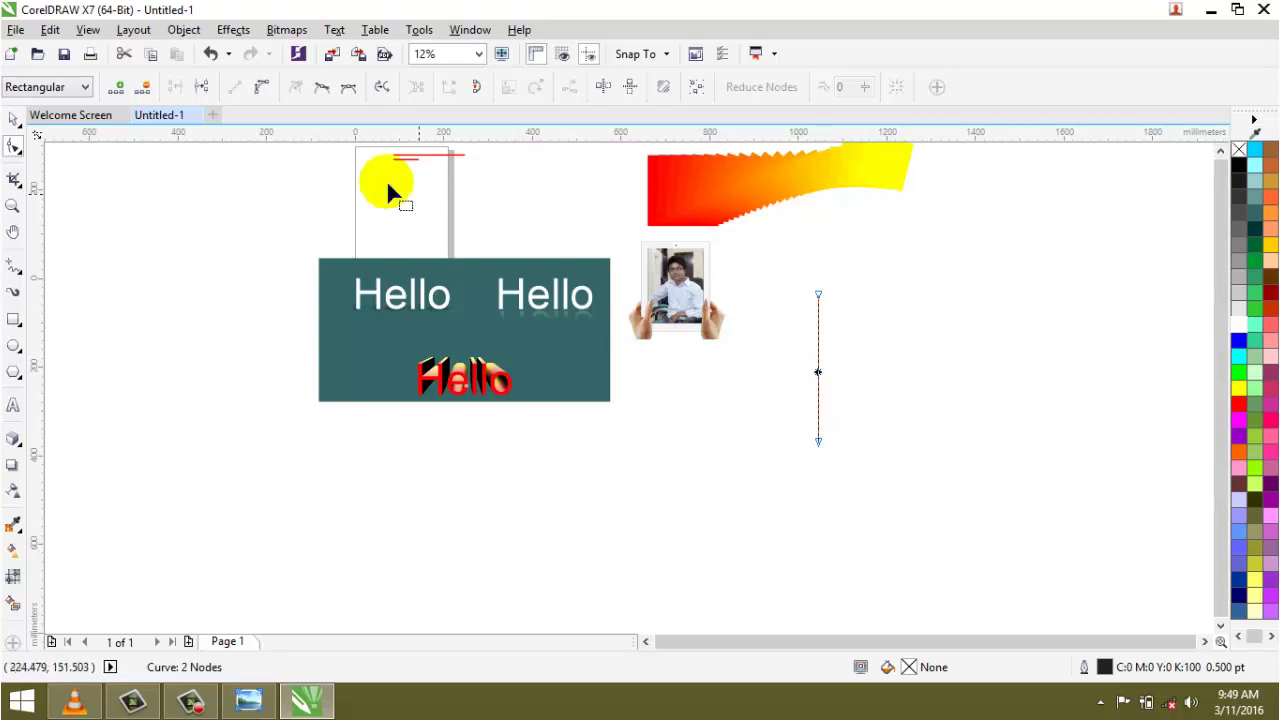
{"action": "left_click", "coordinate": [260, 90]}
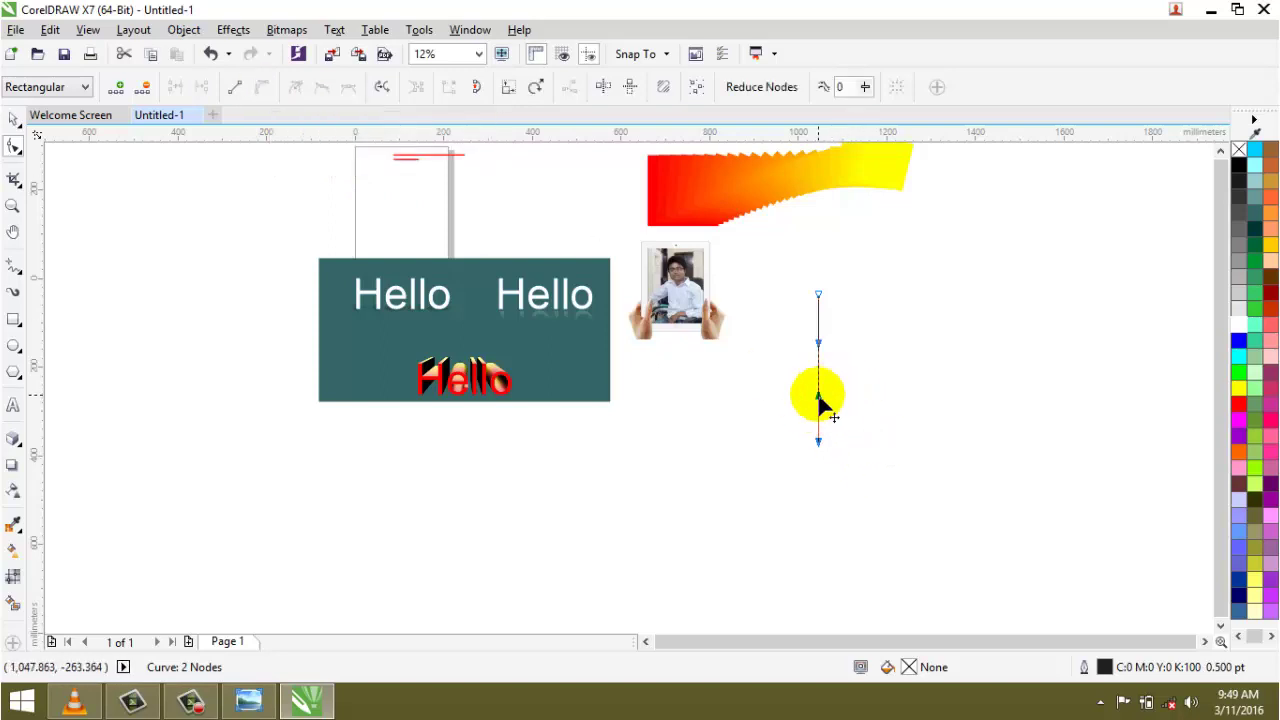
{"action": "left_click_drag", "start_coordinate": [818, 400], "coordinate": [797, 406]}
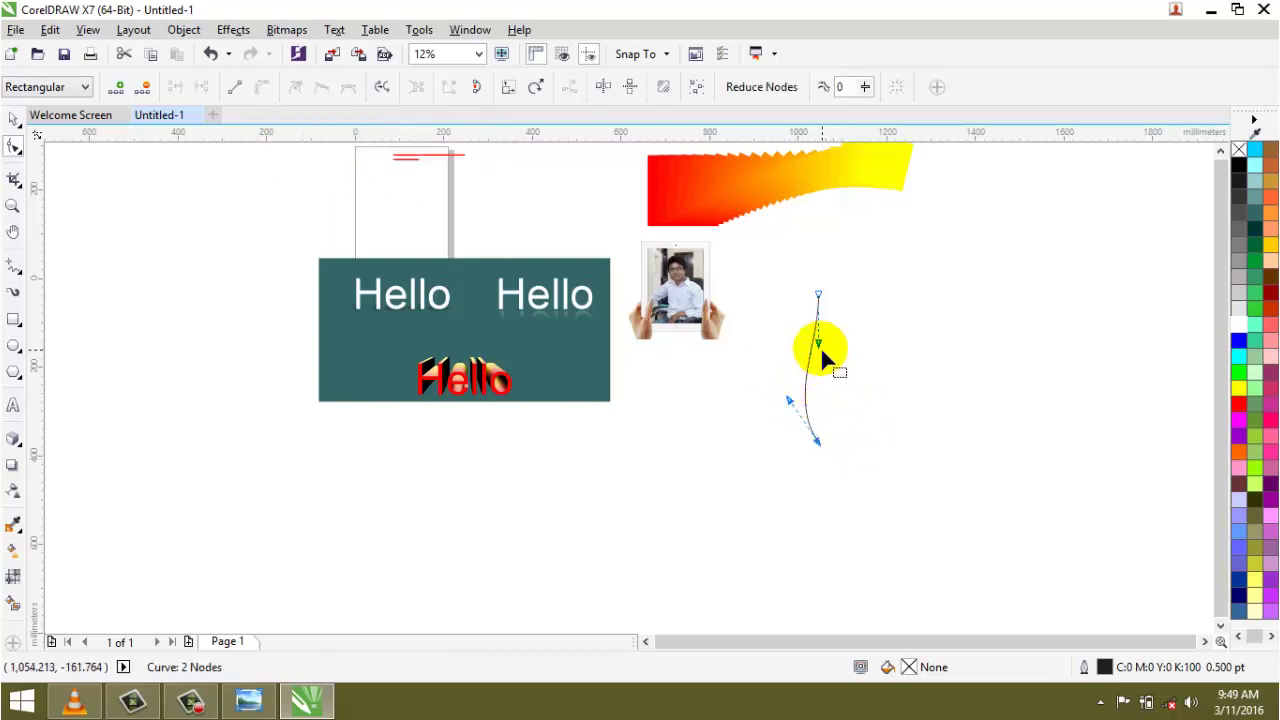
{"action": "left_click_drag", "start_coordinate": [820, 346], "coordinate": [837, 349]}
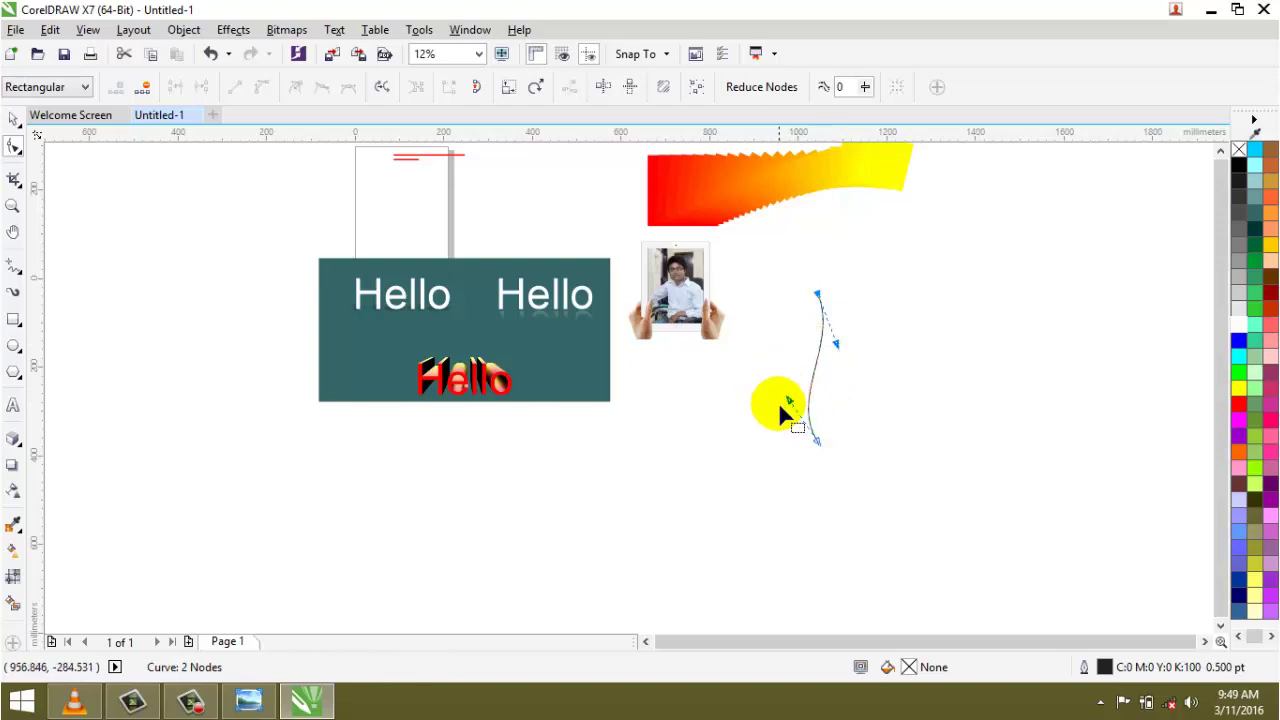
{"action": "left_click_drag", "start_coordinate": [789, 401], "coordinate": [772, 403]}
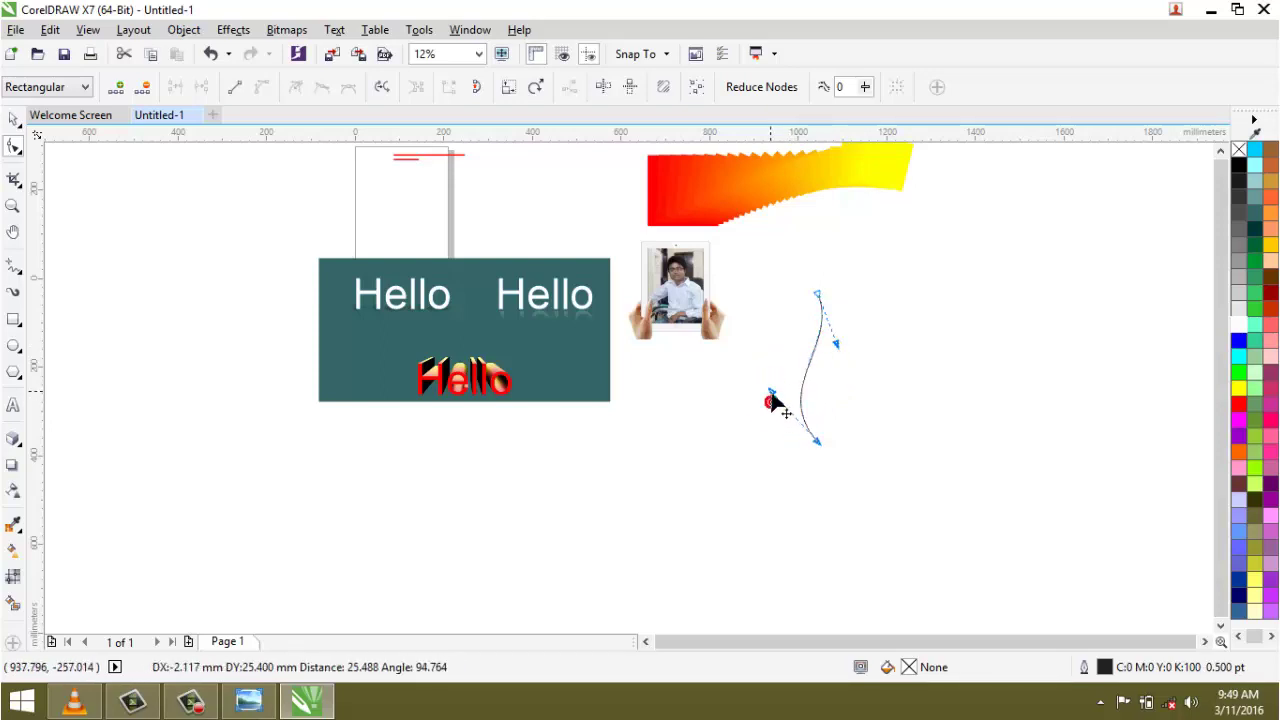
{"action": "left_click_drag", "start_coordinate": [771, 404], "coordinate": [772, 418]}
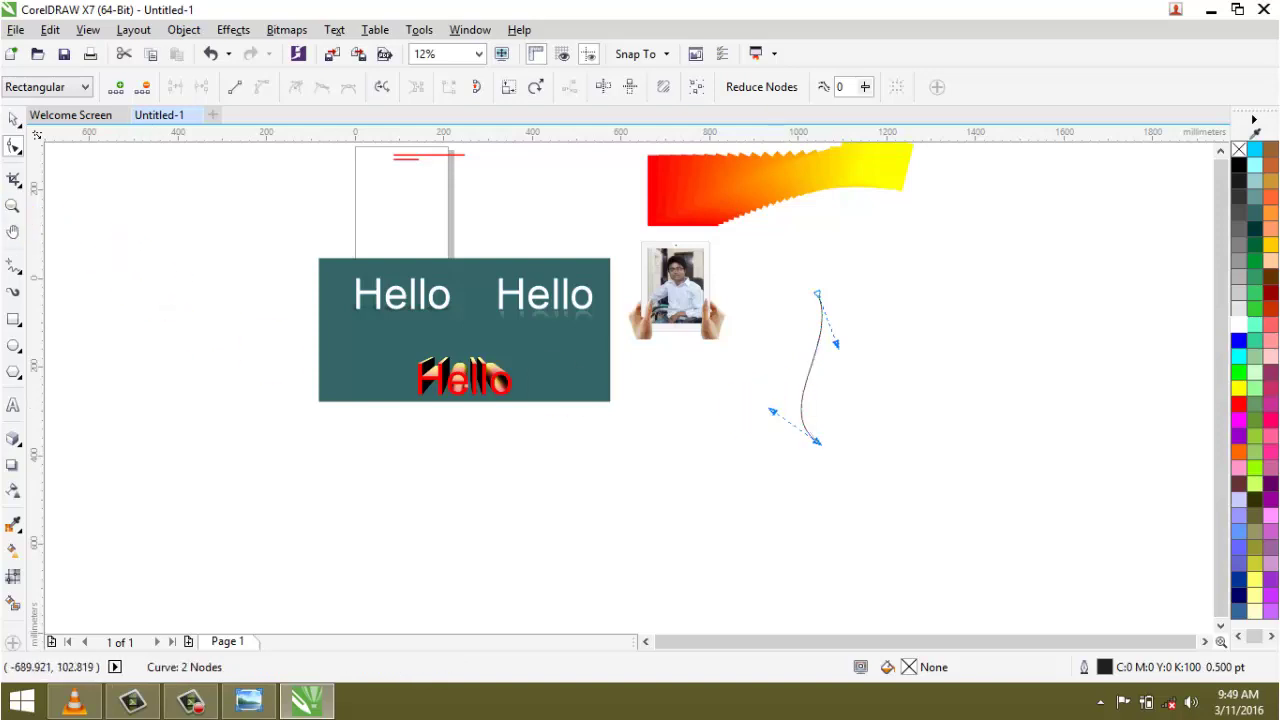
{"action": "left_click", "coordinate": [13, 119]}
{"action": "left_click", "coordinate": [811, 360]}
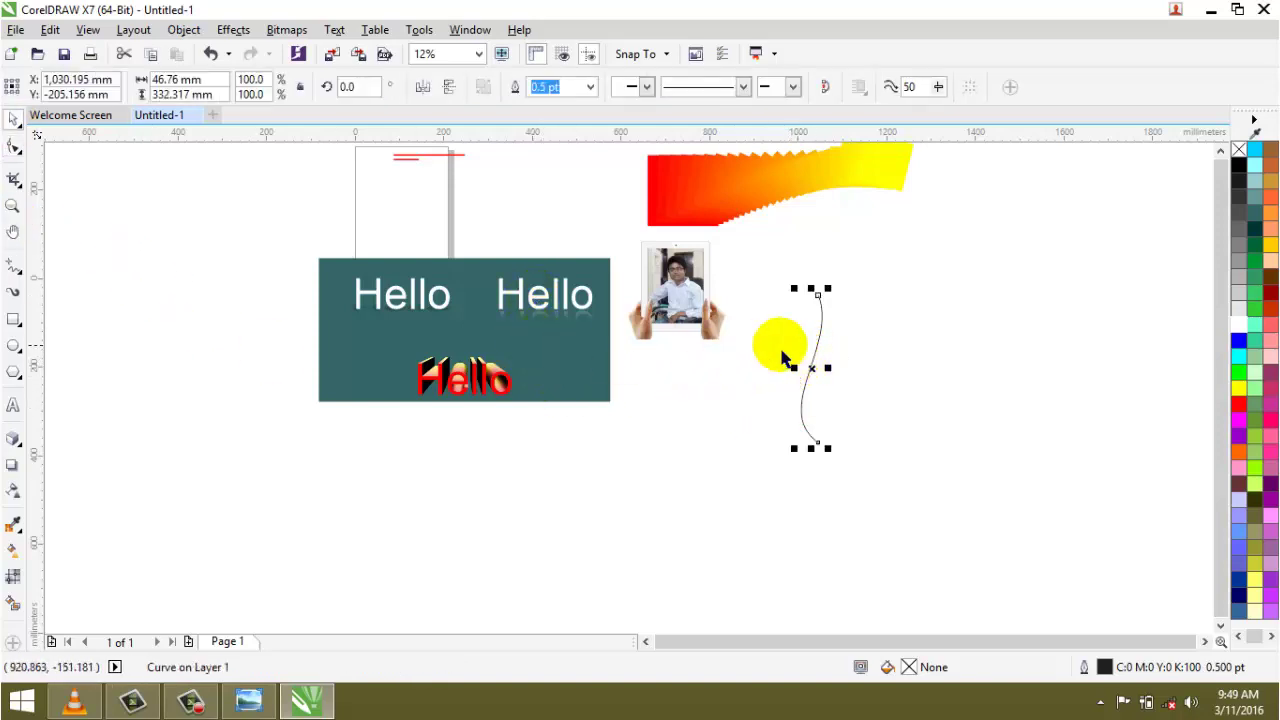
- Mirror a copy of the S-curve, shift it right as the vase's other side, and select both
{"action": "left_click_drag", "start_coordinate": [811, 387], "coordinate": [840, 385]}
{"action": "left_click", "coordinate": [828, 368]}
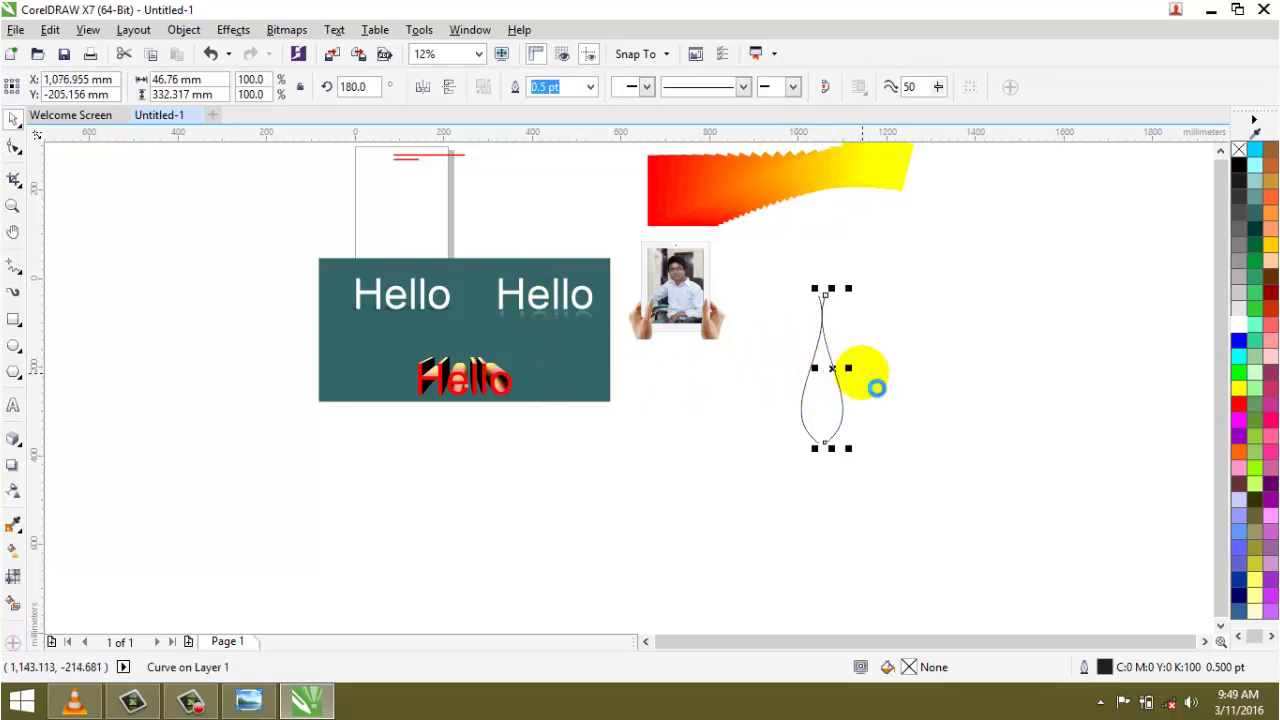
{"action": "left_click", "coordinate": [863, 382]}
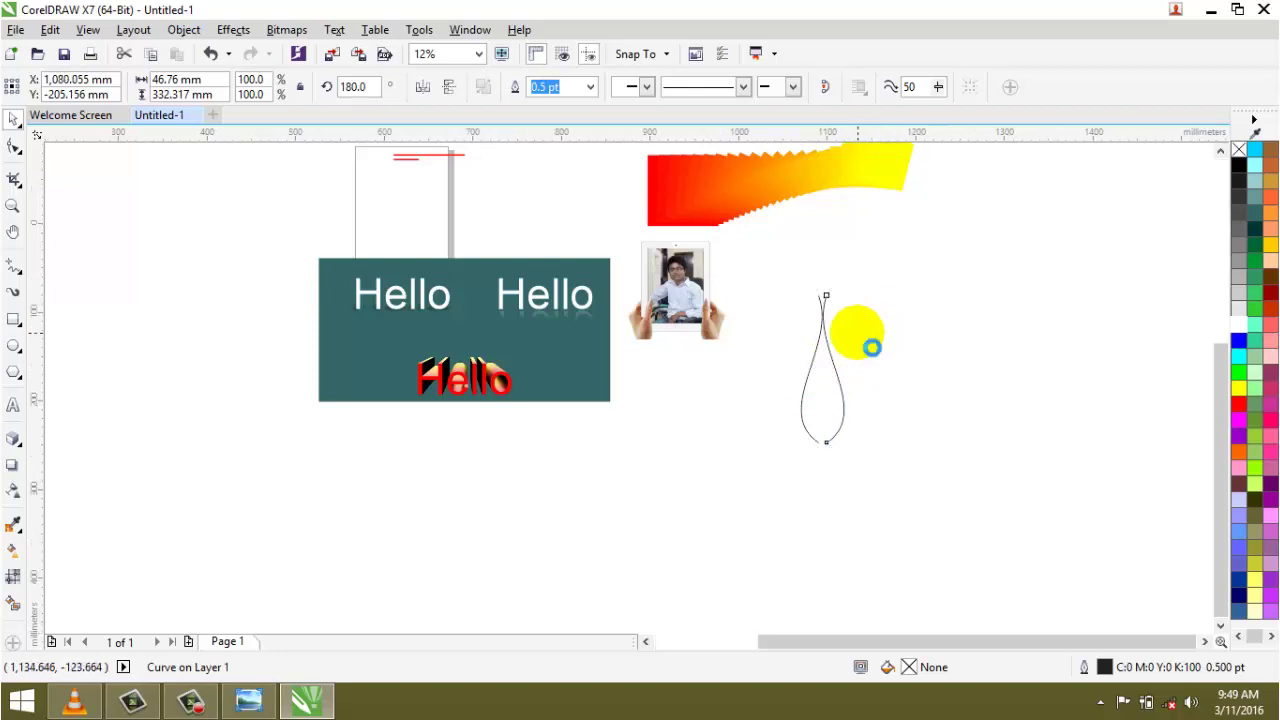
{"action": "scroll", "coordinate": [868, 346], "scroll_direction": "up", "scroll_amount": 2}
{"action": "left_click_drag", "start_coordinate": [825, 424], "coordinate": [853, 424]}
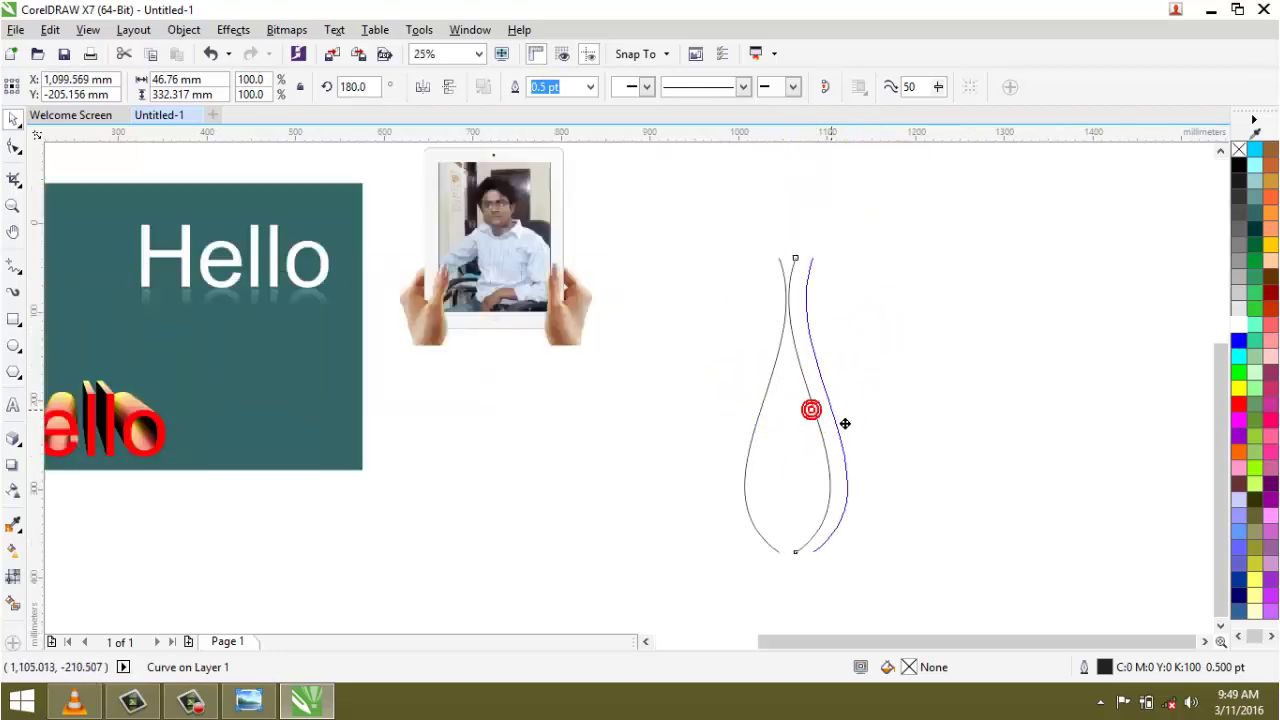
{"action": "left_click_drag", "start_coordinate": [706, 202], "coordinate": [1006, 622]}
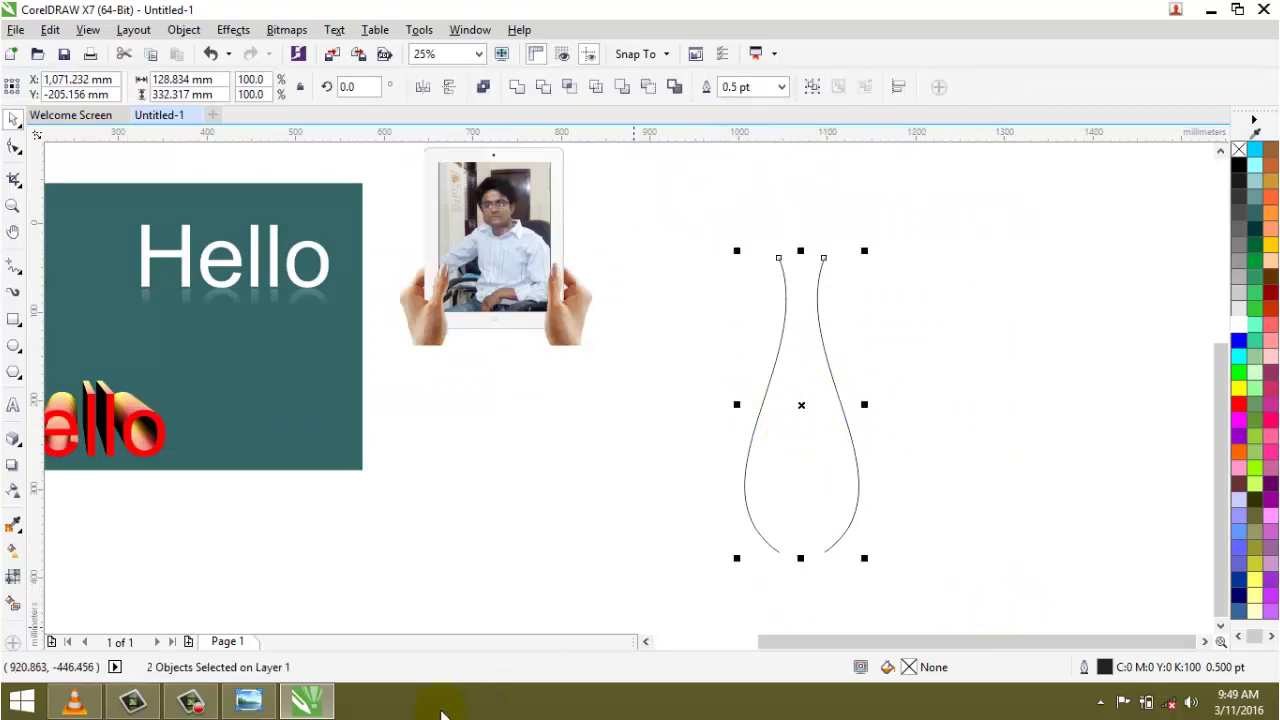
{"action": "left_click", "coordinate": [247, 702]}
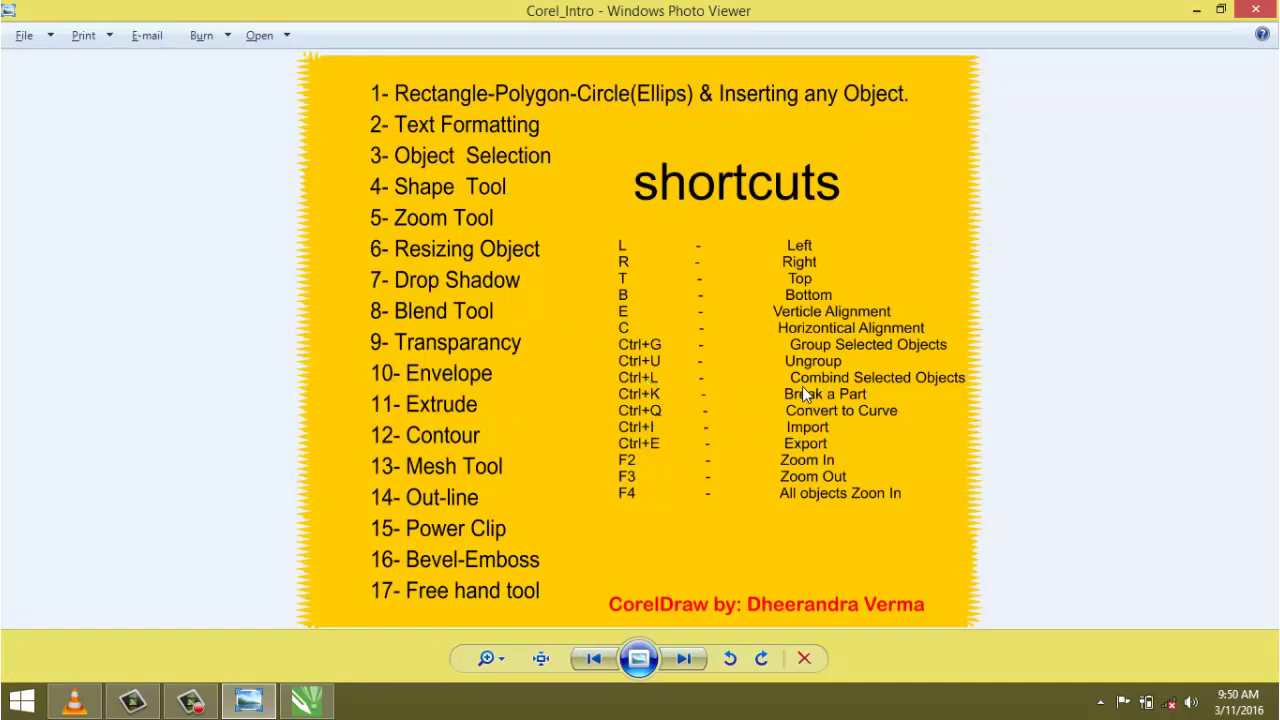
- Combine the two vase halves into one curve with Ctrl+L and nudge it up-right
{"action": "key", "text": "alt+Tab"}
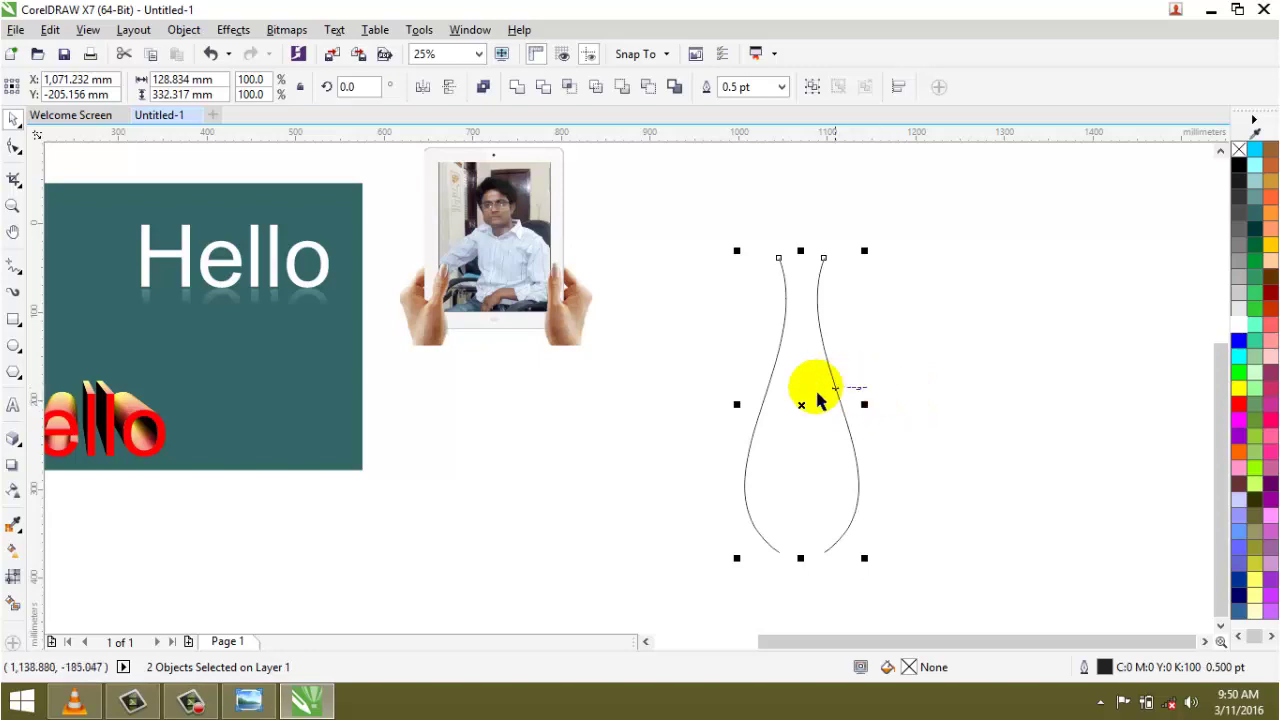
{"action": "key", "text": "ctrl+l"}
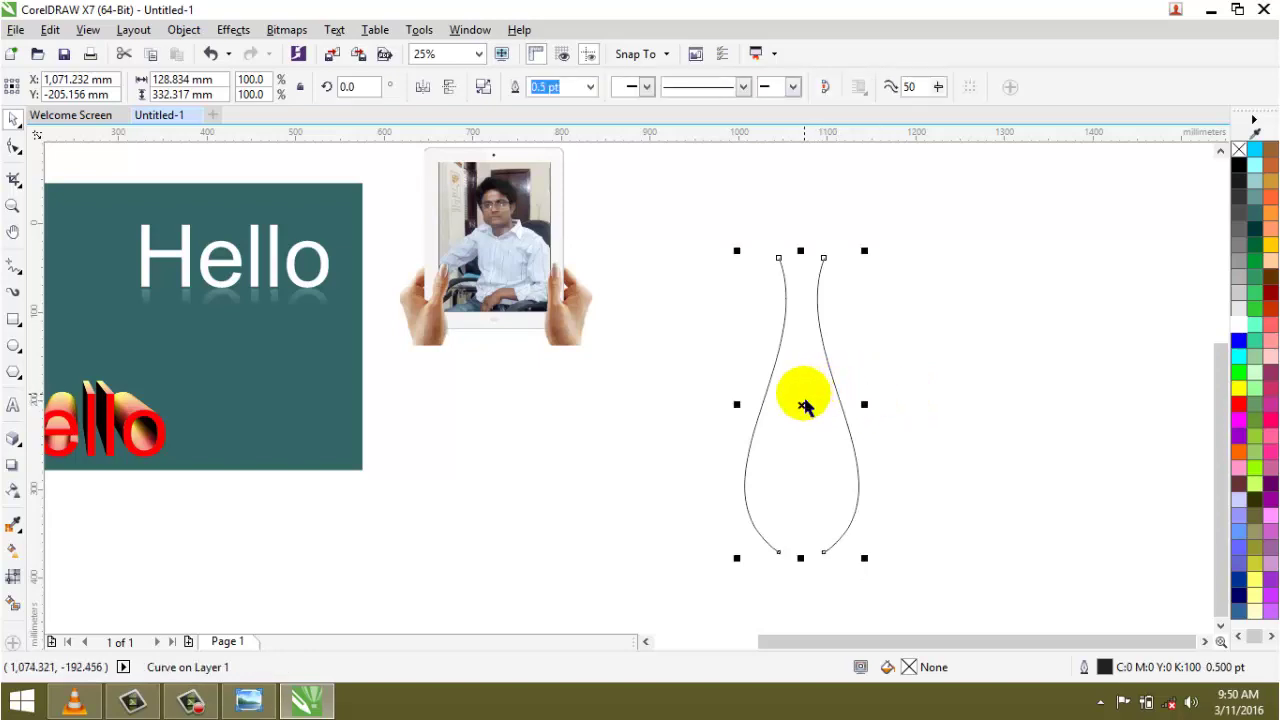
{"action": "left_click", "coordinate": [914, 372]}
{"action": "mouse_move", "coordinate": [841, 405]}
{"action": "left_mouse_down"}
{"action": "mouse_move", "coordinate": [1027, 314]}
{"action": "mouse_move", "coordinate": [846, 400]}
{"action": "left_mouse_up"}
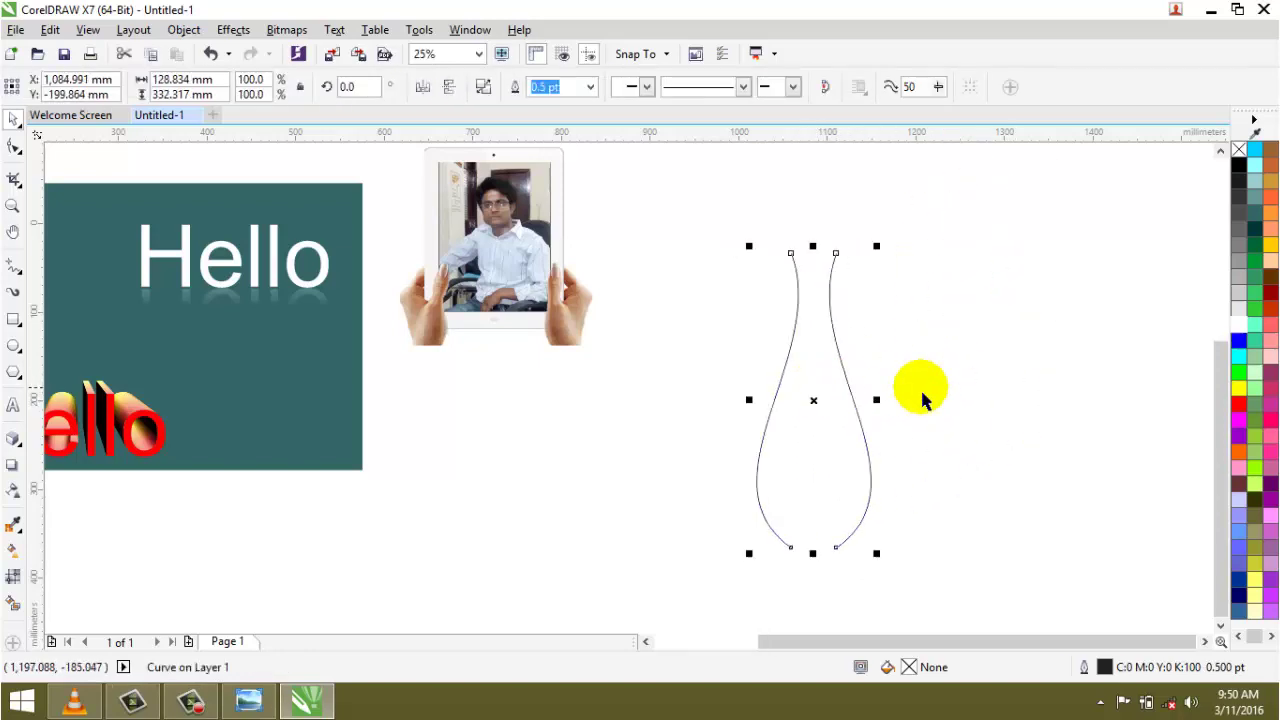
- Close the vase's top and bottom openings with straight Freehand lines
{"action": "left_click", "coordinate": [13, 265]}
{"action": "scroll", "coordinate": [835, 268], "scroll_direction": "up", "scroll_amount": 1}
{"action": "scroll", "coordinate": [835, 268], "scroll_direction": "up", "scroll_amount": 1}
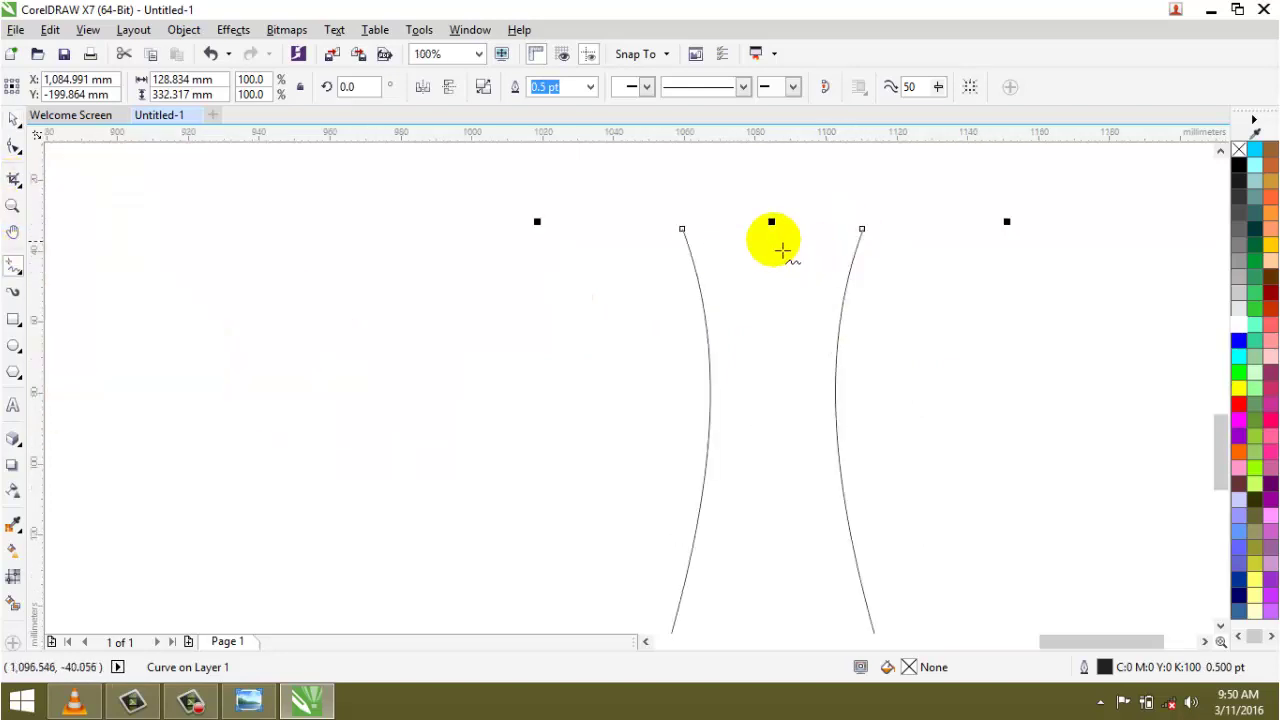
{"action": "left_click", "coordinate": [705, 231]}
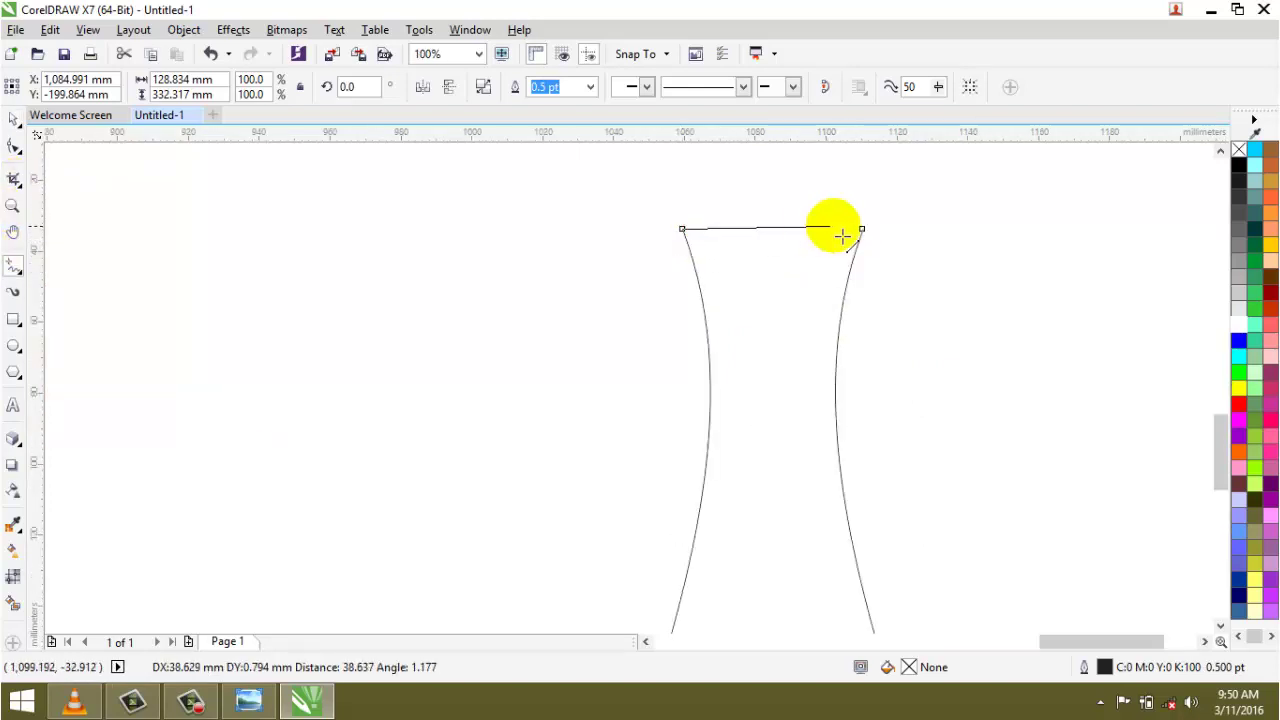
{"action": "left_click", "coordinate": [862, 229]}
{"action": "scroll", "coordinate": [752, 260], "scroll_direction": "down", "scroll_amount": 1}
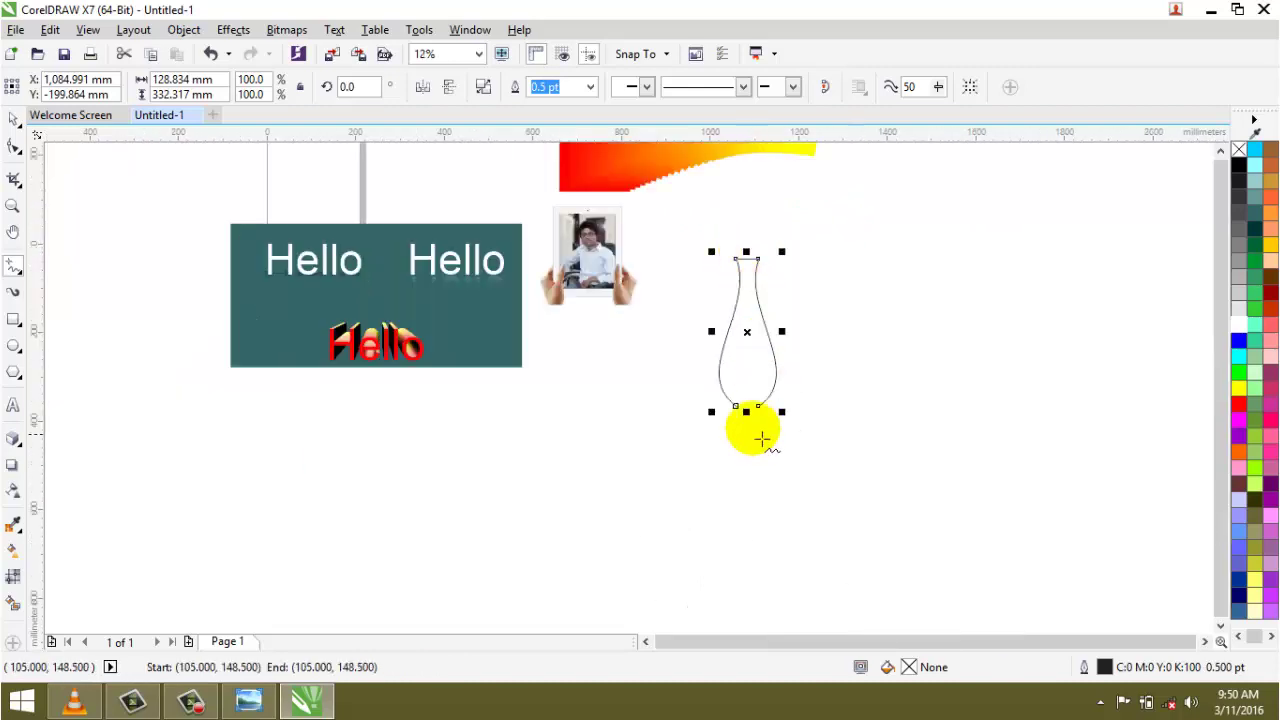
{"action": "scroll", "coordinate": [751, 429], "scroll_direction": "up", "scroll_amount": 1}
{"action": "left_click", "coordinate": [620, 272]}
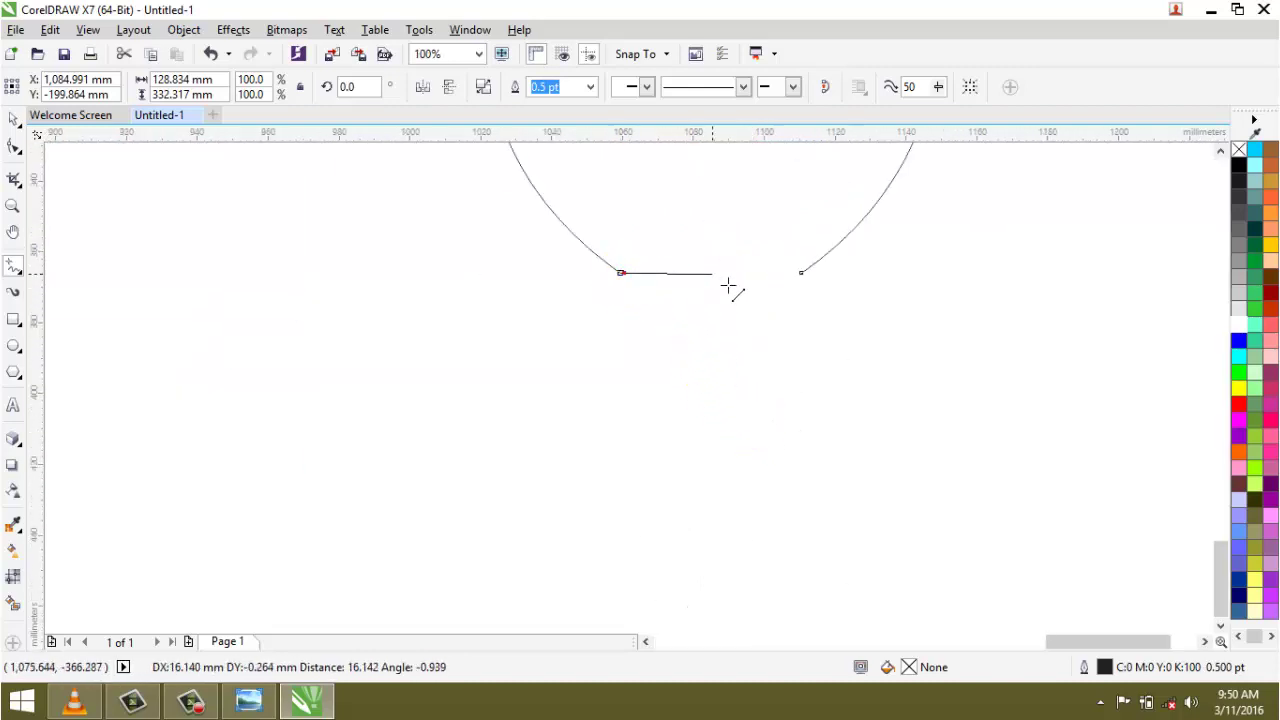
{"action": "left_click", "coordinate": [801, 272]}
{"action": "scroll", "coordinate": [800, 275], "scroll_direction": "down", "scroll_amount": 1}
{"action": "scroll", "coordinate": [770, 225], "scroll_direction": "down", "scroll_amount": 2}
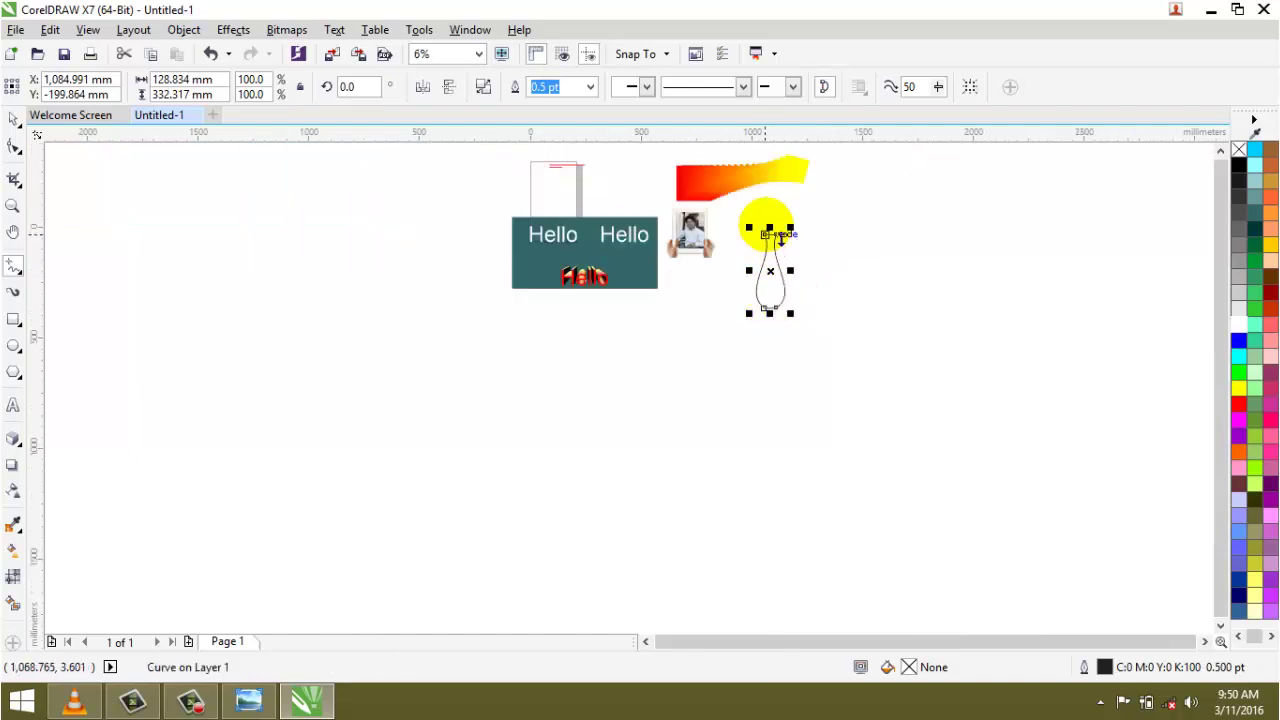
{"action": "scroll", "coordinate": [775, 275], "scroll_direction": "up", "scroll_amount": 2}
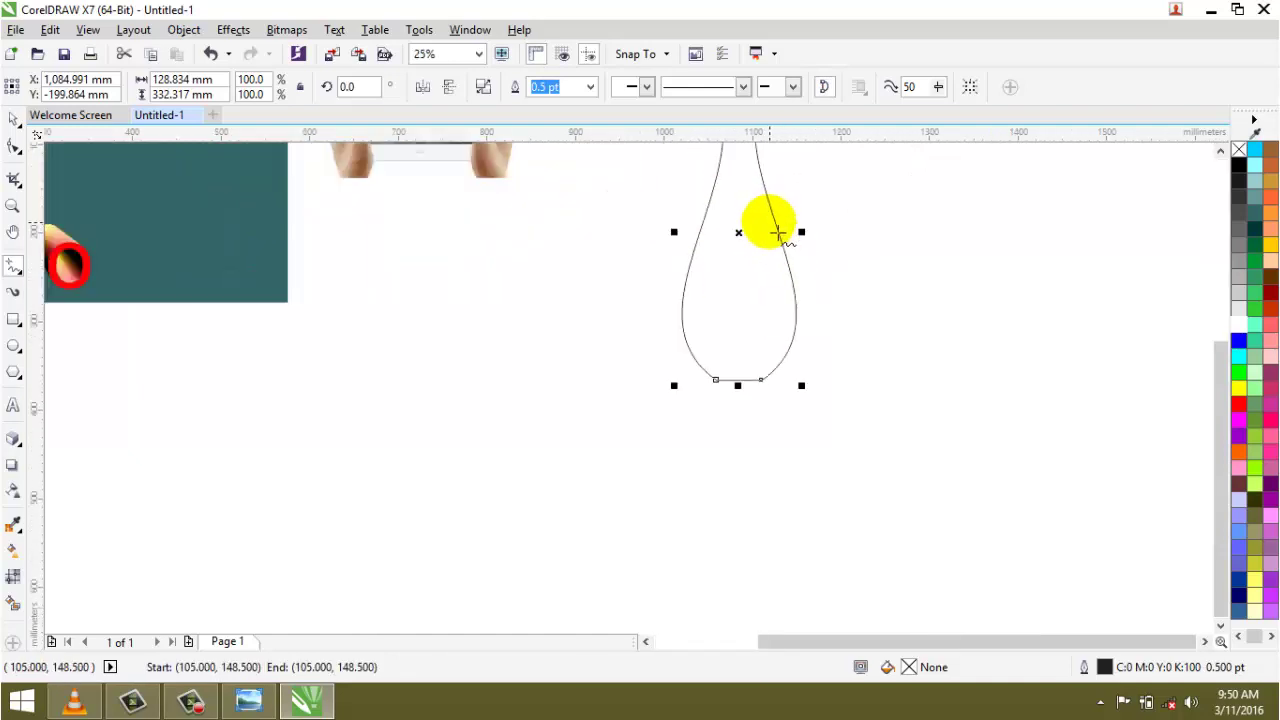
{"action": "scroll", "coordinate": [760, 200], "scroll_direction": "down", "scroll_amount": 1}
{"action": "scroll", "coordinate": [766, 150], "scroll_direction": "up", "scroll_amount": 1}
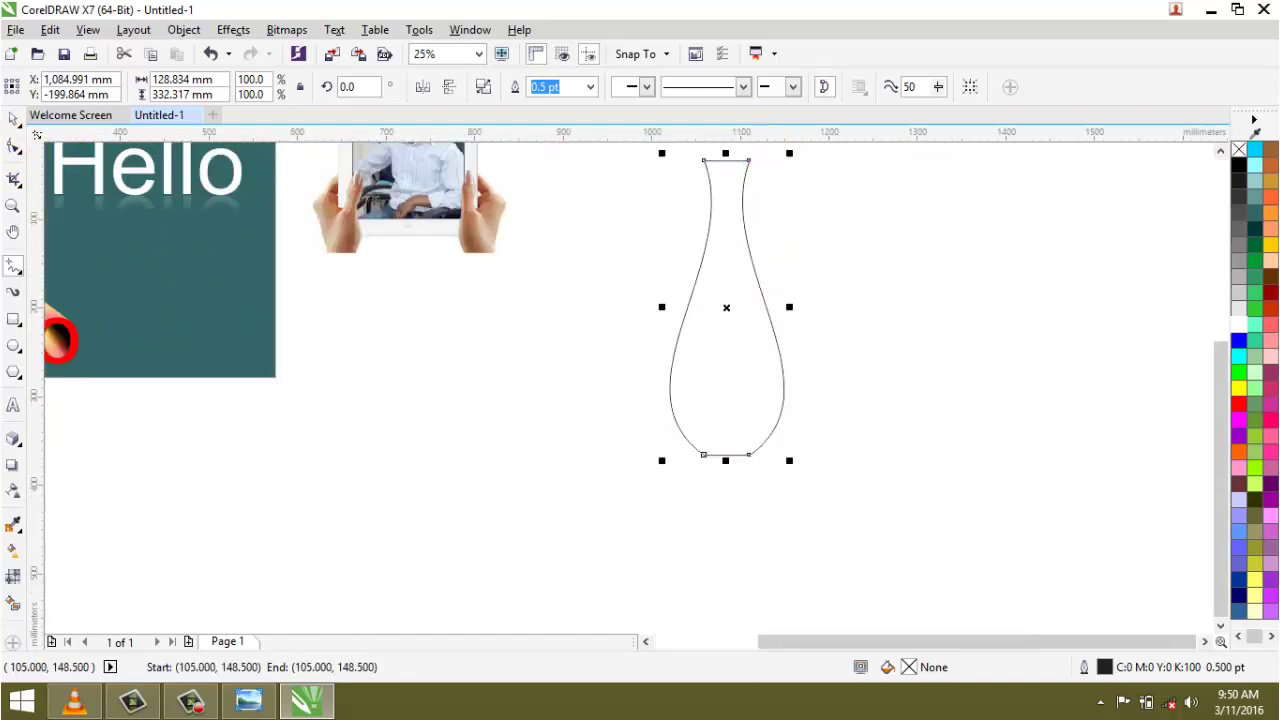
{"action": "left_click", "coordinate": [13, 119]}
{"action": "left_click", "coordinate": [1220, 151]}
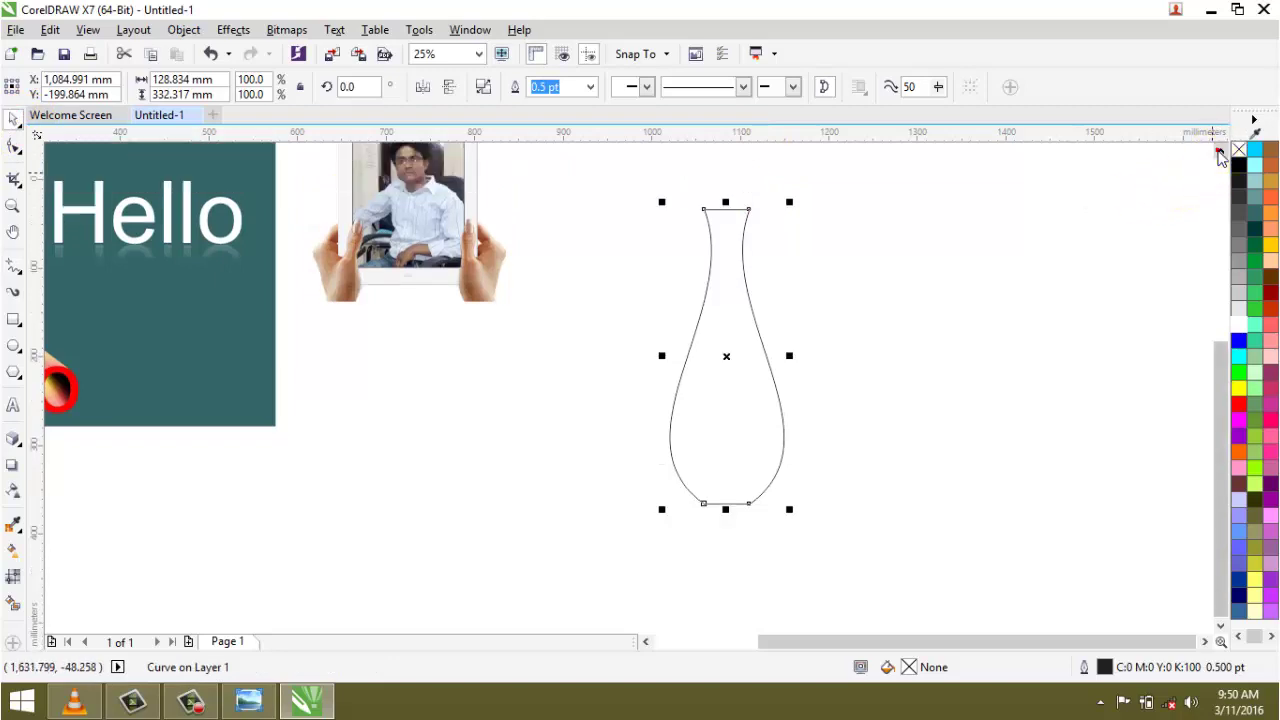
{"action": "left_click", "coordinate": [886, 394]}
{"action": "left_click", "coordinate": [745, 401]}
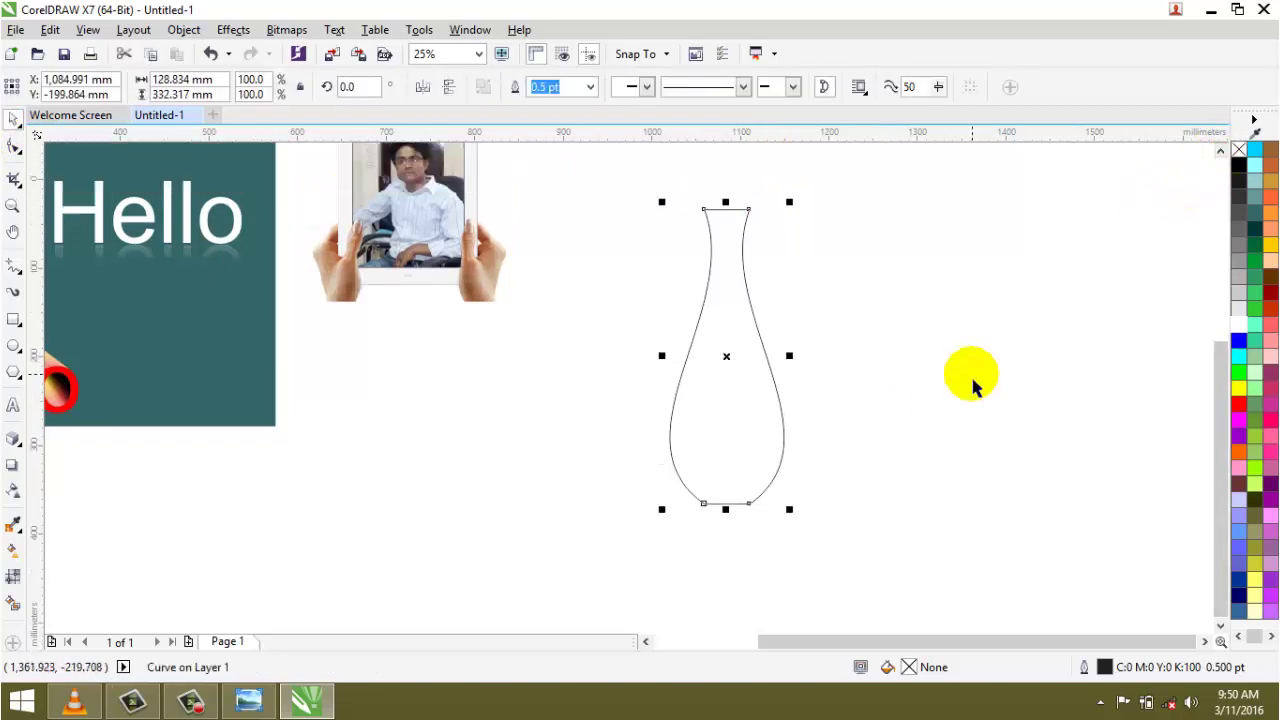
{"action": "left_click", "coordinate": [971, 371]}
{"action": "left_click", "coordinate": [765, 390]}
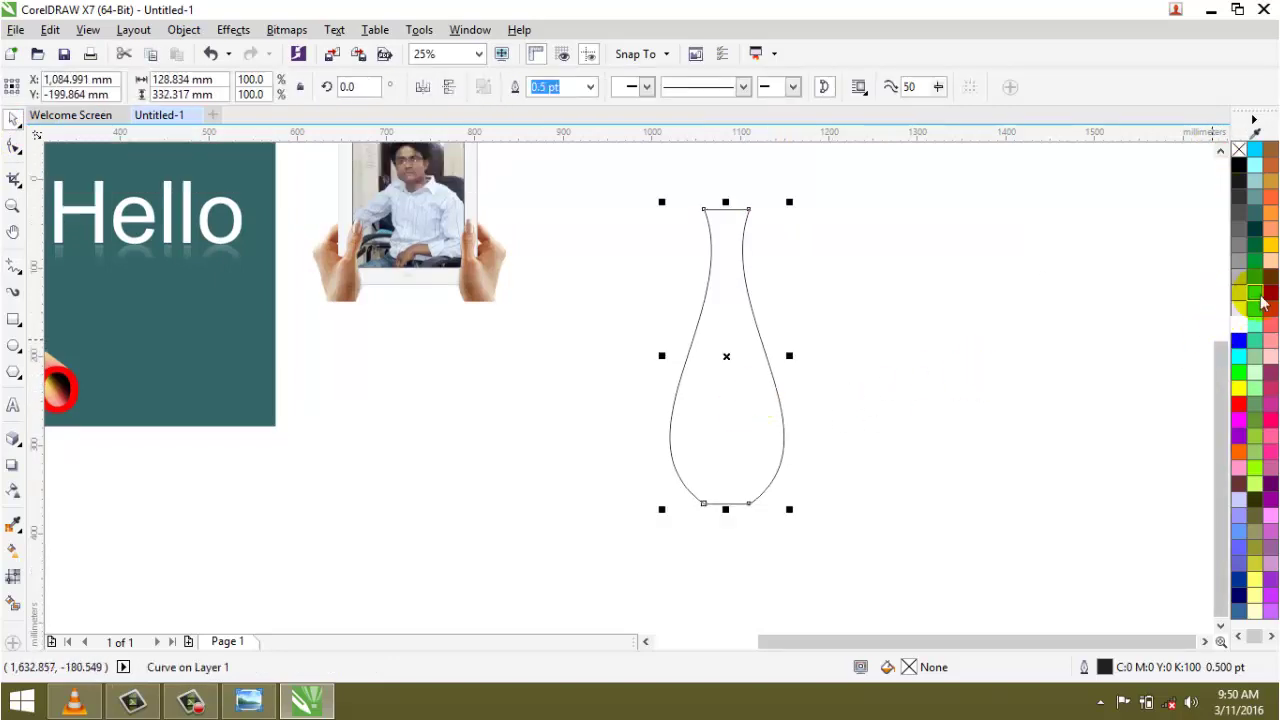
{"action": "left_click", "coordinate": [1269, 246]}
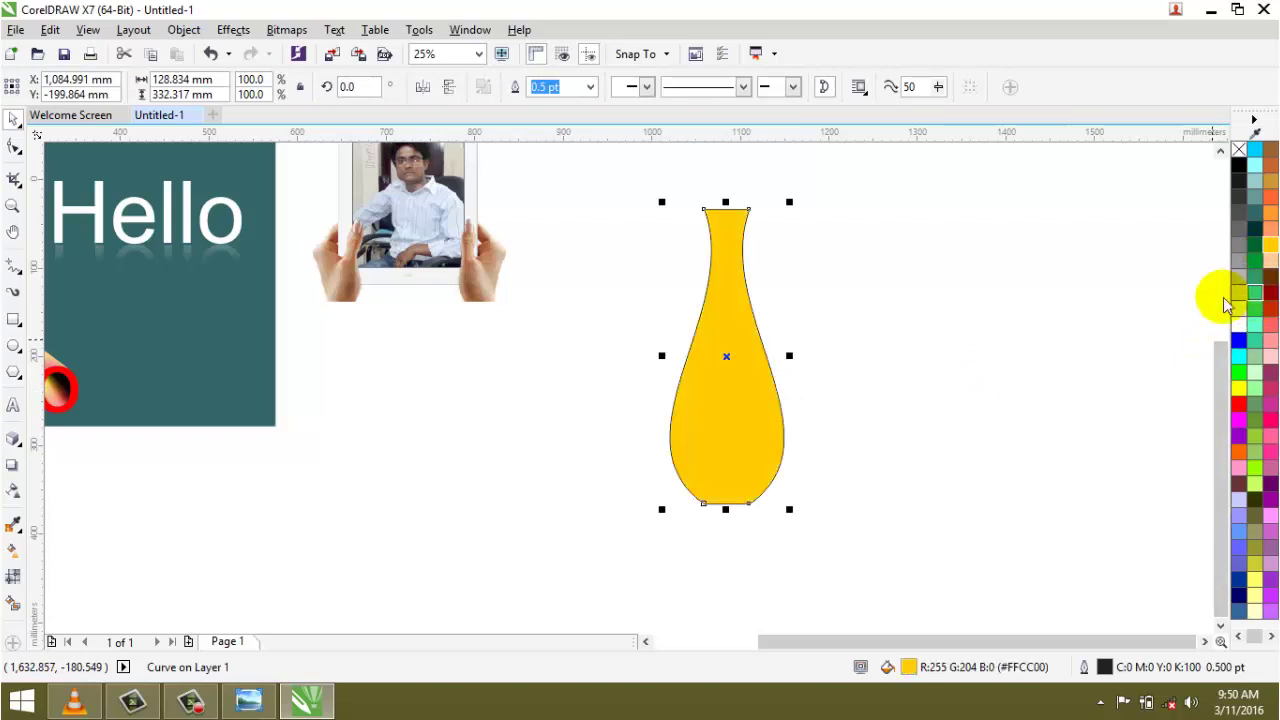
{"action": "right_click", "coordinate": [1239, 150]}
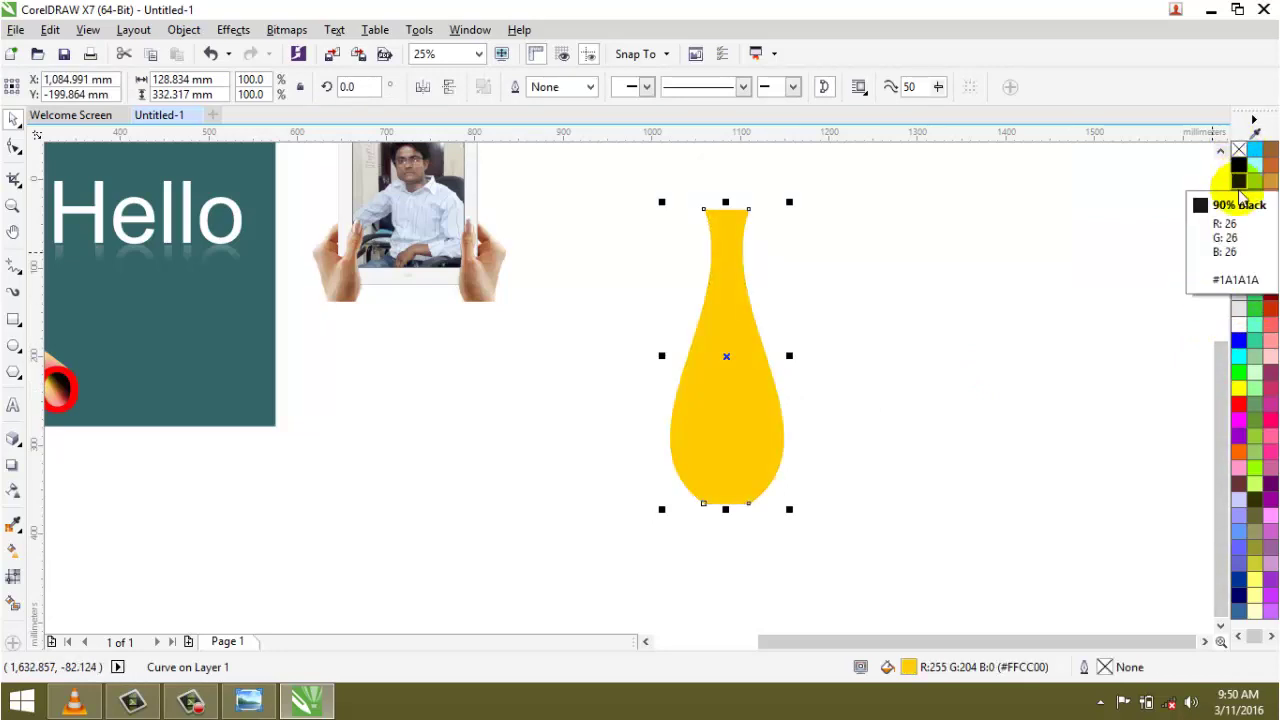
{"action": "left_click", "coordinate": [1050, 250]}
{"action": "left_click", "coordinate": [737, 414]}
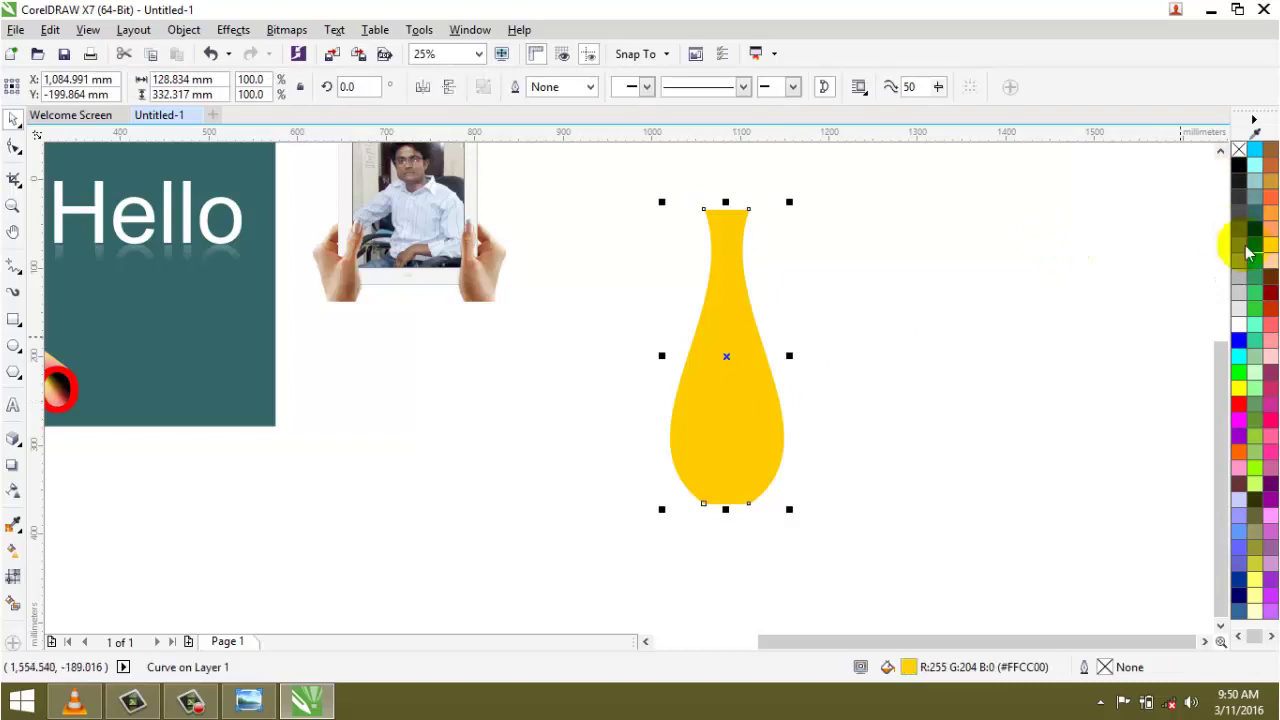
{"action": "left_click", "coordinate": [1239, 232]}
{"action": "left_click", "coordinate": [1239, 249]}
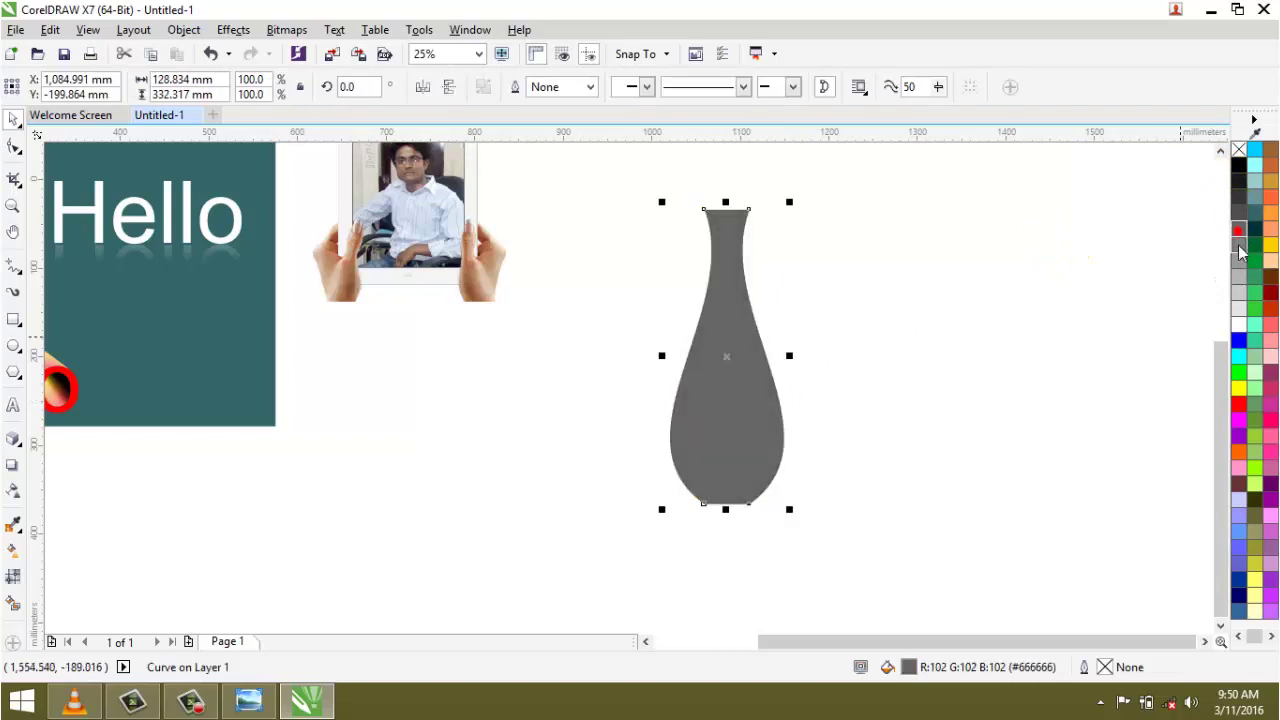
{"action": "left_click", "coordinate": [1239, 263]}
{"action": "left_click", "coordinate": [1239, 277]}
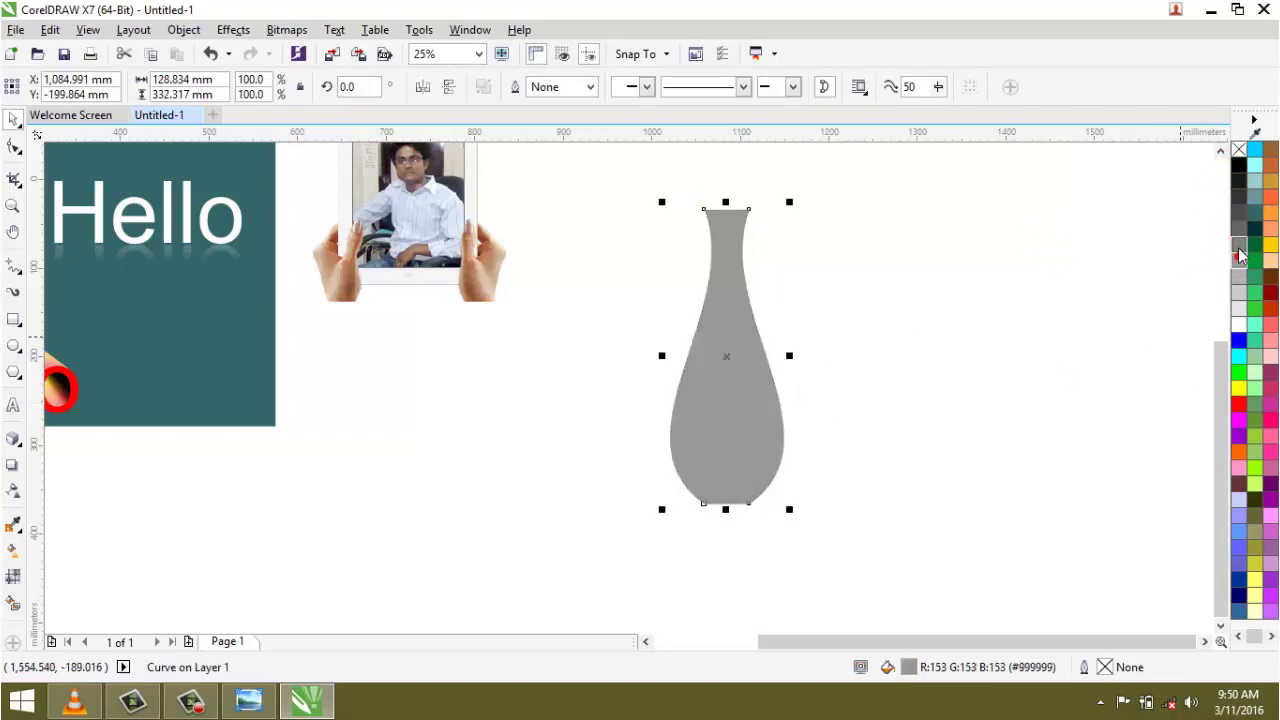
{"action": "left_click", "coordinate": [1239, 263]}
{"action": "key", "text": "Escape"}
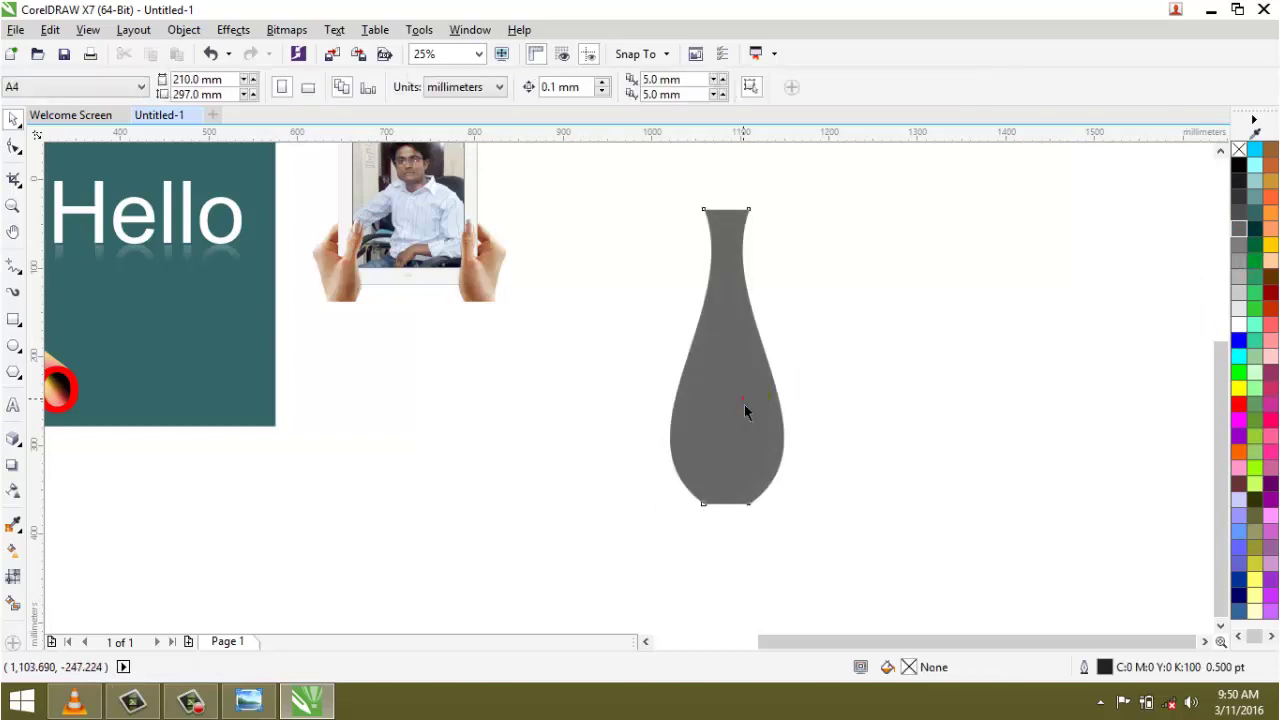
{"action": "left_click", "coordinate": [746, 406]}
{"action": "scroll", "coordinate": [746, 406], "scroll_direction": "down", "scroll_amount": 1}
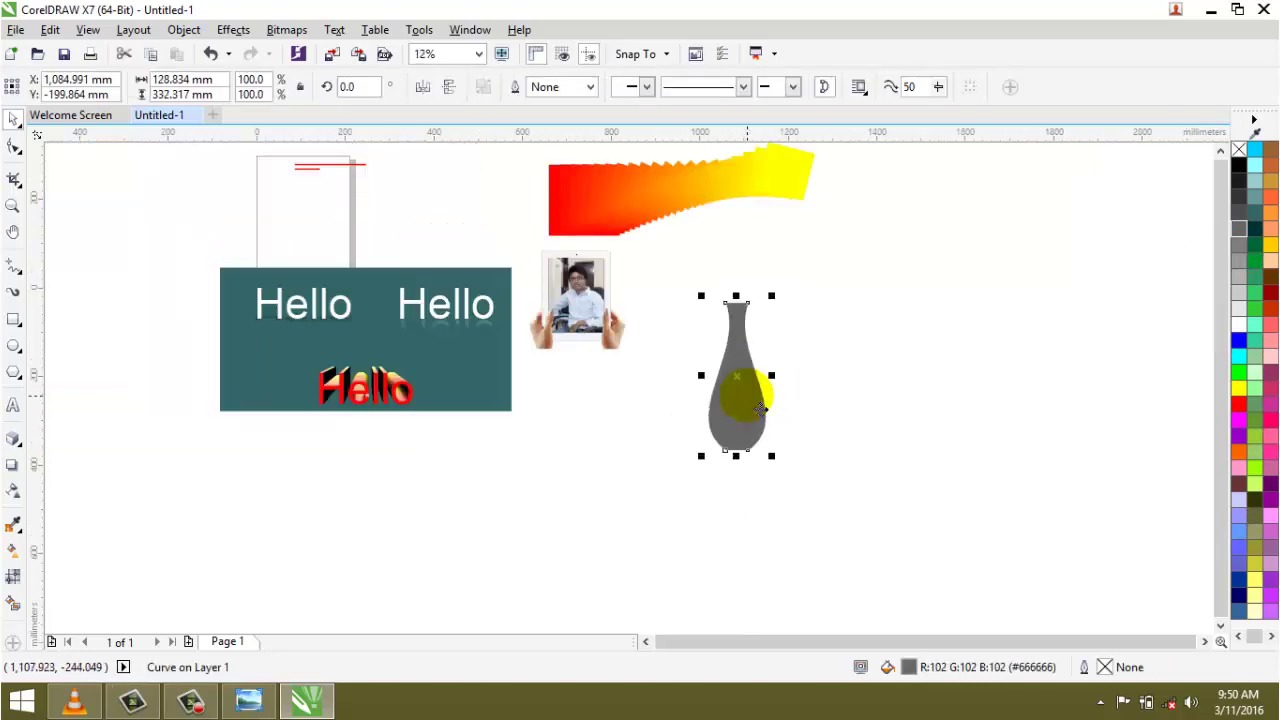
{"action": "left_click", "coordinate": [1255, 466]}
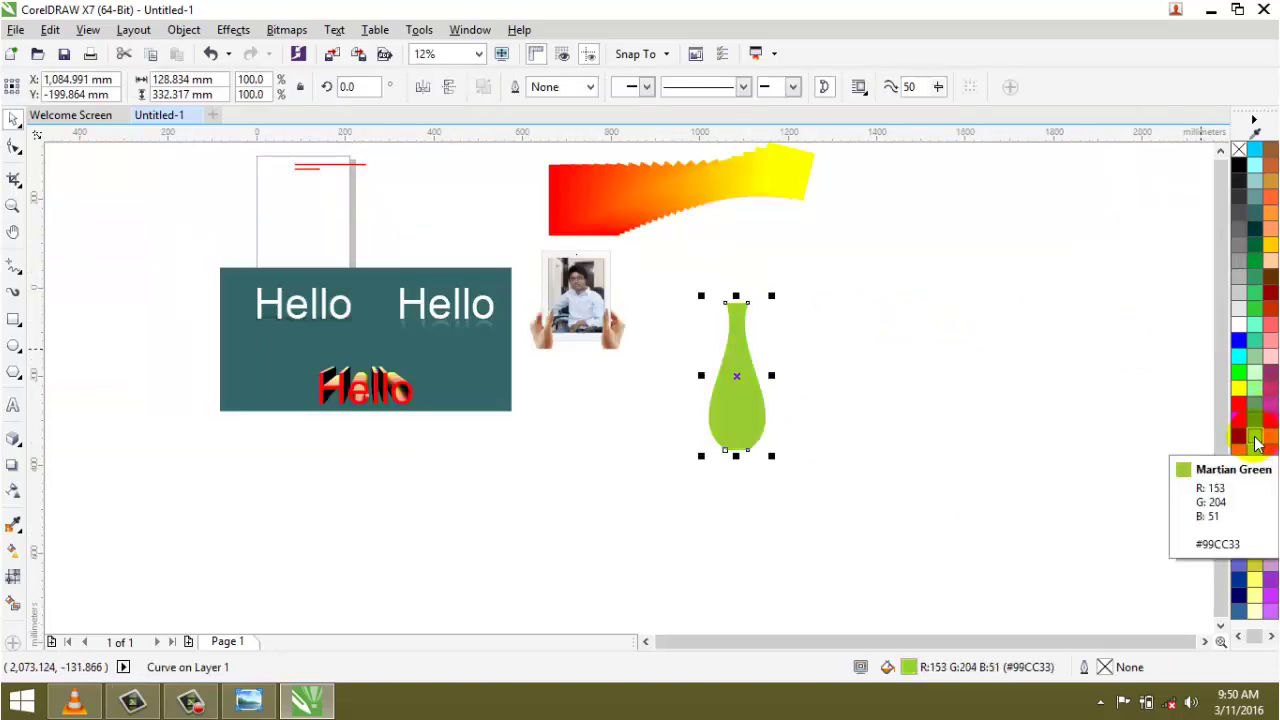
{"action": "left_click", "coordinate": [1071, 437]}
{"action": "scroll", "coordinate": [733, 385], "scroll_direction": "up", "scroll_amount": 1}
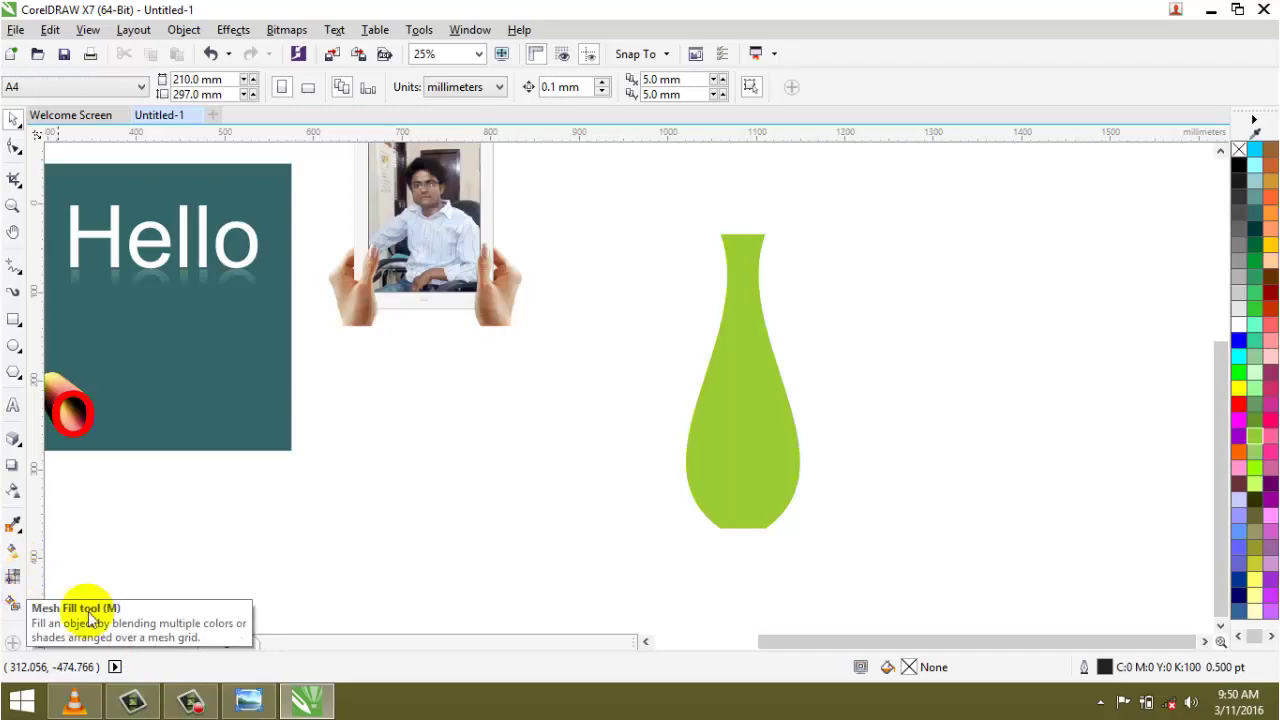
{"action": "left_click", "coordinate": [252, 700]}
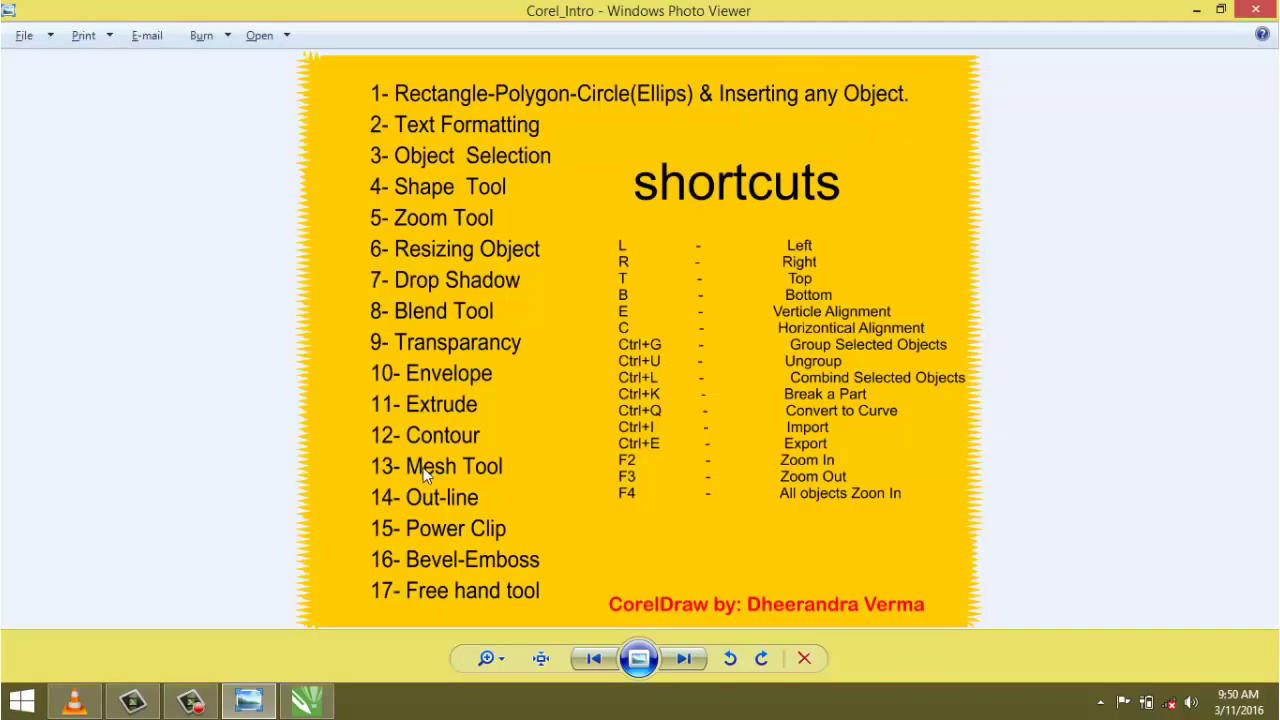
{"action": "key", "text": "alt+Tab"}
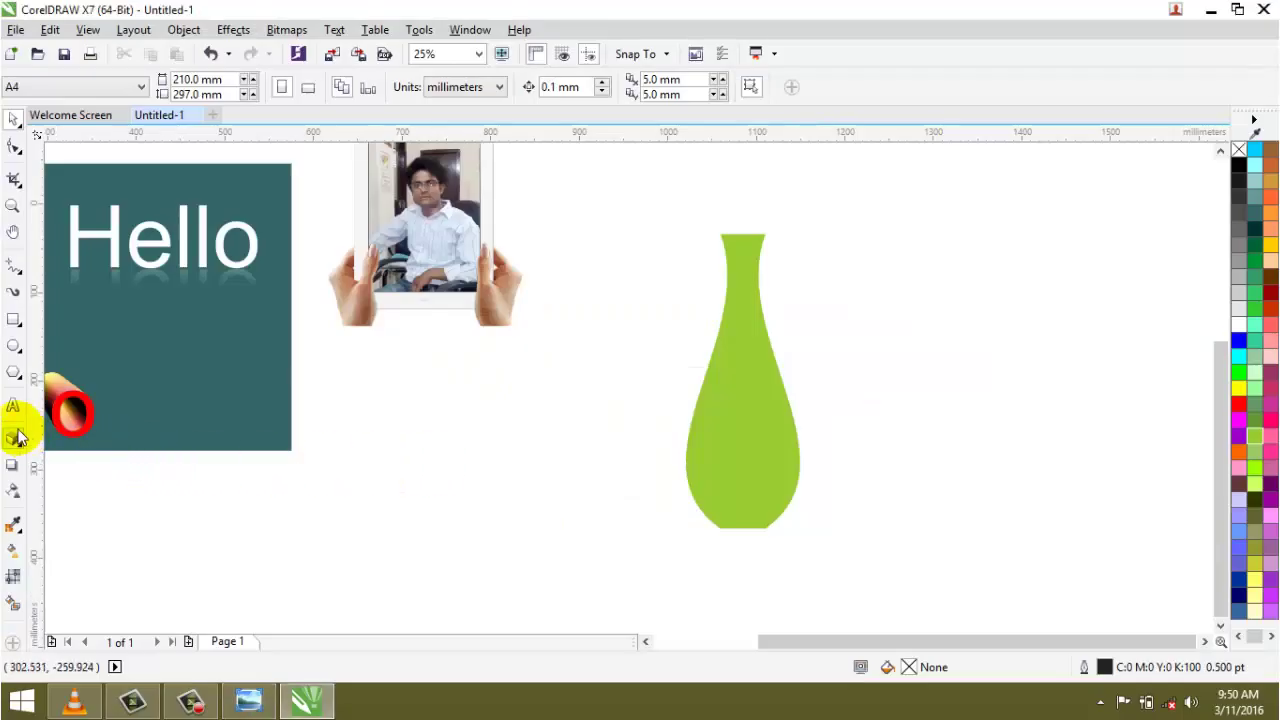
- Apply a mesh fill to the vase and add vertical mesh columns across it
{"action": "left_click", "coordinate": [14, 577]}
{"action": "left_click", "coordinate": [716, 371]}
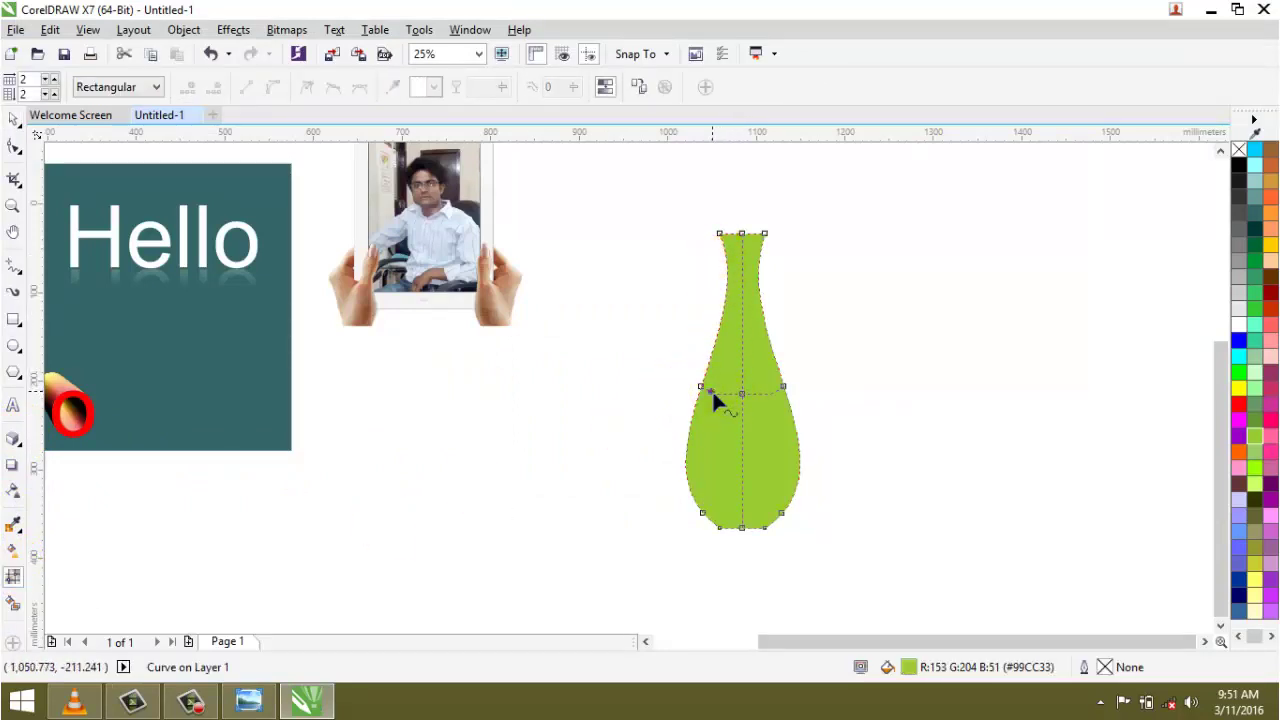
{"action": "double_click", "coordinate": [707, 389]}
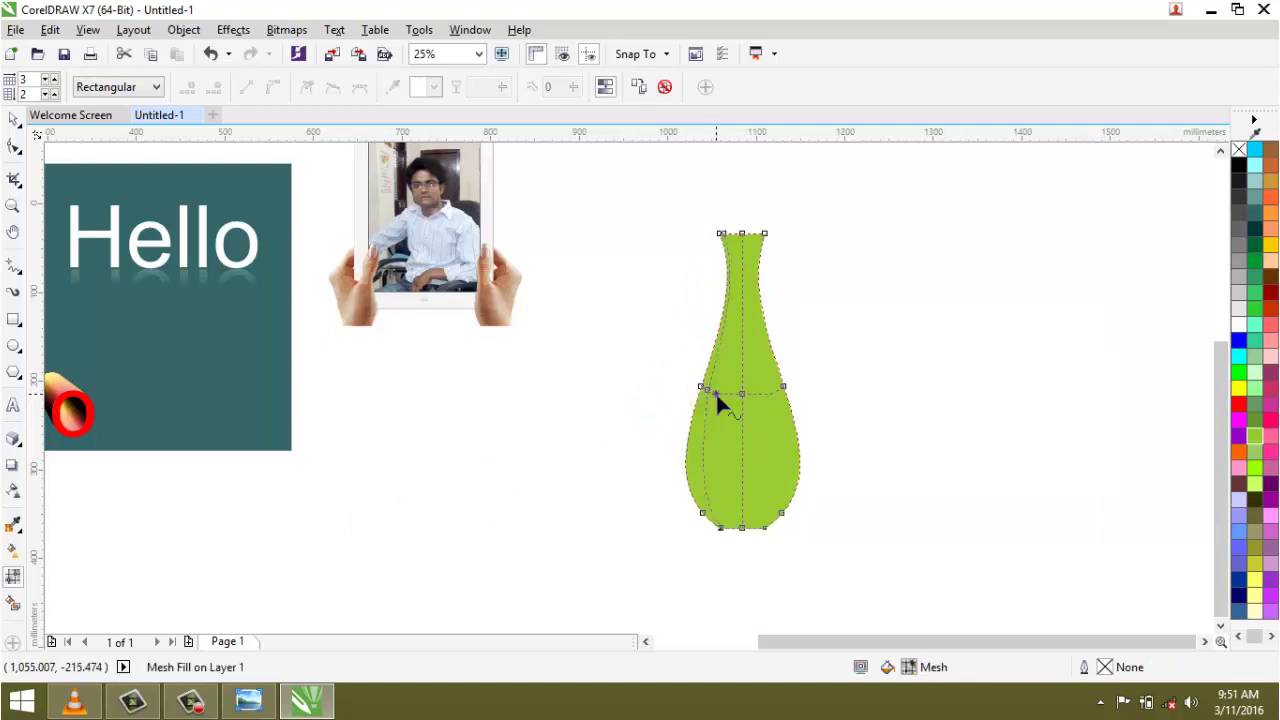
{"action": "double_click", "coordinate": [716, 393]}
{"action": "double_click", "coordinate": [725, 393]}
{"action": "double_click", "coordinate": [765, 393]}
{"action": "double_click", "coordinate": [779, 393]}
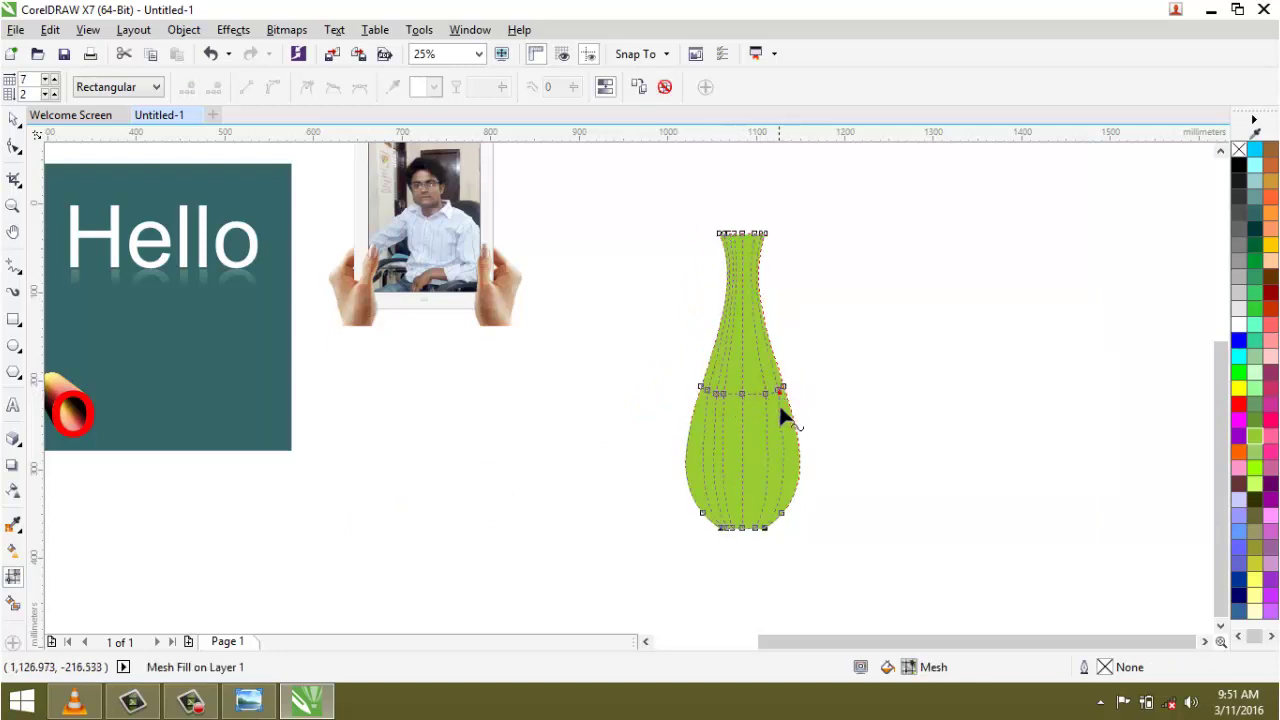
- Add horizontal mesh rows along the vase to reach a 9 by 10 grid
{"action": "double_click", "coordinate": [800, 460]}
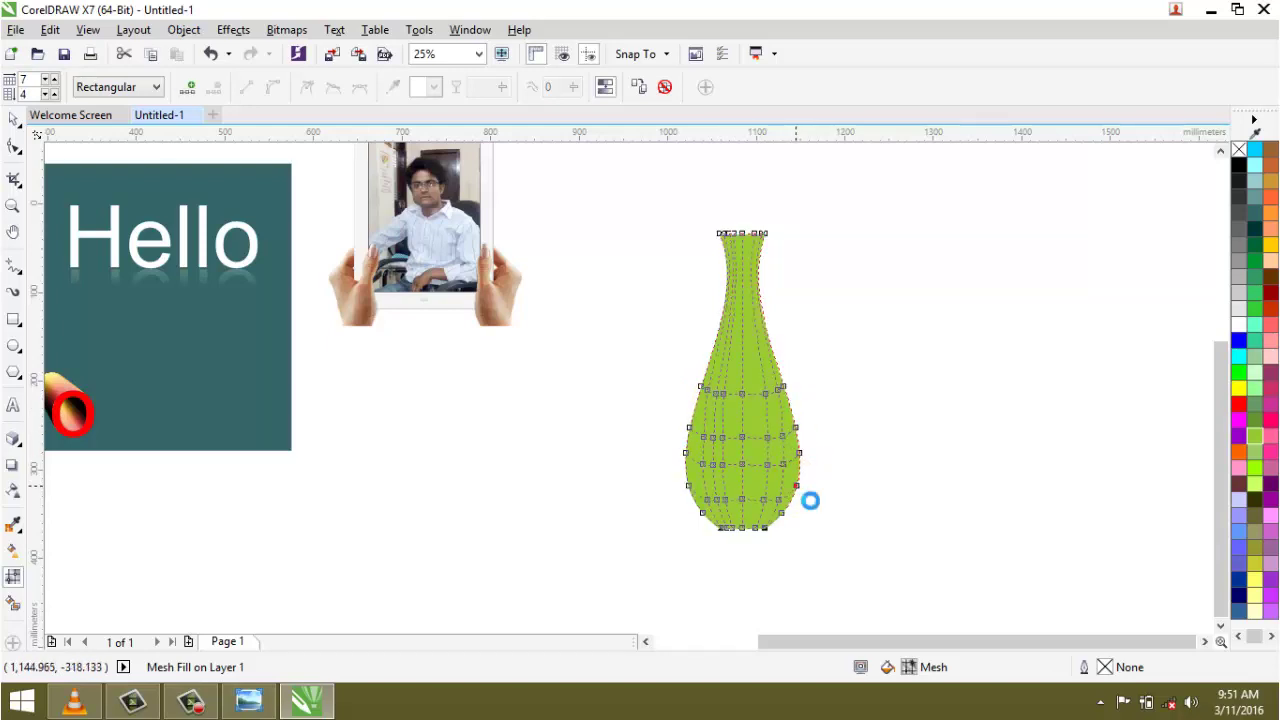
{"action": "double_click", "coordinate": [686, 466]}
{"action": "double_click", "coordinate": [687, 472]}
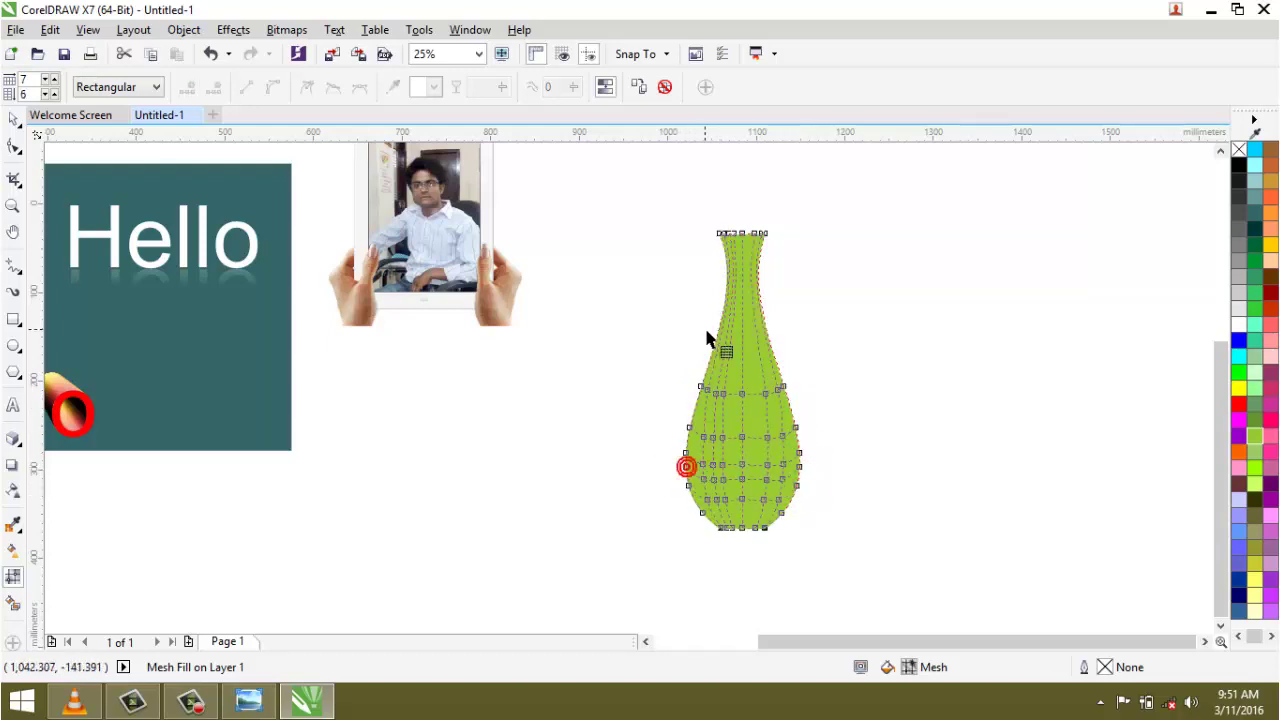
{"action": "double_click", "coordinate": [712, 346]}
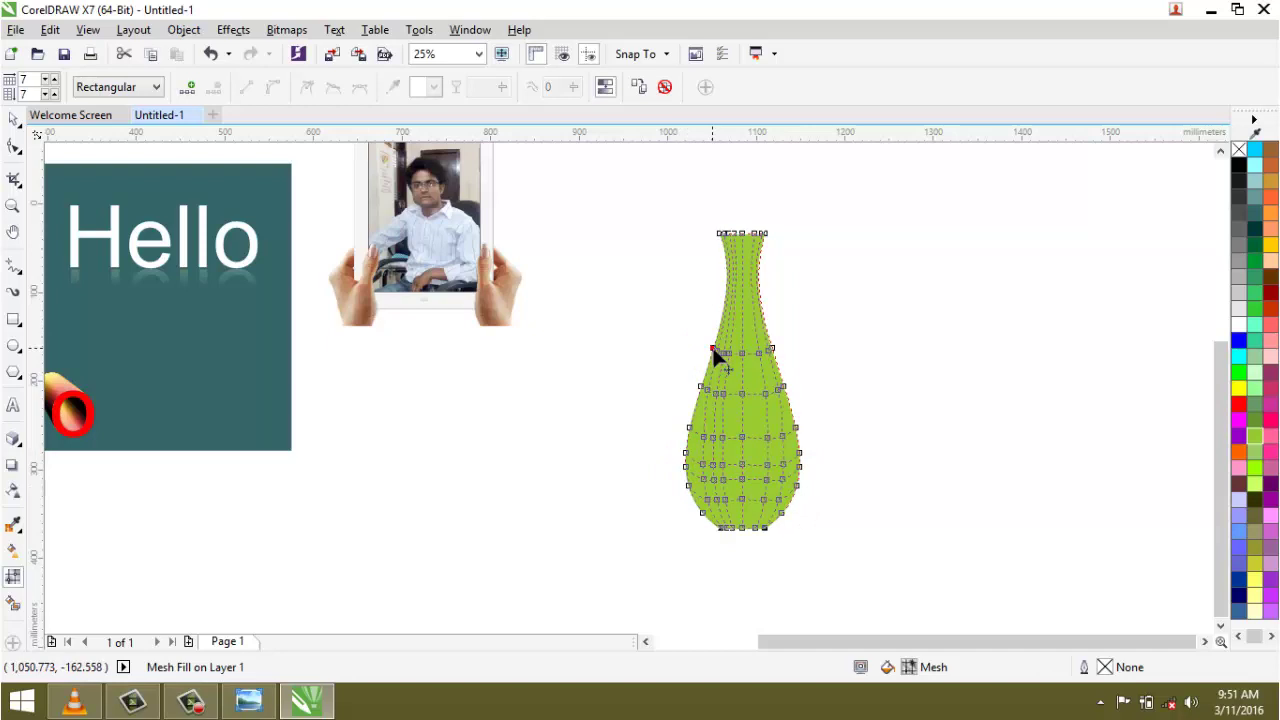
{"action": "double_click", "coordinate": [738, 264]}
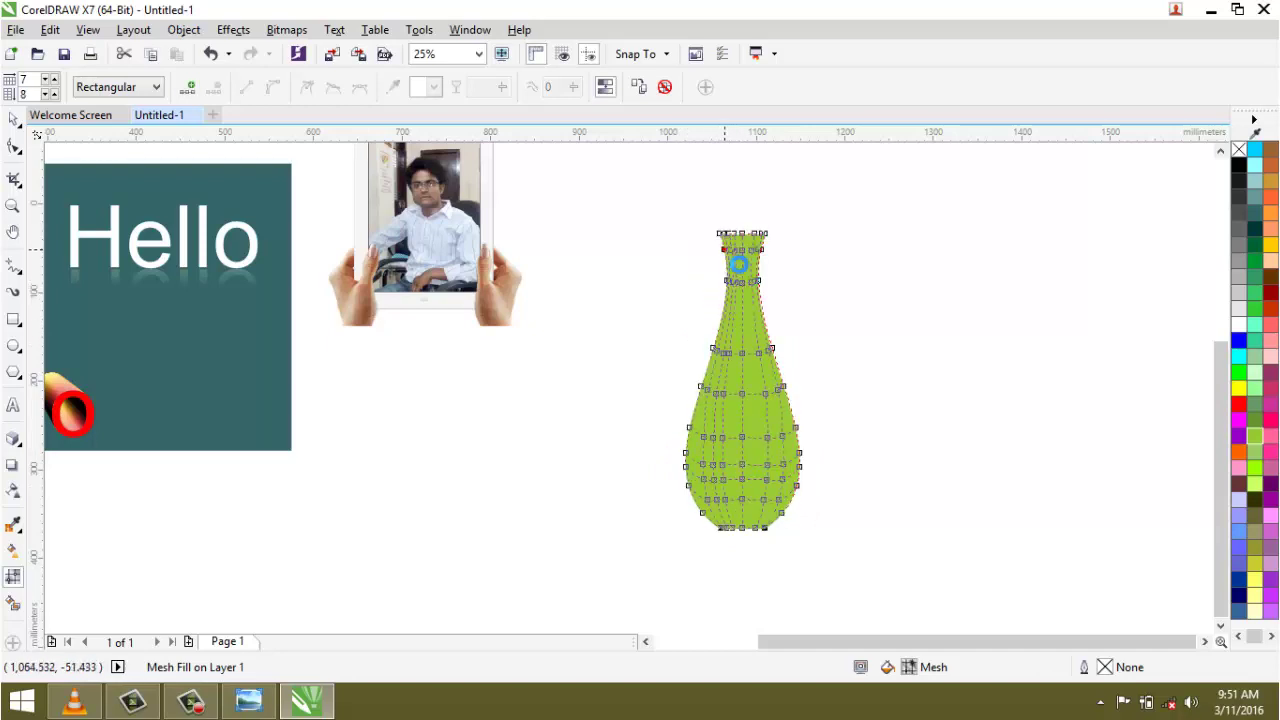
{"action": "double_click", "coordinate": [722, 340]}
{"action": "double_click", "coordinate": [720, 327]}
{"action": "double_click", "coordinate": [732, 391]}
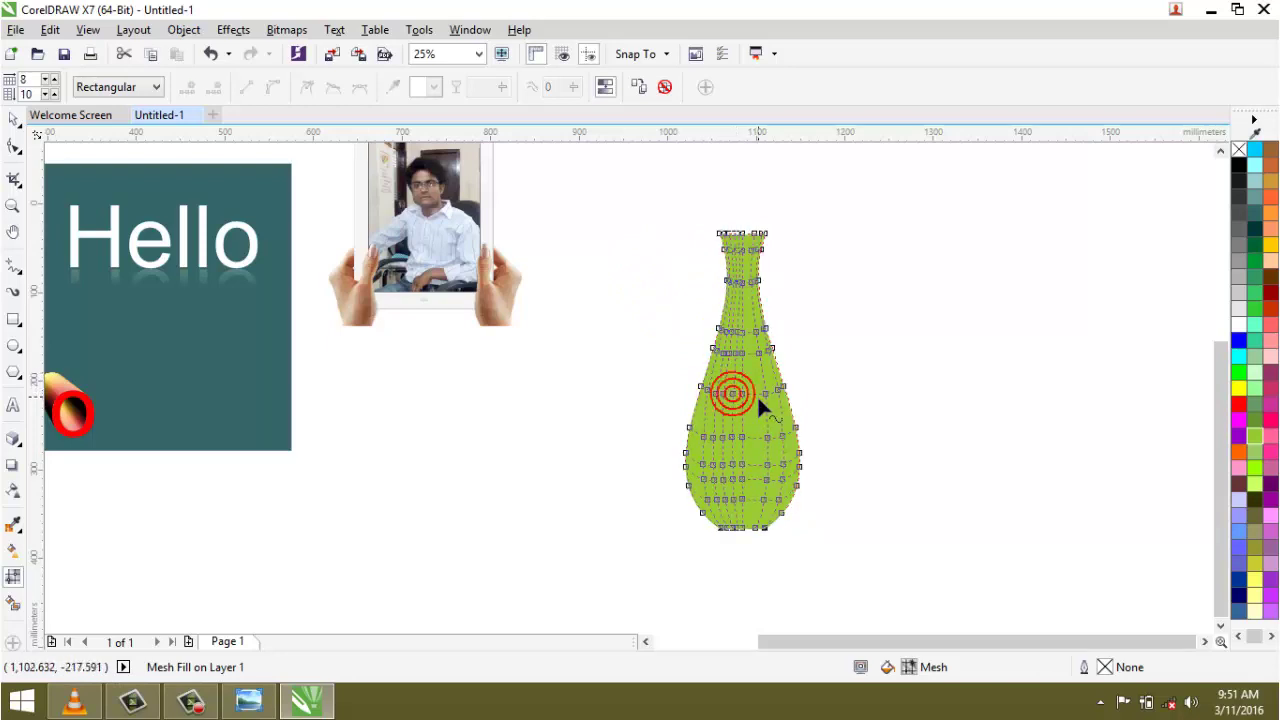
{"action": "double_click", "coordinate": [755, 394]}
- Colour the mesh nodes on the vase's left side and both sides of the neck dark green
{"action": "scroll", "coordinate": [745, 530], "scroll_direction": "up", "scroll_amount": 1}
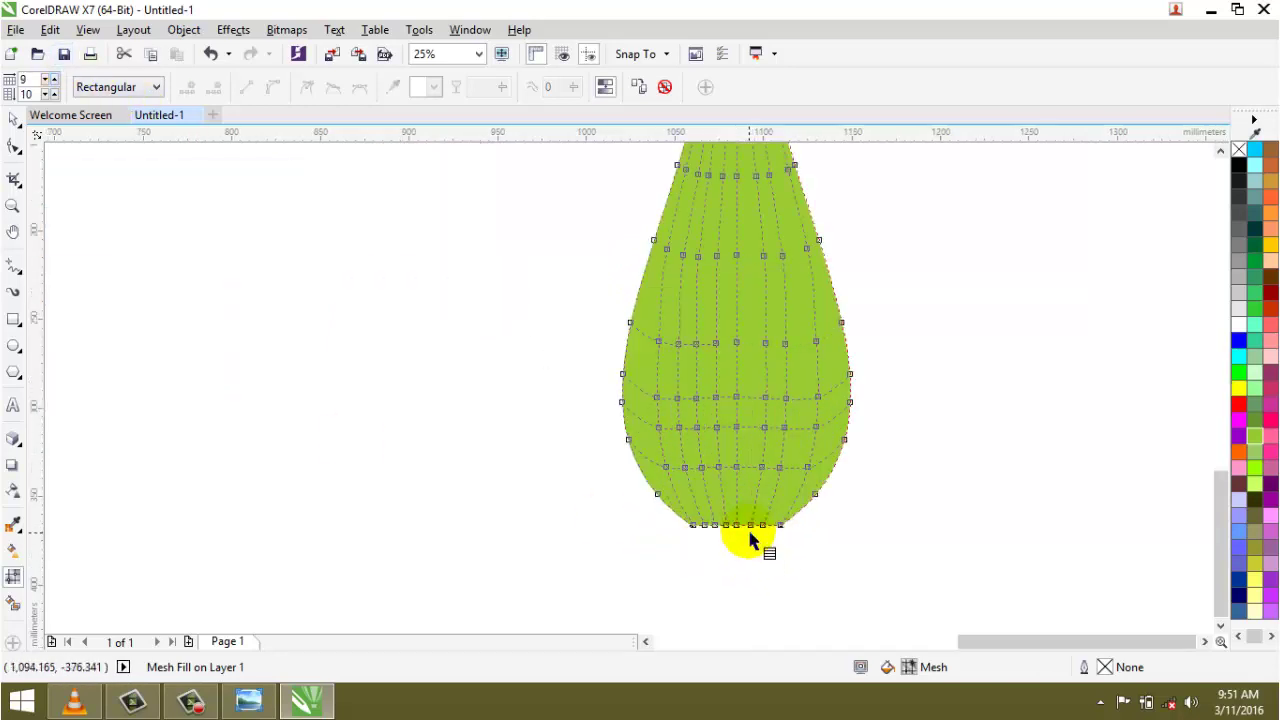
{"action": "left_click_drag", "start_coordinate": [560, 263], "coordinate": [680, 522]}
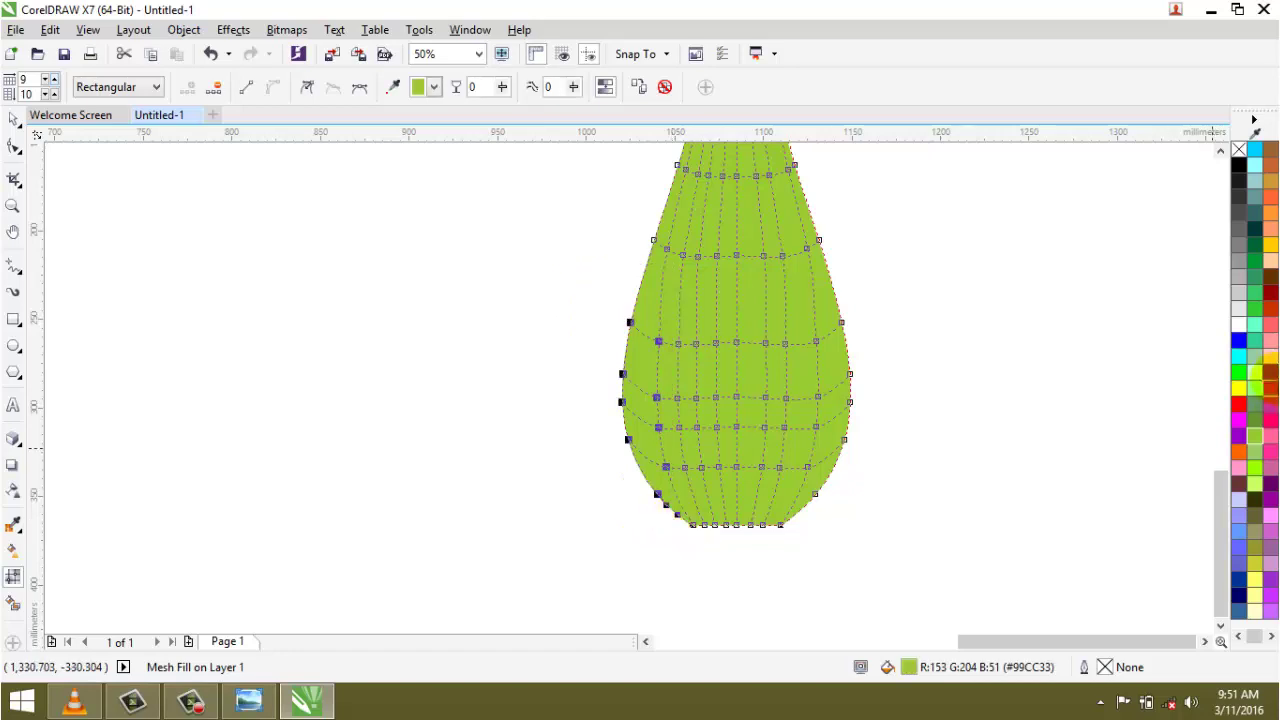
{"action": "left_click", "coordinate": [1254, 262]}
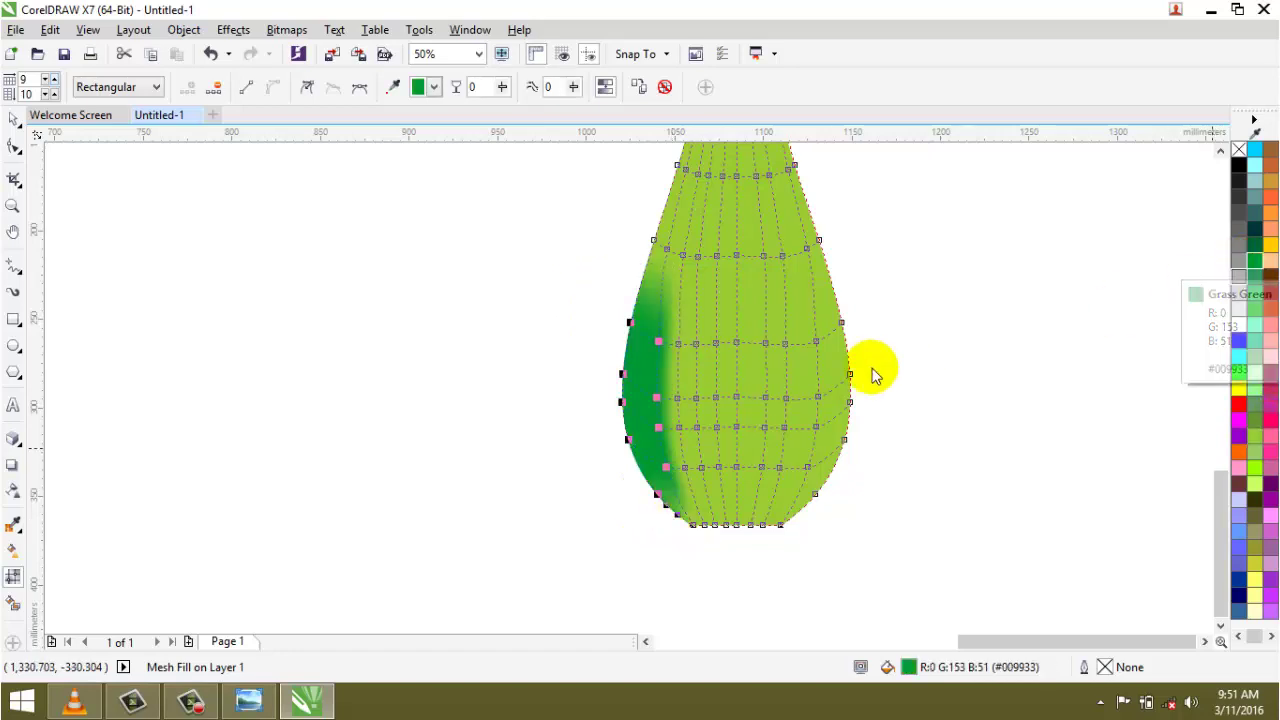
{"action": "scroll", "coordinate": [850, 365], "scroll_direction": "down", "scroll_amount": 1}
{"action": "mouse_move", "coordinate": [703, 188]}
{"action": "left_mouse_down"}
{"action": "mouse_move", "coordinate": [806, 357]}
{"action": "mouse_move", "coordinate": [775, 333]}
{"action": "left_mouse_up"}
{"action": "left_click", "coordinate": [1254, 262]}
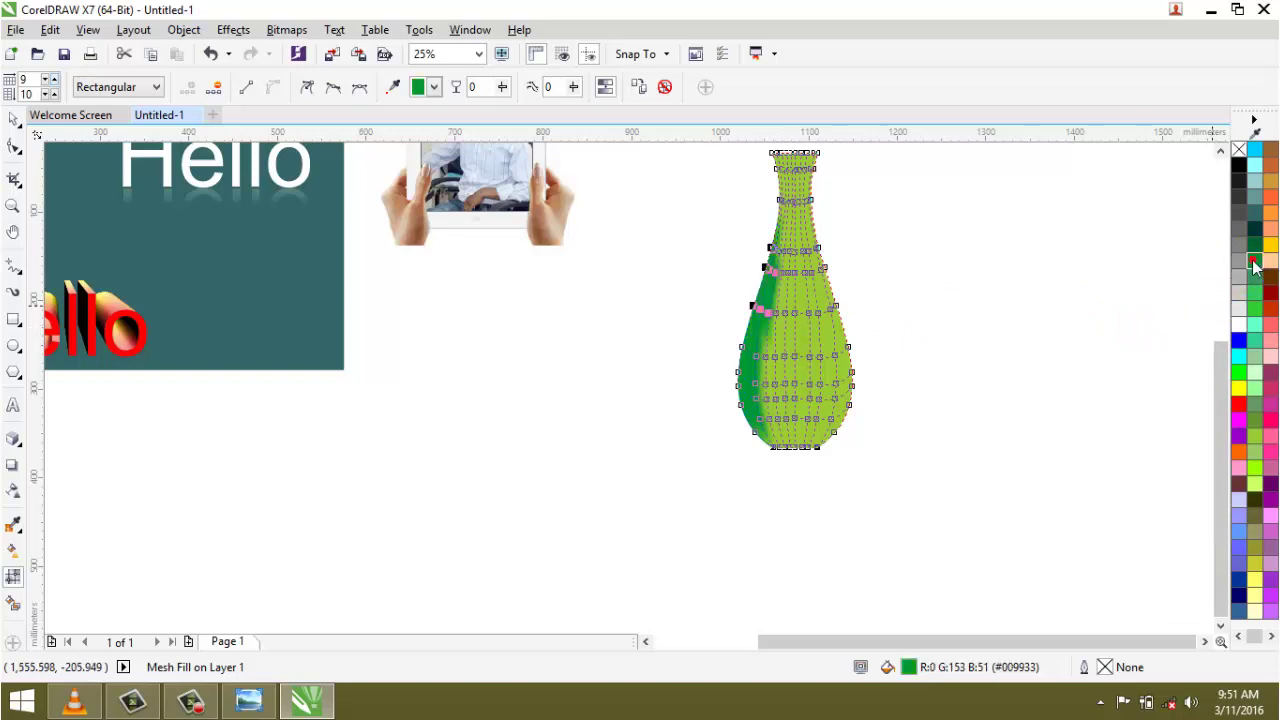
{"action": "left_click_drag", "start_coordinate": [743, 152], "coordinate": [782, 275]}
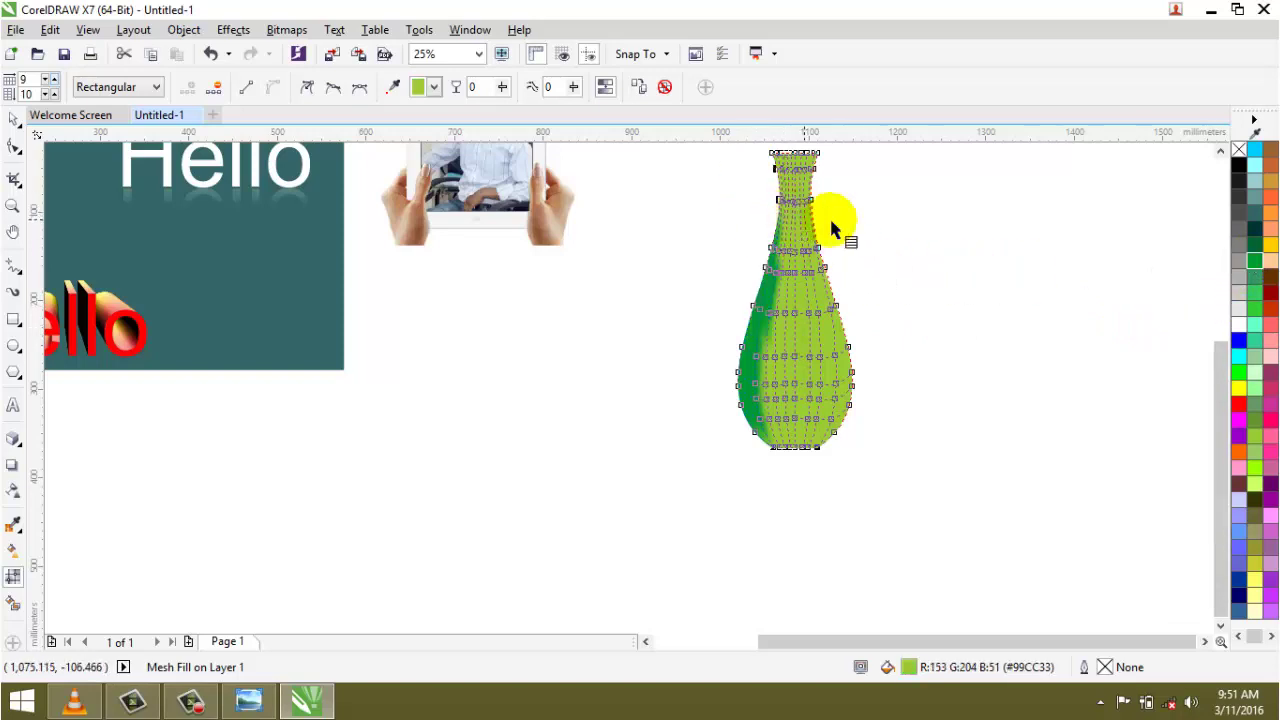
{"action": "left_click", "coordinate": [1254, 262]}
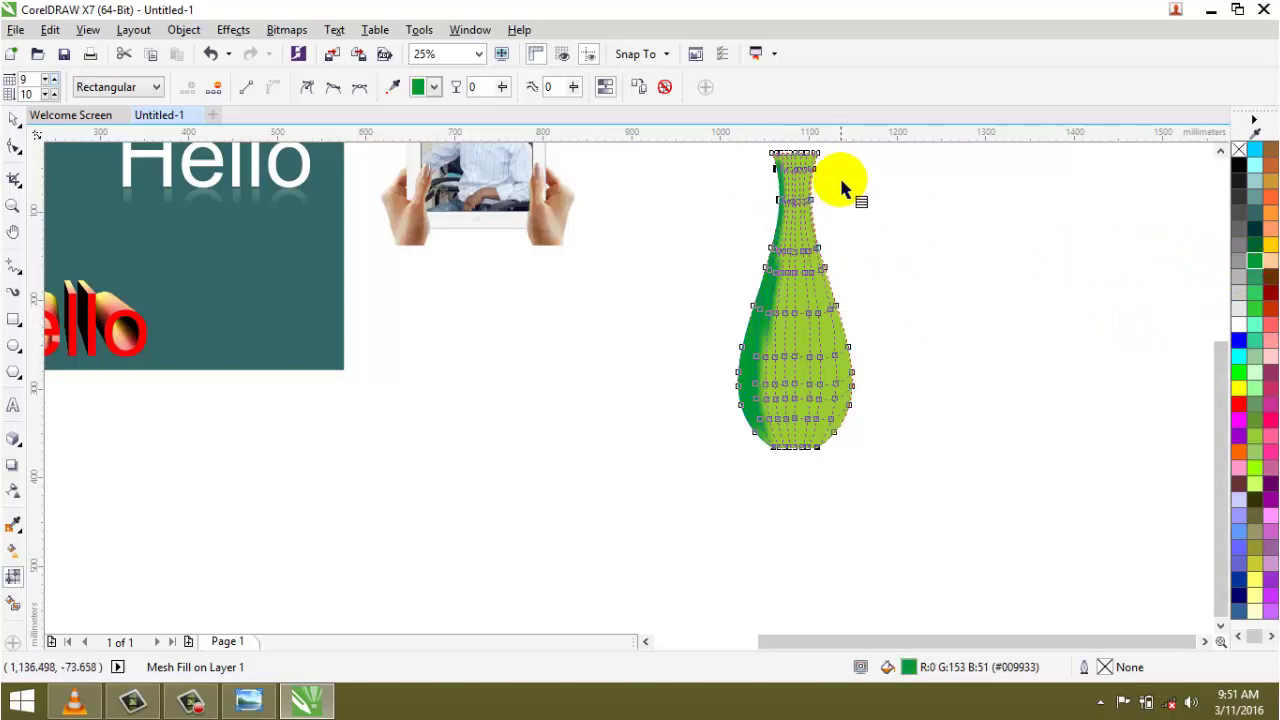
{"action": "left_click_drag", "start_coordinate": [838, 162], "coordinate": [802, 286]}
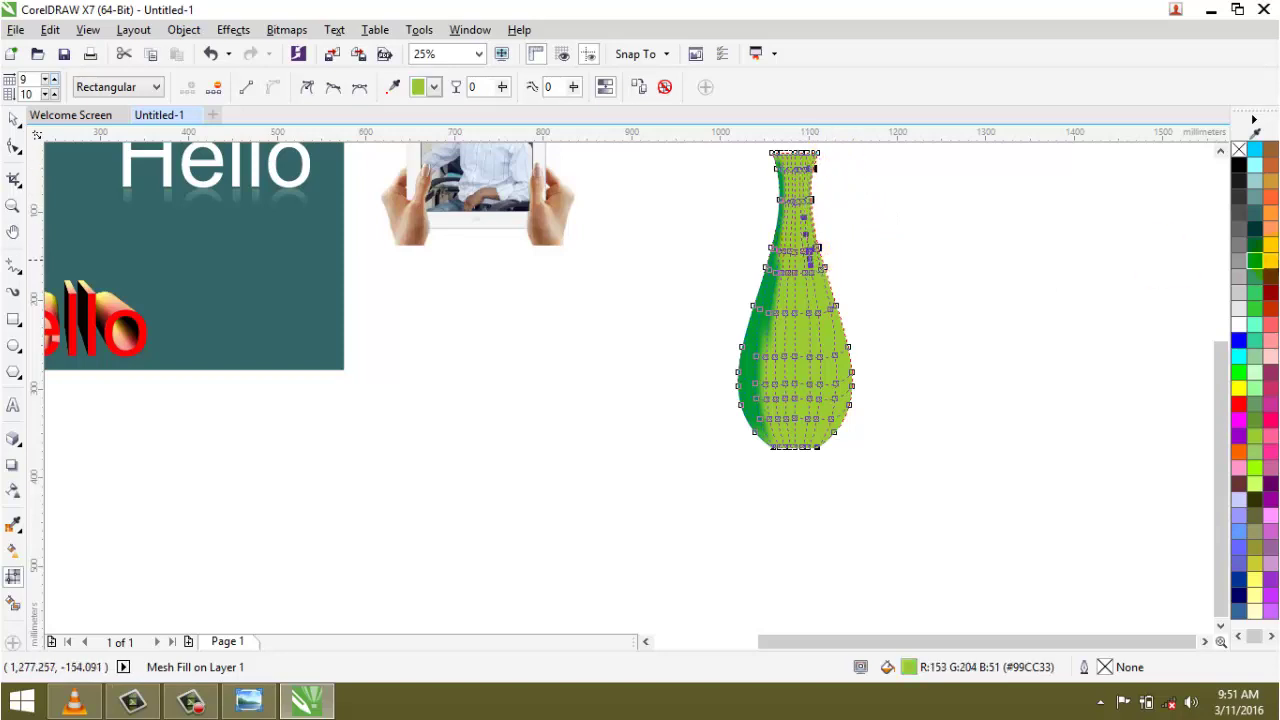
{"action": "left_click", "coordinate": [1256, 262]}
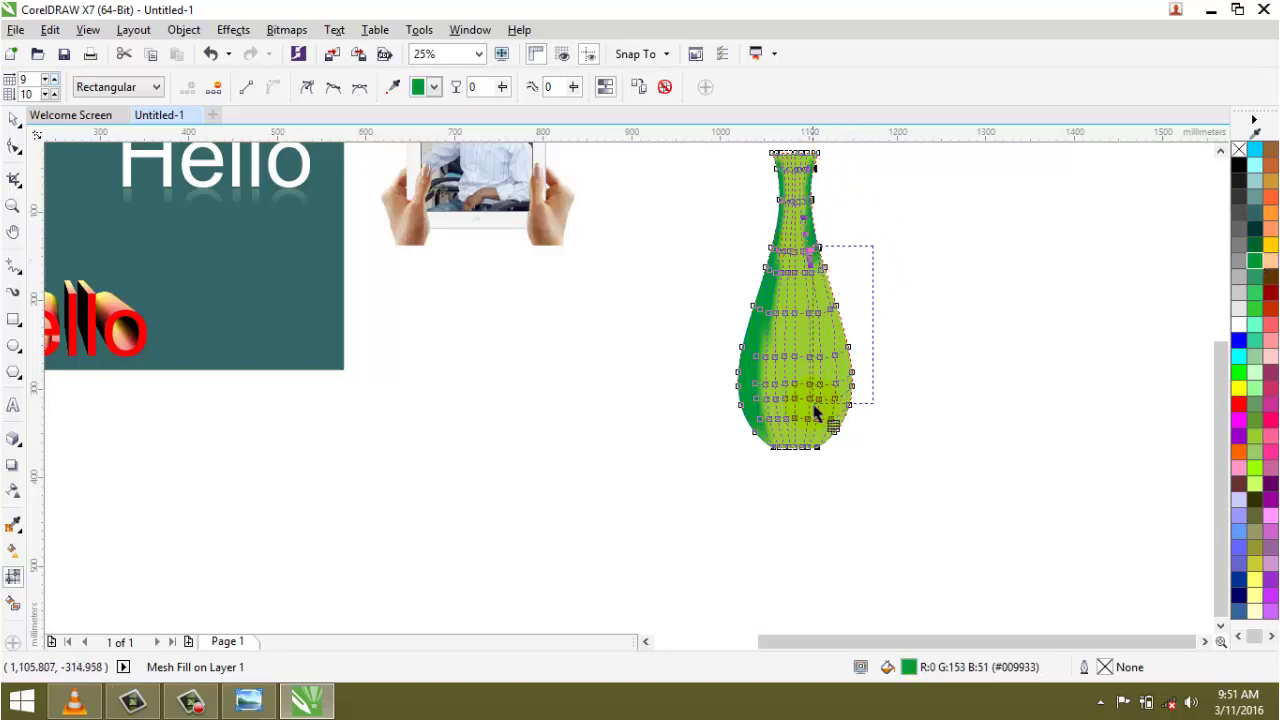
- Colour the right-side nodes dark green, bottom nodes deep teal, and neck nodes green
{"action": "left_click_drag", "start_coordinate": [857, 330], "coordinate": [837, 420]}
{"action": "left_click", "coordinate": [1256, 264]}
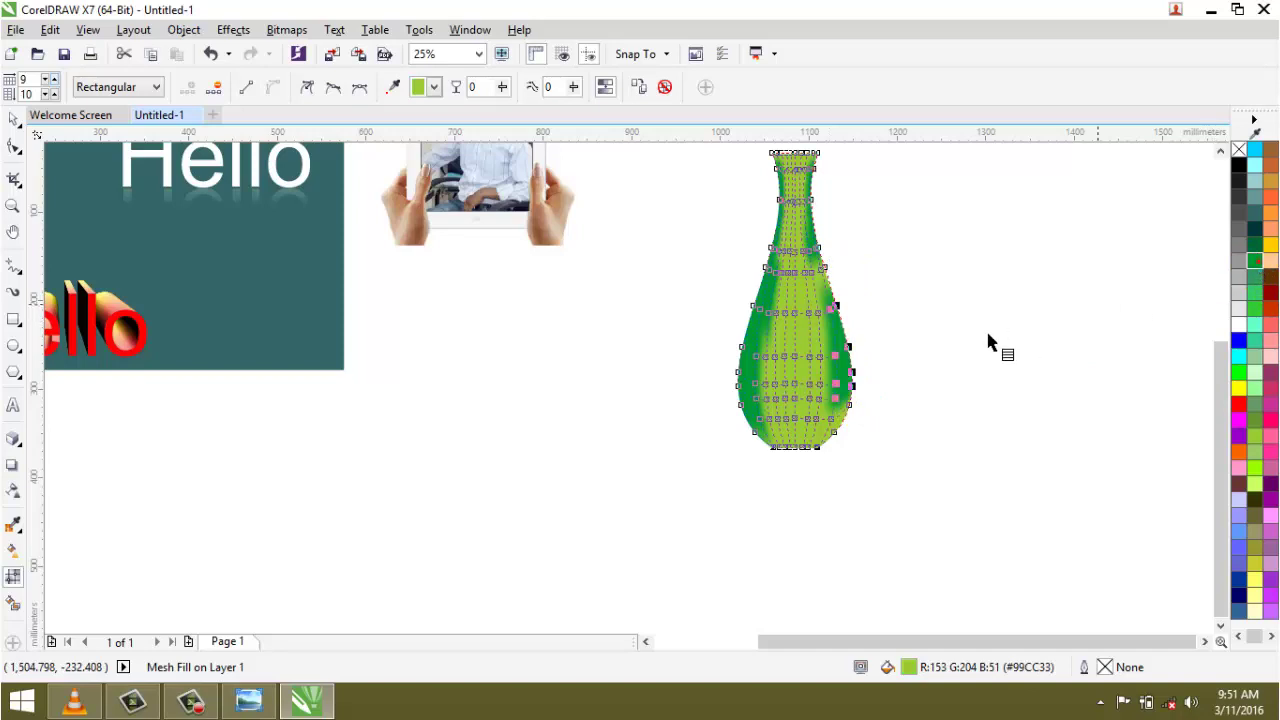
{"action": "left_click_drag", "start_coordinate": [985, 329], "coordinate": [828, 480]}
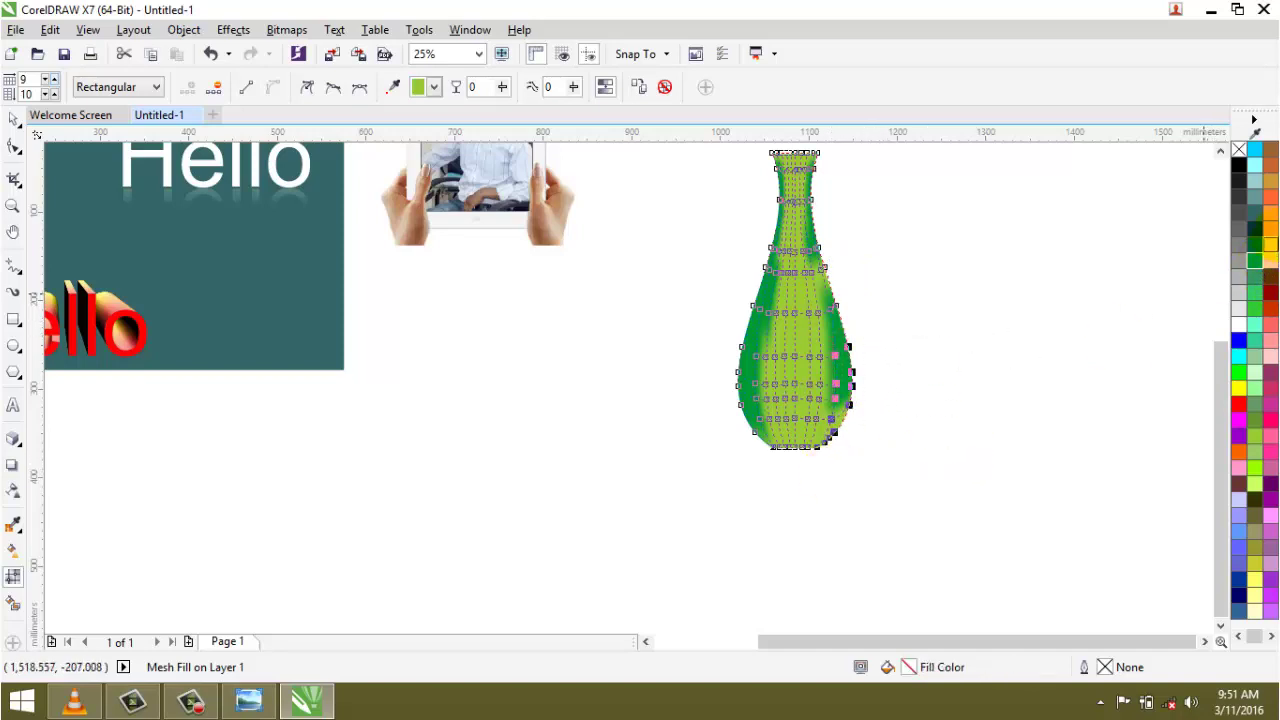
{"action": "left_click", "coordinate": [1256, 264]}
{"action": "left_click_drag", "start_coordinate": [897, 434], "coordinate": [730, 490]}
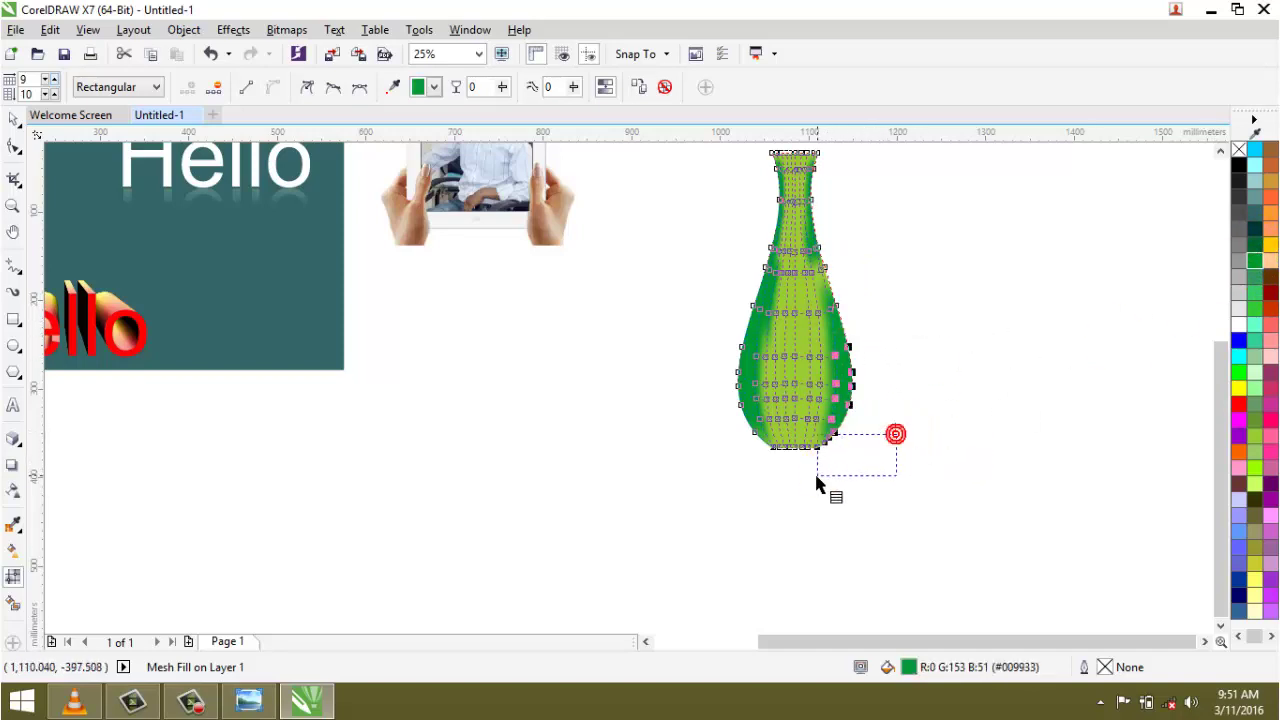
{"action": "left_click", "coordinate": [1255, 278]}
{"action": "left_click", "coordinate": [1254, 231]}
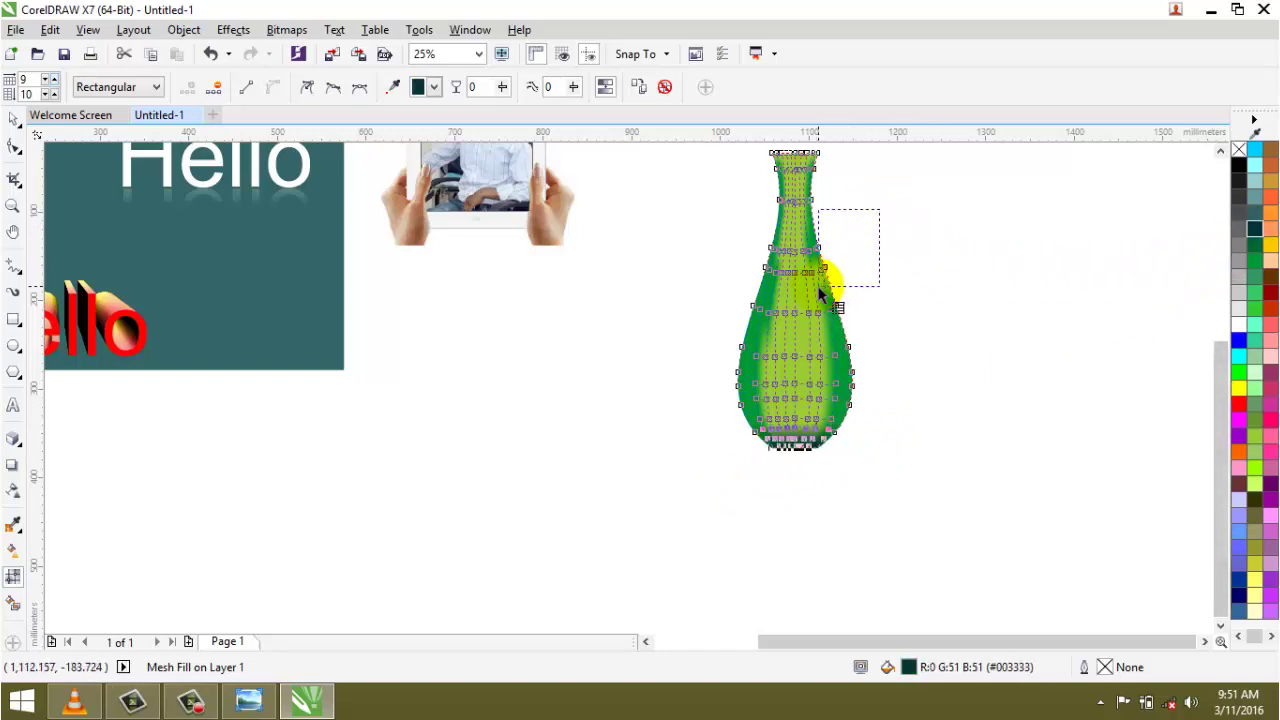
{"action": "left_click_drag", "start_coordinate": [828, 288], "coordinate": [810, 302]}
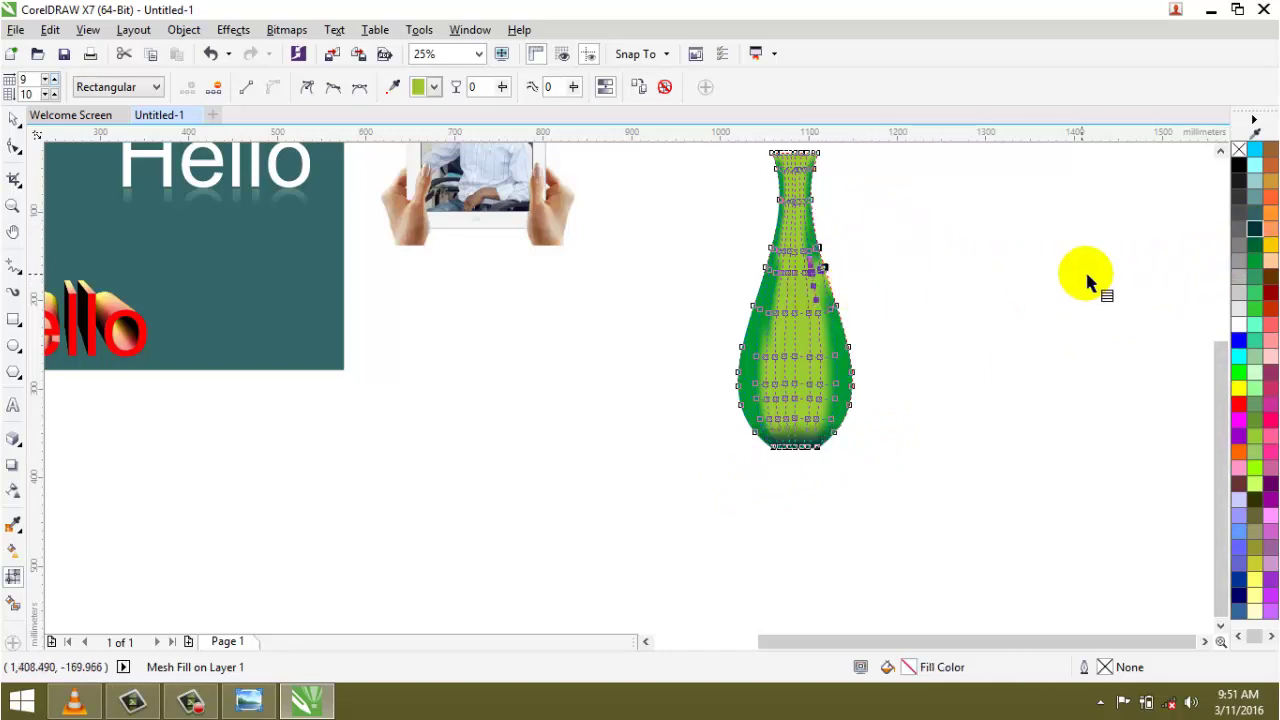
{"action": "left_click", "coordinate": [1255, 261]}
- Reselect the vase's mesh and colour its top row of nodes green
{"action": "left_click", "coordinate": [14, 120]}
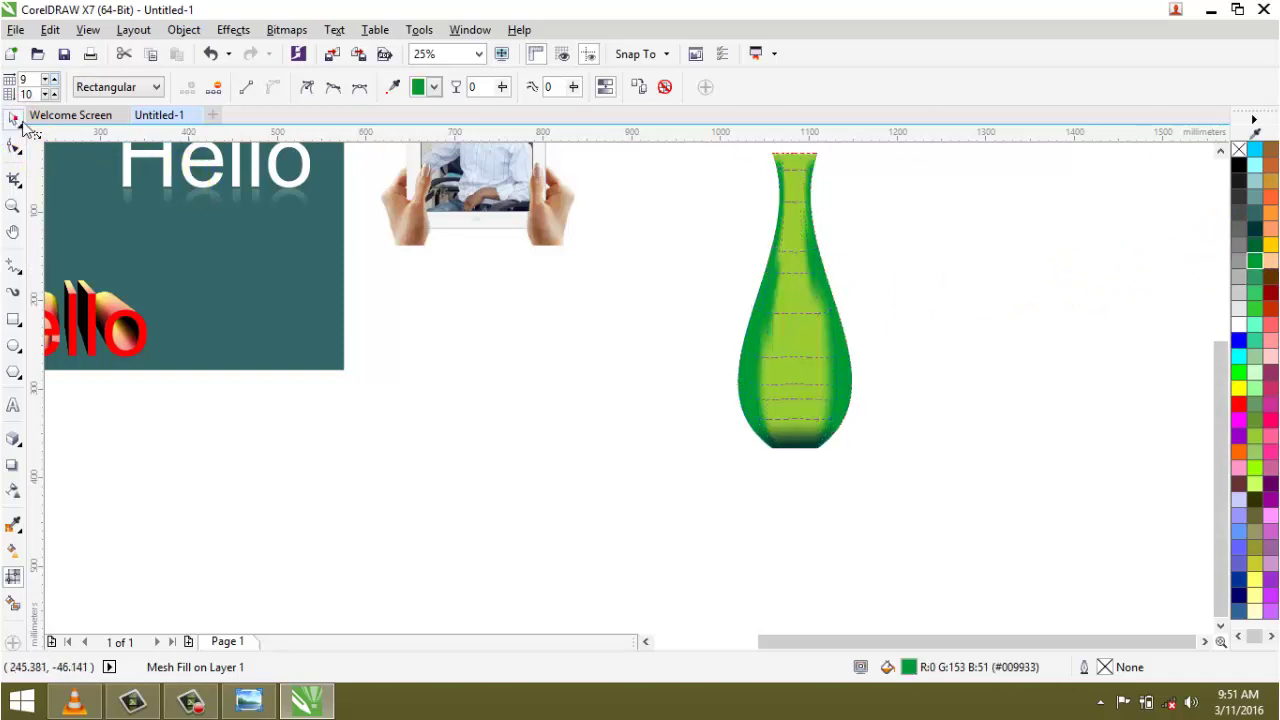
{"action": "scroll", "coordinate": [740, 343], "scroll_direction": "down", "scroll_amount": 2}
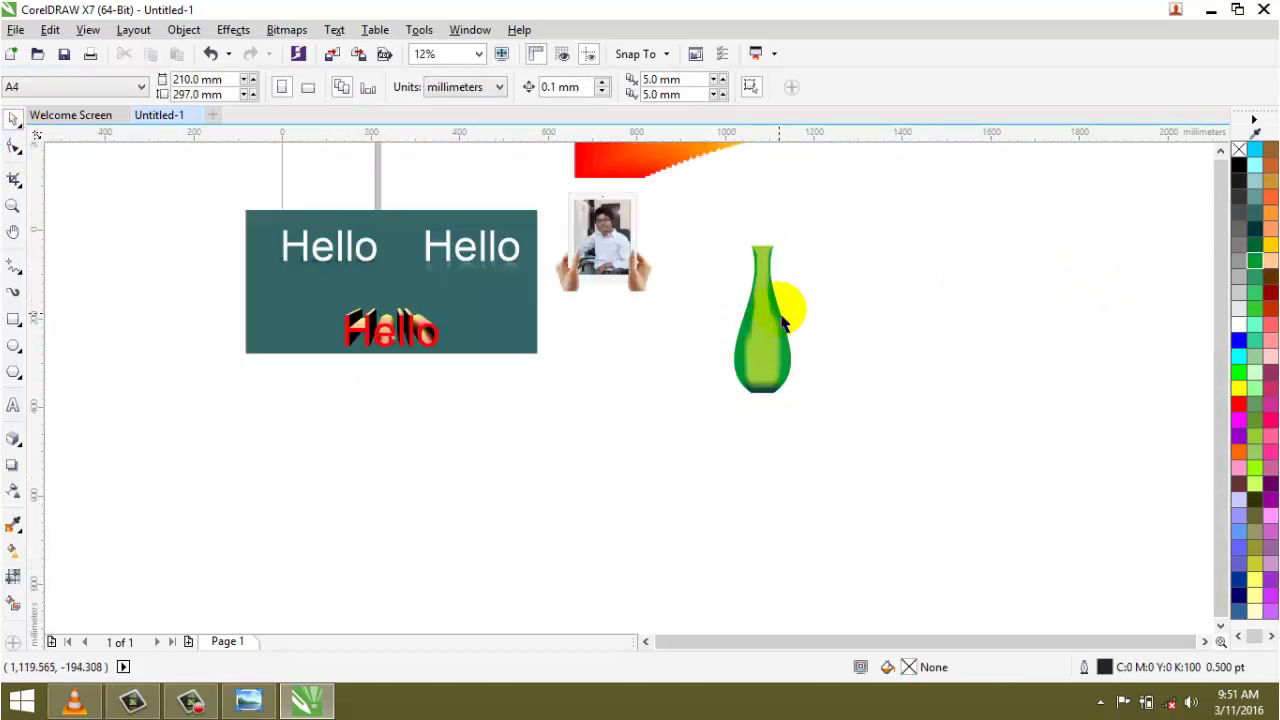
{"action": "scroll", "coordinate": [786, 290], "scroll_direction": "up", "scroll_amount": 2}
{"action": "double_click", "coordinate": [750, 335]}
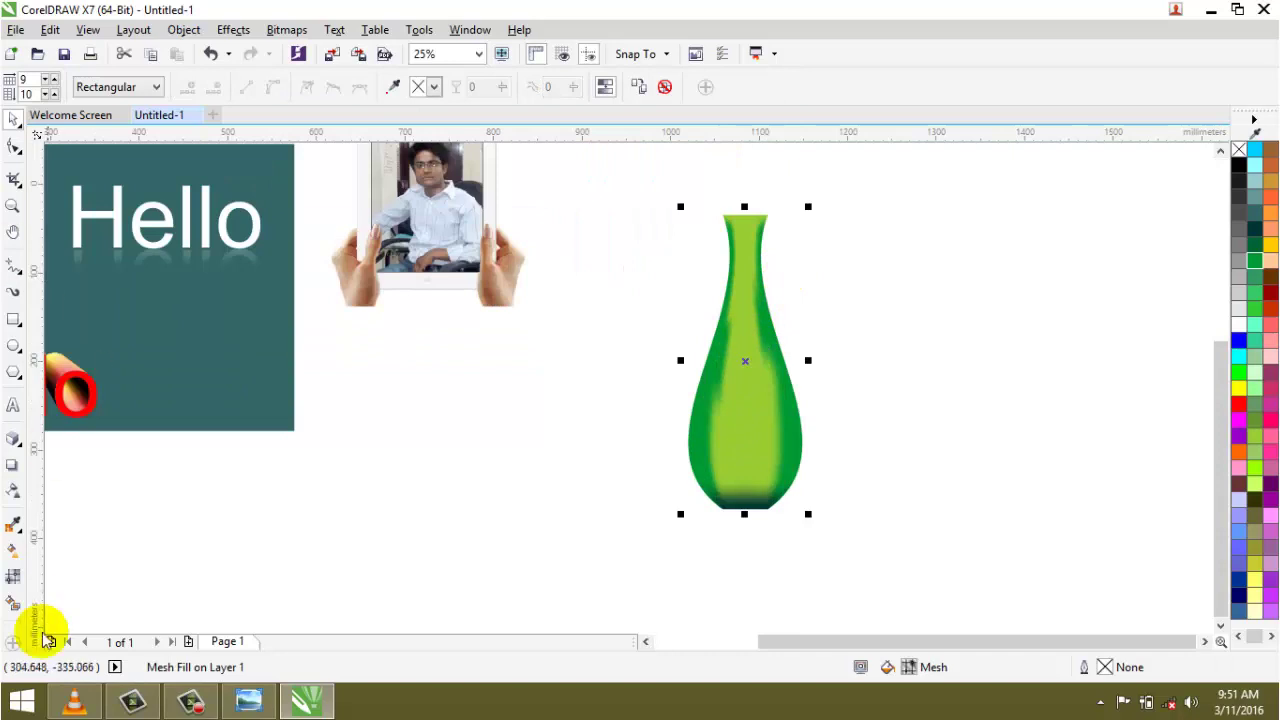
{"action": "left_click", "coordinate": [13, 575]}
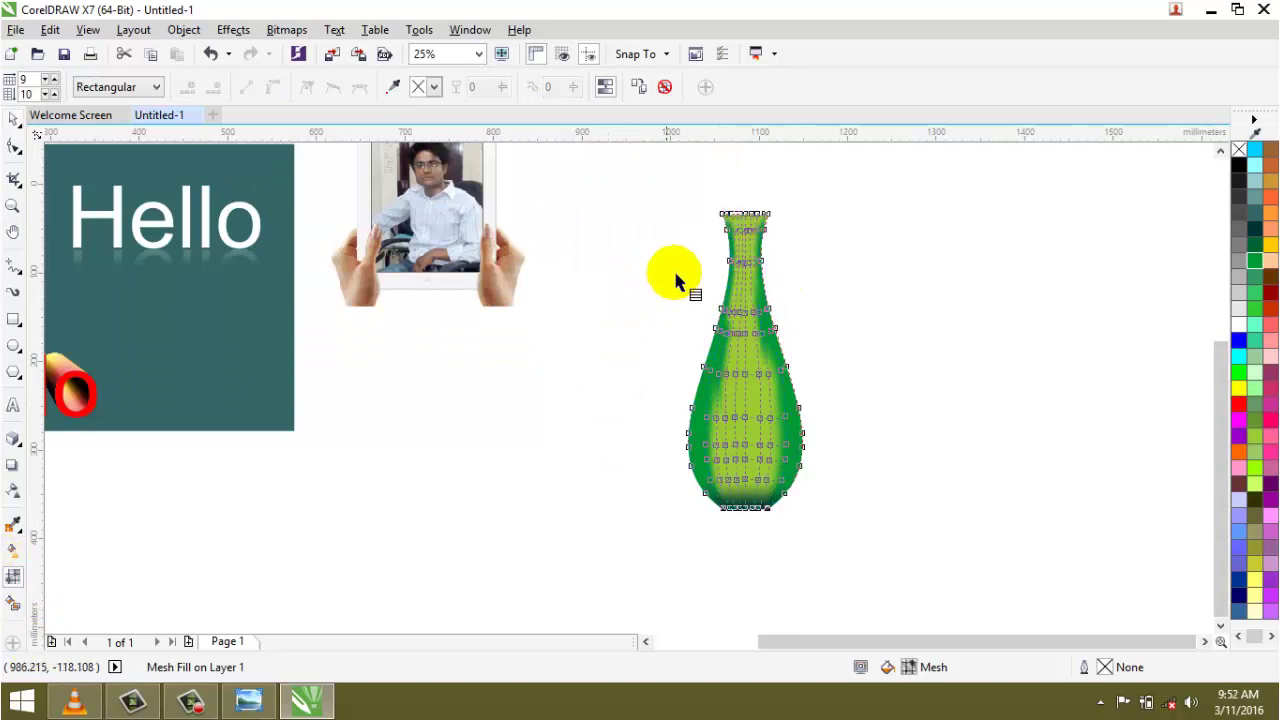
{"action": "left_click_drag", "start_coordinate": [693, 159], "coordinate": [716, 266]}
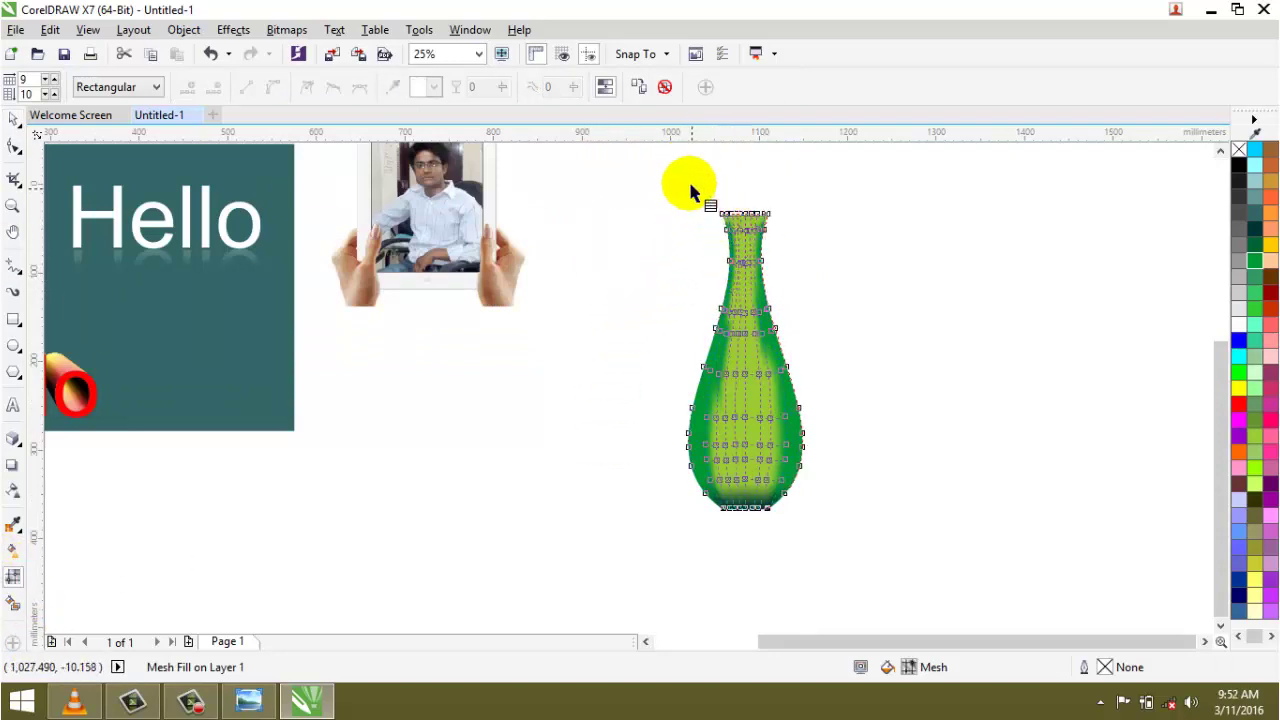
{"action": "left_click_drag", "start_coordinate": [690, 190], "coordinate": [783, 216]}
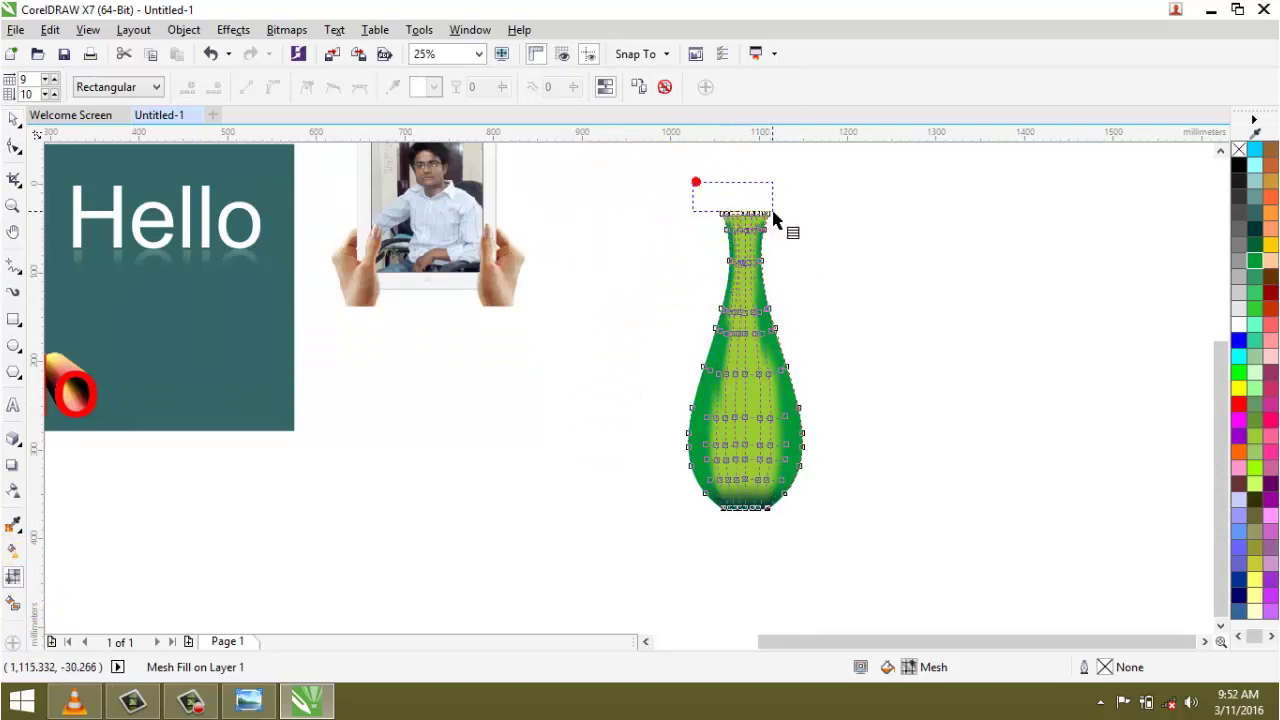
{"action": "left_click", "coordinate": [1254, 253]}
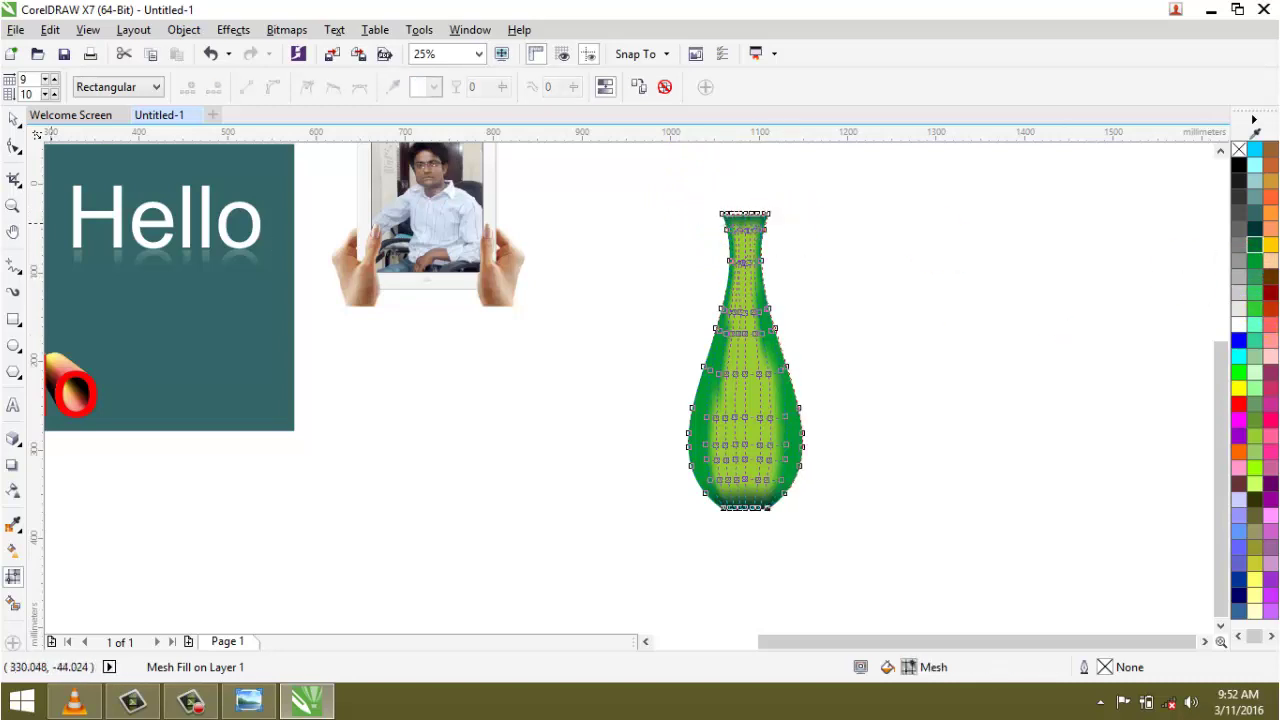
- Recolour the vase's bottom row of mesh nodes green (#009933) to match the body
{"action": "left_click", "coordinate": [13, 119]}
{"action": "left_click", "coordinate": [848, 380]}
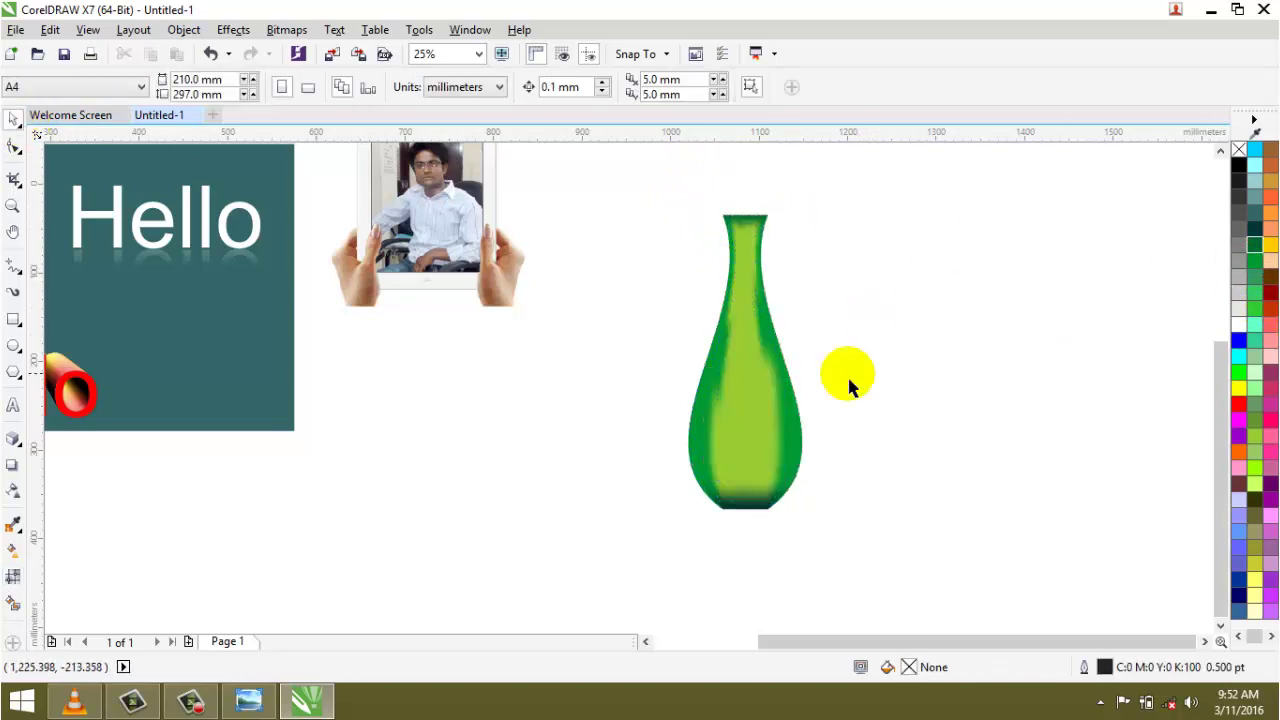
{"action": "scroll", "coordinate": [816, 380], "scroll_direction": "down", "scroll_amount": 1}
{"action": "scroll", "coordinate": [800, 521], "scroll_direction": "up", "scroll_amount": 2}
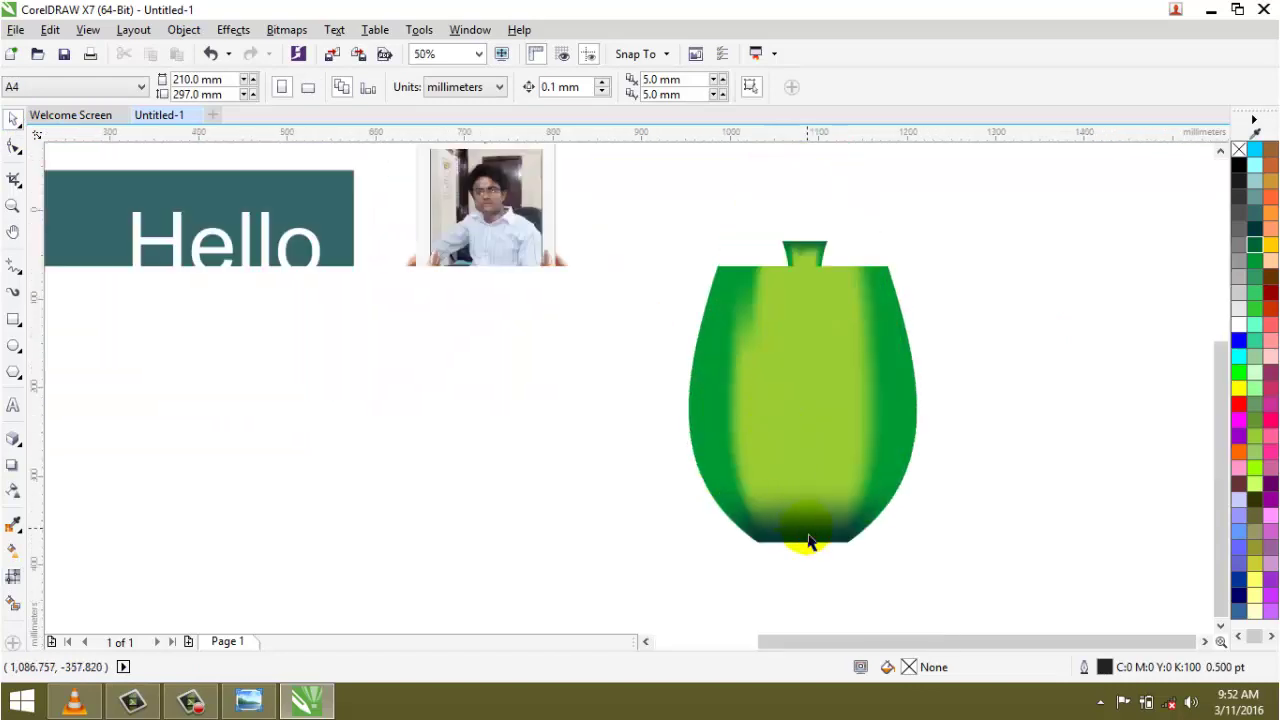
{"action": "scroll", "coordinate": [810, 541], "scroll_direction": "down", "scroll_amount": 1}
{"action": "key", "text": "m"}
{"action": "left_click", "coordinate": [820, 537]}
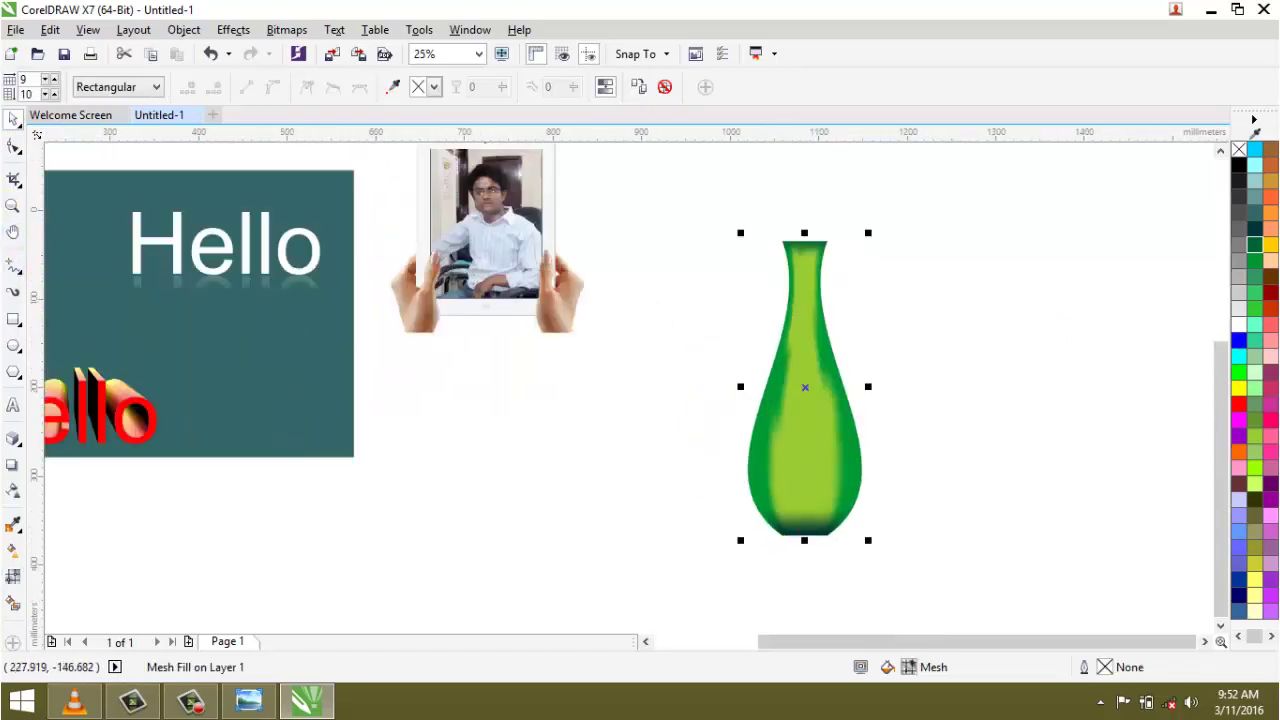
{"action": "left_click", "coordinate": [12, 578]}
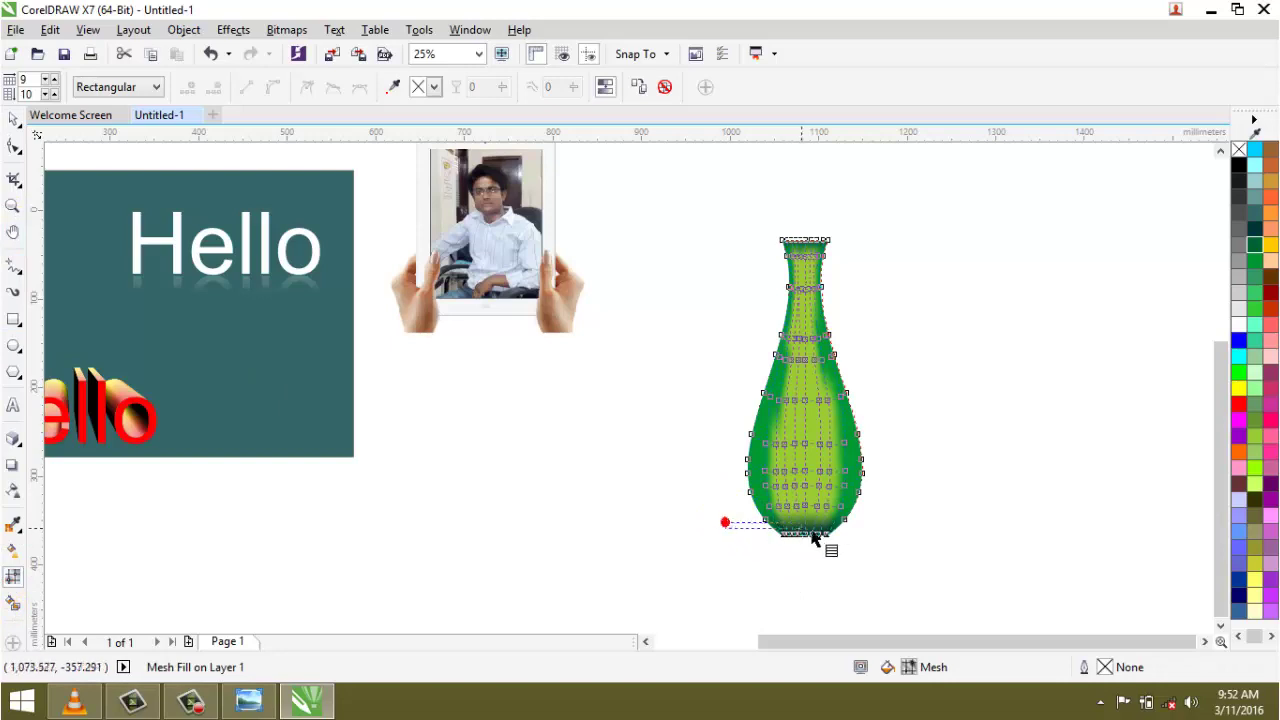
{"action": "left_click_drag", "start_coordinate": [870, 550], "coordinate": [866, 545]}
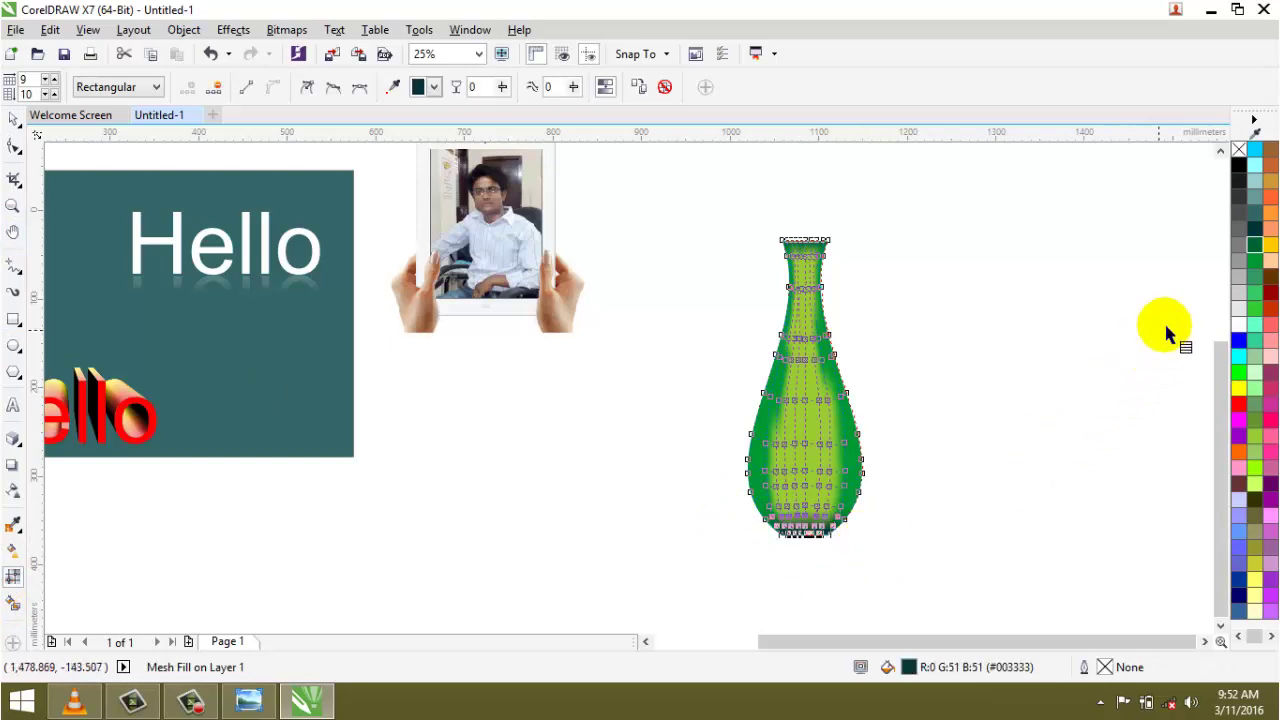
{"action": "left_click", "coordinate": [1256, 268]}
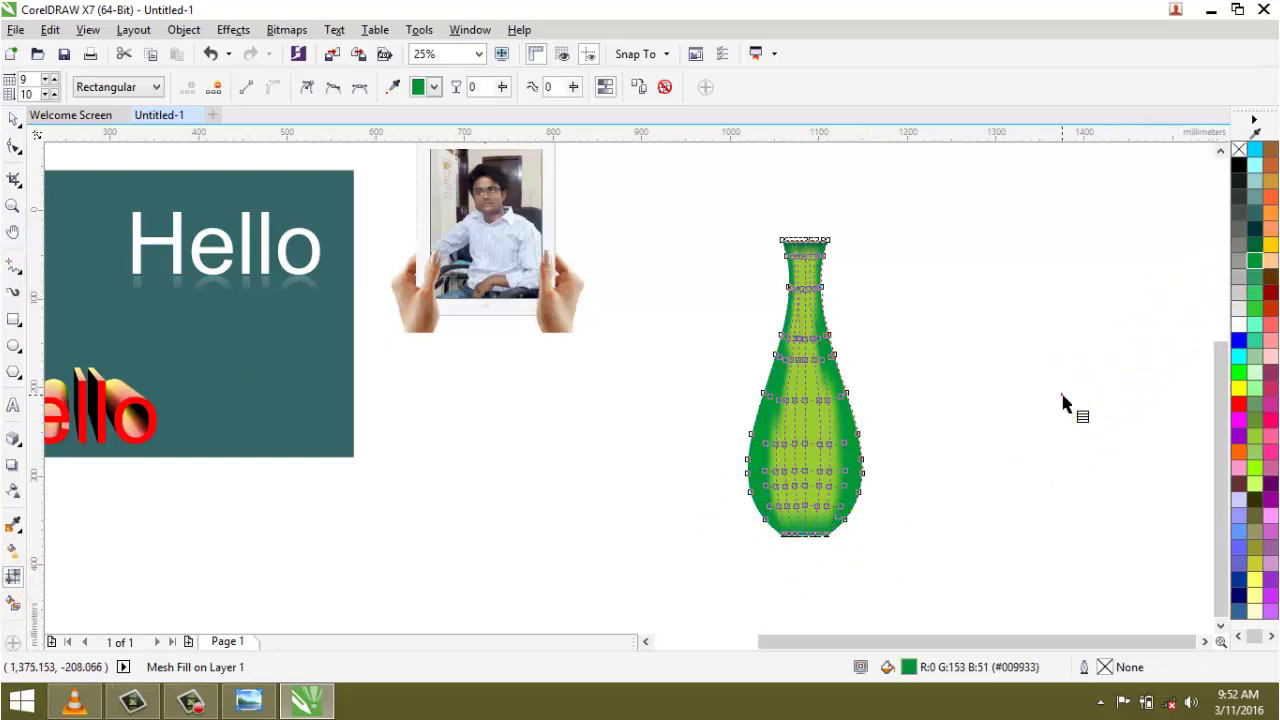
{"action": "left_click", "coordinate": [866, 557]}
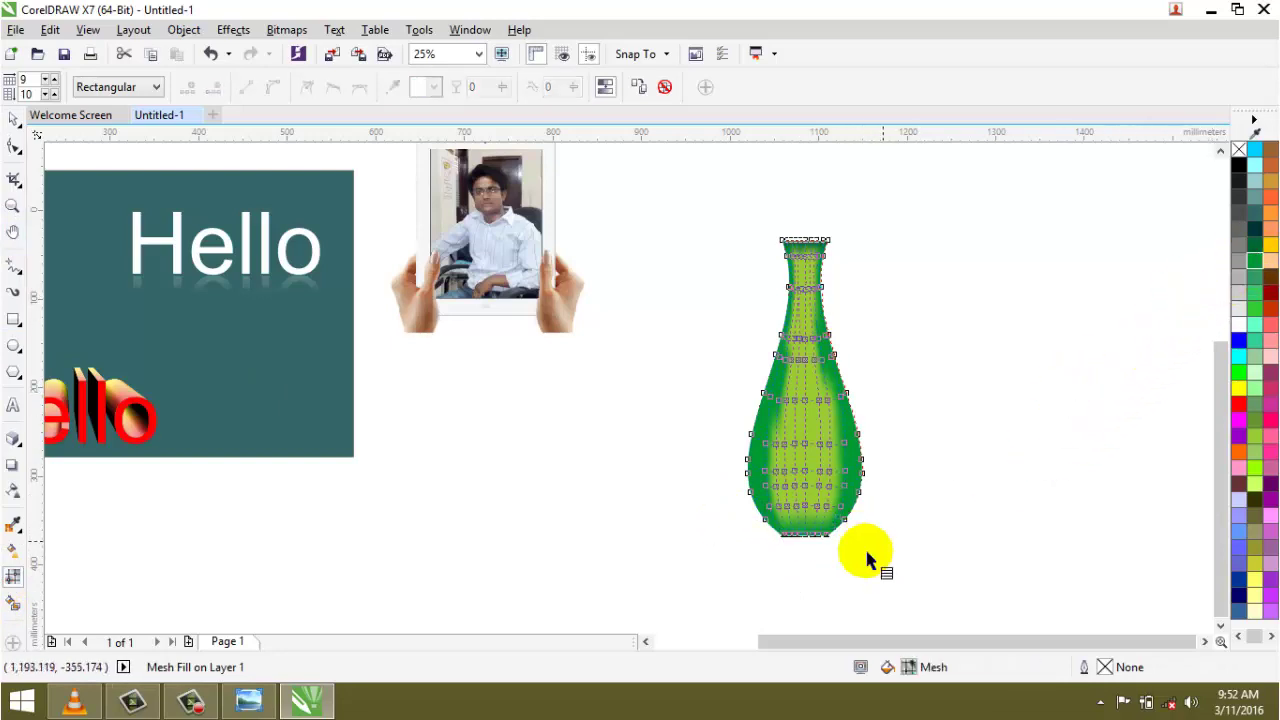
{"action": "left_click", "coordinate": [13, 118]}
{"action": "left_click", "coordinate": [940, 325]}
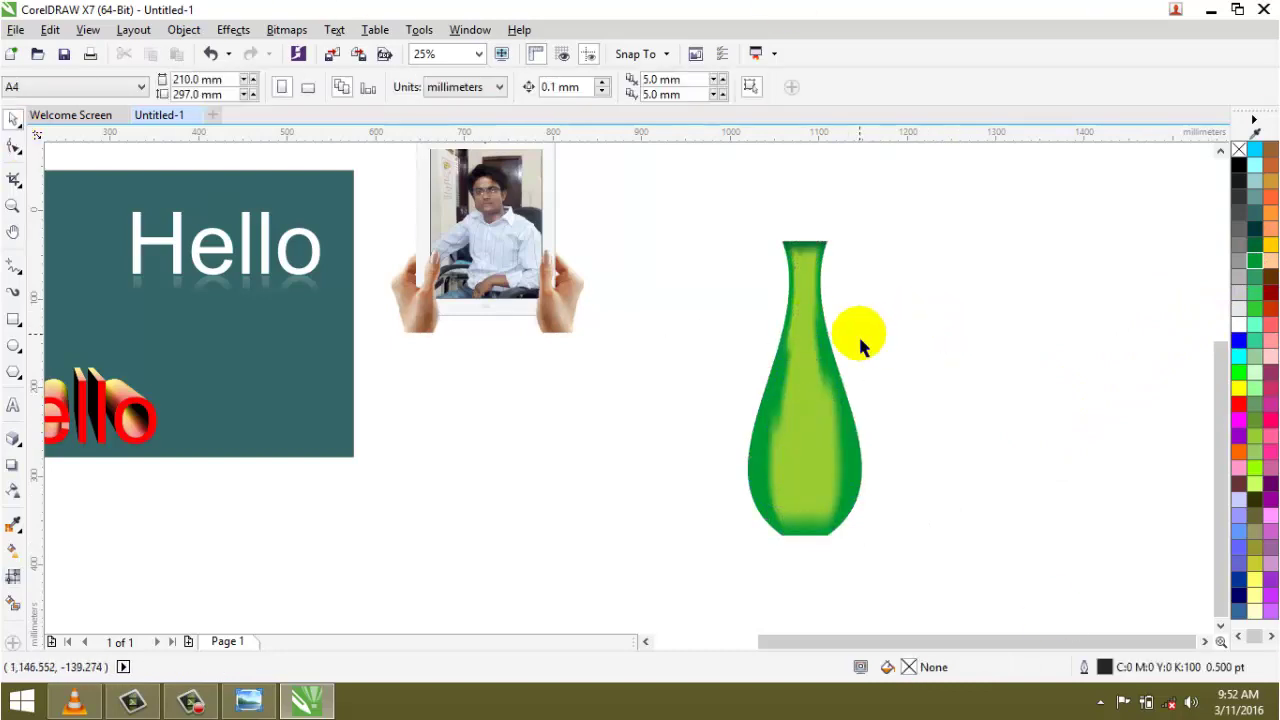
{"action": "scroll", "coordinate": [857, 336], "scroll_direction": "down", "scroll_amount": 2}
{"action": "scroll", "coordinate": [816, 368], "scroll_direction": "up", "scroll_amount": 1}
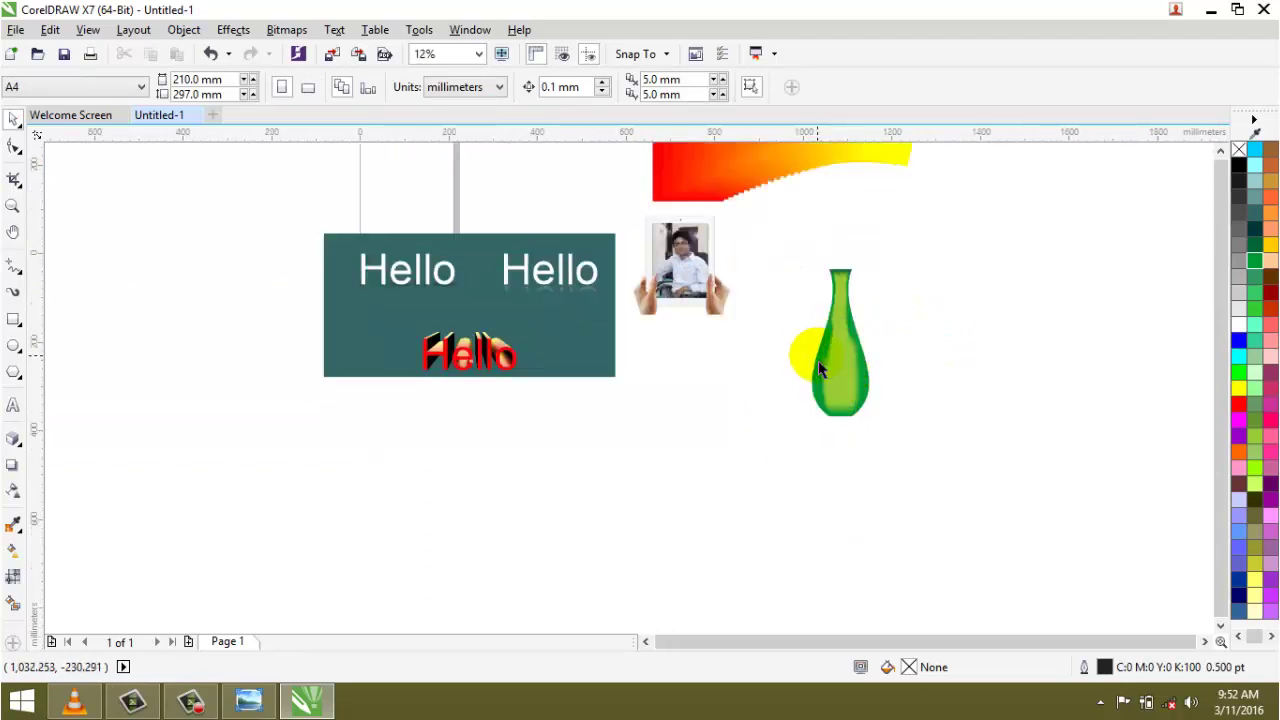
{"action": "scroll", "coordinate": [818, 370], "scroll_direction": "up", "scroll_amount": 2}
{"action": "scroll", "coordinate": [895, 335], "scroll_direction": "down", "scroll_amount": 2}
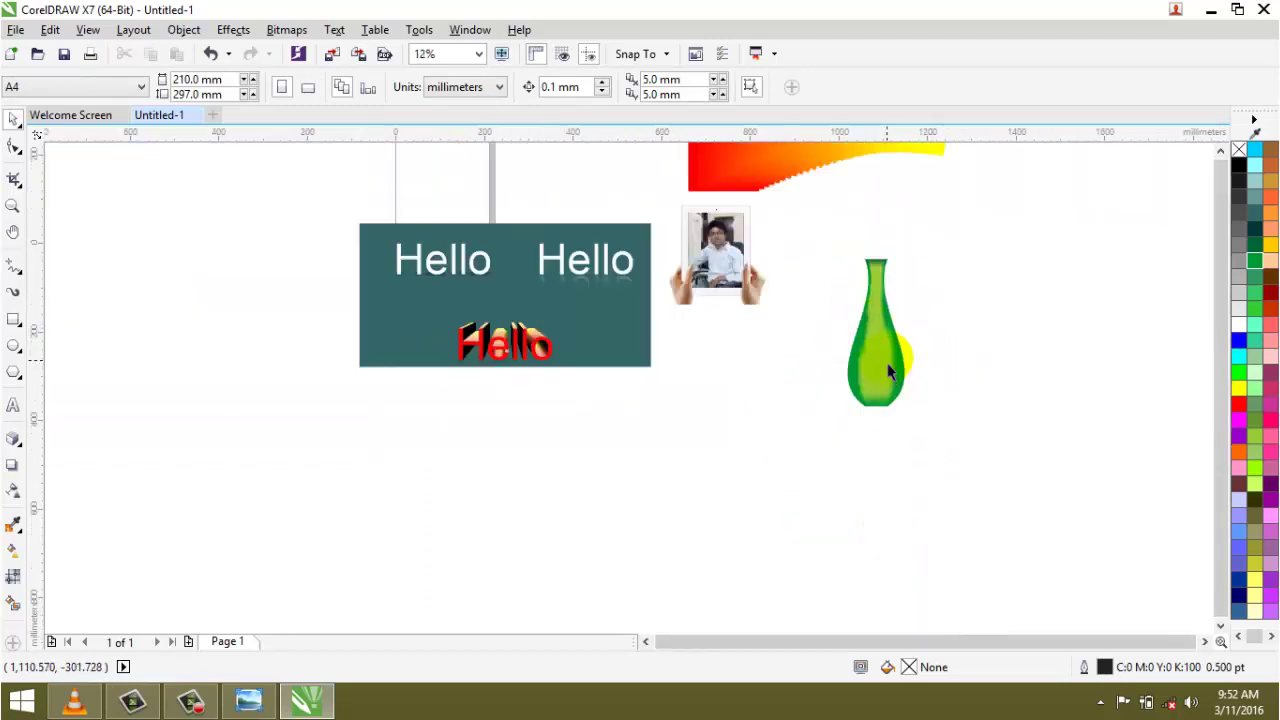
{"action": "scroll", "coordinate": [891, 366], "scroll_direction": "up", "scroll_amount": 2}
{"action": "scroll", "coordinate": [891, 369], "scroll_direction": "down", "scroll_amount": 2}
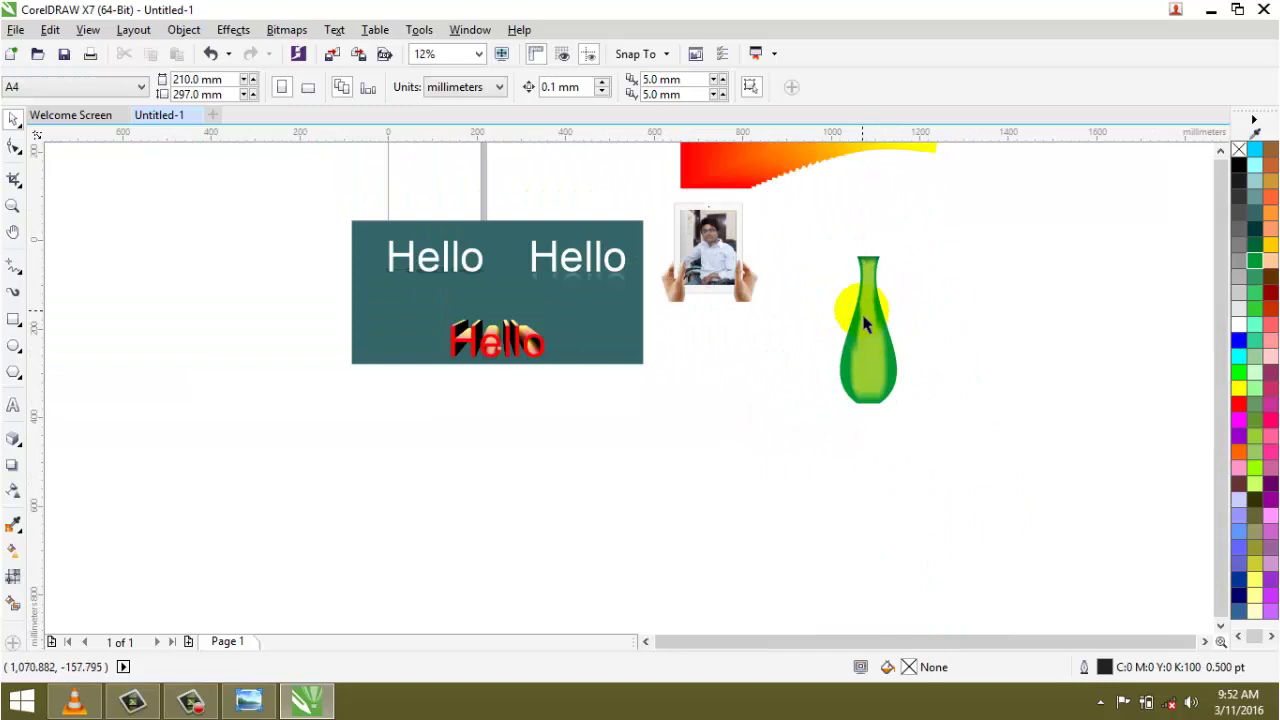
{"action": "scroll", "coordinate": [860, 310], "scroll_direction": "down", "scroll_amount": 1}
{"action": "scroll", "coordinate": [870, 330], "scroll_direction": "up", "scroll_amount": 2}
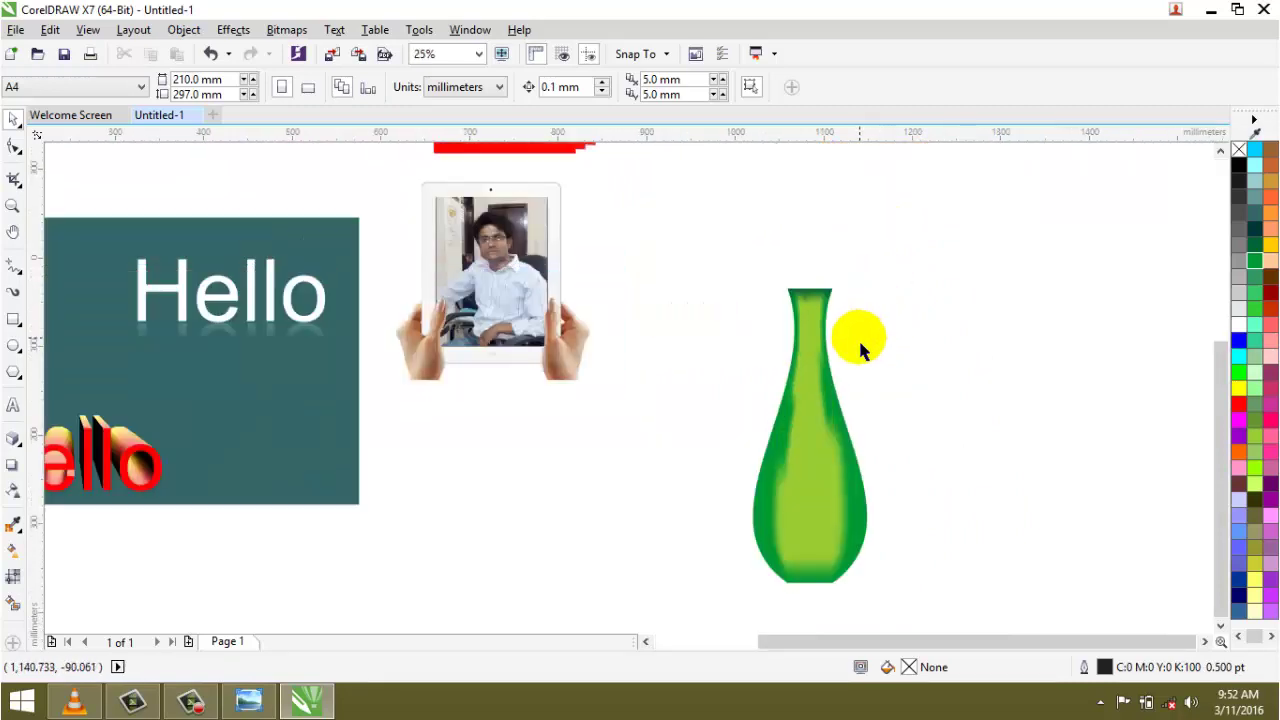
{"action": "scroll", "coordinate": [862, 350], "scroll_direction": "down", "scroll_amount": 1}
{"action": "scroll", "coordinate": [857, 349], "scroll_direction": "up", "scroll_amount": 1}
- Move the vase left and draw a 3-Point Curve handle bowing out from its side
{"action": "left_click_drag", "start_coordinate": [842, 431], "coordinate": [747, 393]}
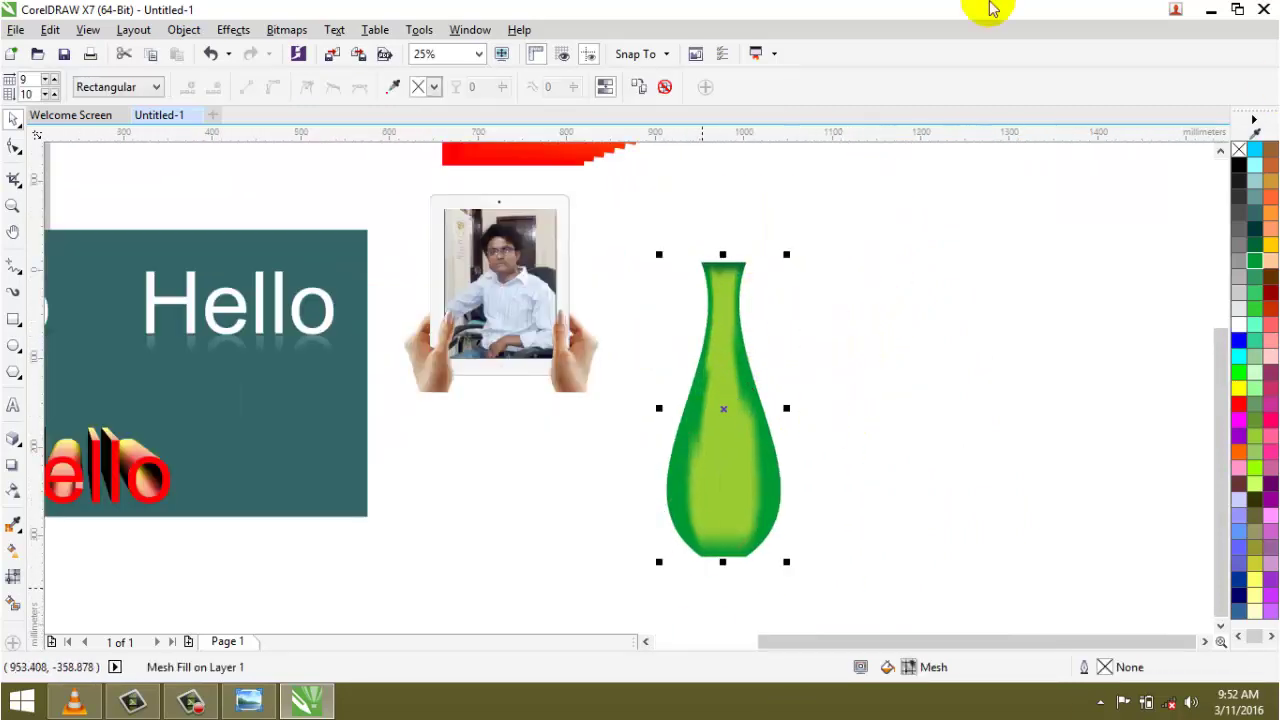
{"action": "left_click", "coordinate": [10, 270]}
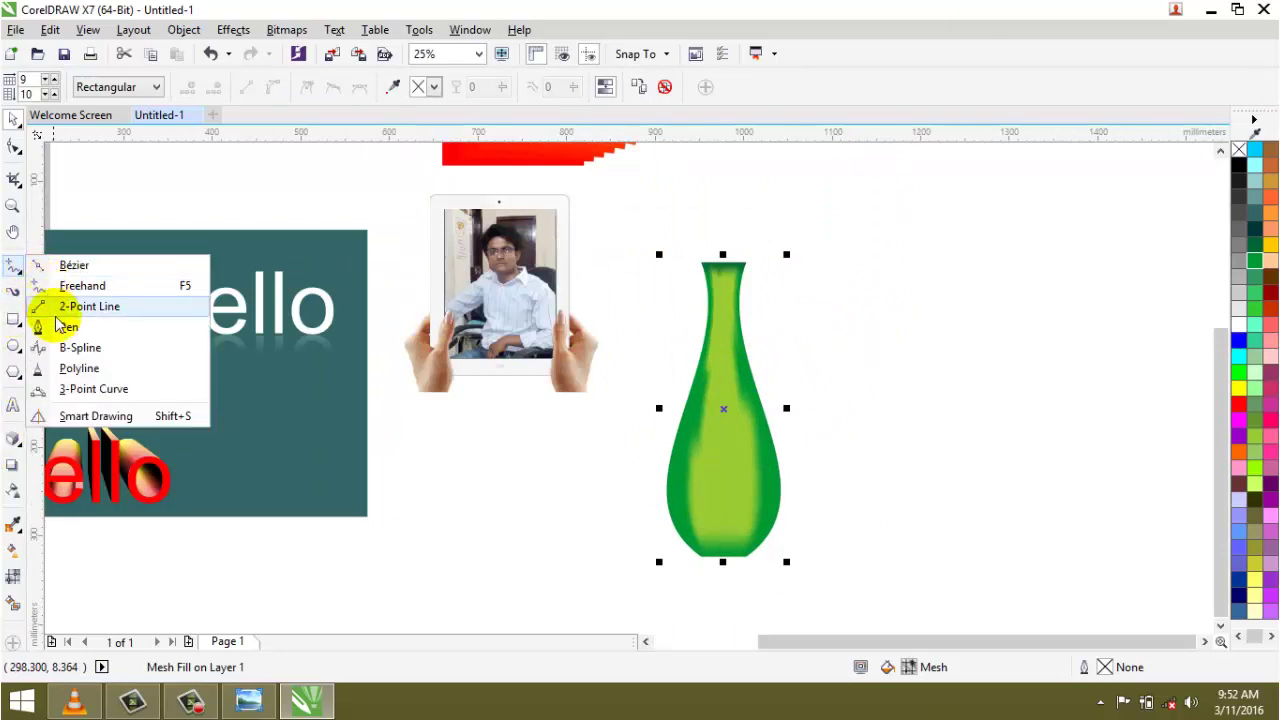
{"action": "left_click", "coordinate": [80, 389]}
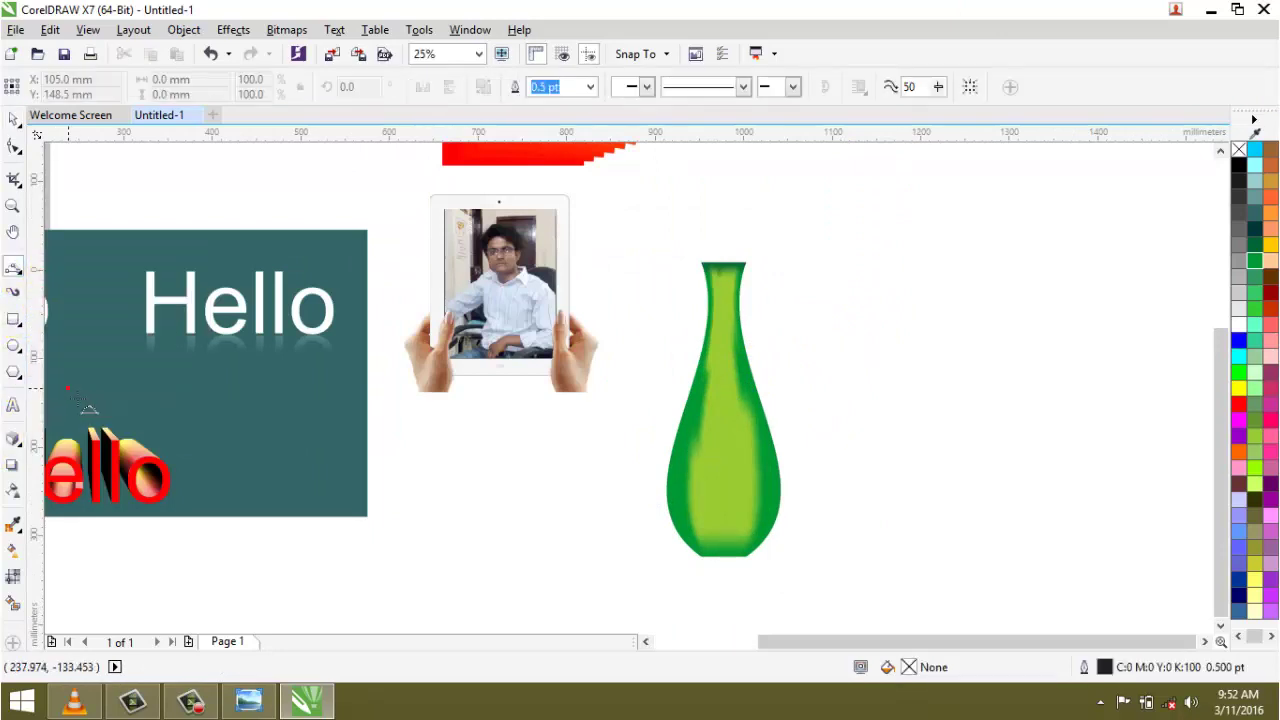
{"action": "left_click_drag", "start_coordinate": [771, 404], "coordinate": [782, 482]}
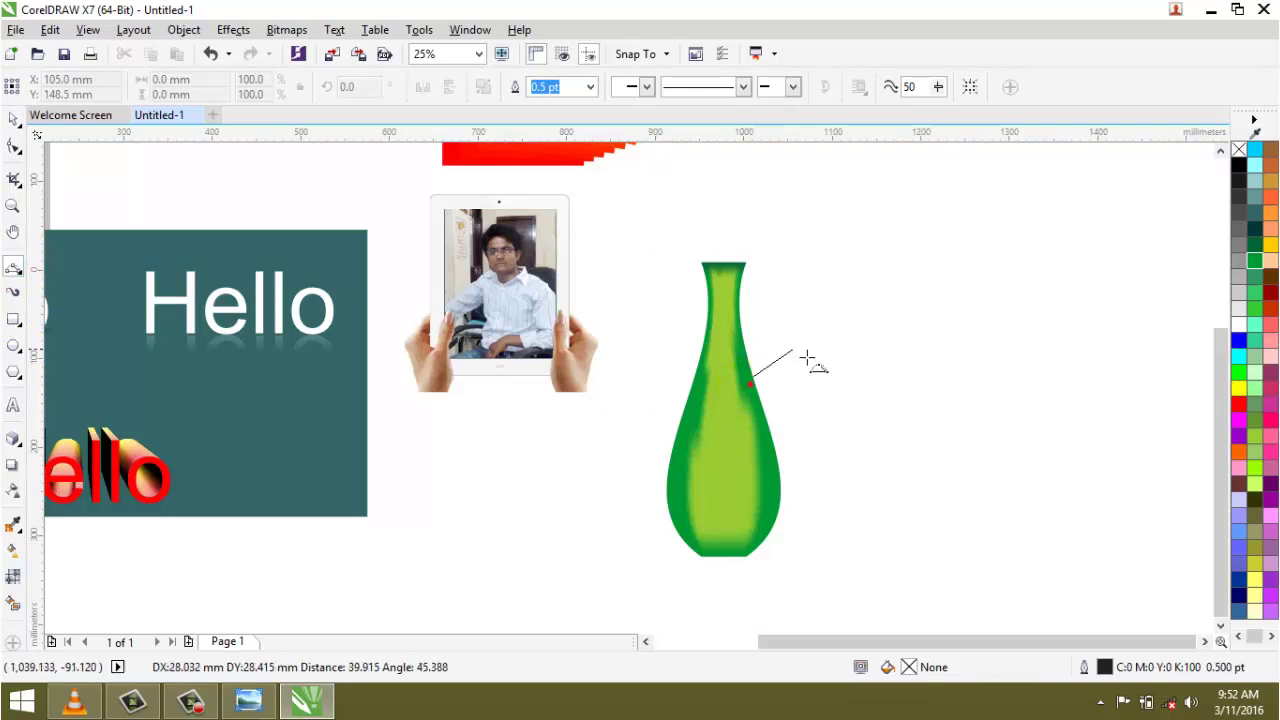
{"action": "left_click_drag", "start_coordinate": [805, 415], "coordinate": [818, 373]}
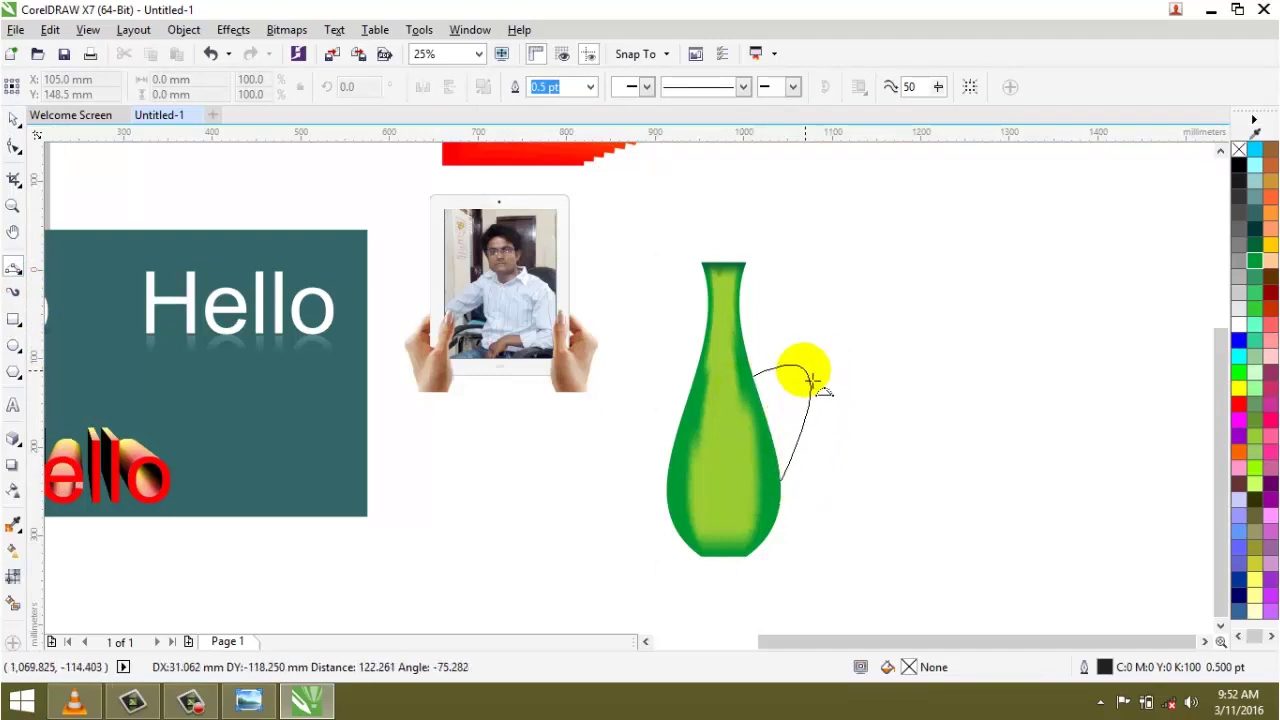
{"action": "left_click", "coordinate": [810, 362]}
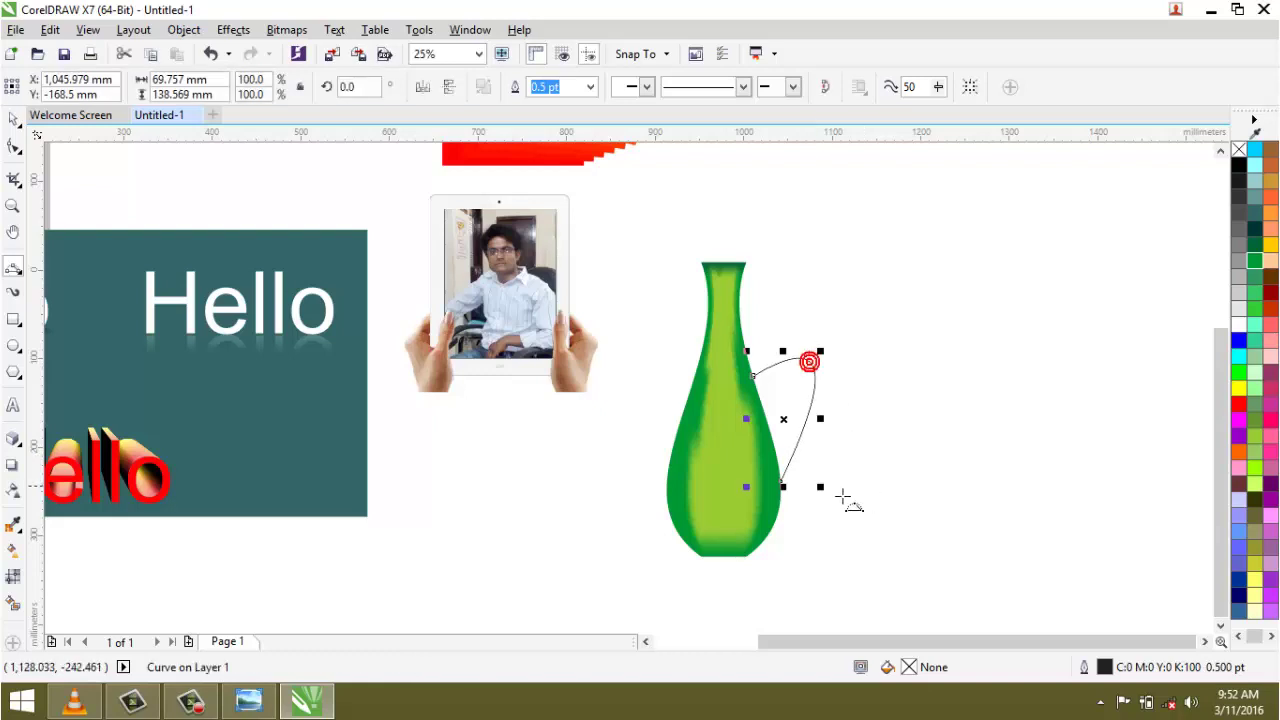
- Draw a small inward curve at the vase edge and scale it to about 59%
{"action": "scroll", "coordinate": [733, 428], "scroll_direction": "up", "scroll_amount": 1}
{"action": "left_click", "coordinate": [773, 348]}
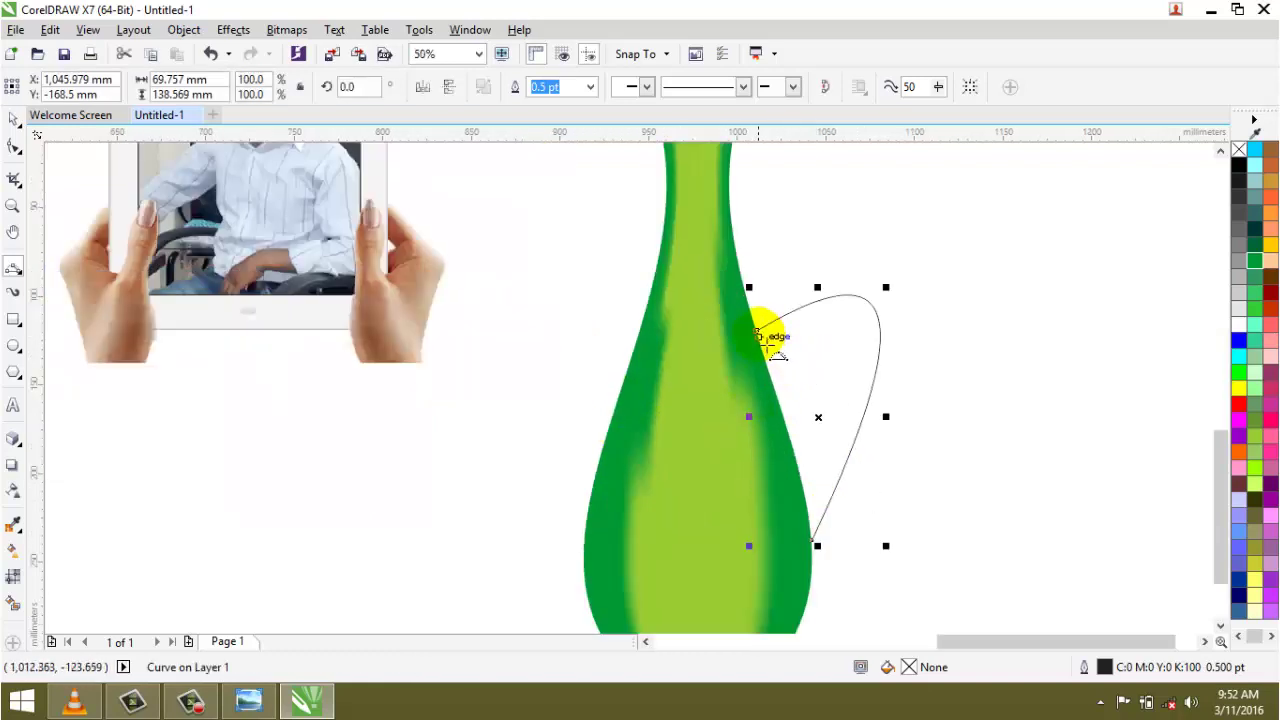
{"action": "left_click_drag", "start_coordinate": [757, 336], "coordinate": [768, 369]}
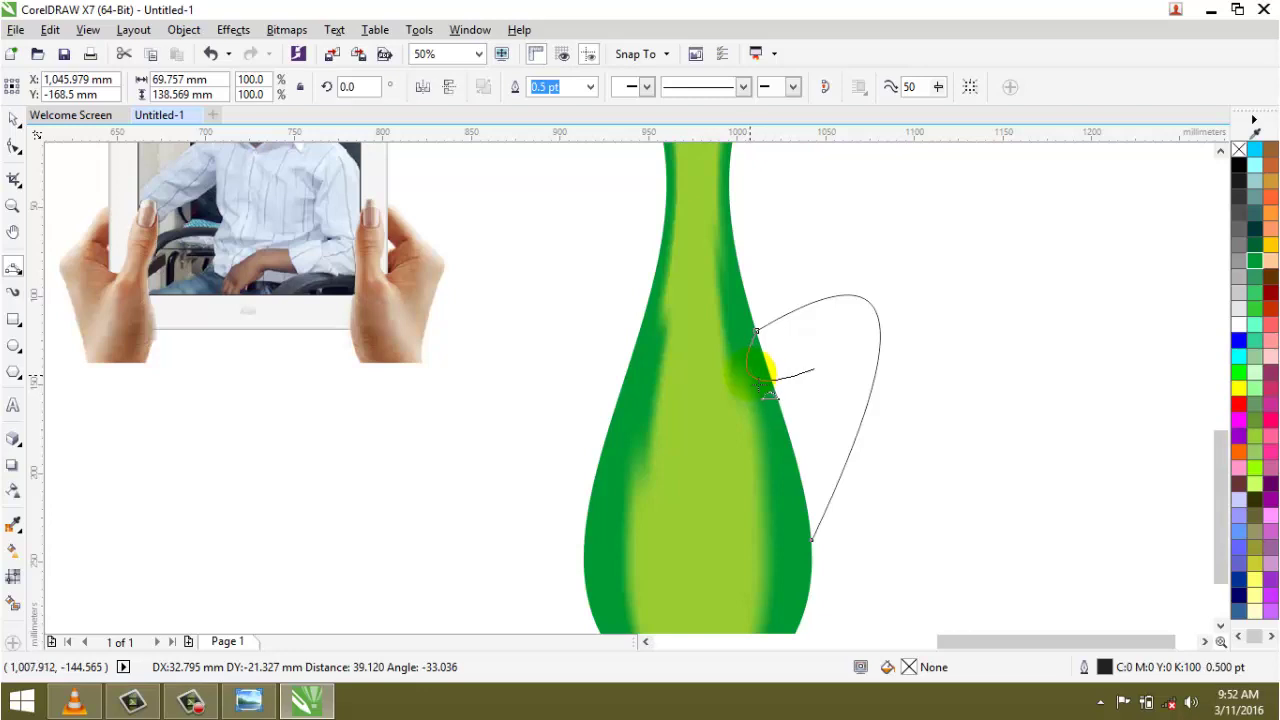
{"action": "left_click", "coordinate": [762, 395]}
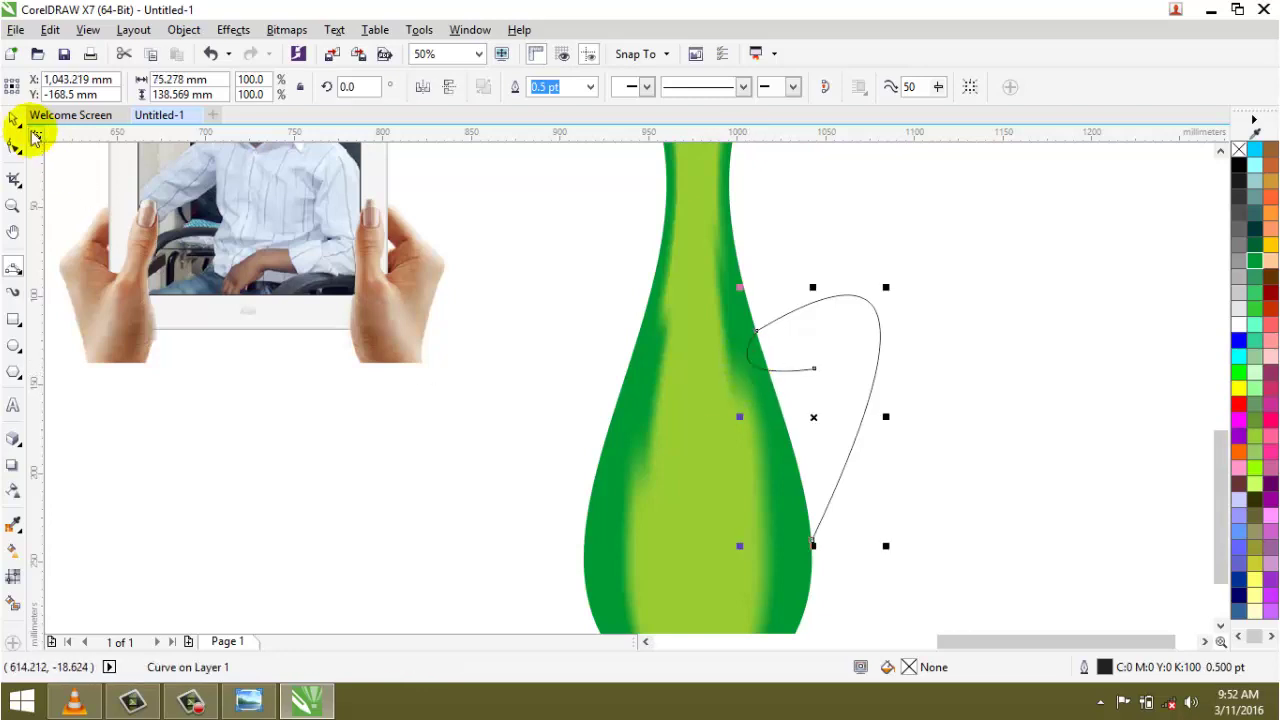
{"action": "left_click", "coordinate": [13, 120]}
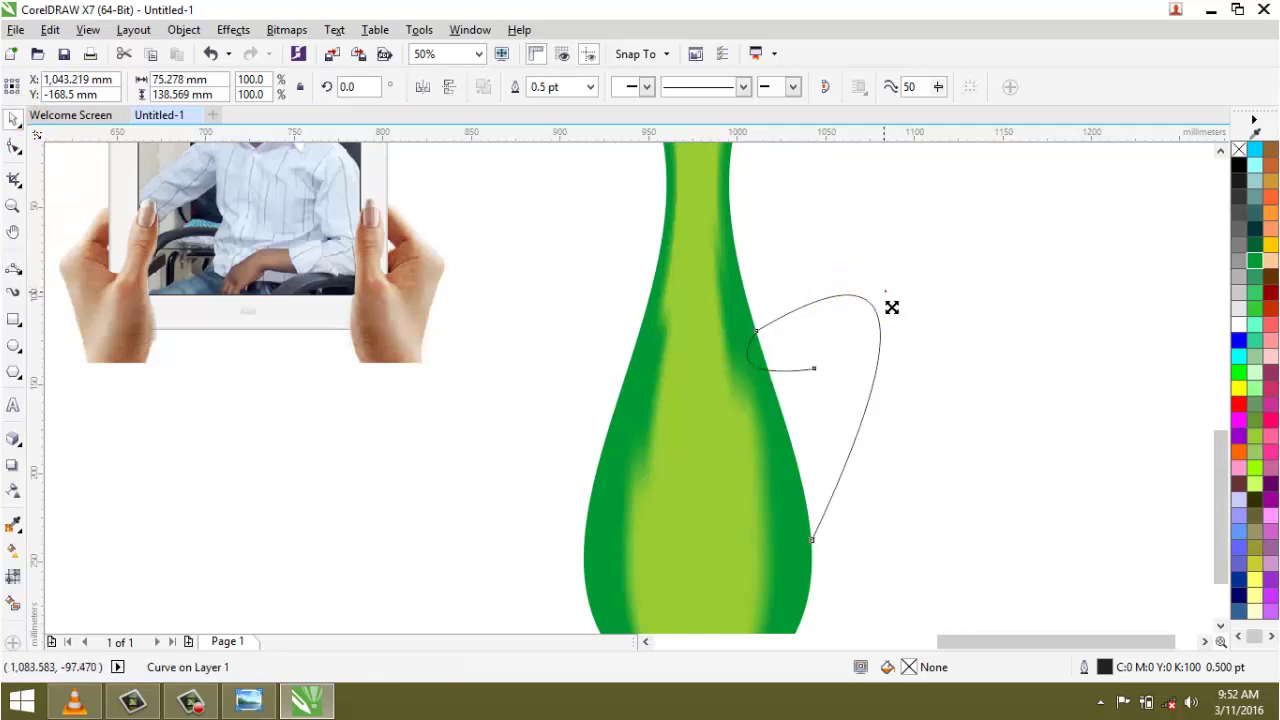
{"action": "left_click_drag", "start_coordinate": [882, 305], "coordinate": [840, 364]}
{"action": "left_click", "coordinate": [823, 345]}
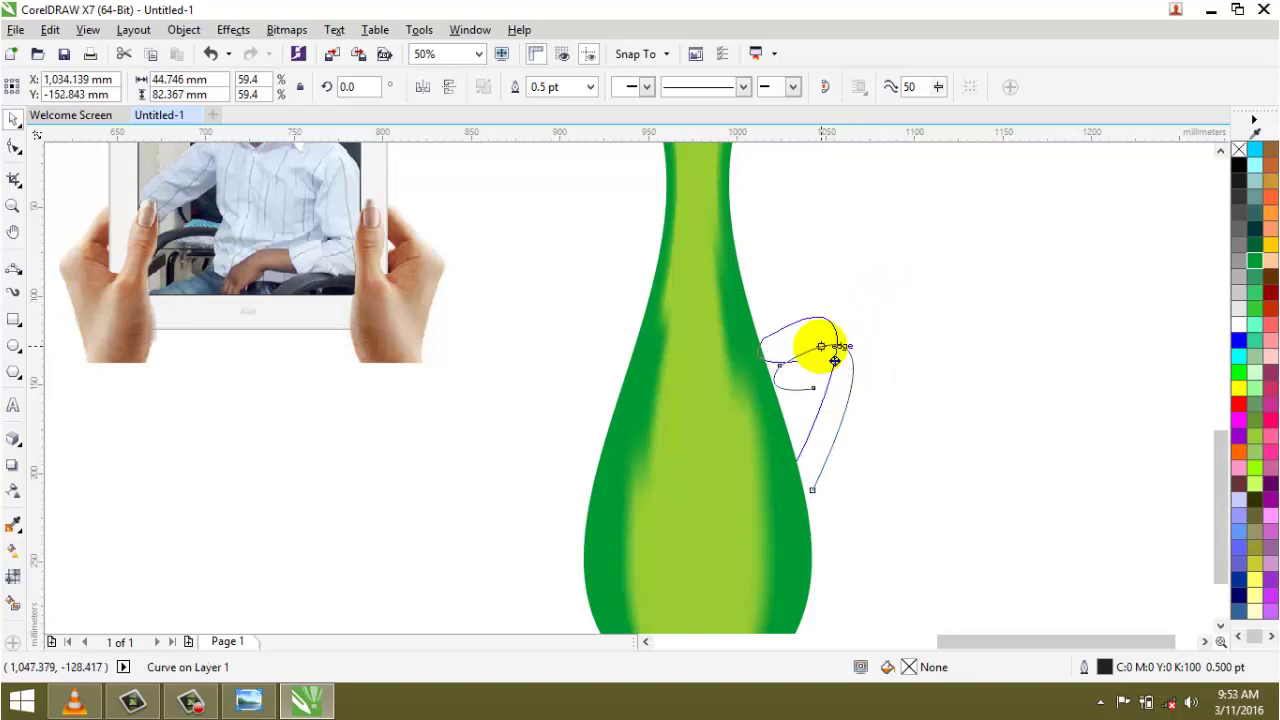
- Cancel the Insert Page box opened by Page Down, then show the shortcuts slide
{"action": "scroll", "coordinate": [766, 357], "scroll_direction": "down", "scroll_amount": 2}
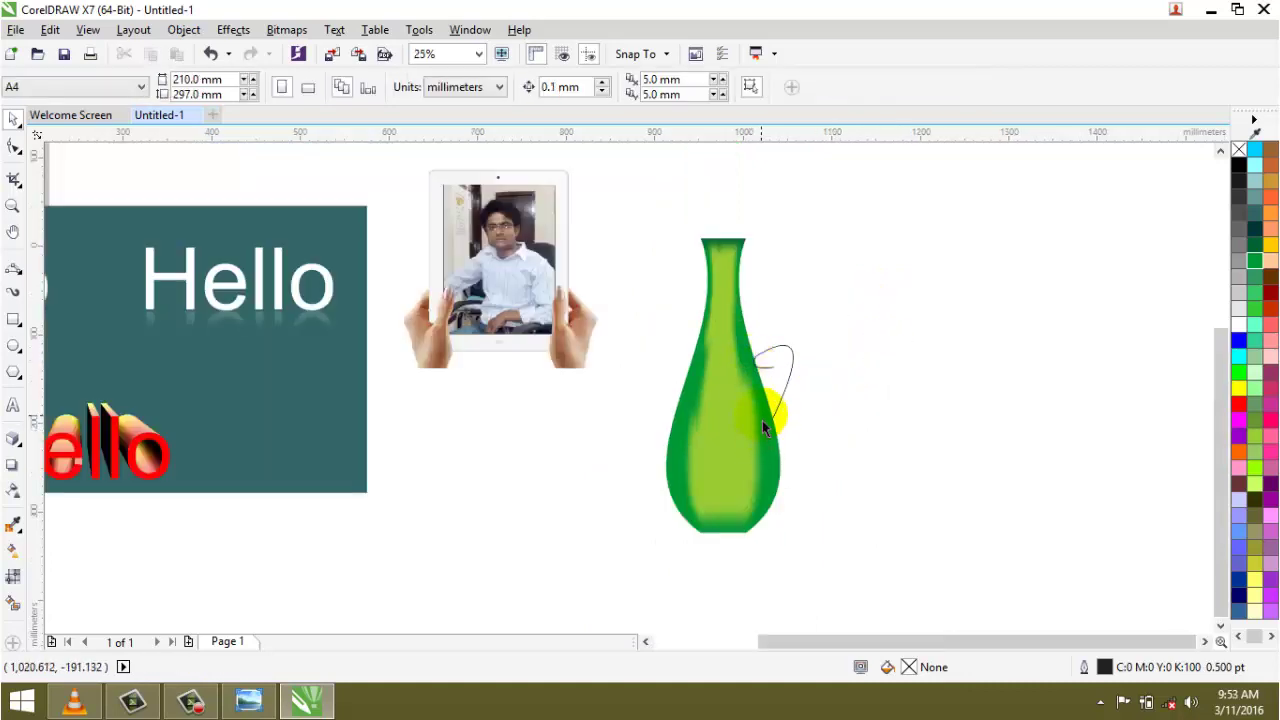
{"action": "left_click", "coordinate": [767, 388]}
{"action": "key", "text": "Page_Down"}
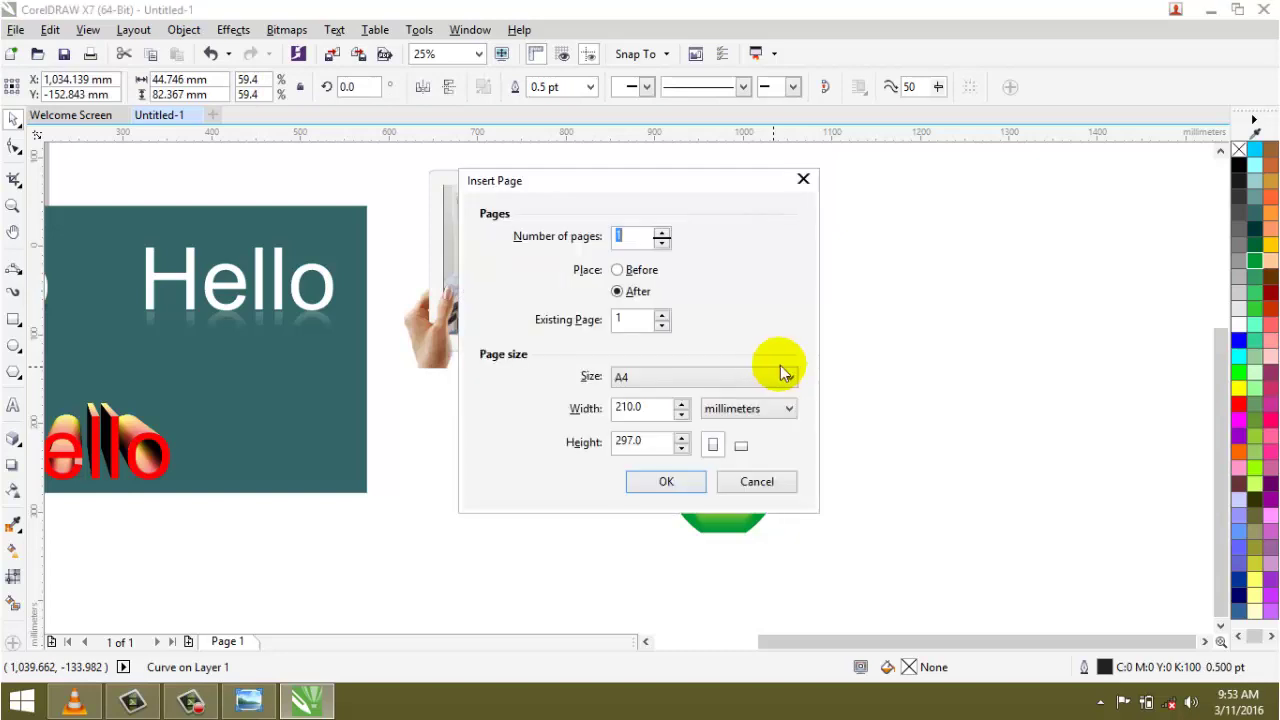
{"action": "left_click", "coordinate": [803, 171]}
{"action": "left_click", "coordinate": [820, 348]}
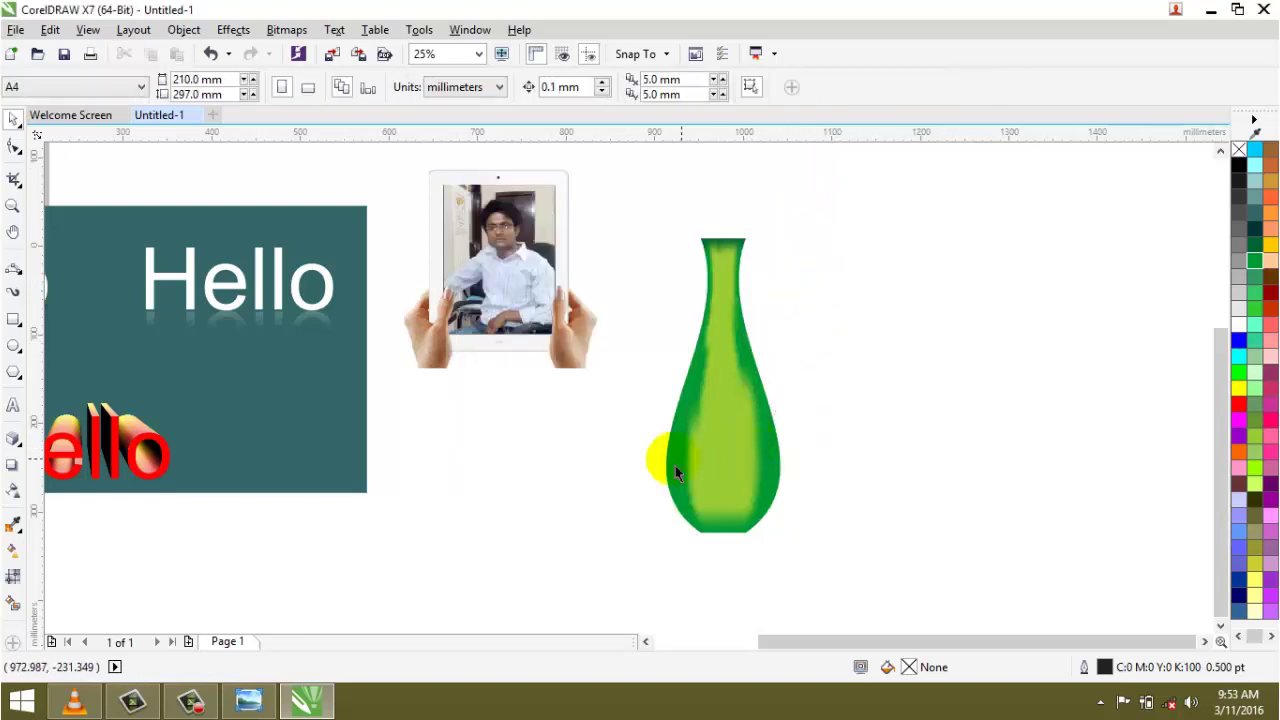
{"action": "left_click", "coordinate": [248, 700]}
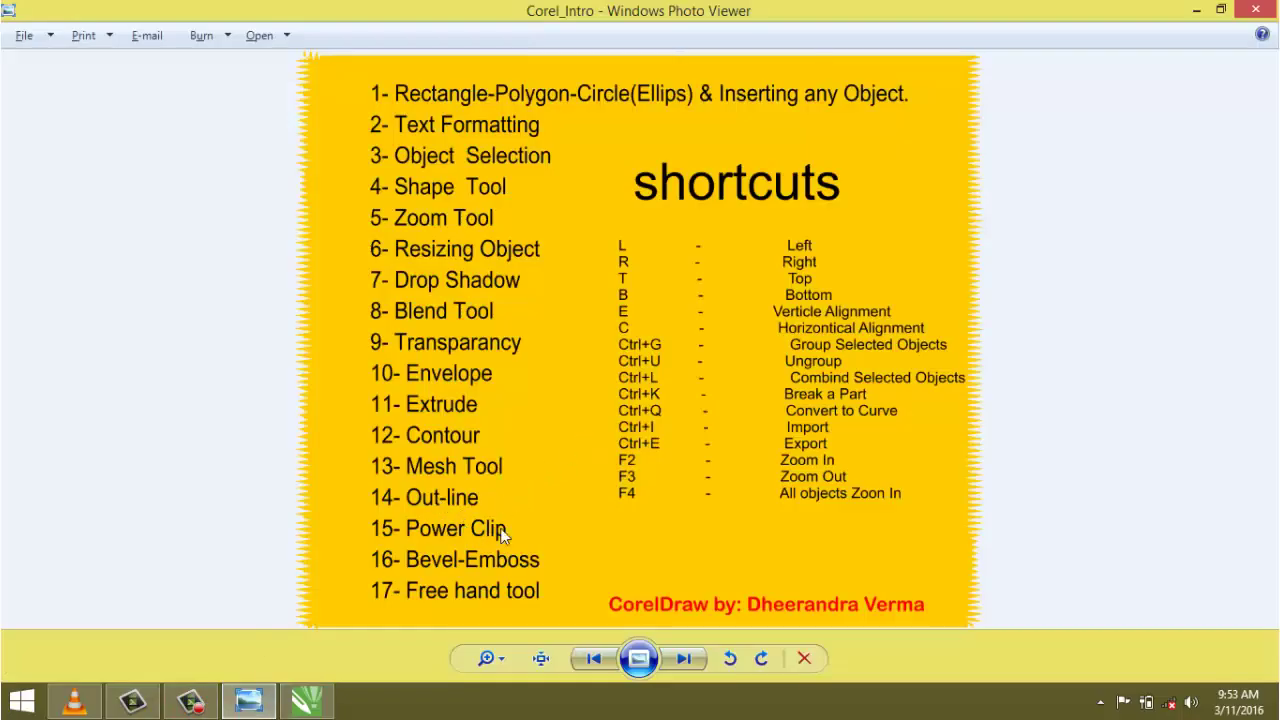
- Move the hands photo to the upper right of the page and enlarge it
{"action": "left_click", "coordinate": [306, 700]}
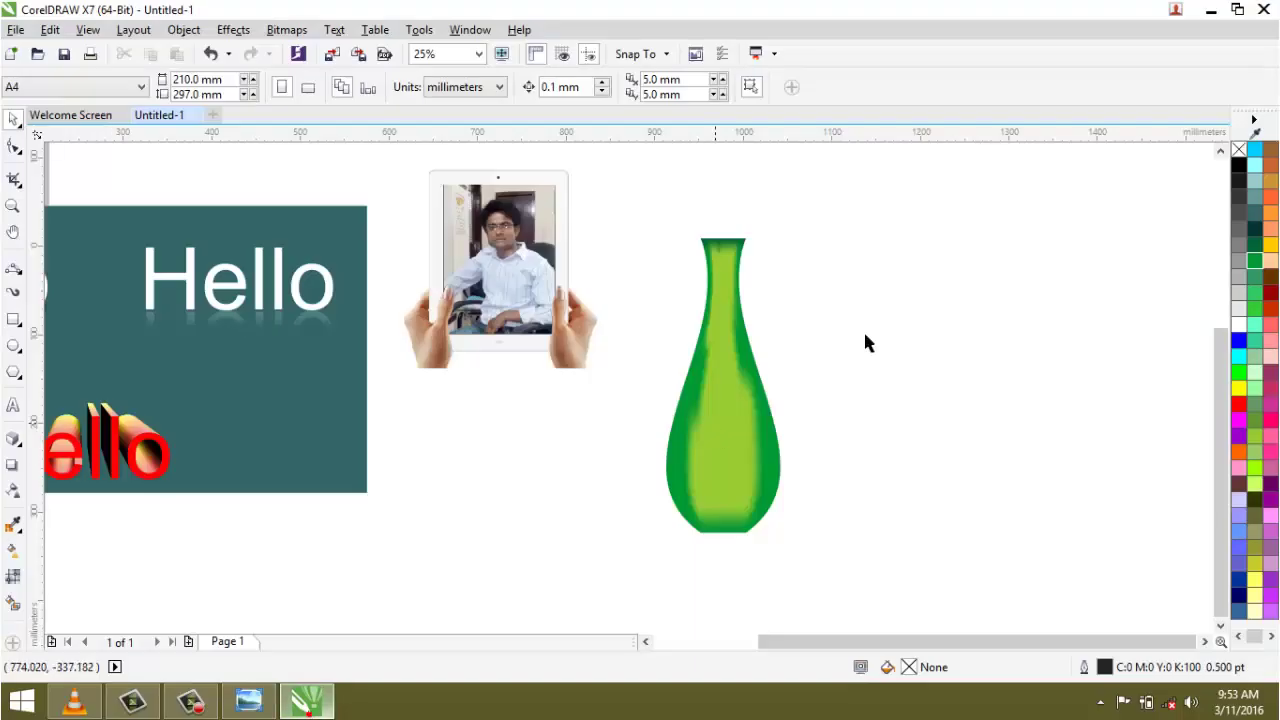
{"action": "scroll", "coordinate": [546, 325], "scroll_direction": "down", "scroll_amount": 2}
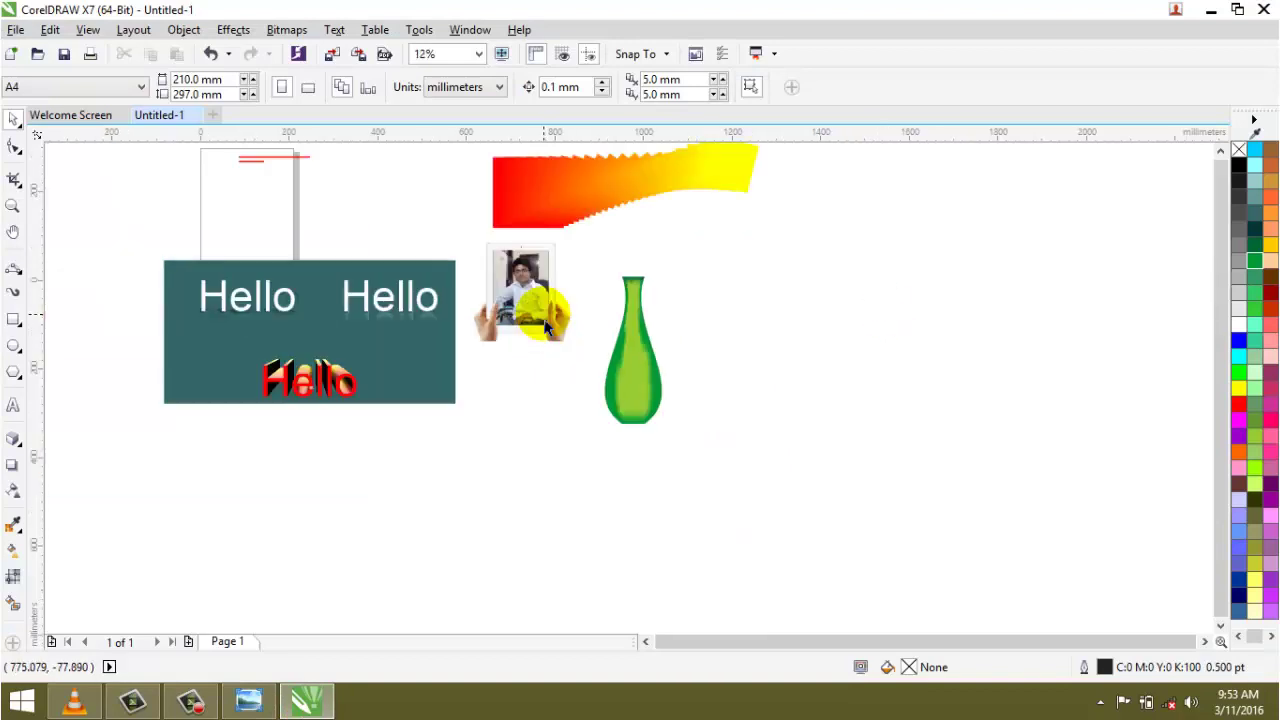
{"action": "scroll", "coordinate": [590, 250], "scroll_direction": "down", "scroll_amount": 1}
{"action": "scroll", "coordinate": [598, 248], "scroll_direction": "down", "scroll_amount": 1}
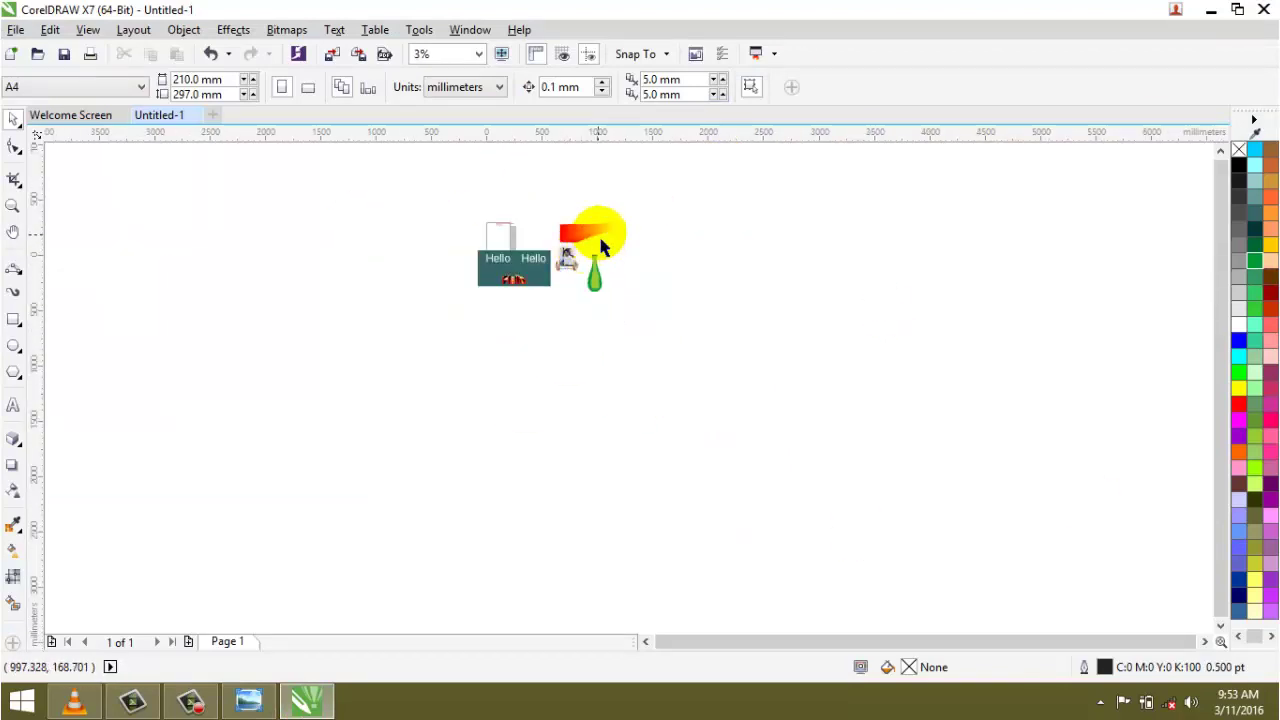
{"action": "scroll", "coordinate": [603, 246], "scroll_direction": "up", "scroll_amount": 2}
{"action": "left_click", "coordinate": [695, 227]}
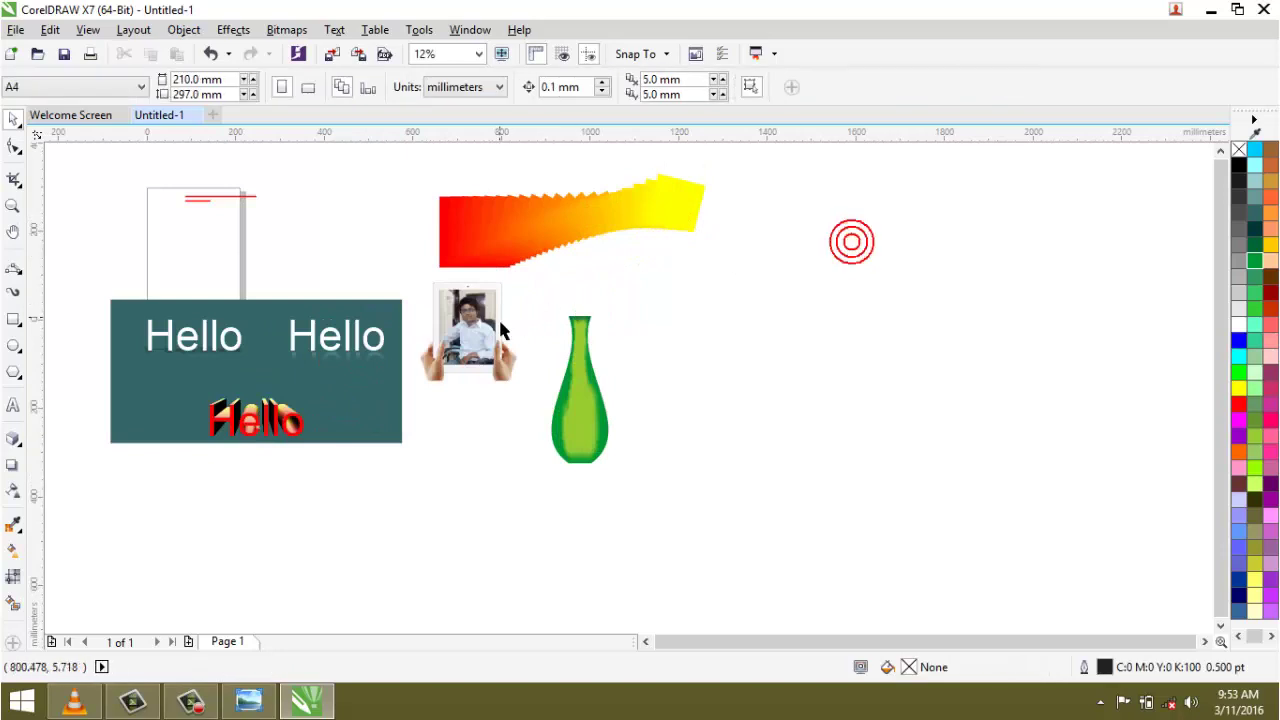
{"action": "left_click_drag", "start_coordinate": [483, 353], "coordinate": [837, 243]}
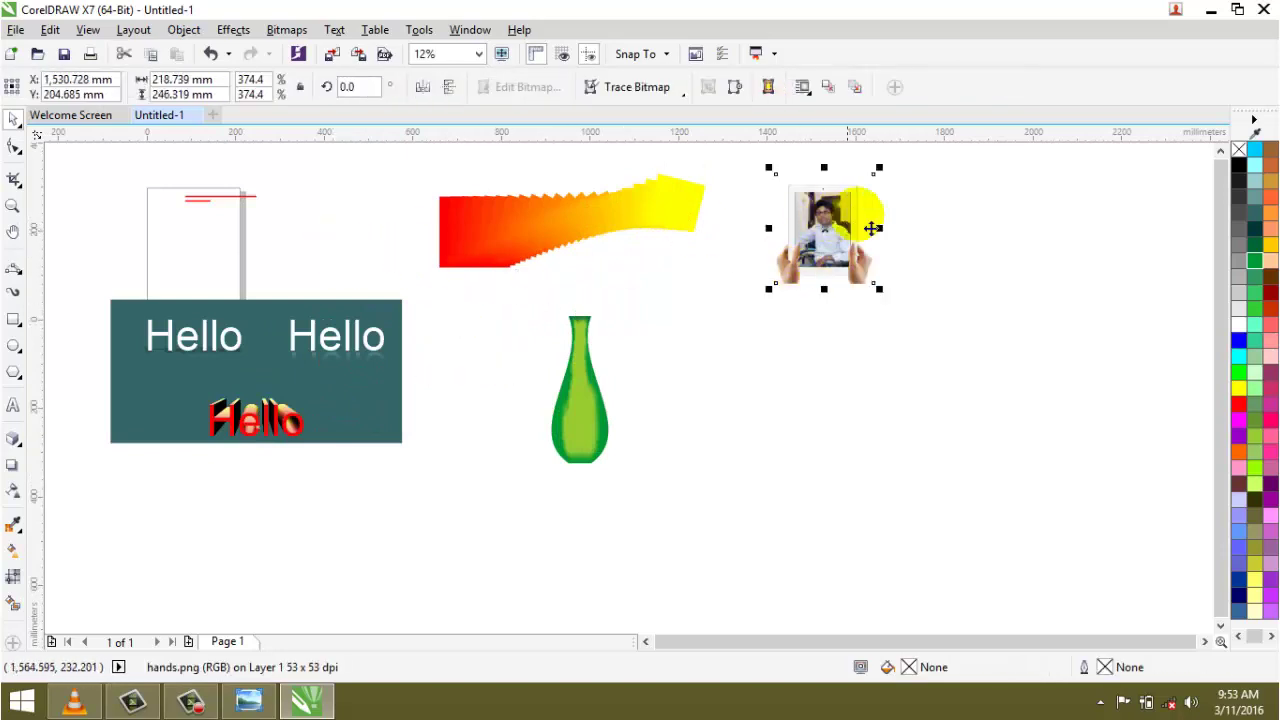
{"action": "left_click_drag", "start_coordinate": [879, 289], "coordinate": [932, 349]}
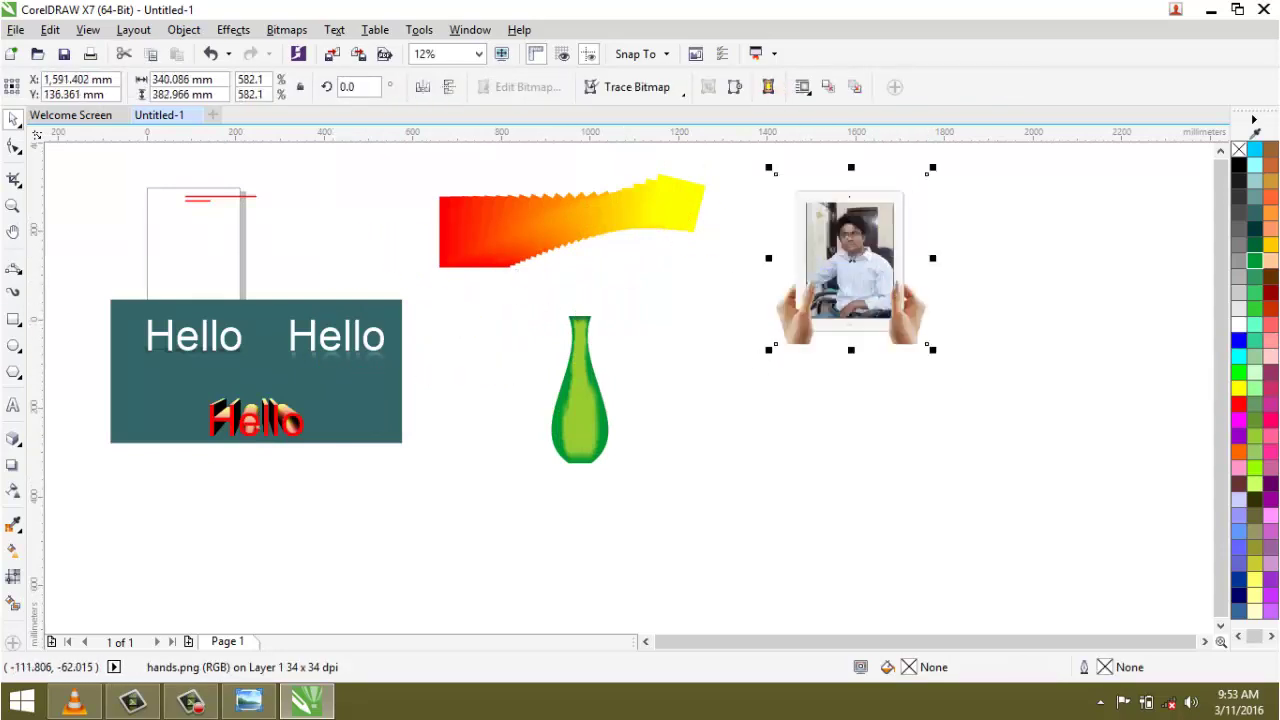
- Draw a small oval on the lower right of the teal Hello panel, shrinking it slightly
{"action": "left_click", "coordinate": [13, 345]}
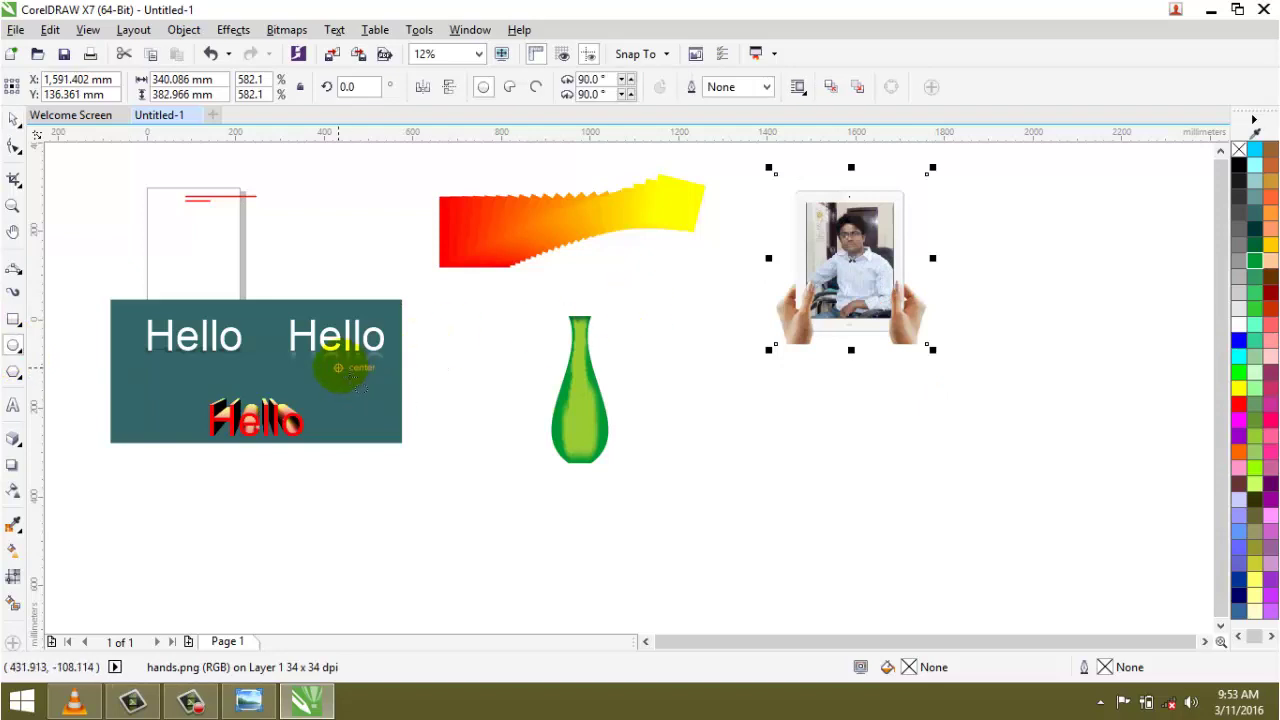
{"action": "left_click_drag", "start_coordinate": [322, 369], "coordinate": [391, 449]}
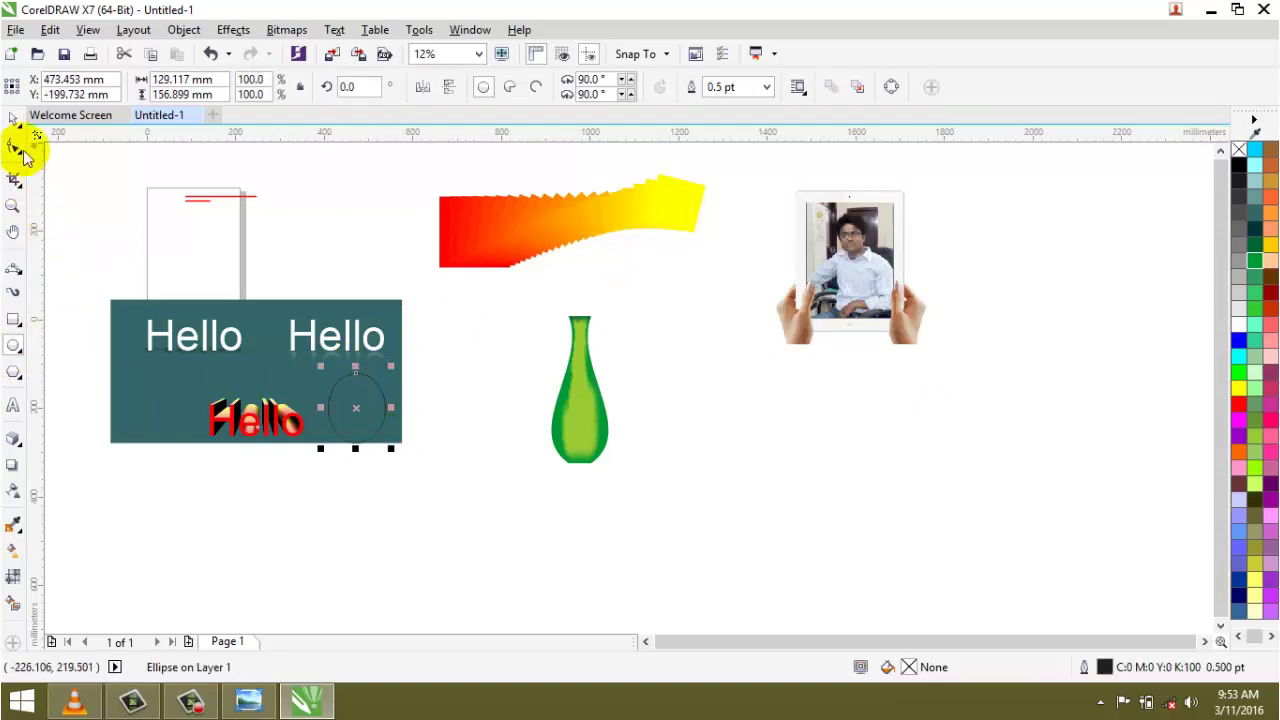
{"action": "scroll", "coordinate": [284, 466], "scroll_direction": "up", "scroll_amount": 2}
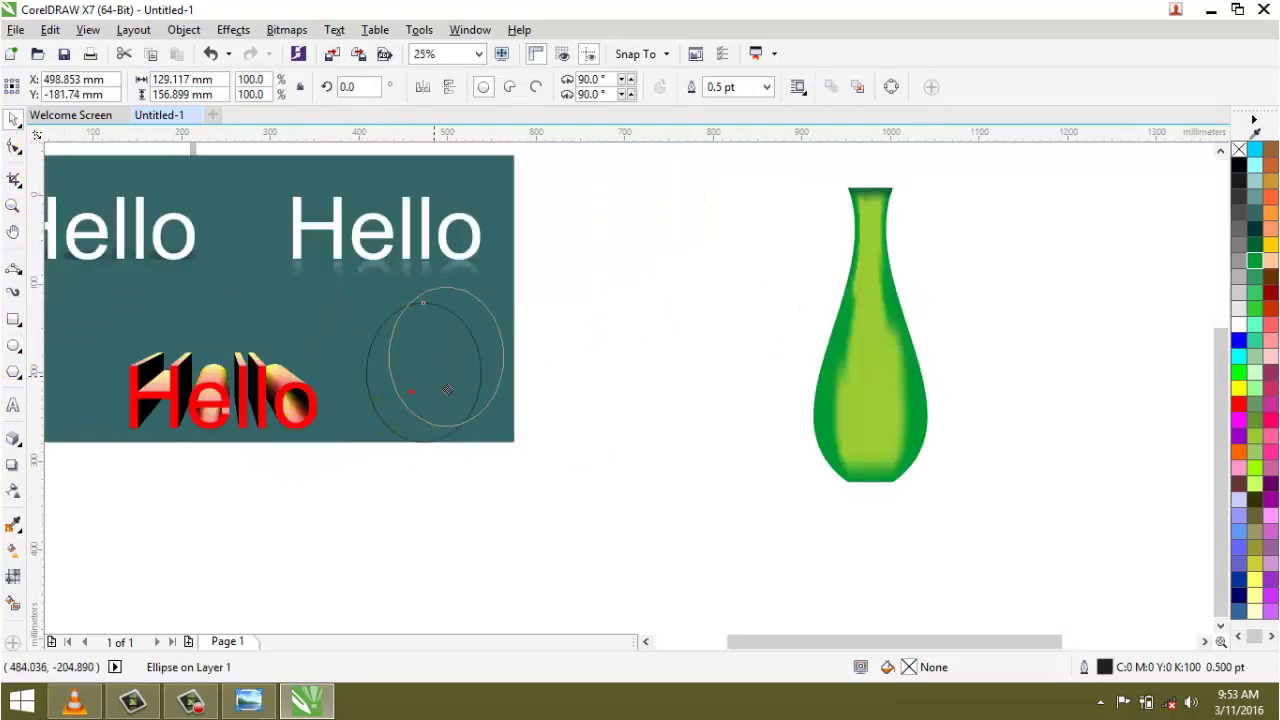
{"action": "mouse_move", "coordinate": [509, 282]}
{"action": "left_mouse_down"}
{"action": "mouse_move", "coordinate": [519, 298]}
{"action": "mouse_move", "coordinate": [482, 302]}
{"action": "left_mouse_up"}
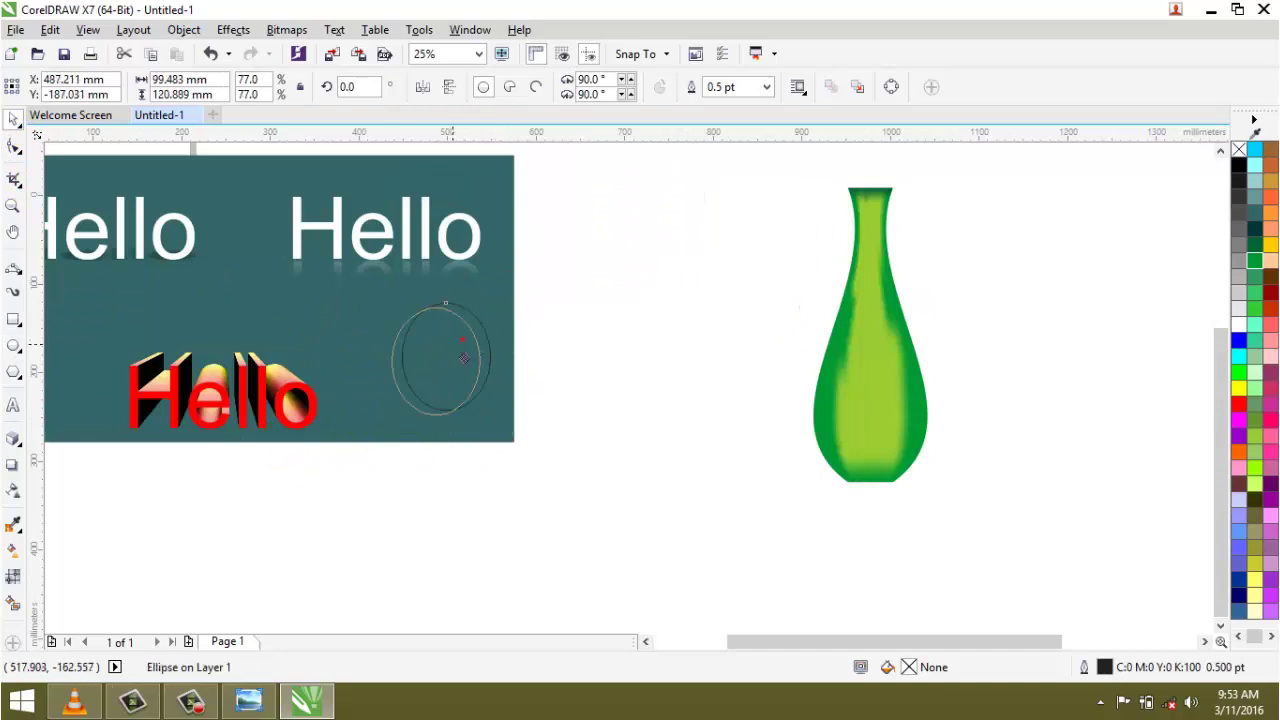
{"action": "left_click", "coordinate": [657, 340]}
{"action": "scroll", "coordinate": [440, 350], "scroll_direction": "down", "scroll_amount": 1}
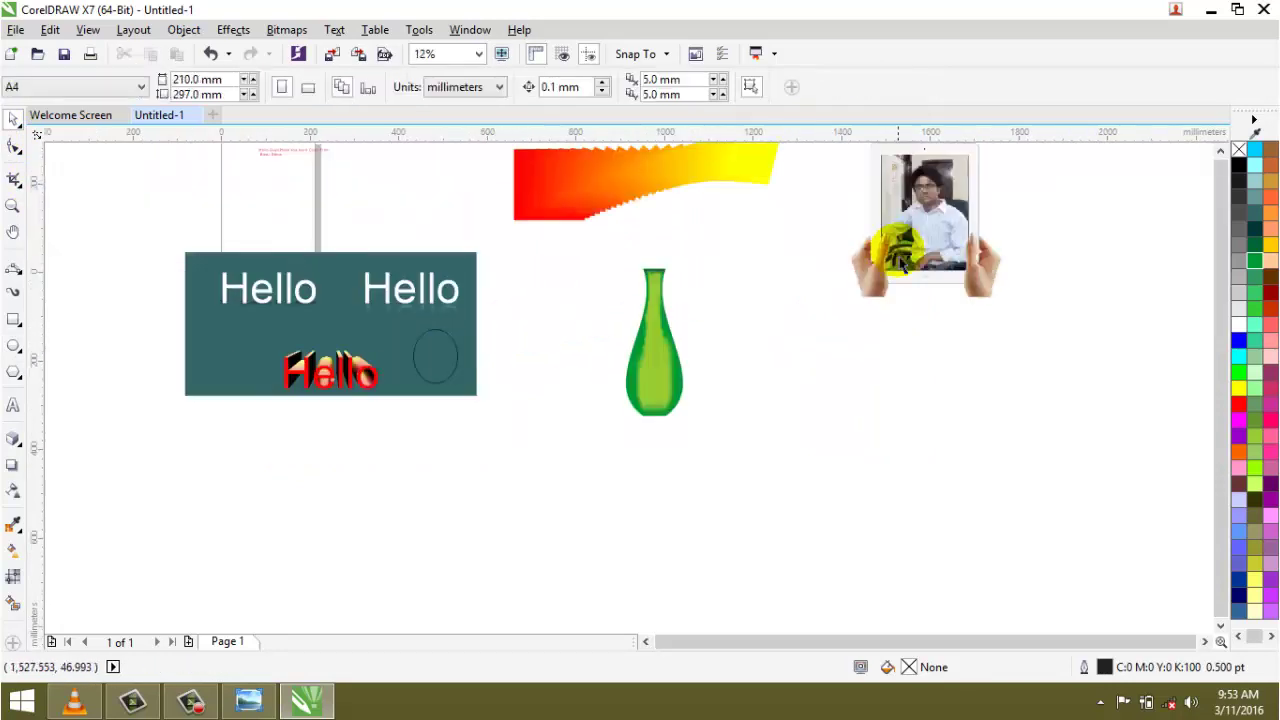
{"action": "left_click", "coordinate": [905, 245]}
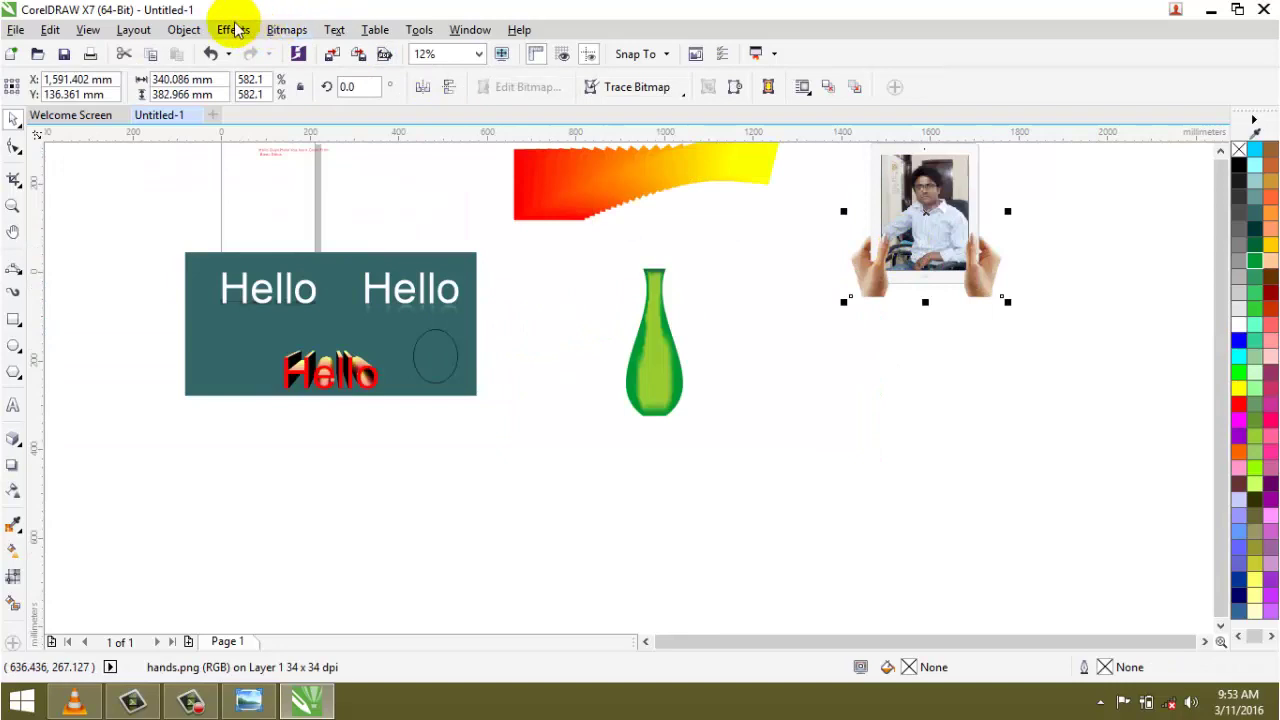
{"action": "left_click", "coordinate": [182, 31]}
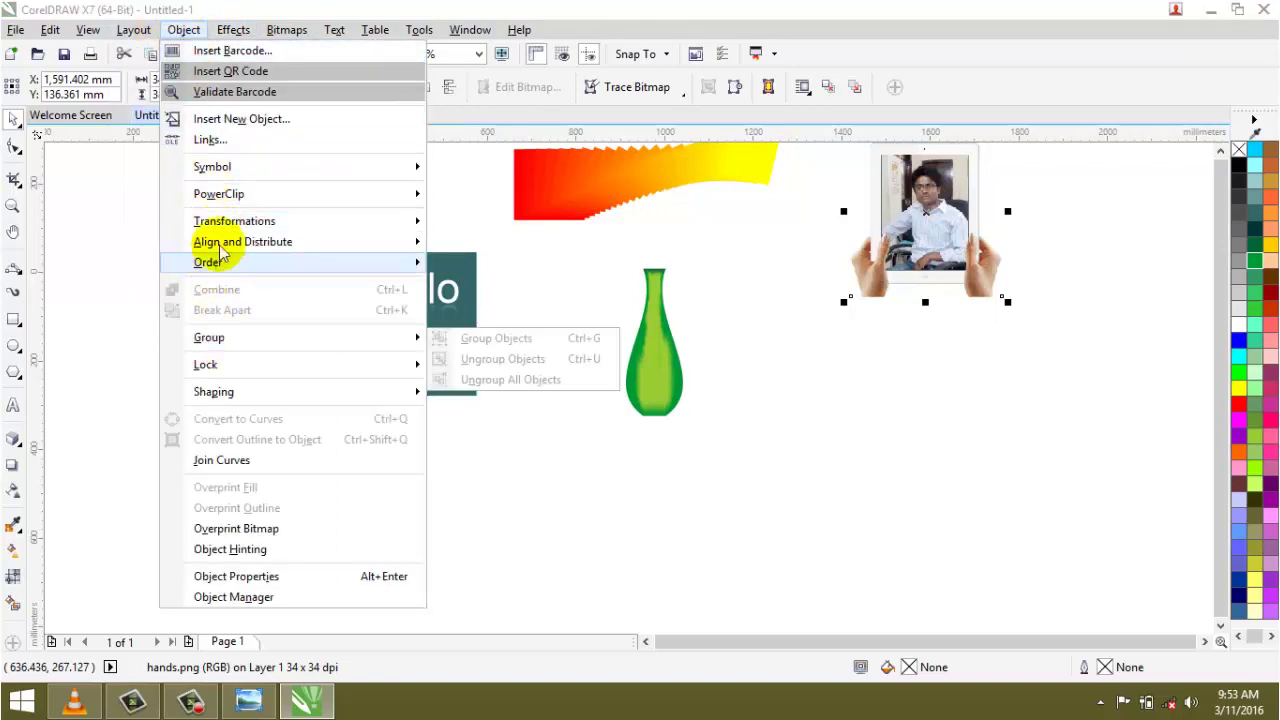
- PowerClip the hands photo inside the oval and recentre it within the frame
{"action": "mouse_move", "coordinate": [218, 194]}
{"action": "left_click", "coordinate": [471, 195]}
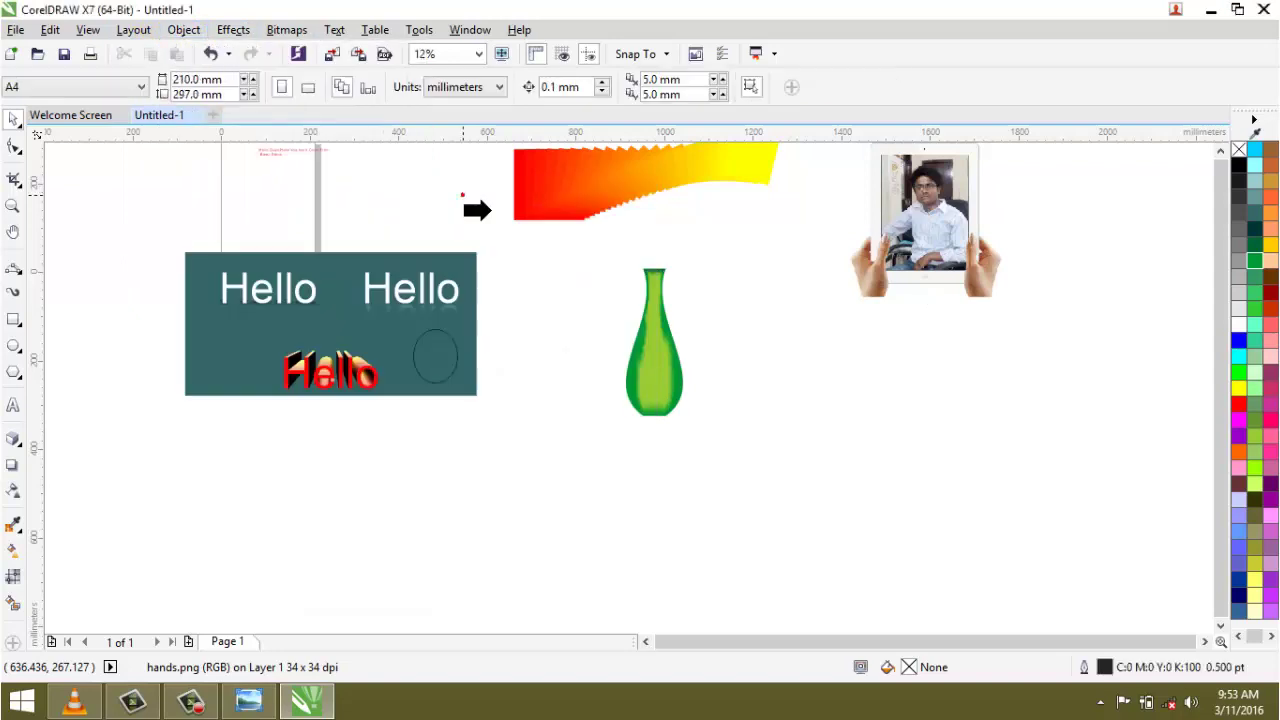
{"action": "left_click", "coordinate": [431, 362]}
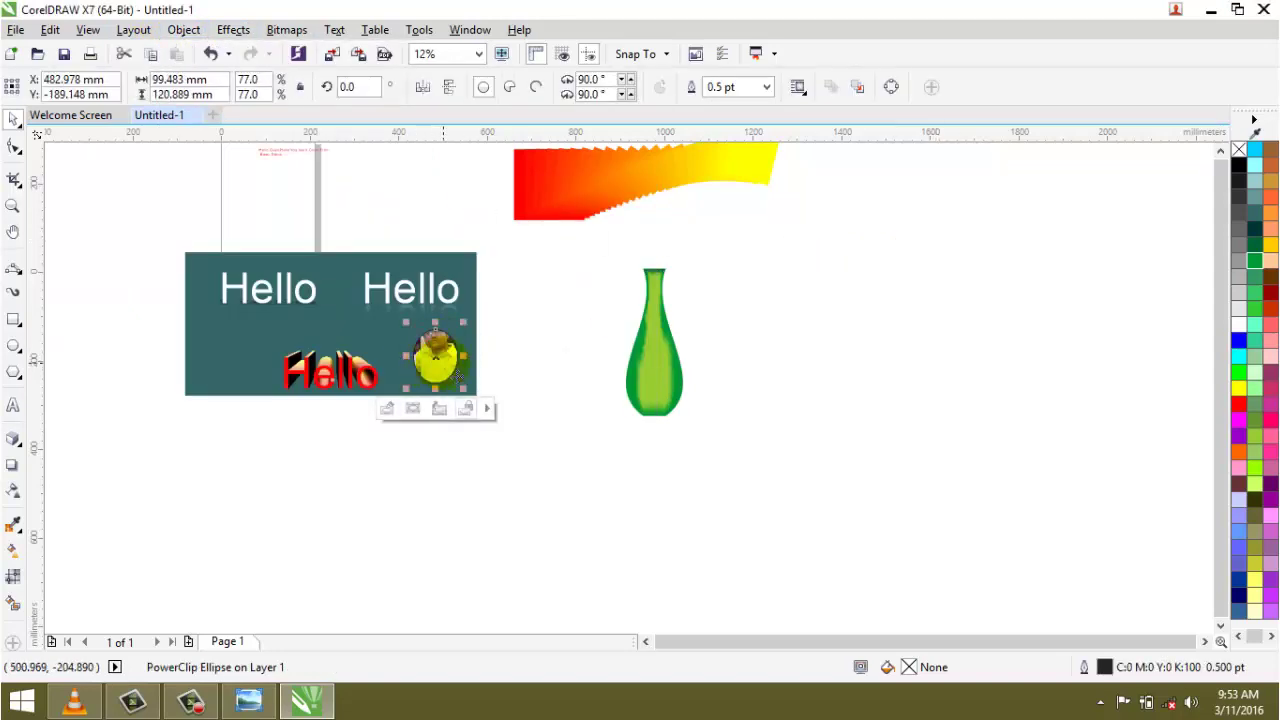
{"action": "left_click_drag", "start_coordinate": [458, 377], "coordinate": [455, 367]}
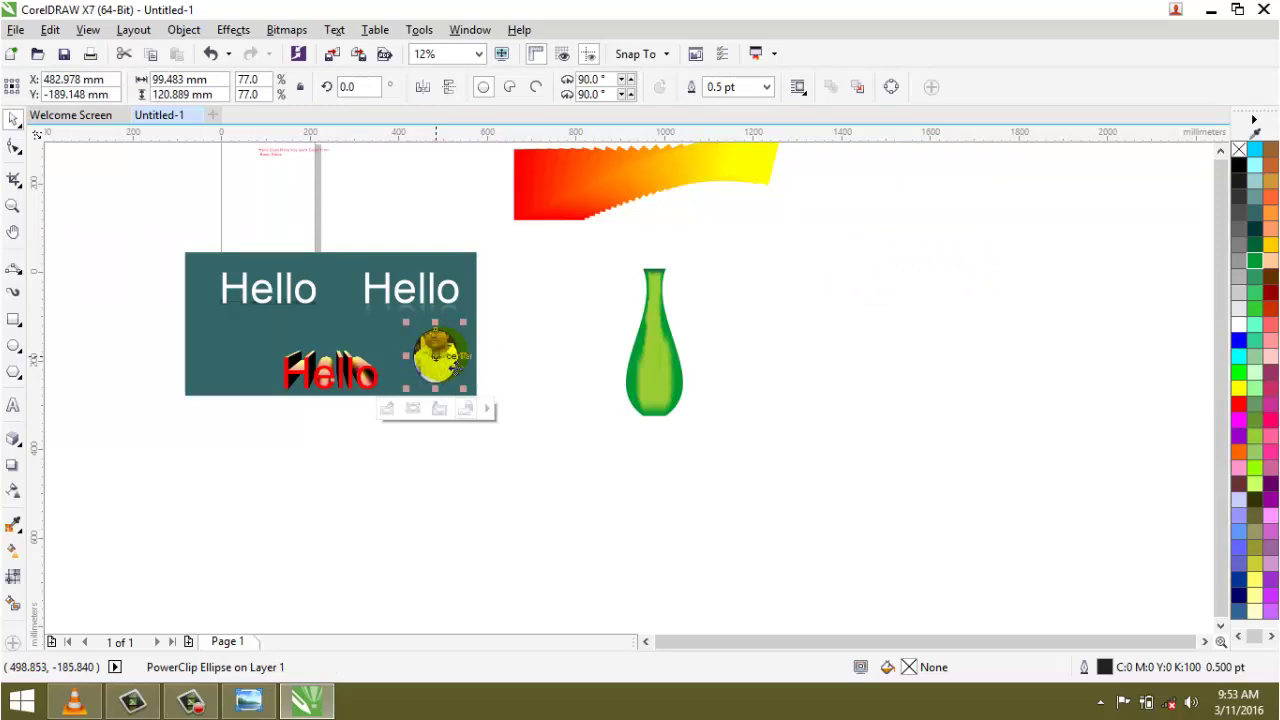
{"action": "scroll", "coordinate": [456, 362], "scroll_direction": "up", "scroll_amount": 1}
{"action": "scroll", "coordinate": [460, 365], "scroll_direction": "up", "scroll_amount": 2}
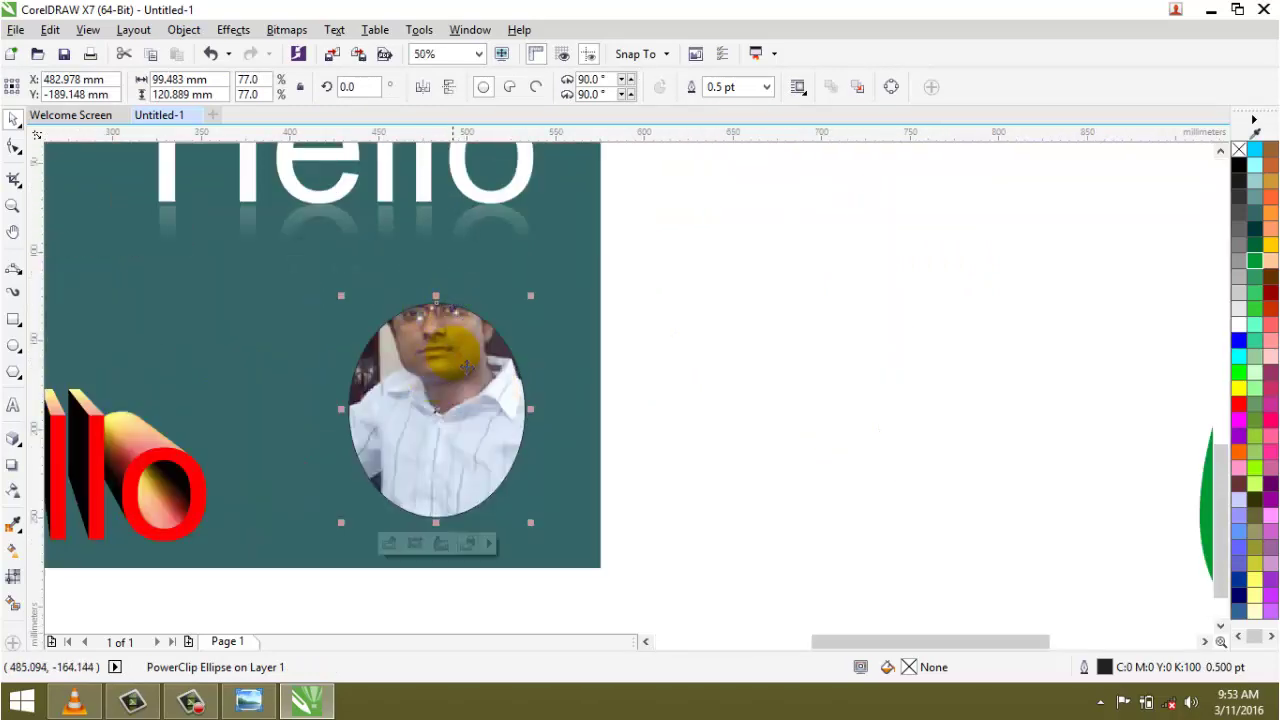
- Edit the PowerClip contents and rescale the photo so the seated man fills the oval
{"action": "right_click", "coordinate": [464, 368]}
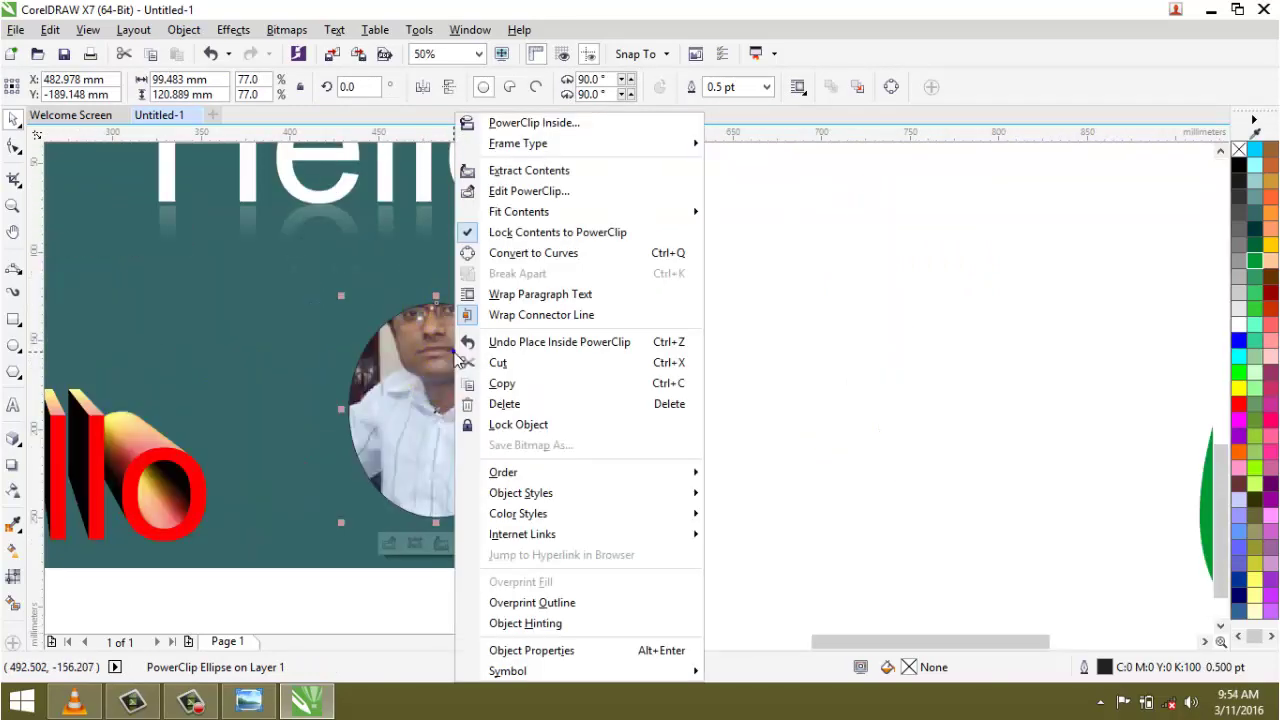
{"action": "left_click", "coordinate": [540, 191]}
{"action": "scroll", "coordinate": [540, 340], "scroll_direction": "down", "scroll_amount": 2}
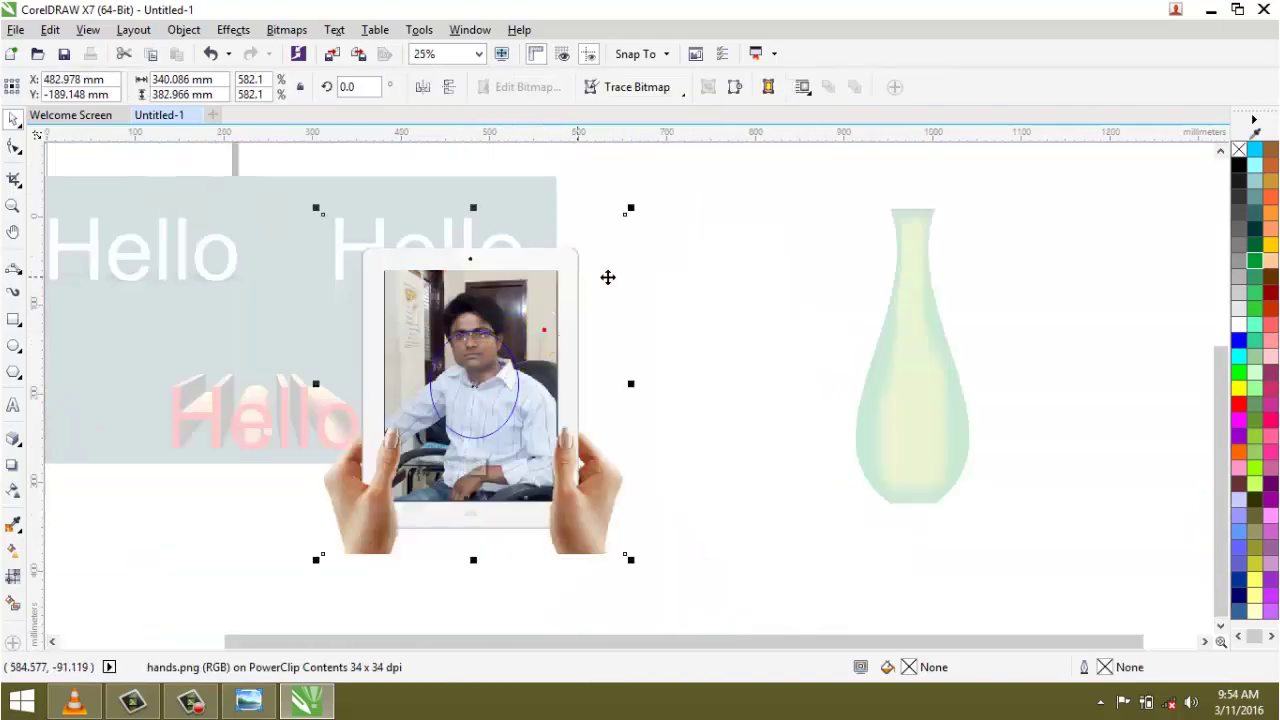
{"action": "mouse_move", "coordinate": [629, 208]}
{"action": "left_mouse_down"}
{"action": "mouse_move", "coordinate": [559, 322]}
{"action": "mouse_move", "coordinate": [503, 320]}
{"action": "left_mouse_up"}
{"action": "scroll", "coordinate": [480, 368], "scroll_direction": "up", "scroll_amount": 1}
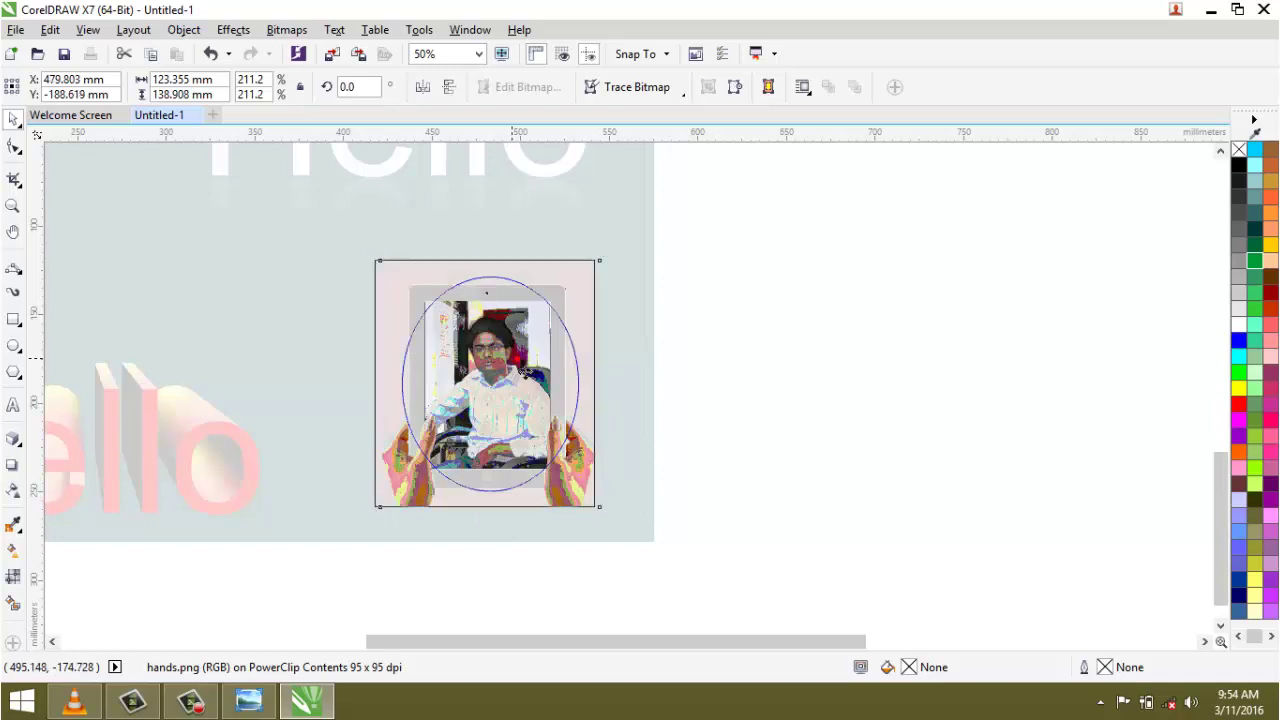
{"action": "mouse_move", "coordinate": [599, 261]}
{"action": "left_mouse_down"}
{"action": "mouse_move", "coordinate": [625, 258]}
{"action": "mouse_move", "coordinate": [607, 244]}
{"action": "left_mouse_up"}
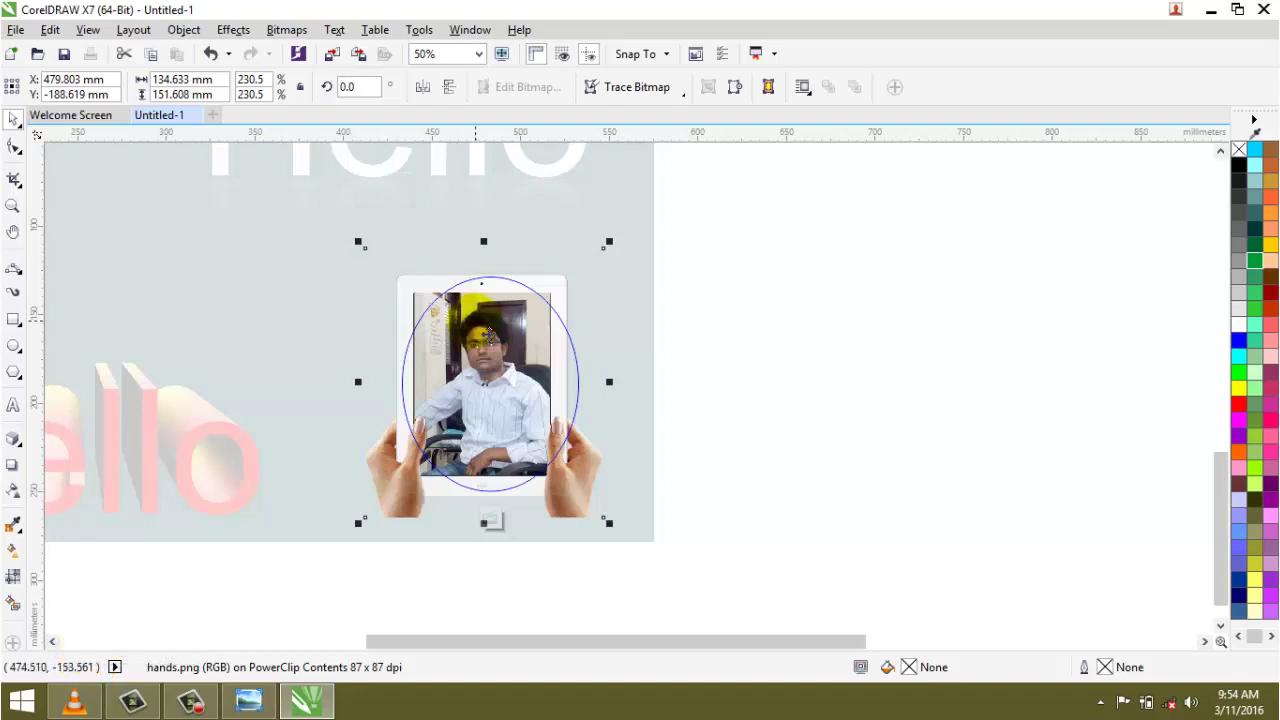
- Finish editing the PowerClip, check the framed photo, and glance at the shortcuts slide
{"action": "right_click", "coordinate": [479, 331]}
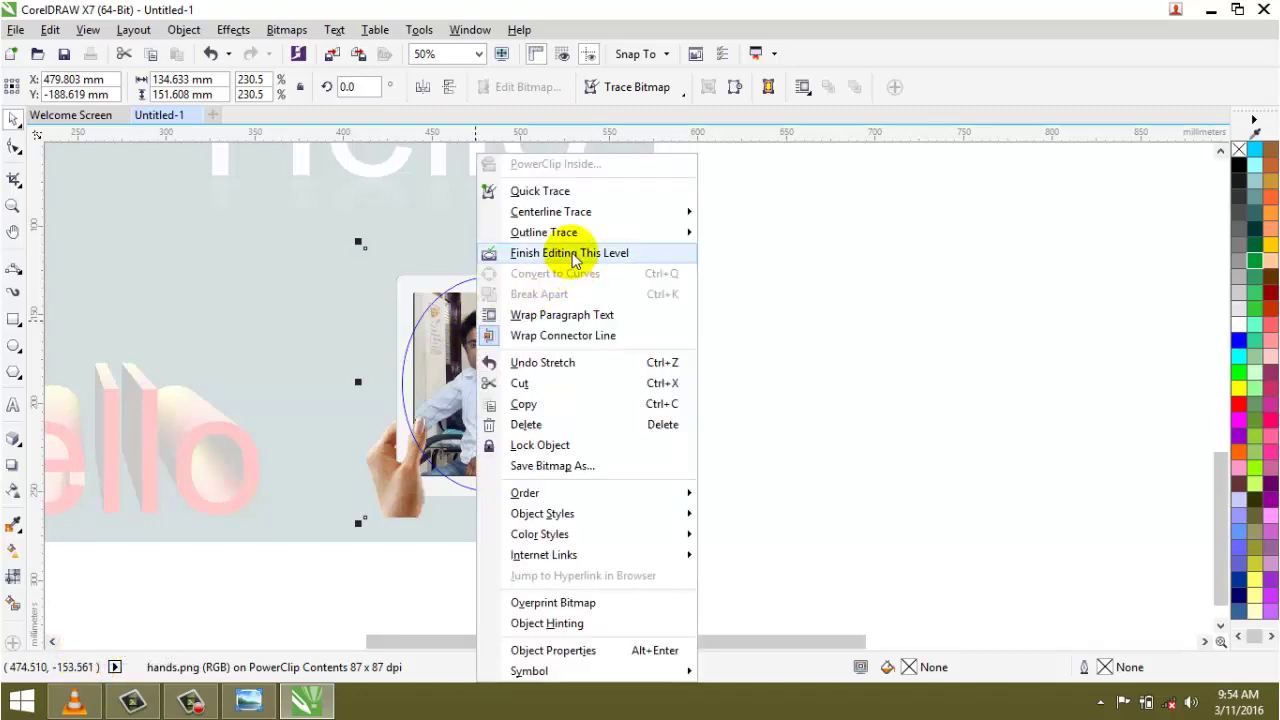
{"action": "left_click", "coordinate": [566, 253]}
{"action": "scroll", "coordinate": [565, 270], "scroll_direction": "down", "scroll_amount": 1}
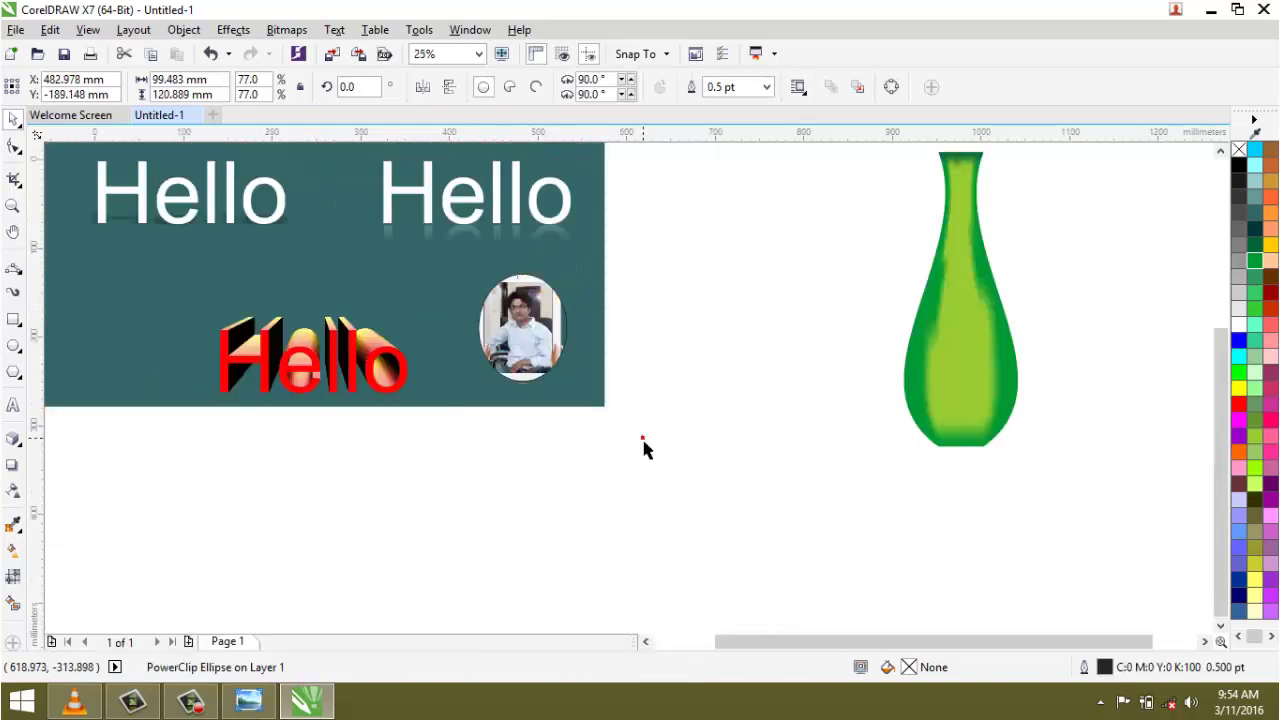
{"action": "left_click", "coordinate": [643, 449]}
{"action": "left_click", "coordinate": [503, 343]}
{"action": "scroll", "coordinate": [543, 323], "scroll_direction": "down", "scroll_amount": 2}
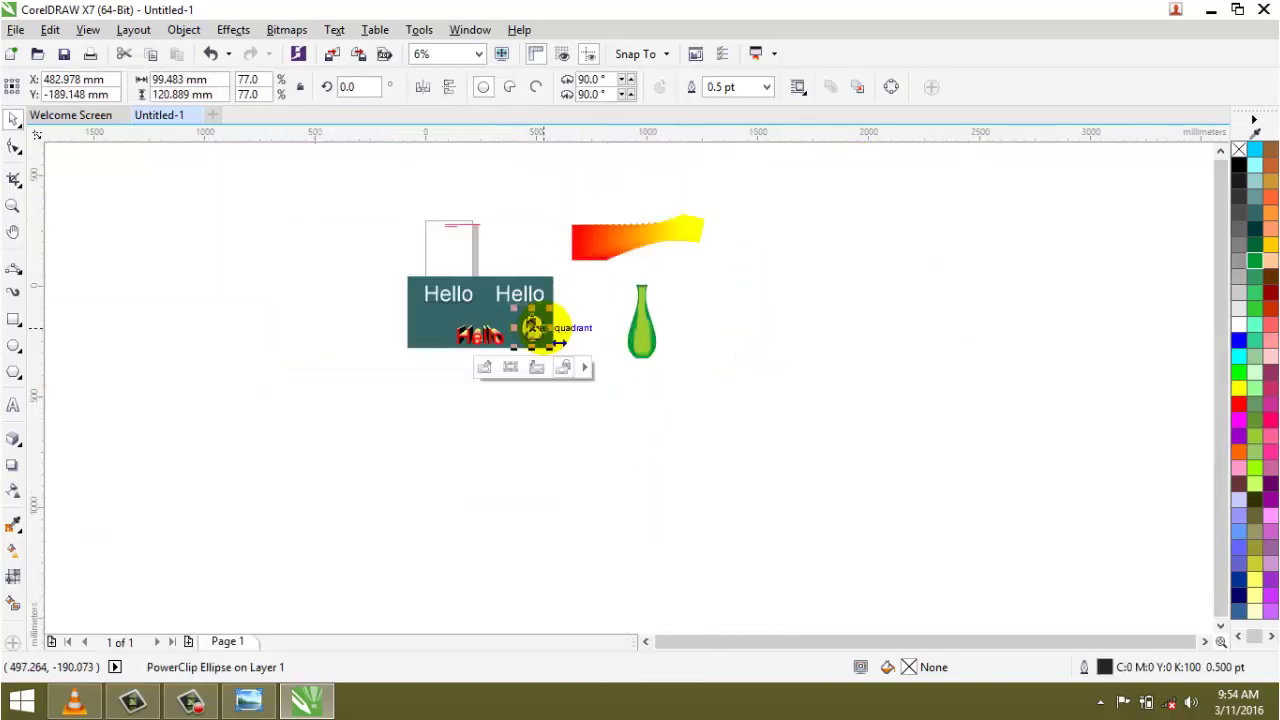
{"action": "left_click", "coordinate": [592, 360]}
{"action": "scroll", "coordinate": [530, 328], "scroll_direction": "up", "scroll_amount": 2}
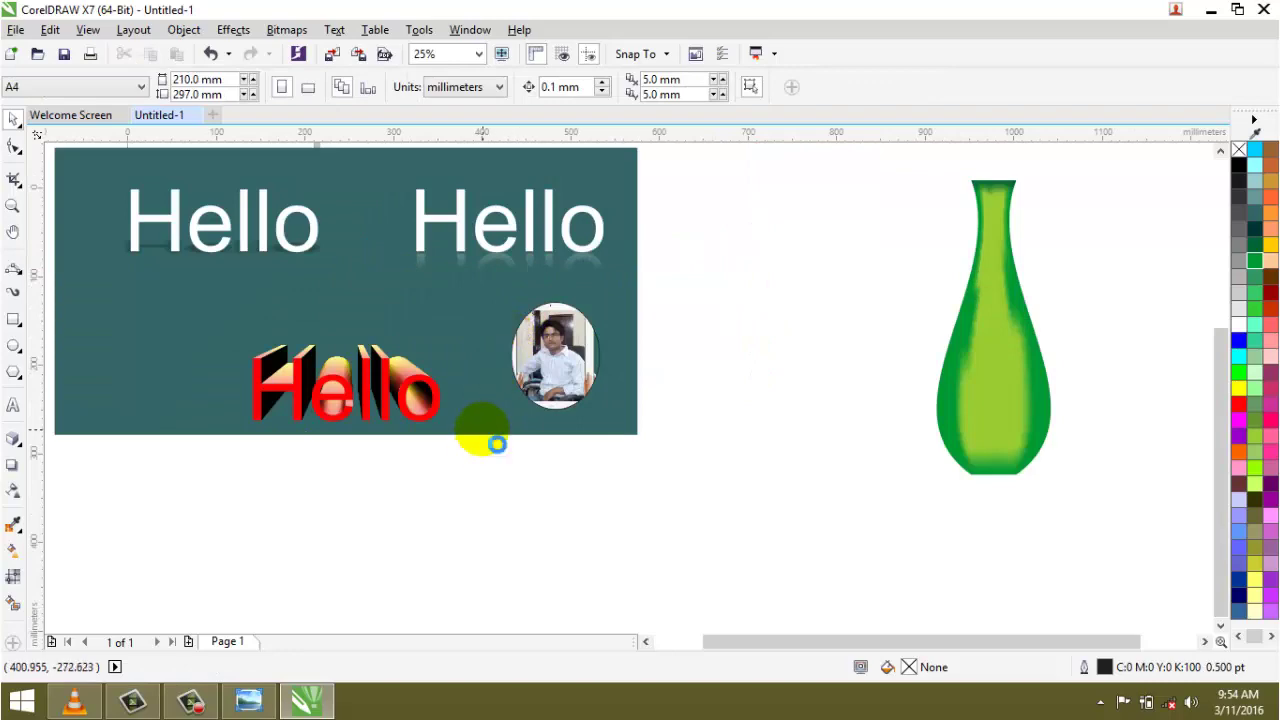
{"action": "scroll", "coordinate": [492, 443], "scroll_direction": "down", "scroll_amount": 1}
{"action": "left_click", "coordinate": [310, 705]}
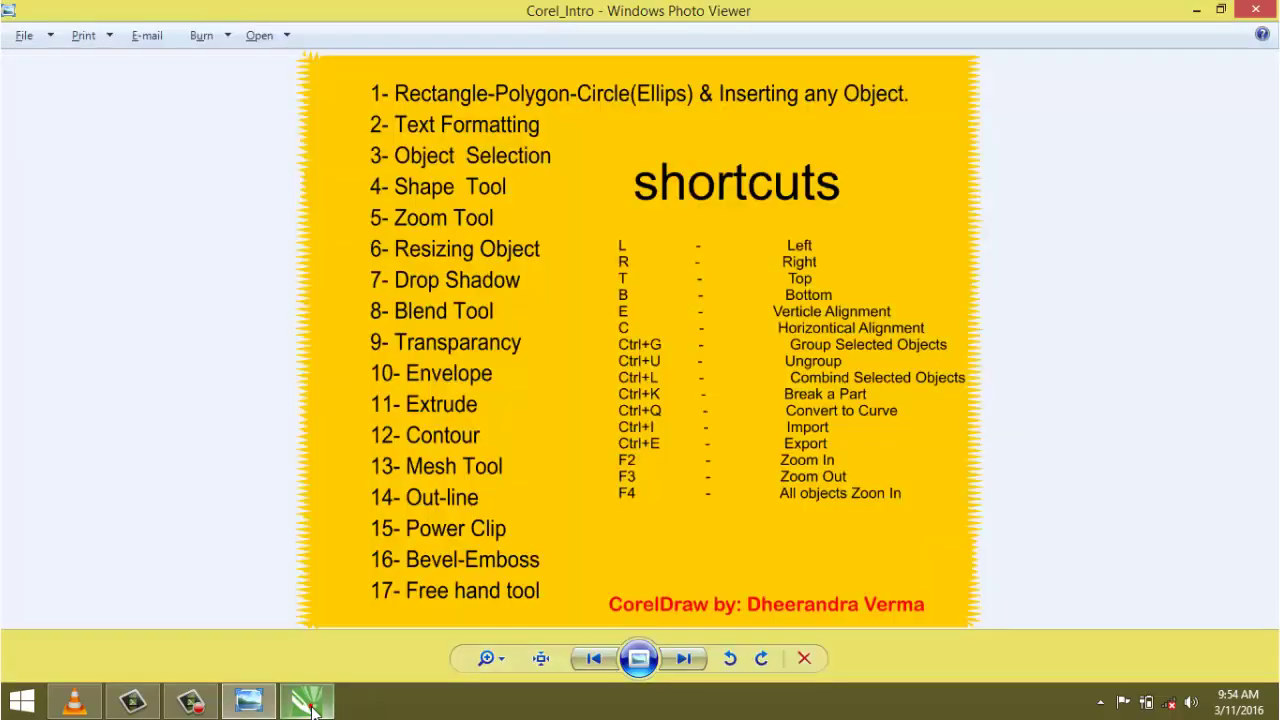
{"action": "key", "text": "alt+Tab"}
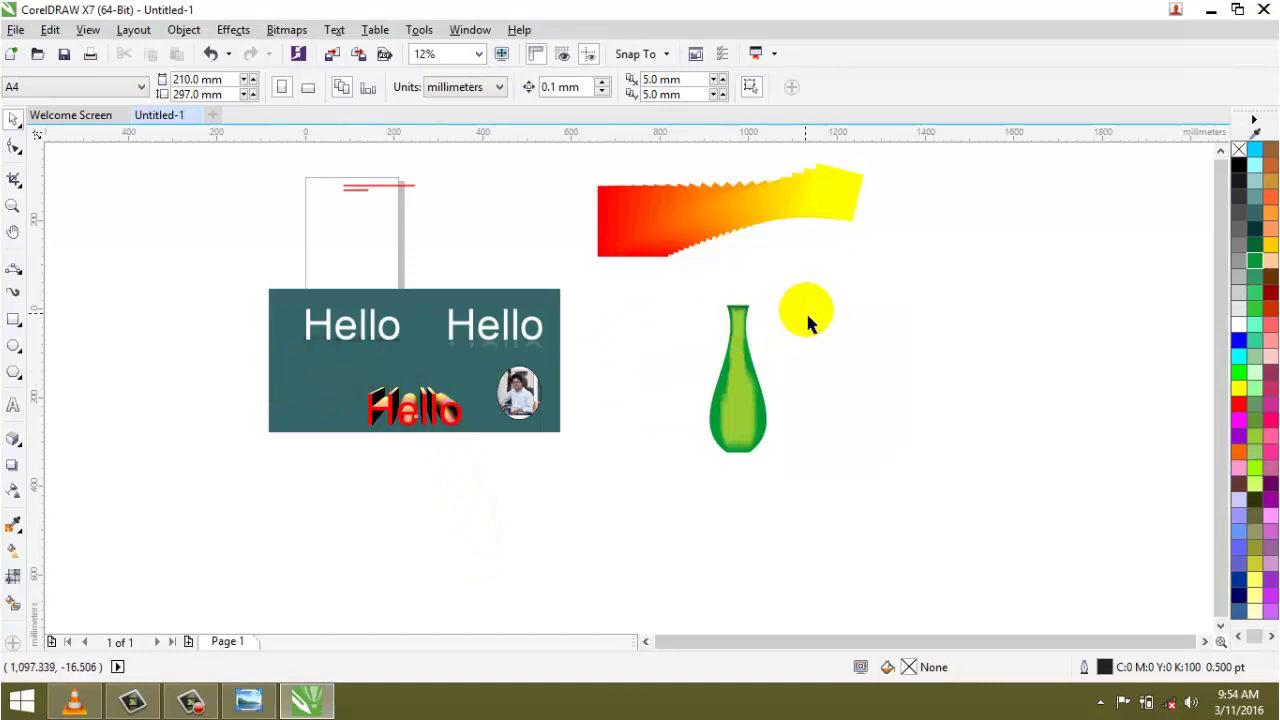
- Box-select the red-to-yellow blend and move it over the page outline
{"action": "key", "text": "m"}
{"action": "left_click", "coordinate": [735, 425]}
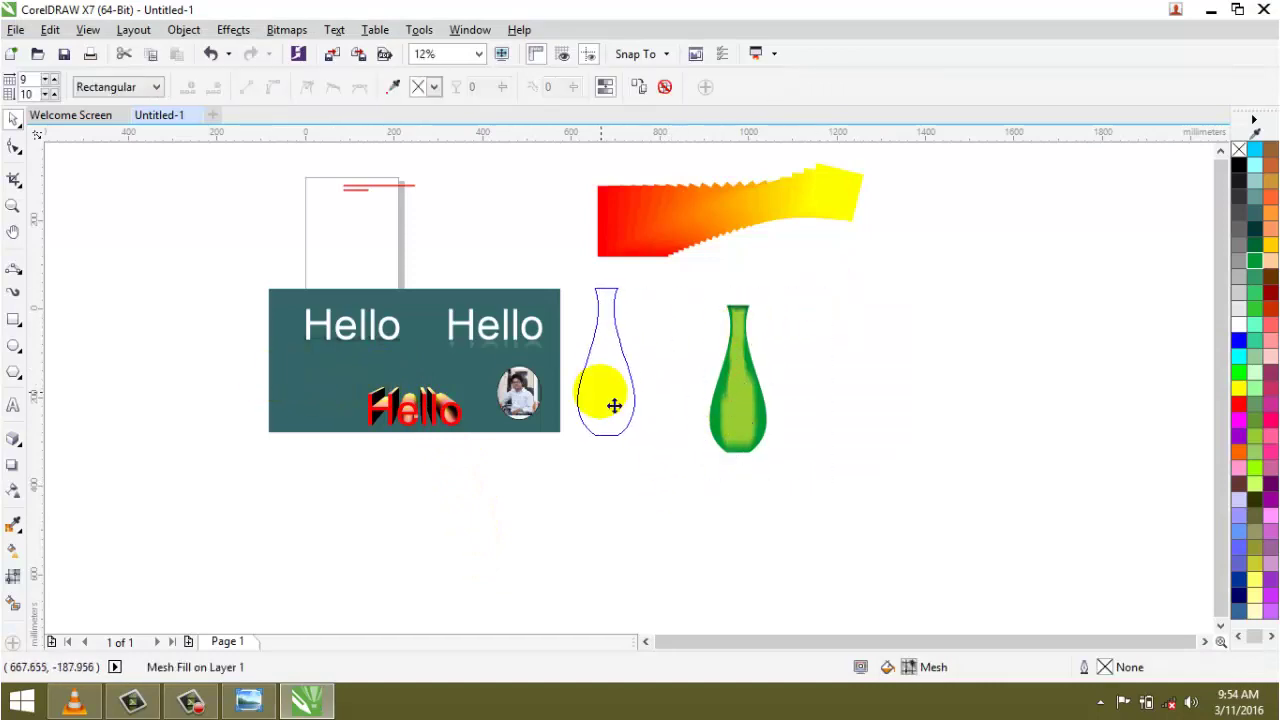
{"action": "key", "text": "space"}
{"action": "left_click_drag", "start_coordinate": [885, 153], "coordinate": [533, 295]}
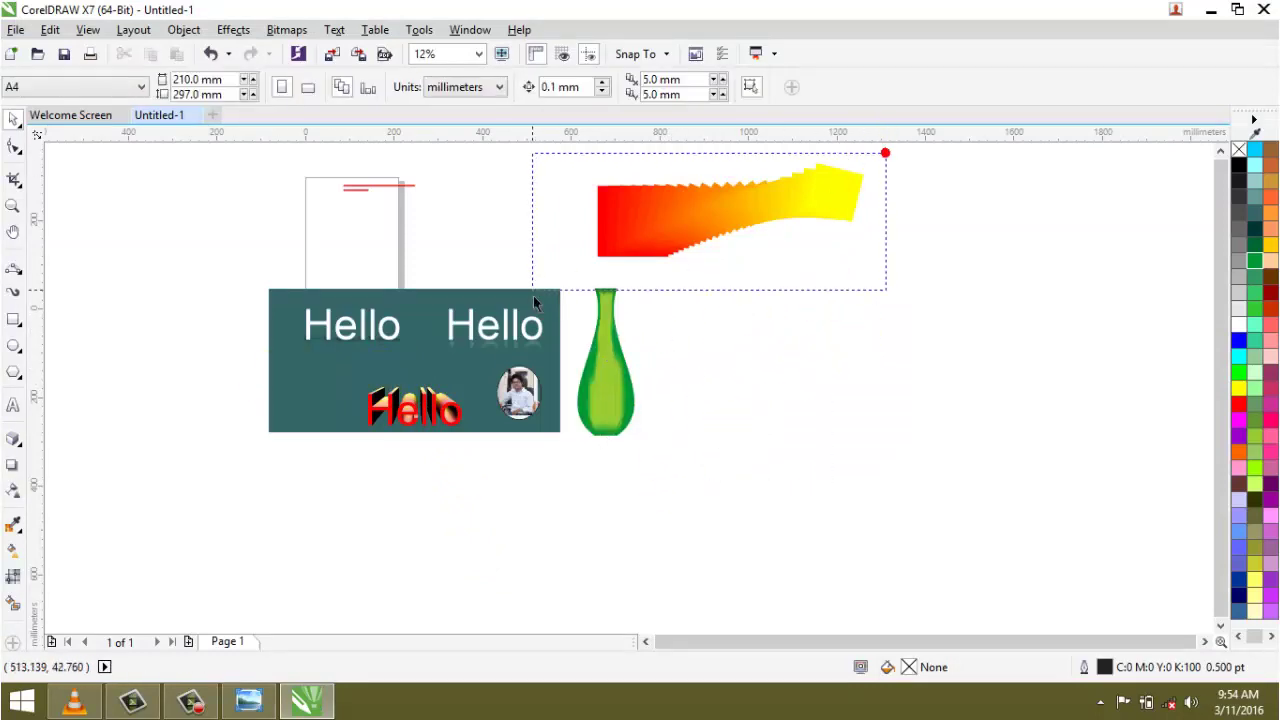
{"action": "left_click_drag", "start_coordinate": [843, 214], "coordinate": [544, 243]}
- Rotate the blend's yellow and red end rectangles so the blend curves
{"action": "left_click", "coordinate": [838, 244]}
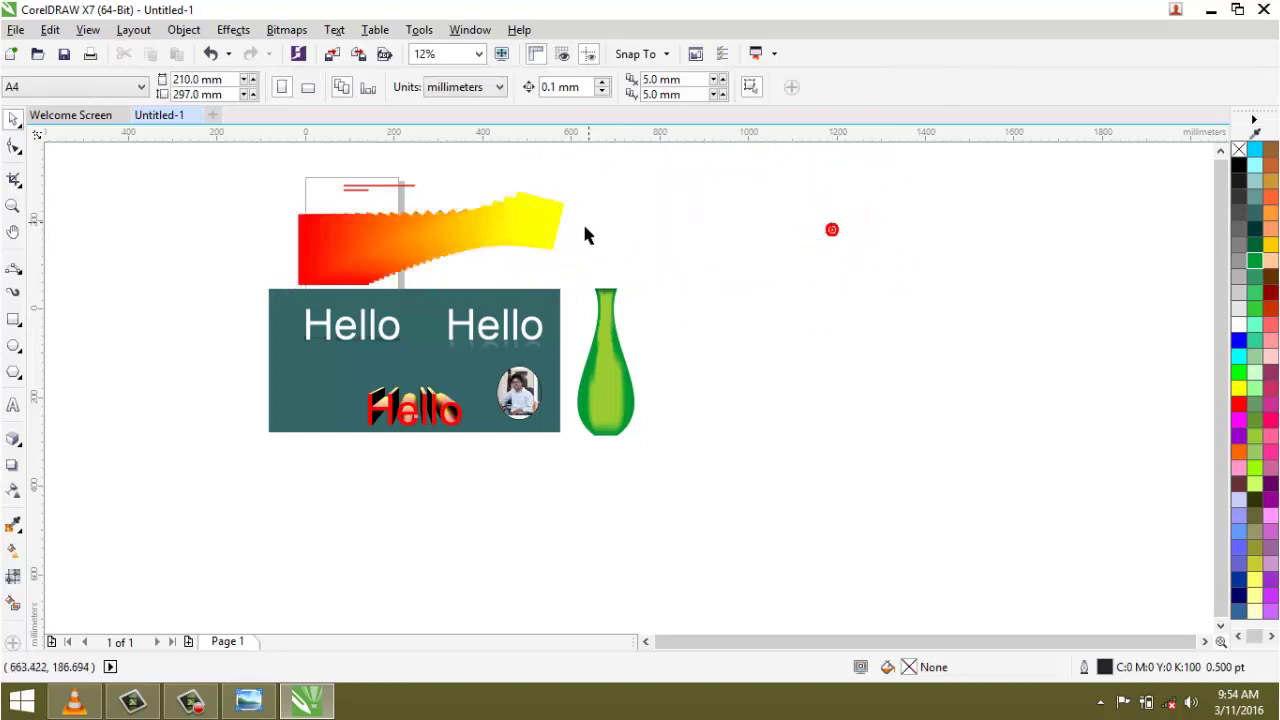
{"action": "left_click", "coordinate": [560, 222]}
{"action": "left_click", "coordinate": [549, 228]}
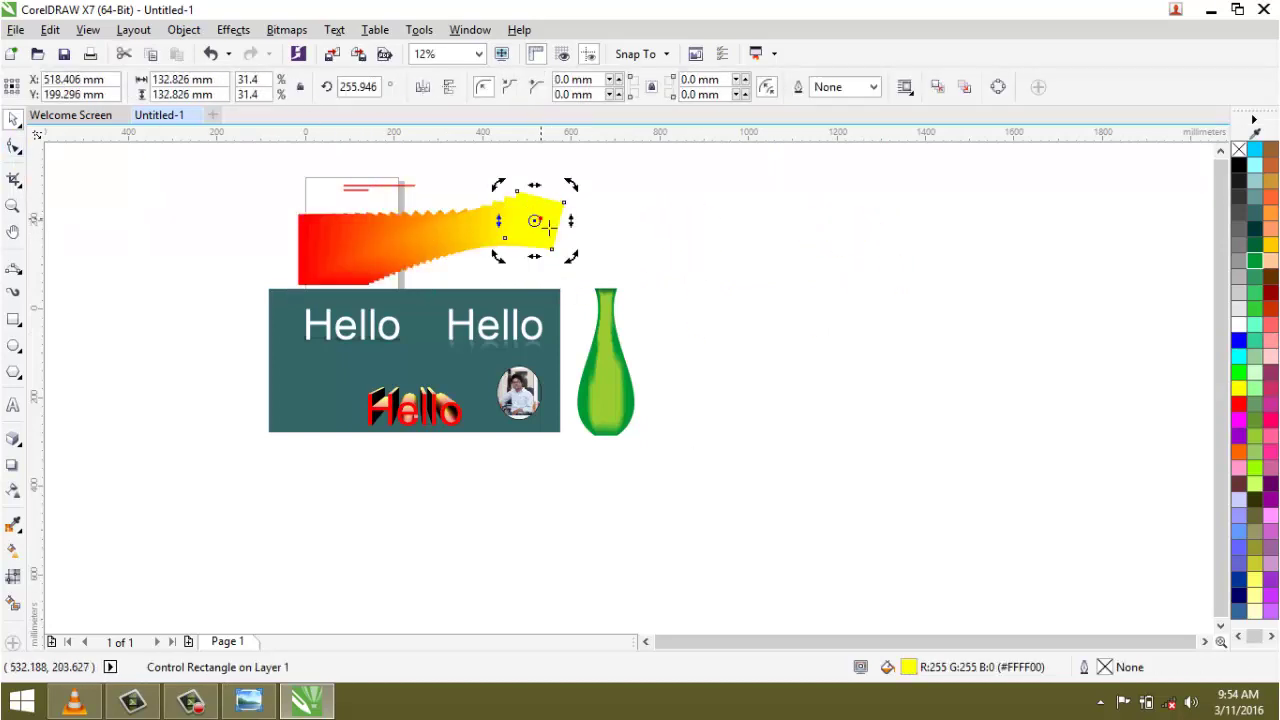
{"action": "left_click_drag", "start_coordinate": [585, 204], "coordinate": [600, 262]}
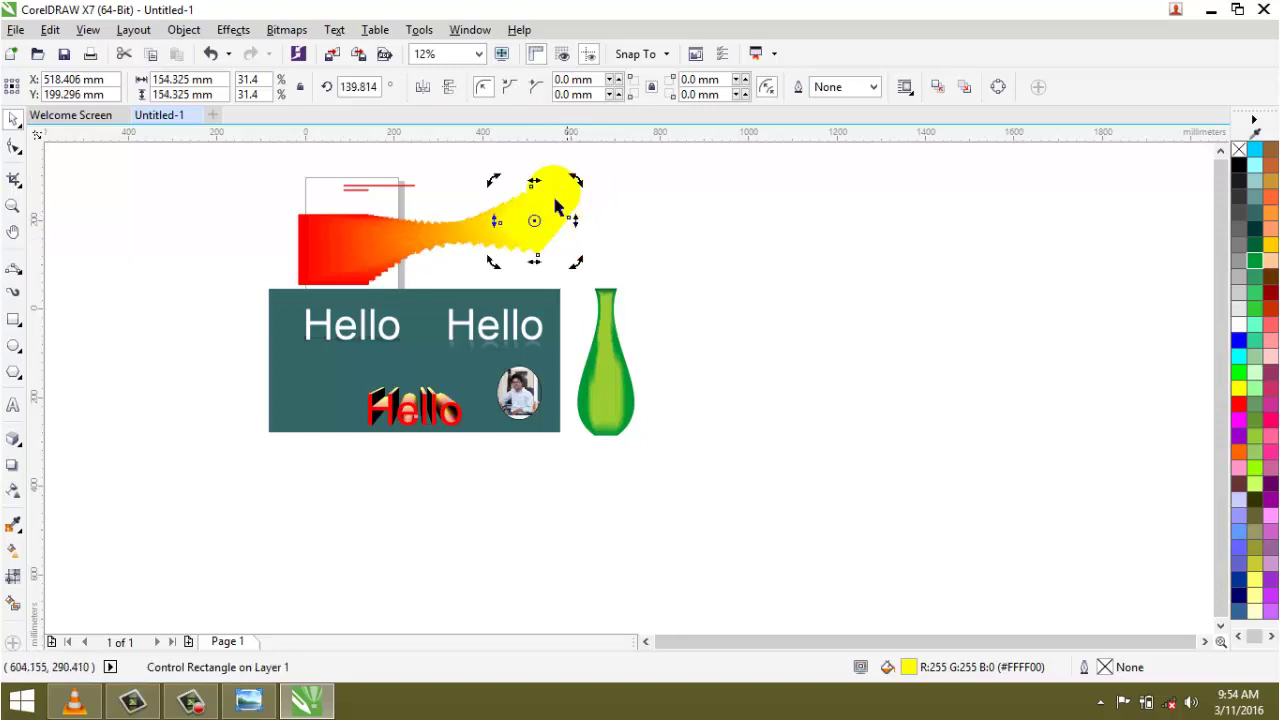
{"action": "left_click", "coordinate": [312, 232]}
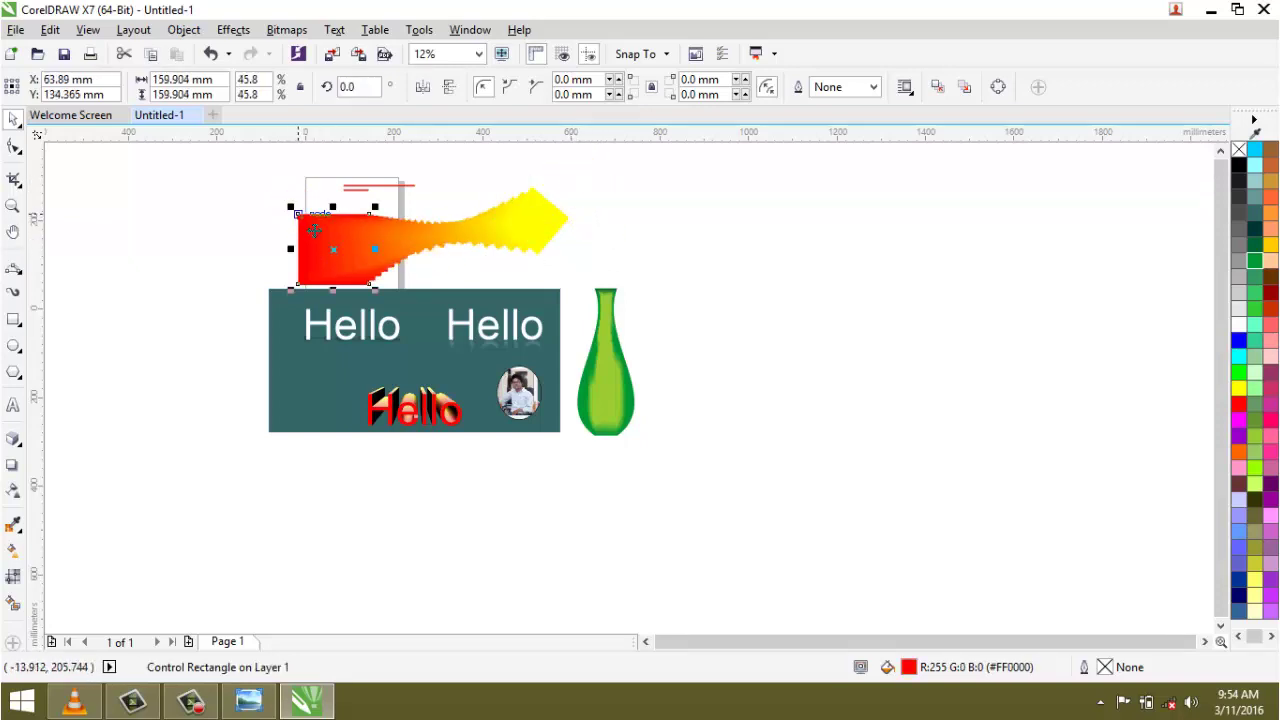
{"action": "left_click", "coordinate": [311, 224]}
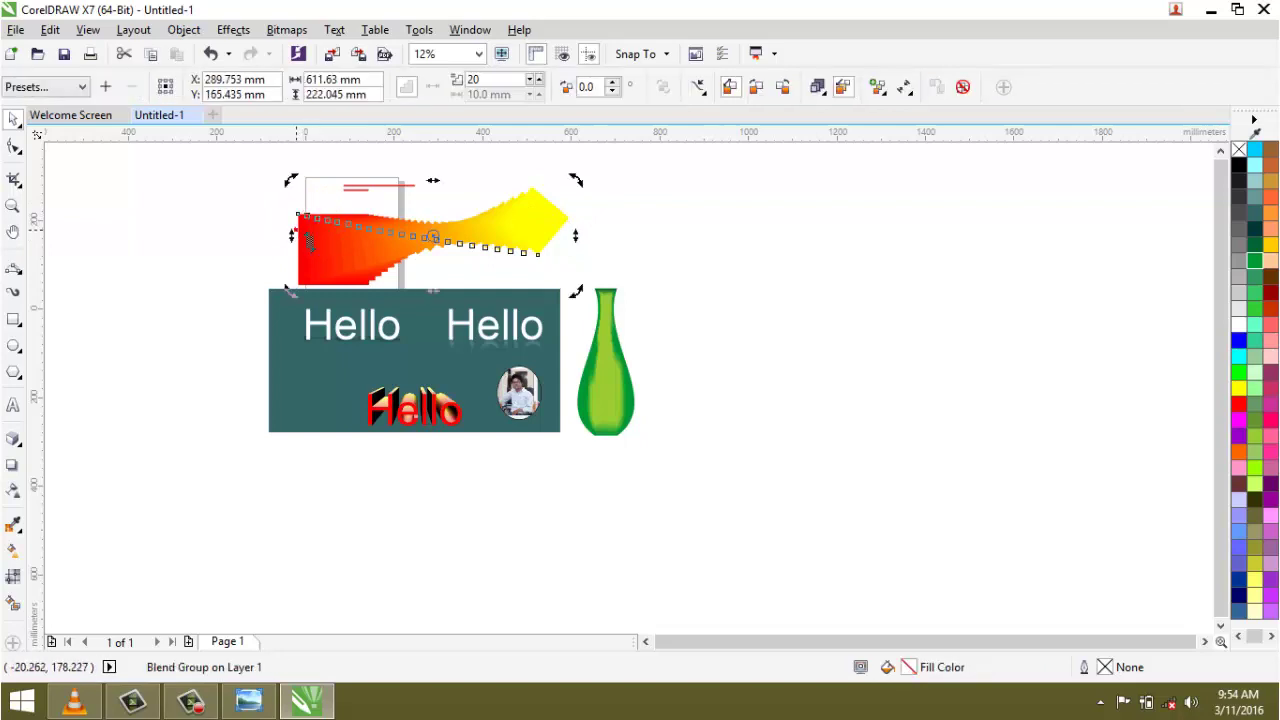
{"action": "left_click", "coordinate": [244, 234]}
{"action": "left_click", "coordinate": [312, 258]}
{"action": "left_click", "coordinate": [312, 260]}
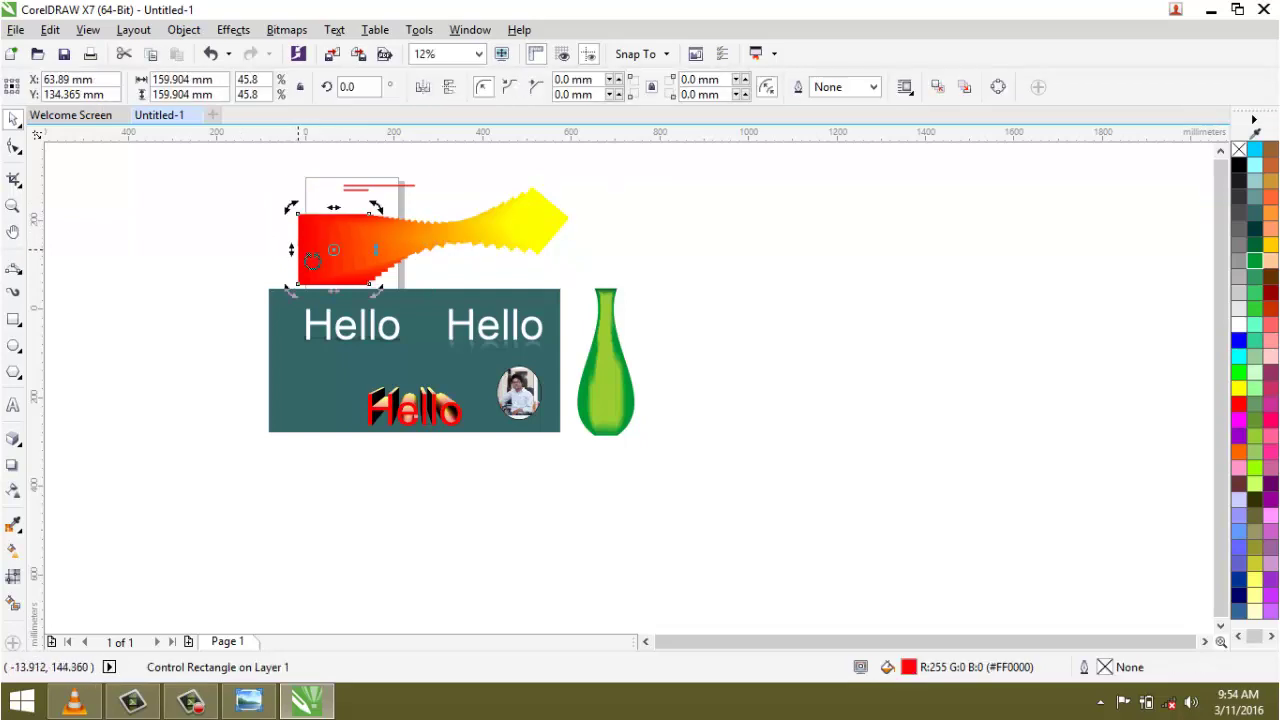
{"action": "left_click_drag", "start_coordinate": [372, 208], "coordinate": [386, 283]}
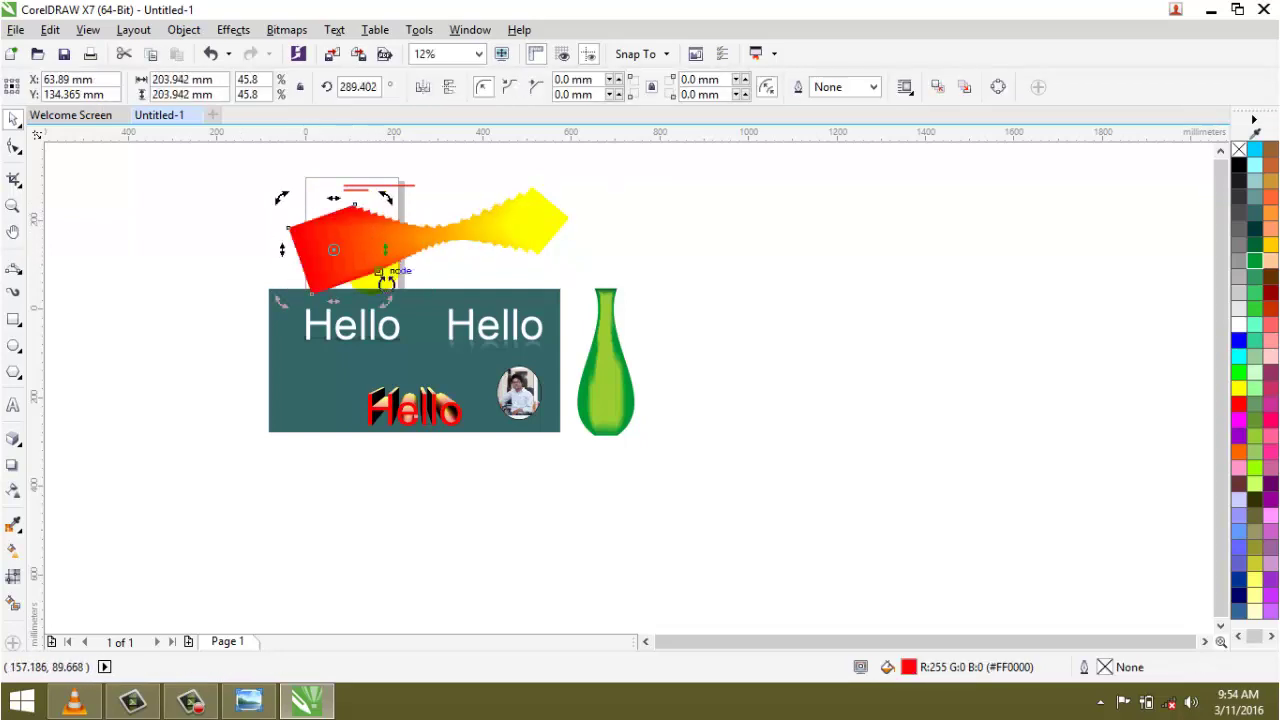
- Undo a stray stretch of the yellow end, then shift the whole blend slightly up-right
{"action": "left_click", "coordinate": [715, 250]}
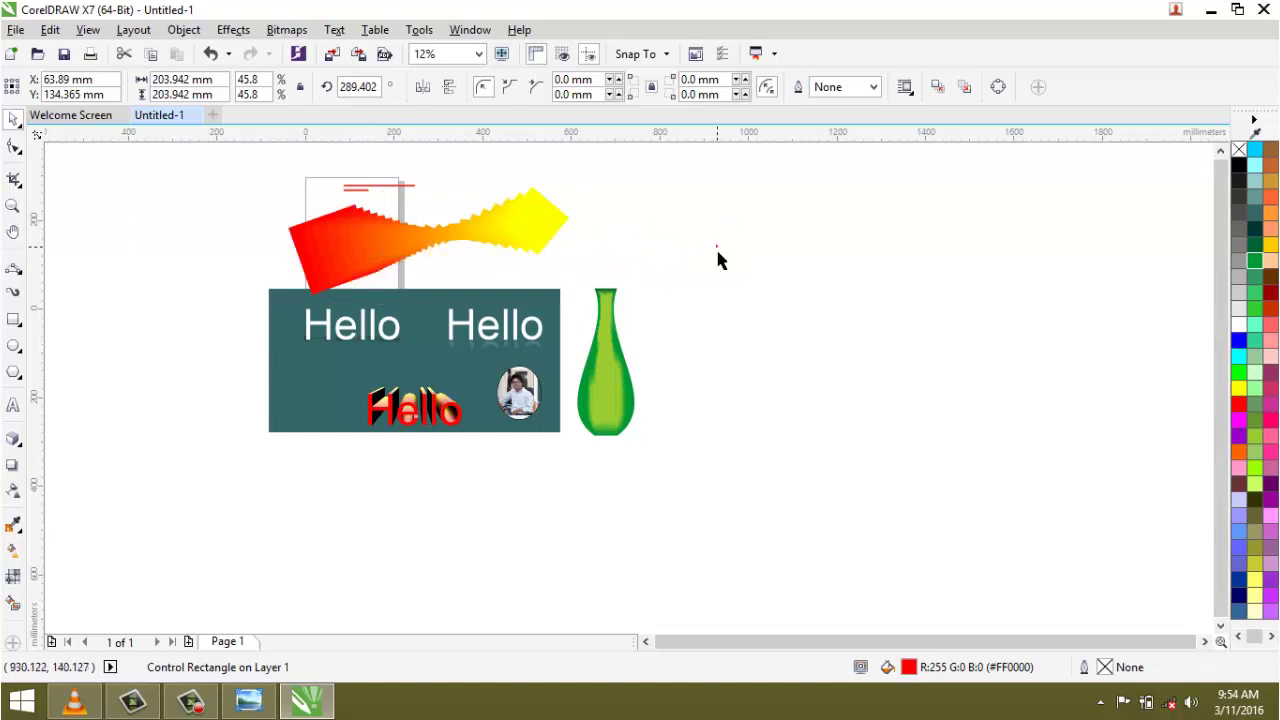
{"action": "left_click", "coordinate": [565, 244]}
{"action": "left_click_drag", "start_coordinate": [567, 246], "coordinate": [749, 233]}
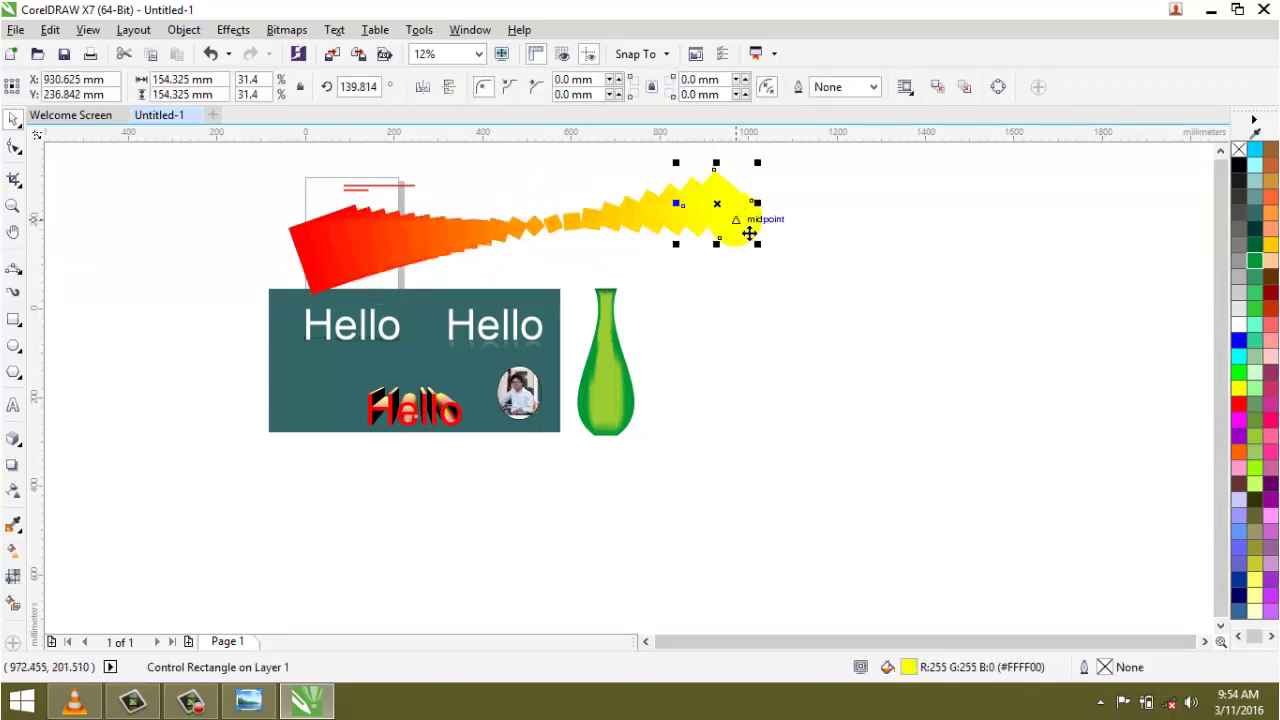
{"action": "key", "text": "ctrl+z"}
{"action": "left_click", "coordinate": [691, 214]}
{"action": "left_click_drag", "start_coordinate": [214, 307], "coordinate": [213, 301]}
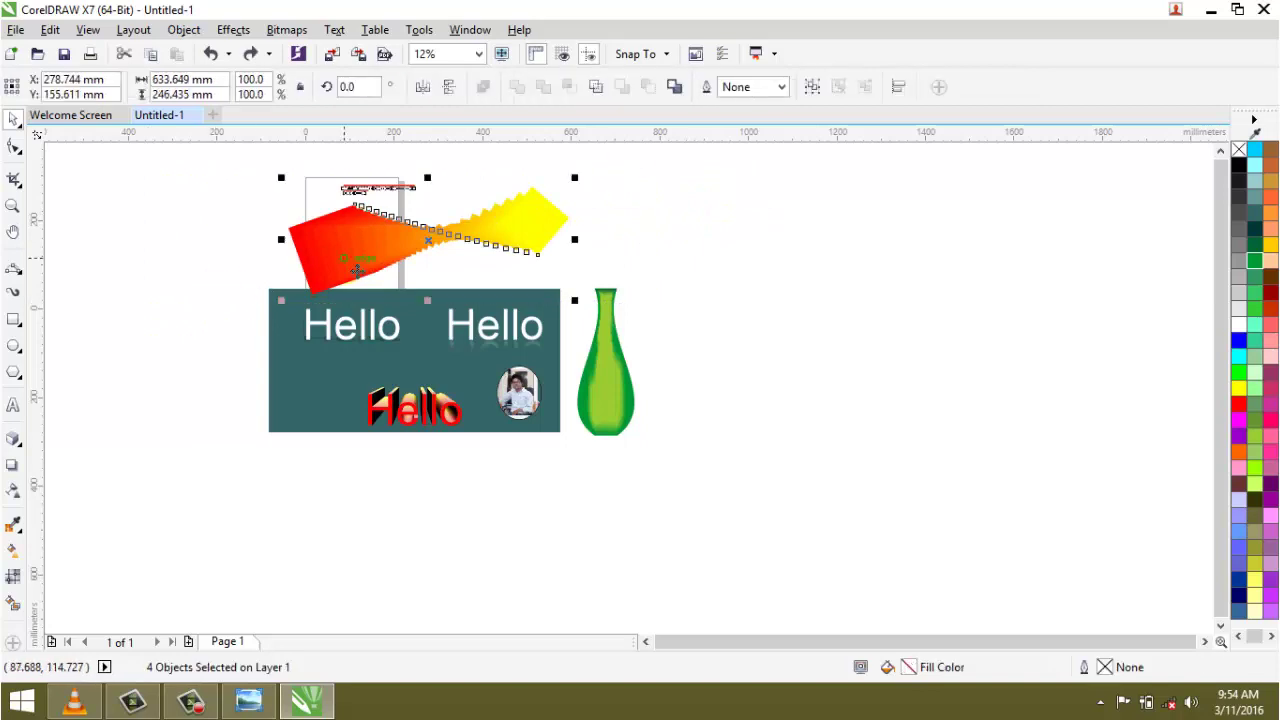
{"action": "left_click_drag", "start_coordinate": [400, 273], "coordinate": [440, 254]}
{"action": "left_click", "coordinate": [885, 372]}
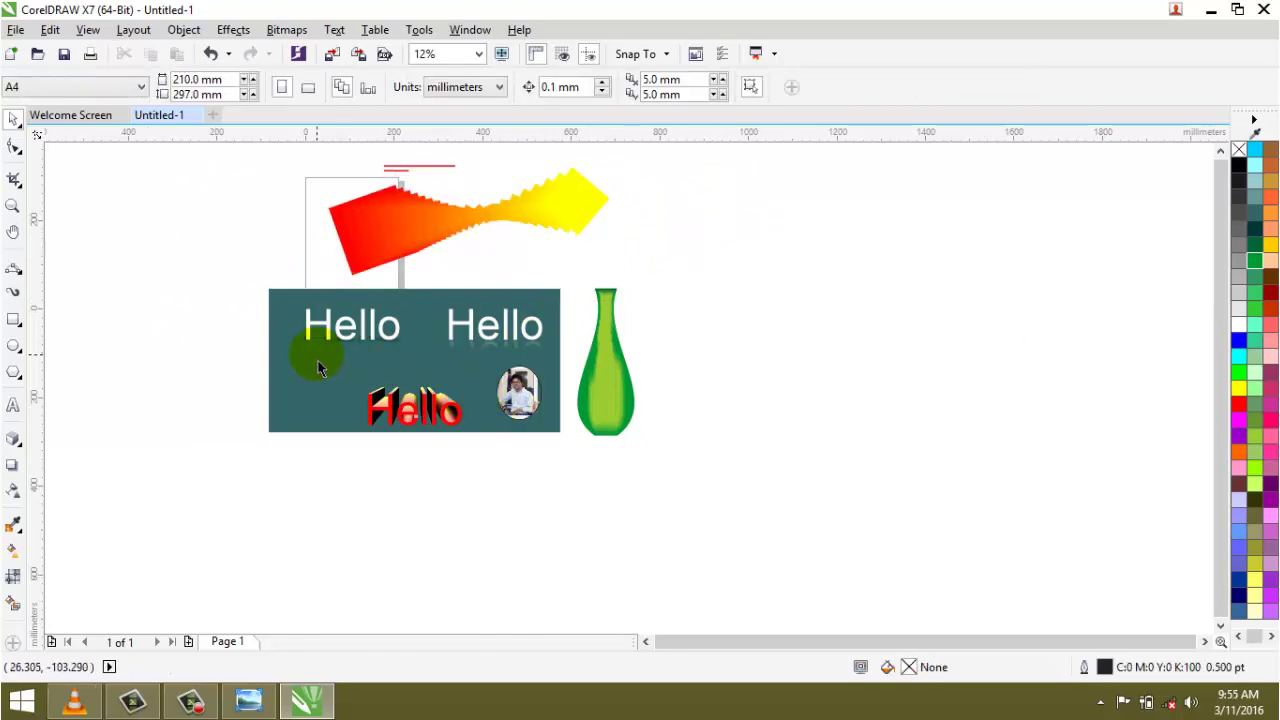
- Move the second Hello to the lower left, scale it to 224 pt and colour it yellow
{"action": "scroll", "coordinate": [331, 369], "scroll_direction": "up", "scroll_amount": 1}
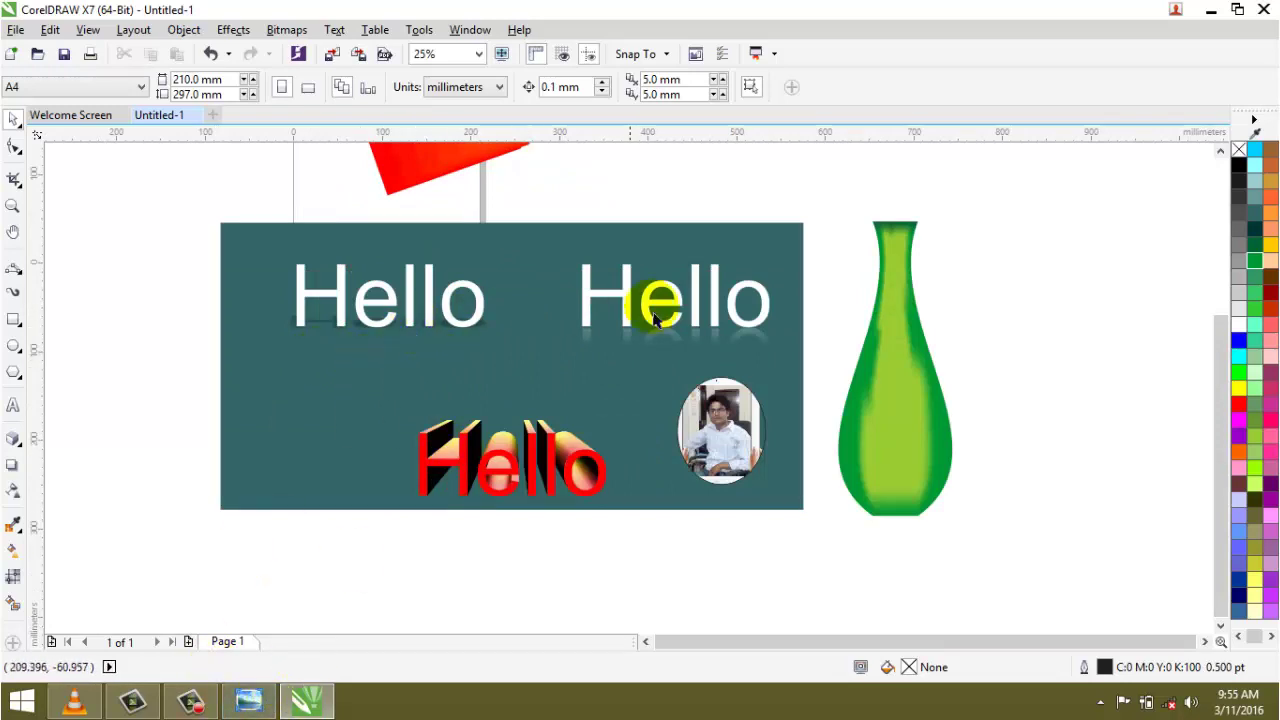
{"action": "left_click_drag", "start_coordinate": [655, 318], "coordinate": [330, 410]}
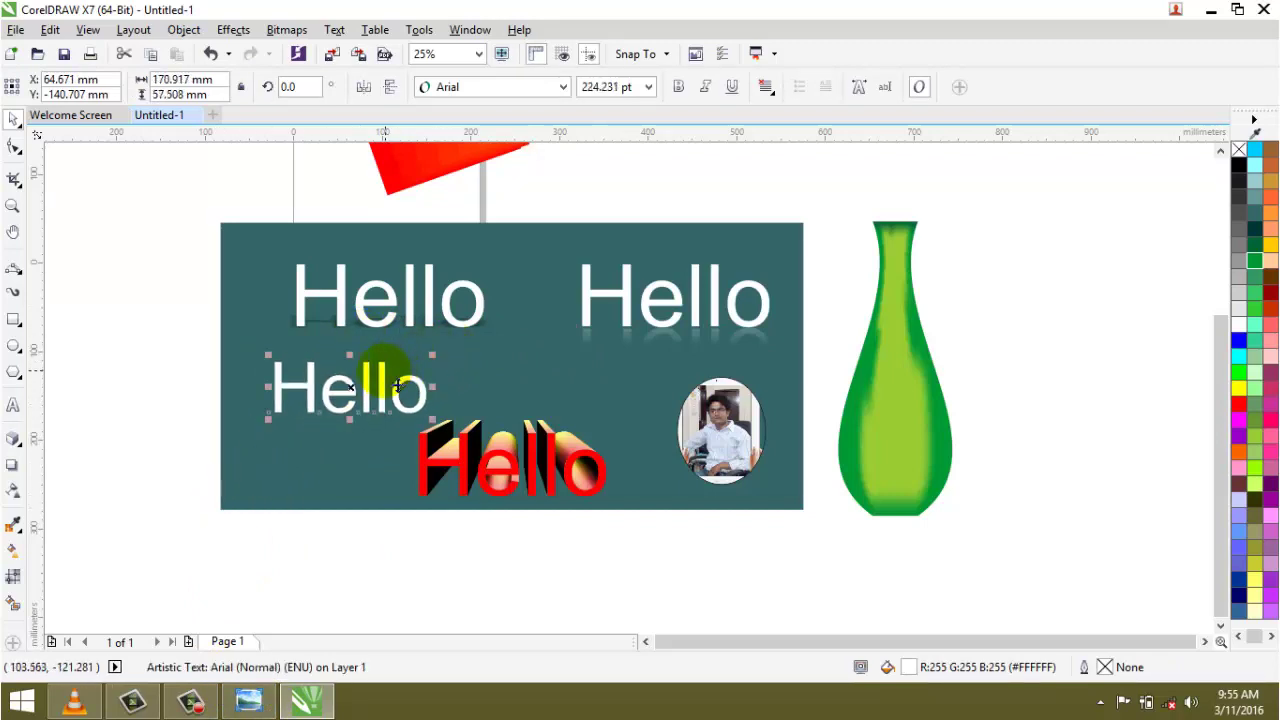
{"action": "left_click_drag", "start_coordinate": [450, 350], "coordinate": [368, 436]}
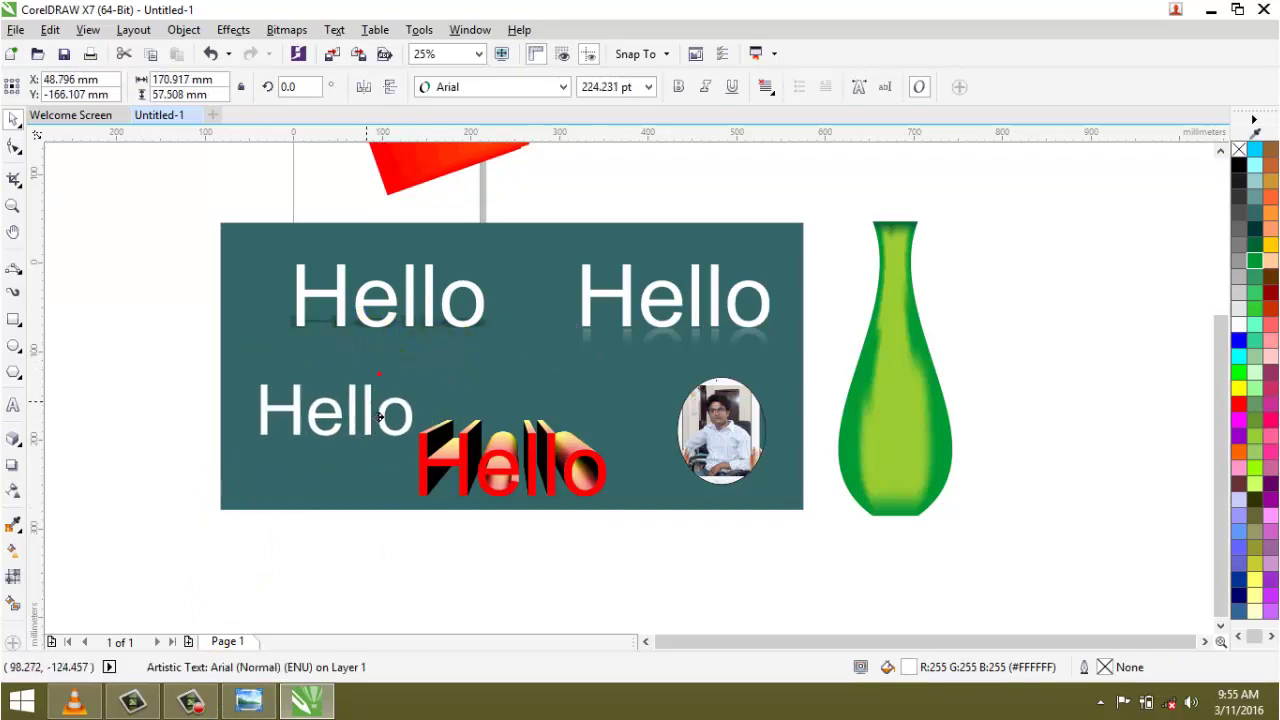
{"action": "left_click", "coordinate": [1256, 265]}
{"action": "left_click", "coordinate": [1270, 245]}
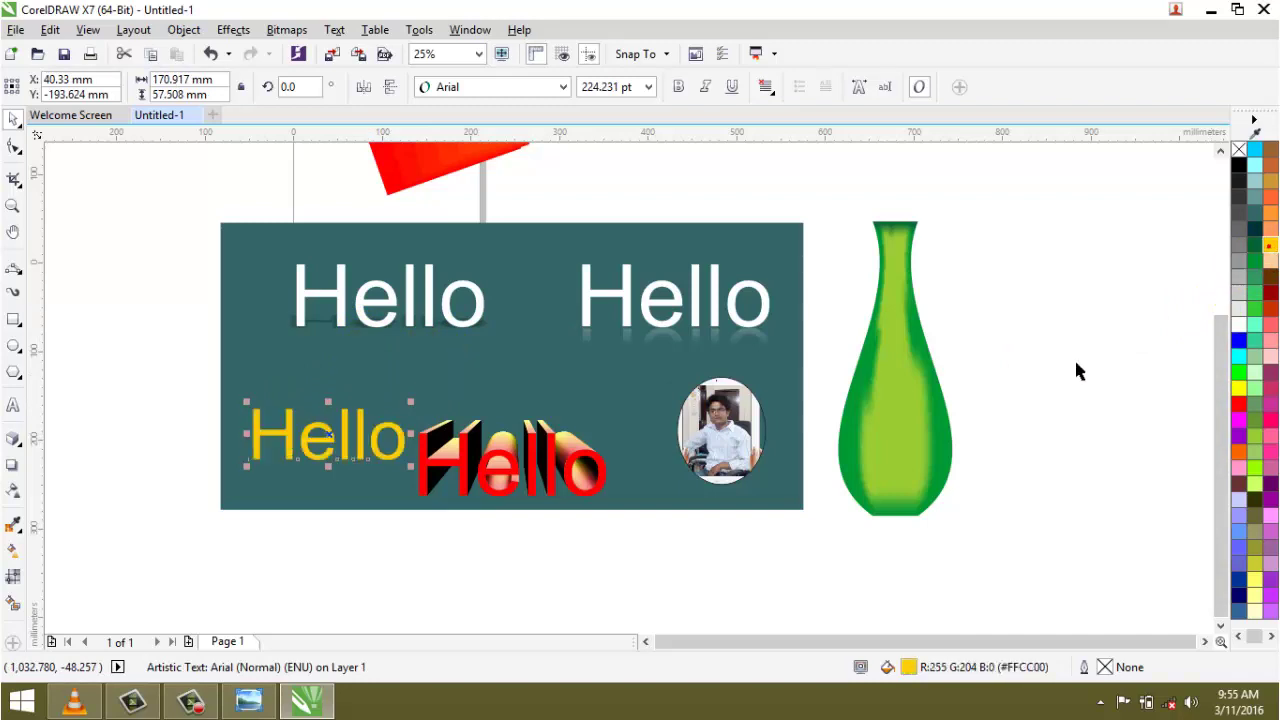
- Nudge the yellow Hello down and left beside the red 3D Hello
{"action": "left_click", "coordinate": [294, 543]}
{"action": "scroll", "coordinate": [480, 420], "scroll_direction": "up", "scroll_amount": 2}
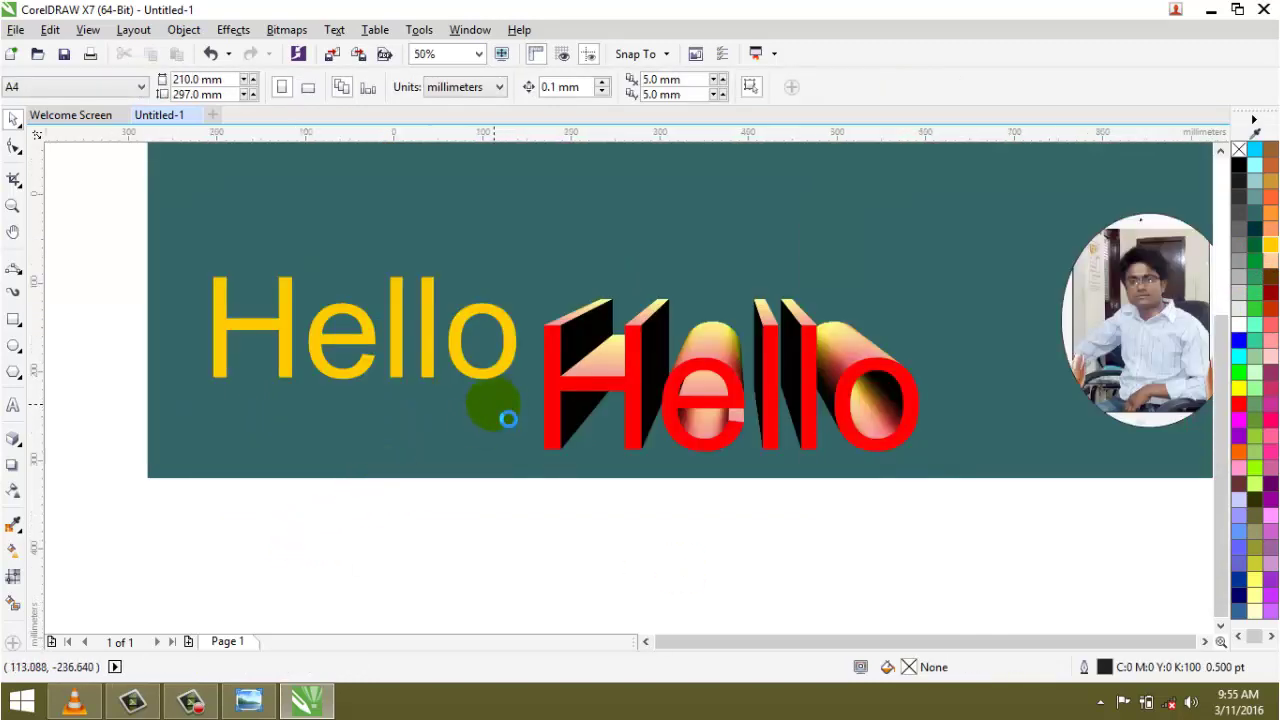
{"action": "scroll", "coordinate": [503, 394], "scroll_direction": "down", "scroll_amount": 2}
{"action": "left_click_drag", "start_coordinate": [495, 388], "coordinate": [482, 418]}
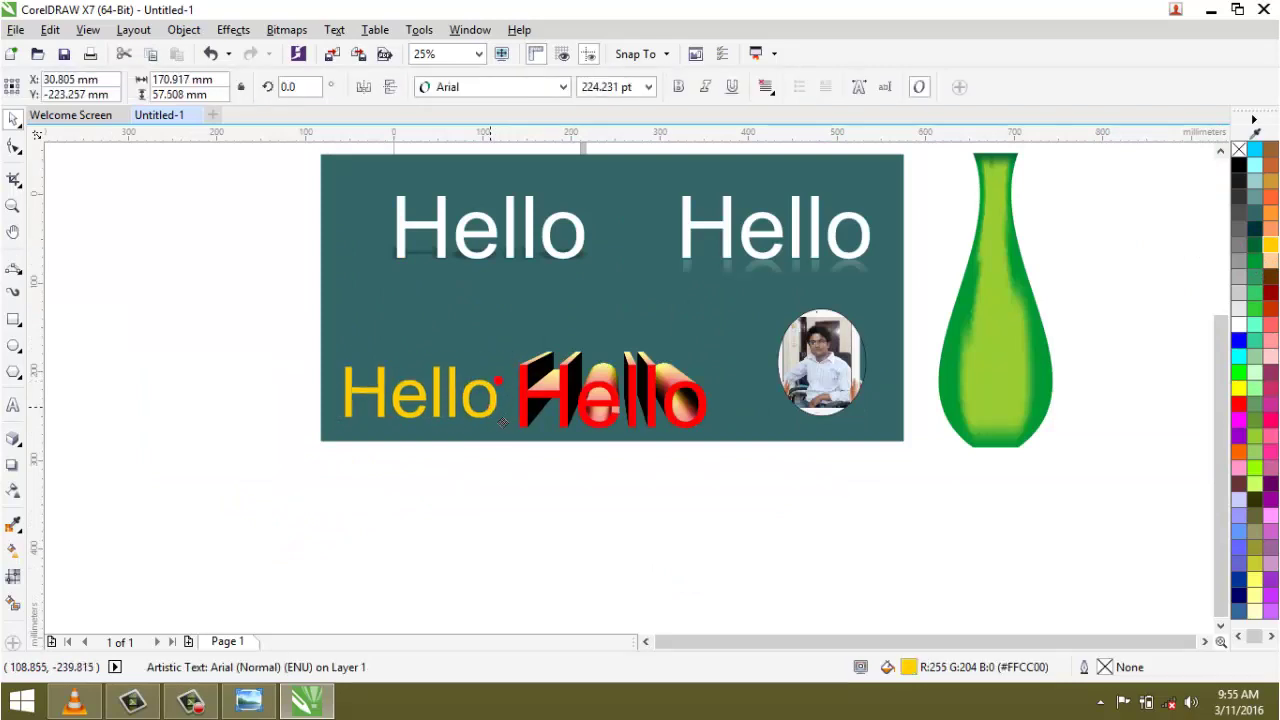
{"action": "left_click", "coordinate": [465, 478]}
{"action": "scroll", "coordinate": [450, 450], "scroll_direction": "up", "scroll_amount": 2}
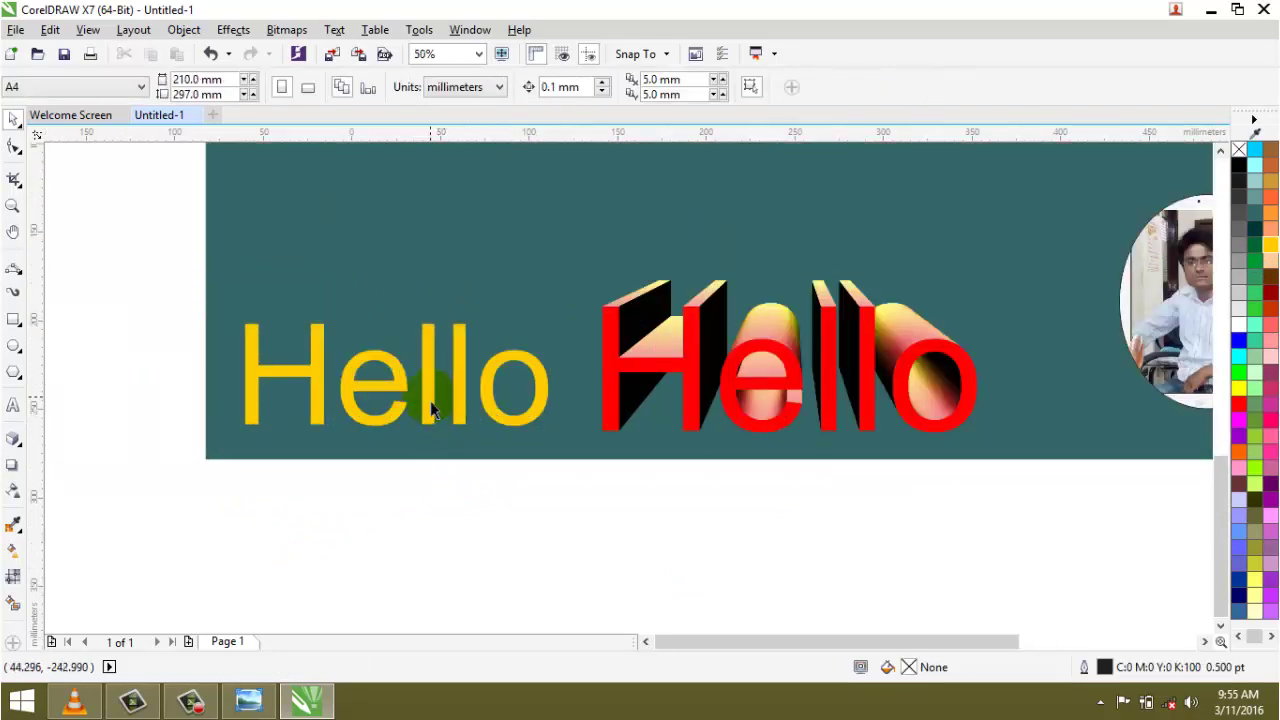
{"action": "left_click", "coordinate": [432, 410]}
- Apply an emboss bevel to the yellow Hello and inspect the result
{"action": "left_click", "coordinate": [245, 30]}
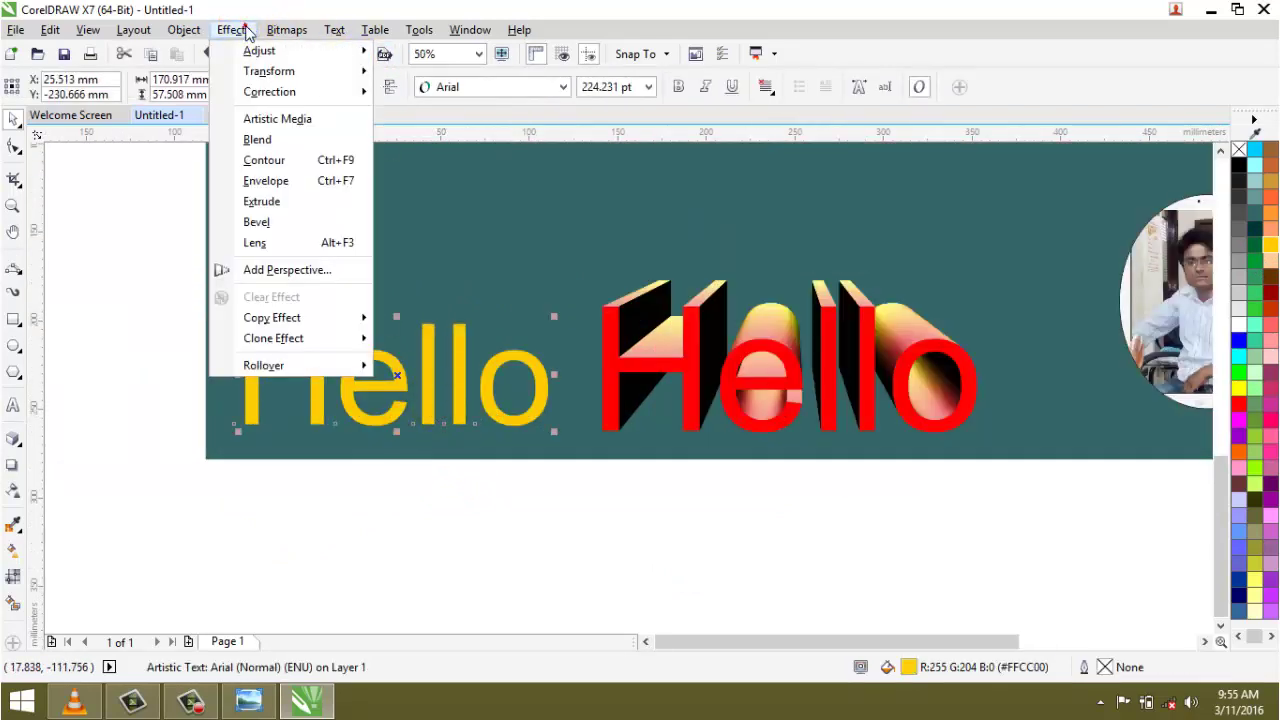
{"action": "left_click", "coordinate": [272, 225]}
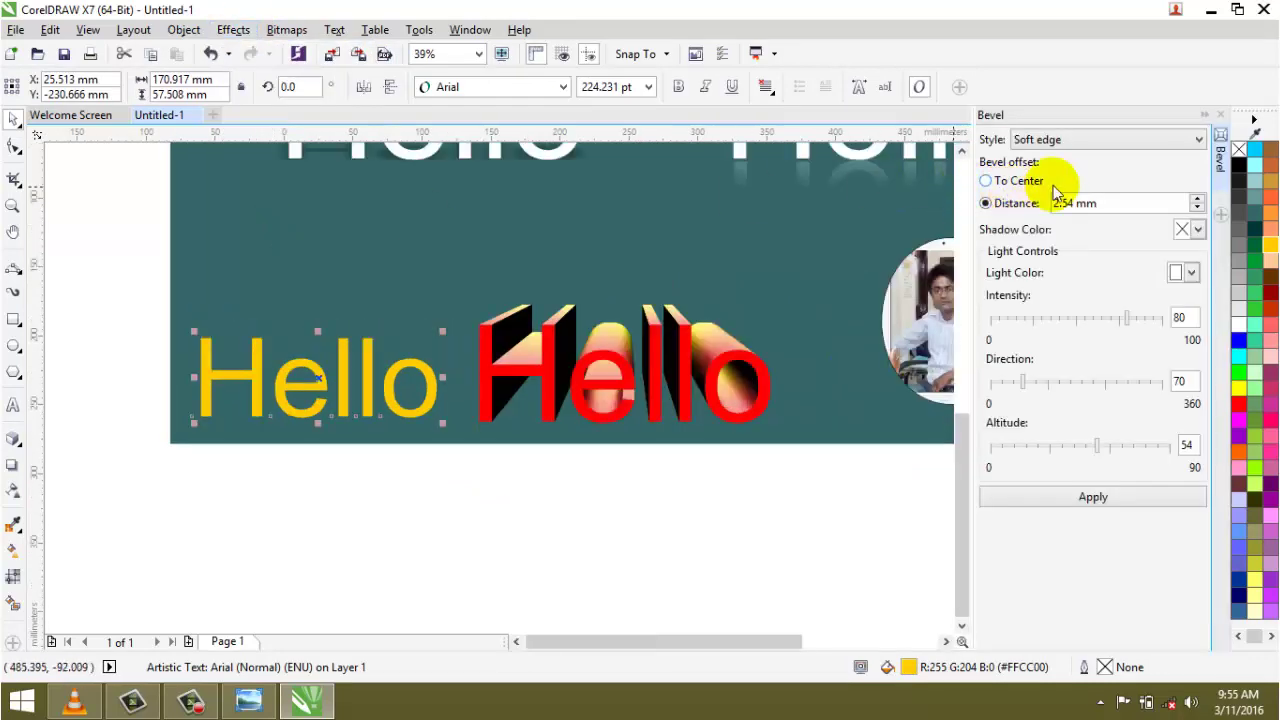
{"action": "left_click", "coordinate": [1046, 142]}
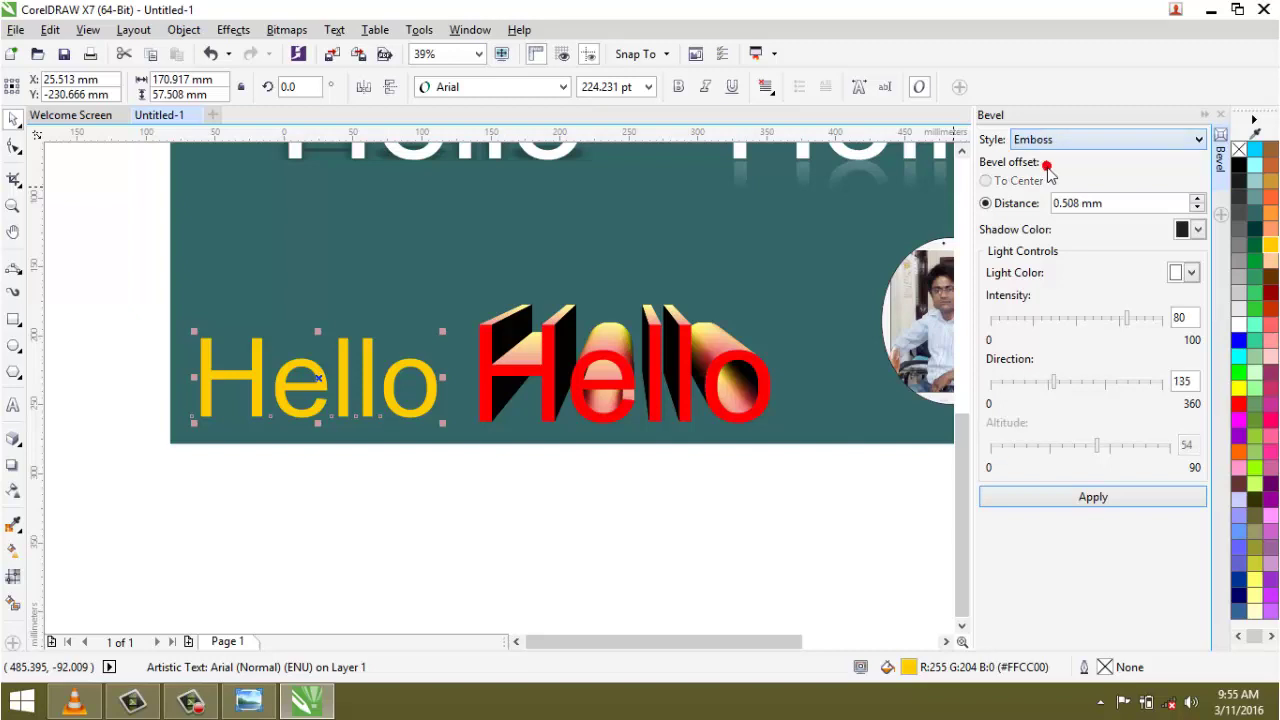
{"action": "left_click", "coordinate": [1100, 496]}
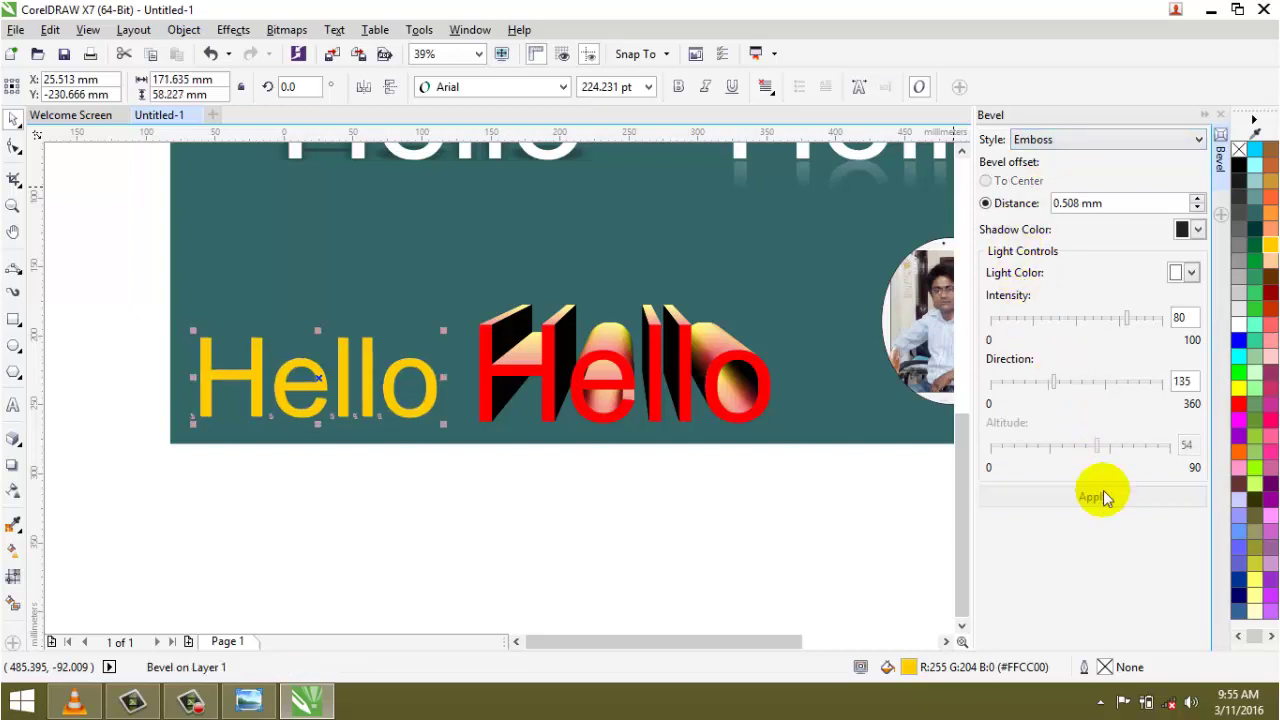
{"action": "left_click", "coordinate": [363, 444]}
{"action": "scroll", "coordinate": [331, 382], "scroll_direction": "up", "scroll_amount": 2}
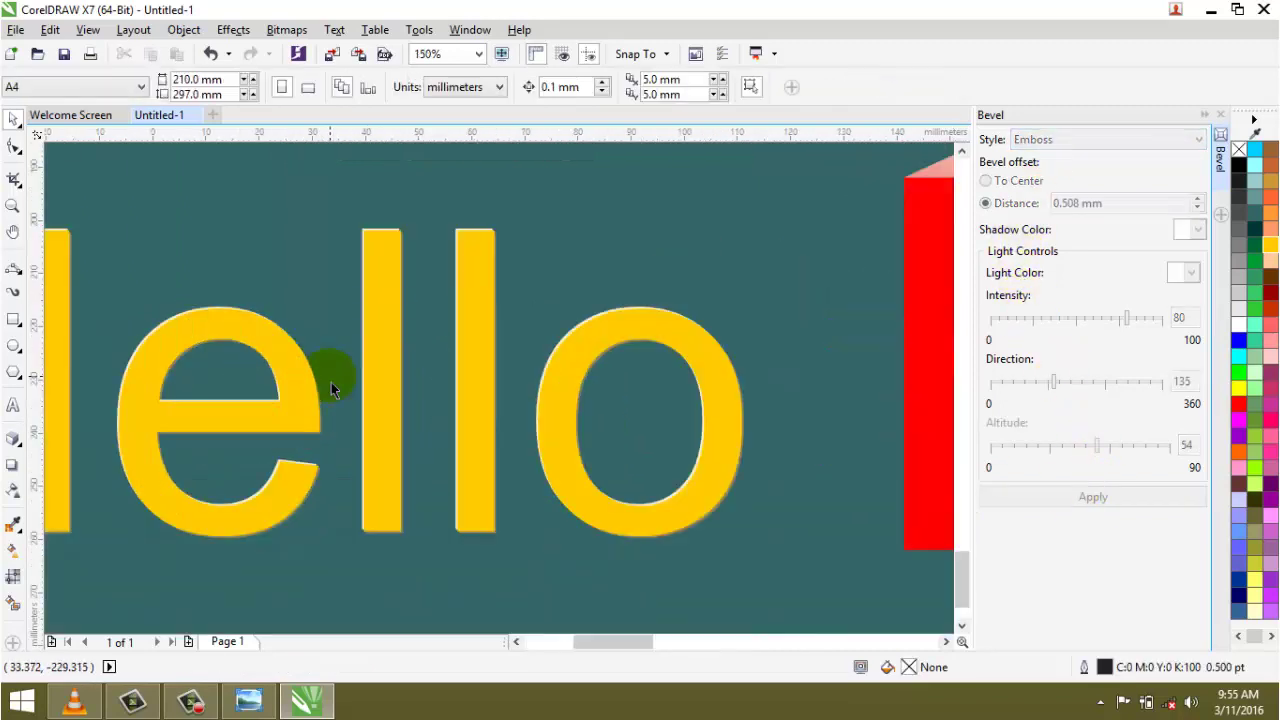
{"action": "scroll", "coordinate": [387, 381], "scroll_direction": "down", "scroll_amount": 1}
- Change the bevel to Soft edge running To Center
{"action": "left_click", "coordinate": [387, 381]}
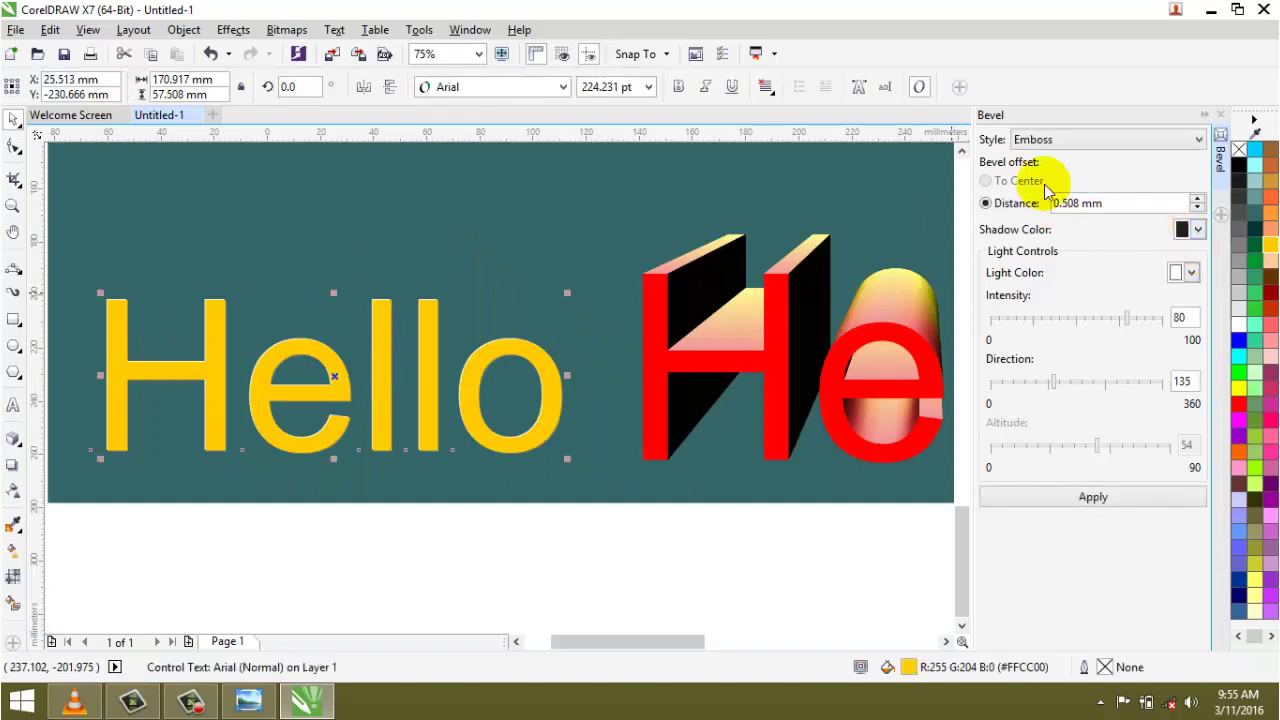
{"action": "left_click", "coordinate": [1035, 140]}
{"action": "left_click", "coordinate": [1040, 159]}
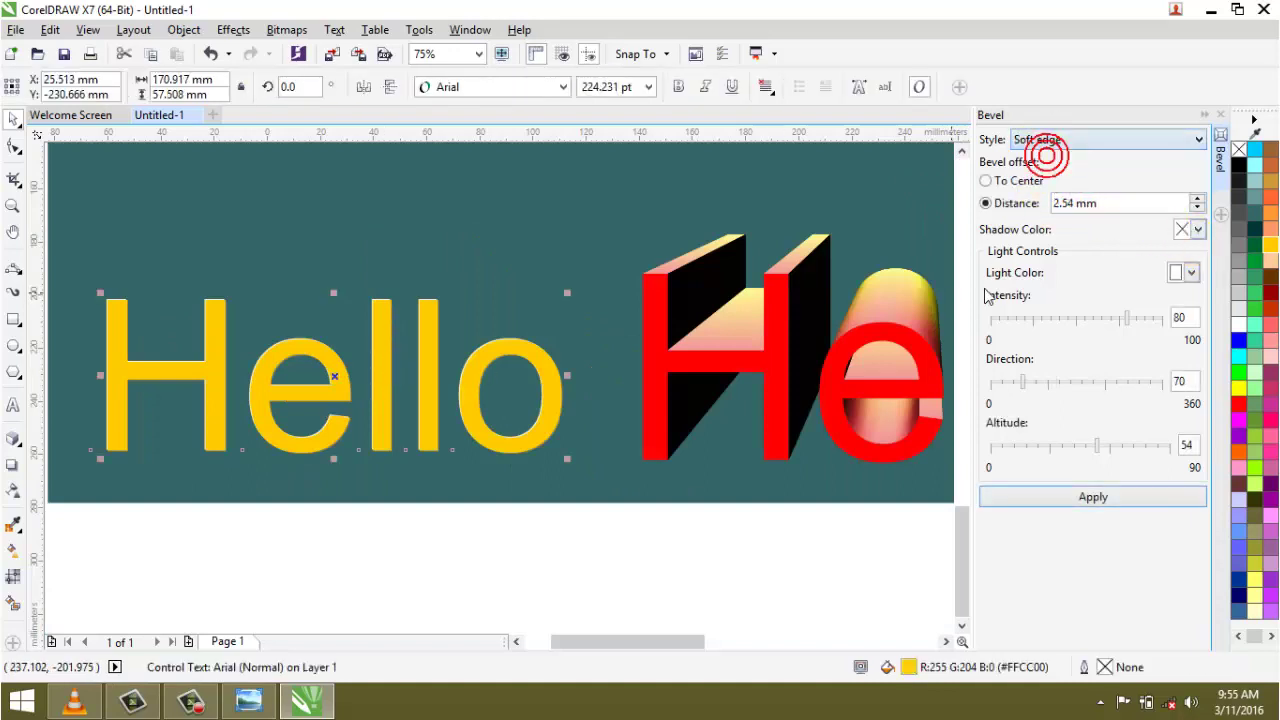
{"action": "left_click", "coordinate": [986, 181]}
{"action": "left_click", "coordinate": [1095, 495]}
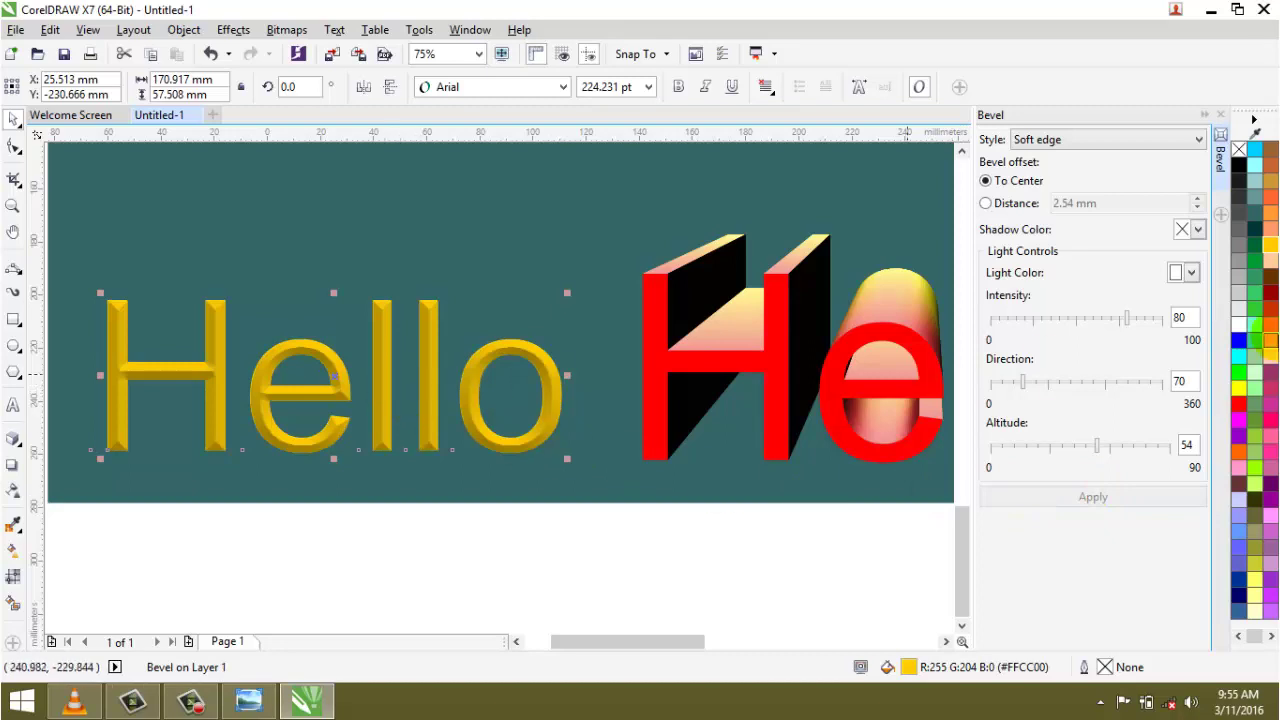
- Set the bevel lighting to intensity 90, direction 224 and altitude 65
{"action": "left_click_drag", "start_coordinate": [1127, 318], "coordinate": [1144, 318]}
{"action": "left_click", "coordinate": [1097, 385]}
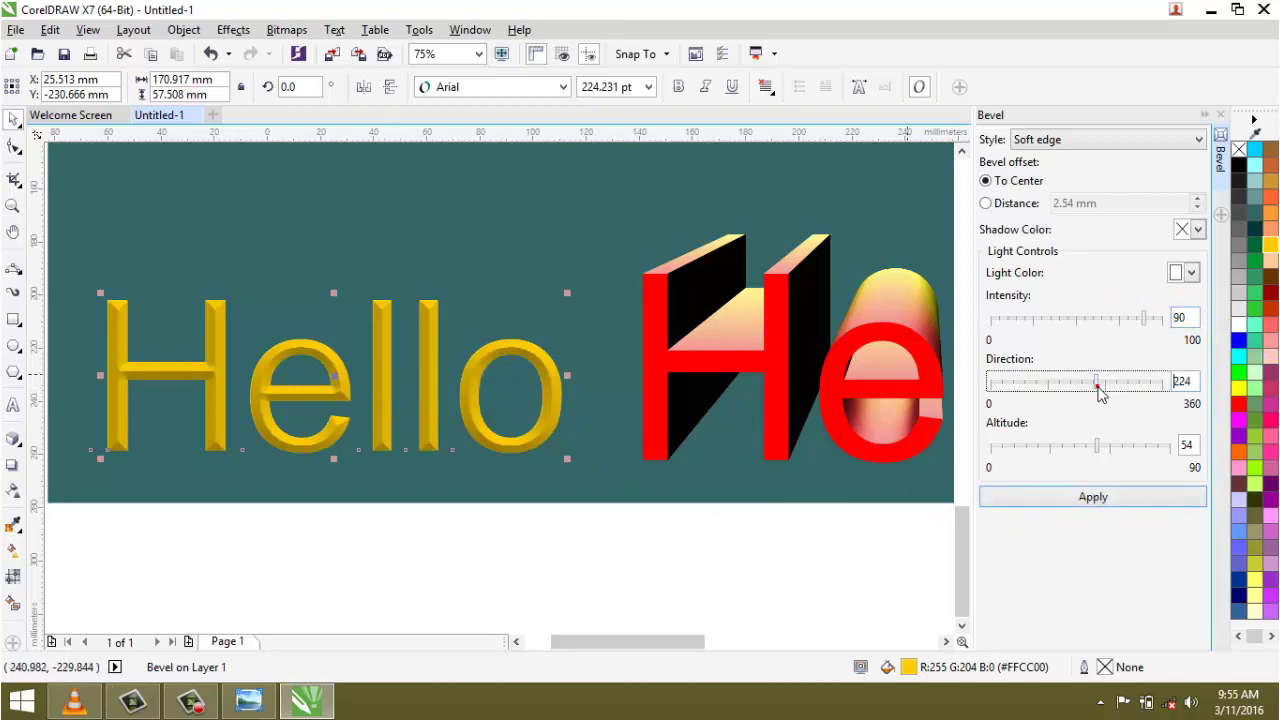
{"action": "left_click", "coordinate": [1088, 500]}
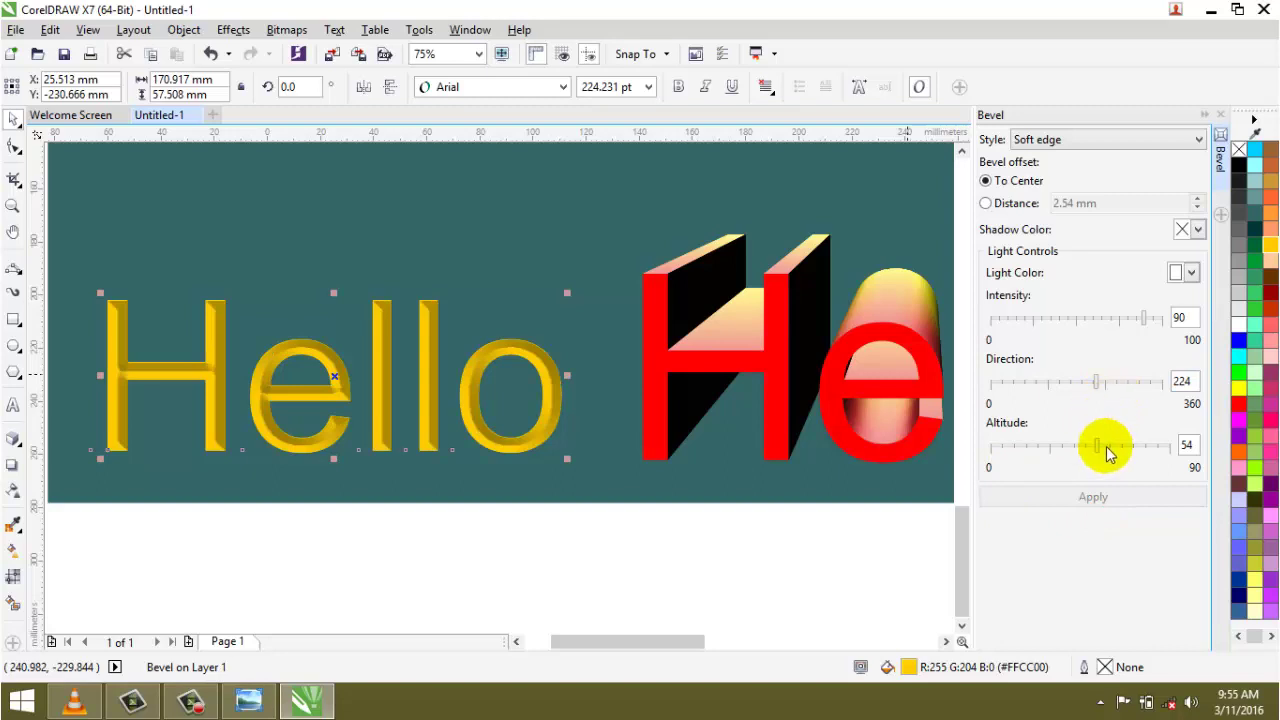
{"action": "left_click_drag", "start_coordinate": [1097, 442], "coordinate": [1118, 446]}
{"action": "left_click", "coordinate": [1112, 507]}
- Recolour the bevelled Hello green
{"action": "left_click", "coordinate": [777, 563]}
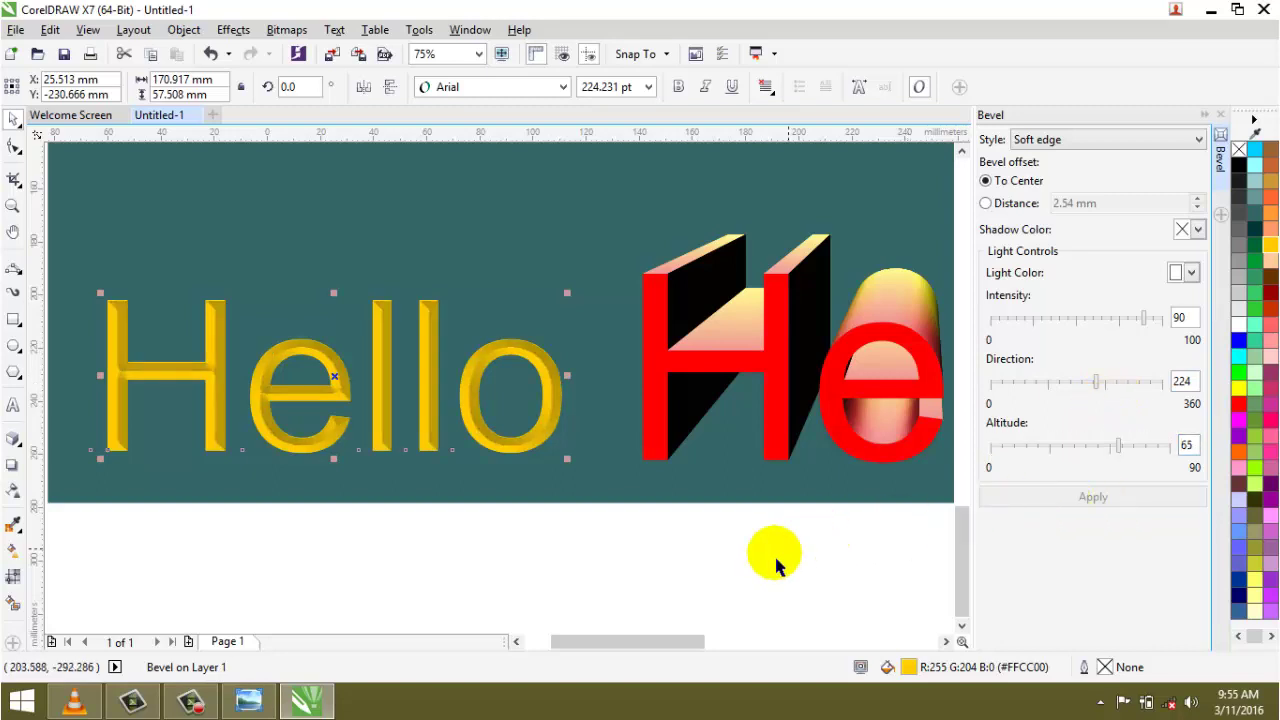
{"action": "scroll", "coordinate": [456, 378], "scroll_direction": "down", "scroll_amount": 1}
{"action": "scroll", "coordinate": [460, 388], "scroll_direction": "down", "scroll_amount": 1}
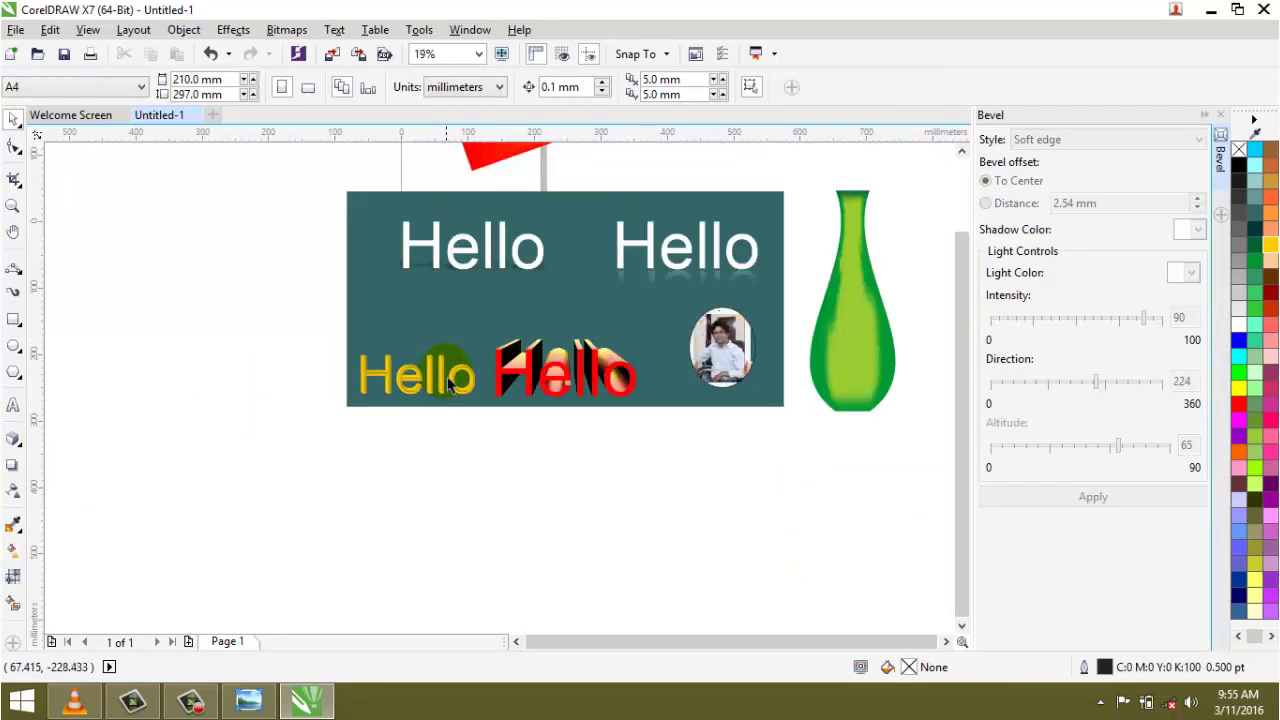
{"action": "scroll", "coordinate": [460, 388], "scroll_direction": "up", "scroll_amount": 1}
{"action": "scroll", "coordinate": [470, 389], "scroll_direction": "up", "scroll_amount": 1}
{"action": "left_click", "coordinate": [475, 389]}
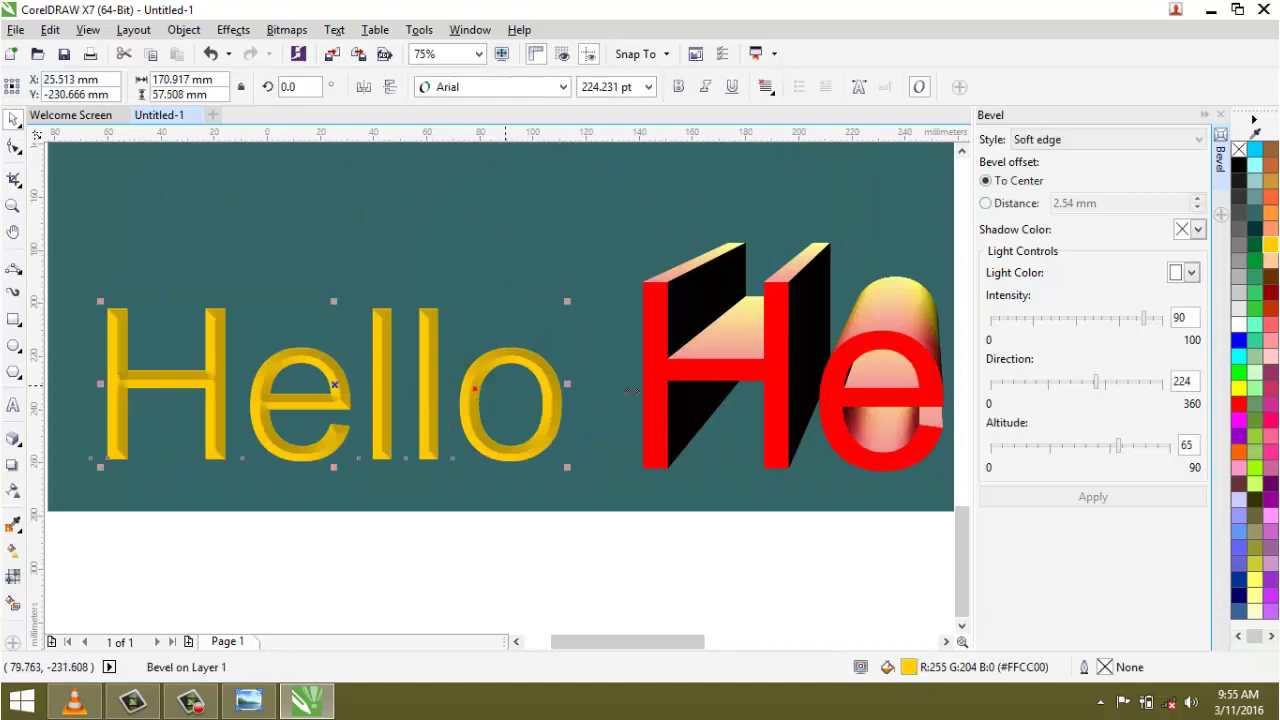
{"action": "left_click", "coordinate": [1263, 318]}
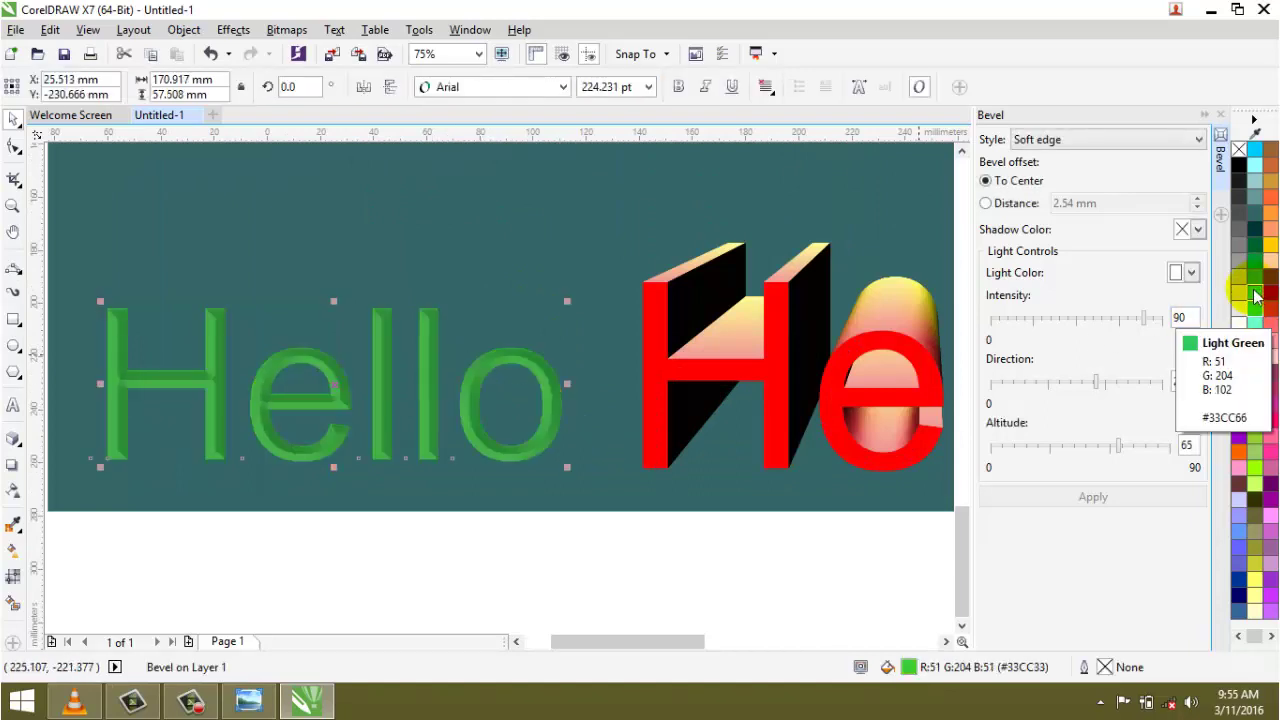
- Minimise CorelDRAW to bring the shortcuts slide to the front
{"action": "scroll", "coordinate": [493, 444], "scroll_direction": "down", "scroll_amount": 3}
{"action": "left_click", "coordinate": [322, 202]}
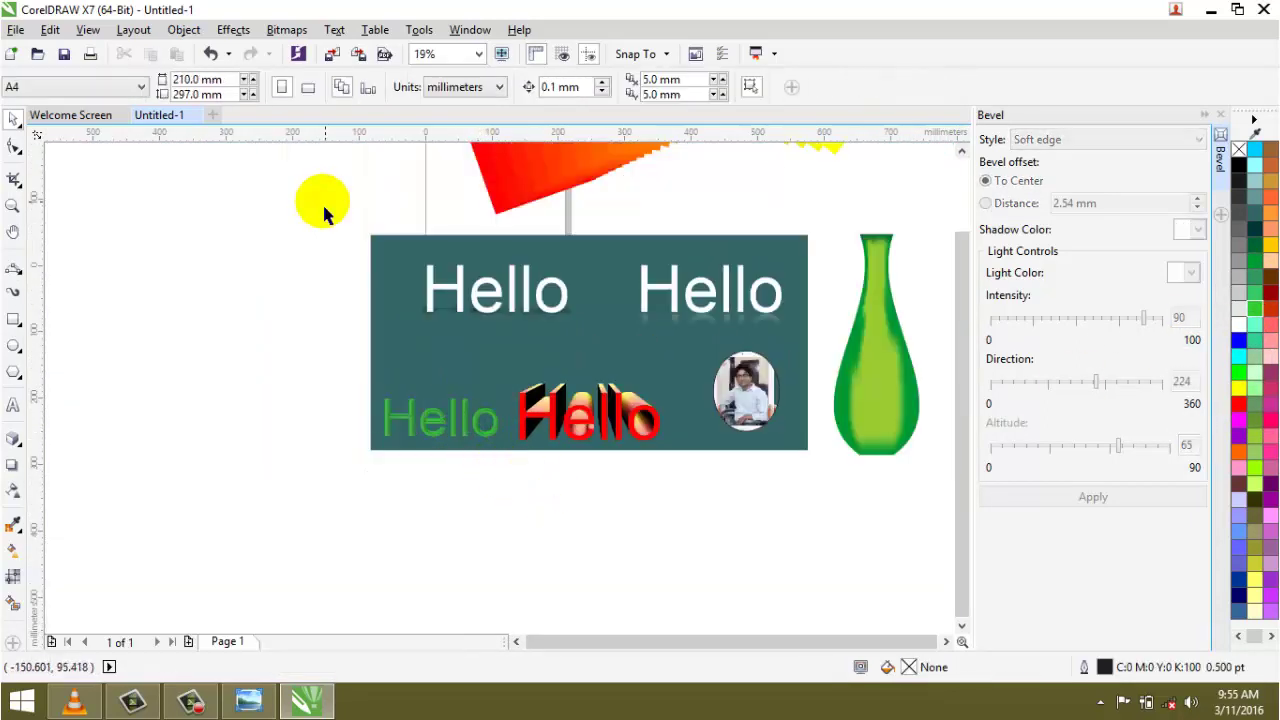
{"action": "left_click", "coordinate": [314, 705]}
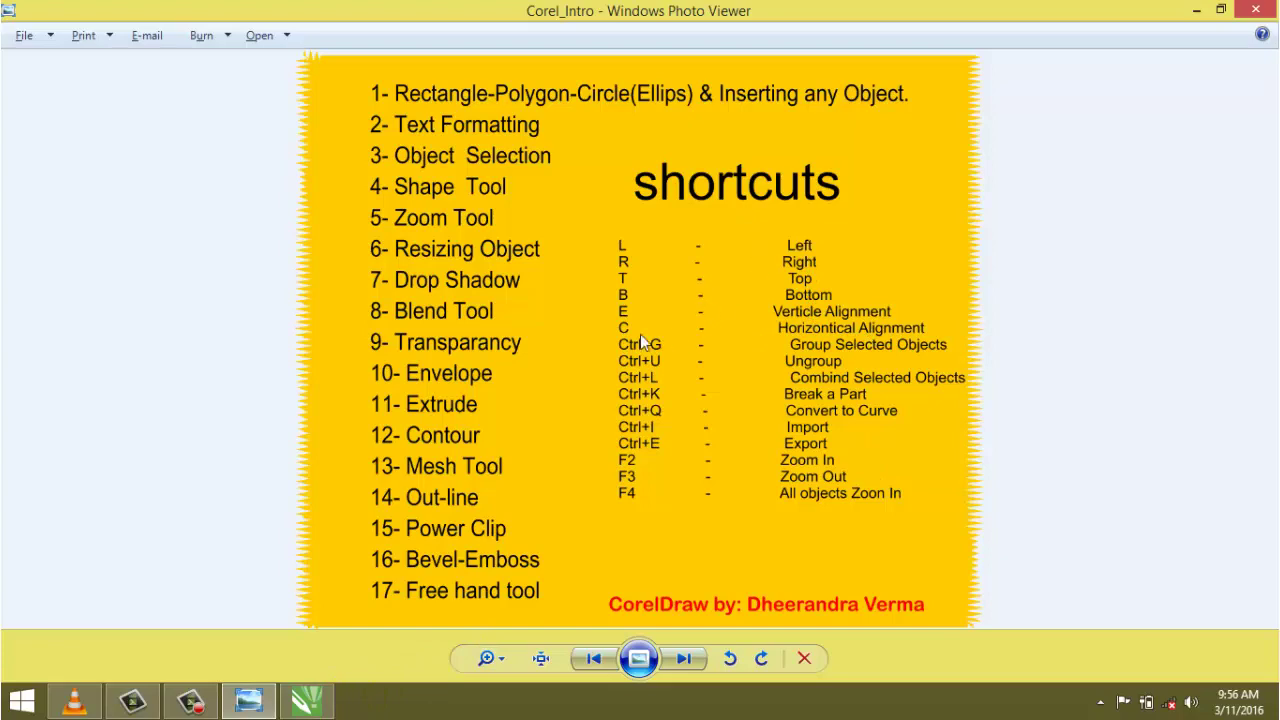
{"action": "left_click", "coordinate": [307, 700]}
- Drag the wave's yellow end object to the right to stretch the red-to-yellow blend
{"action": "scroll", "coordinate": [340, 370], "scroll_direction": "down", "scroll_amount": 2}
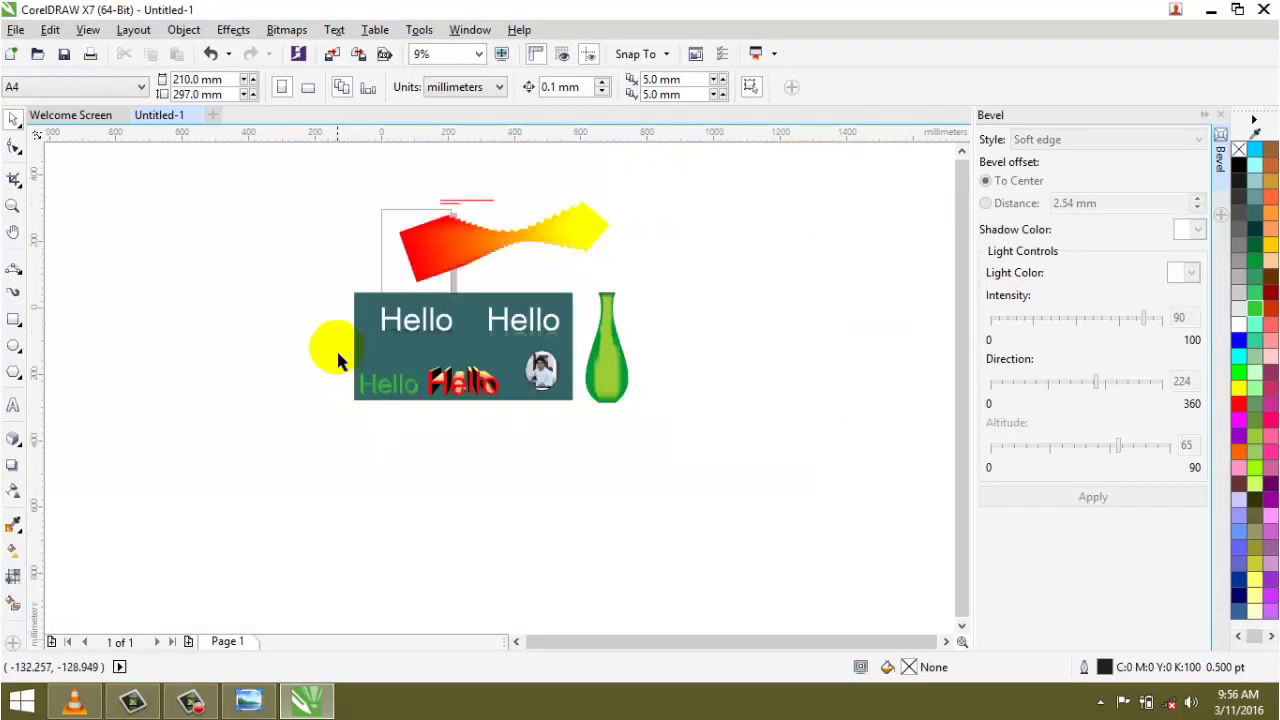
{"action": "left_click_drag", "start_coordinate": [632, 245], "coordinate": [584, 229]}
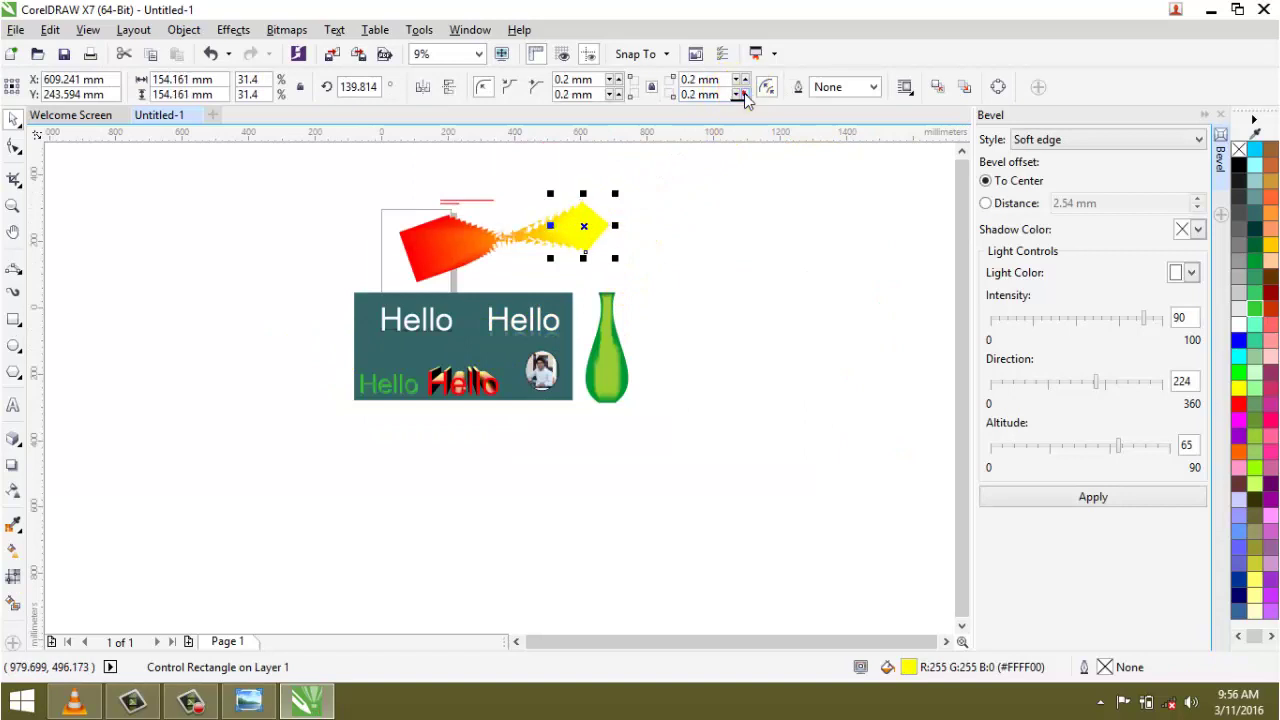
{"action": "left_click", "coordinate": [668, 200]}
{"action": "scroll", "coordinate": [600, 220], "scroll_direction": "up", "scroll_amount": 1}
{"action": "scroll", "coordinate": [561, 235], "scroll_direction": "up", "scroll_amount": 2}
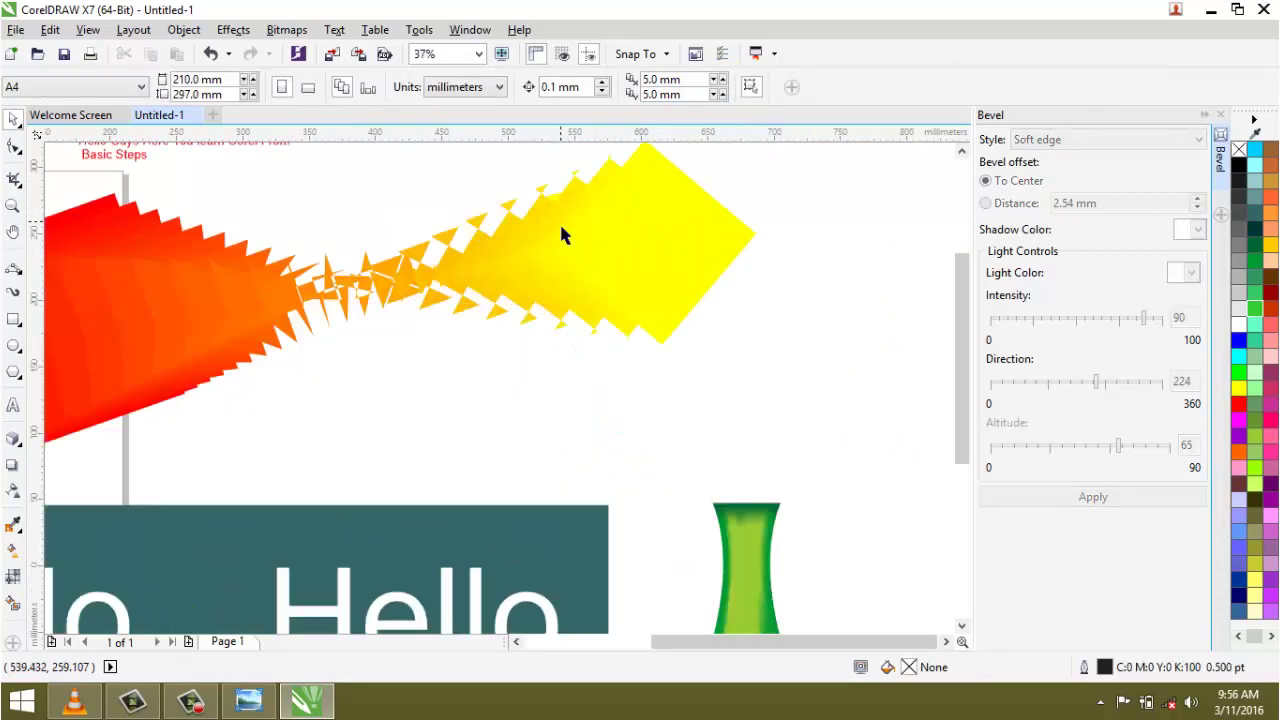
{"action": "left_click", "coordinate": [561, 235]}
{"action": "scroll", "coordinate": [560, 237], "scroll_direction": "down", "scroll_amount": 3}
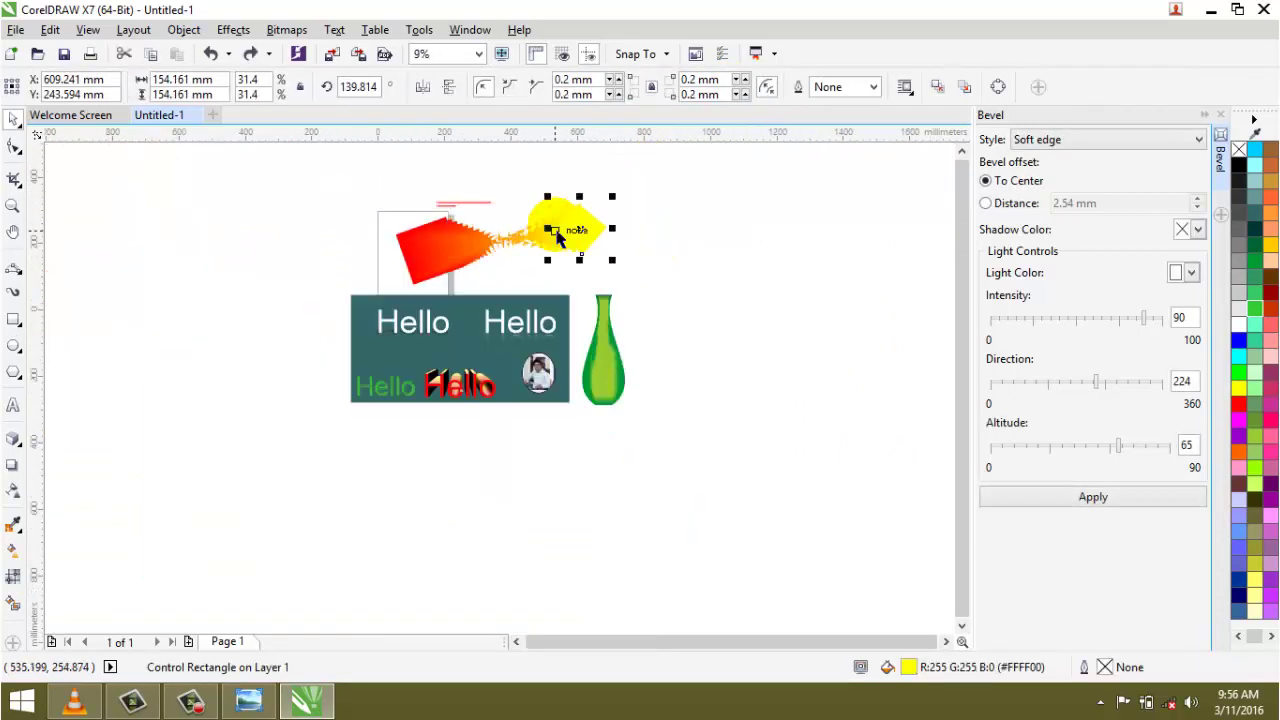
{"action": "left_click", "coordinate": [634, 249]}
{"action": "left_click", "coordinate": [608, 234]}
{"action": "left_click_drag", "start_coordinate": [591, 246], "coordinate": [676, 245]}
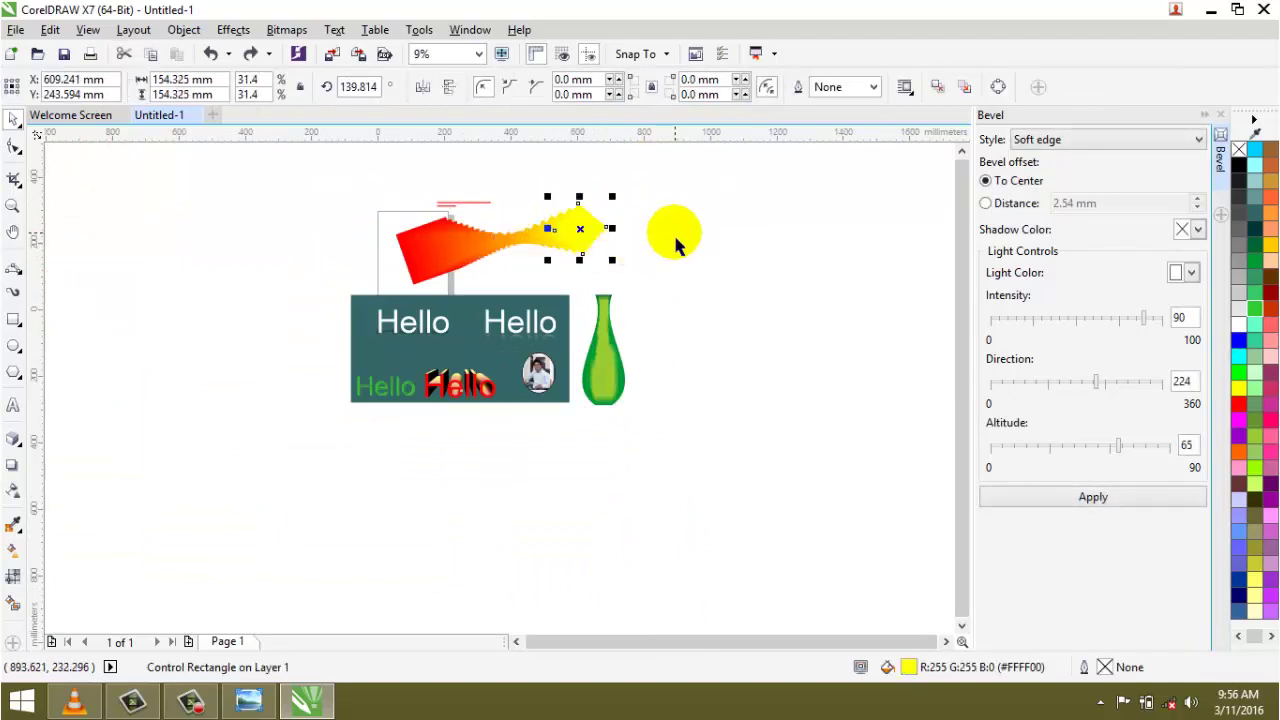
{"action": "left_click", "coordinate": [680, 228]}
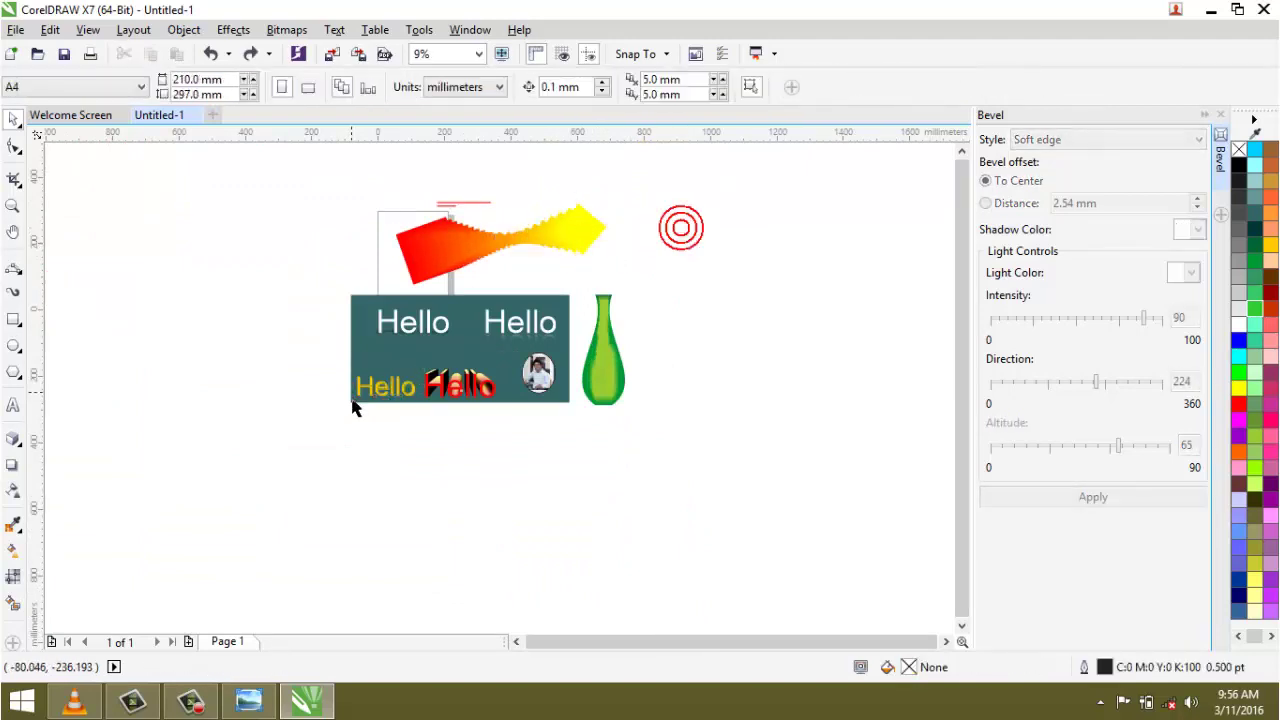
- Fill the lower-left bevelled Hello with green (#33CC33)
{"action": "scroll", "coordinate": [360, 410], "scroll_direction": "up", "scroll_amount": 3}
{"action": "scroll", "coordinate": [375, 405], "scroll_direction": "down", "scroll_amount": 3}
{"action": "scroll", "coordinate": [388, 400], "scroll_direction": "up", "scroll_amount": 4}
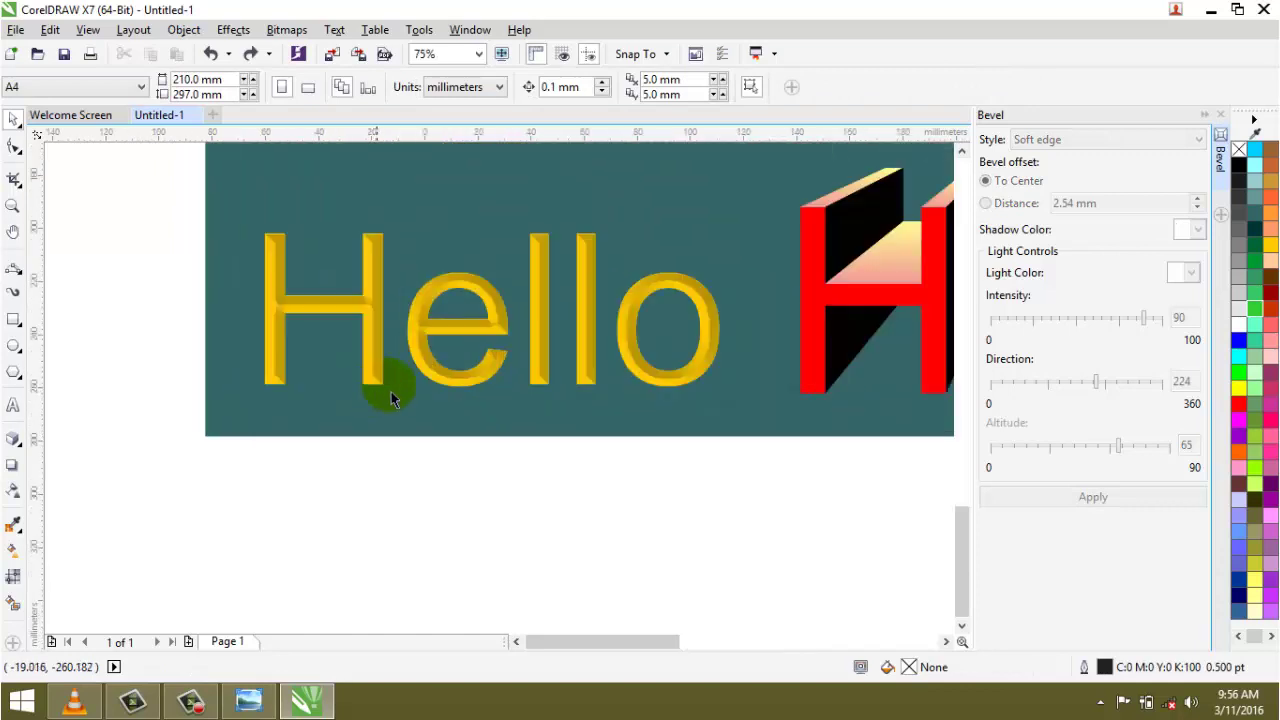
{"action": "left_click", "coordinate": [456, 388]}
{"action": "left_click", "coordinate": [1255, 310]}
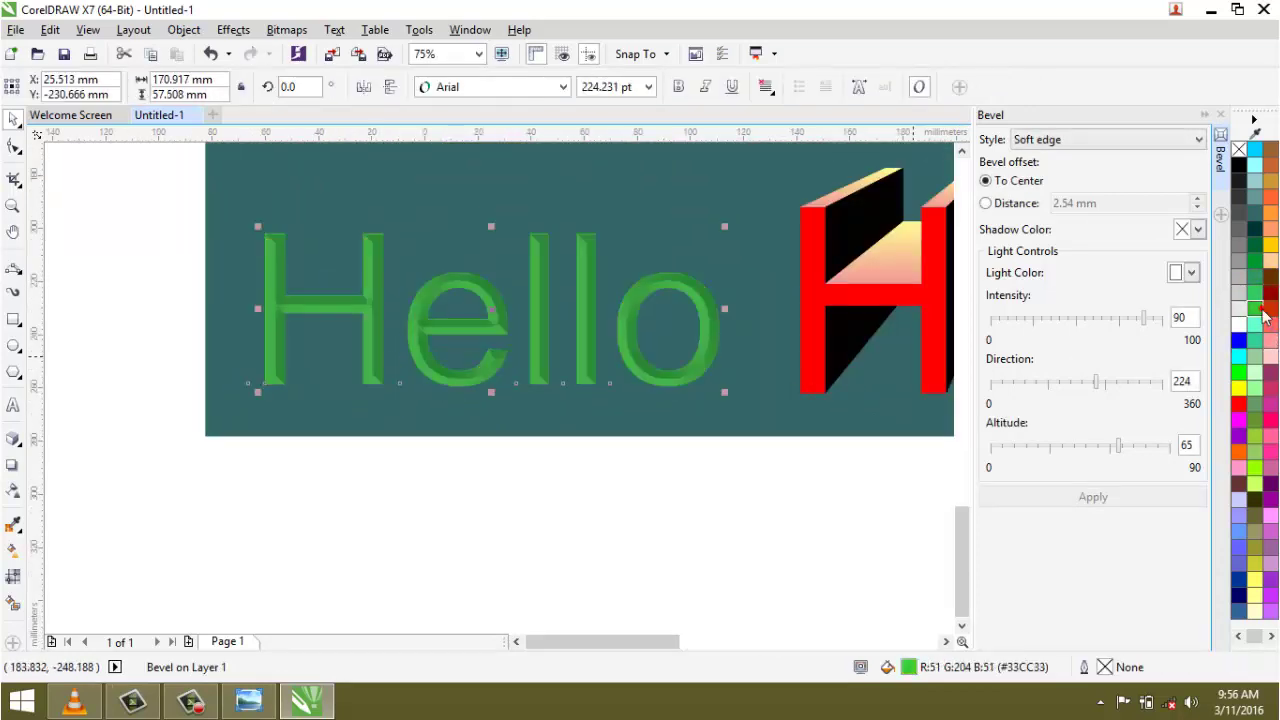
{"action": "left_click", "coordinate": [628, 485]}
{"action": "scroll", "coordinate": [407, 350], "scroll_direction": "down", "scroll_amount": 3}
{"action": "scroll", "coordinate": [407, 350], "scroll_direction": "down", "scroll_amount": 2}
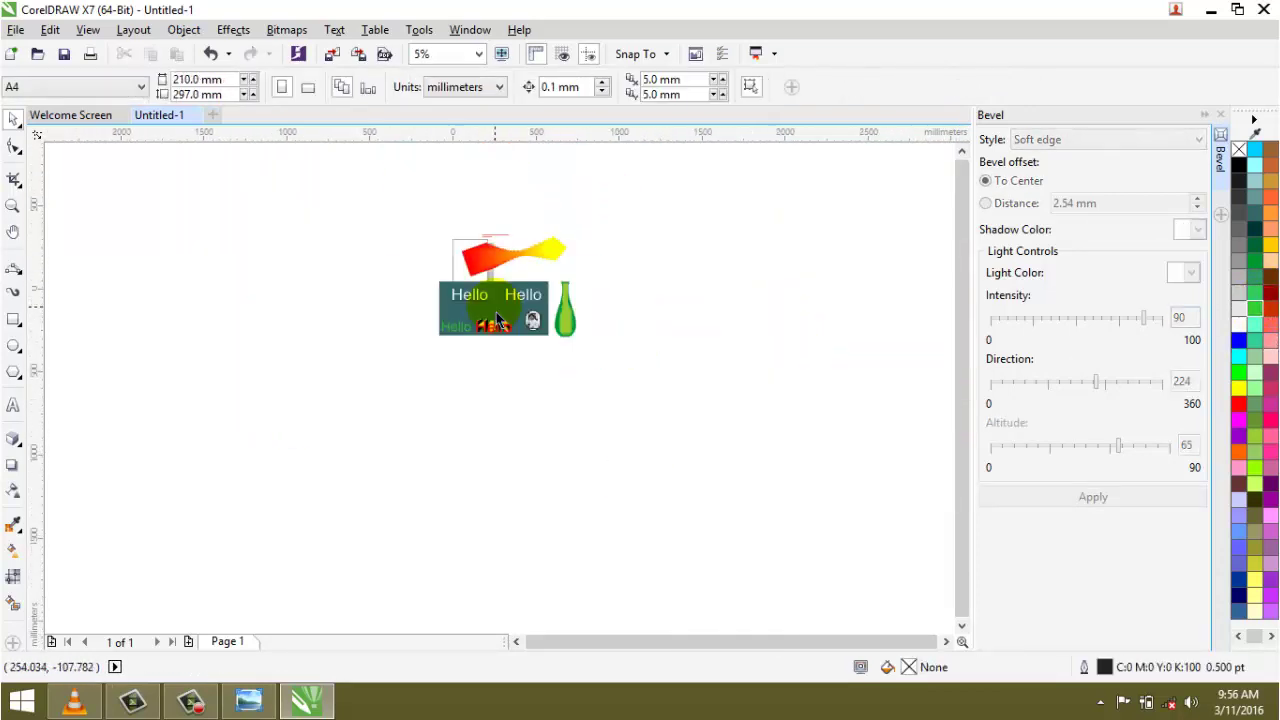
- Delete the red-to-yellow wave blend, leaving one red square beside the vase
{"action": "left_click_drag", "start_coordinate": [661, 212], "coordinate": [405, 268]}
{"action": "key", "text": "Delete"}
{"action": "left_click", "coordinate": [465, 272]}
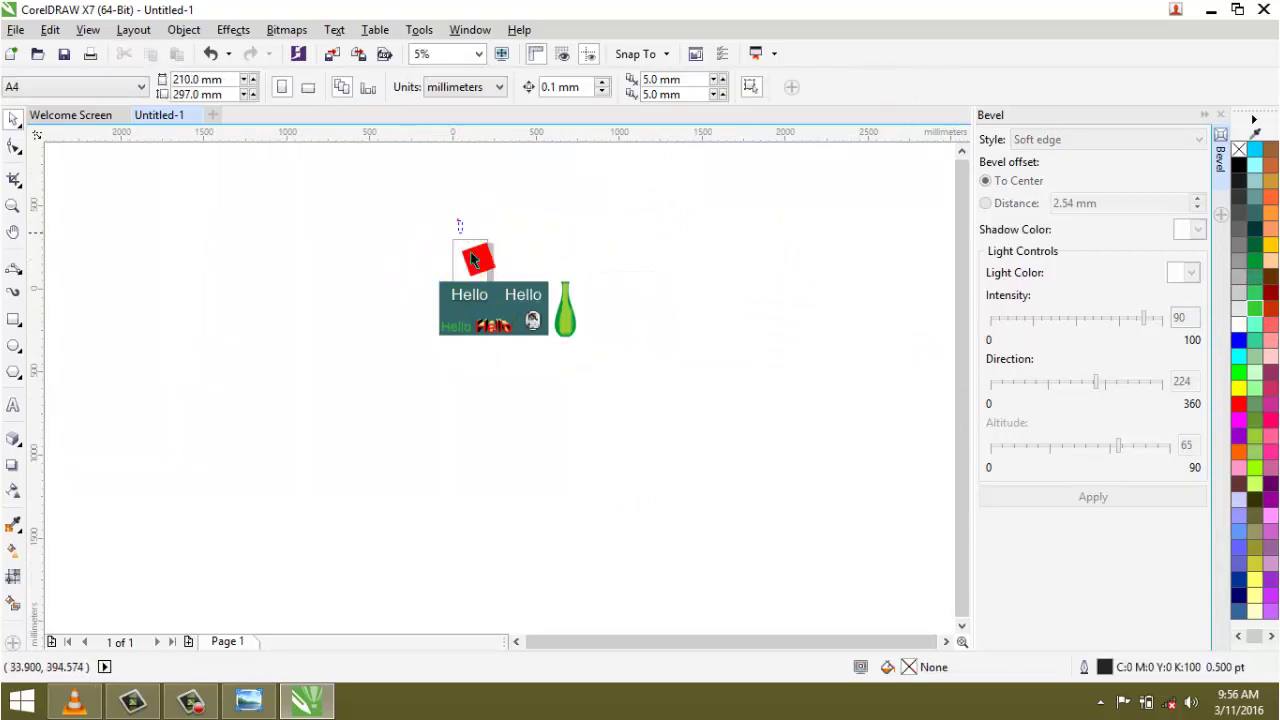
{"action": "mouse_move", "coordinate": [492, 276]}
{"action": "left_mouse_down"}
{"action": "mouse_move", "coordinate": [751, 246]}
{"action": "mouse_move", "coordinate": [649, 349]}
{"action": "left_mouse_up"}
- Copy the red square beside the vase and try centre-aligning it with the vase, then undo
{"action": "left_click", "coordinate": [744, 286]}
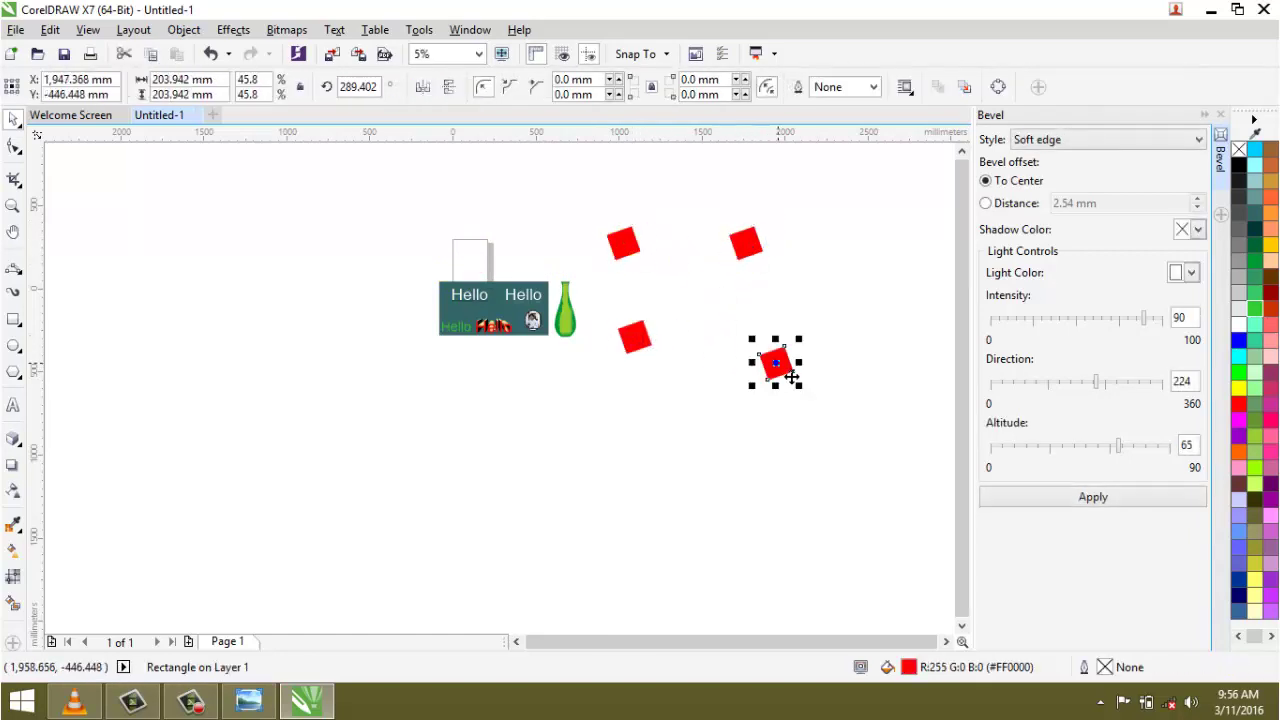
{"action": "left_click_drag", "start_coordinate": [791, 377], "coordinate": [843, 313]}
{"action": "left_click", "coordinate": [750, 285]}
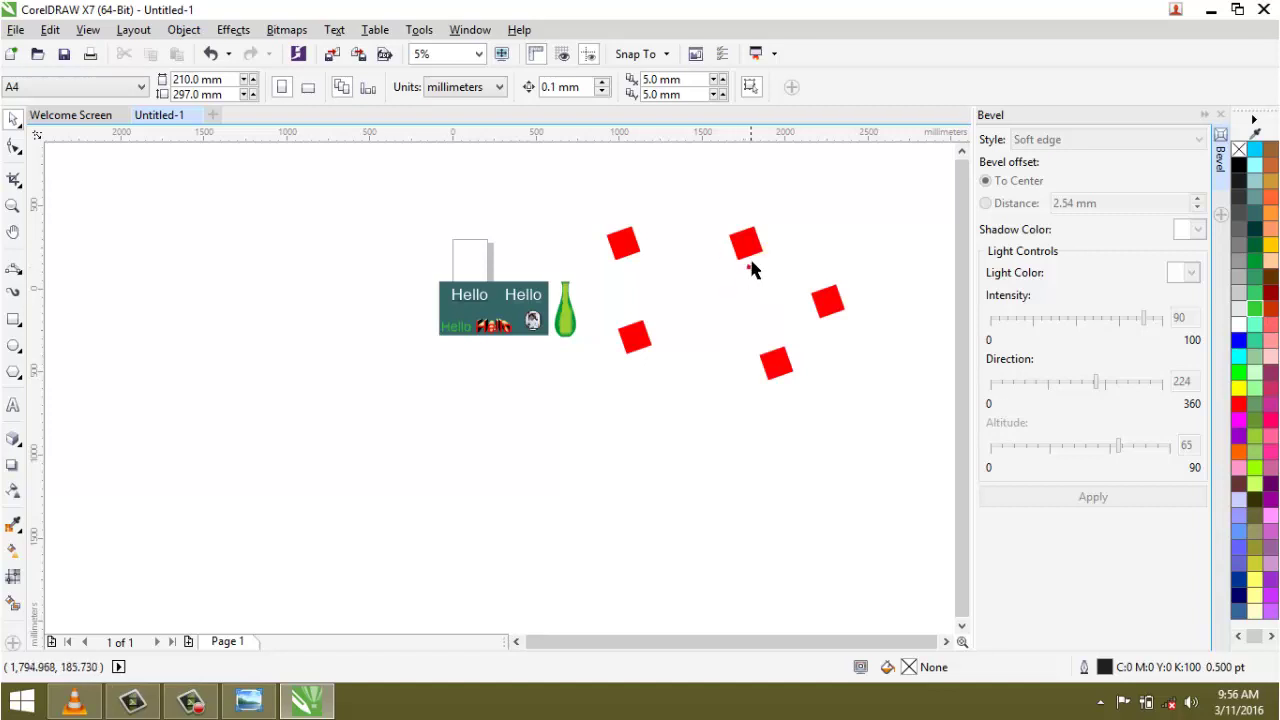
{"action": "left_click", "coordinate": [749, 250]}
{"action": "left_click", "coordinate": [566, 302], "text": "shift"}
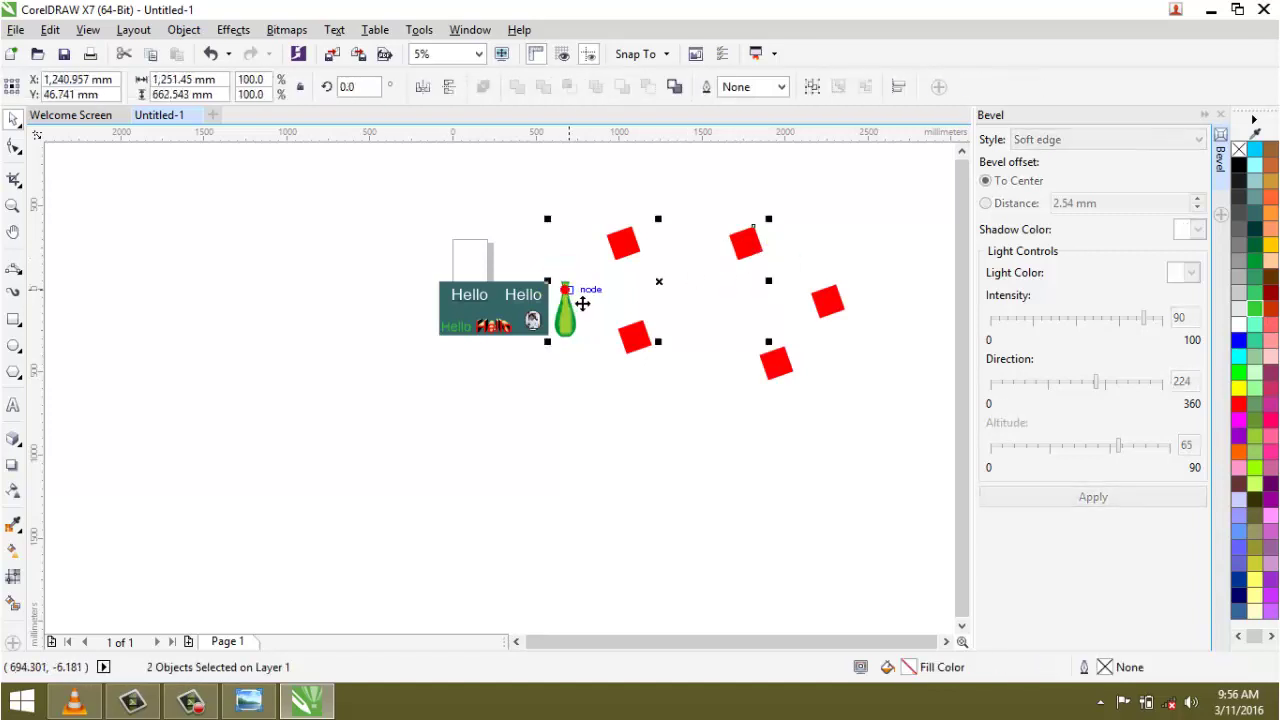
{"action": "key", "text": "c"}
{"action": "key", "text": "ctrl+z"}
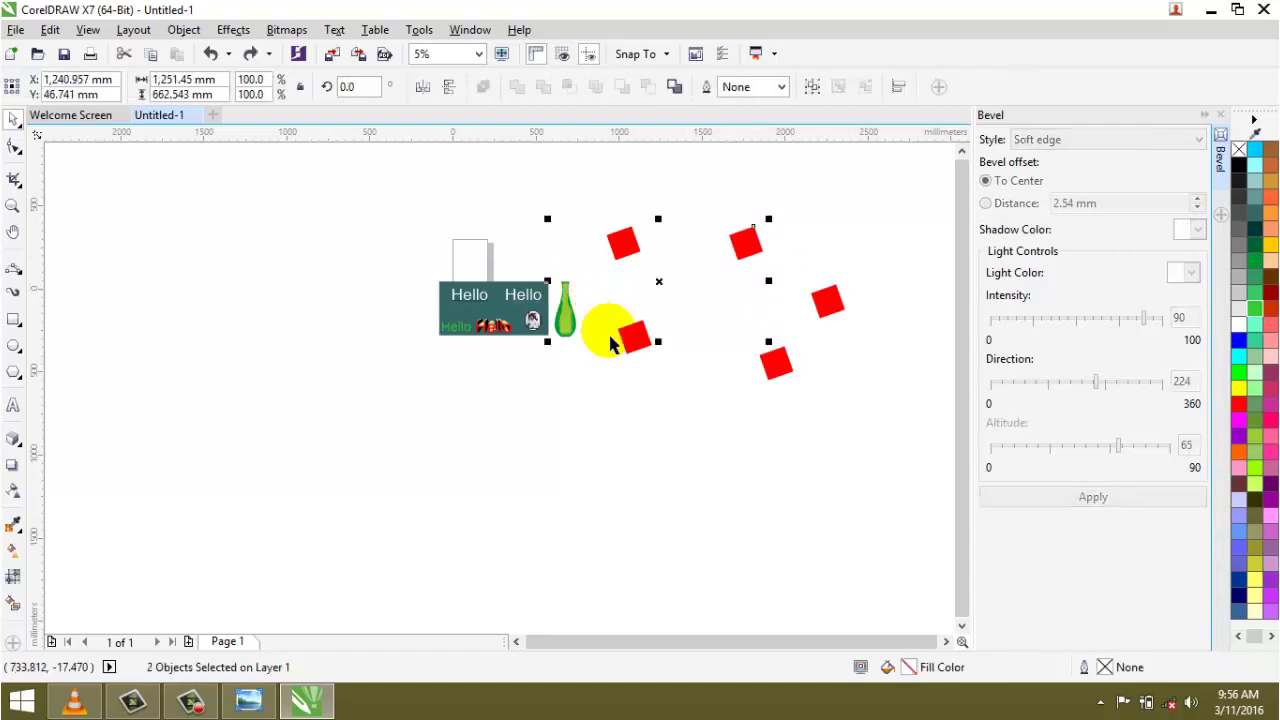
- Move one red square down-left of the vase and delete another copy
{"action": "left_click", "coordinate": [628, 392]}
{"action": "key", "text": "m"}
{"action": "left_click", "coordinate": [565, 310]}
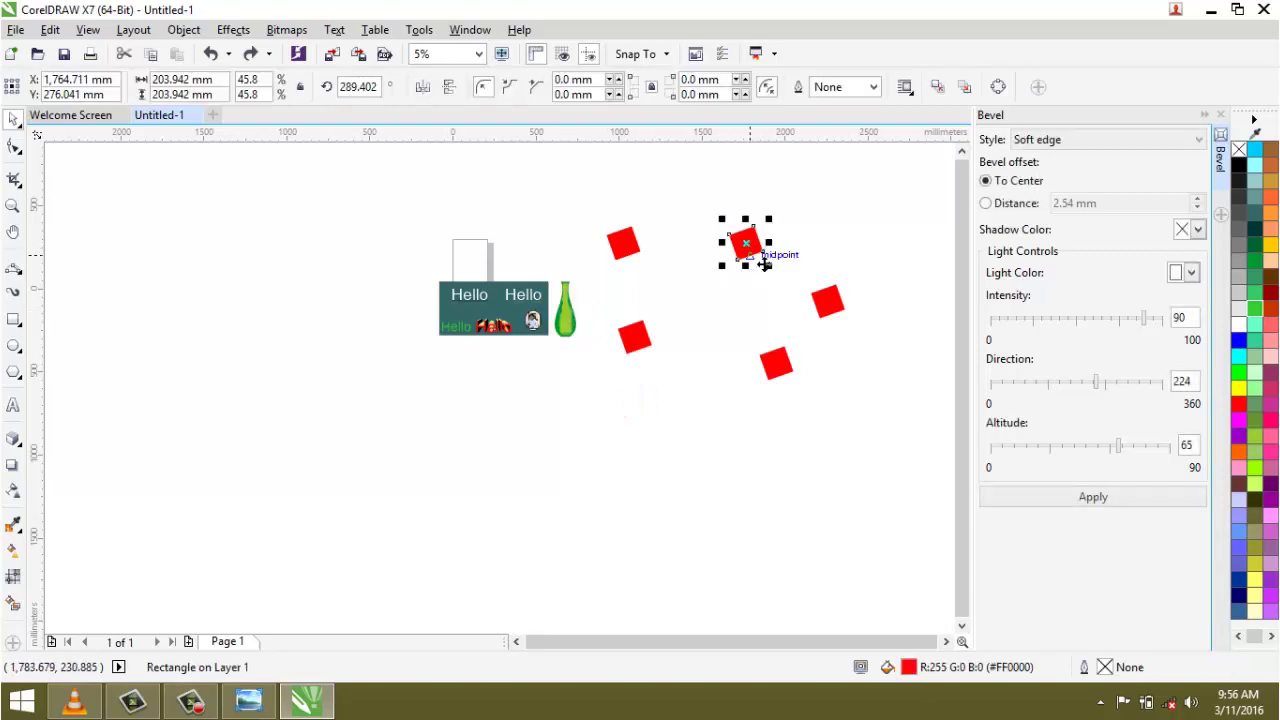
{"action": "left_click_drag", "start_coordinate": [745, 250], "coordinate": [624, 392]}
{"action": "left_click", "coordinate": [634, 337]}
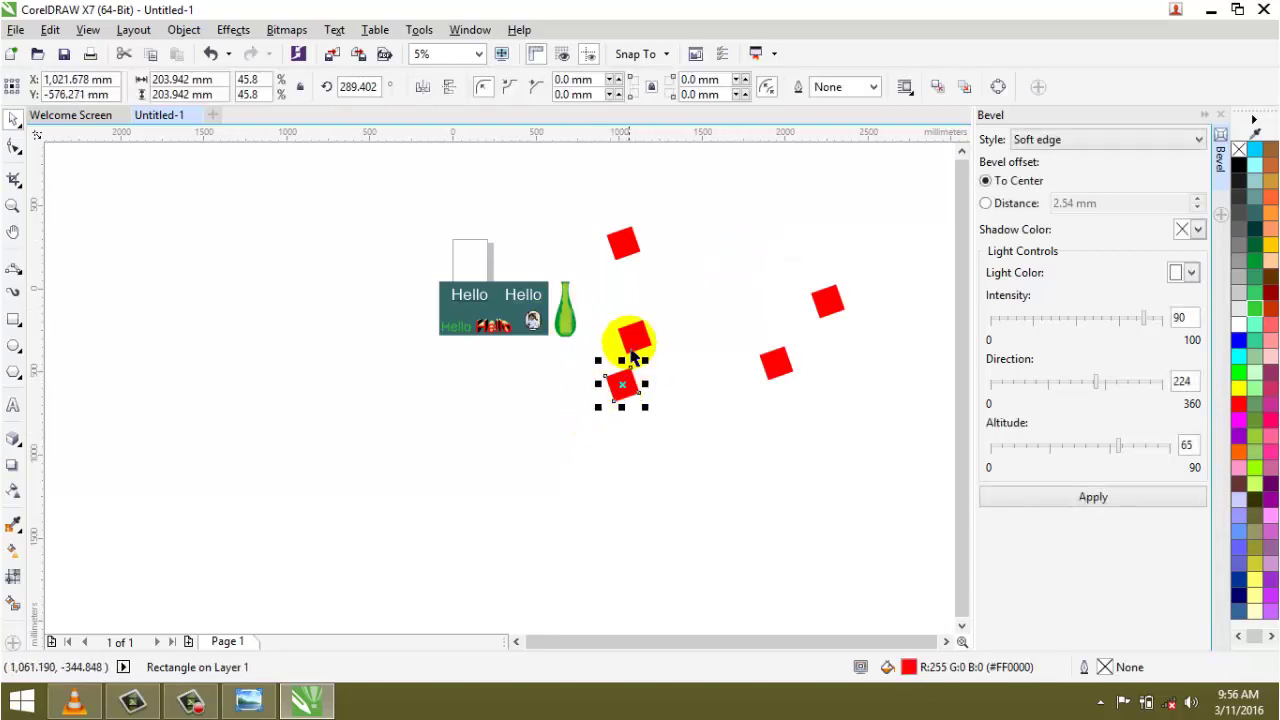
{"action": "key", "text": "Delete"}
- Delete two more red squares and centre-align the lower square with the vase
{"action": "left_click", "coordinate": [623, 243]}
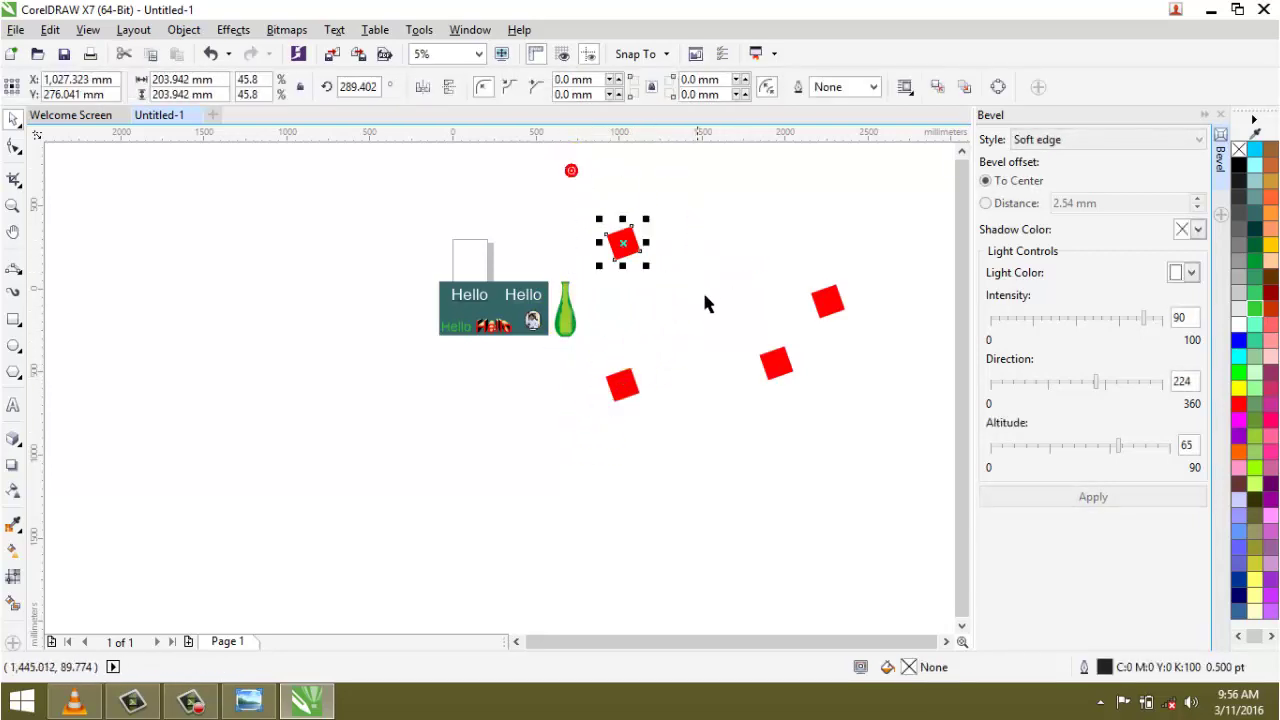
{"action": "key", "text": "Delete"}
{"action": "left_click", "coordinate": [774, 362]}
{"action": "key", "text": "Delete"}
{"action": "left_click", "coordinate": [624, 386]}
{"action": "left_click_drag", "start_coordinate": [645, 390], "coordinate": [587, 515]}
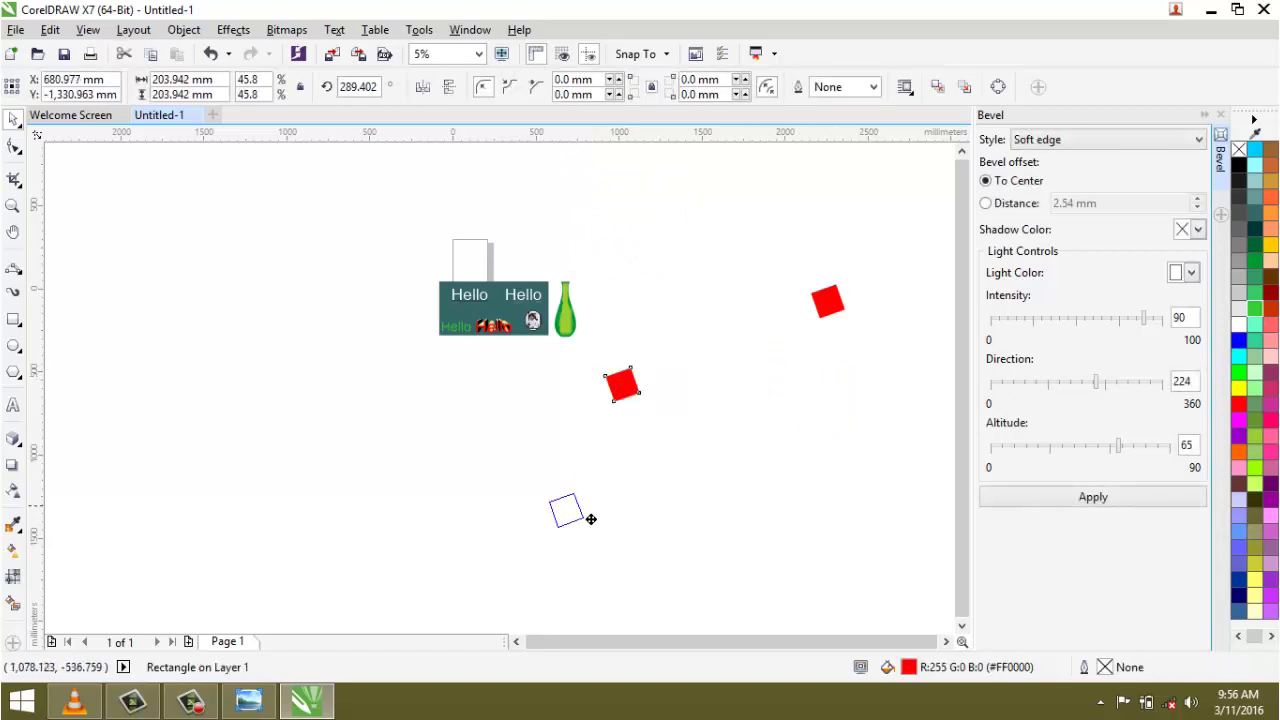
{"action": "left_click", "coordinate": [573, 336], "text": "shift"}
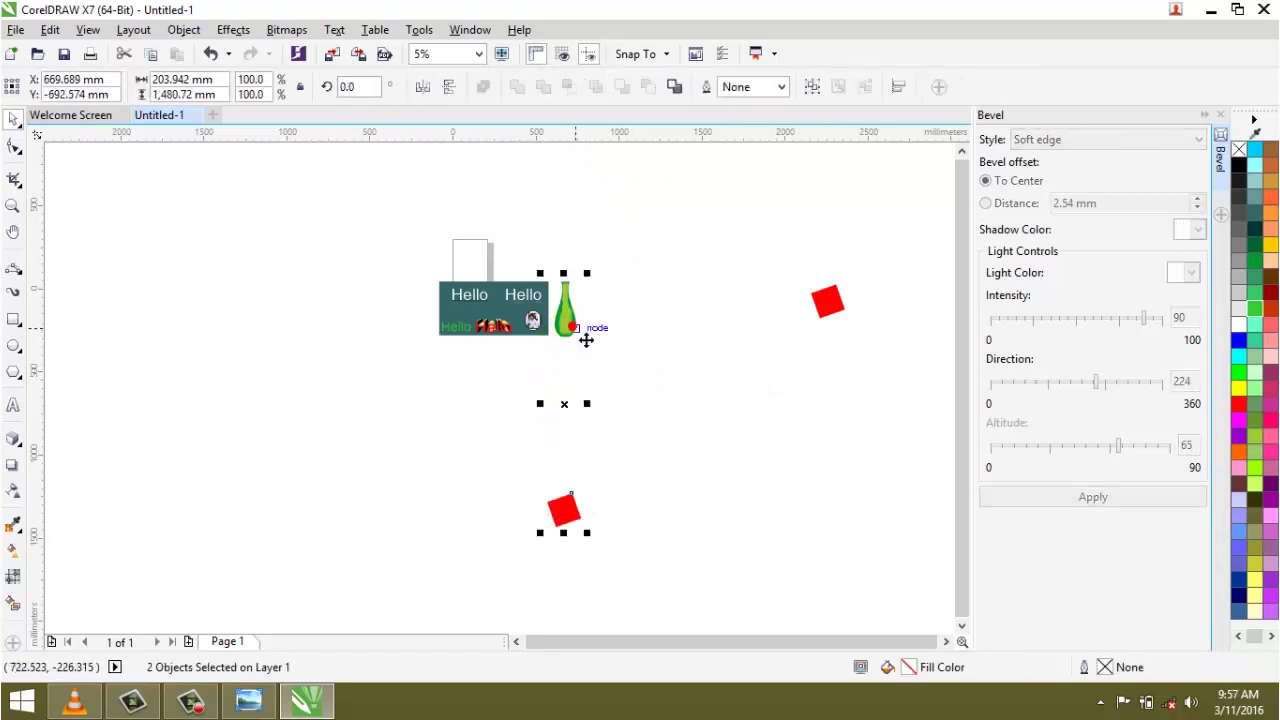
{"action": "key", "text": "e"}
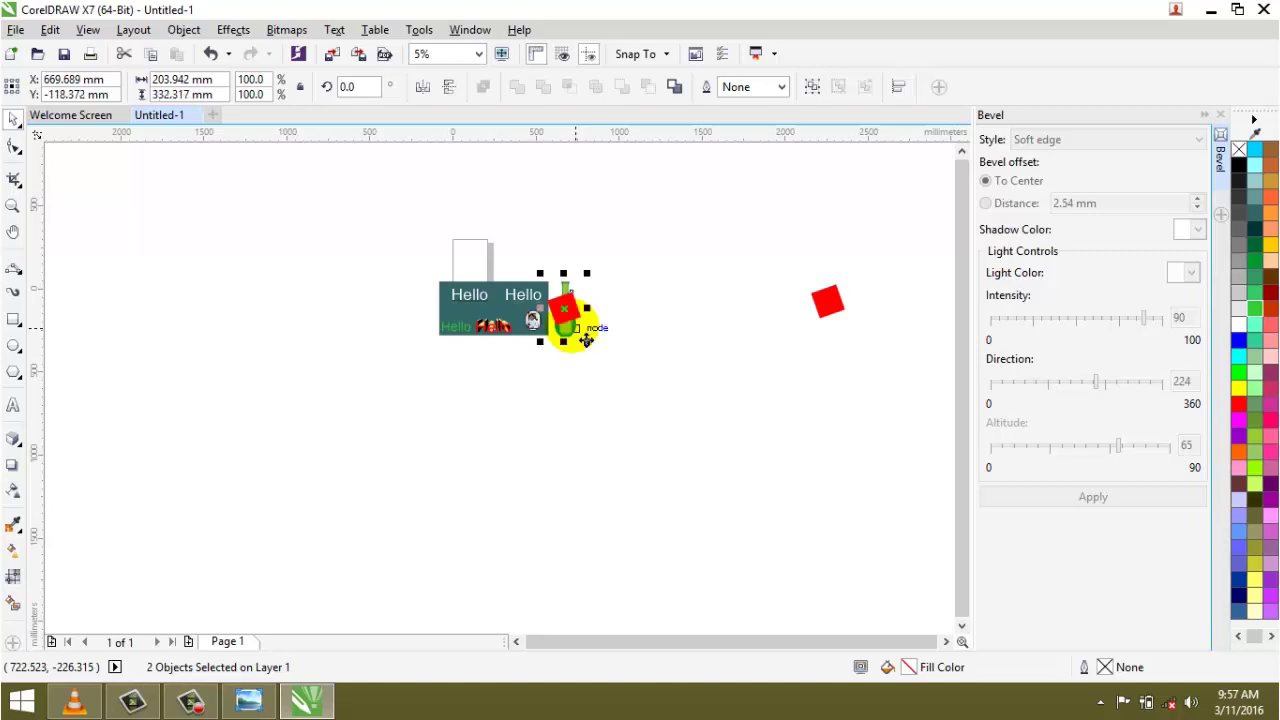
{"action": "left_click", "coordinate": [651, 357]}
- Move a red square above the vase and centre it horizontally on the vase
{"action": "left_click", "coordinate": [800, 336]}
{"action": "left_click_drag", "start_coordinate": [800, 336], "coordinate": [800, 336]}
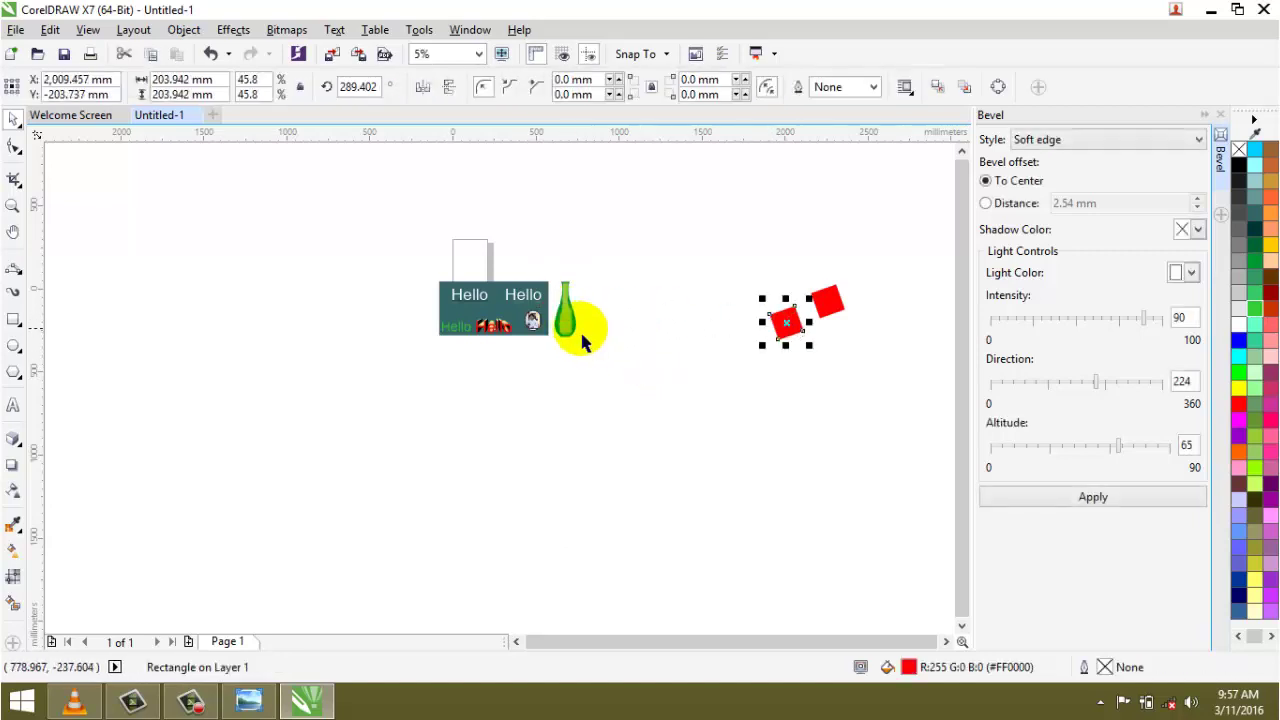
{"action": "left_click", "coordinate": [571, 323], "text": "shift"}
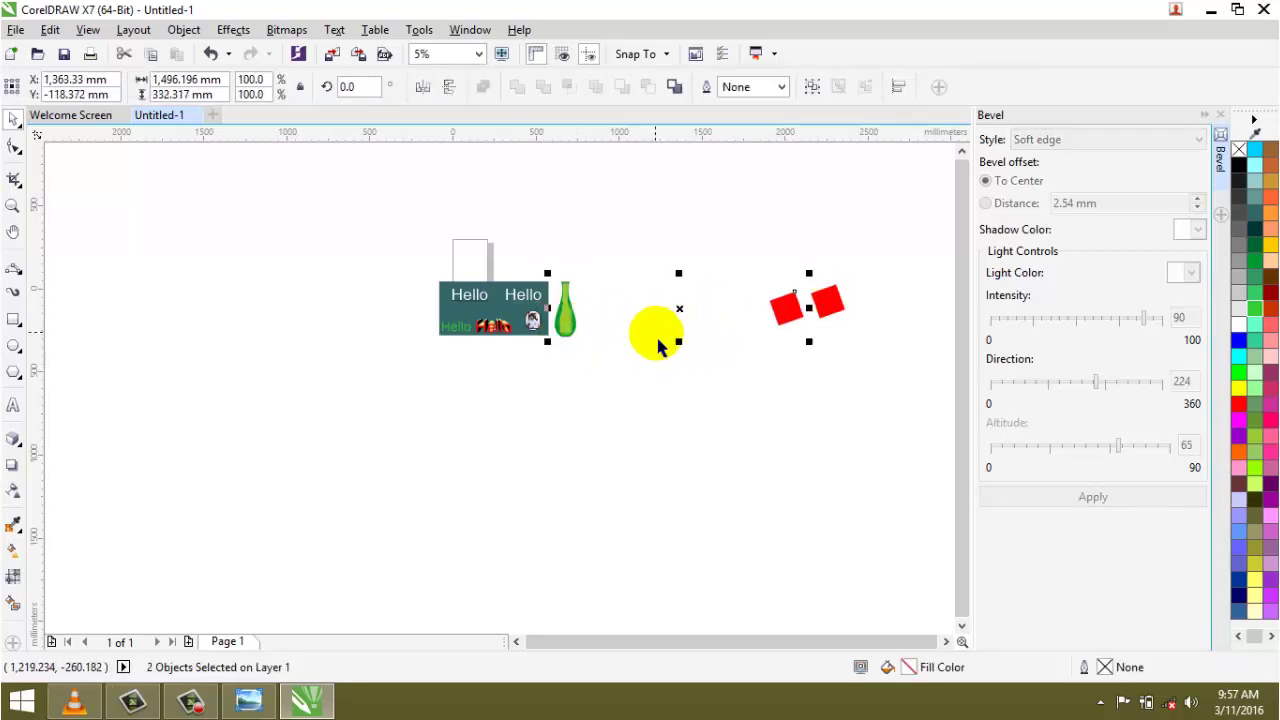
{"action": "left_click", "coordinate": [740, 350]}
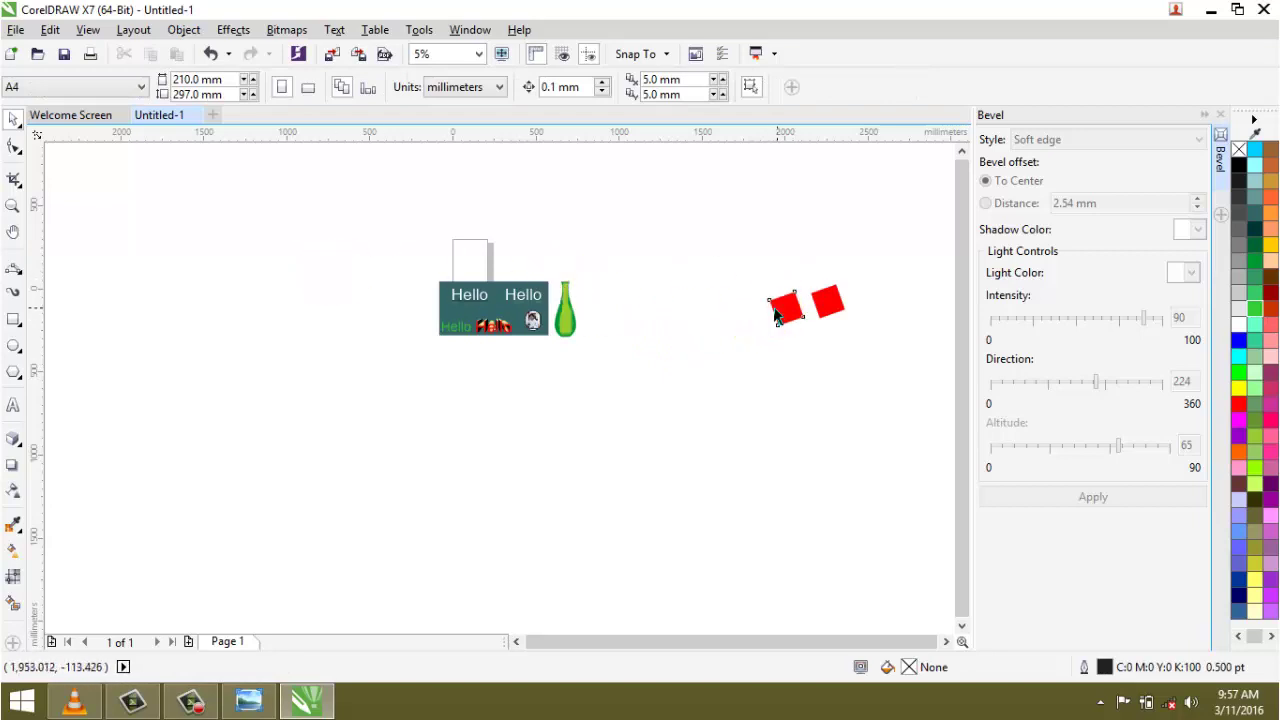
{"action": "left_click_drag", "start_coordinate": [775, 316], "coordinate": [640, 174]}
{"action": "left_click", "coordinate": [585, 328], "text": "shift"}
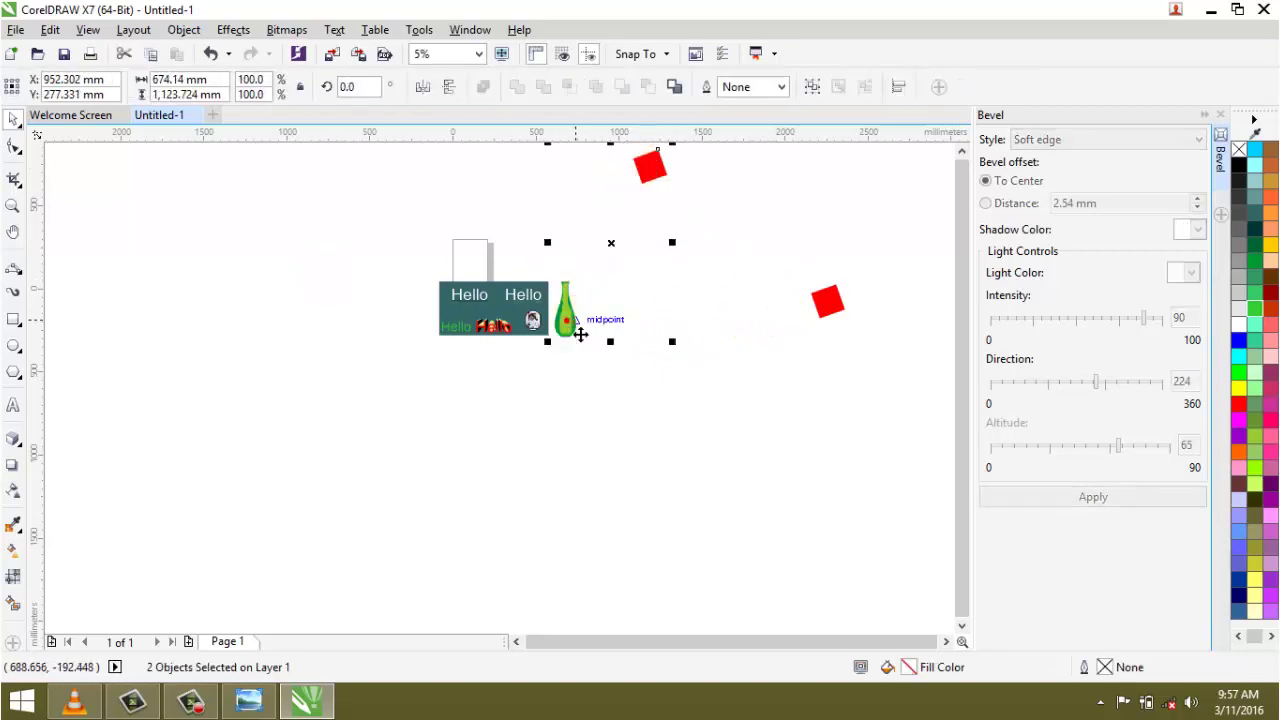
{"action": "key", "text": "c"}
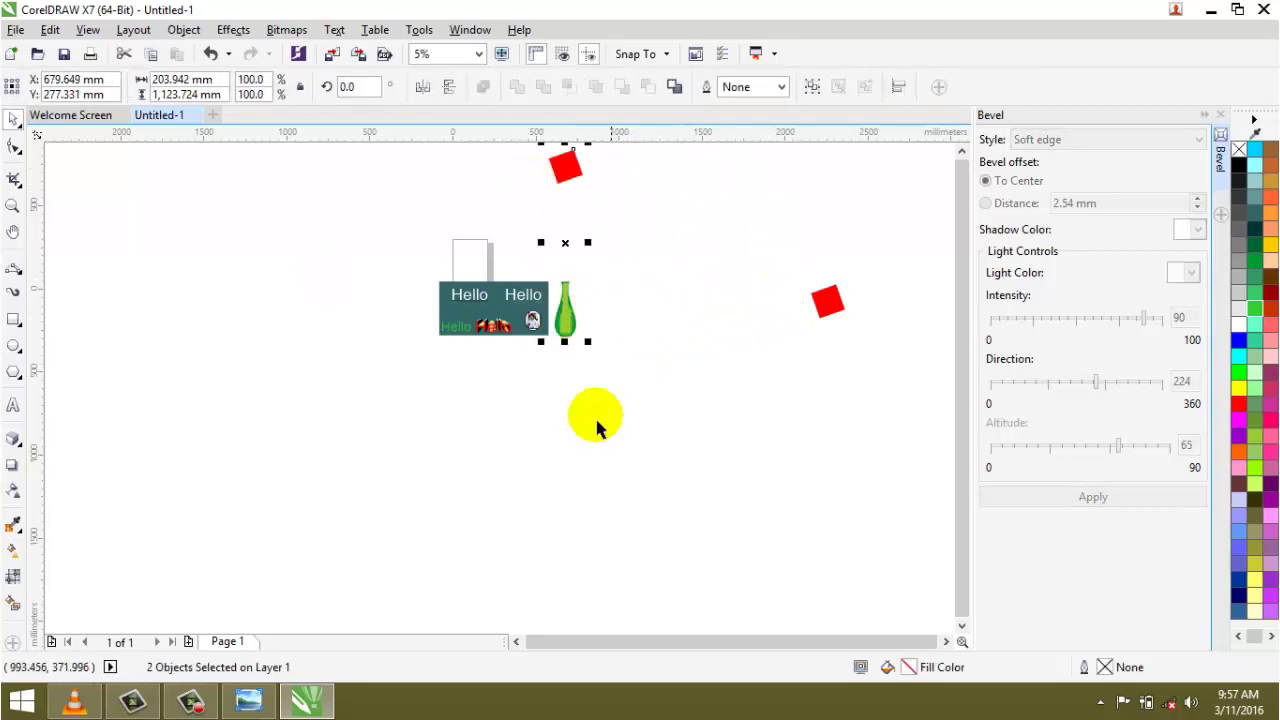
{"action": "left_click", "coordinate": [607, 425]}
- Delete the last remaining red squares
{"action": "left_click_drag", "start_coordinate": [560, 181], "coordinate": [721, 265]}
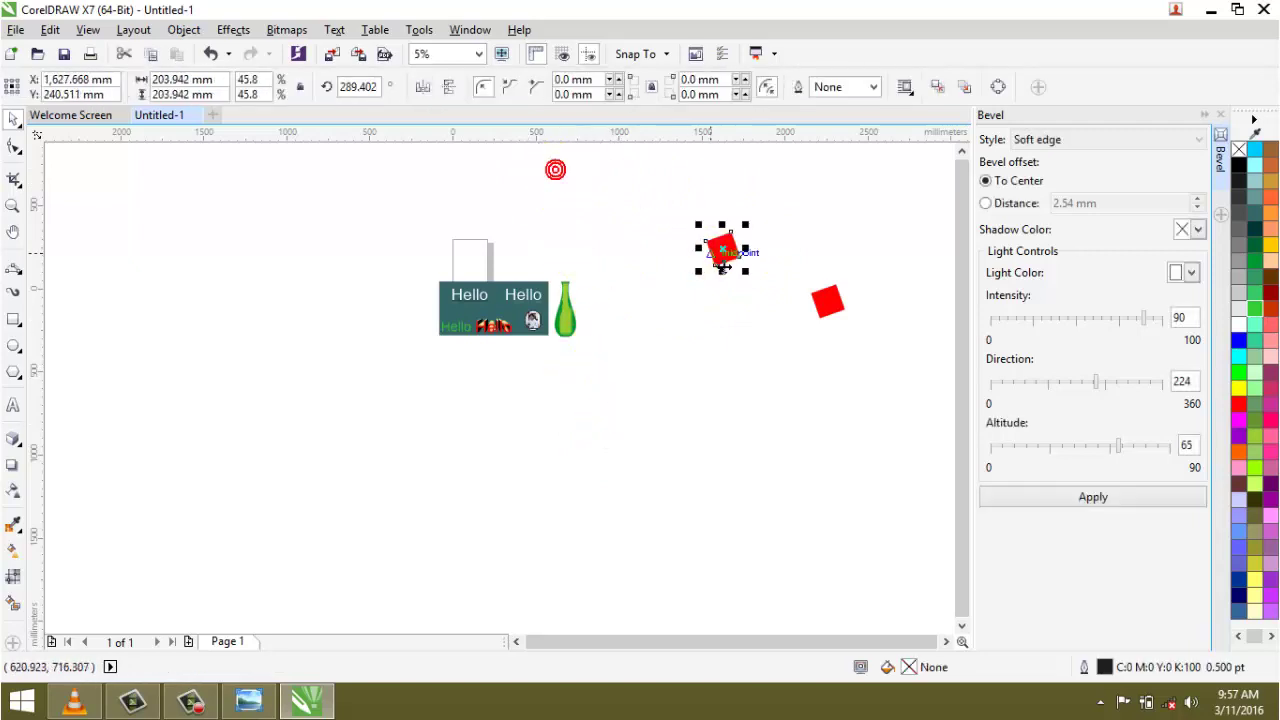
{"action": "key", "text": "Delete"}
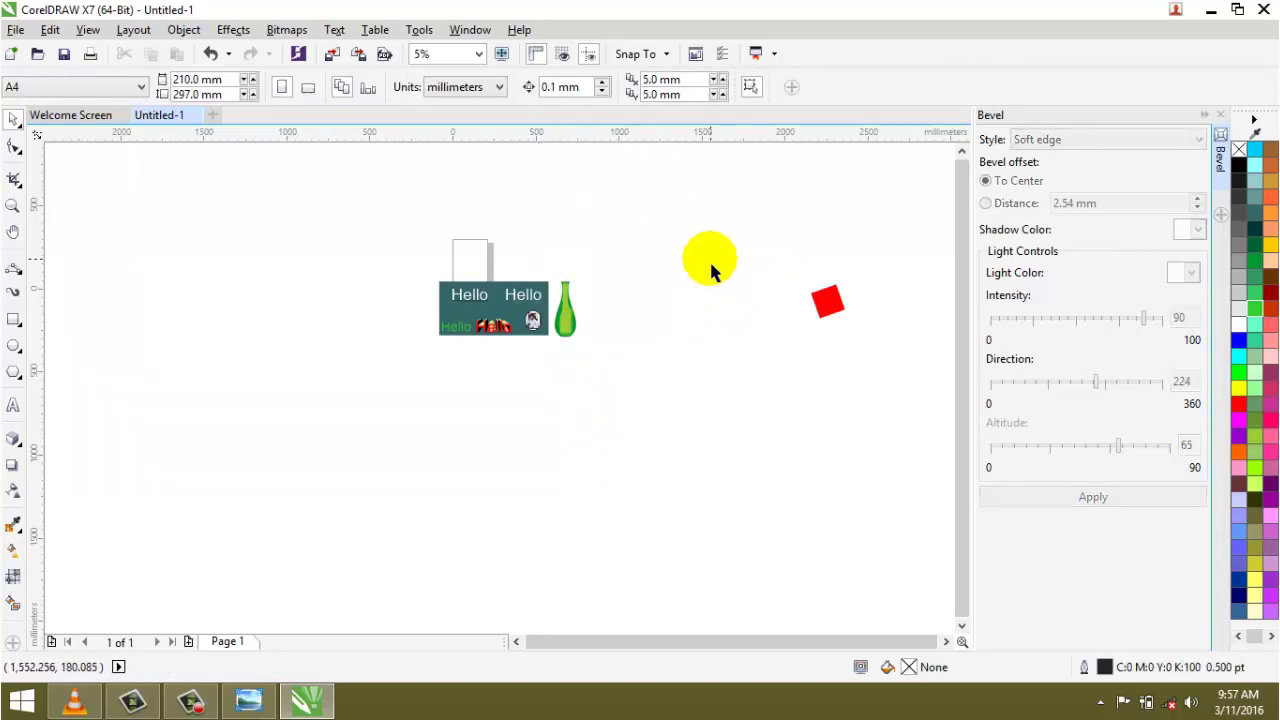
{"action": "left_click_drag", "start_coordinate": [882, 285], "coordinate": [777, 360]}
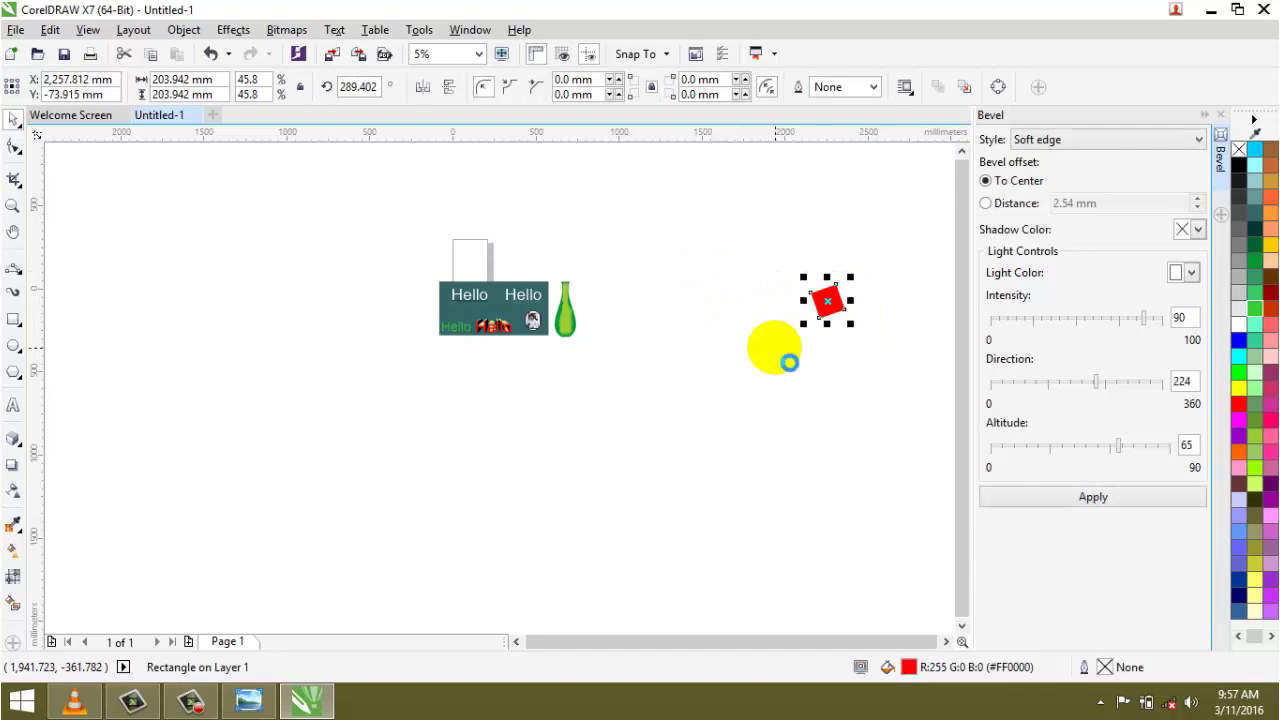
{"action": "key", "text": "Delete"}
{"action": "scroll", "coordinate": [520, 338], "scroll_direction": "up", "scroll_amount": 2}
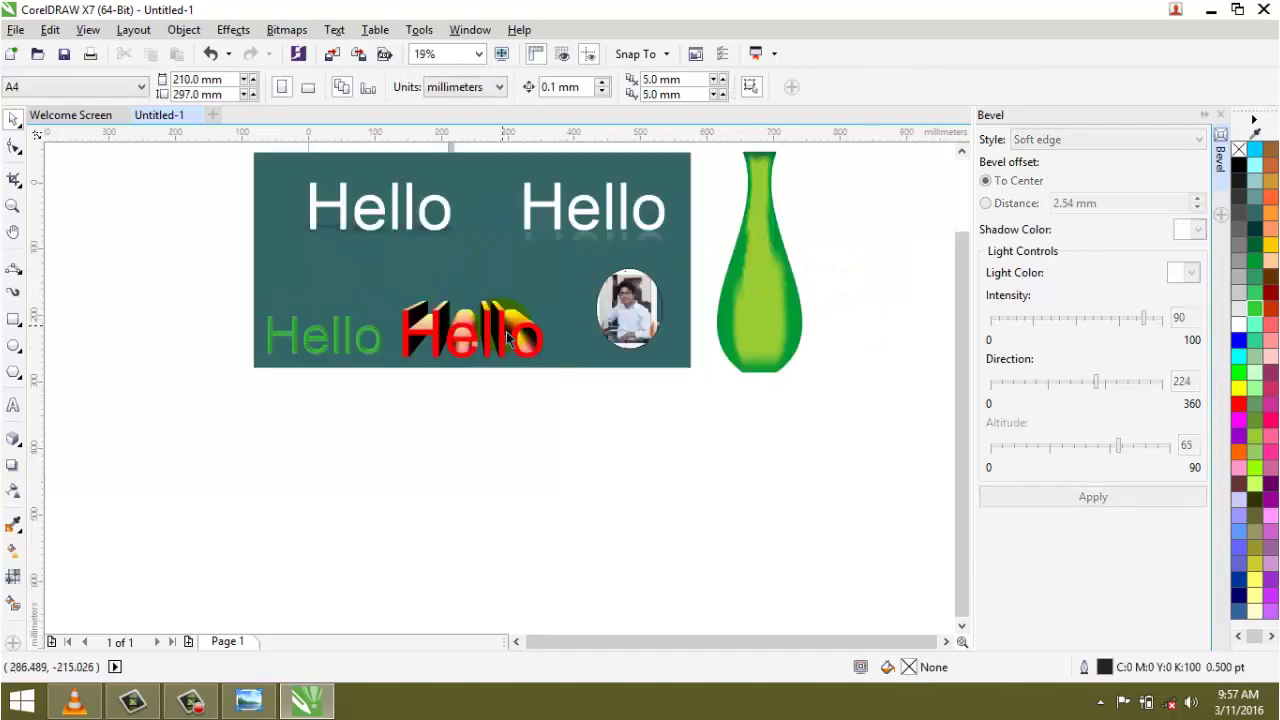
- Give the teal banner rectangle a fountain fill stretched further to the right
{"action": "scroll", "coordinate": [480, 286], "scroll_direction": "down", "scroll_amount": 1}
{"action": "scroll", "coordinate": [491, 265], "scroll_direction": "up", "scroll_amount": 1}
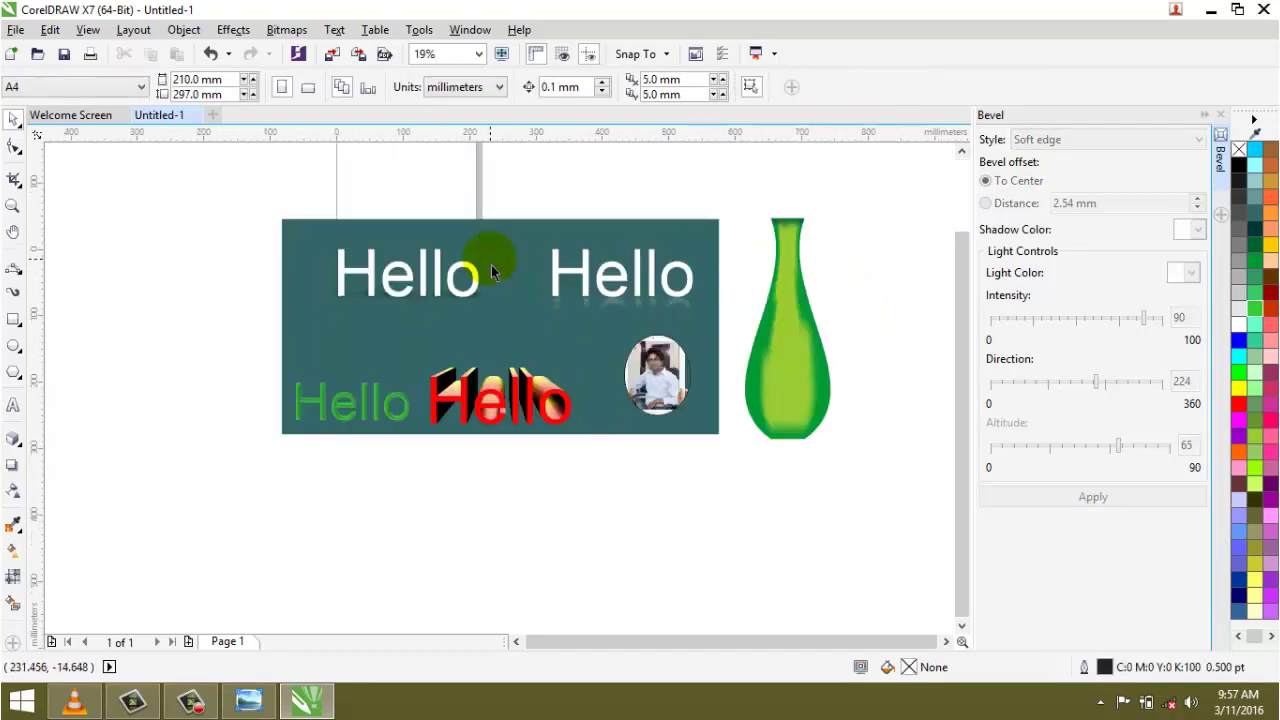
{"action": "left_click", "coordinate": [293, 219]}
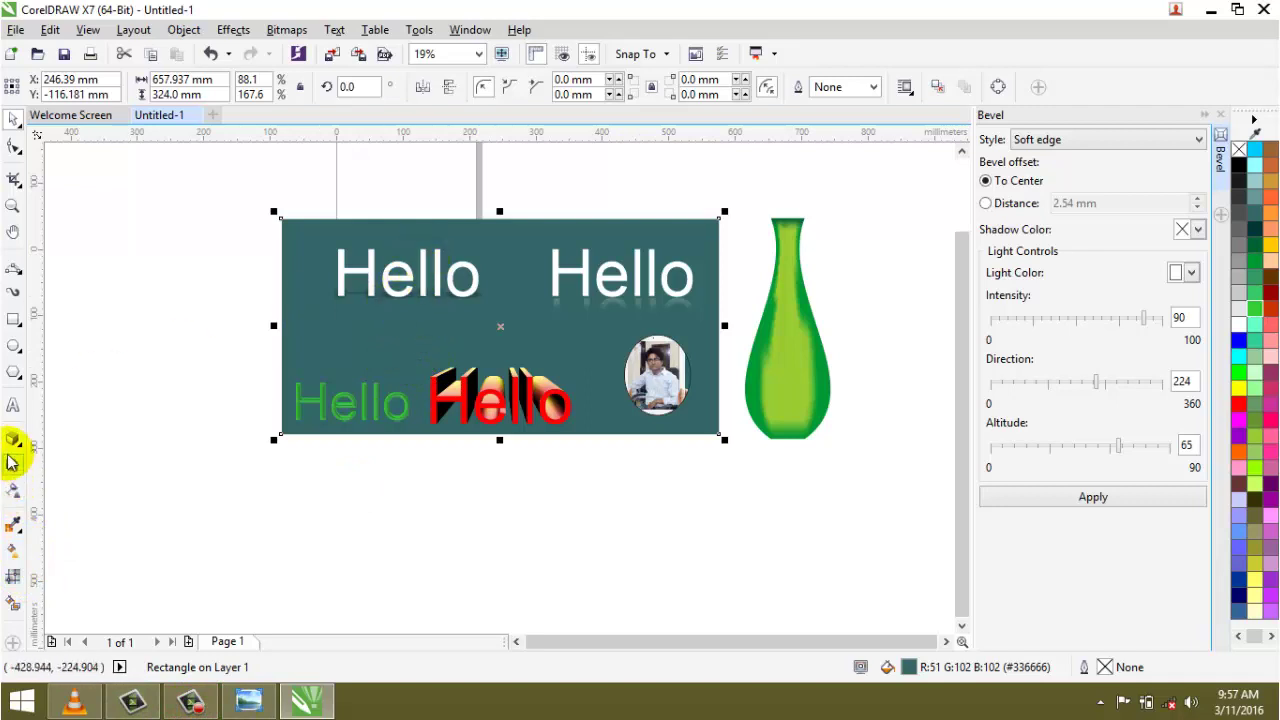
{"action": "left_click", "coordinate": [13, 550]}
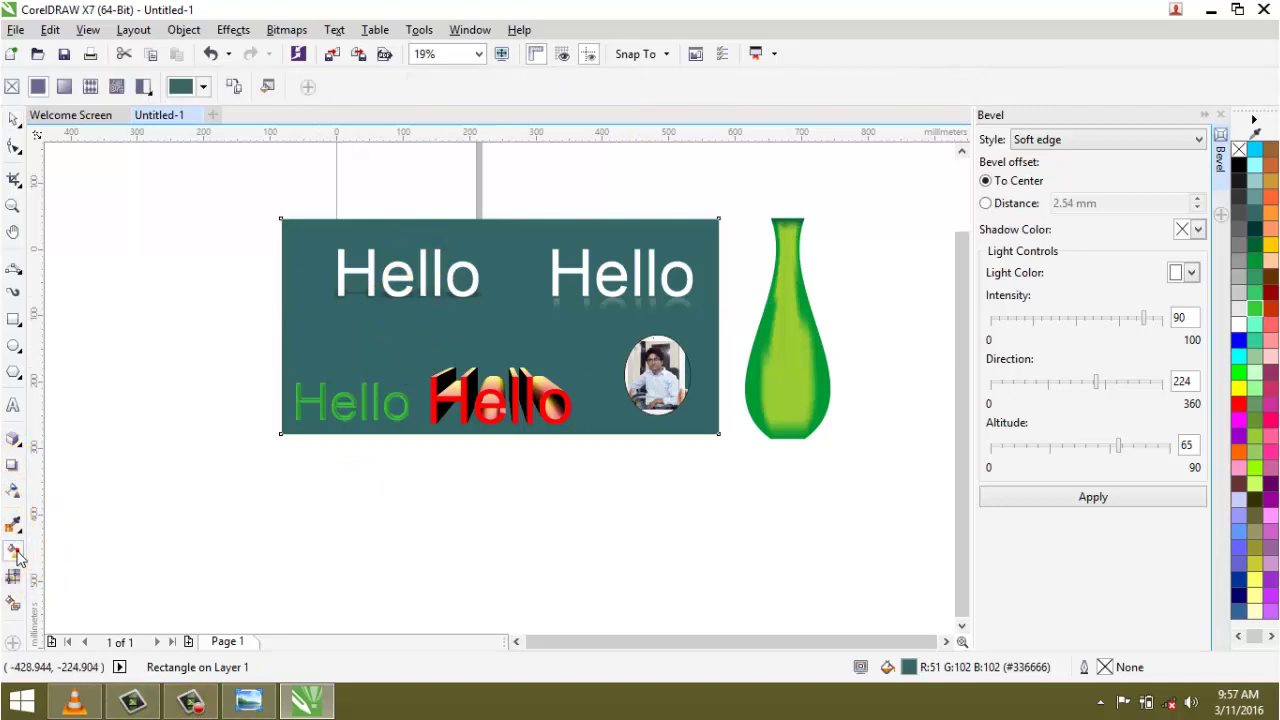
{"action": "left_click", "coordinate": [64, 86]}
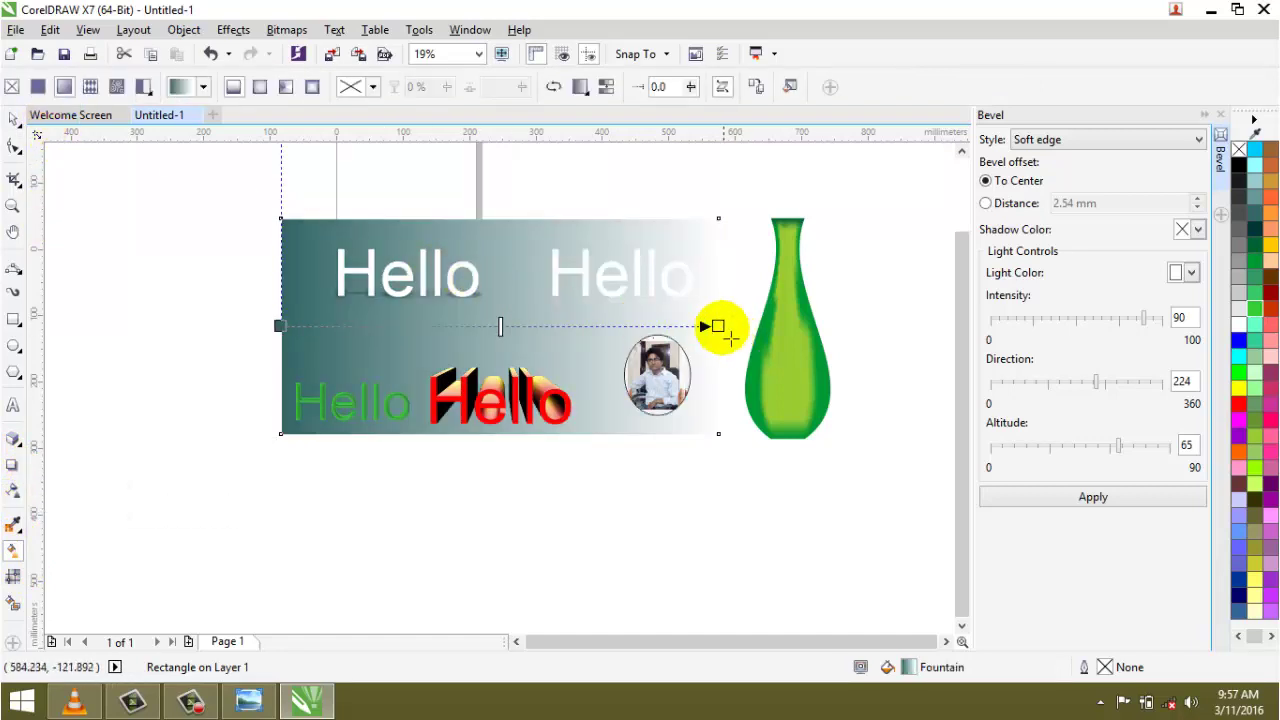
{"action": "left_click_drag", "start_coordinate": [705, 327], "coordinate": [832, 325]}
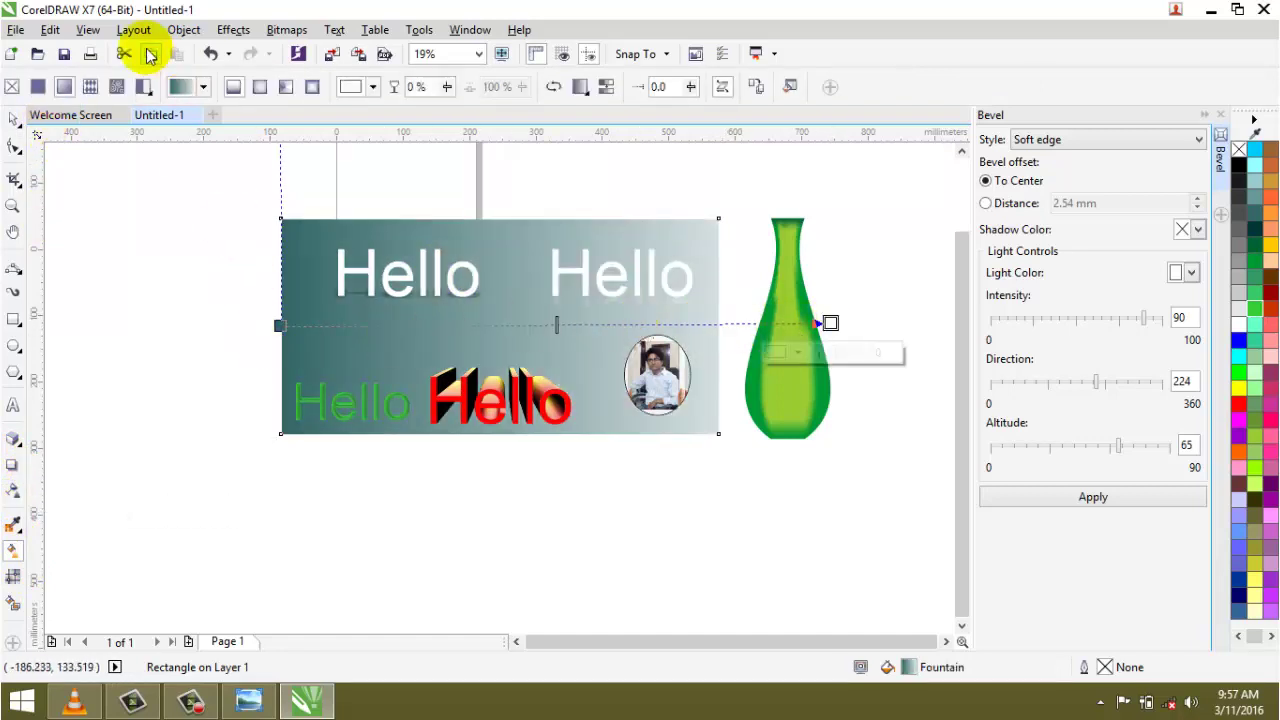
- Try elliptical, conical and square fountain types, then settle back on Linear
{"action": "left_click", "coordinate": [259, 88]}
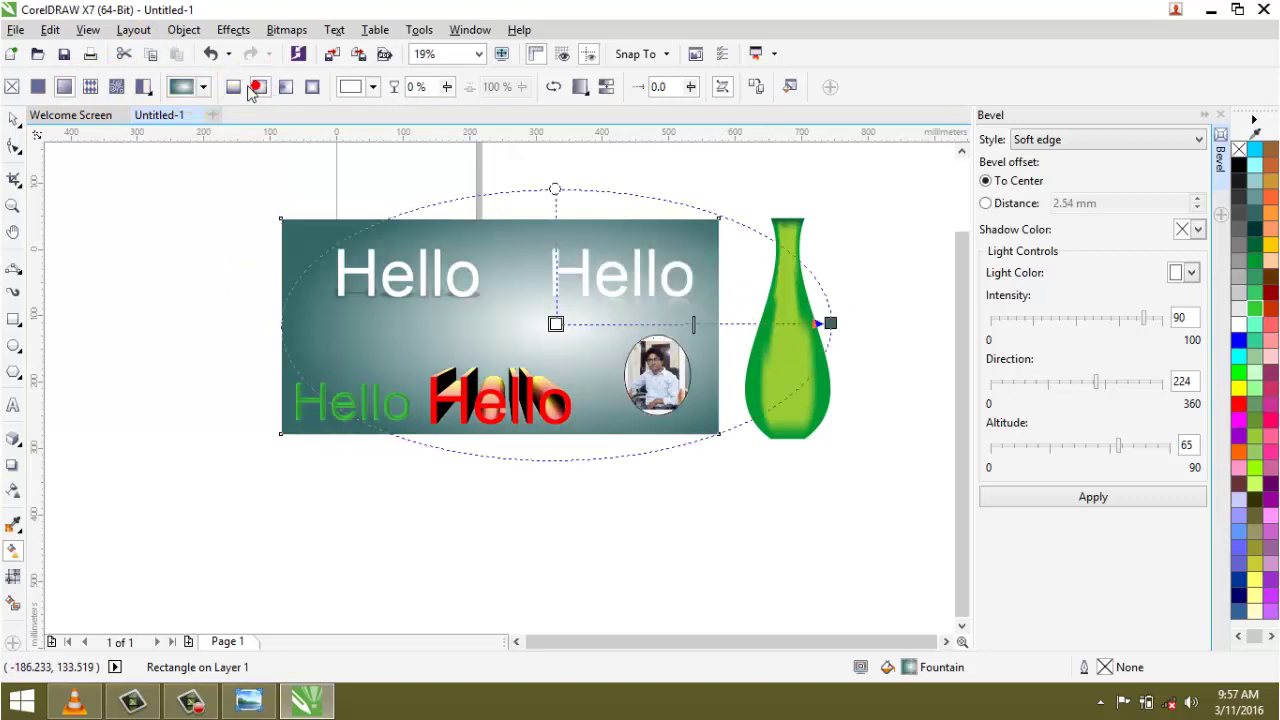
{"action": "left_click", "coordinate": [289, 88]}
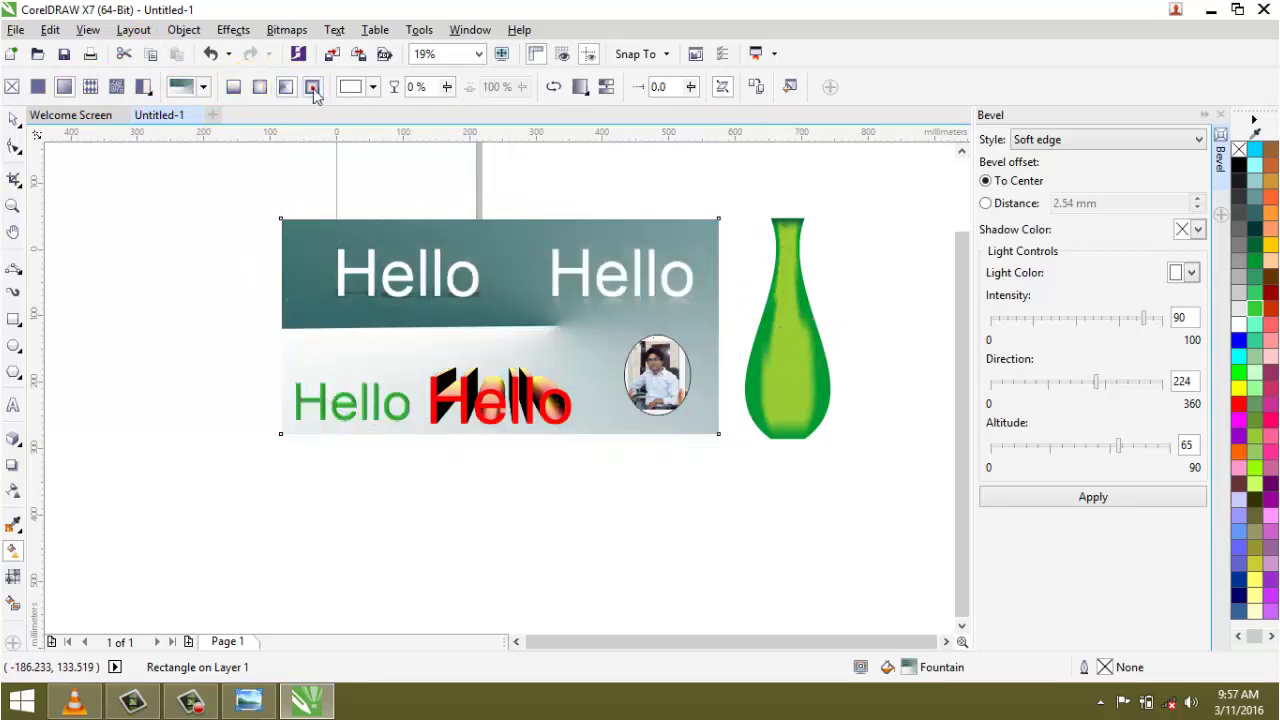
{"action": "left_click", "coordinate": [311, 88]}
{"action": "left_click", "coordinate": [286, 88]}
{"action": "left_click", "coordinate": [260, 88]}
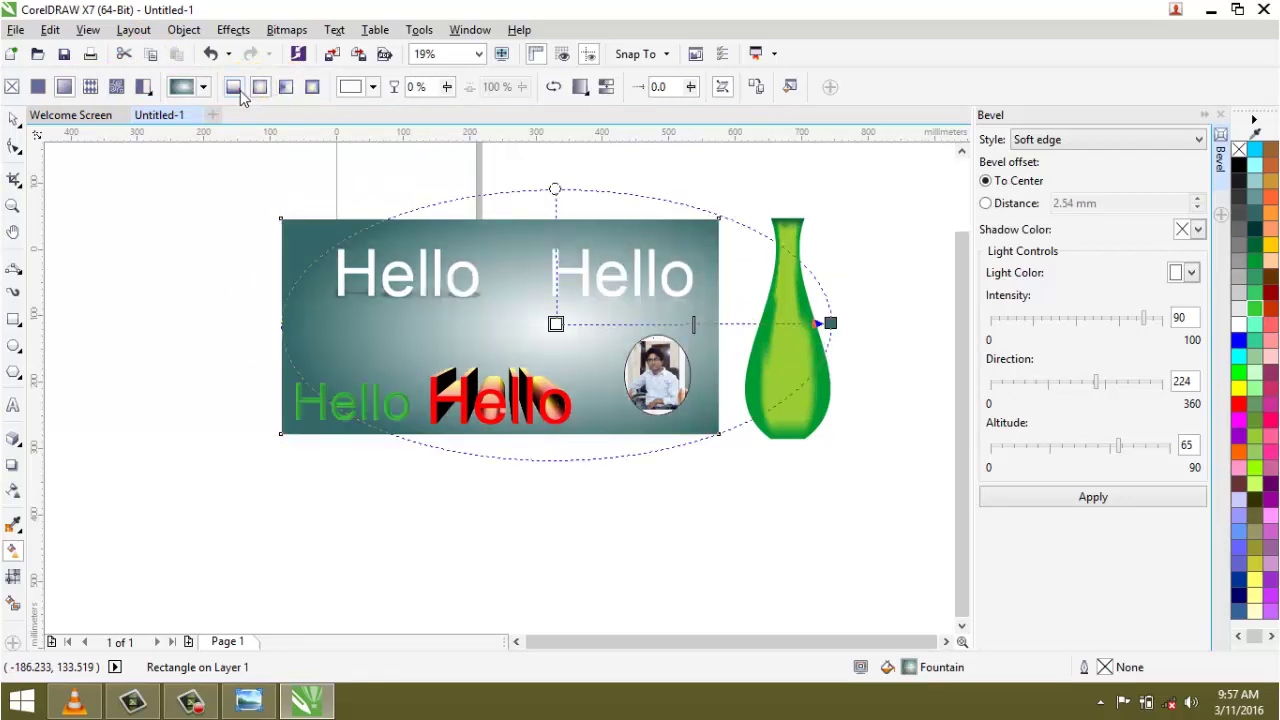
{"action": "left_click", "coordinate": [233, 88]}
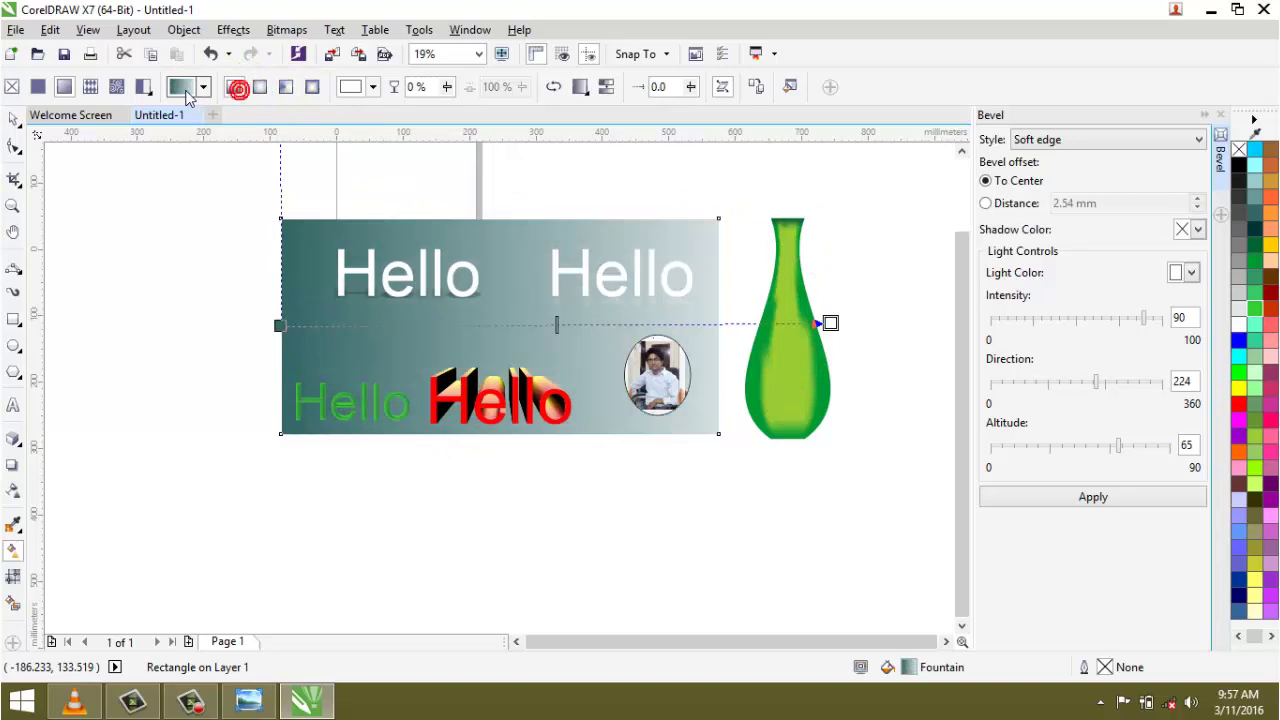
- Try vector and bitmap pattern fills, then choose the two-colour brick pattern
{"action": "left_click", "coordinate": [90, 87]}
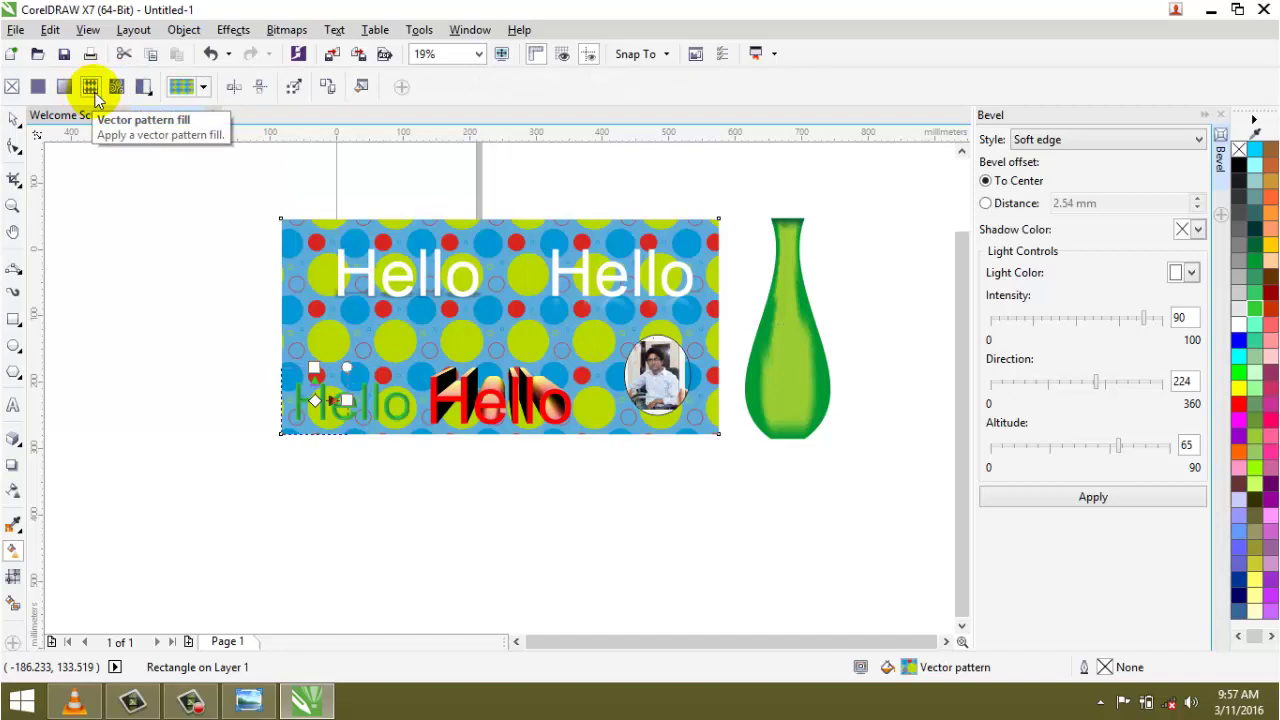
{"action": "left_click", "coordinate": [116, 87]}
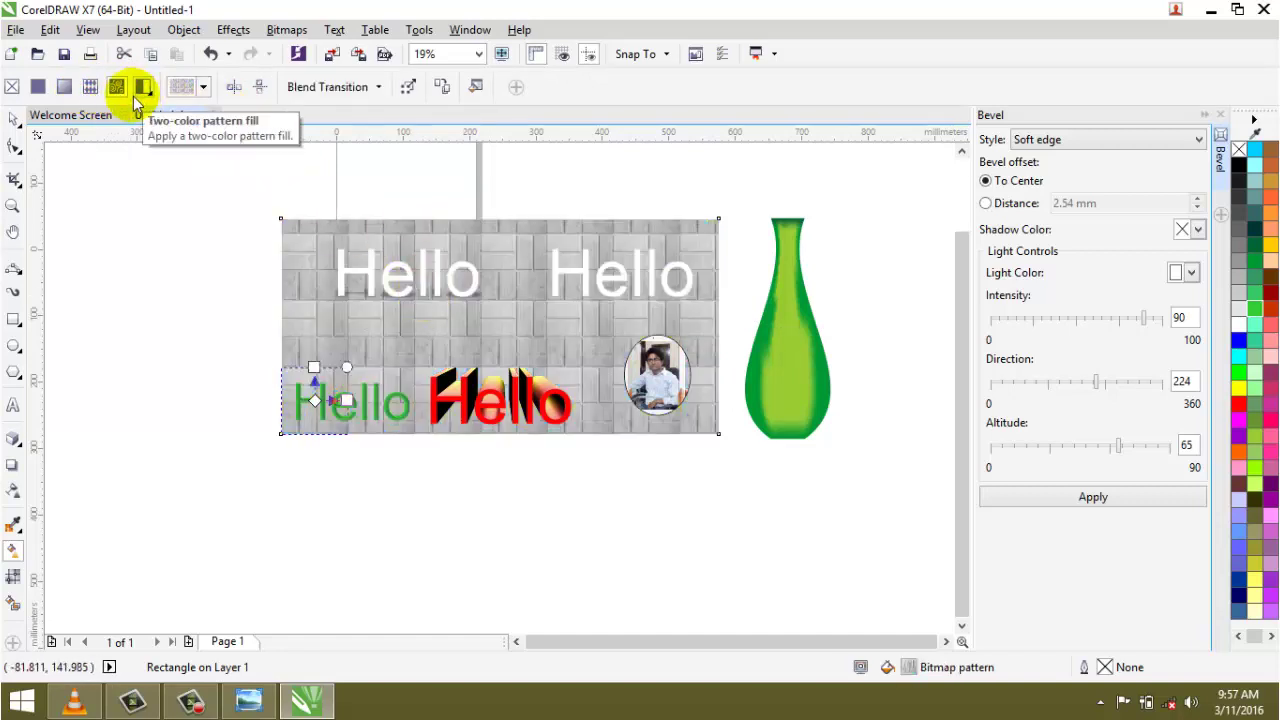
{"action": "scroll", "coordinate": [430, 348], "scroll_direction": "up", "scroll_amount": 2}
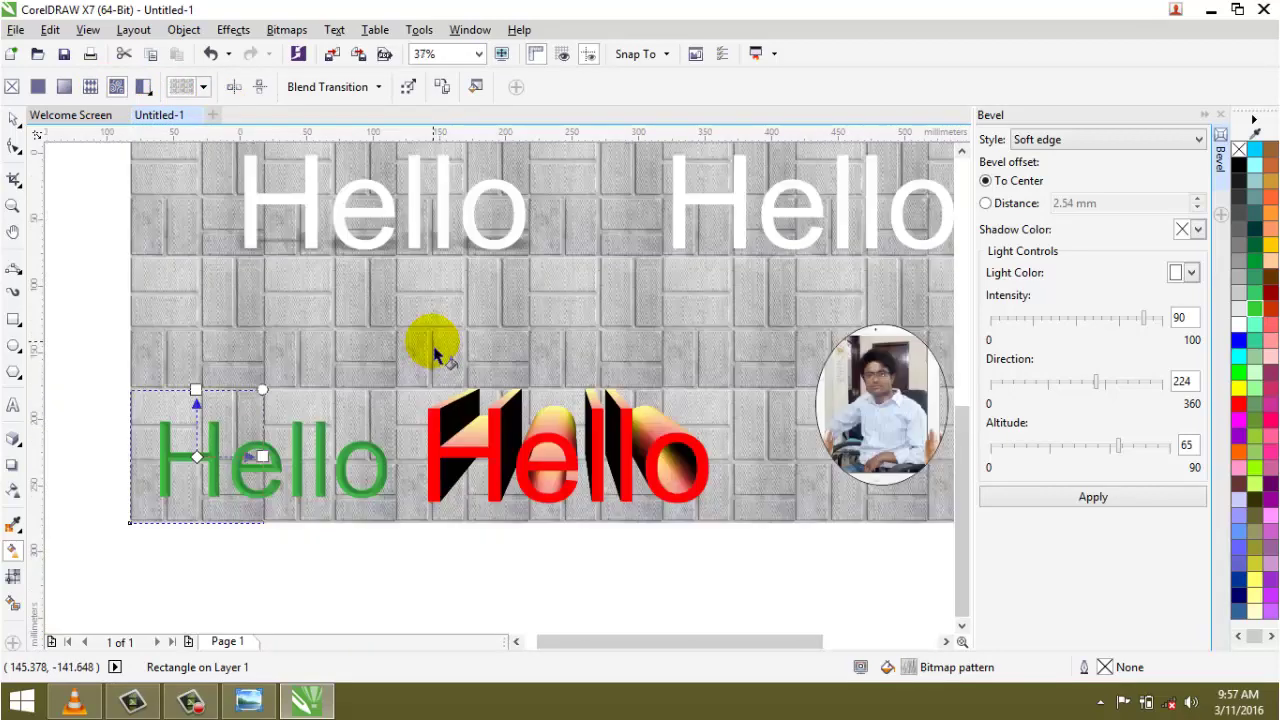
{"action": "scroll", "coordinate": [432, 348], "scroll_direction": "down", "scroll_amount": 2}
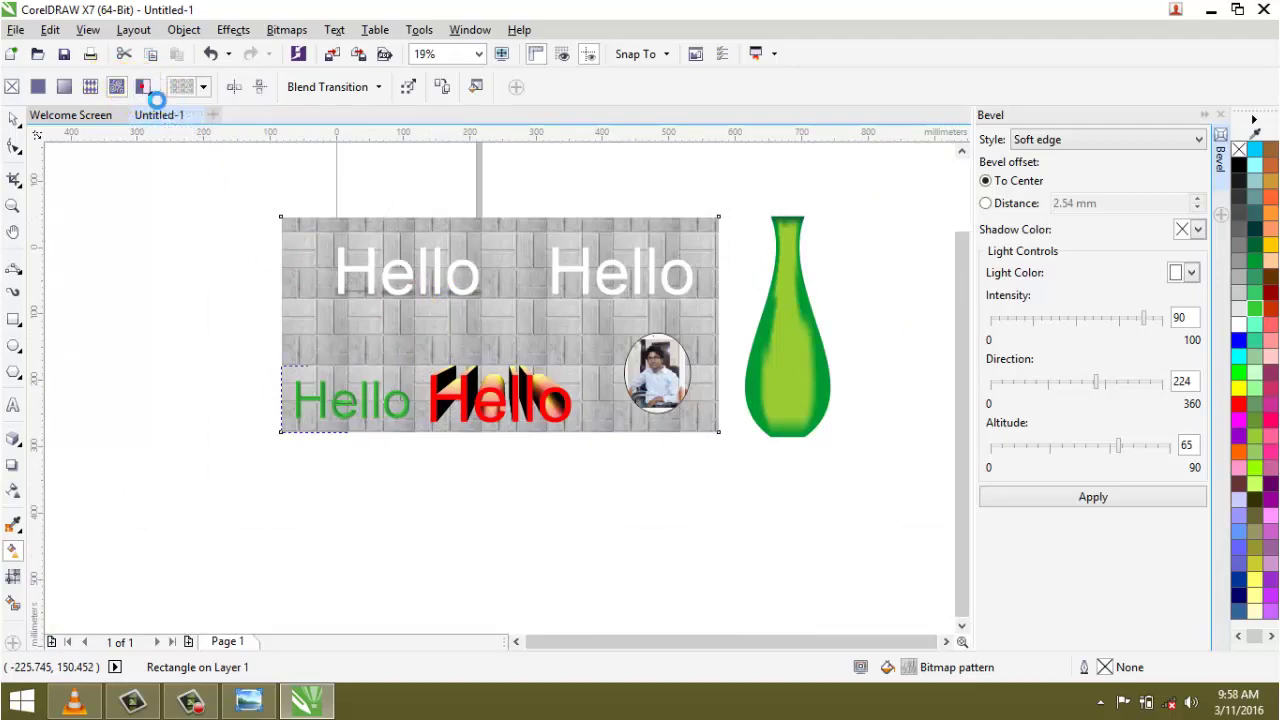
{"action": "left_click", "coordinate": [145, 88]}
{"action": "left_click", "coordinate": [200, 87]}
{"action": "left_click", "coordinate": [225, 132]}
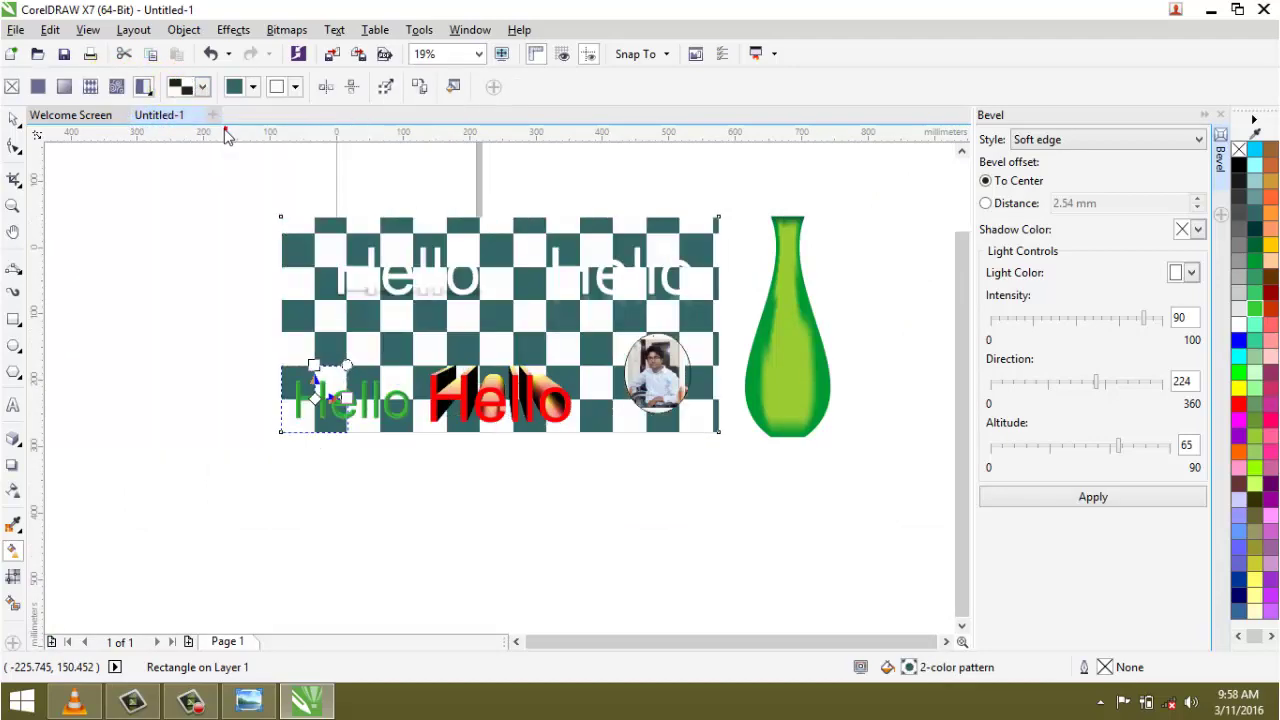
{"action": "left_click", "coordinate": [200, 87]}
{"action": "left_click", "coordinate": [306, 156]}
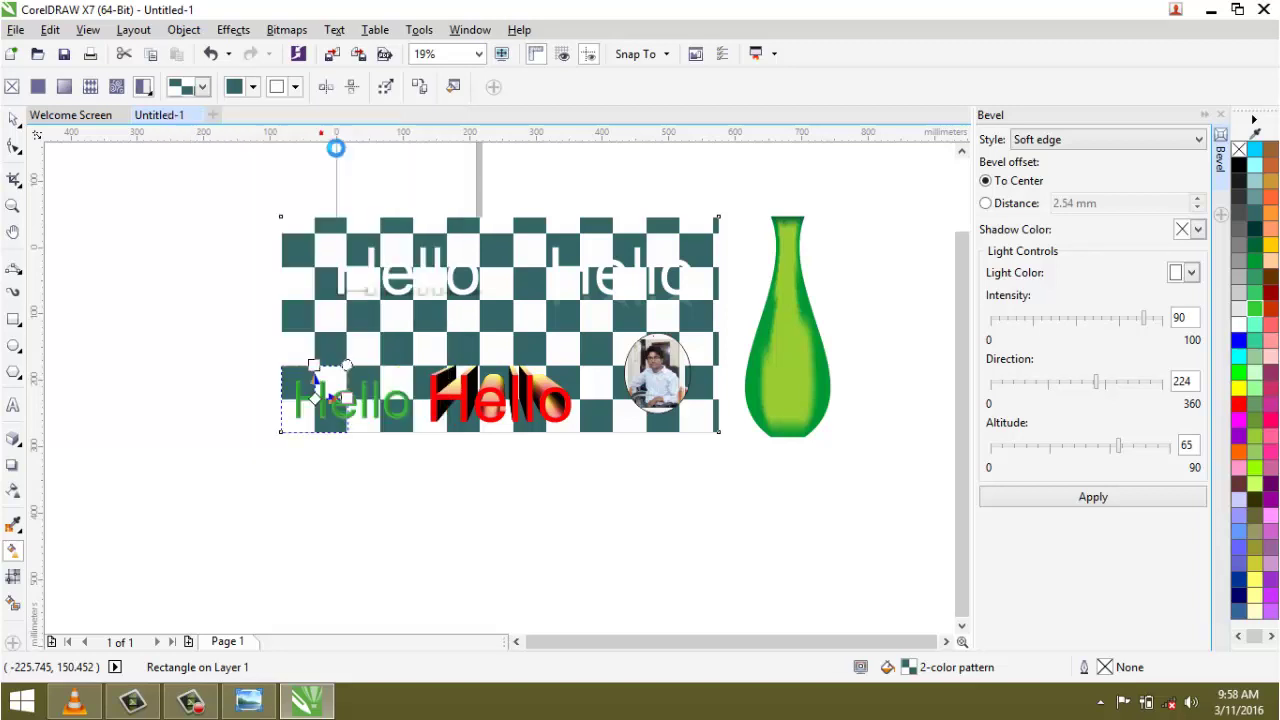
- Set the brick pattern's back colour to green, trying red and orange first
{"action": "left_click", "coordinate": [282, 89]}
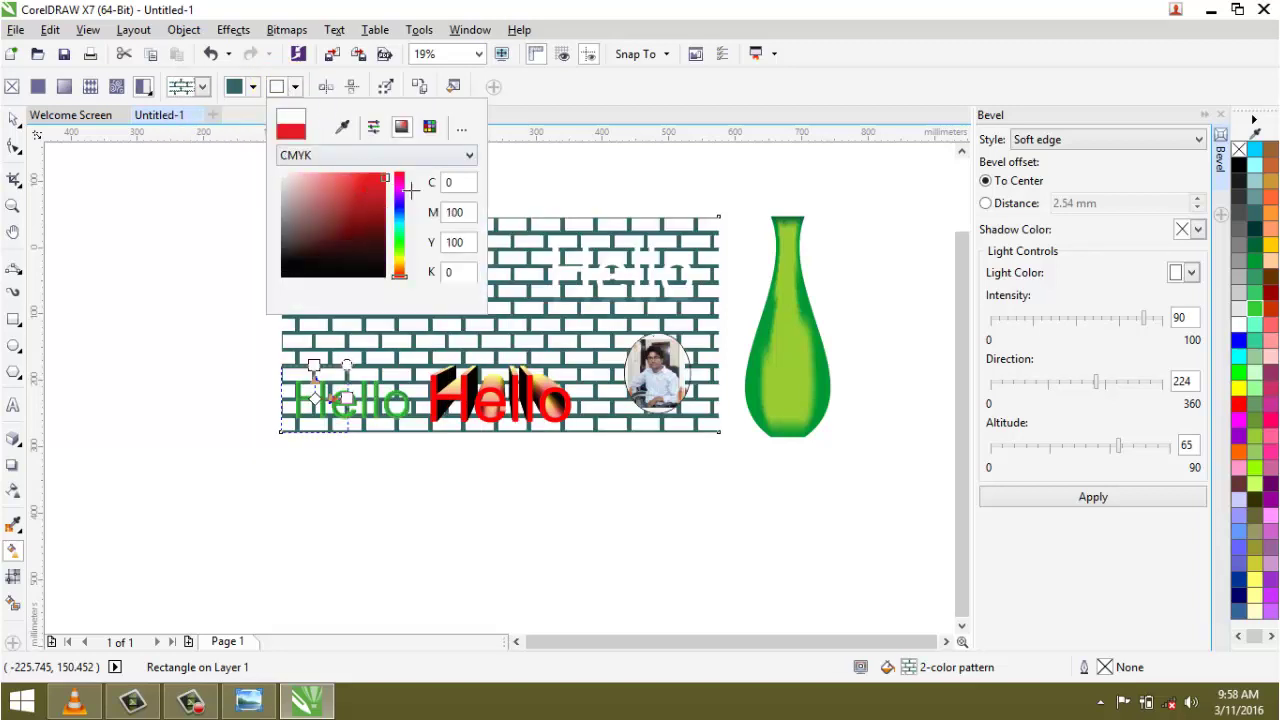
{"action": "left_click", "coordinate": [400, 180]}
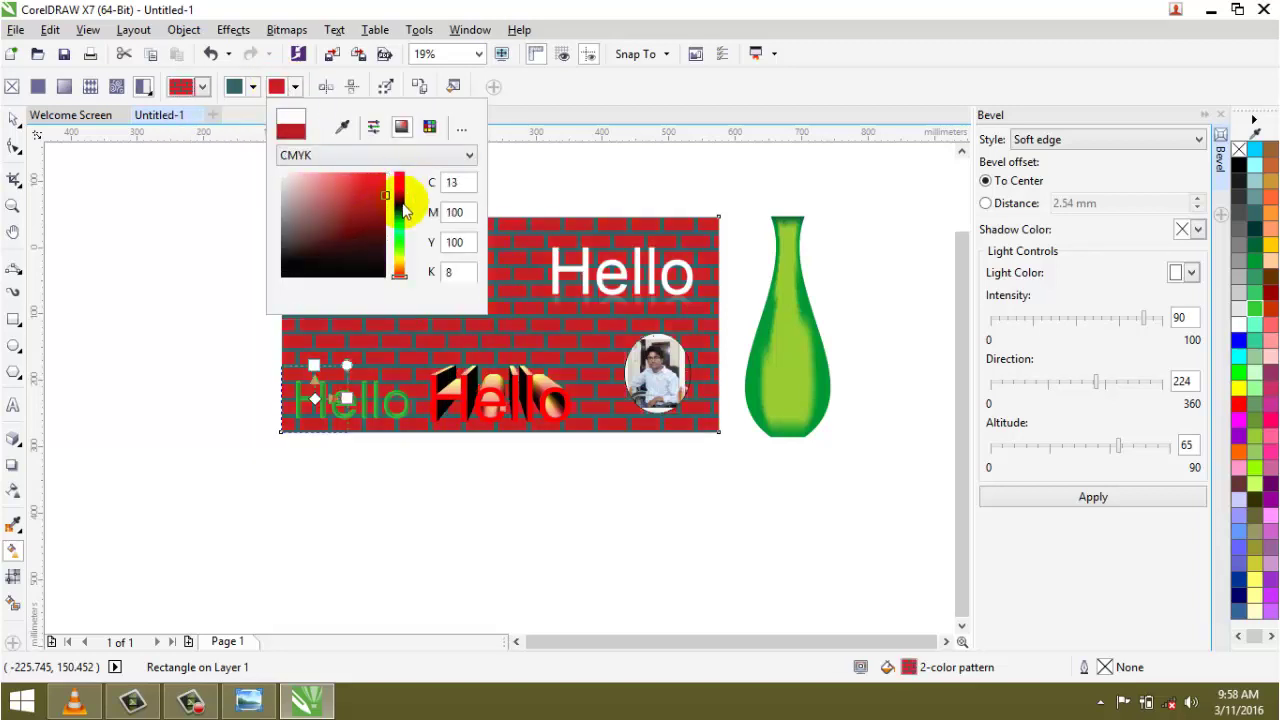
{"action": "mouse_move", "coordinate": [389, 228]}
{"action": "left_mouse_down"}
{"action": "mouse_move", "coordinate": [398, 273]}
{"action": "mouse_move", "coordinate": [400, 245]}
{"action": "left_mouse_up"}
{"action": "left_click", "coordinate": [397, 271]}
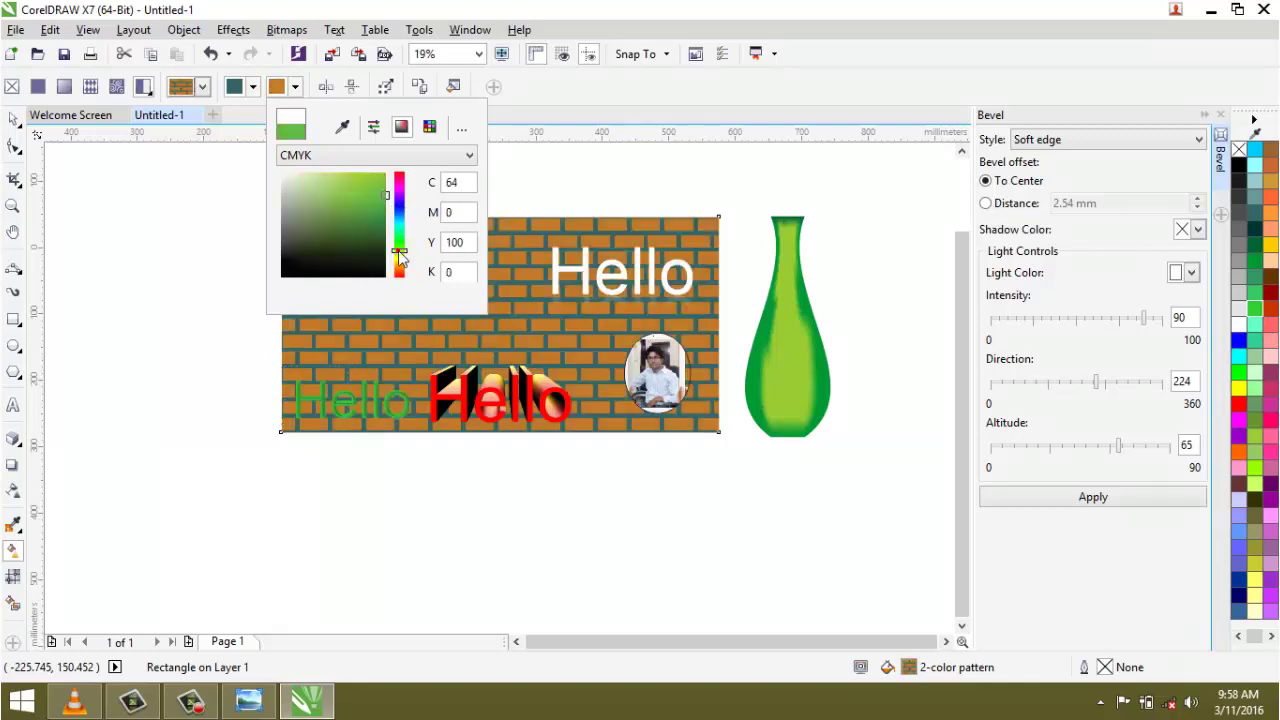
{"action": "left_click", "coordinate": [651, 194]}
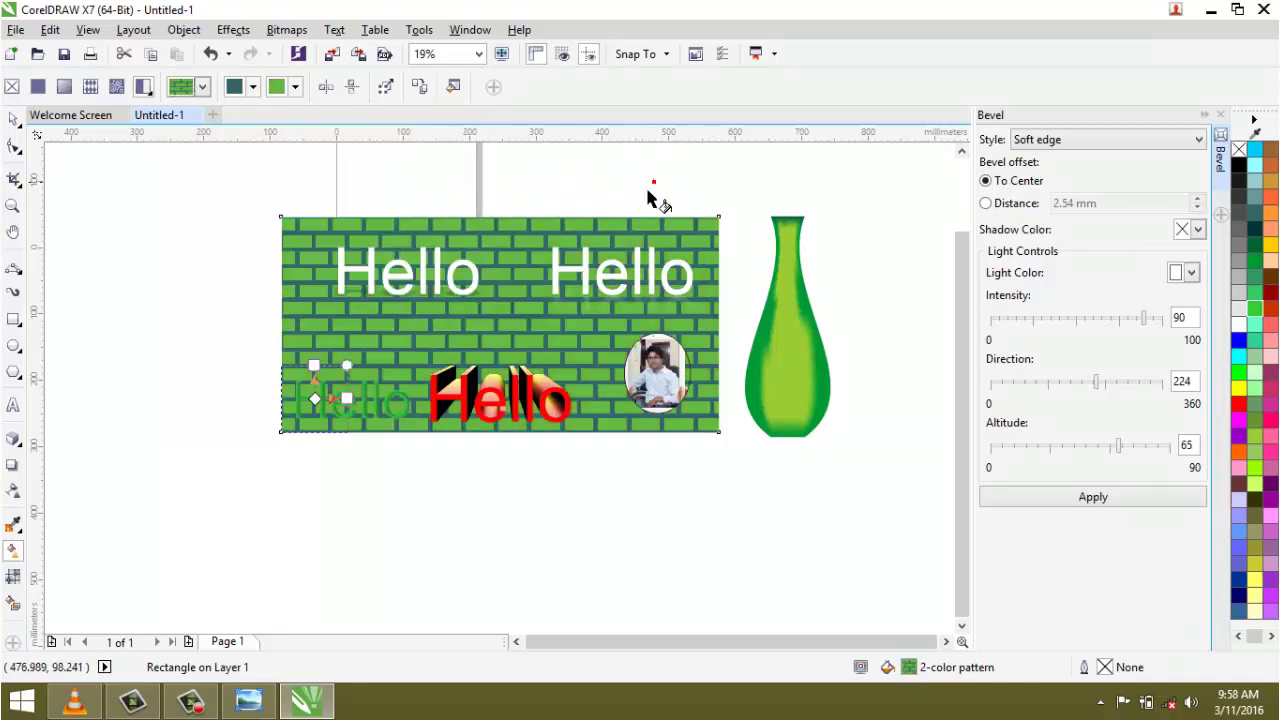
{"action": "left_click", "coordinate": [13, 119]}
- Edit the ellipse PowerClip, stretch hands.png wider, and finish editing this level
{"action": "scroll", "coordinate": [840, 430], "scroll_direction": "up", "scroll_amount": 4}
{"action": "scroll", "coordinate": [305, 310], "scroll_direction": "down", "scroll_amount": 2}
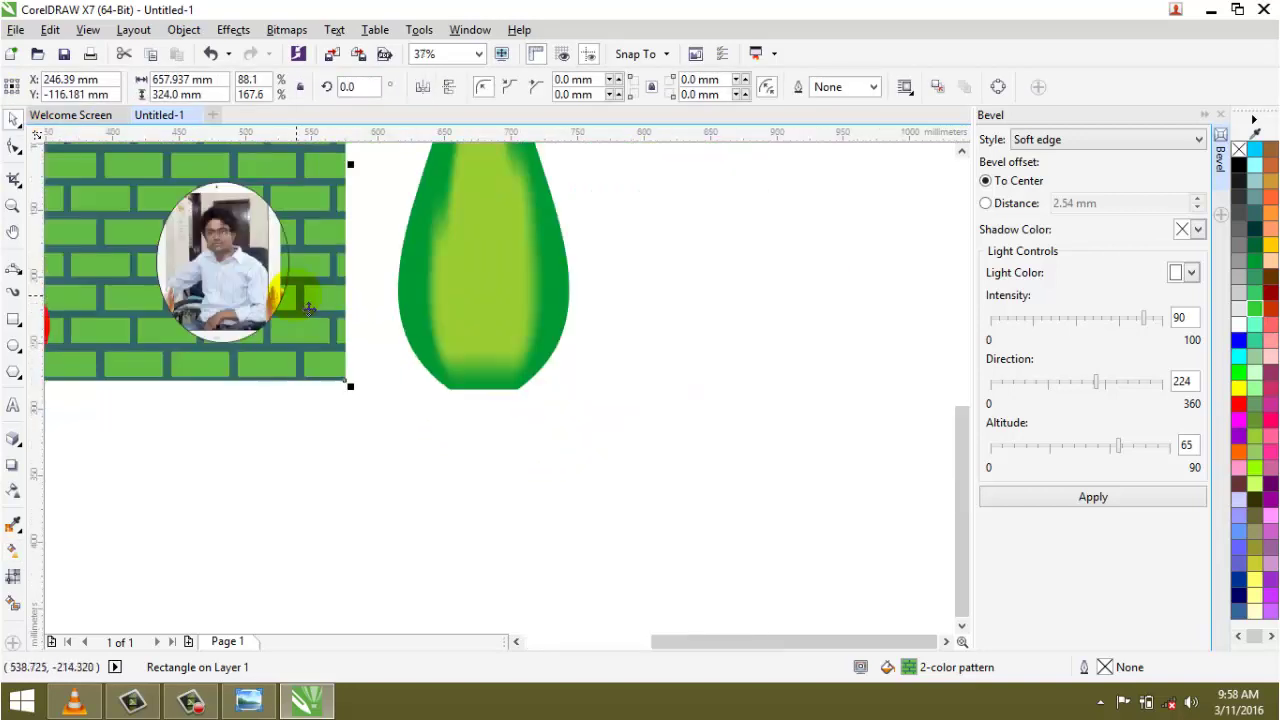
{"action": "left_click", "coordinate": [293, 285]}
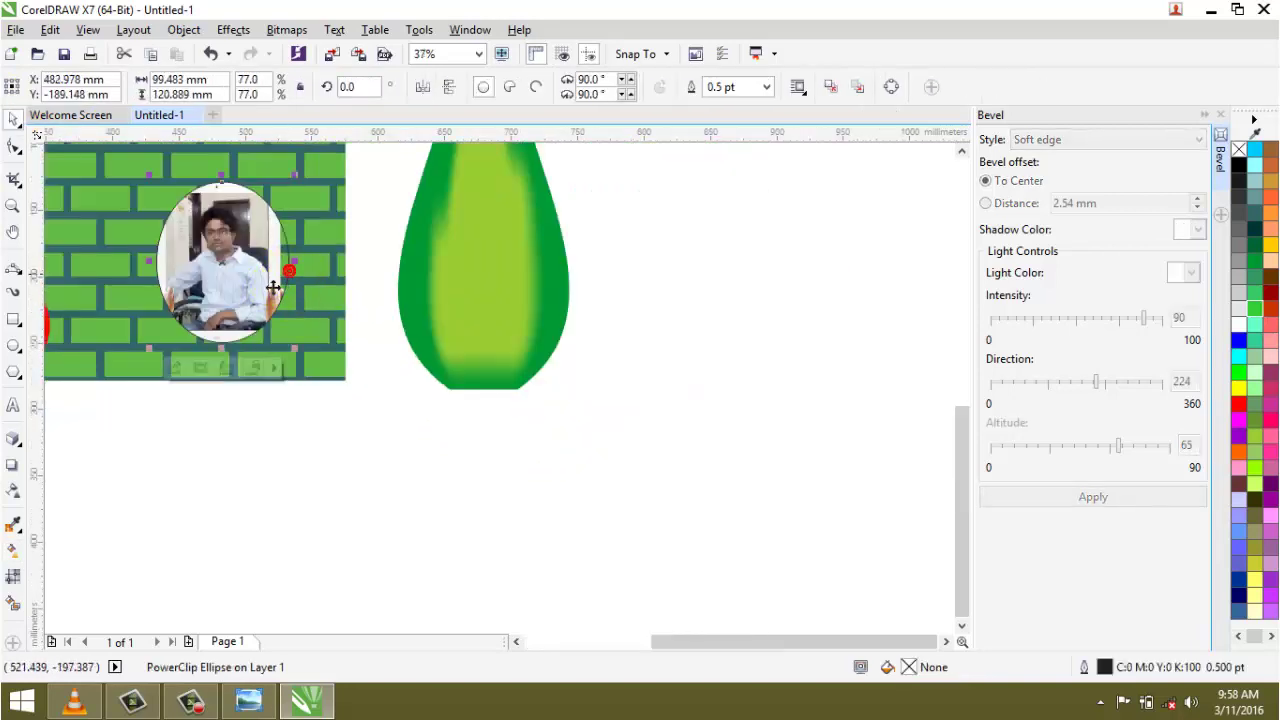
{"action": "right_click", "coordinate": [258, 268]}
{"action": "left_click", "coordinate": [307, 192]}
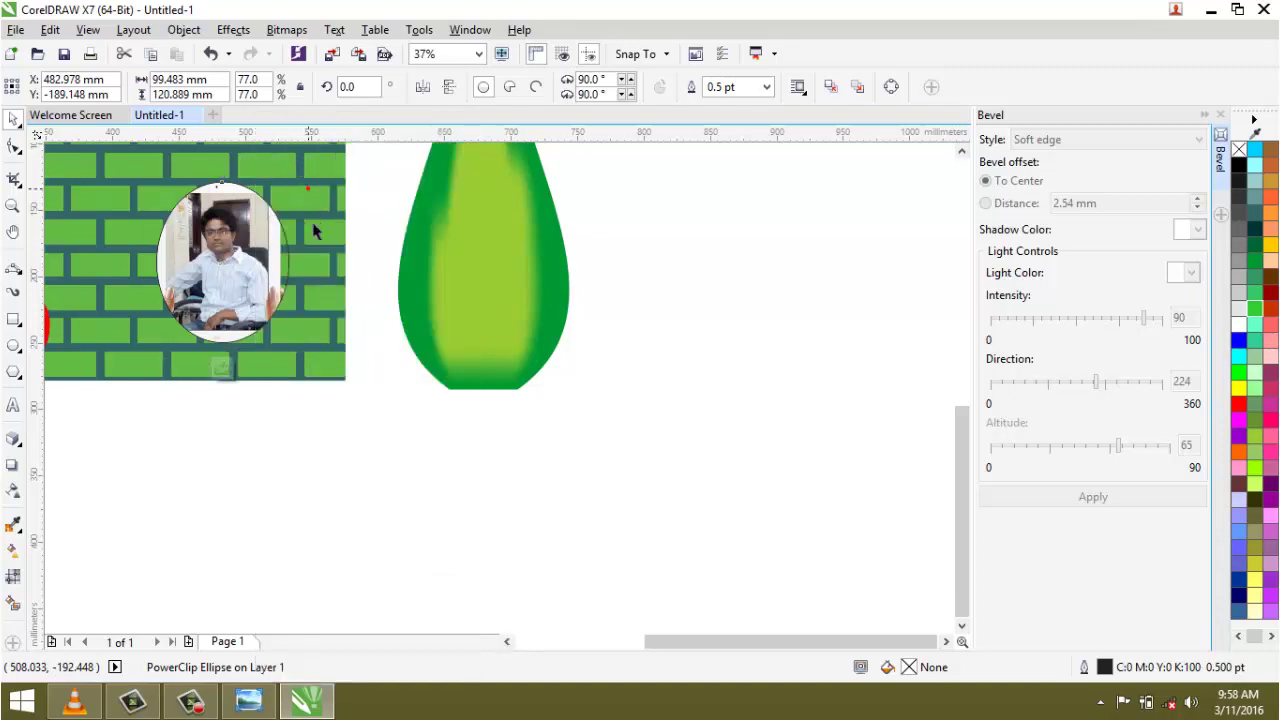
{"action": "left_click", "coordinate": [312, 268]}
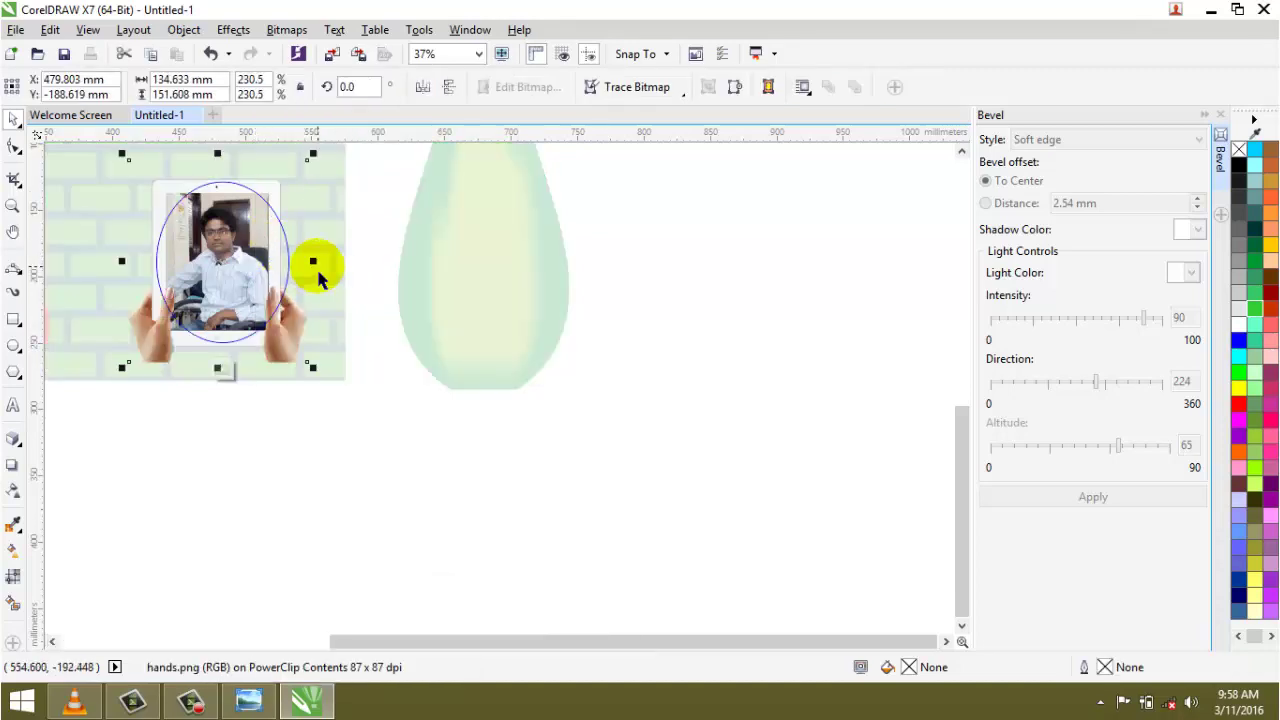
{"action": "left_click_drag", "start_coordinate": [318, 270], "coordinate": [348, 272]}
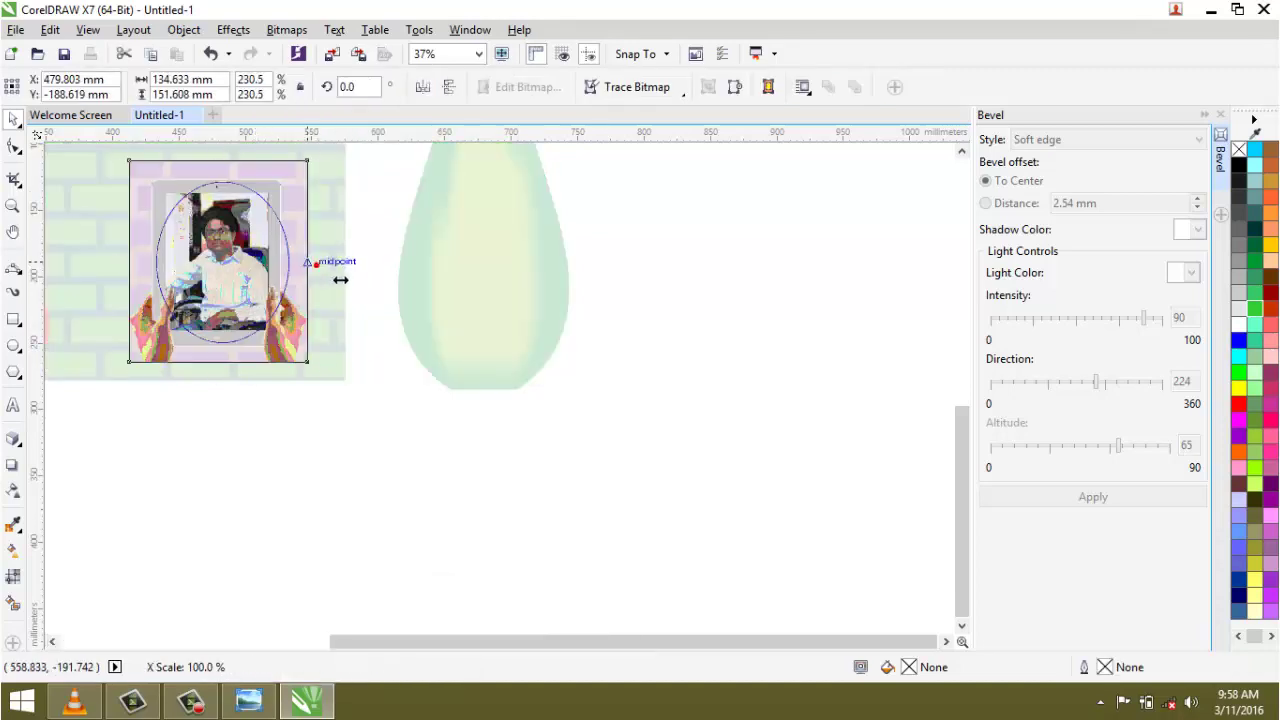
{"action": "right_click", "coordinate": [289, 287]}
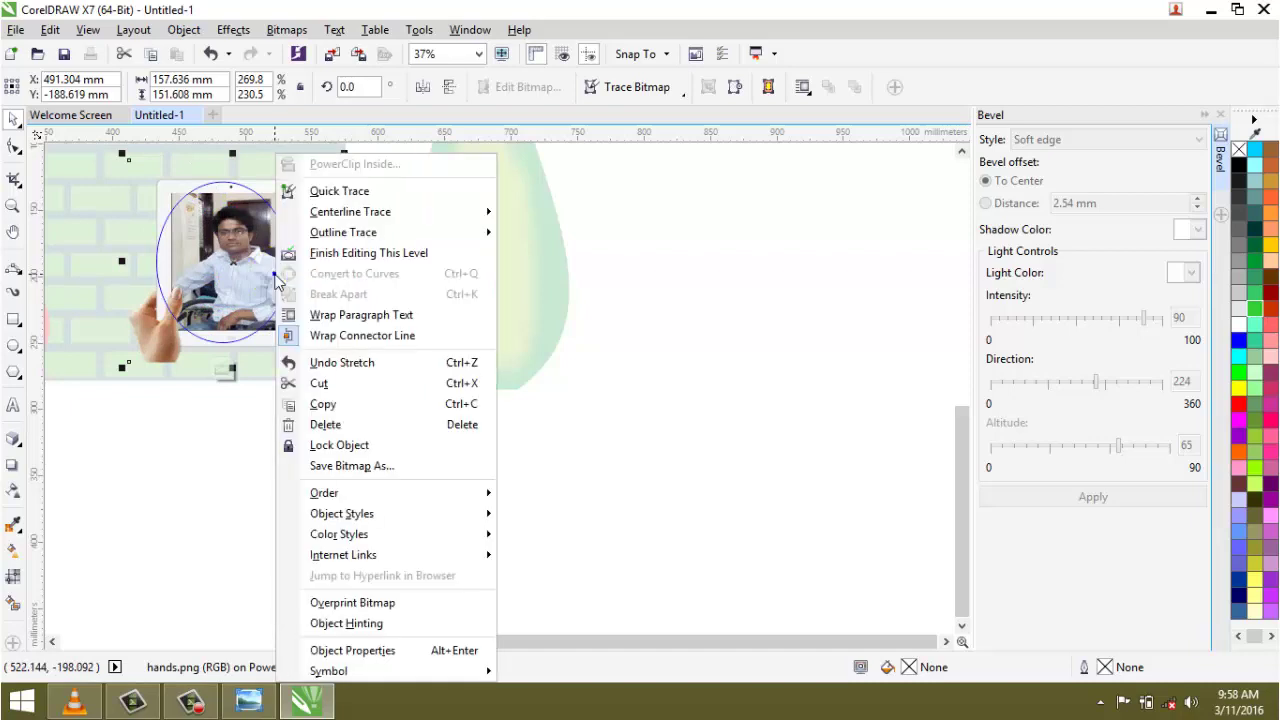
{"action": "left_click", "coordinate": [343, 251]}
- Reselect and deselect the photo ellipse while scrolling to inspect the result
{"action": "left_click", "coordinate": [812, 329]}
{"action": "scroll", "coordinate": [347, 341], "scroll_direction": "down", "scroll_amount": 2}
{"action": "left_click", "coordinate": [319, 318]}
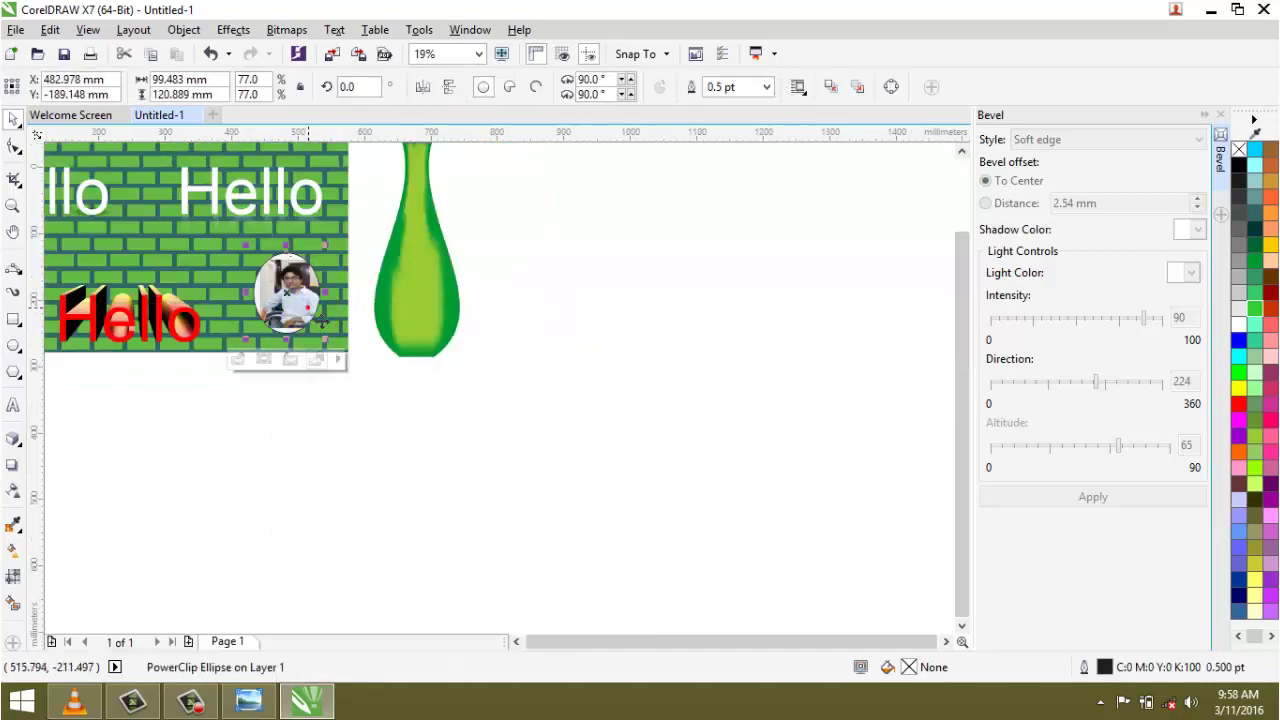
{"action": "left_click", "coordinate": [604, 390]}
{"action": "scroll", "coordinate": [602, 385], "scroll_direction": "down", "scroll_amount": 2}
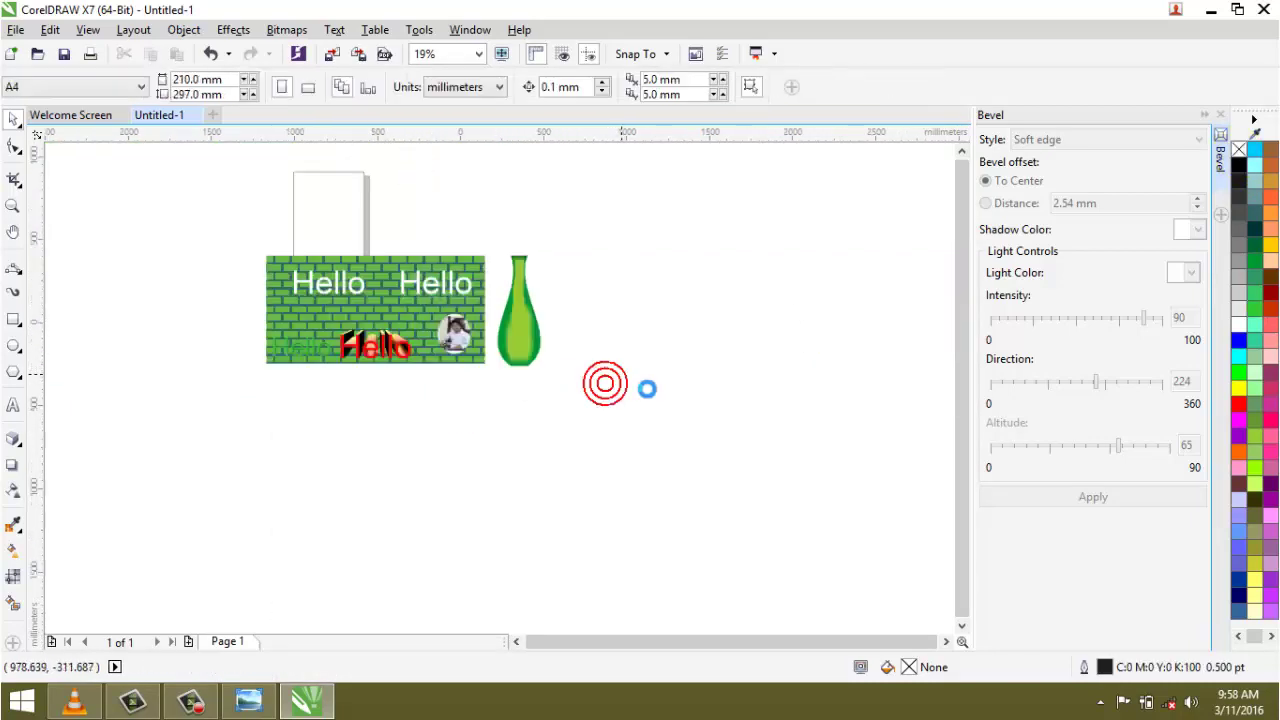
{"action": "scroll", "coordinate": [558, 376], "scroll_direction": "down", "scroll_amount": 5}
{"action": "scroll", "coordinate": [563, 378], "scroll_direction": "up", "scroll_amount": 3}
{"action": "scroll", "coordinate": [690, 392], "scroll_direction": "up", "scroll_amount": 2}
{"action": "scroll", "coordinate": [690, 392], "scroll_direction": "down", "scroll_amount": 2}
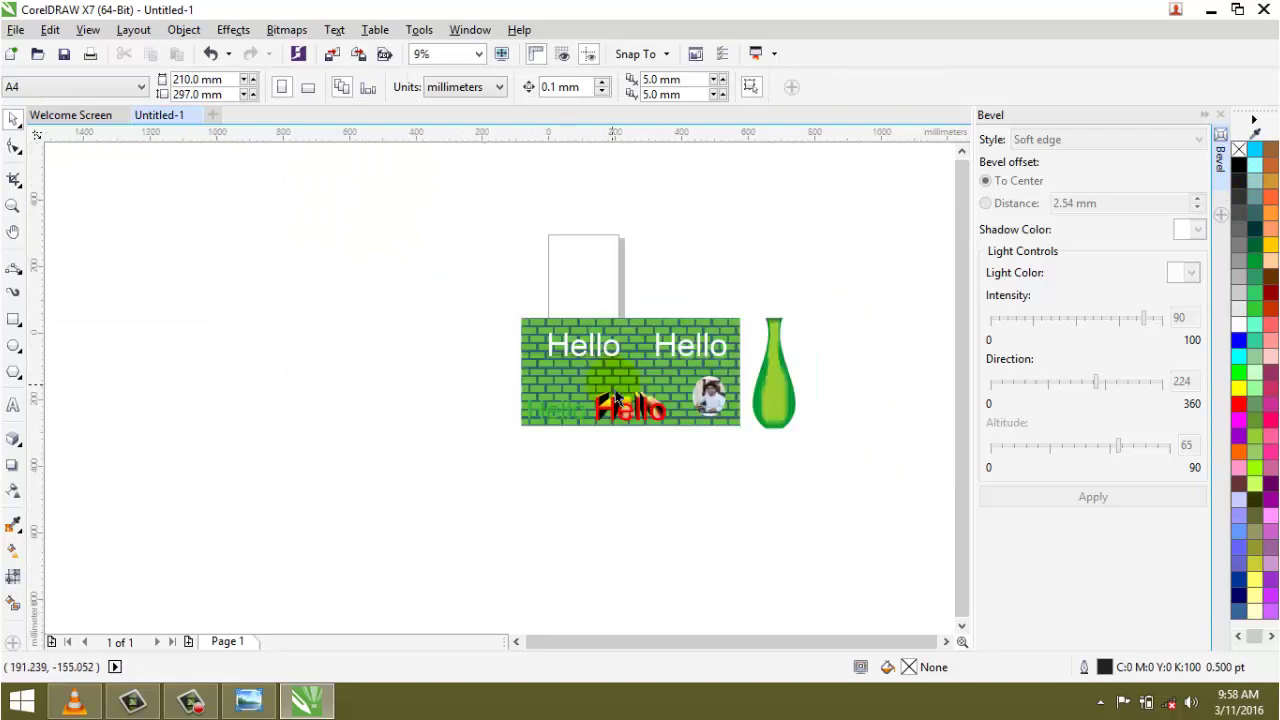
{"action": "scroll", "coordinate": [690, 392], "scroll_direction": "up", "scroll_amount": 2}
{"action": "scroll", "coordinate": [650, 347], "scroll_direction": "down", "scroll_amount": 2}
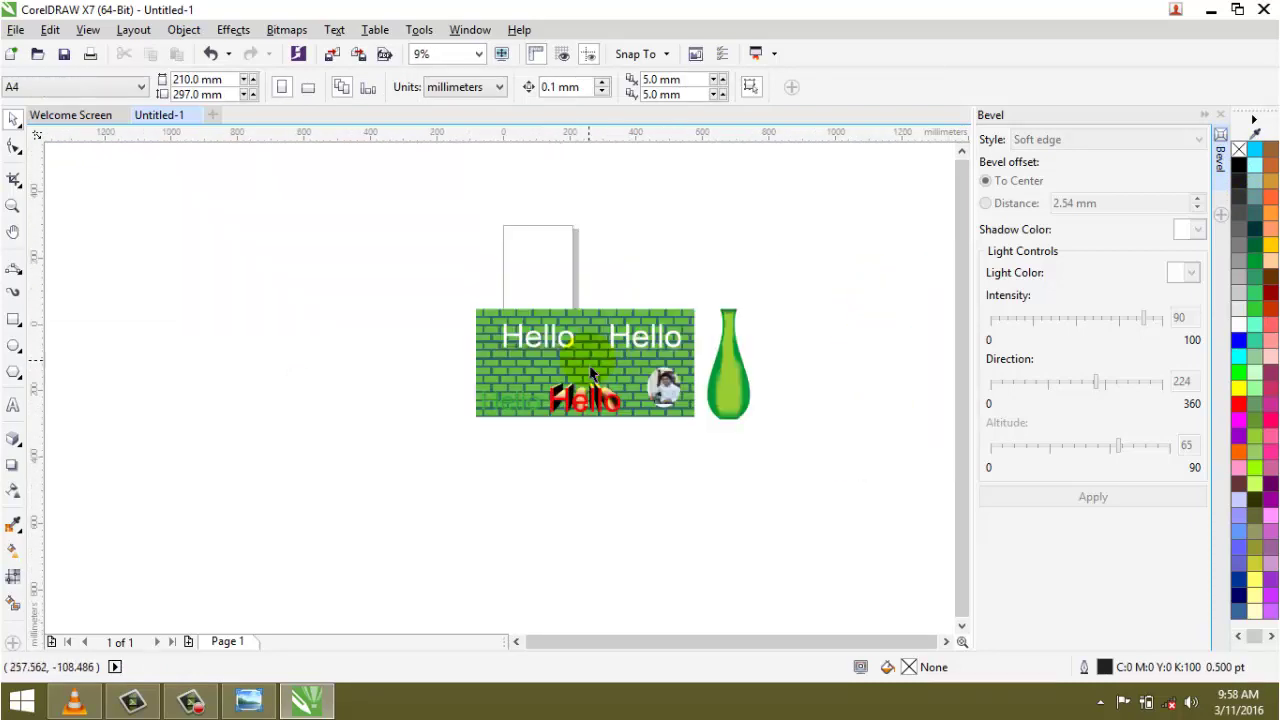
{"action": "scroll", "coordinate": [645, 391], "scroll_direction": "up", "scroll_amount": 2}
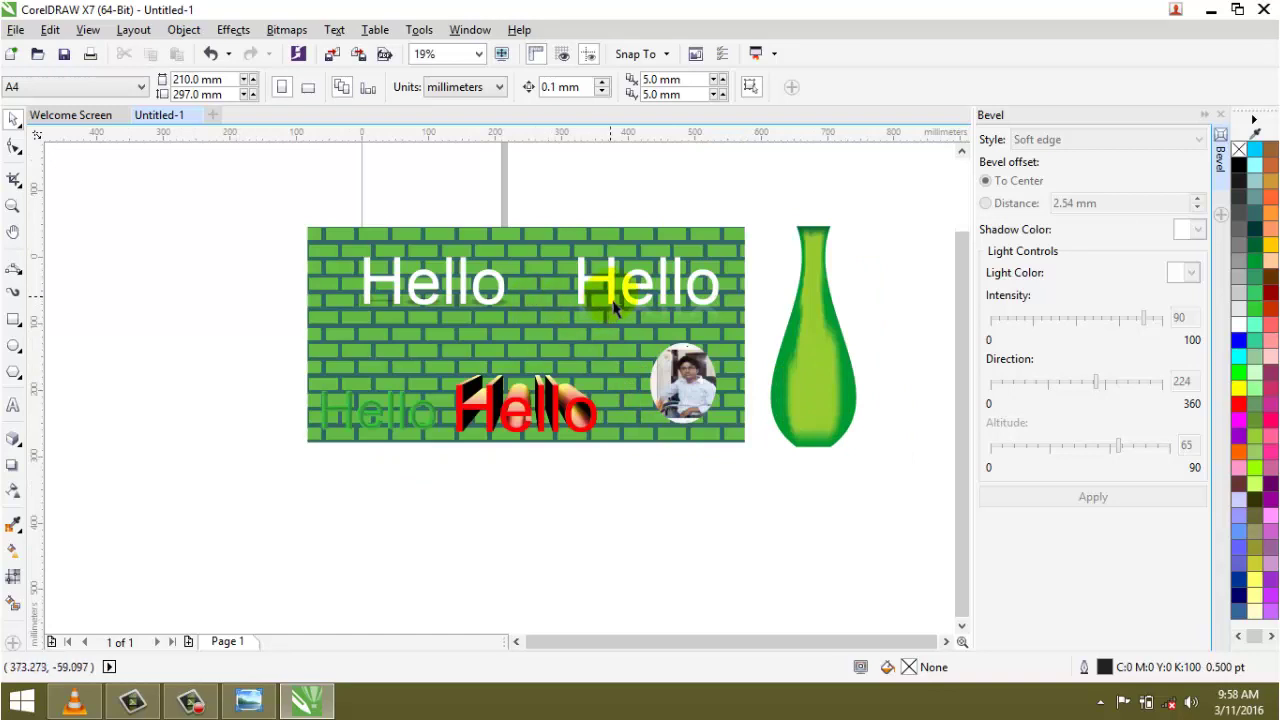
- Replace the white Hello below the banner with a black bold letter S
{"action": "mouse_move", "coordinate": [615, 305]}
{"action": "left_mouse_down"}
{"action": "mouse_move", "coordinate": [225, 474]}
{"action": "mouse_move", "coordinate": [363, 514]}
{"action": "left_mouse_up"}
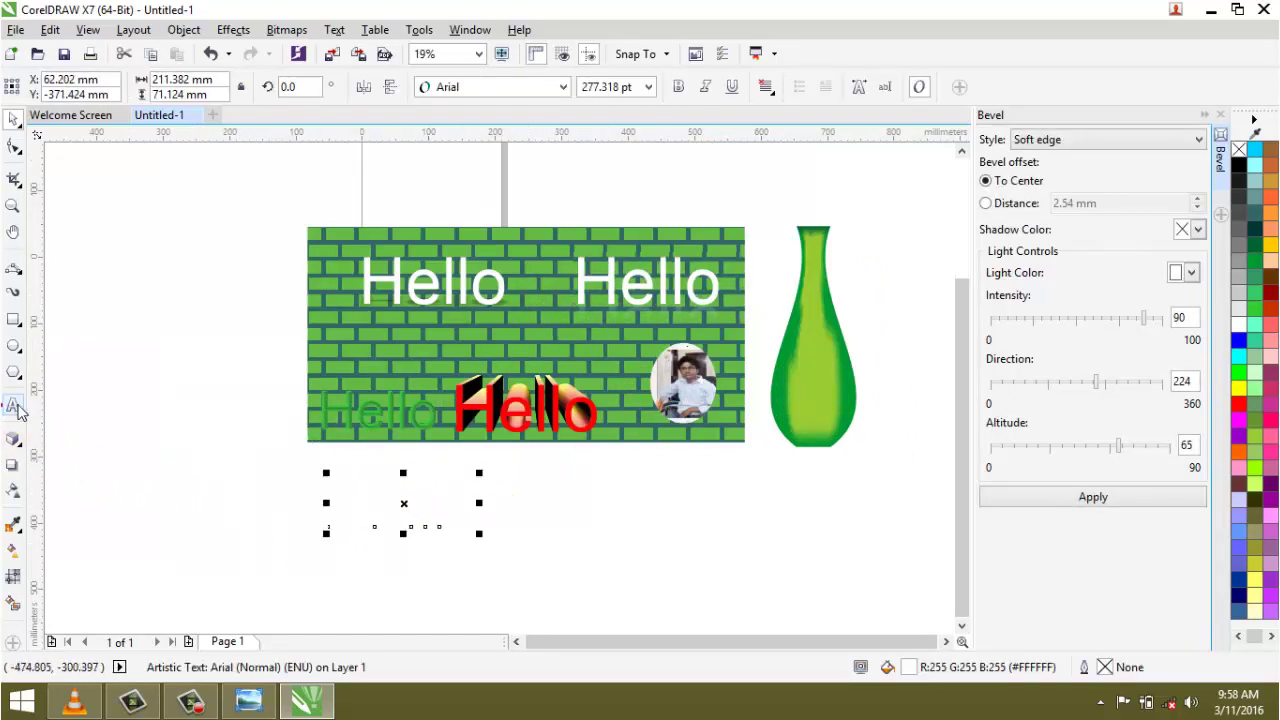
{"action": "key", "text": "ctrl+a"}
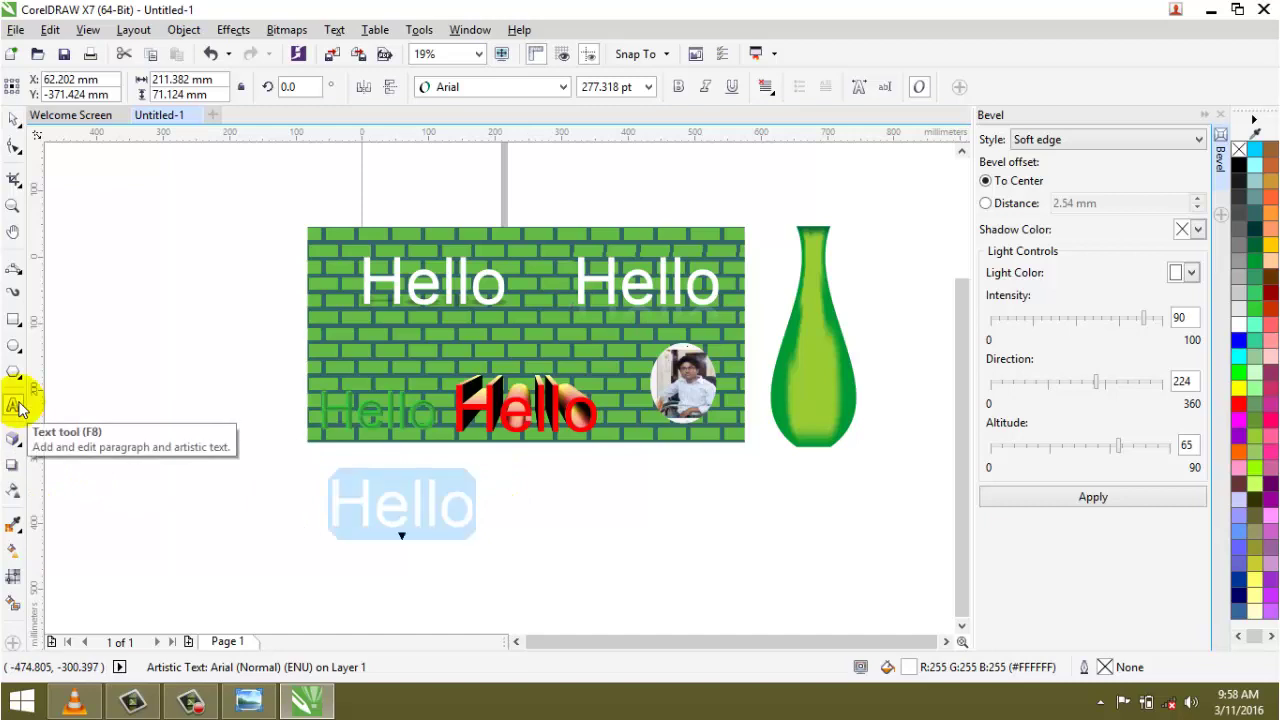
{"action": "key", "text": "Delete"}
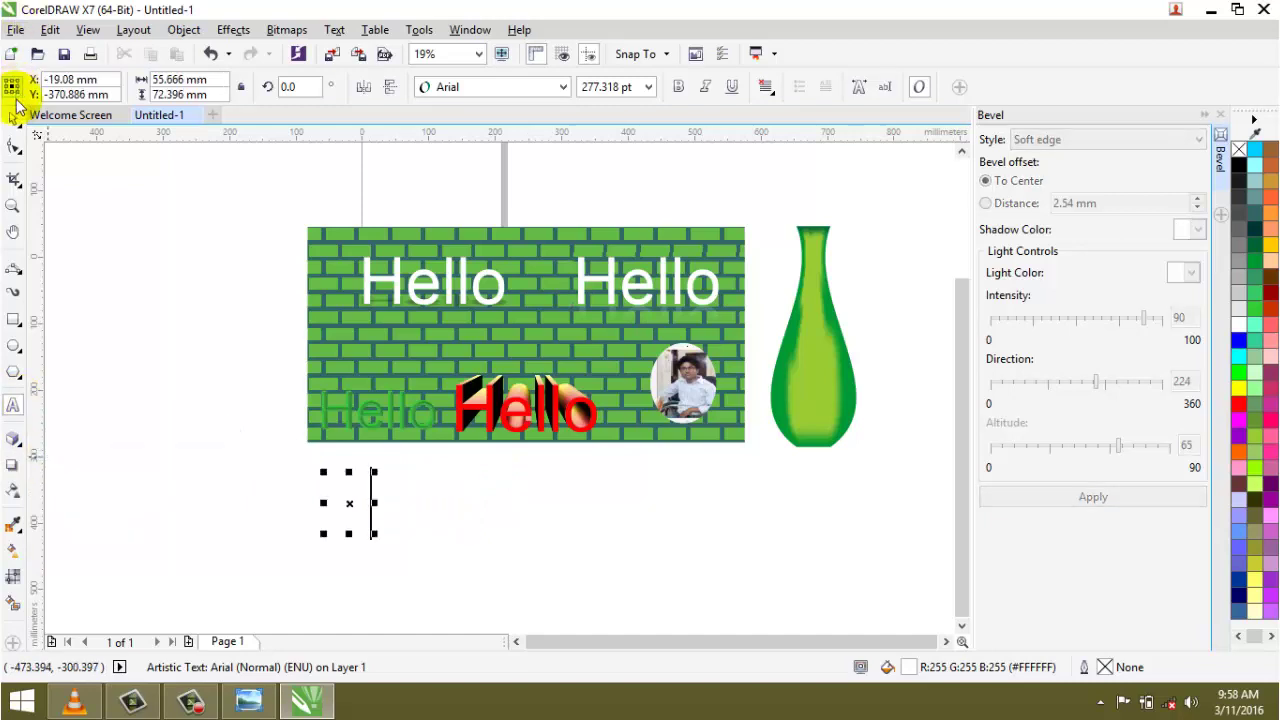
{"action": "left_click", "coordinate": [1240, 168]}
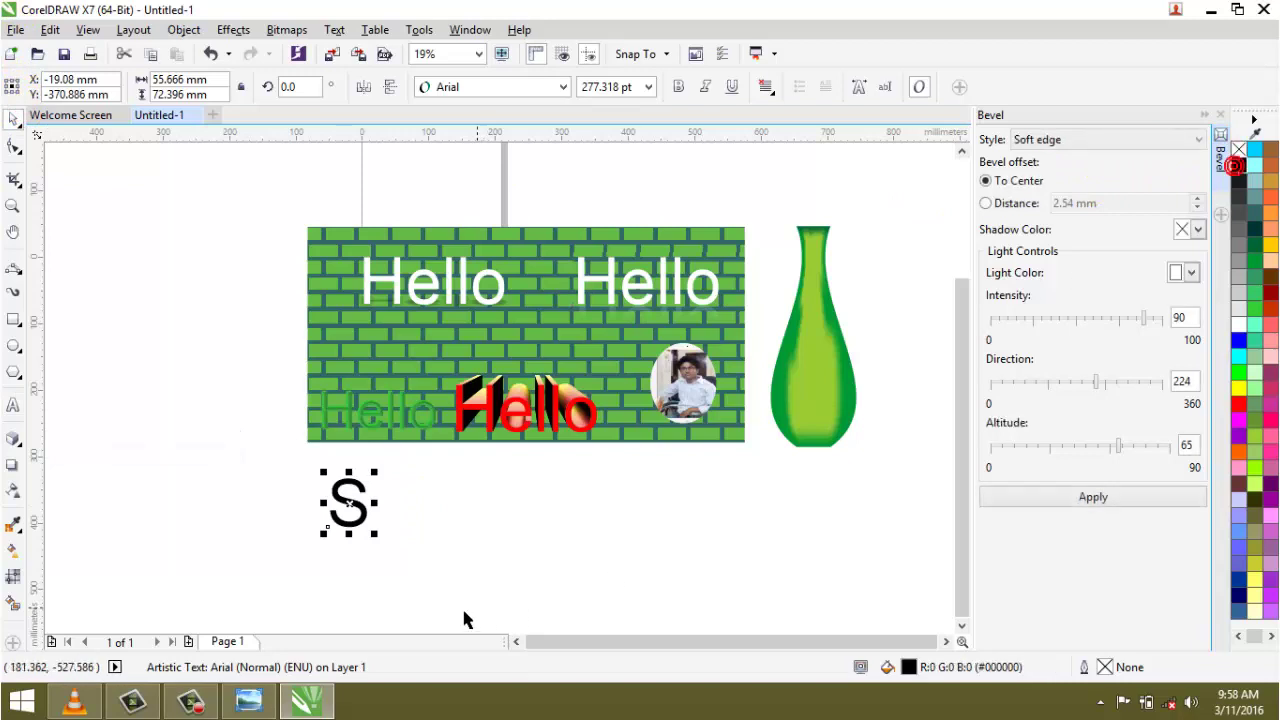
{"action": "left_click", "coordinate": [678, 87]}
- Keep the S in Arial, enlarge it several times, and move it left of the banner
{"action": "left_click", "coordinate": [519, 88]}
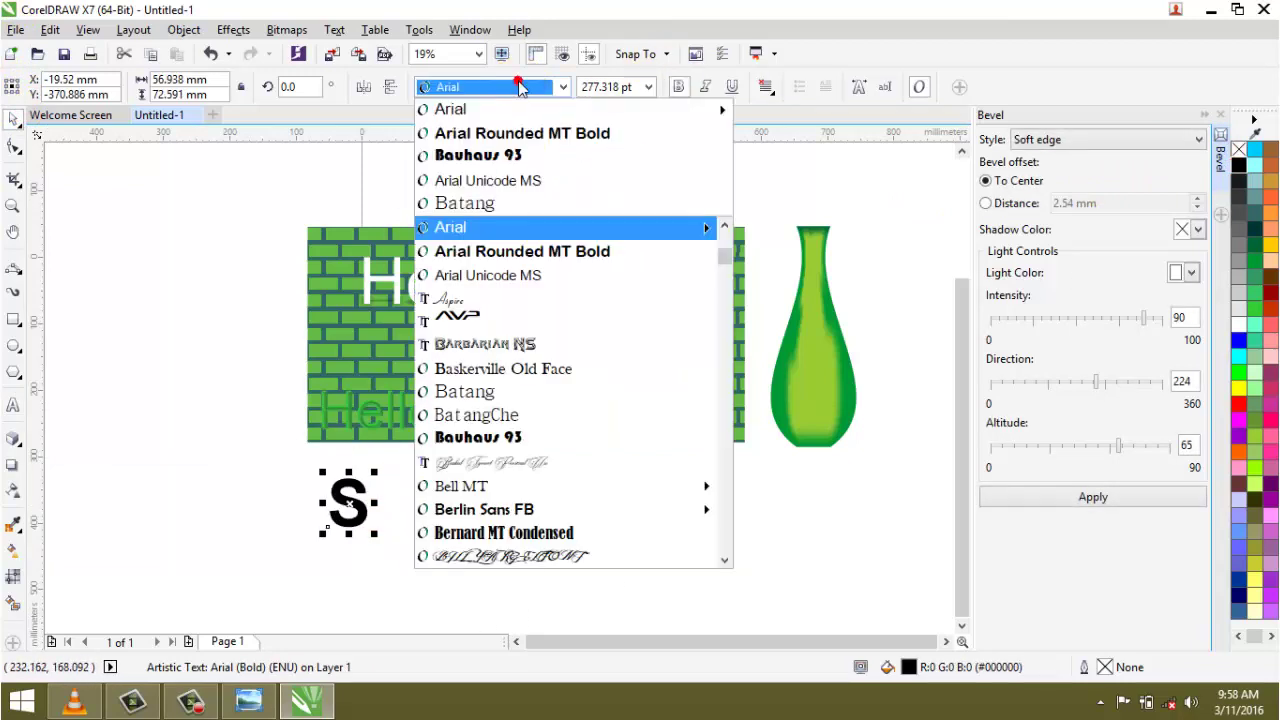
{"action": "left_click", "coordinate": [519, 88]}
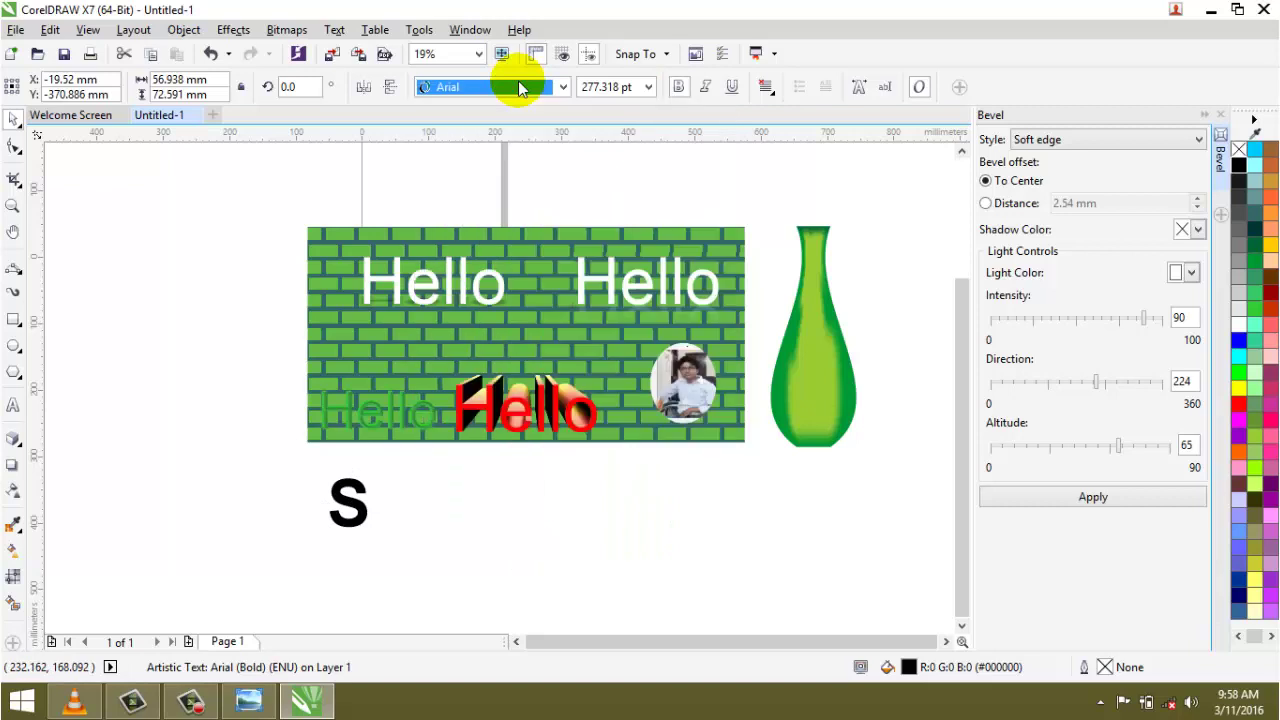
{"action": "left_click_drag", "start_coordinate": [386, 489], "coordinate": [430, 402]}
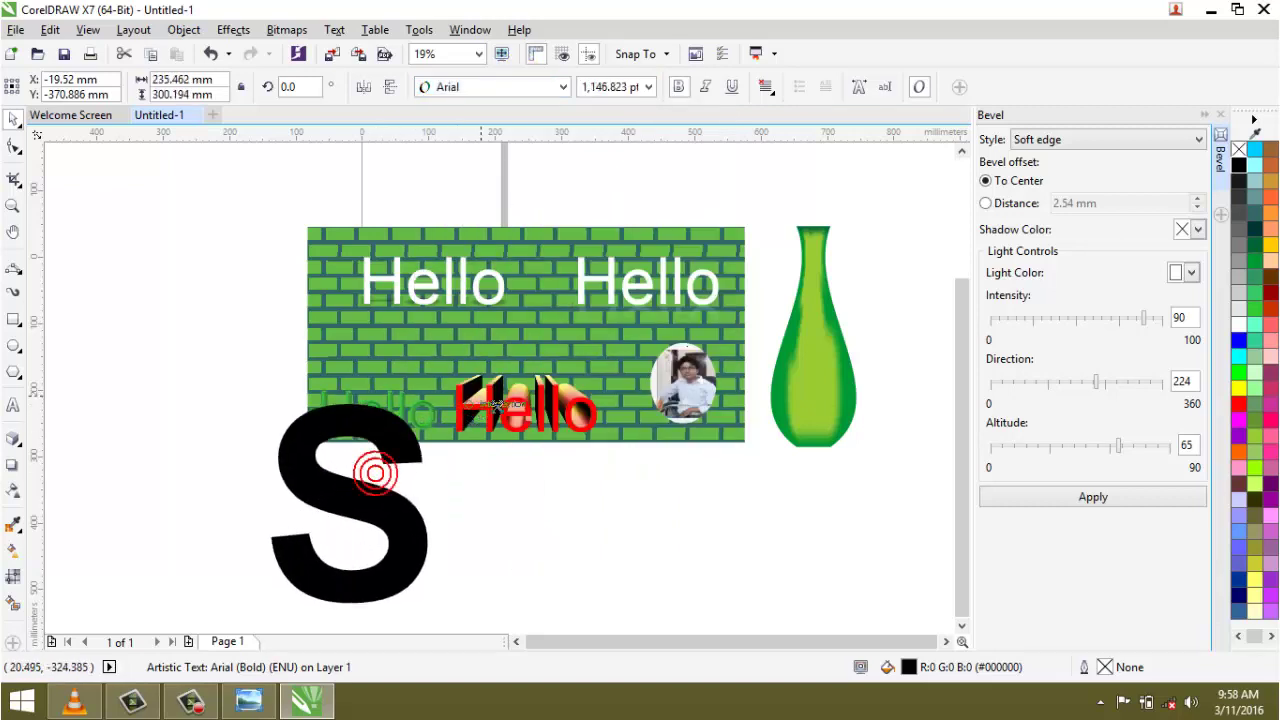
{"action": "left_click_drag", "start_coordinate": [350, 500], "coordinate": [203, 382]}
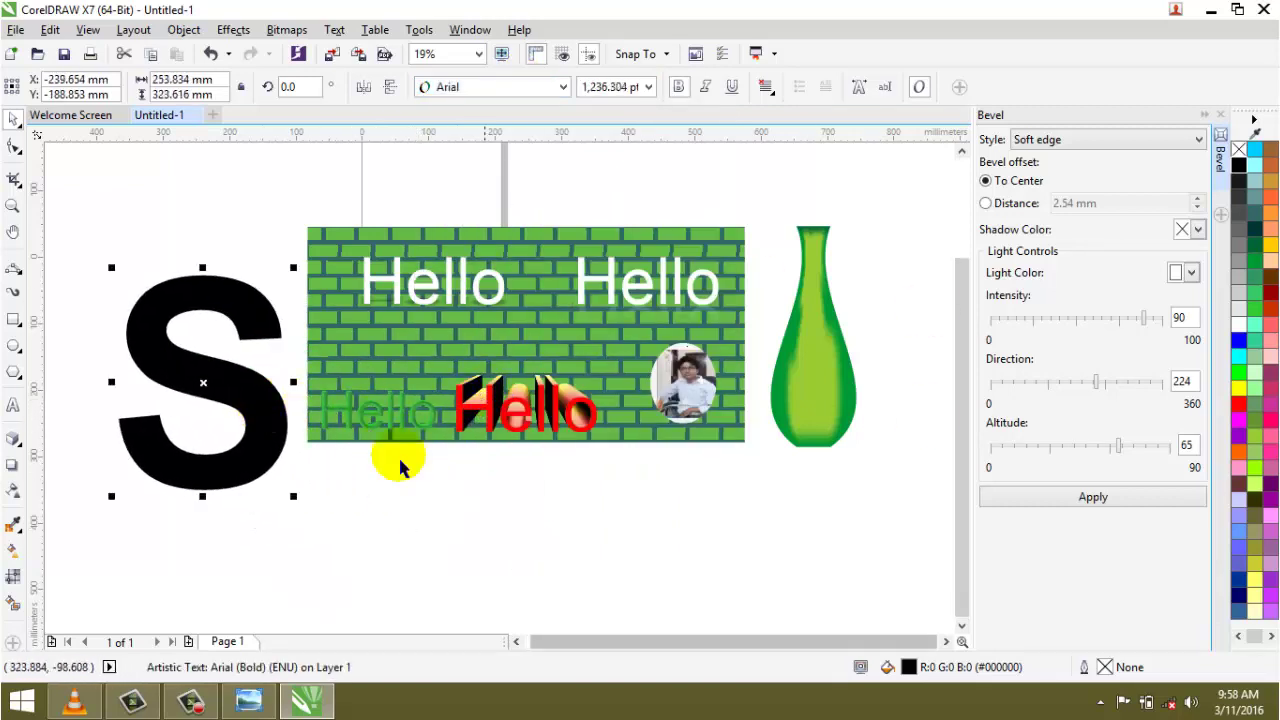
- Import the pic2 photo onto the page and scale it up large
{"action": "left_click", "coordinate": [332, 55]}
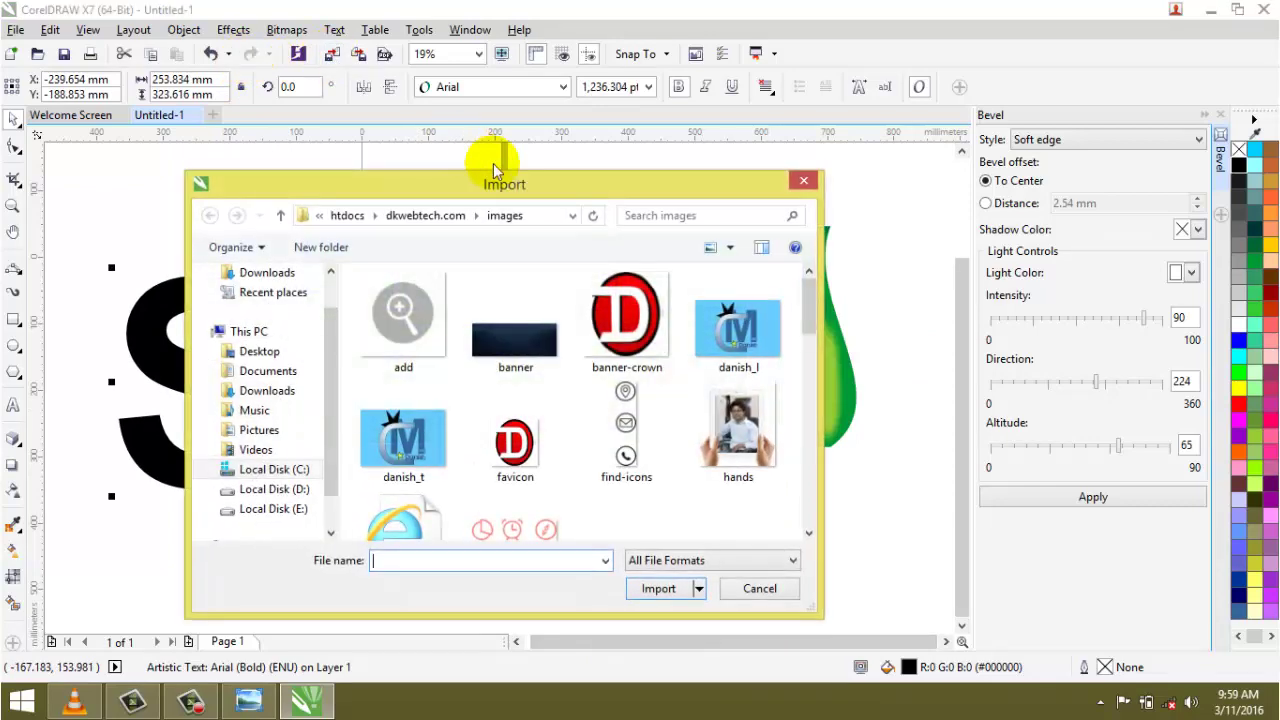
{"action": "left_click_drag", "start_coordinate": [812, 341], "coordinate": [804, 478]}
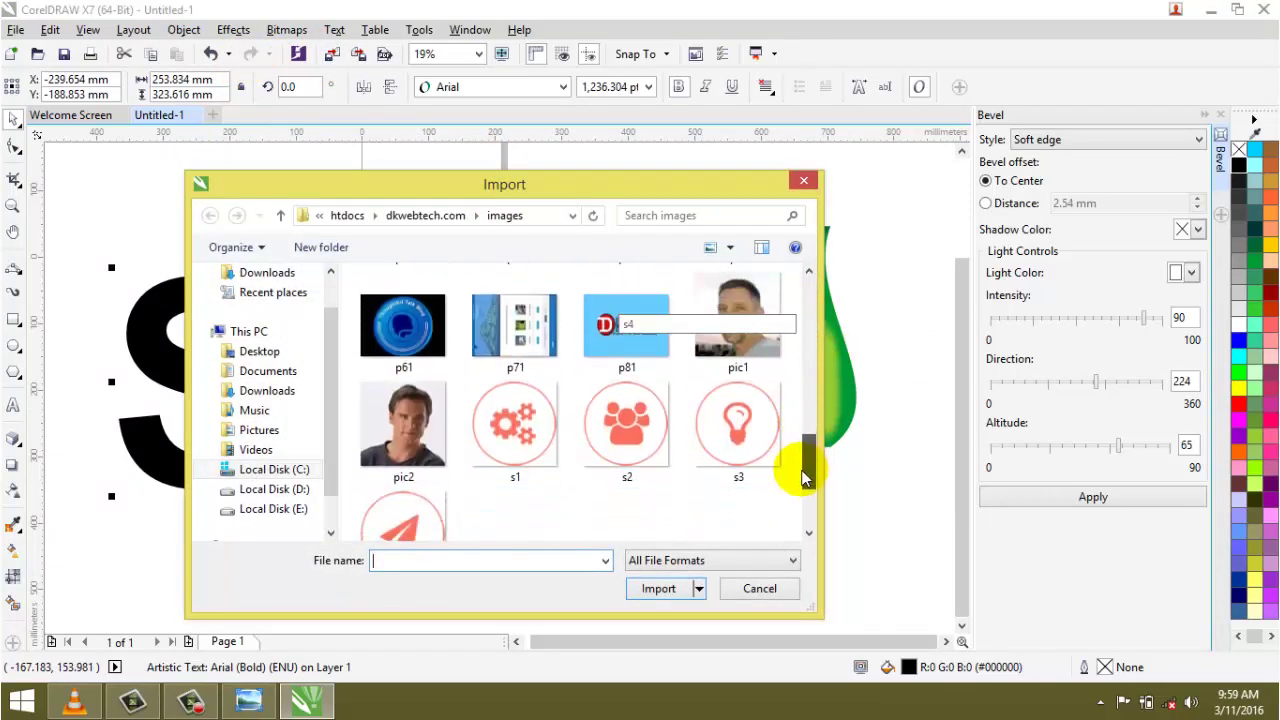
{"action": "left_click", "coordinate": [450, 425]}
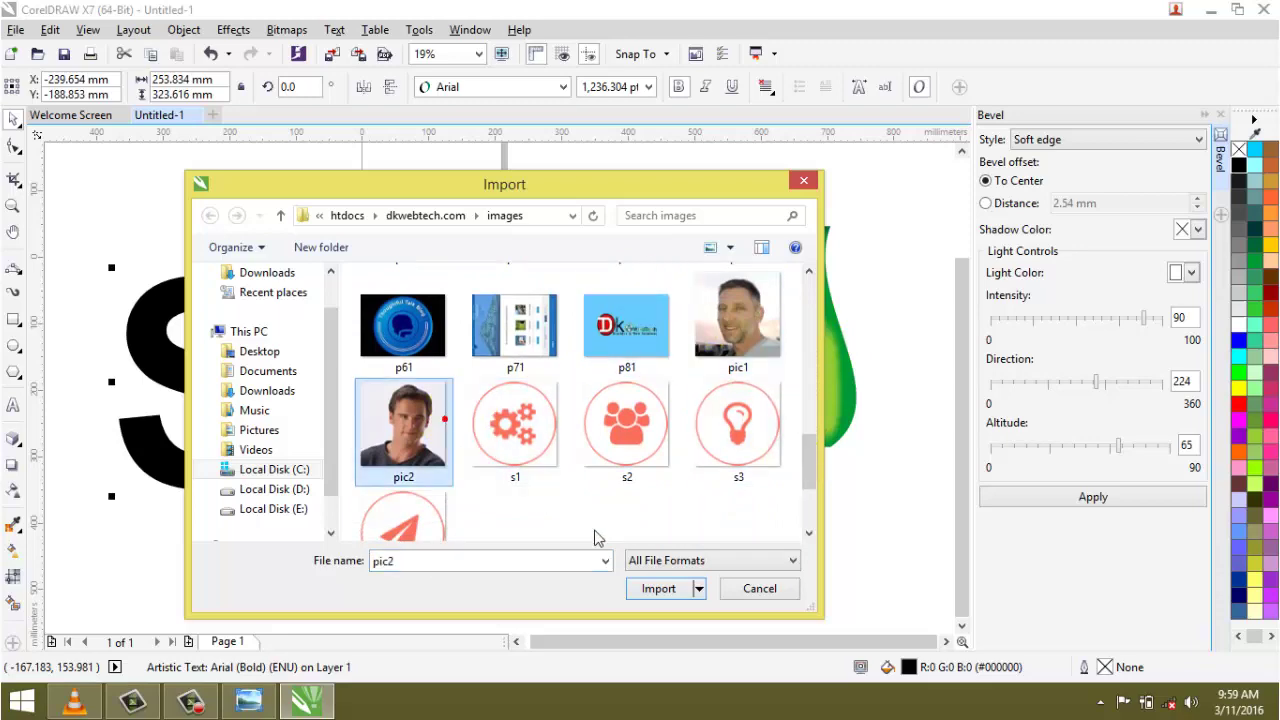
{"action": "left_click", "coordinate": [656, 589]}
{"action": "left_click", "coordinate": [477, 351]}
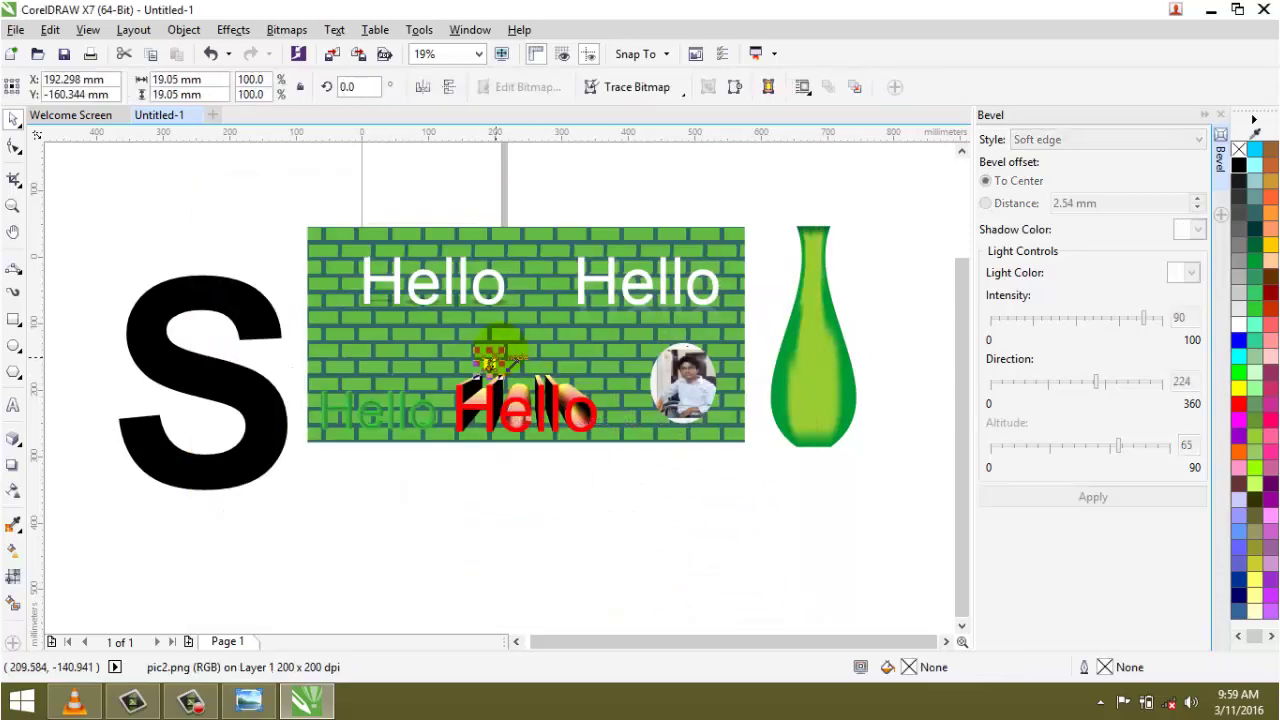
{"action": "left_click_drag", "start_coordinate": [490, 355], "coordinate": [487, 428]}
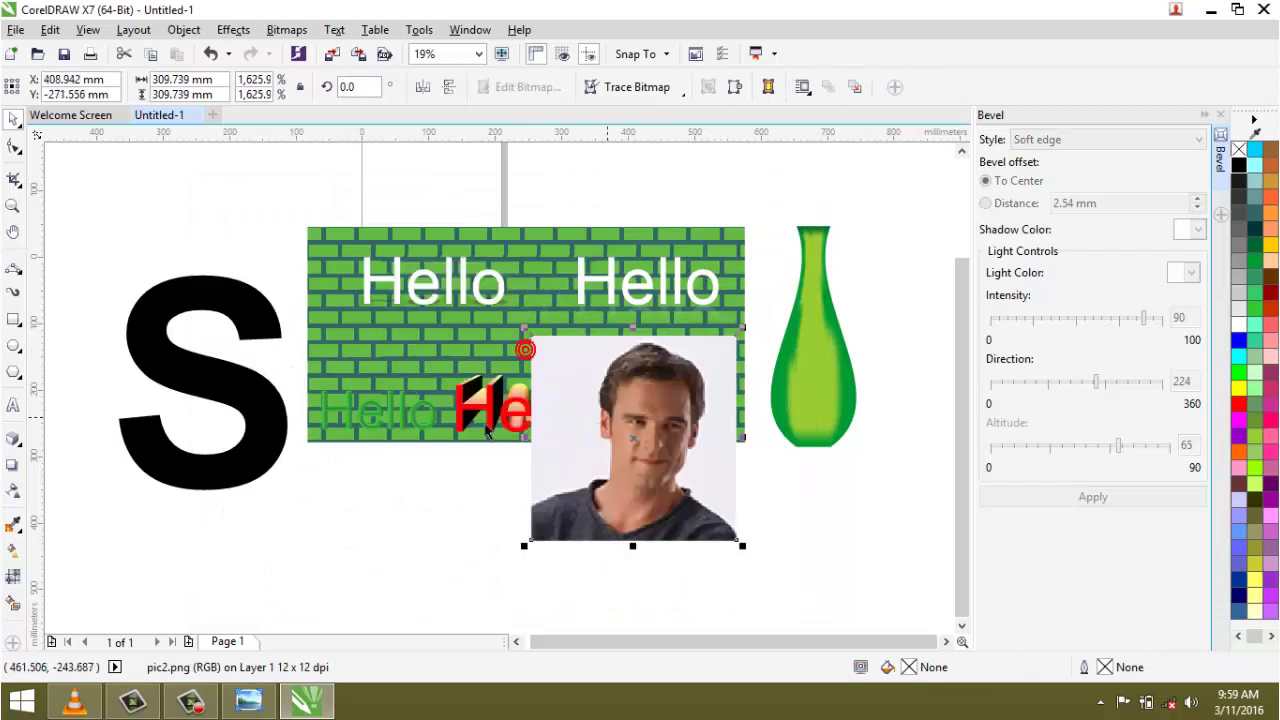
{"action": "left_click_drag", "start_coordinate": [742, 328], "coordinate": [778, 292]}
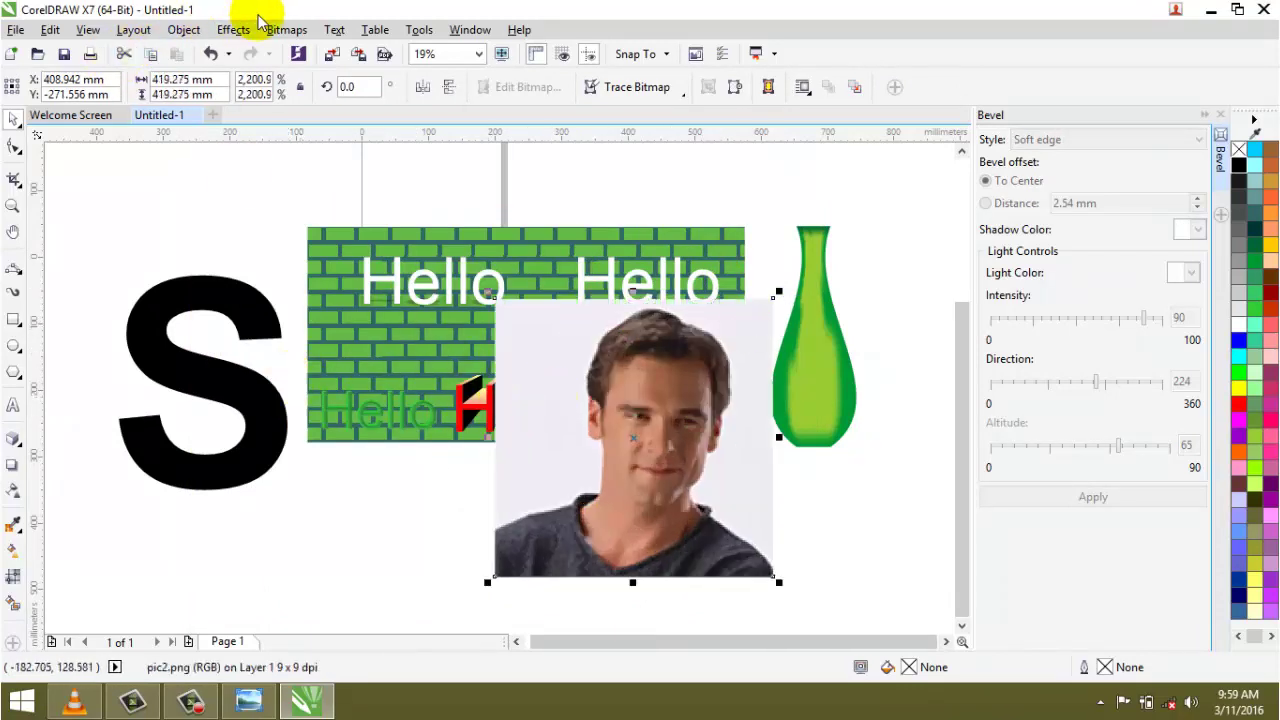
- PowerClip the photo inside the letter S and shrink it to fit the letter
{"action": "left_click", "coordinate": [184, 29]}
{"action": "mouse_move", "coordinate": [219, 194]}
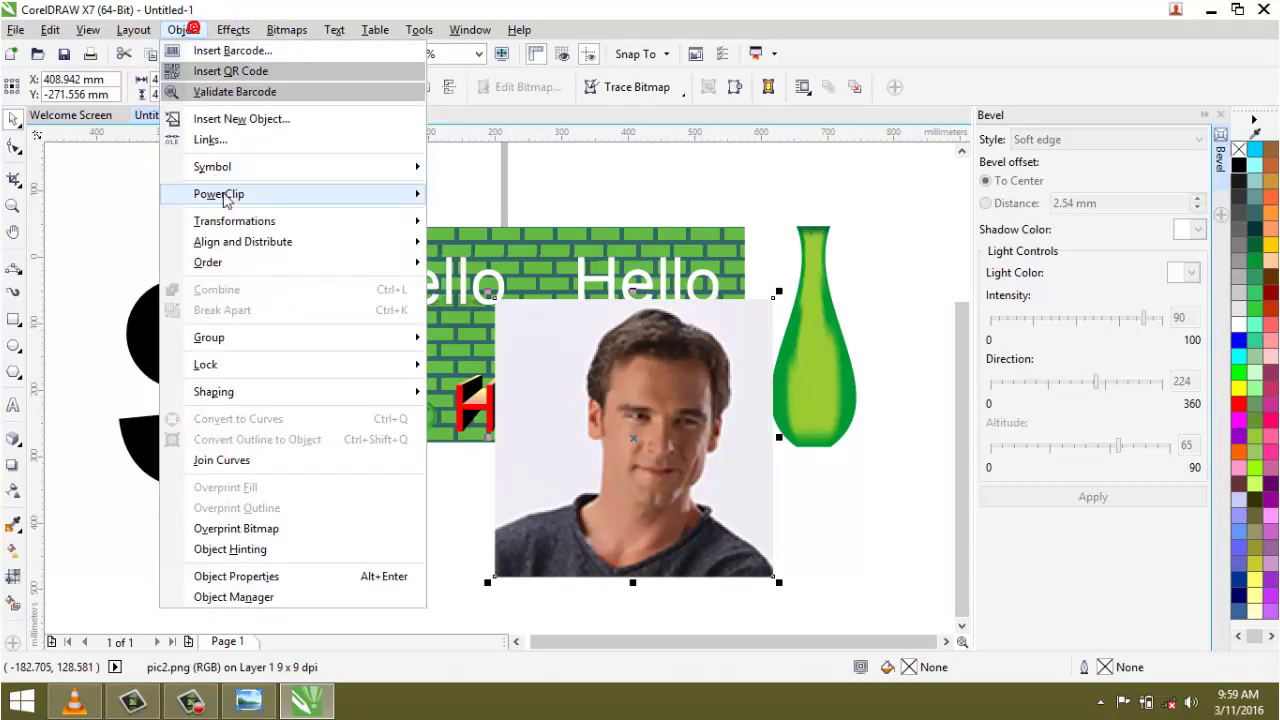
{"action": "left_click", "coordinate": [594, 203]}
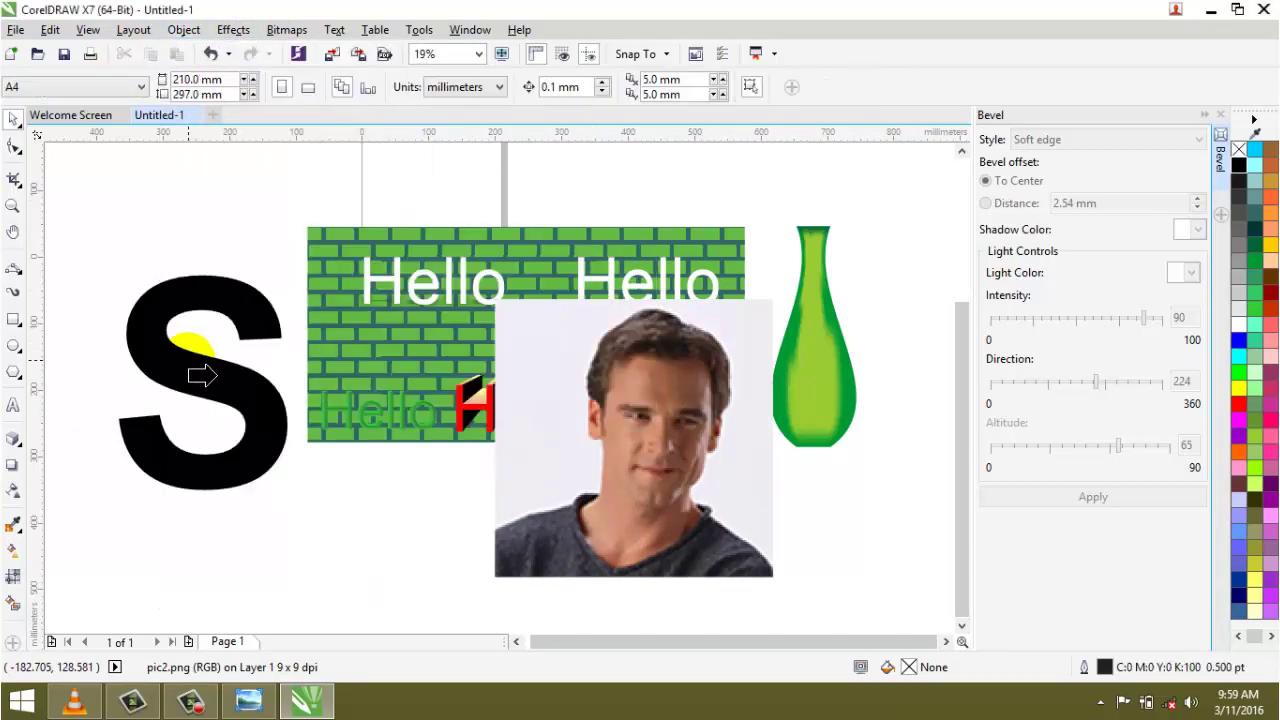
{"action": "left_click", "coordinate": [201, 374]}
{"action": "right_click", "coordinate": [201, 374]}
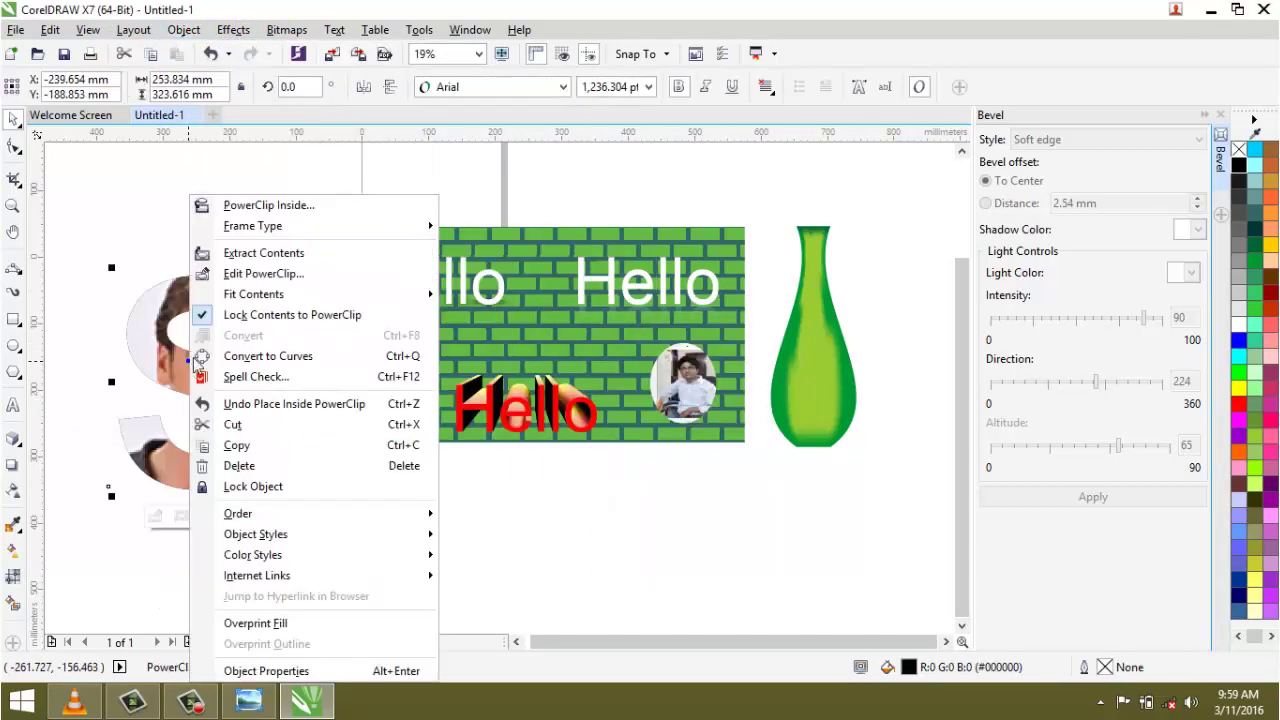
{"action": "left_click", "coordinate": [250, 272]}
{"action": "left_click", "coordinate": [275, 286]}
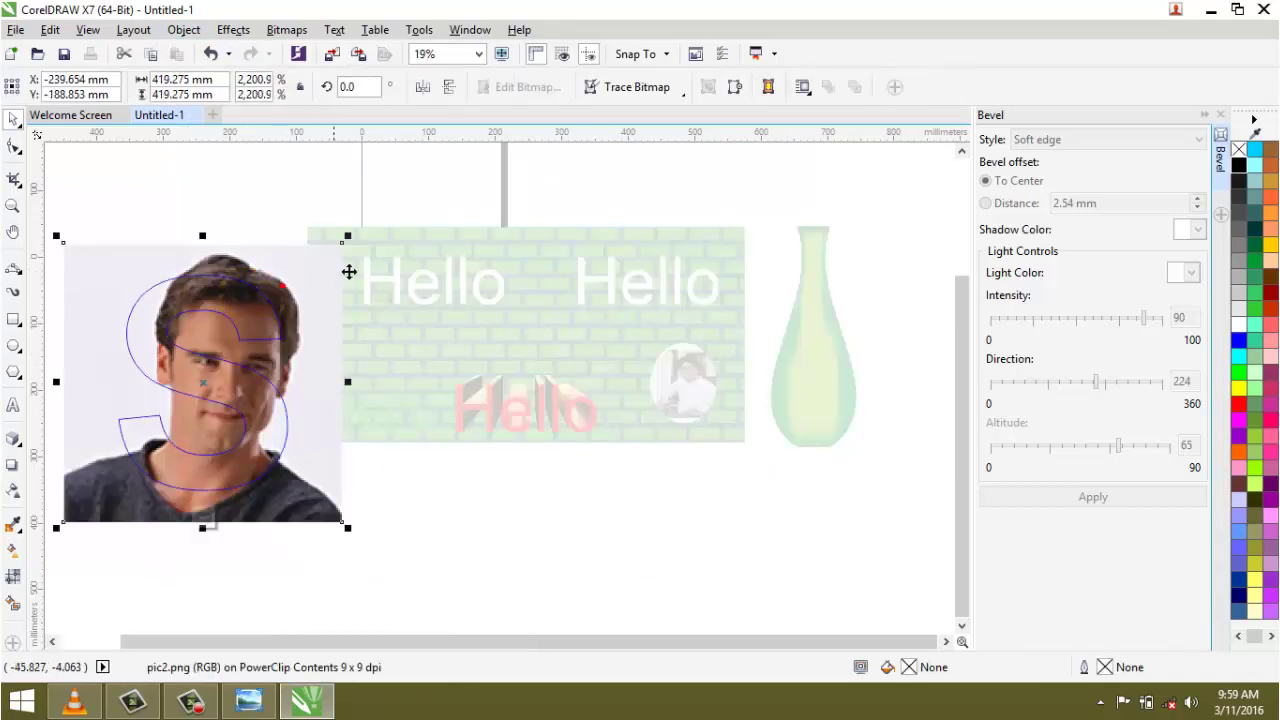
{"action": "mouse_move", "coordinate": [348, 234]}
{"action": "left_mouse_down"}
{"action": "mouse_move", "coordinate": [342, 256]}
{"action": "mouse_move", "coordinate": [320, 251]}
{"action": "left_mouse_up"}
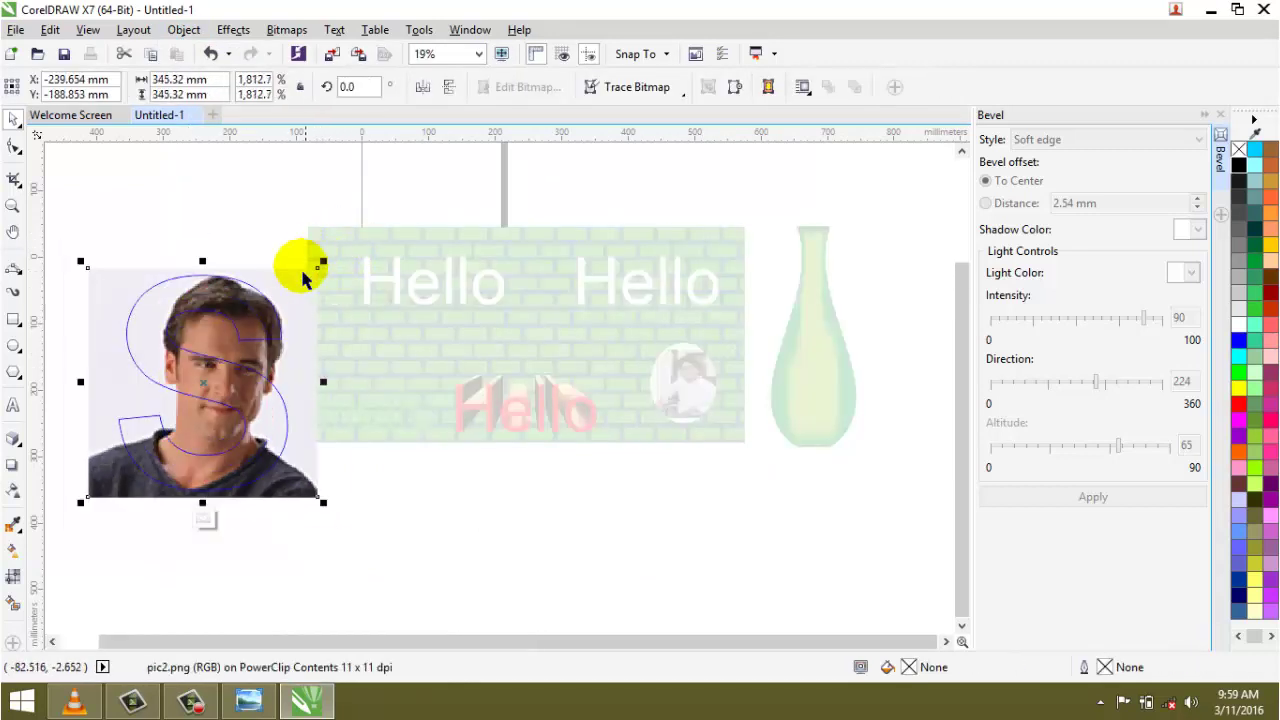
{"action": "left_click", "coordinate": [270, 285]}
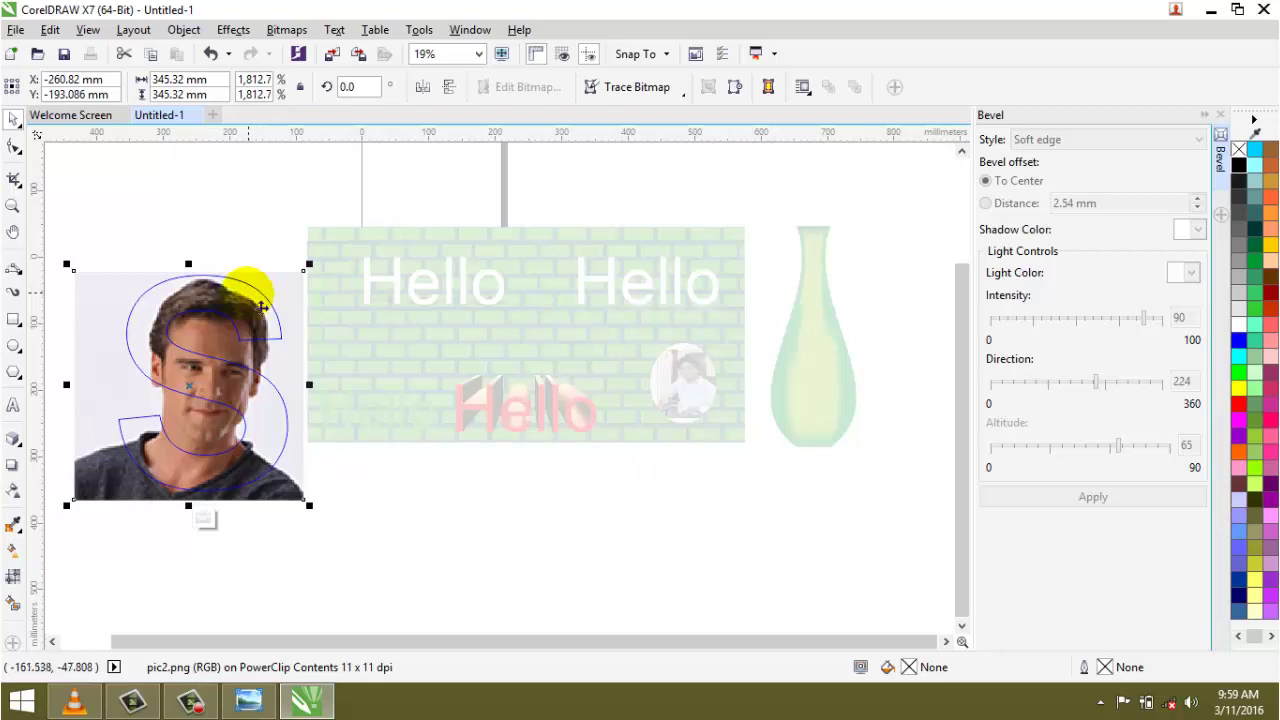
{"action": "right_click", "coordinate": [260, 305]}
{"action": "left_click", "coordinate": [310, 251]}
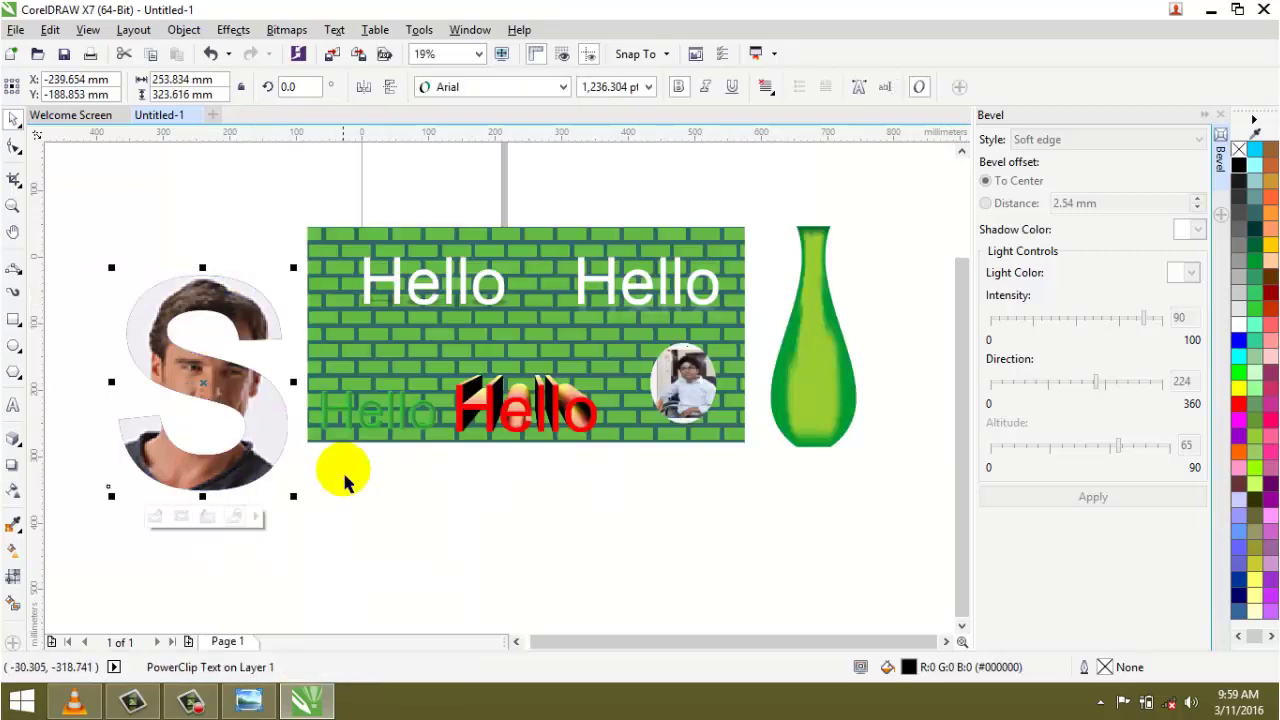
- Nudge the photo-filled S up slightly and reselect it
{"action": "left_click", "coordinate": [343, 466]}
{"action": "left_click_drag", "start_coordinate": [200, 420], "coordinate": [198, 386]}
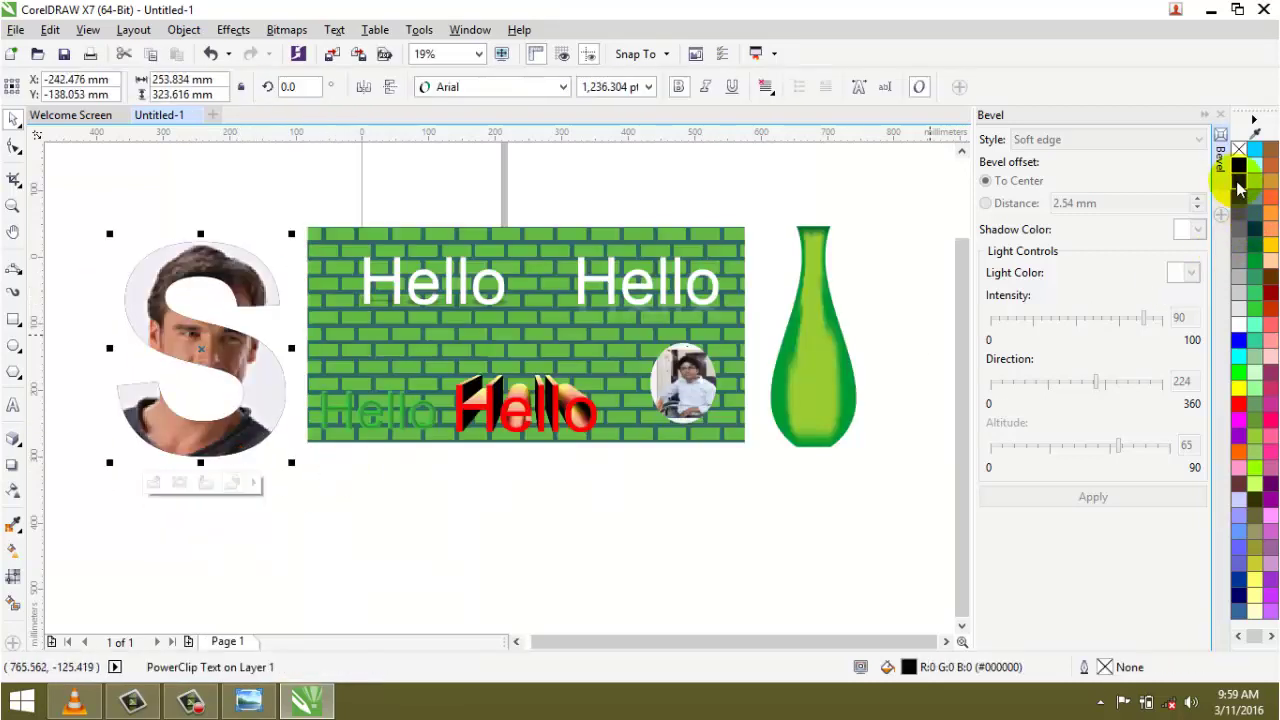
{"action": "left_click", "coordinate": [712, 468]}
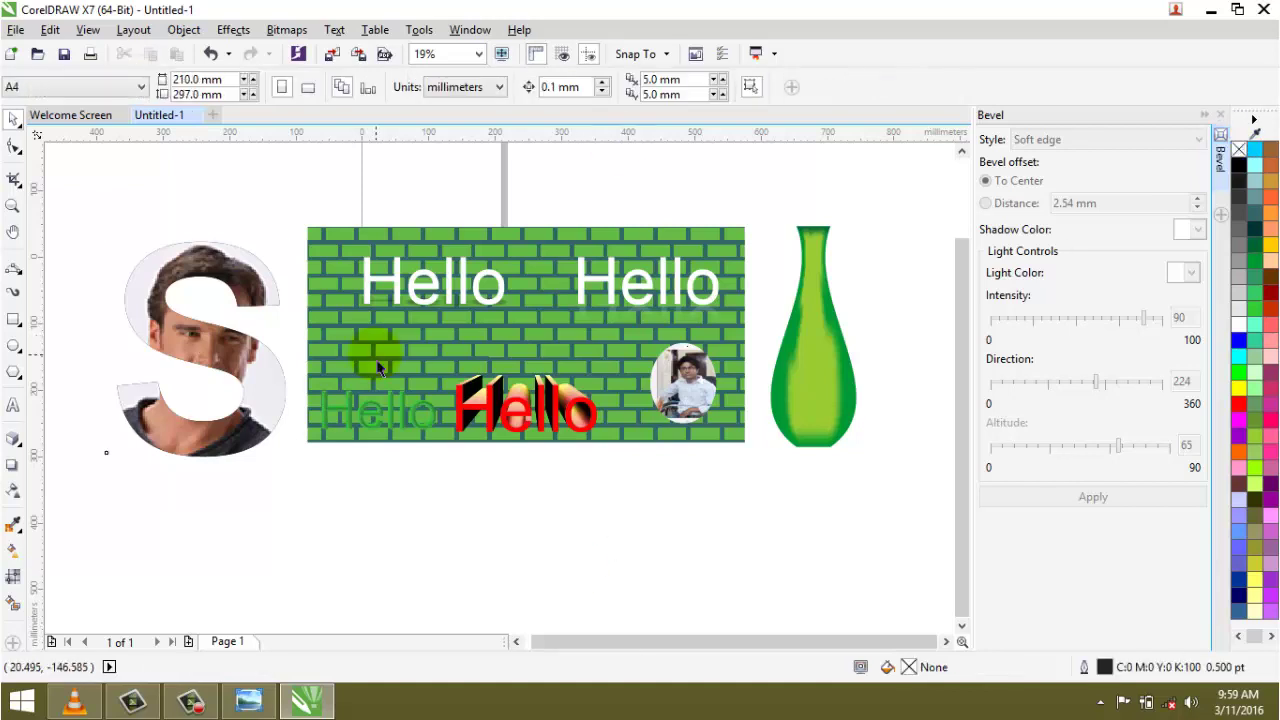
{"action": "left_click", "coordinate": [272, 402]}
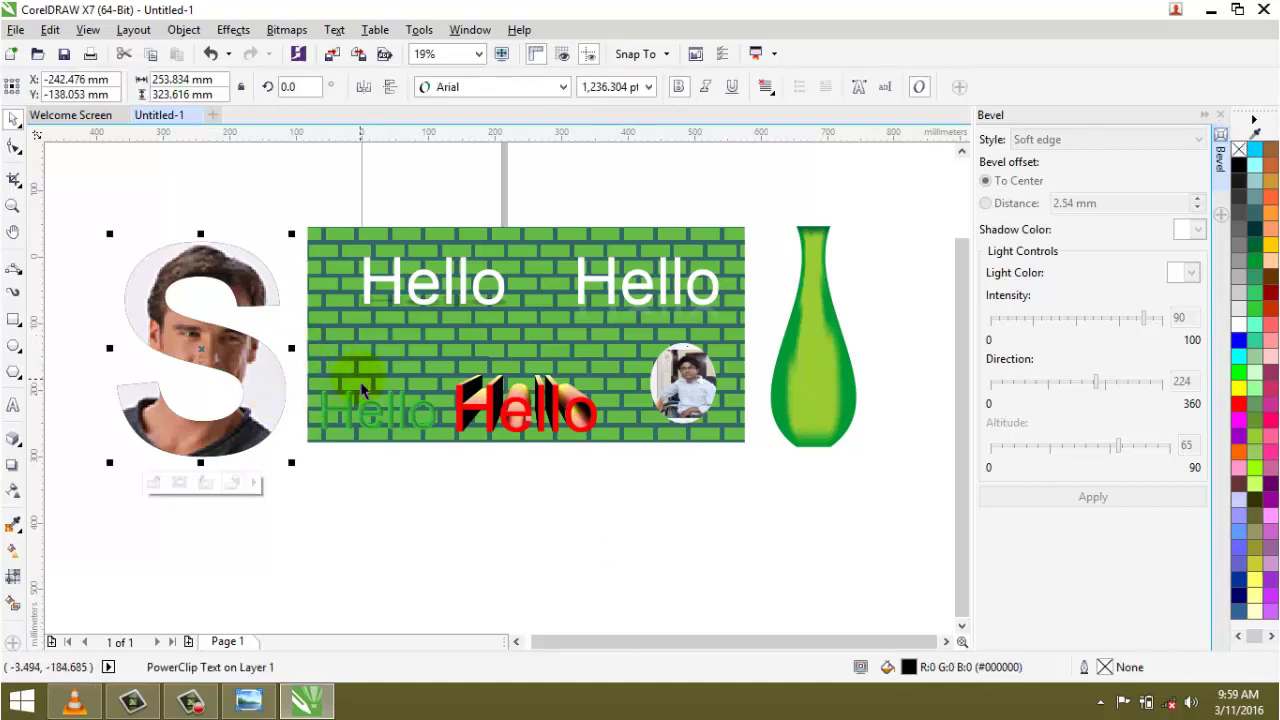
{"action": "left_click", "coordinate": [329, 263]}
{"action": "left_click", "coordinate": [280, 457]}
{"action": "left_click", "coordinate": [205, 445]}
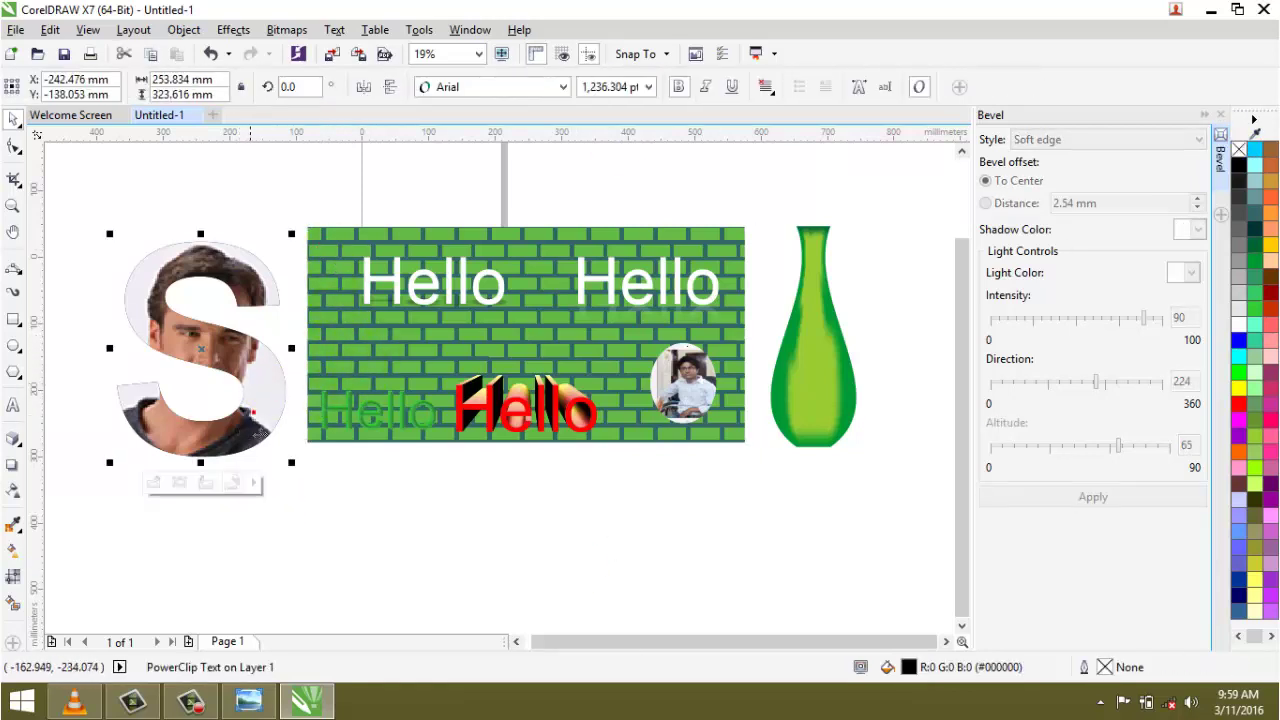
{"action": "left_click", "coordinate": [12, 468]}
- Drag a soft drop shadow downward from the top of the photo-filled S
{"action": "left_click_drag", "start_coordinate": [222, 440], "coordinate": [196, 234]}
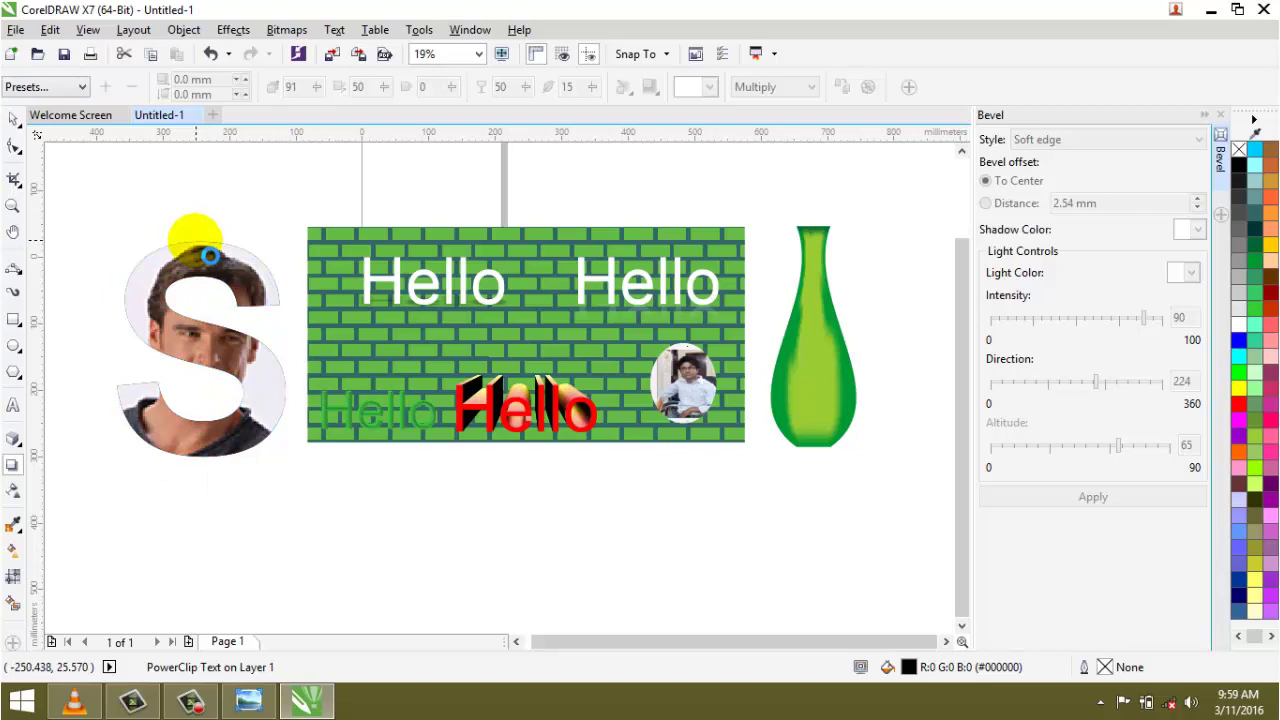
{"action": "left_click_drag", "start_coordinate": [209, 256], "coordinate": [315, 504]}
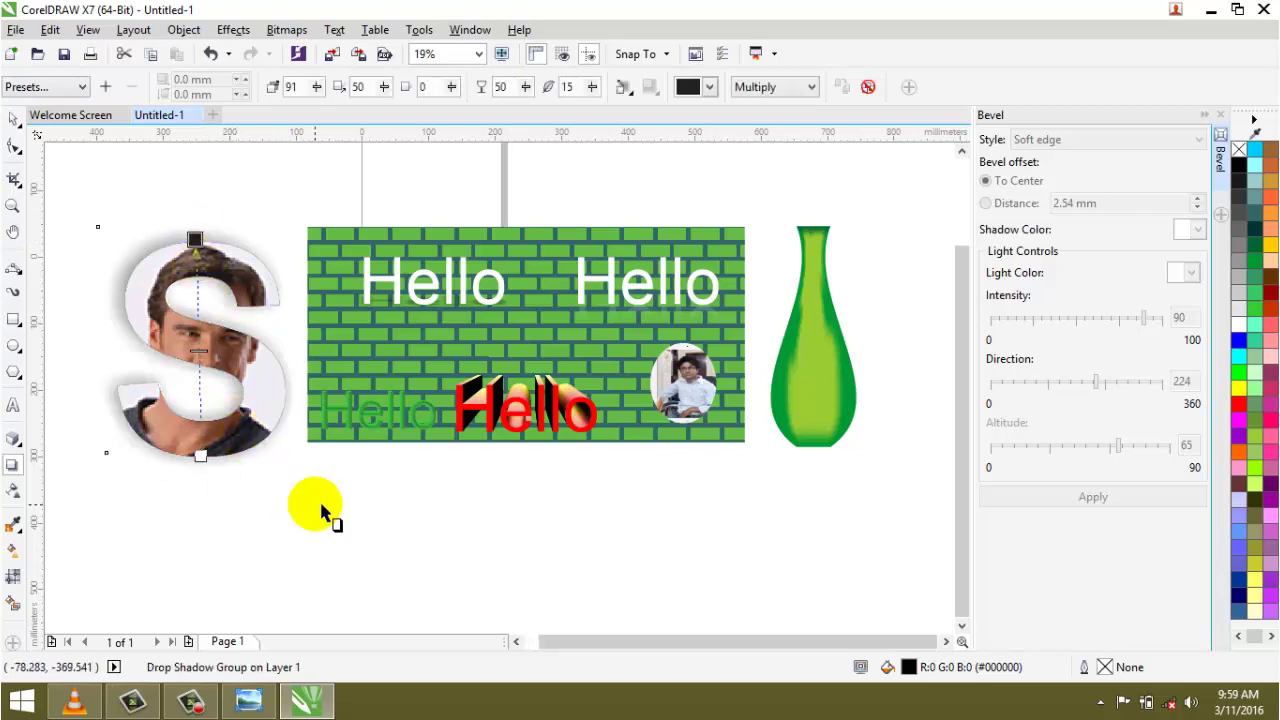
{"action": "left_click", "coordinate": [14, 118]}
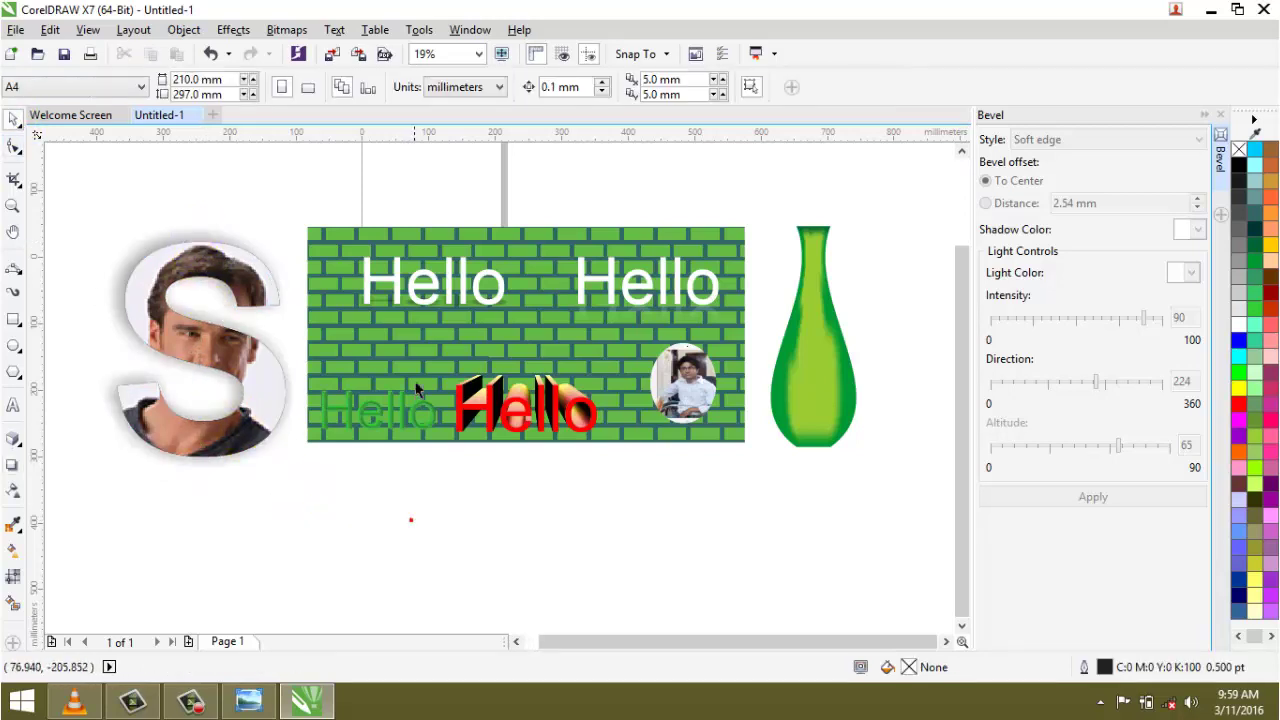
{"action": "left_click", "coordinate": [327, 276]}
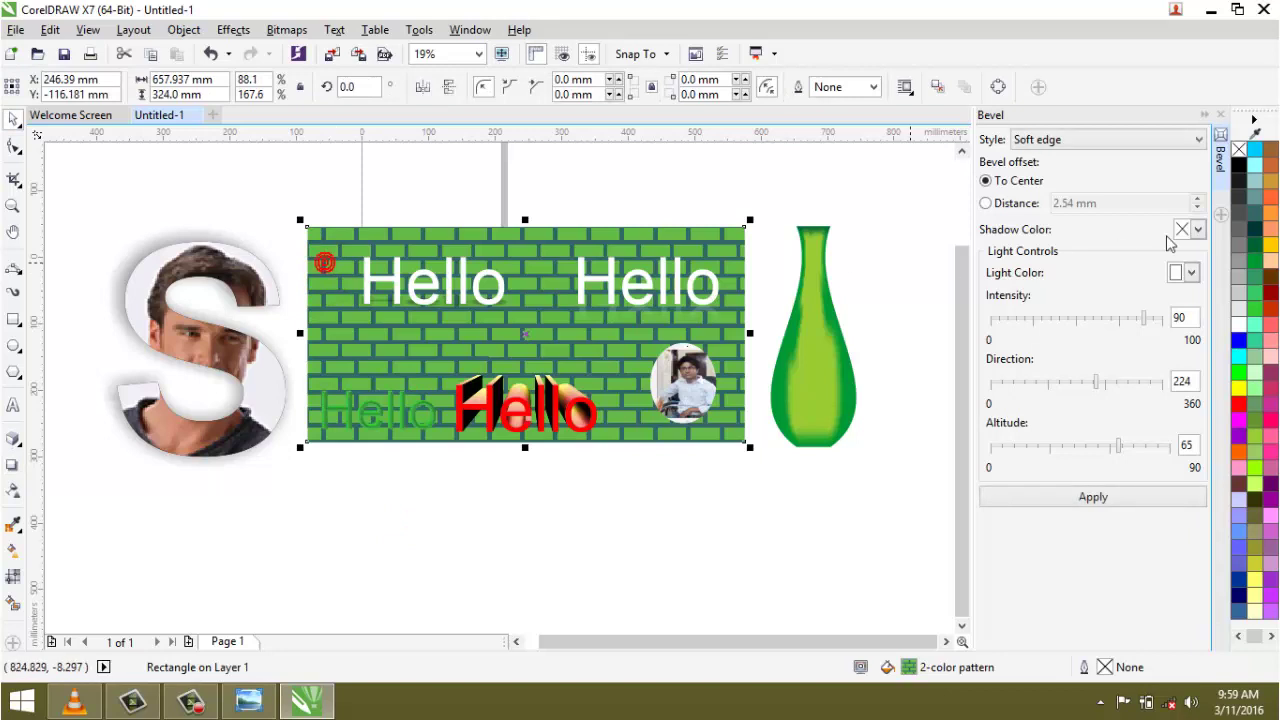
- Fill the banner deep yellow, then recolour it with green sampled from the vase
{"action": "left_click", "coordinate": [1269, 245]}
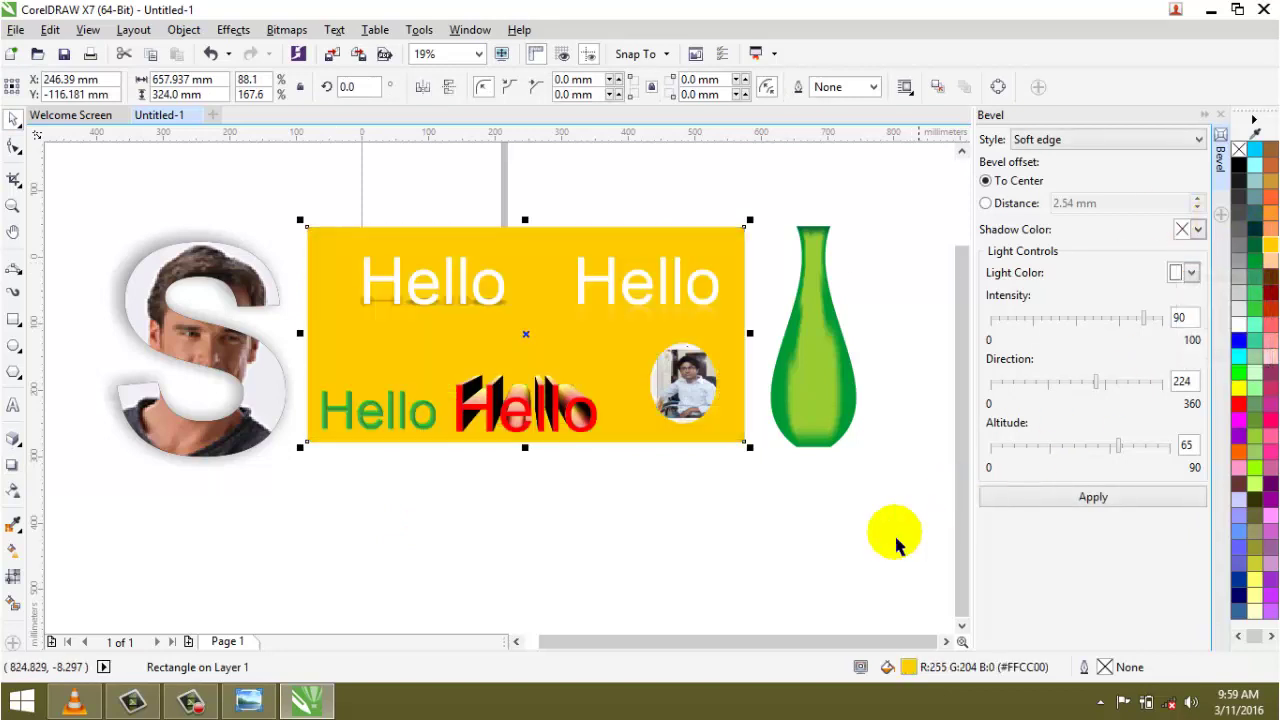
{"action": "left_click", "coordinate": [13, 553]}
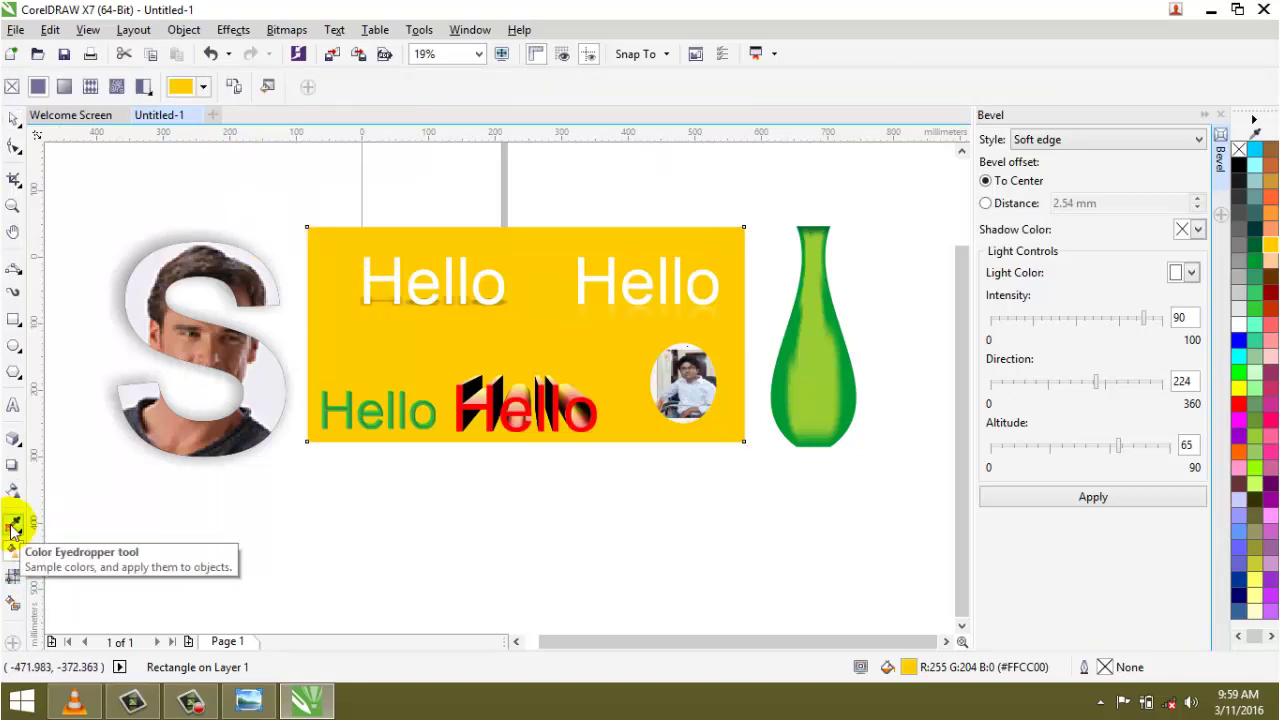
{"action": "left_click", "coordinate": [13, 527]}
{"action": "left_click", "coordinate": [792, 360]}
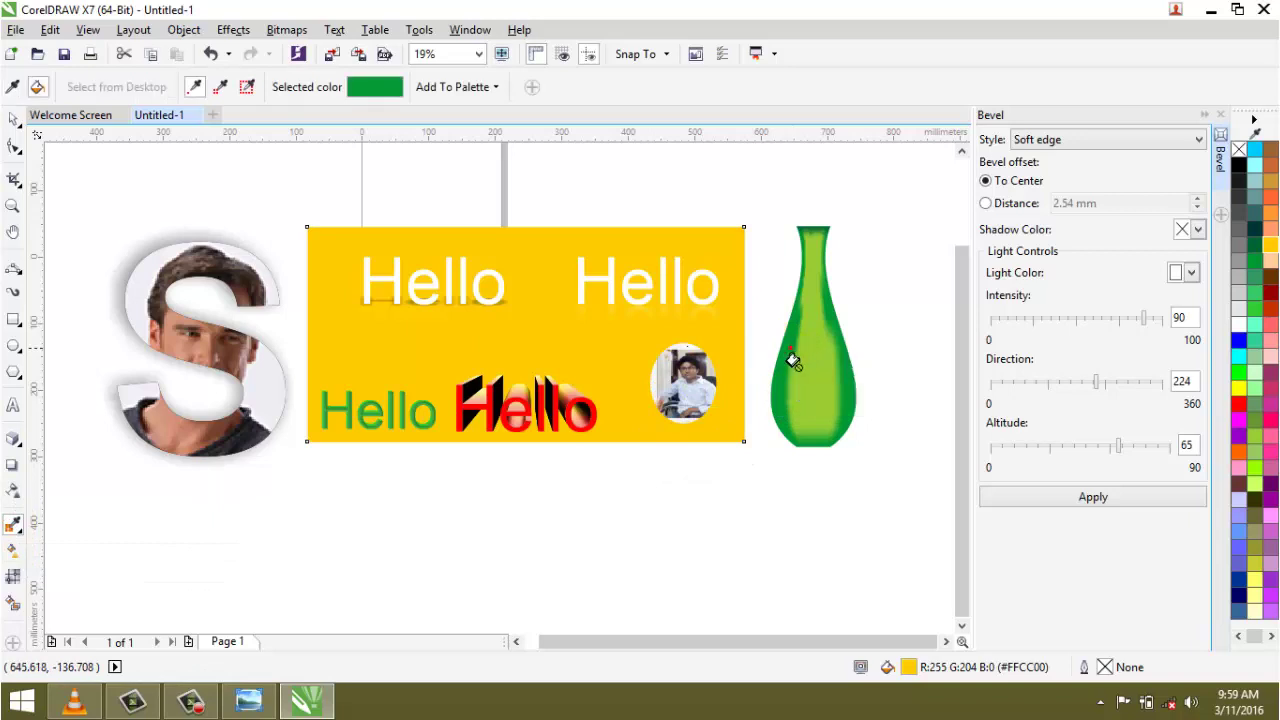
{"action": "left_click", "coordinate": [403, 356]}
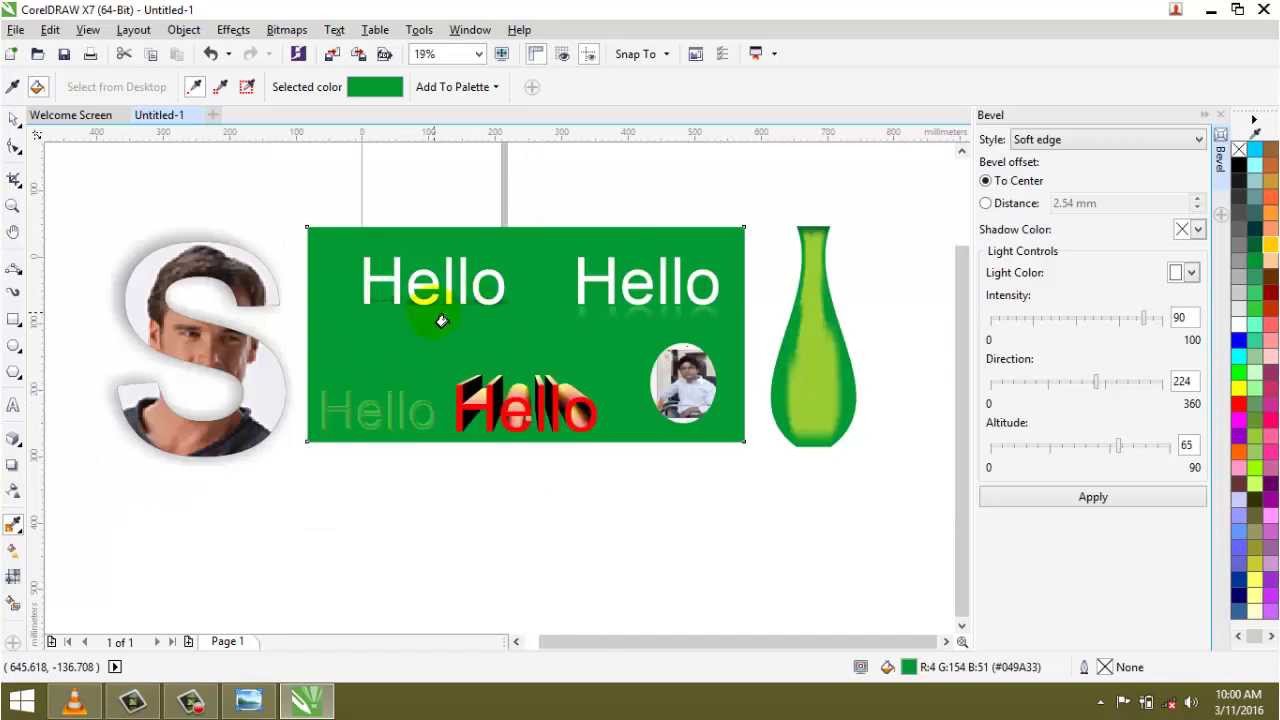
- Drag a linear green-to-white fountain fill across the banner rectangle
{"action": "left_click", "coordinate": [11, 552]}
{"action": "left_click_drag", "start_coordinate": [480, 320], "coordinate": [806, 310]}
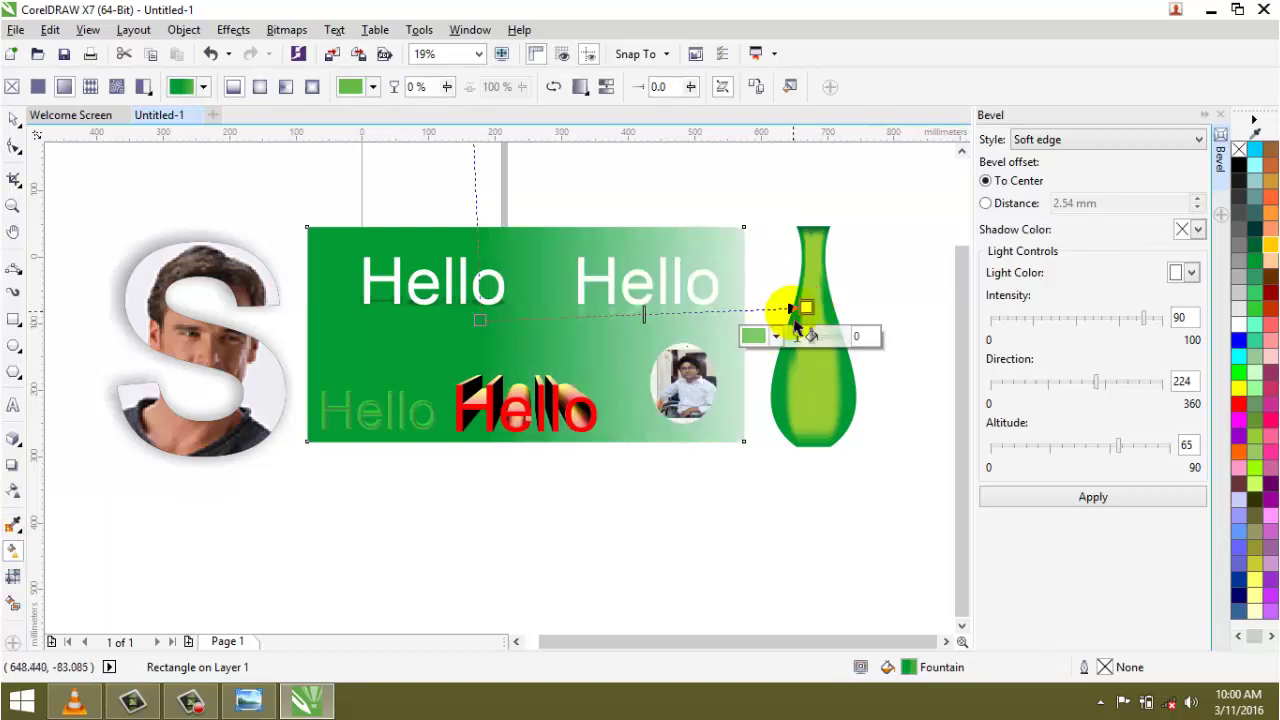
{"action": "left_click", "coordinate": [757, 340]}
{"action": "left_click", "coordinate": [731, 503]}
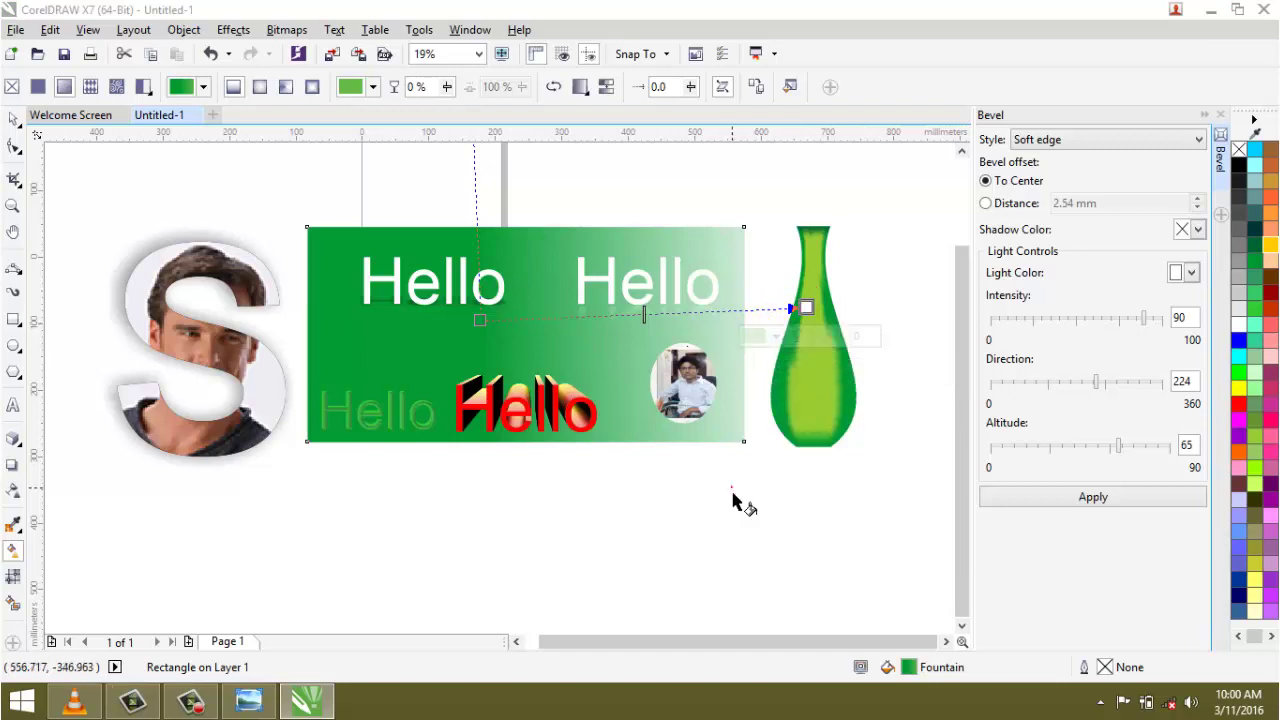
{"action": "left_click", "coordinate": [818, 588]}
{"action": "left_click", "coordinate": [646, 246]}
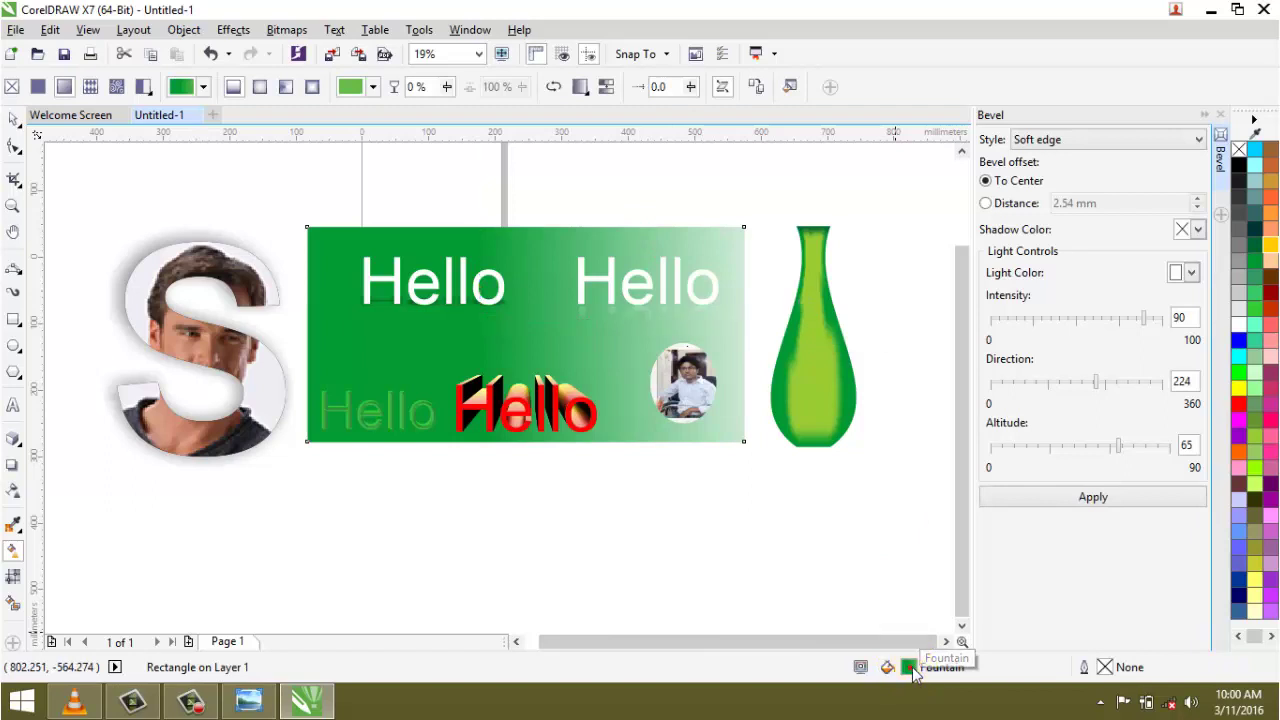
- In Edit Fill, recolour the banner gradient's nodes to a lighter green and a bright green
{"action": "double_click", "coordinate": [910, 667]}
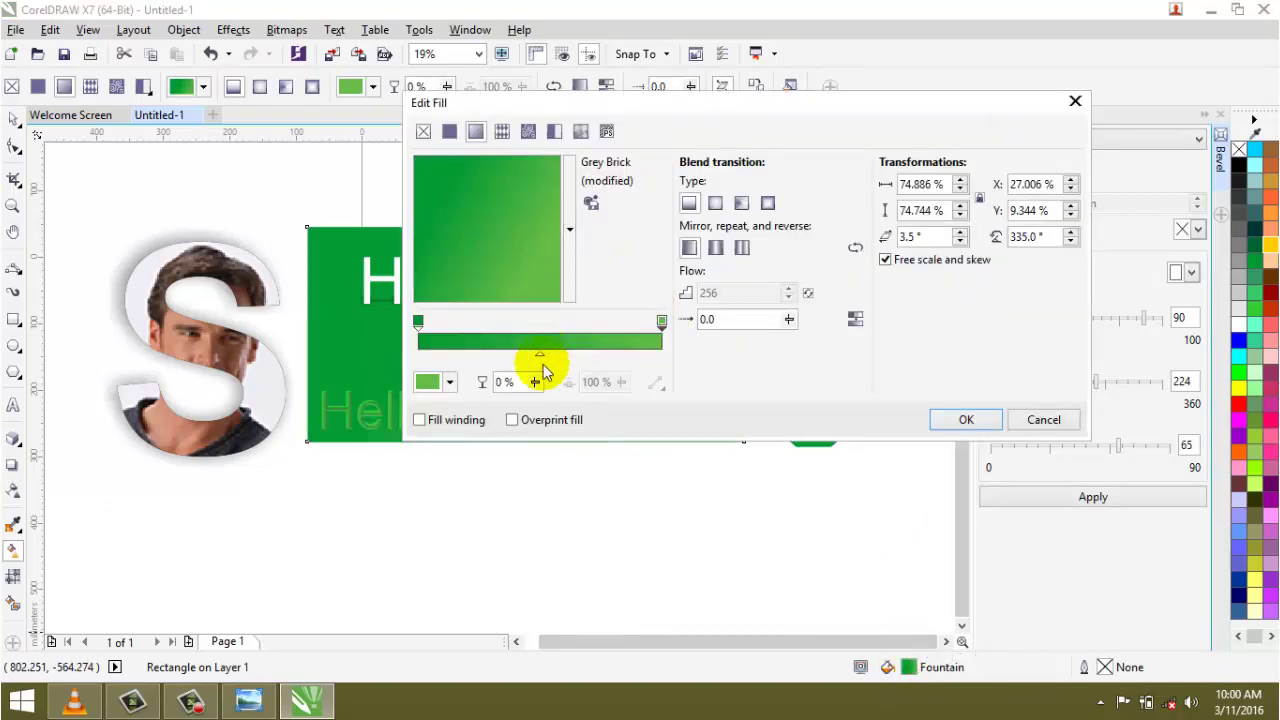
{"action": "left_click", "coordinate": [440, 383]}
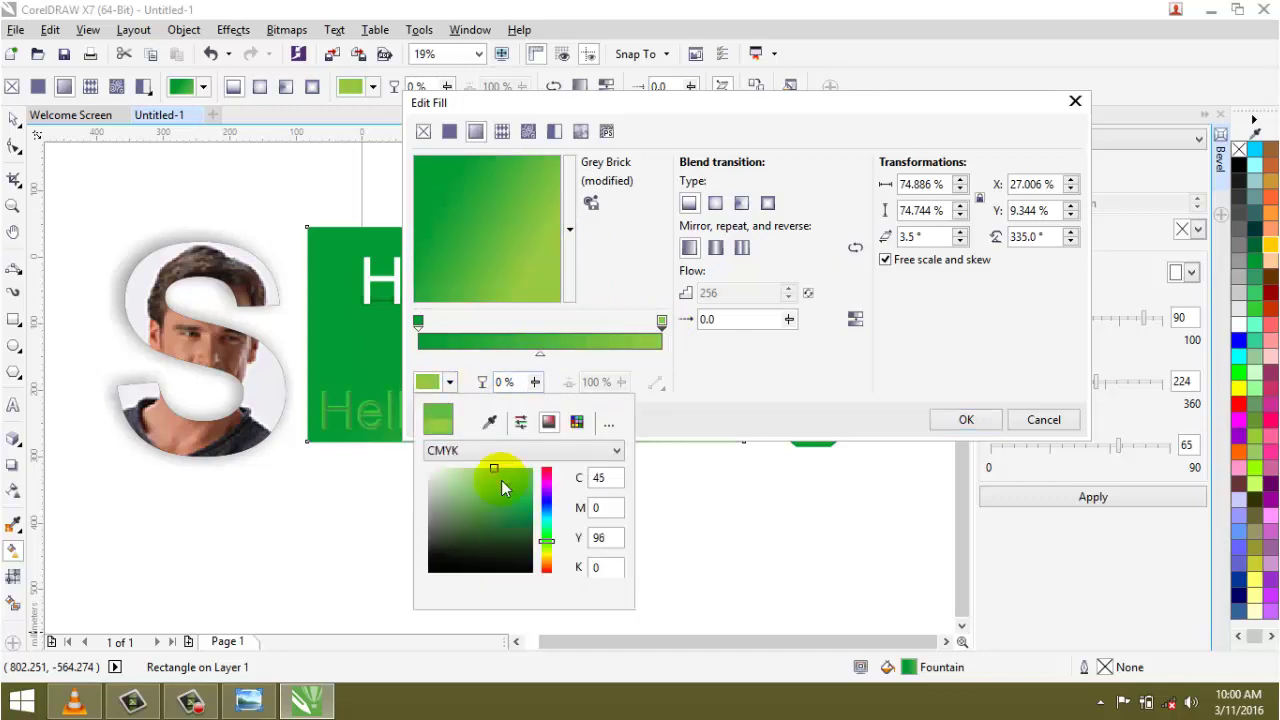
{"action": "left_click", "coordinate": [488, 469]}
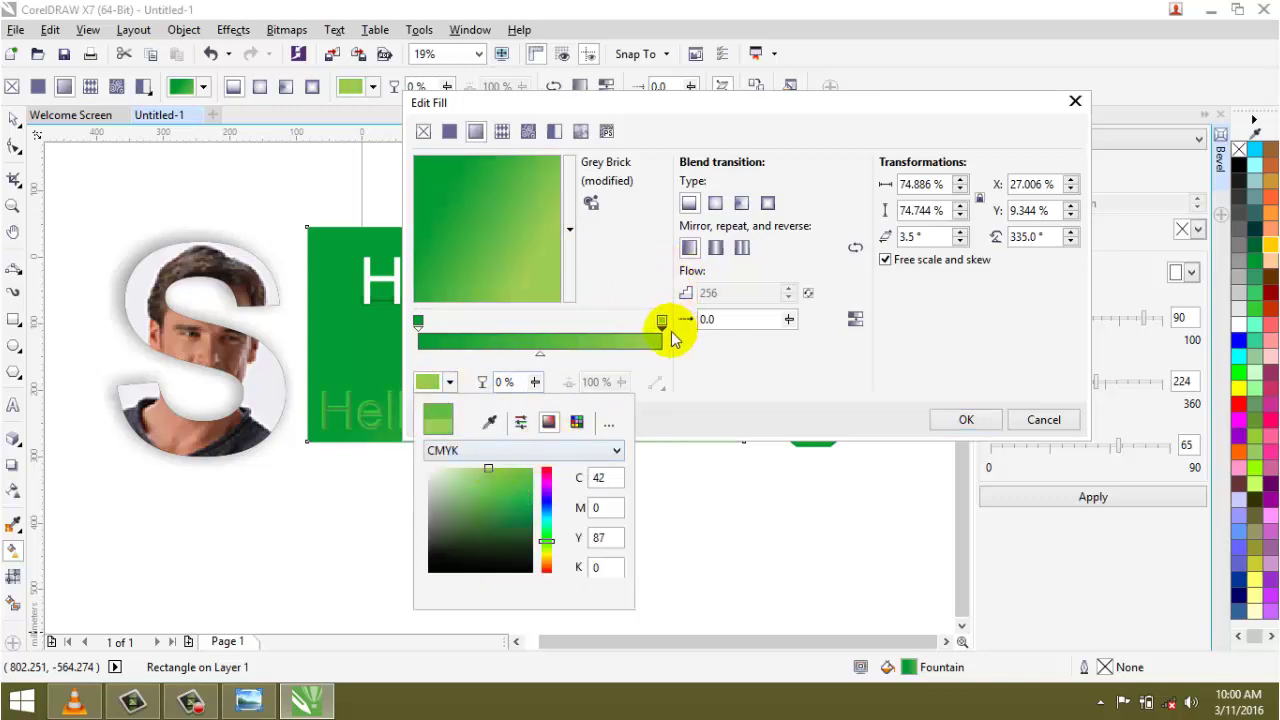
{"action": "left_click", "coordinate": [418, 324]}
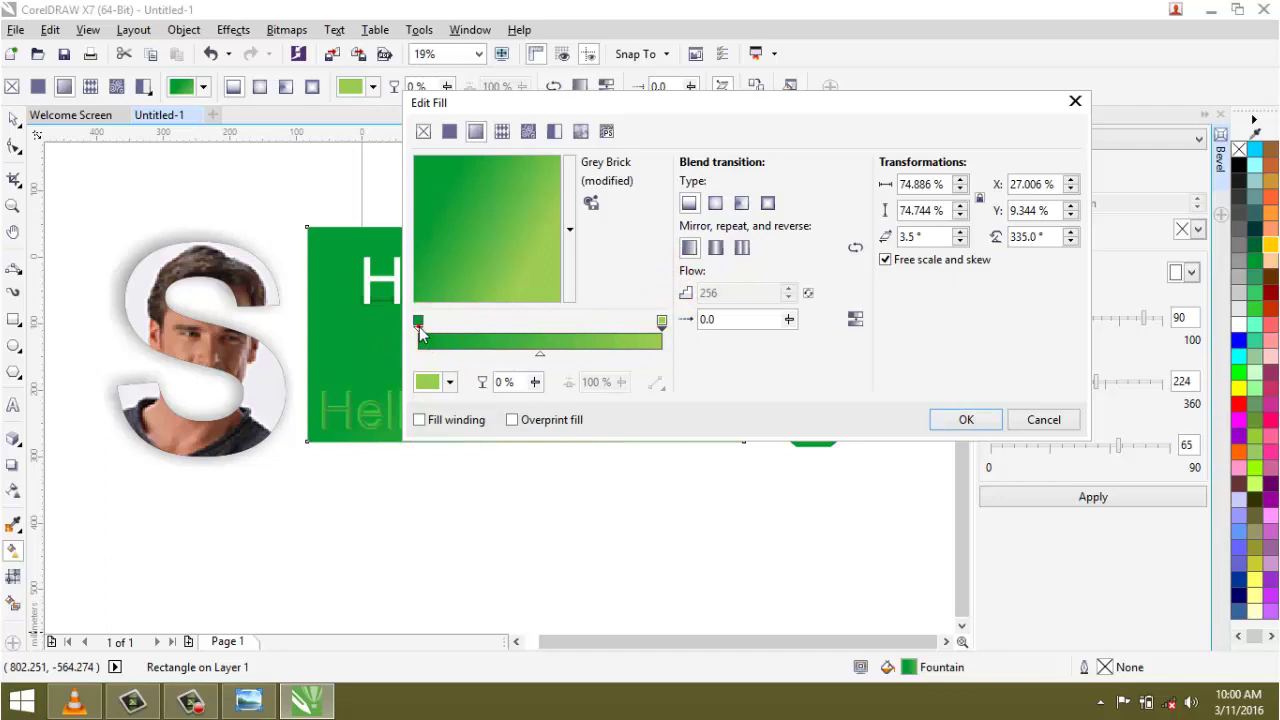
{"action": "left_click", "coordinate": [440, 383]}
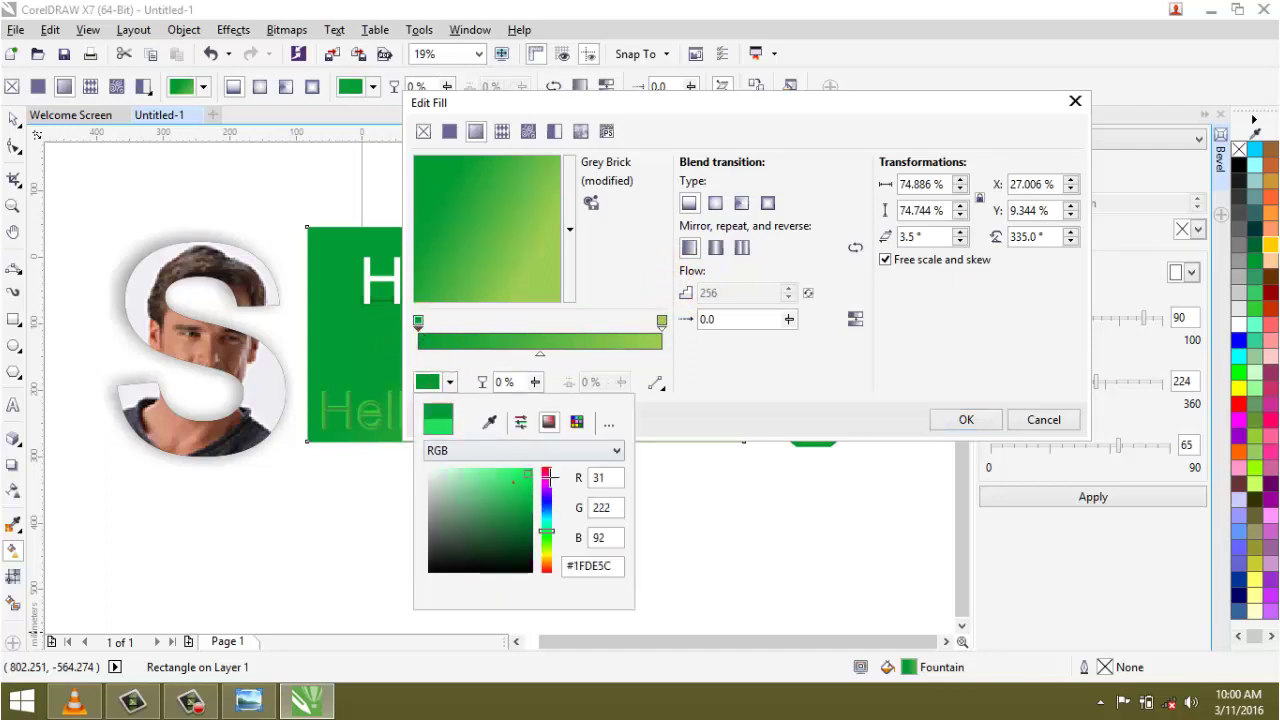
{"action": "mouse_move", "coordinate": [525, 495]}
{"action": "left_mouse_down"}
{"action": "mouse_move", "coordinate": [540, 450]}
{"action": "mouse_move", "coordinate": [533, 502]}
{"action": "mouse_move", "coordinate": [549, 578]}
{"action": "left_mouse_up"}
- Fine-tune the node colours toward yellow-green and apply the gradient starting at #38FA0D
{"action": "left_click", "coordinate": [547, 533]}
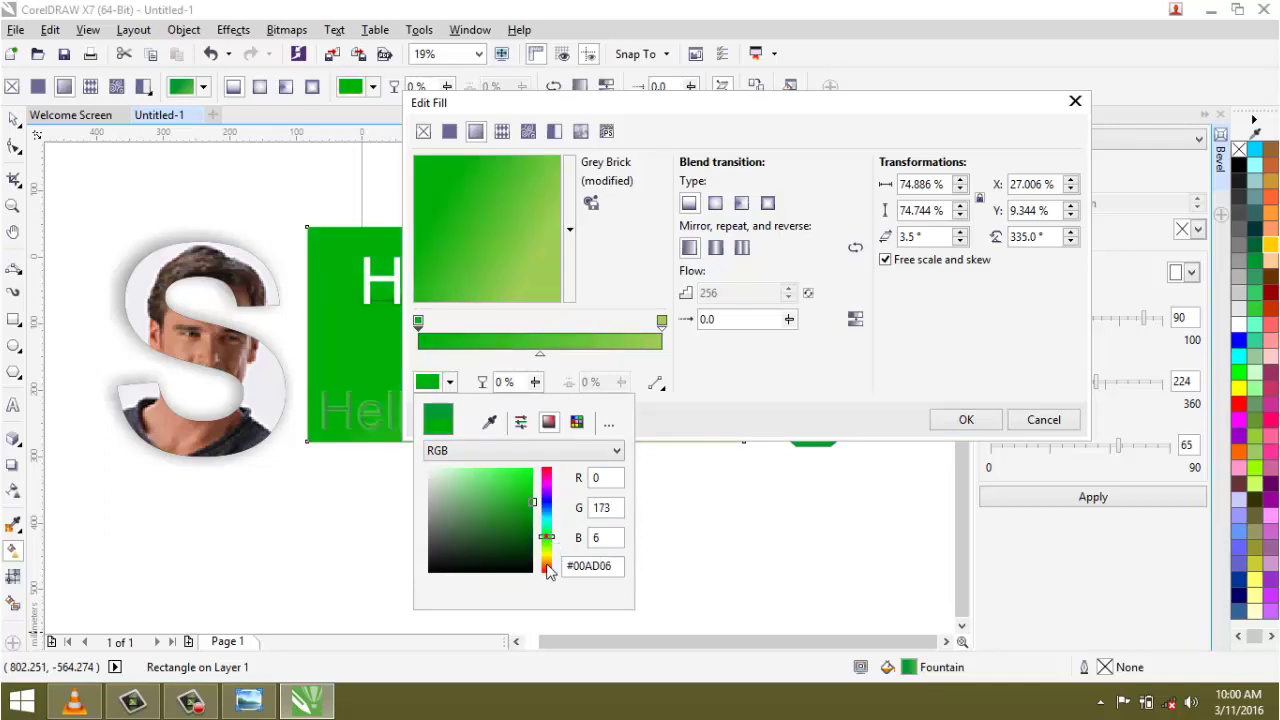
{"action": "left_click", "coordinate": [513, 500]}
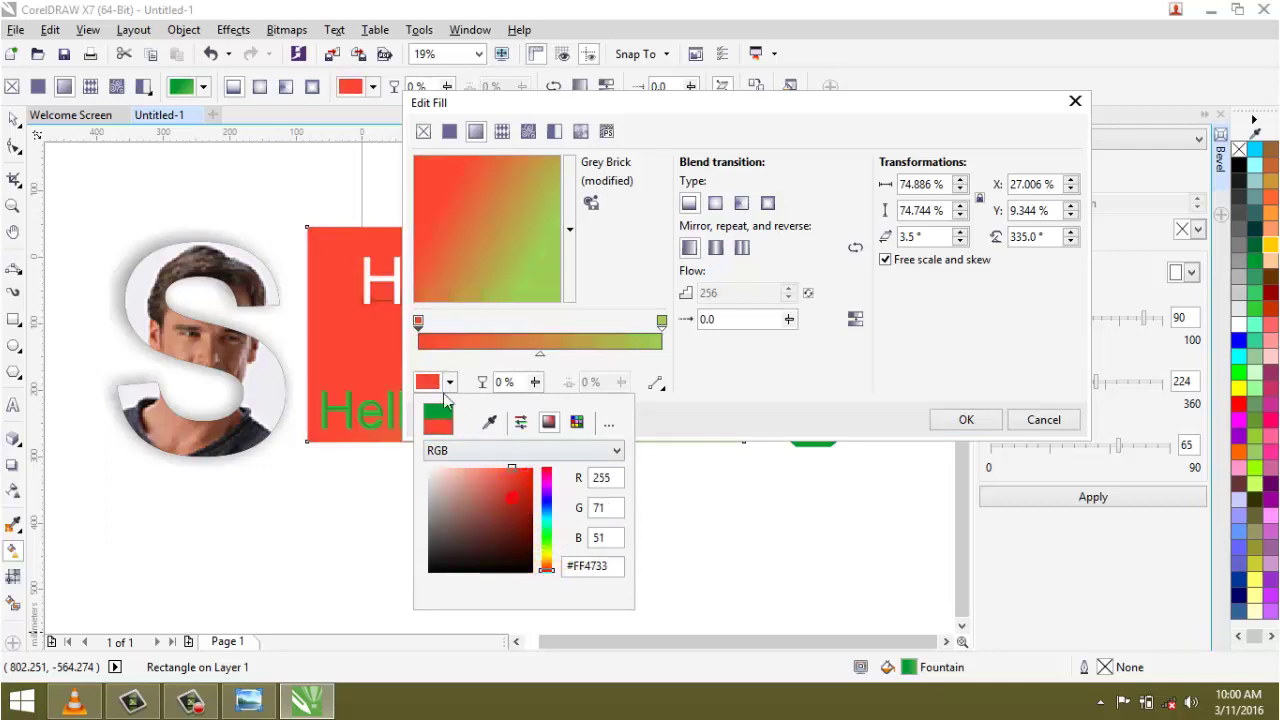
{"action": "left_click", "coordinate": [458, 376]}
{"action": "left_click", "coordinate": [451, 383]}
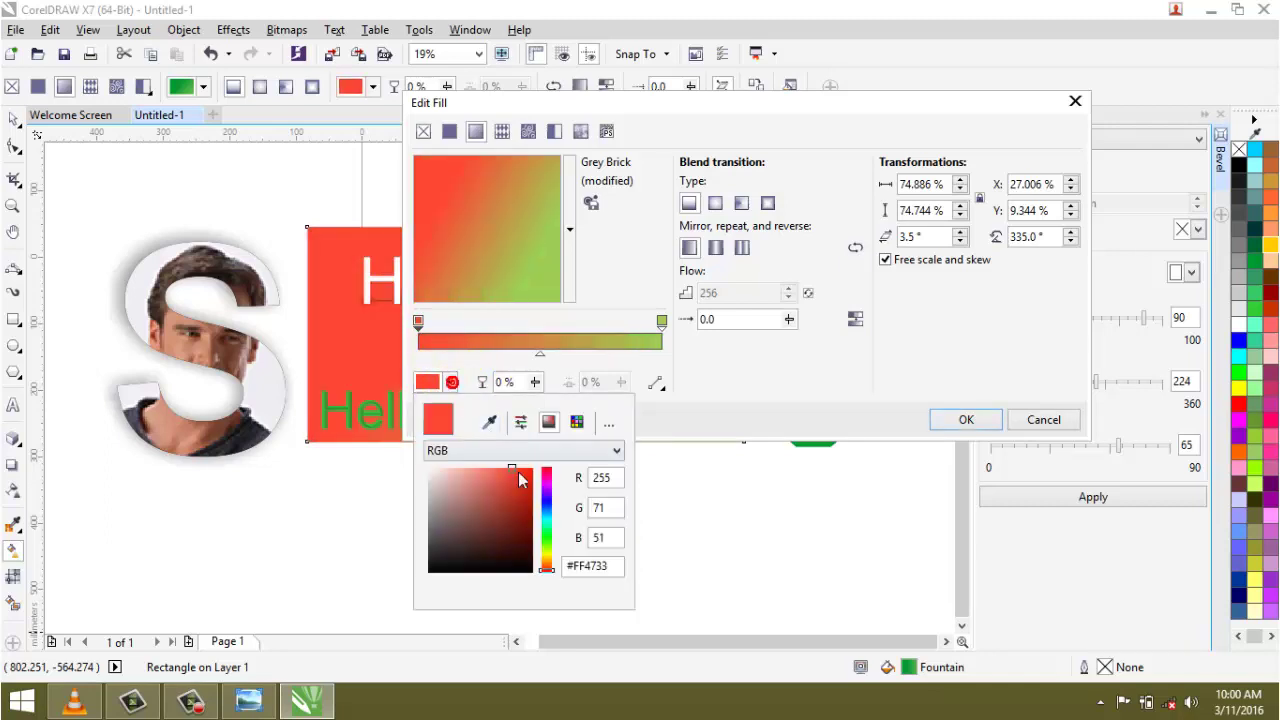
{"action": "left_click_drag", "start_coordinate": [548, 511], "coordinate": [549, 563]}
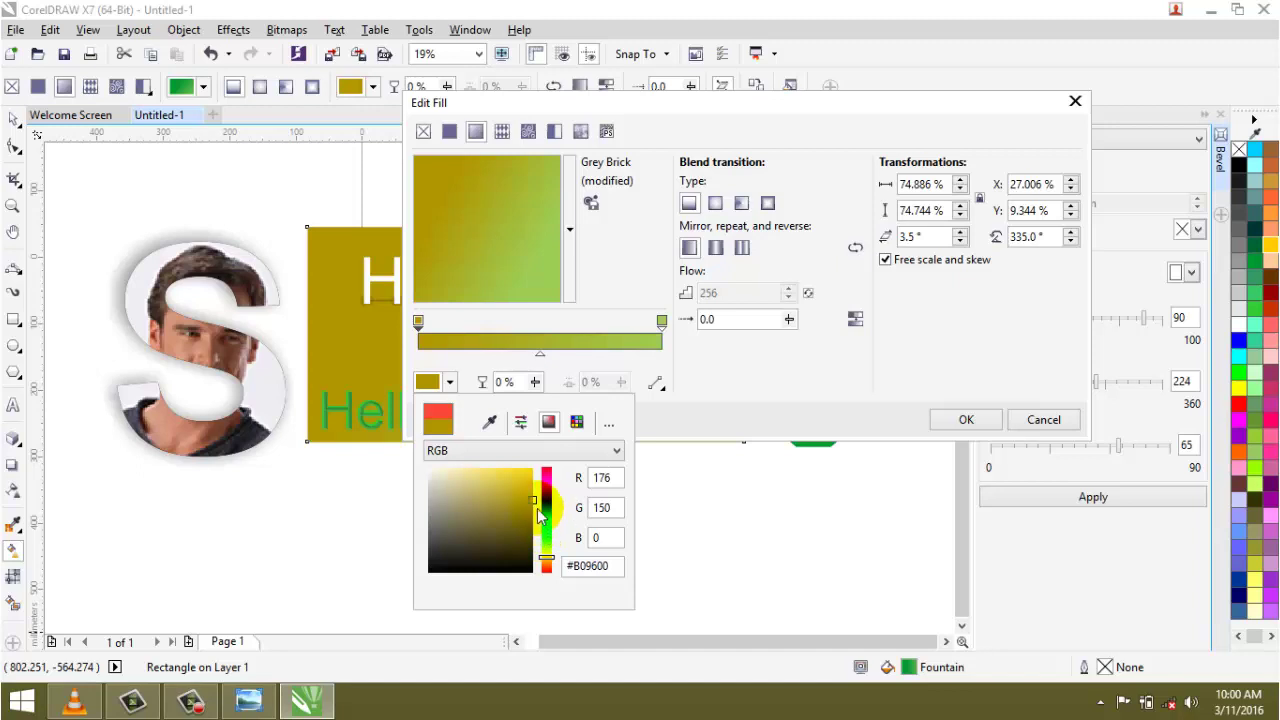
{"action": "left_click", "coordinate": [545, 510]}
{"action": "left_click_drag", "start_coordinate": [545, 510], "coordinate": [549, 545]}
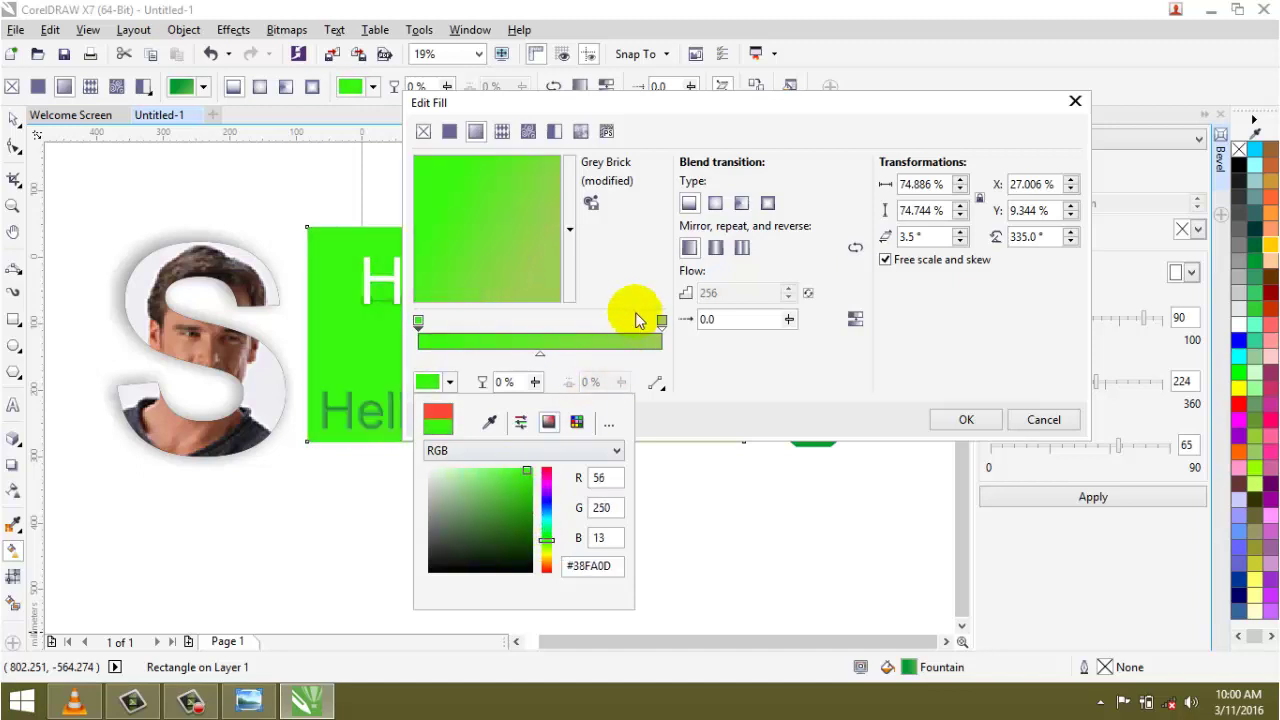
{"action": "left_click", "coordinate": [989, 419]}
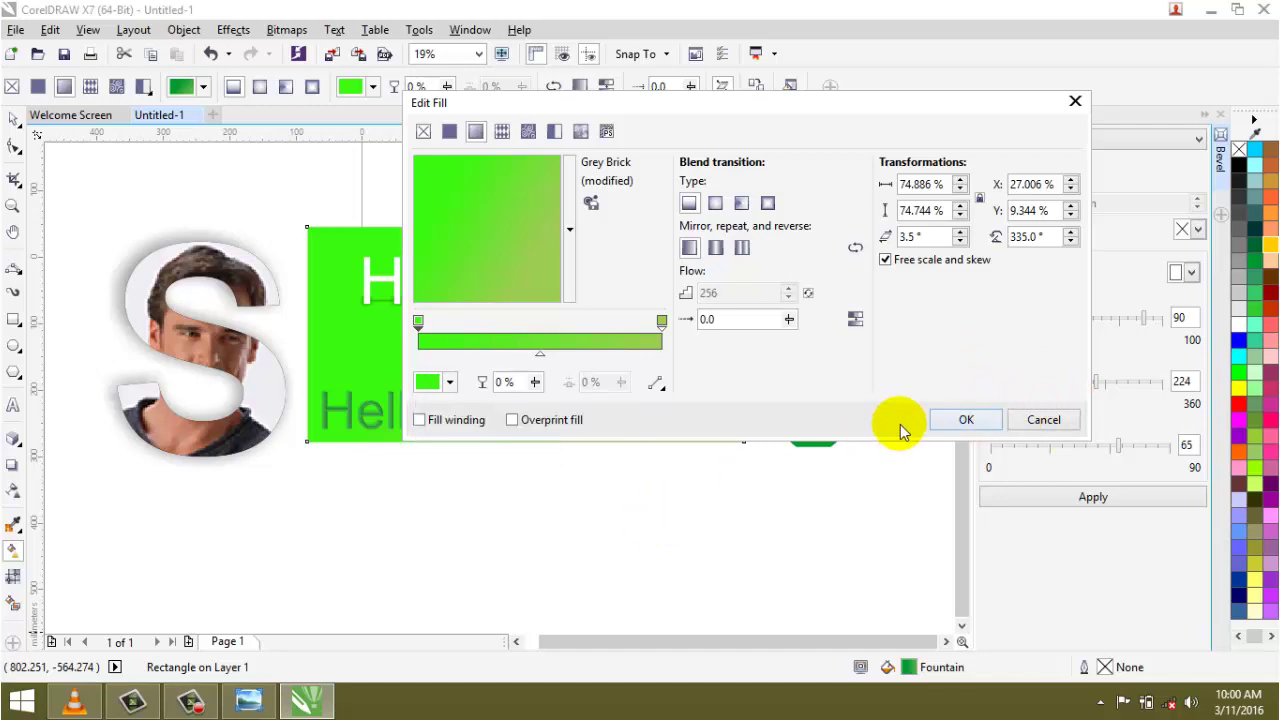
{"action": "left_click", "coordinate": [966, 419]}
- Give the banner rectangle a solid deep yellow fill (#FFCC00) from the palette
{"action": "scroll", "coordinate": [629, 411], "scroll_direction": "down", "scroll_amount": 3}
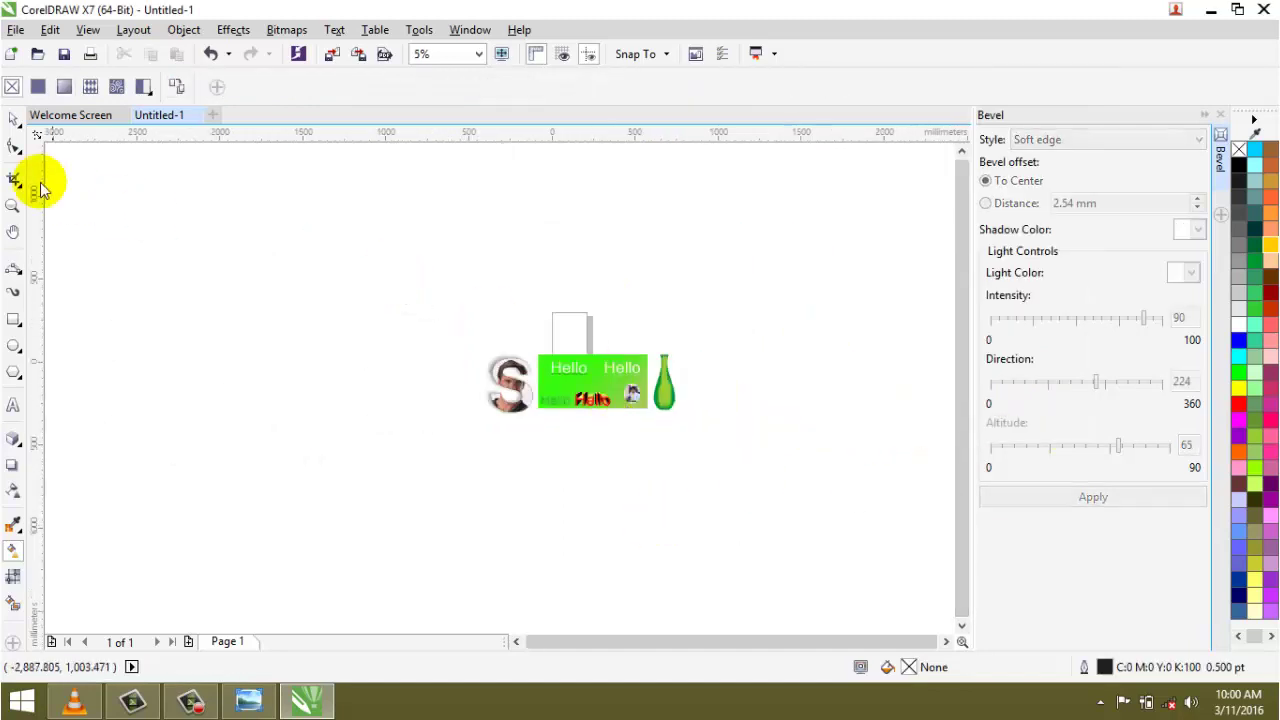
{"action": "left_click", "coordinate": [14, 120]}
{"action": "scroll", "coordinate": [646, 390], "scroll_direction": "up", "scroll_amount": 2}
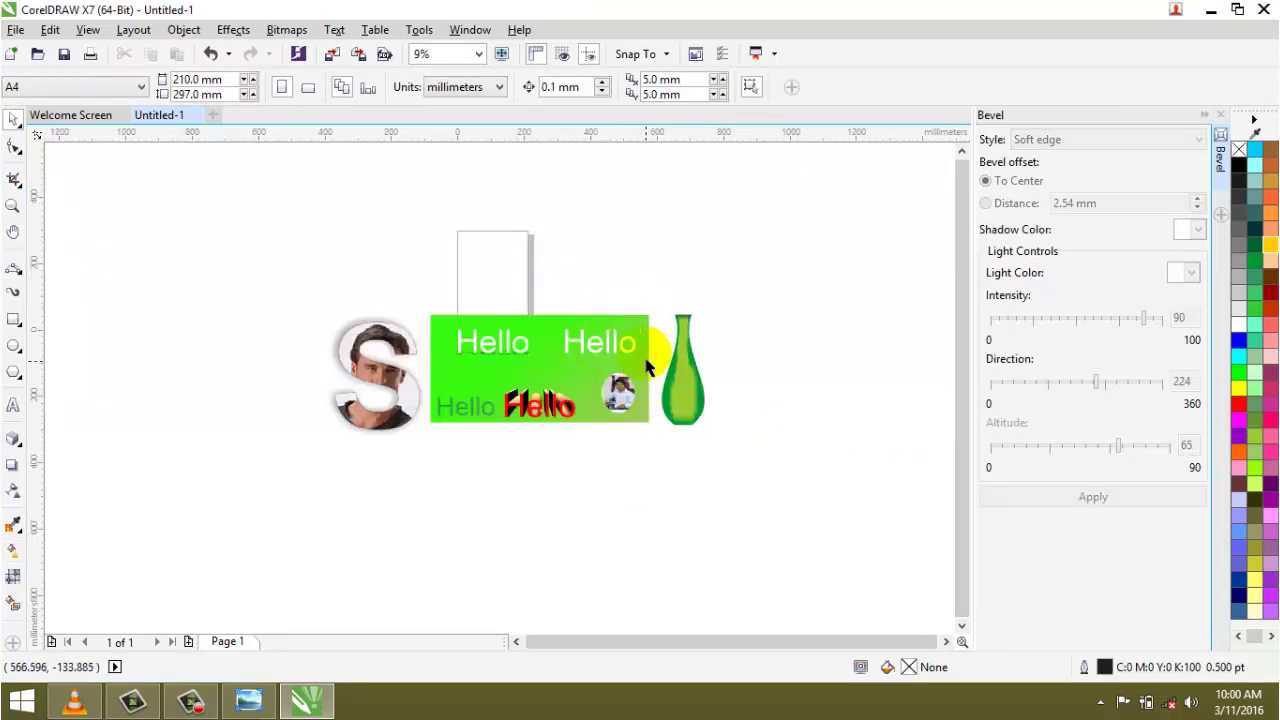
{"action": "left_click", "coordinate": [640, 327]}
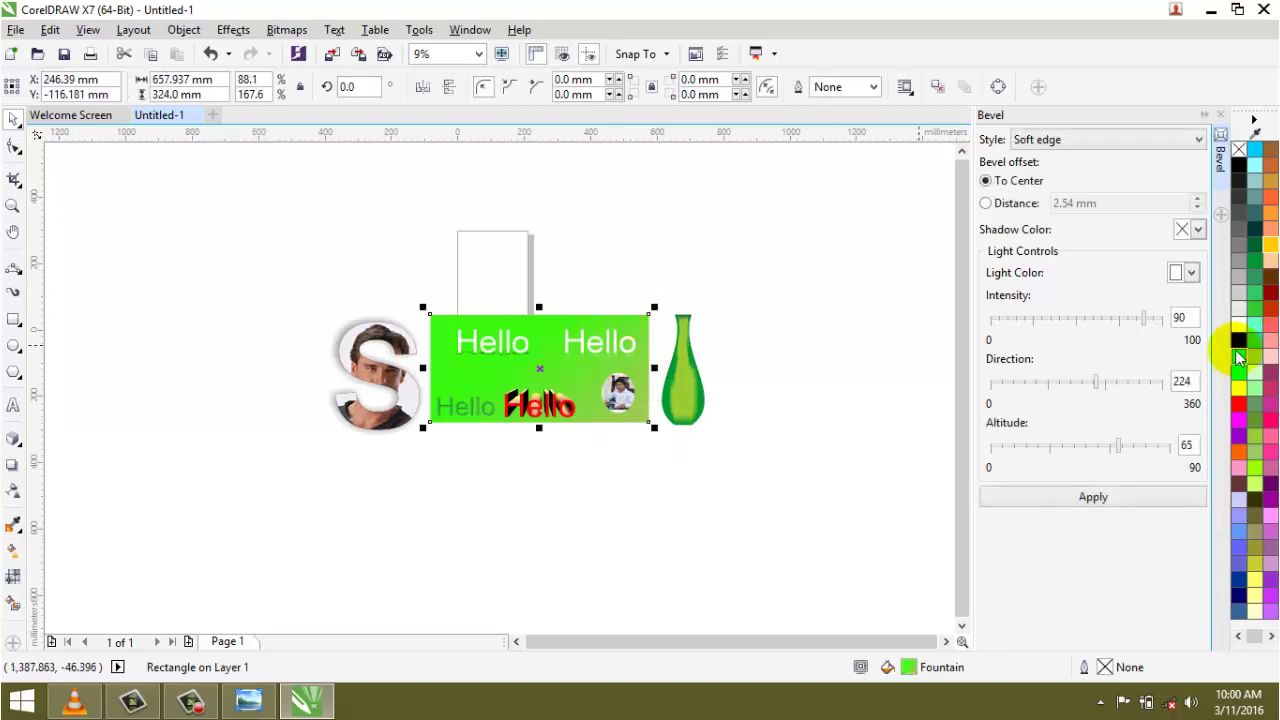
{"action": "left_click", "coordinate": [1238, 341]}
{"action": "scroll", "coordinate": [632, 415], "scroll_direction": "up", "scroll_amount": 2}
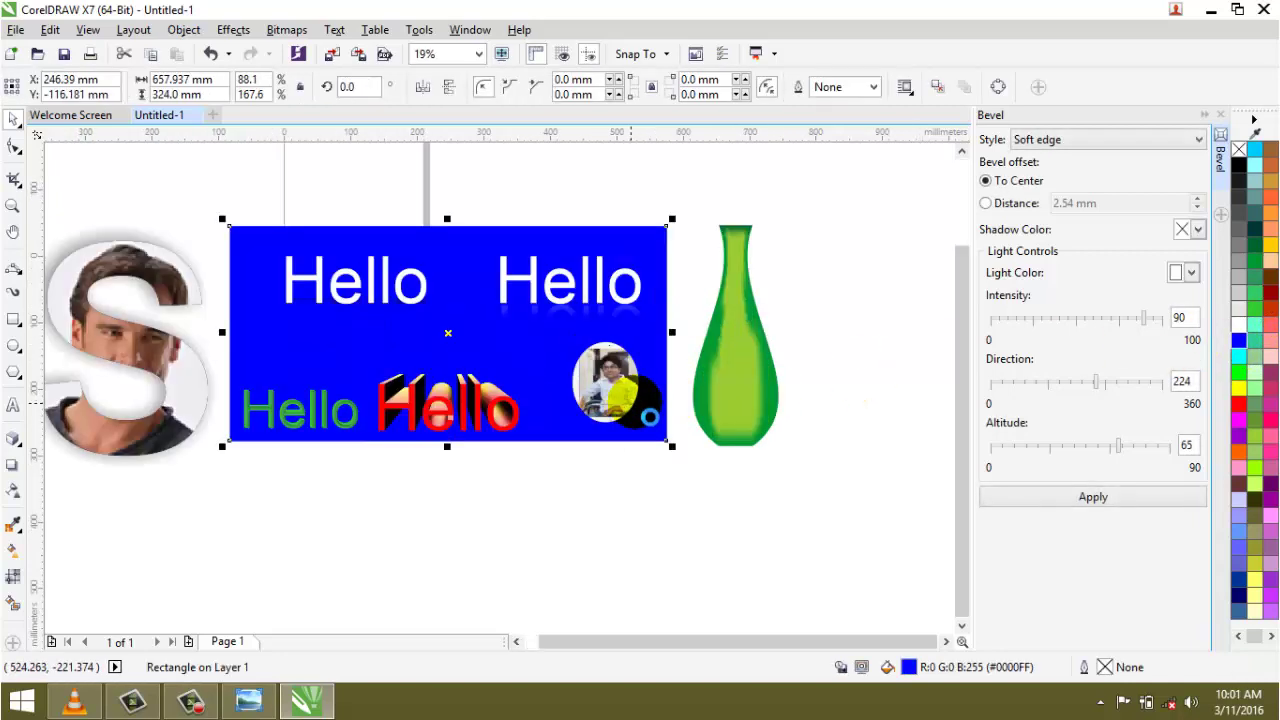
{"action": "left_click", "coordinate": [1239, 167]}
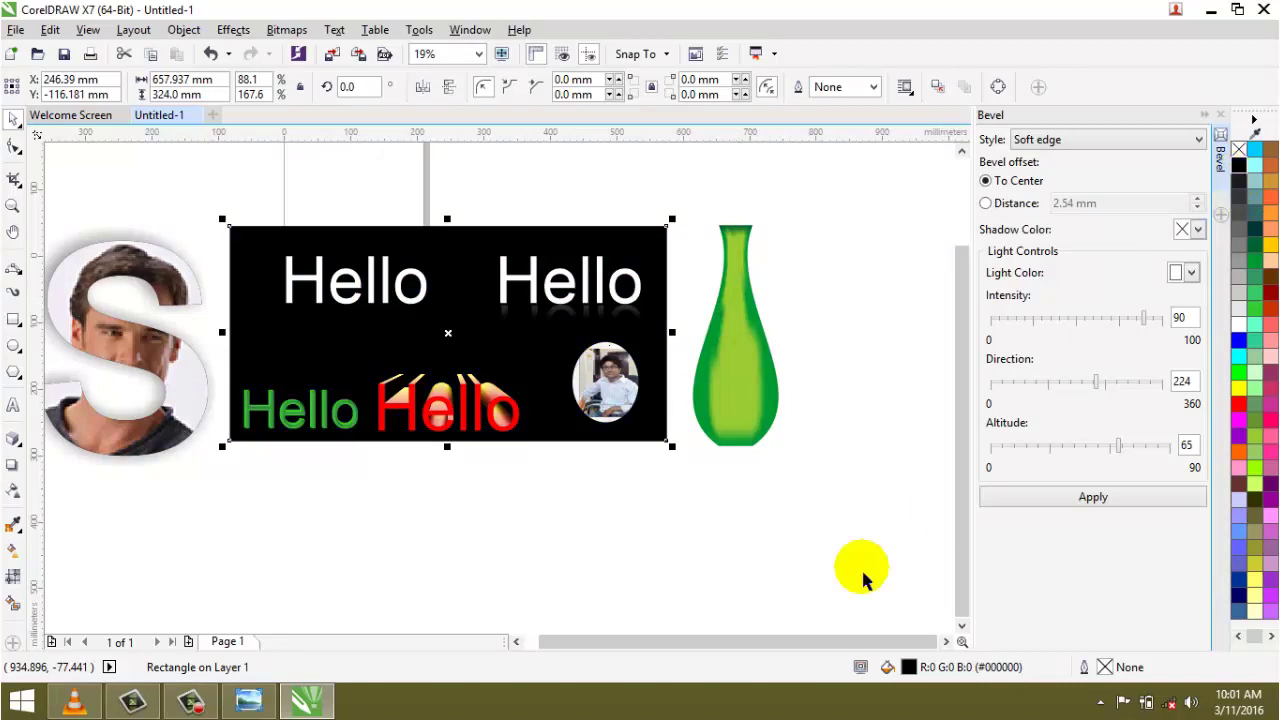
{"action": "left_click", "coordinate": [1254, 261]}
{"action": "left_click", "coordinate": [1270, 246]}
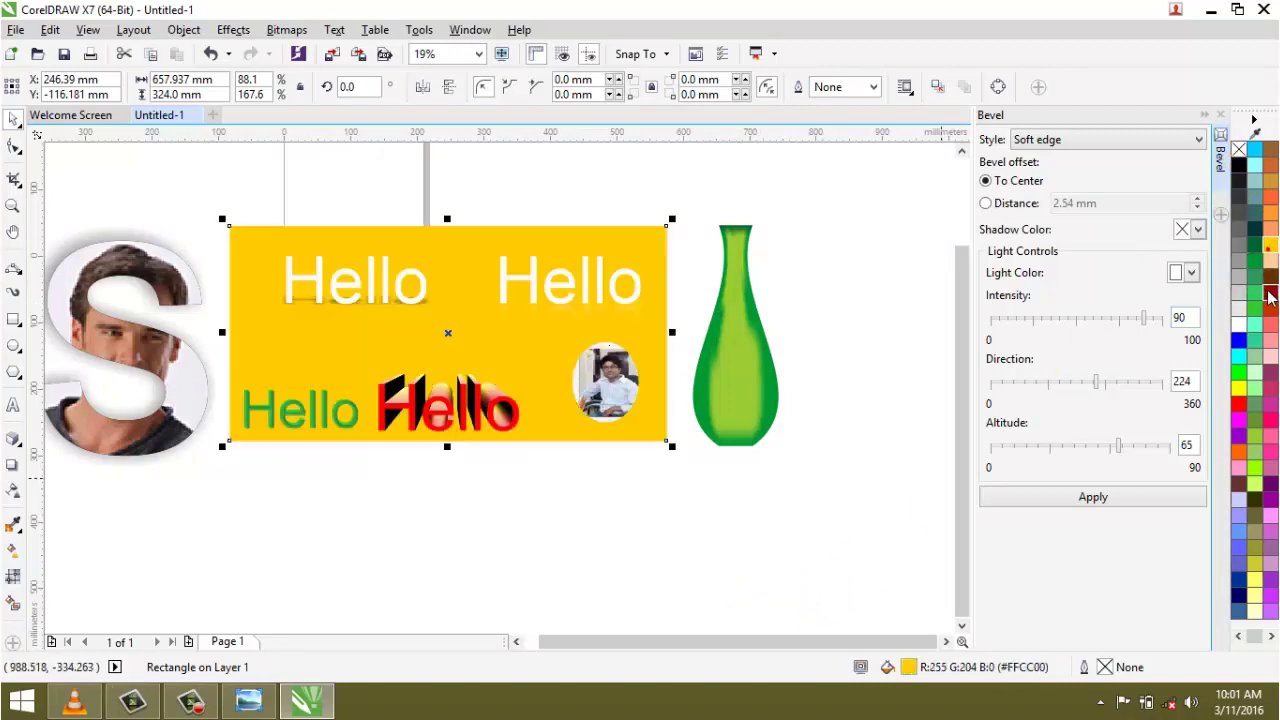
{"action": "left_click", "coordinate": [1268, 293]}
{"action": "left_click", "coordinate": [1271, 253]}
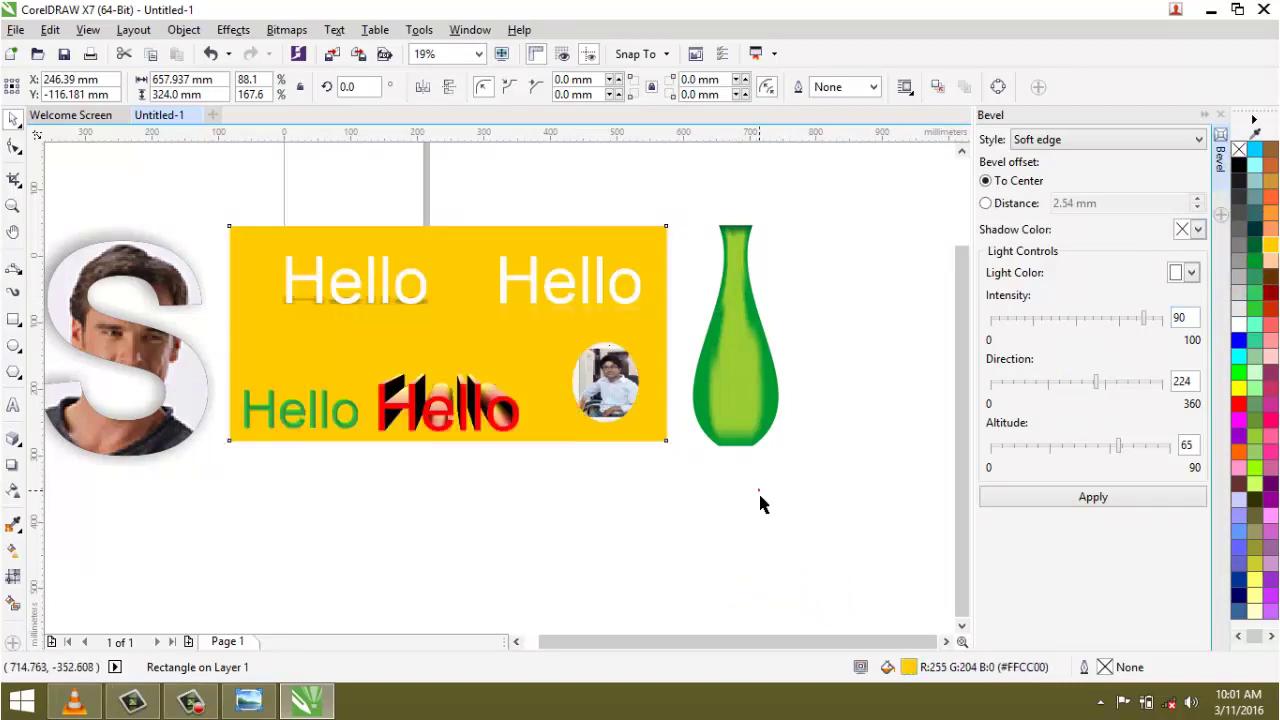
{"action": "left_click", "coordinate": [758, 491]}
- Zoom in to fit the banner, the S and the vase in view
{"action": "scroll", "coordinate": [718, 243], "scroll_direction": "down", "scroll_amount": 2}
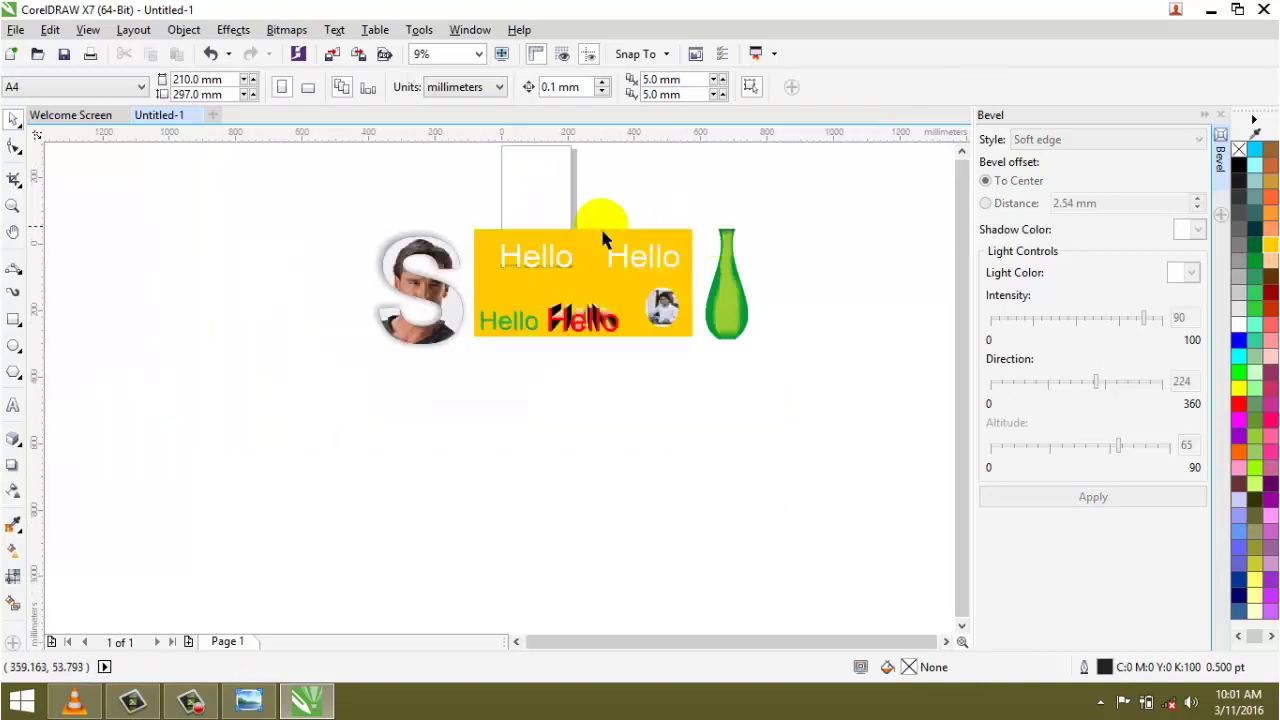
{"action": "left_click", "coordinate": [12, 206]}
{"action": "left_click_drag", "start_coordinate": [346, 202], "coordinate": [782, 374]}
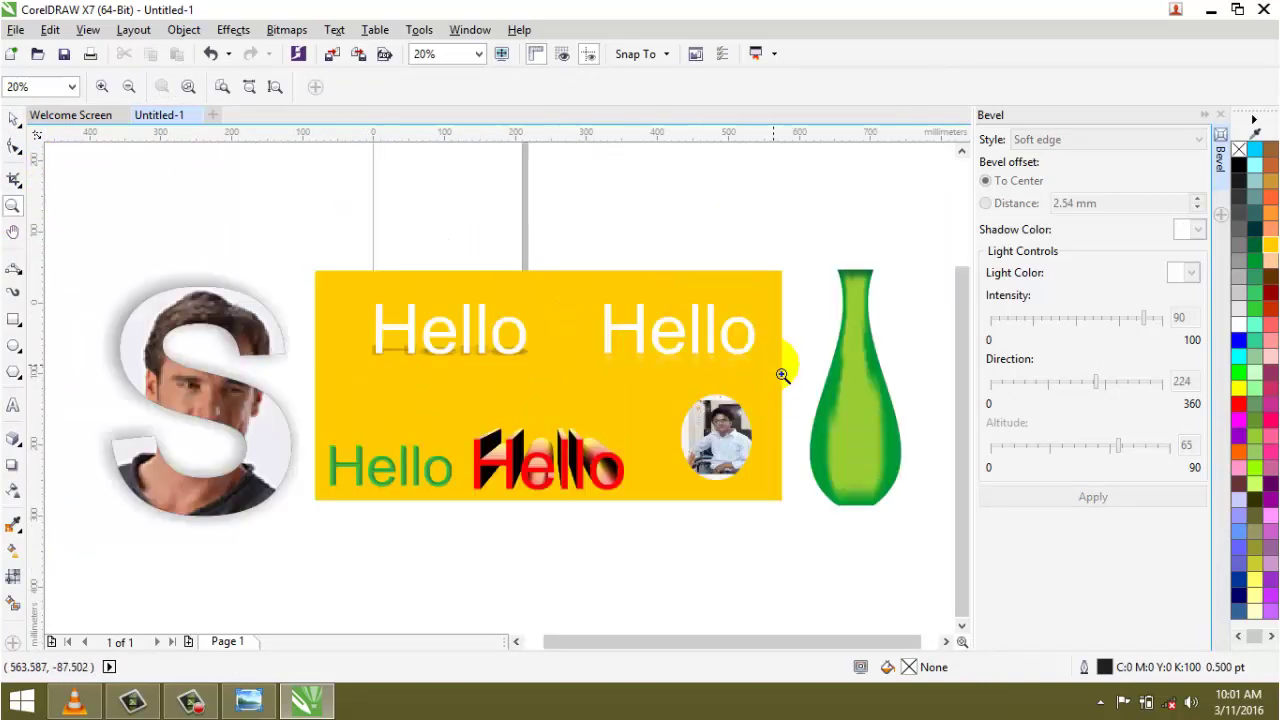
{"action": "left_click", "coordinate": [12, 121]}
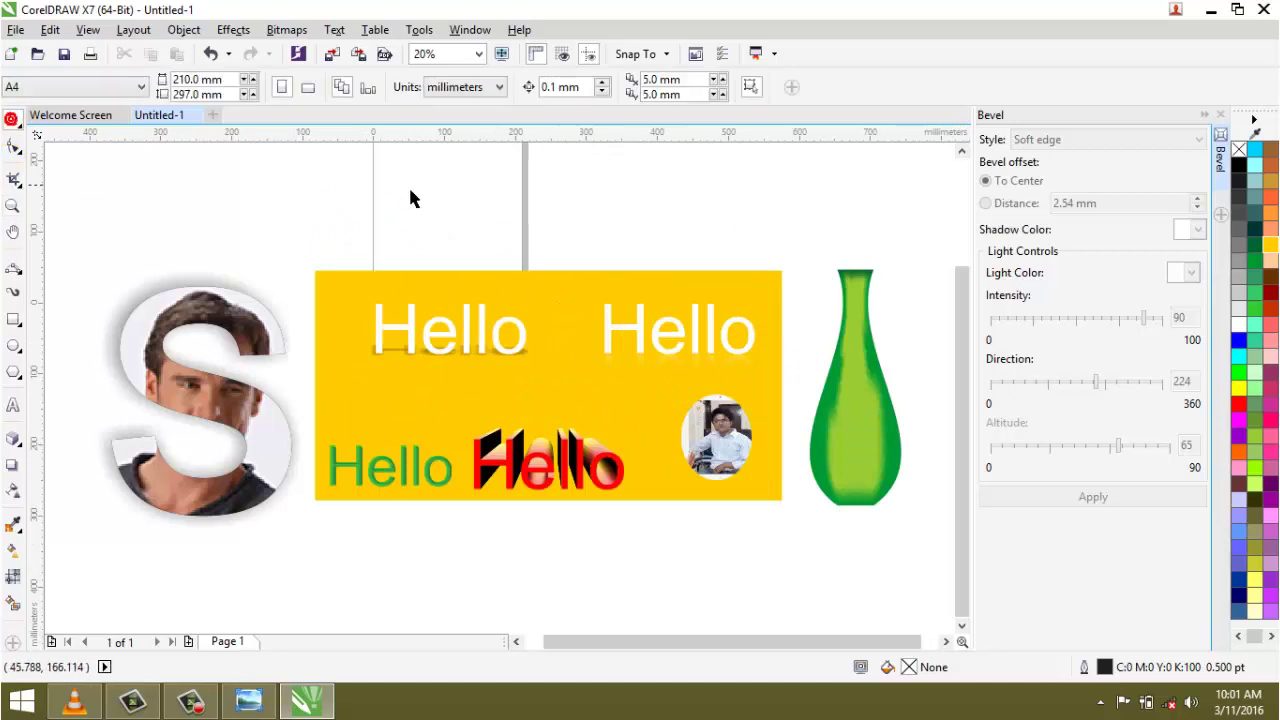
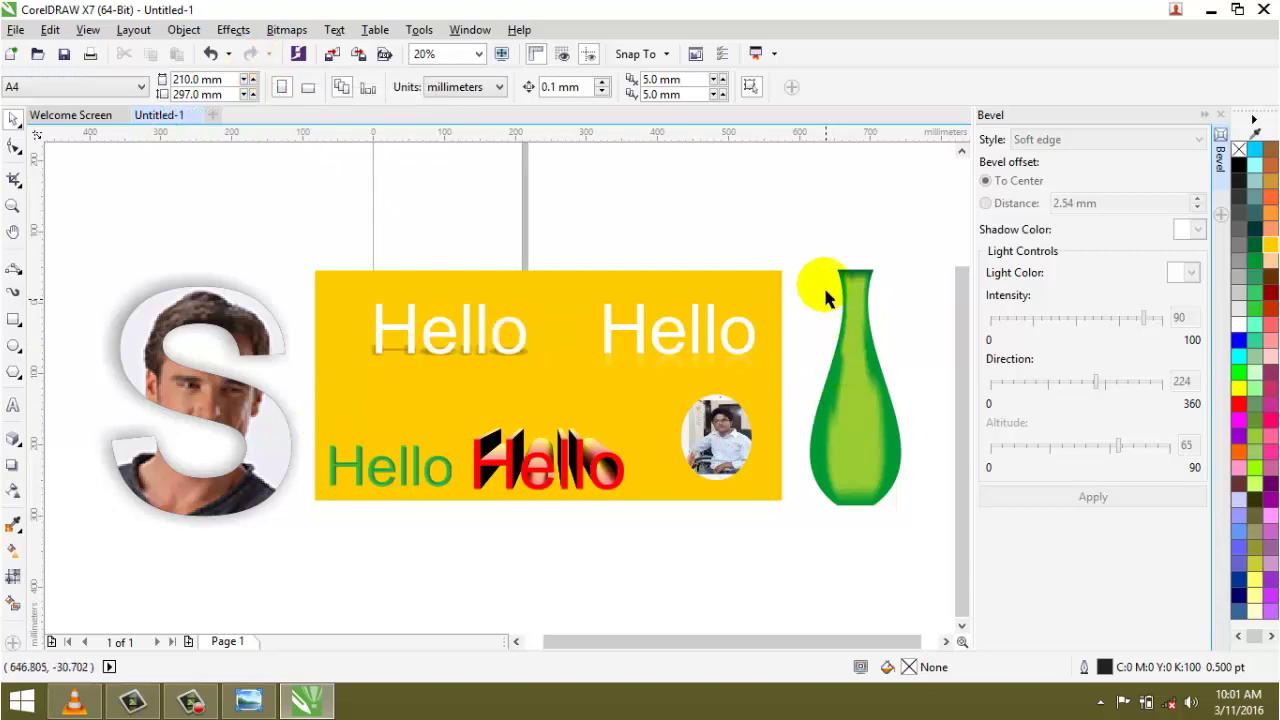
- Open the Object menu to show its insertion commands, including Insert Barcode
{"action": "left_click_drag", "start_coordinate": [801, 238], "coordinate": [893, 447]}
{"action": "left_click_drag", "start_coordinate": [898, 513], "coordinate": [898, 513]}
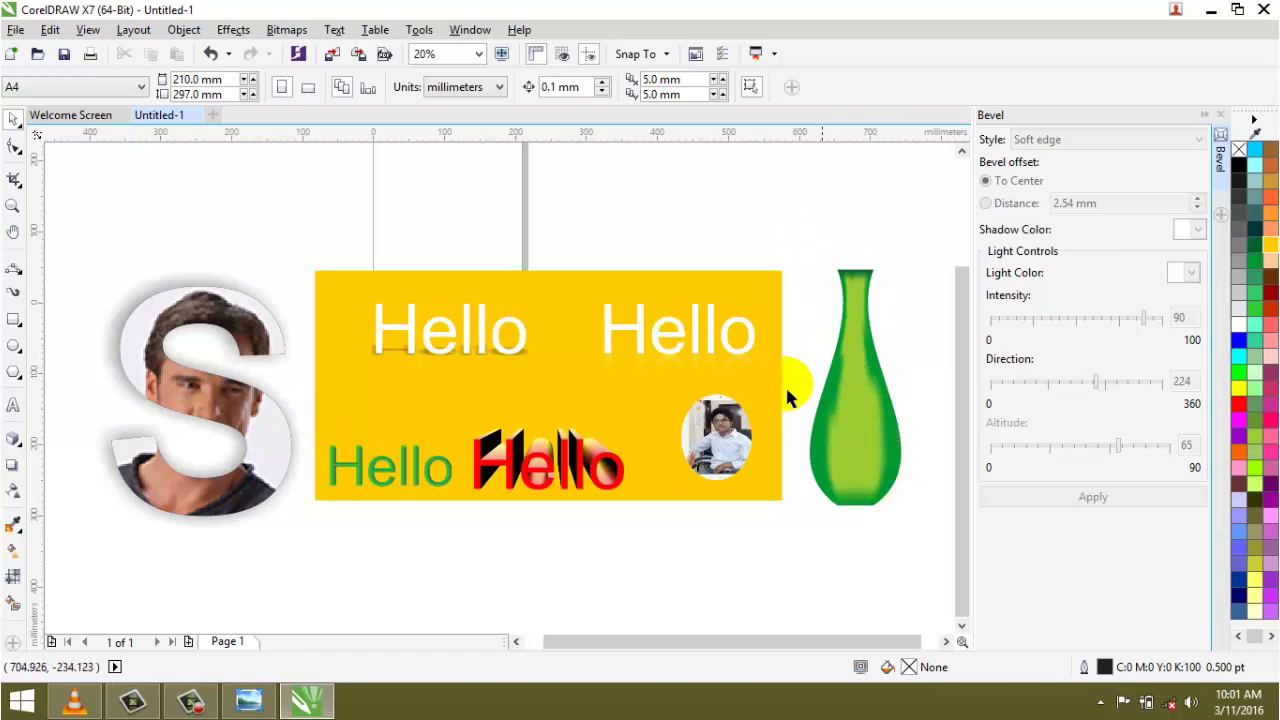
{"action": "left_click", "coordinate": [16, 31]}
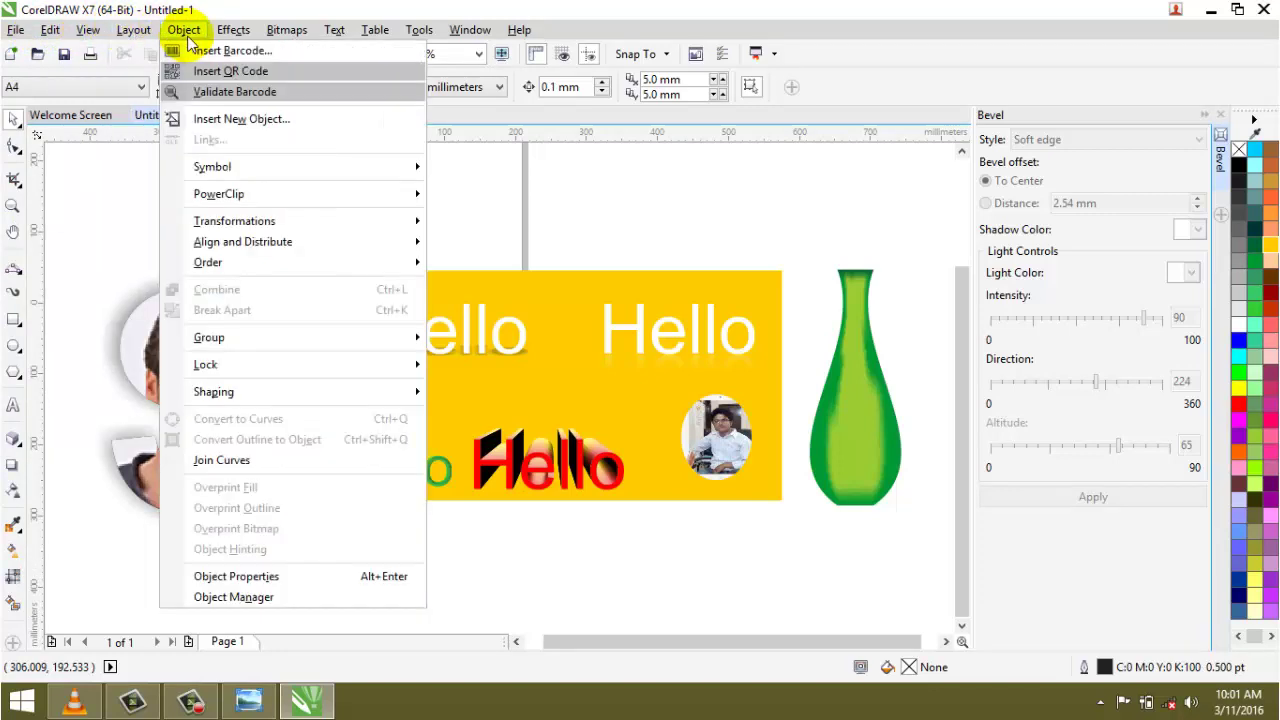
{"action": "left_click", "coordinate": [207, 51]}
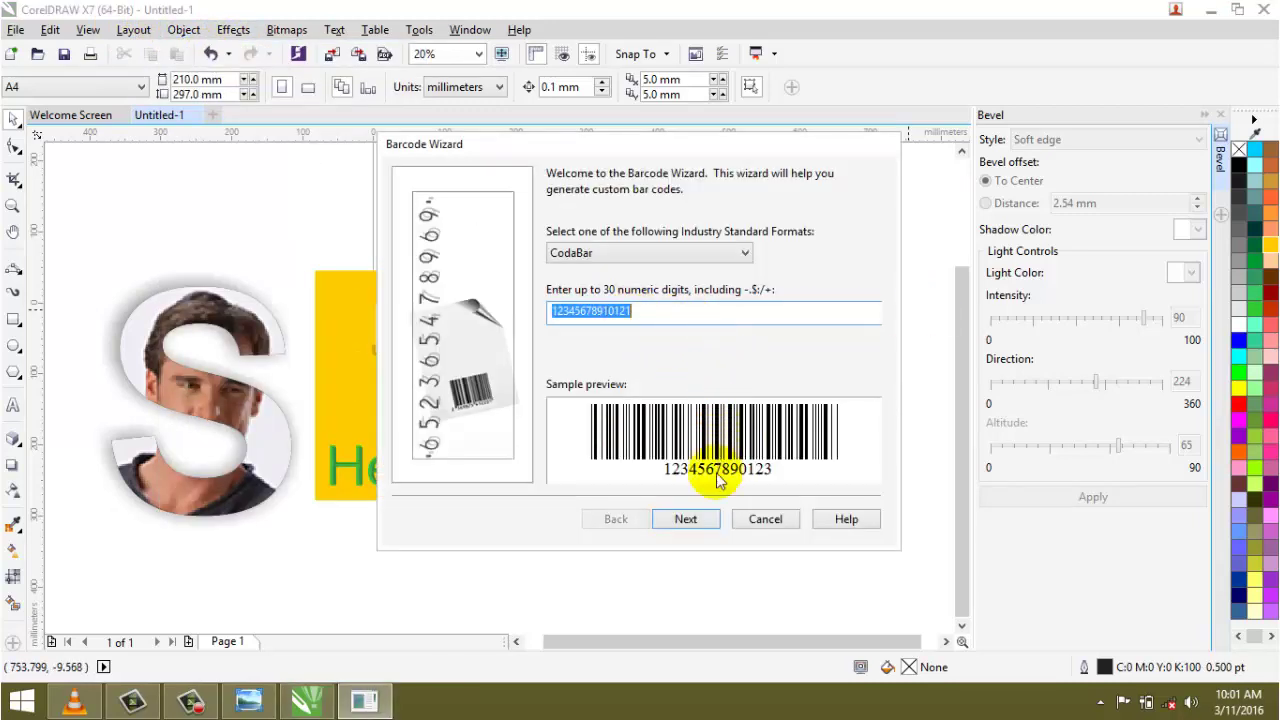
{"action": "left_click", "coordinate": [706, 526]}
{"action": "left_click", "coordinate": [707, 531]}
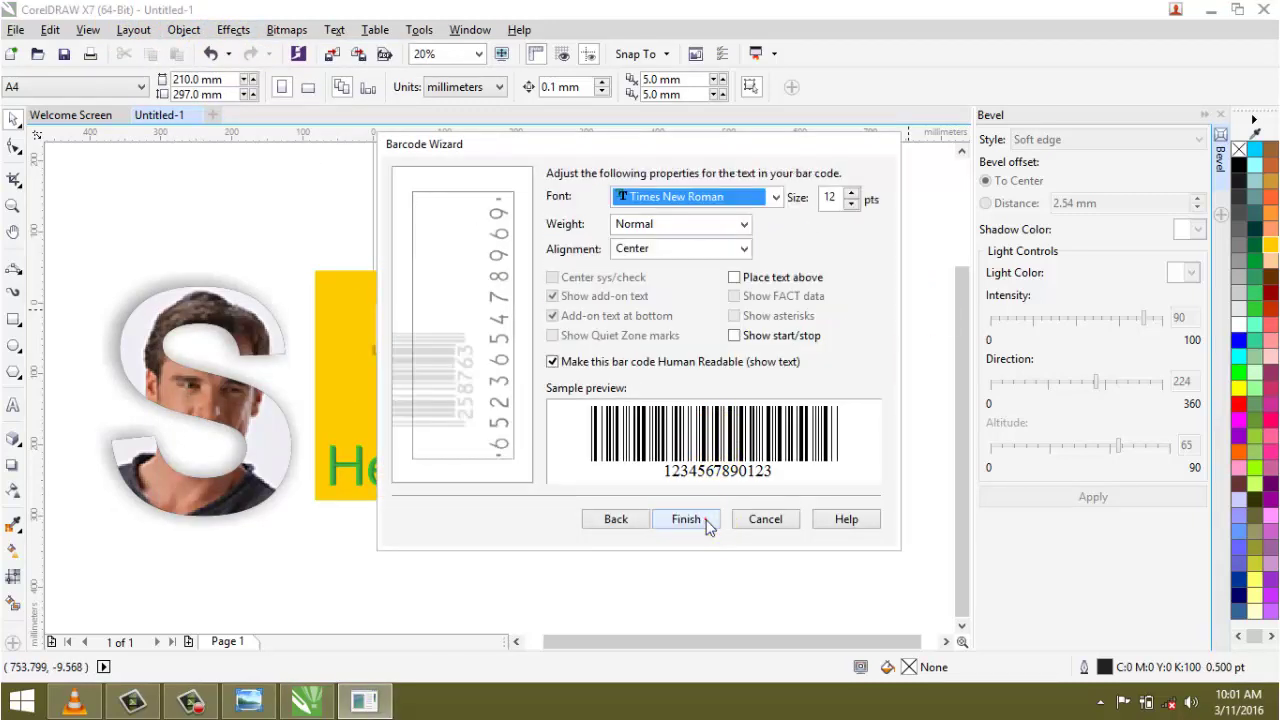
{"action": "left_click", "coordinate": [707, 531]}
{"action": "left_click", "coordinate": [468, 202]}
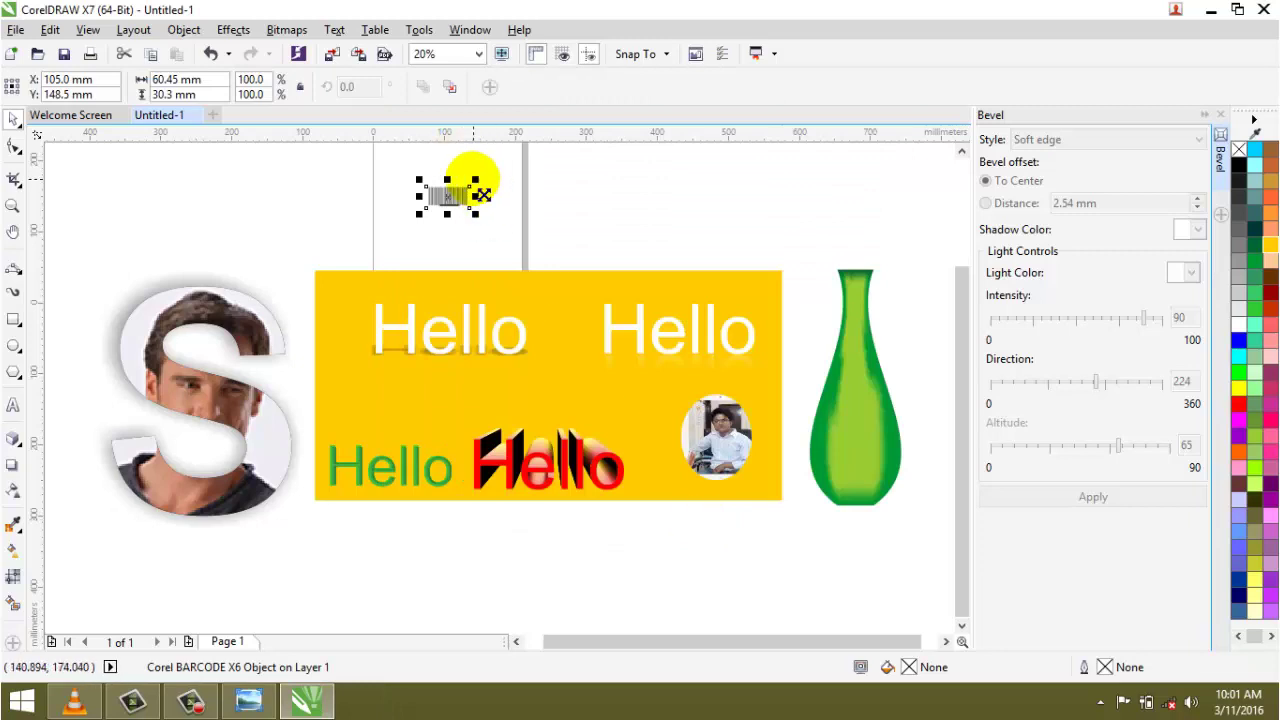
- Scale the barcode to 263% (about 158.97 mm) and move it onto the yellow panel above the green Hello
{"action": "left_click_drag", "start_coordinate": [477, 181], "coordinate": [499, 164]}
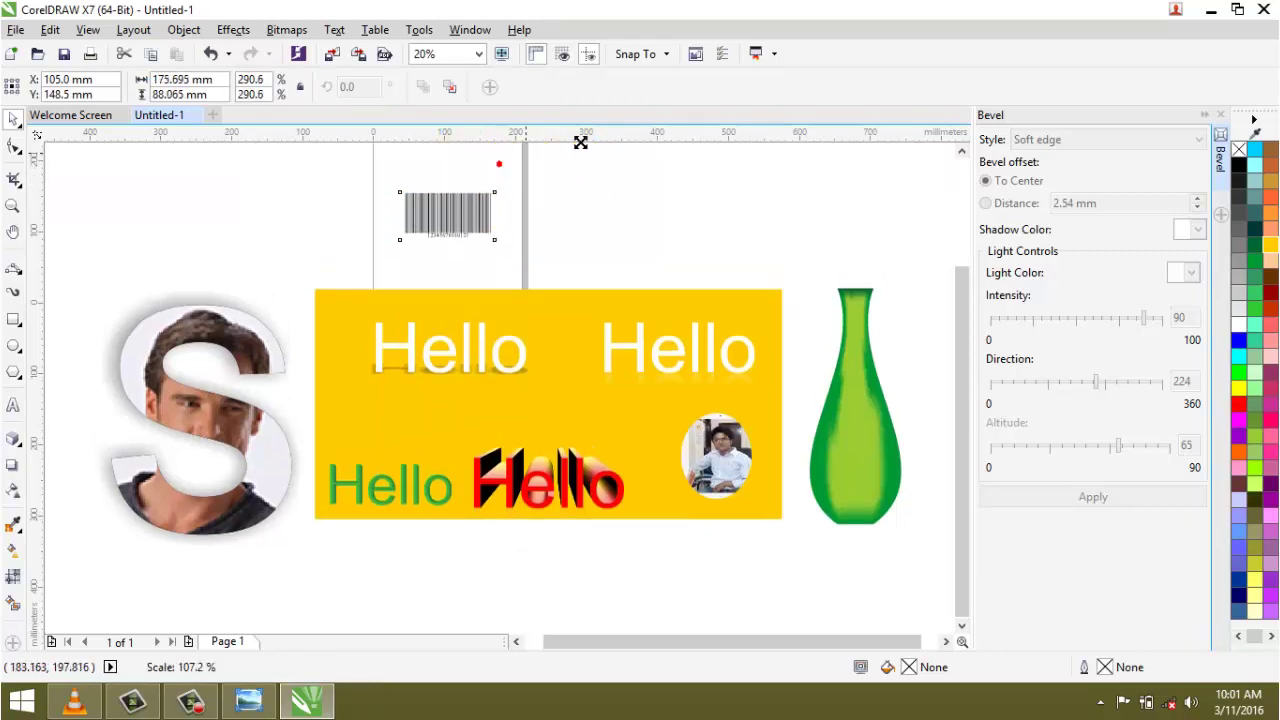
{"action": "mouse_move", "coordinate": [471, 229]}
{"action": "left_mouse_down"}
{"action": "mouse_move", "coordinate": [458, 450]}
{"action": "mouse_move", "coordinate": [474, 410]}
{"action": "left_mouse_up"}
{"action": "left_click", "coordinate": [233, 30]}
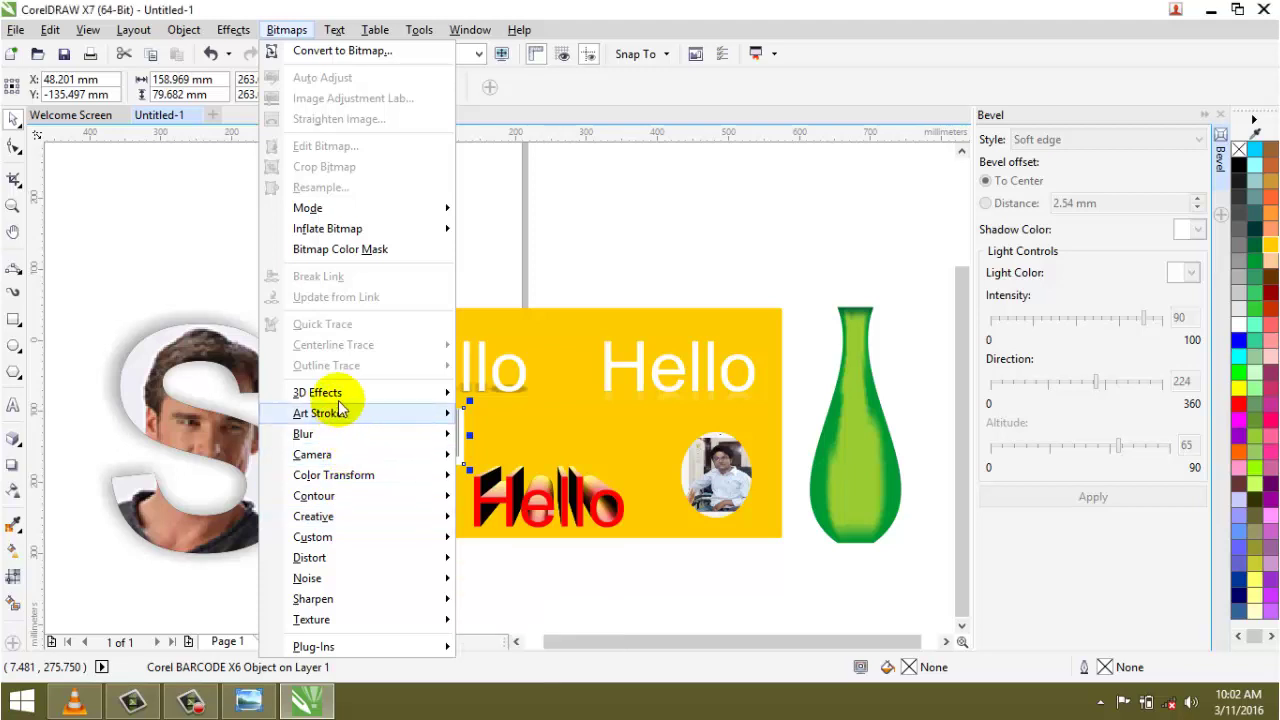
- Browse and close the effects menu, then deselect the barcode to show the finished banner
{"action": "left_click", "coordinate": [233, 31]}
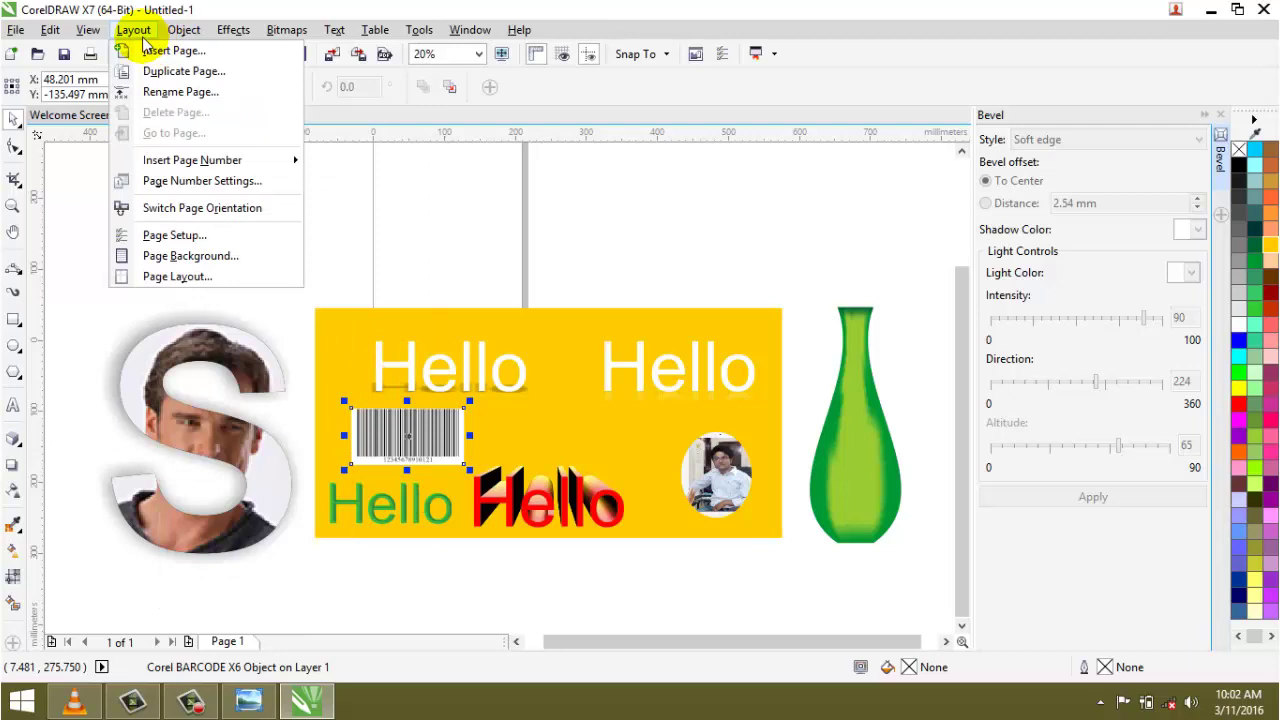
{"action": "left_click", "coordinate": [470, 236]}
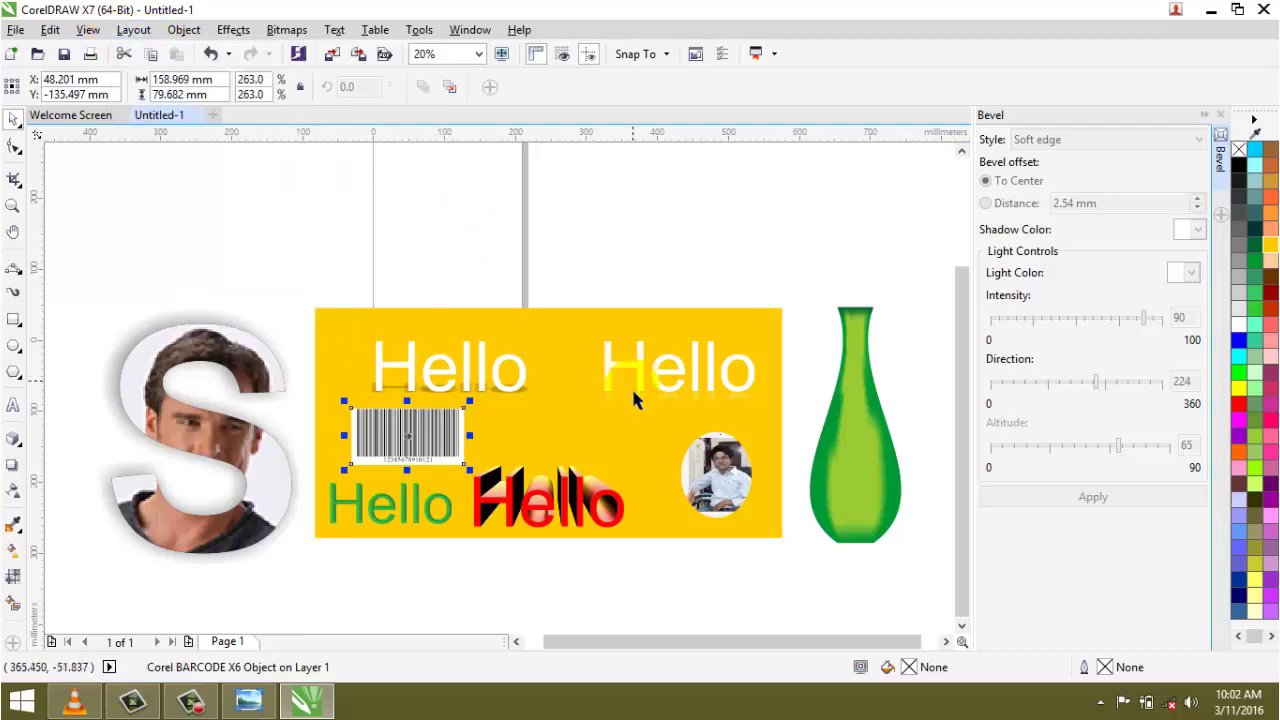
{"action": "left_click", "coordinate": [641, 258]}
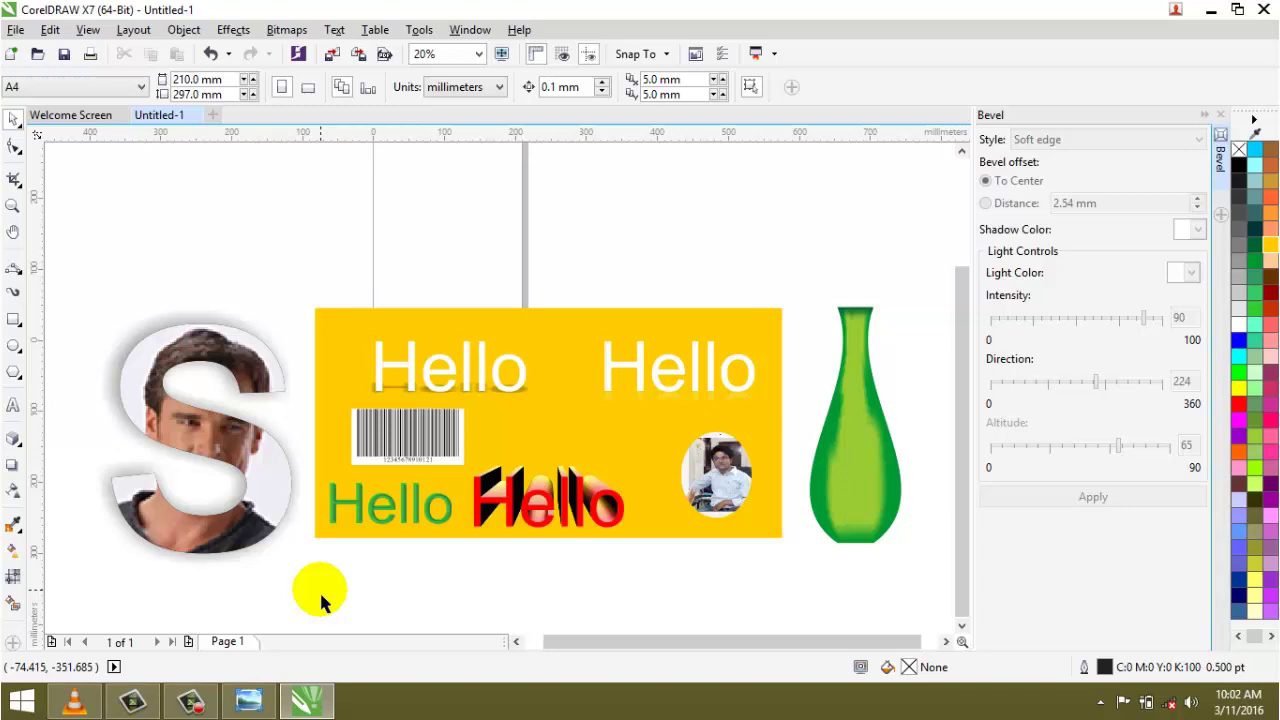
{"action": "left_click", "coordinate": [194, 706]}
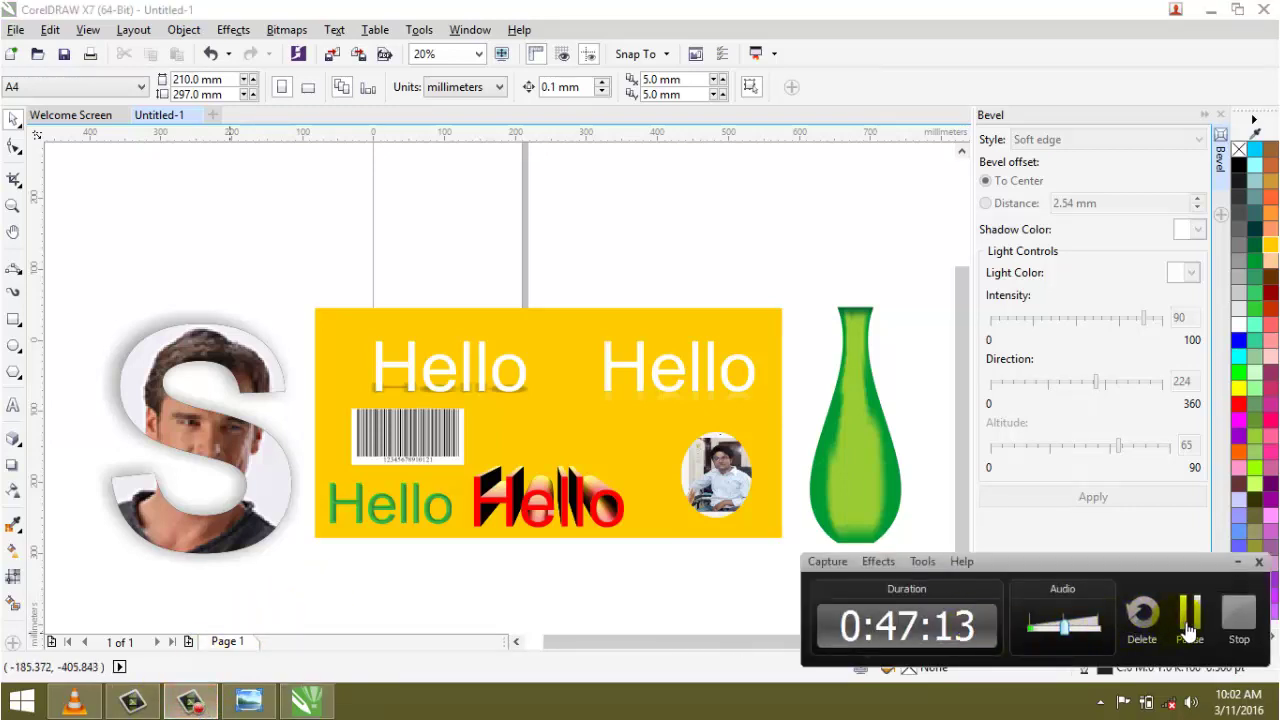